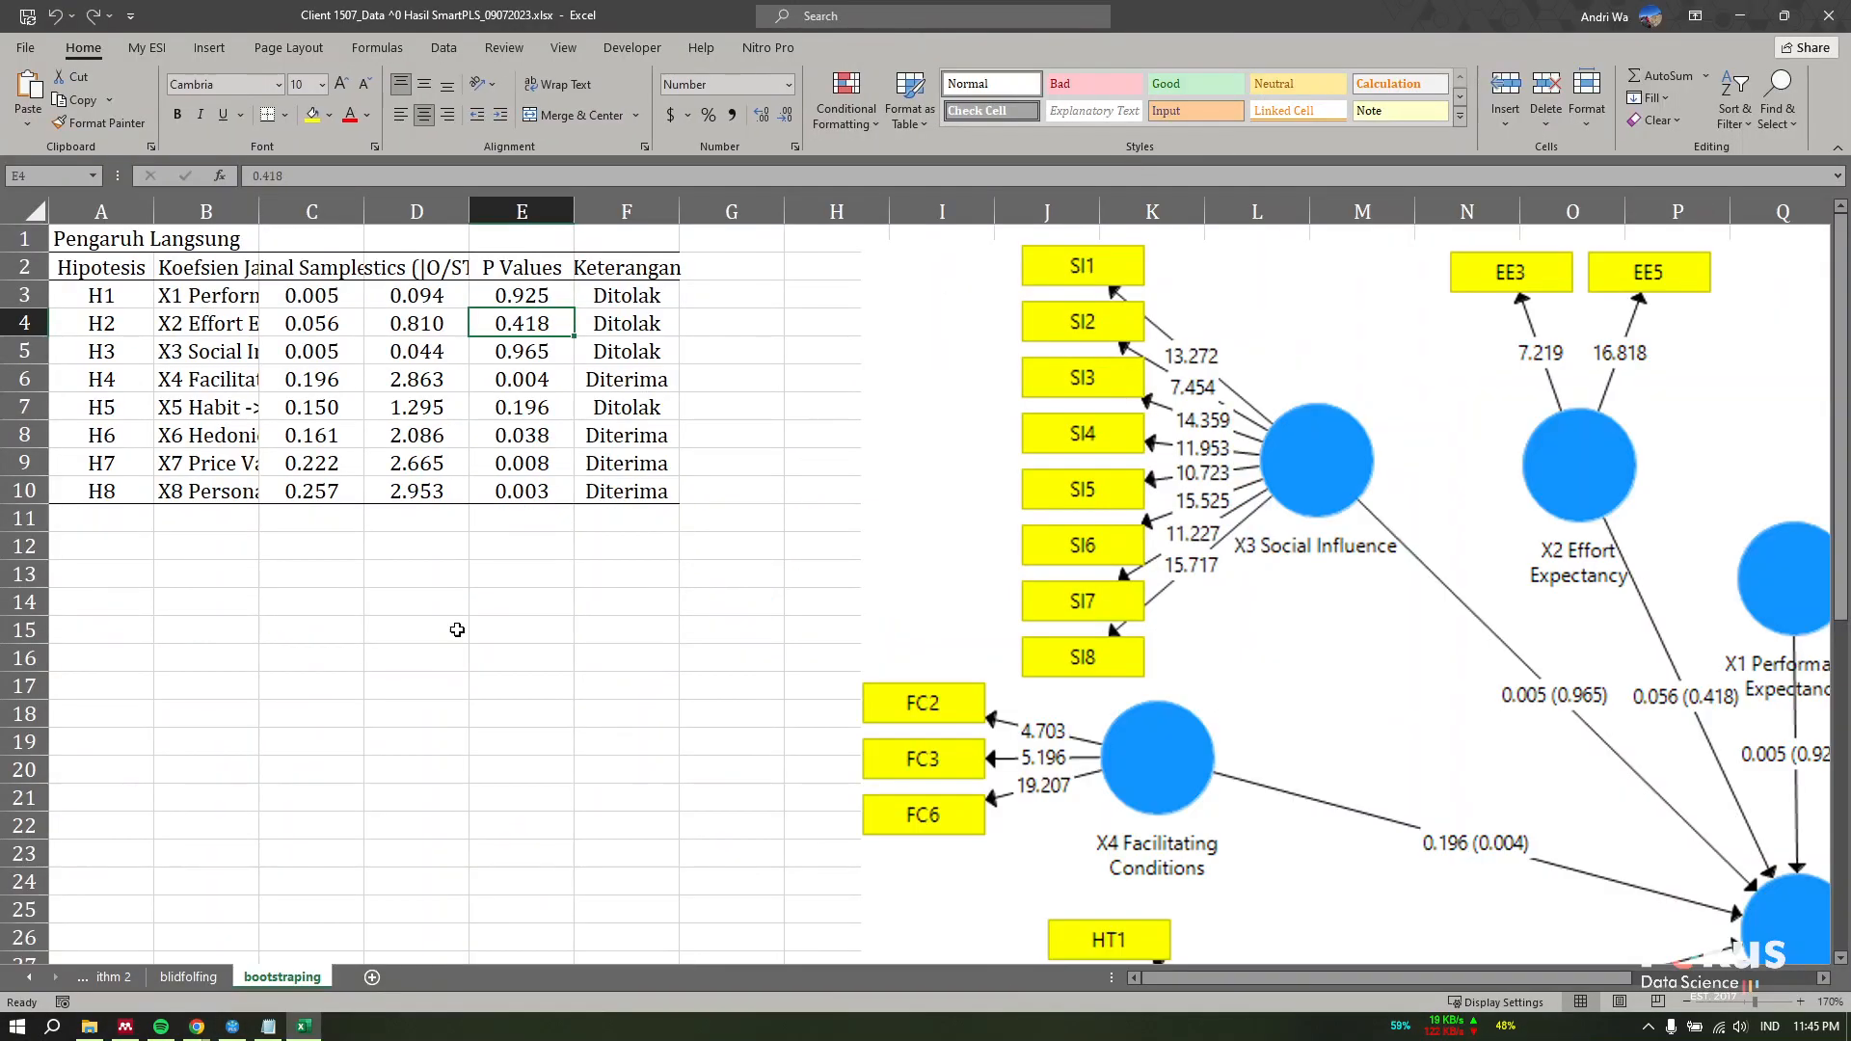
# - Open the "data" worksheet and return to its first columns
pyautogui.click(24, 978)
pyautogui.click(23, 978)
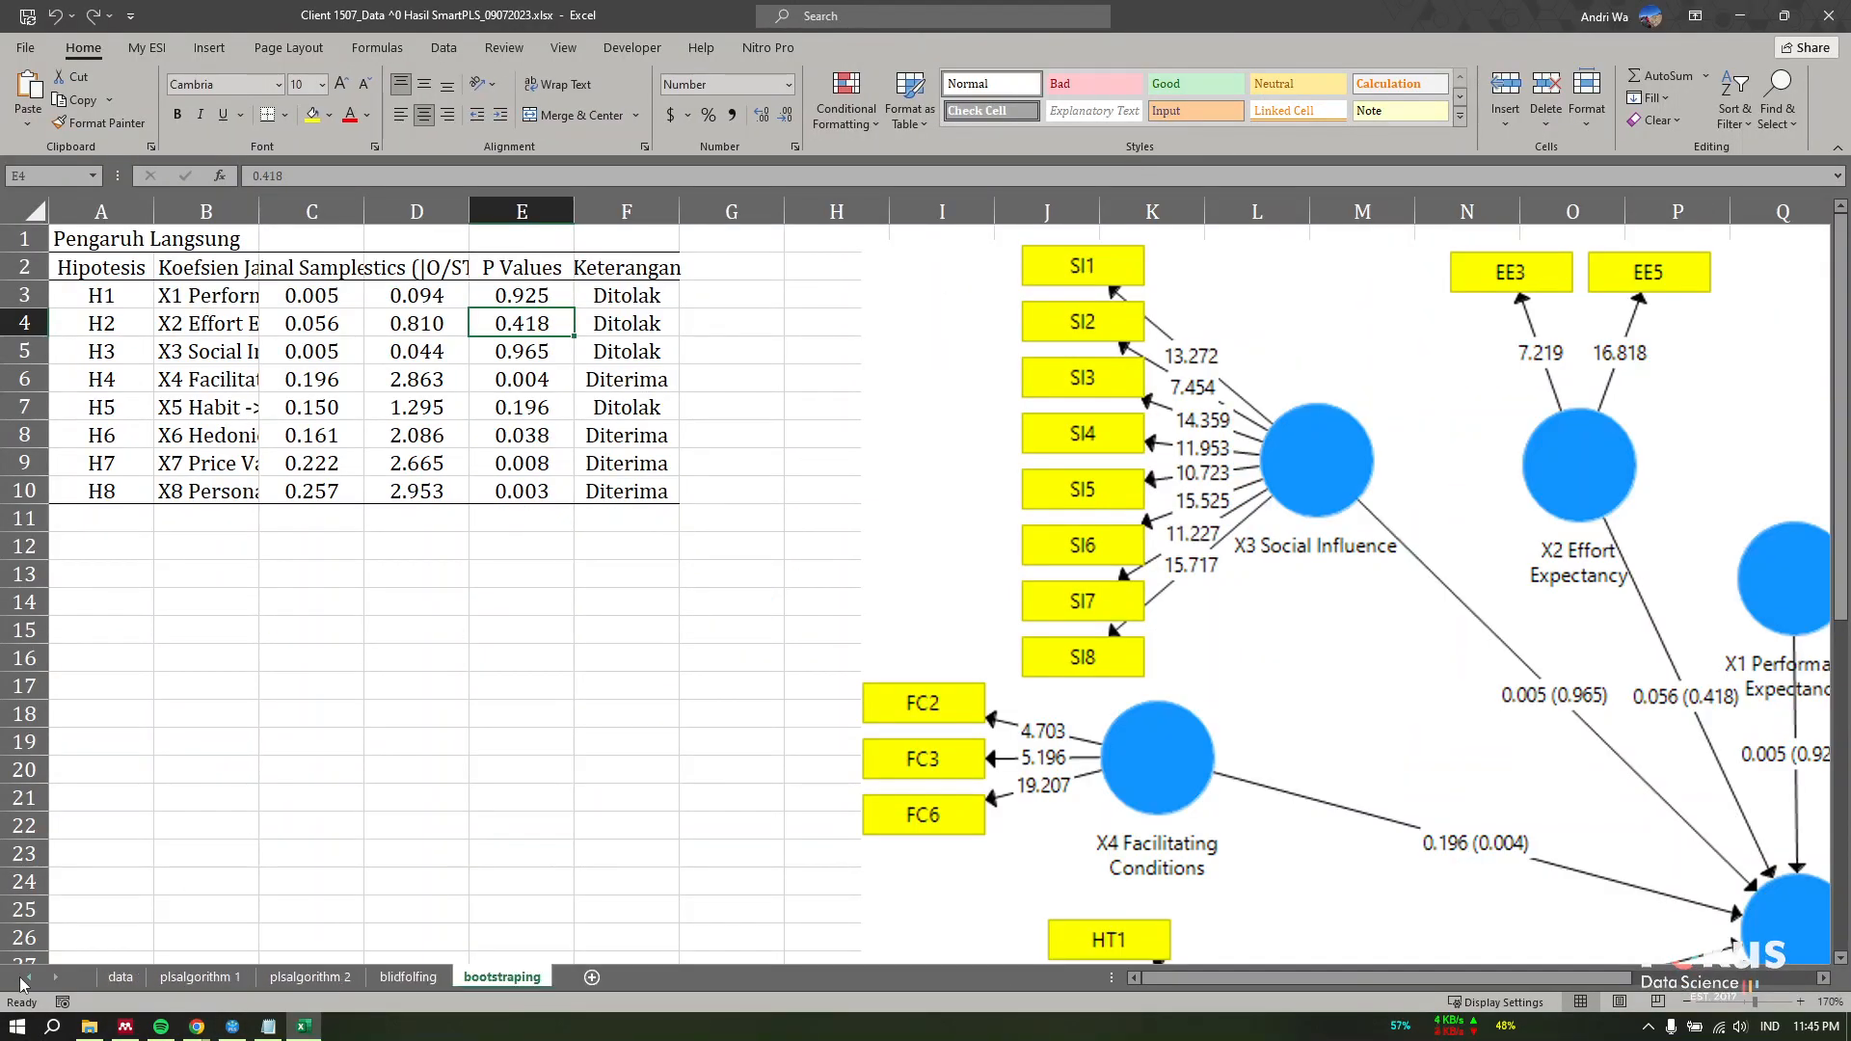
pyautogui.click(118, 978)
pyautogui.hscroll(-8, 504, 377)
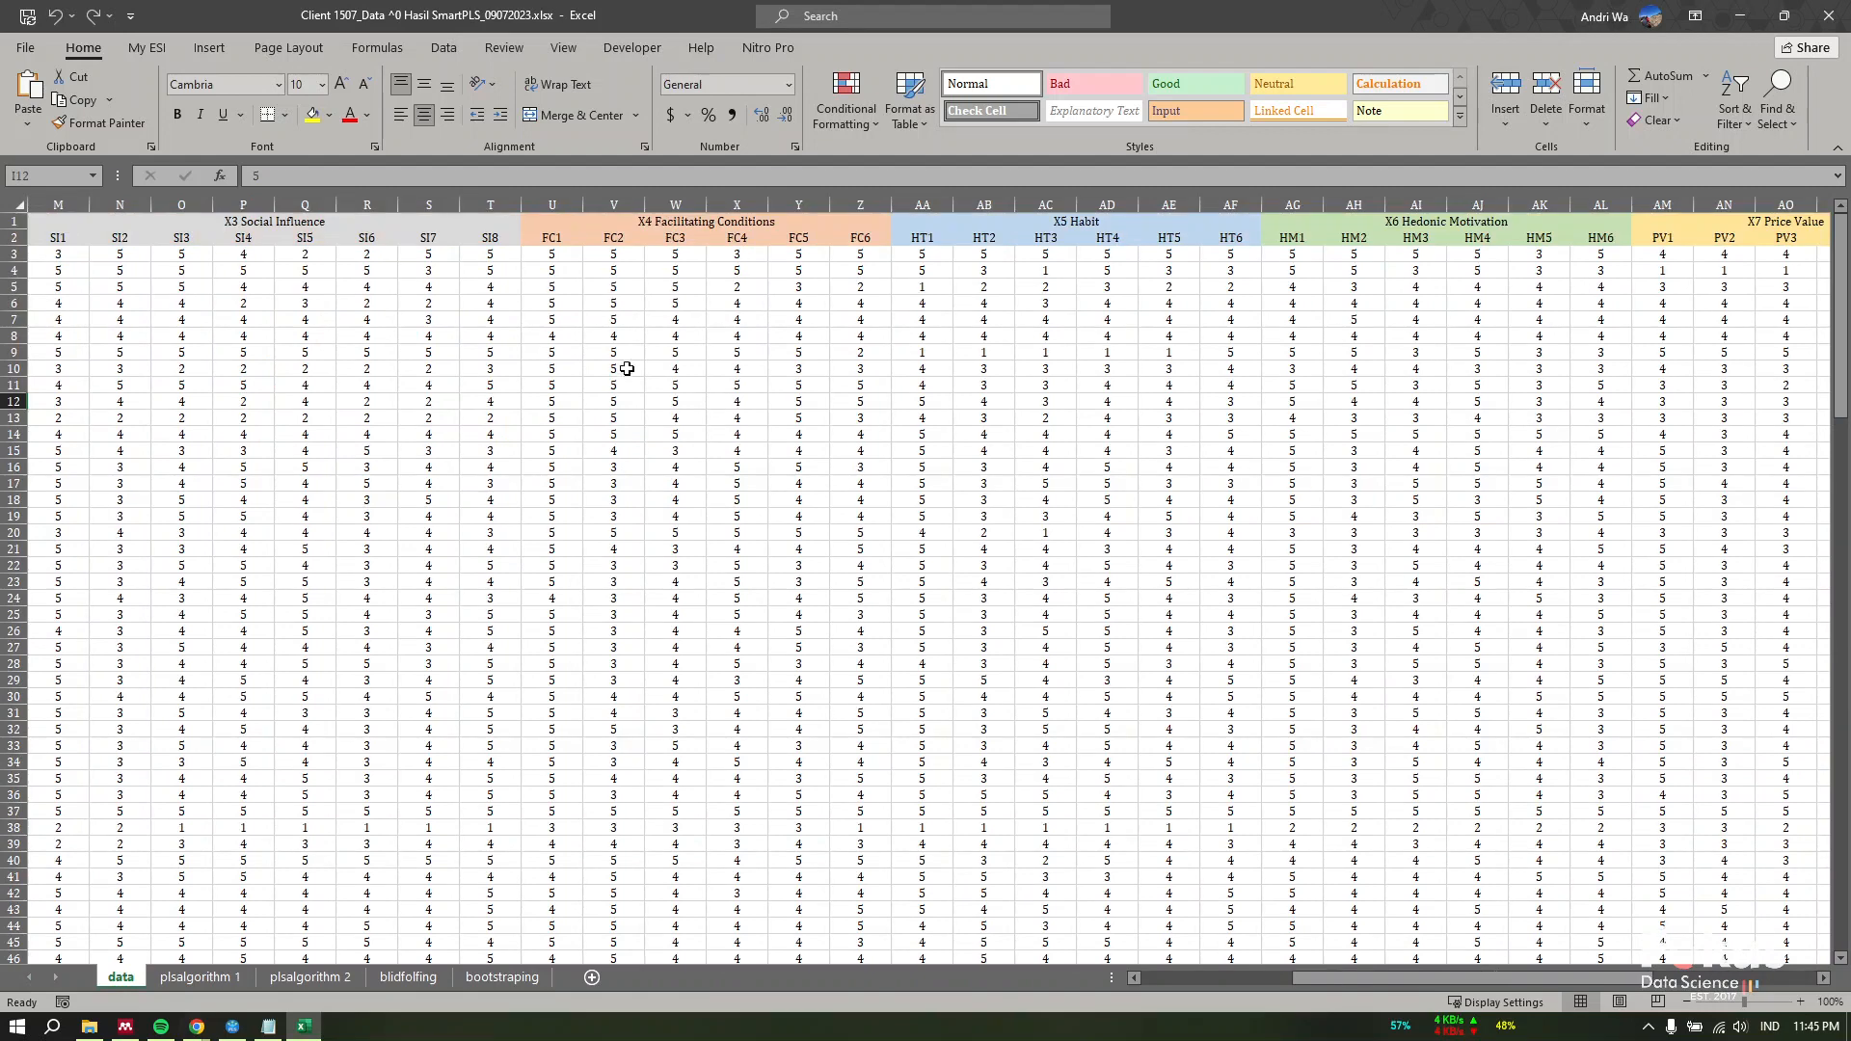
pyautogui.hscroll(-4, 484, 400)
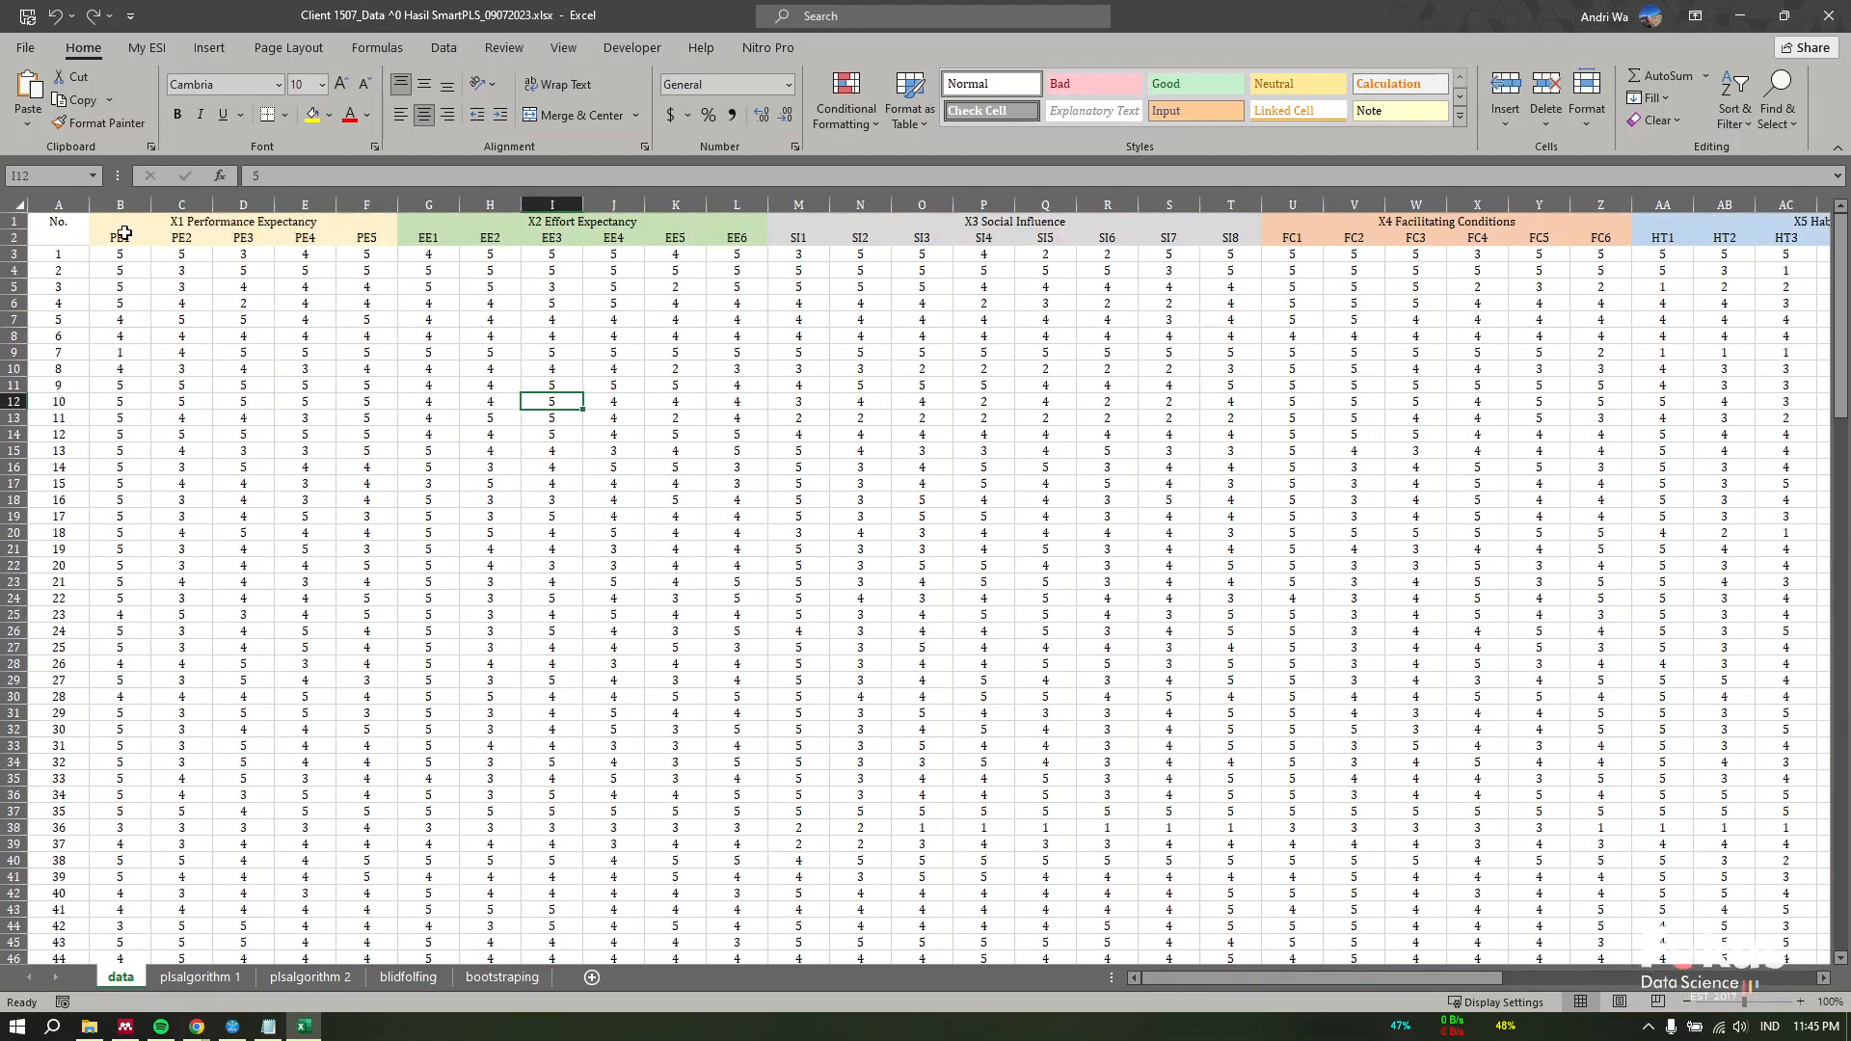
# - Zoom the sheet to 110% and examine the variable and indicator headers from X1 Performance Expectancy to Y1 Behavioural Intention
pyautogui.click(118, 237)
pyautogui.hscroll(4, 1171, 296)
pyautogui.hscroll(-4, 906, 343)
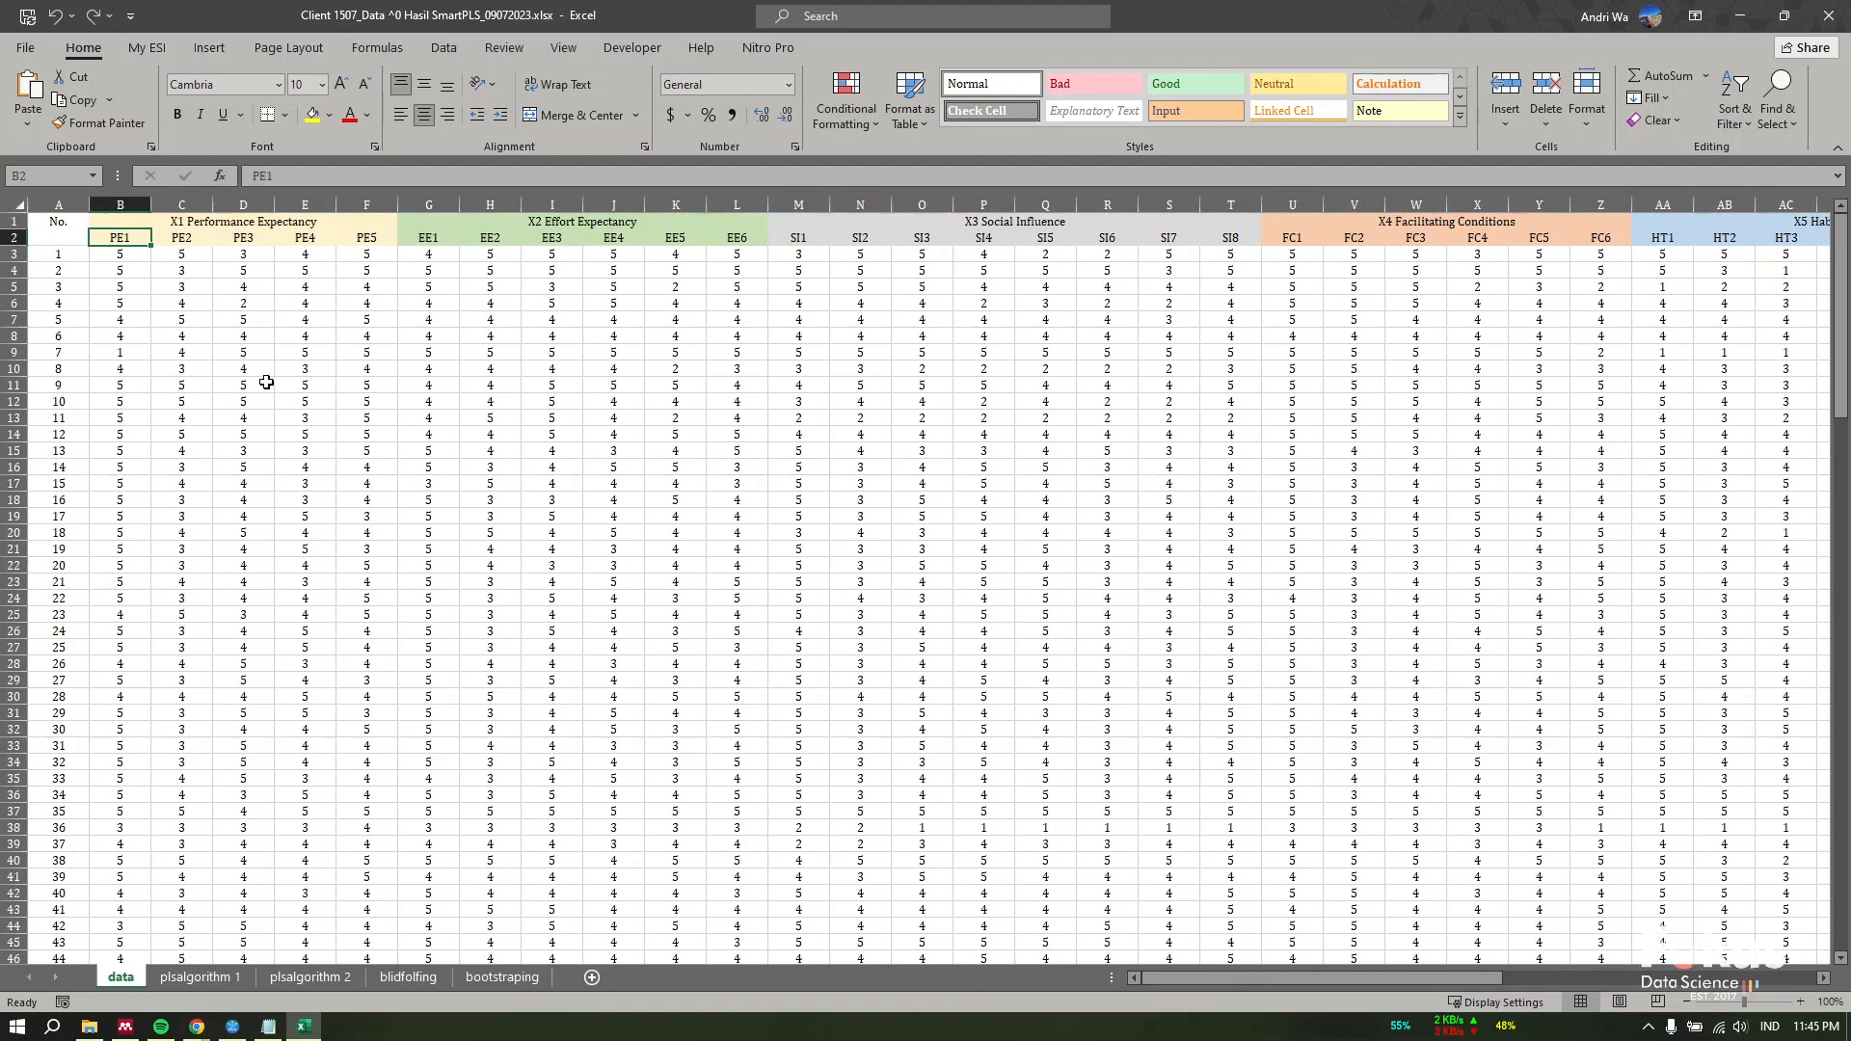
pyautogui.click(1801, 1002)
pyautogui.hscroll(-1, 786, 493)
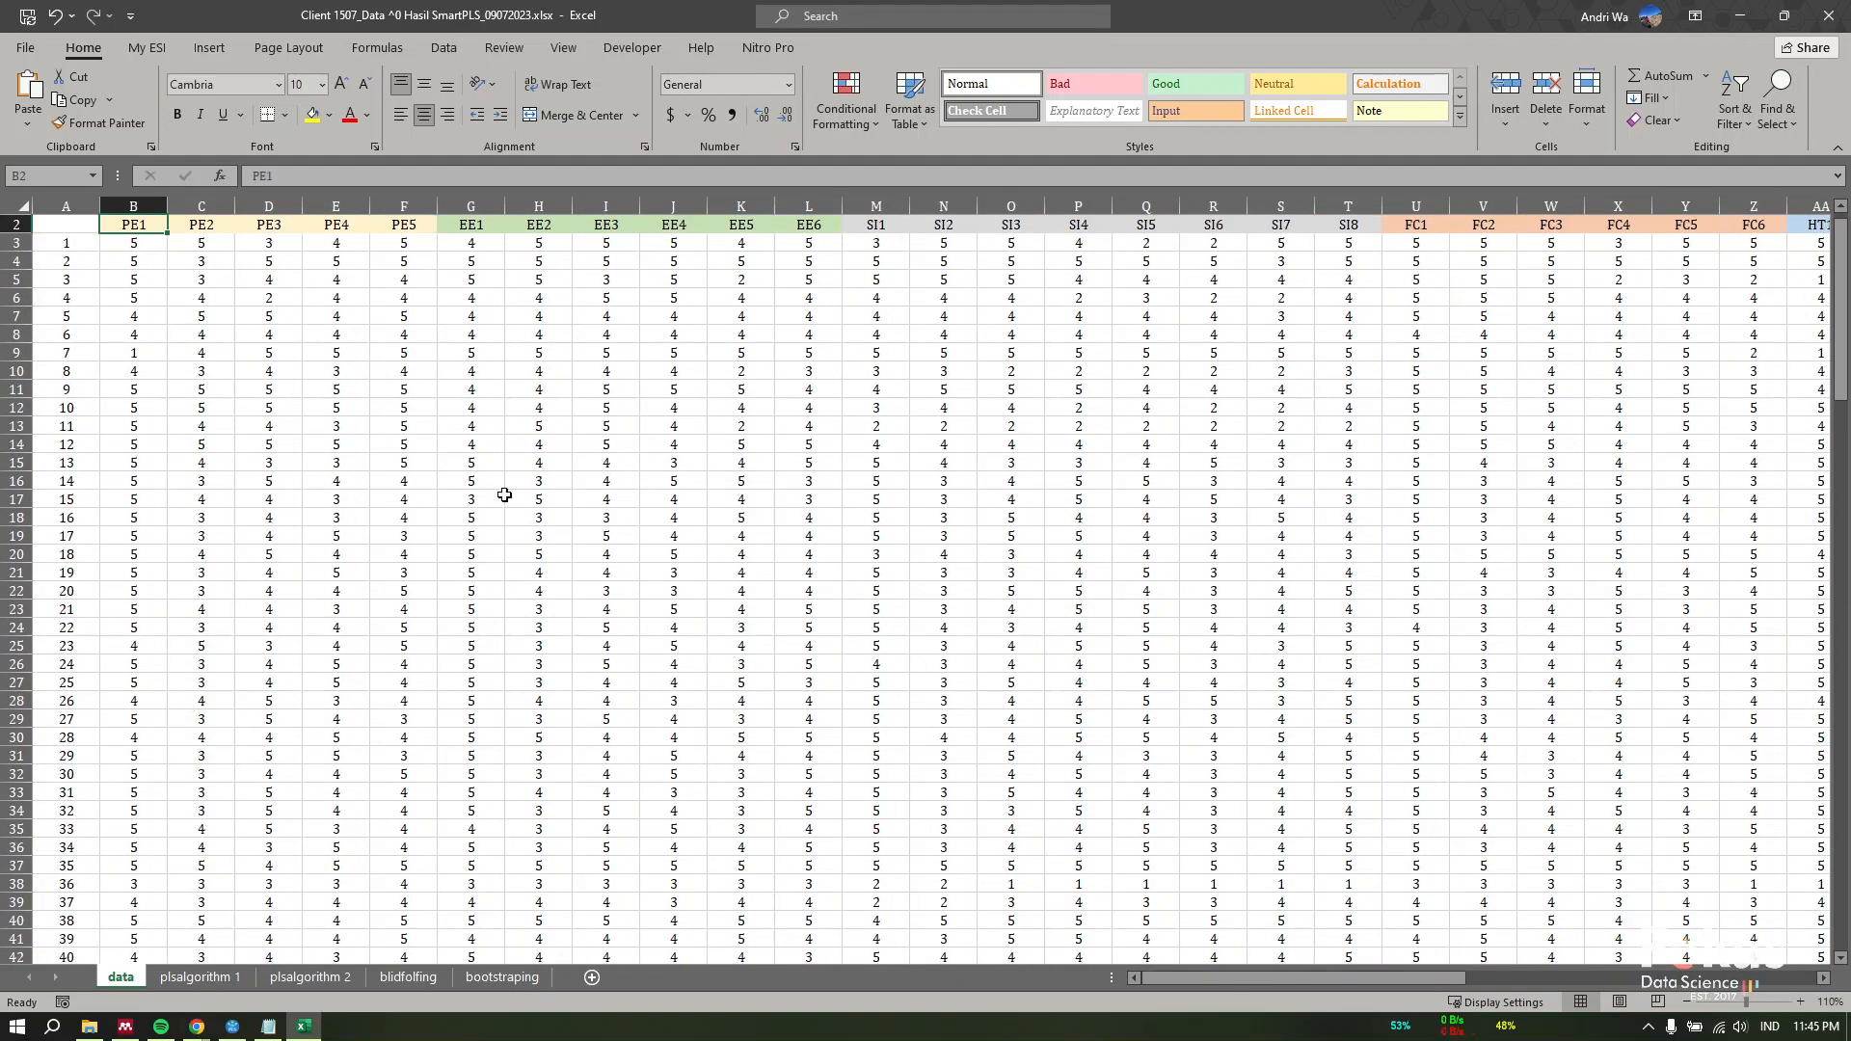
pyautogui.scroll(1, 457, 501)
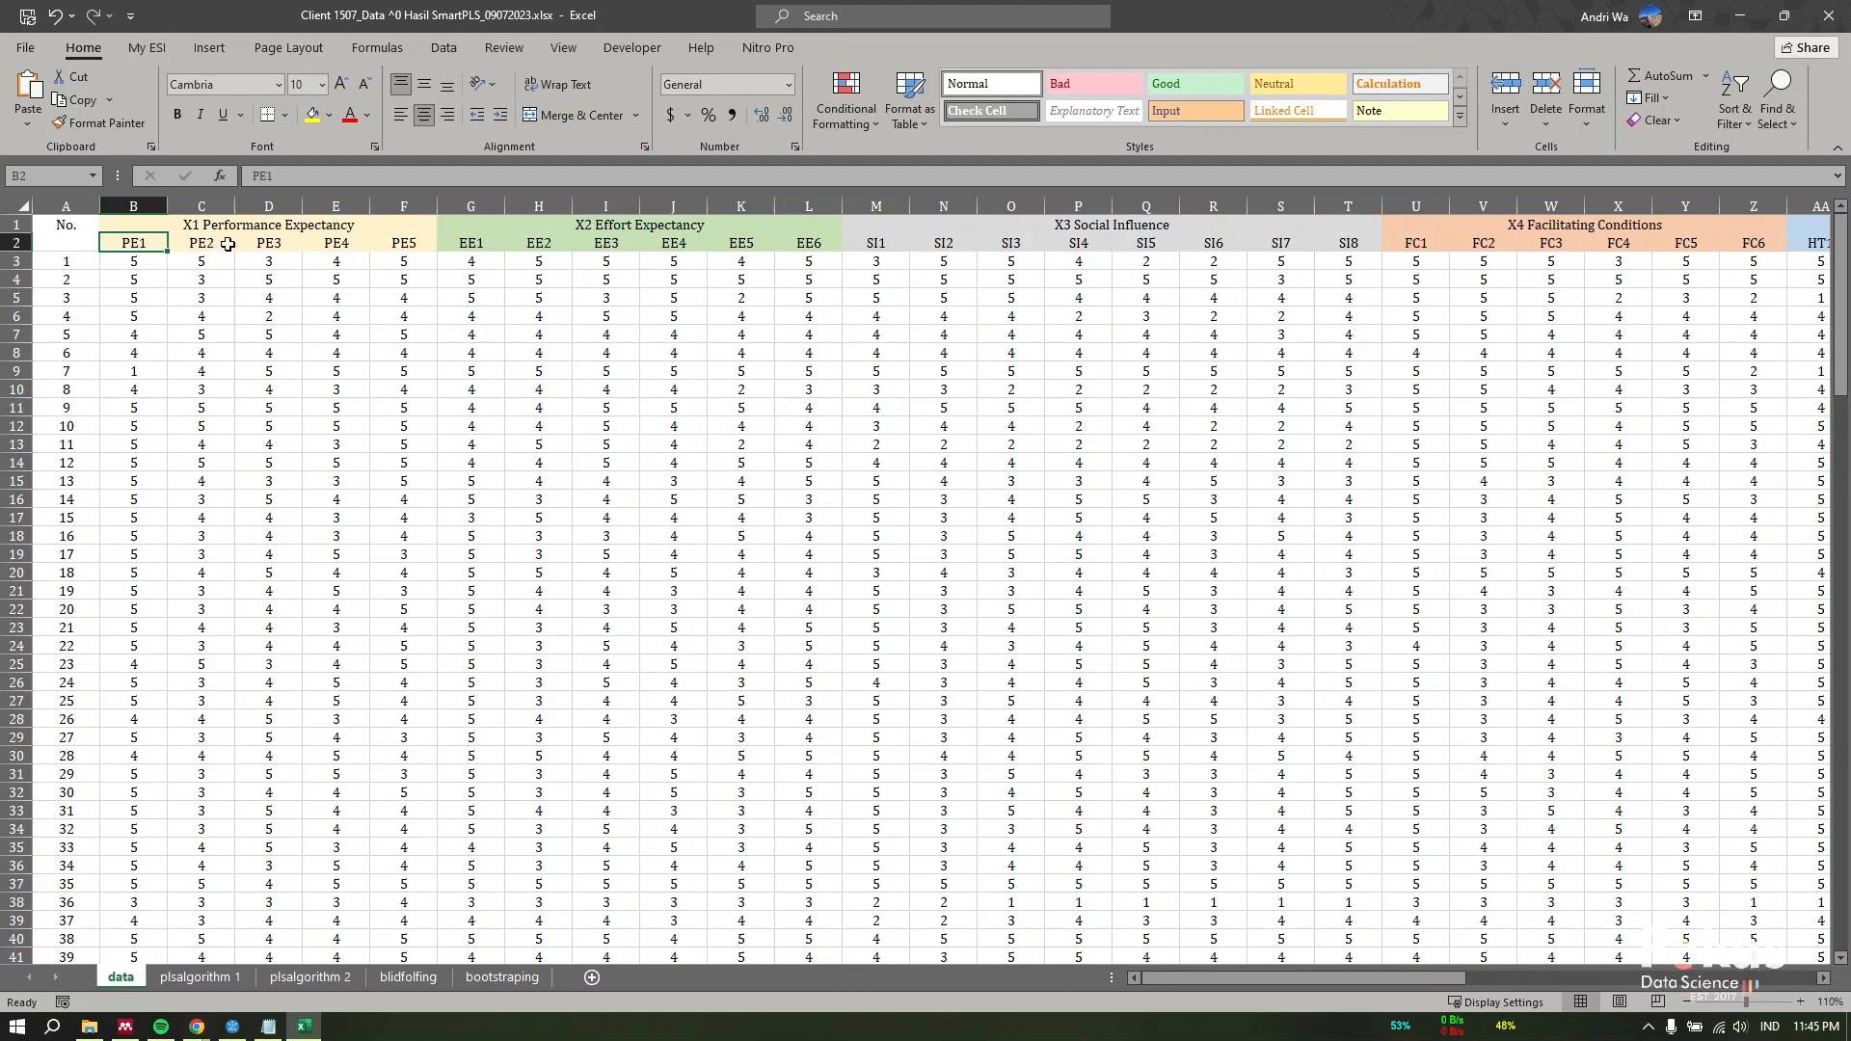
pyautogui.hscroll(12, 1059, 255)
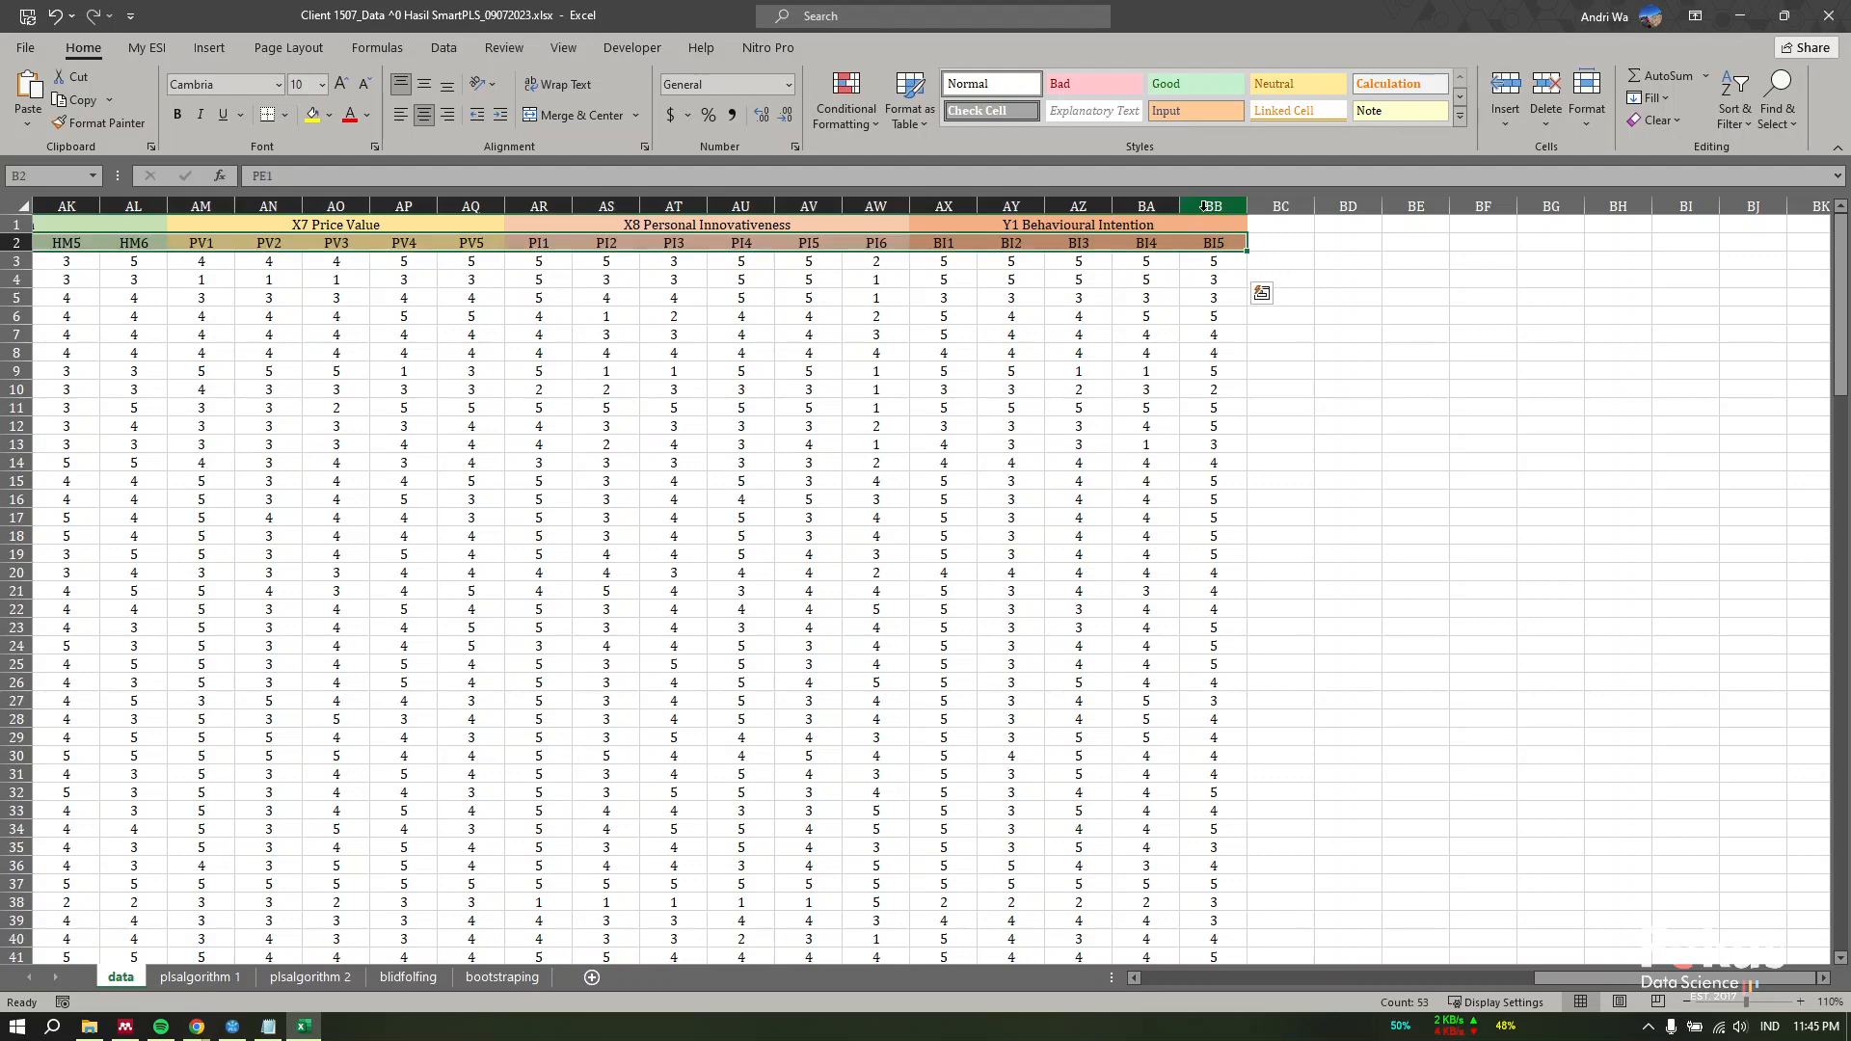
pyautogui.click(1212, 225)
pyautogui.hscroll(-12, 810, 244)
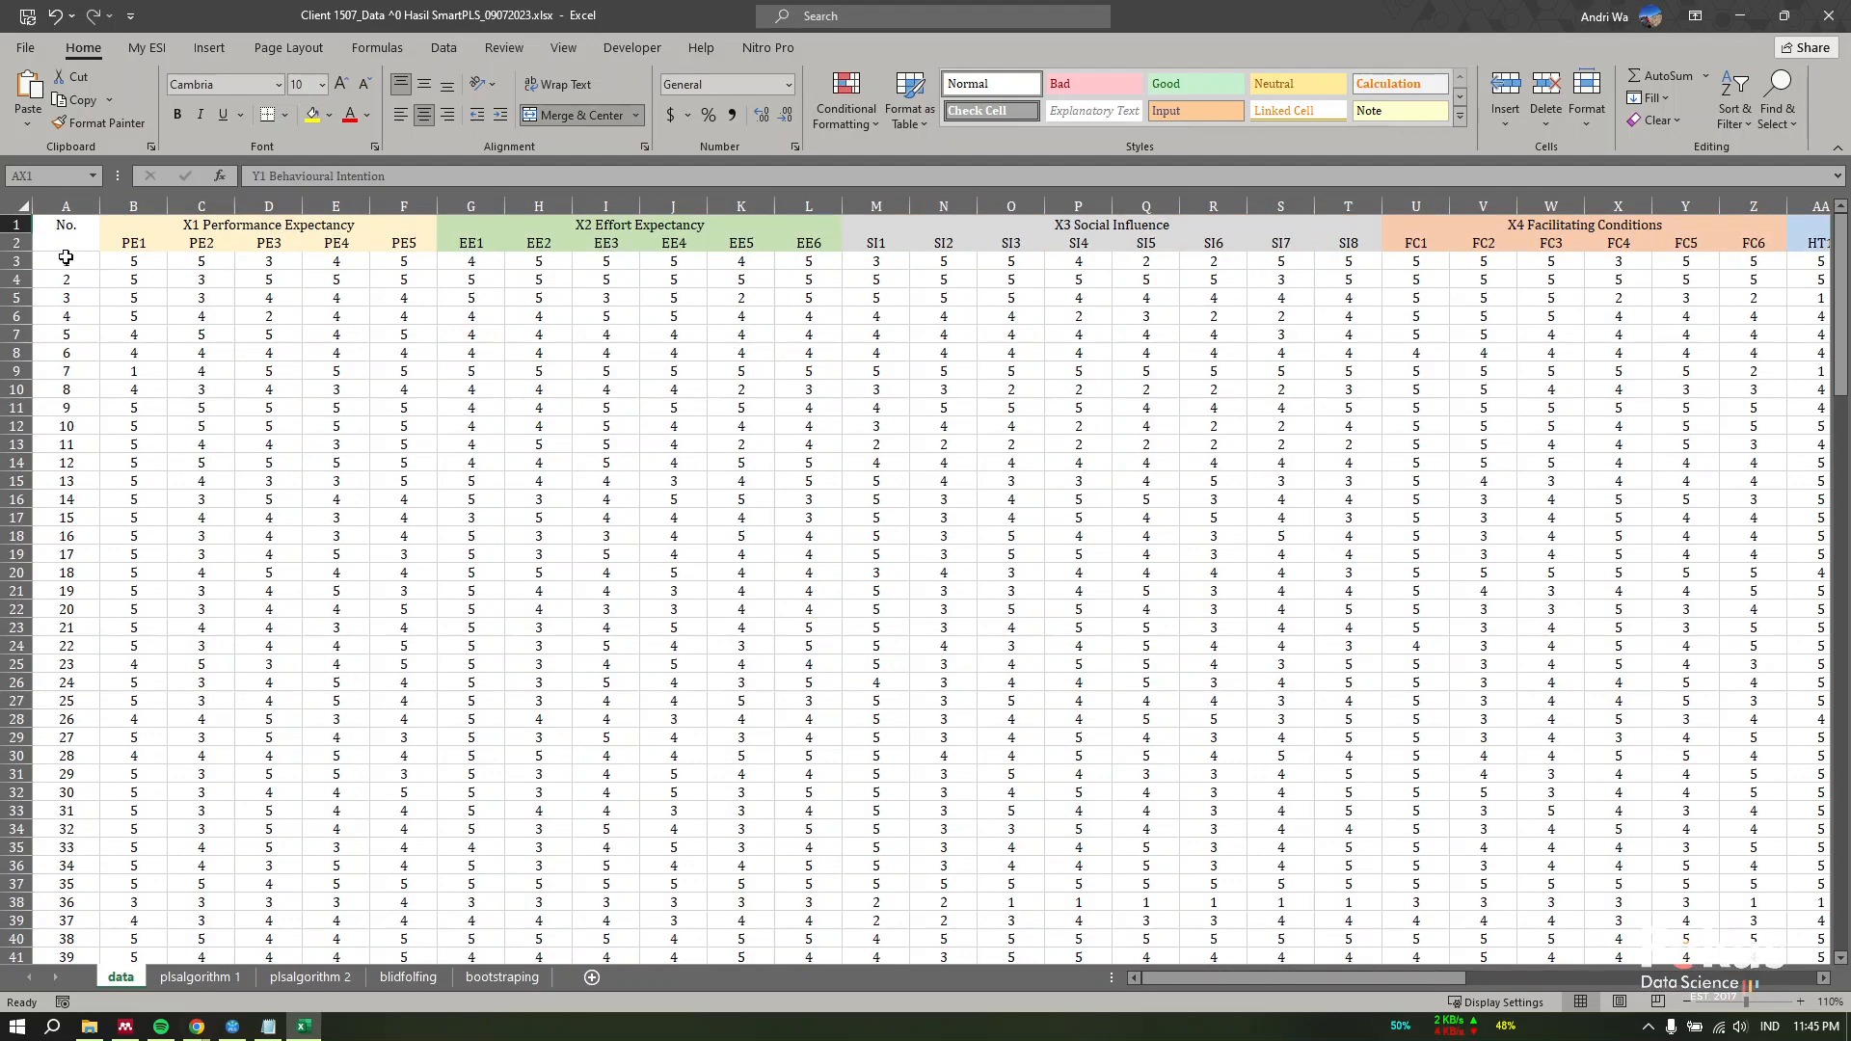
# - Review the respondent numbers and the answers under the indicator headers across the data sheet
pyautogui.click(65, 258)
pyautogui.click(386, 319)
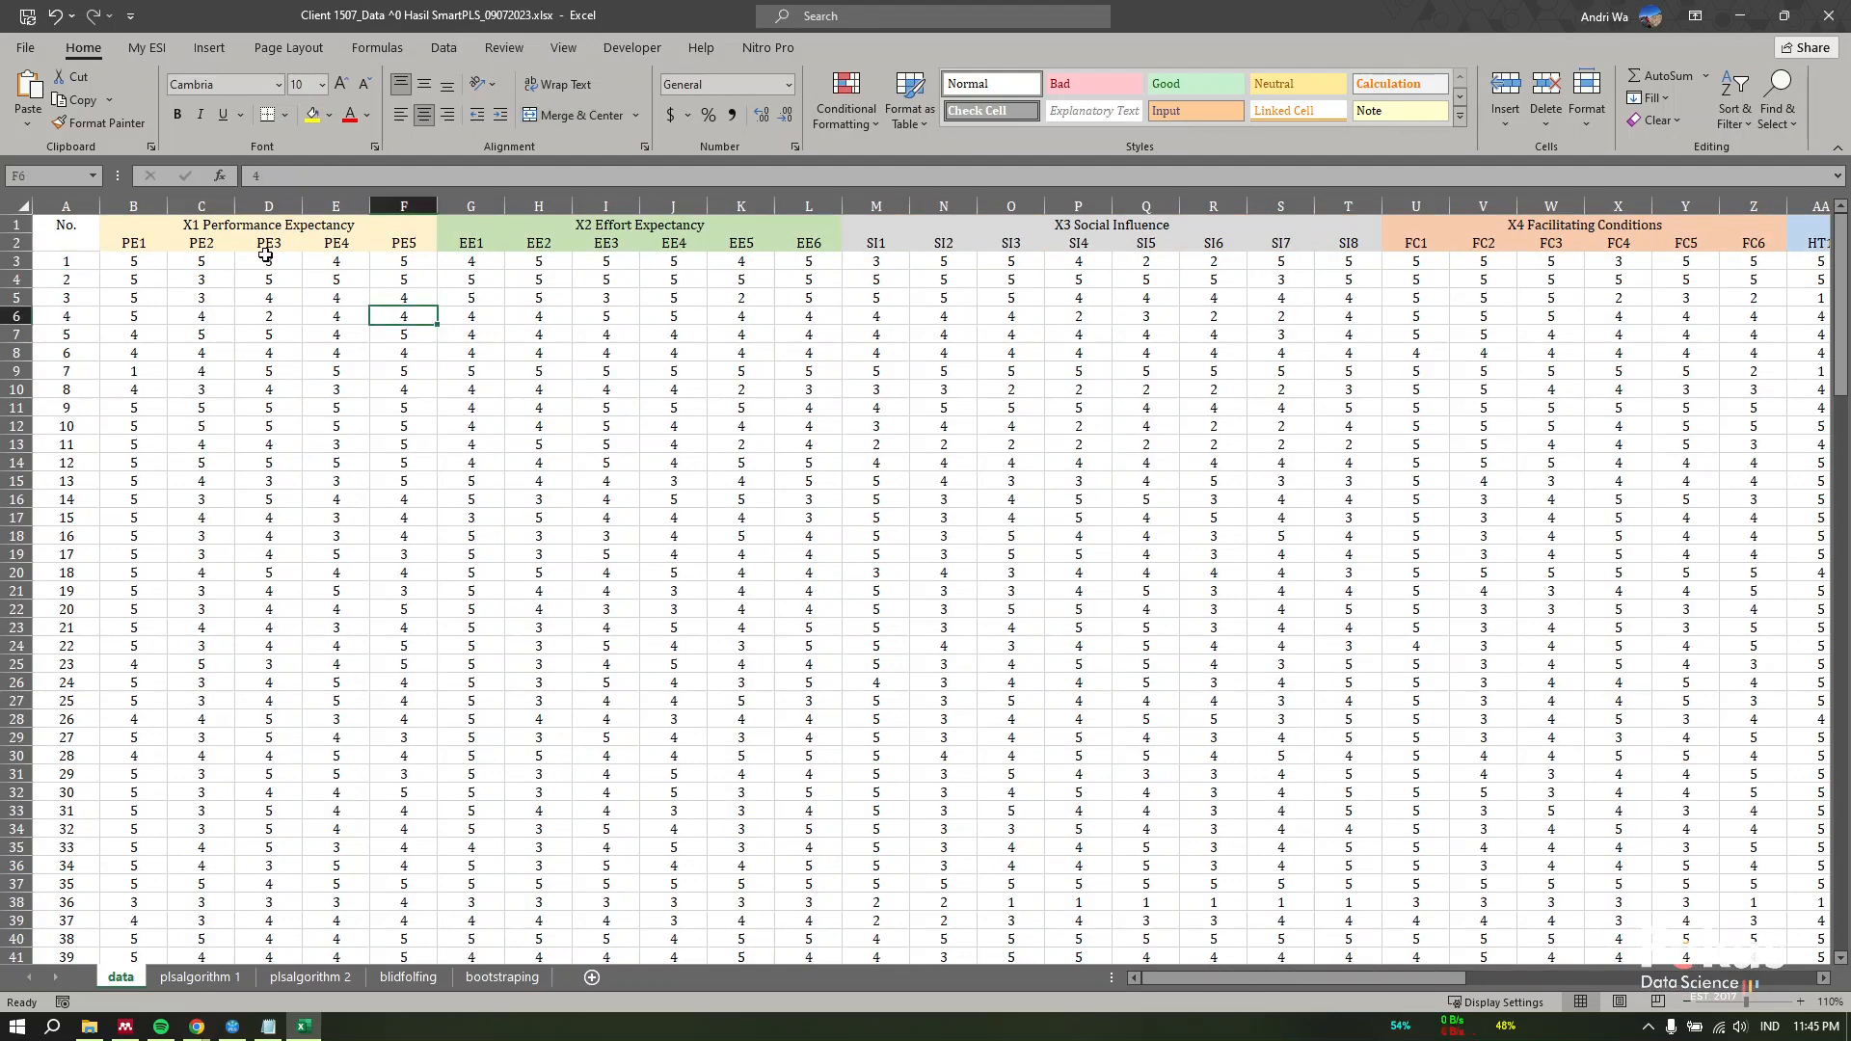
pyautogui.click(135, 241)
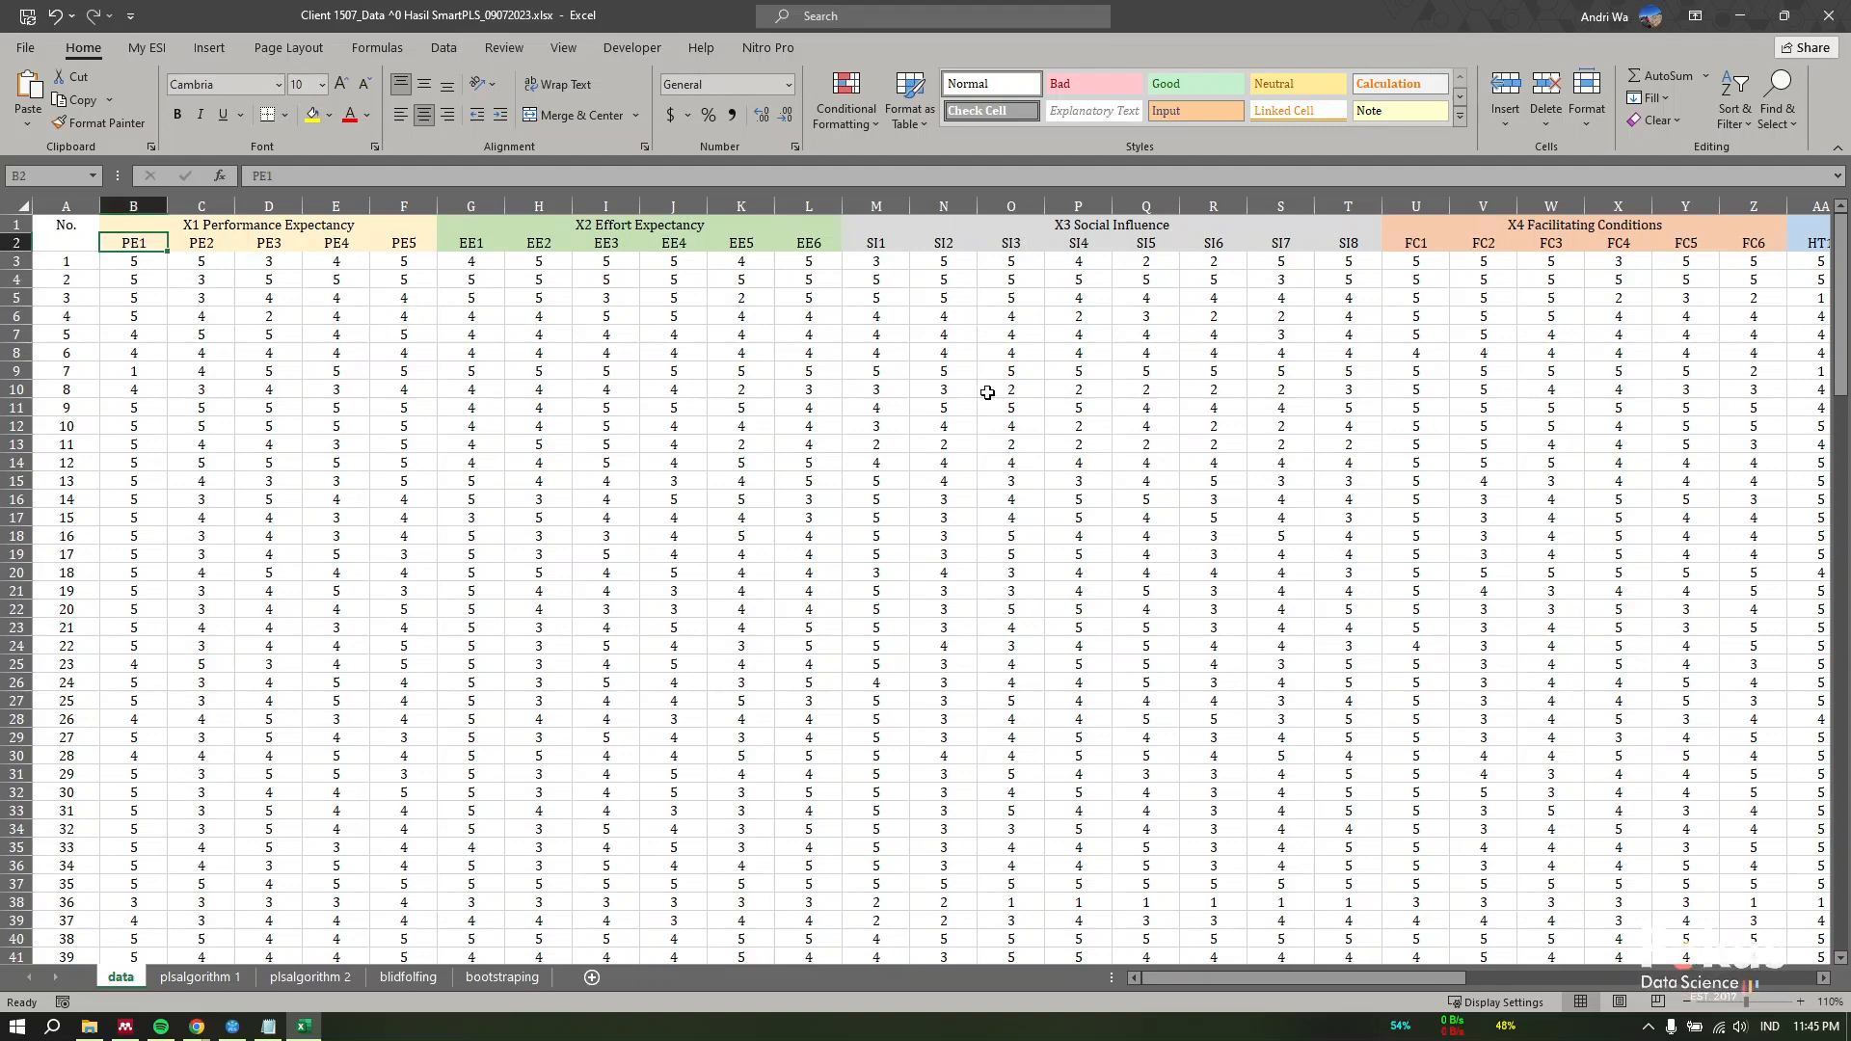
pyautogui.hscroll(8, 983, 392)
pyautogui.hscroll(-8, 1074, 401)
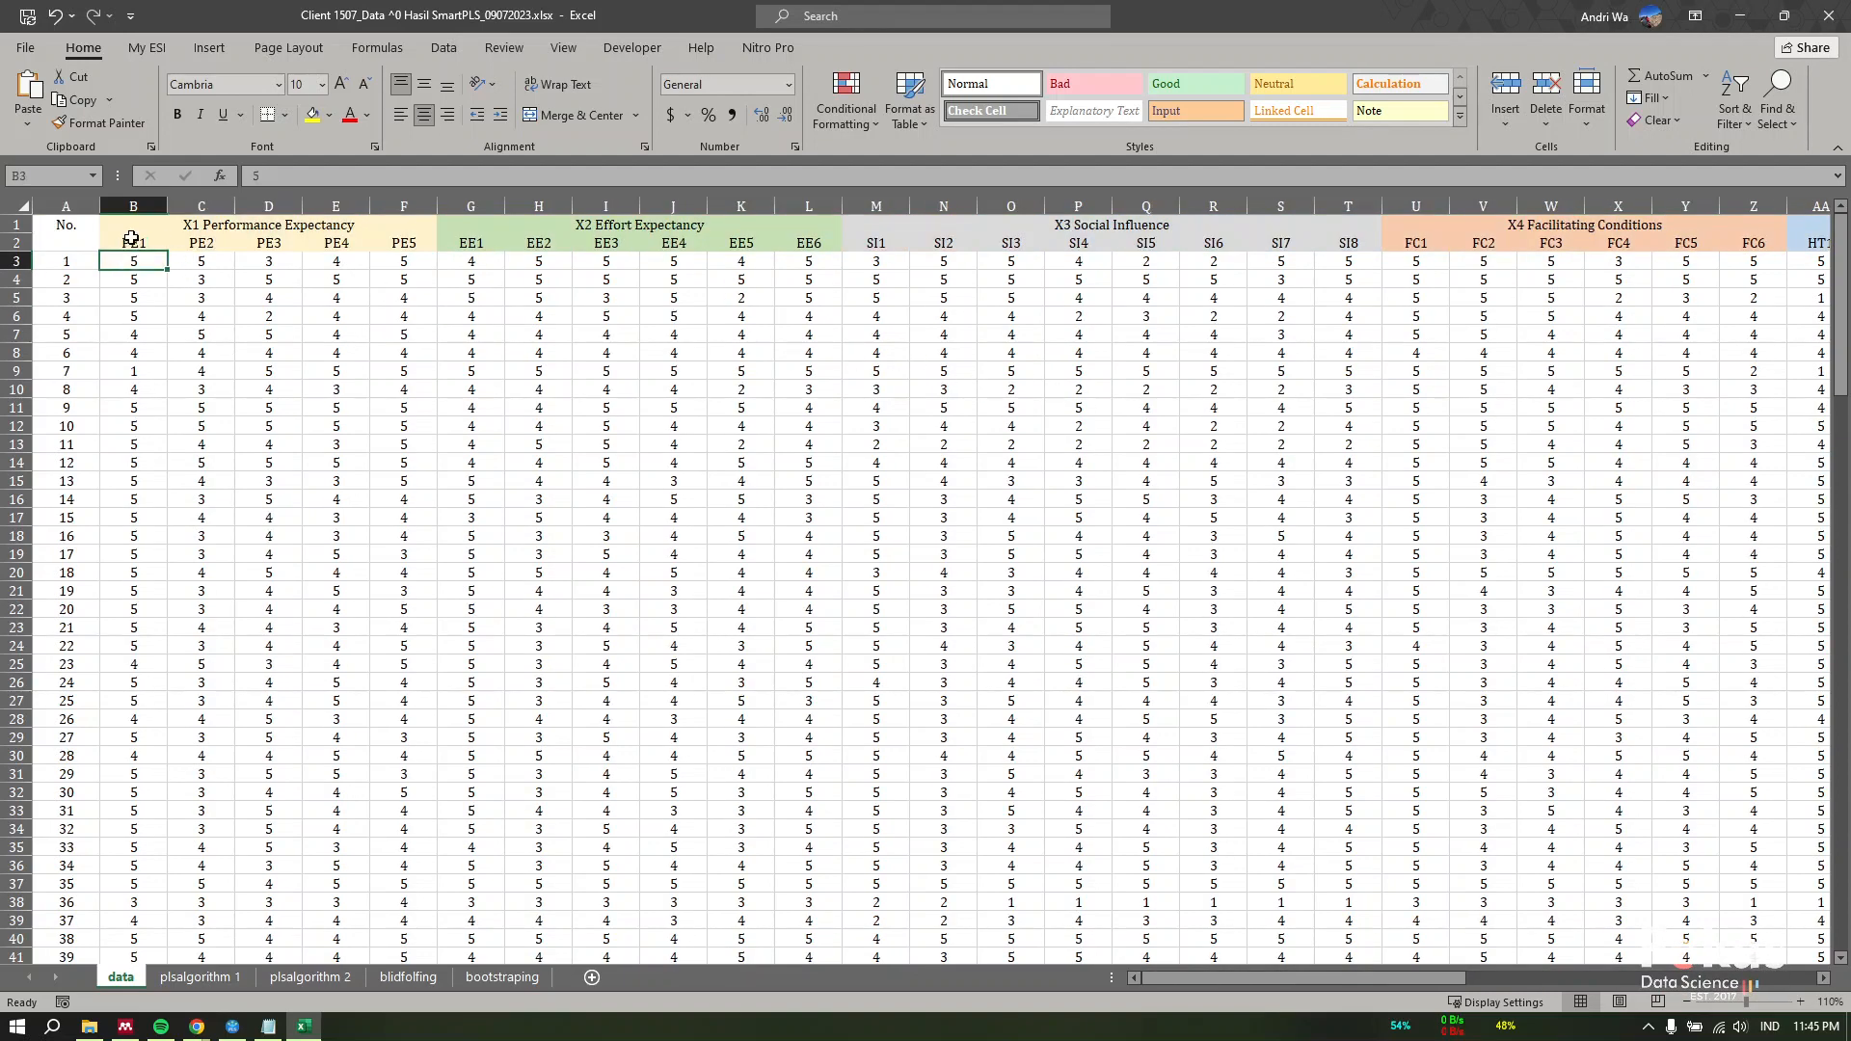
pyautogui.hscroll(8, 1137, 414)
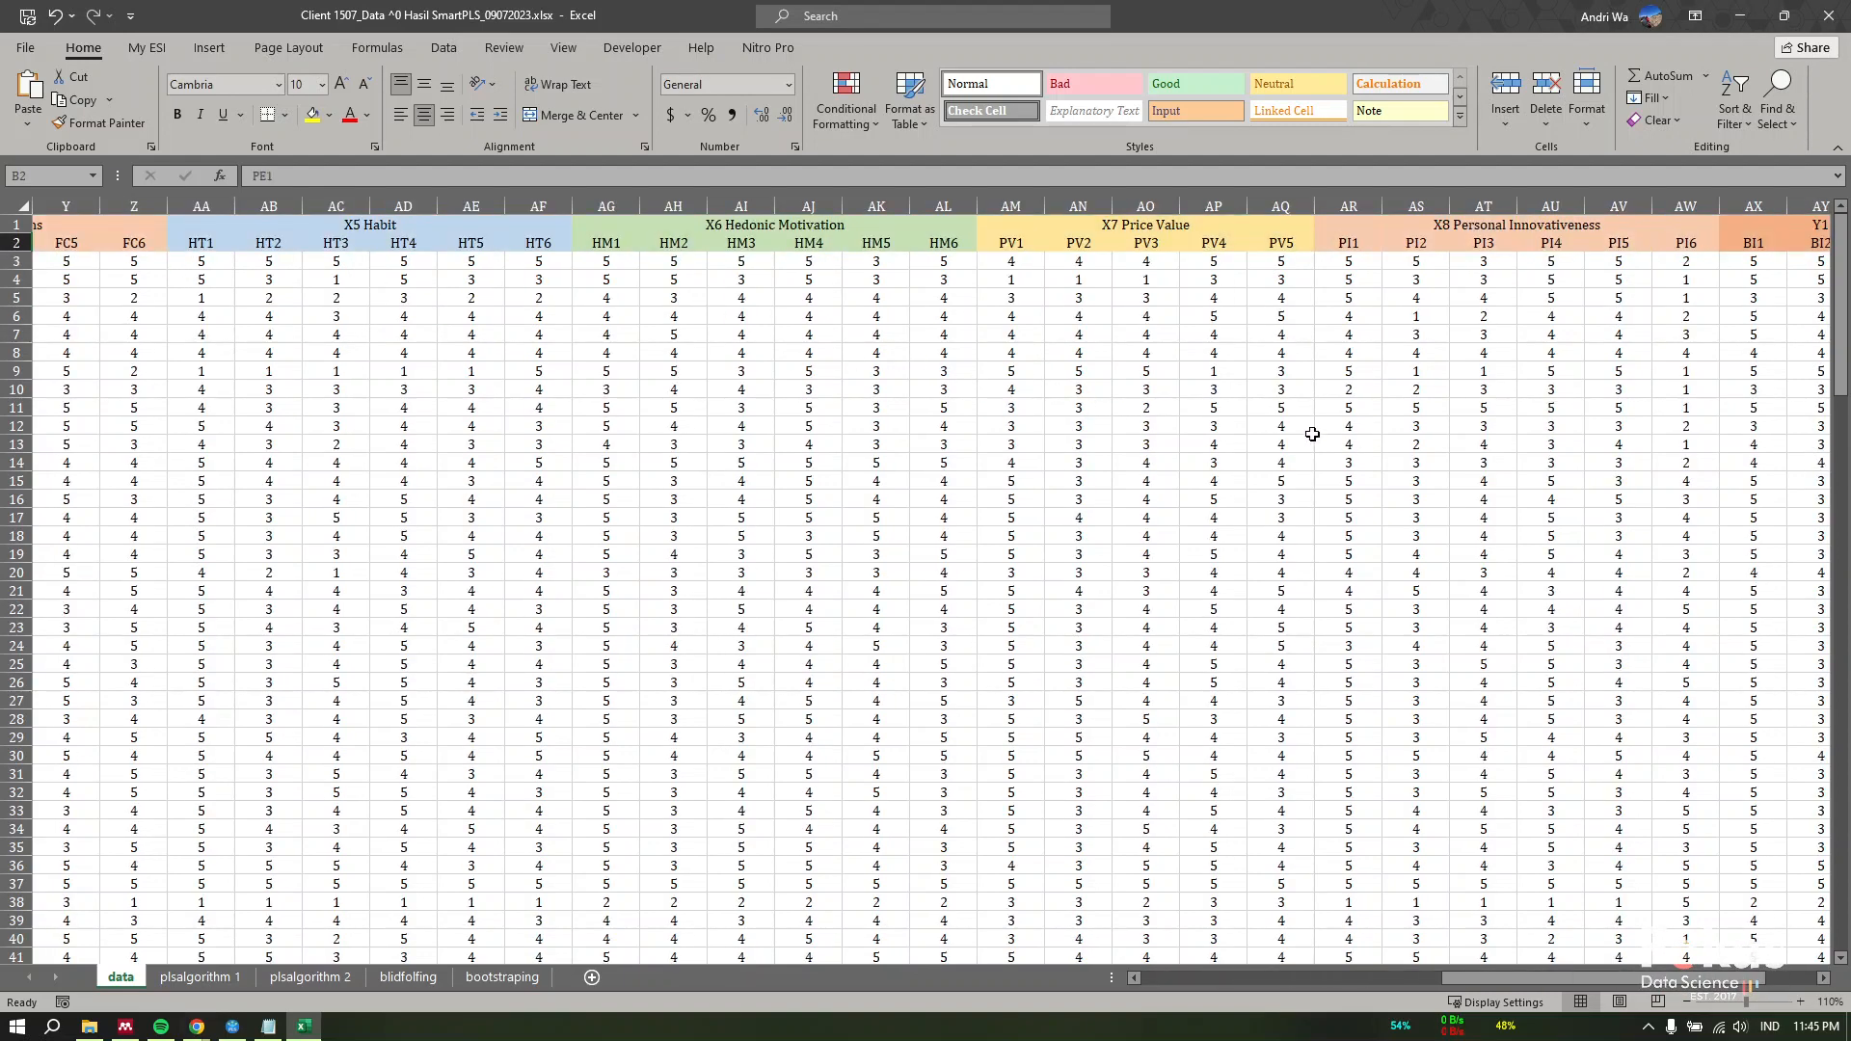
pyautogui.hscroll(-8, 1074, 367)
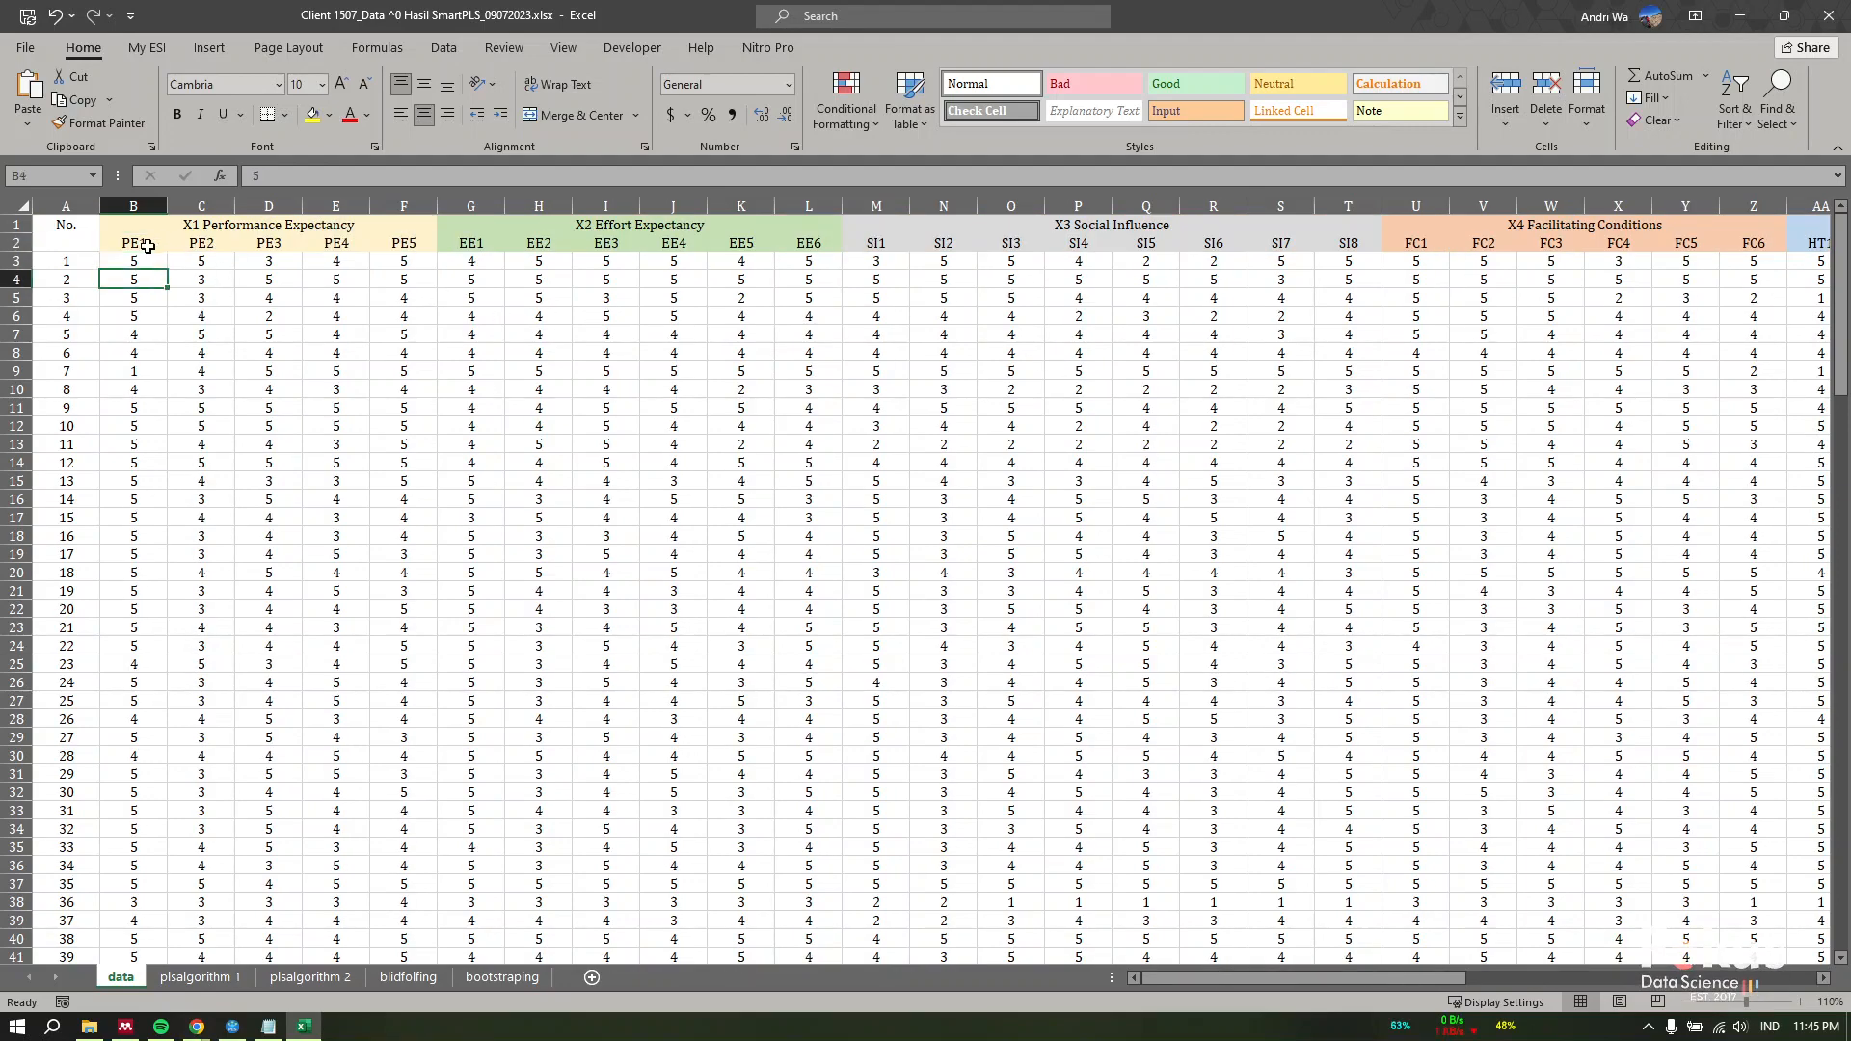
# - Copy the indicator header row with all respondent answers, from PE1 in B2 through BB161, excluding the number column
pyautogui.hscroll(8, 1186, 367)
pyautogui.scroll(-20, 1231, 375)
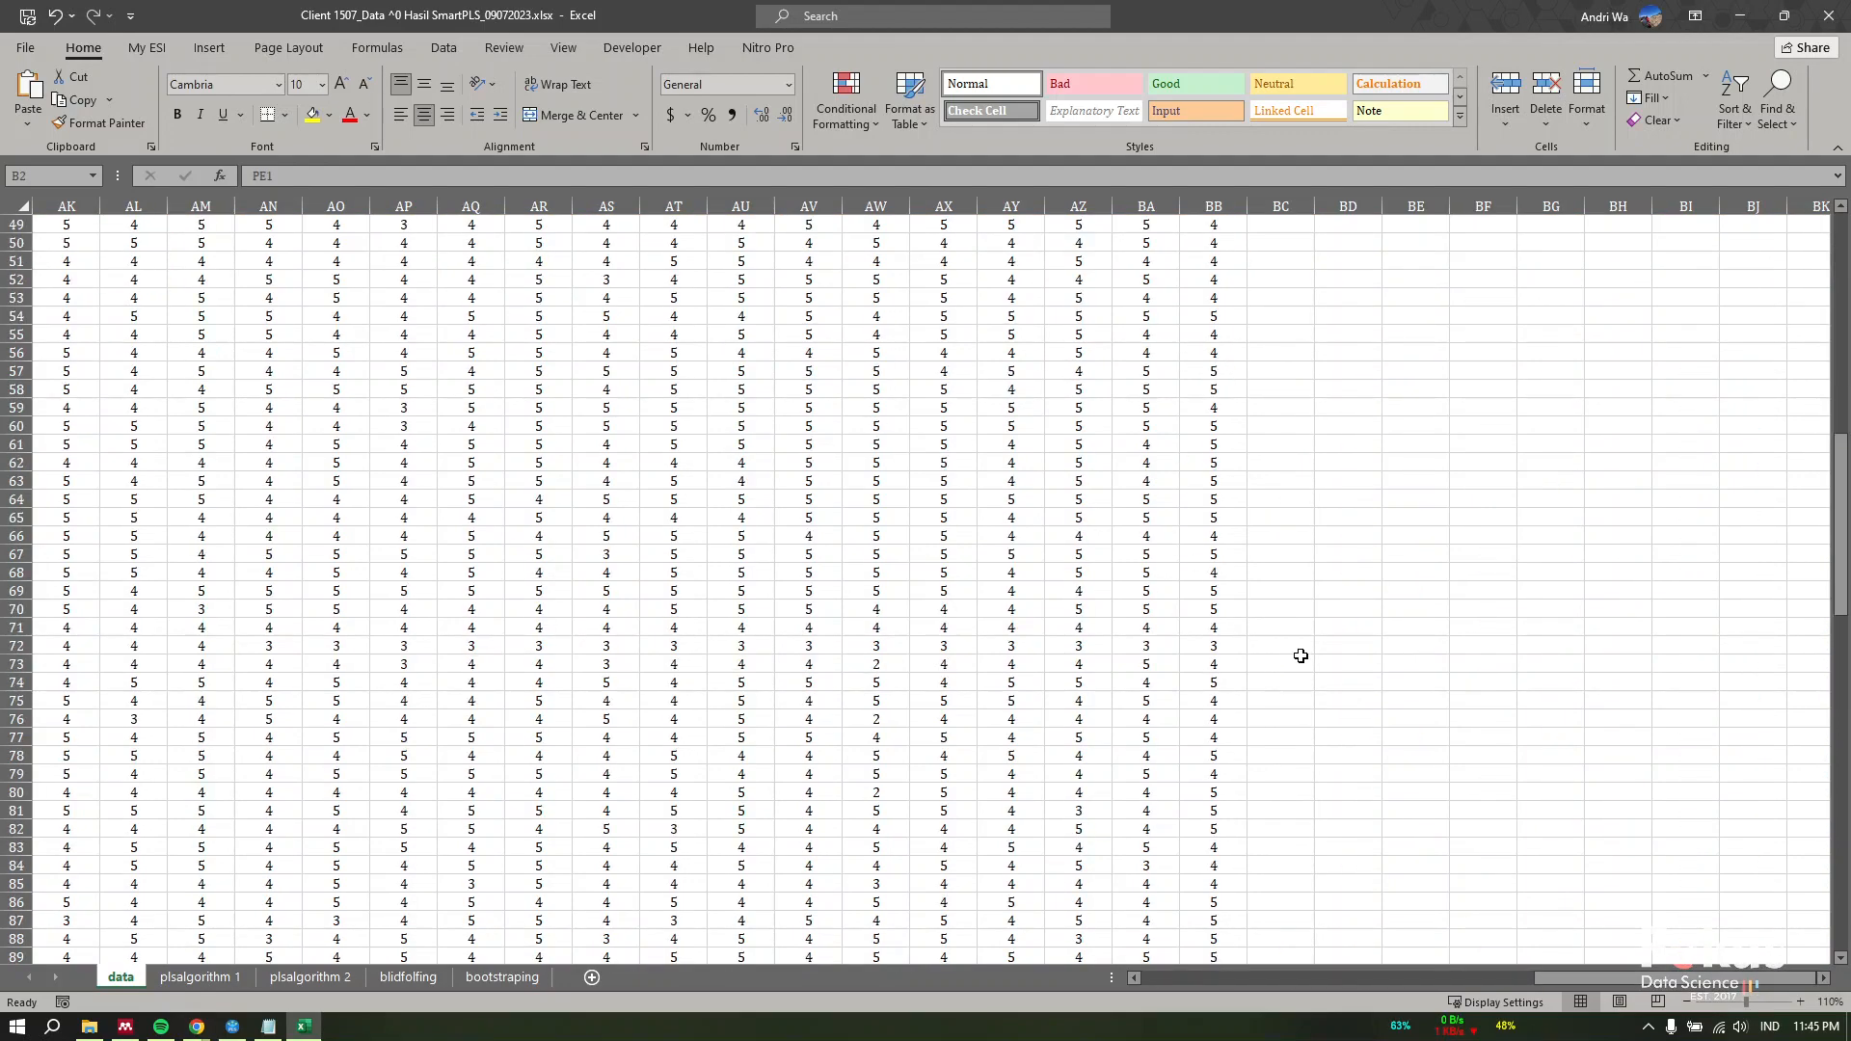
pyautogui.hotkey('ctrl', 'a')
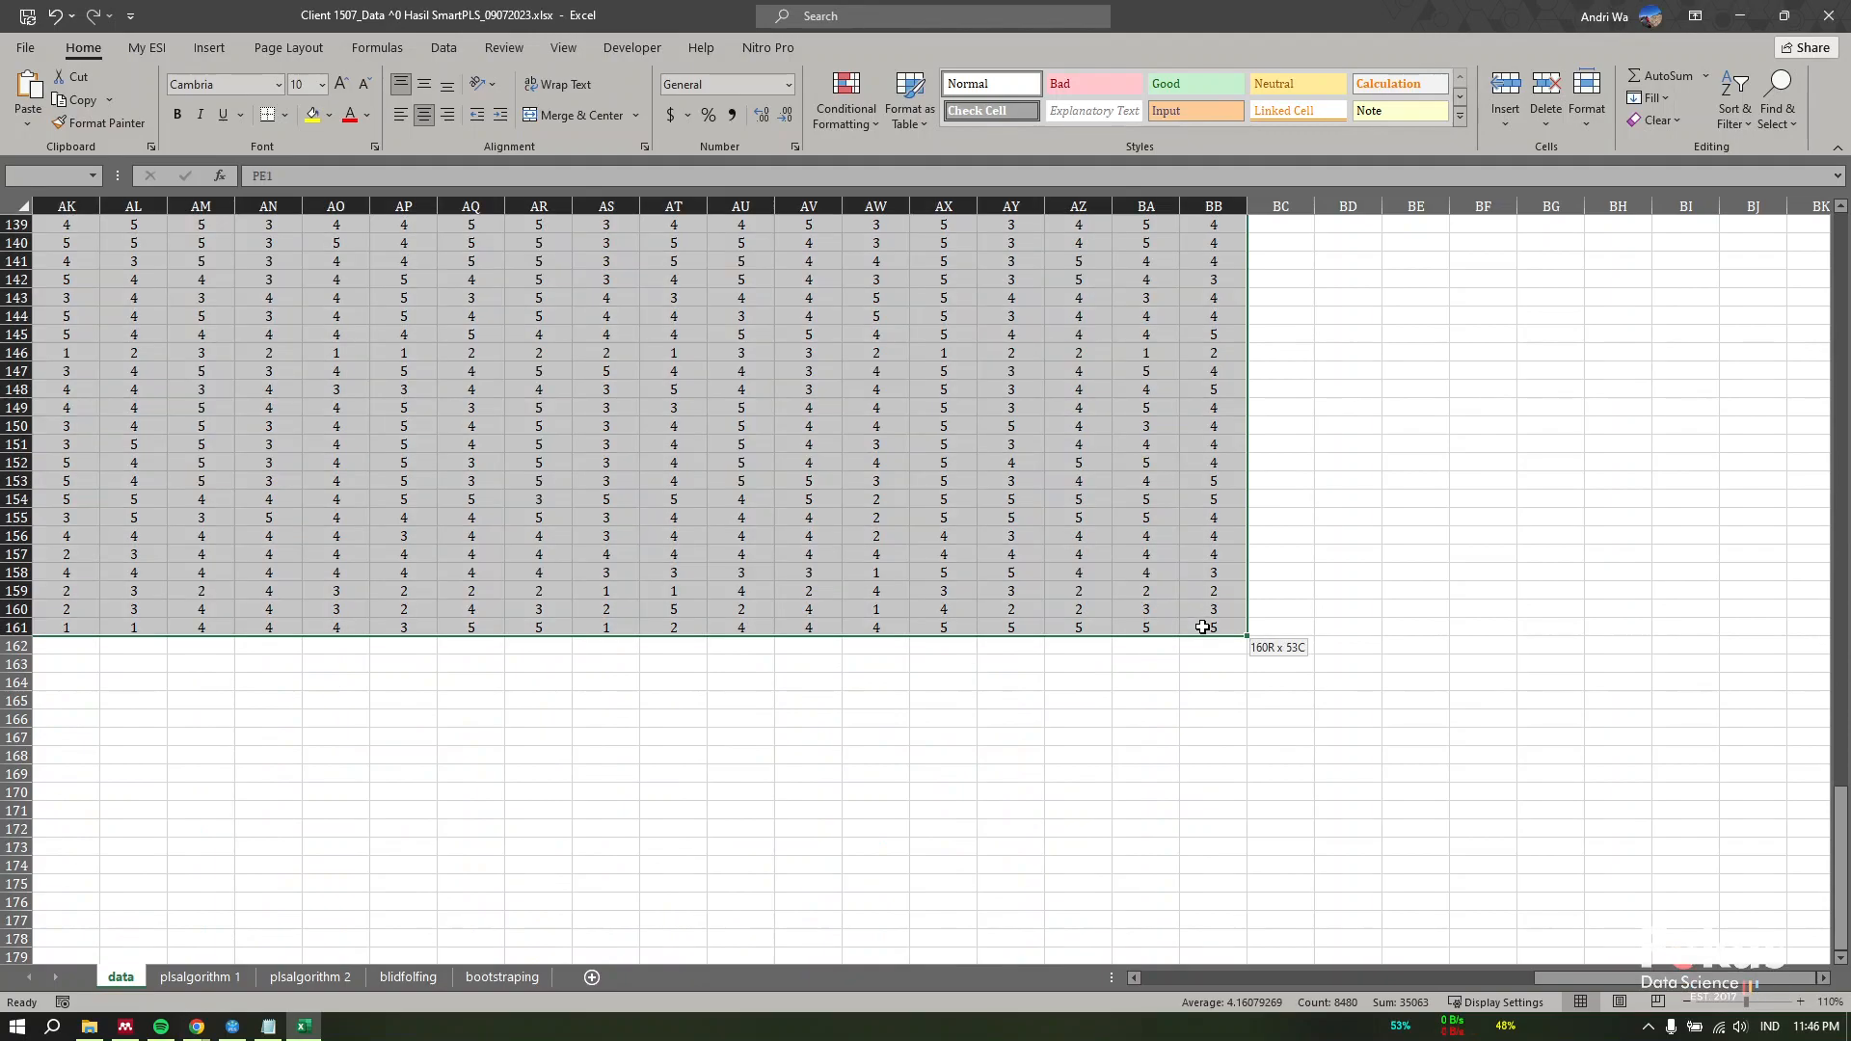
pyautogui.hotkey('ctrl', 'c')
# - Paste the copied indicator data as plain values at cell A1 of a new blank workbook and check the rows
pyautogui.click(25, 47)
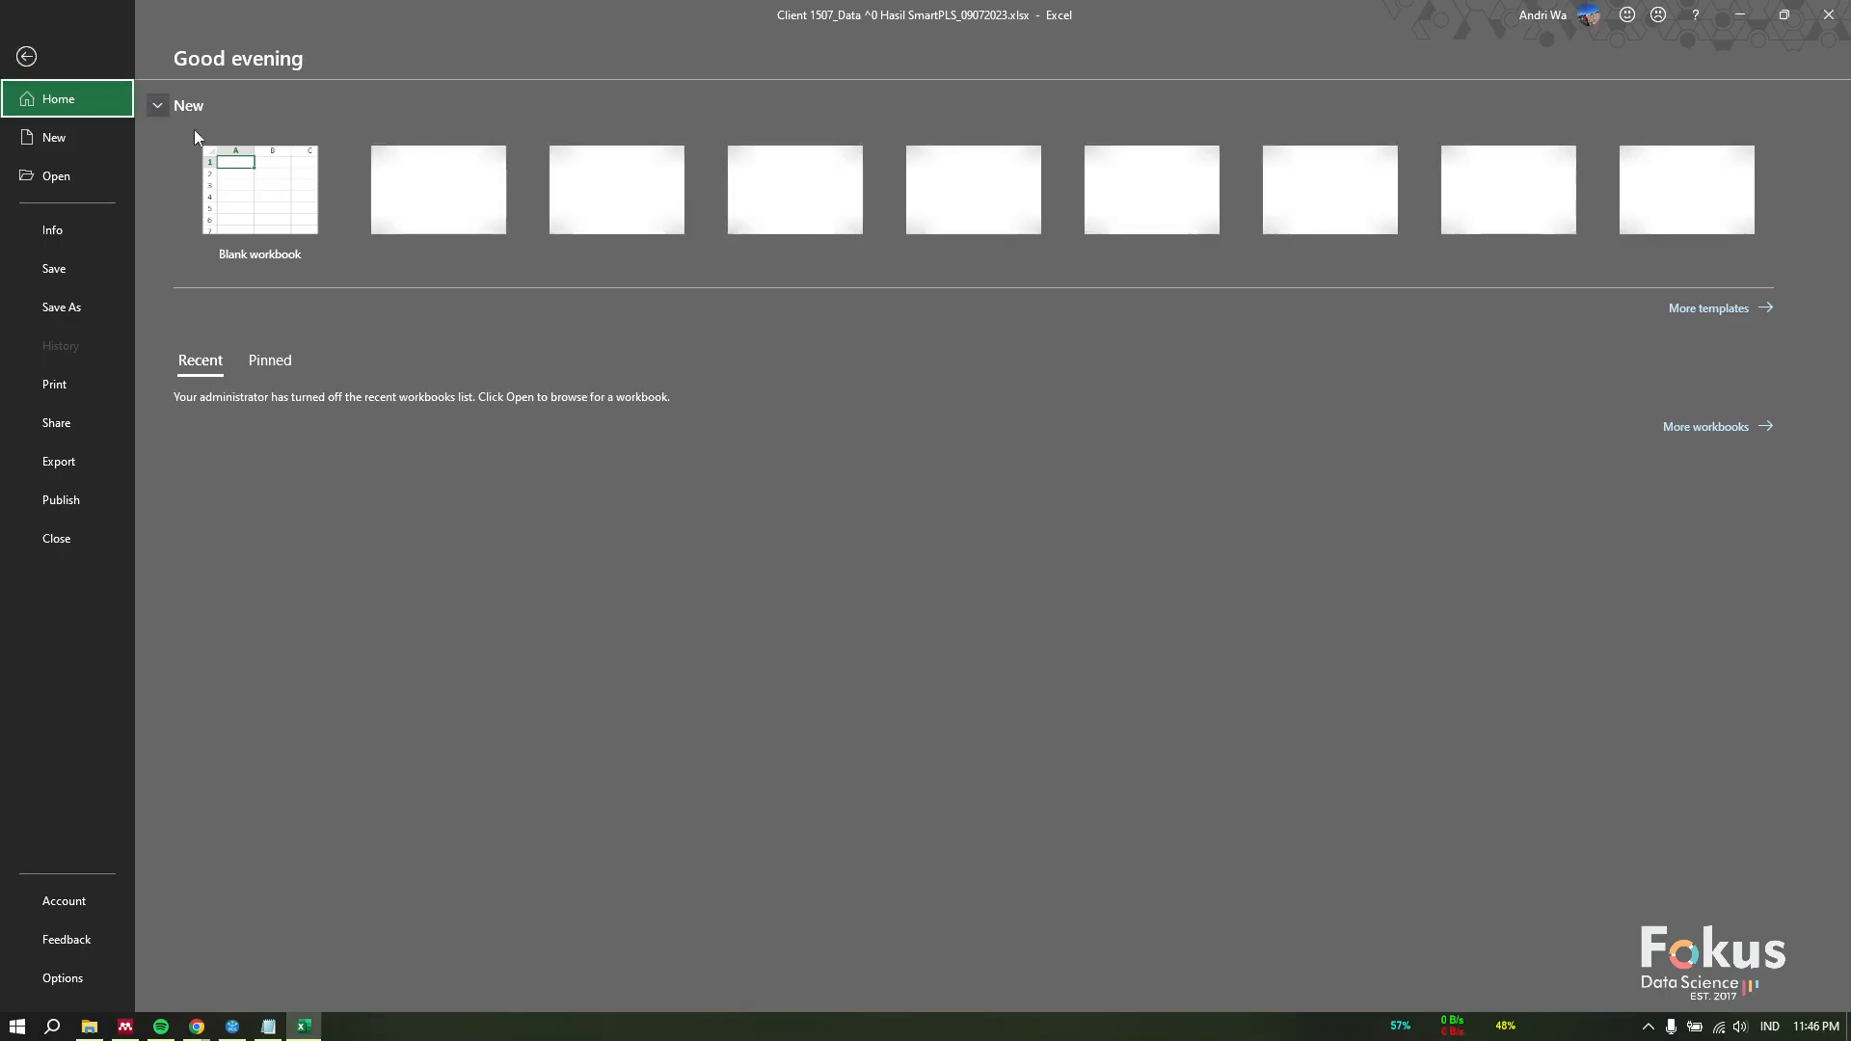
pyautogui.click(262, 193)
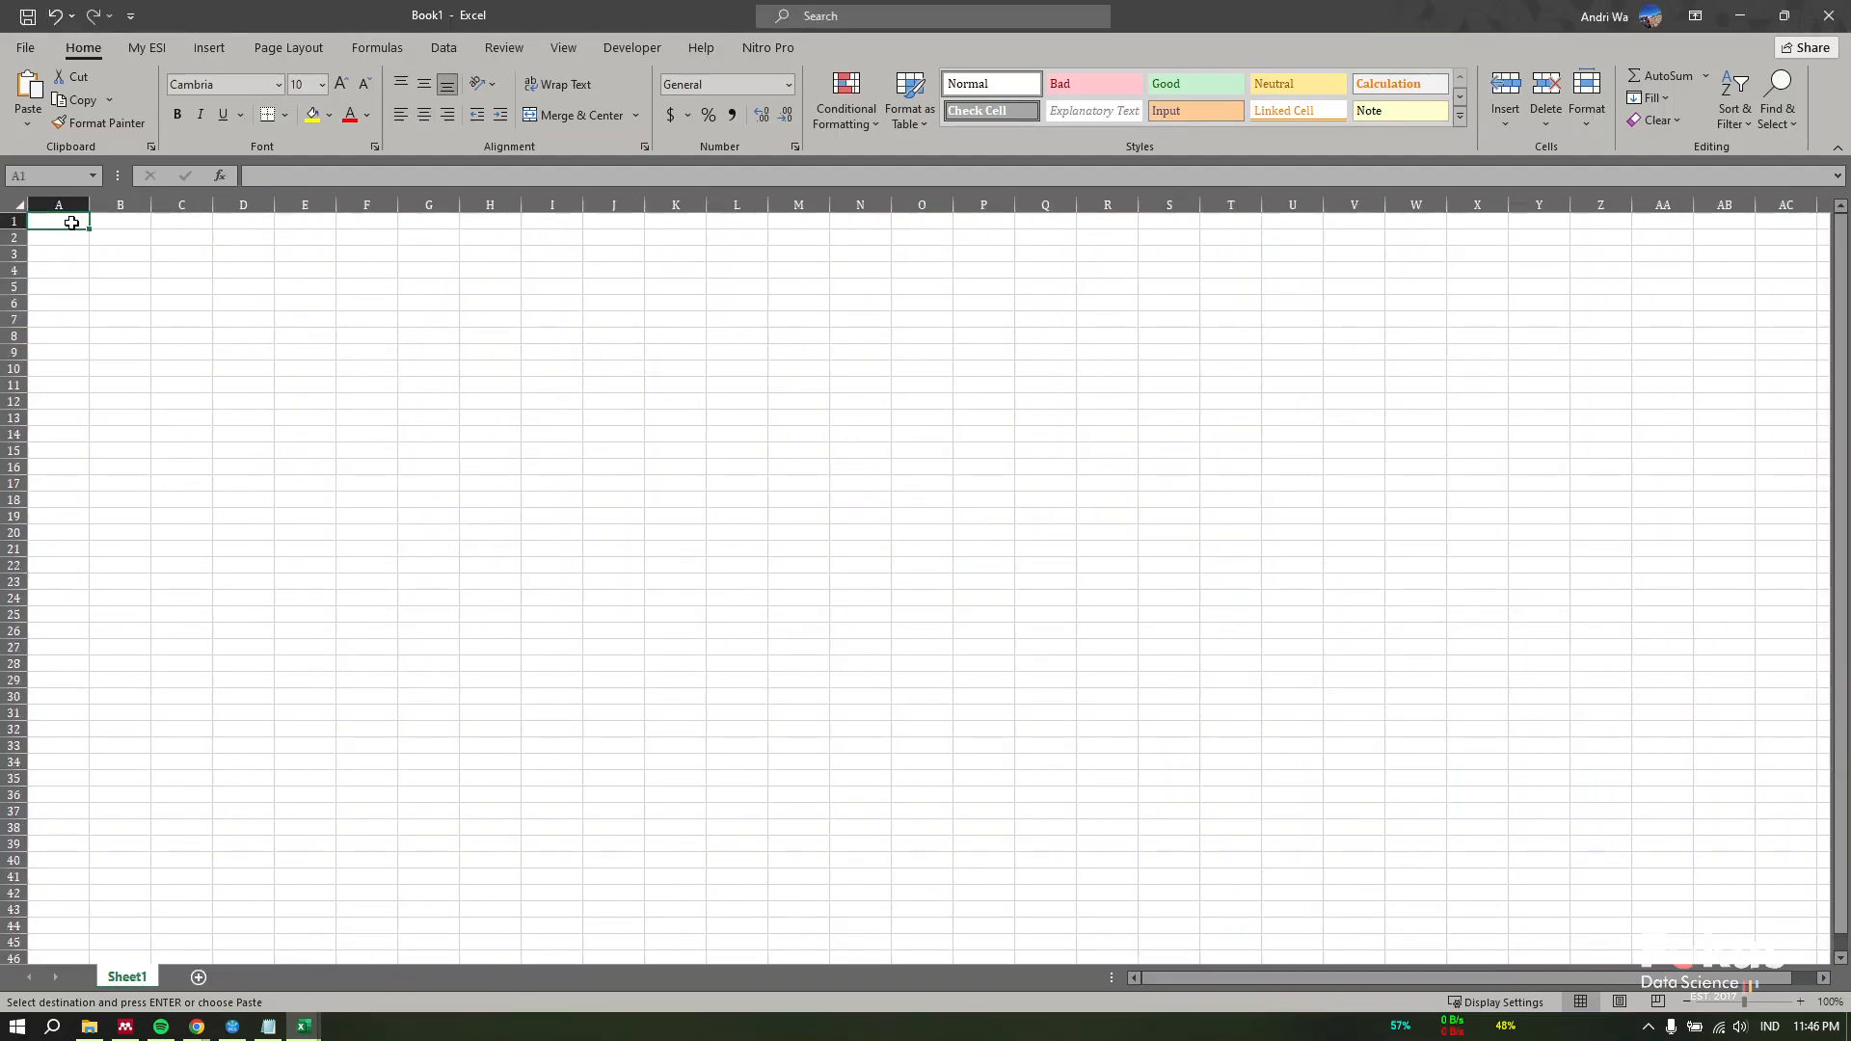
pyautogui.rightClick(71, 223)
pyautogui.click(149, 315)
pyautogui.scroll(-20, 913, 531)
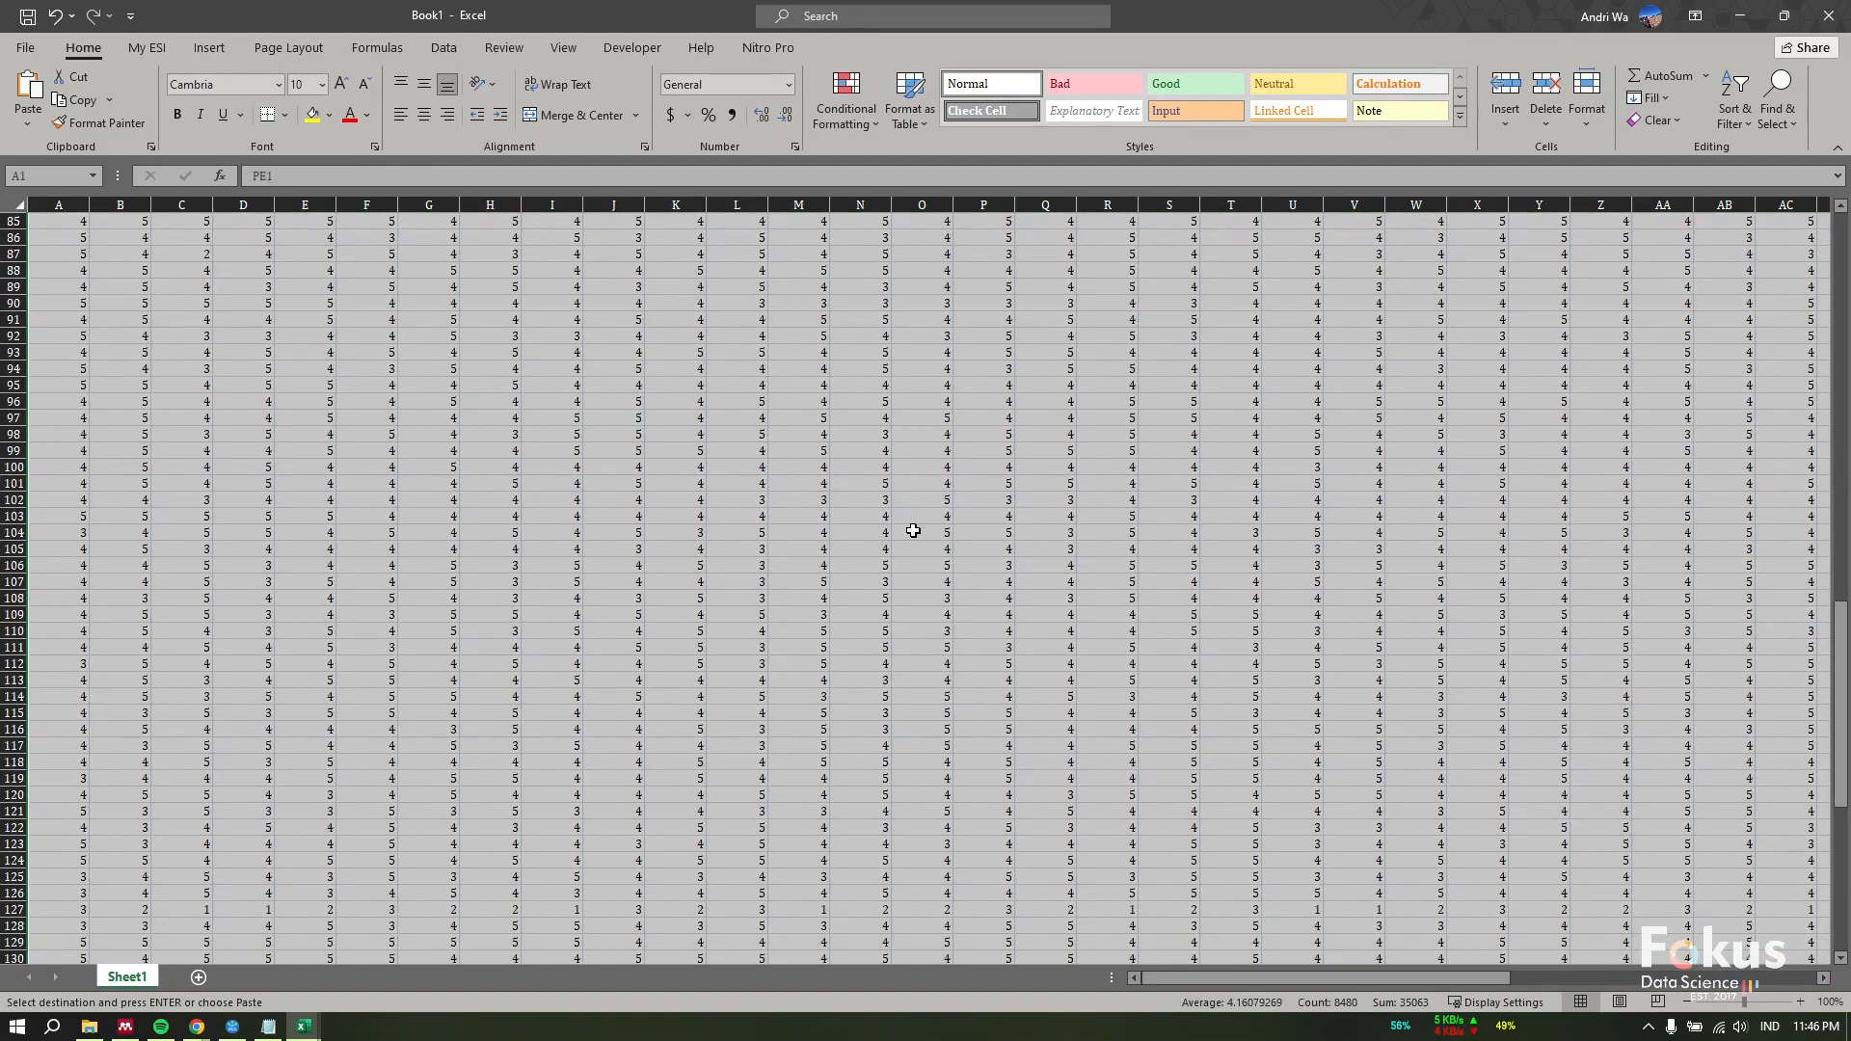
pyautogui.scroll(20, 913, 531)
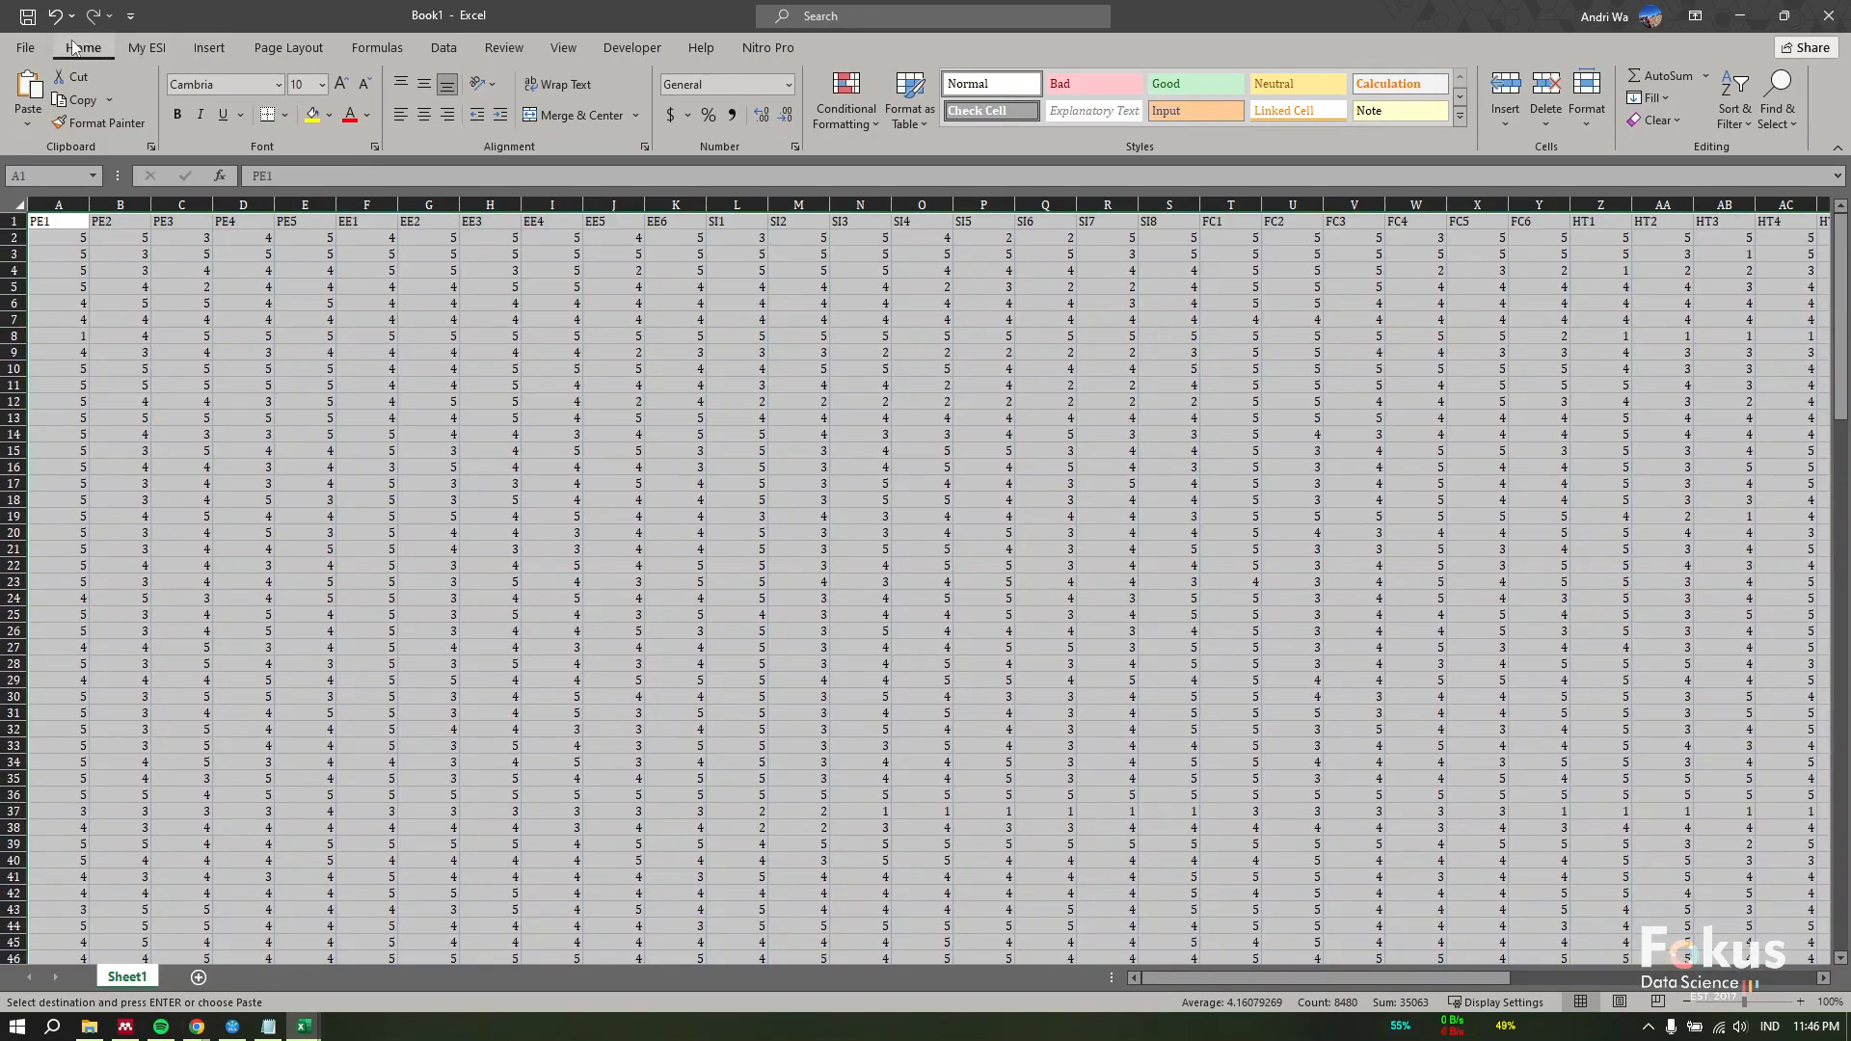
# - Start saving the new workbook under another name and browse to Kerjaan Analisis > 2023 > 07 juli > Client 1507_Smartpls_450k
pyautogui.click(25, 47)
pyautogui.click(101, 307)
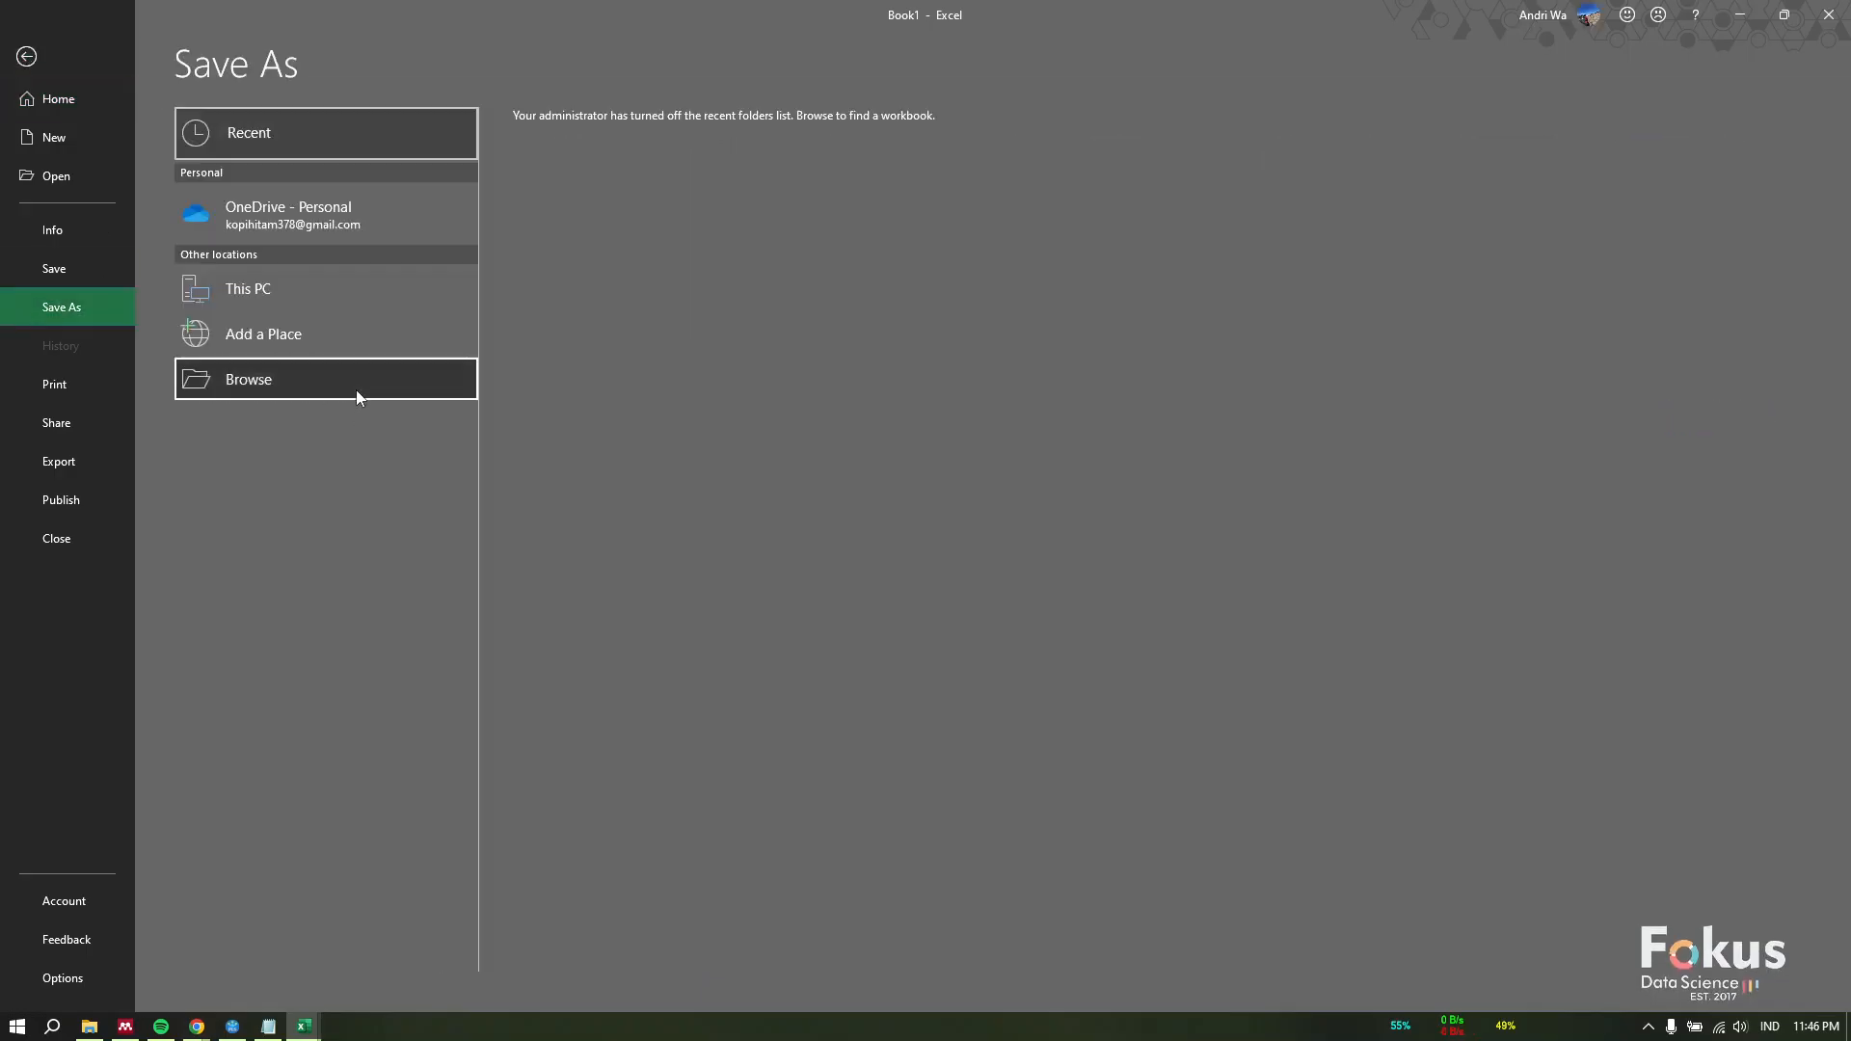
pyautogui.click(357, 390)
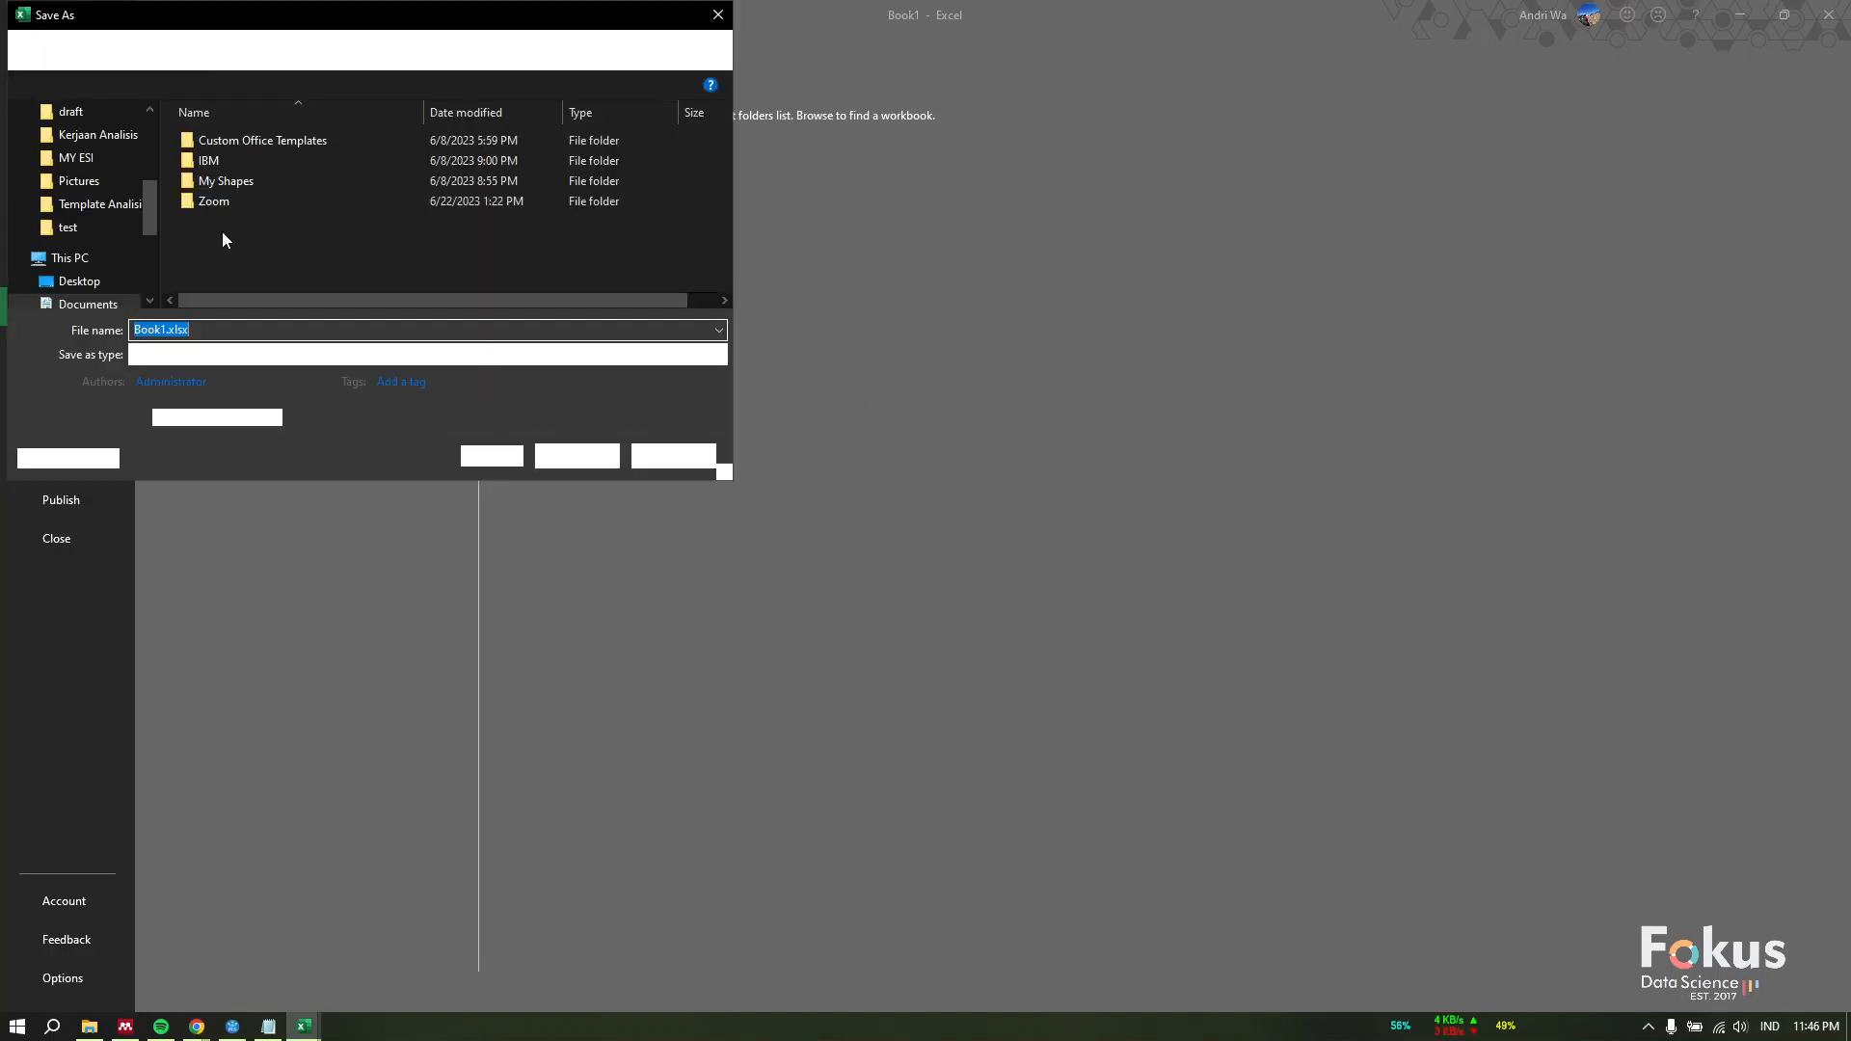
pyautogui.click(97, 135)
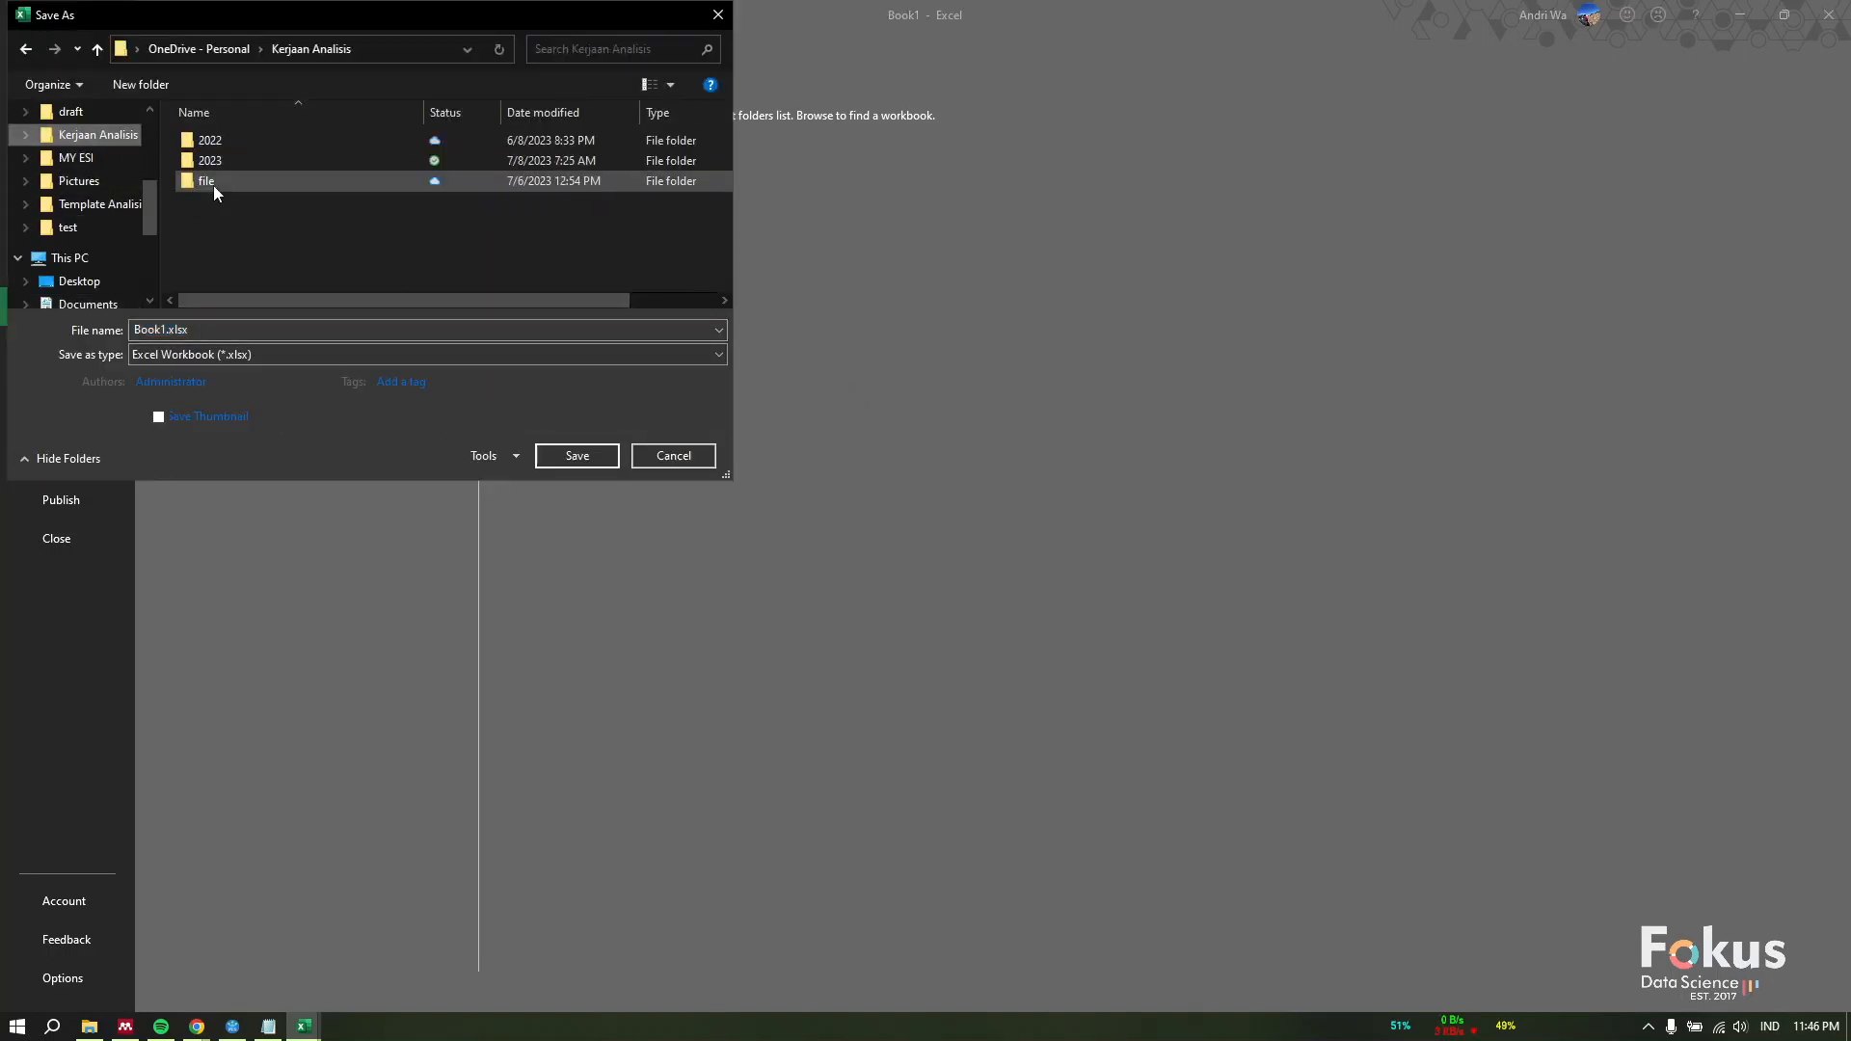
pyautogui.doubleClick(218, 162)
pyautogui.click(269, 266)
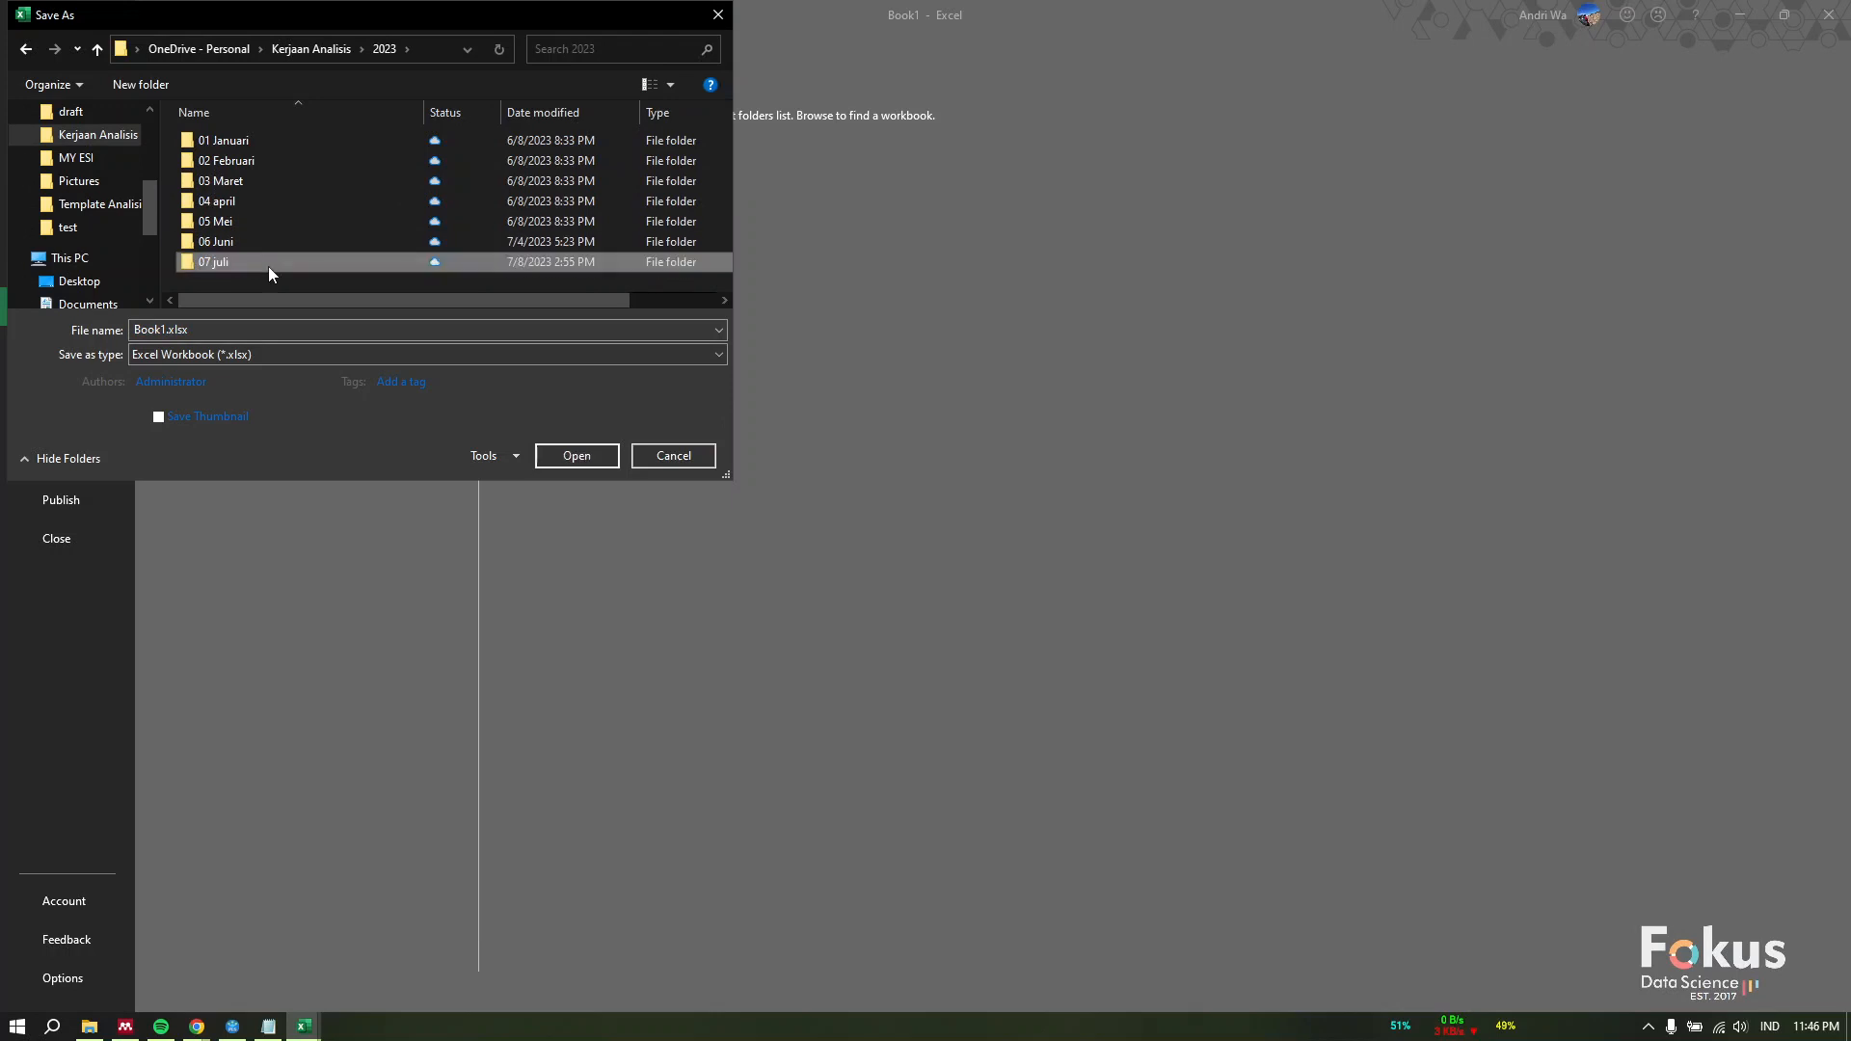
pyautogui.doubleClick(269, 266)
pyautogui.scroll(-3, 363, 241)
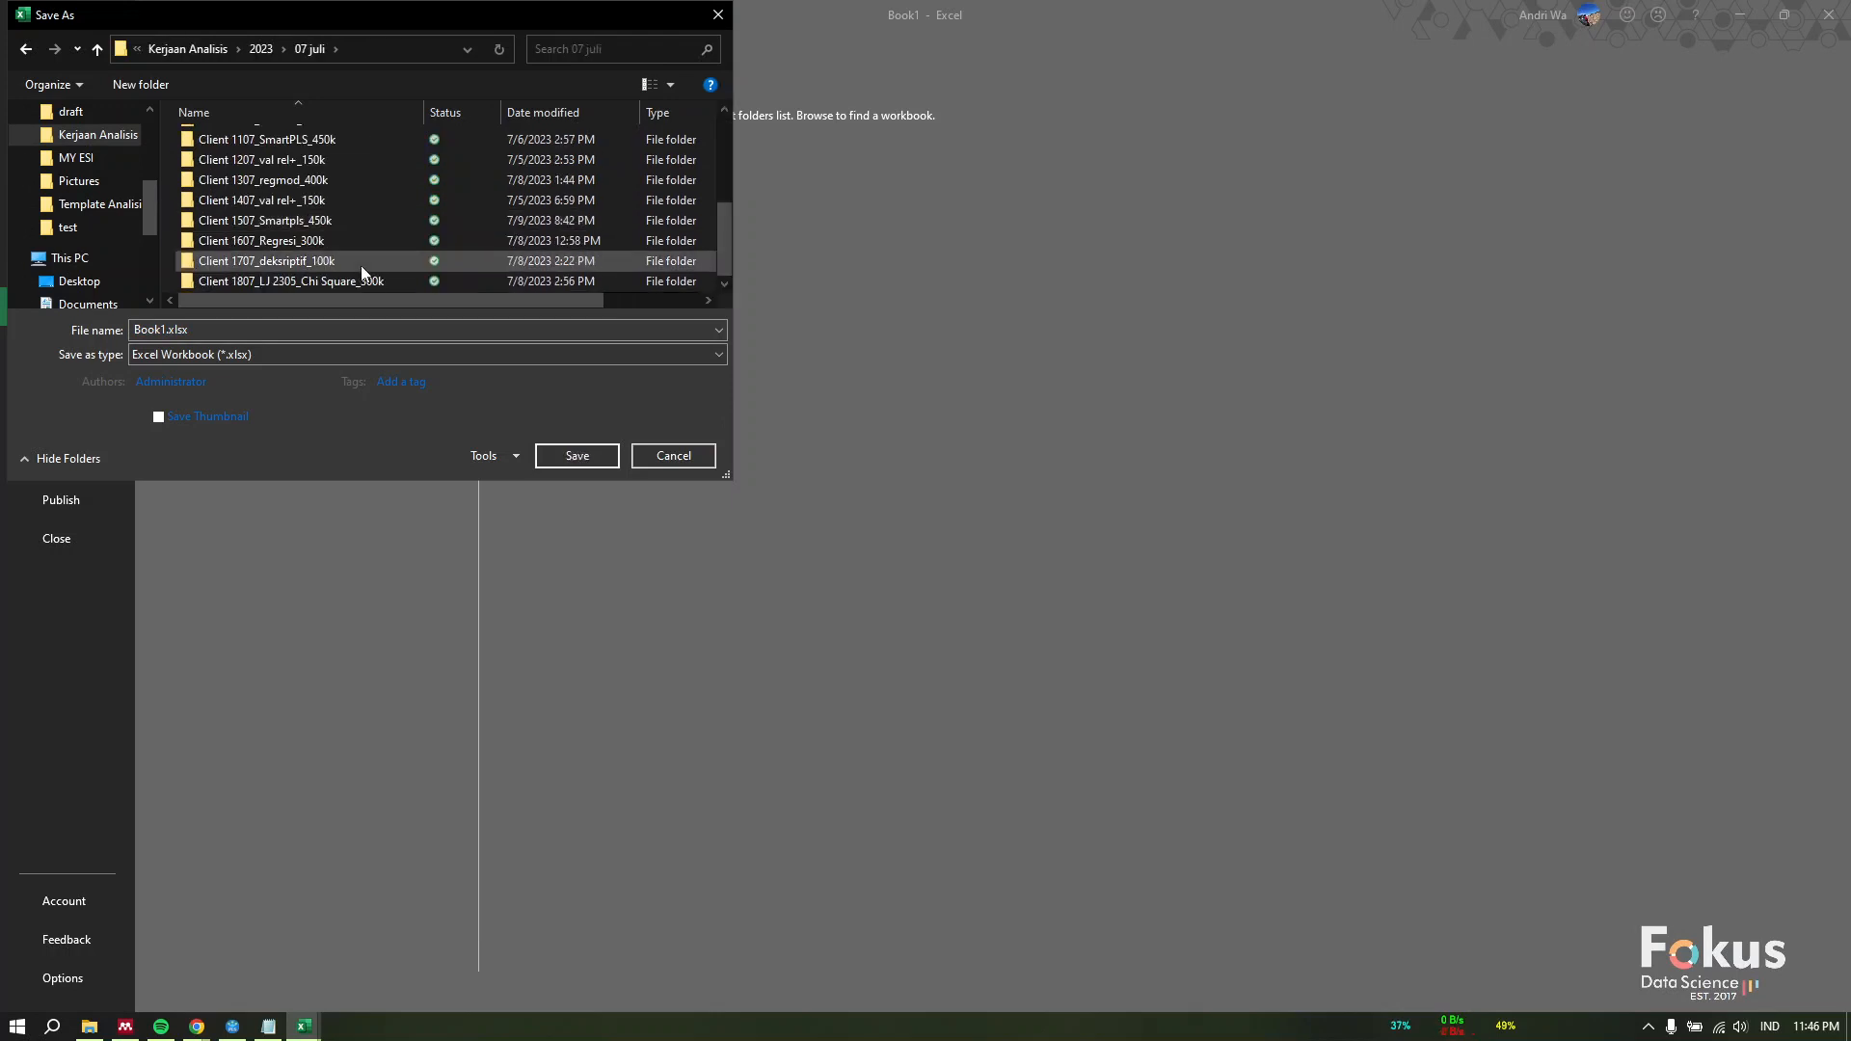
pyautogui.doubleClick(389, 220)
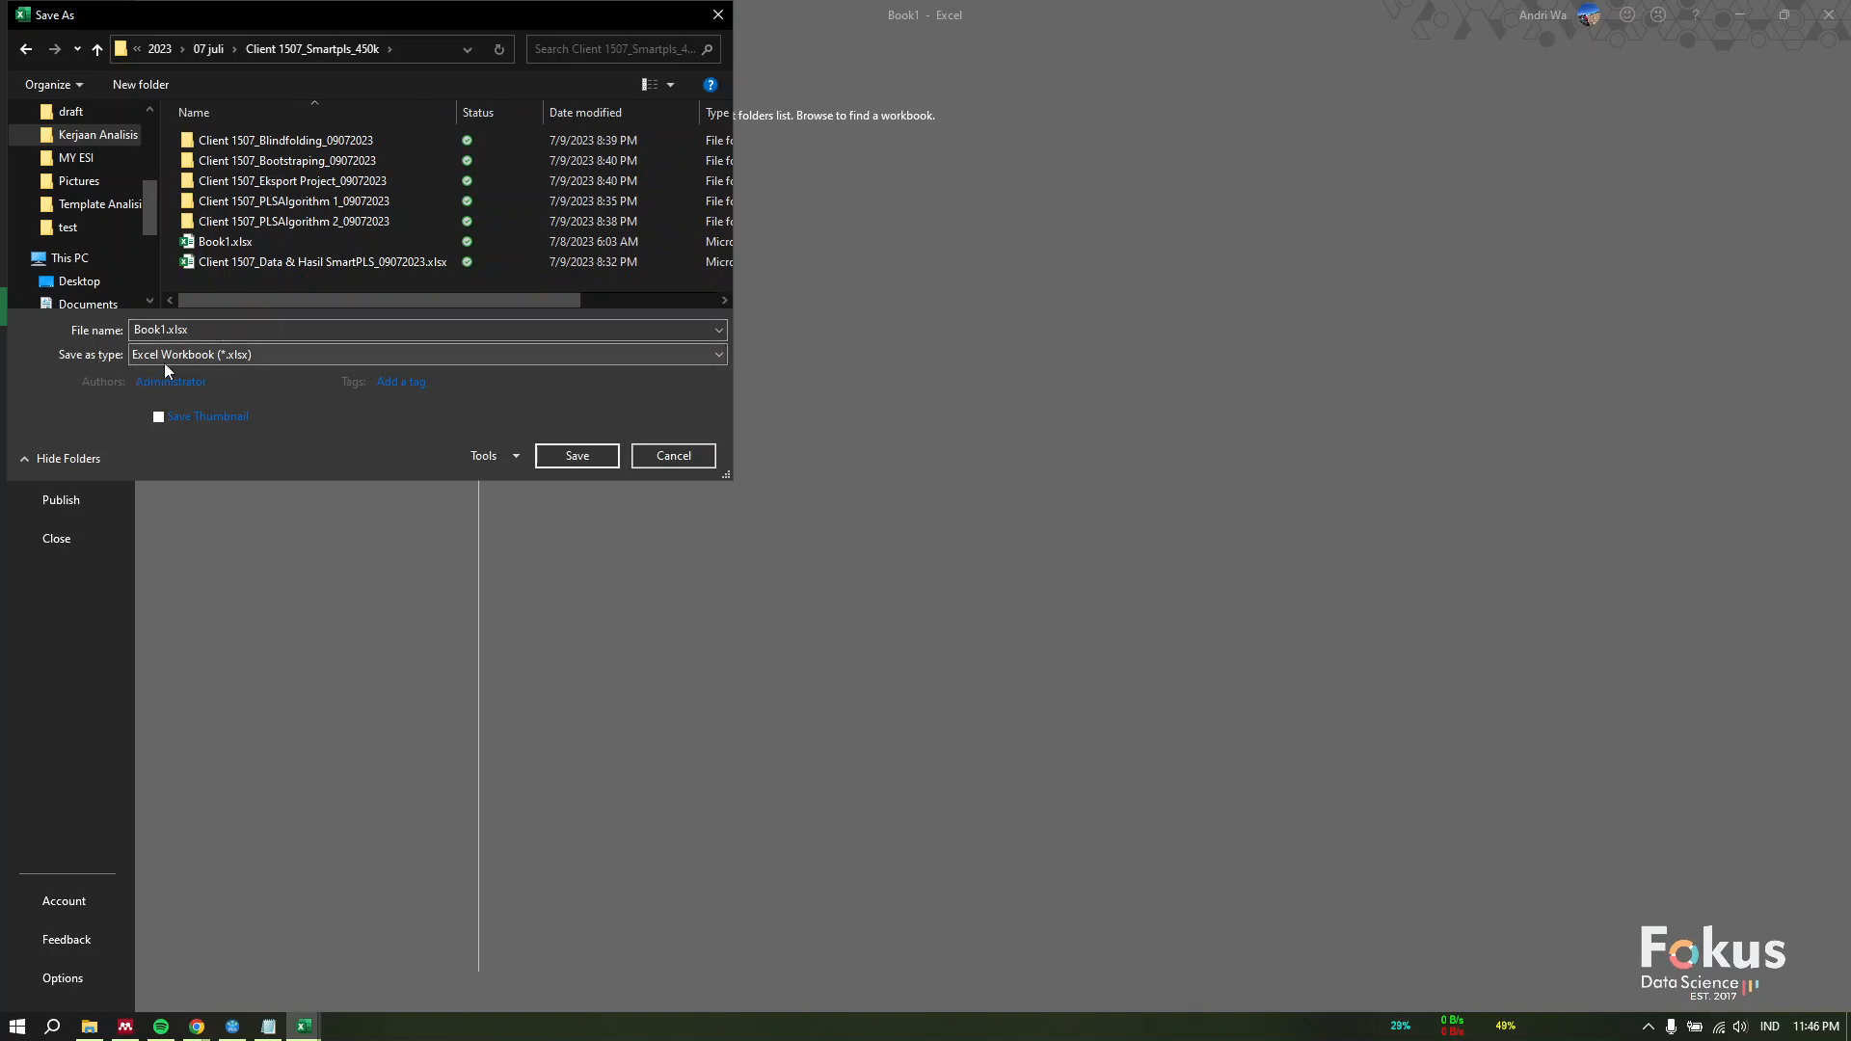
# - Choose CSV UTF-8 (Comma delimited) as the file format, check the existing CSV file in the folder, and cancel the save
pyautogui.click(243, 359)
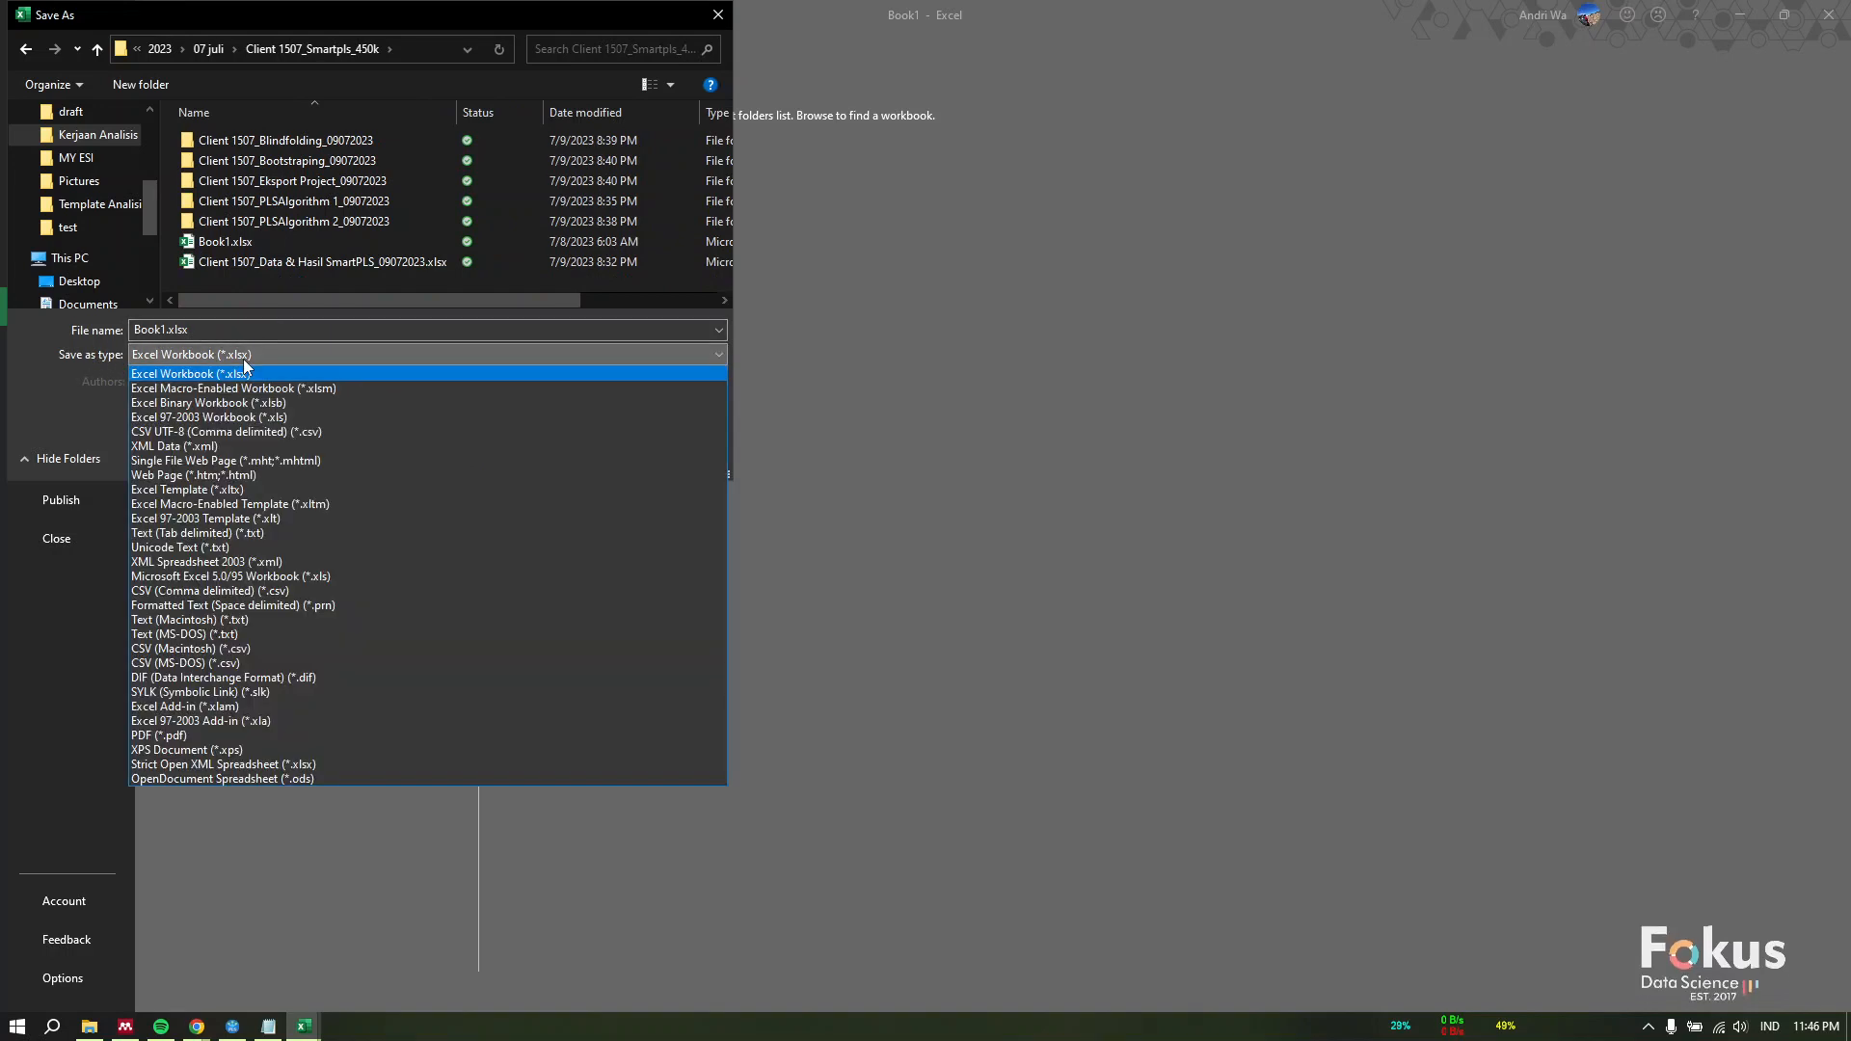
pyautogui.click(324, 430)
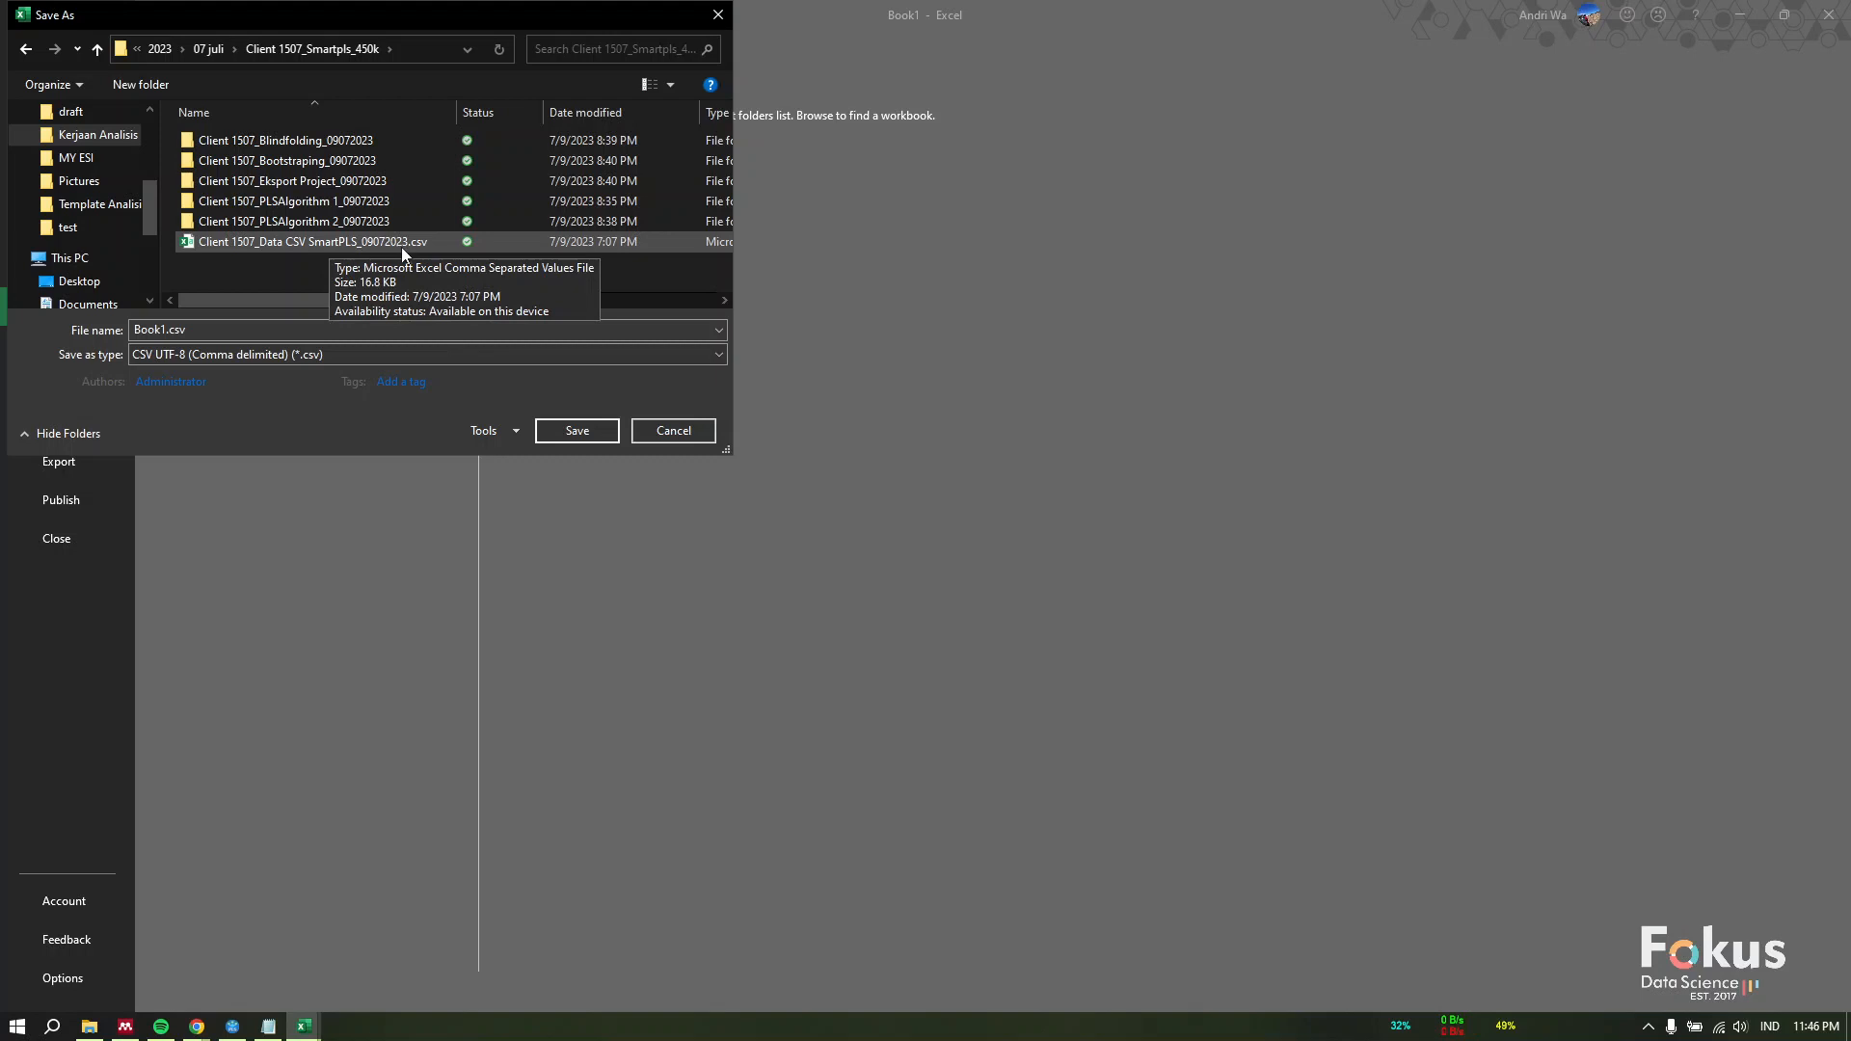
pyautogui.click(692, 431)
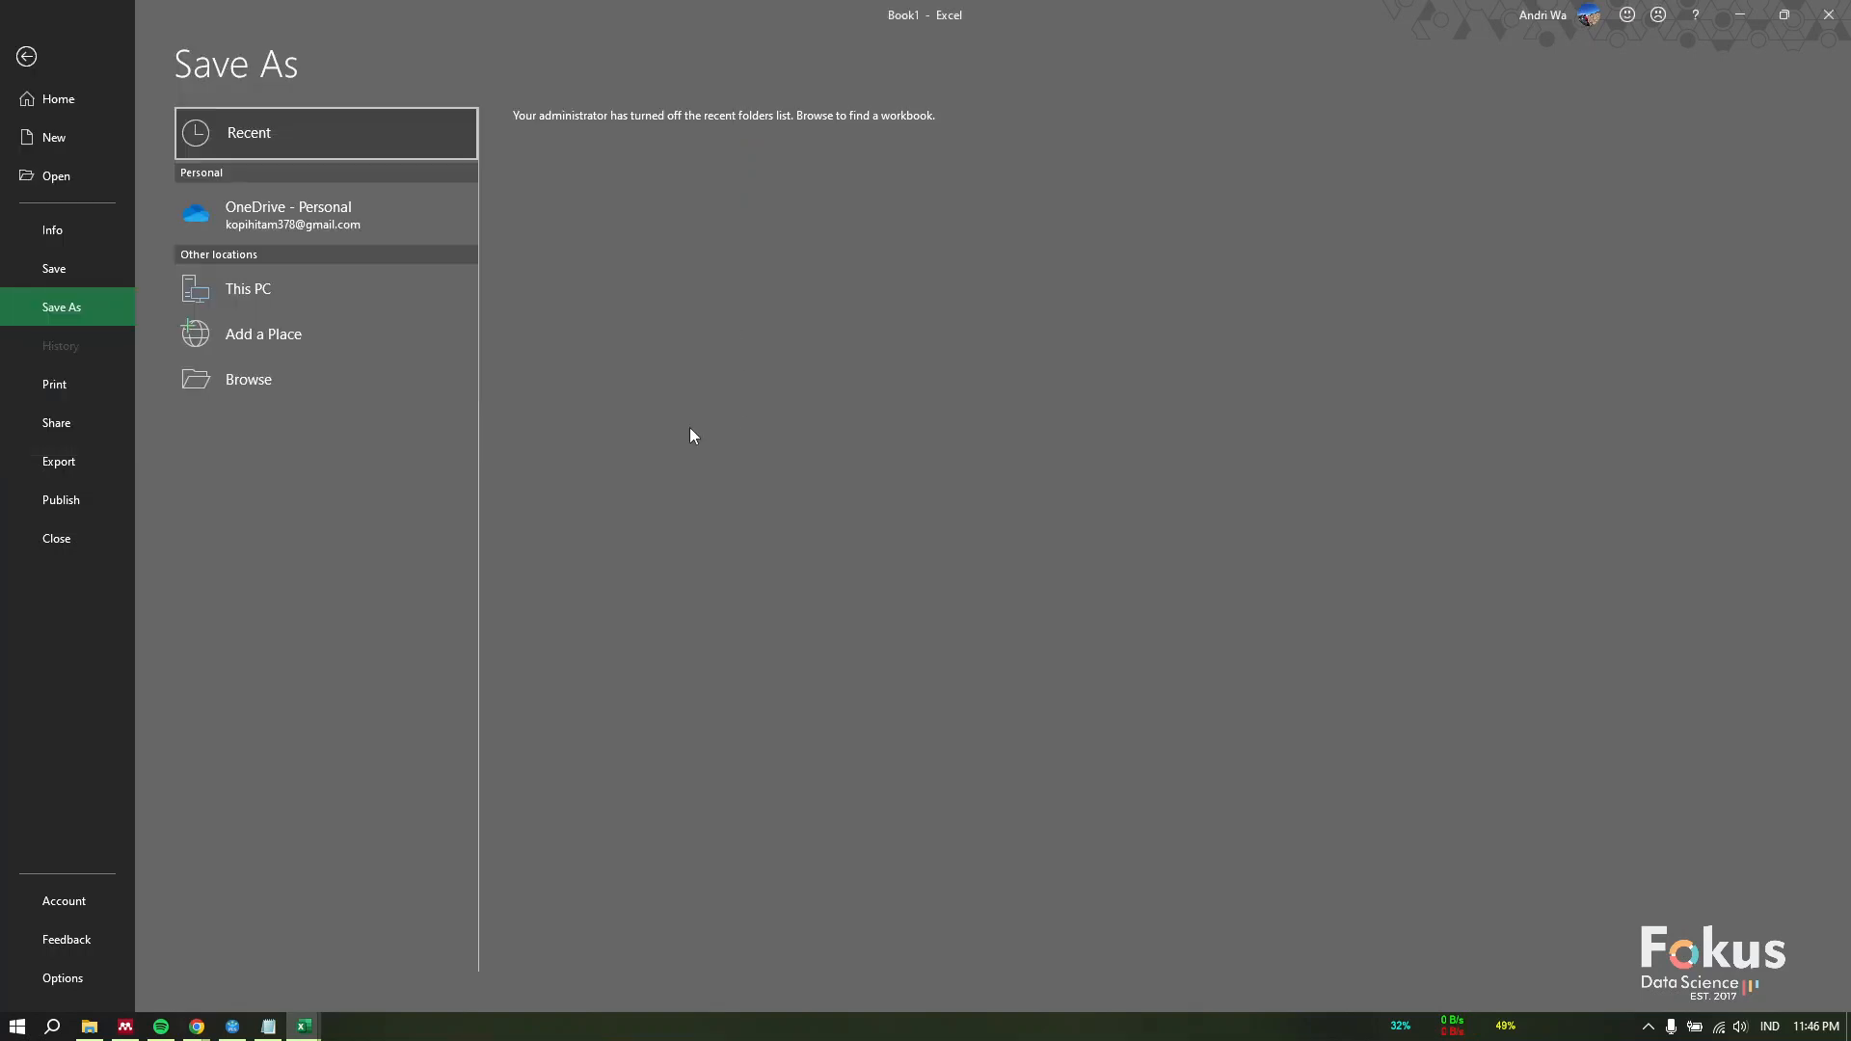
# - Close the new workbook without saving it and return to the source data sheet
pyautogui.click(1828, 15)
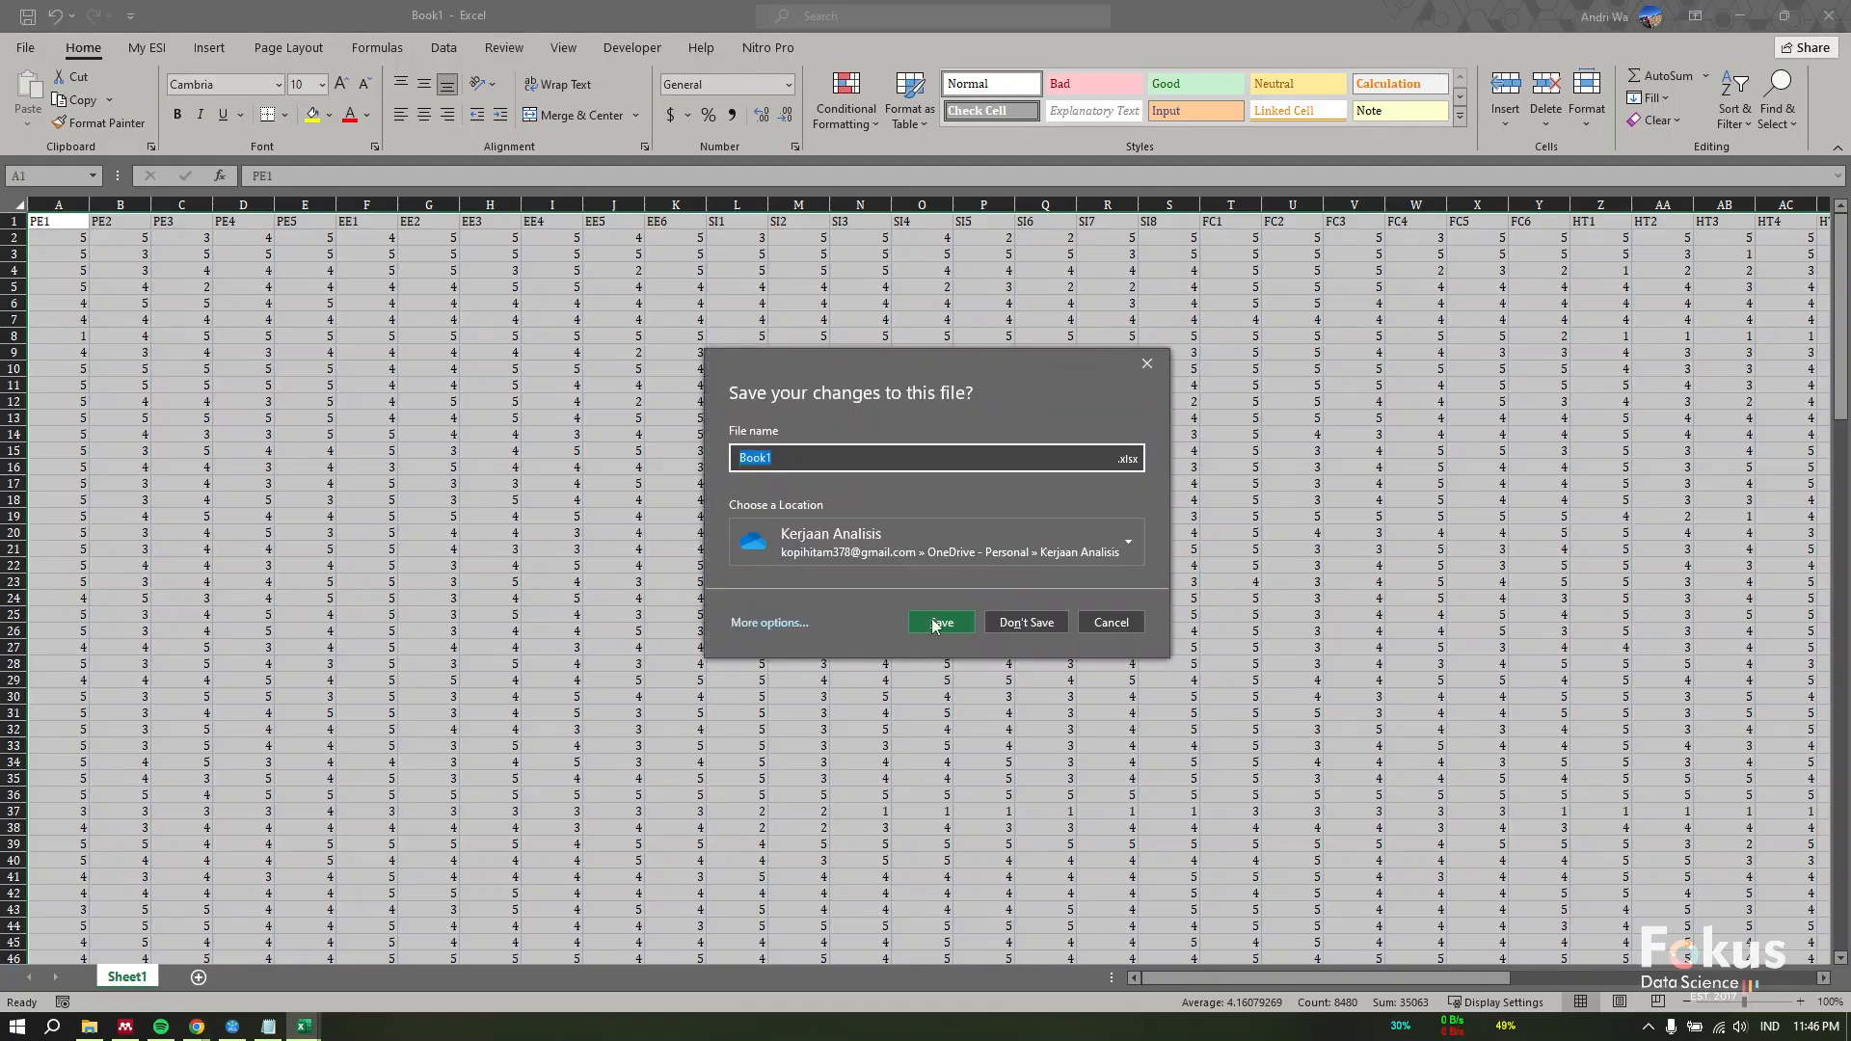
pyautogui.click(1026, 623)
pyautogui.scroll(6, 632, 744)
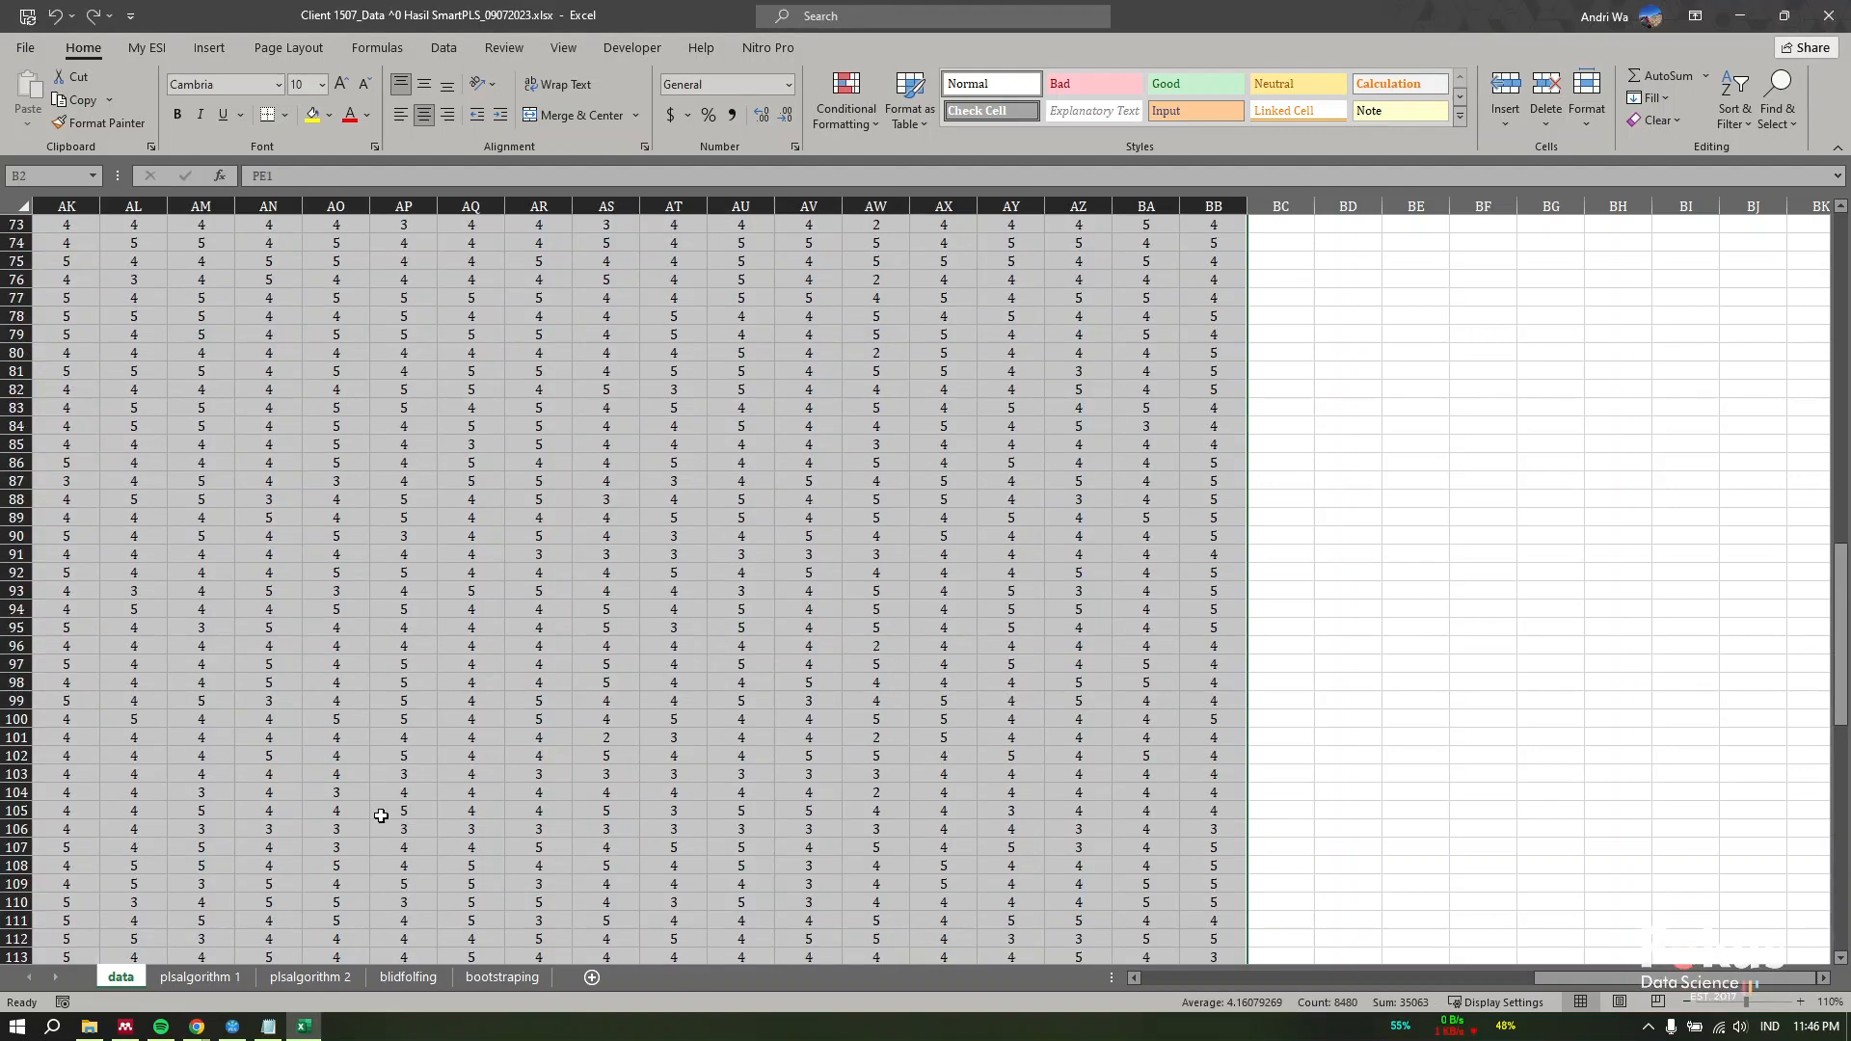
# - Switch to SmartPLS, maximize its window and collapse the existing project in the project tree
pyautogui.click(231, 1027)
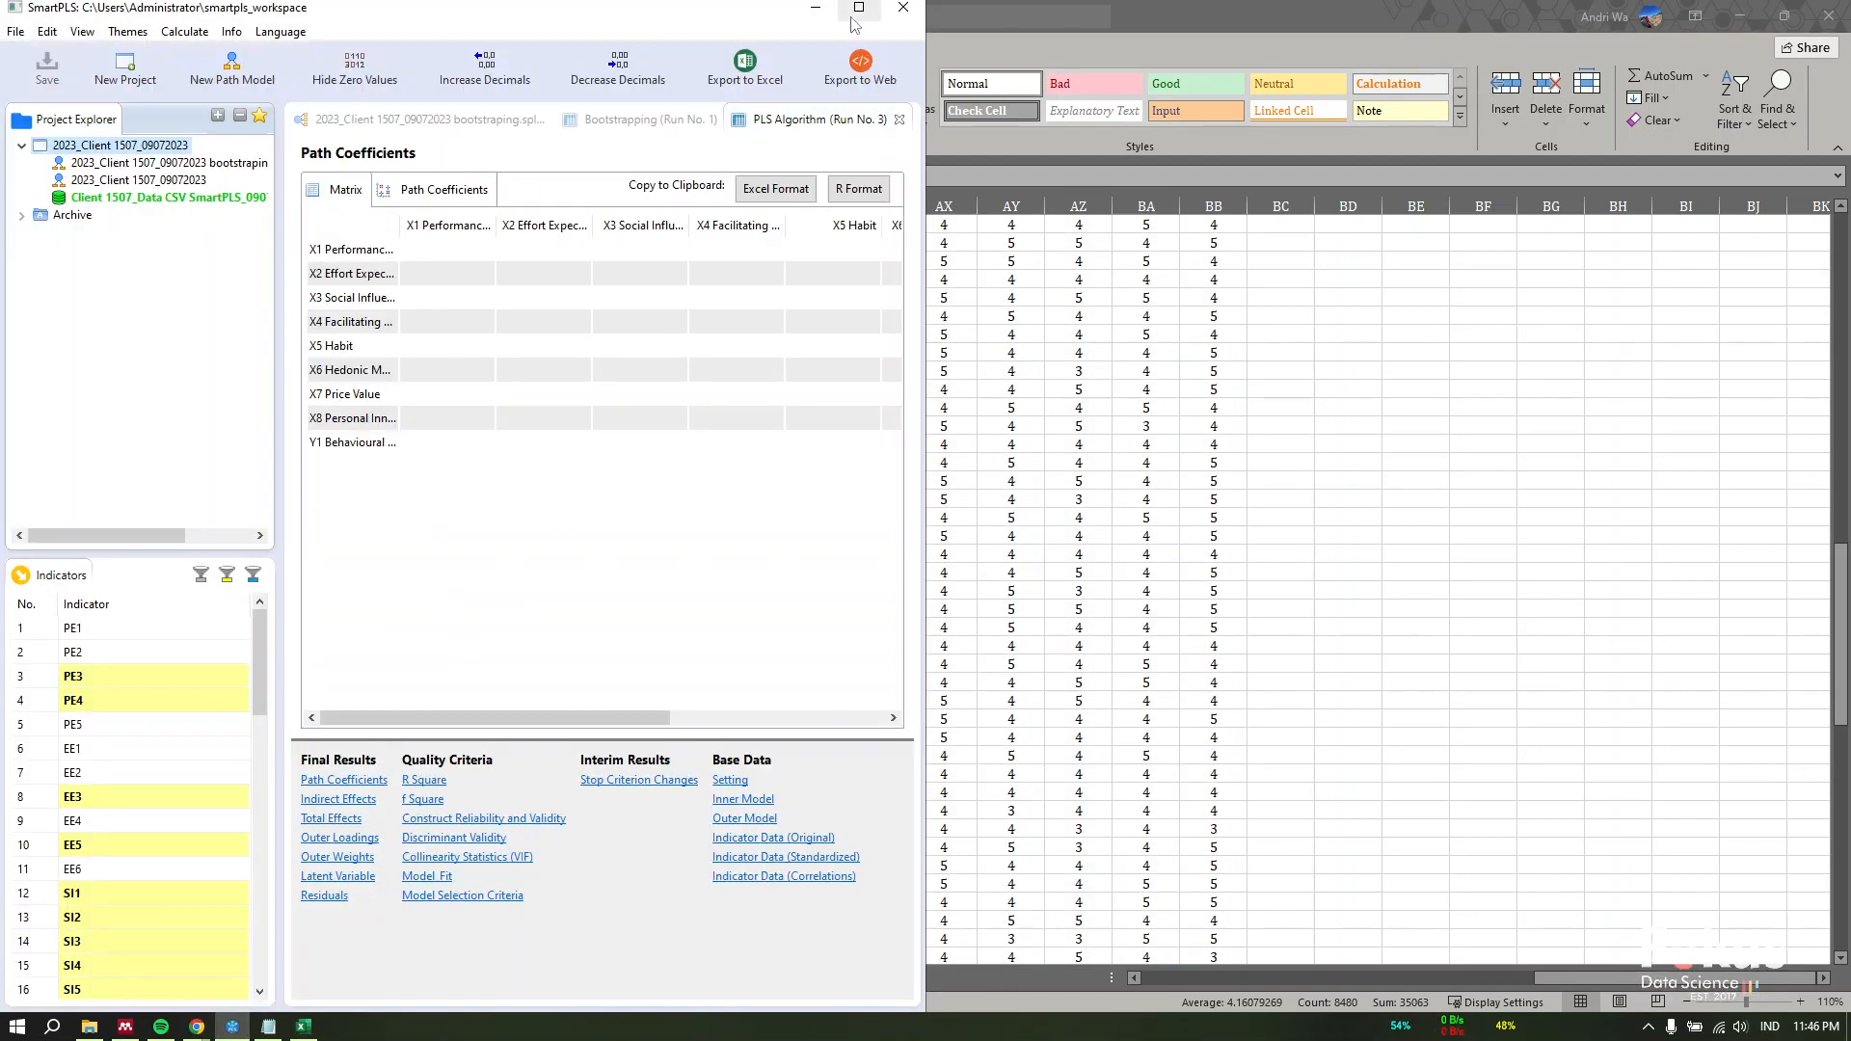
pyautogui.click(858, 8)
pyautogui.click(22, 145)
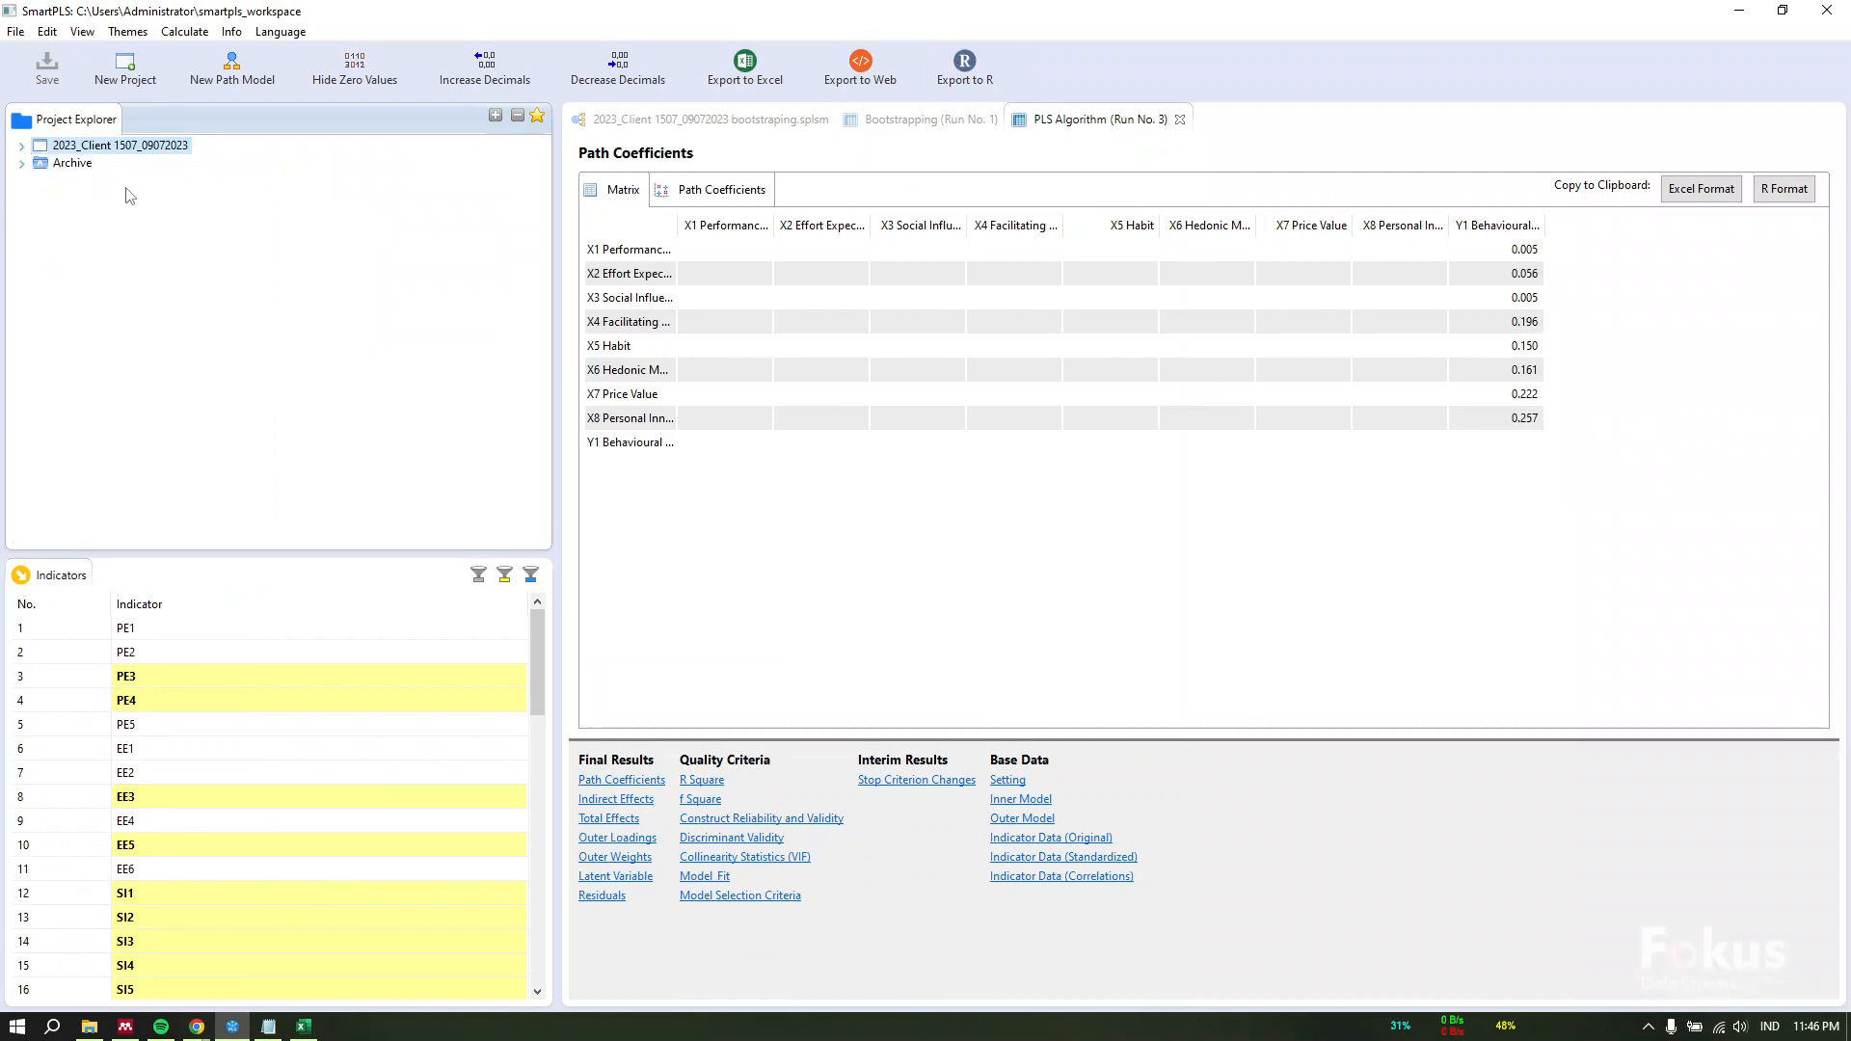
# - Create a new SmartPLS project named "contoh"
pyautogui.click(125, 74)
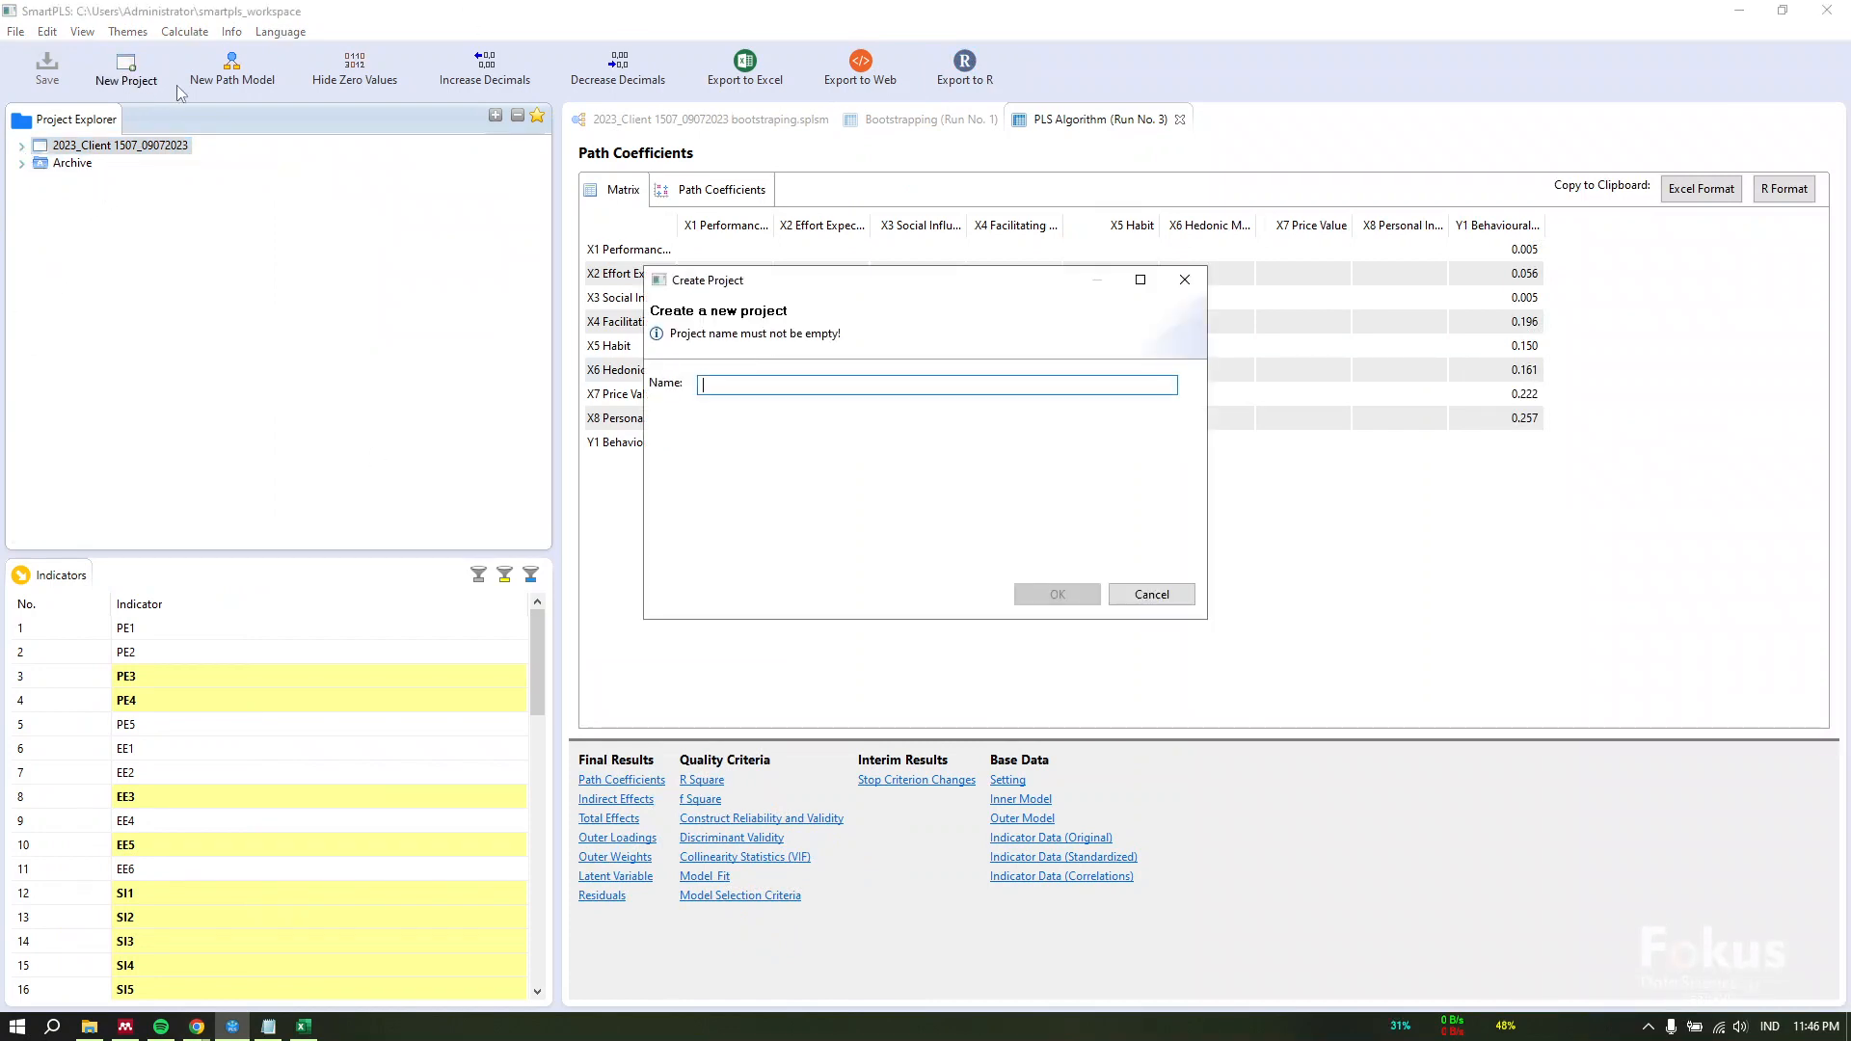
pyautogui.write('contoh')
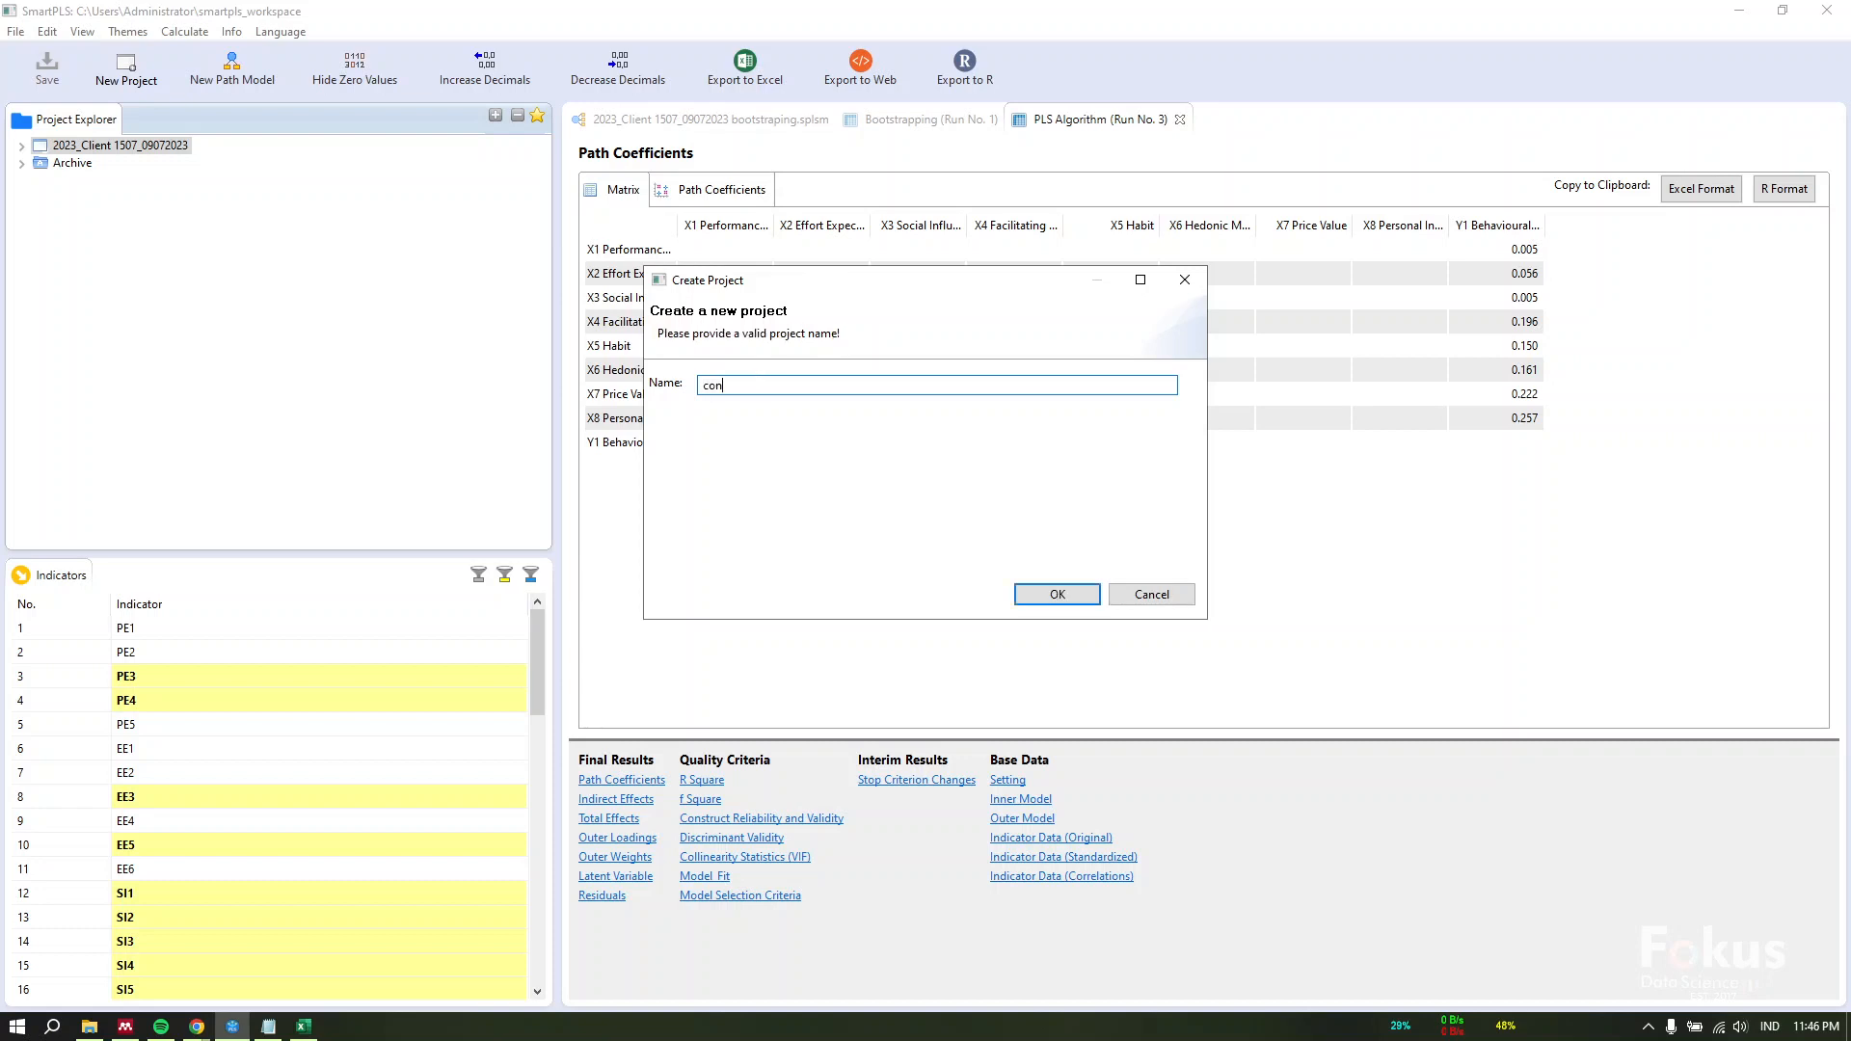
pyautogui.click(1057, 595)
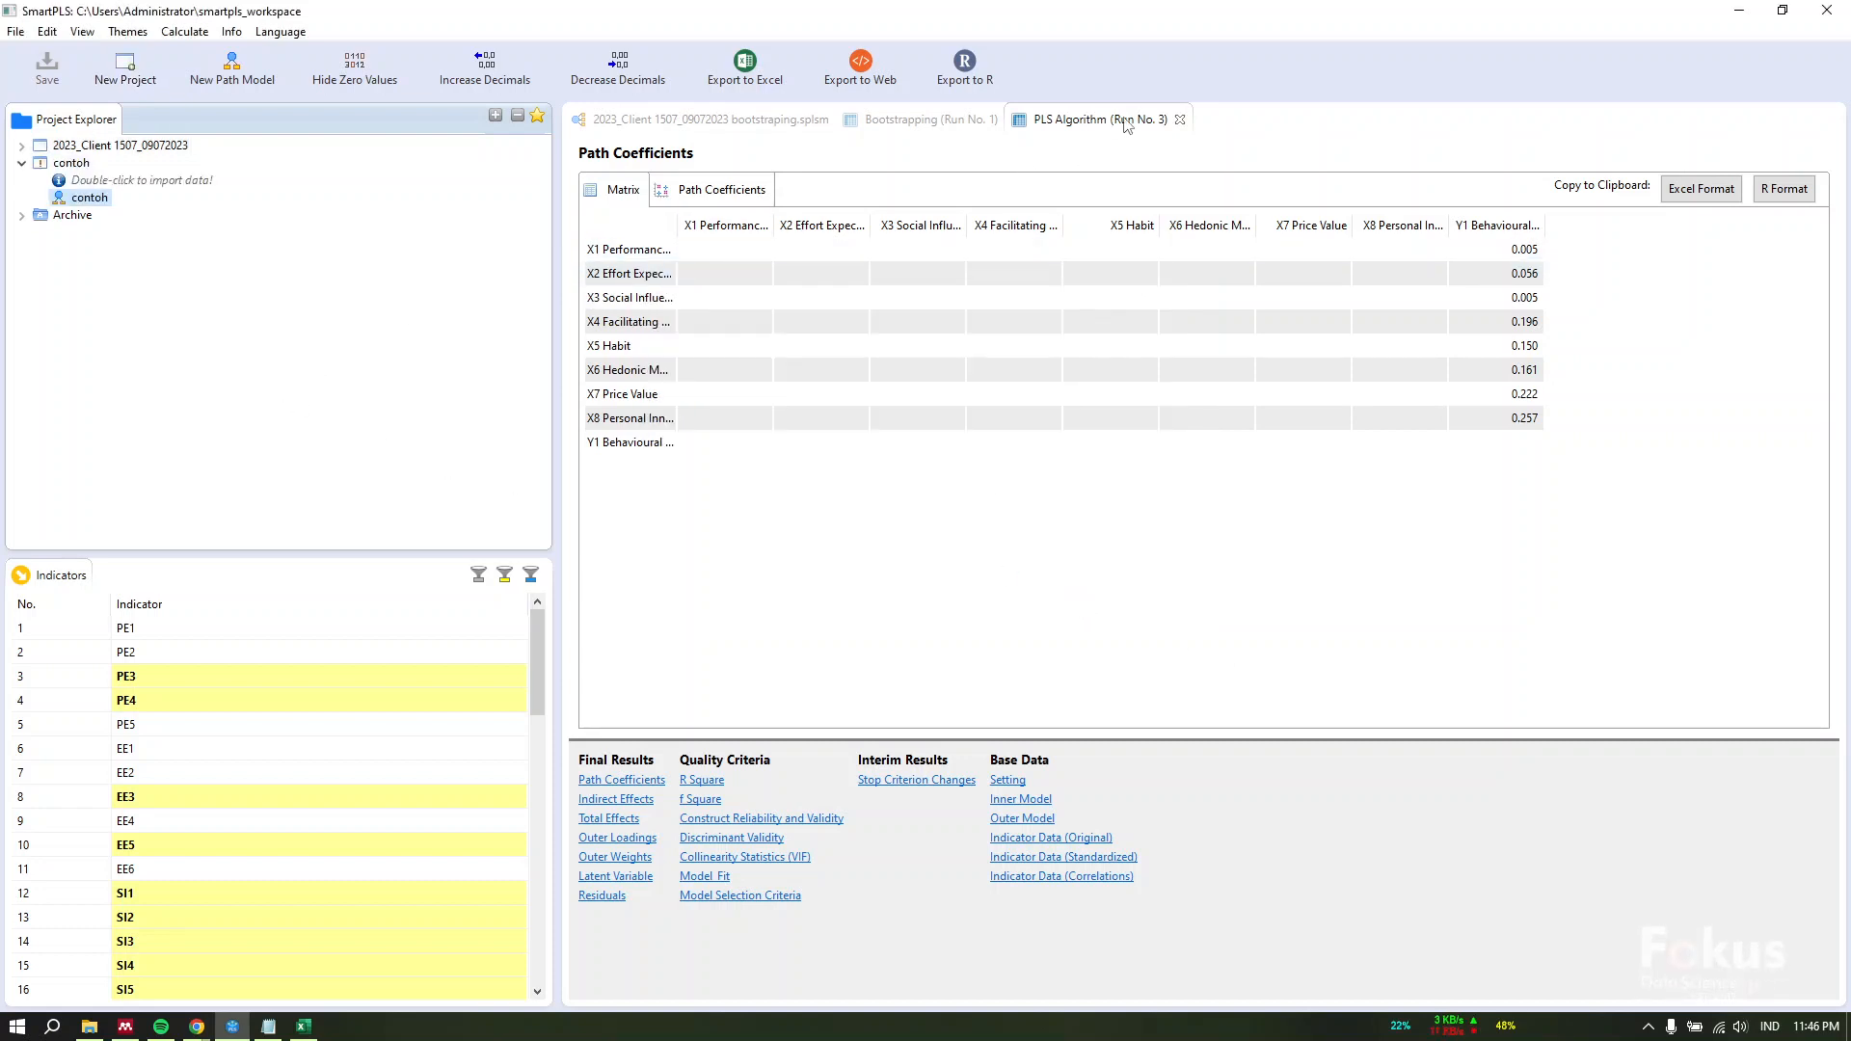
# - Close the old project's open result reports and bootstrapping model, and collapse that project in the project tree
pyautogui.click(1180, 120)
pyautogui.click(961, 122)
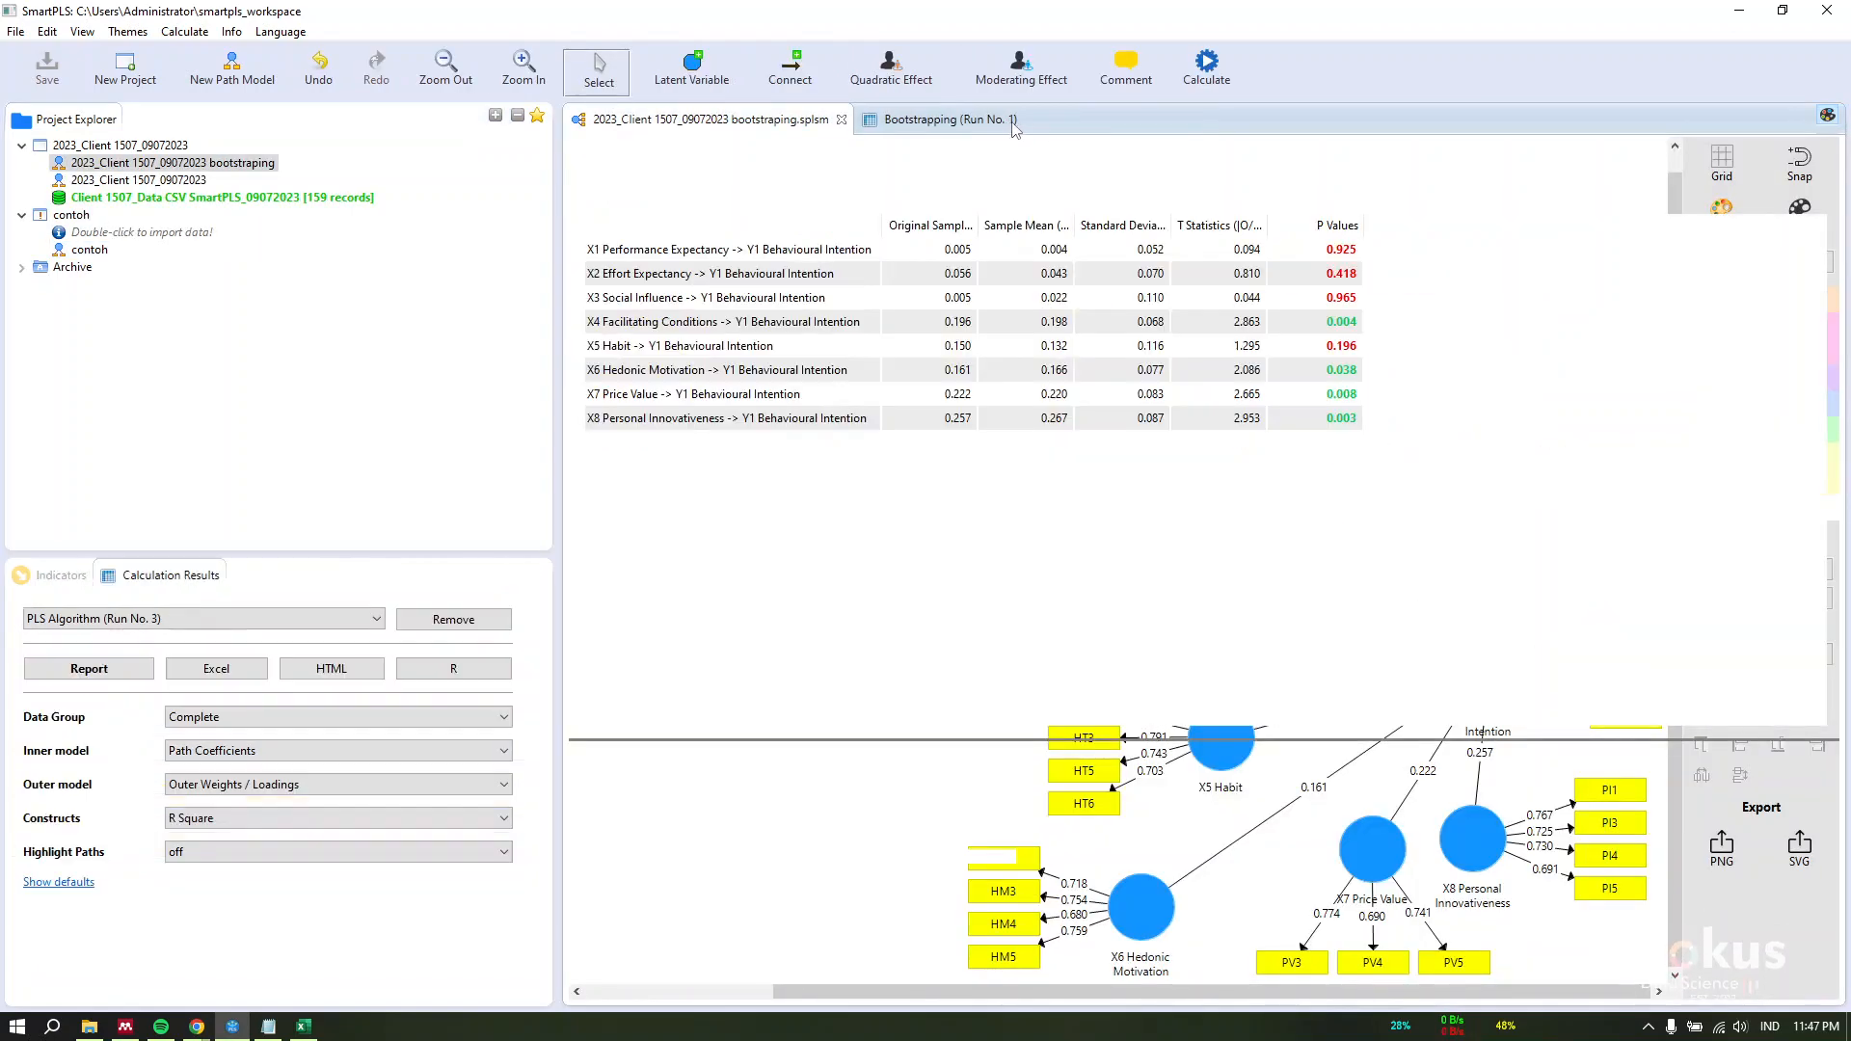
pyautogui.click(1010, 120)
pyautogui.click(837, 119)
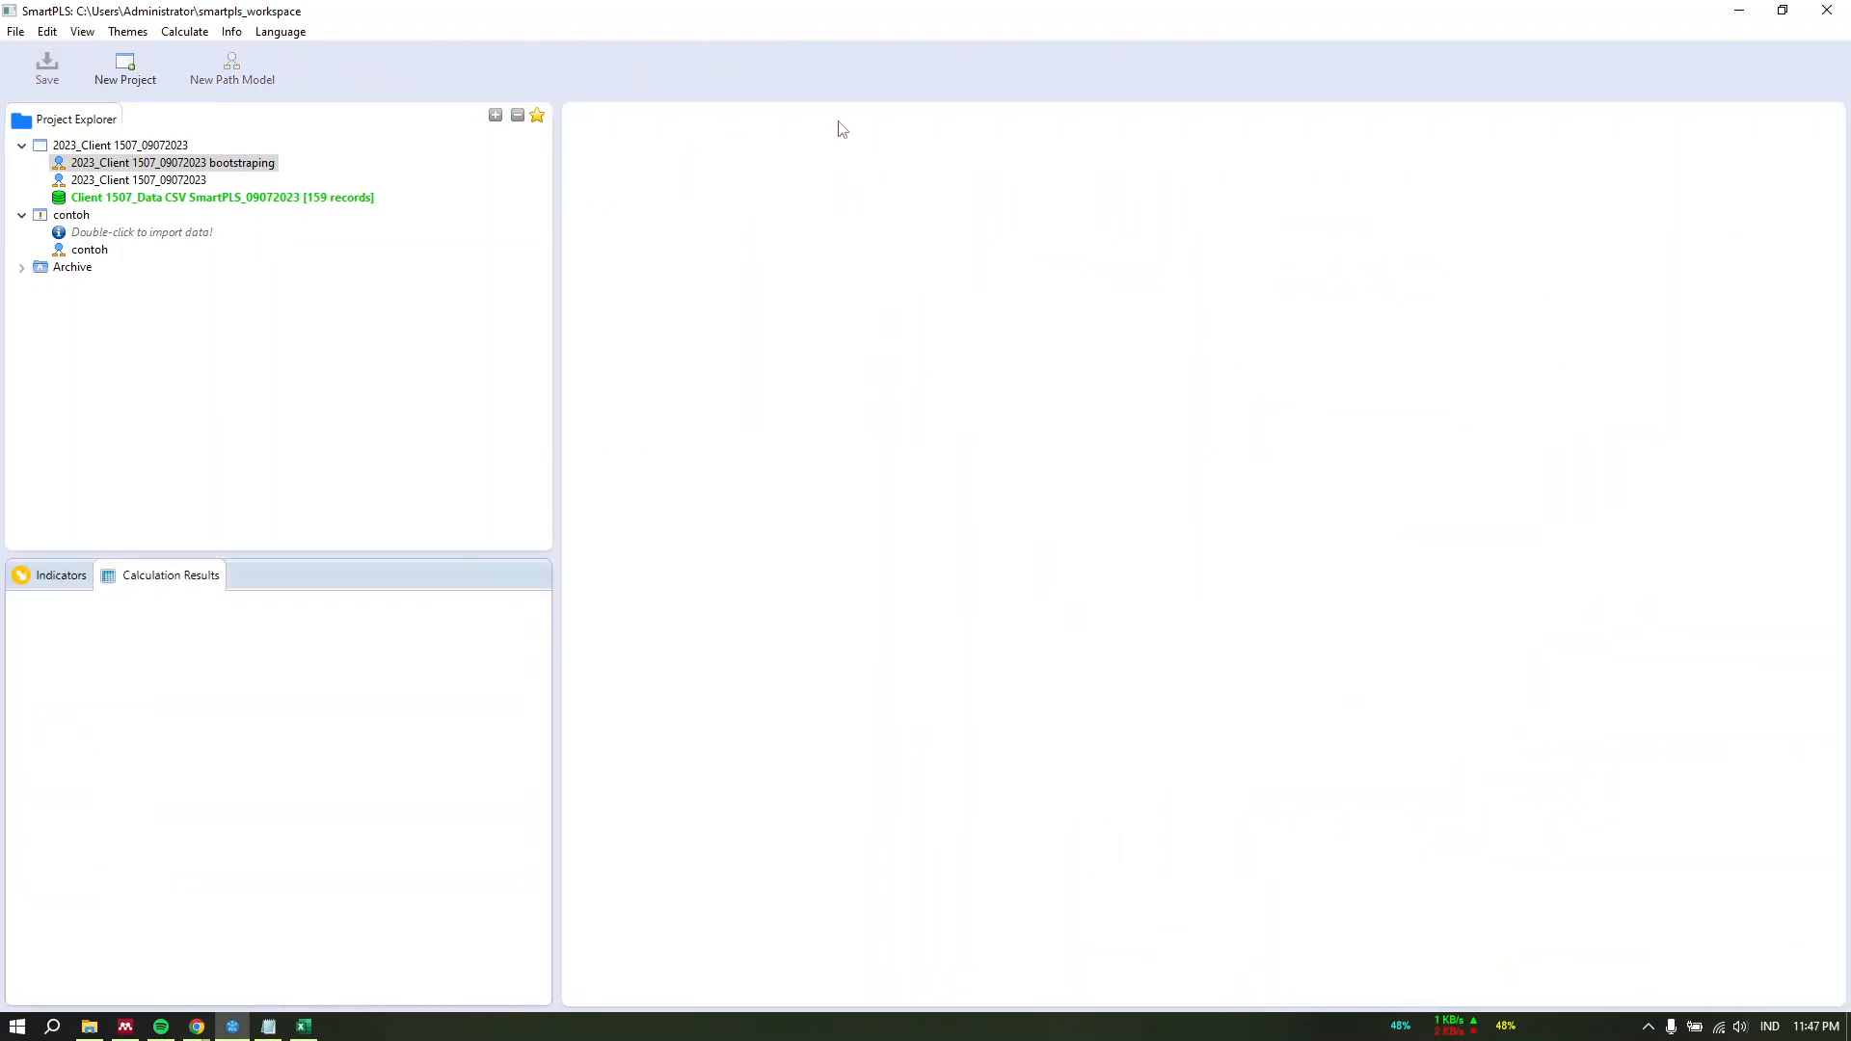
pyautogui.click(21, 146)
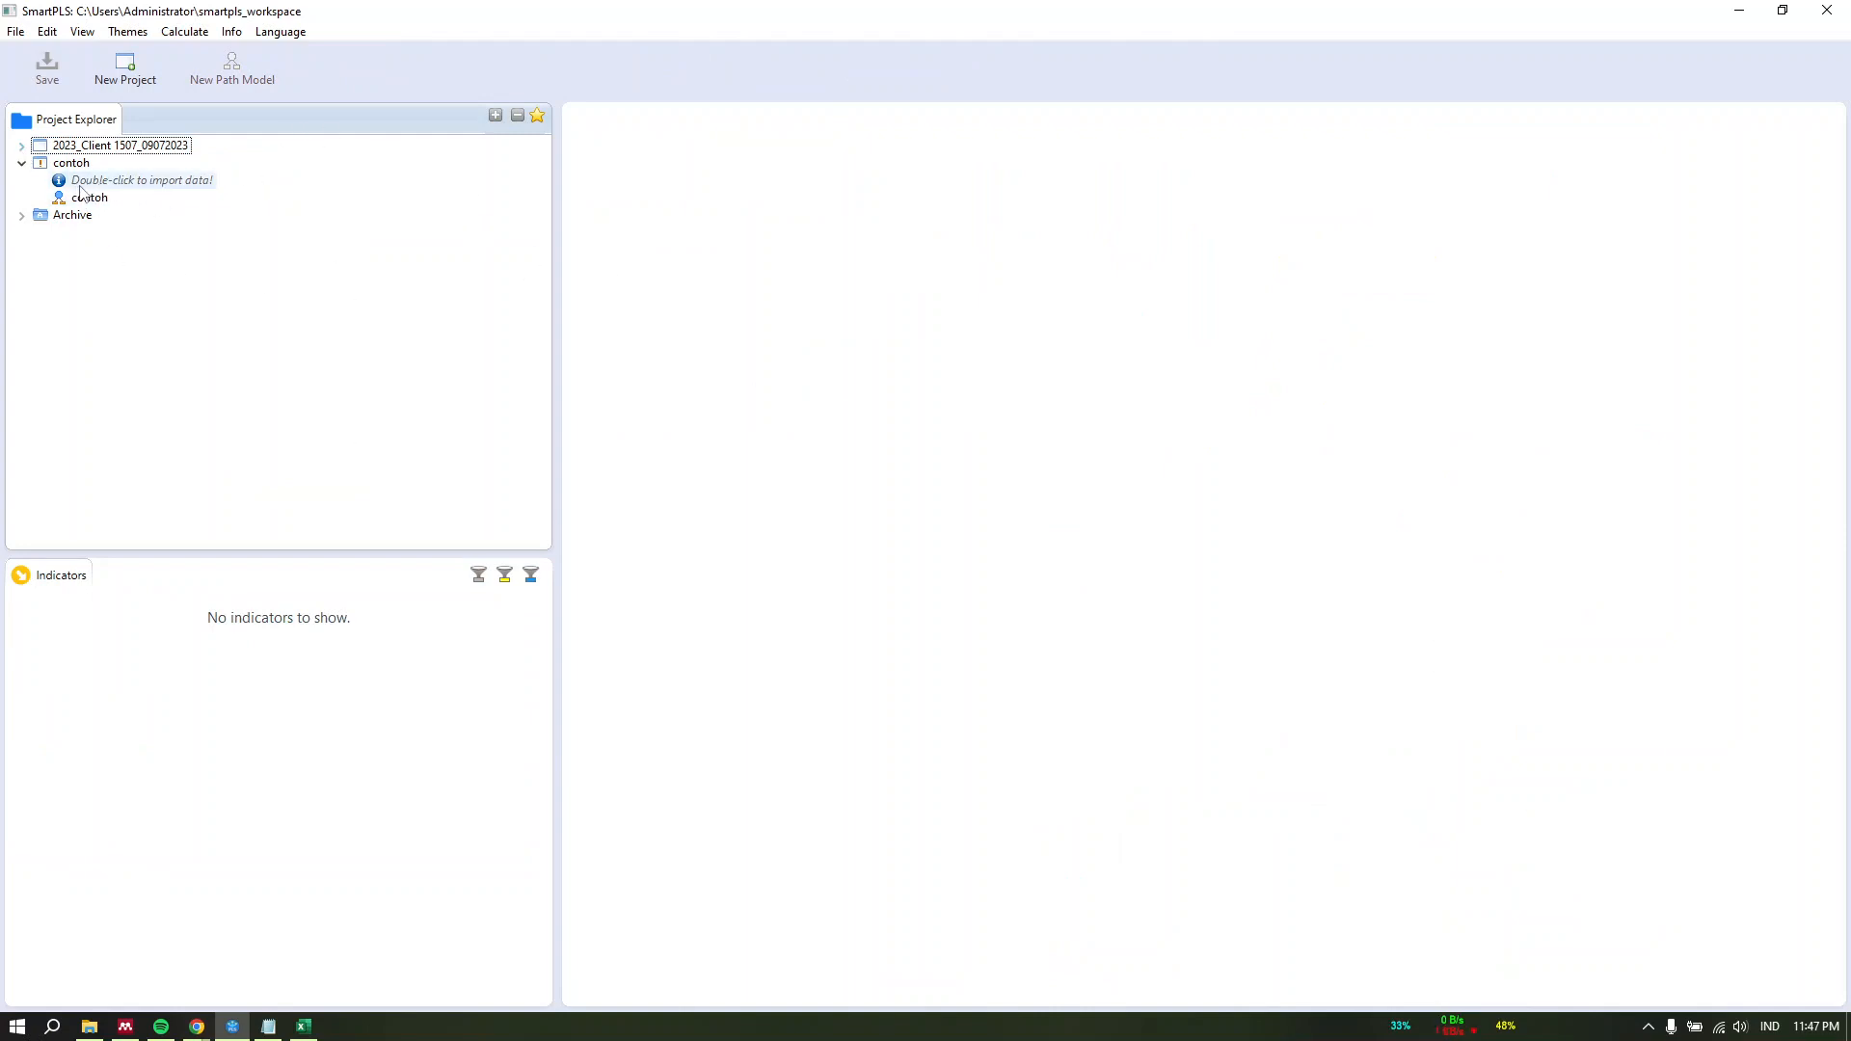
# - Import the SmartPLS CSV data file from the parent folder into the contoh project with the default import settings and close its data view
pyautogui.doubleClick(152, 183)
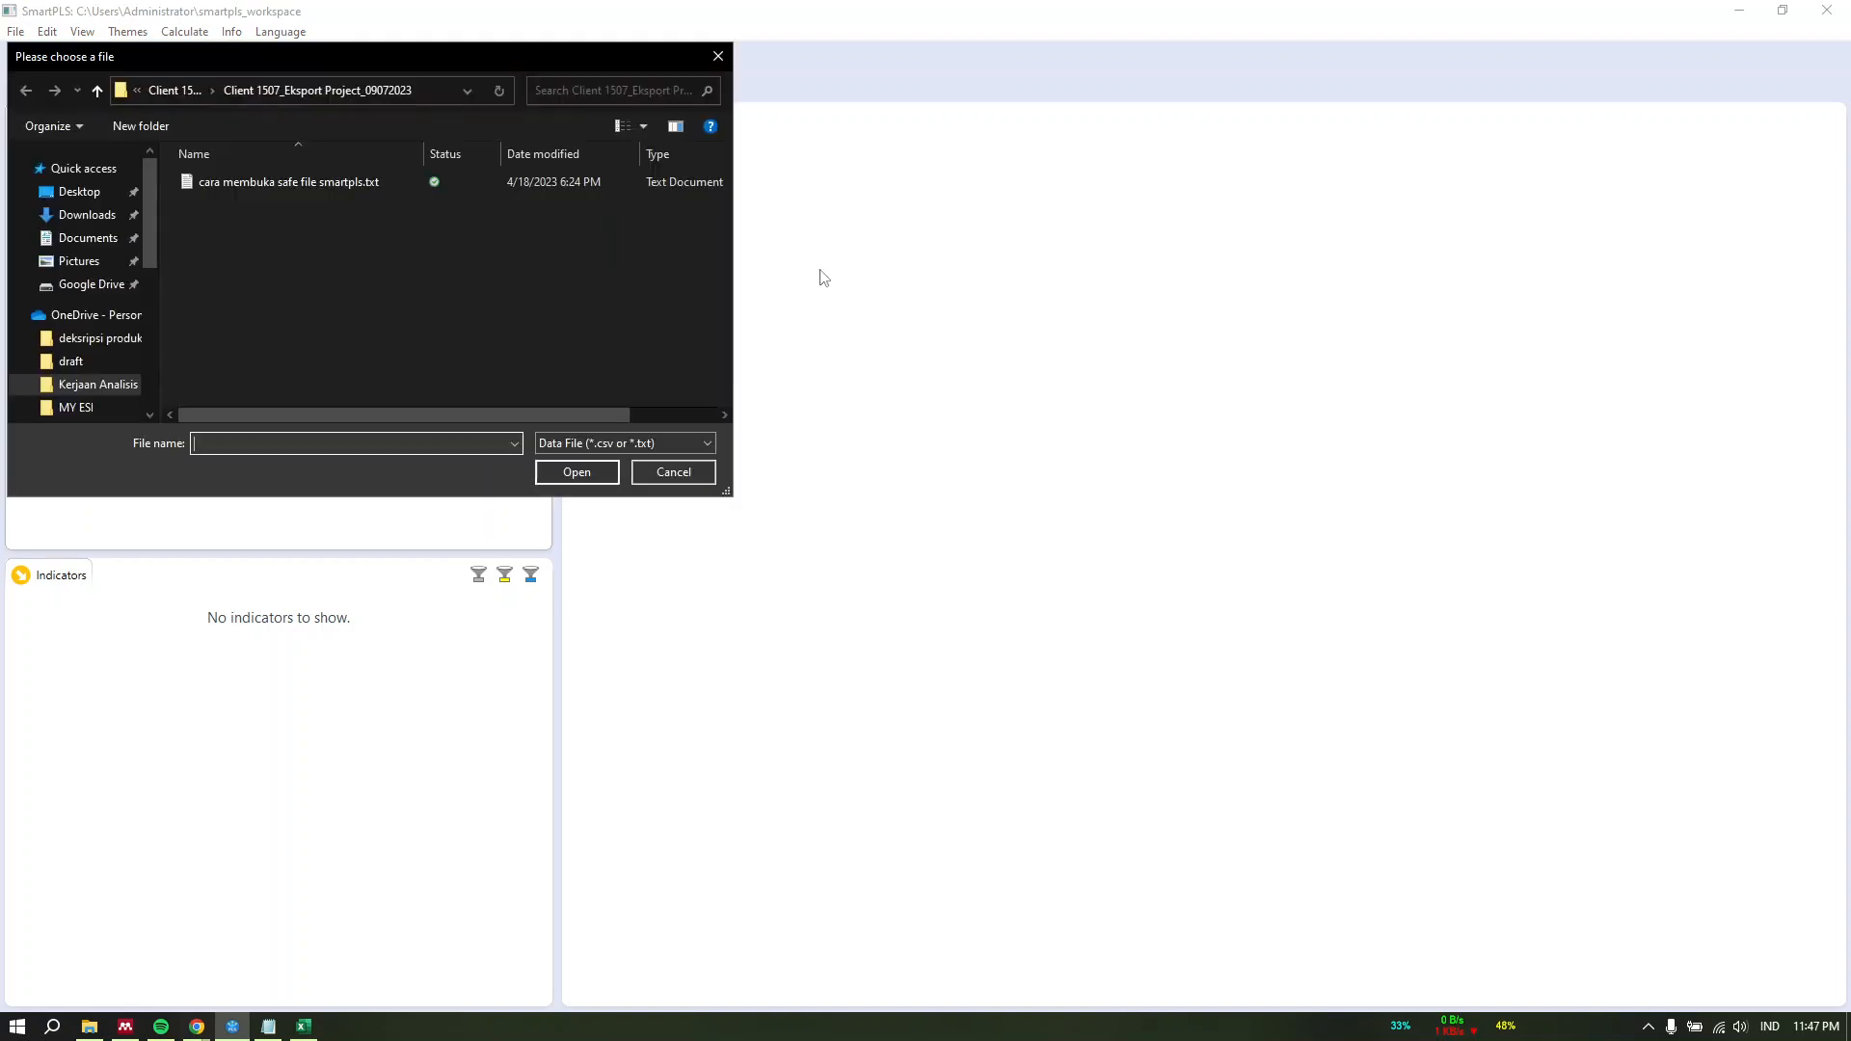
pyautogui.click(100, 95)
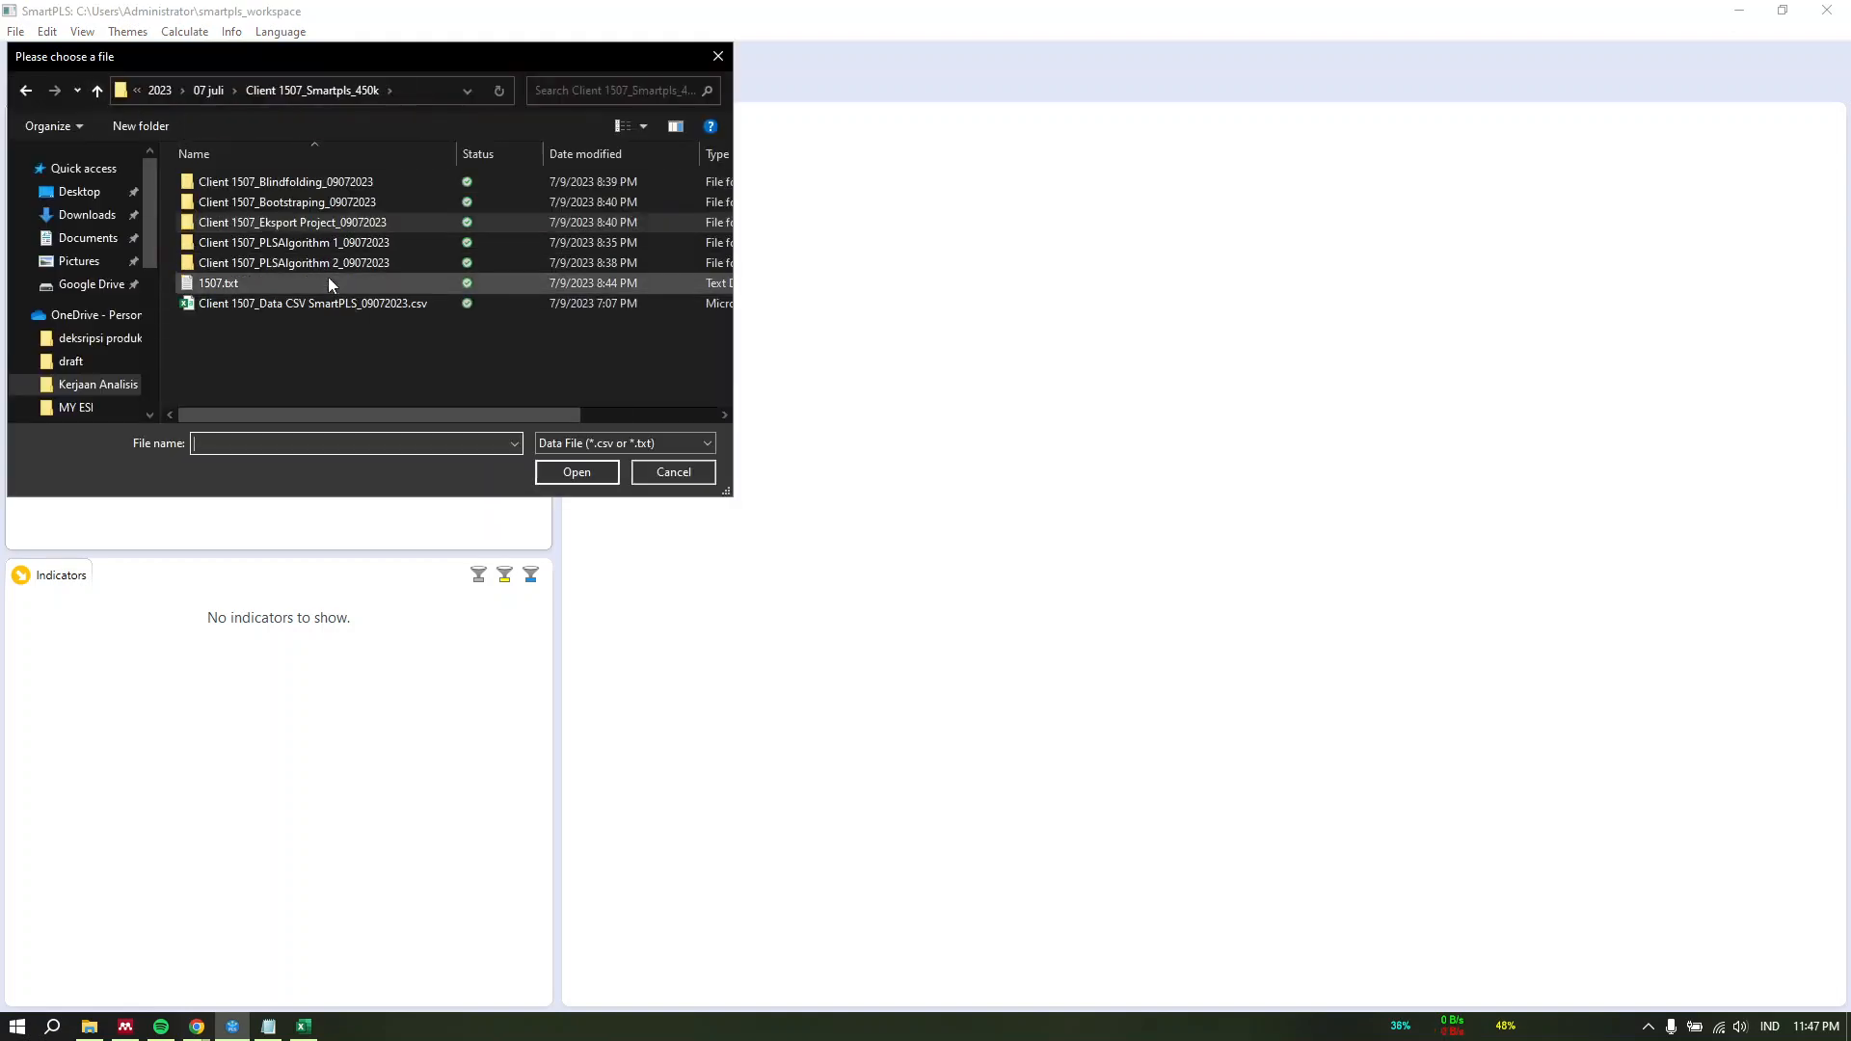
pyautogui.click(304, 302)
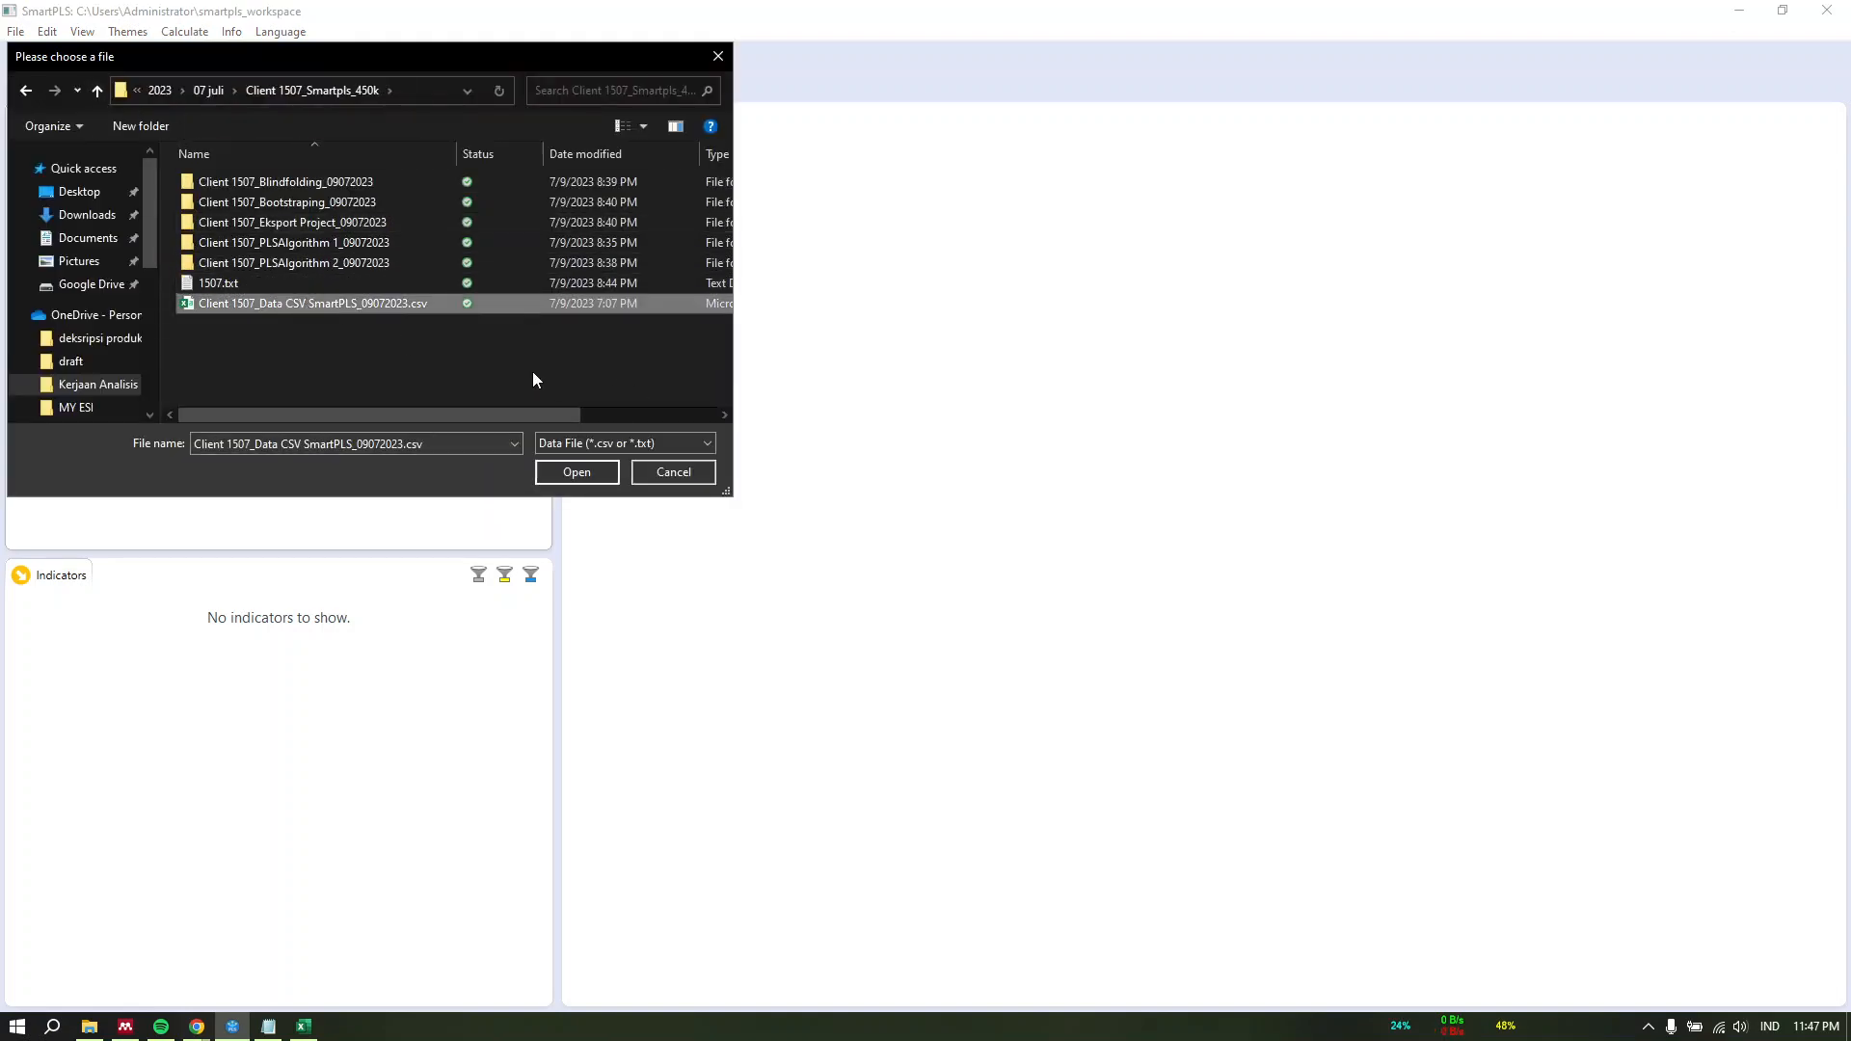
pyautogui.click(584, 472)
pyautogui.click(1058, 595)
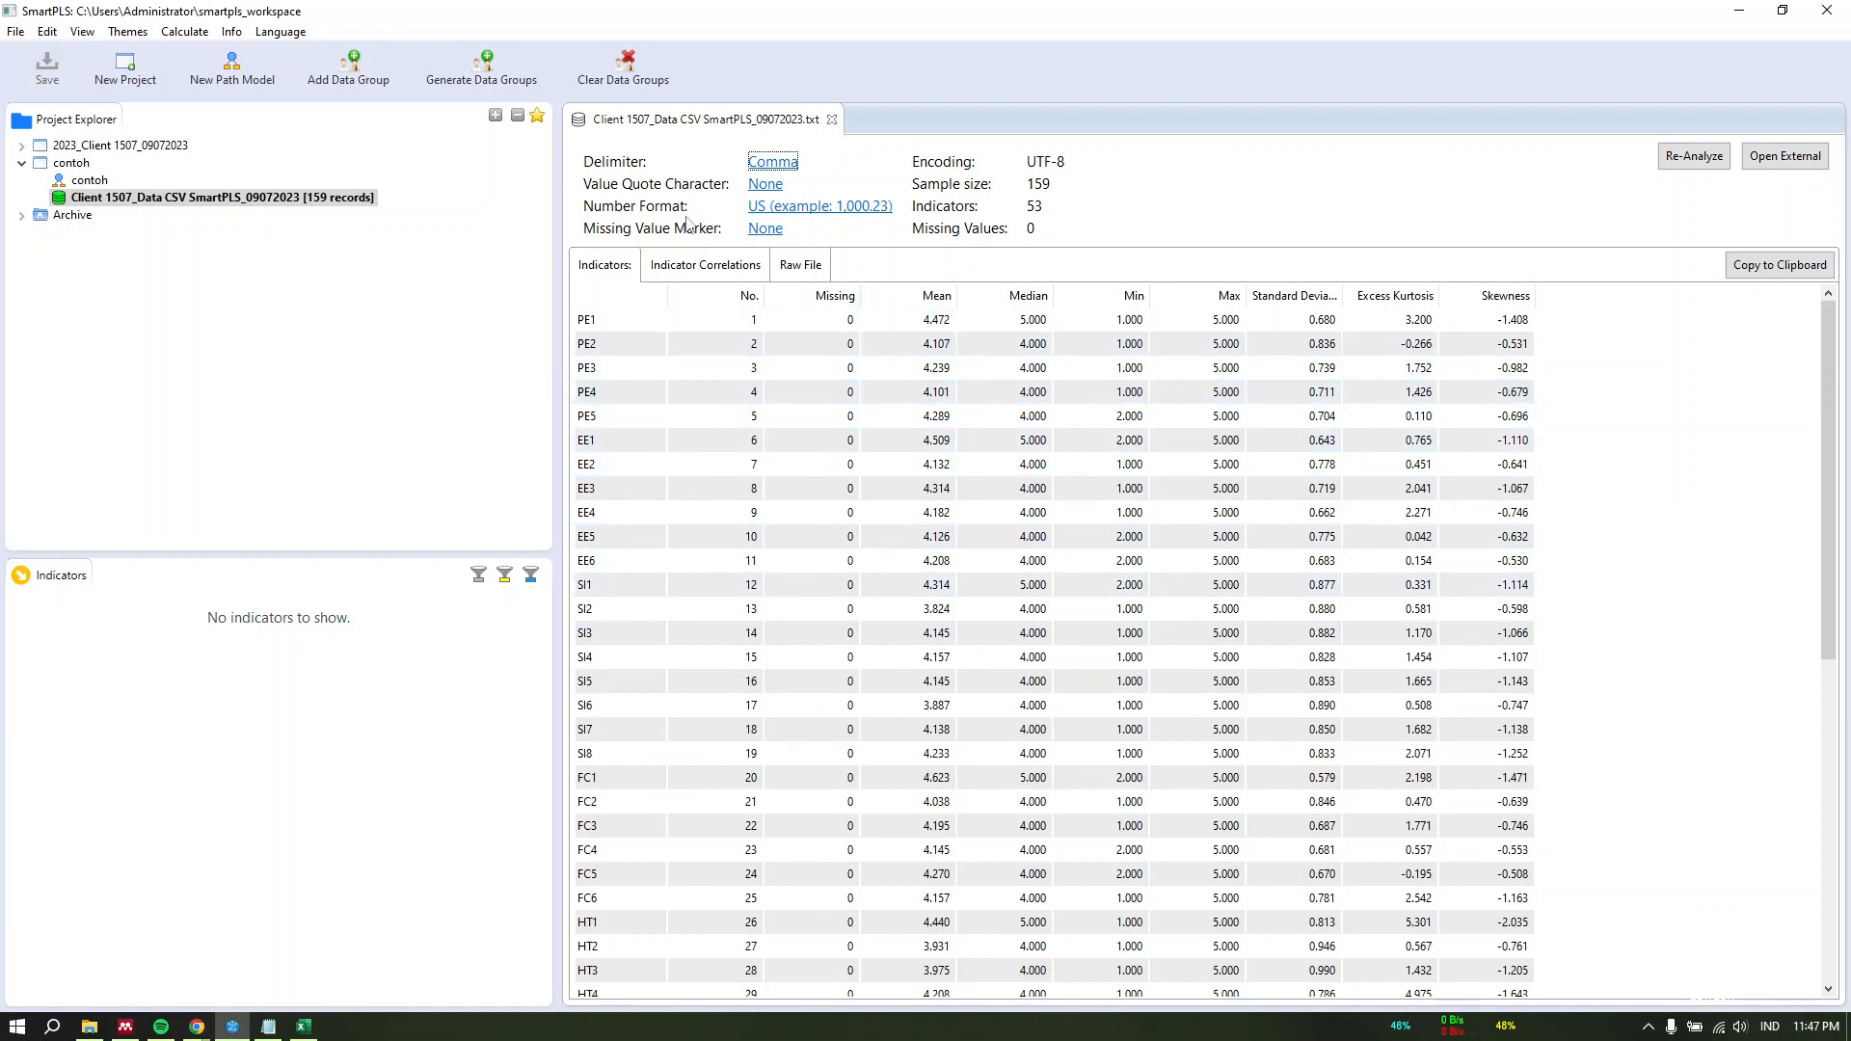
pyautogui.click(833, 121)
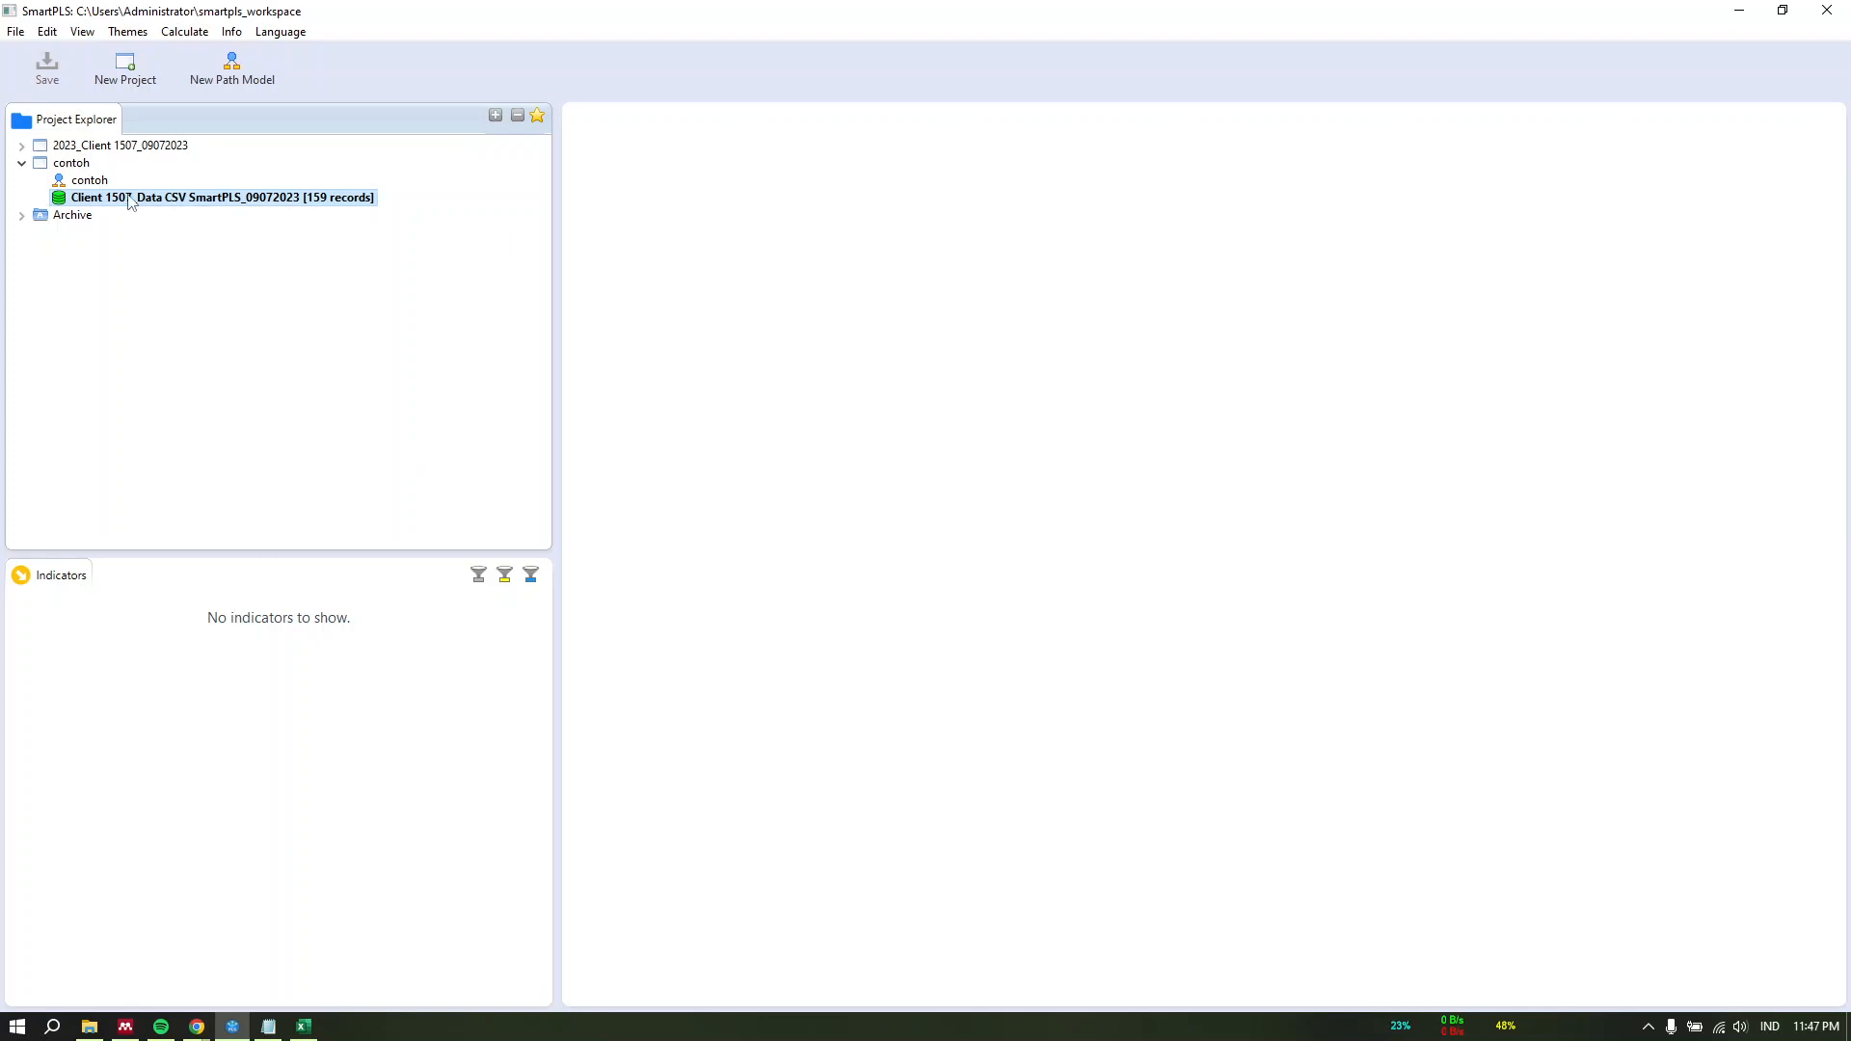
# - Open the contoh path model and look through its list of imported indicators
pyautogui.click(77, 184)
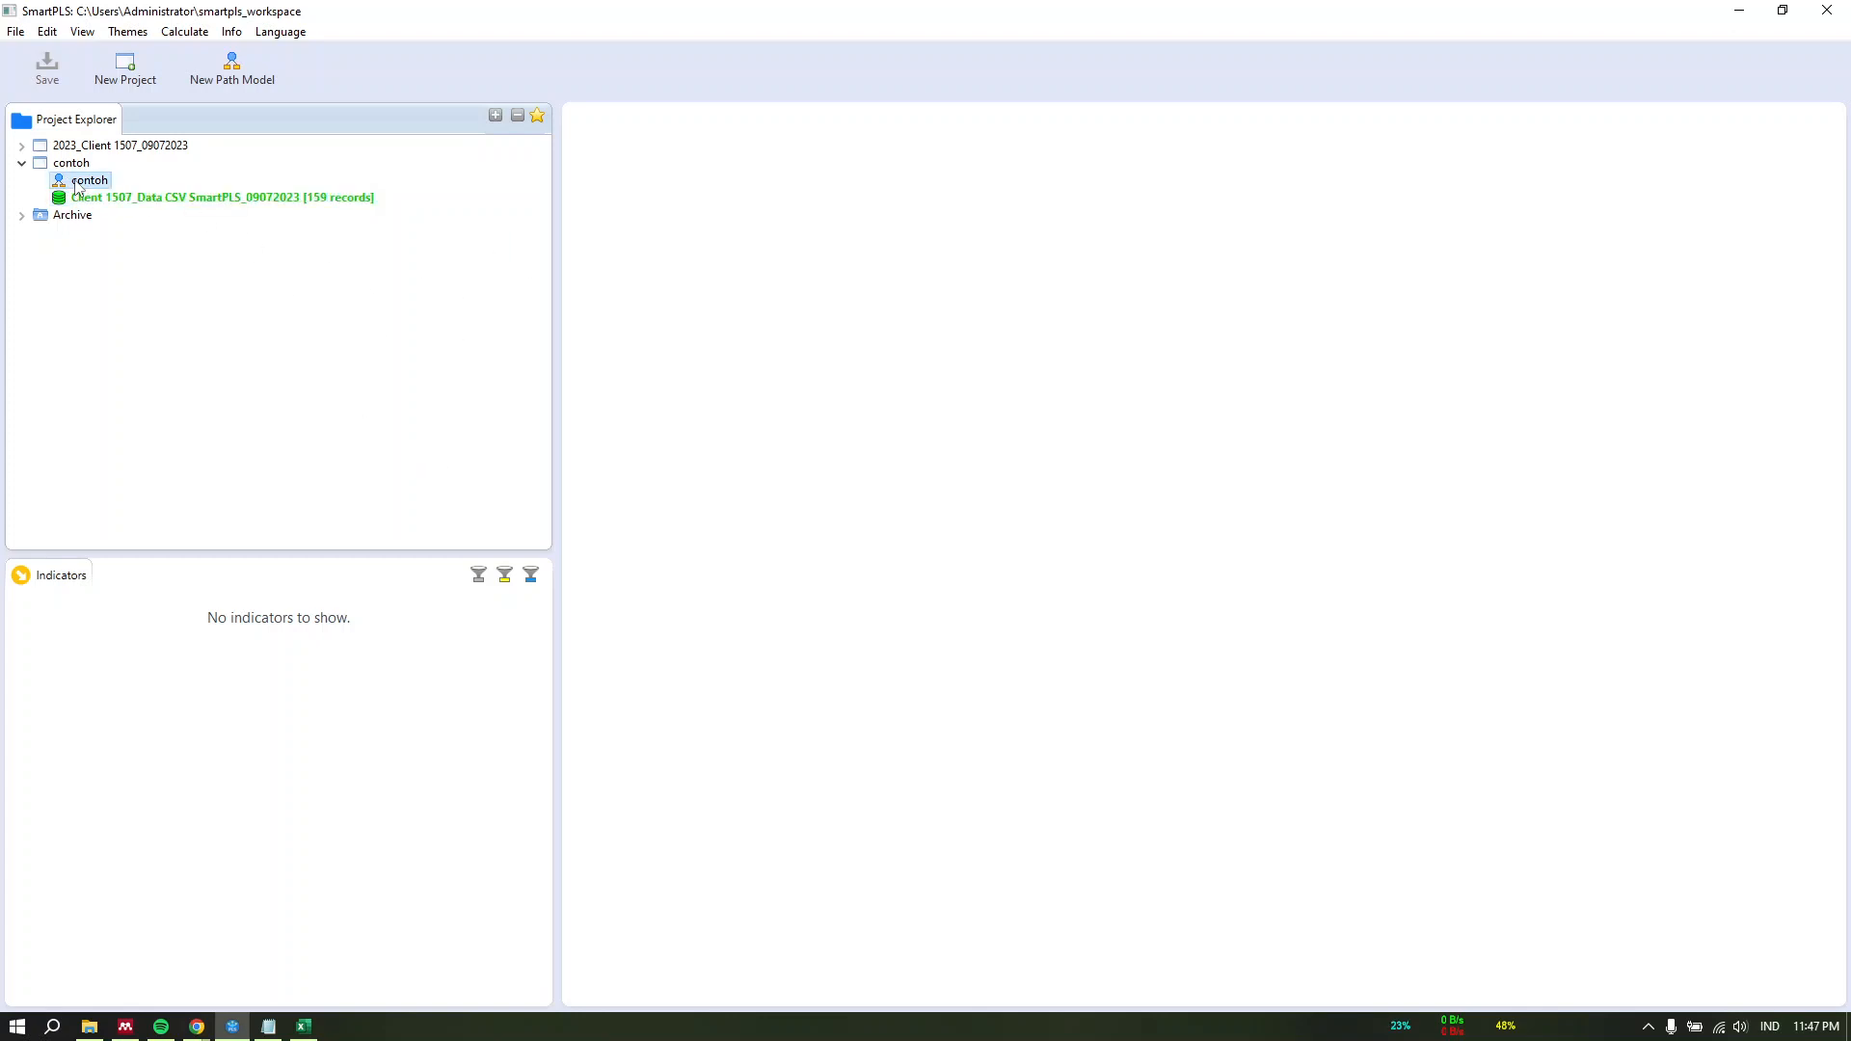
pyautogui.doubleClick(77, 184)
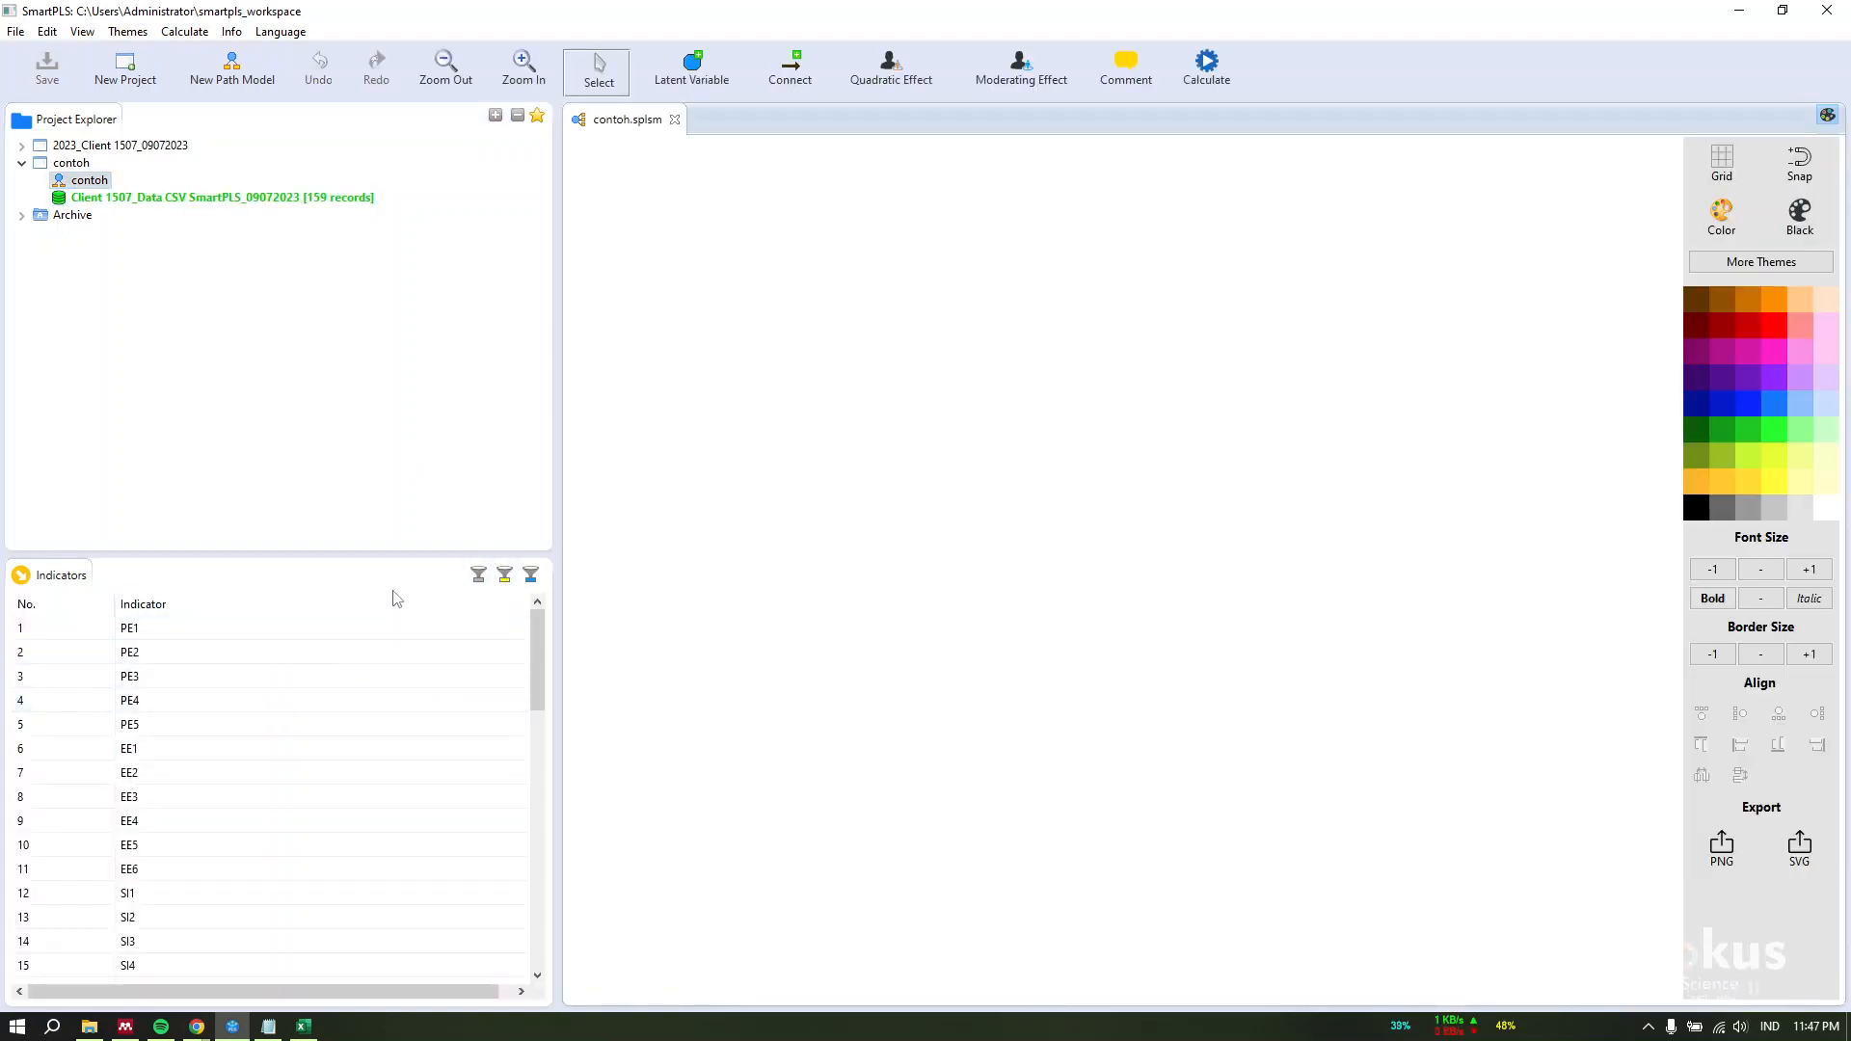
pyautogui.scroll(-8, 212, 757)
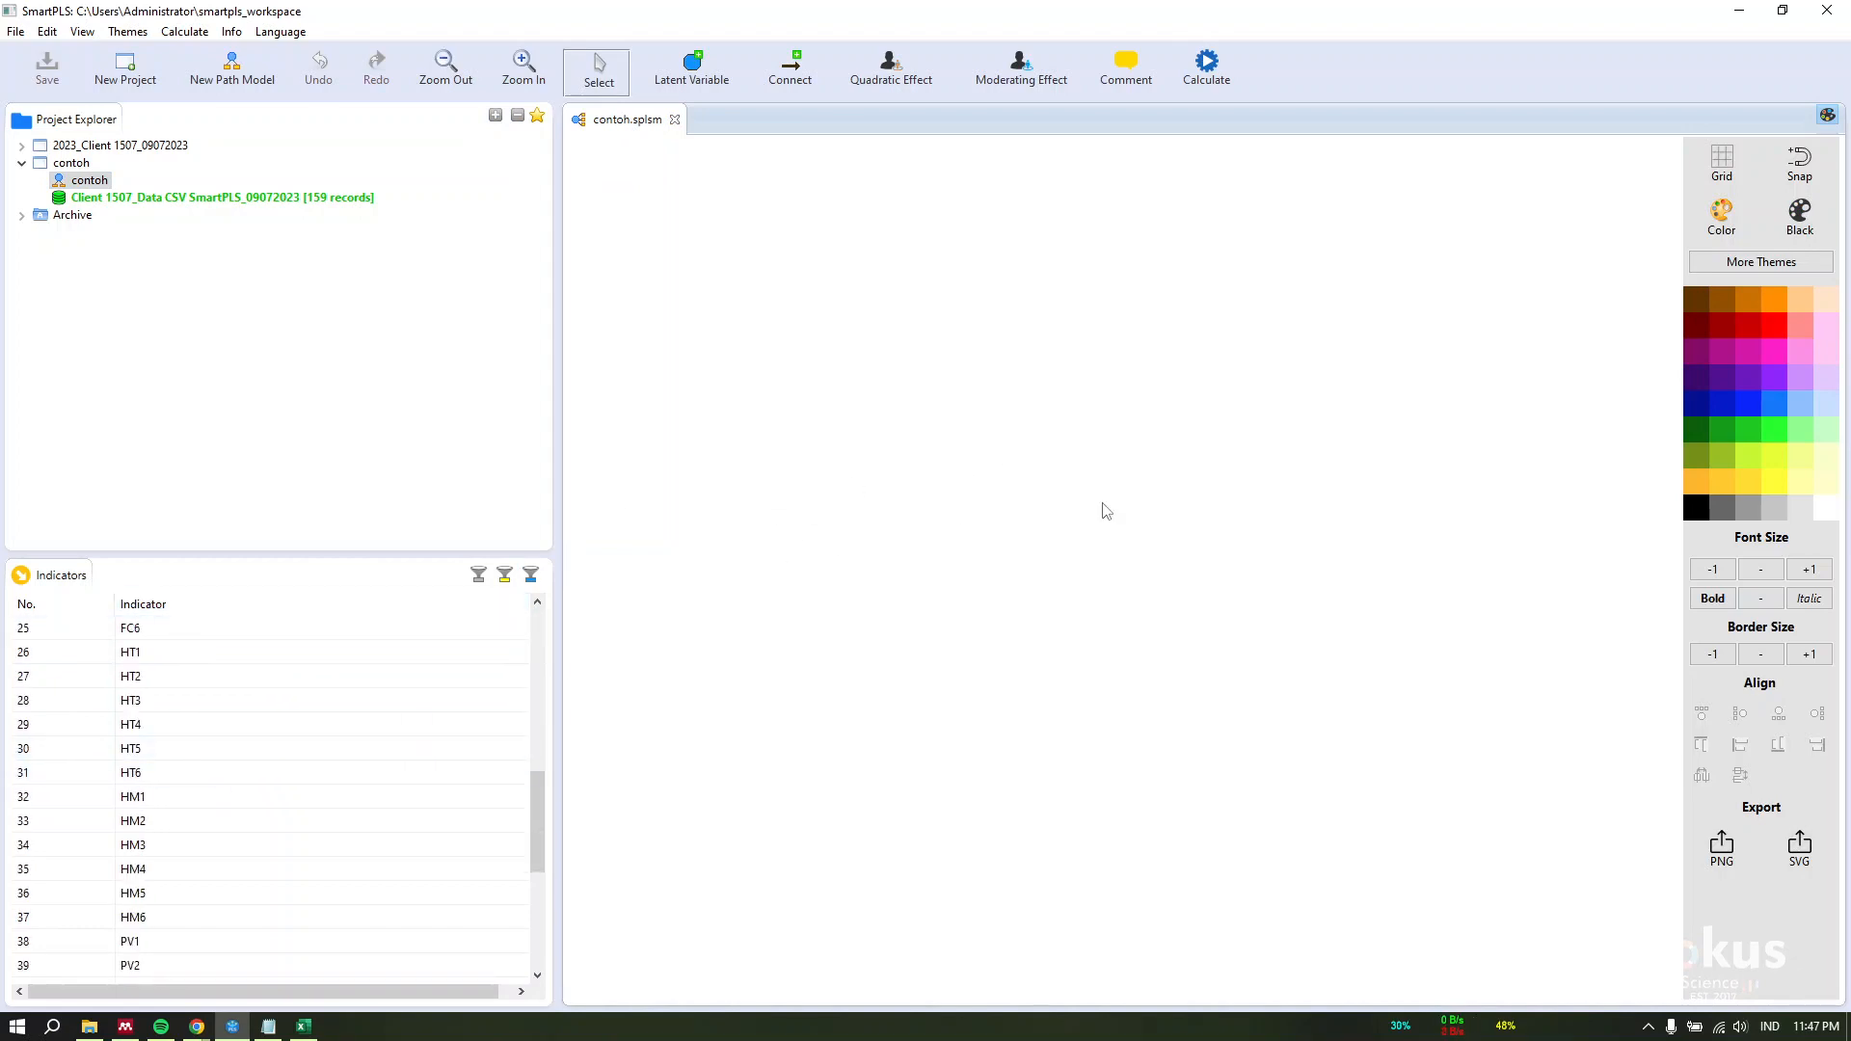
pyautogui.scroll(8, 372, 714)
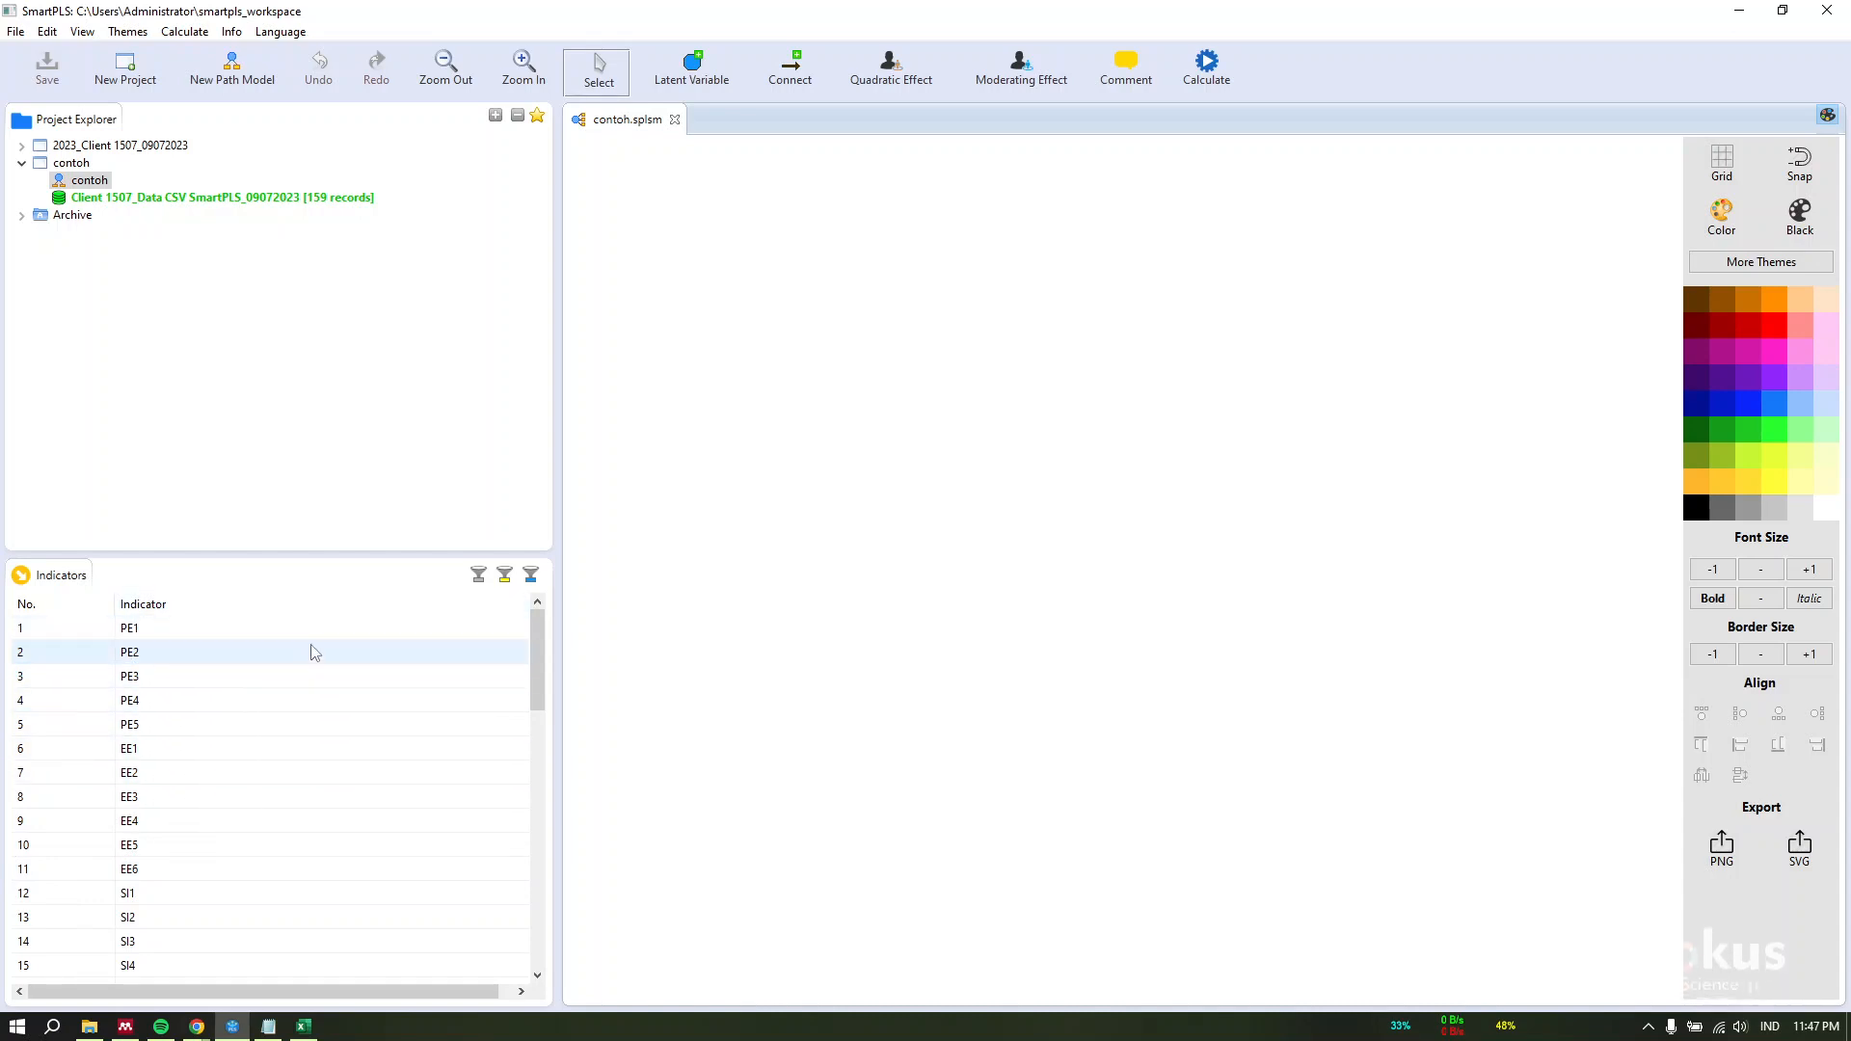
# - Create two latent variables on the canvas, one from indicators PE1 to PE5 and one below it from EE1 to EE6
pyautogui.click(256, 636)
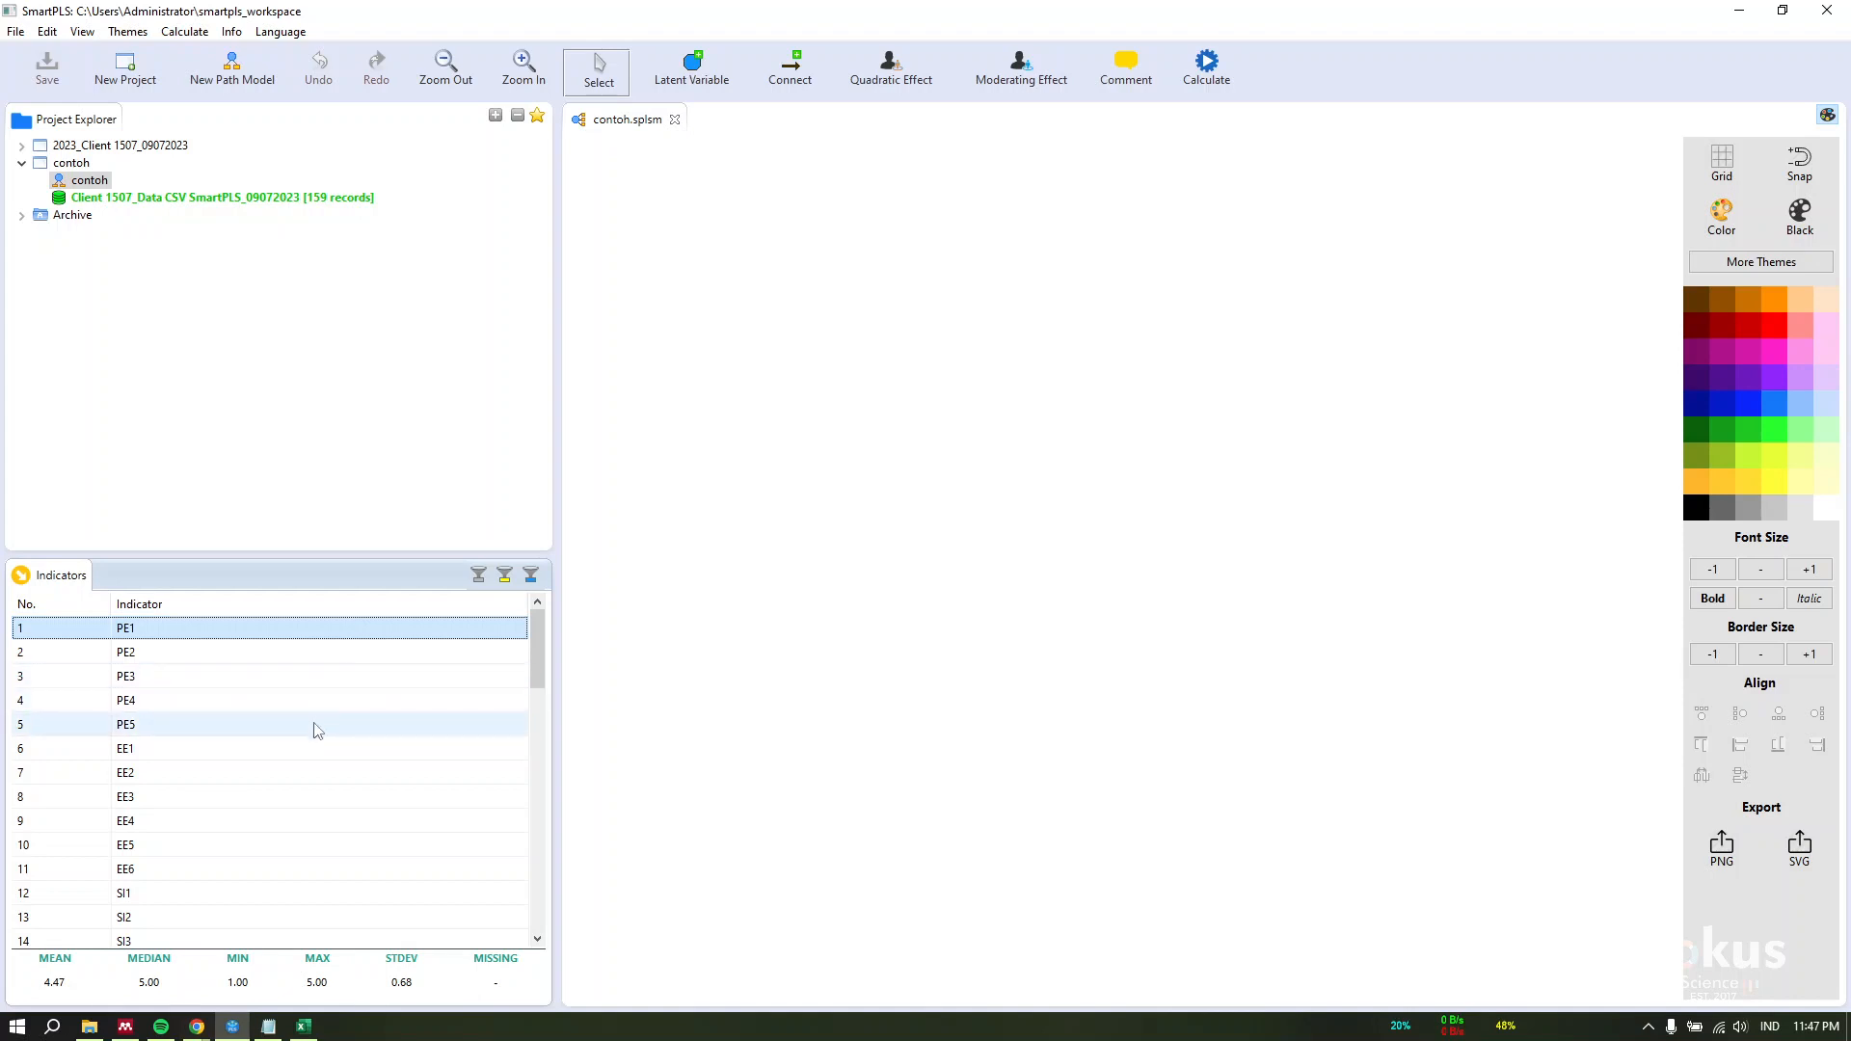
pyautogui.keyDown('shift'); pyautogui.click(160, 738); pyautogui.keyUp('shift')
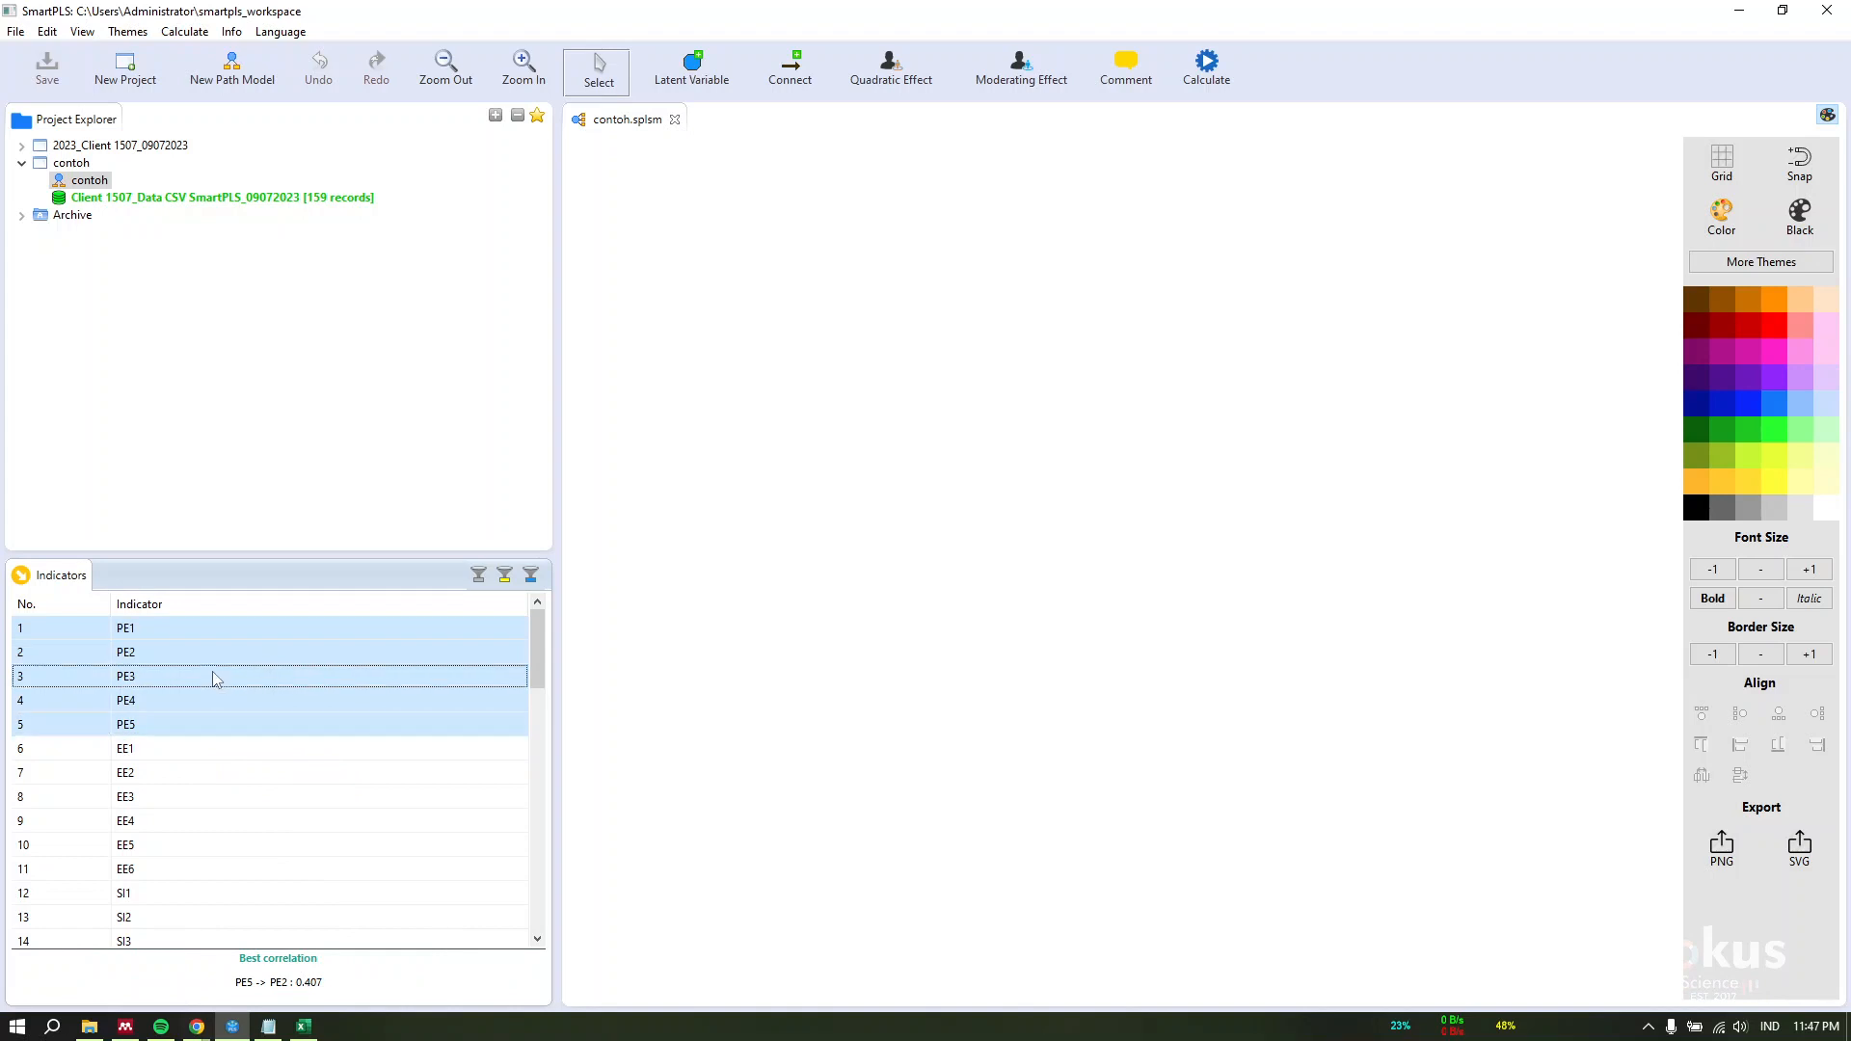
pyautogui.moveTo(213, 680); pyautogui.dragTo(730, 227)
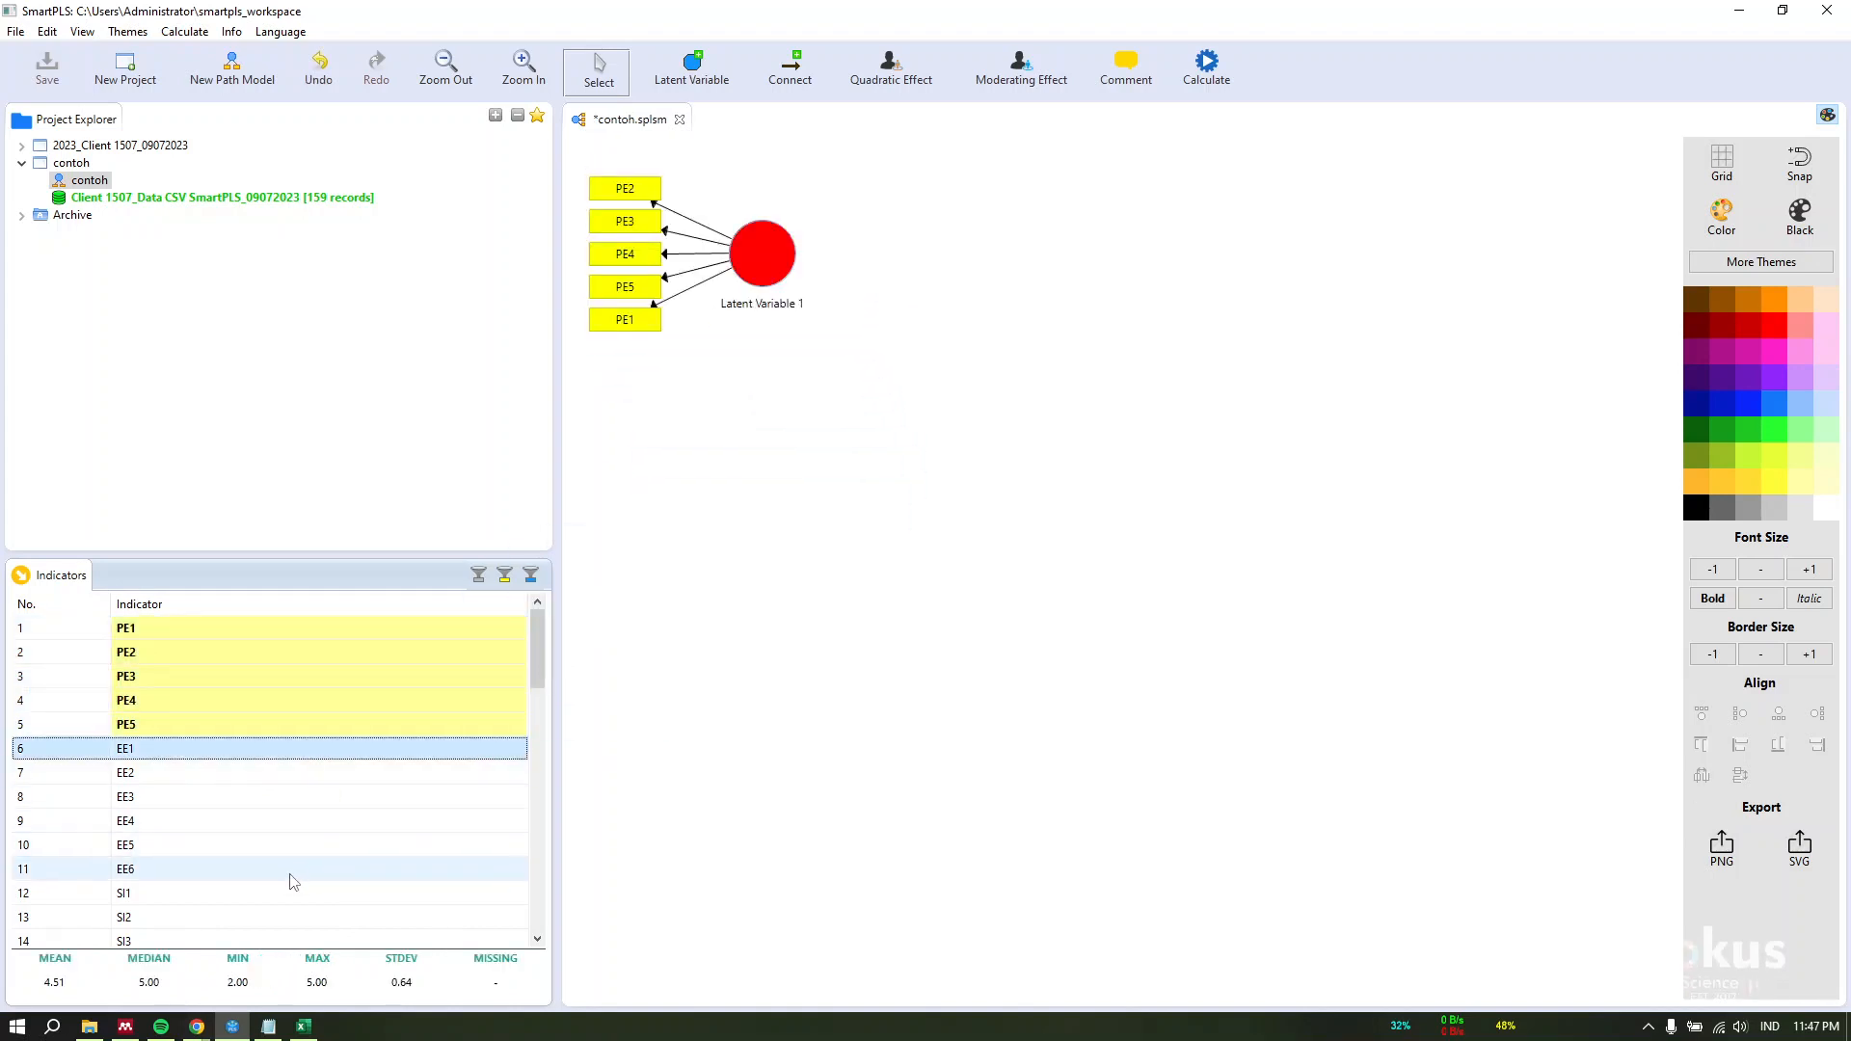
pyautogui.keyDown('shift'); pyautogui.click(293, 877); pyautogui.keyUp('shift')
pyautogui.moveTo(320, 841); pyautogui.dragTo(740, 451)
# - Add a latent variable with indicators SI1 to SI8 below the EE construct and another with FC1 to FC6 beside it
pyautogui.scroll(-2, 434, 810)
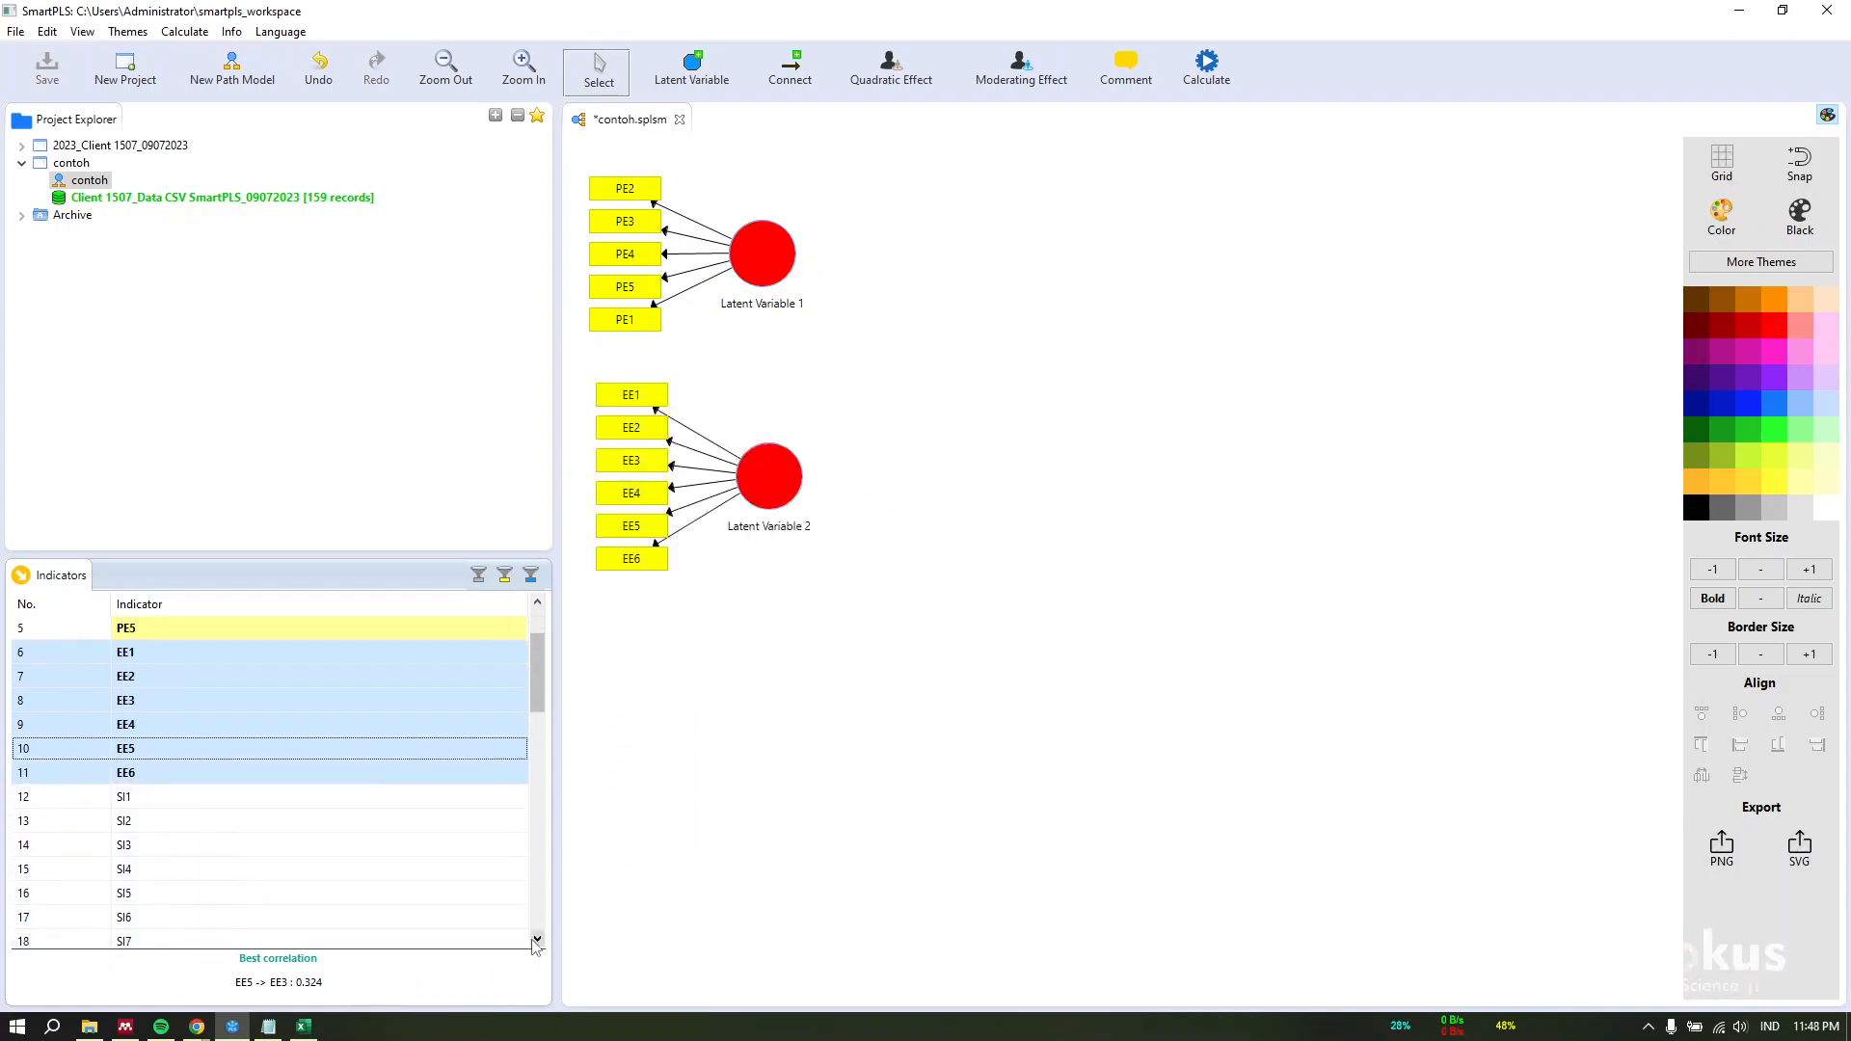
pyautogui.click(434, 779)
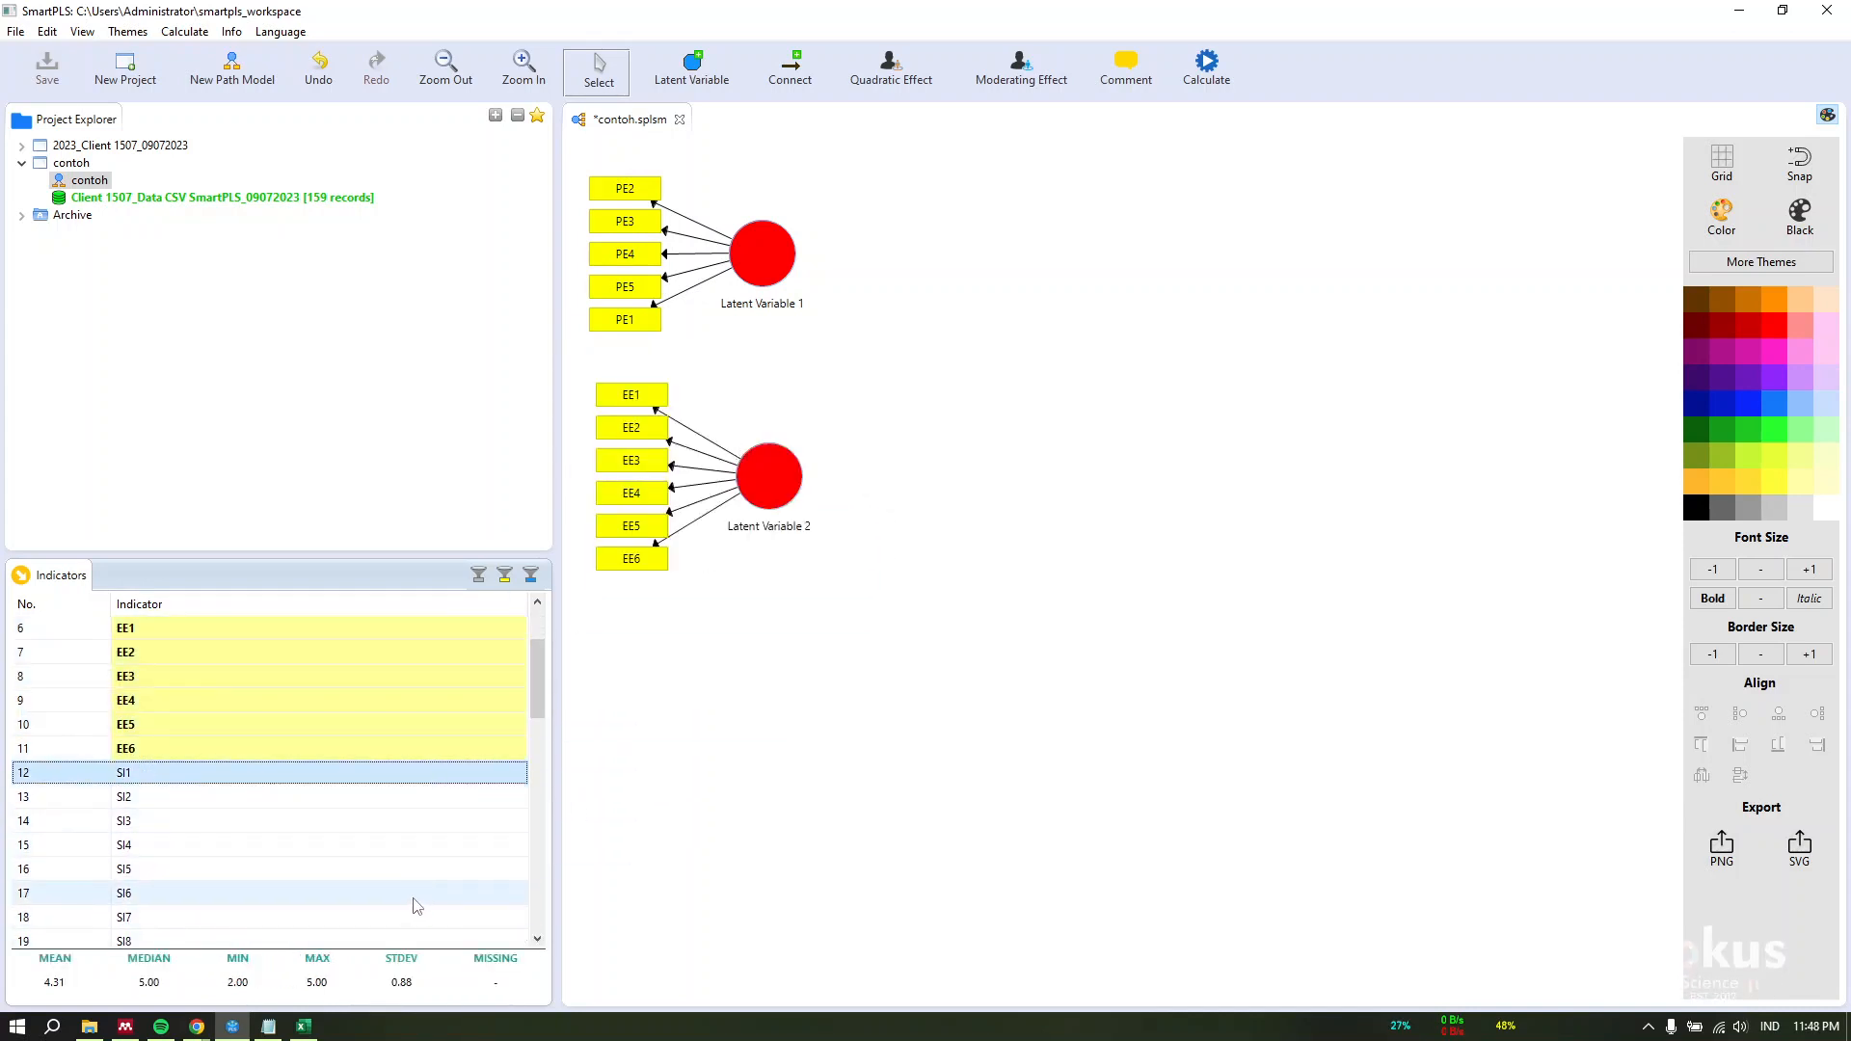
pyautogui.scroll(-2, 416, 906)
pyautogui.keyDown('shift'); pyautogui.click(409, 796); pyautogui.keyUp('shift')
pyautogui.moveTo(417, 735); pyautogui.dragTo(790, 713)
pyautogui.scroll(-2, 442, 851)
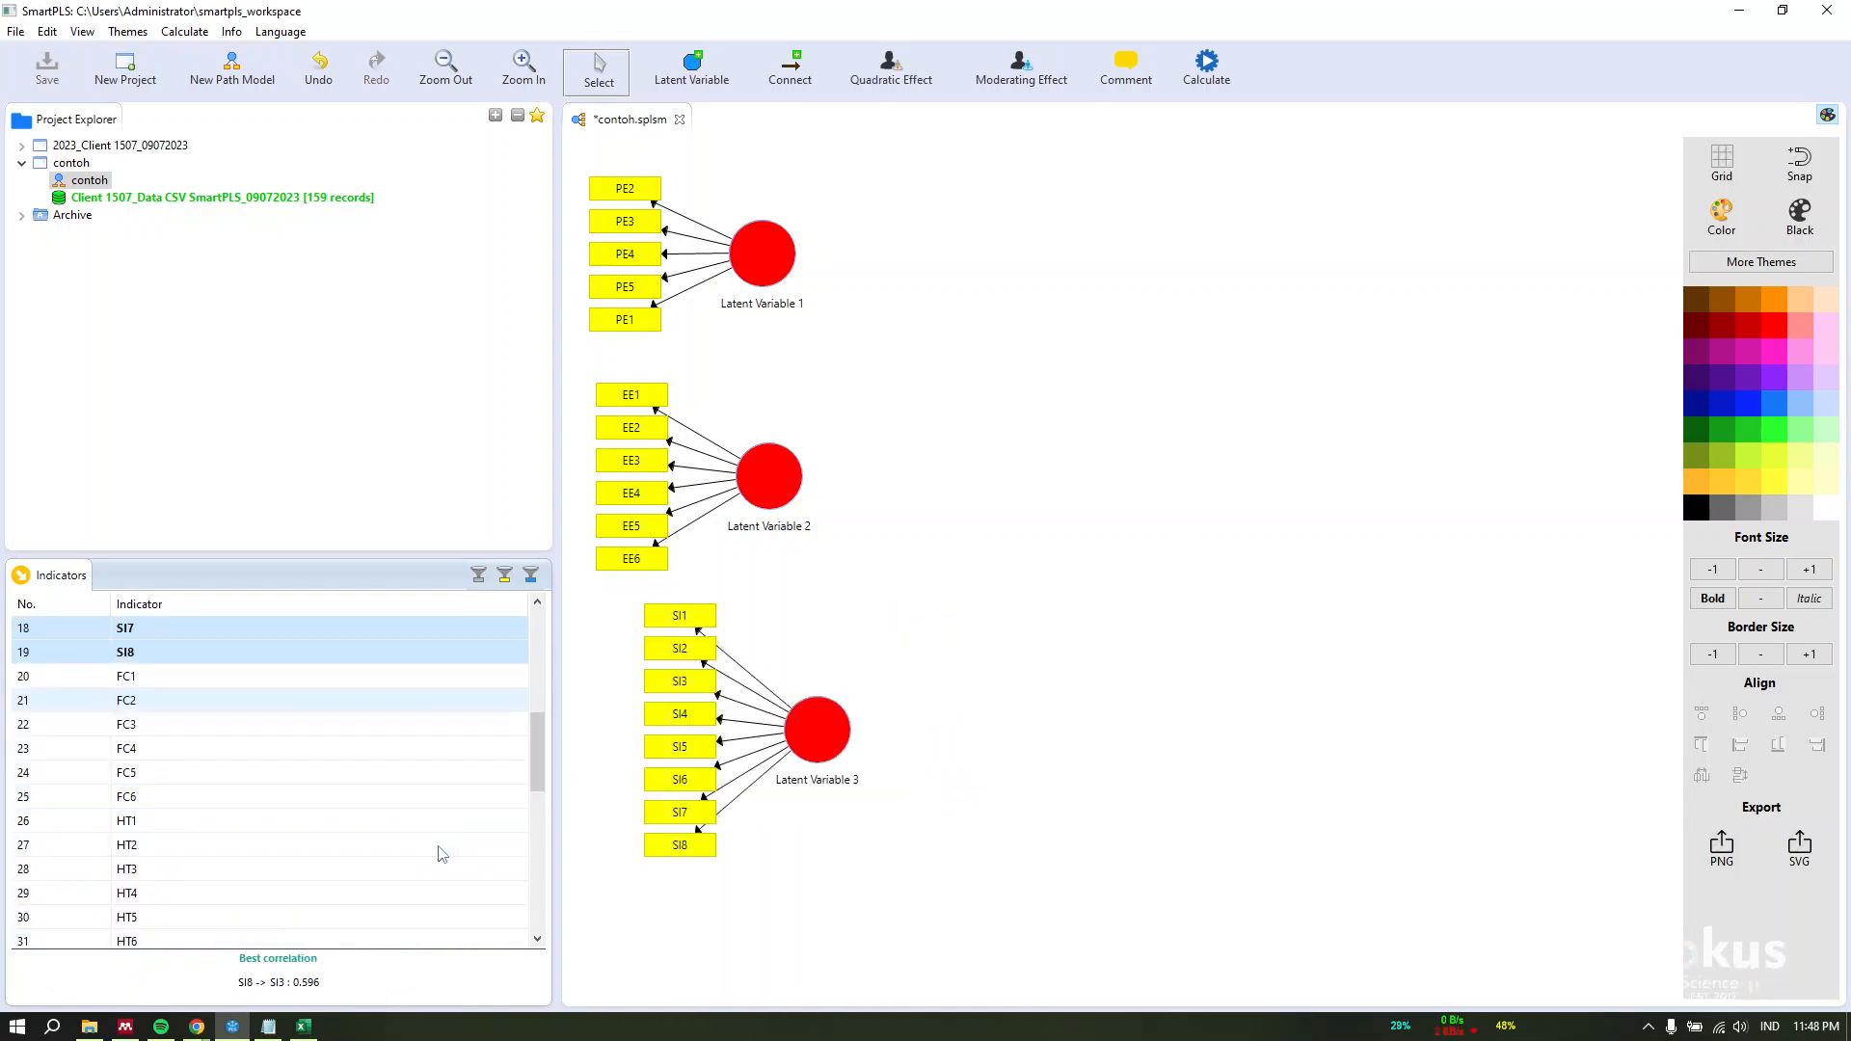
pyautogui.click(434, 684)
pyautogui.keyDown('shift'); pyautogui.click(466, 795); pyautogui.keyUp('shift')
pyautogui.moveTo(466, 776); pyautogui.dragTo(1159, 688)
# - Add a latent variable with indicators HT1 to HT6 above the FC construct and one with HM1 to HM6 above that
pyautogui.click(468, 827)
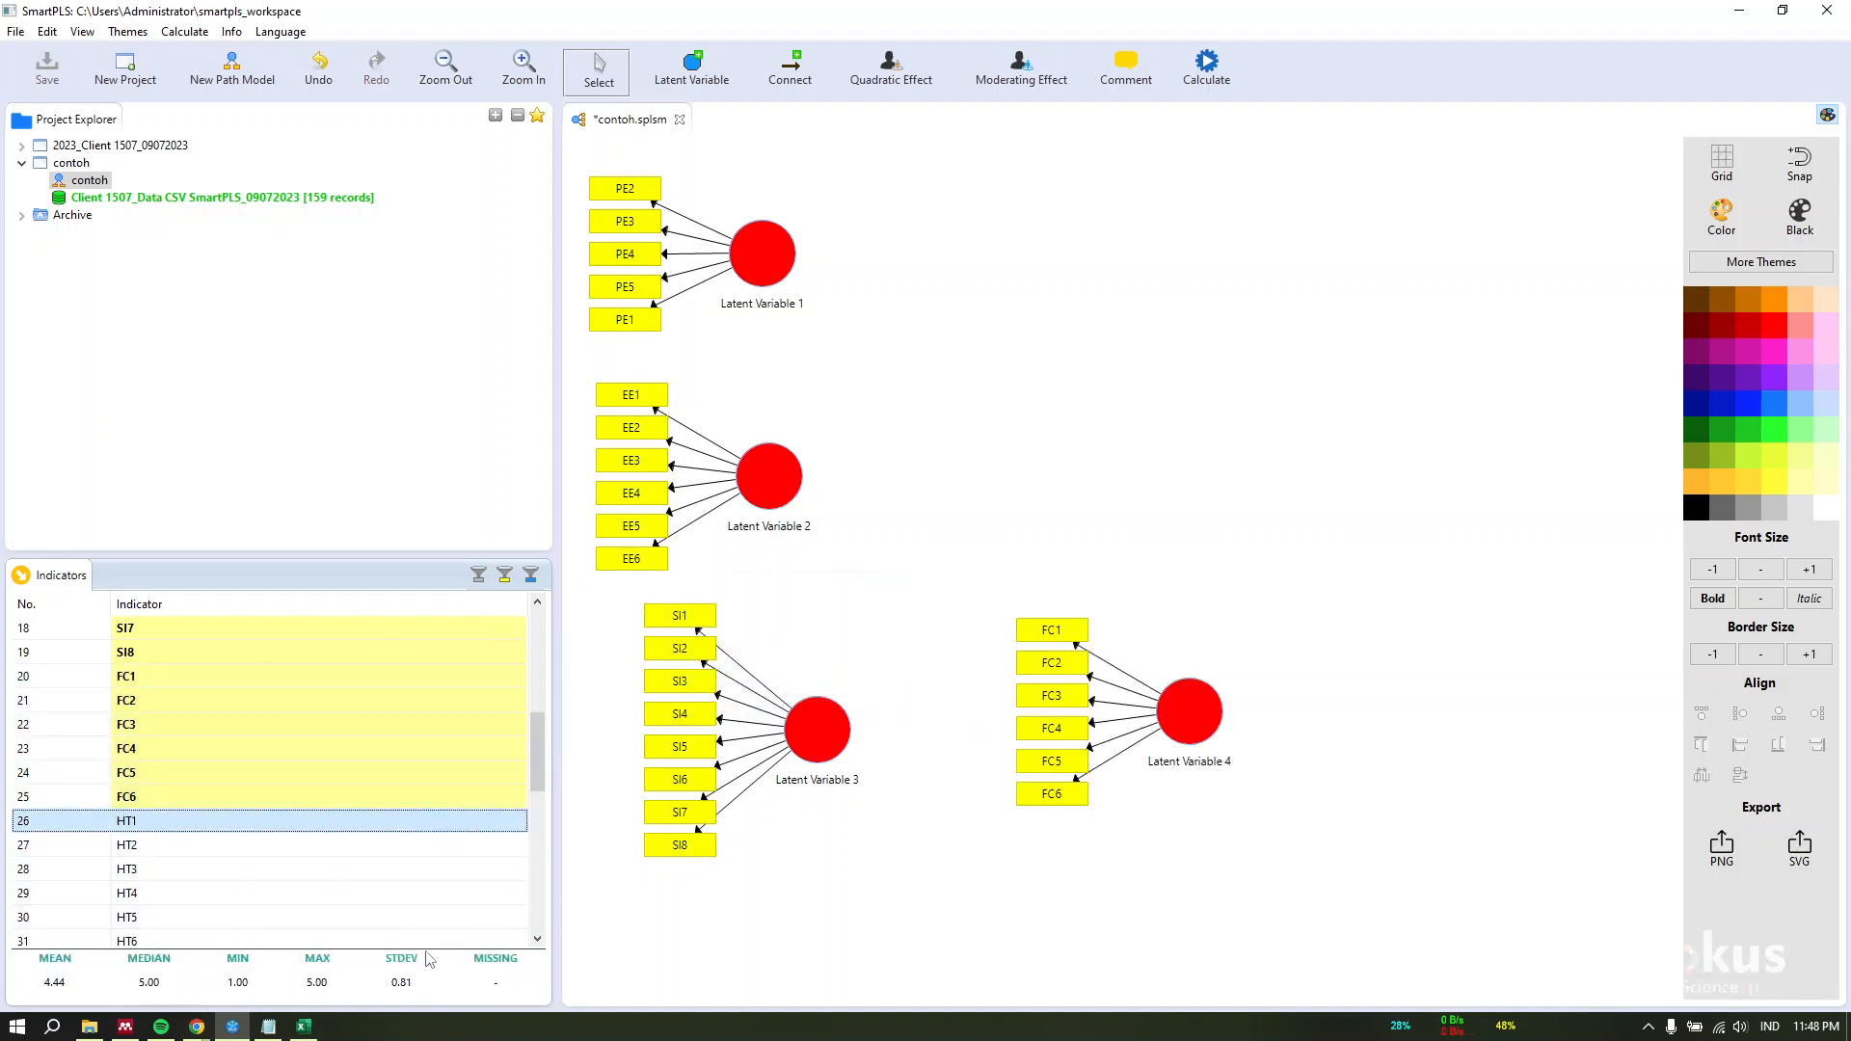
pyautogui.scroll(-2, 439, 849)
pyautogui.keyDown('shift'); pyautogui.click(442, 798); pyautogui.keyUp('shift')
pyautogui.moveTo(443, 749); pyautogui.dragTo(1066, 508)
pyautogui.click(384, 824)
pyautogui.scroll(-2, 381, 858)
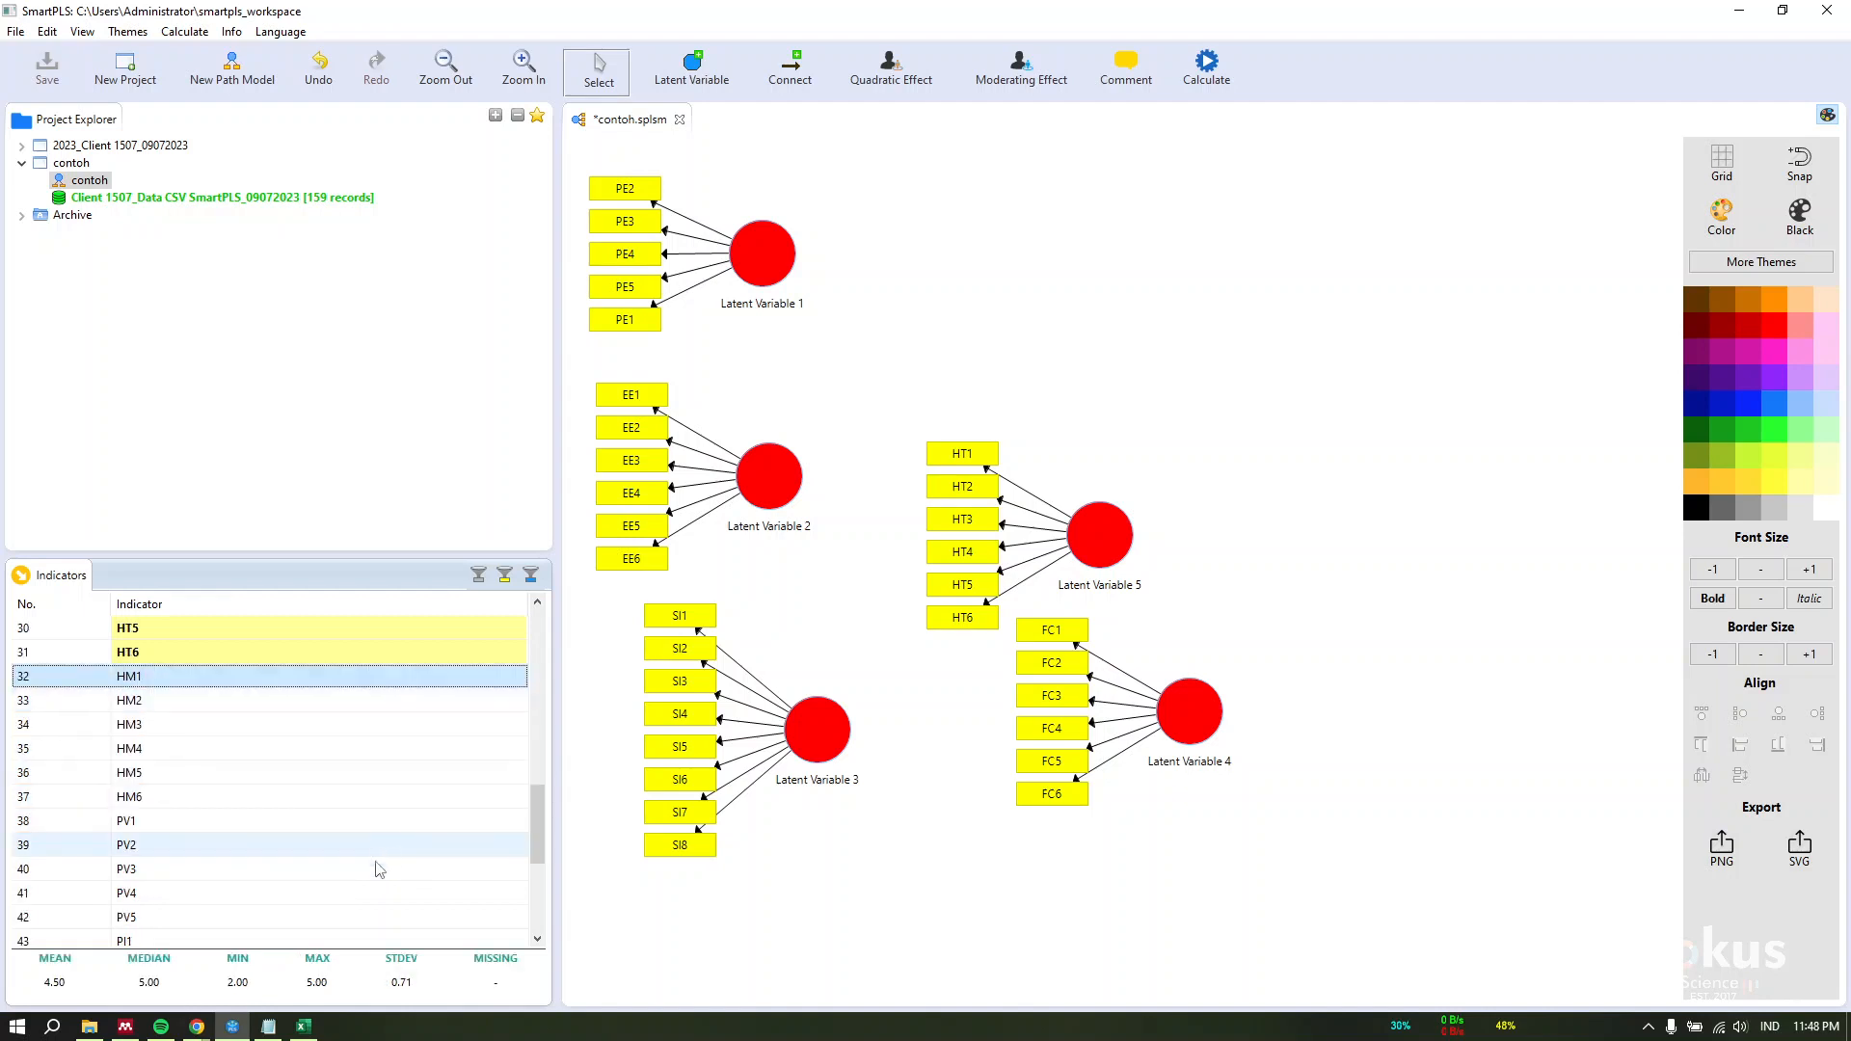
pyautogui.keyDown('shift'); pyautogui.click(407, 797); pyautogui.keyUp('shift')
pyautogui.moveTo(414, 749); pyautogui.dragTo(978, 400)
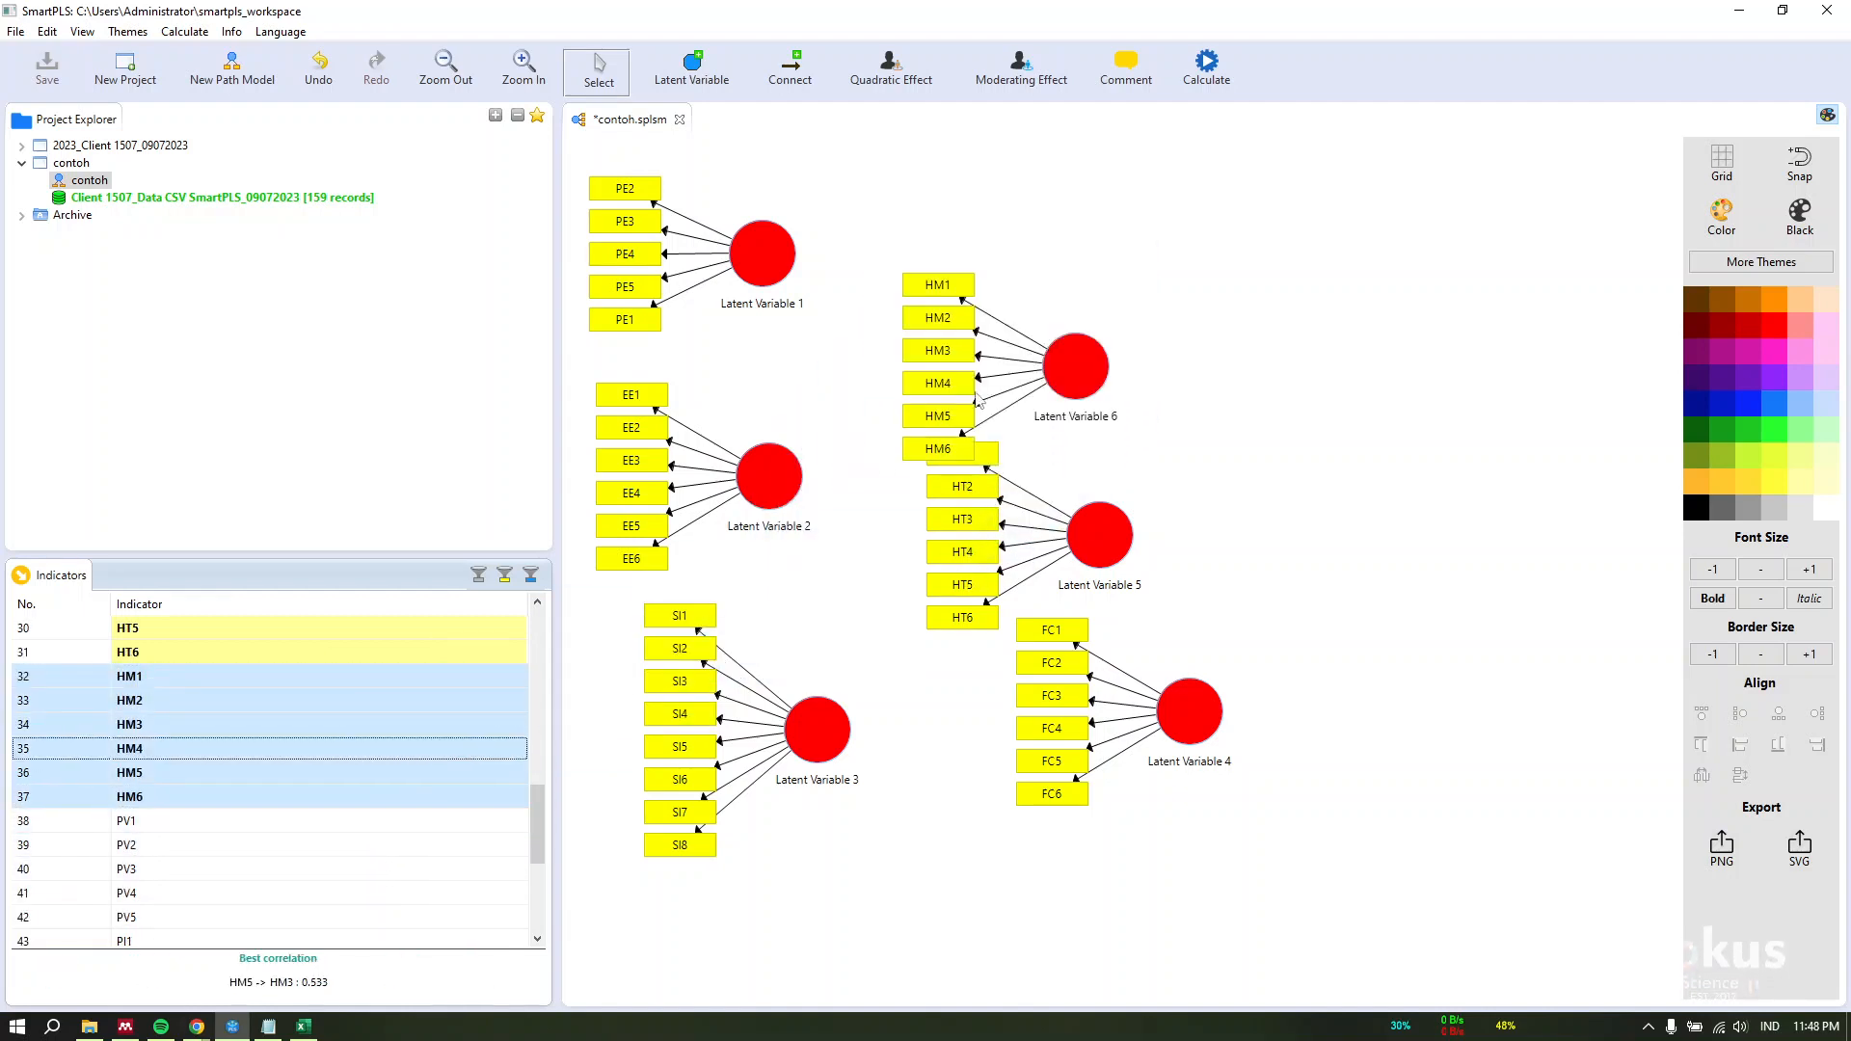
# - Add a latent variable with indicators PV1 to PV5 beside the HT construct and one with PI1 to PI6 below the FC construct
pyautogui.click(366, 821)
pyautogui.scroll(-2, 376, 867)
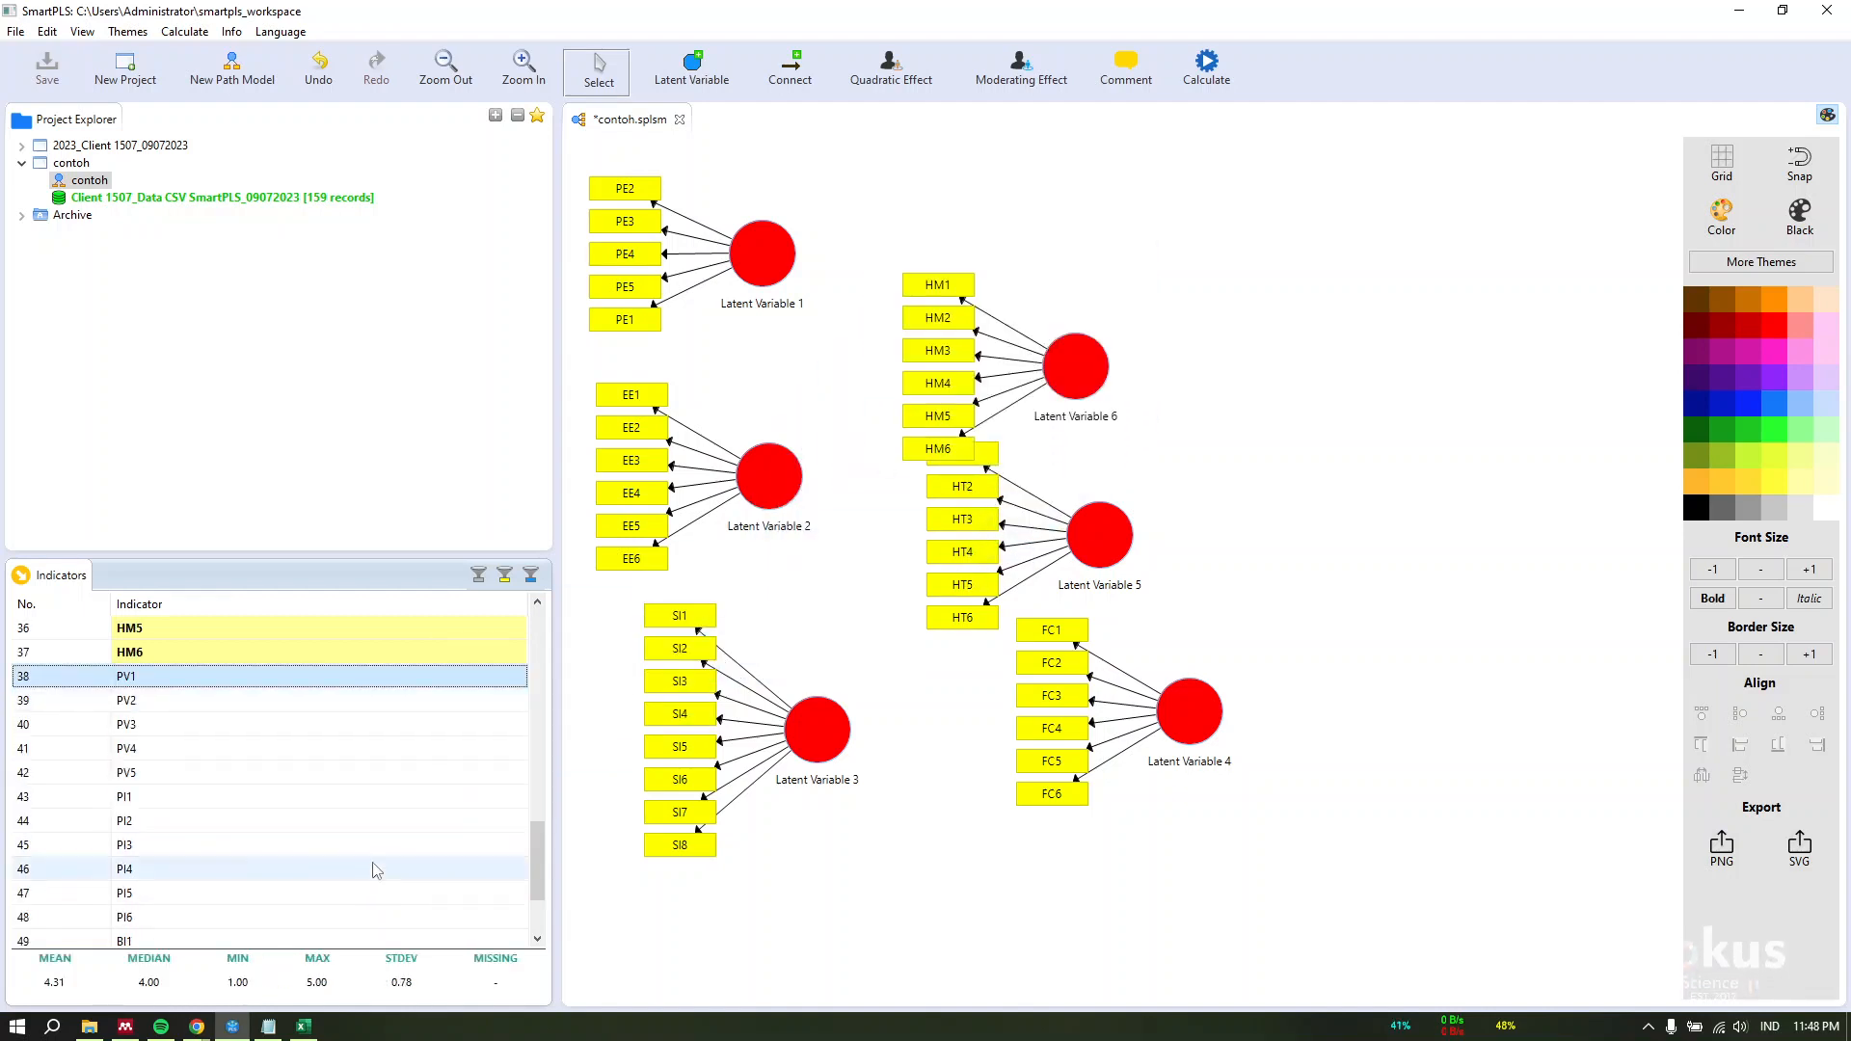
pyautogui.keyDown('shift'); pyautogui.click(369, 776); pyautogui.keyUp('shift')
pyautogui.moveTo(418, 748); pyautogui.dragTo(1374, 460)
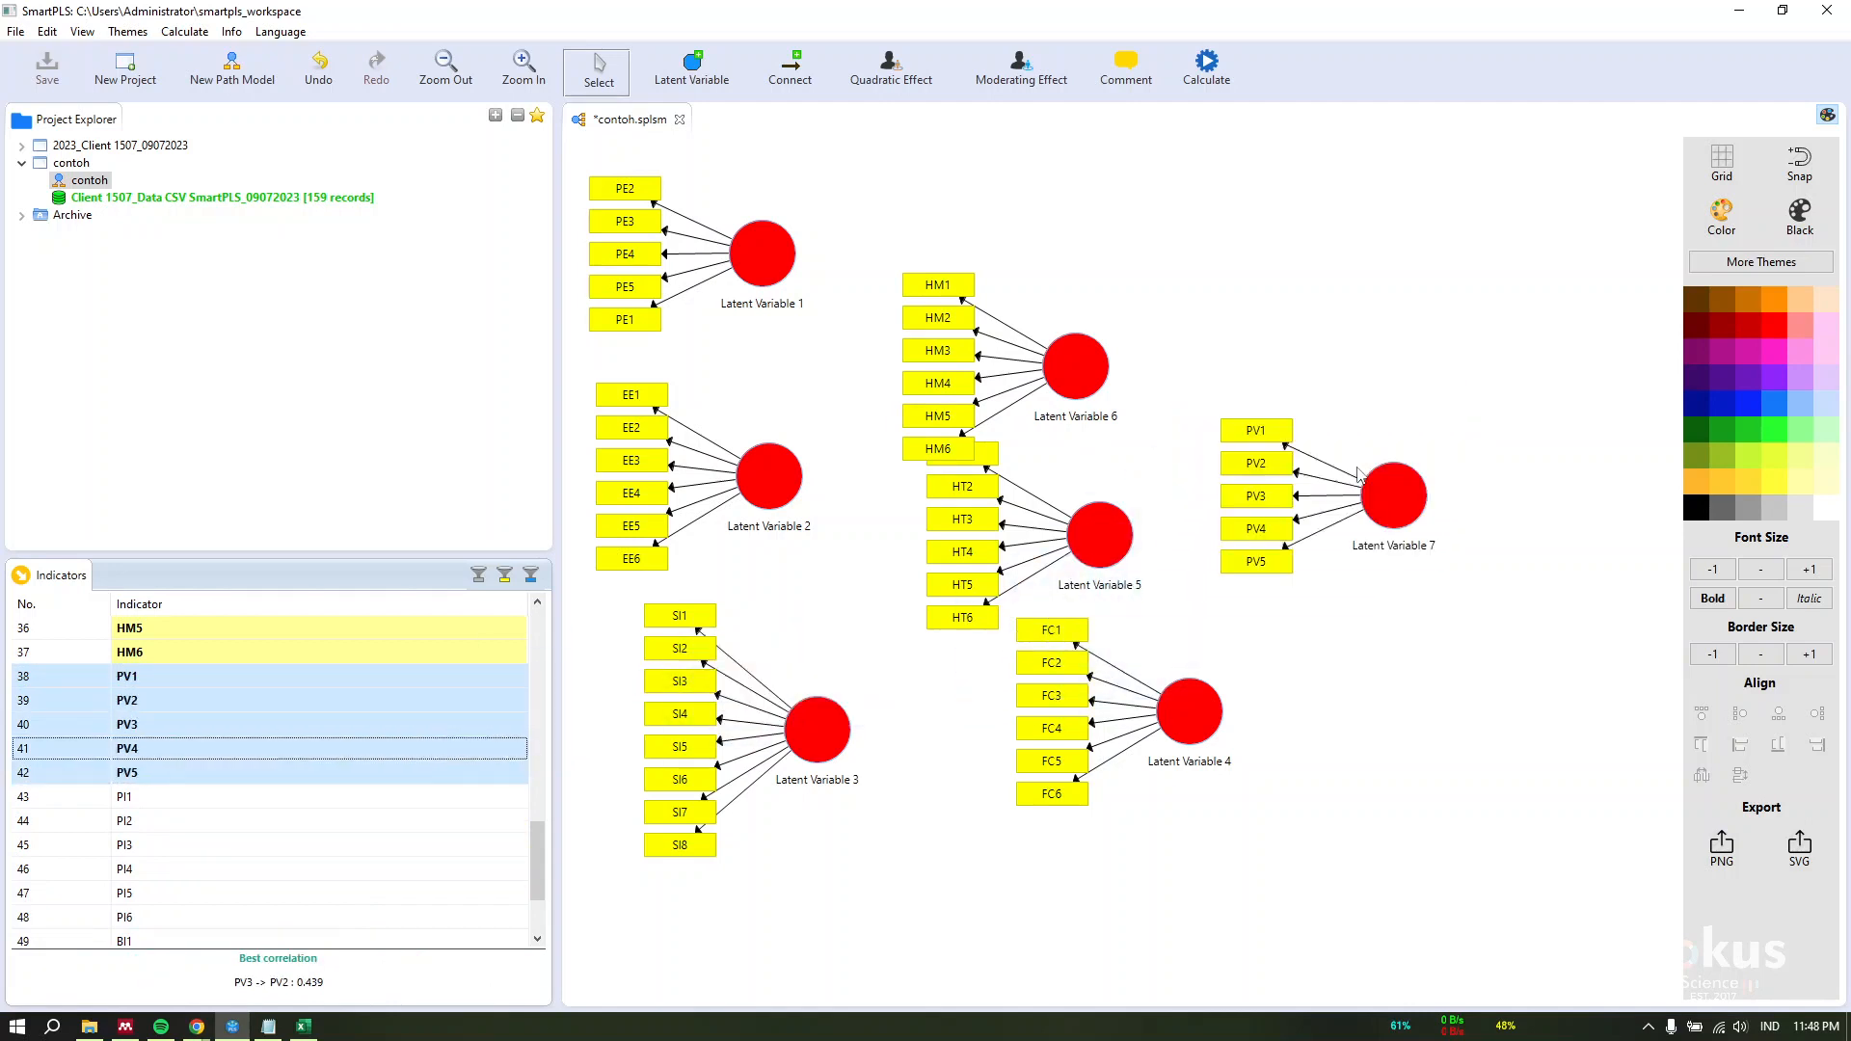
pyautogui.click(405, 797)
pyautogui.keyDown('shift'); pyautogui.click(412, 917); pyautogui.keyUp('shift')
pyautogui.moveTo(413, 869); pyautogui.dragTo(1053, 887)
# - Add the last latent variable from indicators BI1 to BI5 below the PV construct
pyautogui.scroll(-2, 290, 894)
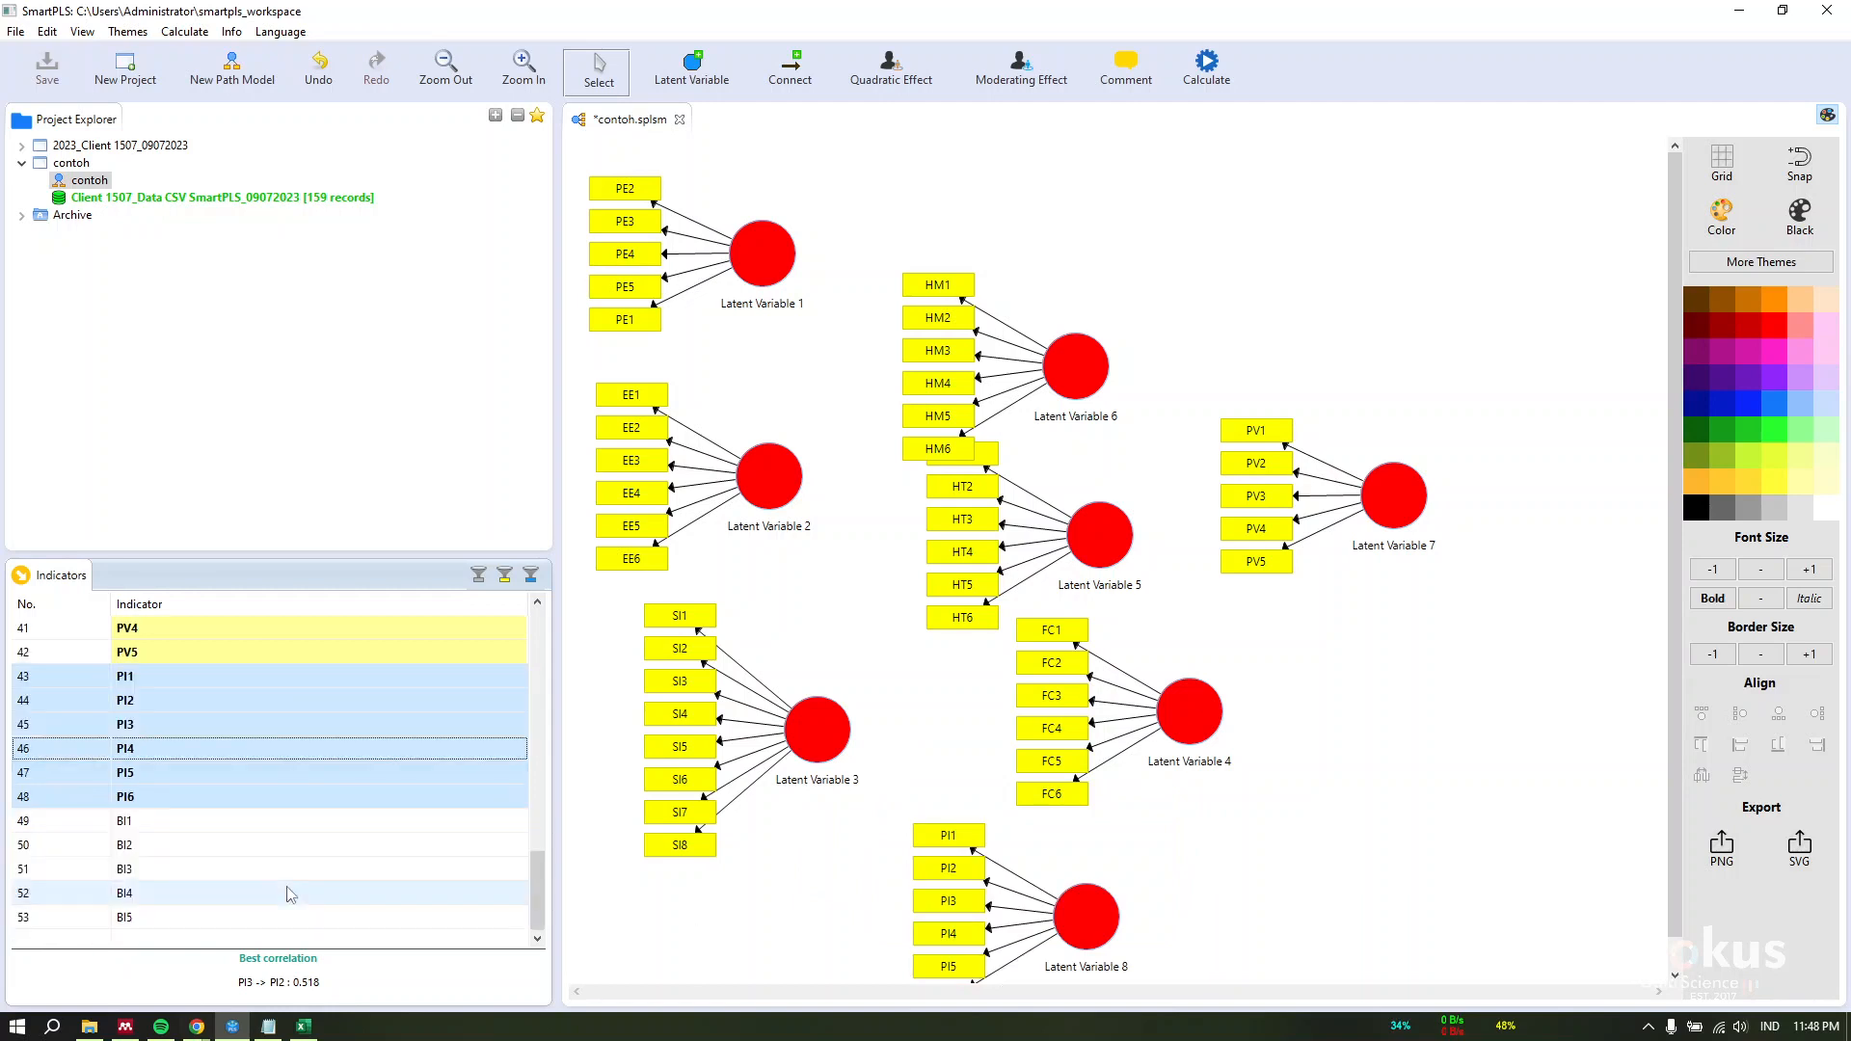
pyautogui.click(343, 820)
pyautogui.keyDown('shift'); pyautogui.click(343, 917); pyautogui.keyUp('shift')
pyautogui.moveTo(343, 869); pyautogui.dragTo(1402, 666)
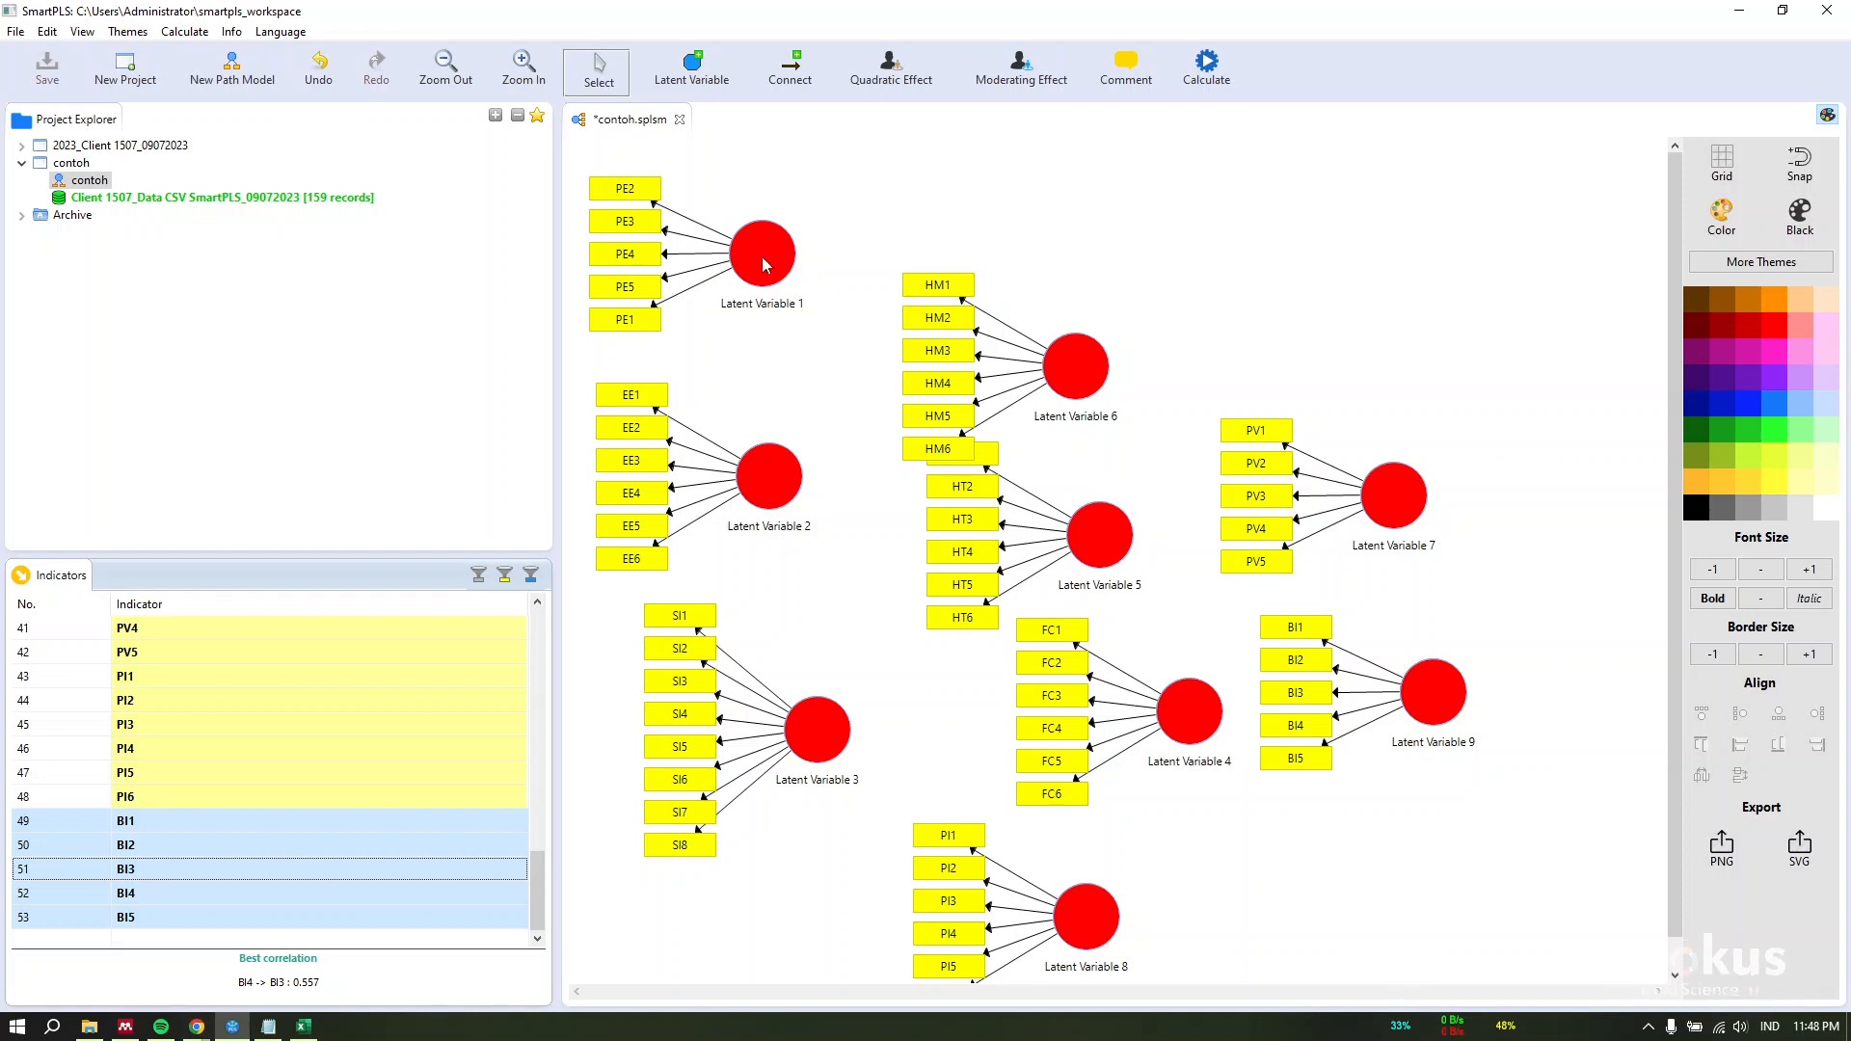
# - Reposition the PE, HM, HT, FC and BI constructs on the canvas to space out the model and separate overlapping indicators
pyautogui.moveTo(764, 263); pyautogui.dragTo(803, 287)
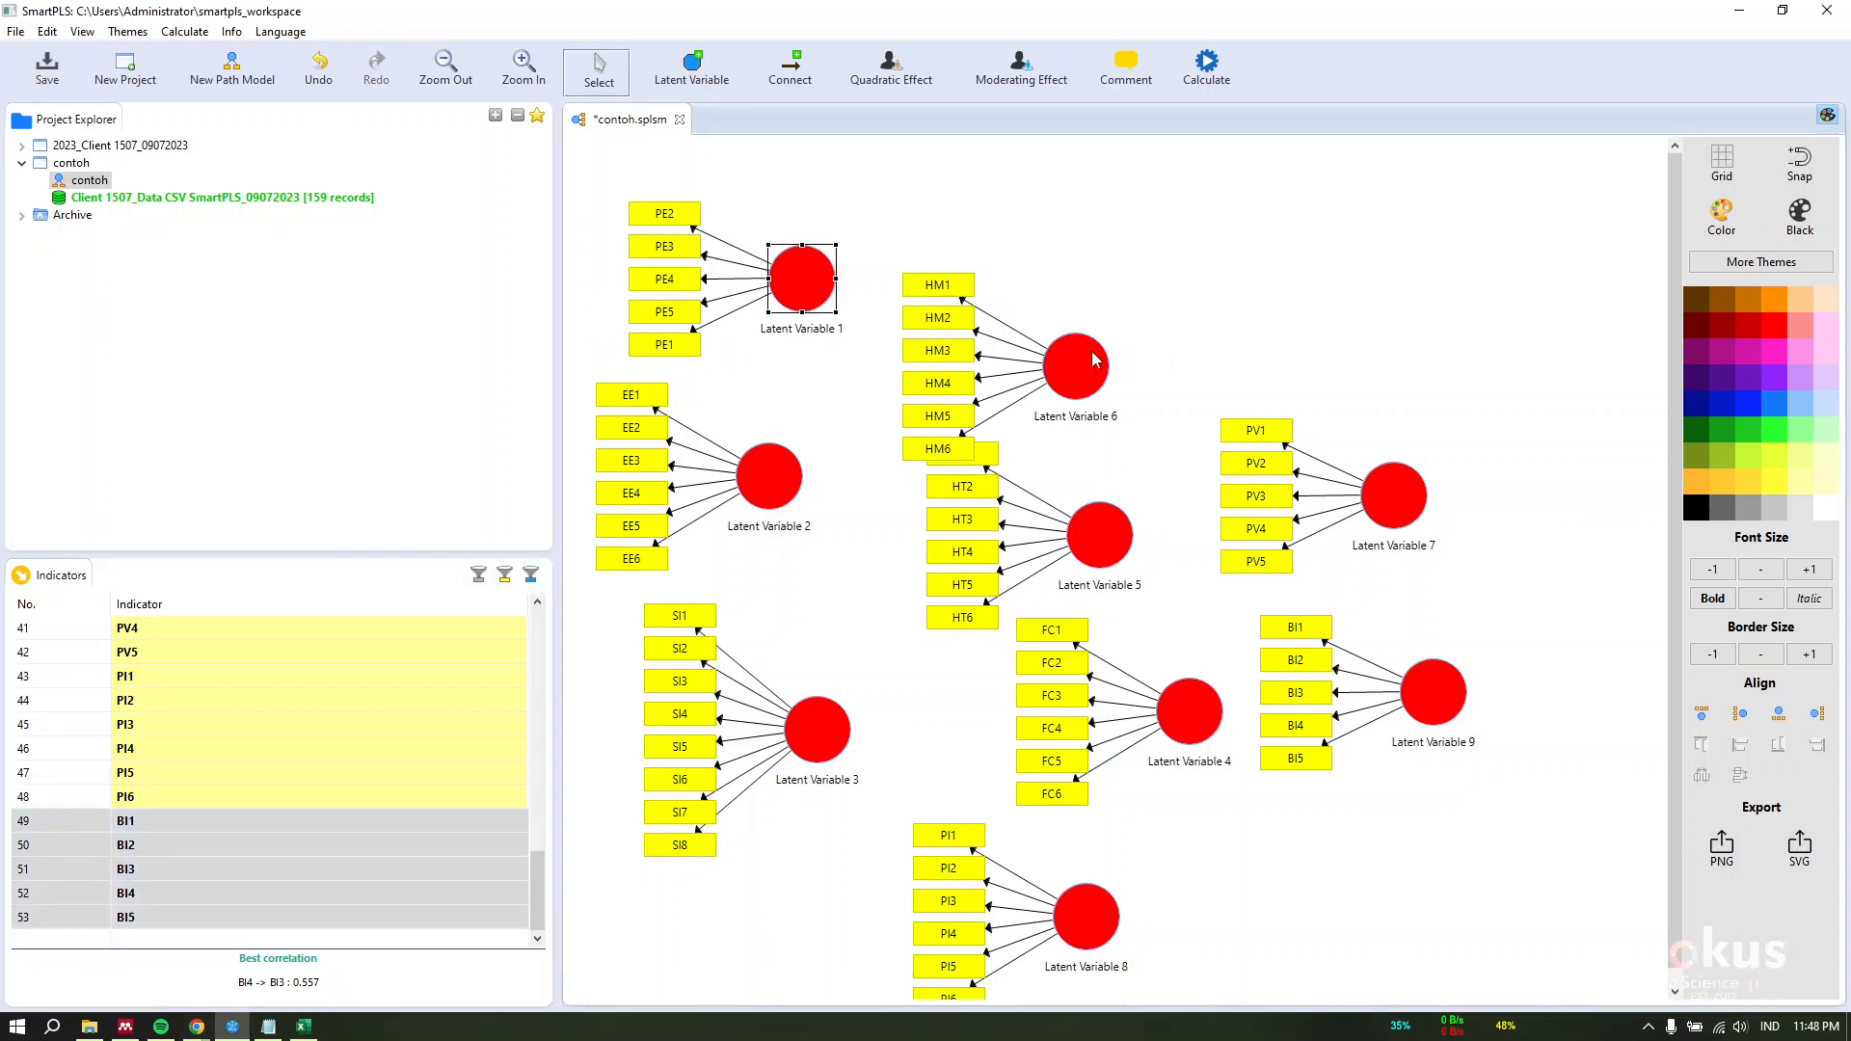
pyautogui.moveTo(1095, 360); pyautogui.dragTo(1135, 309)
pyautogui.moveTo(1099, 530); pyautogui.dragTo(1086, 506)
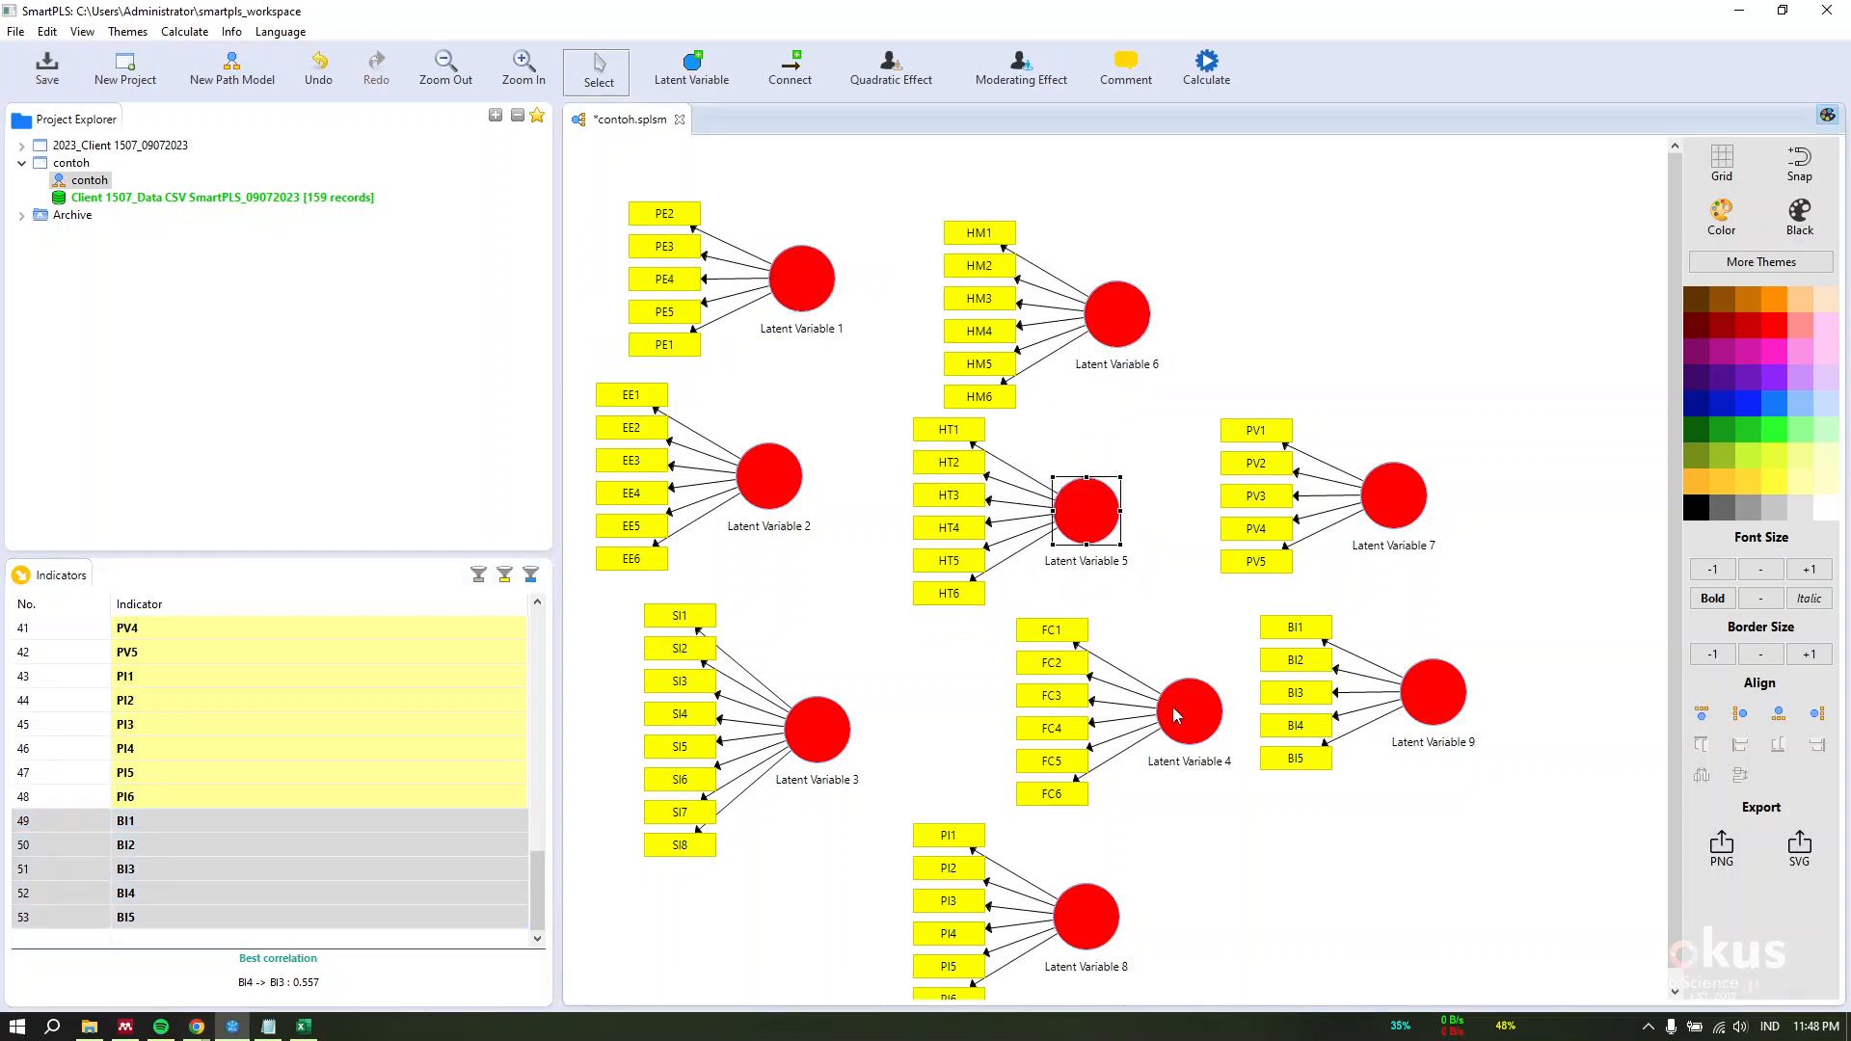
pyautogui.moveTo(1176, 715); pyautogui.dragTo(1145, 721)
pyautogui.moveTo(1429, 694); pyautogui.dragTo(1448, 720)
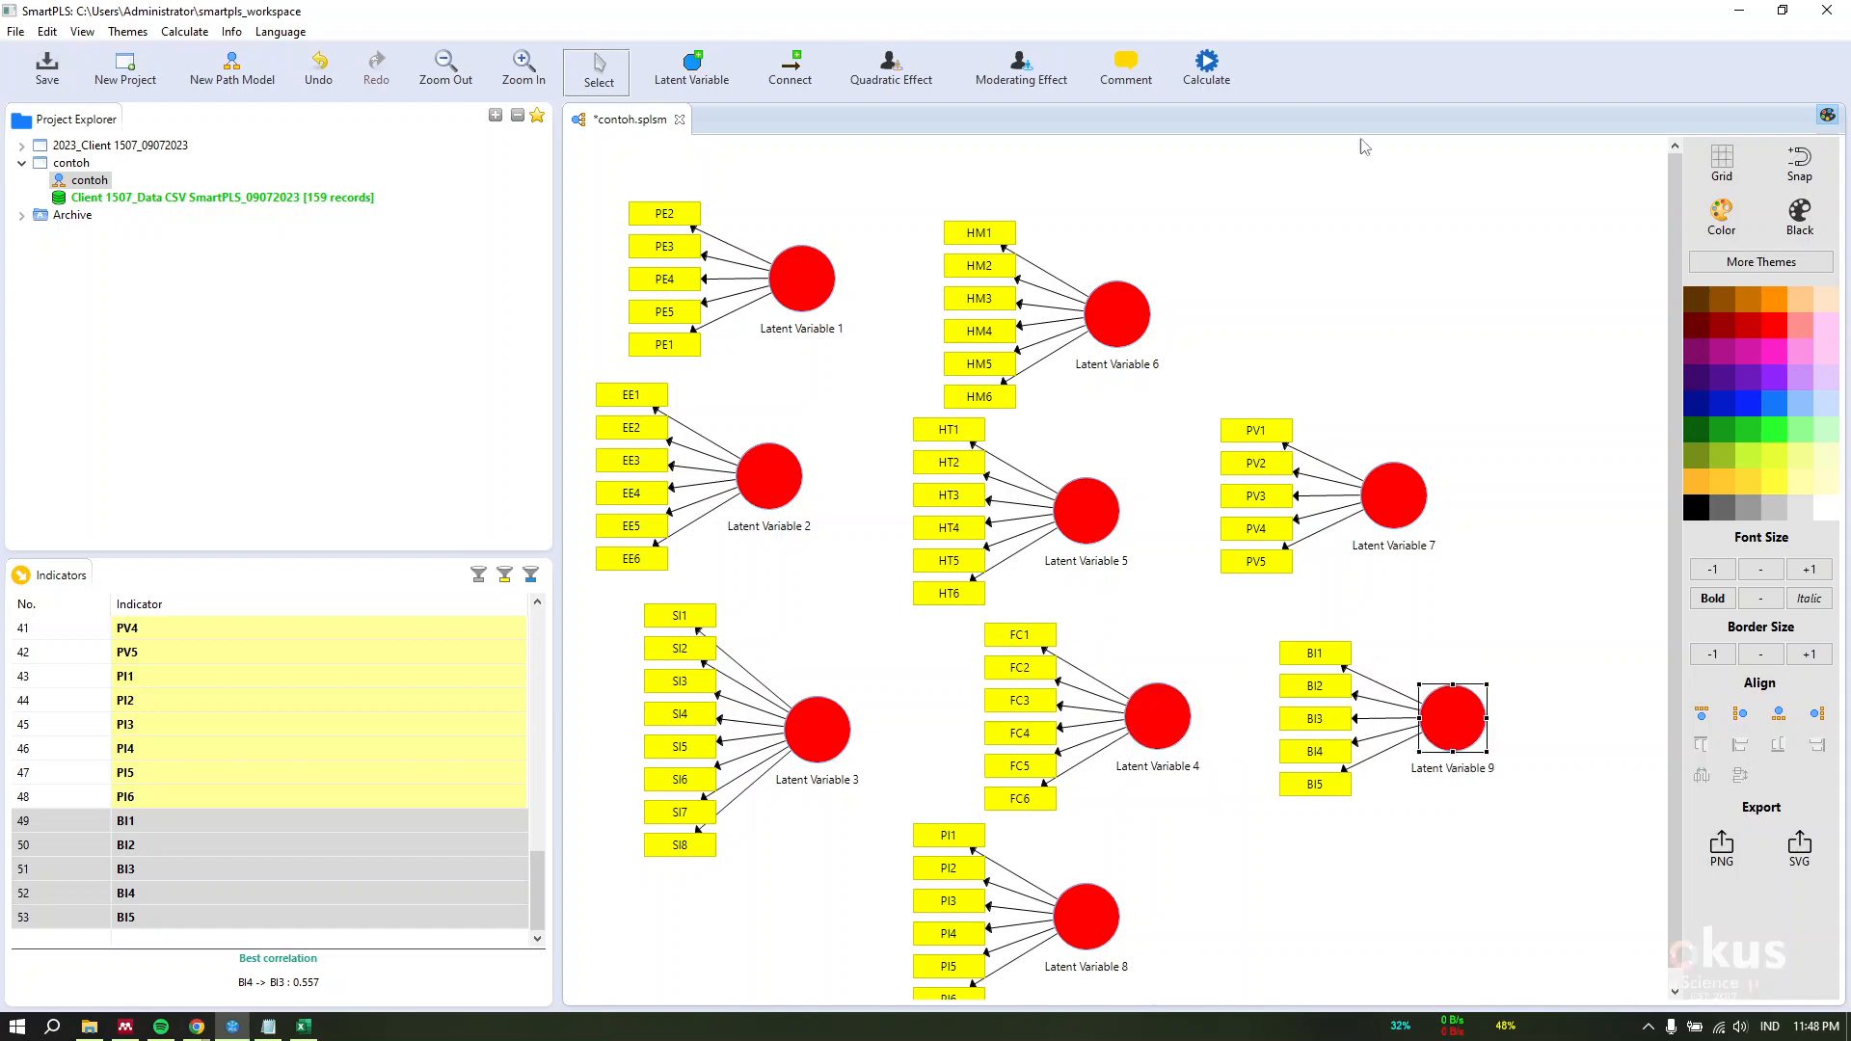
# - Arrange SmartPLS side by side with the Notepad window that lists the variable names
pyautogui.moveTo(1329, 13); pyautogui.dragTo(0, 294)
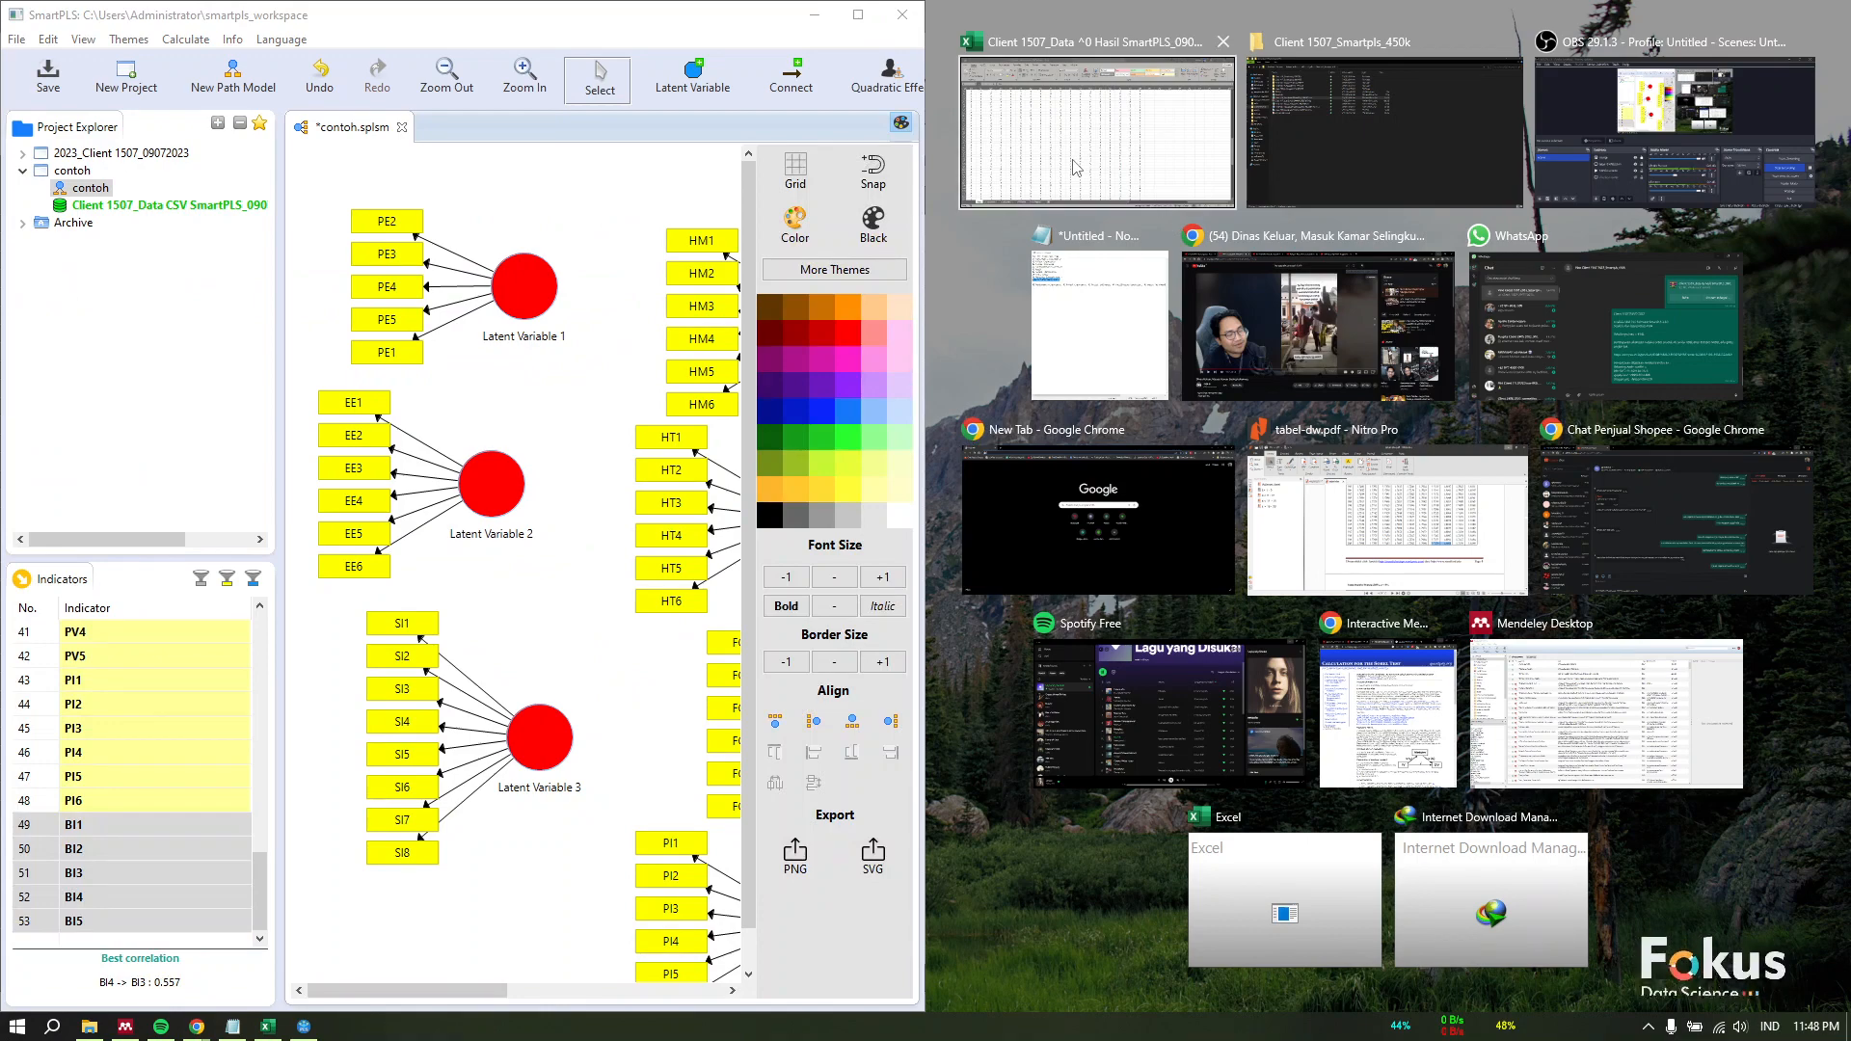
pyautogui.click(1077, 167)
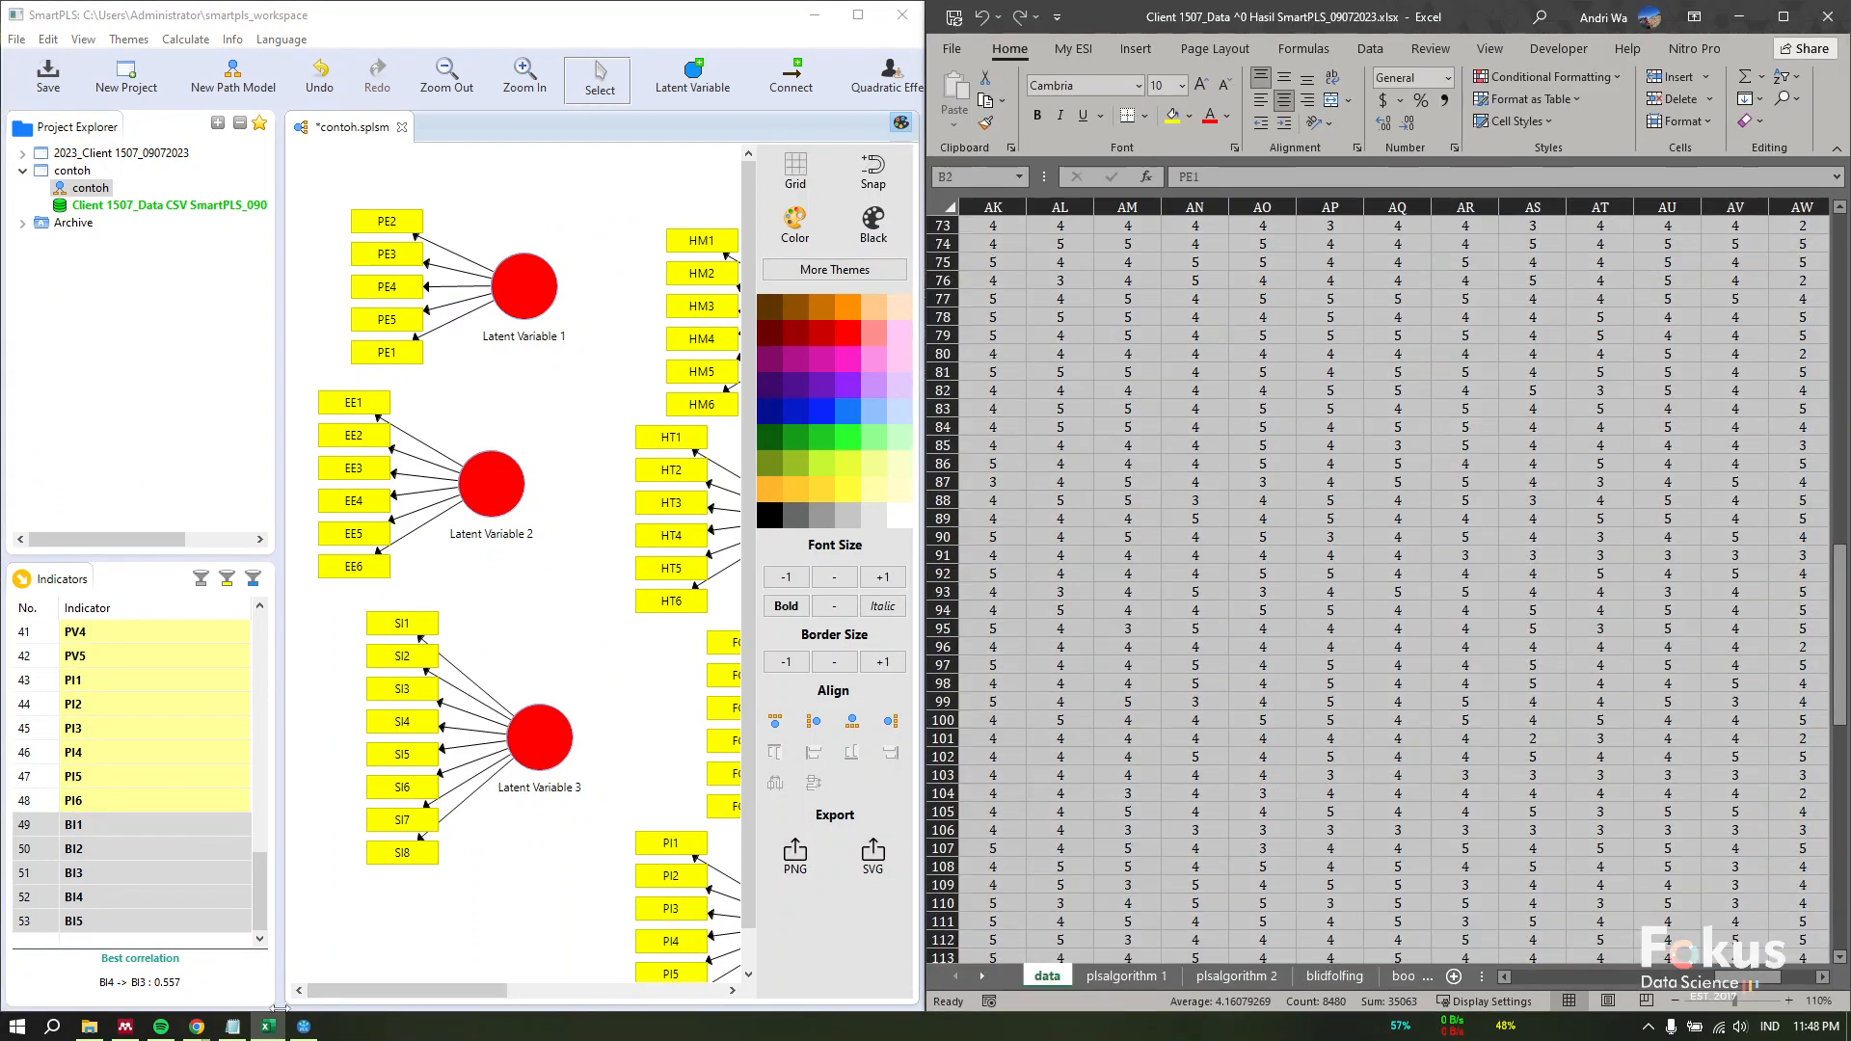
pyautogui.click(232, 1026)
pyautogui.click(1072, 495)
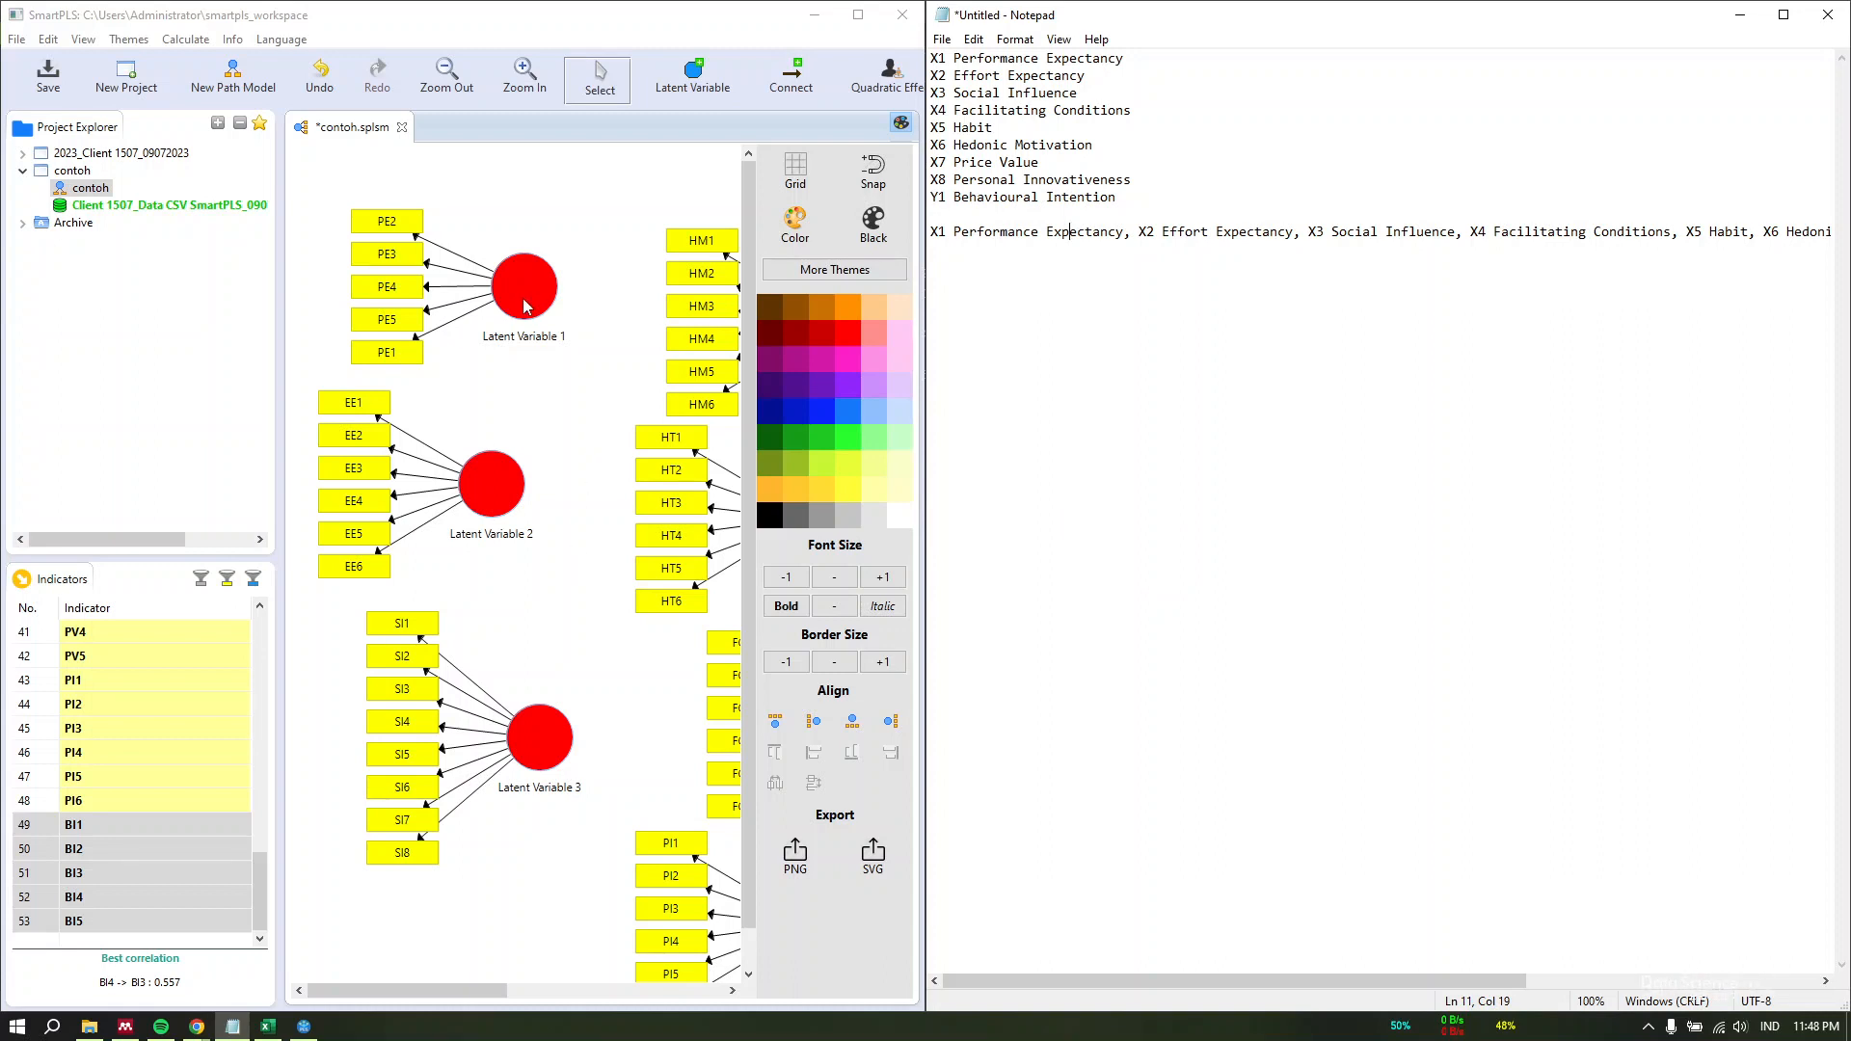
# - Move Latent Variable 1 slightly upward and rename it "X1 Performance Expectancy" by copying the name from the Notepad list
pyautogui.moveTo(525, 306)
pyautogui.moveTo(524, 306); pyautogui.dragTo(518, 272)
pyautogui.rightClick(517, 266)
pyautogui.click(564, 270)
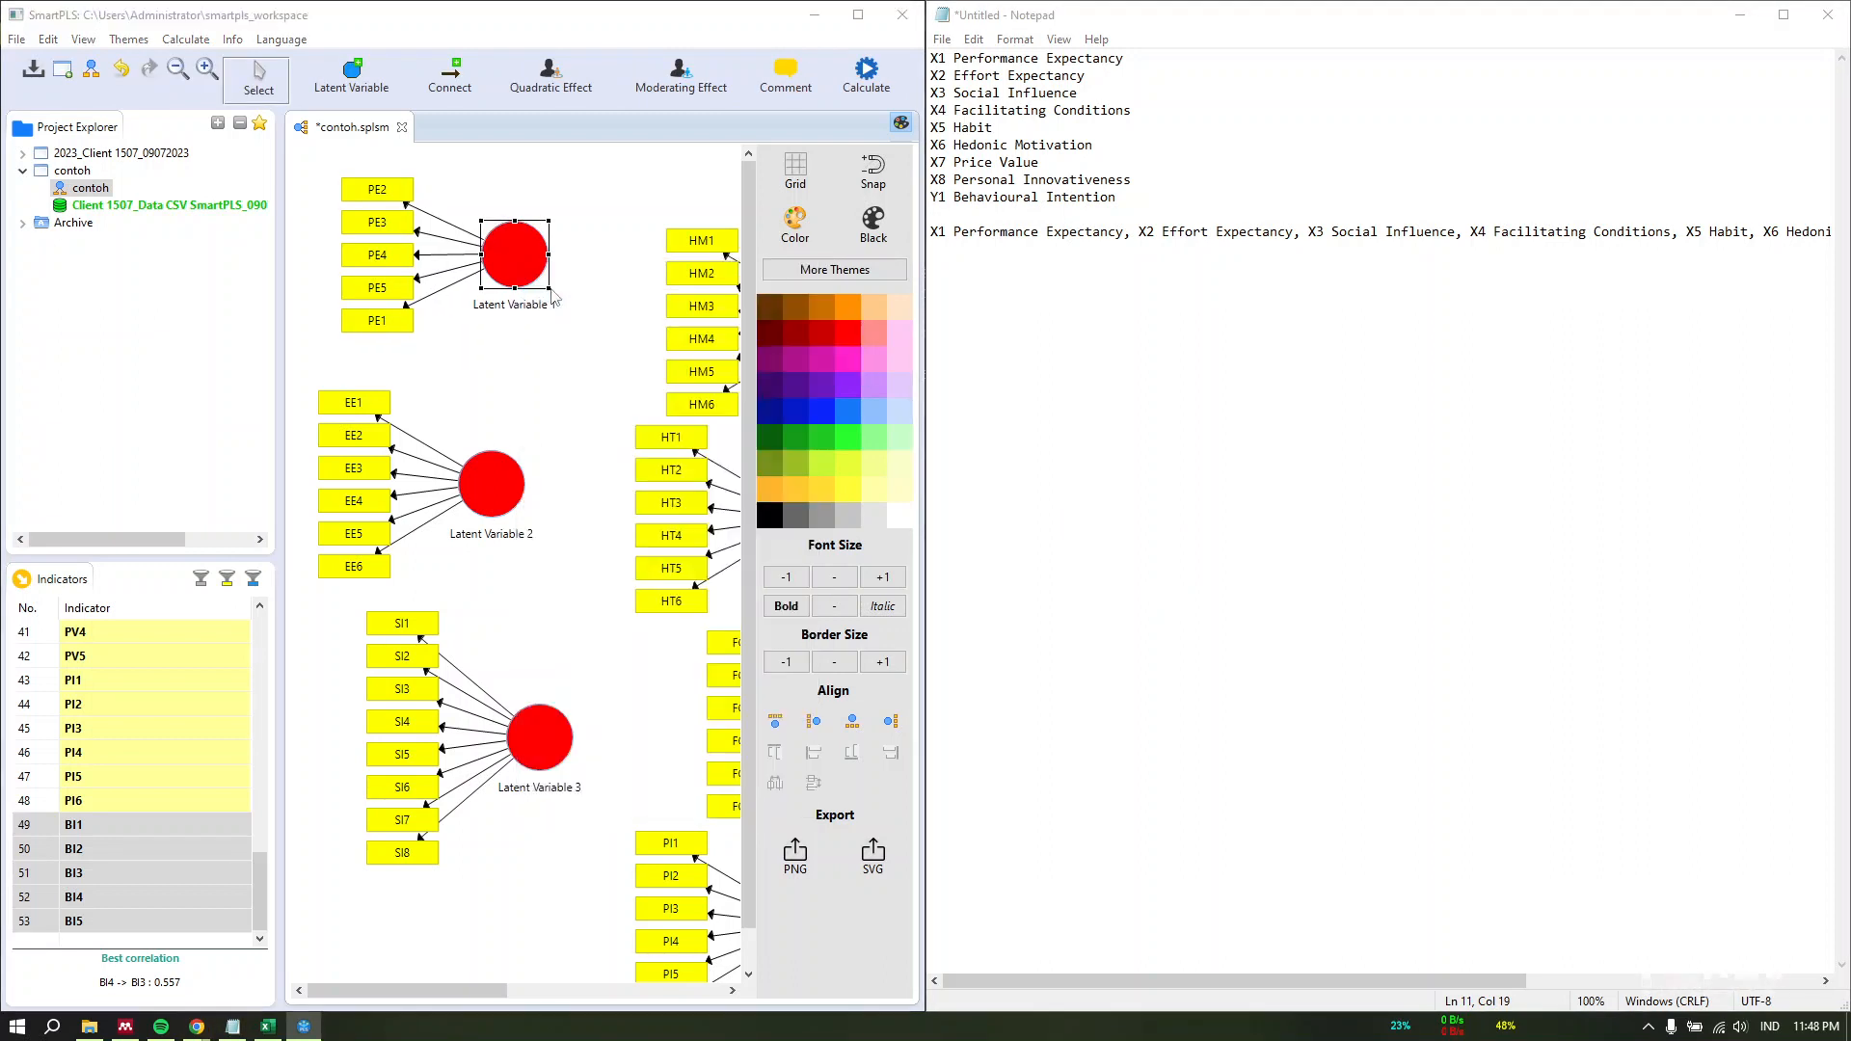
pyautogui.moveTo(1124, 58); pyautogui.dragTo(931, 58)
pyautogui.hotkey('ctrl', 'c')
pyautogui.moveTo(325, 432); pyautogui.dragTo(113, 417)
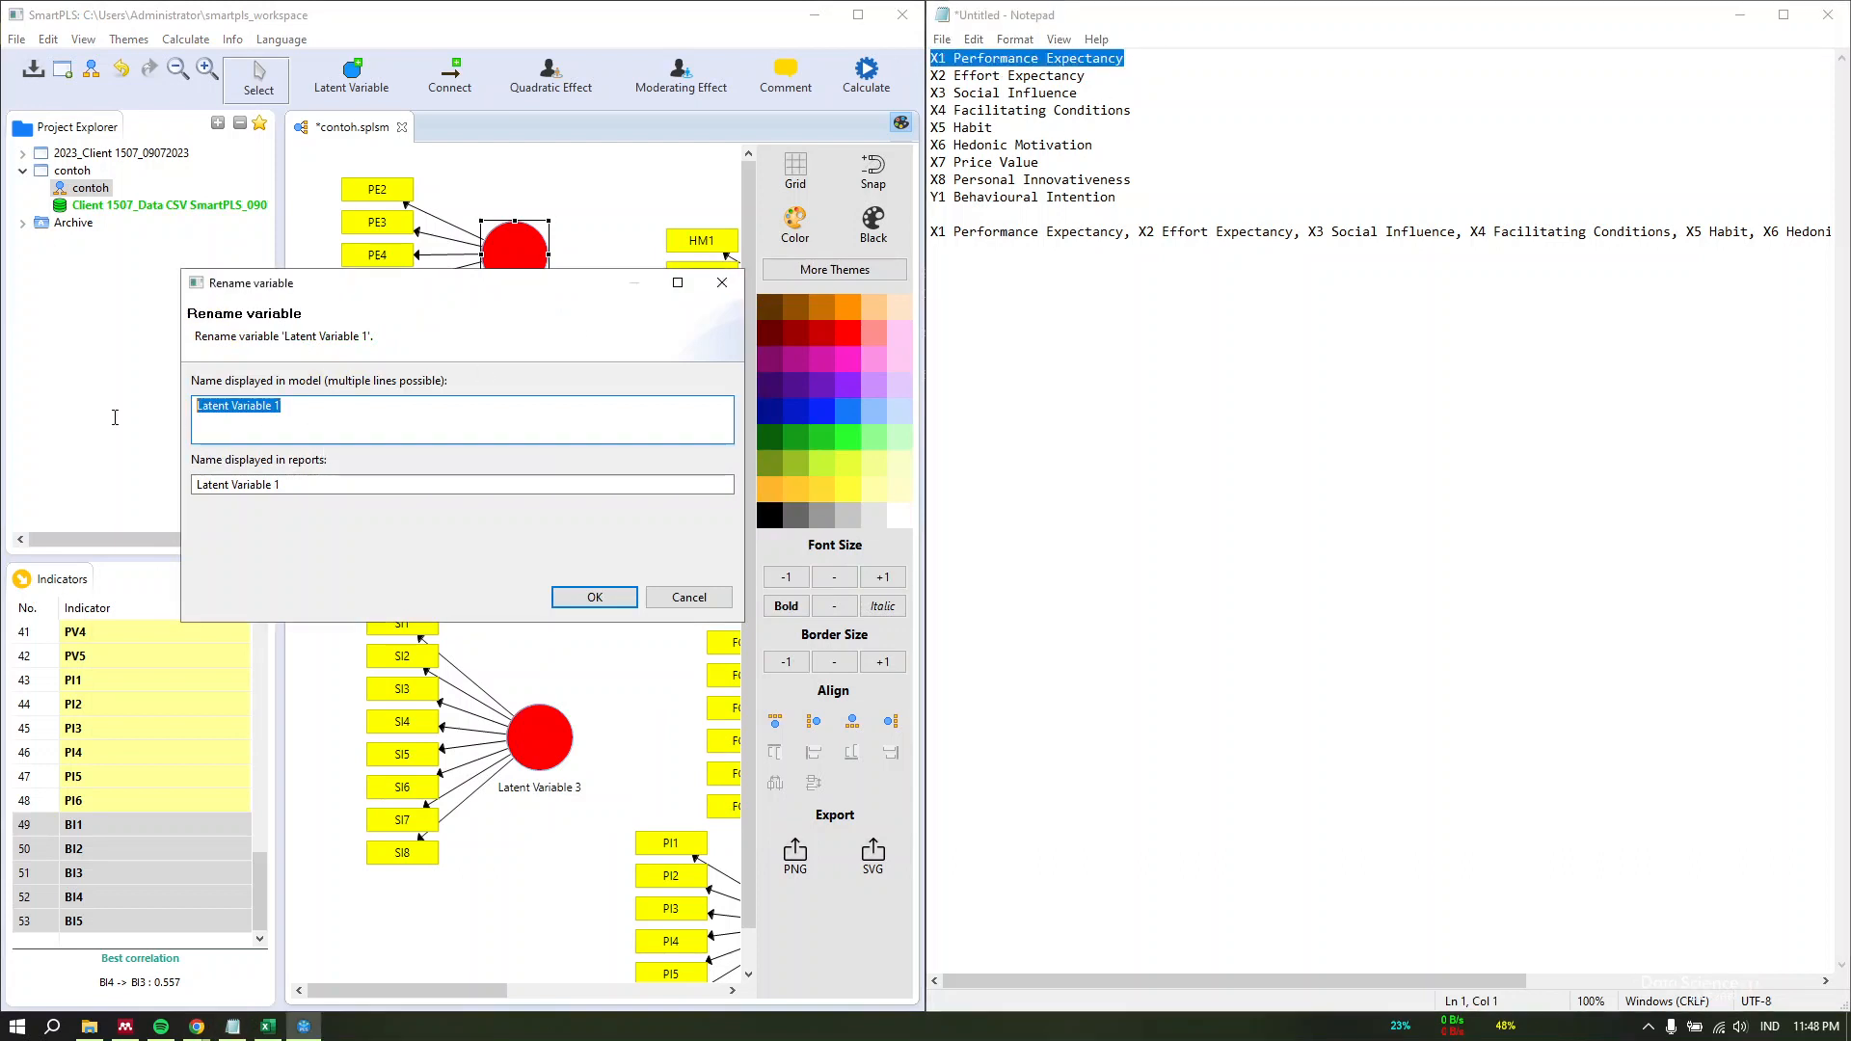
pyautogui.hotkey('ctrl', 'v')
pyautogui.click(575, 591)
# - Rename Latent Variable 2 as "X2 Effort Expectancy" by copying the name from the Notepad list
pyautogui.rightClick(501, 484)
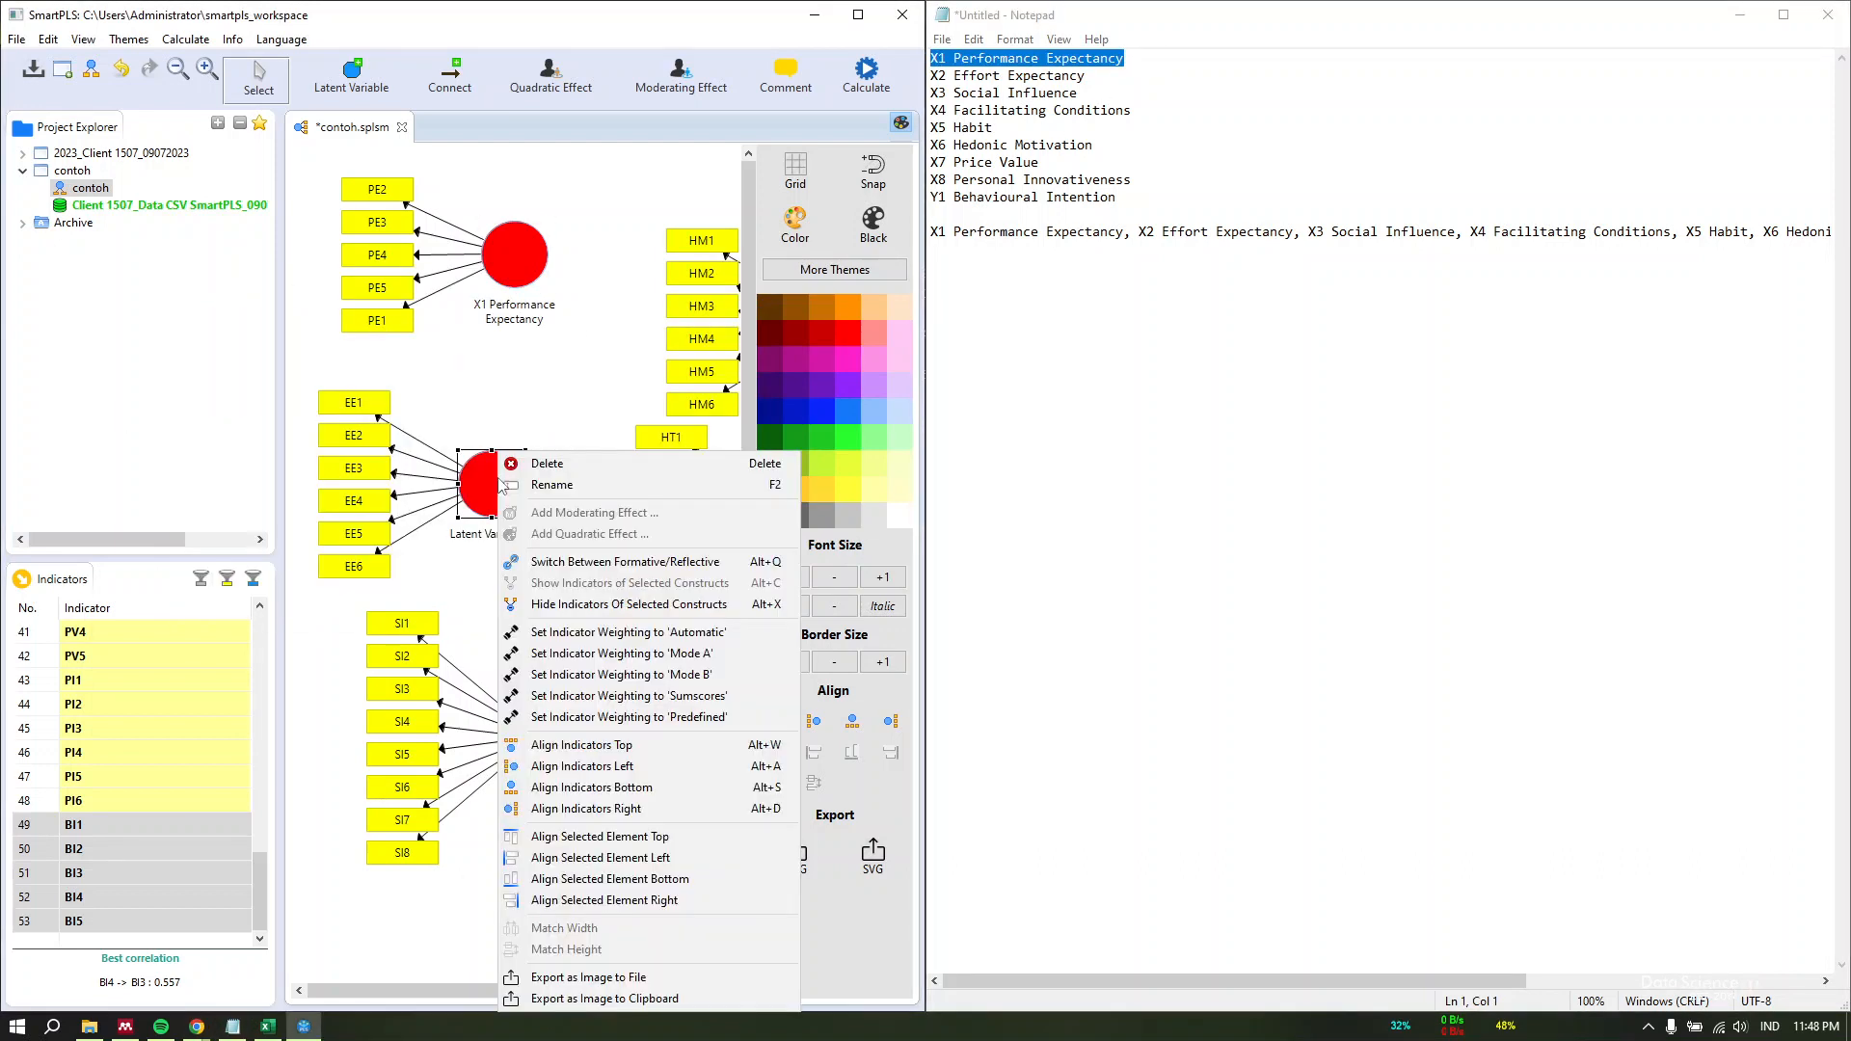
pyautogui.click(540, 490)
pyautogui.moveTo(1087, 75); pyautogui.dragTo(931, 75)
pyautogui.hotkey('ctrl', 'c')
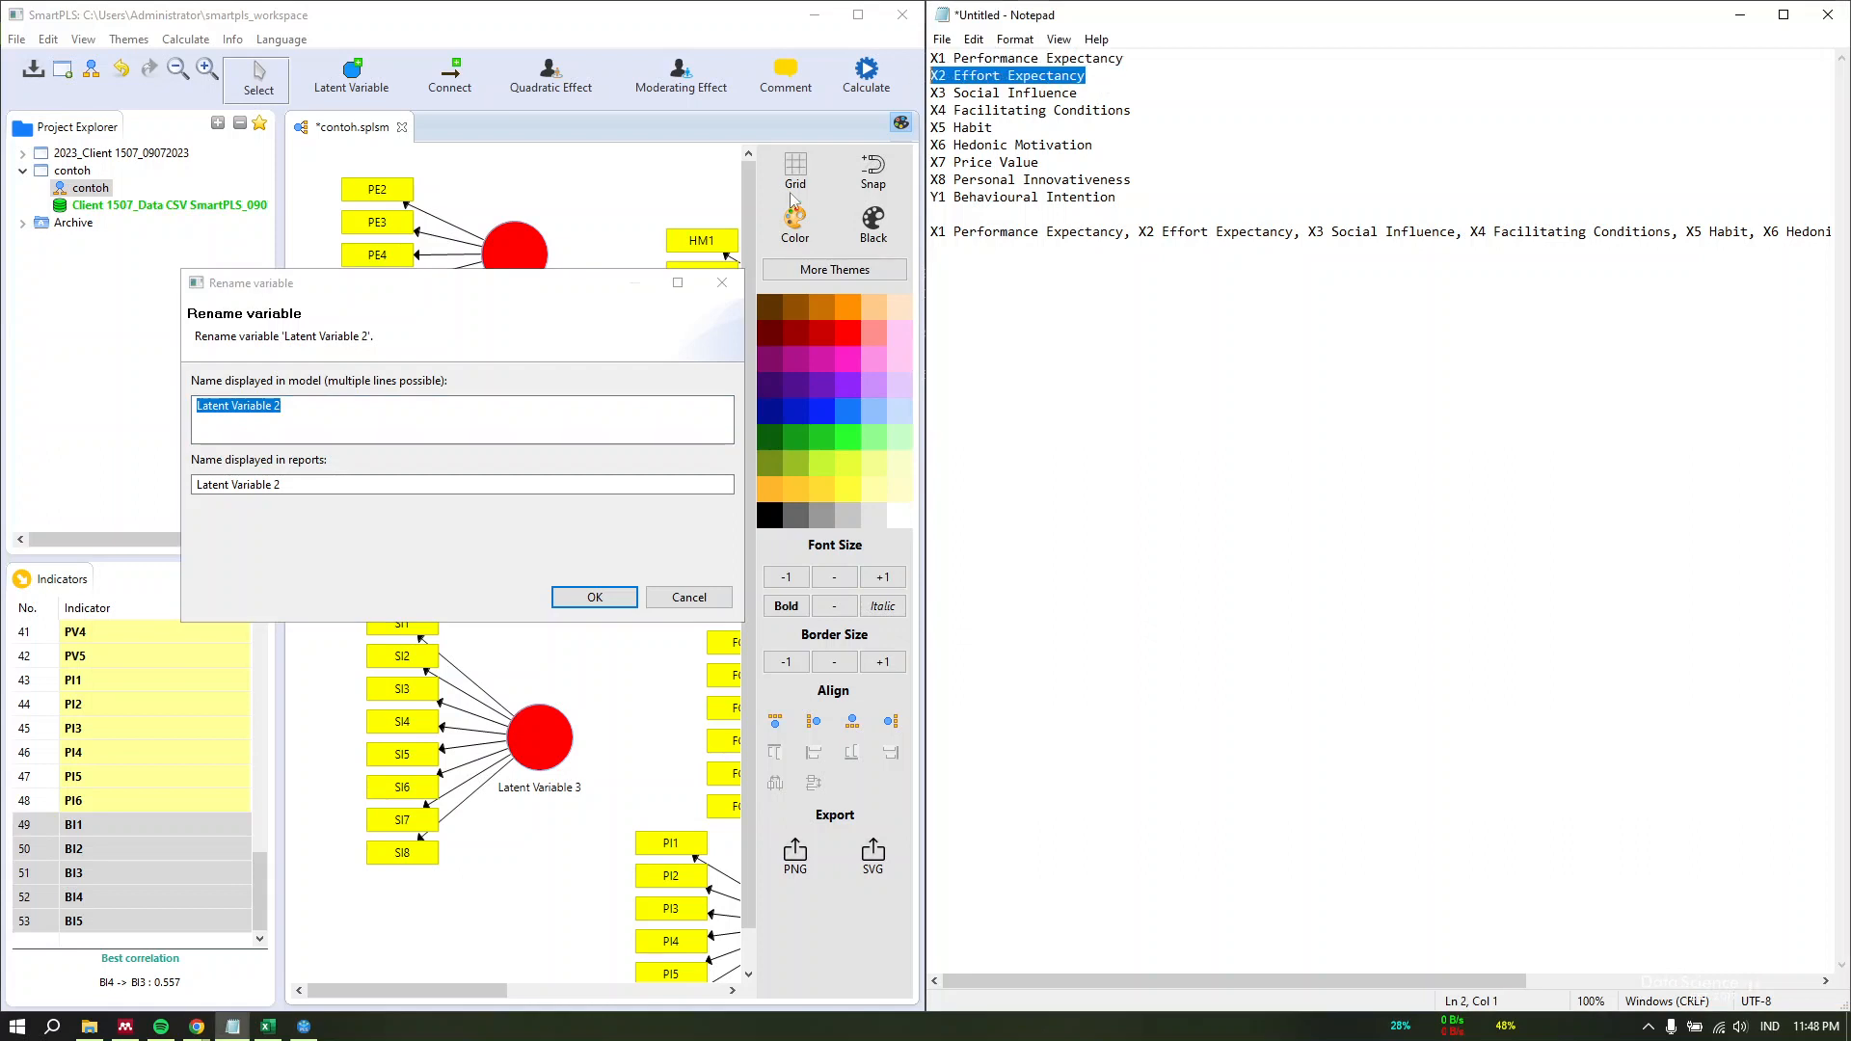
pyautogui.moveTo(318, 407); pyautogui.dragTo(193, 406)
pyautogui.hotkey('ctrl', 'v')
pyautogui.click(598, 596)
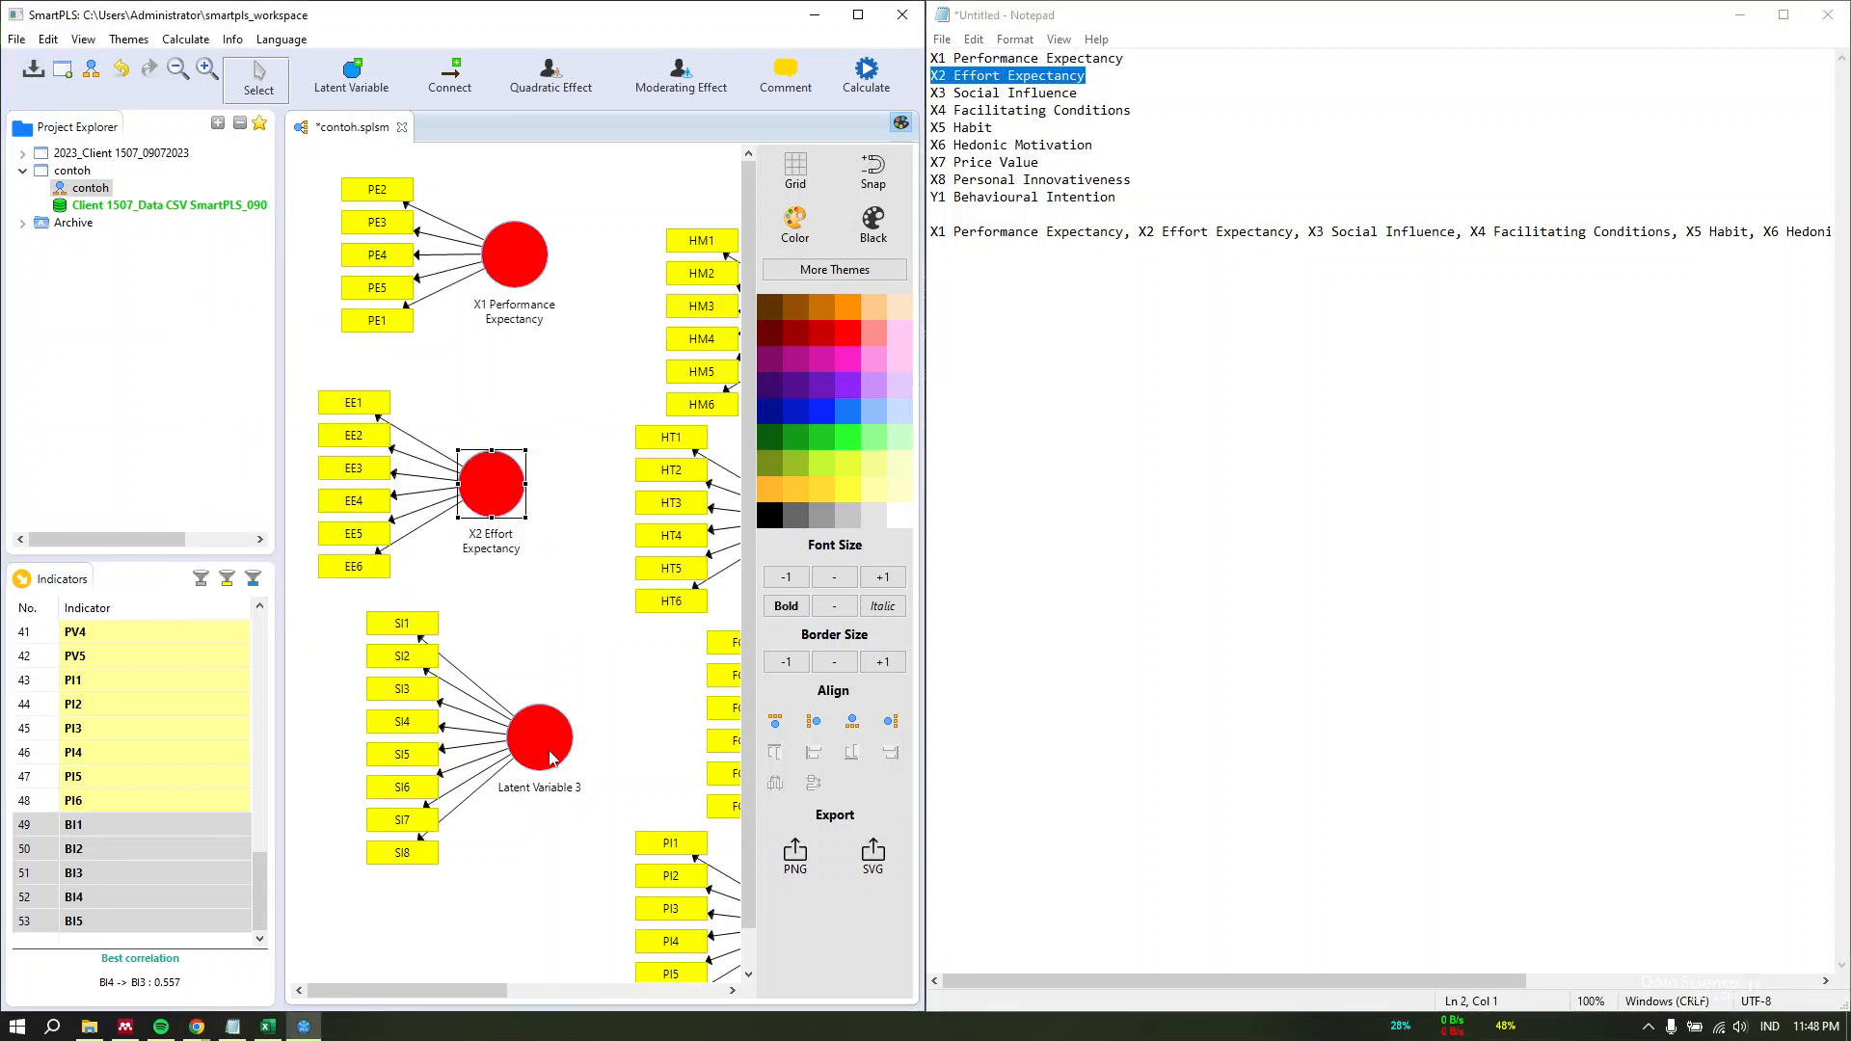
# - Rename Latent Variable 3 as "X3 Social Influence" using the name copied from the Notepad list
pyautogui.rightClick(546, 741)
pyautogui.click(687, 226)
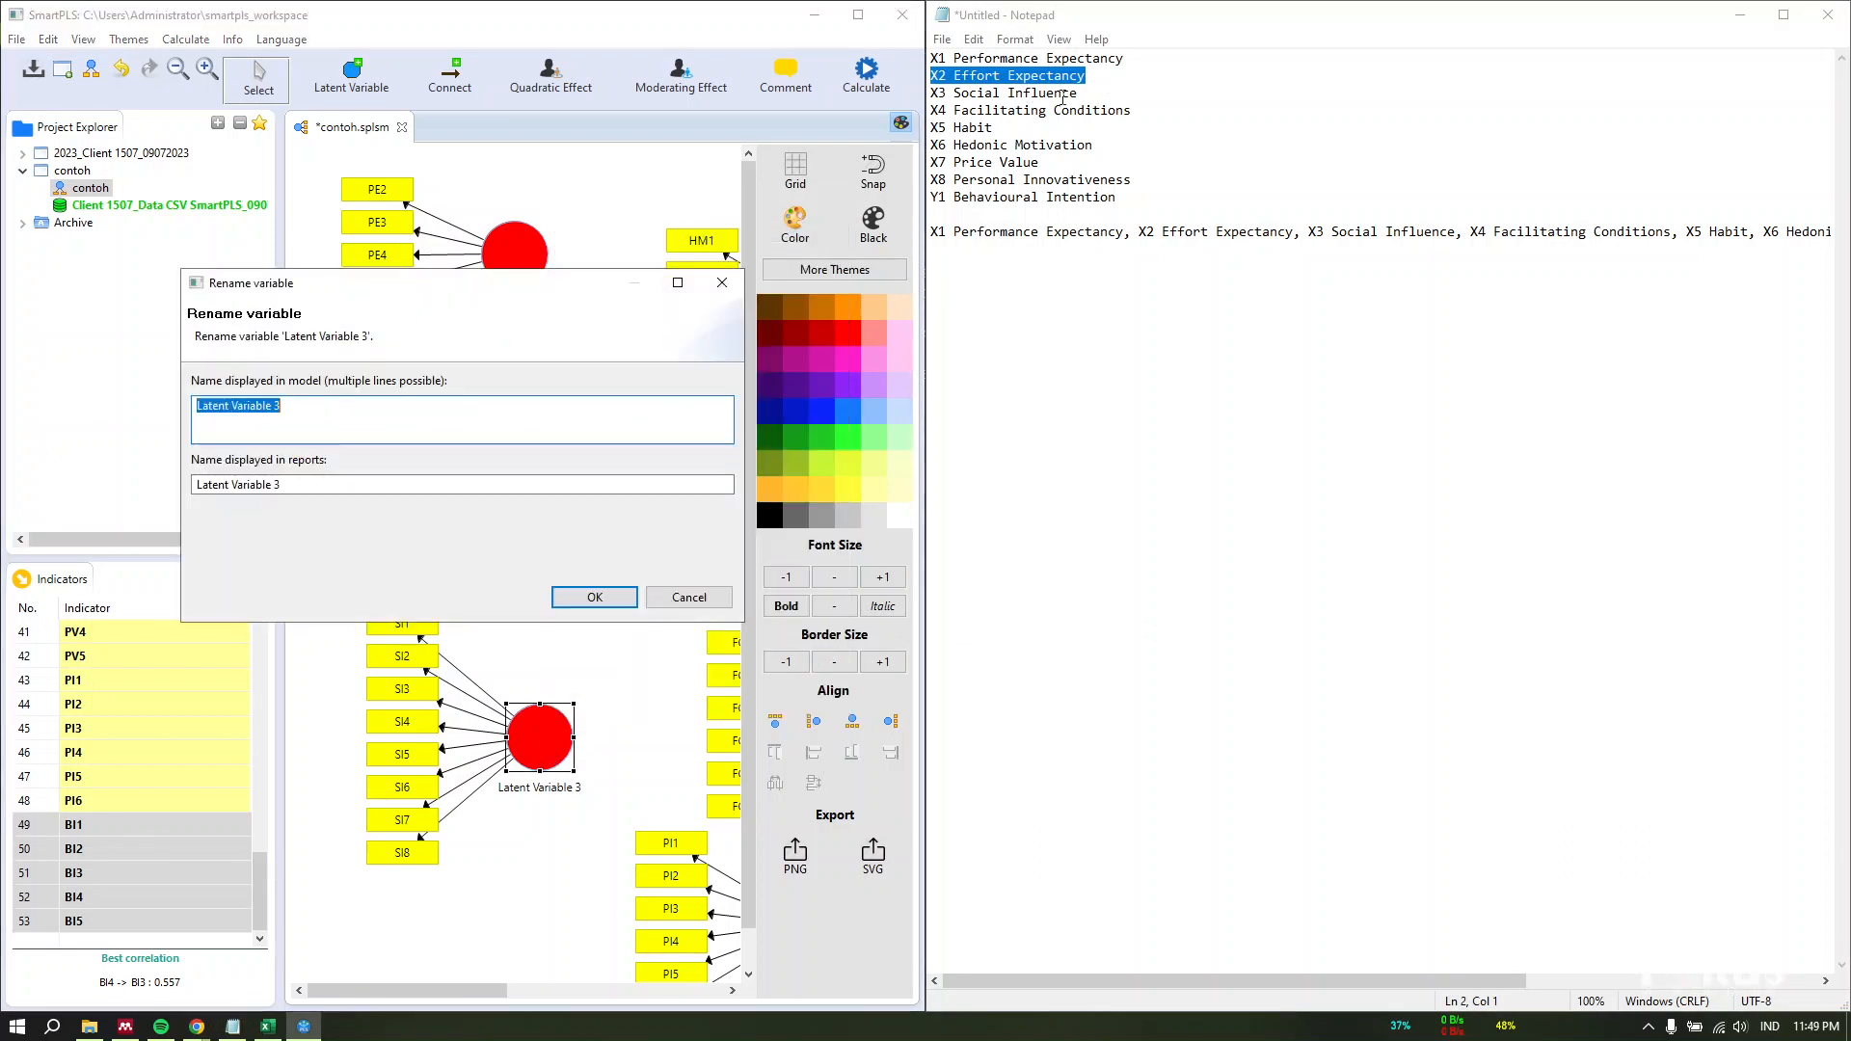
pyautogui.moveTo(1078, 92); pyautogui.dragTo(931, 92)
pyautogui.click(279, 412)
pyautogui.moveTo(280, 407); pyautogui.dragTo(193, 405)
pyautogui.hotkey('ctrl', 'v')
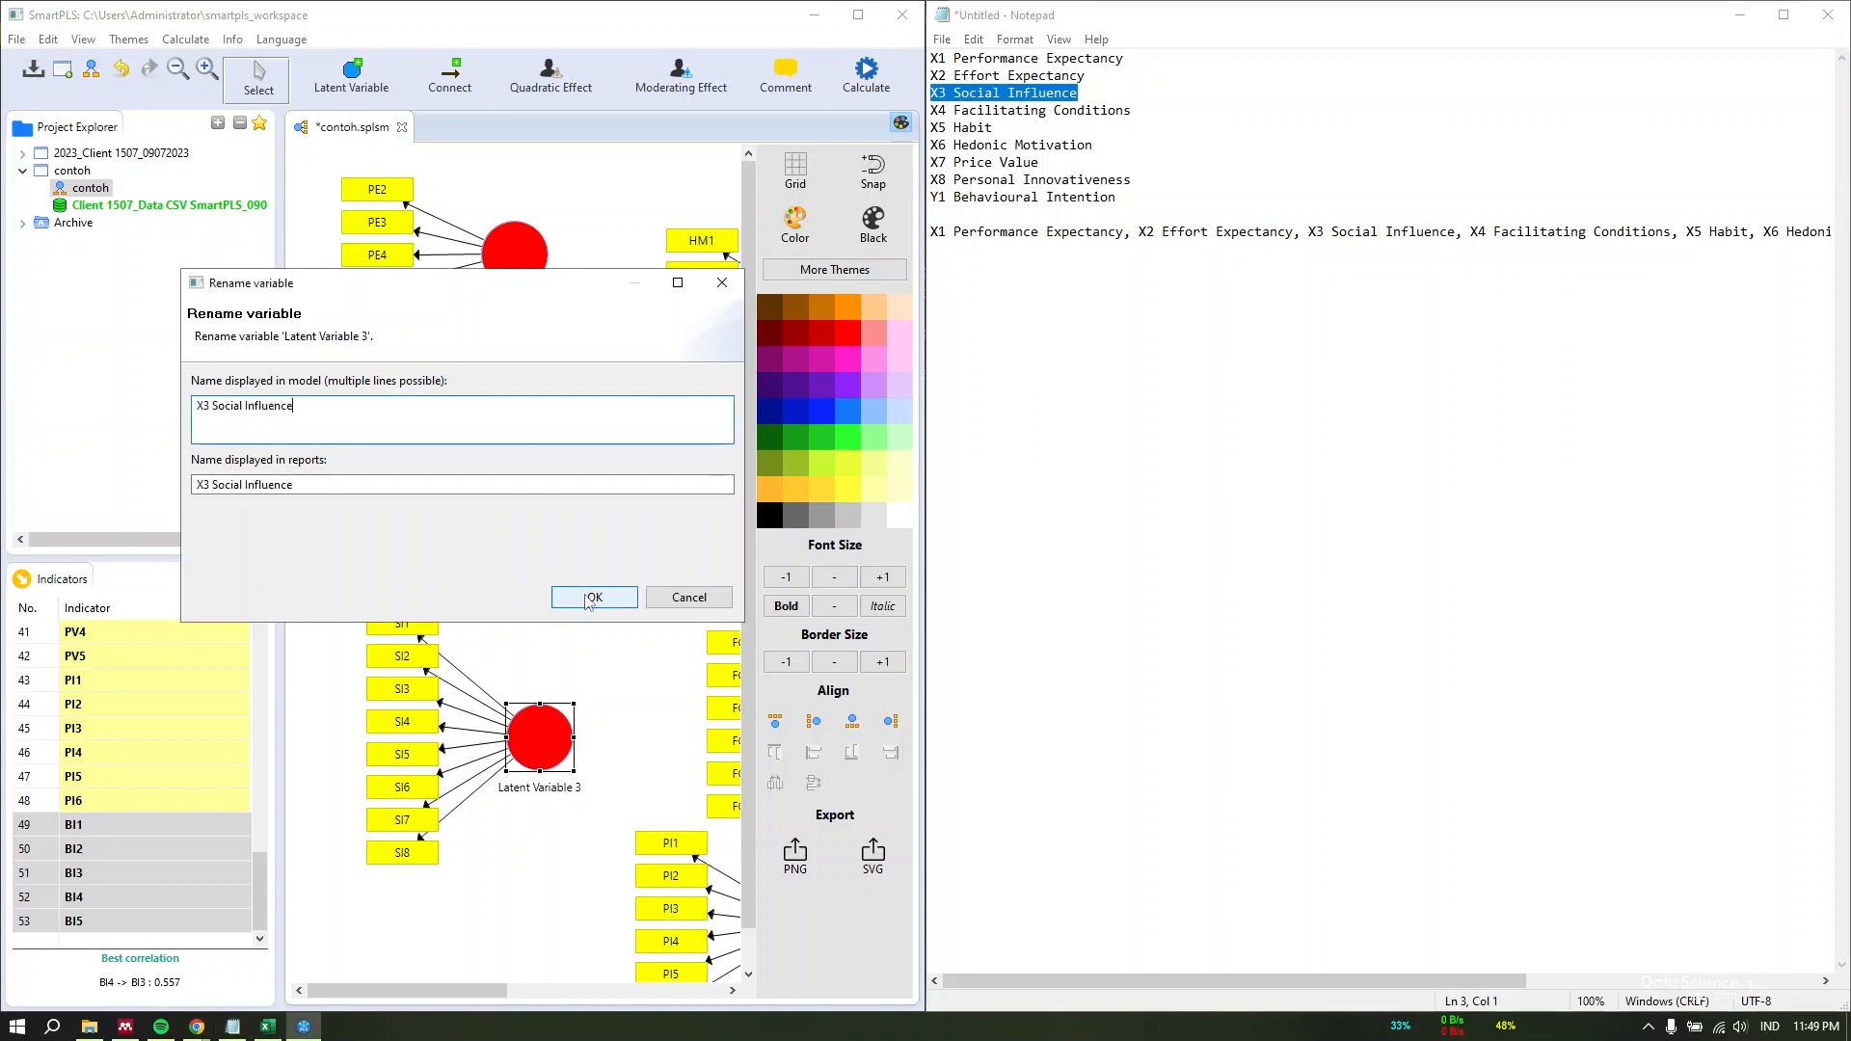
pyautogui.click(595, 597)
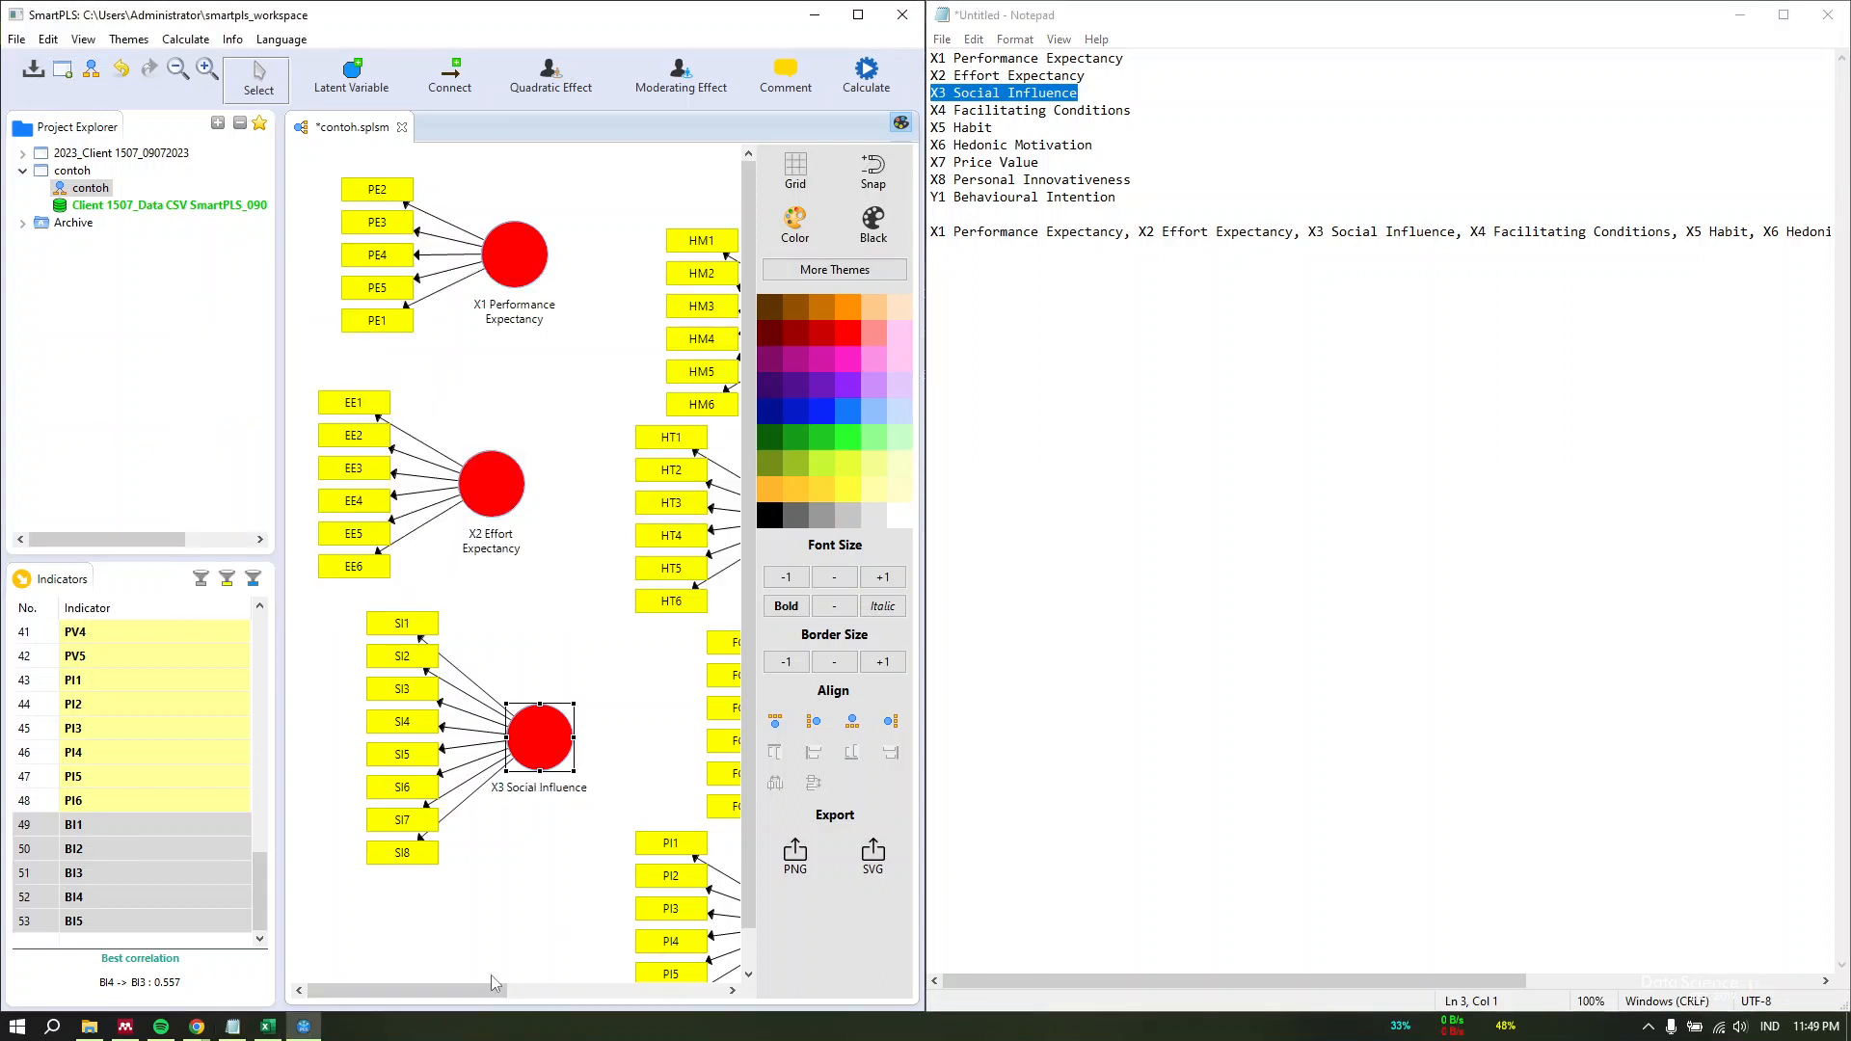
# - Rename Latent Variable 4, the construct with the FC indicators, as "X4 Facilitating Conditions" from the Notepad list
pyautogui.moveTo(492, 993); pyautogui.dragTo(588, 993)
pyautogui.scroll(-1, 675, 916)
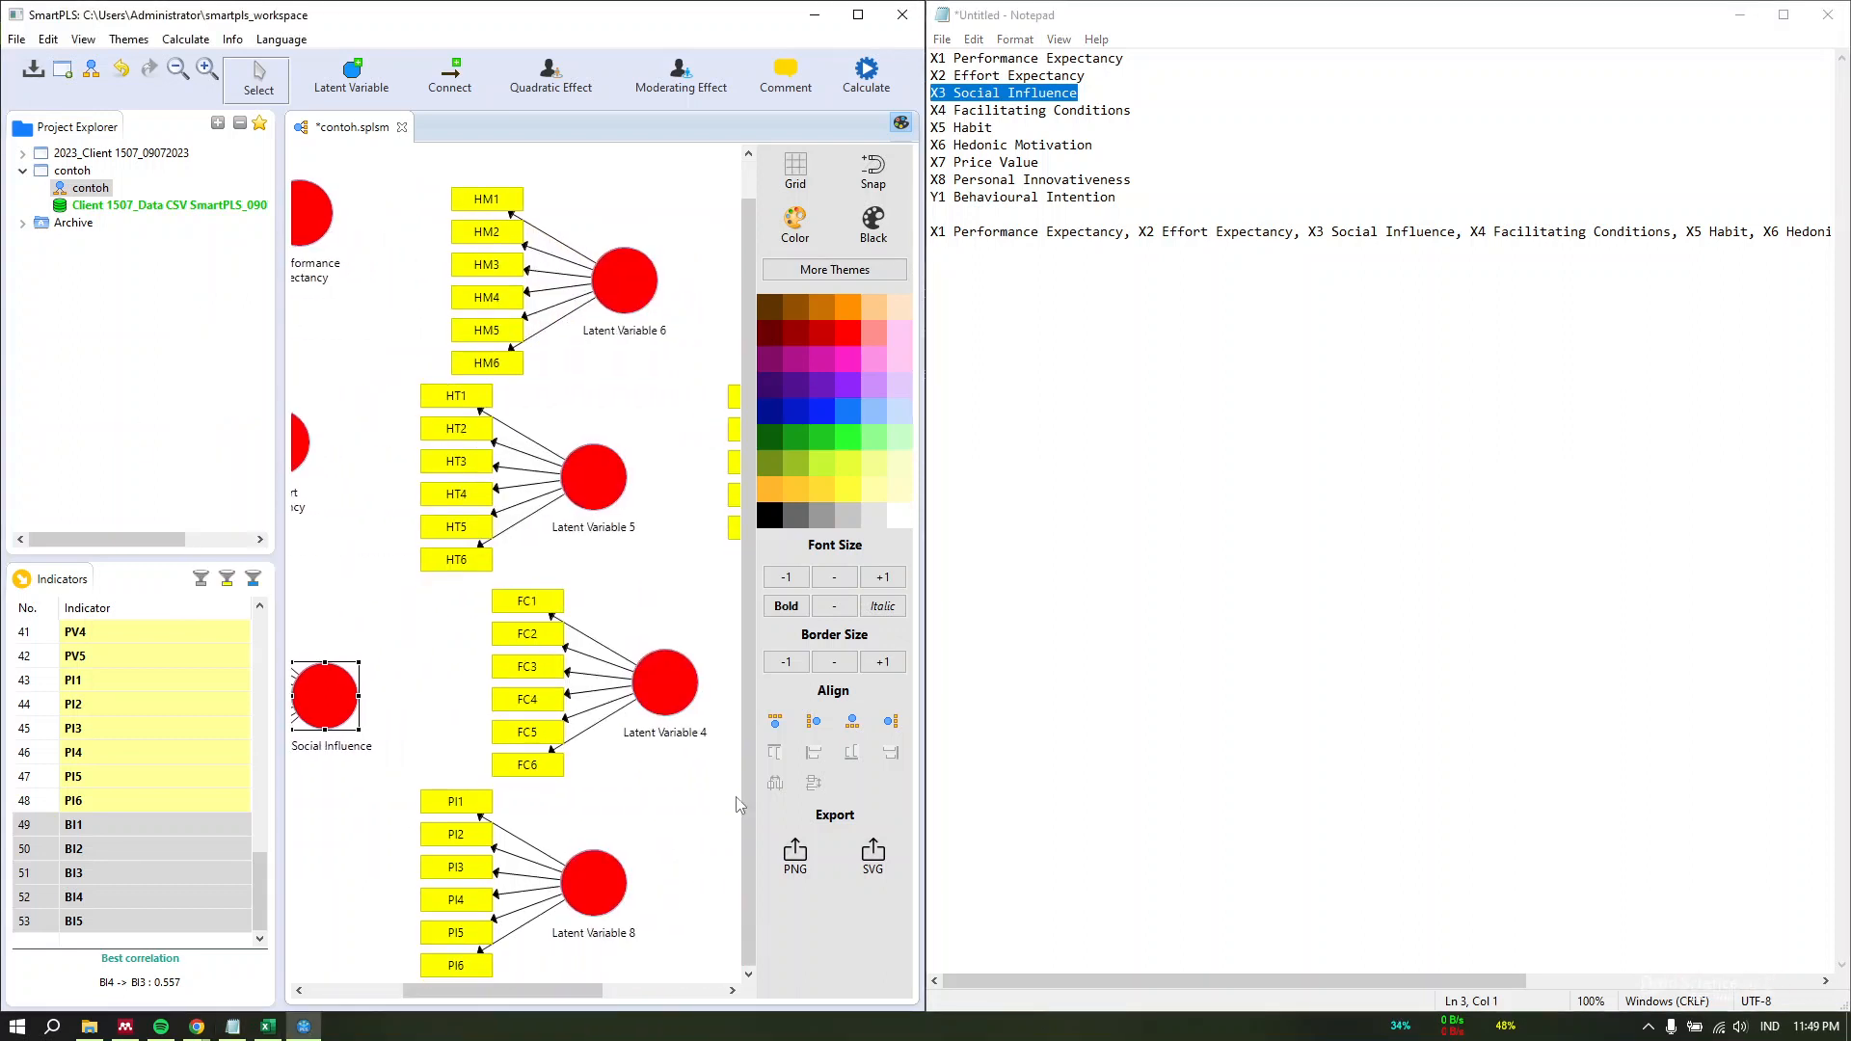
pyautogui.moveTo(1132, 110); pyautogui.dragTo(907, 106)
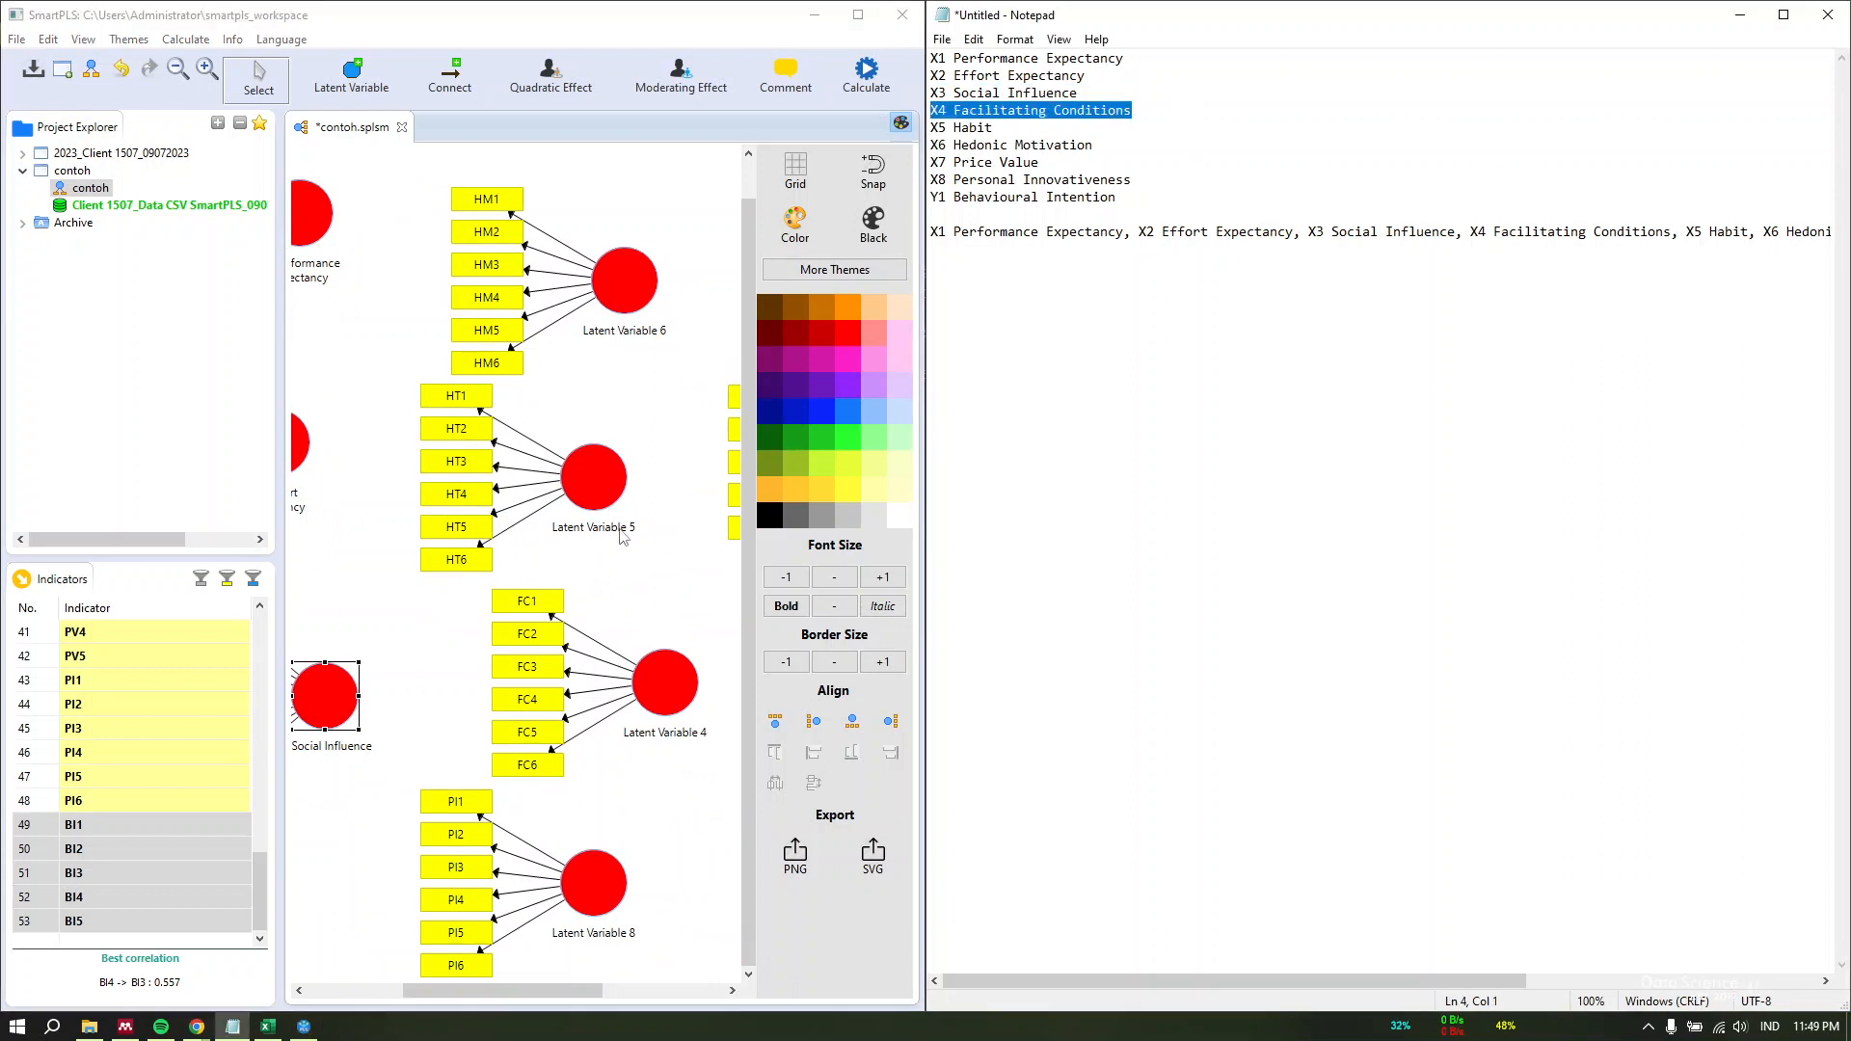
pyautogui.click(682, 692)
pyautogui.rightClick(680, 692)
pyautogui.click(802, 156)
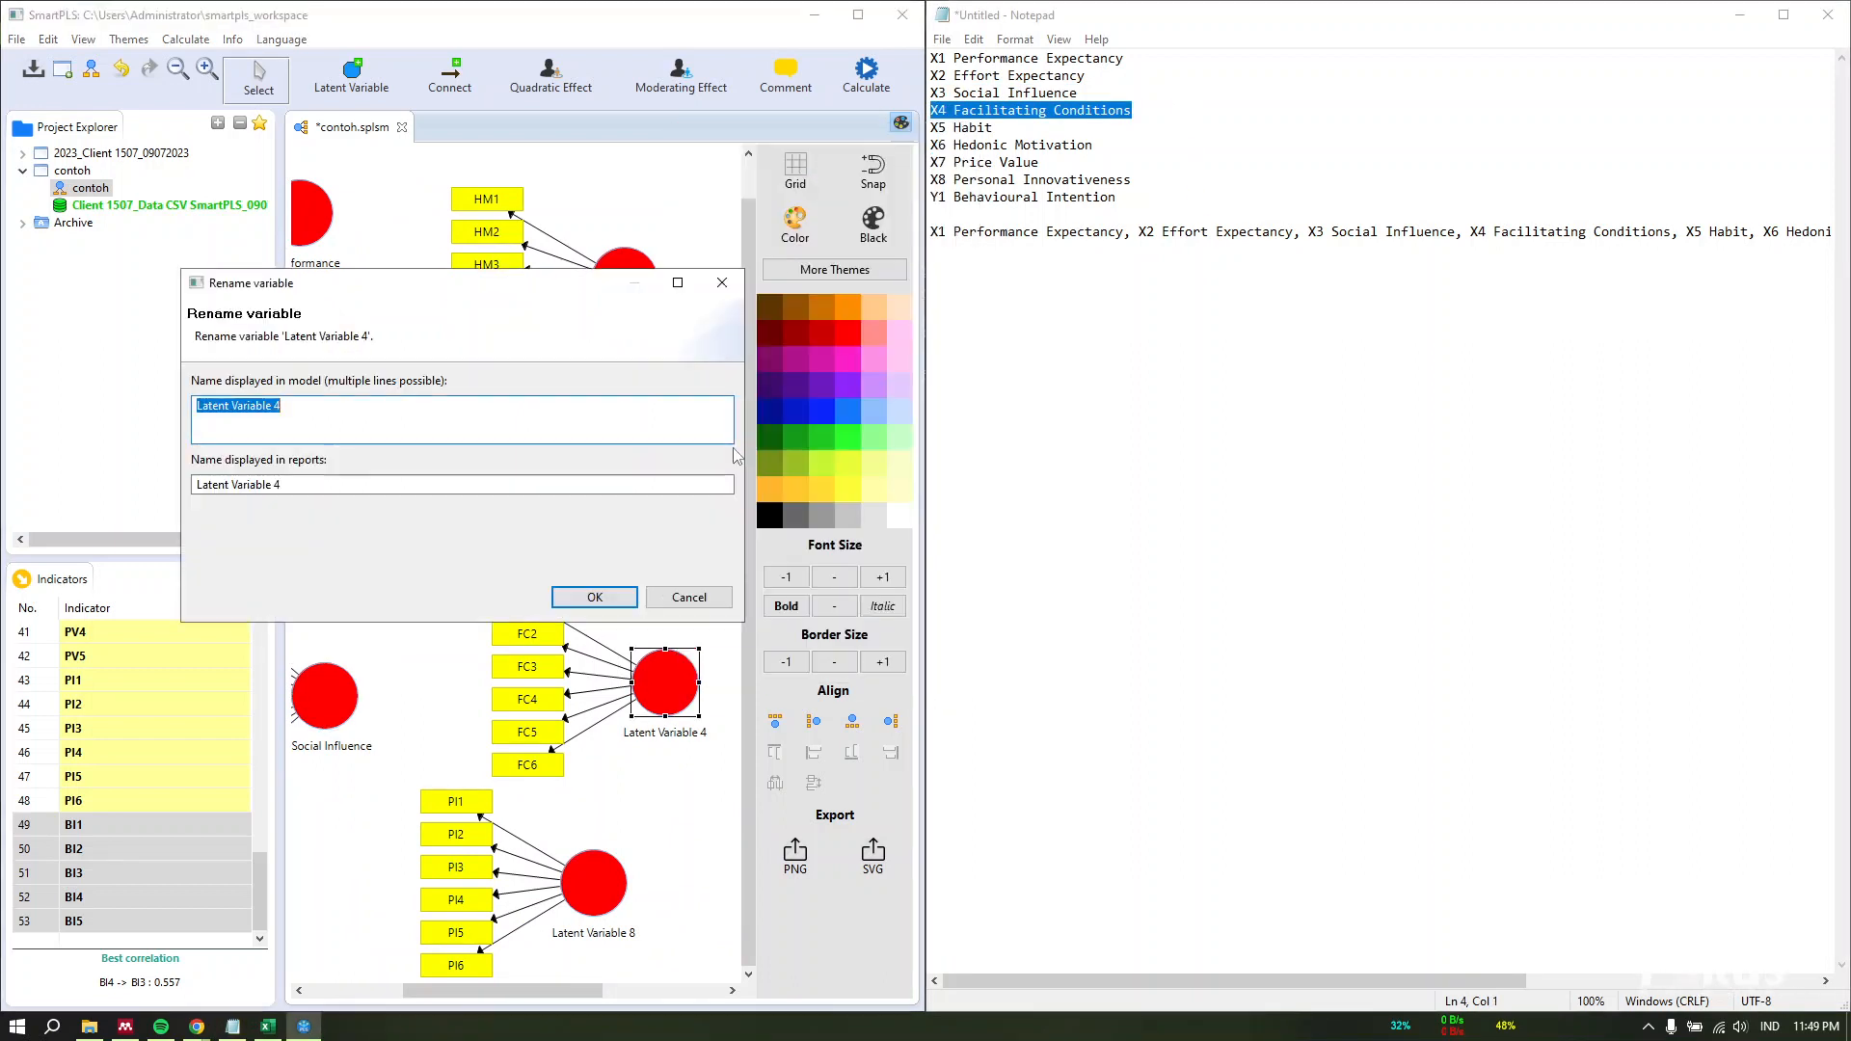
pyautogui.hotkey('ctrl', 'v')
pyautogui.click(595, 596)
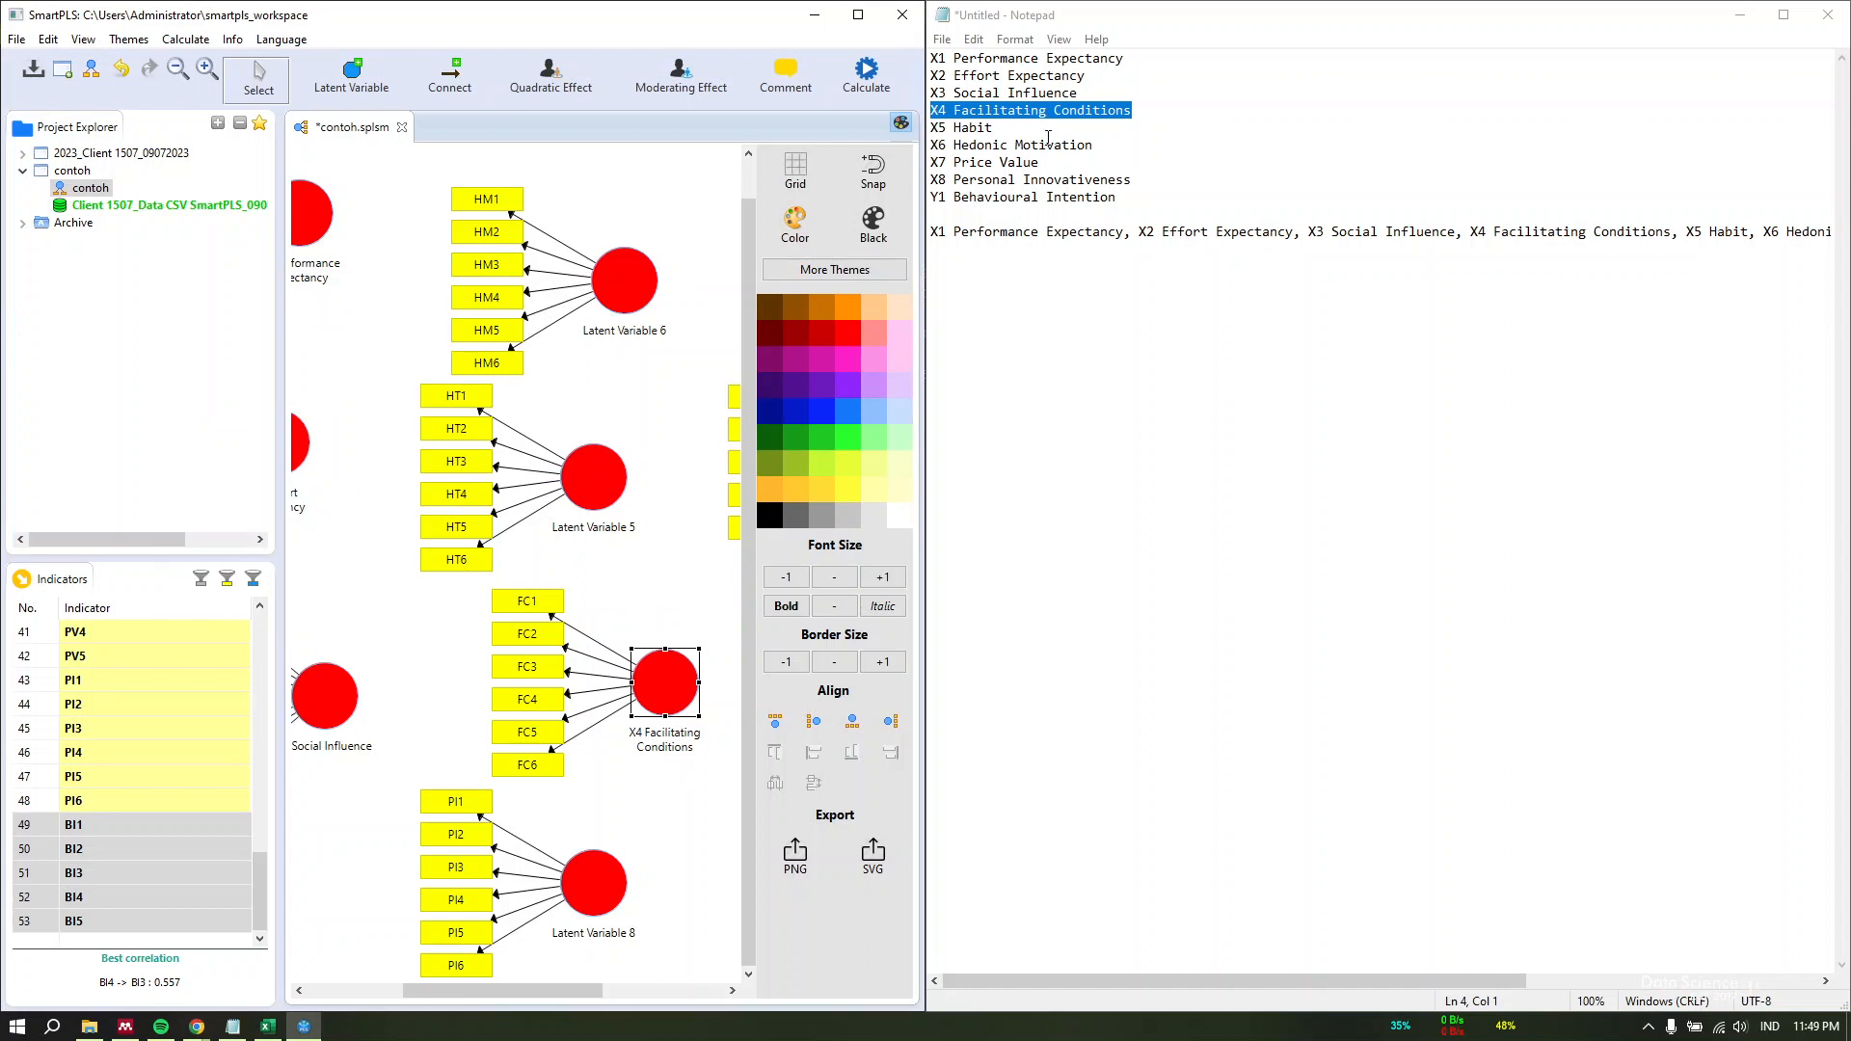
# - Rename Latent Variable 5, the construct with the HT indicators, as "X5 Habit" from the Notepad list
pyautogui.moveTo(1043, 128); pyautogui.dragTo(921, 130)
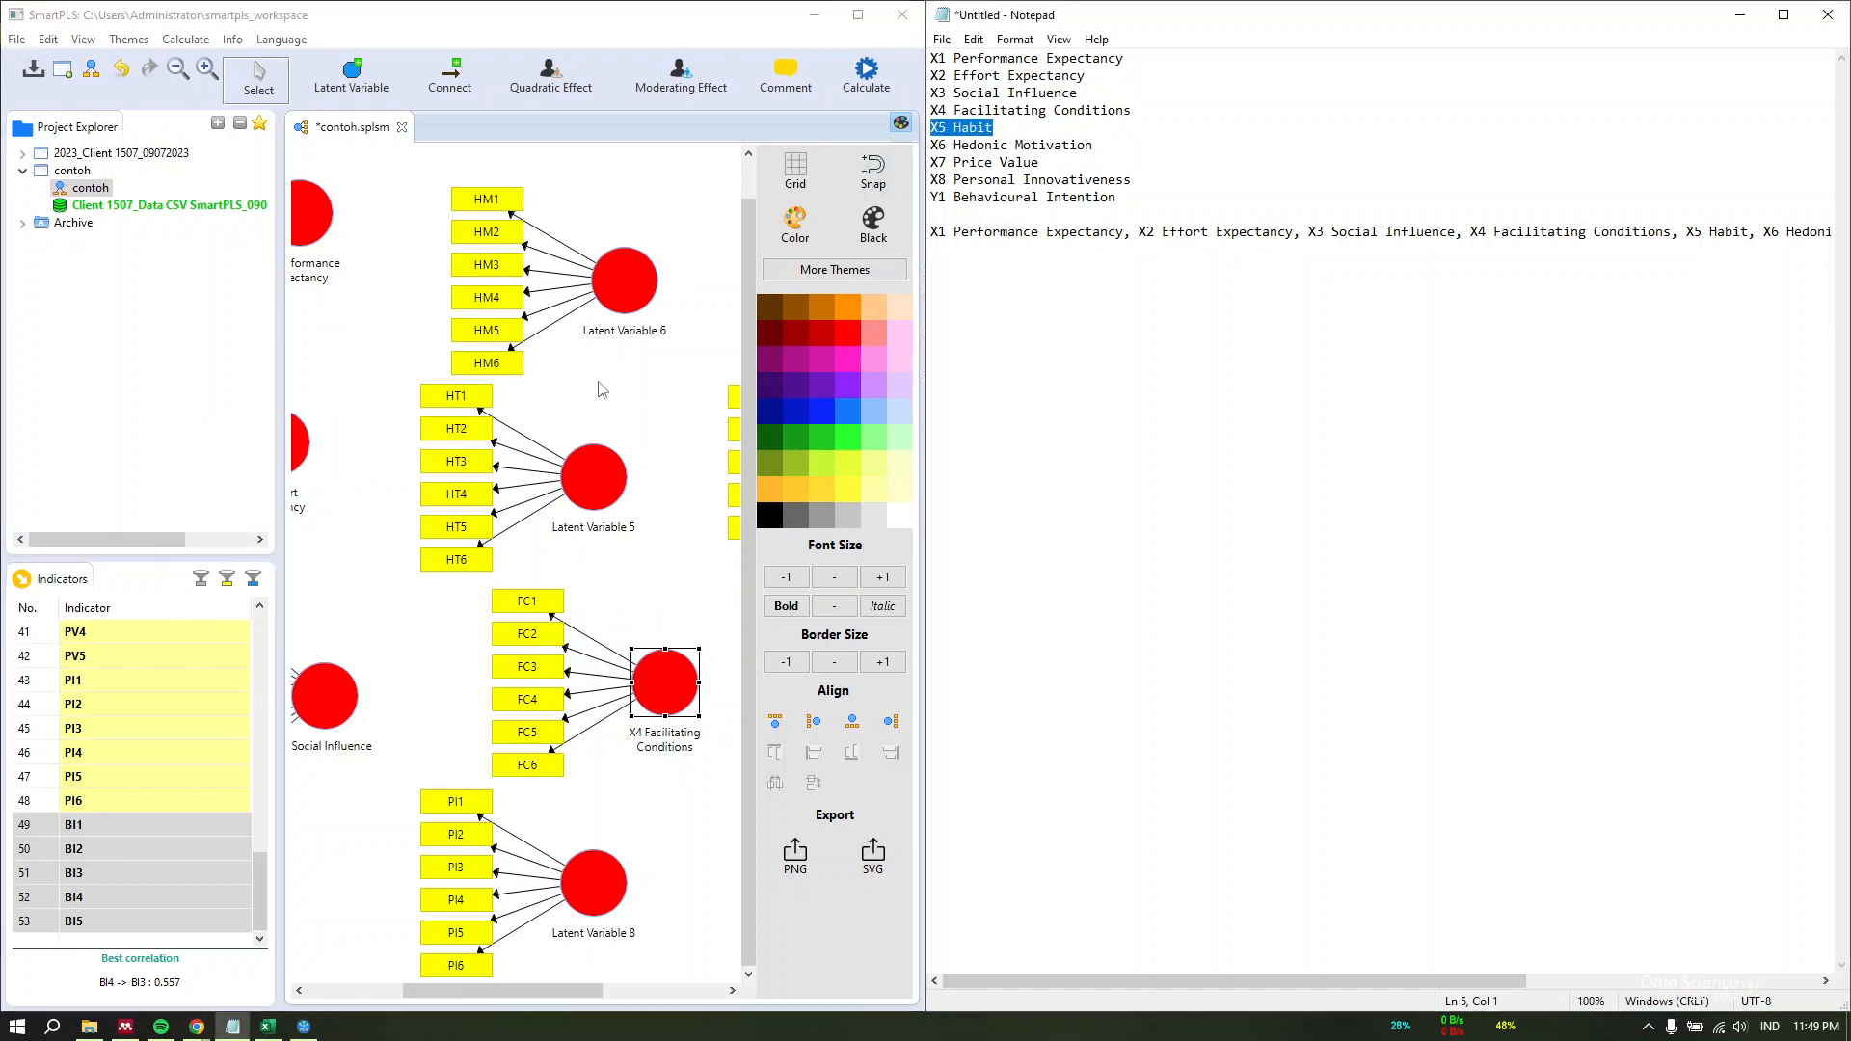
pyautogui.rightClick(598, 492)
pyautogui.click(661, 487)
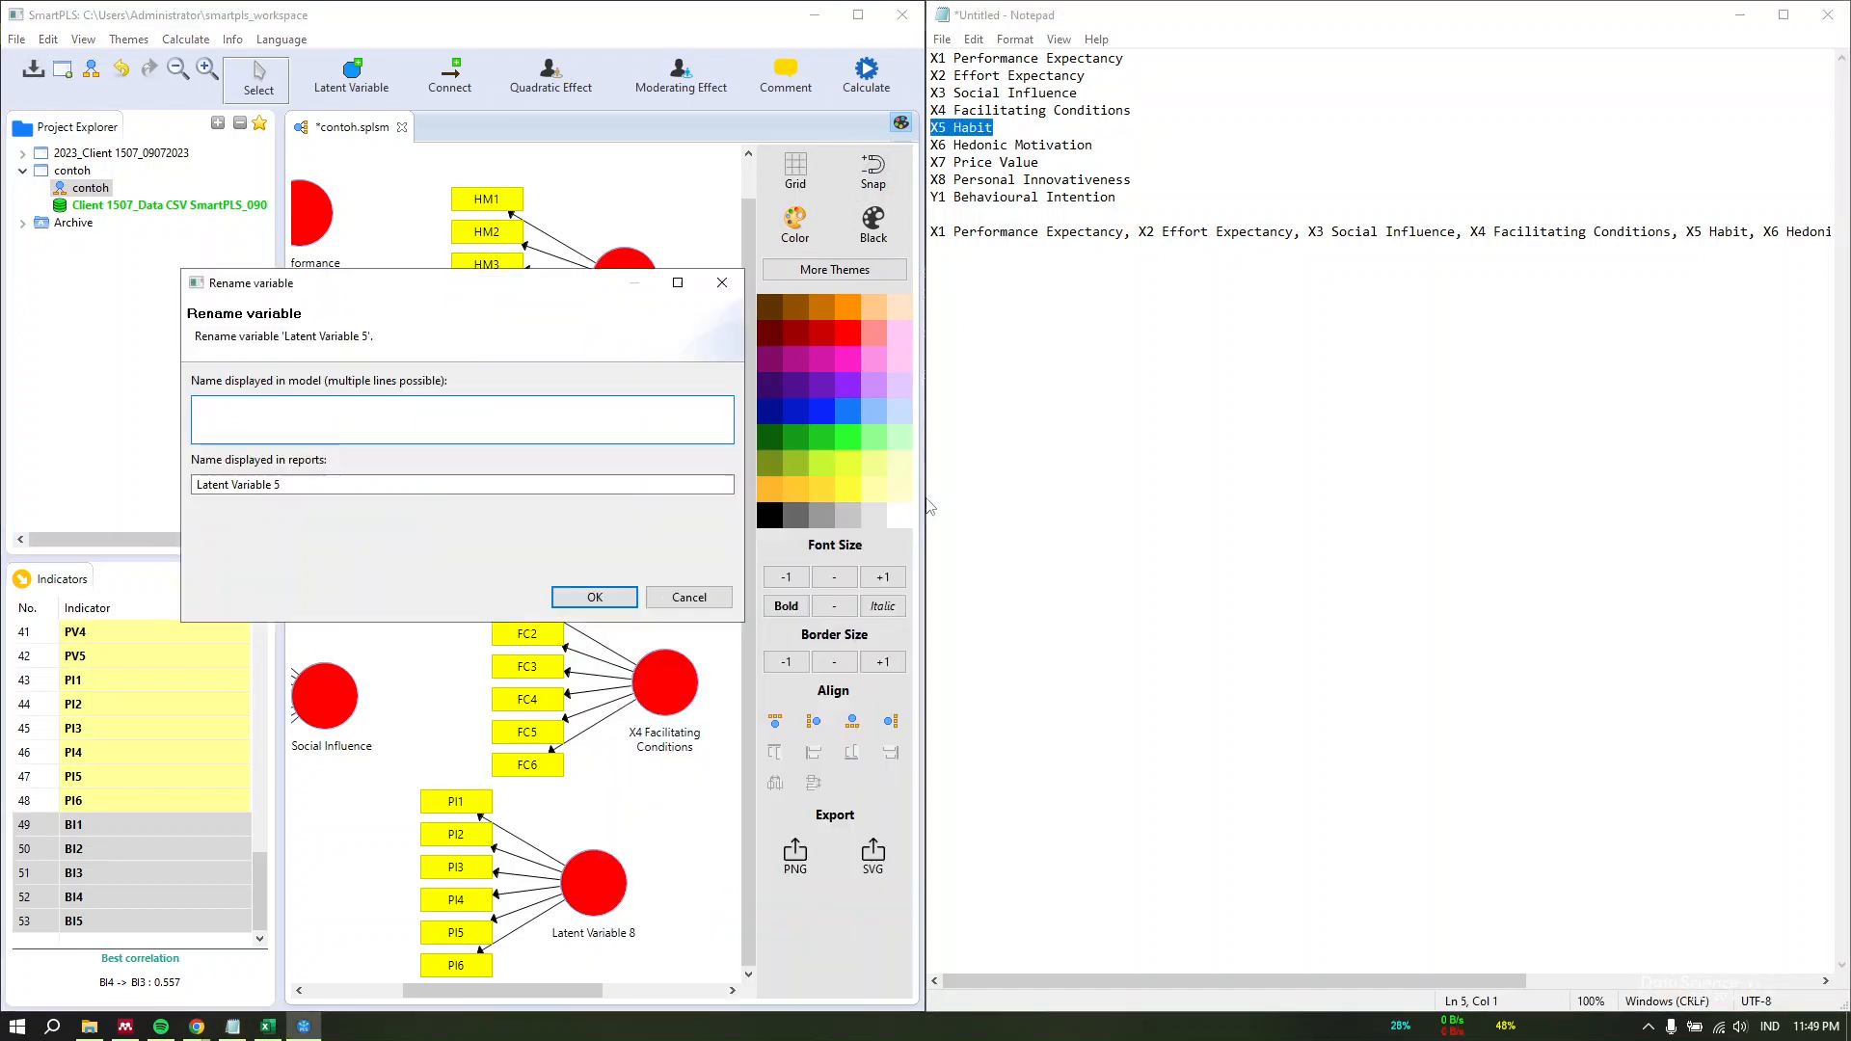
pyautogui.hotkey('ctrl', 'v')
pyautogui.click(632, 598)
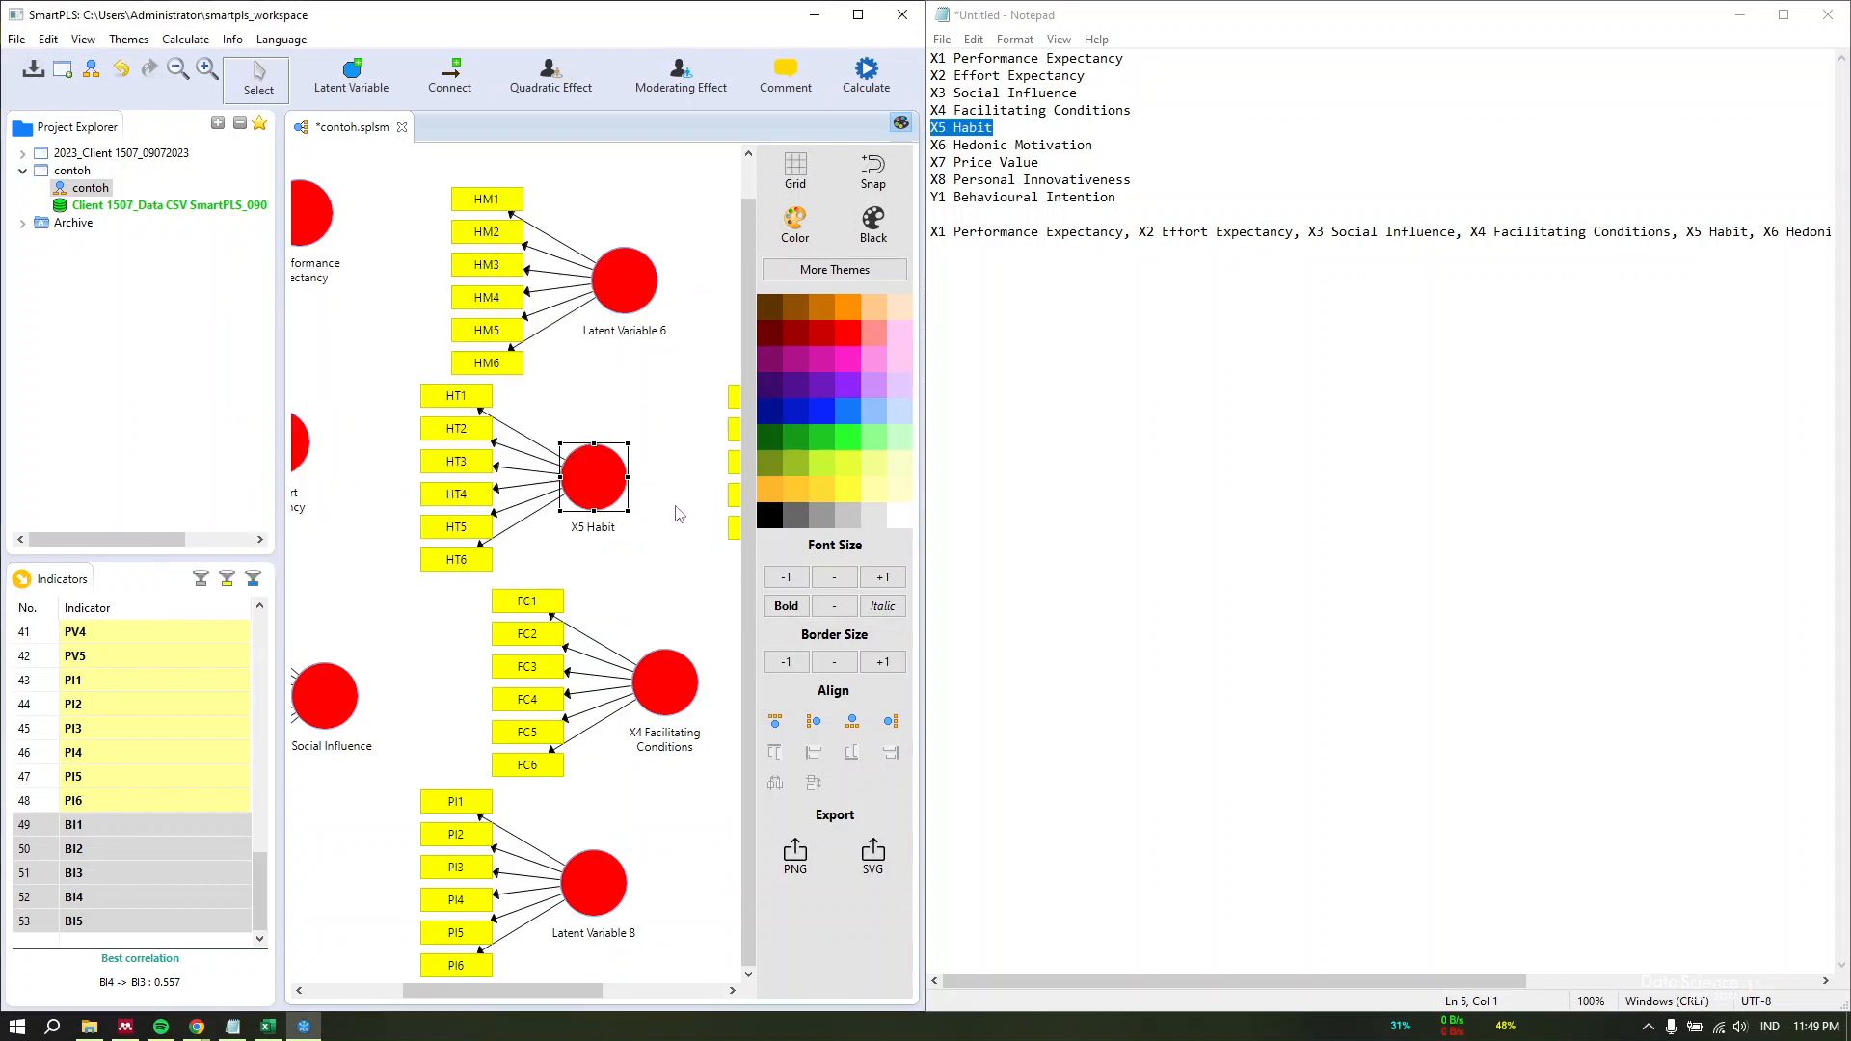
# - Rename Latent Variable 6, the construct with the HM indicators, as "X6 Hedonic Motivation" from the Notepad list
pyautogui.moveTo(1097, 147); pyautogui.dragTo(928, 145)
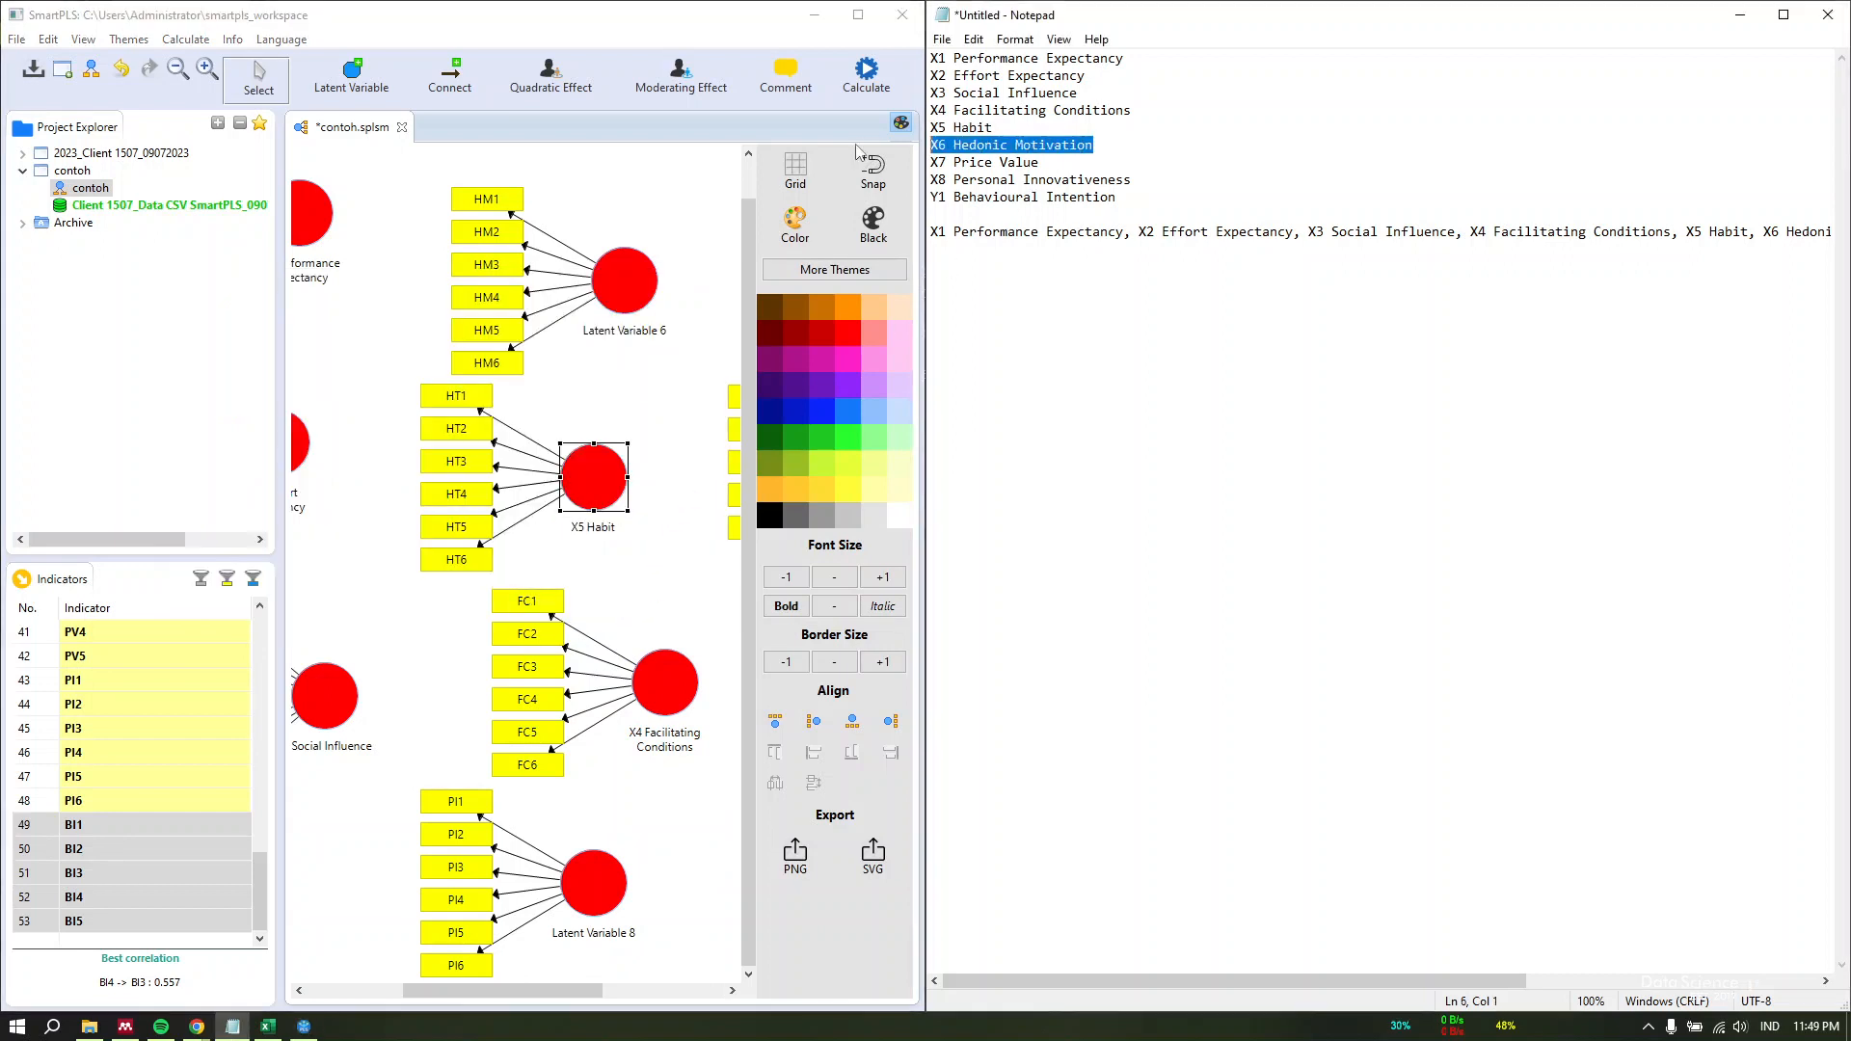
pyautogui.rightClick(643, 286)
pyautogui.click(672, 319)
pyautogui.hotkey('ctrl', 'v')
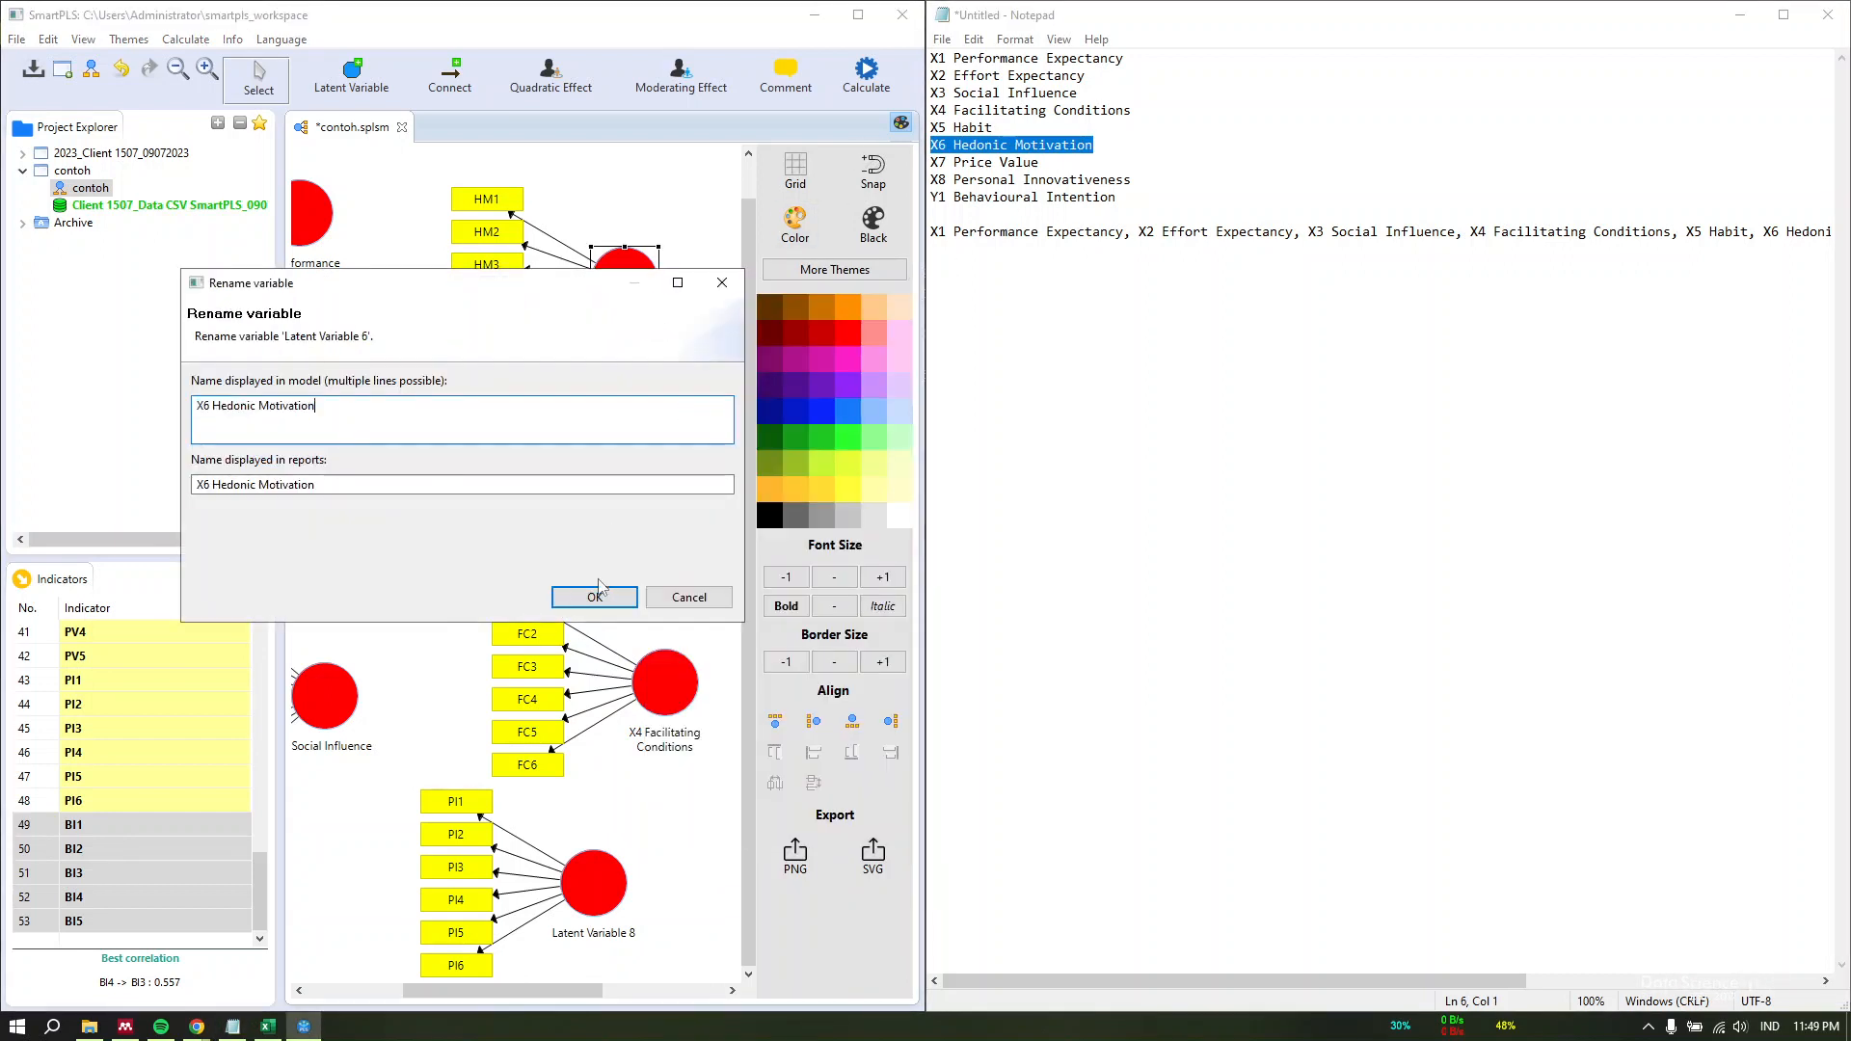
pyautogui.click(593, 595)
# - Rename Latent Variable 7, the construct with the PV indicators, as "X7 Price Value" from the Notepad list
pyautogui.moveTo(1041, 162); pyautogui.dragTo(928, 162)
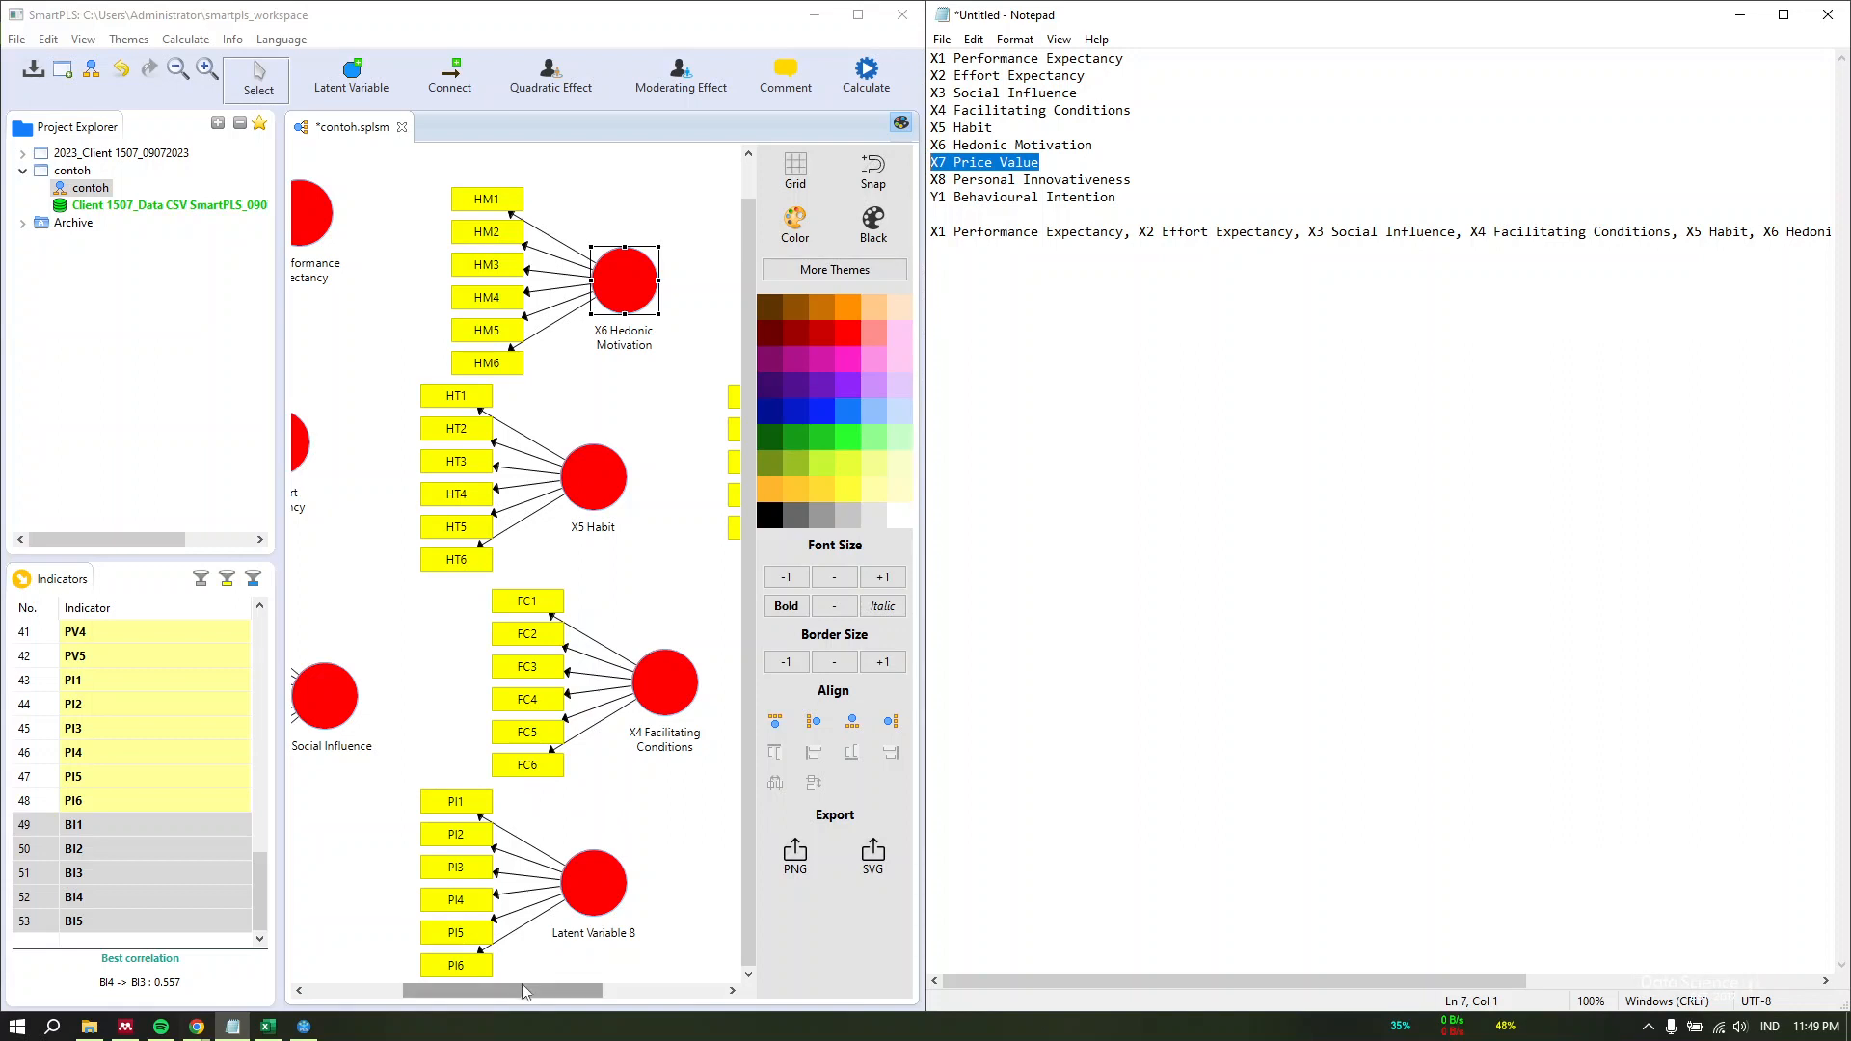
pyautogui.moveTo(523, 989); pyautogui.dragTo(645, 990)
pyautogui.rightClick(659, 471)
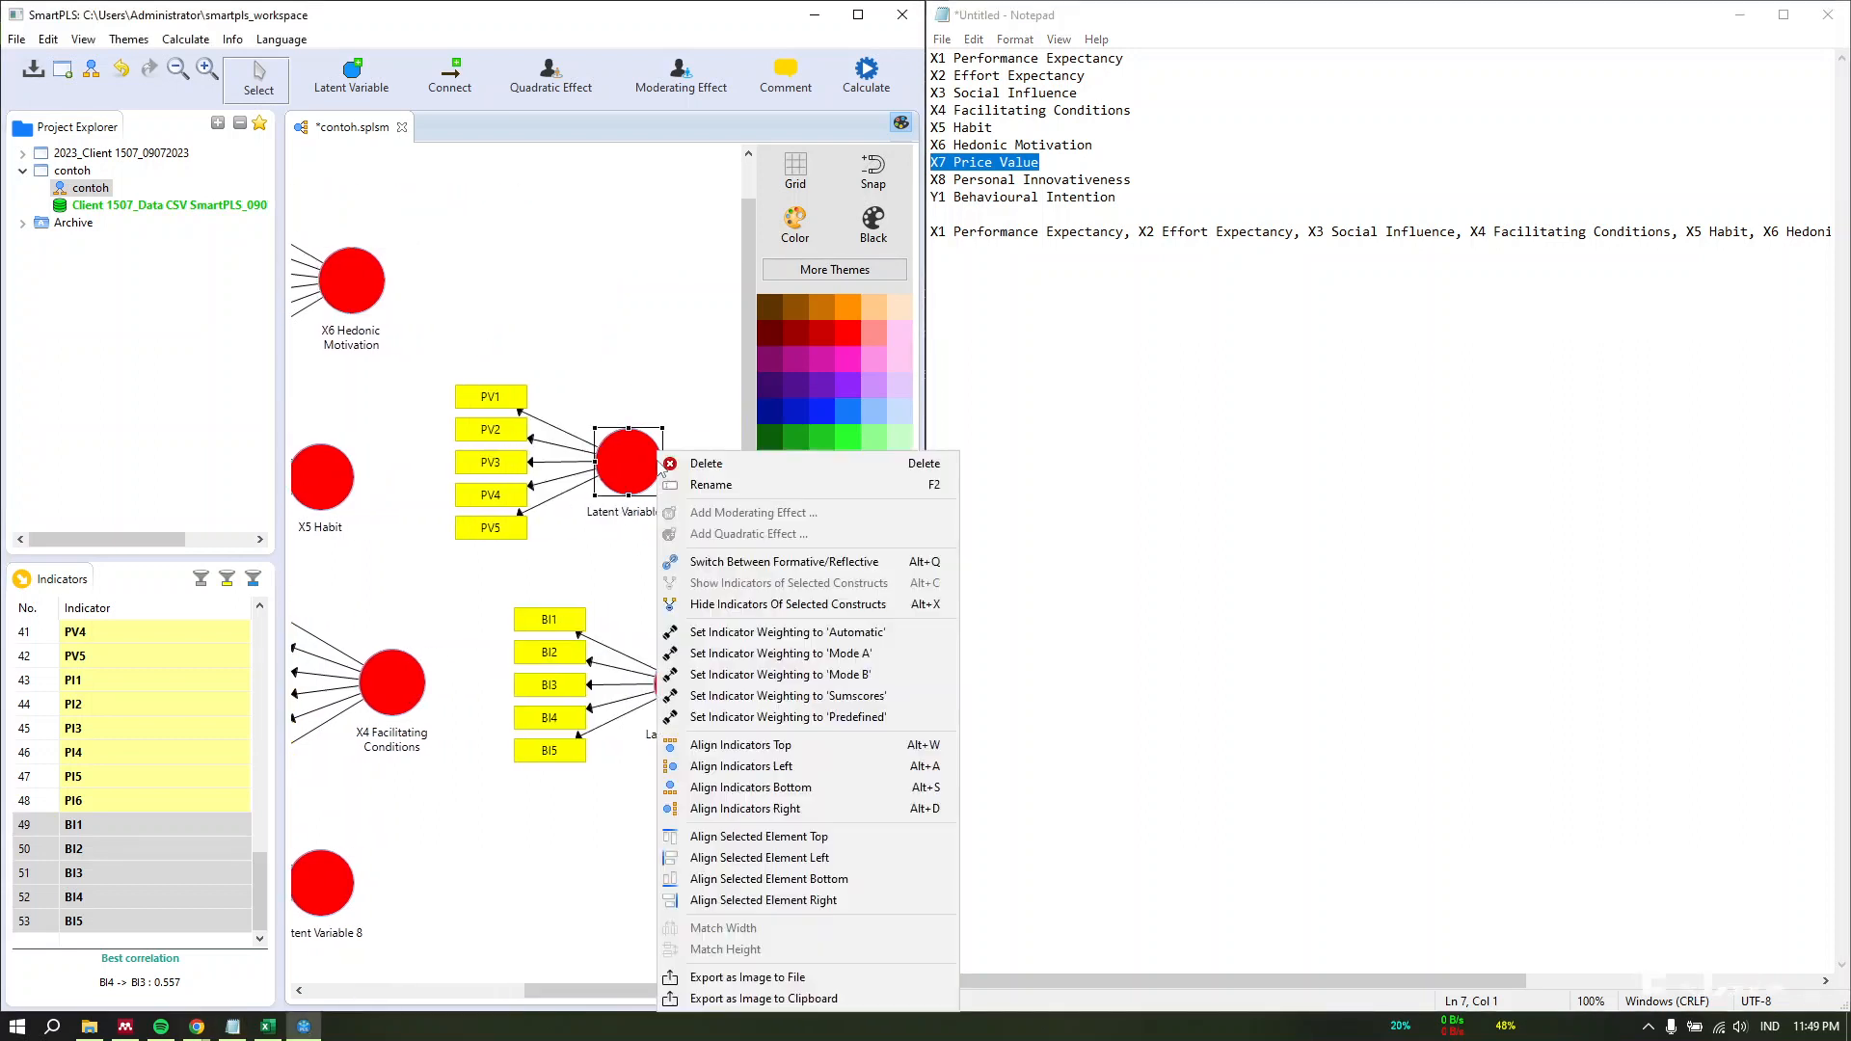
pyautogui.click(686, 487)
pyautogui.hotkey('ctrl', 'v')
pyautogui.click(594, 602)
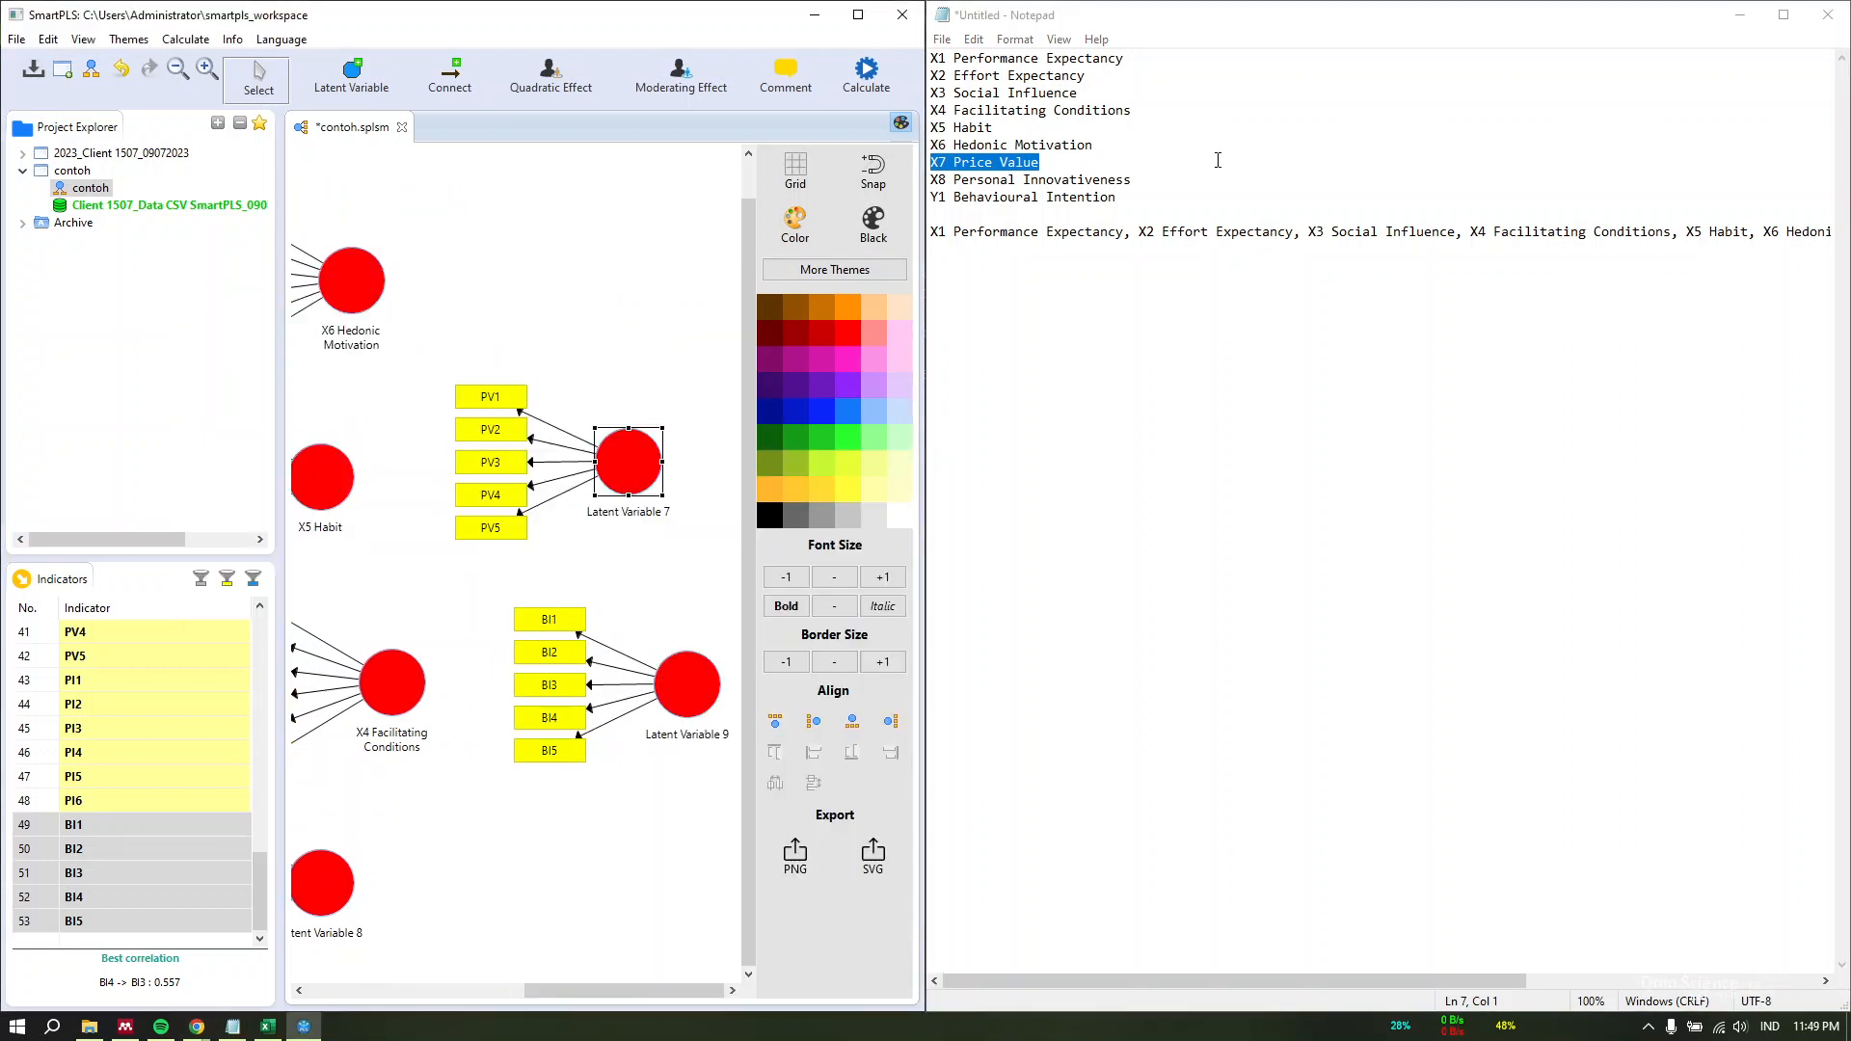
# - Rename Latent Variable 8, the construct with the PI indicators, as "X8 Personal Innovativeness" from the Notepad list
pyautogui.moveTo(1150, 178); pyautogui.dragTo(888, 180)
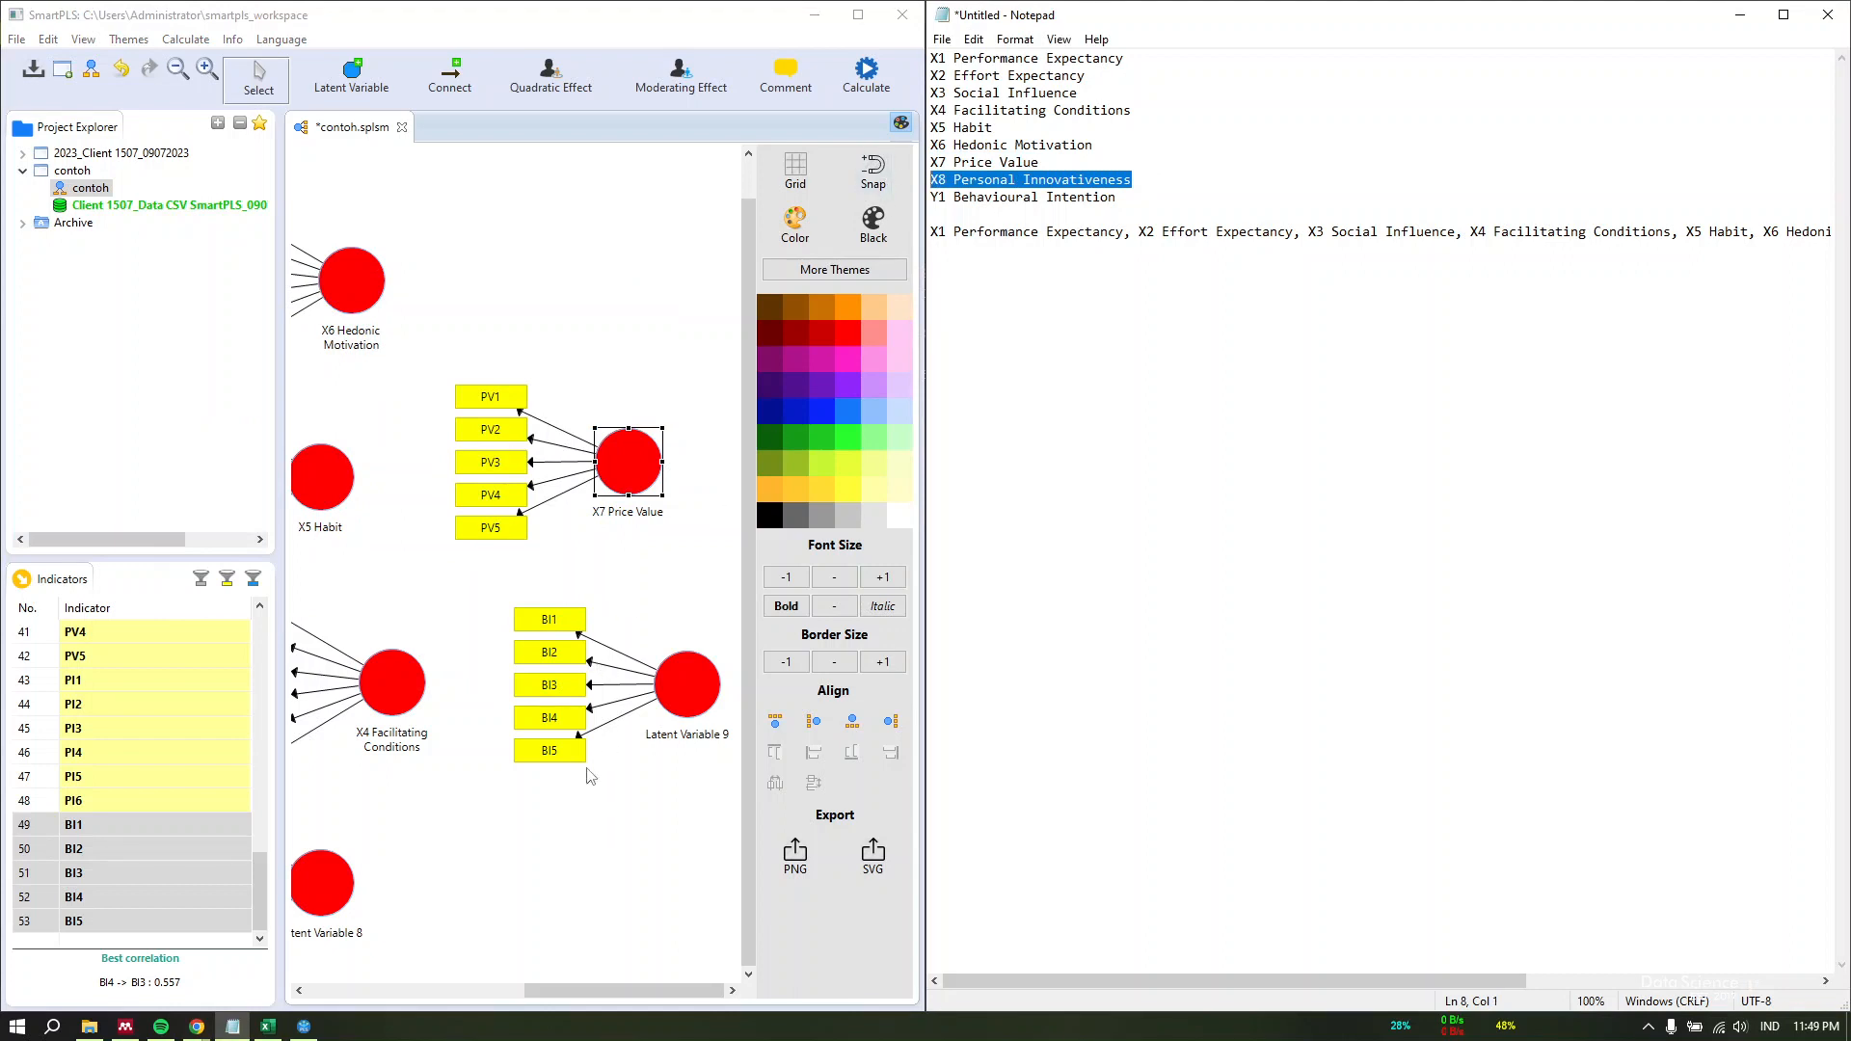
pyautogui.moveTo(606, 990); pyautogui.dragTo(526, 990)
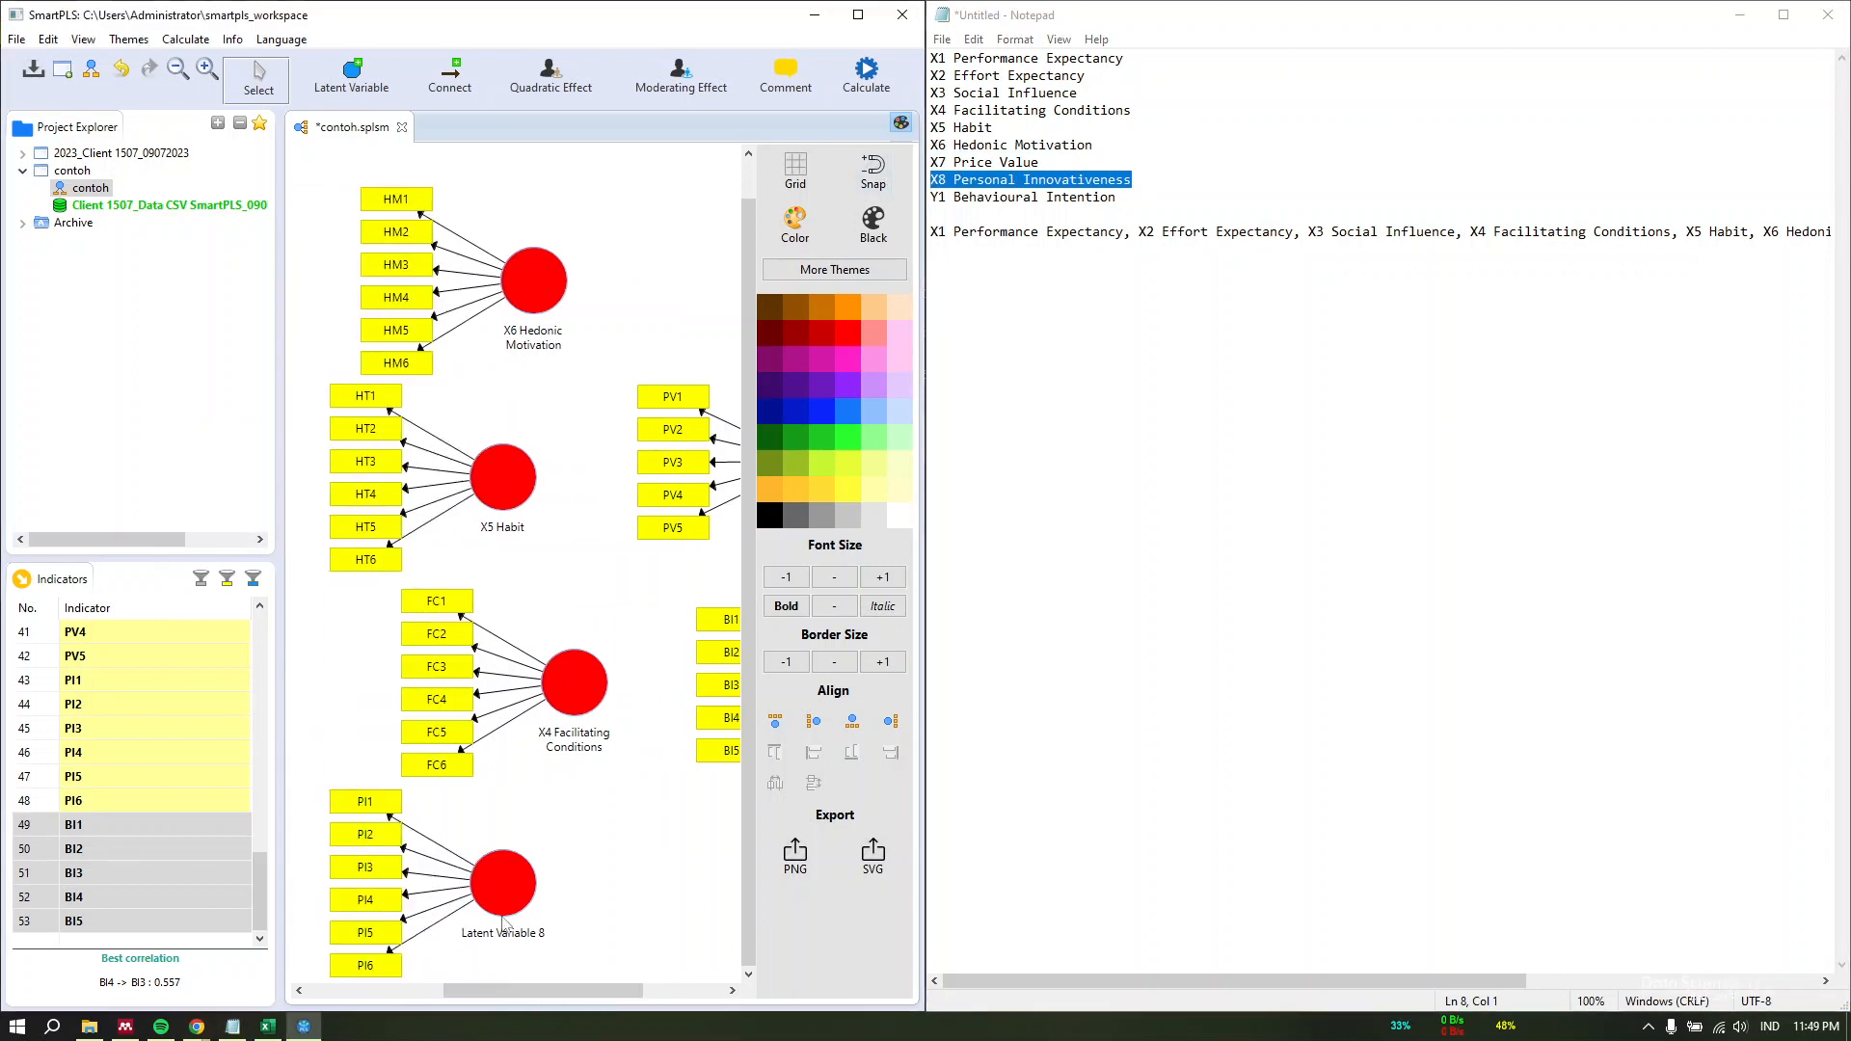
pyautogui.rightClick(511, 894)
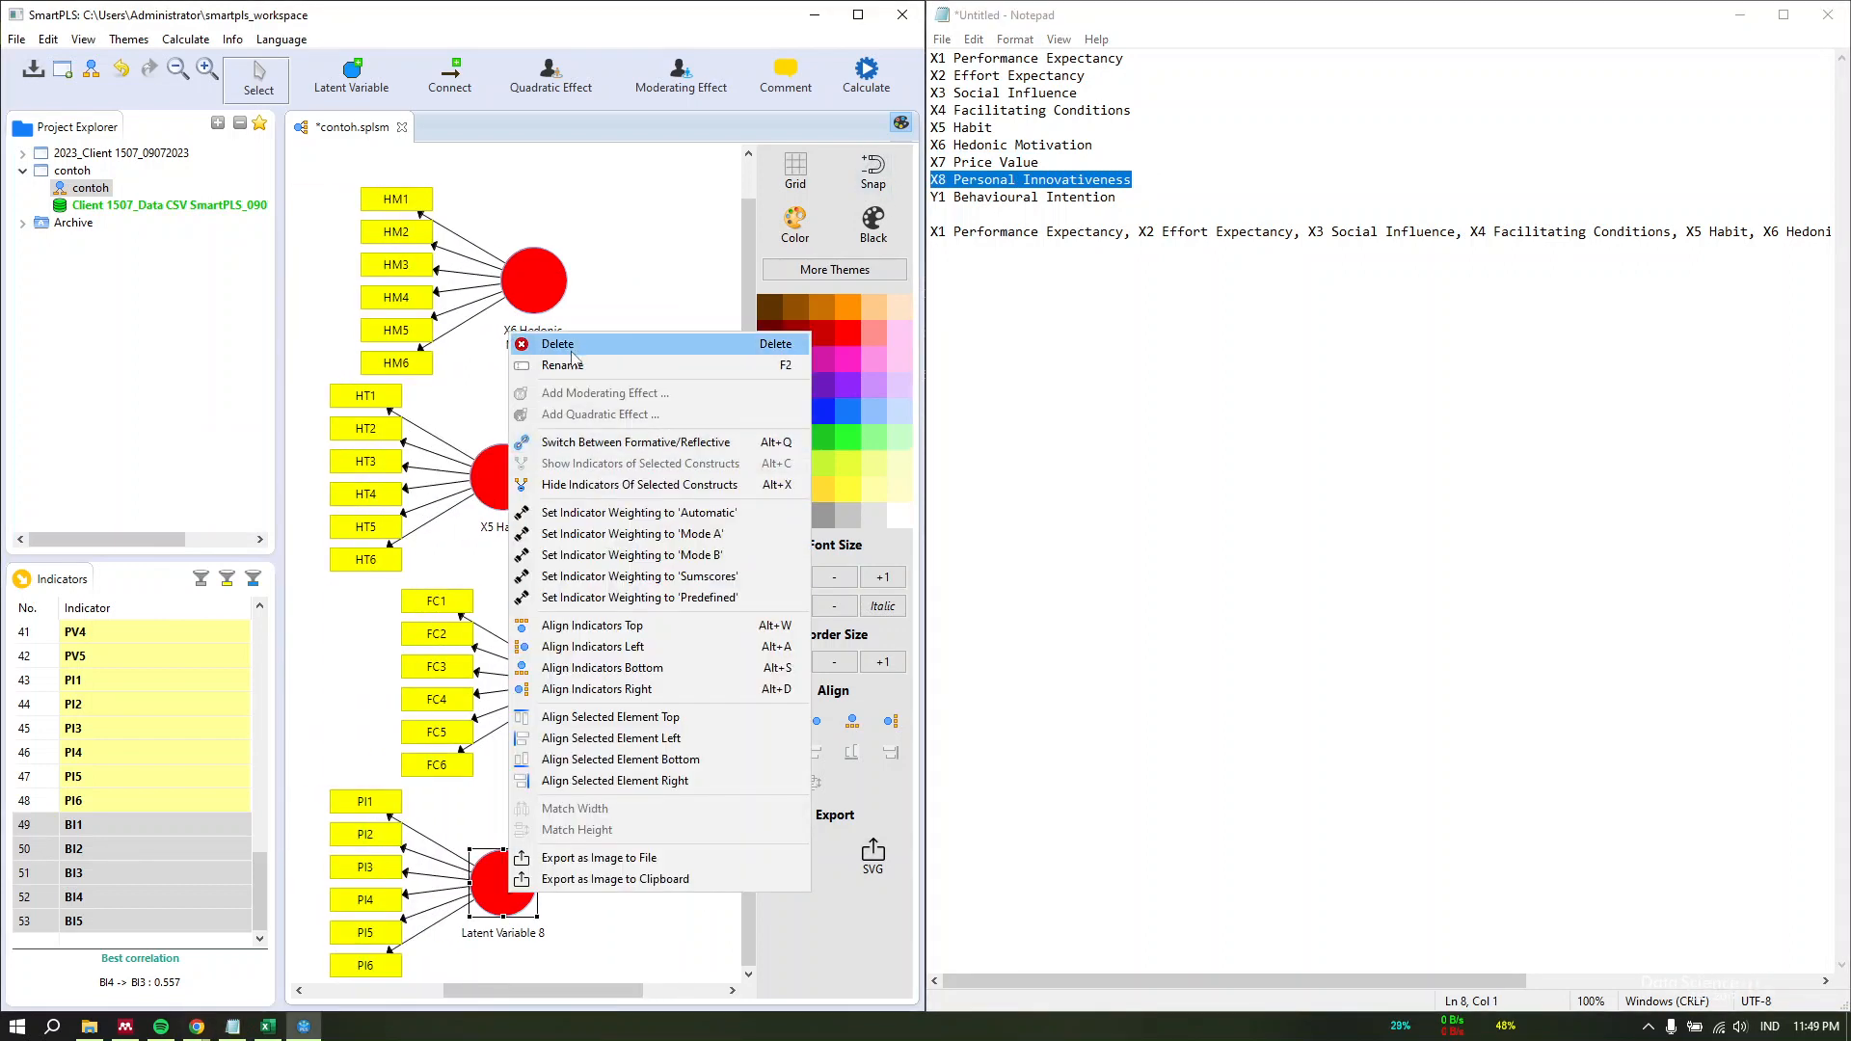
pyautogui.click(567, 365)
pyautogui.hotkey('ctrl', 'v')
pyautogui.click(591, 599)
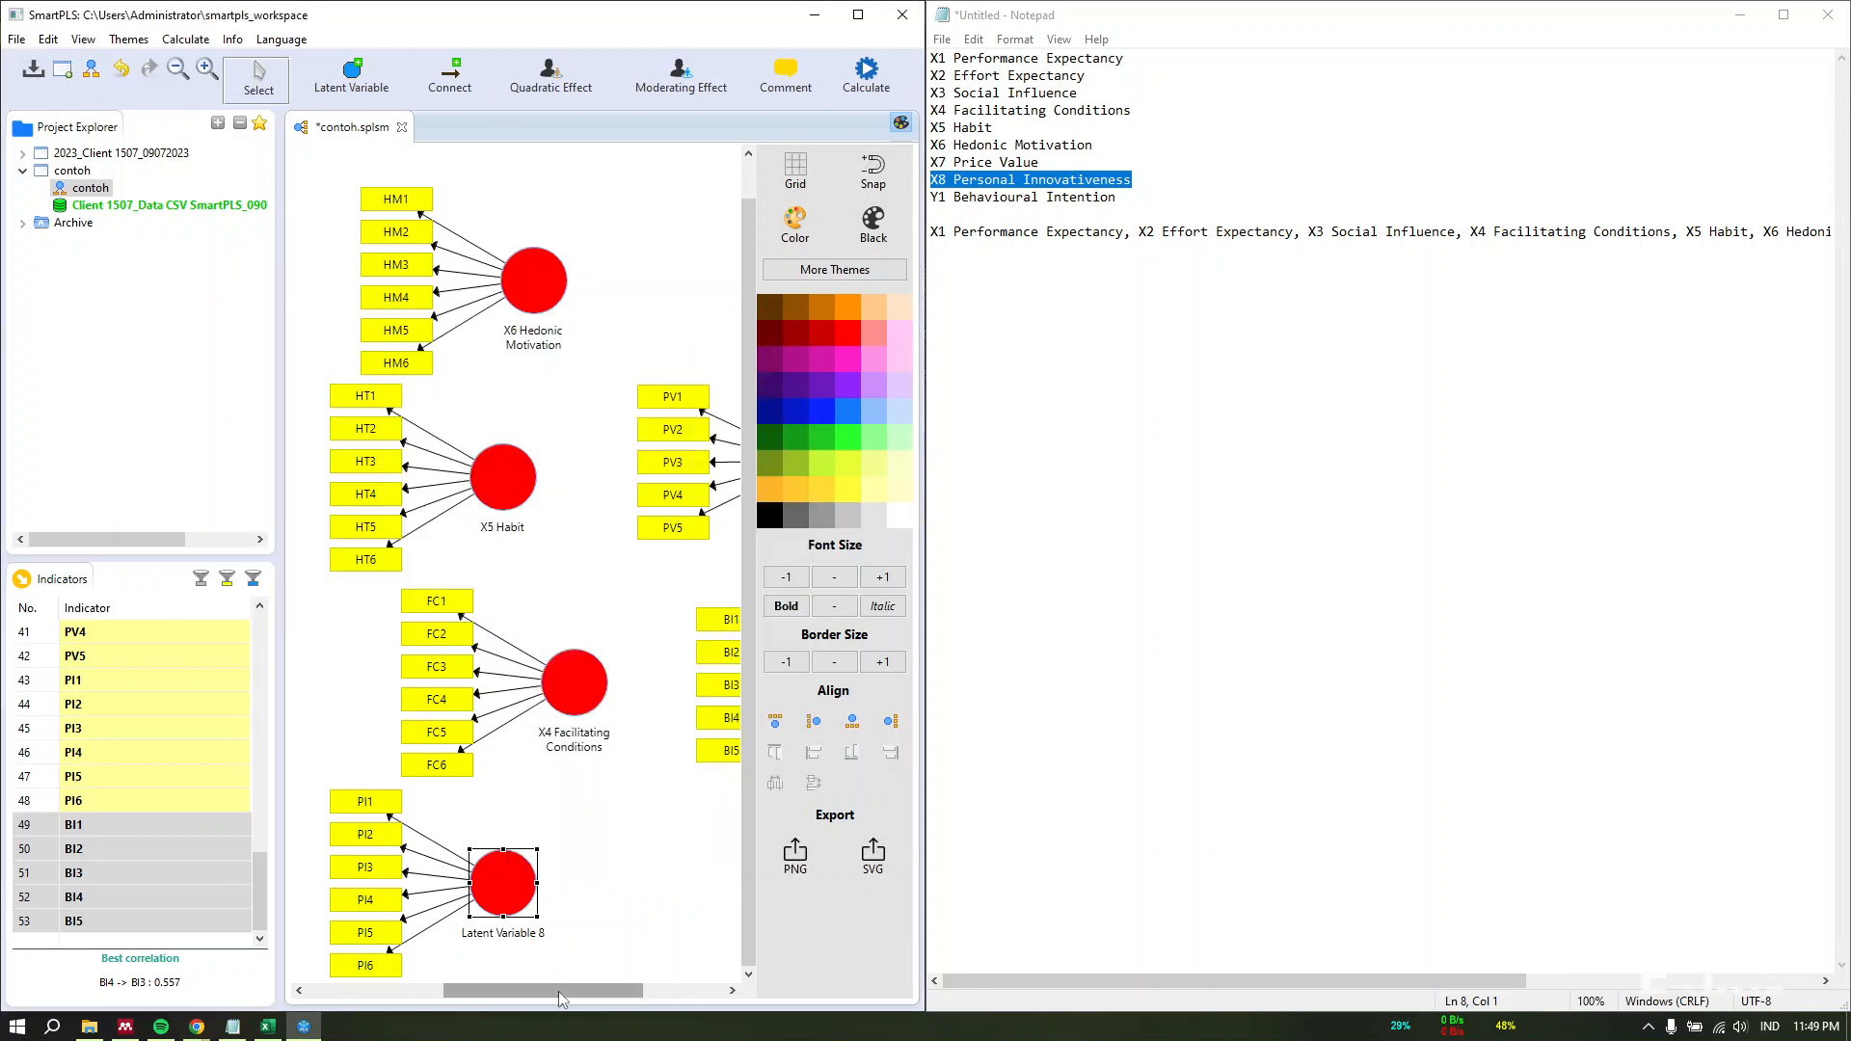
# - Rename Latent Variable 9, the construct with the BI indicators, as "Y1 Behavioural Intention" from the Notepad list
pyautogui.moveTo(562, 993); pyautogui.dragTo(771, 943)
pyautogui.moveTo(1135, 196); pyautogui.dragTo(860, 198)
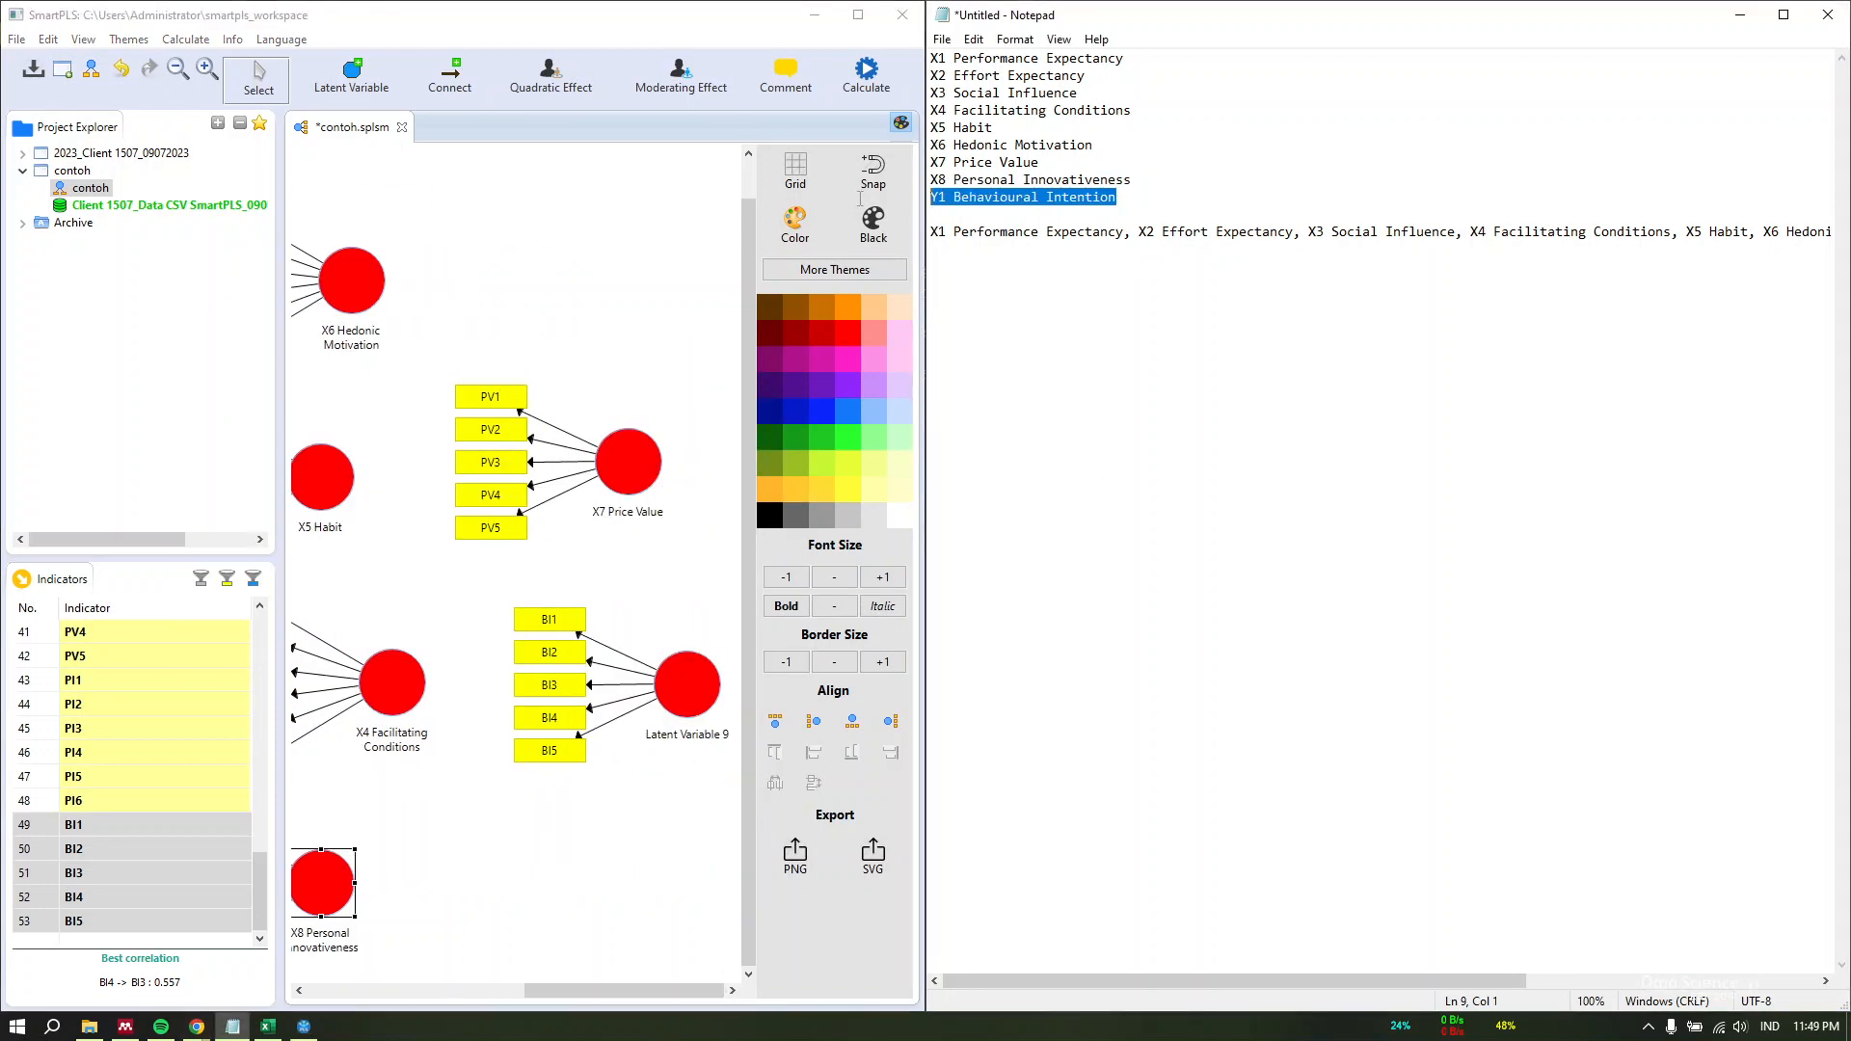
pyautogui.rightClick(682, 713)
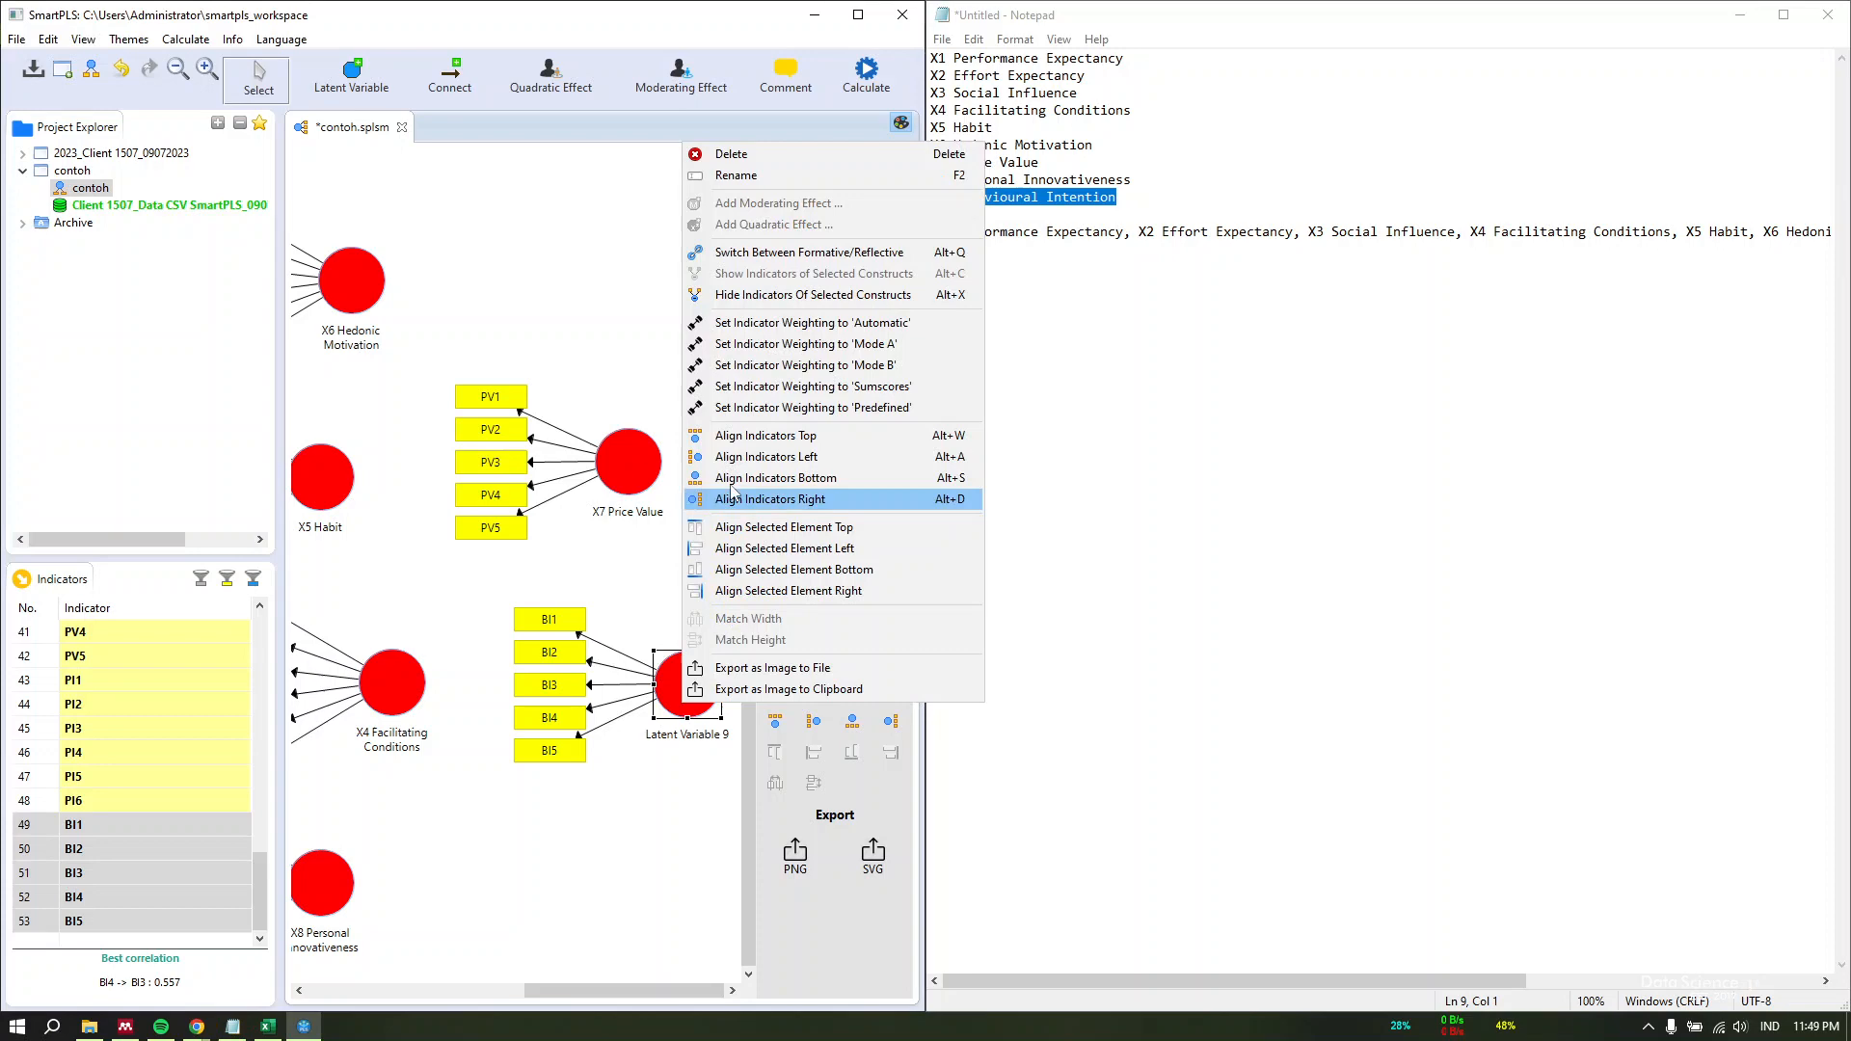
pyautogui.click(753, 188)
pyautogui.hotkey('ctrl', 'v')
pyautogui.click(593, 598)
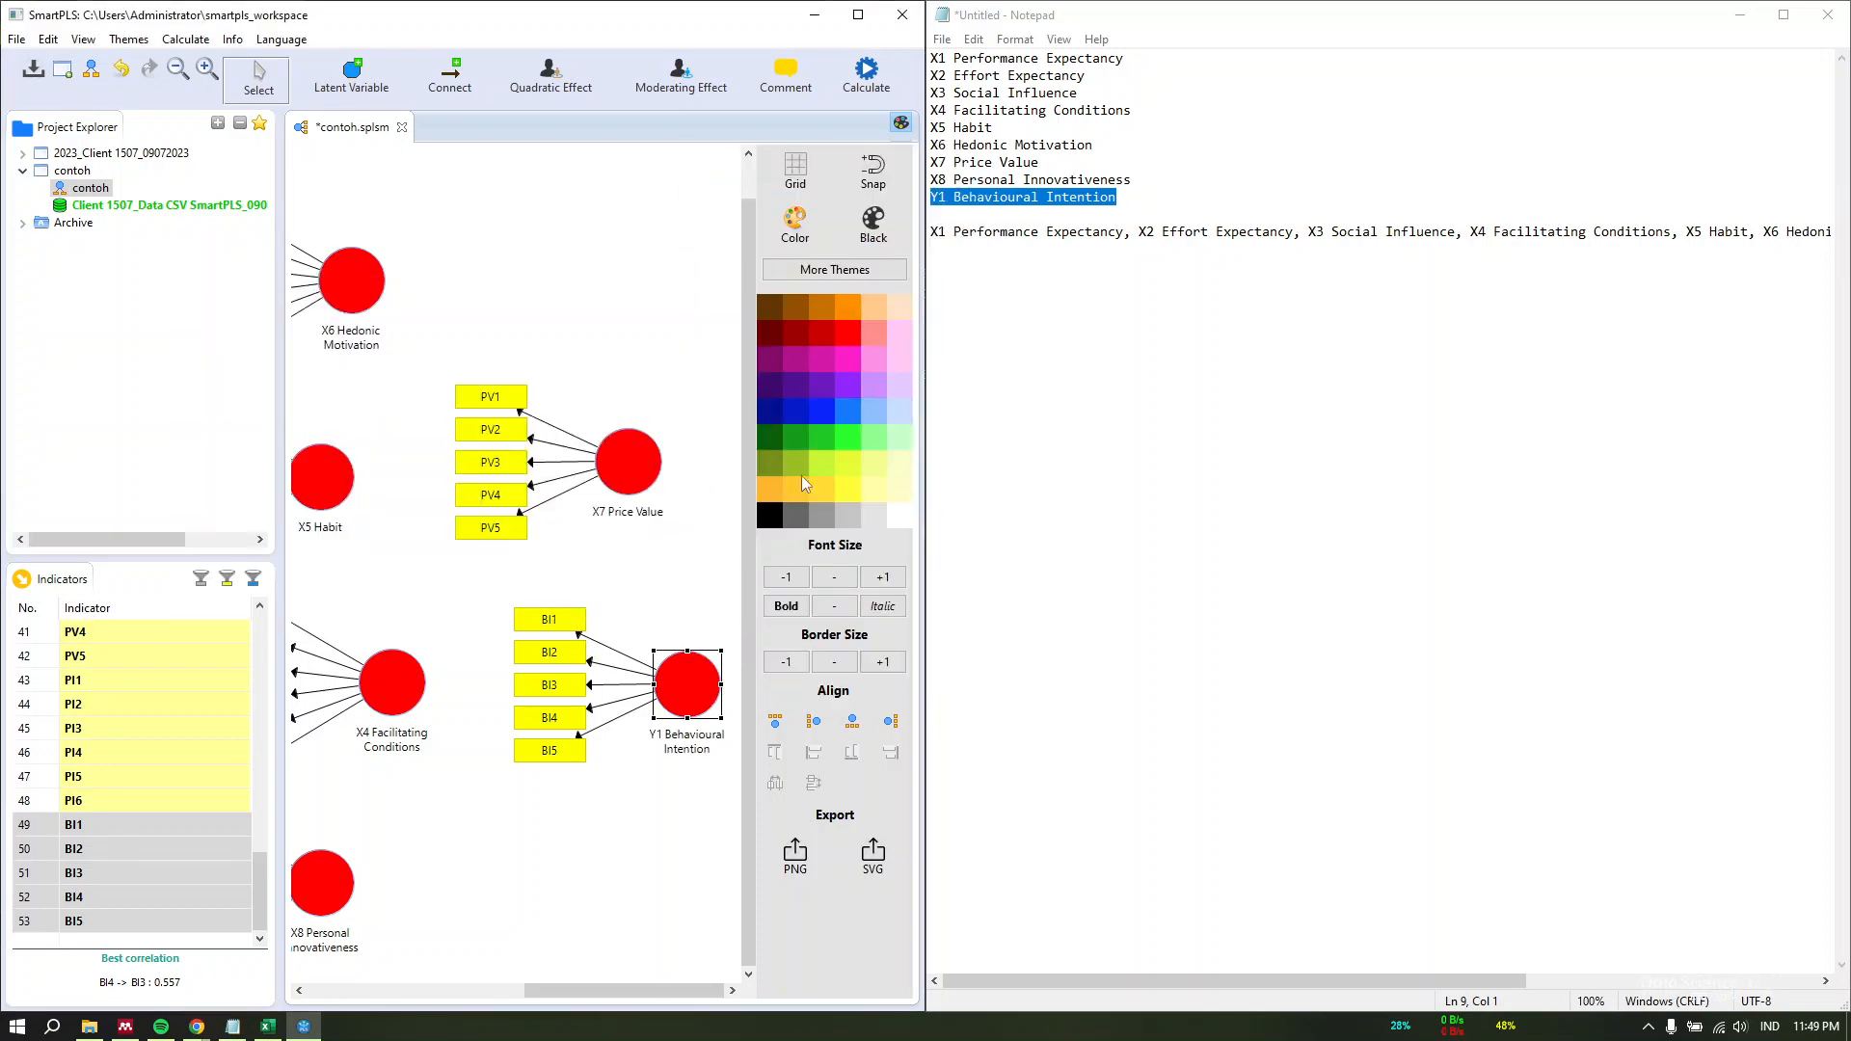
# - Maximize SmartPLS, shift X6 slightly, and stack X1 Performance Expectancy, Y1 Behavioural Intention and X7 Price Value in the rightmost column of the model
pyautogui.click(858, 14)
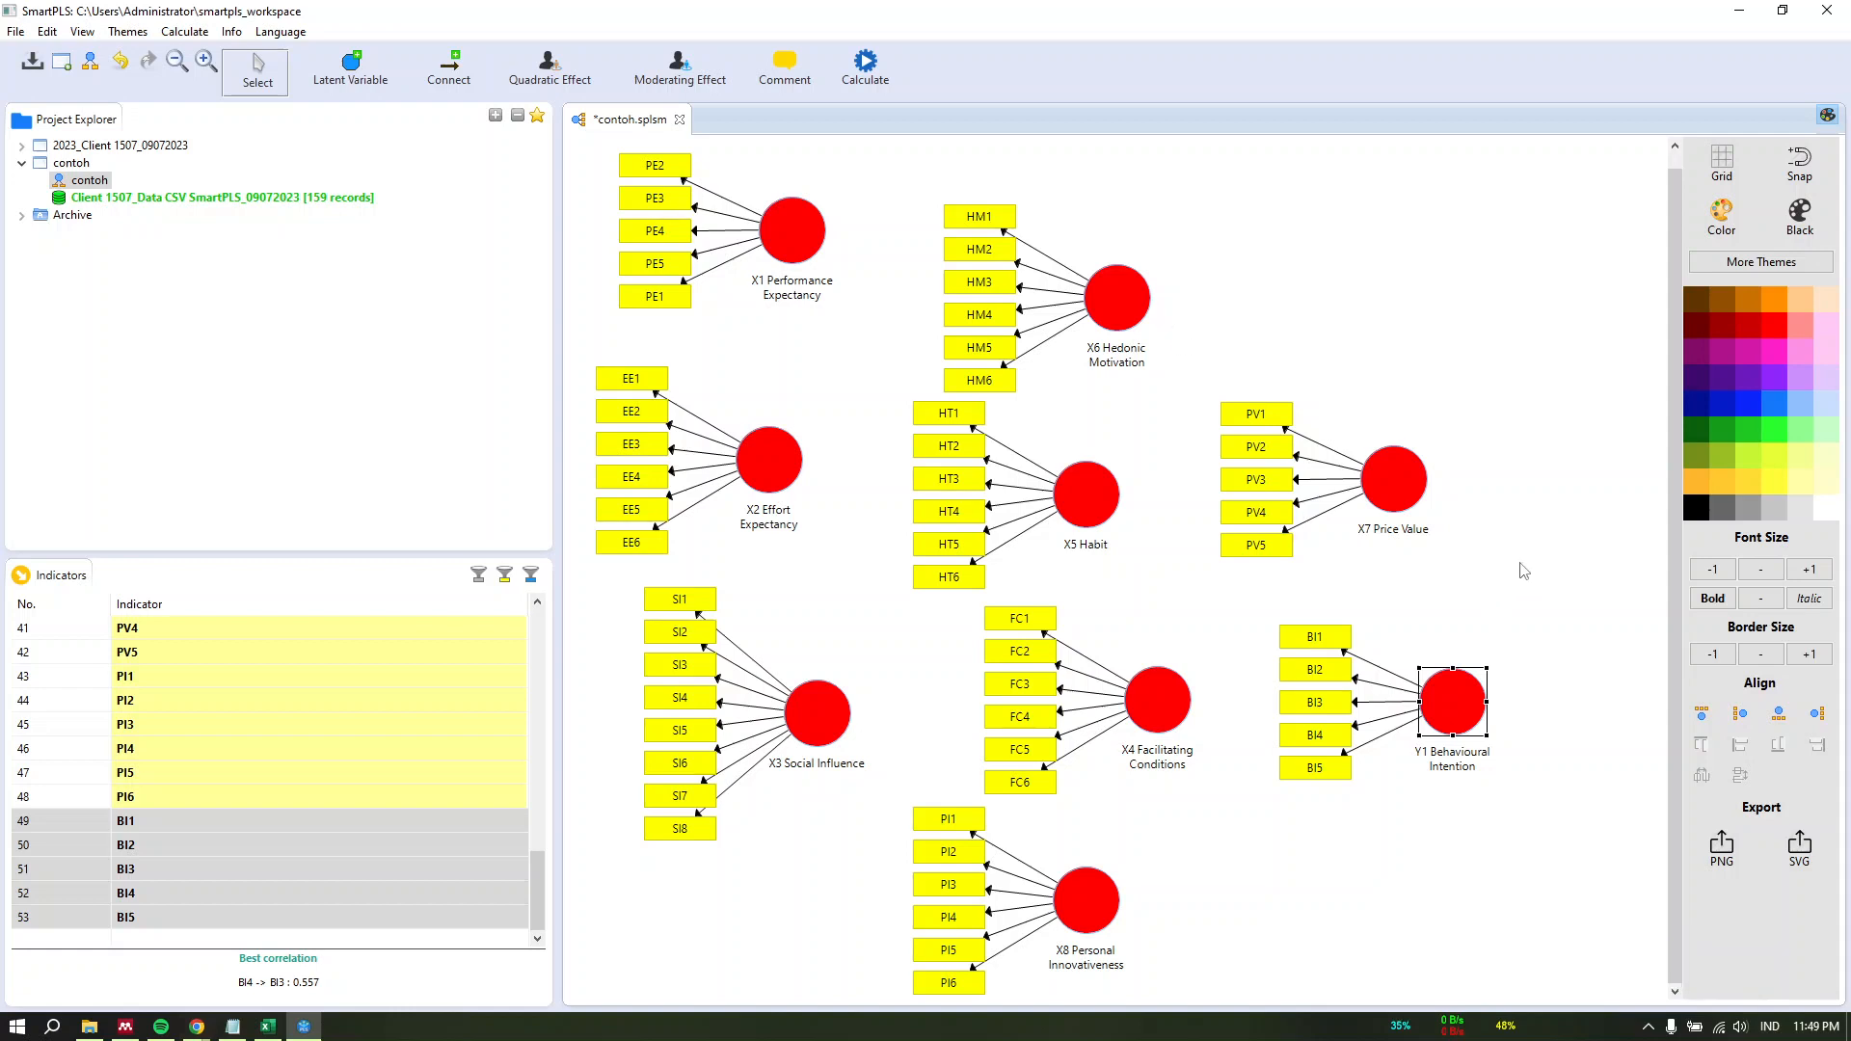
pyautogui.moveTo(1443, 740); pyautogui.dragTo(1411, 760)
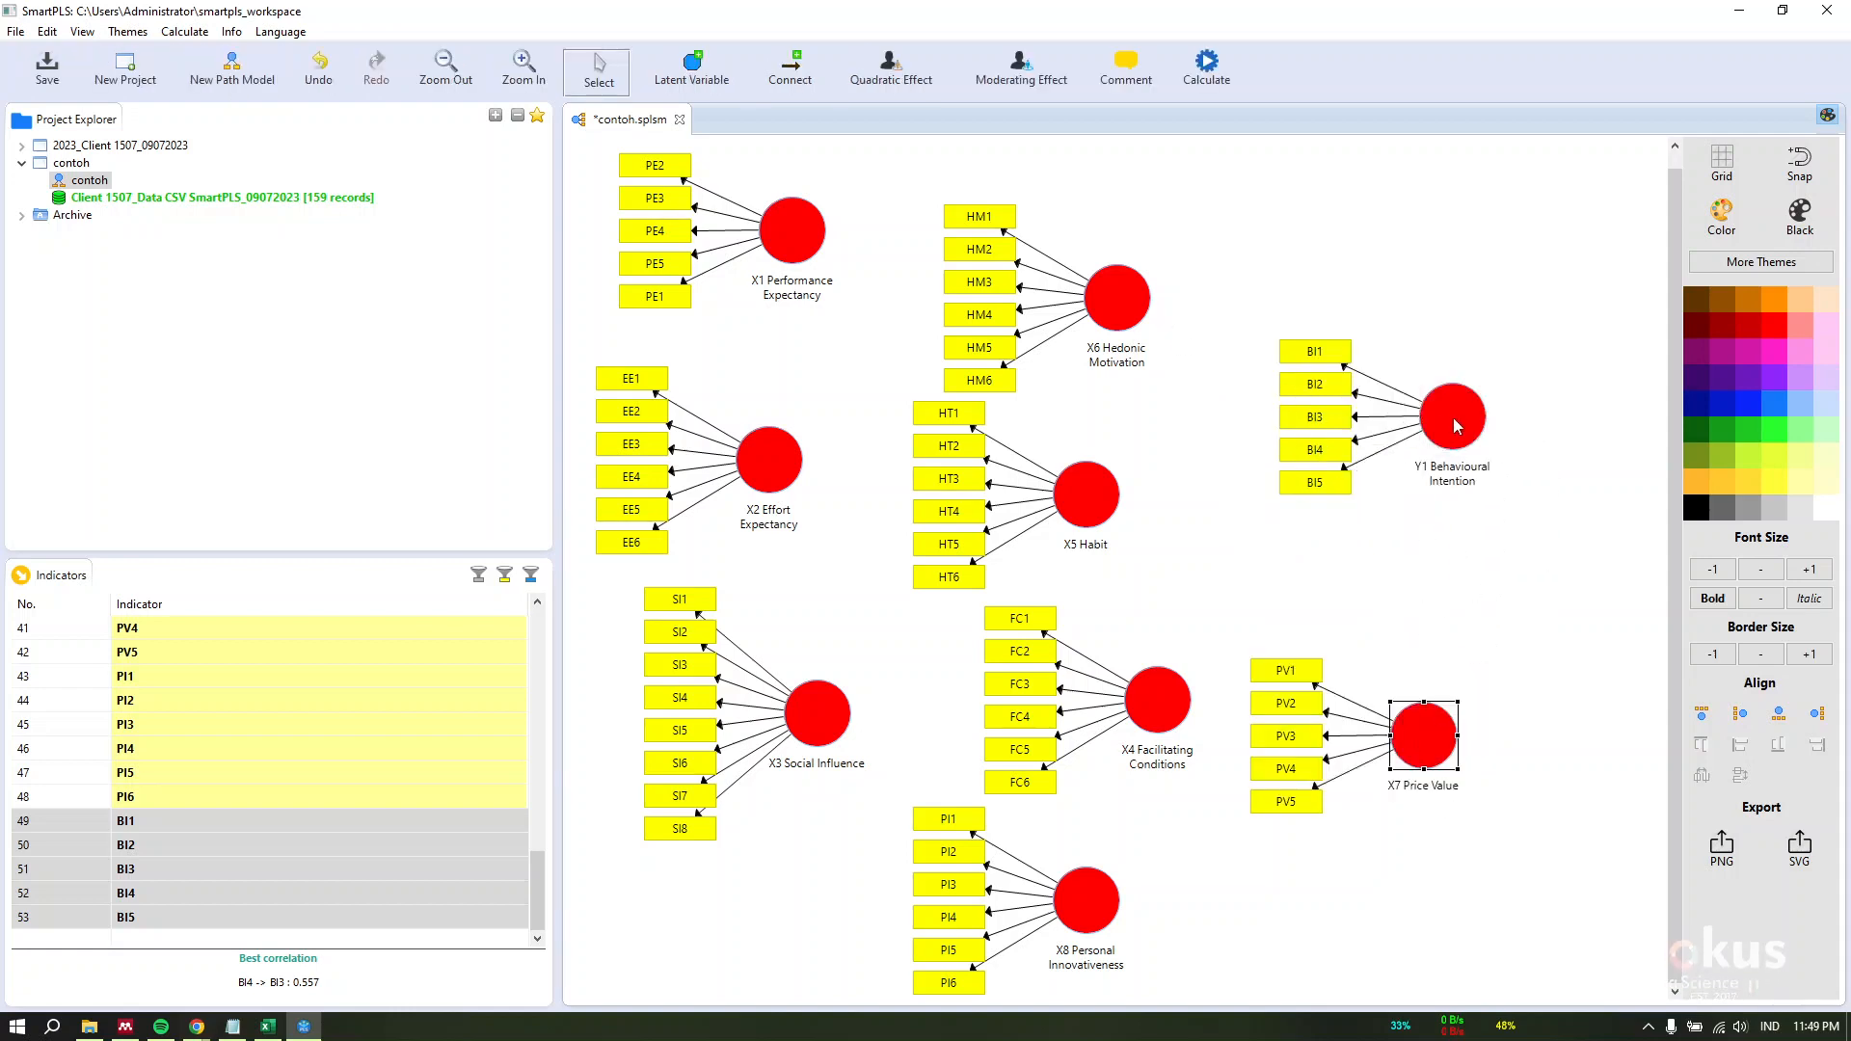
pyautogui.moveTo(1453, 418); pyautogui.dragTo(1429, 592)
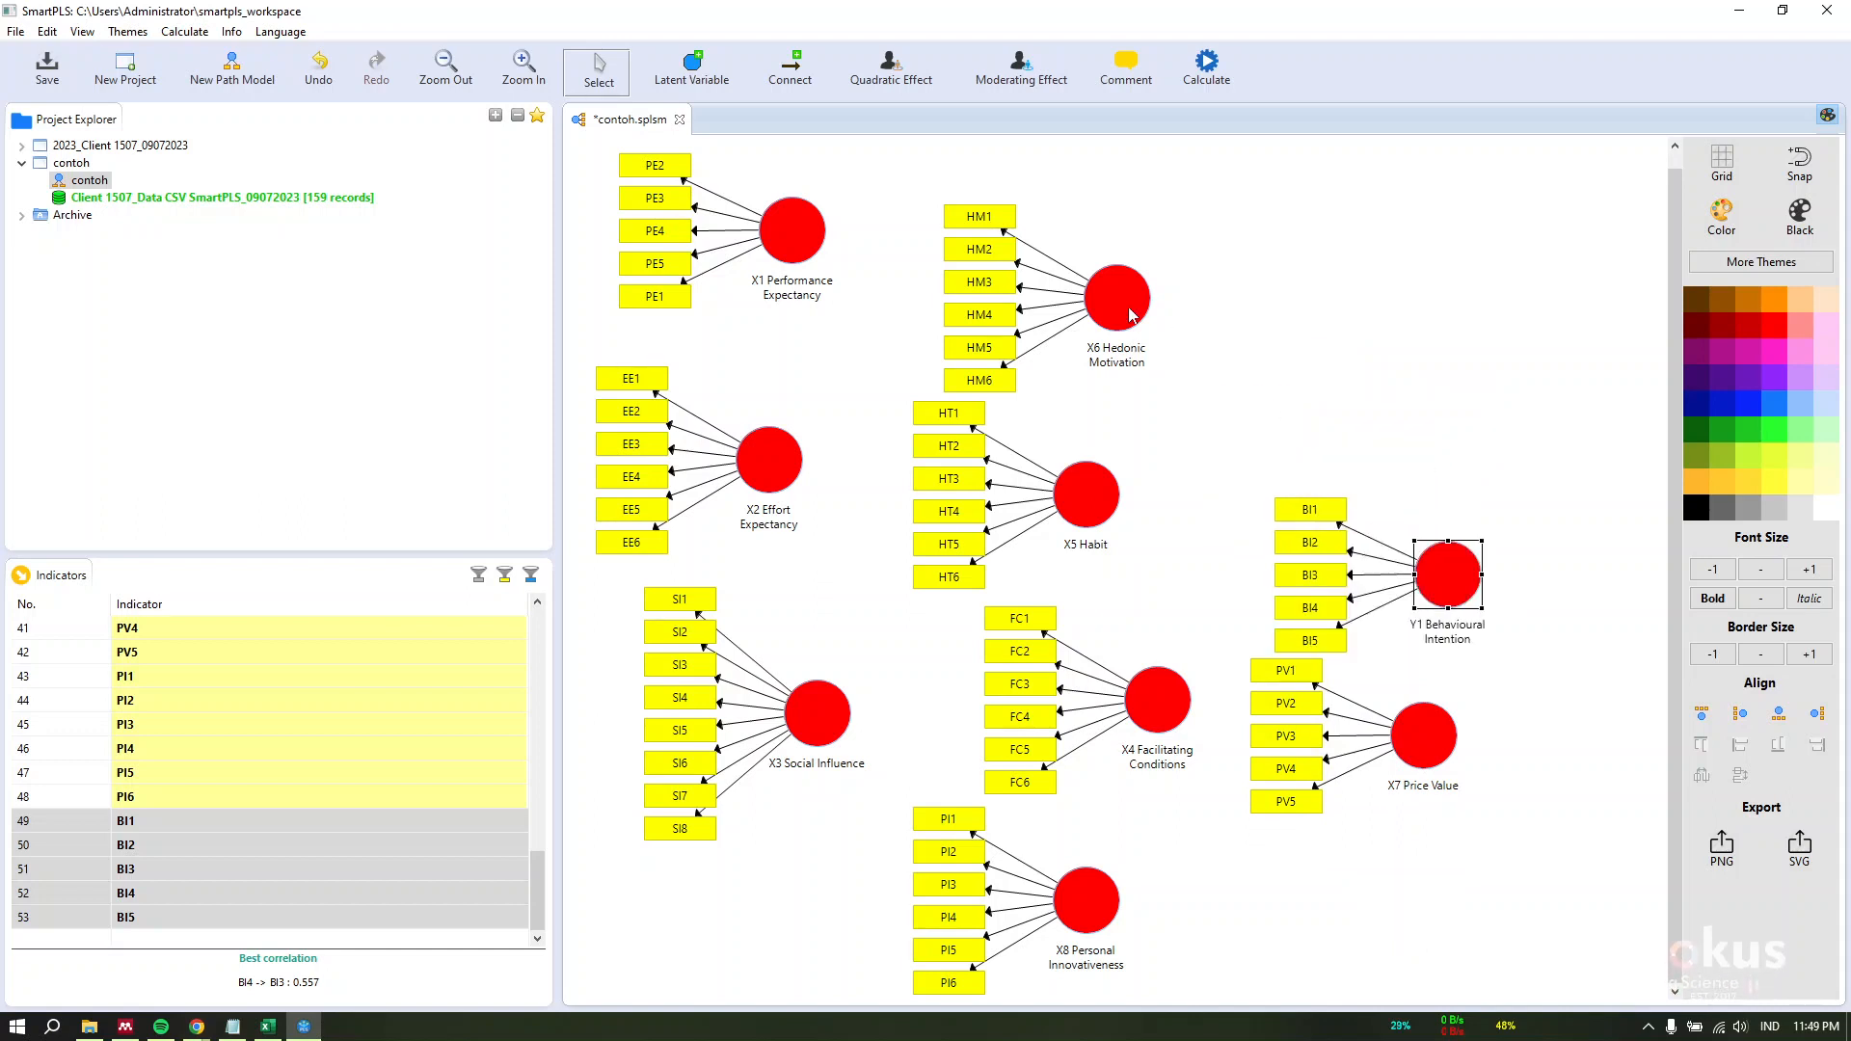
pyautogui.moveTo(1133, 313); pyautogui.dragTo(1092, 331)
pyautogui.moveTo(800, 220); pyautogui.dragTo(1452, 410)
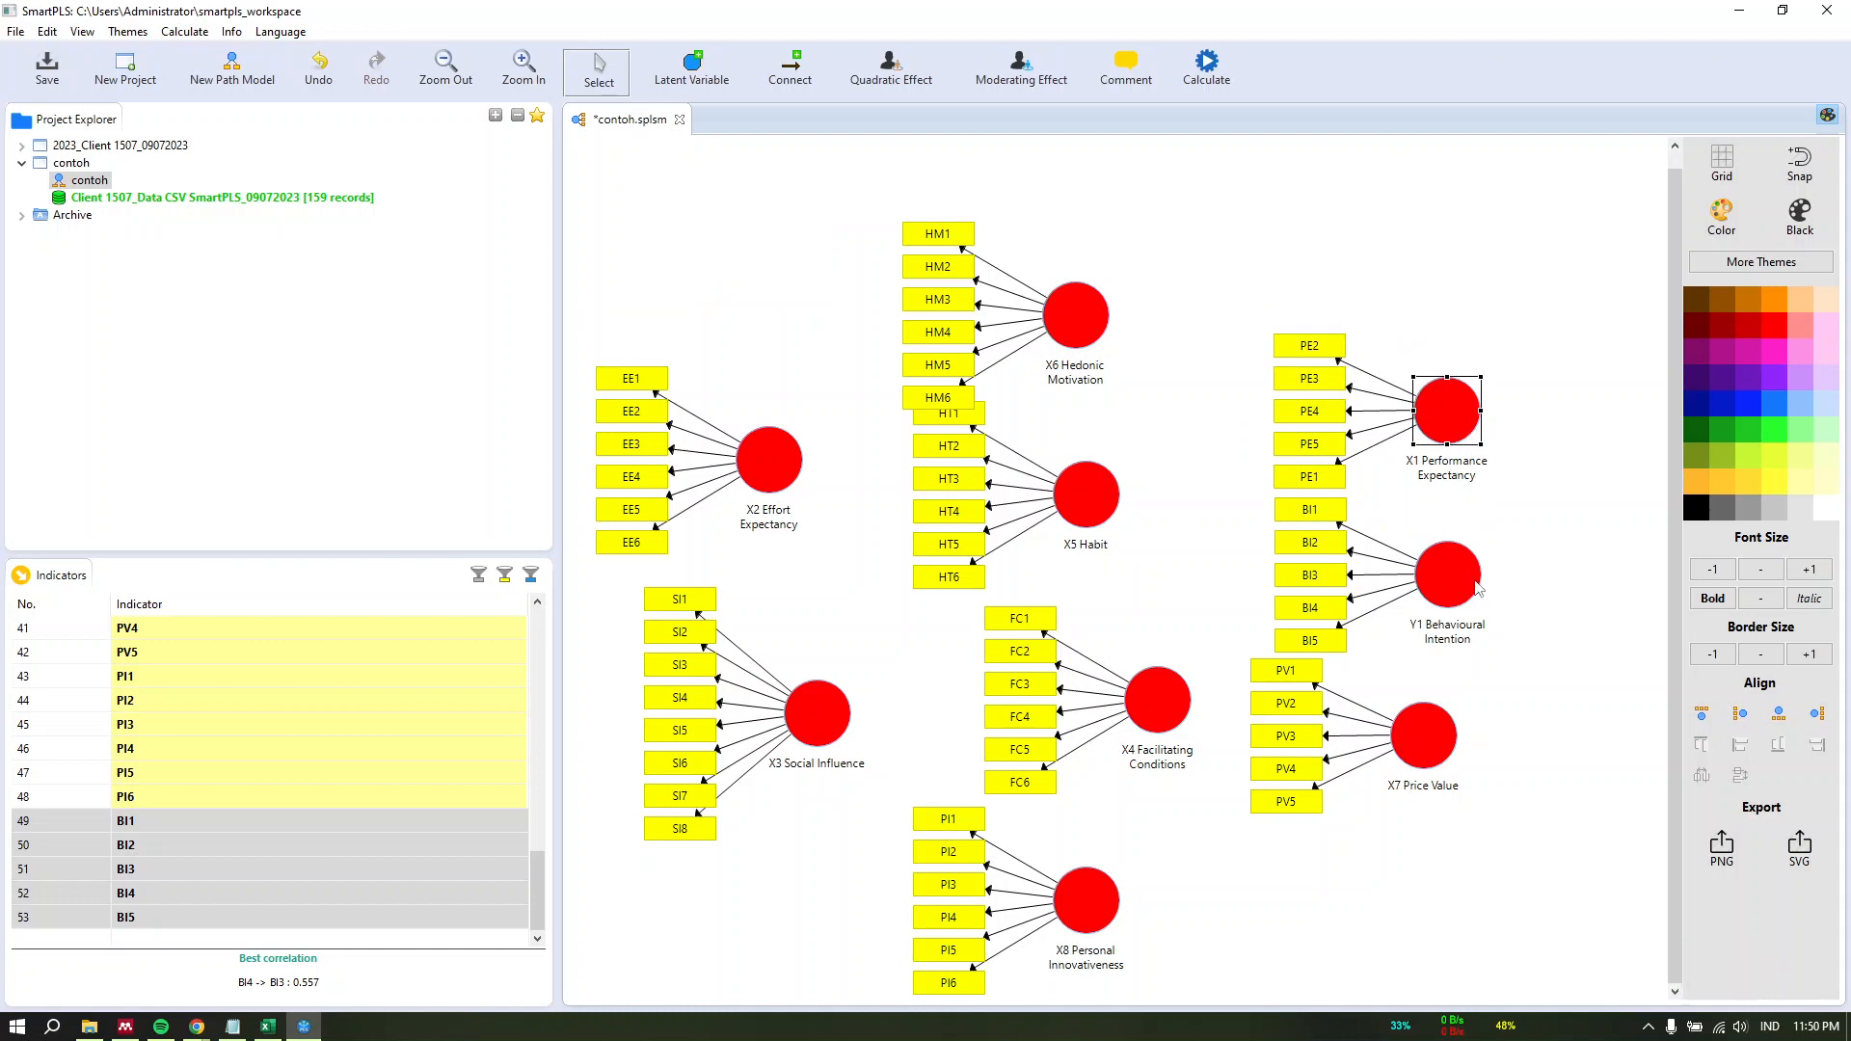
# - Adjust the positions of the X1, Y1 and X7 constructs so their indicator blocks are separated and roughly aligned vertically
pyautogui.moveTo(1475, 581); pyautogui.dragTo(1497, 583)
pyautogui.moveTo(1430, 735); pyautogui.dragTo(1459, 764)
pyautogui.moveTo(1476, 593); pyautogui.dragTo(1453, 614)
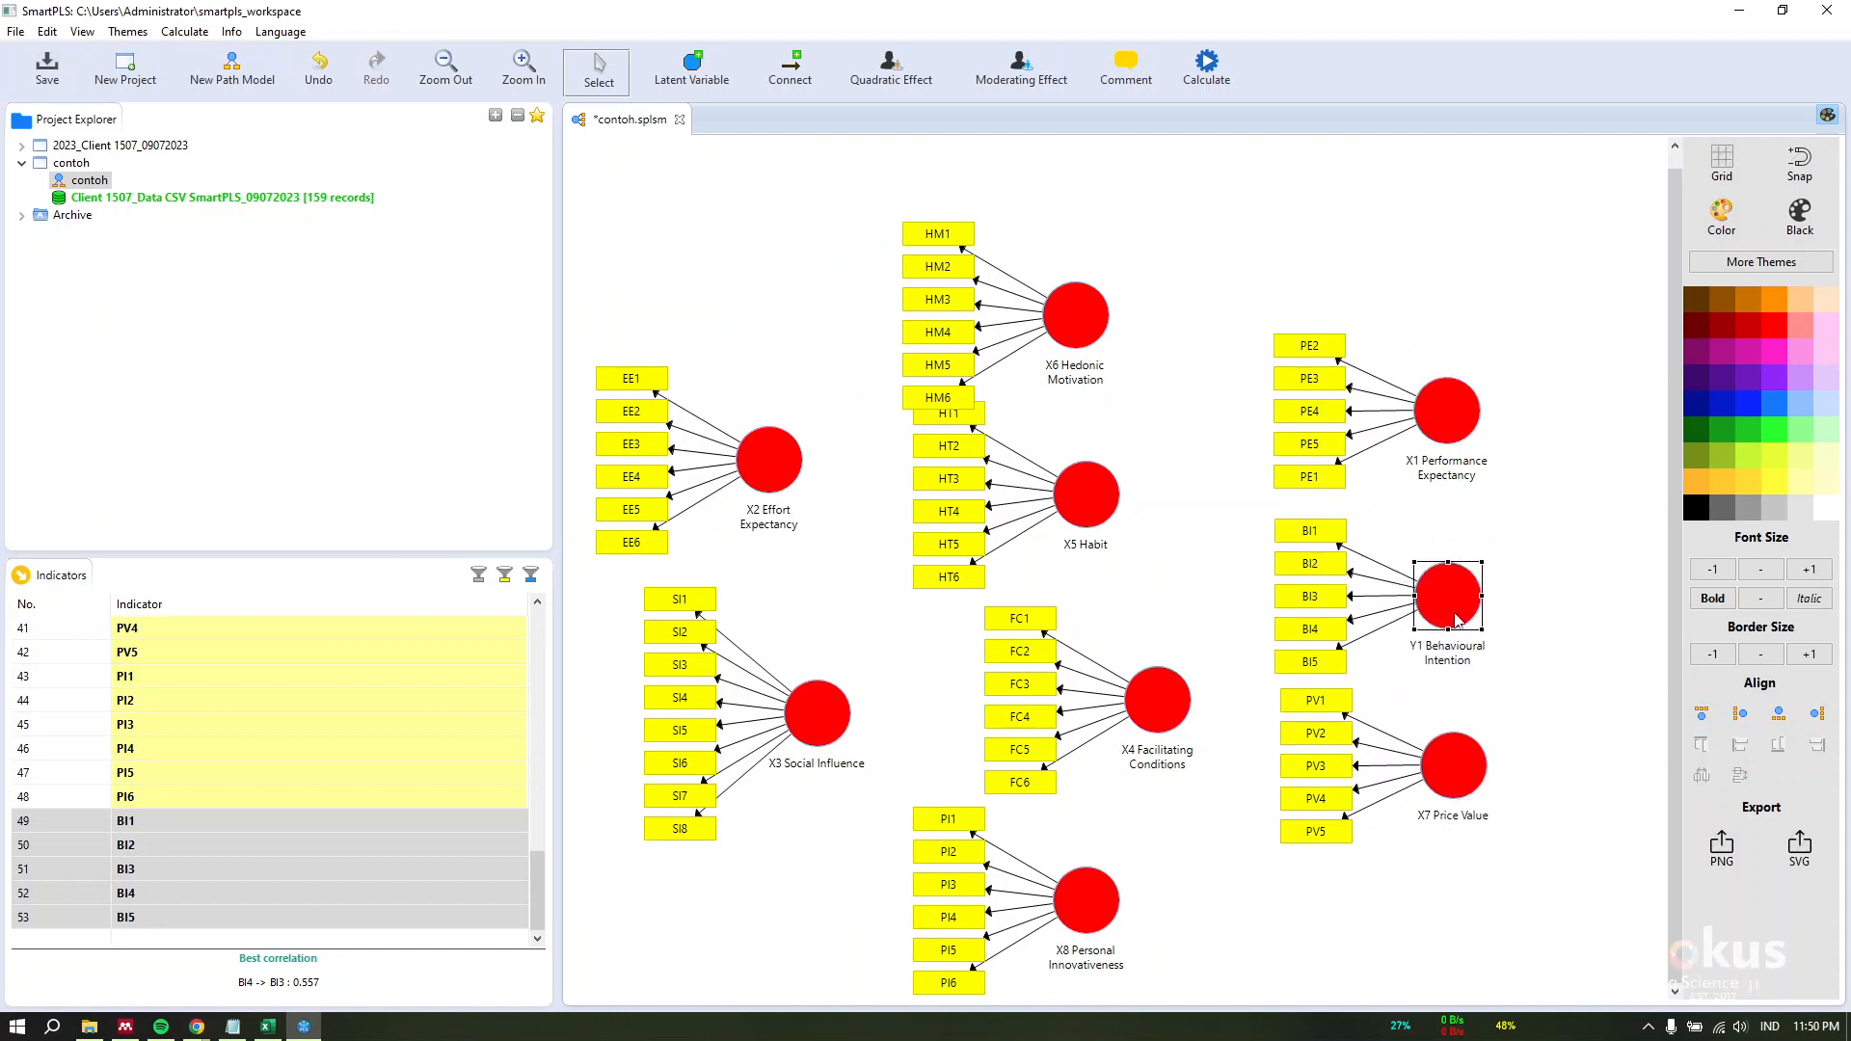
pyautogui.moveTo(1443, 419); pyautogui.dragTo(1442, 444)
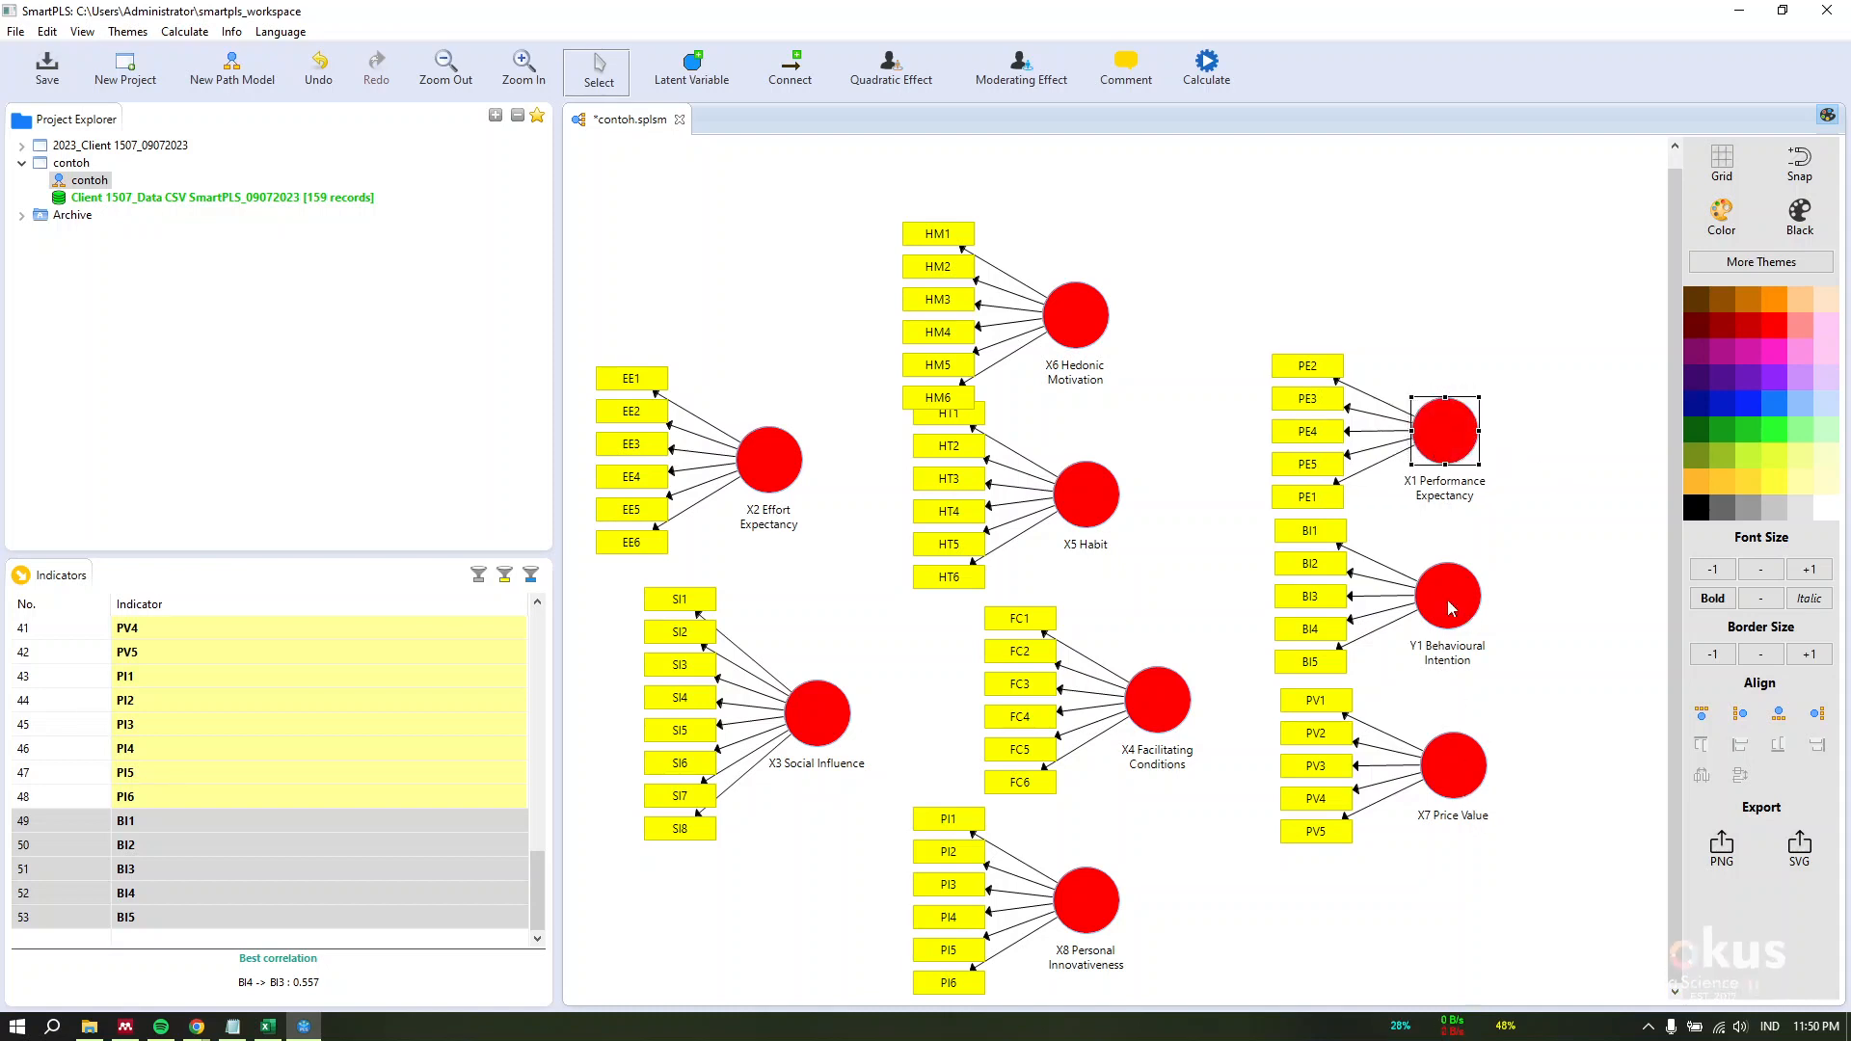
pyautogui.click(1450, 617)
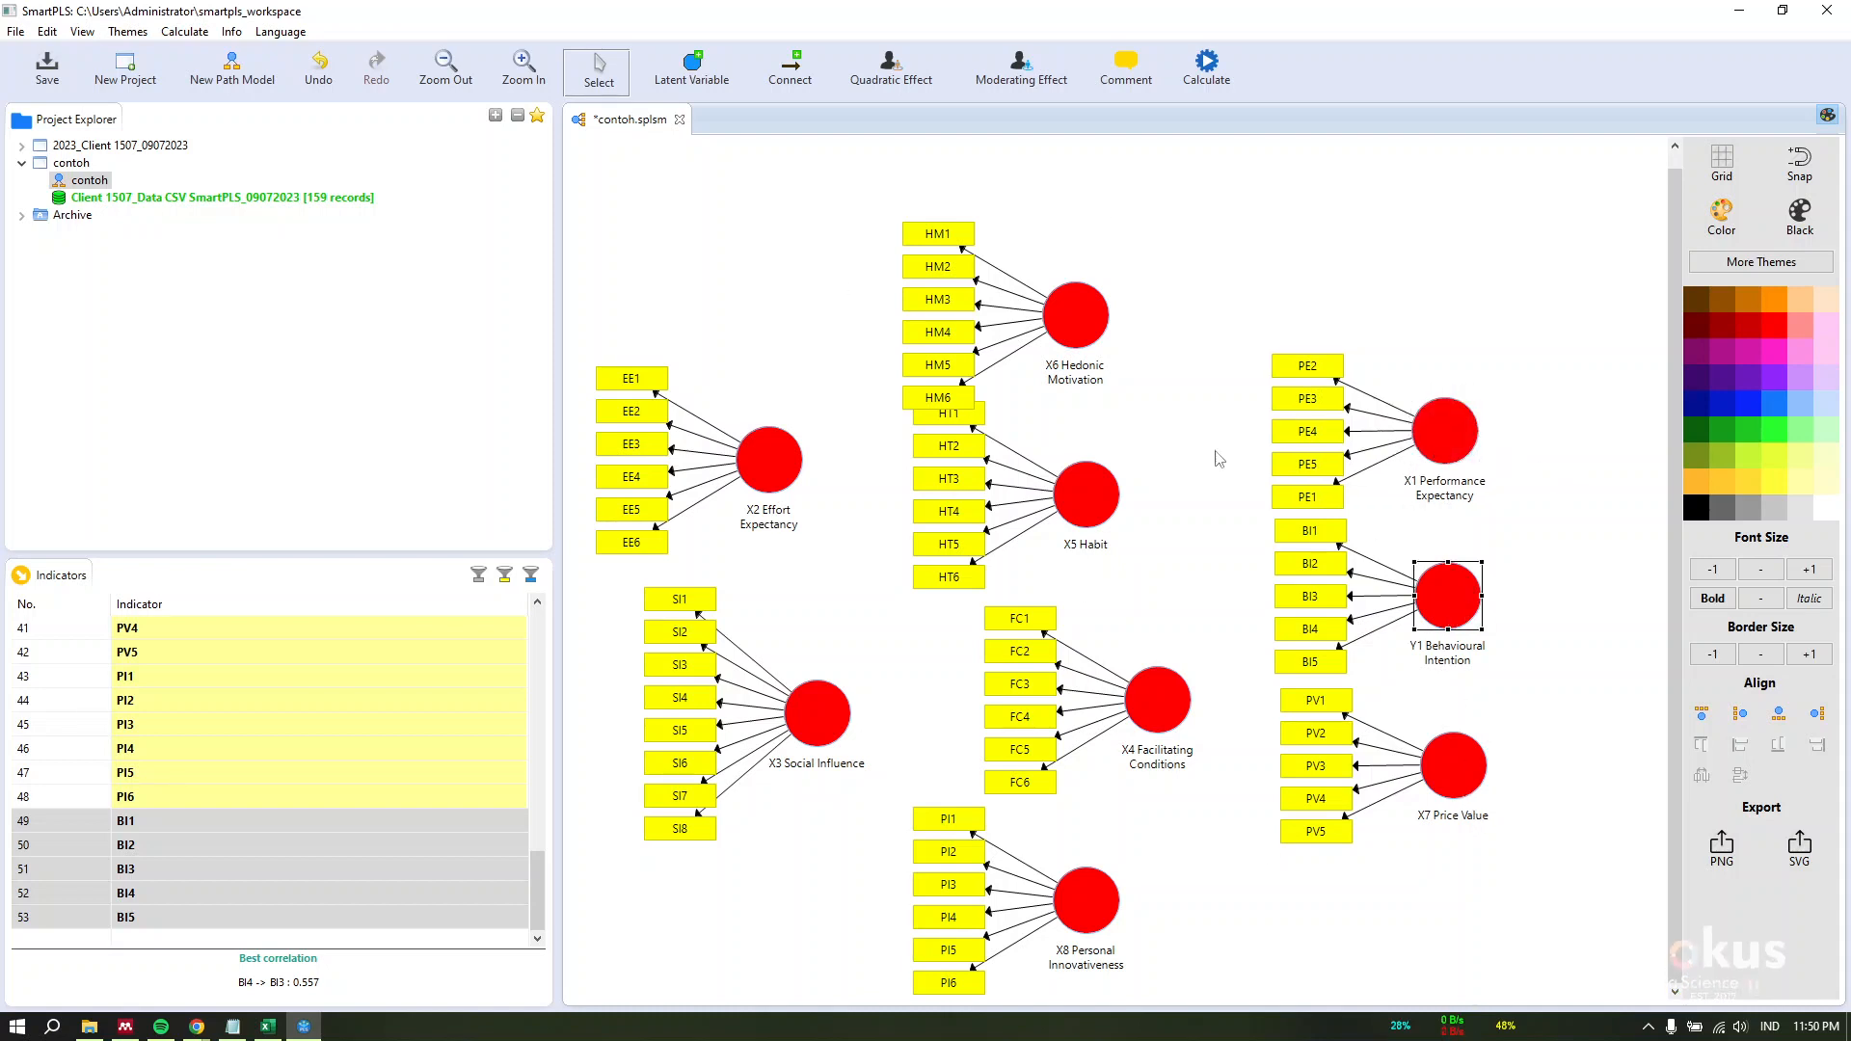
pyautogui.click(1436, 420)
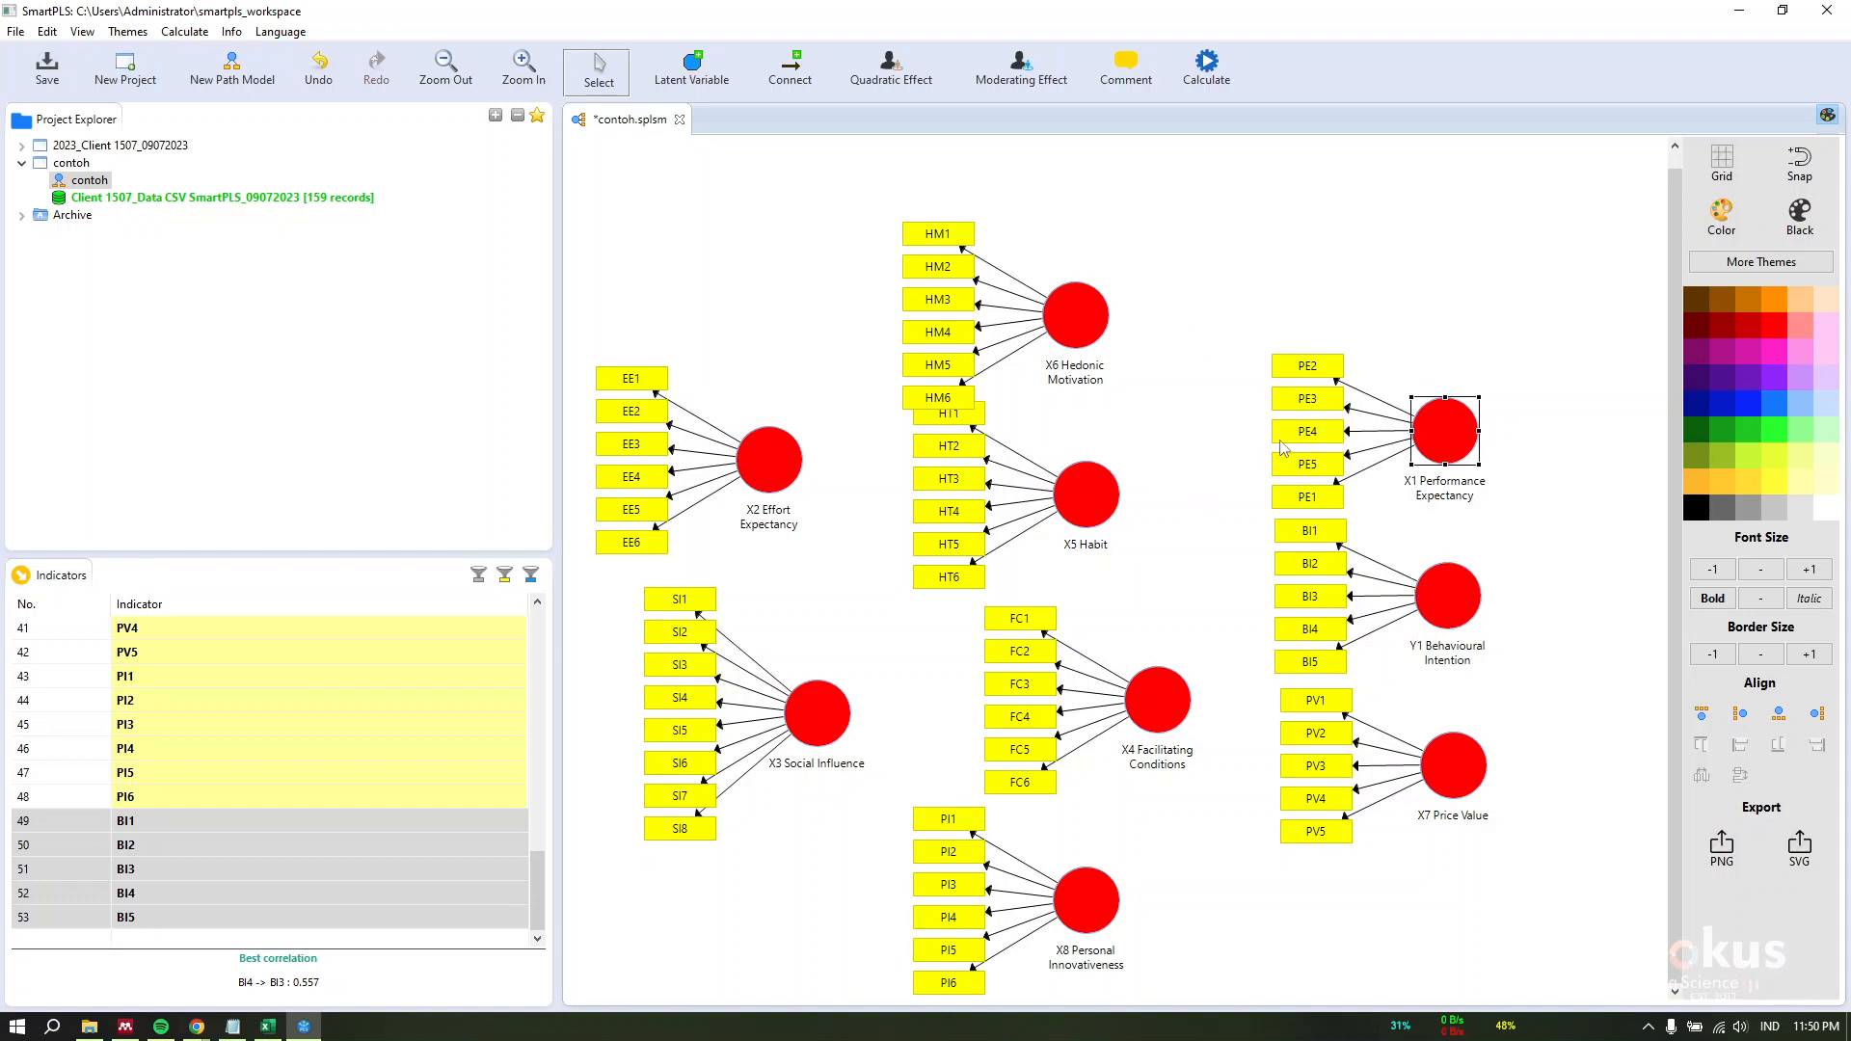
pyautogui.moveTo(1479, 461)
pyautogui.mouseDown()
pyautogui.moveTo(1475, 418)
pyautogui.moveTo(1479, 453)
pyautogui.mouseUp()
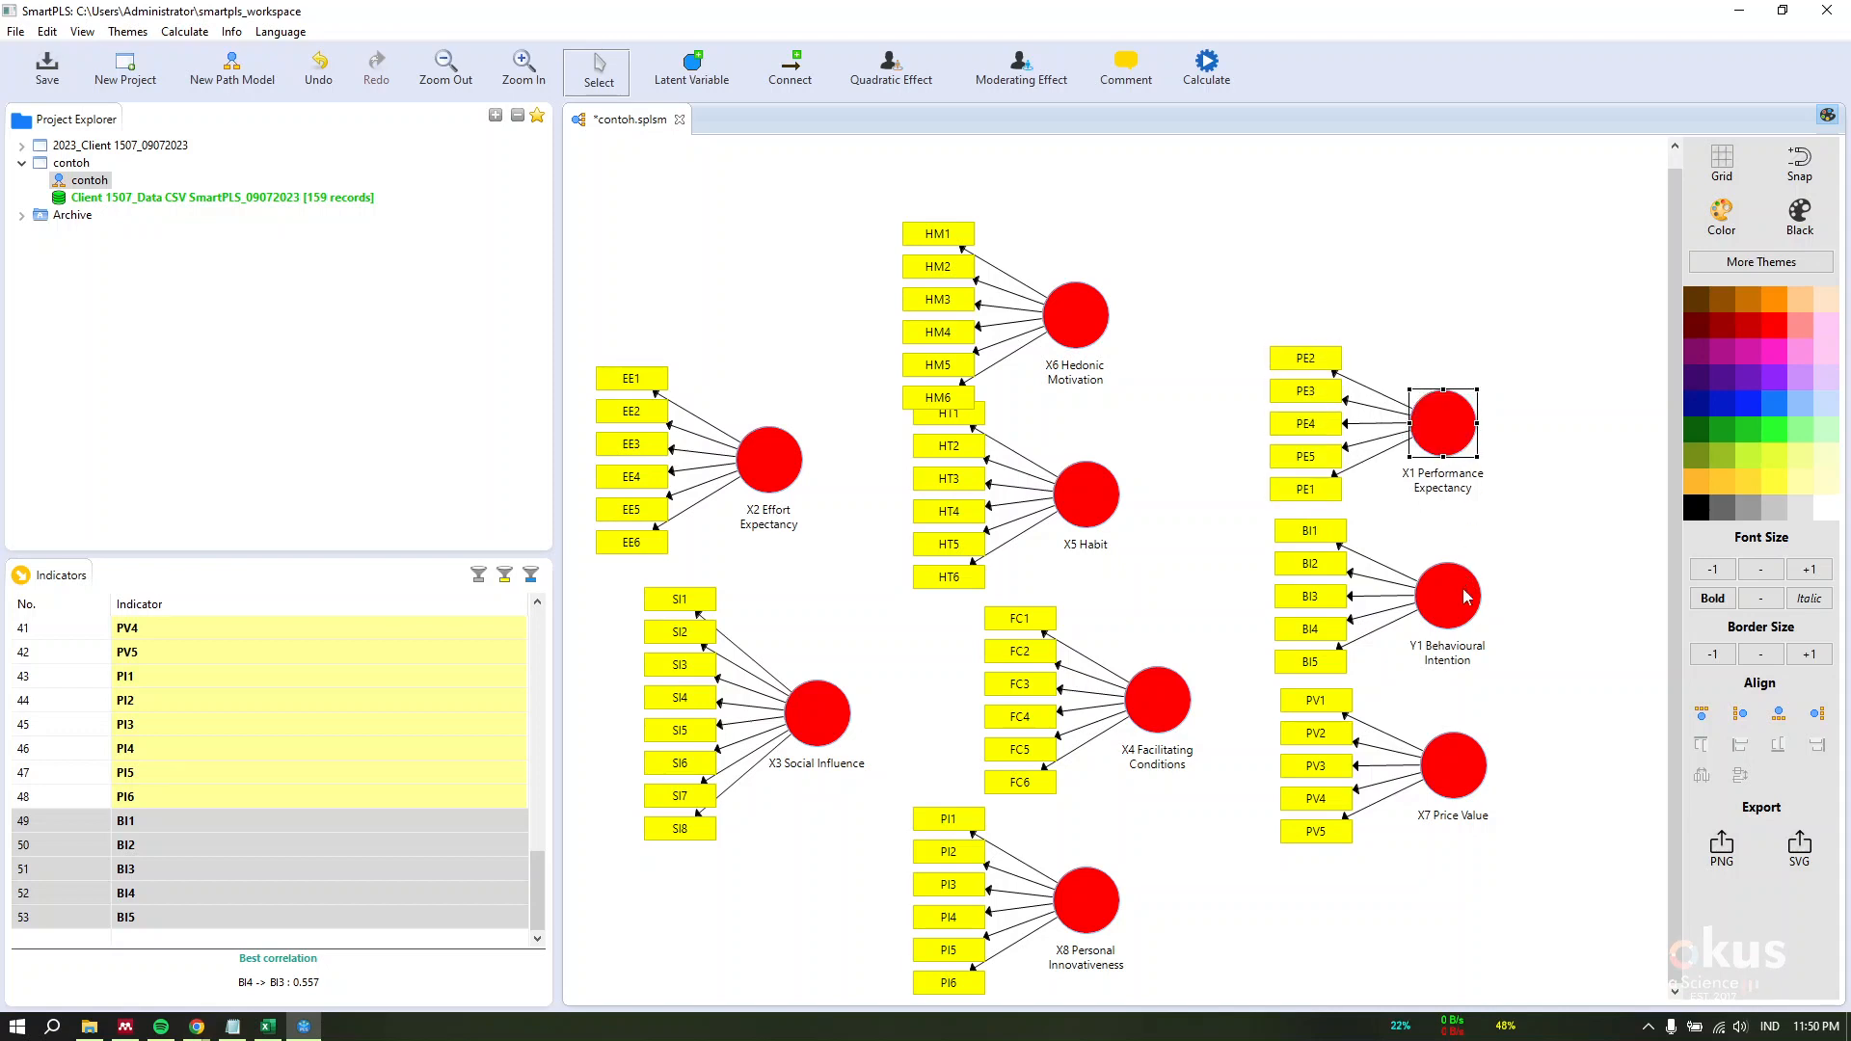
pyautogui.click(1469, 602)
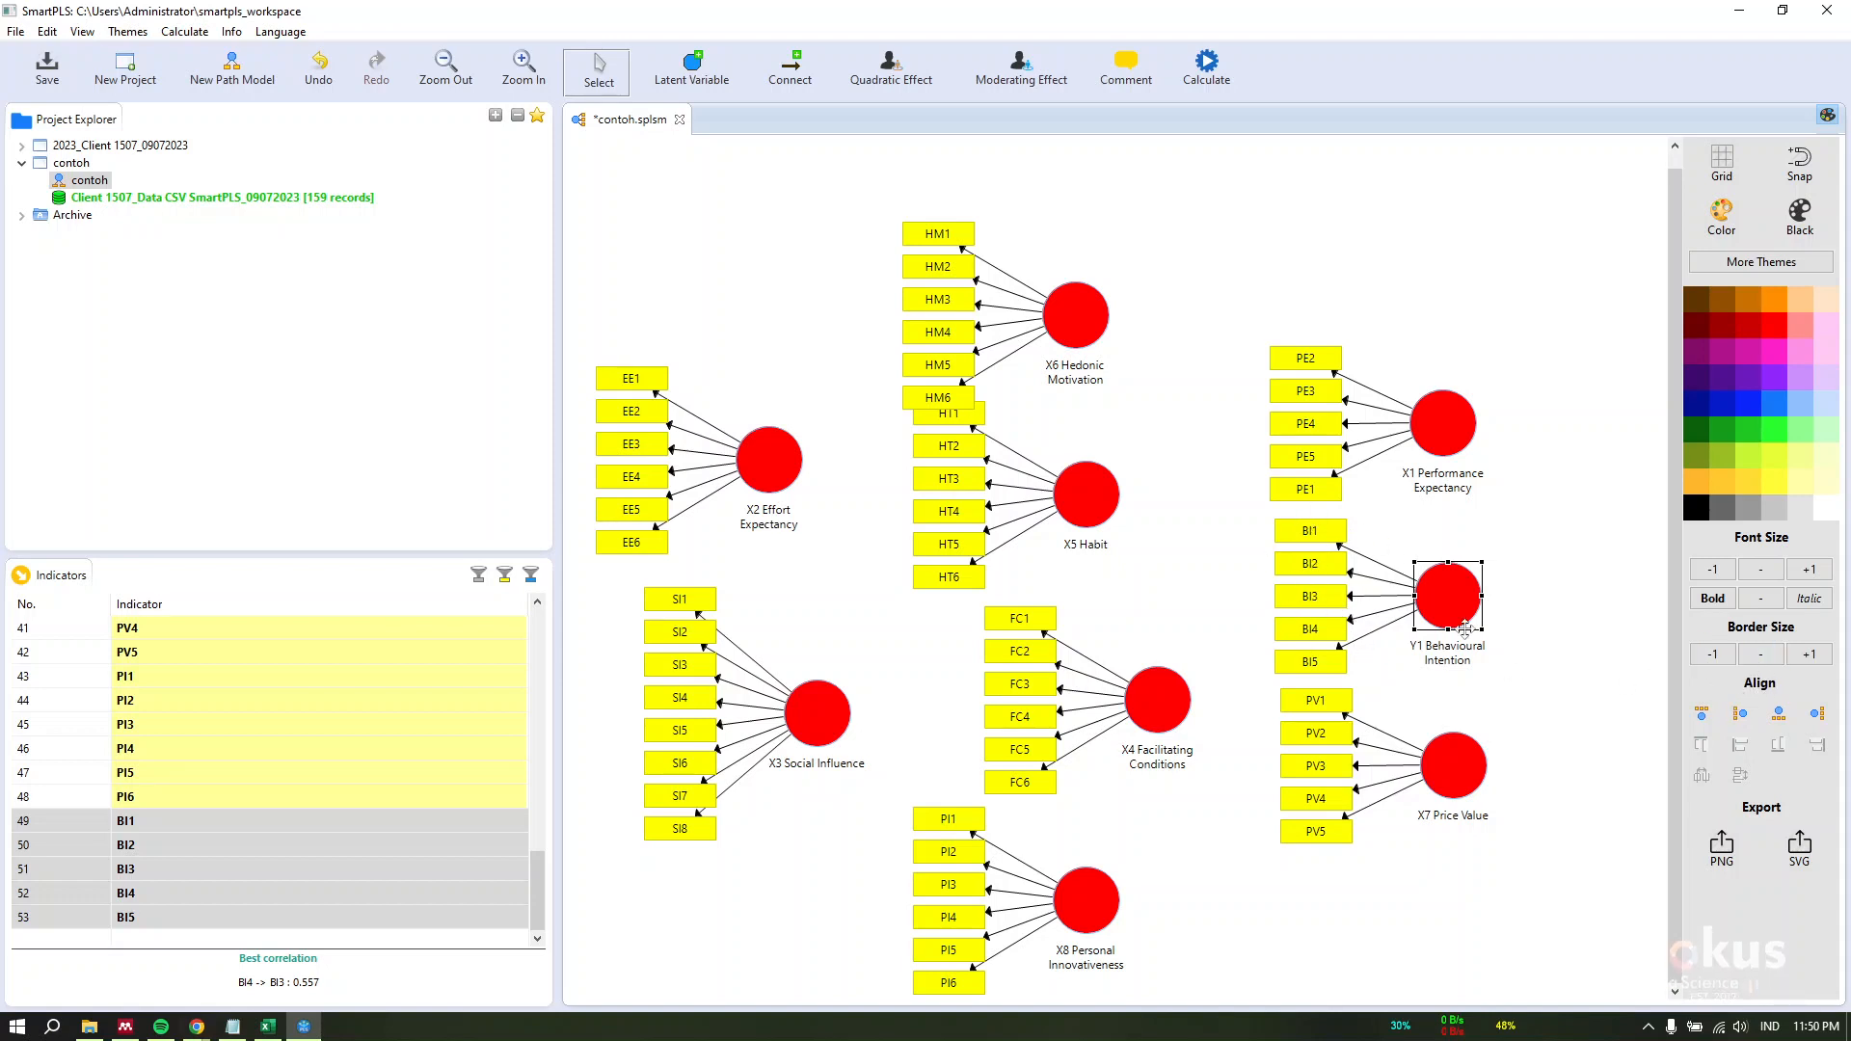
# - Align the indicators of Y1 Behavioural Intention and X1 Performance Expectancy to the right side of their constructs
pyautogui.click(1816, 714)
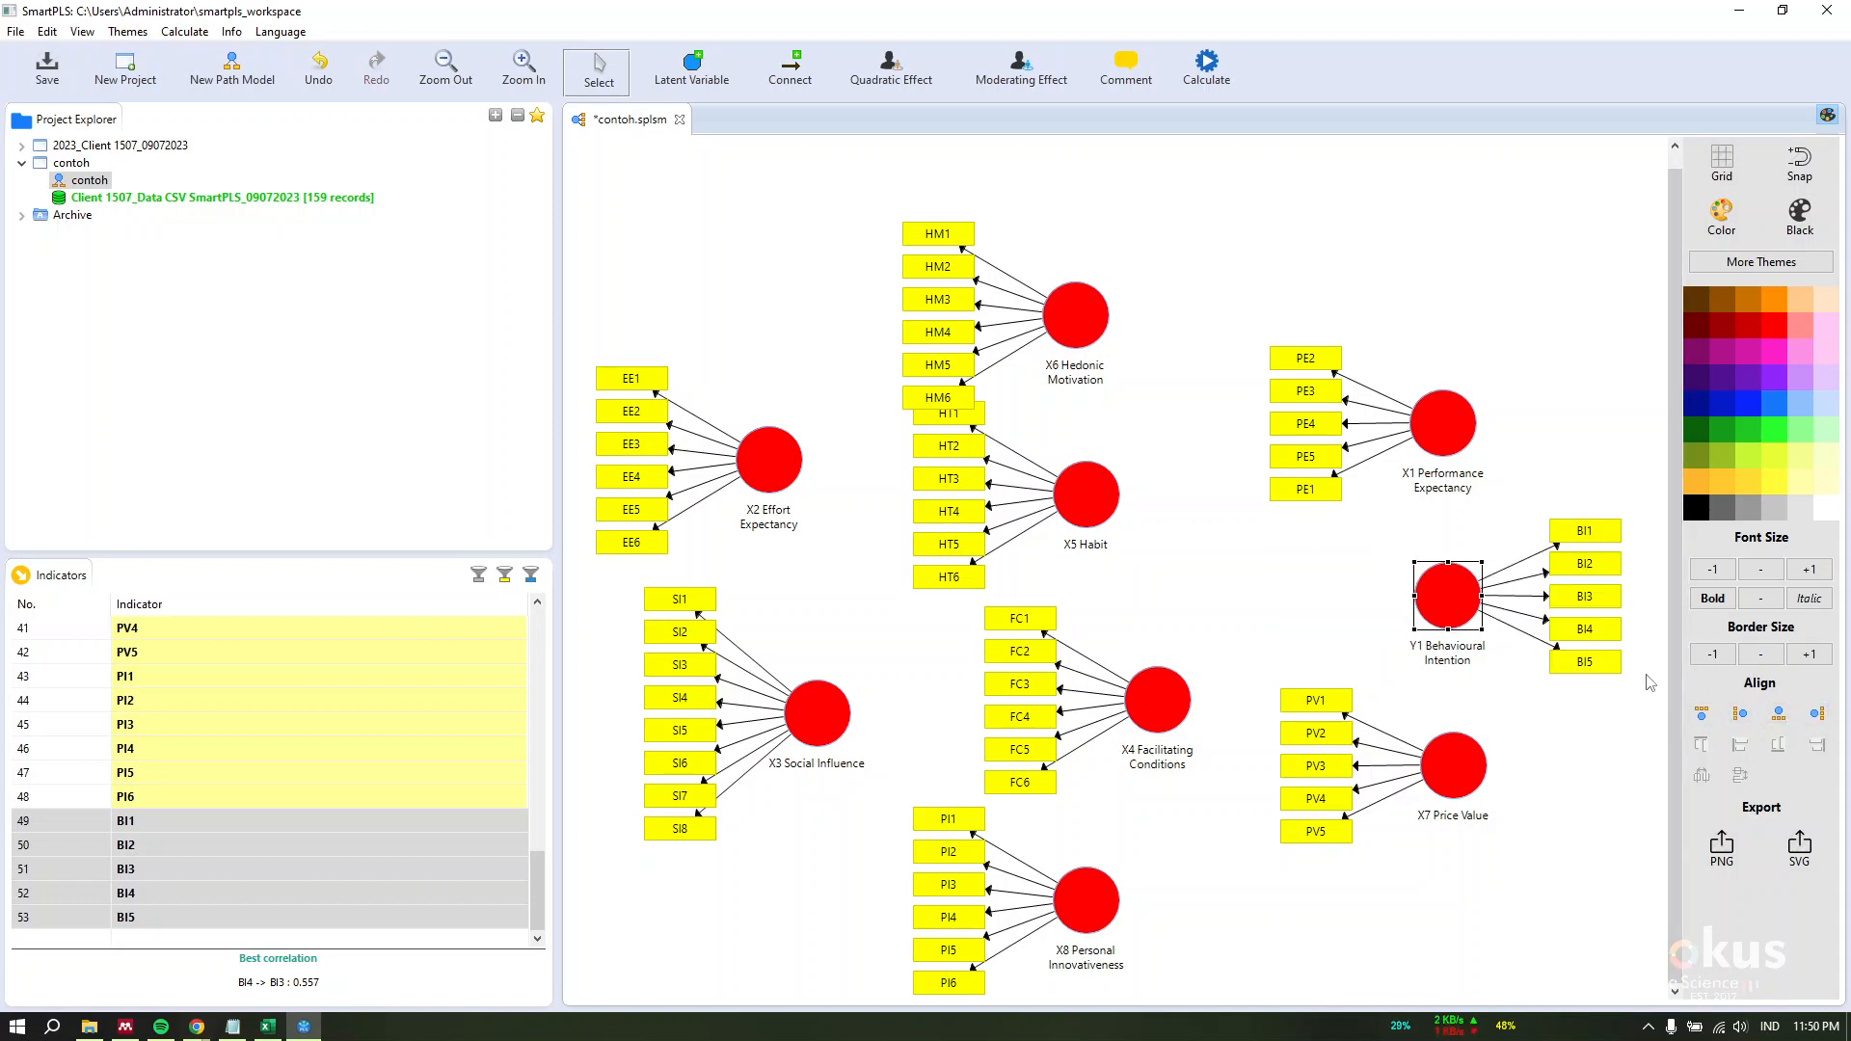
pyautogui.moveTo(1458, 439)
pyautogui.mouseDown()
pyautogui.moveTo(1459, 456)
pyautogui.moveTo(1454, 439)
pyautogui.mouseUp()
pyautogui.click(1816, 715)
# - Move X7 Price Value toward the model's centre and place X8 Personal Innovativeness below Y1 with its indicators on the right side
pyautogui.click(1465, 771)
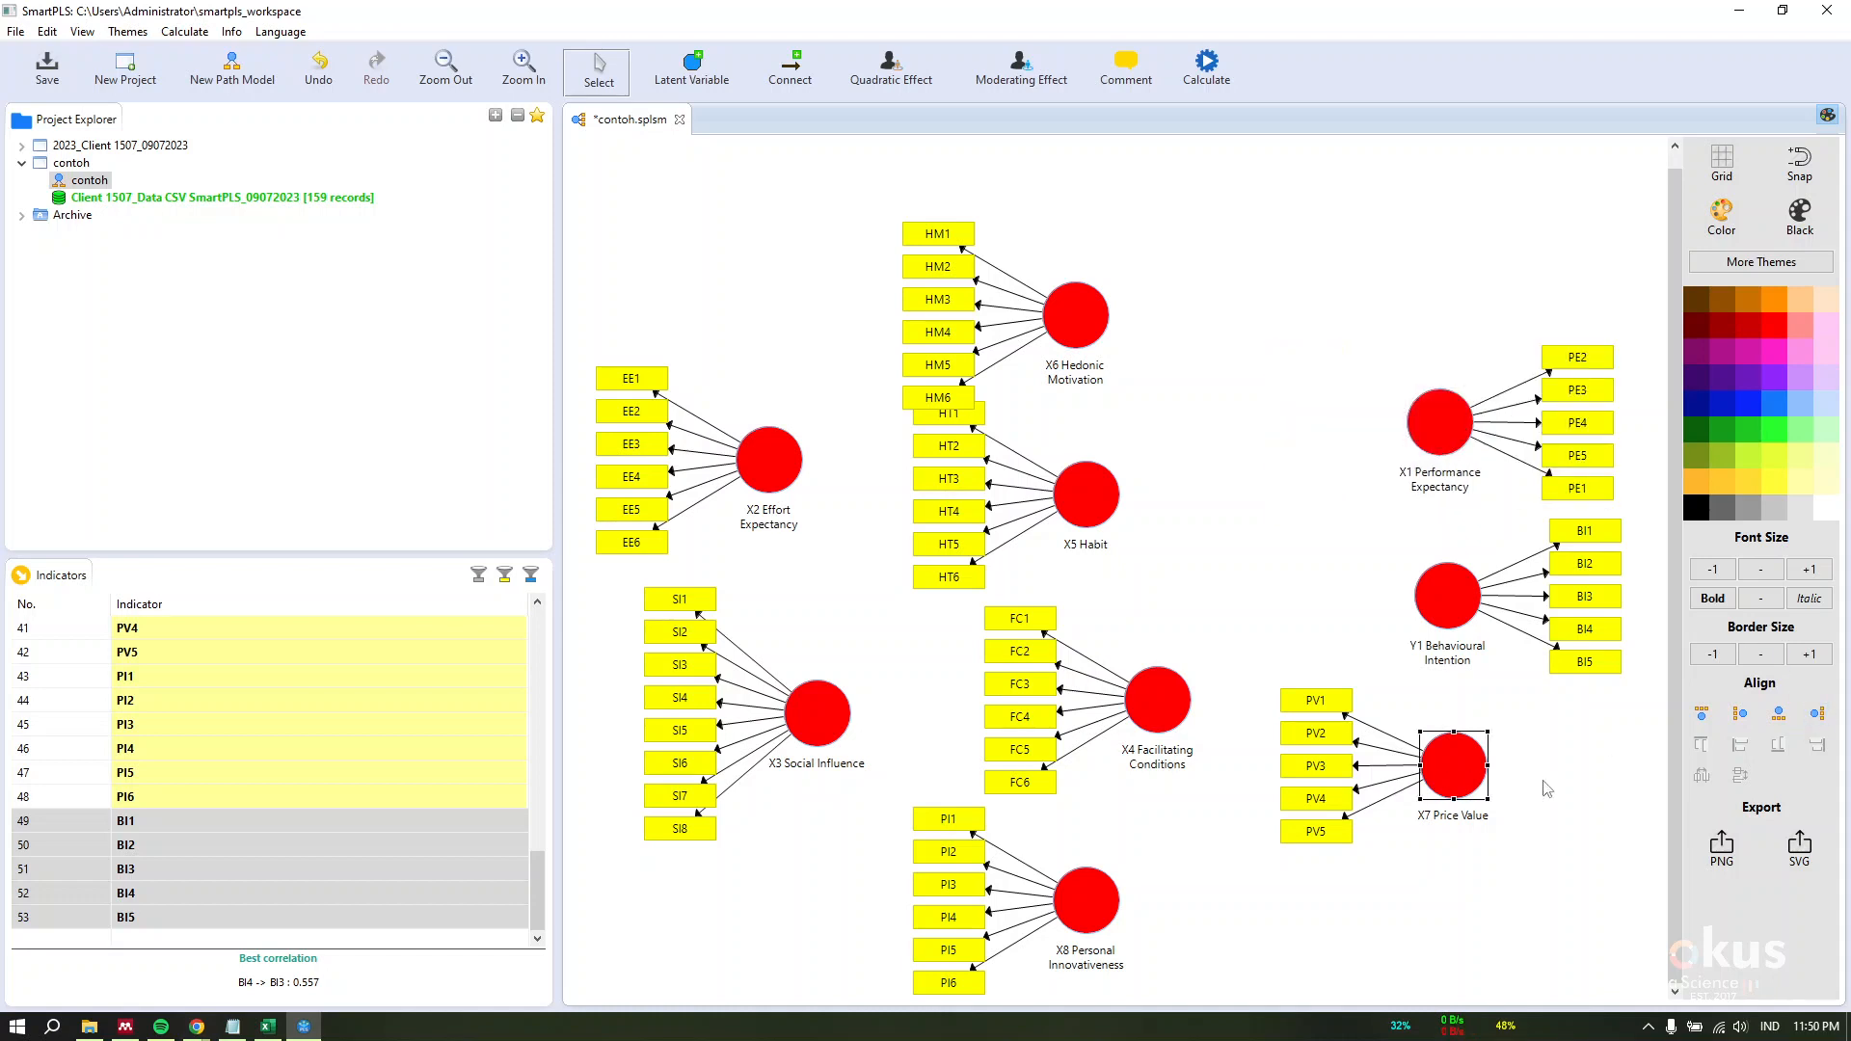
pyautogui.moveTo(1460, 776); pyautogui.dragTo(1313, 649)
pyautogui.click(1086, 885)
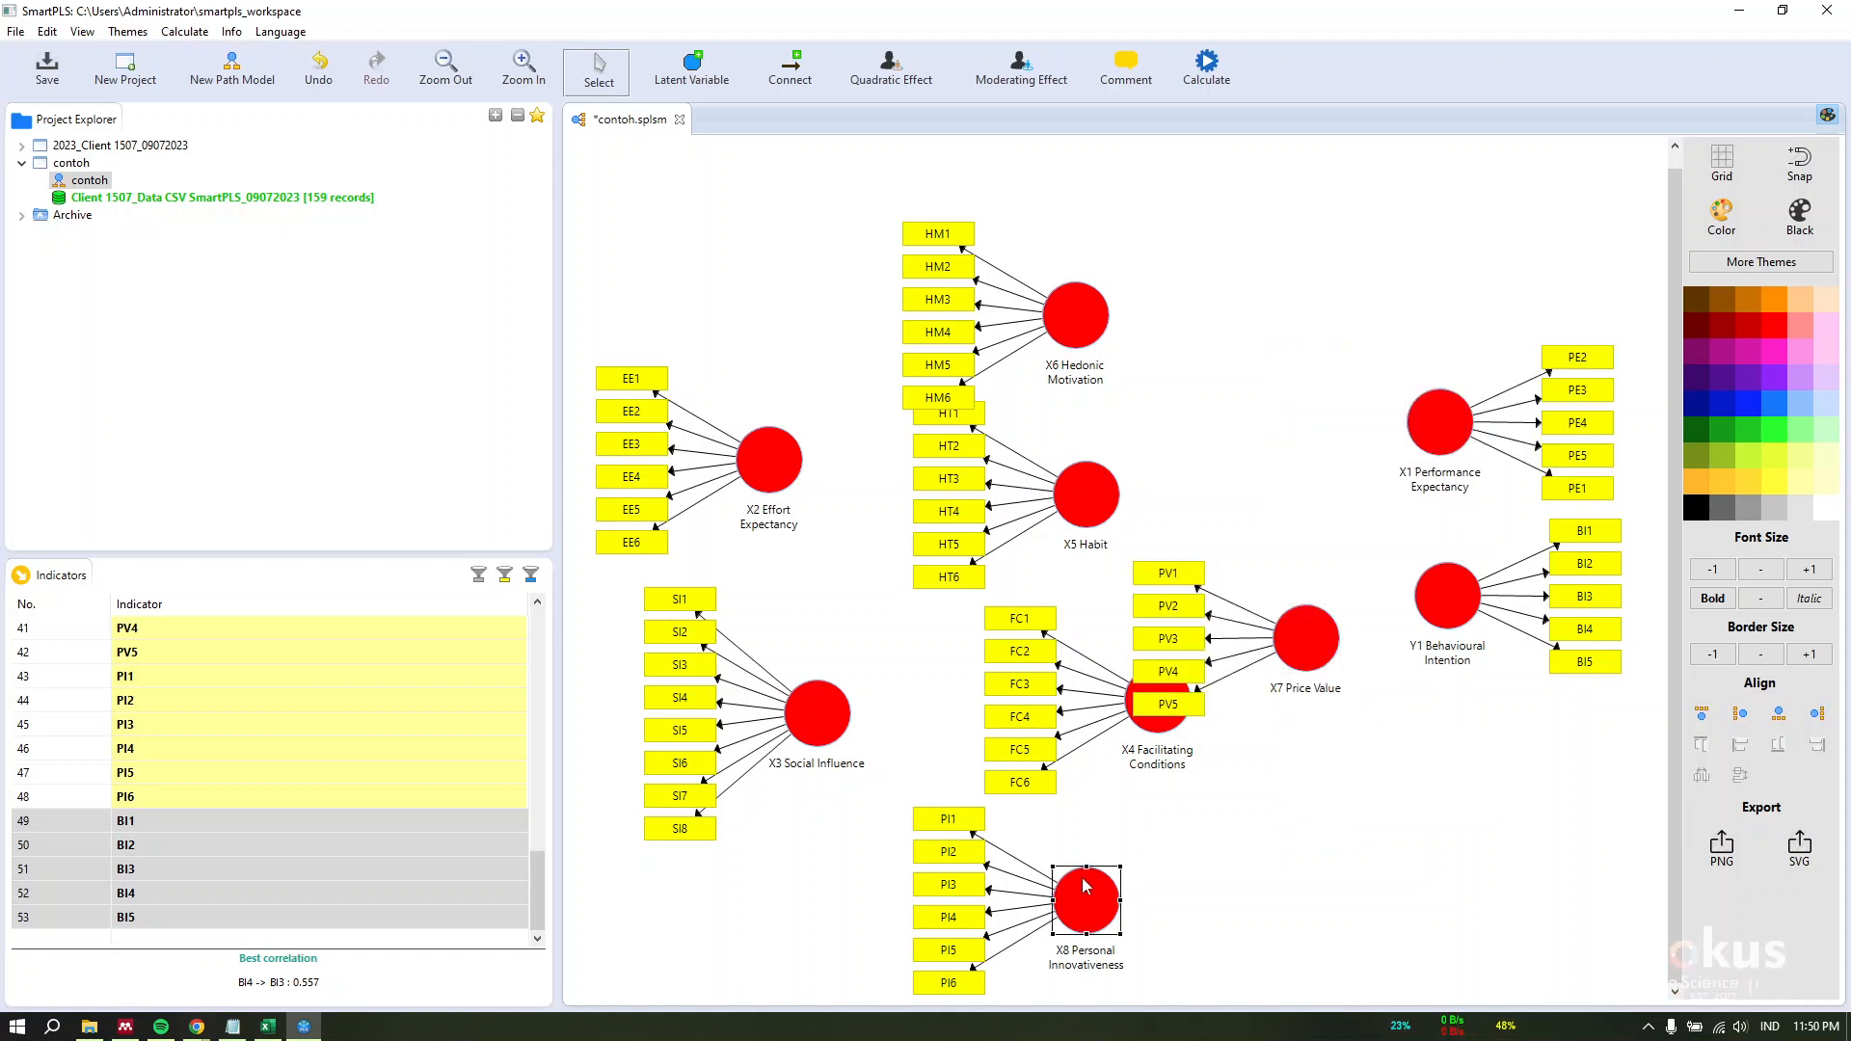
pyautogui.moveTo(1436, 755); pyautogui.dragTo(1434, 758)
pyautogui.click(1817, 718)
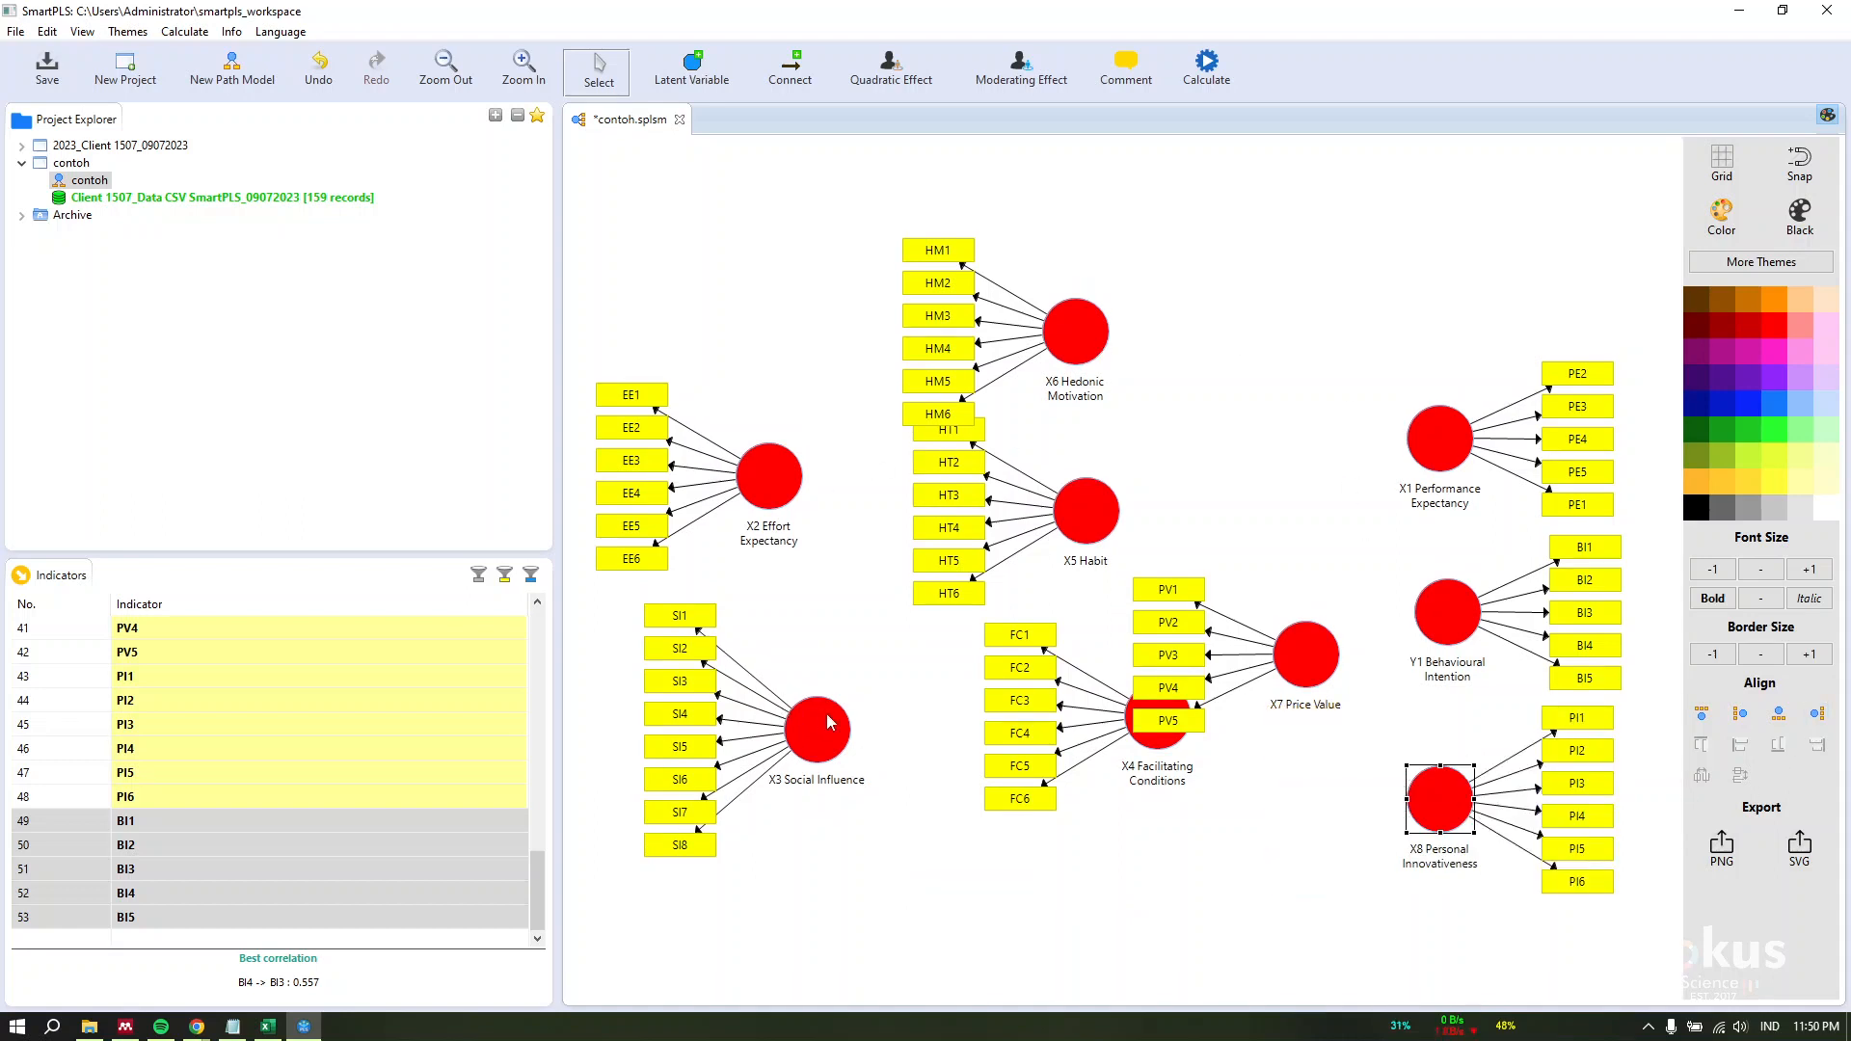
# - Place X2 Effort Expectancy at the model's top with indicators above it, and X7 Price Value at the bottom with indicators below it
pyautogui.moveTo(781, 489); pyautogui.dragTo(1309, 338)
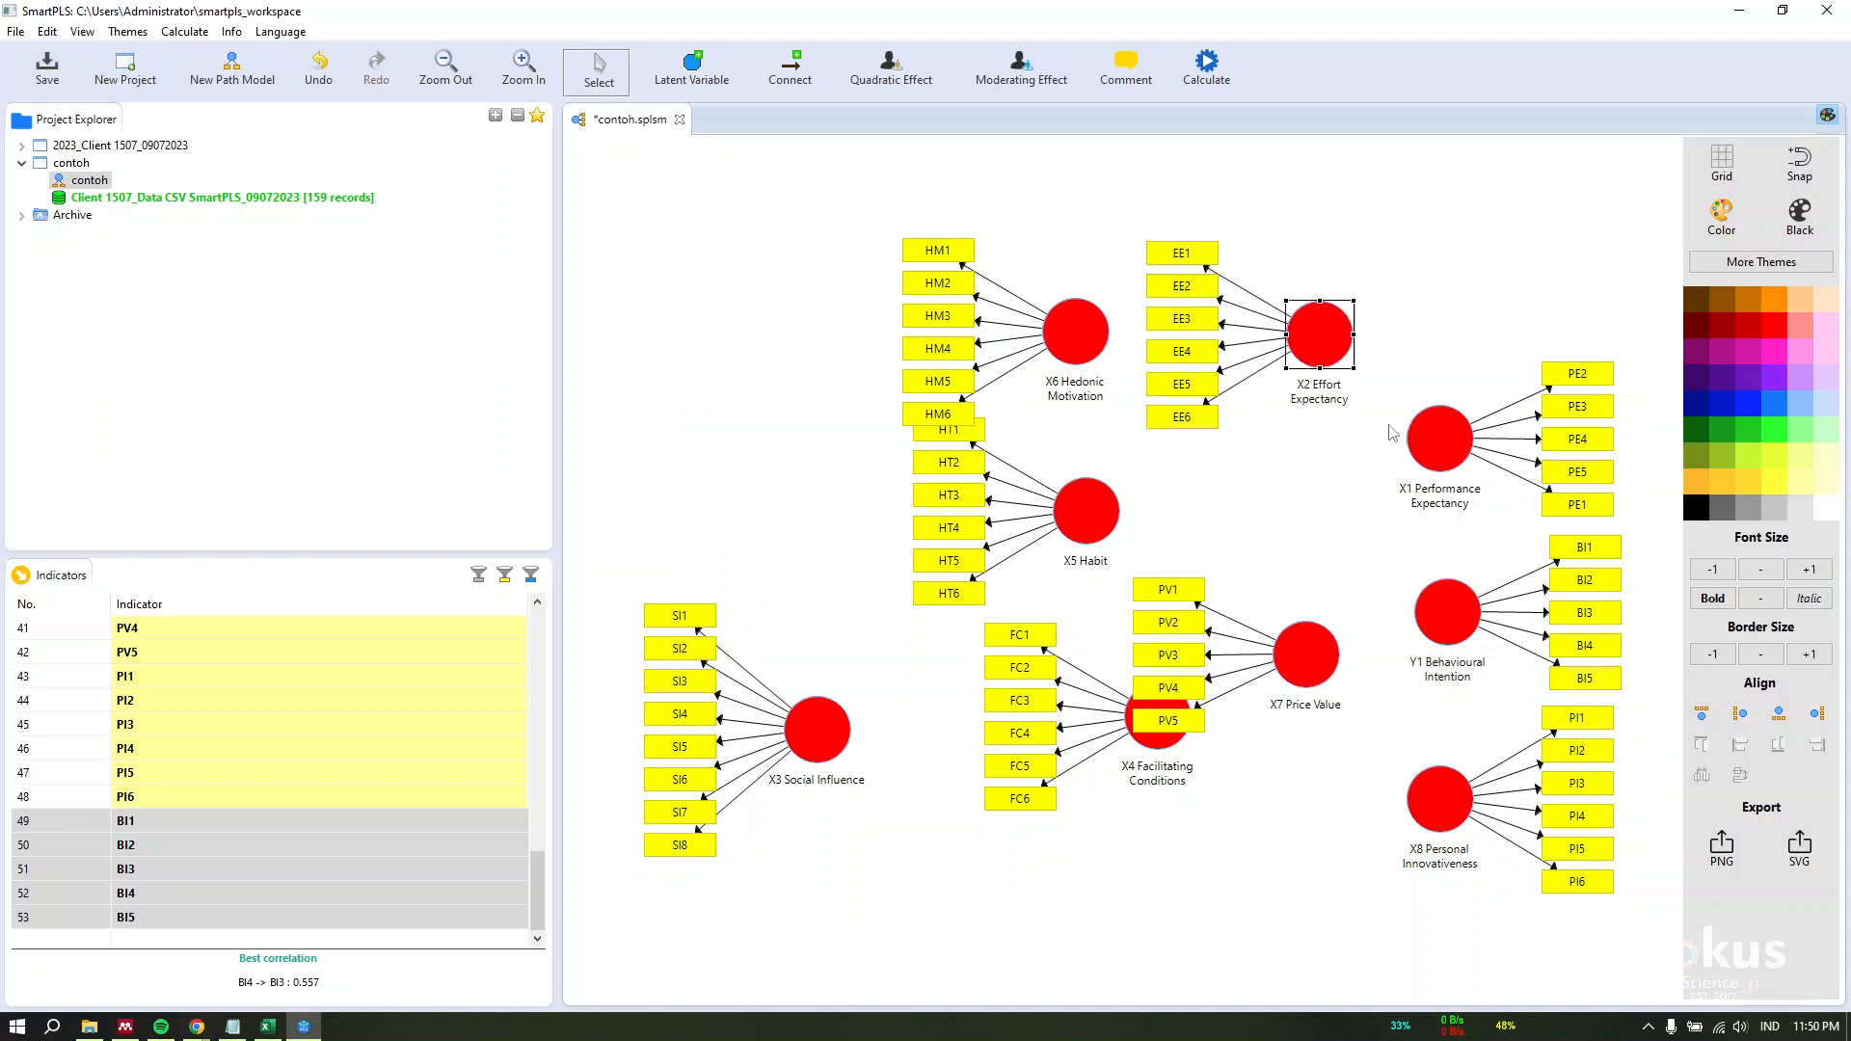
pyautogui.click(1702, 714)
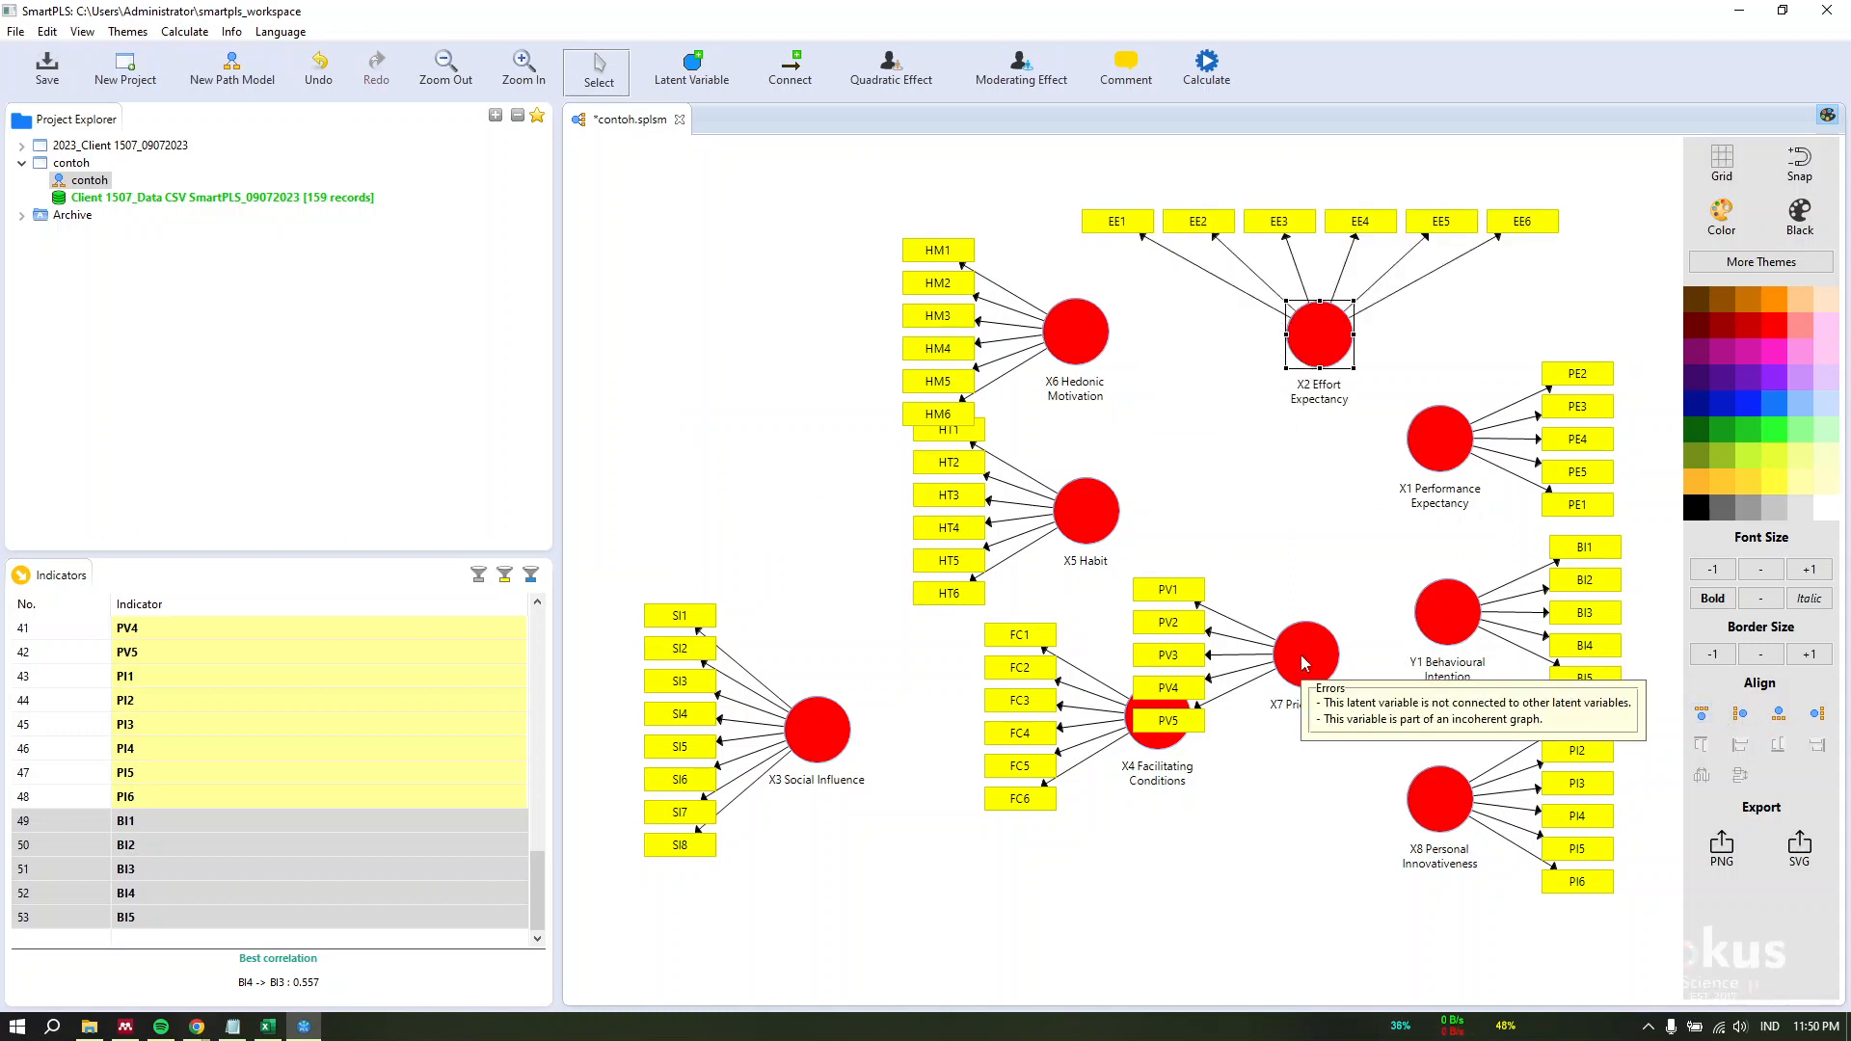
pyautogui.moveTo(1300, 655); pyautogui.dragTo(1263, 863)
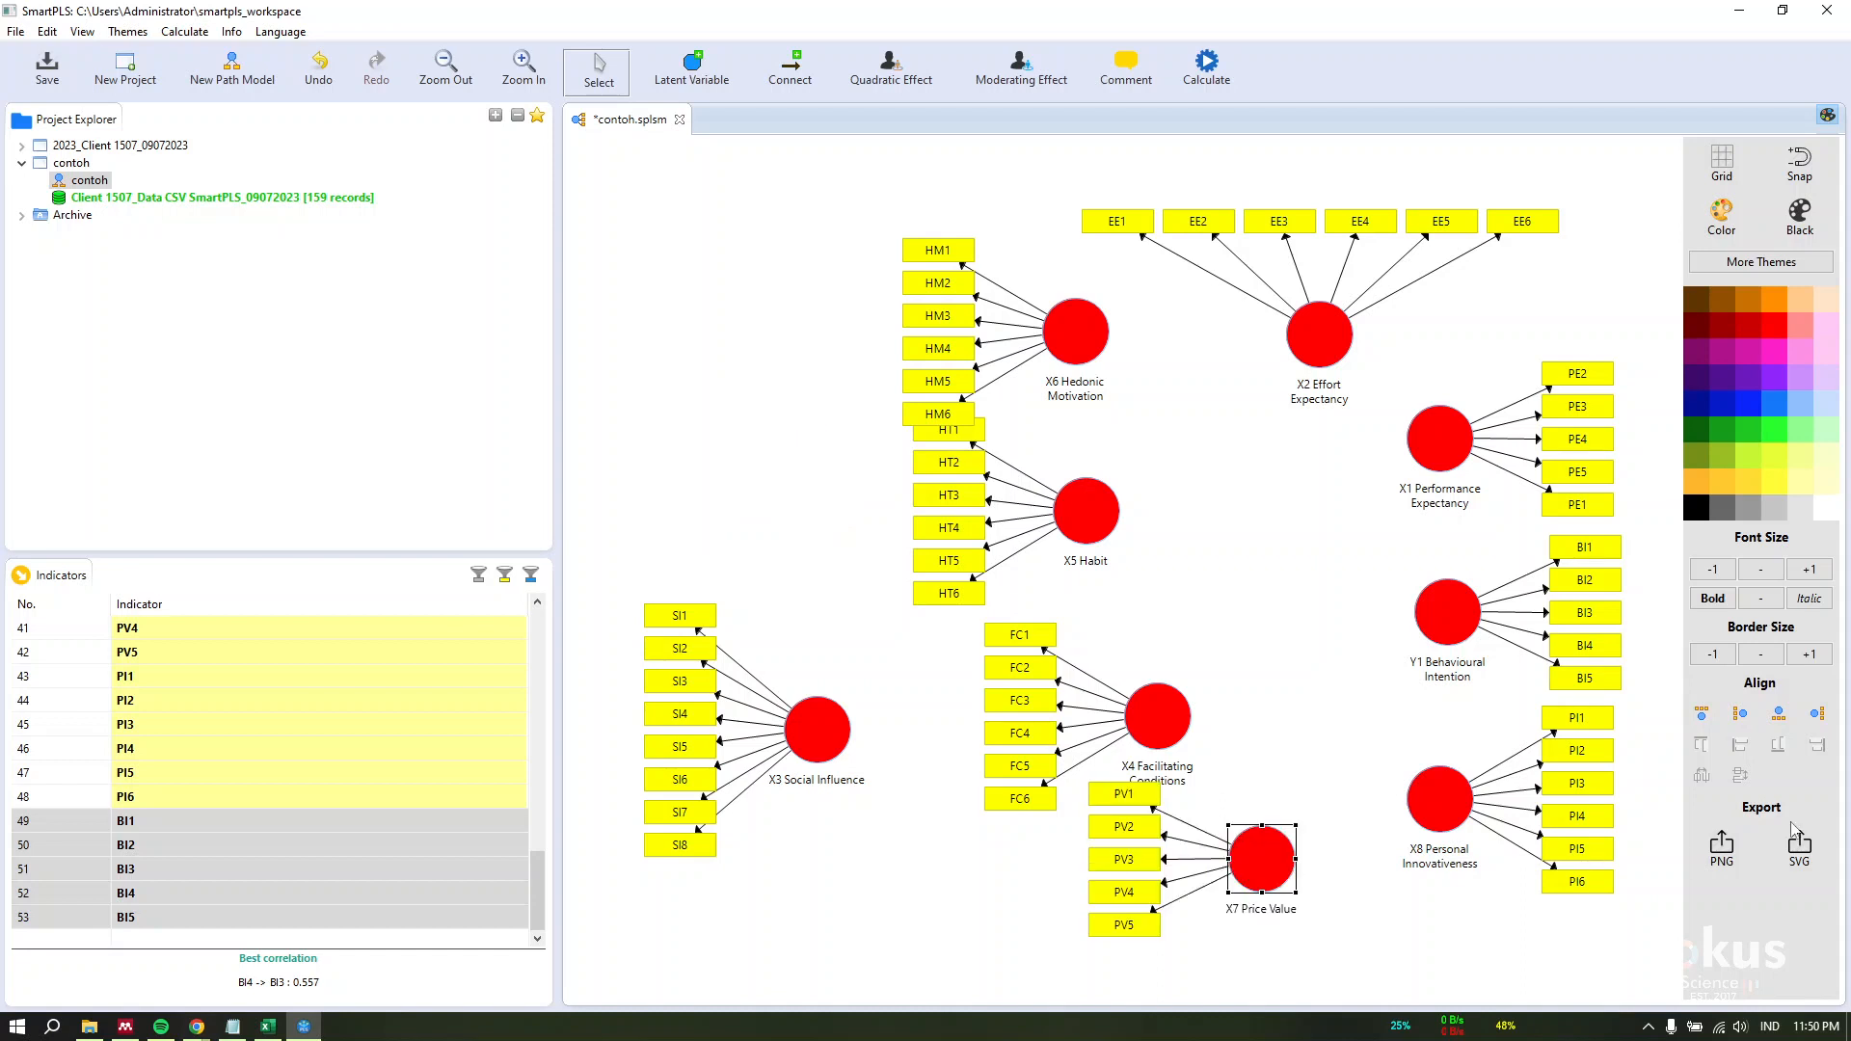
pyautogui.click(1818, 716)
pyautogui.click(1779, 714)
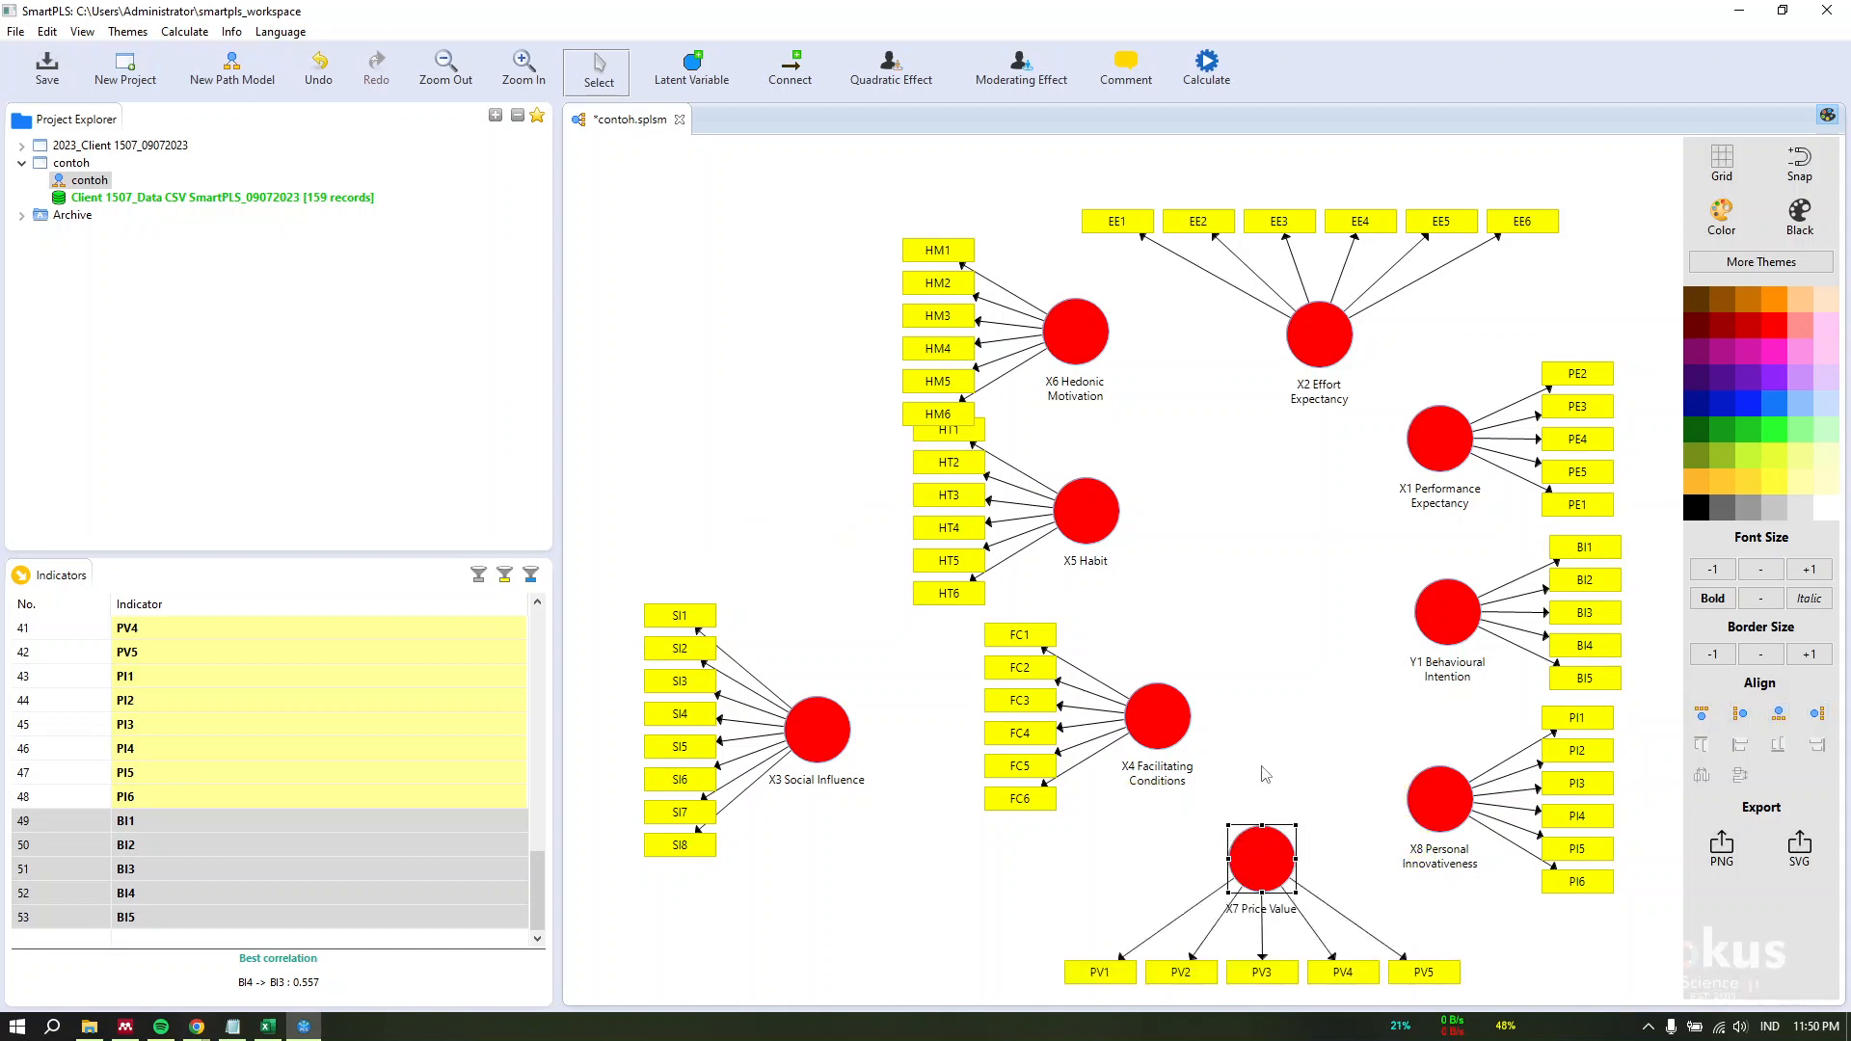
# - Place X3 Social Influence beside X2 with X4 Facilitating Conditions below it, moving X6 Hedonic Motivation and X5 Habit out of the way
pyautogui.moveTo(1072, 519); pyautogui.dragTo(950, 513)
pyautogui.moveTo(1087, 349); pyautogui.dragTo(1228, 553)
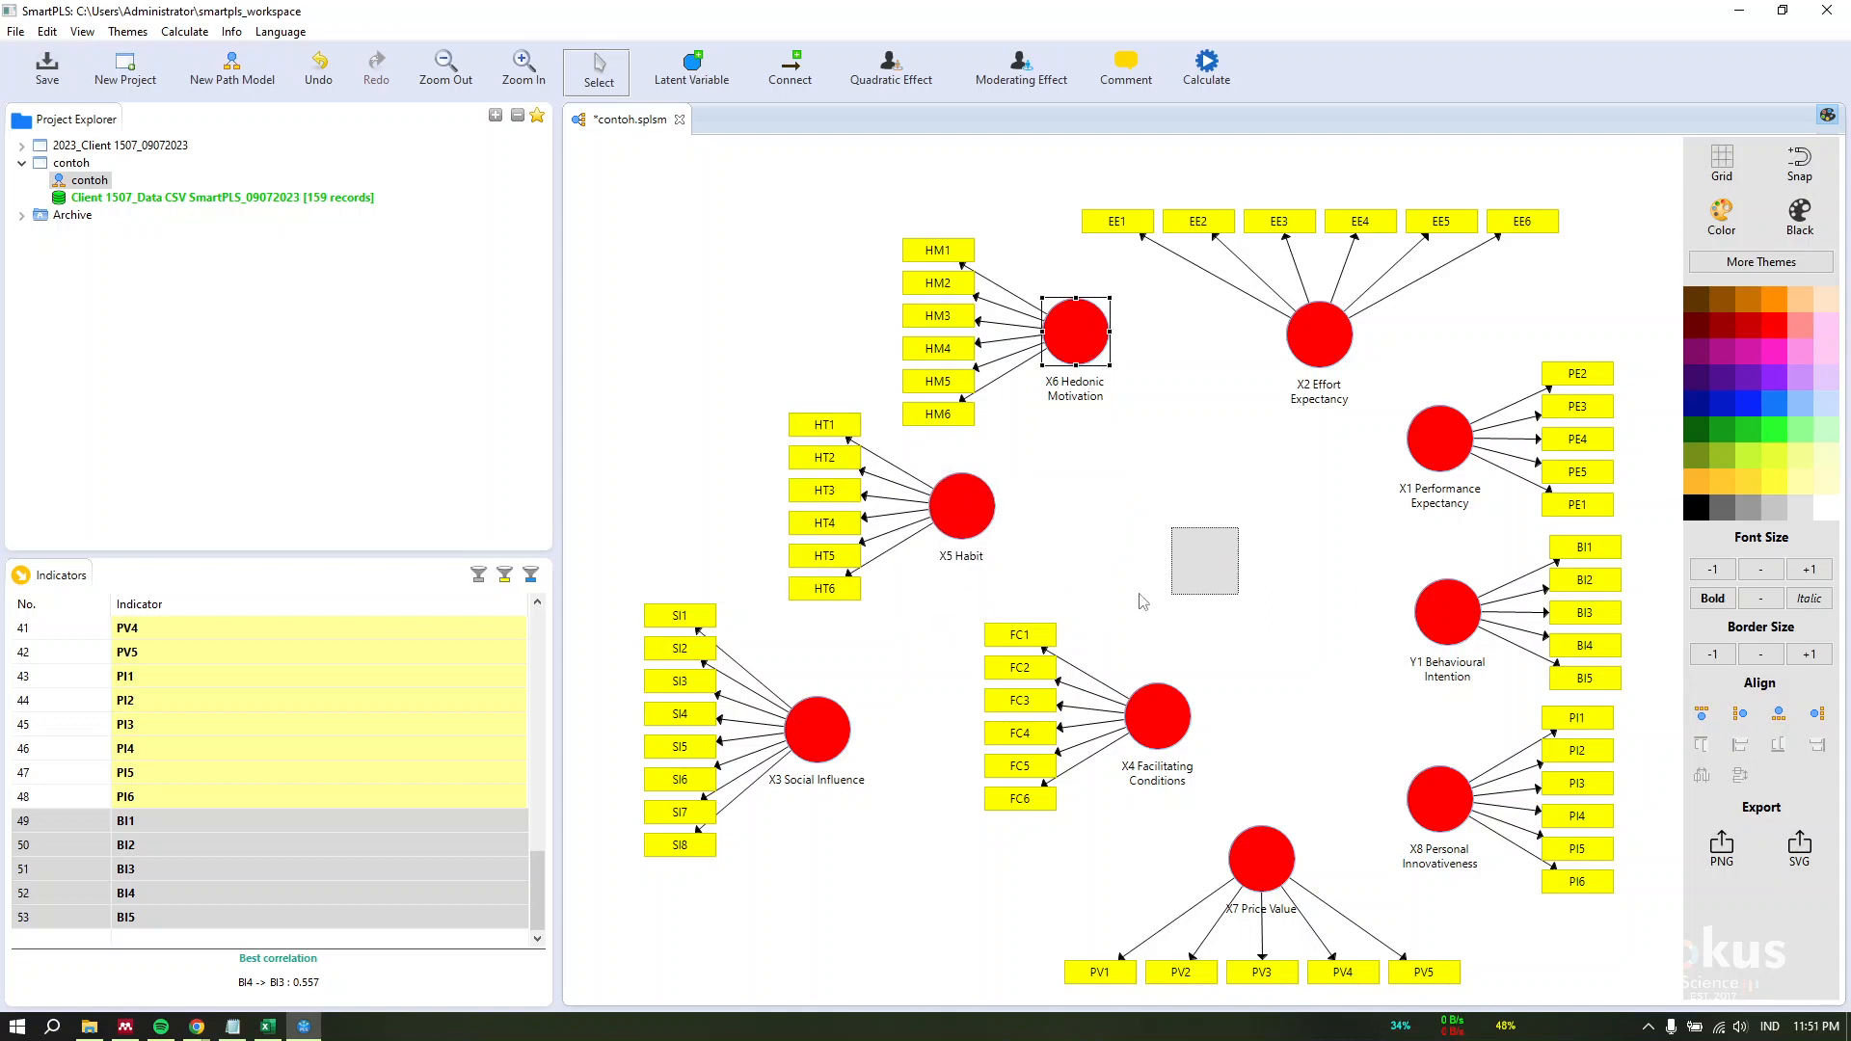
pyautogui.moveTo(1143, 601); pyautogui.dragTo(1142, 602)
pyautogui.moveTo(817, 730); pyautogui.dragTo(970, 326)
pyautogui.moveTo(962, 507); pyautogui.dragTo(859, 737)
pyautogui.moveTo(1195, 573); pyautogui.dragTo(777, 549)
pyautogui.moveTo(985, 326); pyautogui.dragTo(1093, 336)
pyautogui.moveTo(1153, 716); pyautogui.dragTo(1106, 528)
pyautogui.moveTo(1081, 334); pyautogui.dragTo(1025, 331)
pyautogui.moveTo(1108, 530); pyautogui.dragTo(1121, 522)
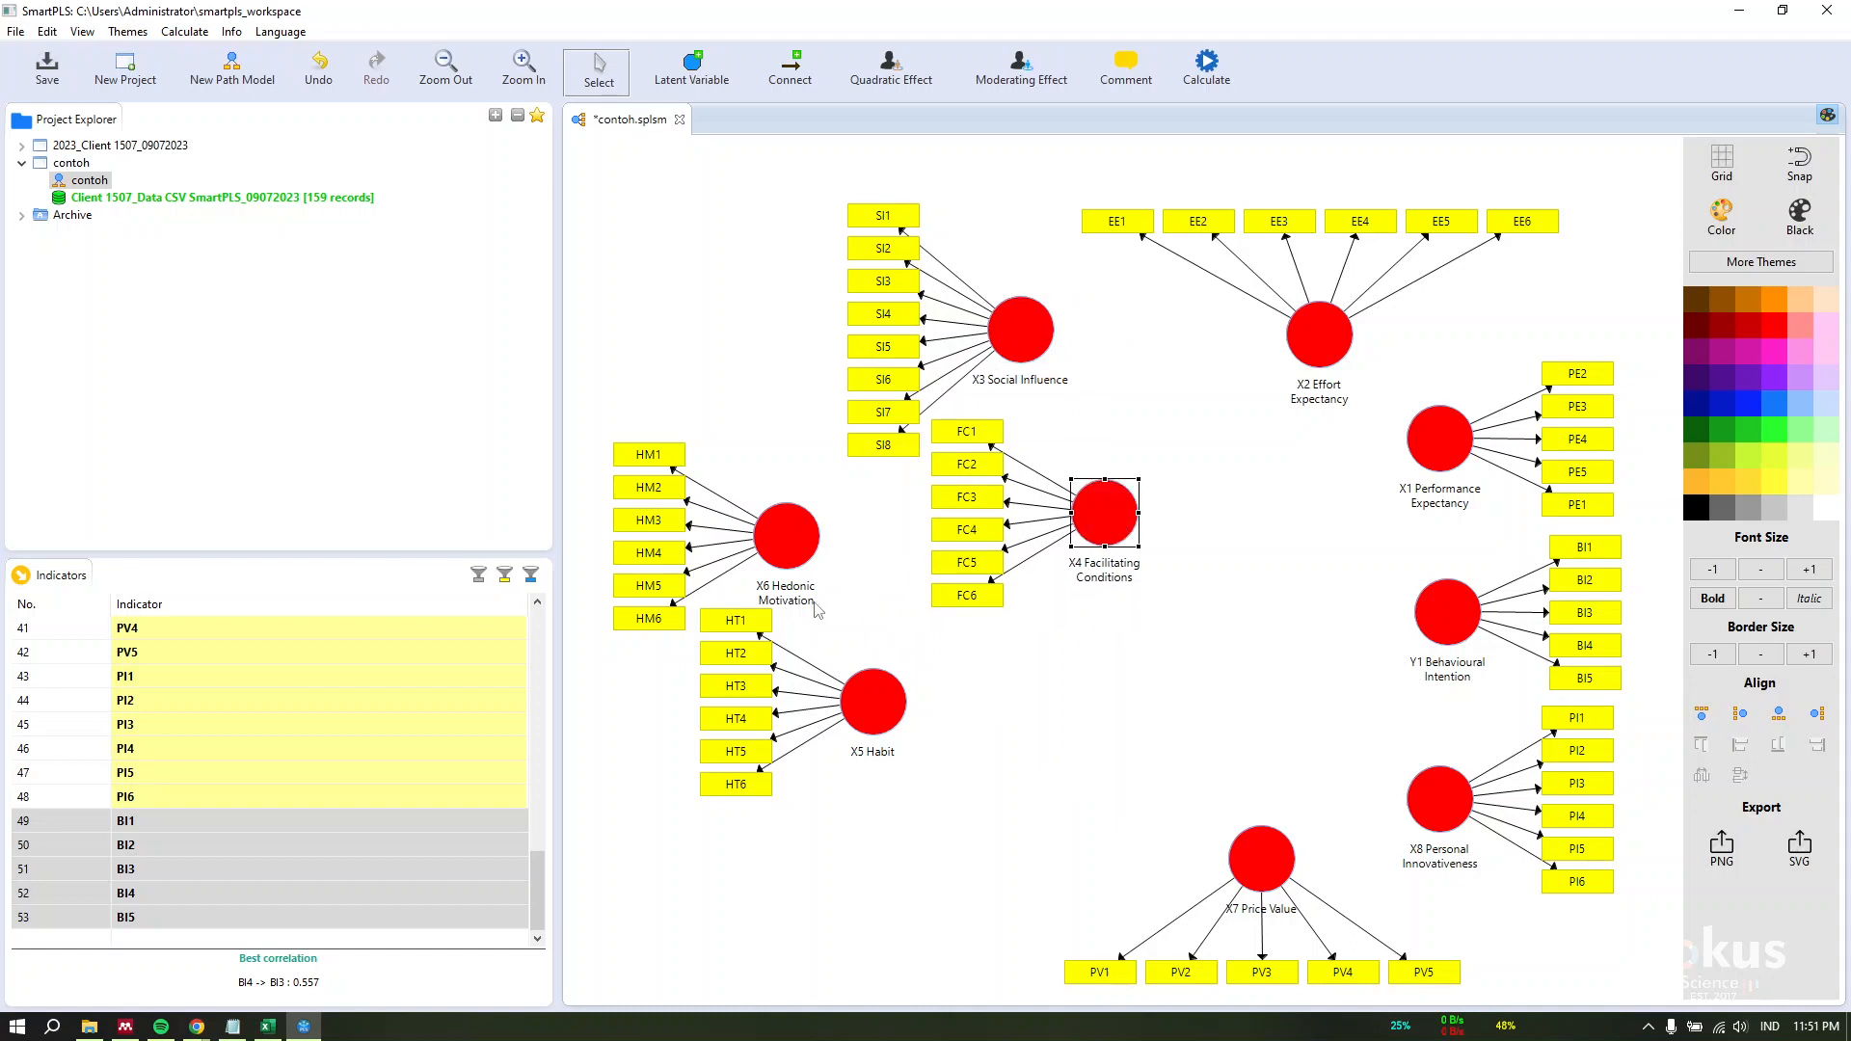
# - Place X5 Habit below X4 Facilitating Conditions and X6 Hedonic Motivation below X5, keeping their indicator blocks separate
pyautogui.moveTo(787, 536); pyautogui.dragTo(961, 656)
pyautogui.moveTo(892, 725); pyautogui.dragTo(1168, 770)
pyautogui.moveTo(959, 661); pyautogui.dragTo(1018, 914)
pyautogui.moveTo(1119, 757); pyautogui.dragTo(966, 723)
pyautogui.moveTo(1022, 906); pyautogui.dragTo(1100, 844)
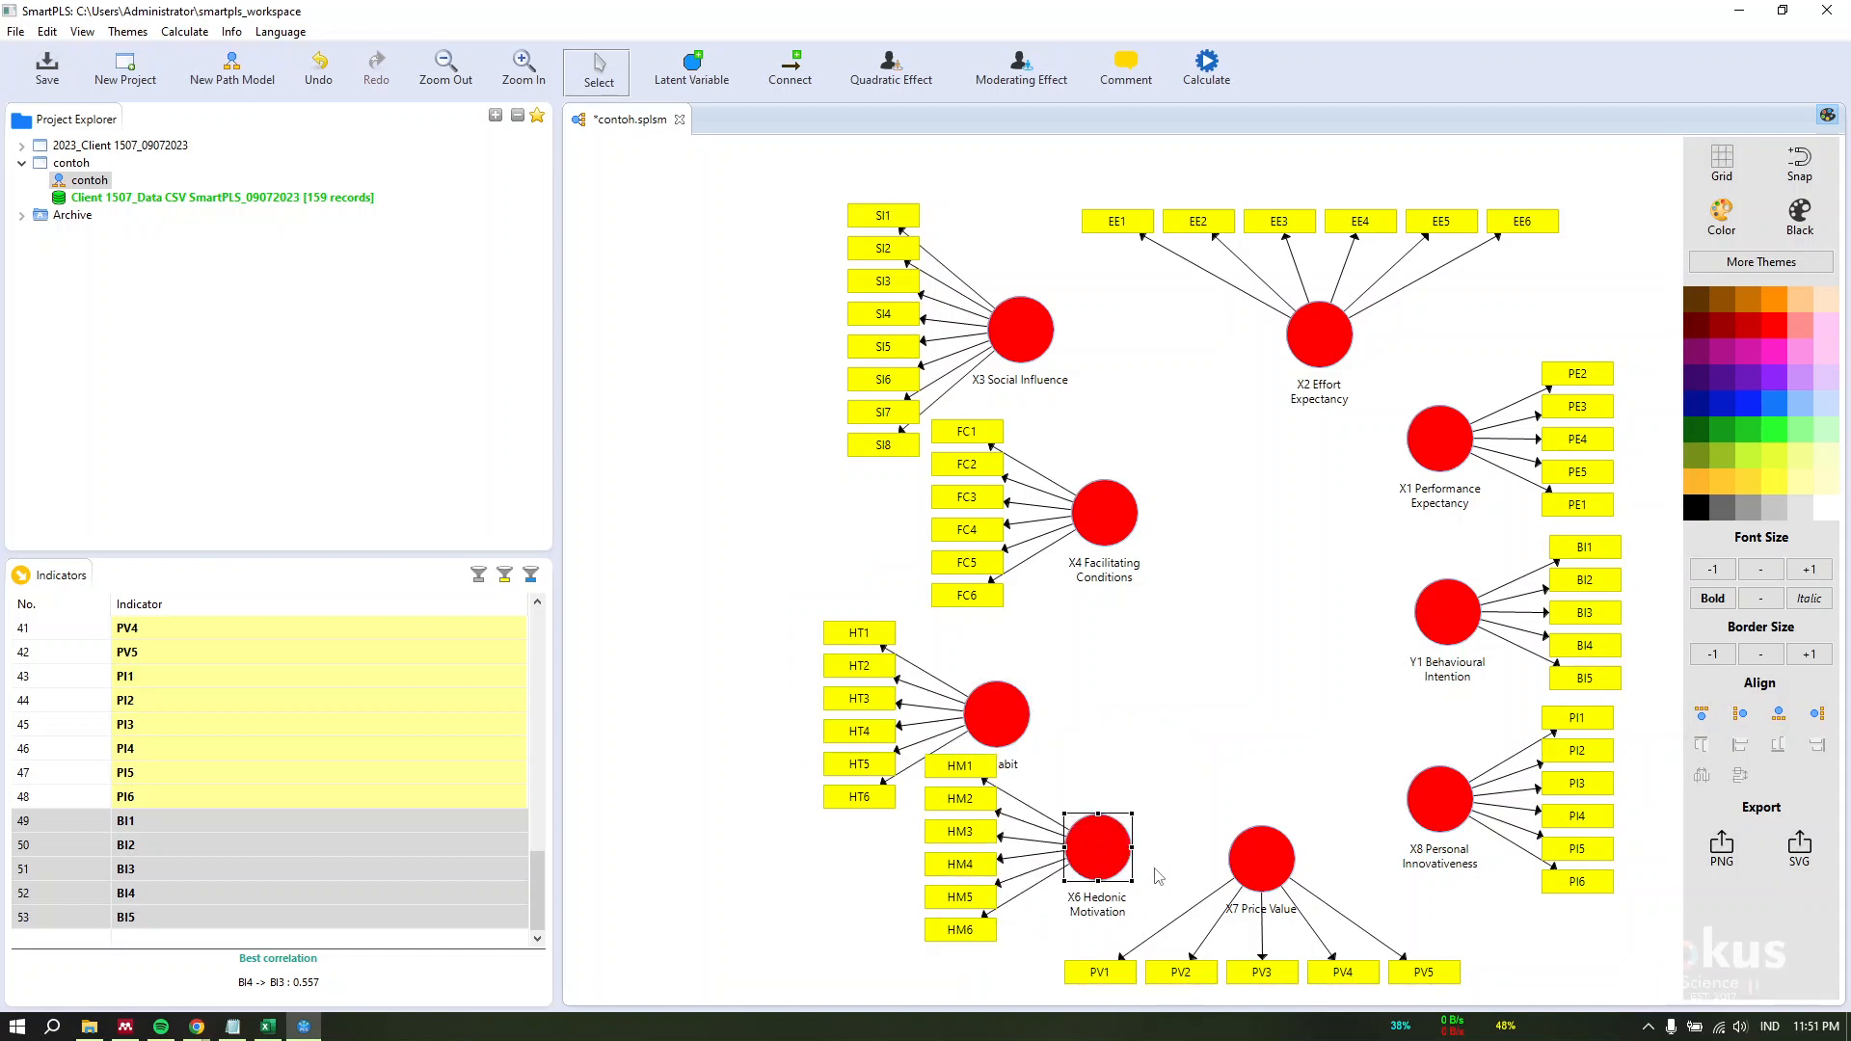
pyautogui.moveTo(1017, 715); pyautogui.dragTo(1030, 682)
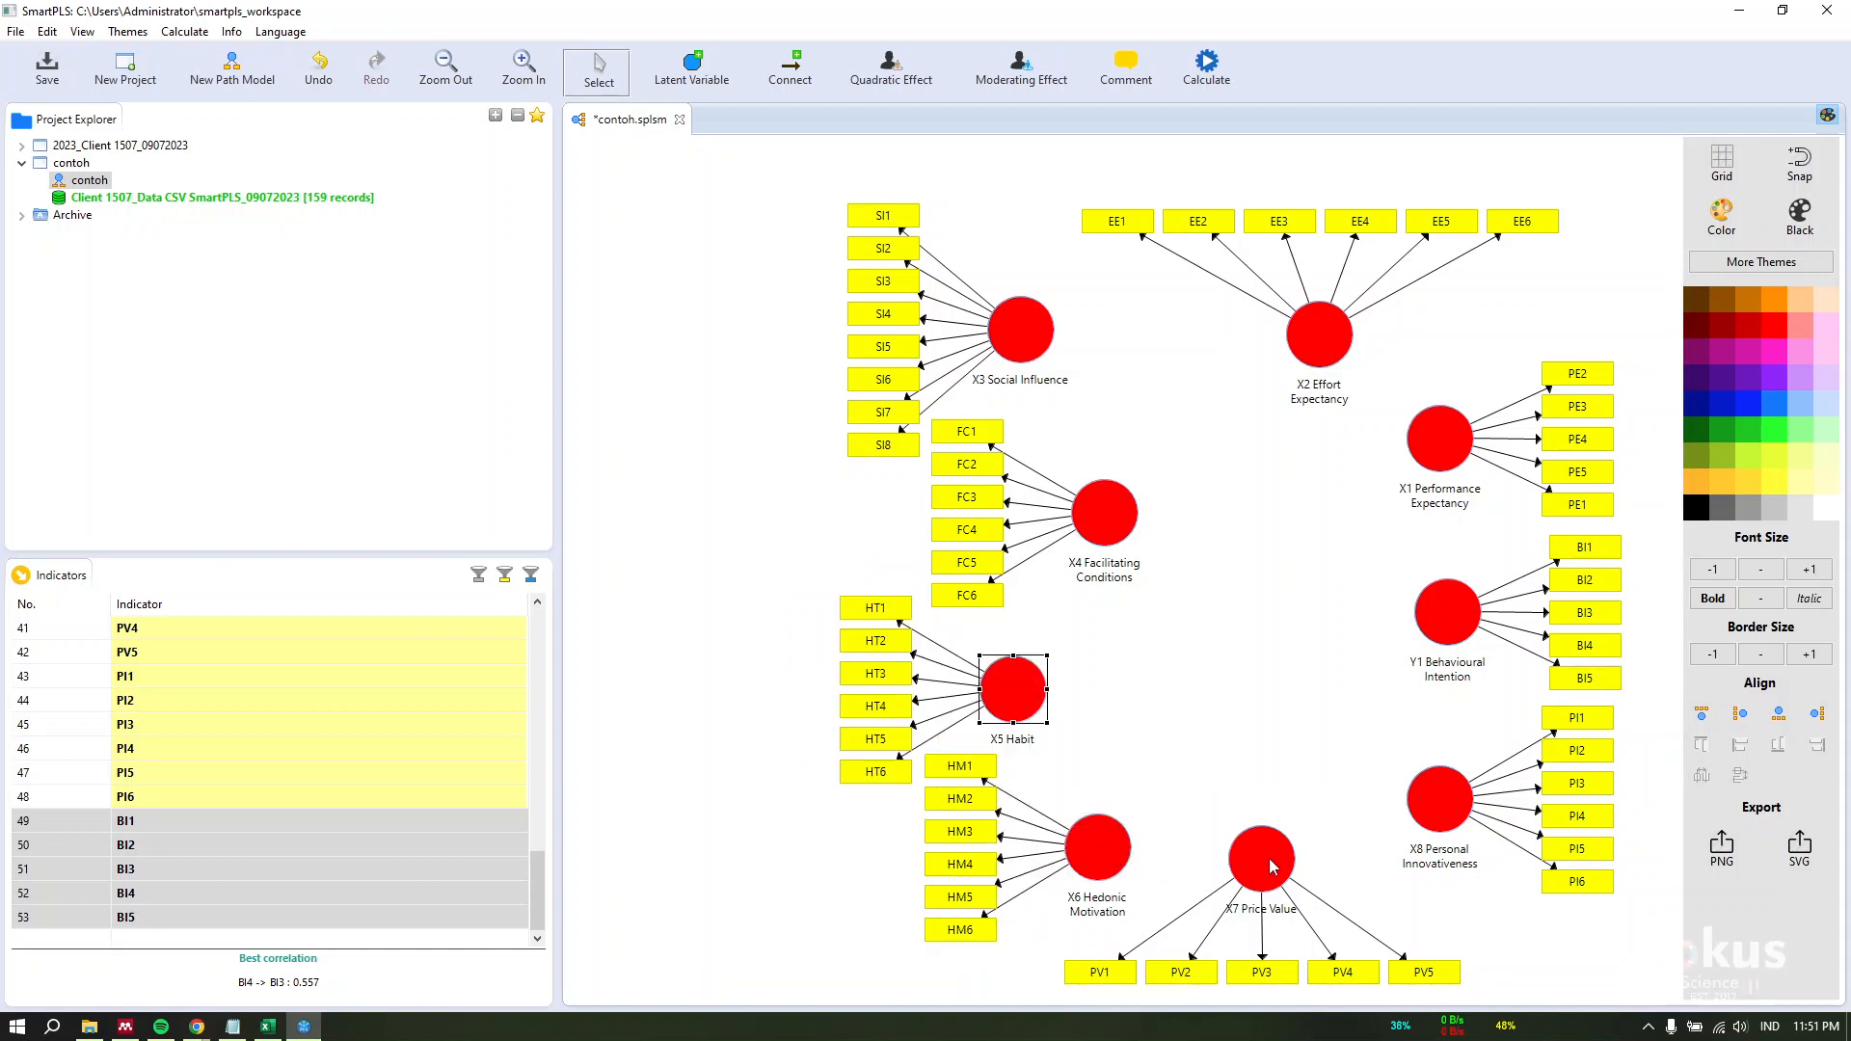
# - Fine-tune the positions of X7, X2, X1 and X8 to balance the constructs around Y1 Behavioural Intention
pyautogui.moveTo(1271, 866); pyautogui.dragTo(1264, 878)
pyautogui.moveTo(1321, 337); pyautogui.dragTo(1266, 322)
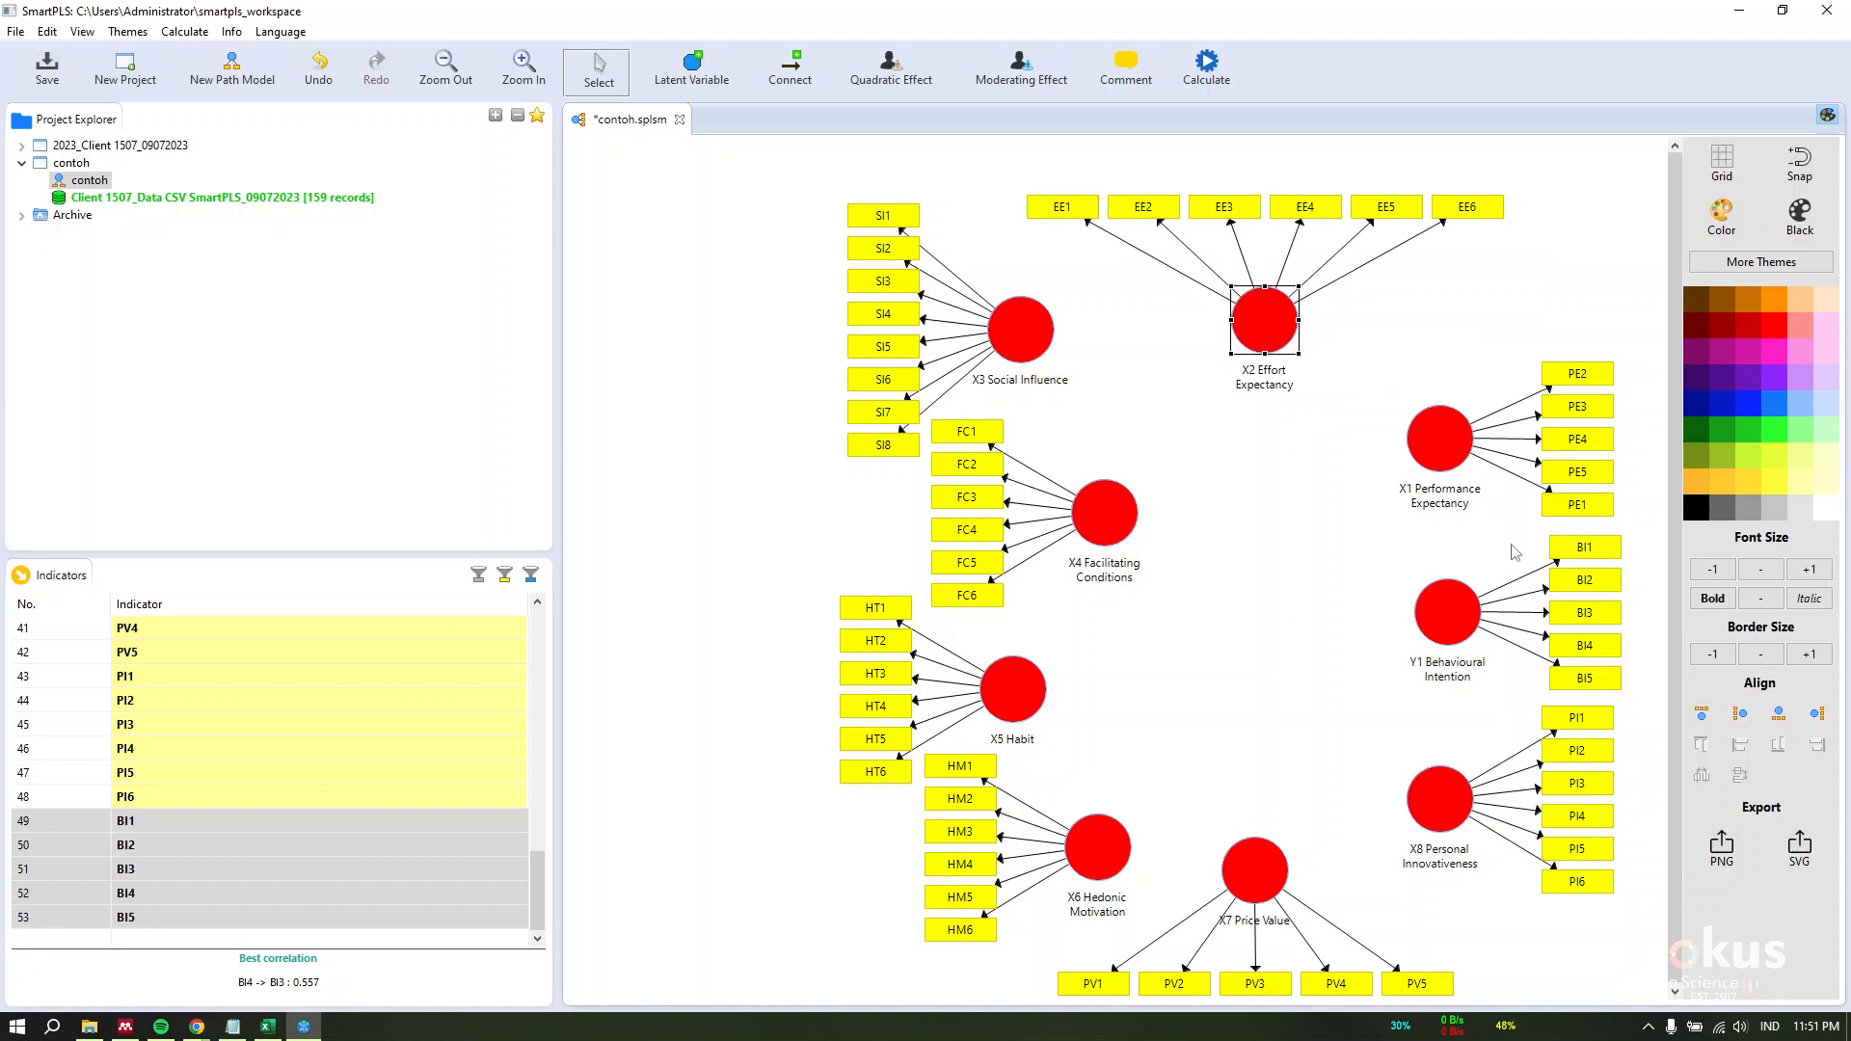
pyautogui.moveTo(1439, 439); pyautogui.dragTo(1425, 434)
pyautogui.click(1457, 816)
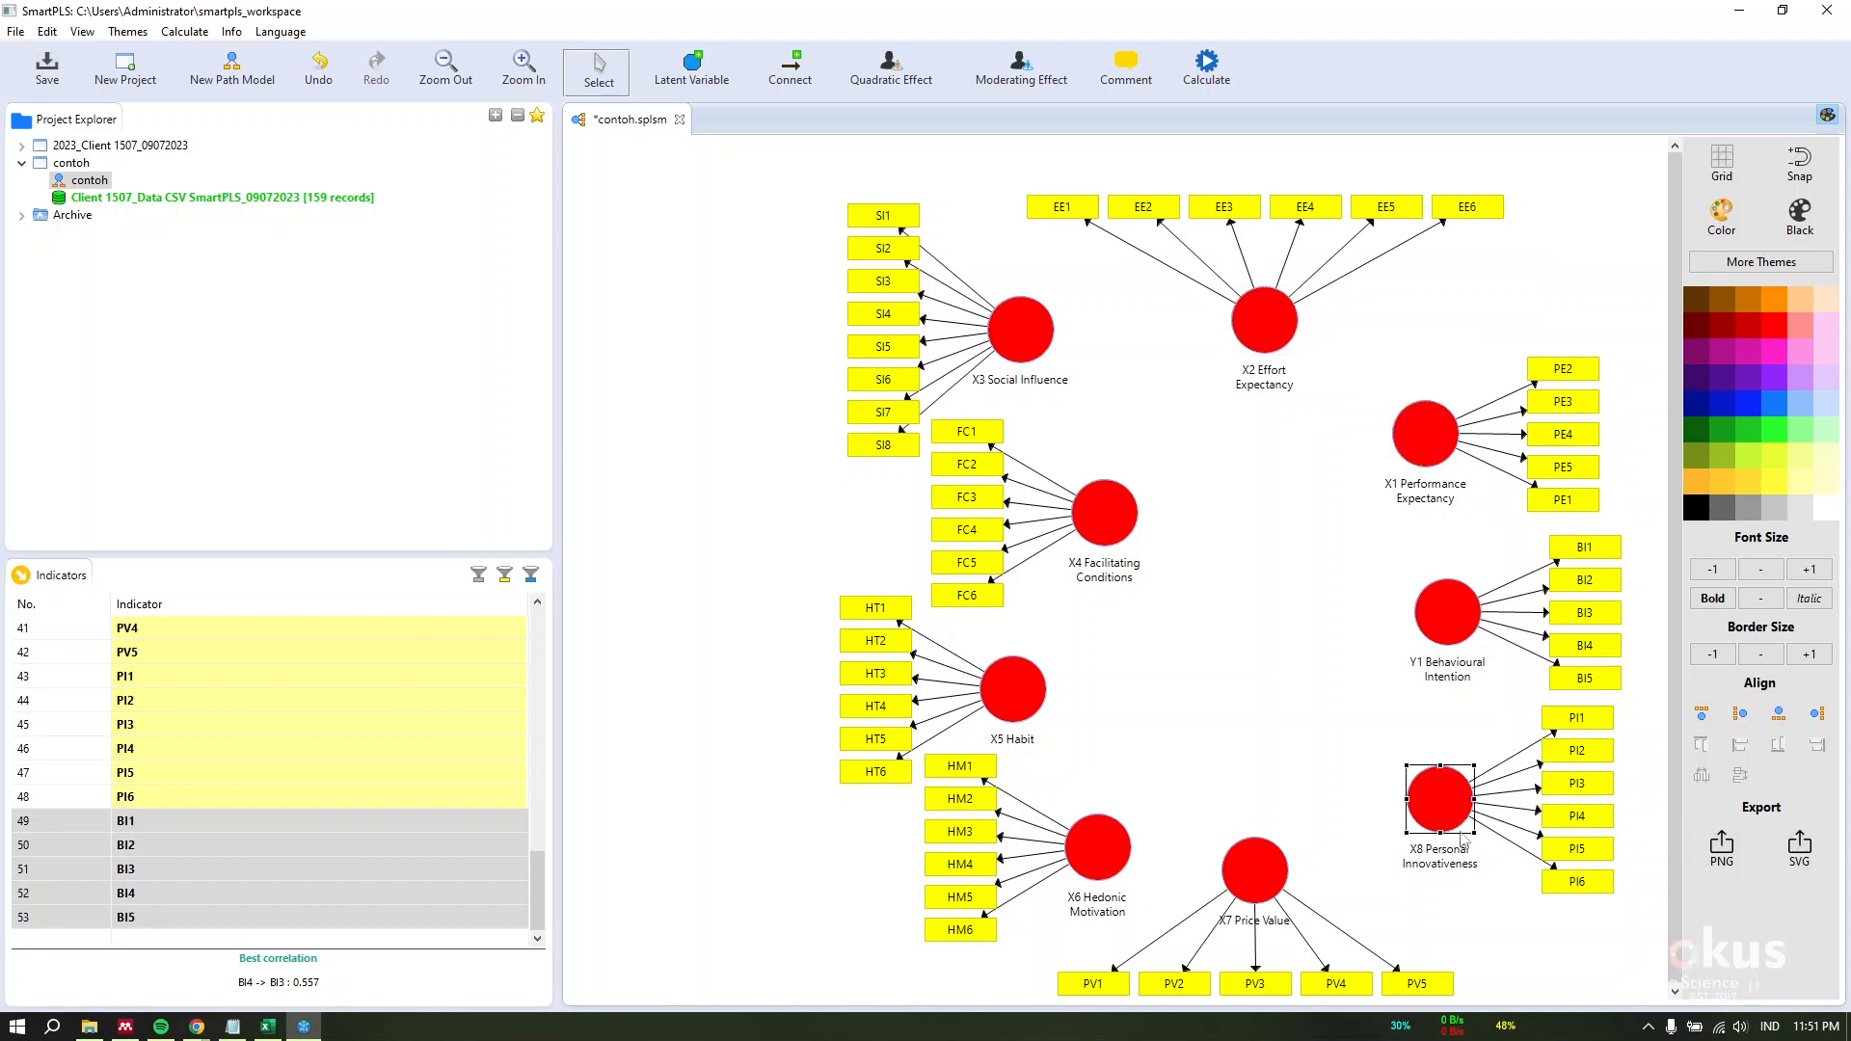
pyautogui.moveTo(1432, 827); pyautogui.dragTo(1435, 830)
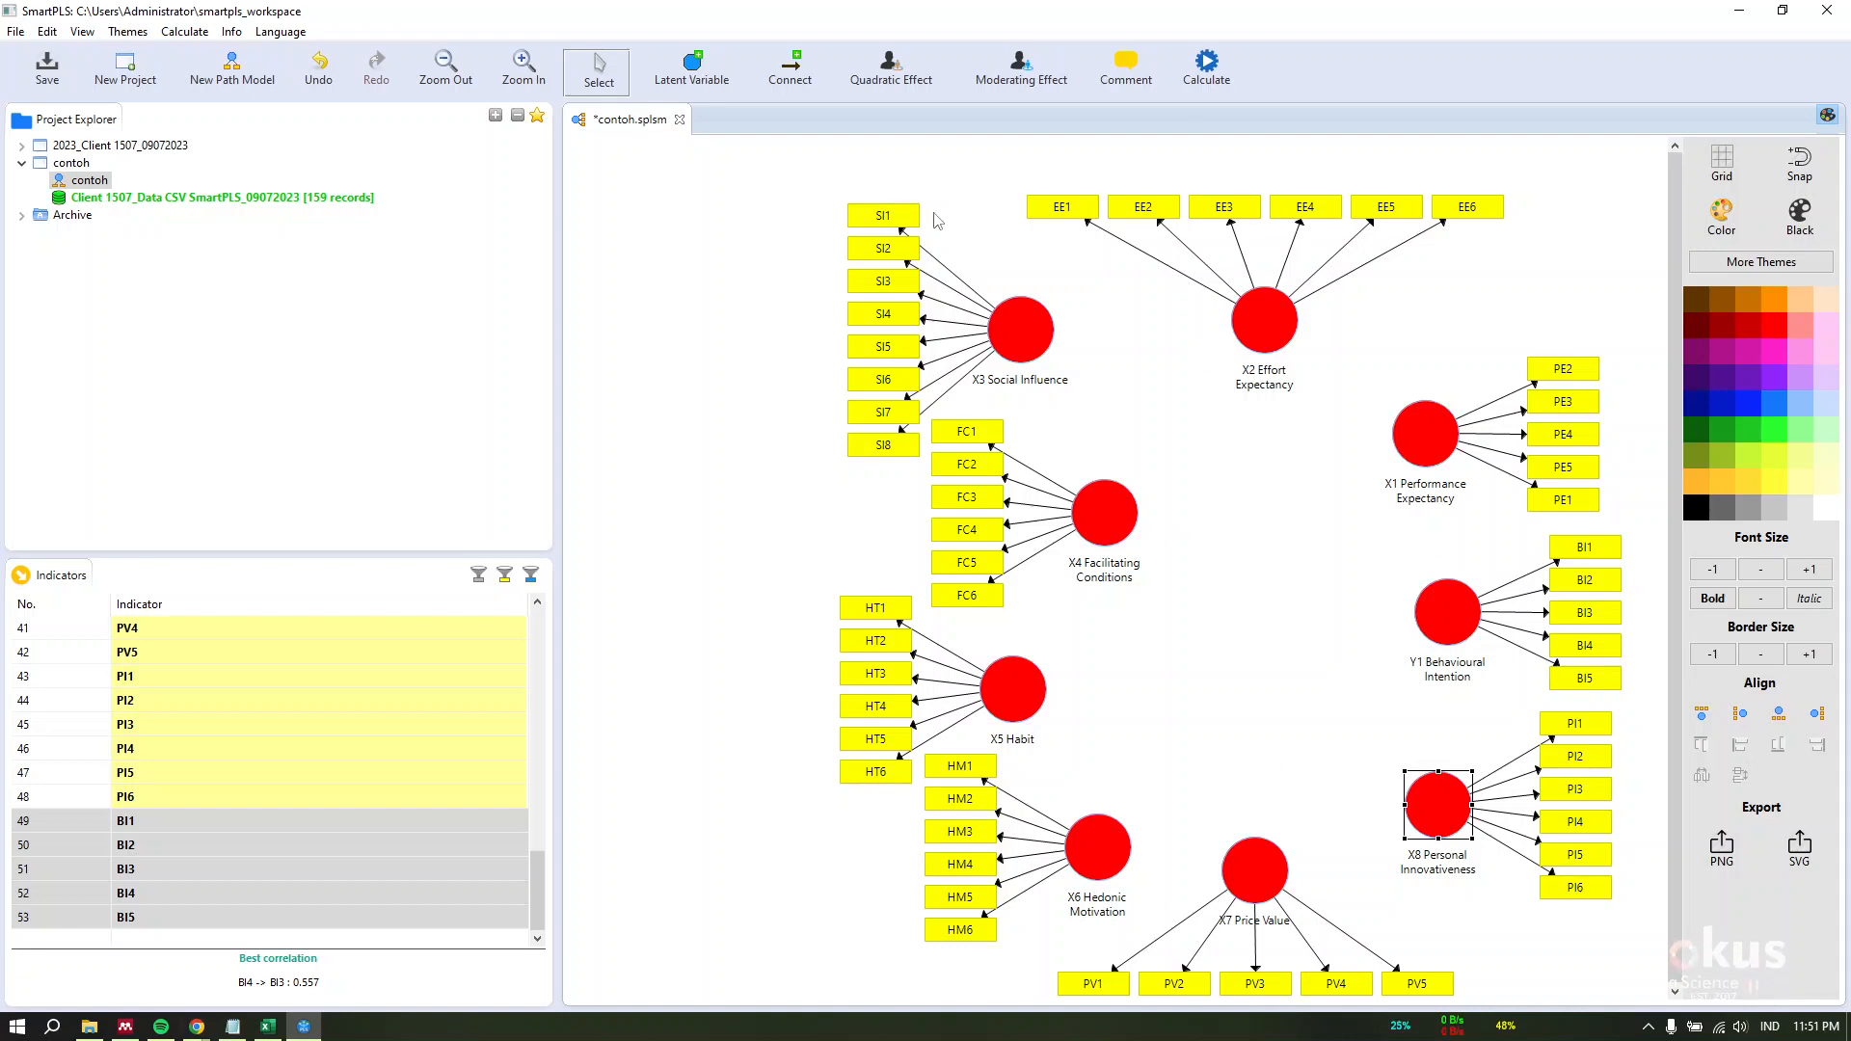
# - Connect each of the eight constructs X1 to X8 to Y1 Behavioural Intention with a path pointing to Y1
pyautogui.click(800, 70)
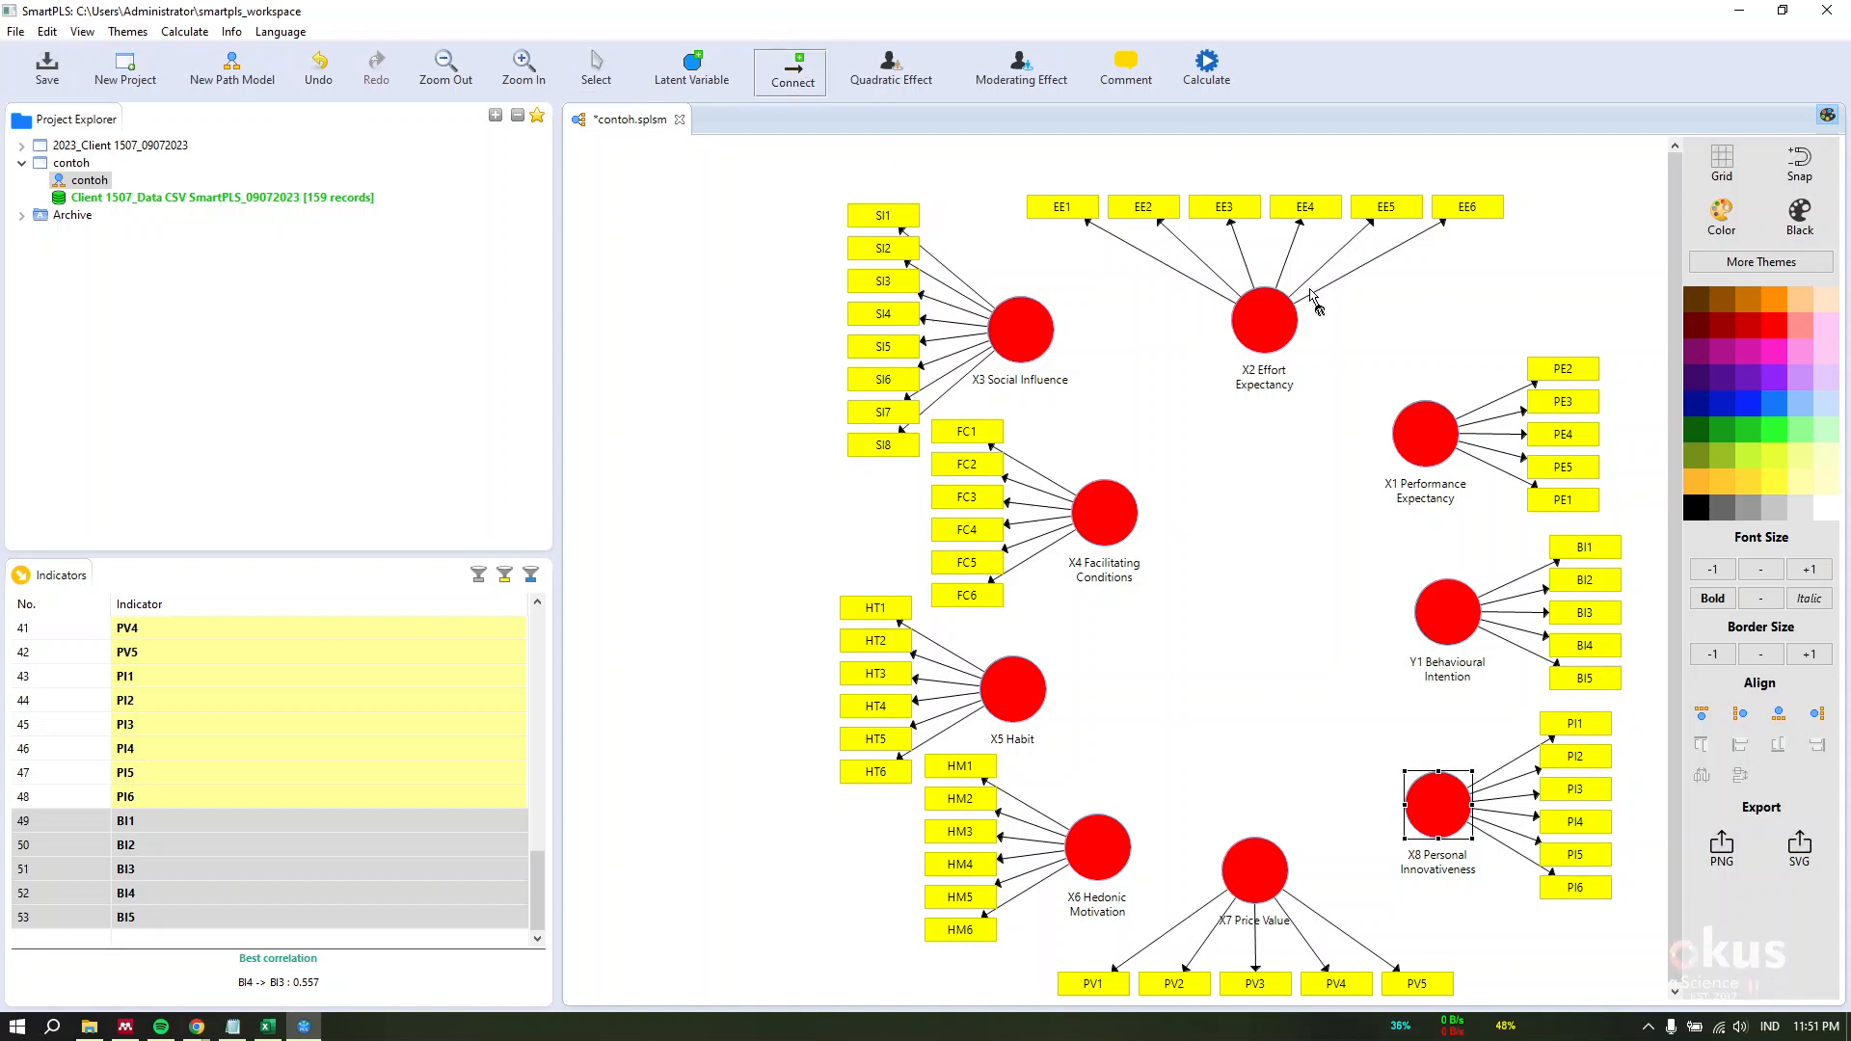
pyautogui.moveTo(1425, 438); pyautogui.dragTo(1431, 609)
pyautogui.moveTo(1258, 335); pyautogui.dragTo(1443, 632)
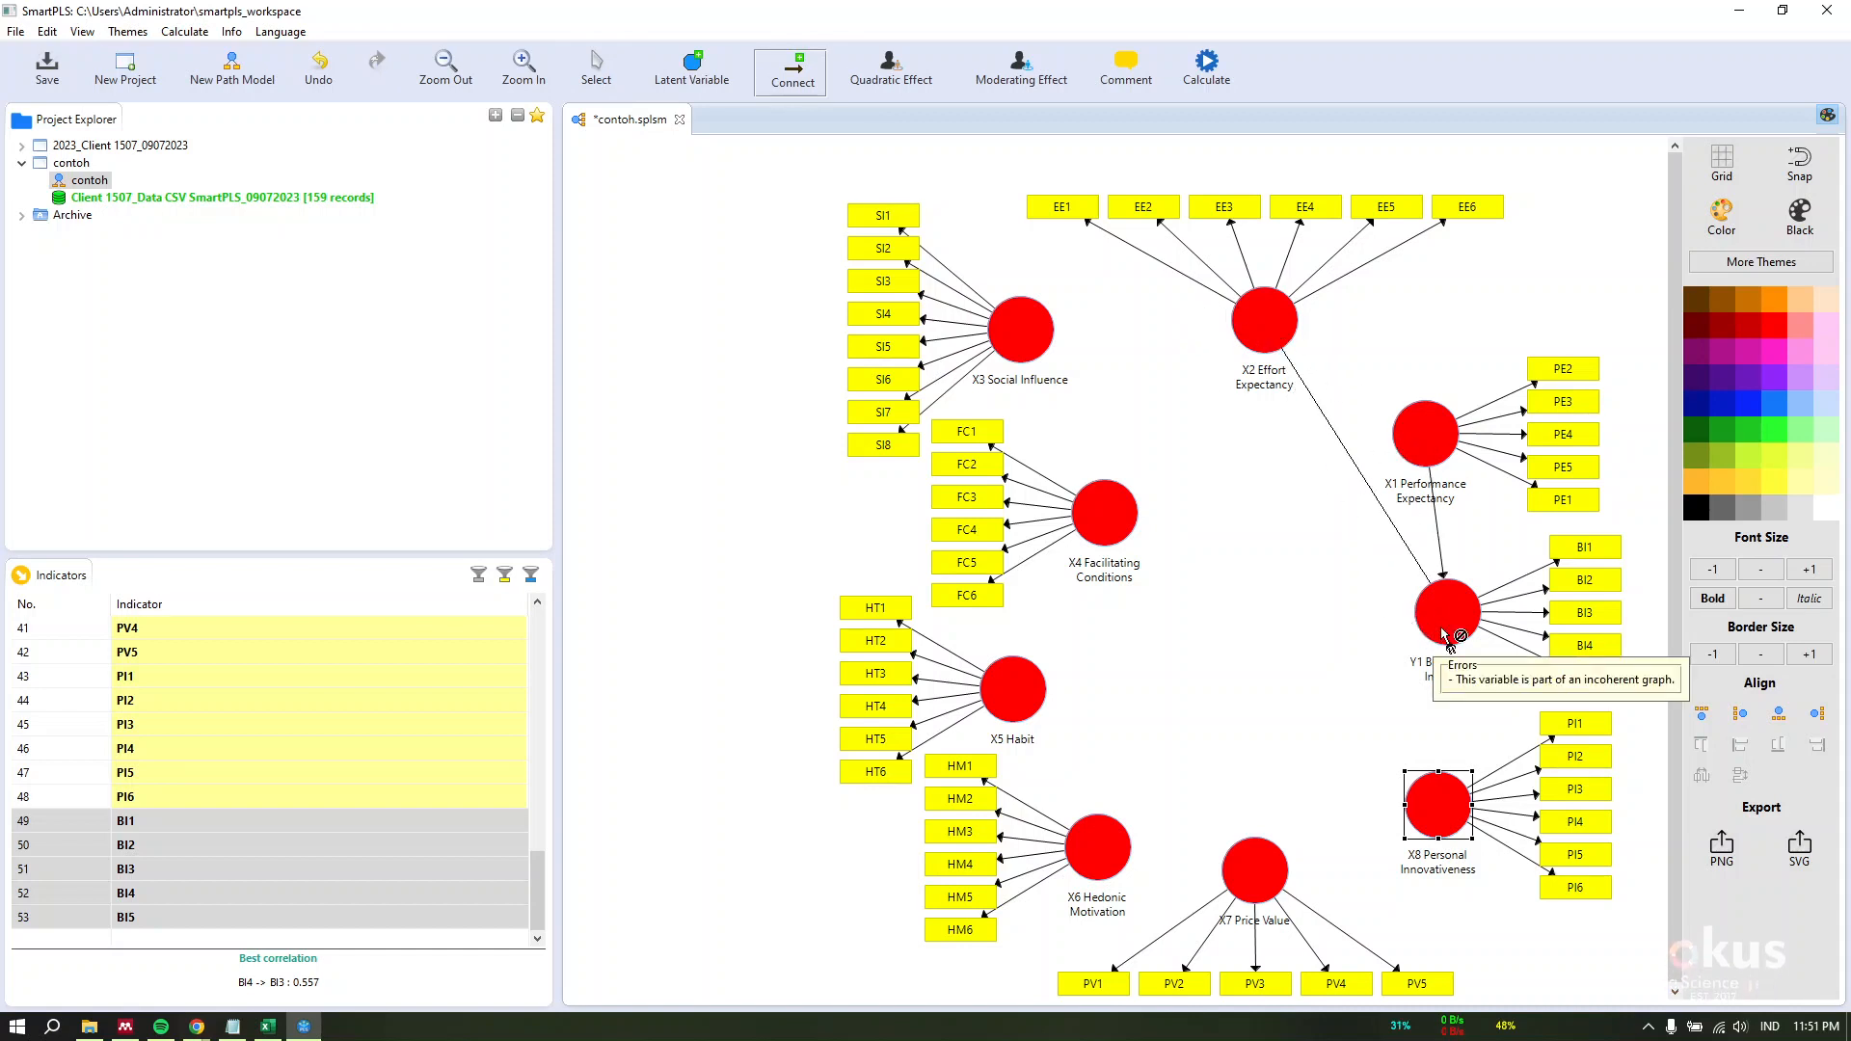
pyautogui.moveTo(1024, 360); pyautogui.dragTo(1421, 626)
pyautogui.moveTo(1118, 550); pyautogui.dragTo(1467, 626)
pyautogui.moveTo(1024, 703); pyautogui.dragTo(1483, 631)
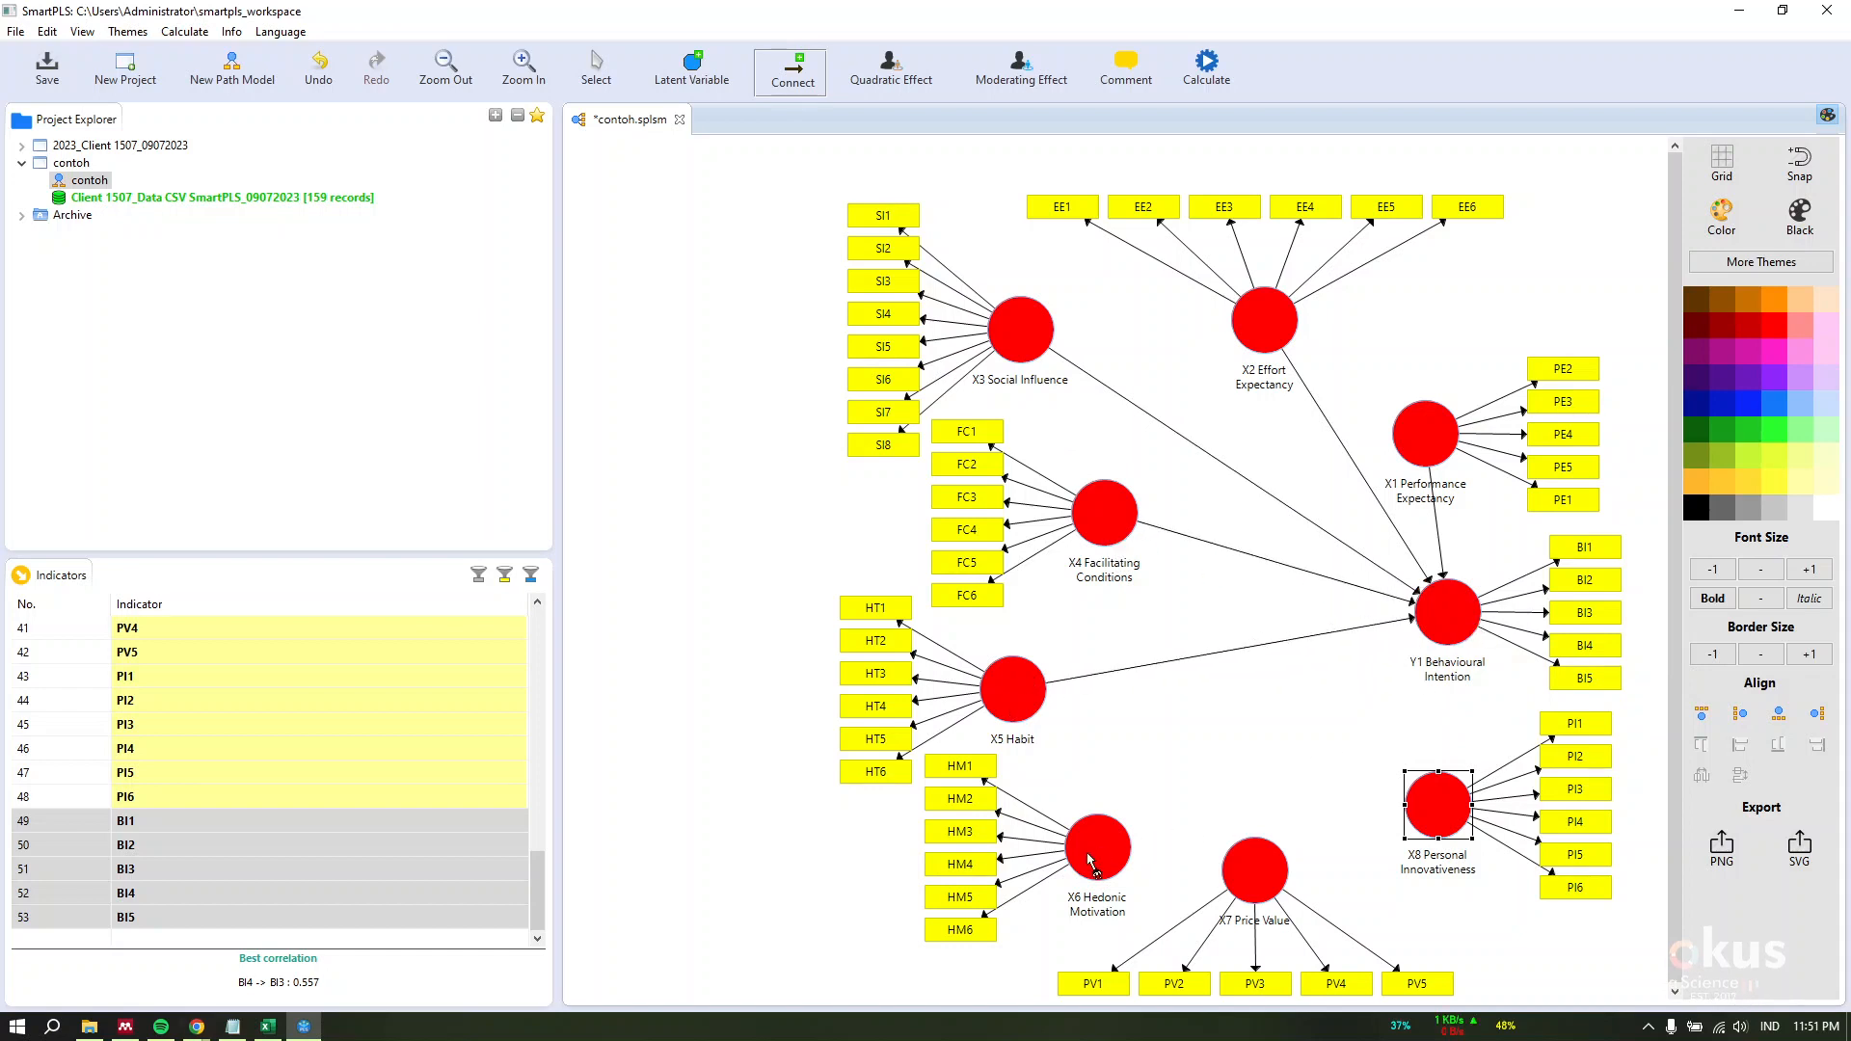
pyautogui.moveTo(1089, 861); pyautogui.dragTo(1480, 636)
pyautogui.moveTo(1282, 891); pyautogui.dragTo(1475, 641)
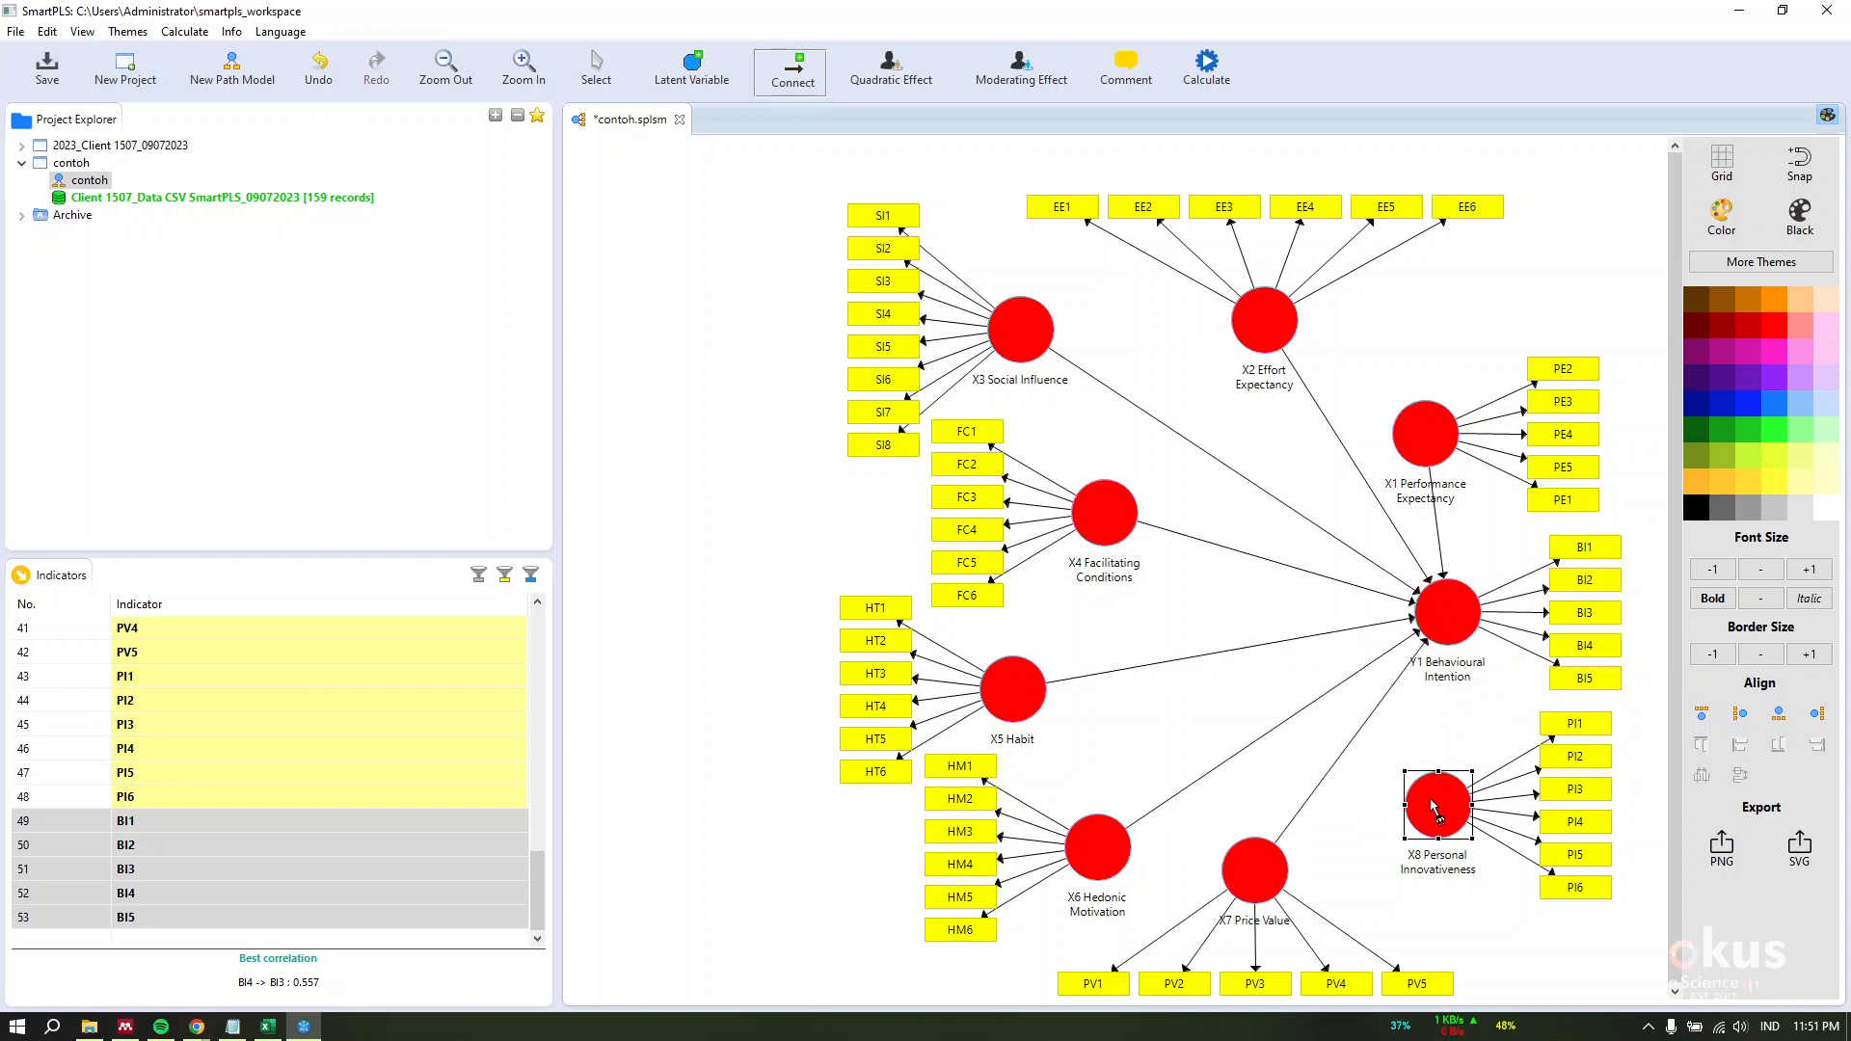
pyautogui.moveTo(1433, 810); pyautogui.dragTo(1454, 622)
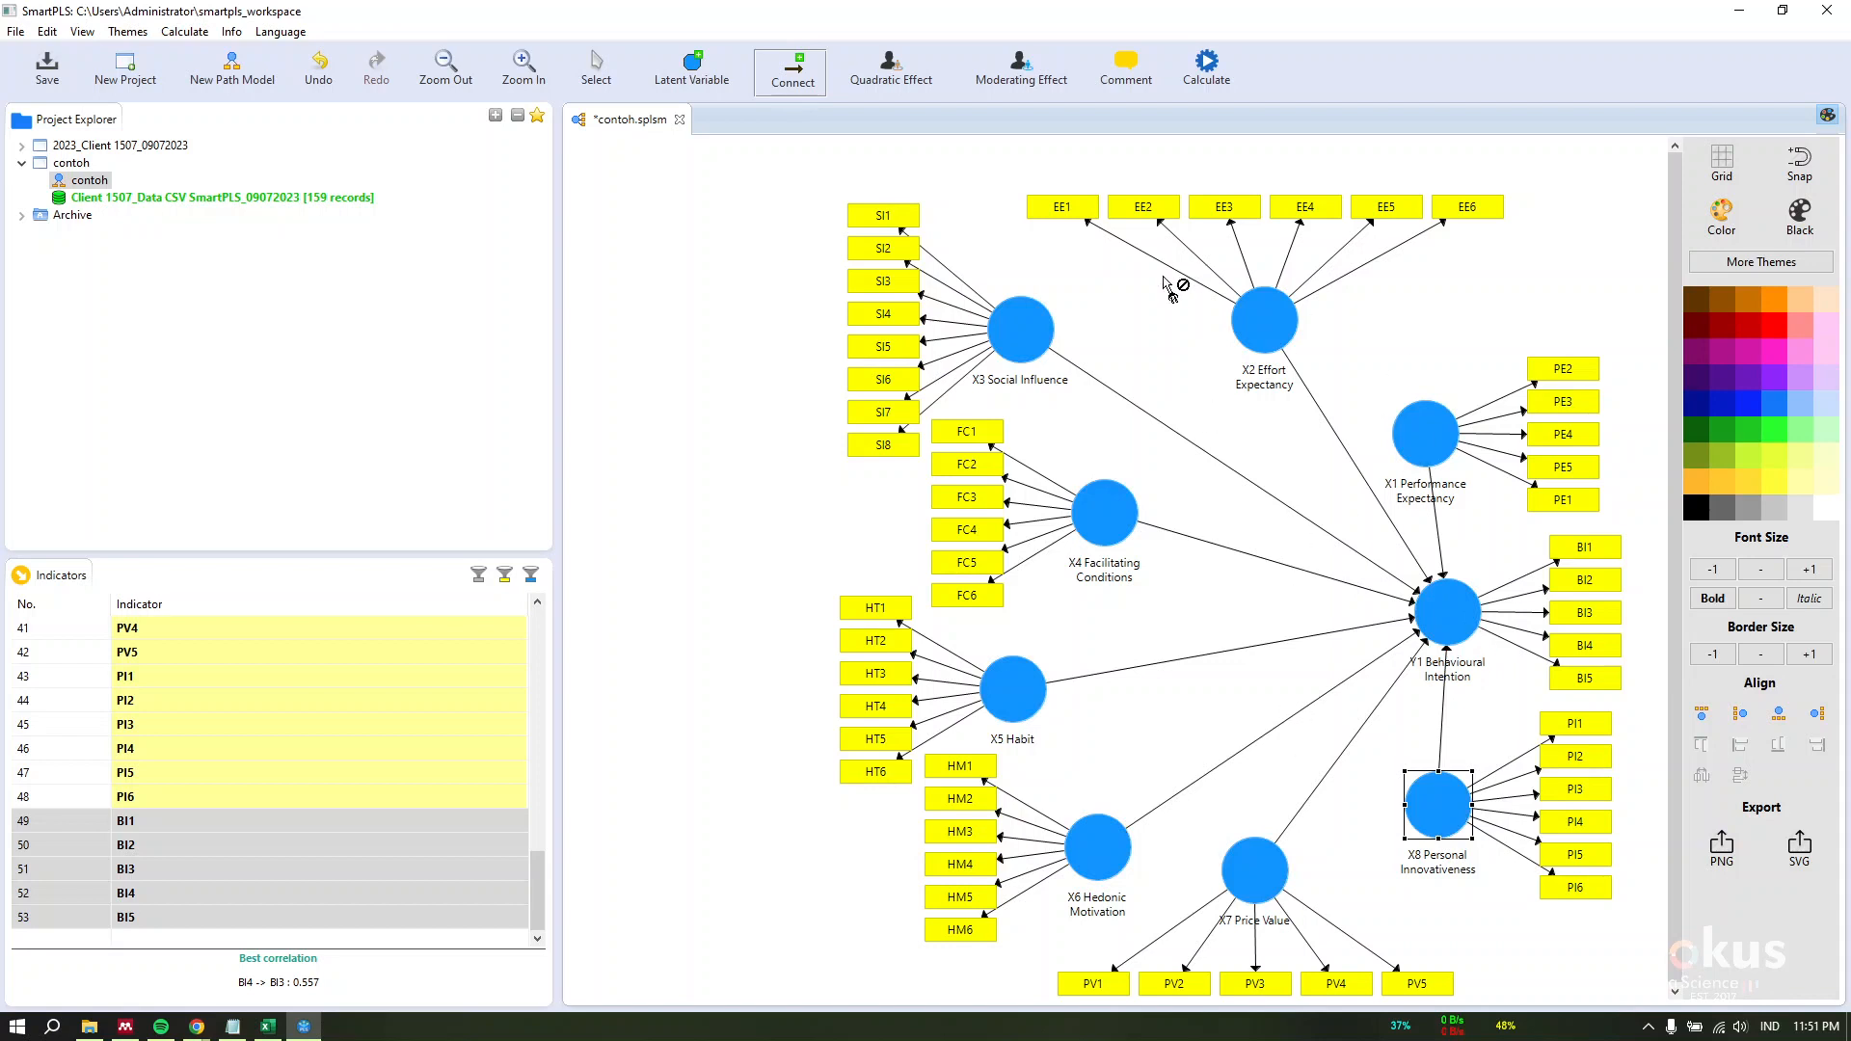
# - Leave connection mode and slightly shift X3 Social Influence and X5 Habit to tidy the layout
pyautogui.click(588, 69)
pyautogui.moveTo(1032, 334); pyautogui.dragTo(1015, 308)
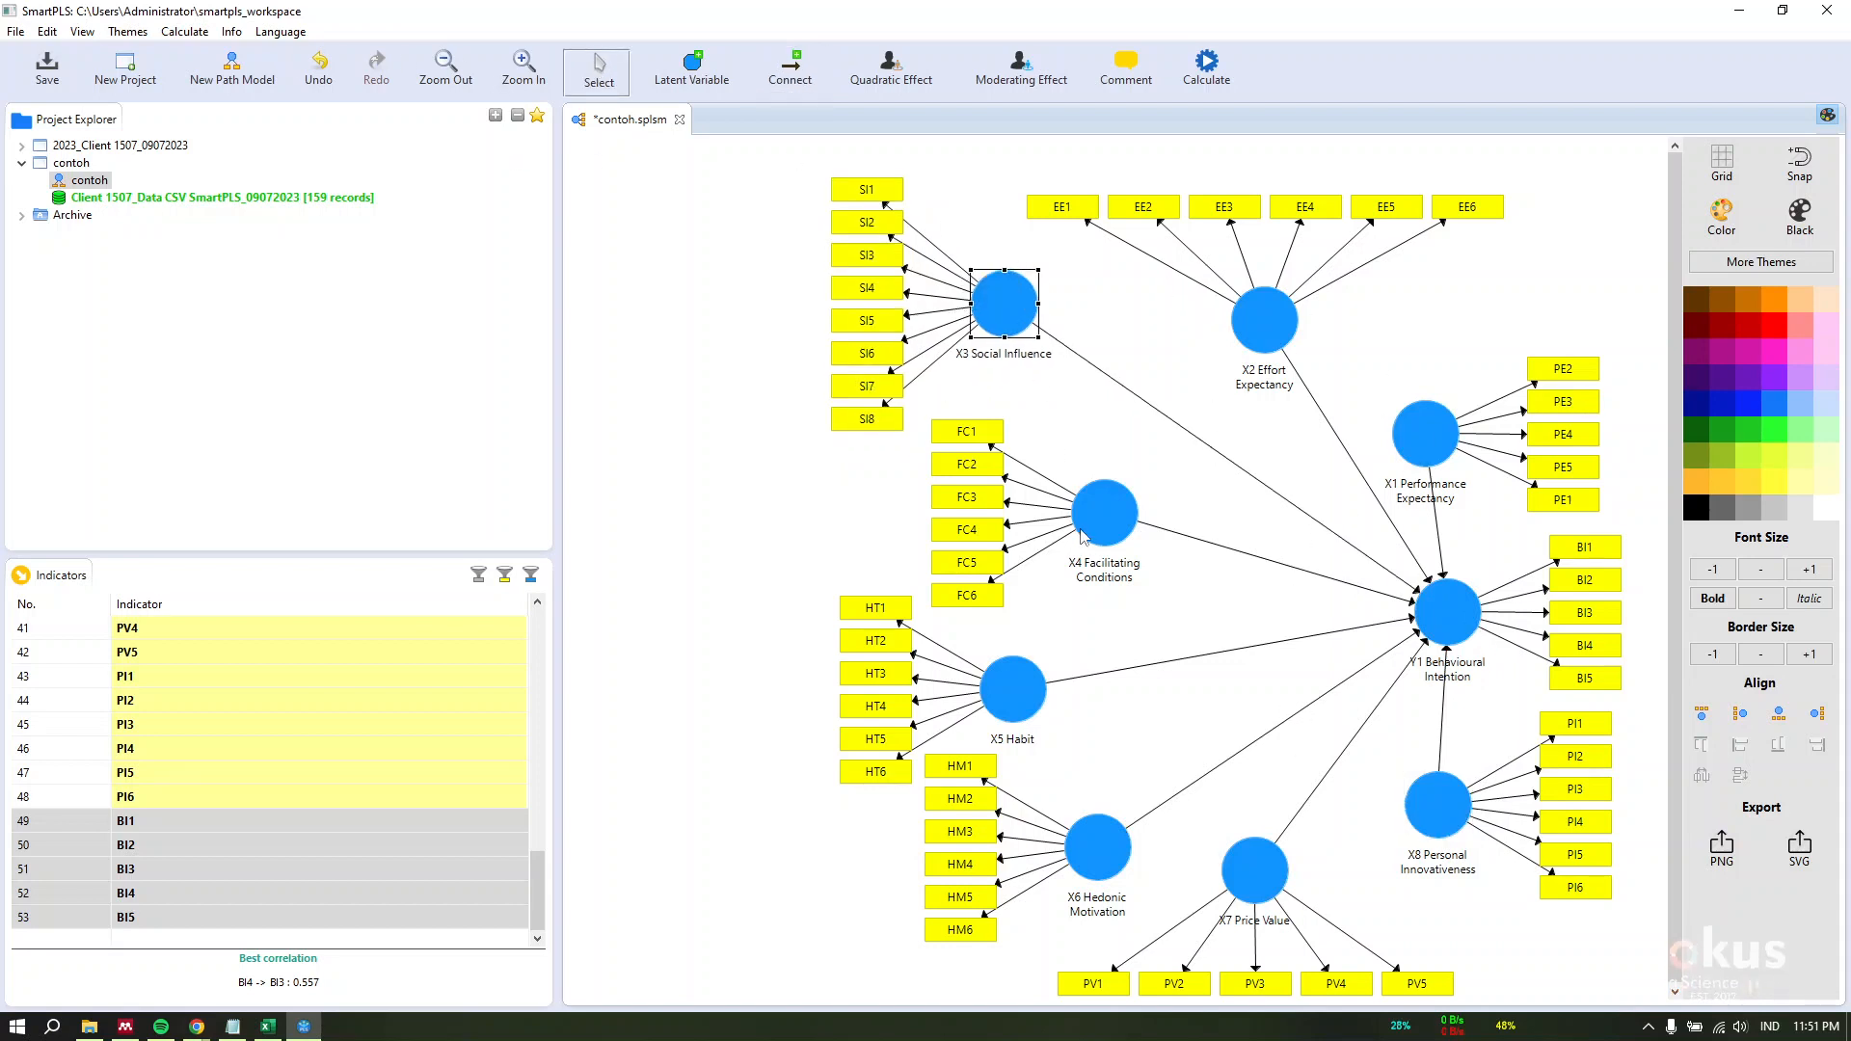
pyautogui.click(1098, 514)
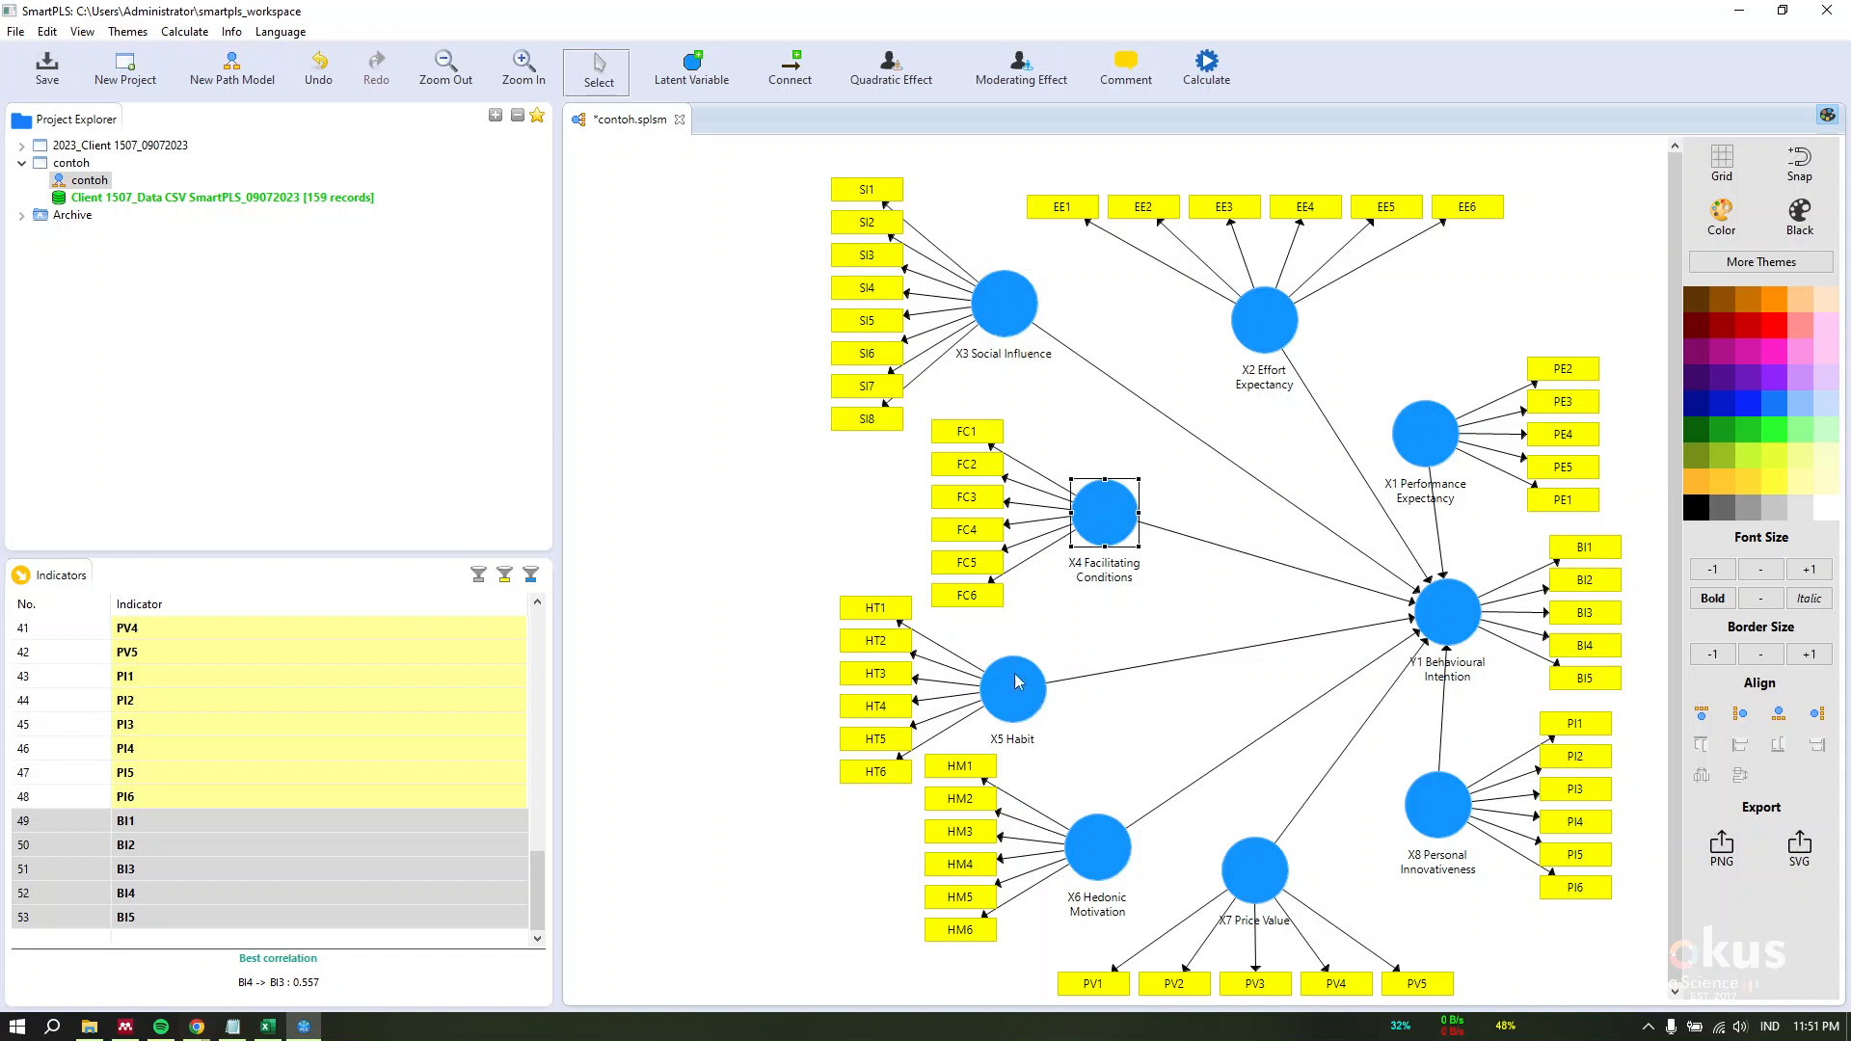
pyautogui.moveTo(1017, 682); pyautogui.dragTo(1009, 680)
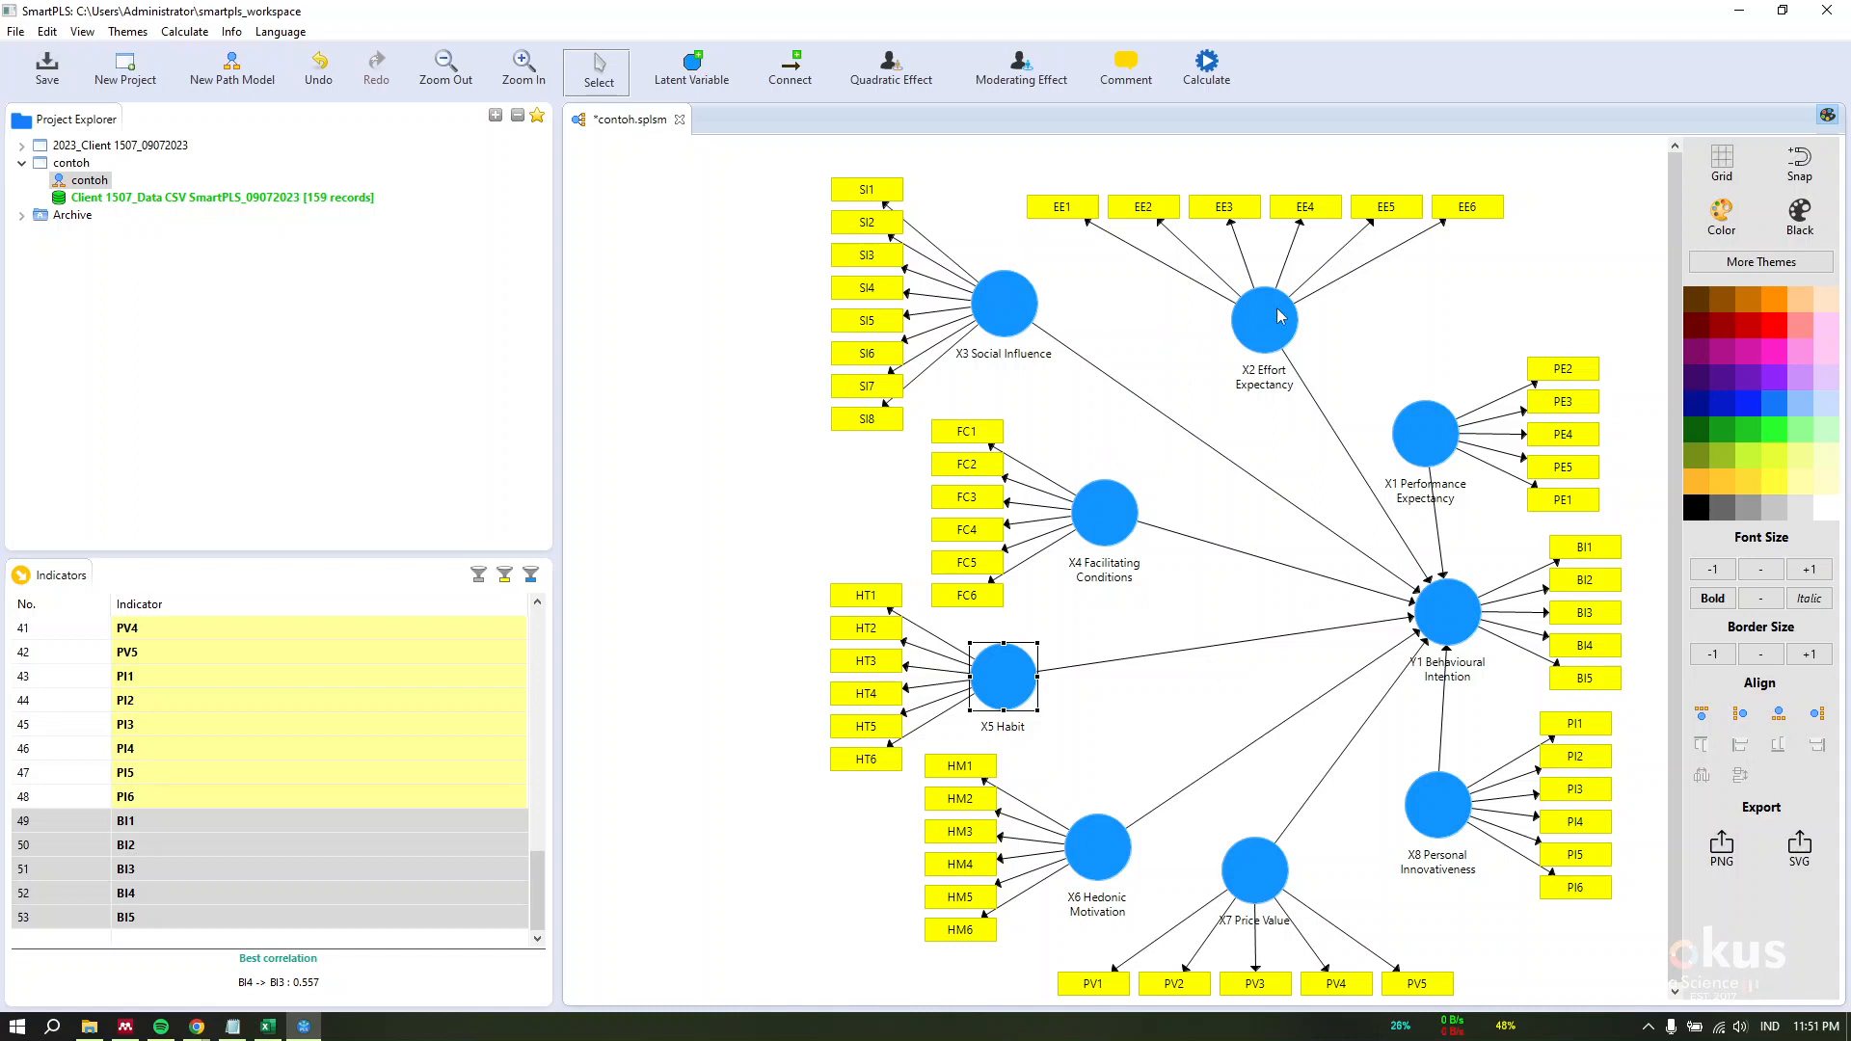
pyautogui.click(1027, 289)
pyautogui.moveTo(1028, 289); pyautogui.dragTo(1035, 282)
# - Run the PLS Algorithm on the model with its default settings and open the full report
pyautogui.click(1211, 67)
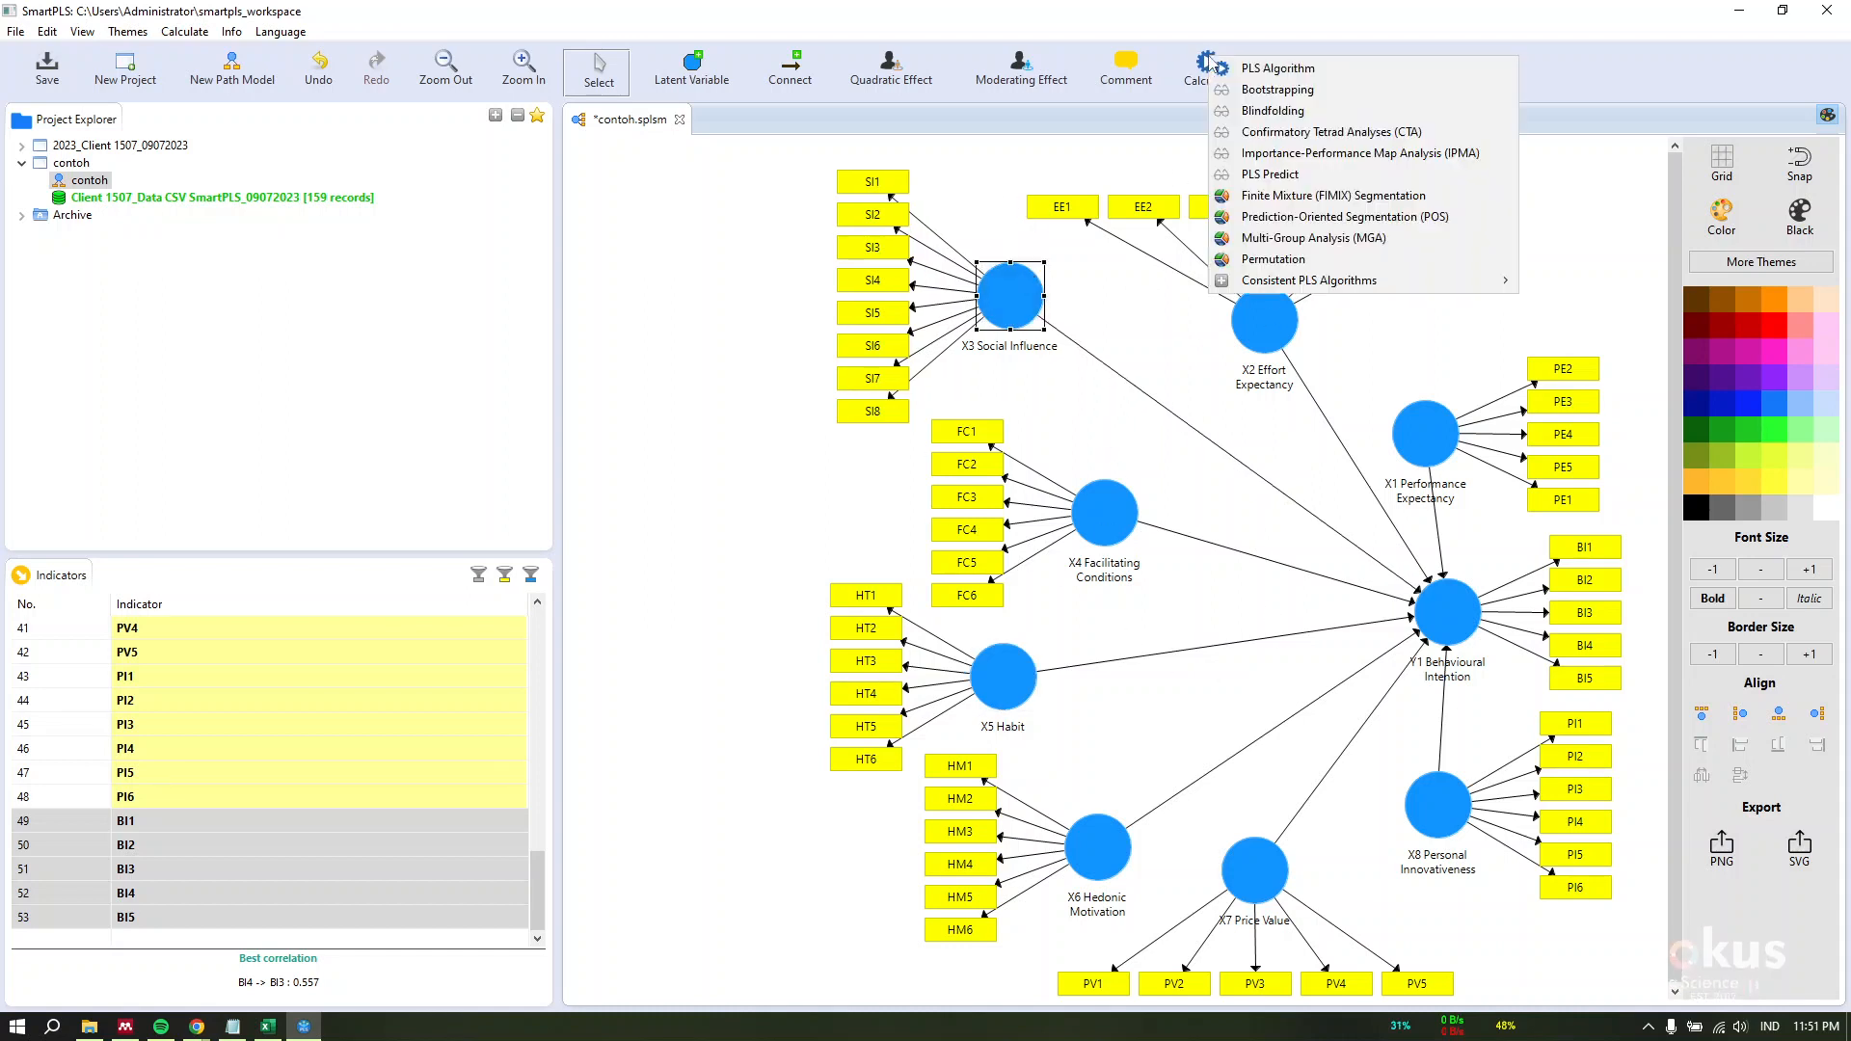
pyautogui.click(1271, 69)
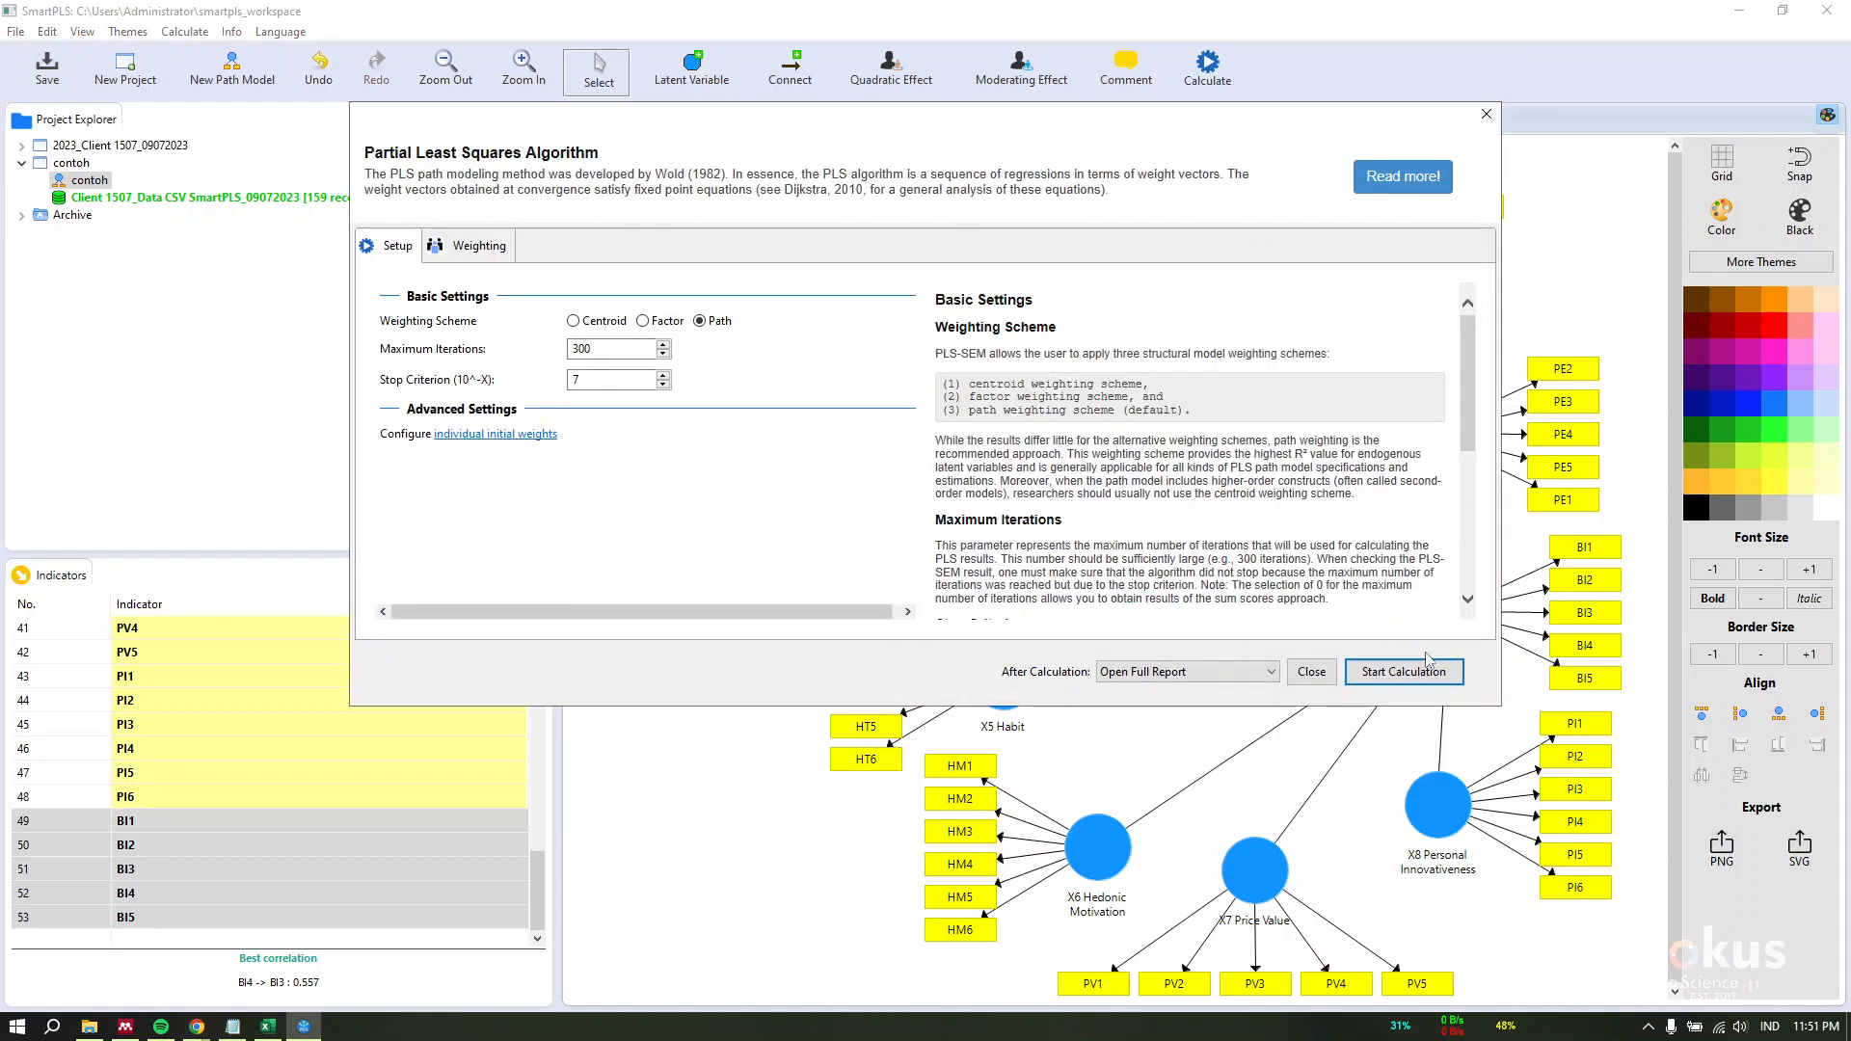
pyautogui.click(1419, 674)
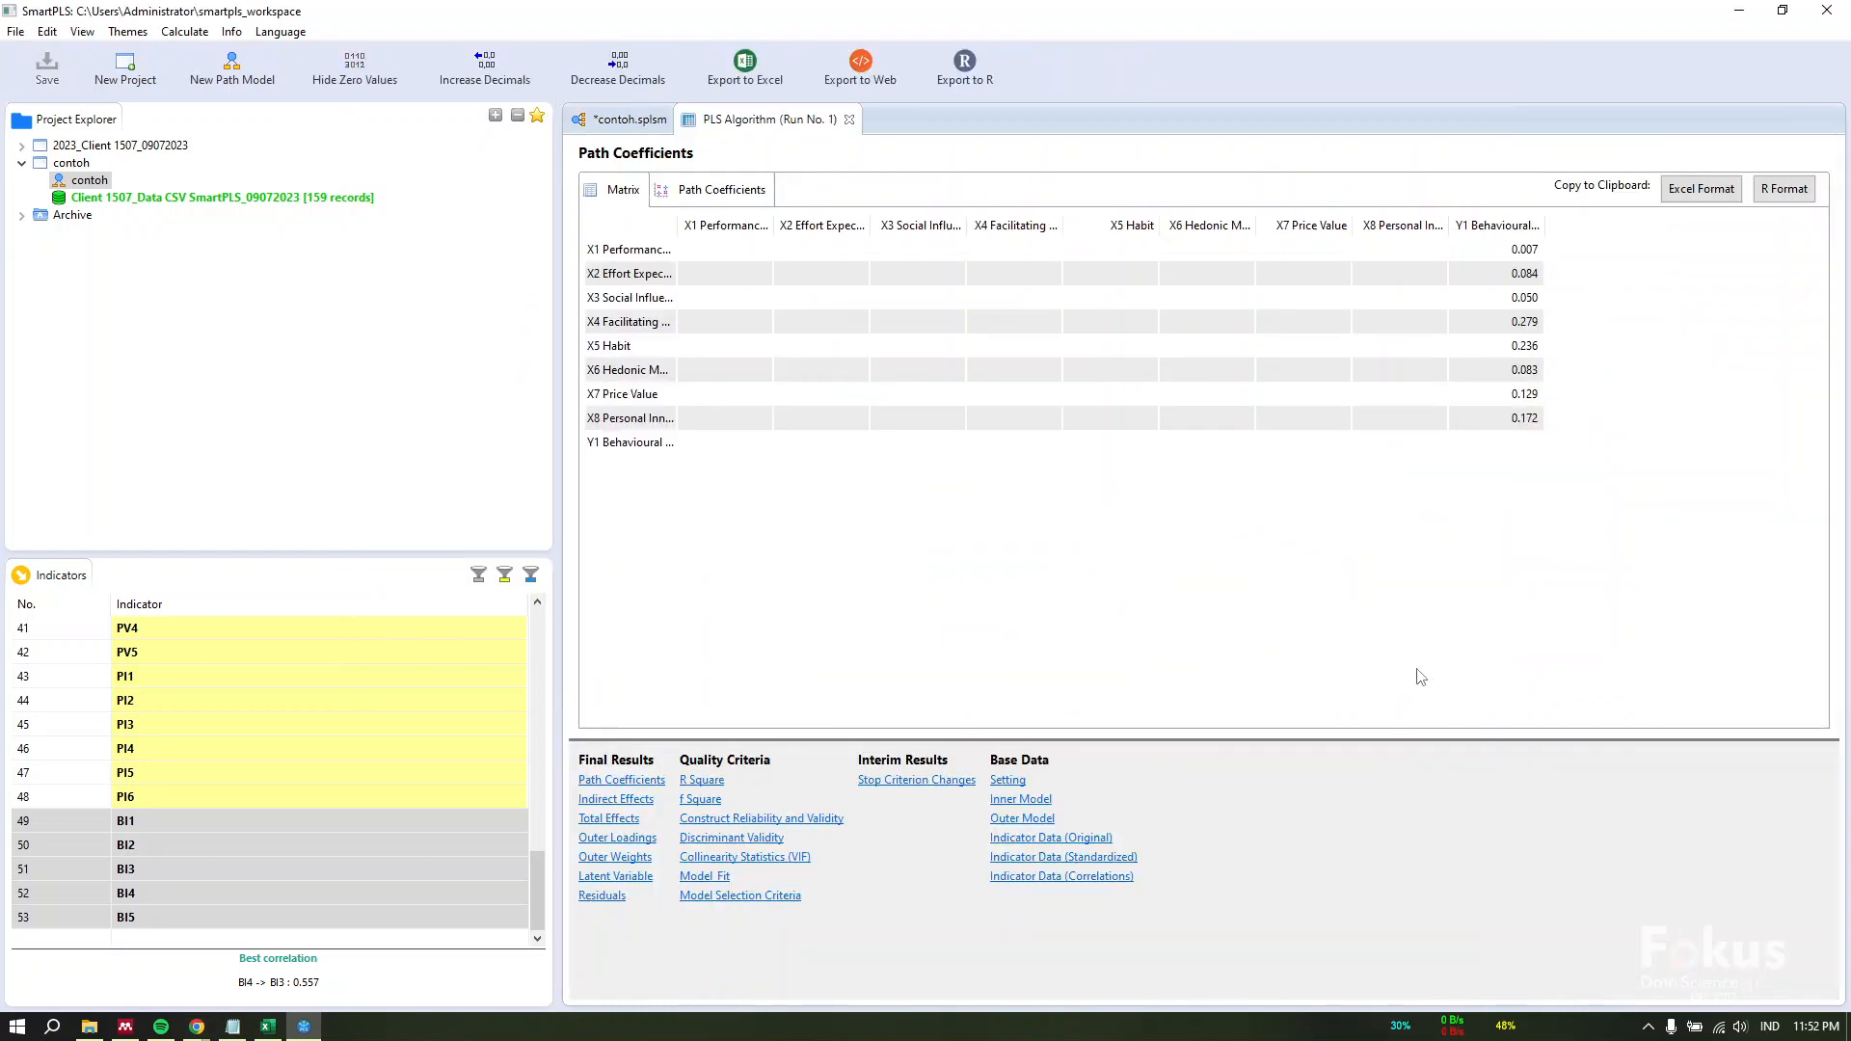
# - Examine the outer loadings of all indicators and the Construct Reliability and Validity matrix, widening the Average Variance Extracted (AVE) column
pyautogui.click(619, 835)
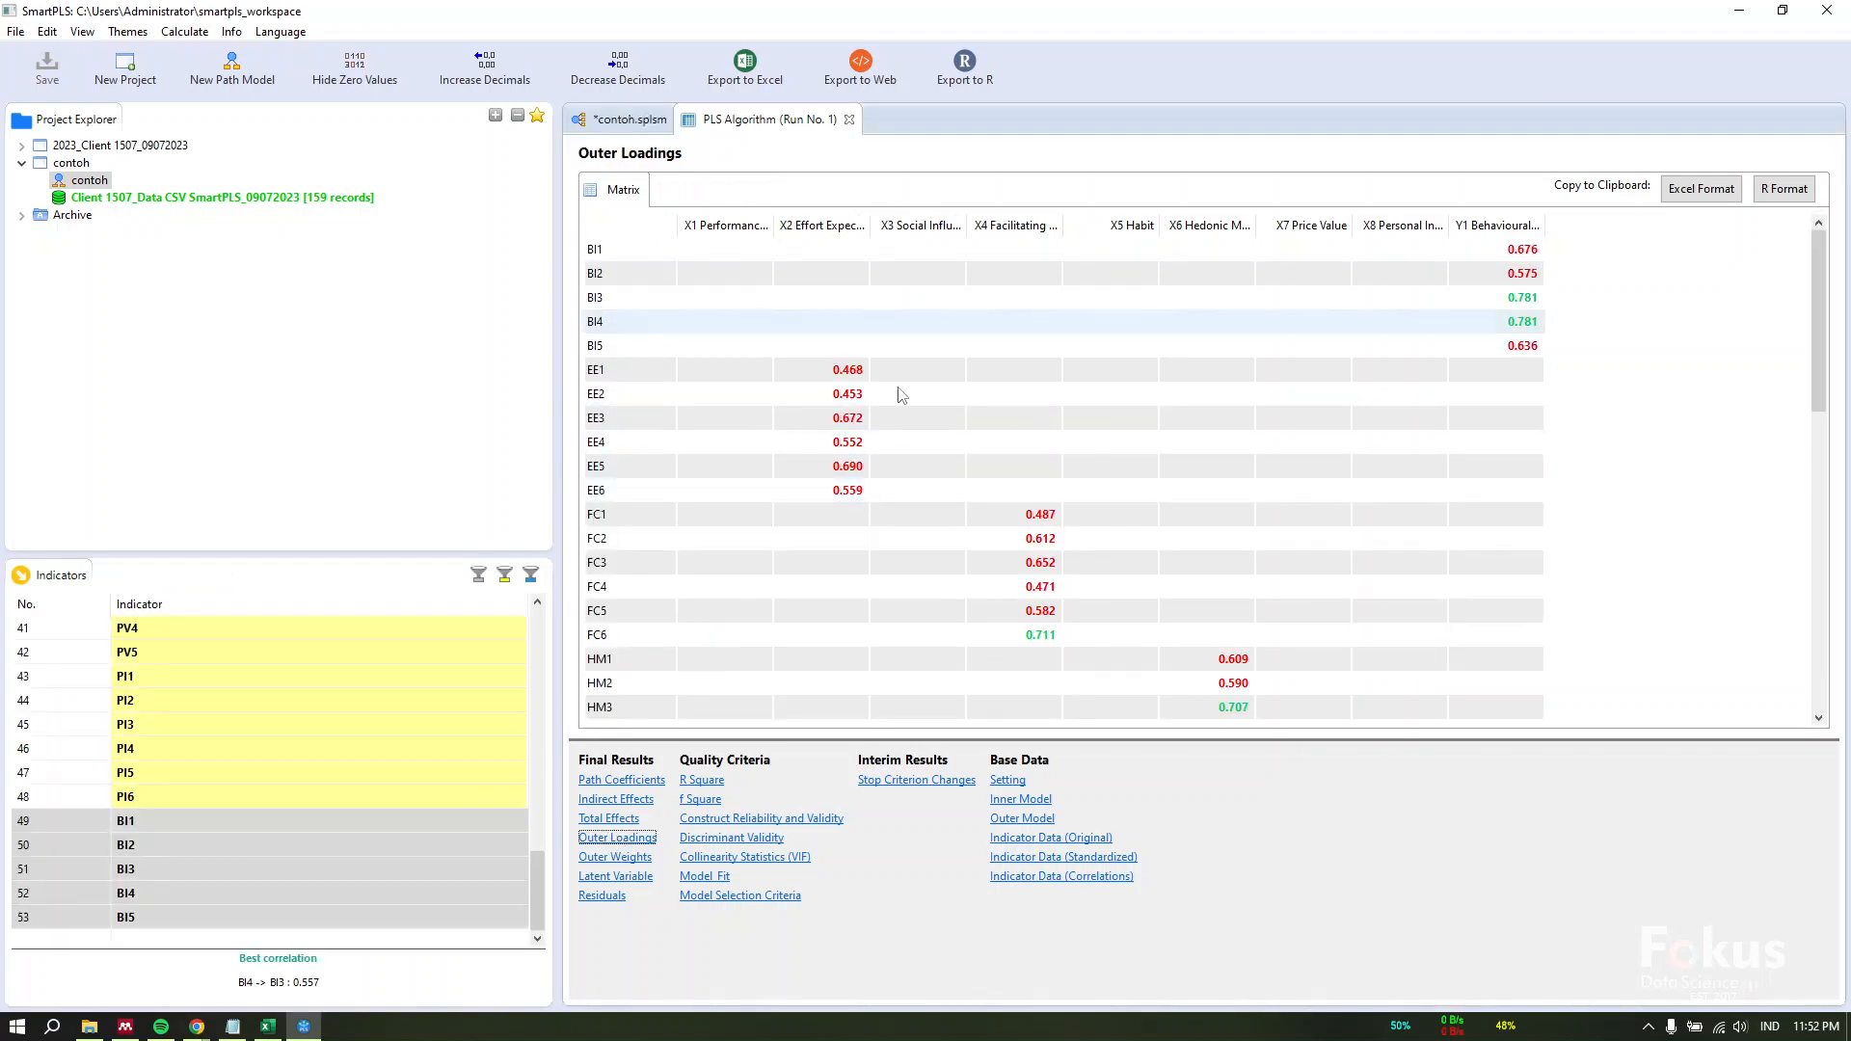
pyautogui.scroll(-5, 1224, 550)
pyautogui.scroll(-8, 1371, 603)
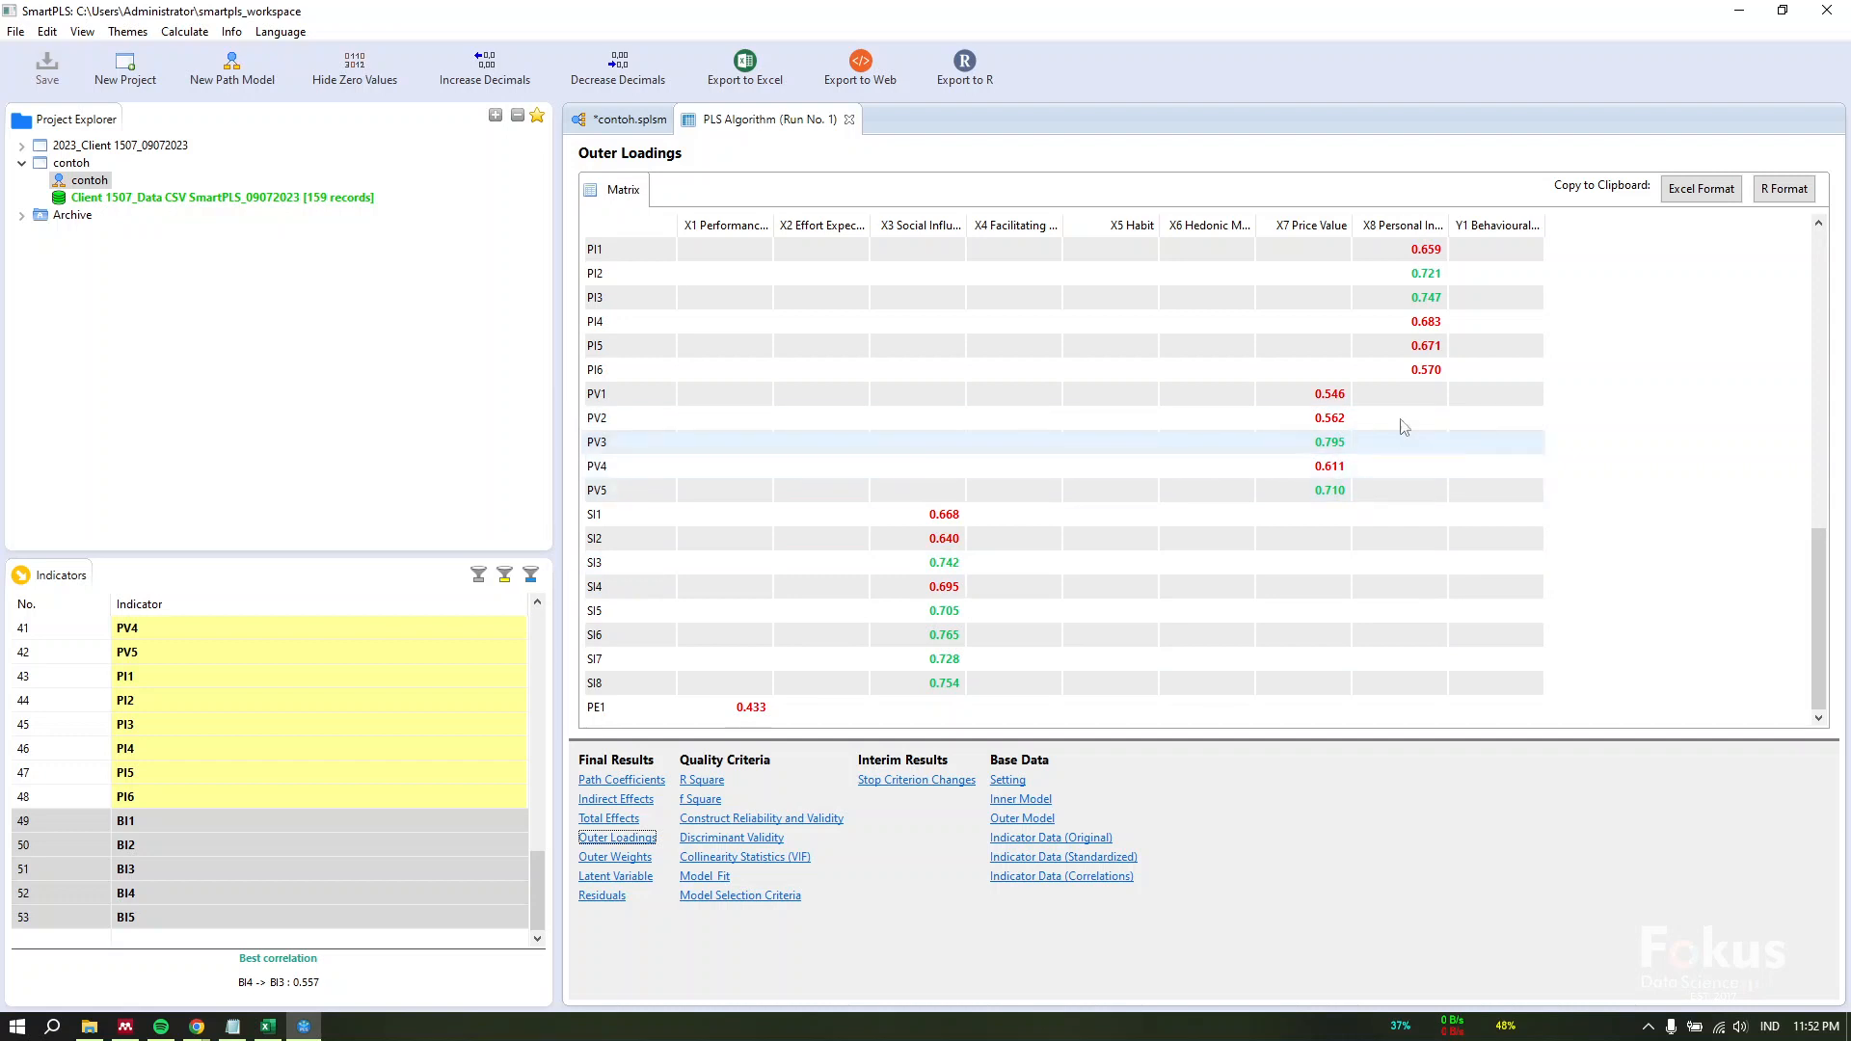
pyautogui.scroll(10, 1062, 464)
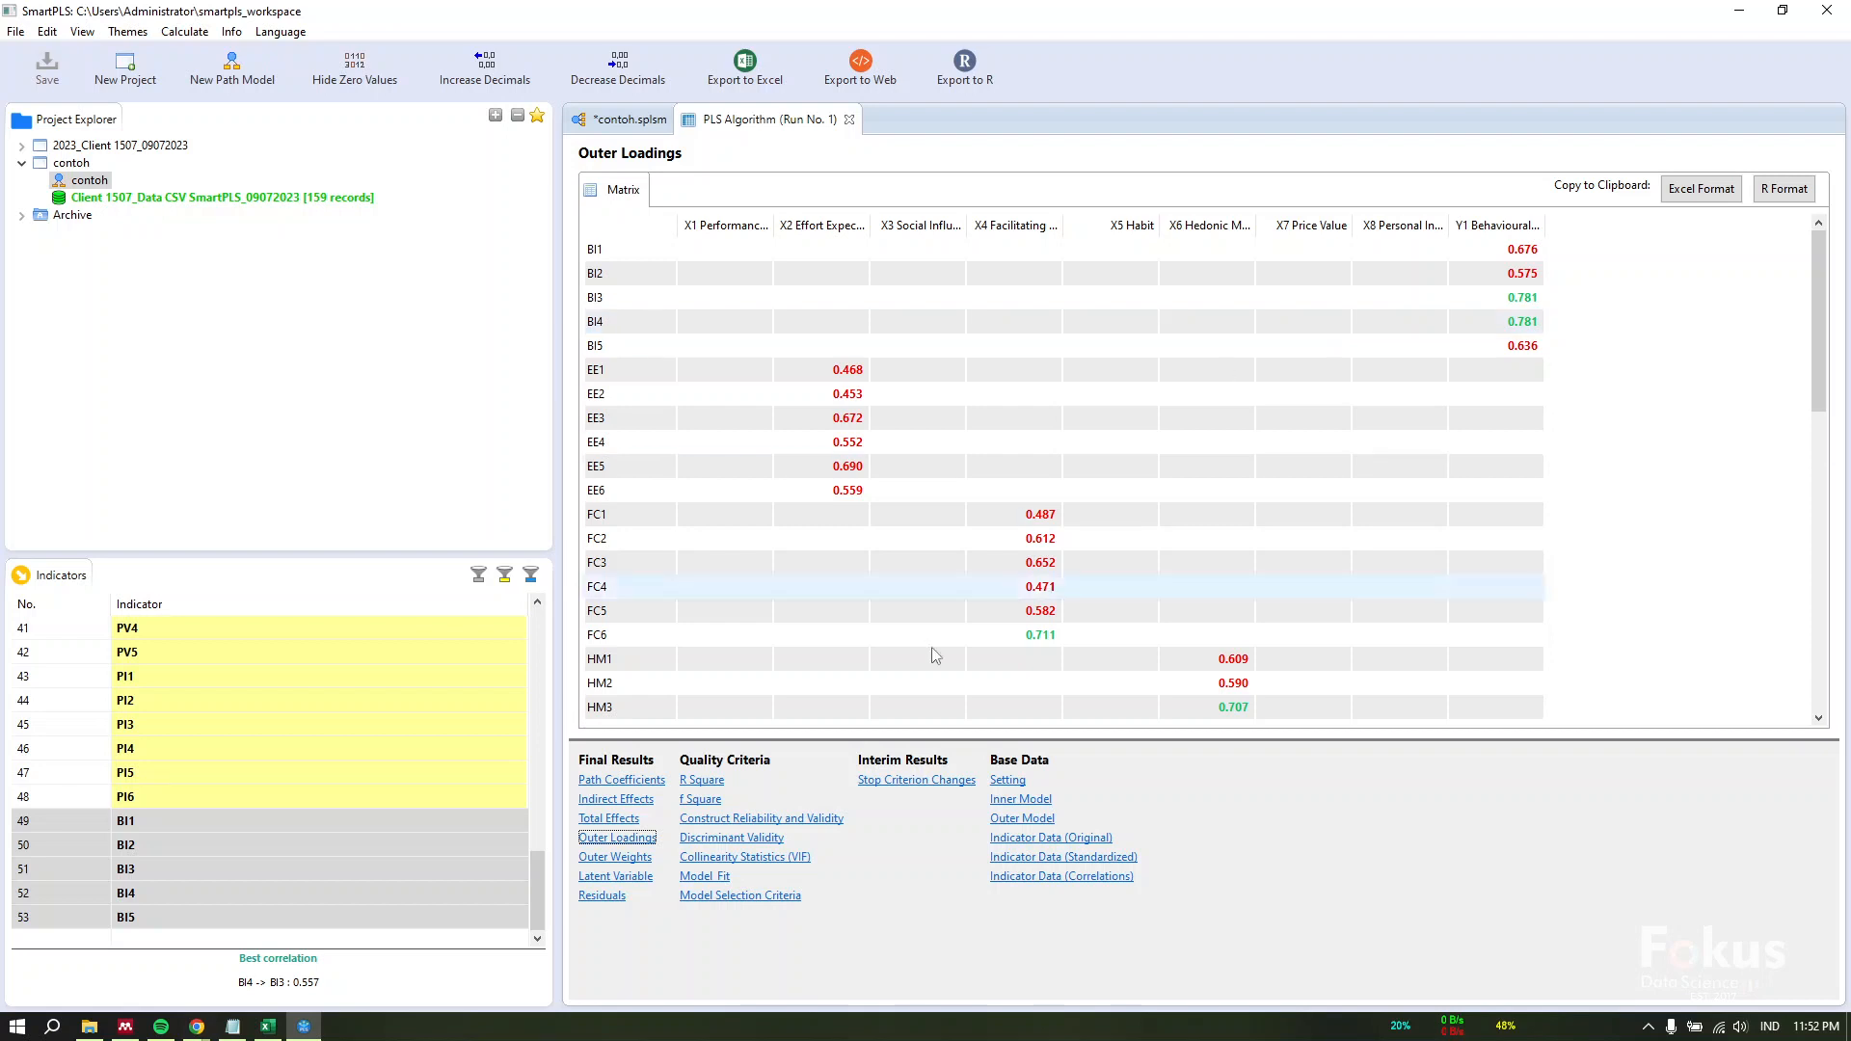
pyautogui.click(820, 819)
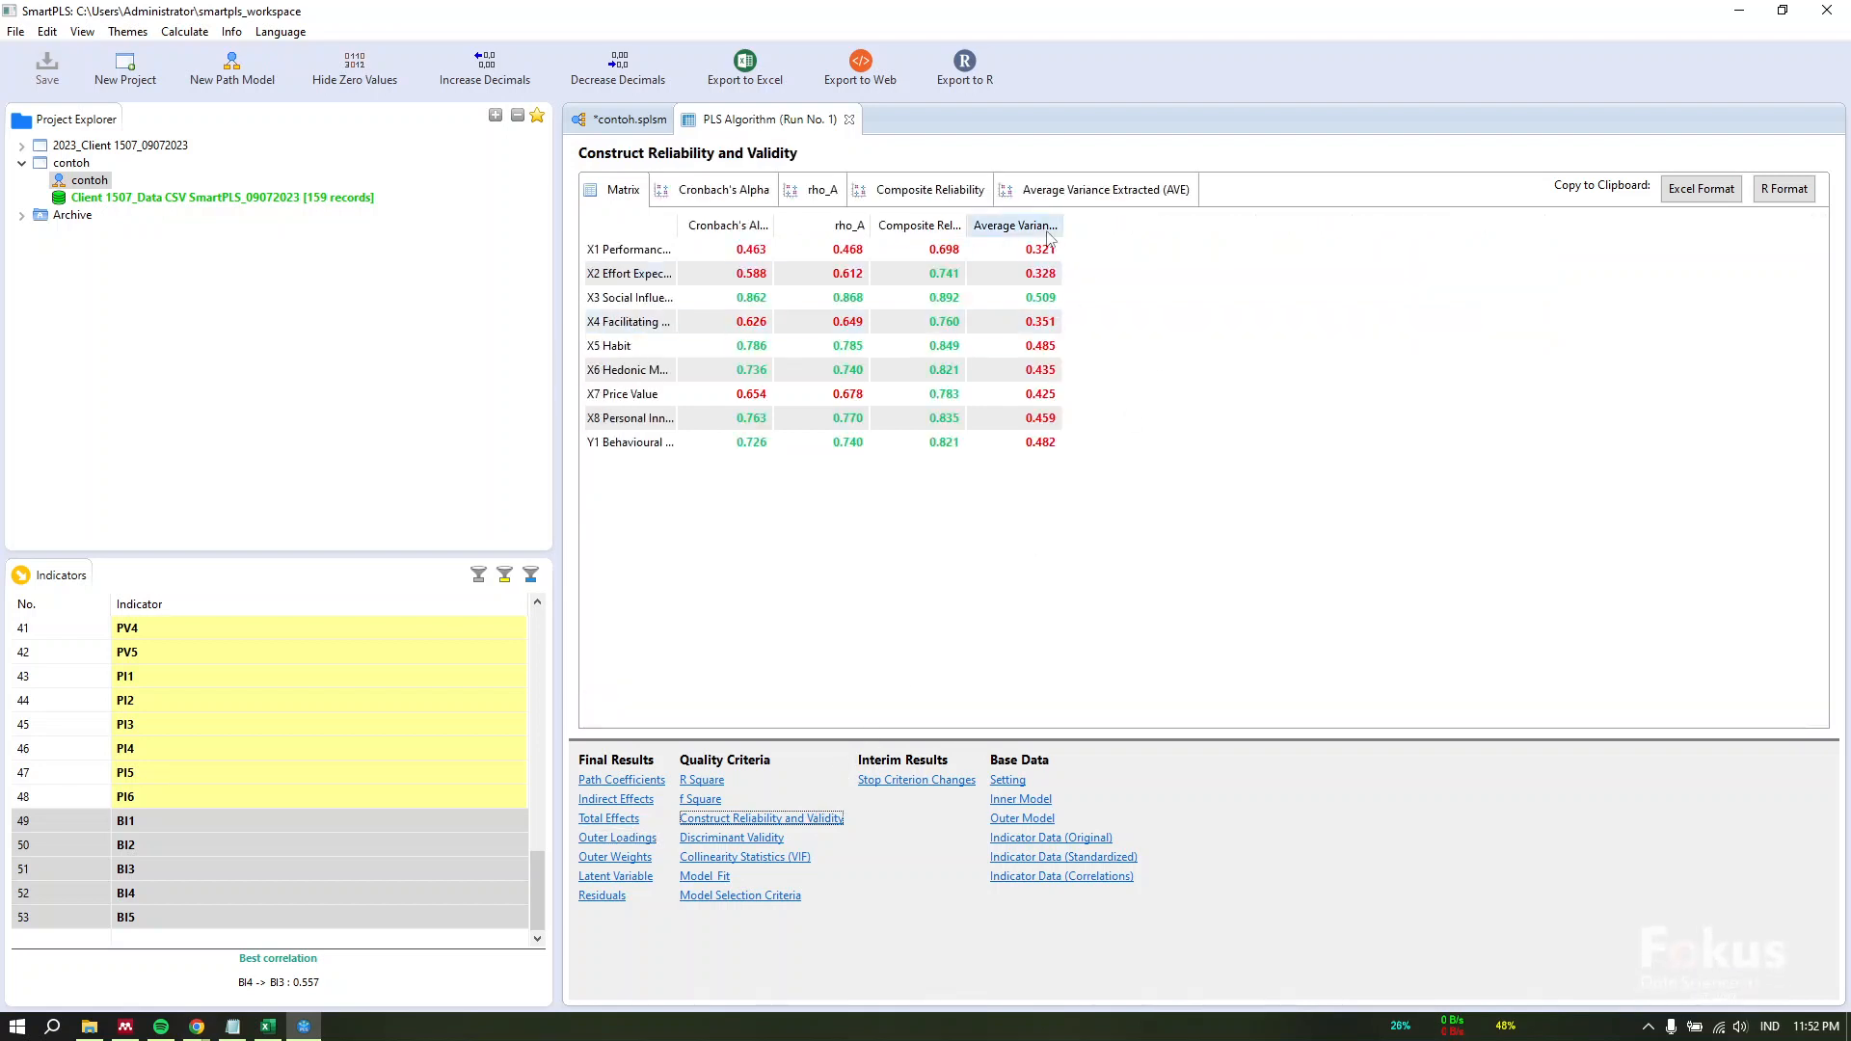
pyautogui.doubleClick(1061, 224)
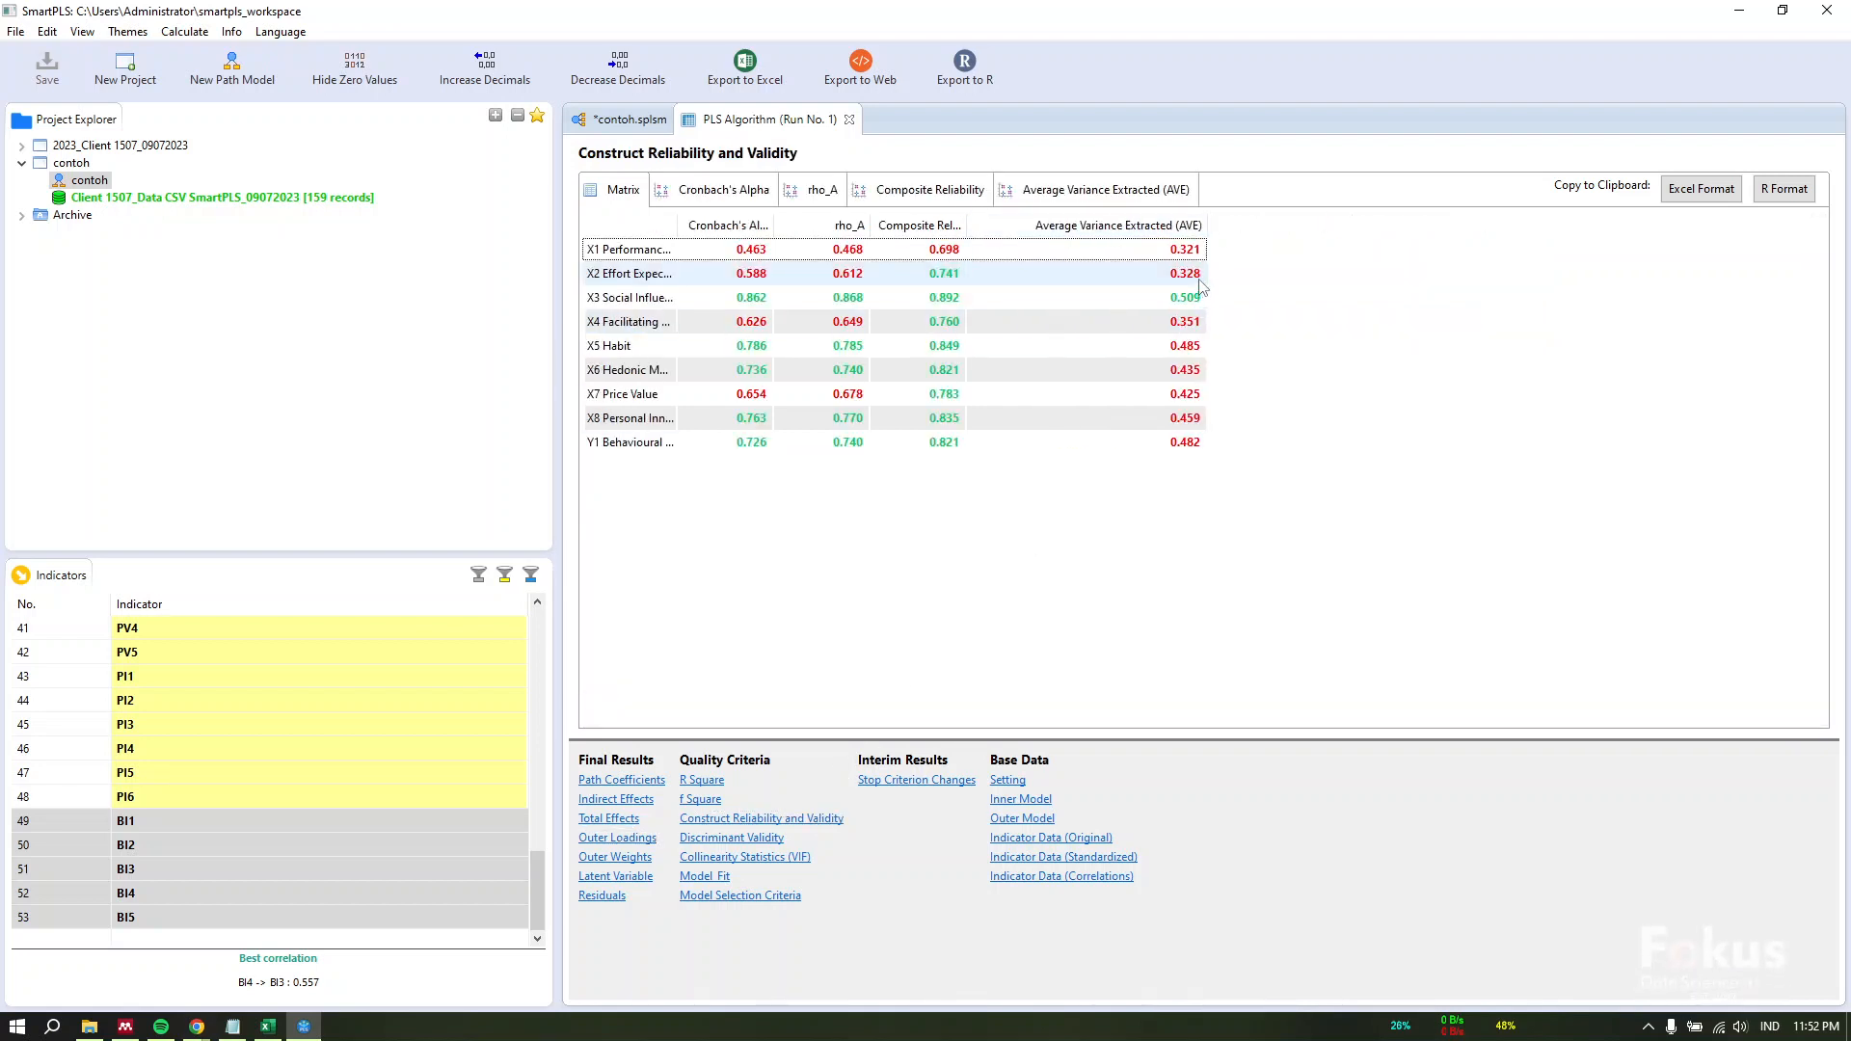
# - Recheck the outer loadings through to the last indicator and return to the Construct Reliability and Validity results
pyautogui.click(628, 839)
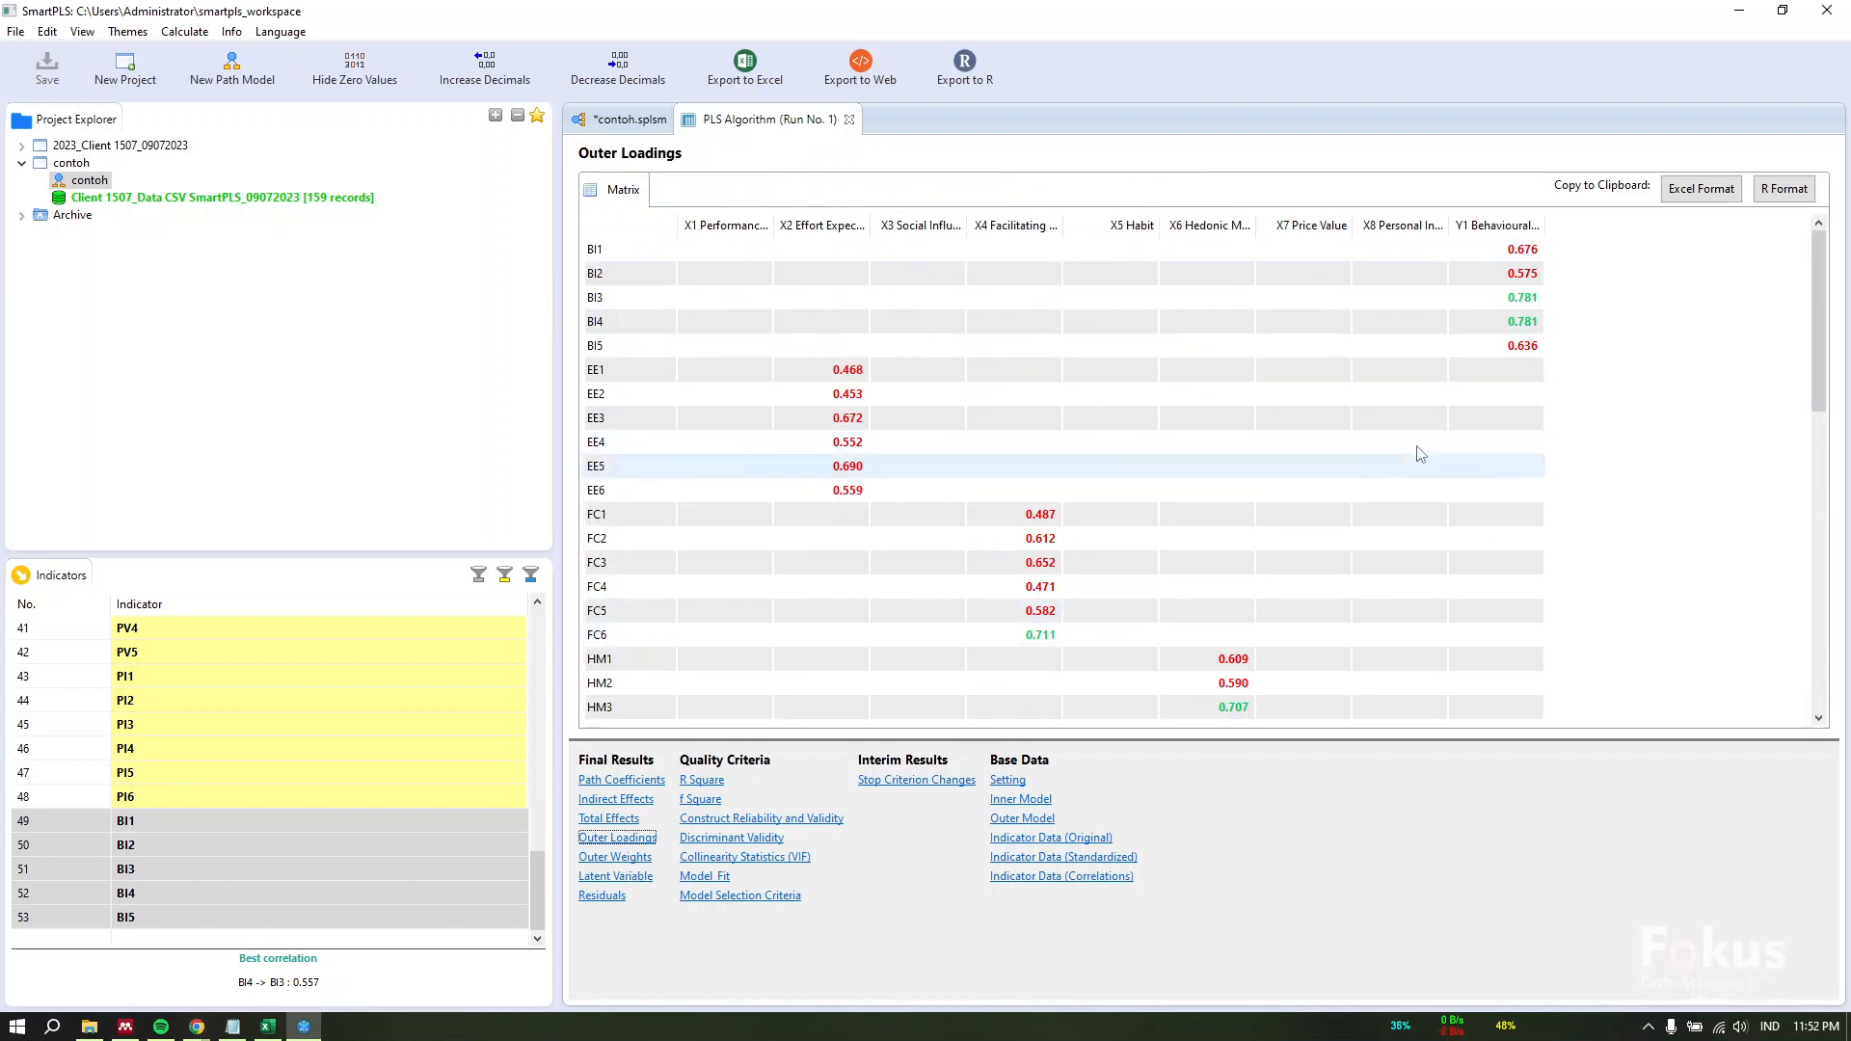
pyautogui.scroll(-6, 1494, 434)
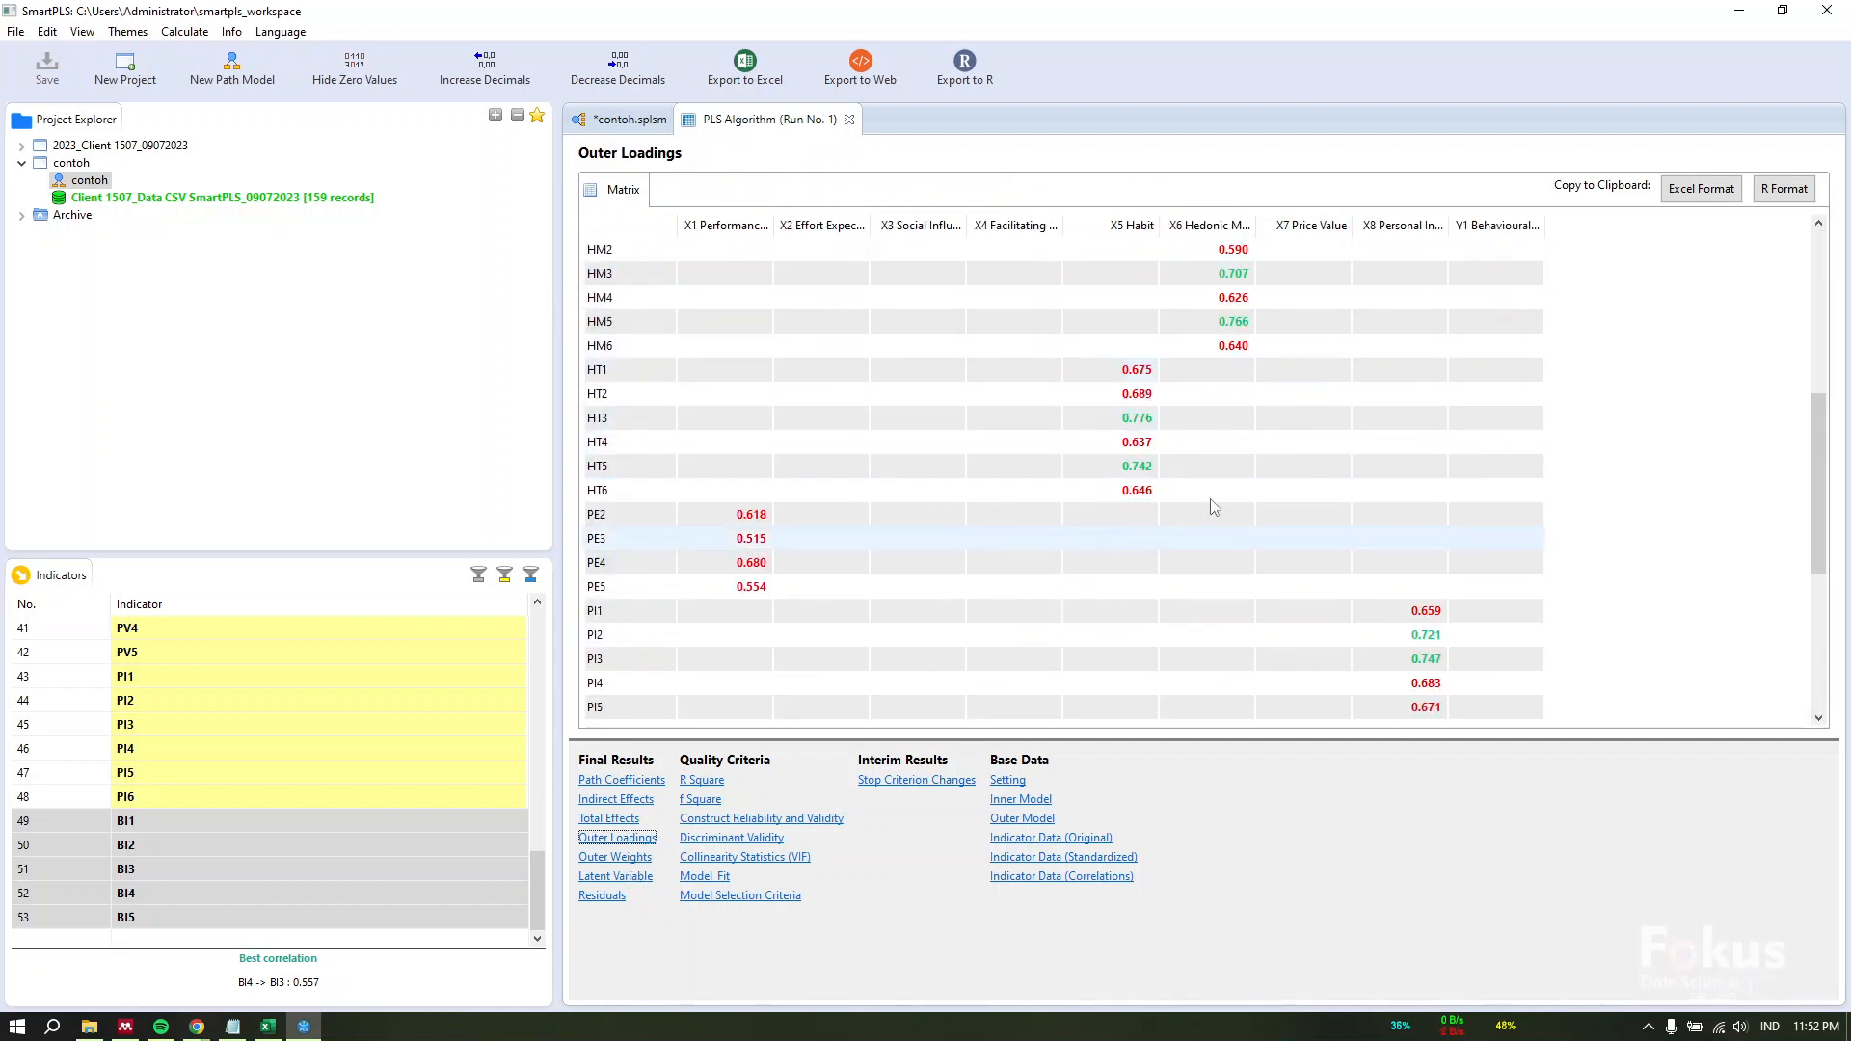
pyautogui.scroll(-4, 1243, 477)
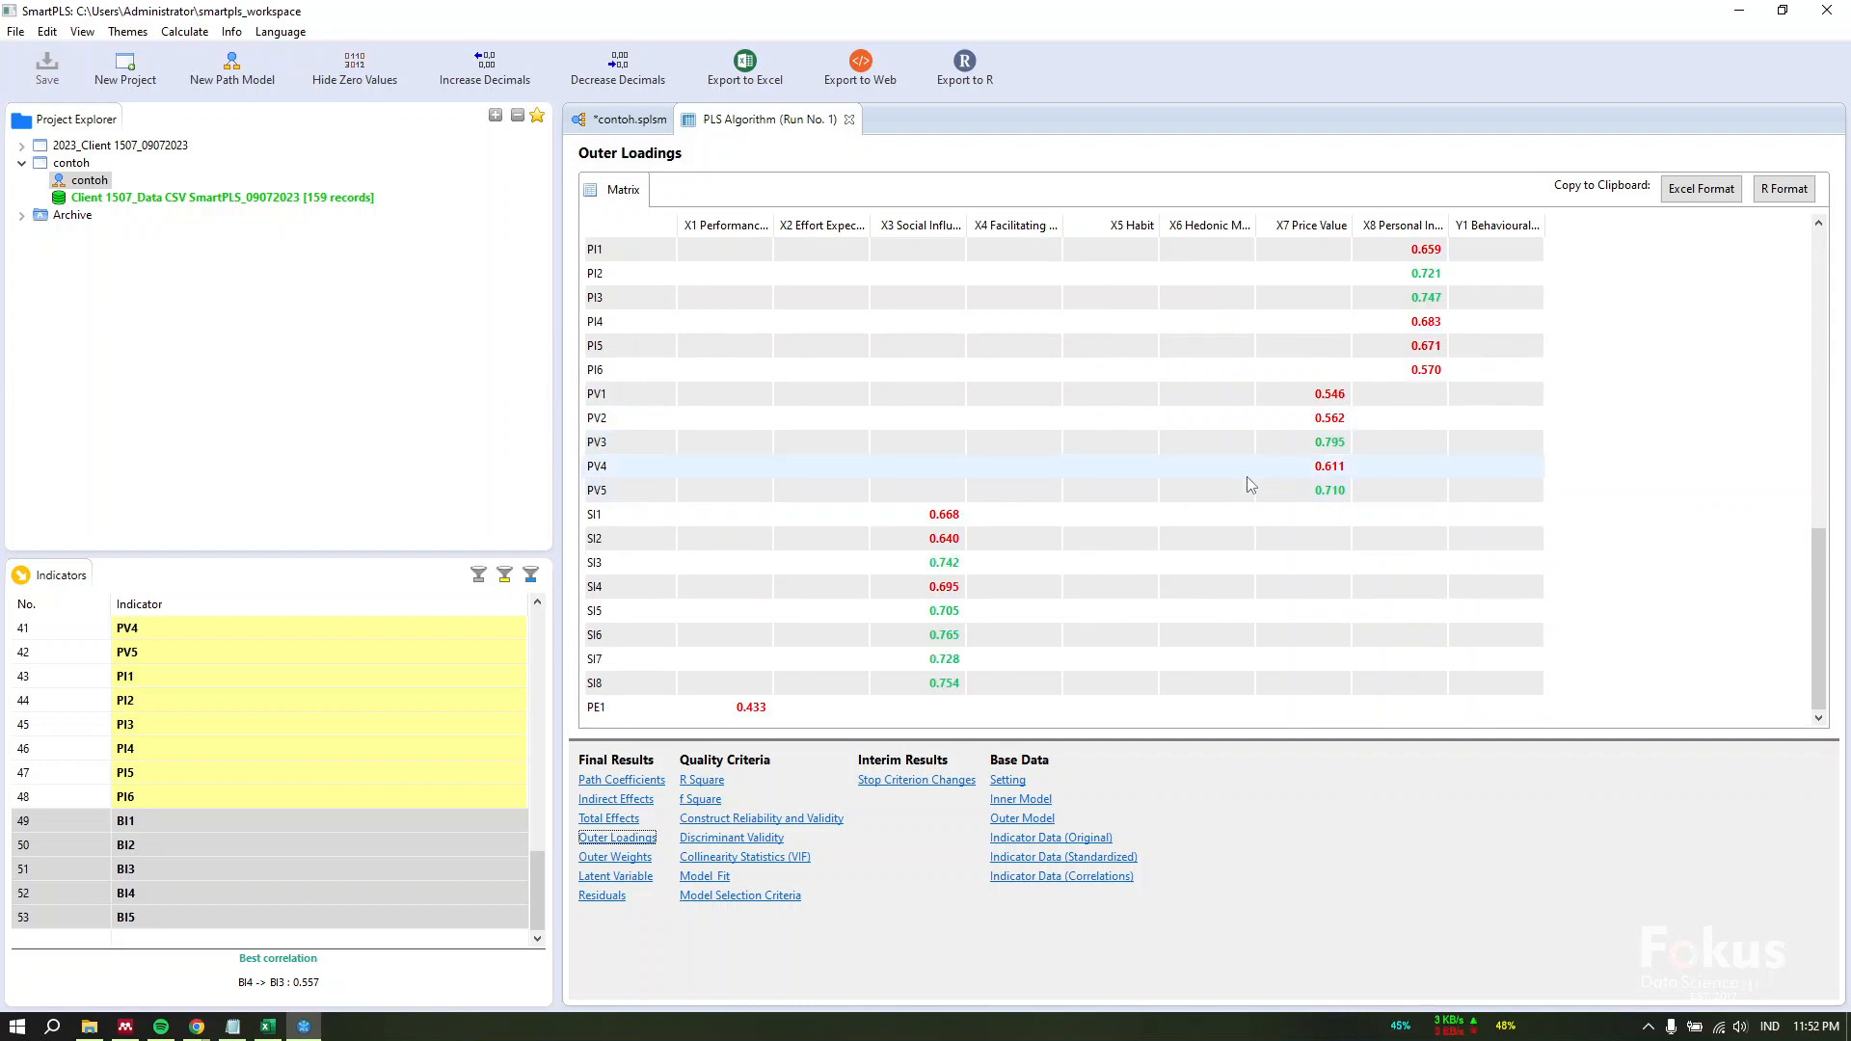
pyautogui.click(819, 819)
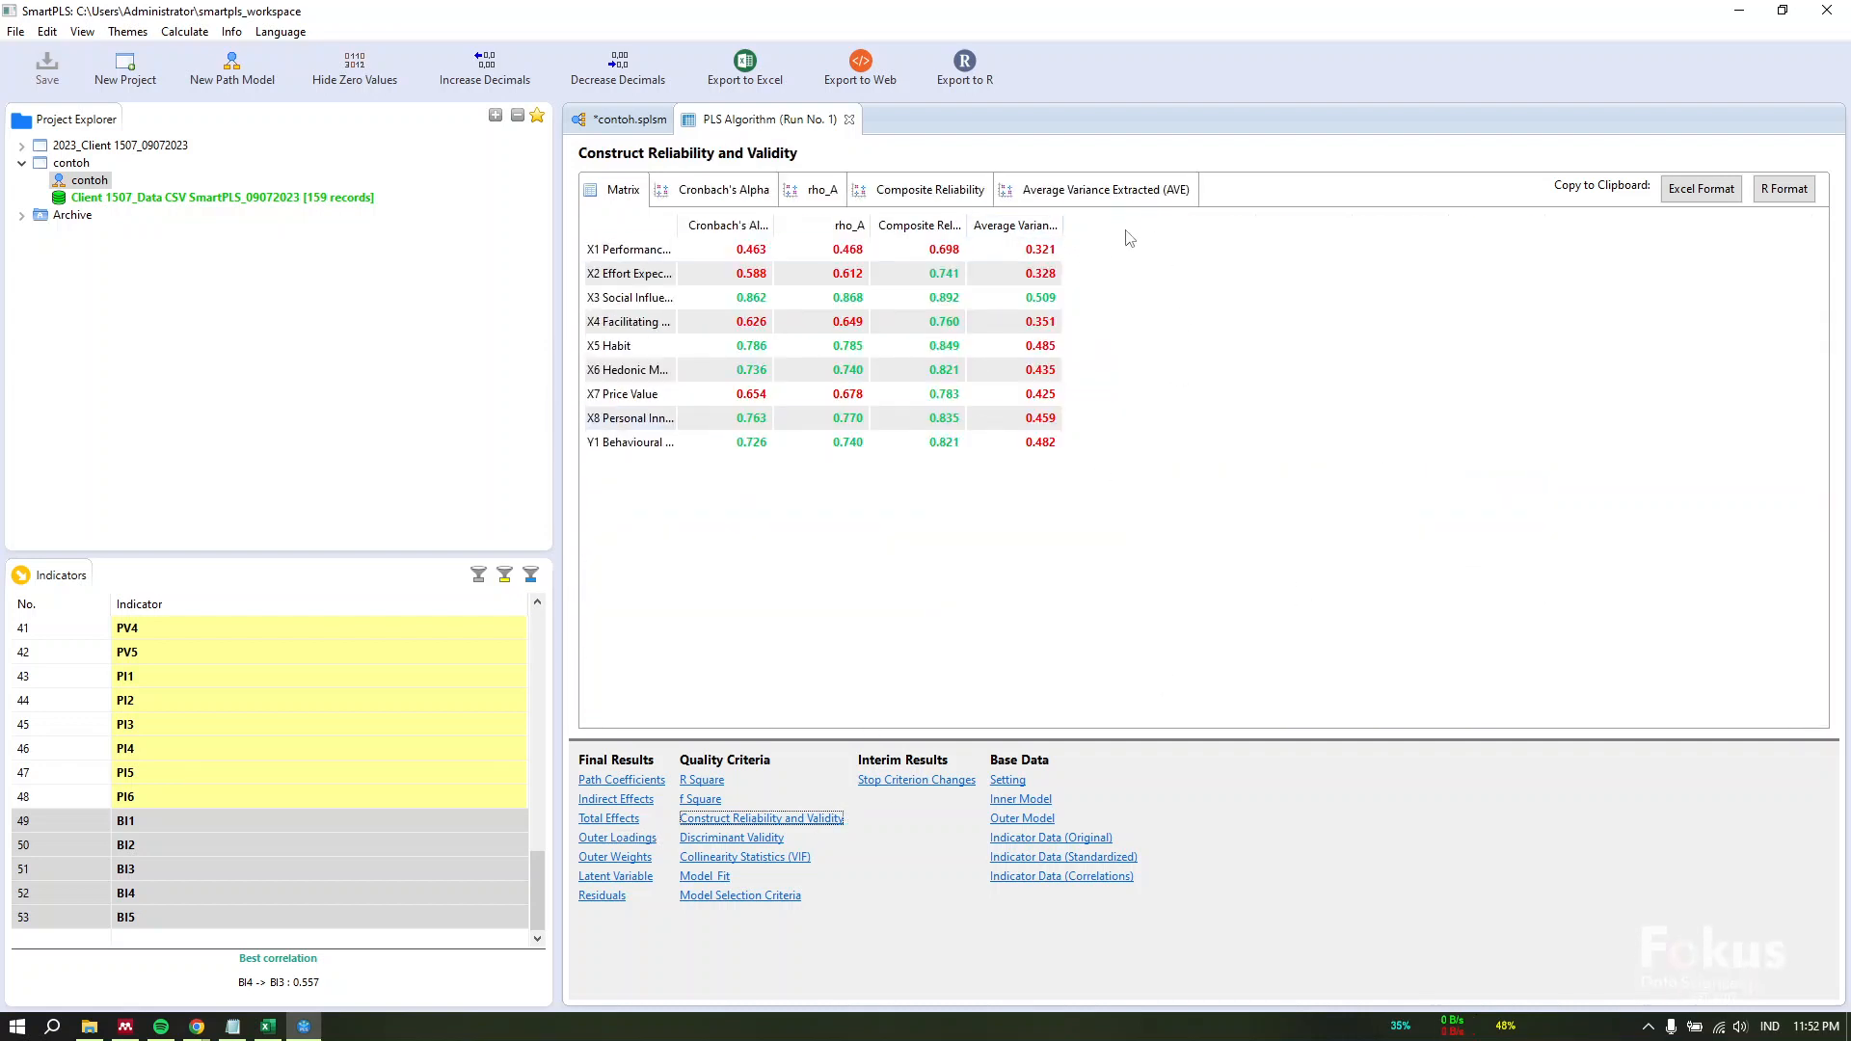
# - Compare the outer loadings with Construct Reliability and Validity, widening the matrix columns to show full construct and criterion names
pyautogui.click(619, 839)
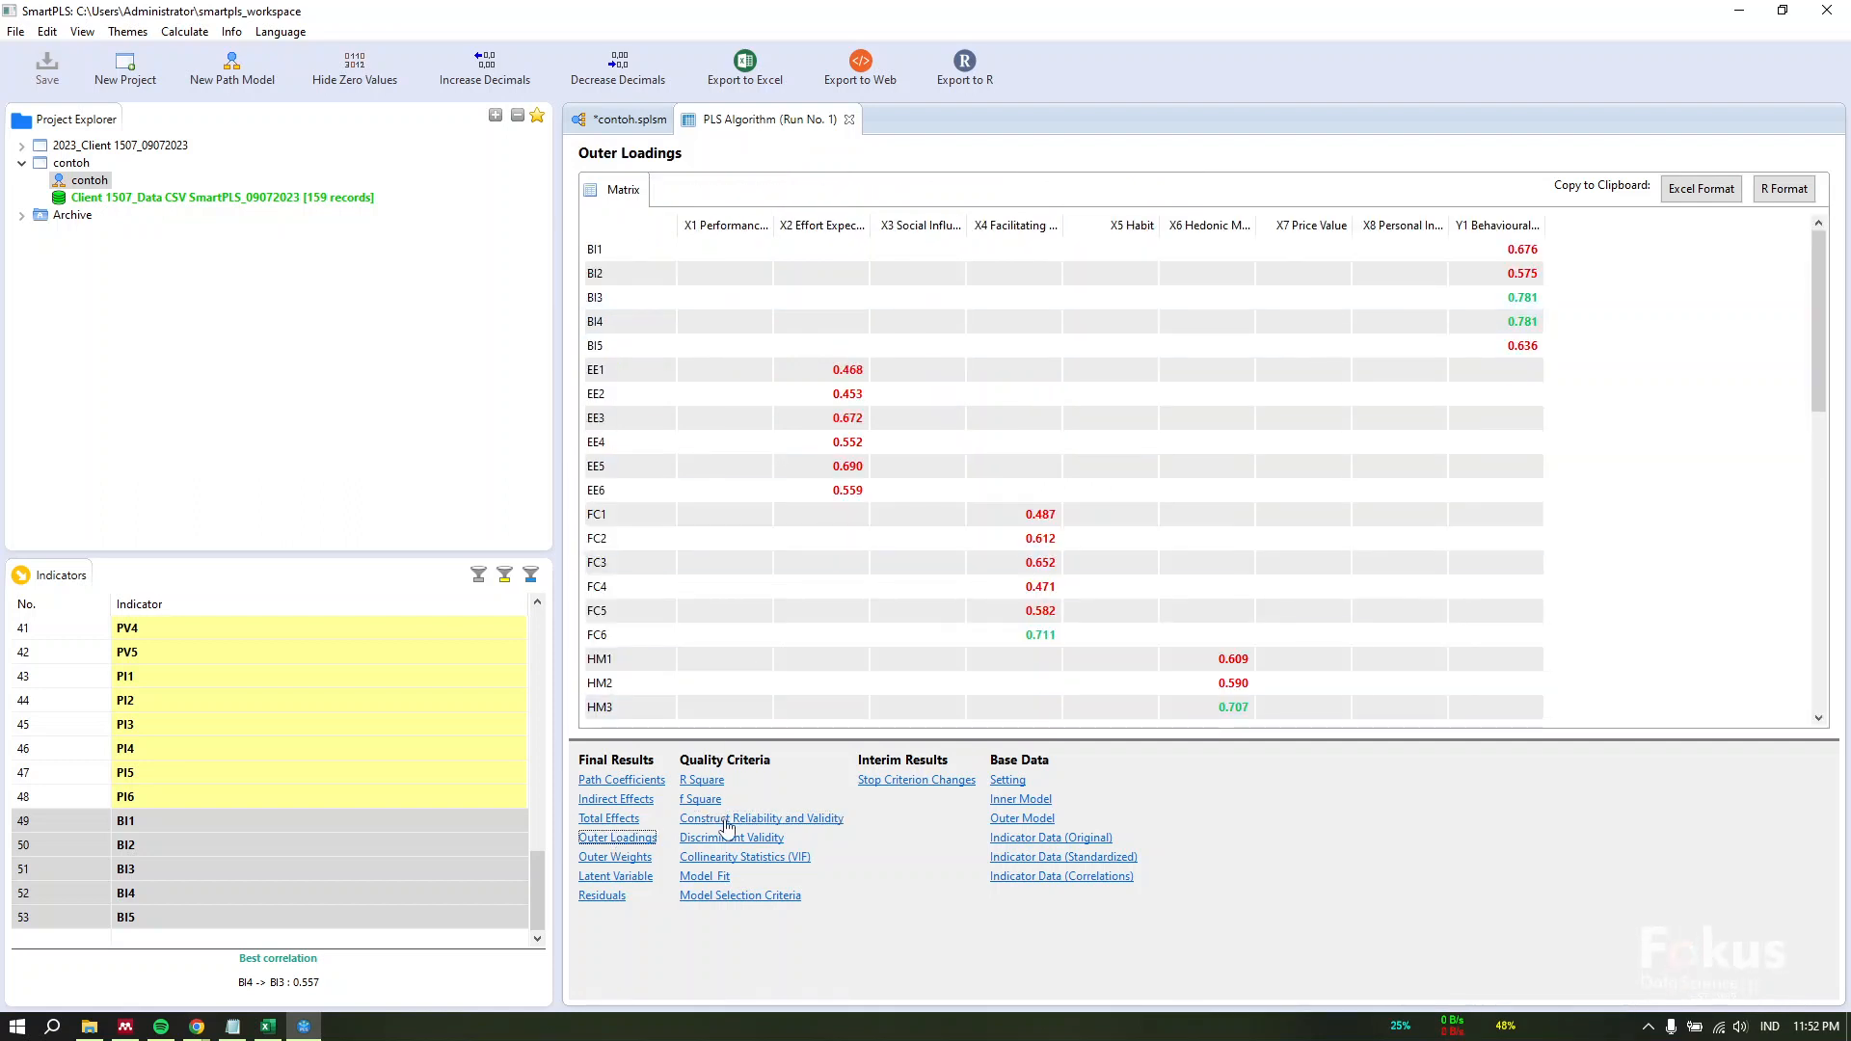
pyautogui.click(761, 820)
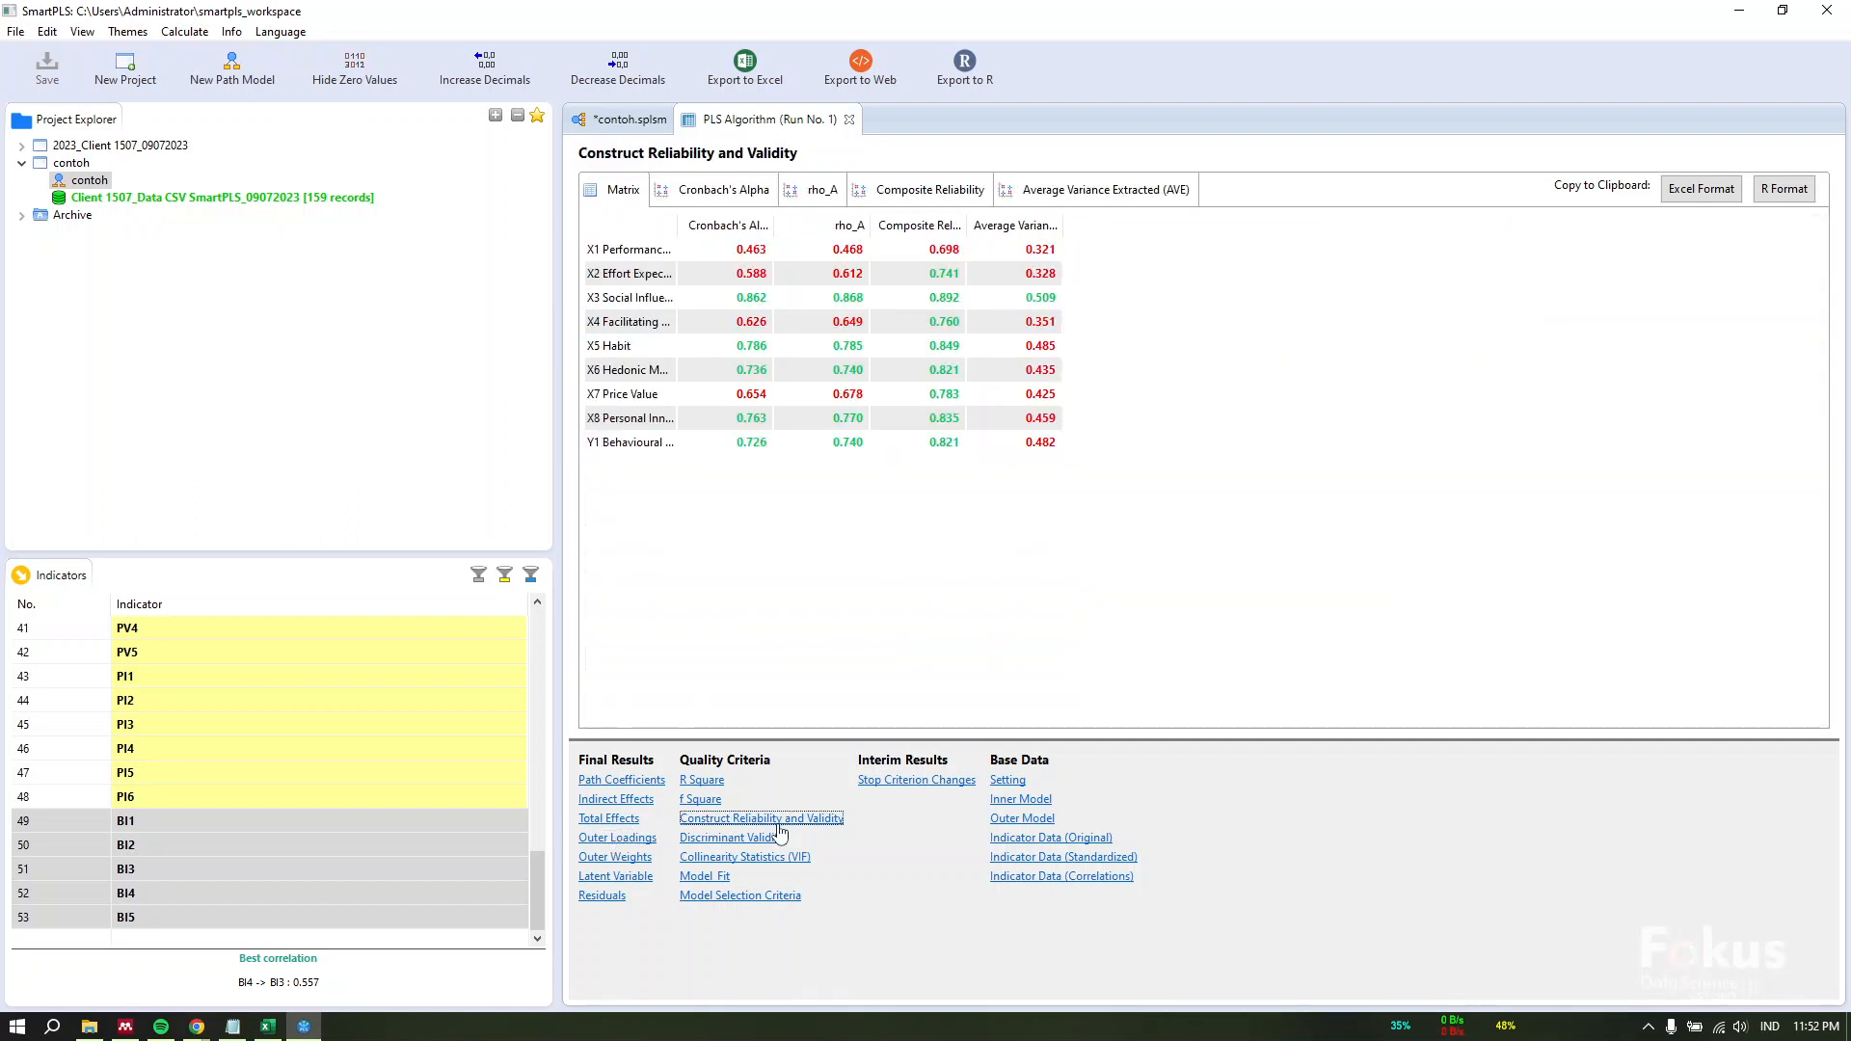
pyautogui.doubleClick(1062, 224)
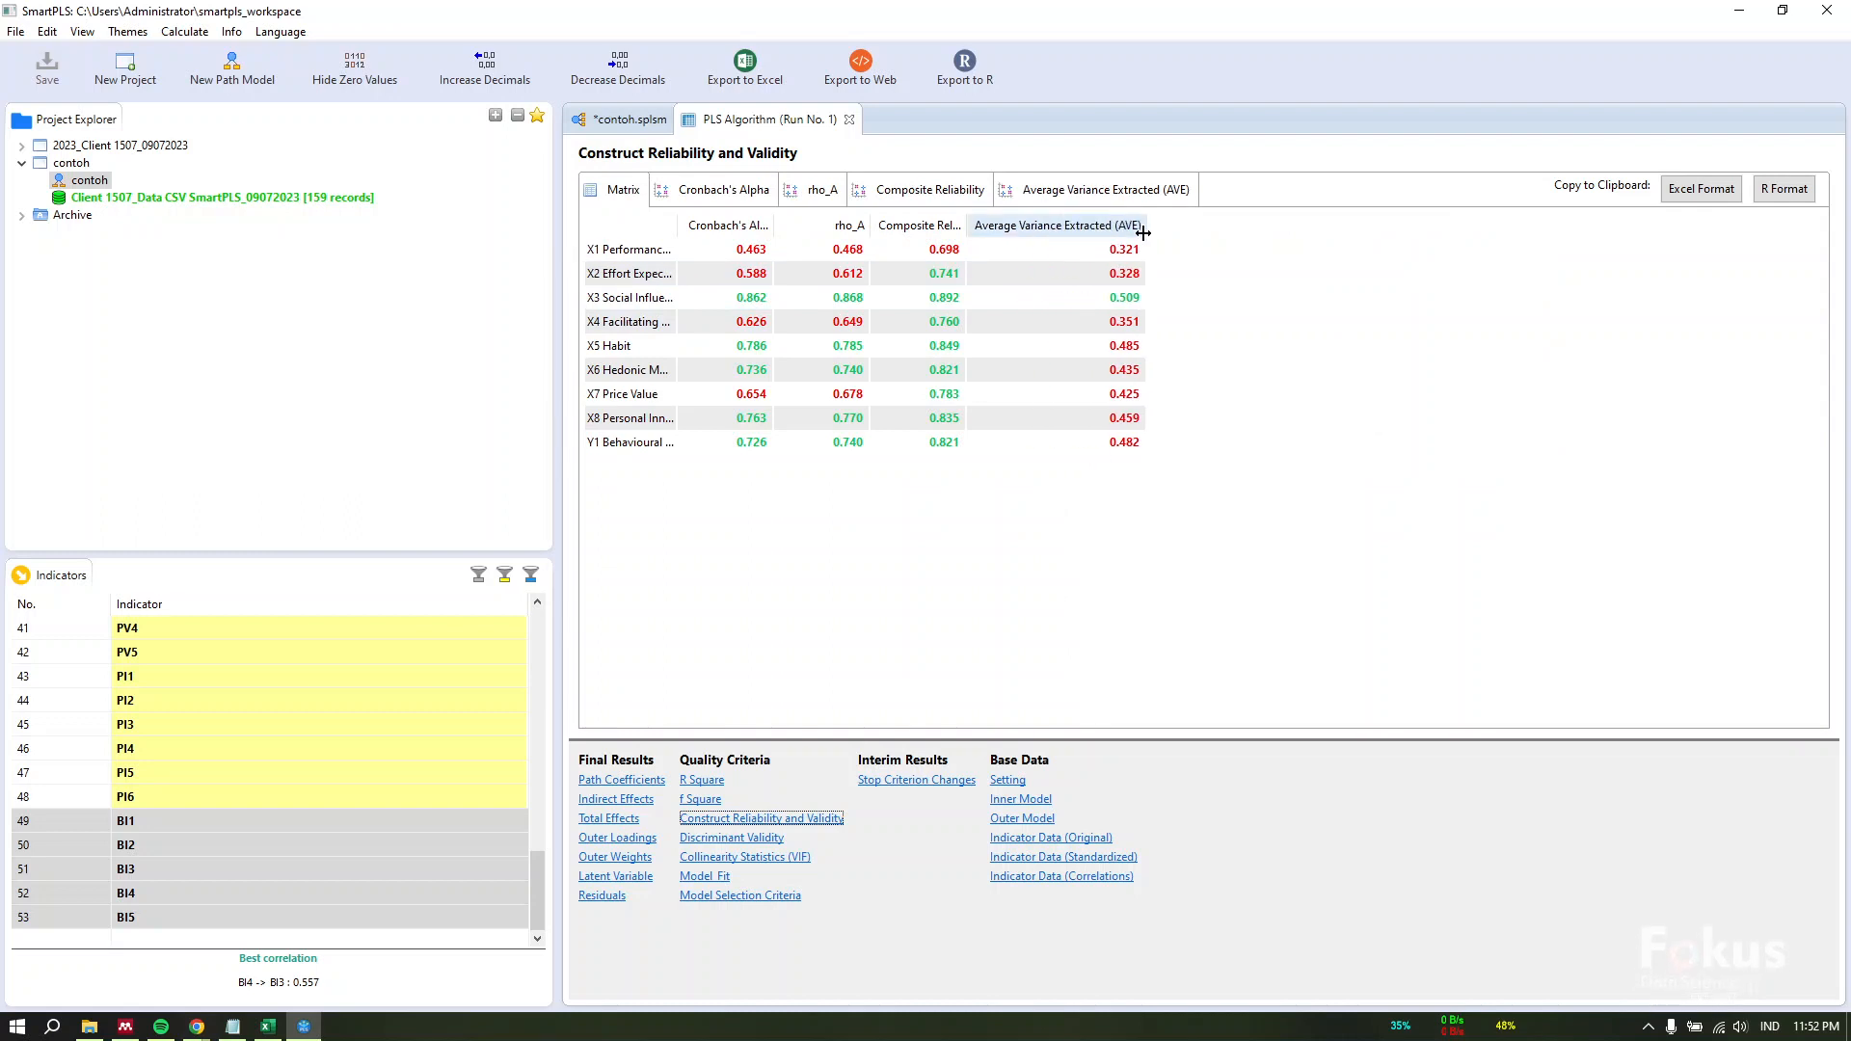
pyautogui.doubleClick(967, 225)
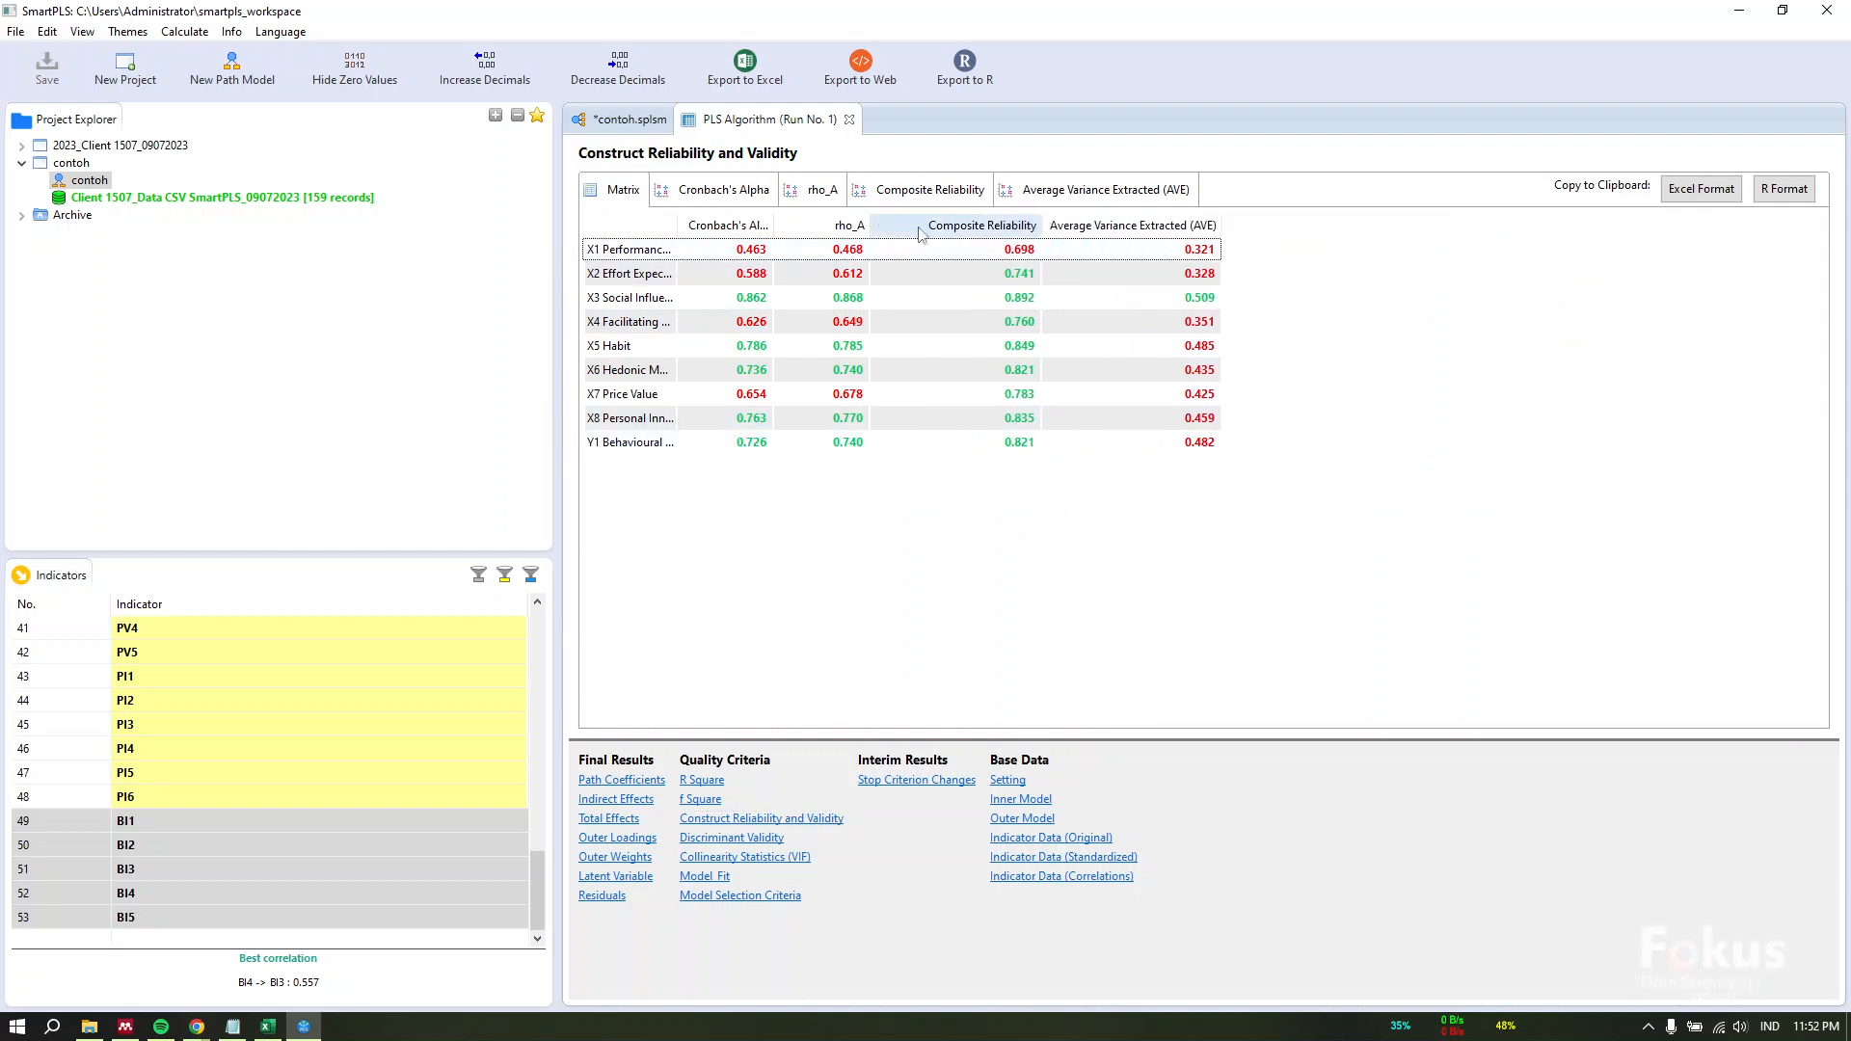
pyautogui.moveTo(767, 223); pyautogui.dragTo(823, 223)
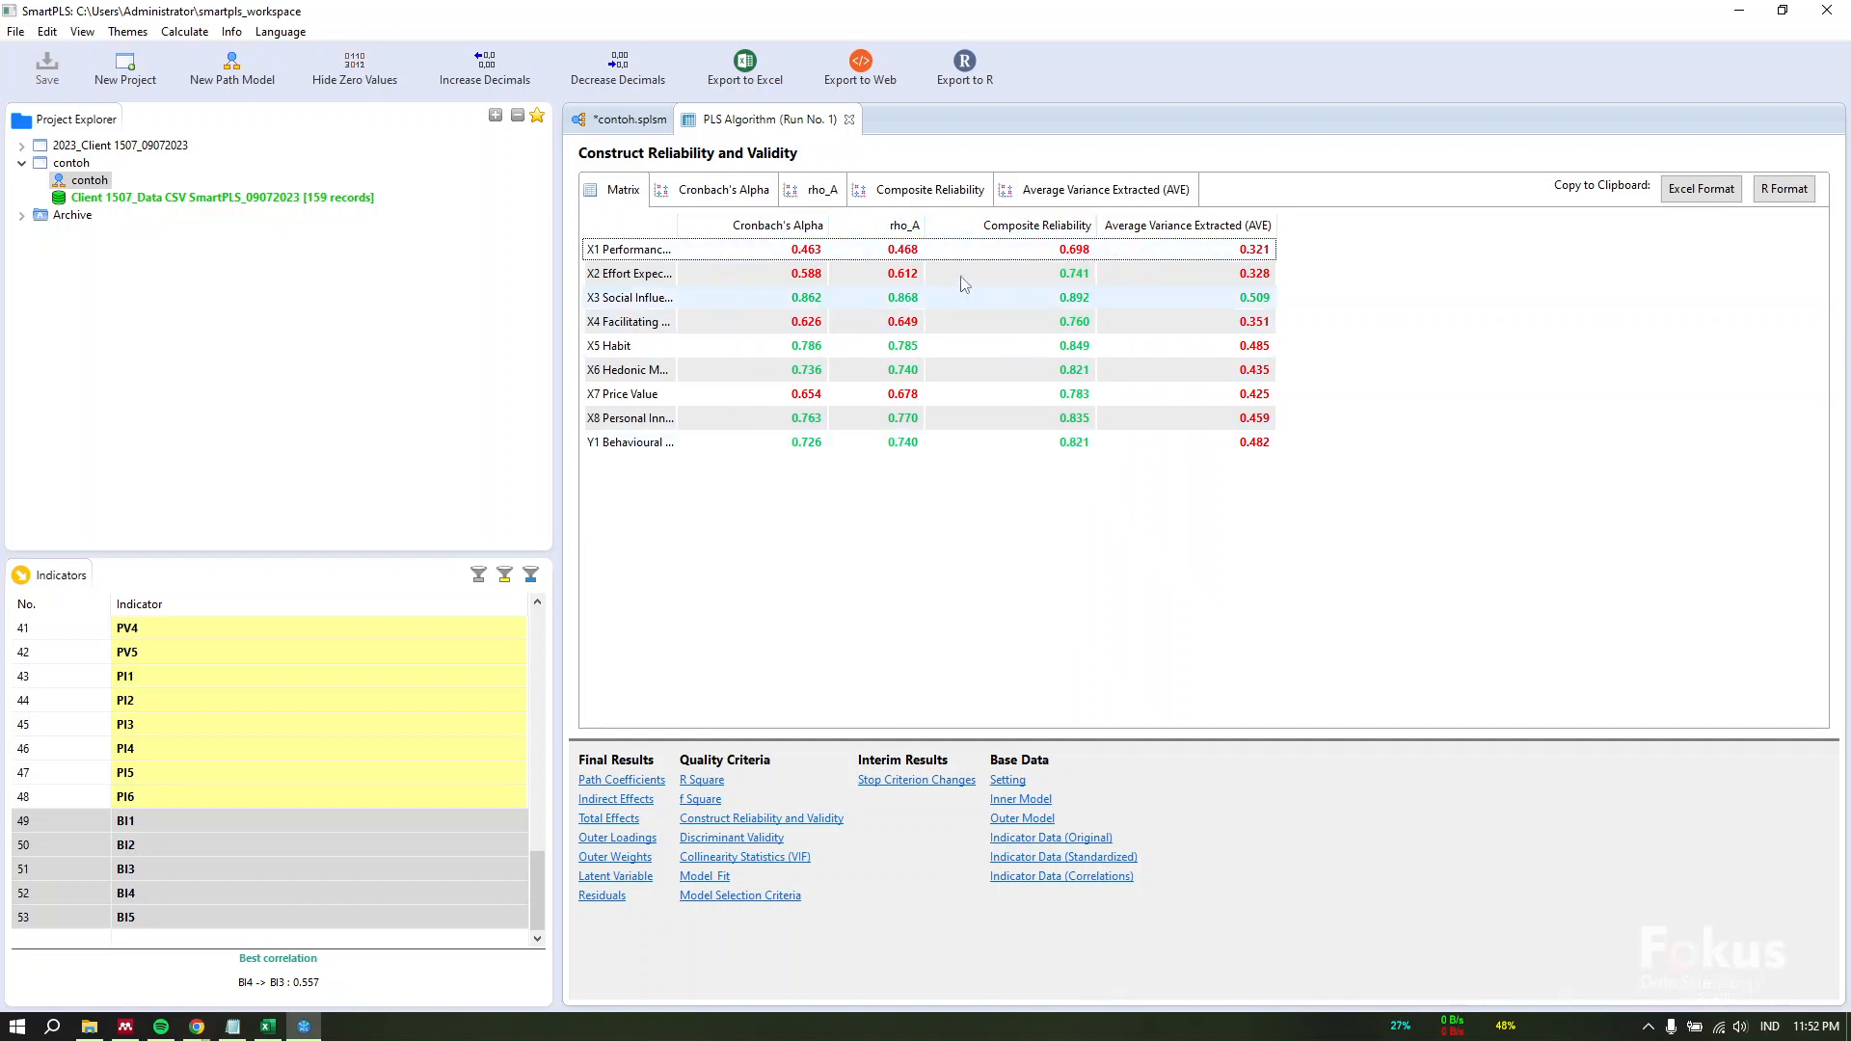
pyautogui.doubleClick(677, 224)
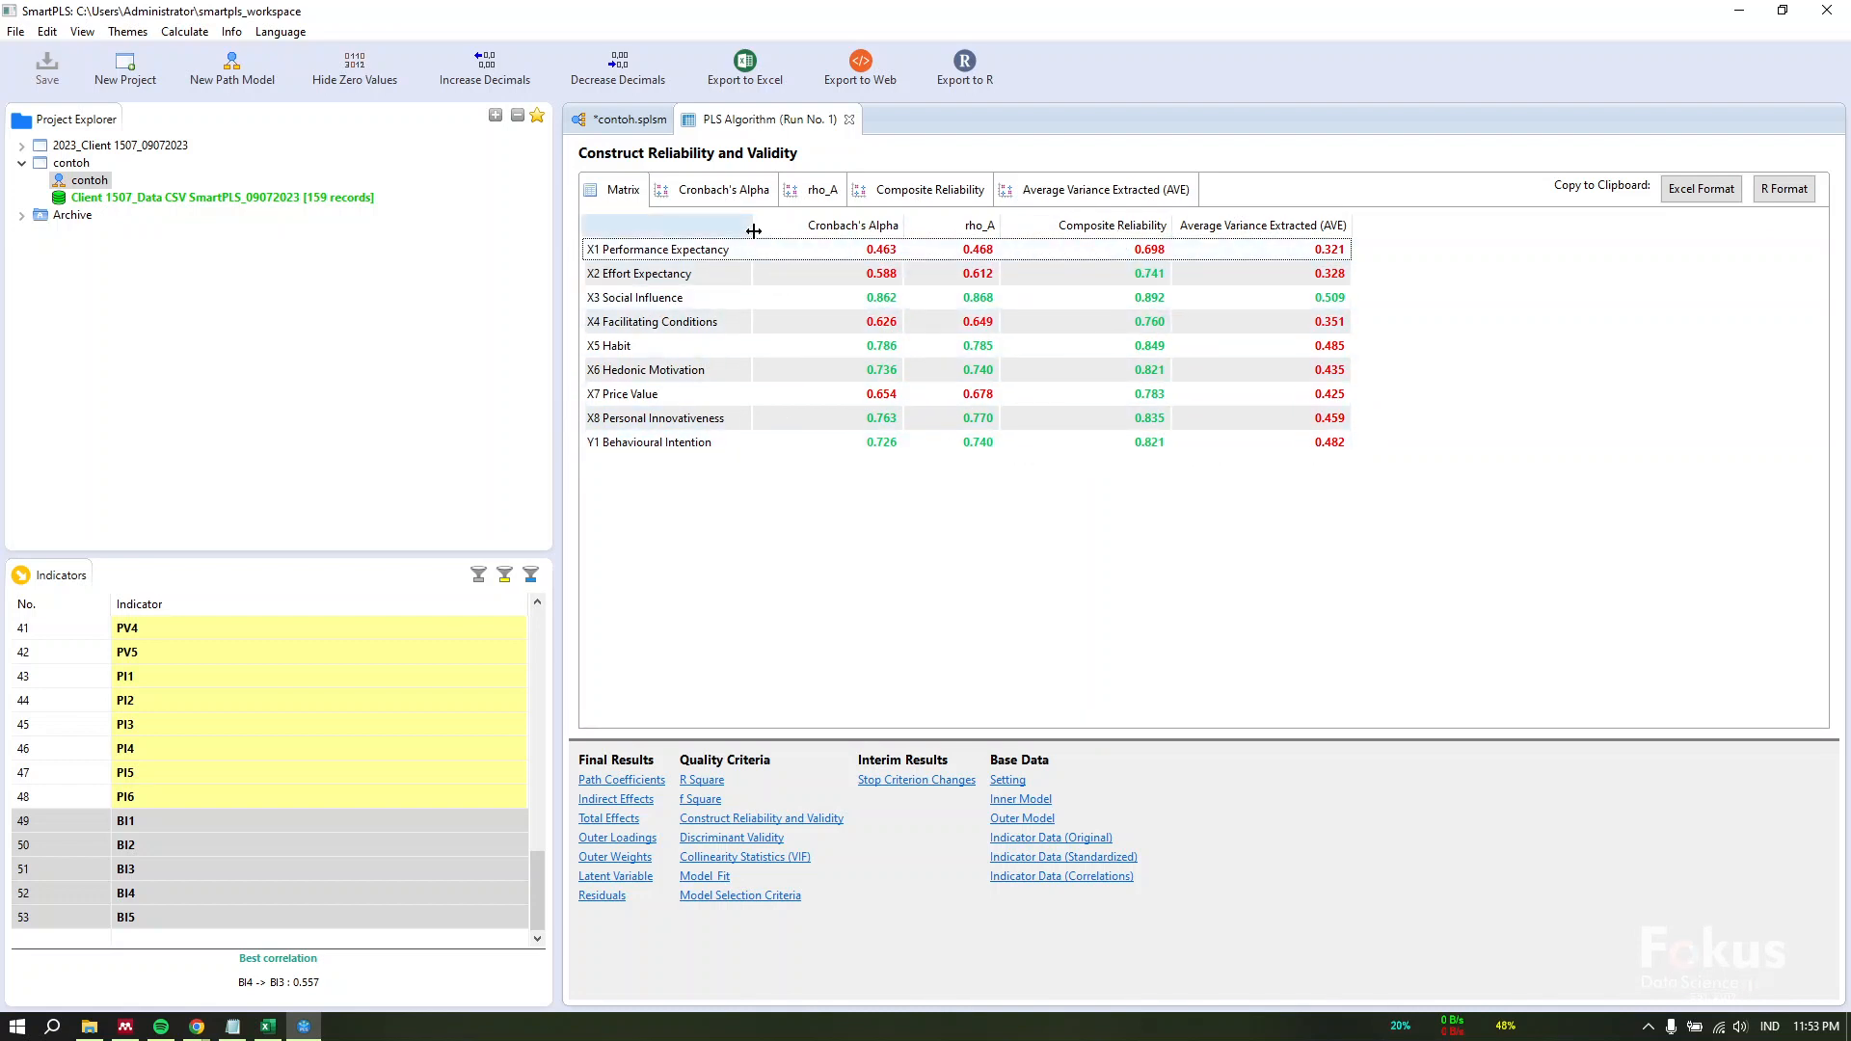
pyautogui.moveTo(753, 232); pyautogui.dragTo(756, 232)
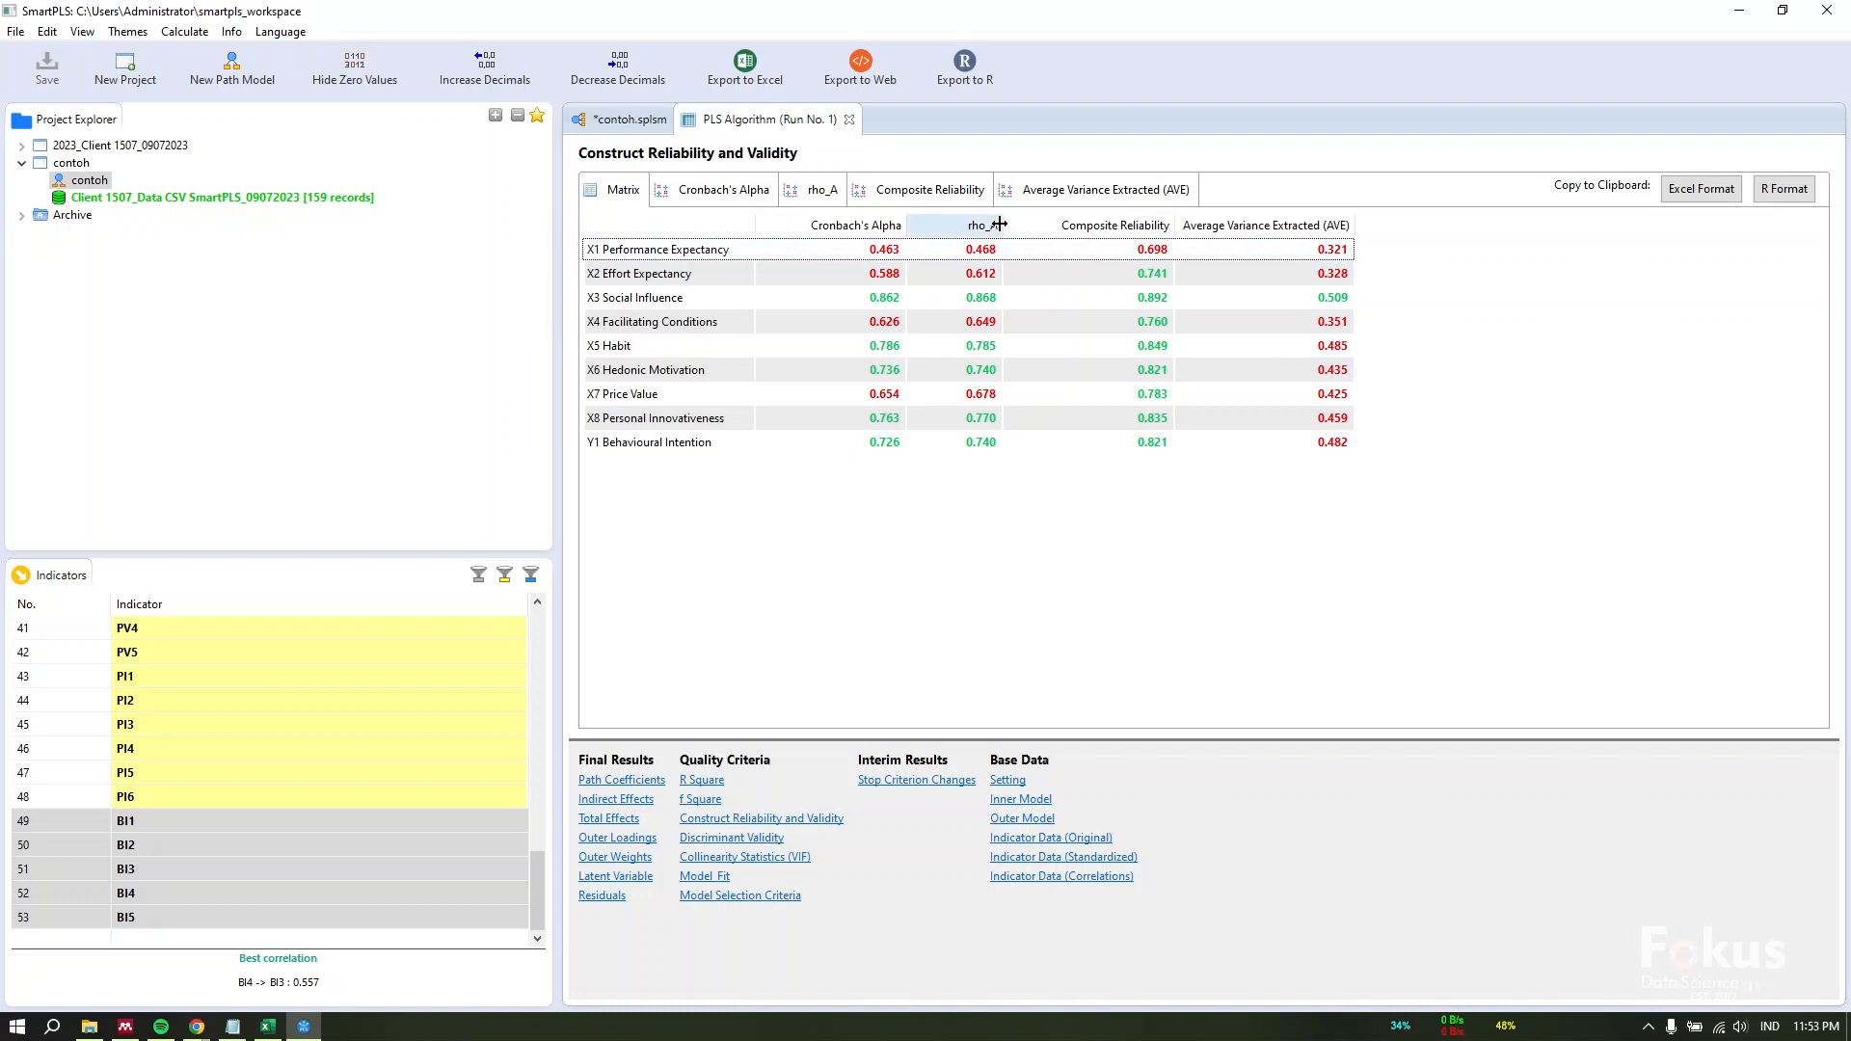
pyautogui.moveTo(1000, 224); pyautogui.dragTo(1008, 224)
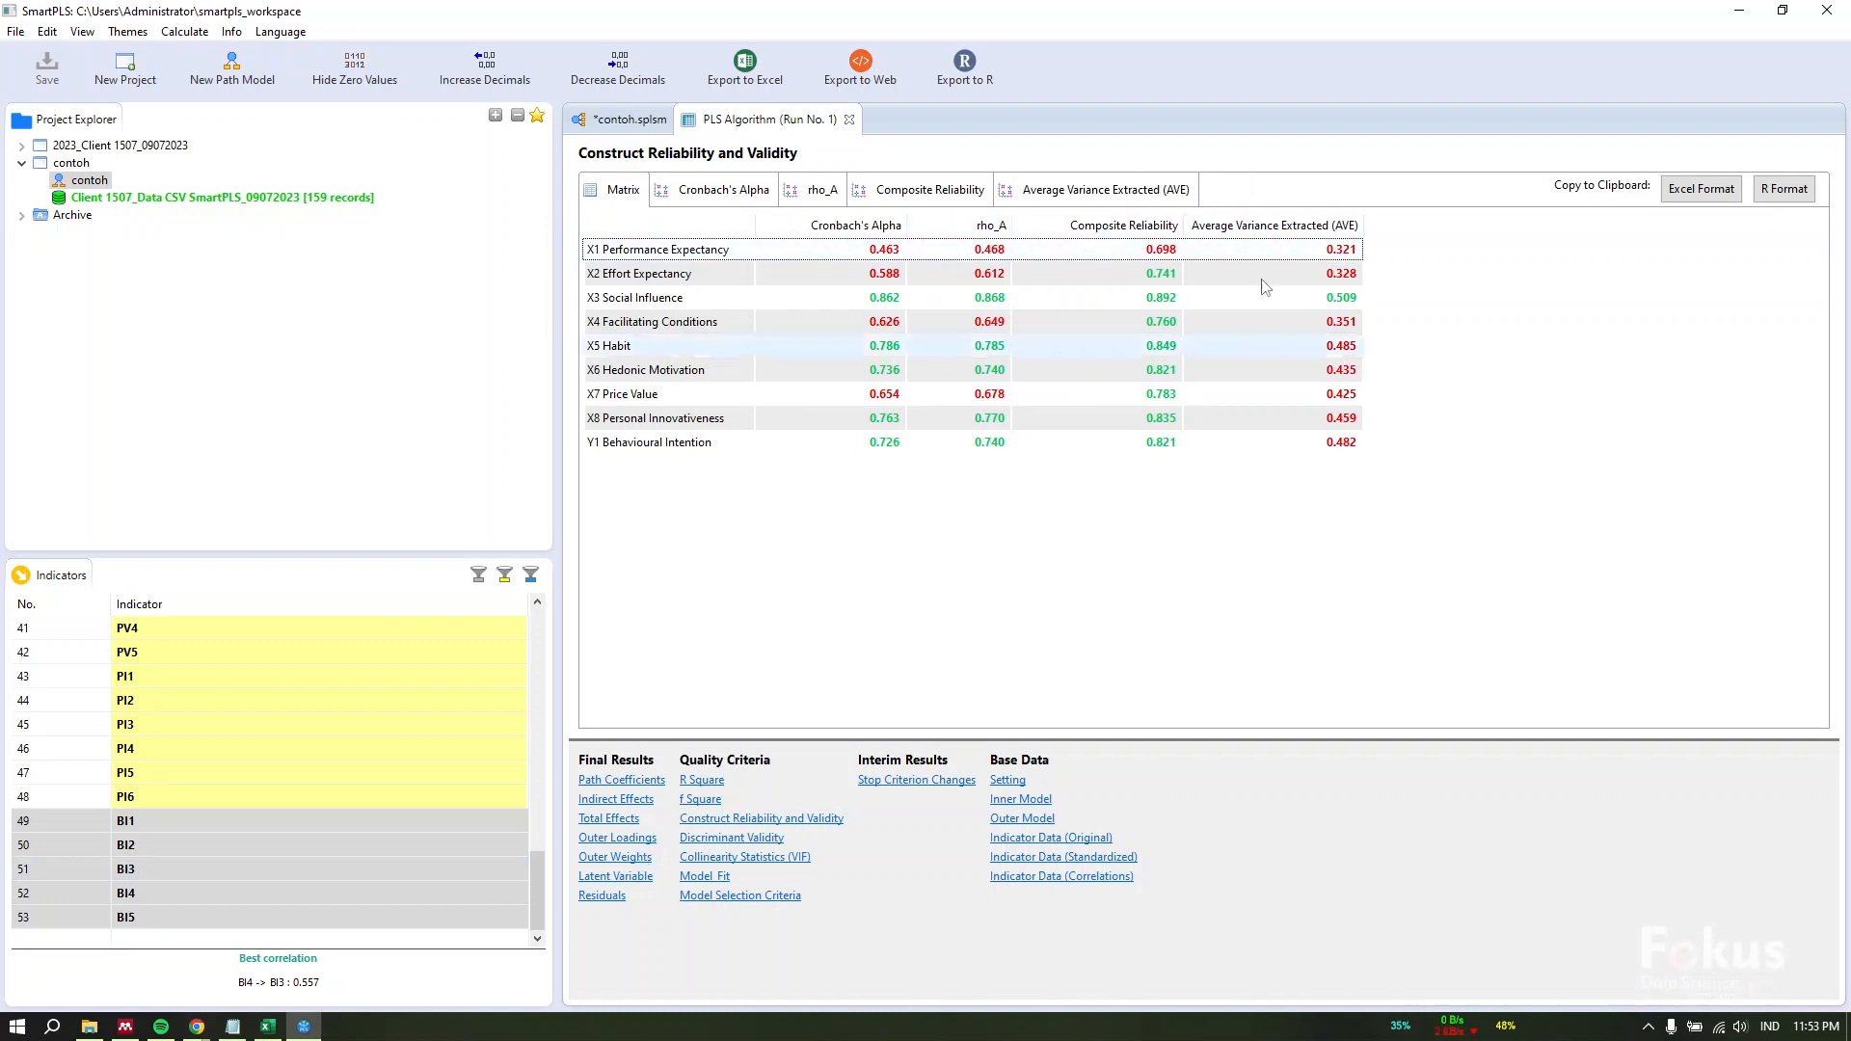
# - Review the outer loadings of all indicators from BI1 through PE1
pyautogui.click(618, 837)
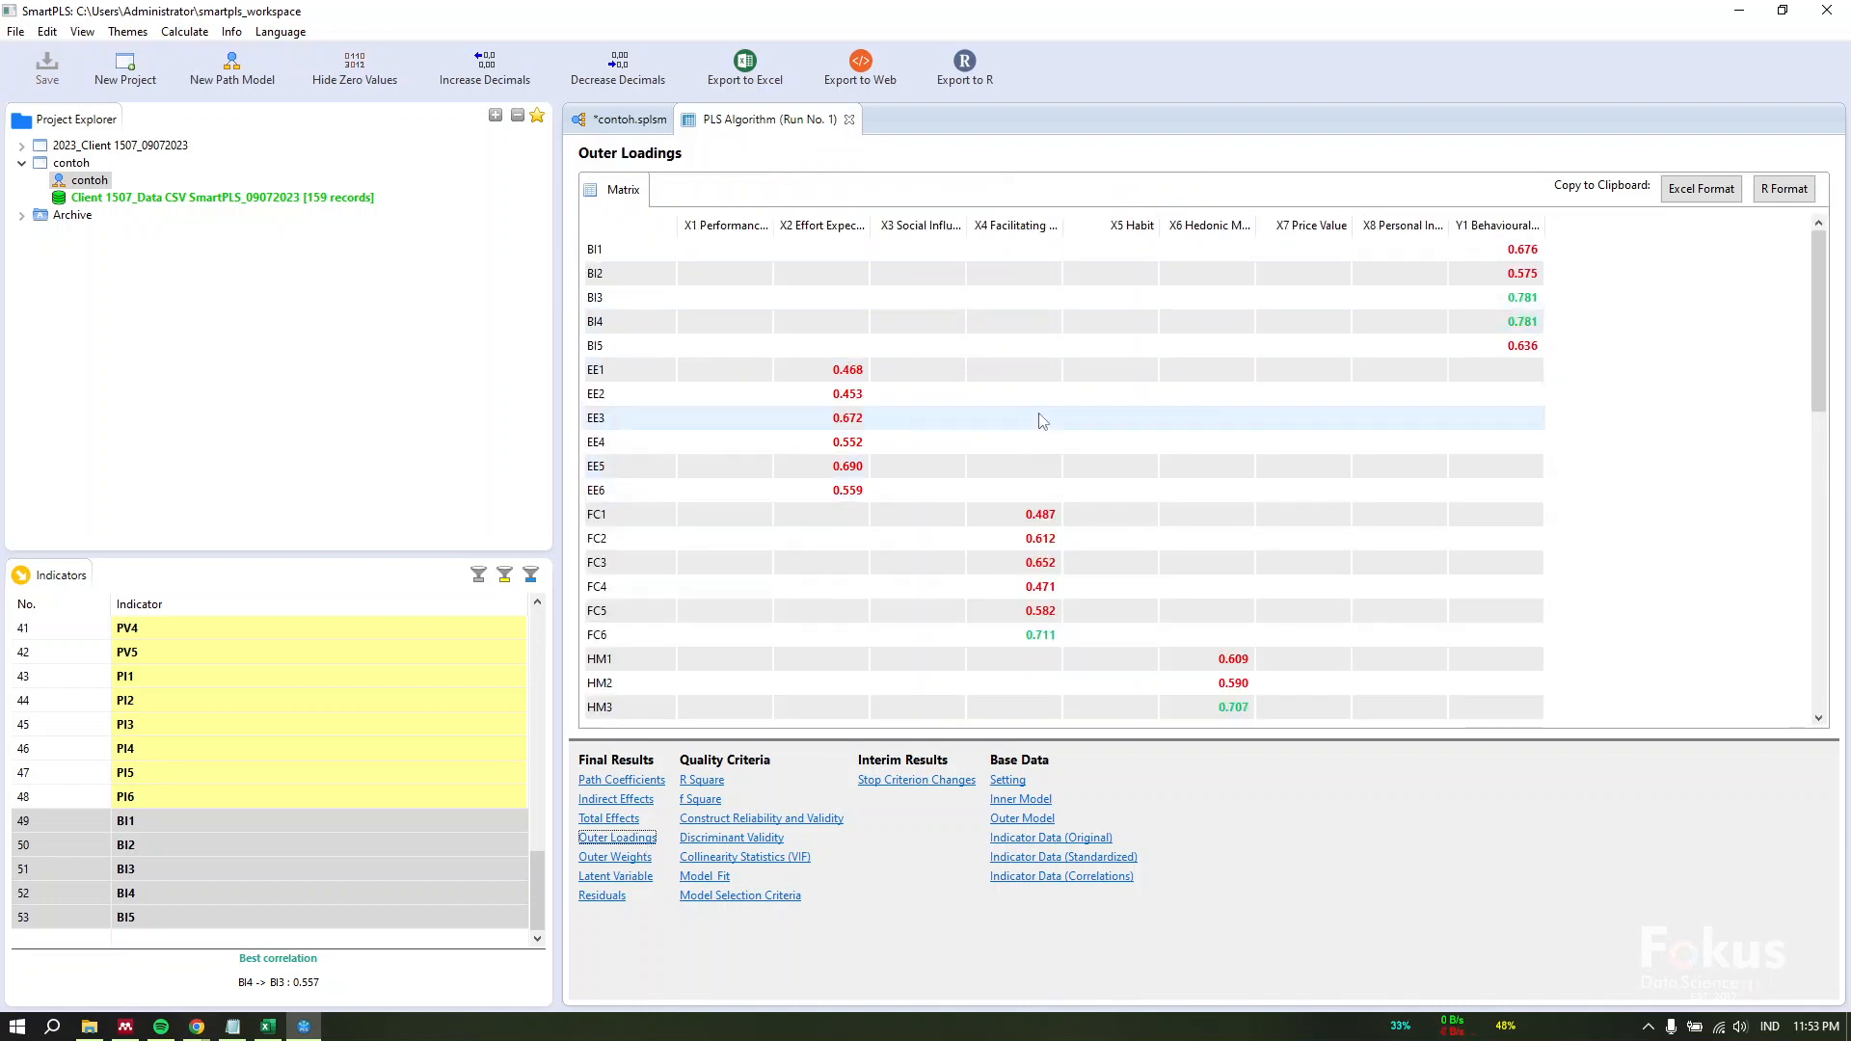
pyautogui.scroll(-10, 1041, 421)
pyautogui.scroll(5, 1115, 537)
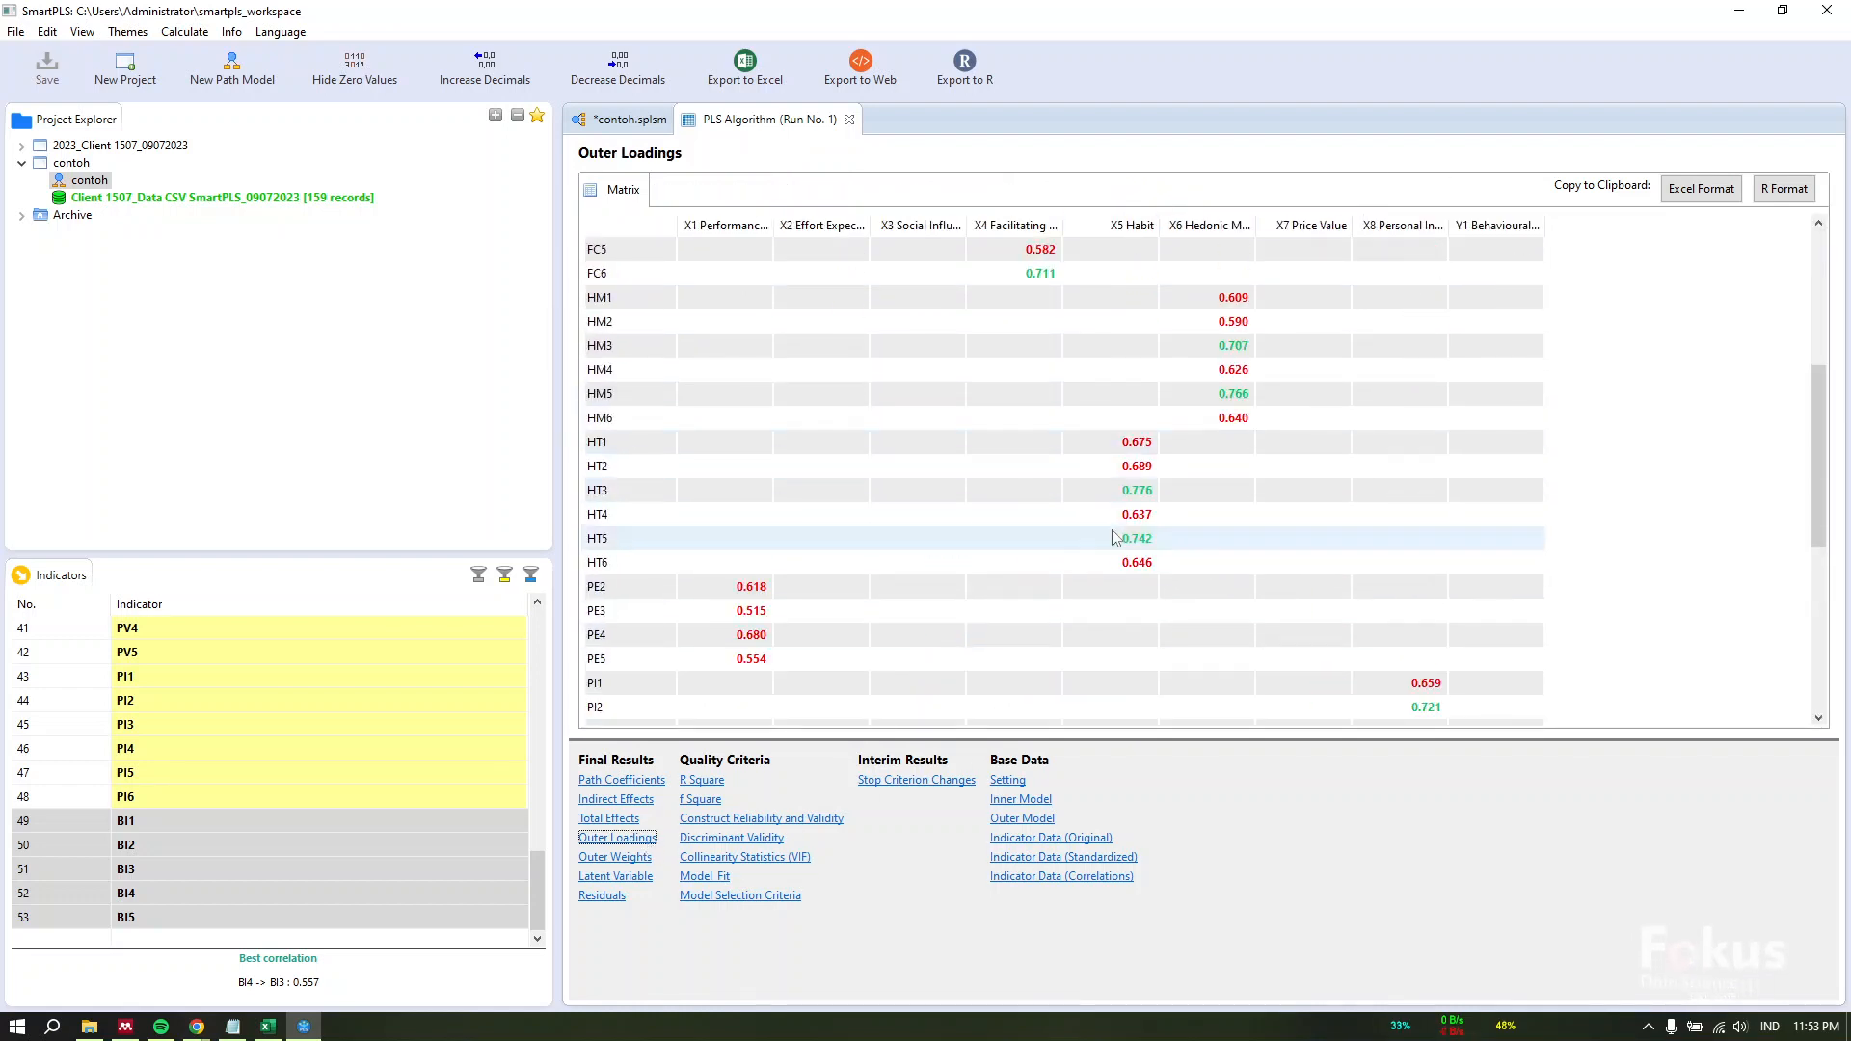
pyautogui.scroll(5, 1115, 537)
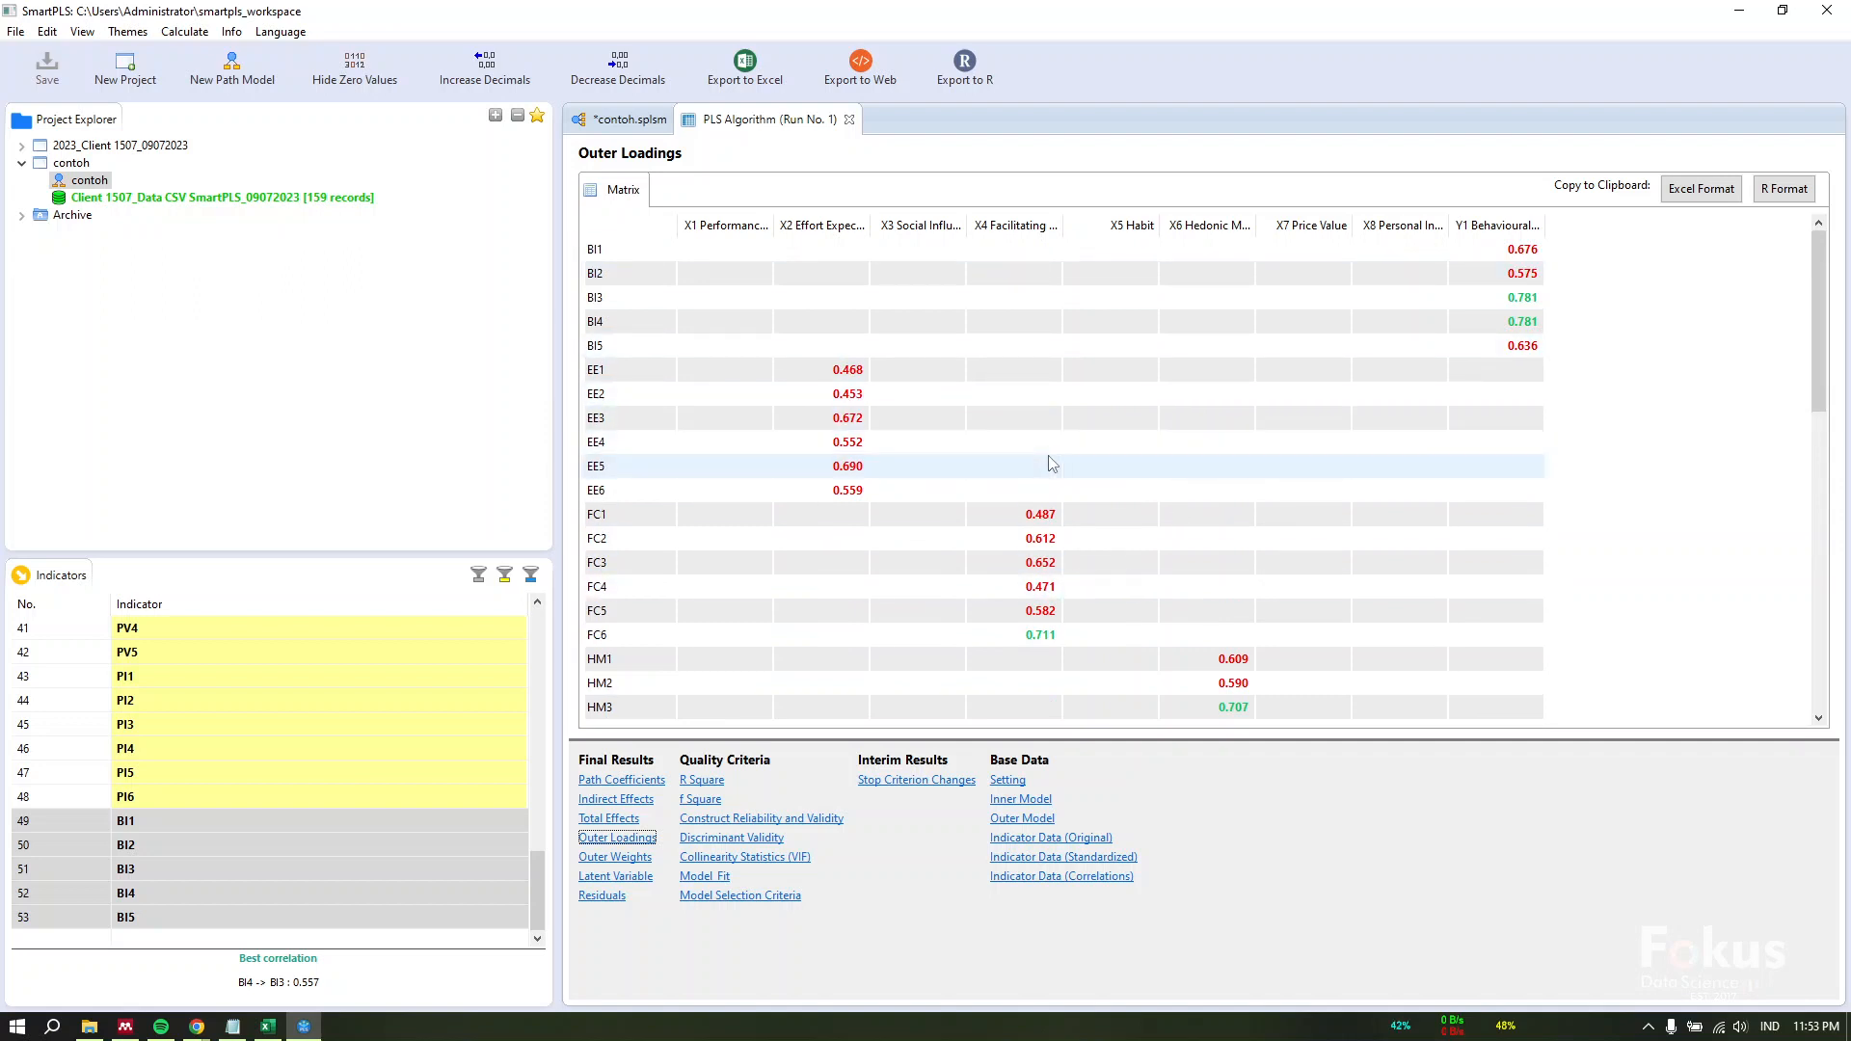
pyautogui.scroll(-10, 1051, 464)
pyautogui.scroll(10, 1030, 490)
# - Examine Construct Reliability and Validity, widening the Cronbach's Alpha, Composite Reliability and Average Variance Extracted (AVE) columns
pyautogui.click(753, 820)
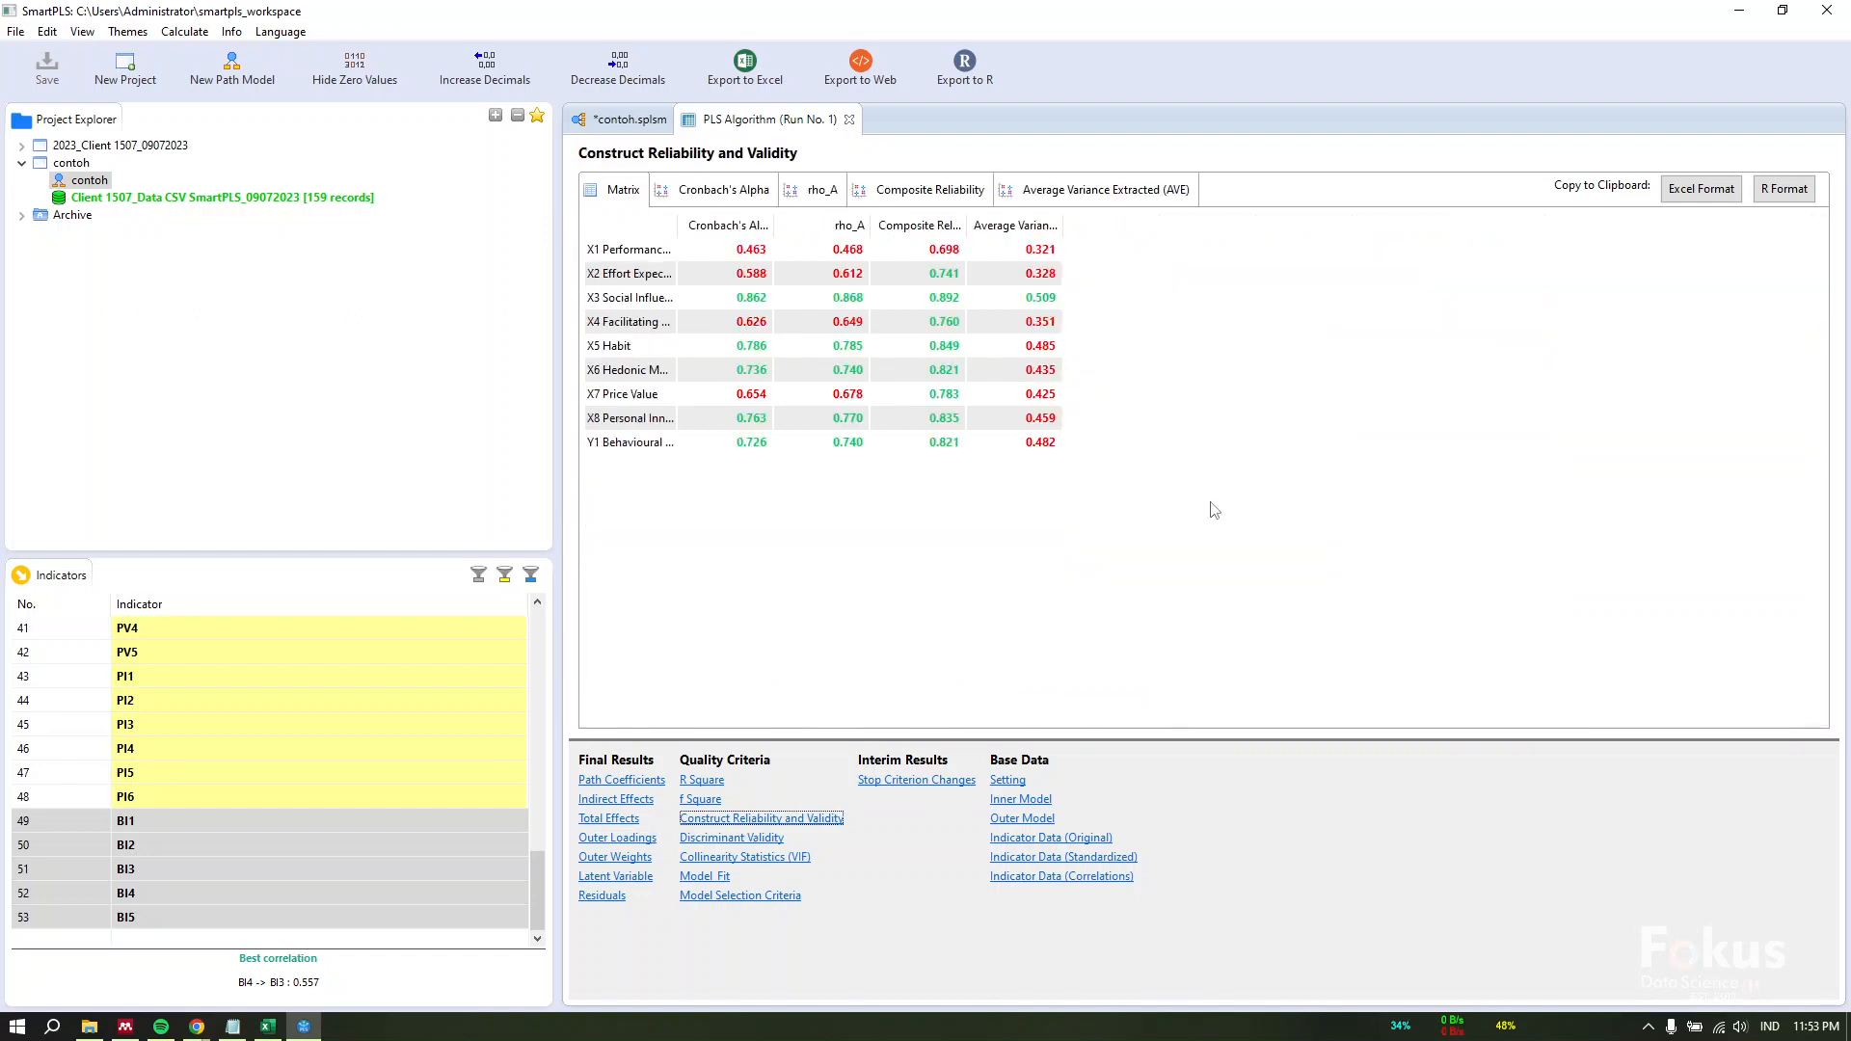
pyautogui.moveTo(1118, 223); pyautogui.dragTo(1128, 223)
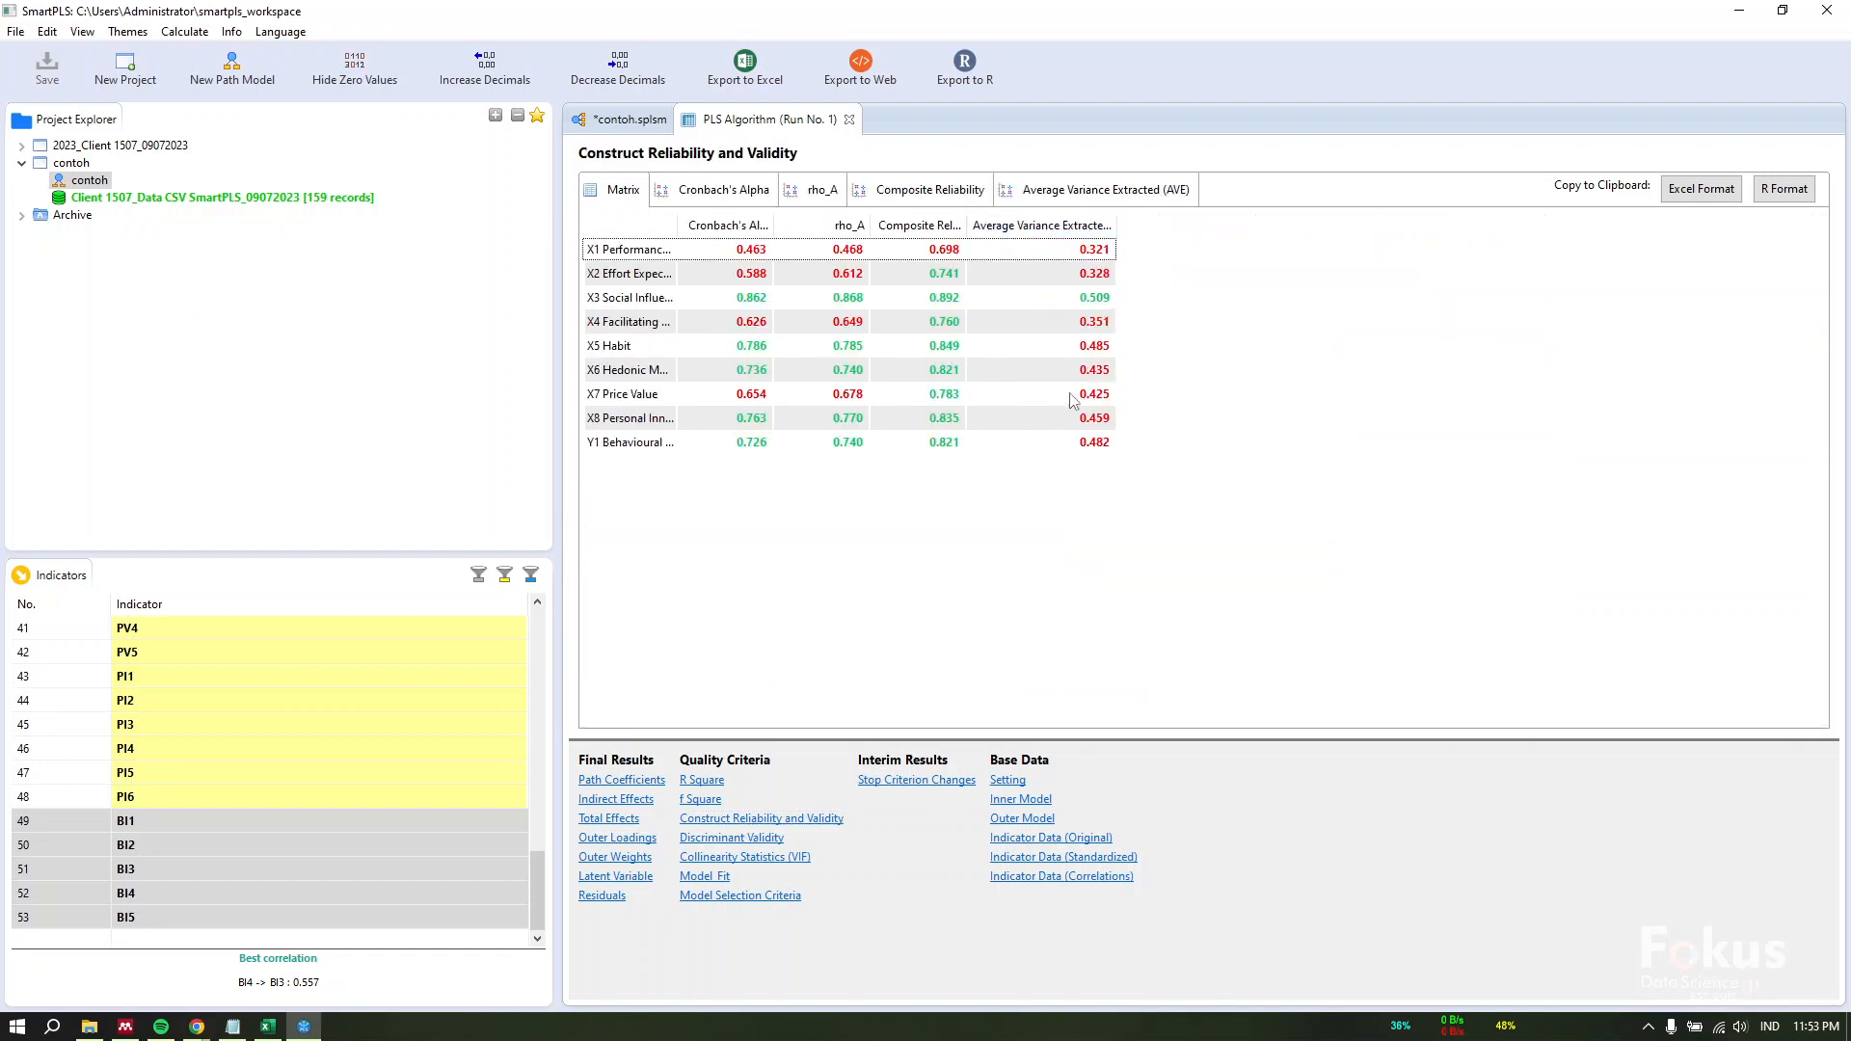
pyautogui.moveTo(771, 221); pyautogui.dragTo(791, 224)
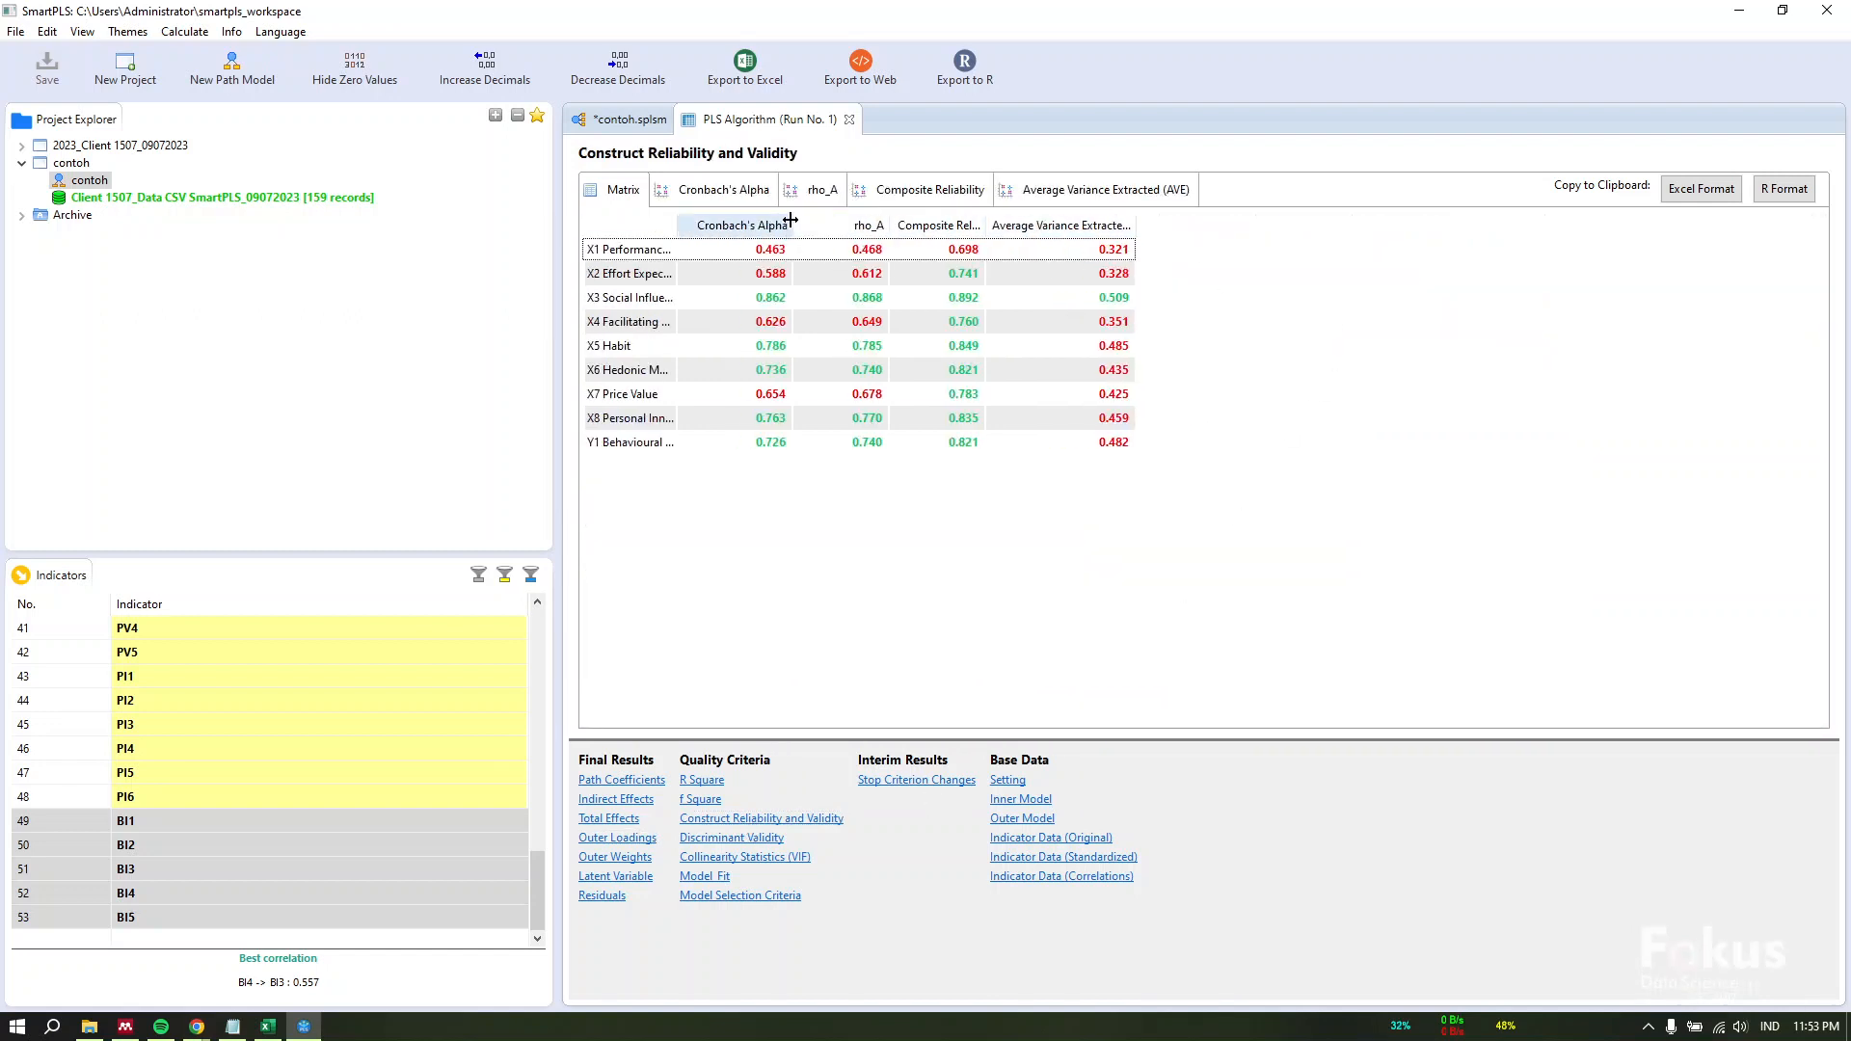
pyautogui.moveTo(986, 224); pyautogui.dragTo(1049, 224)
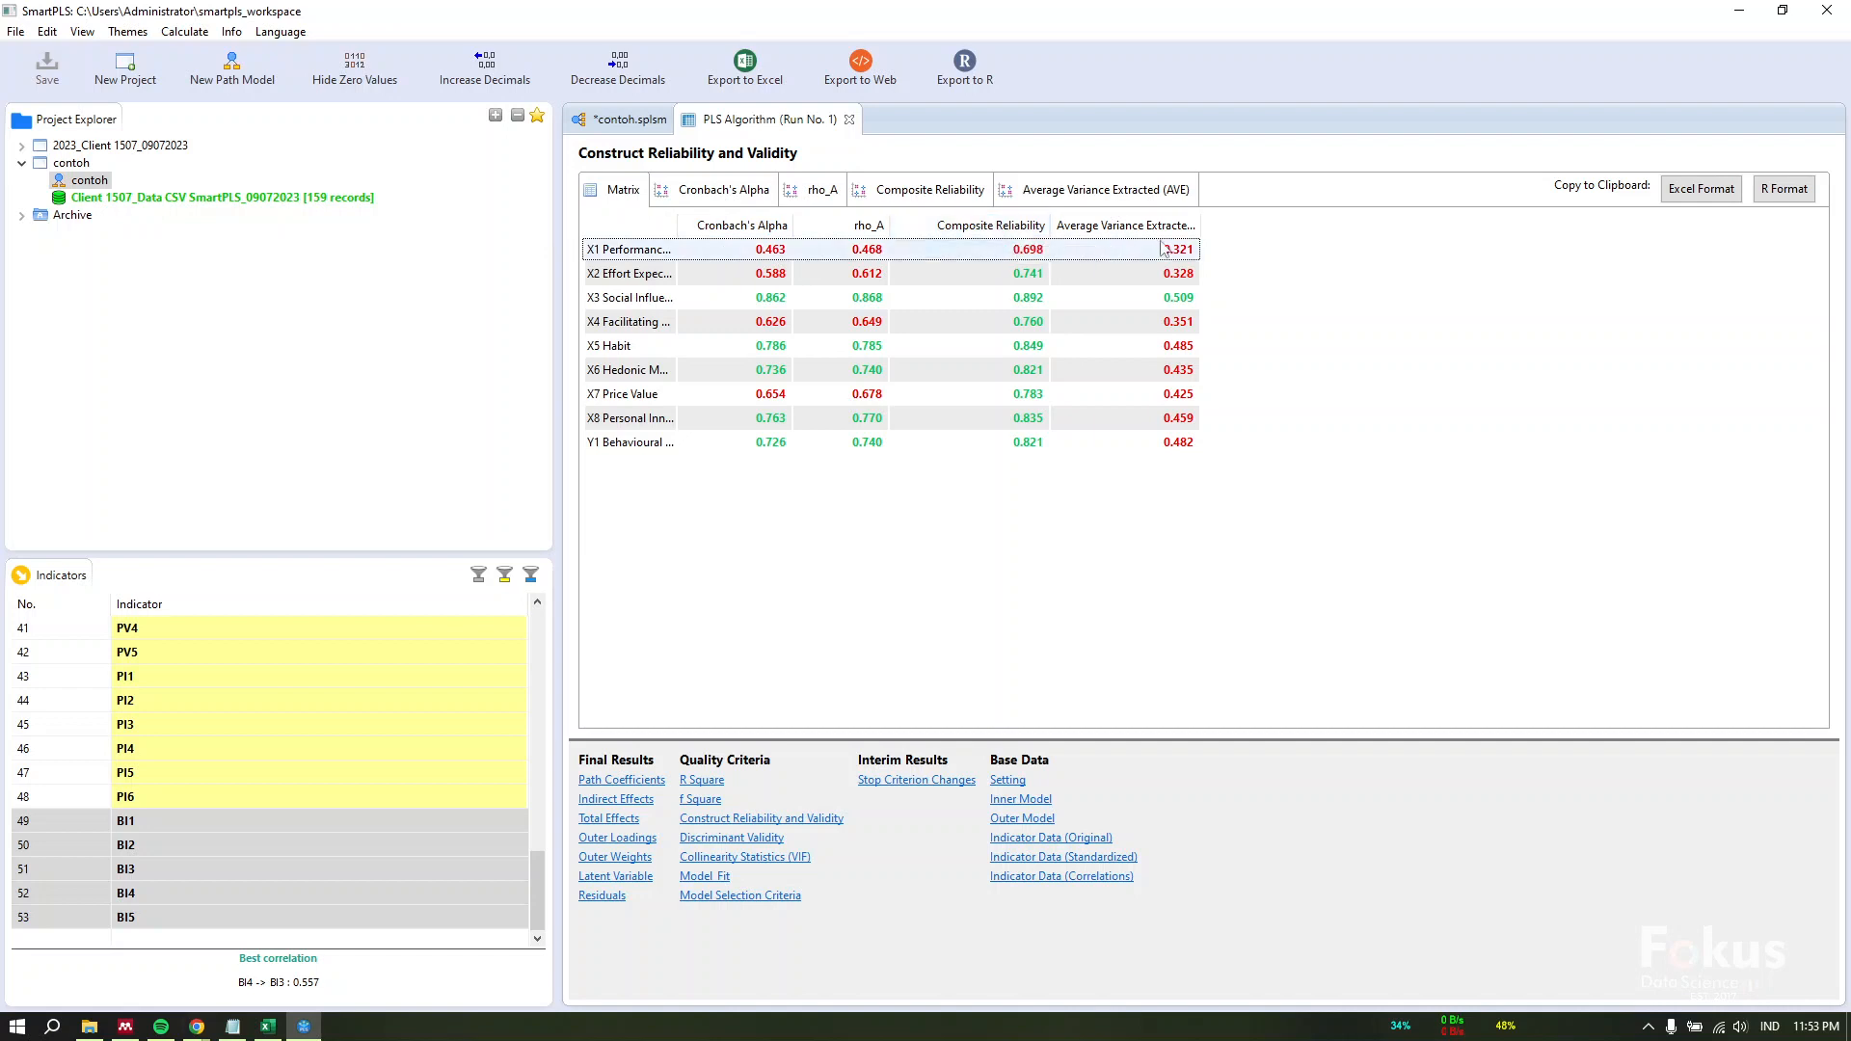
pyautogui.moveTo(1199, 225); pyautogui.dragTo(1258, 226)
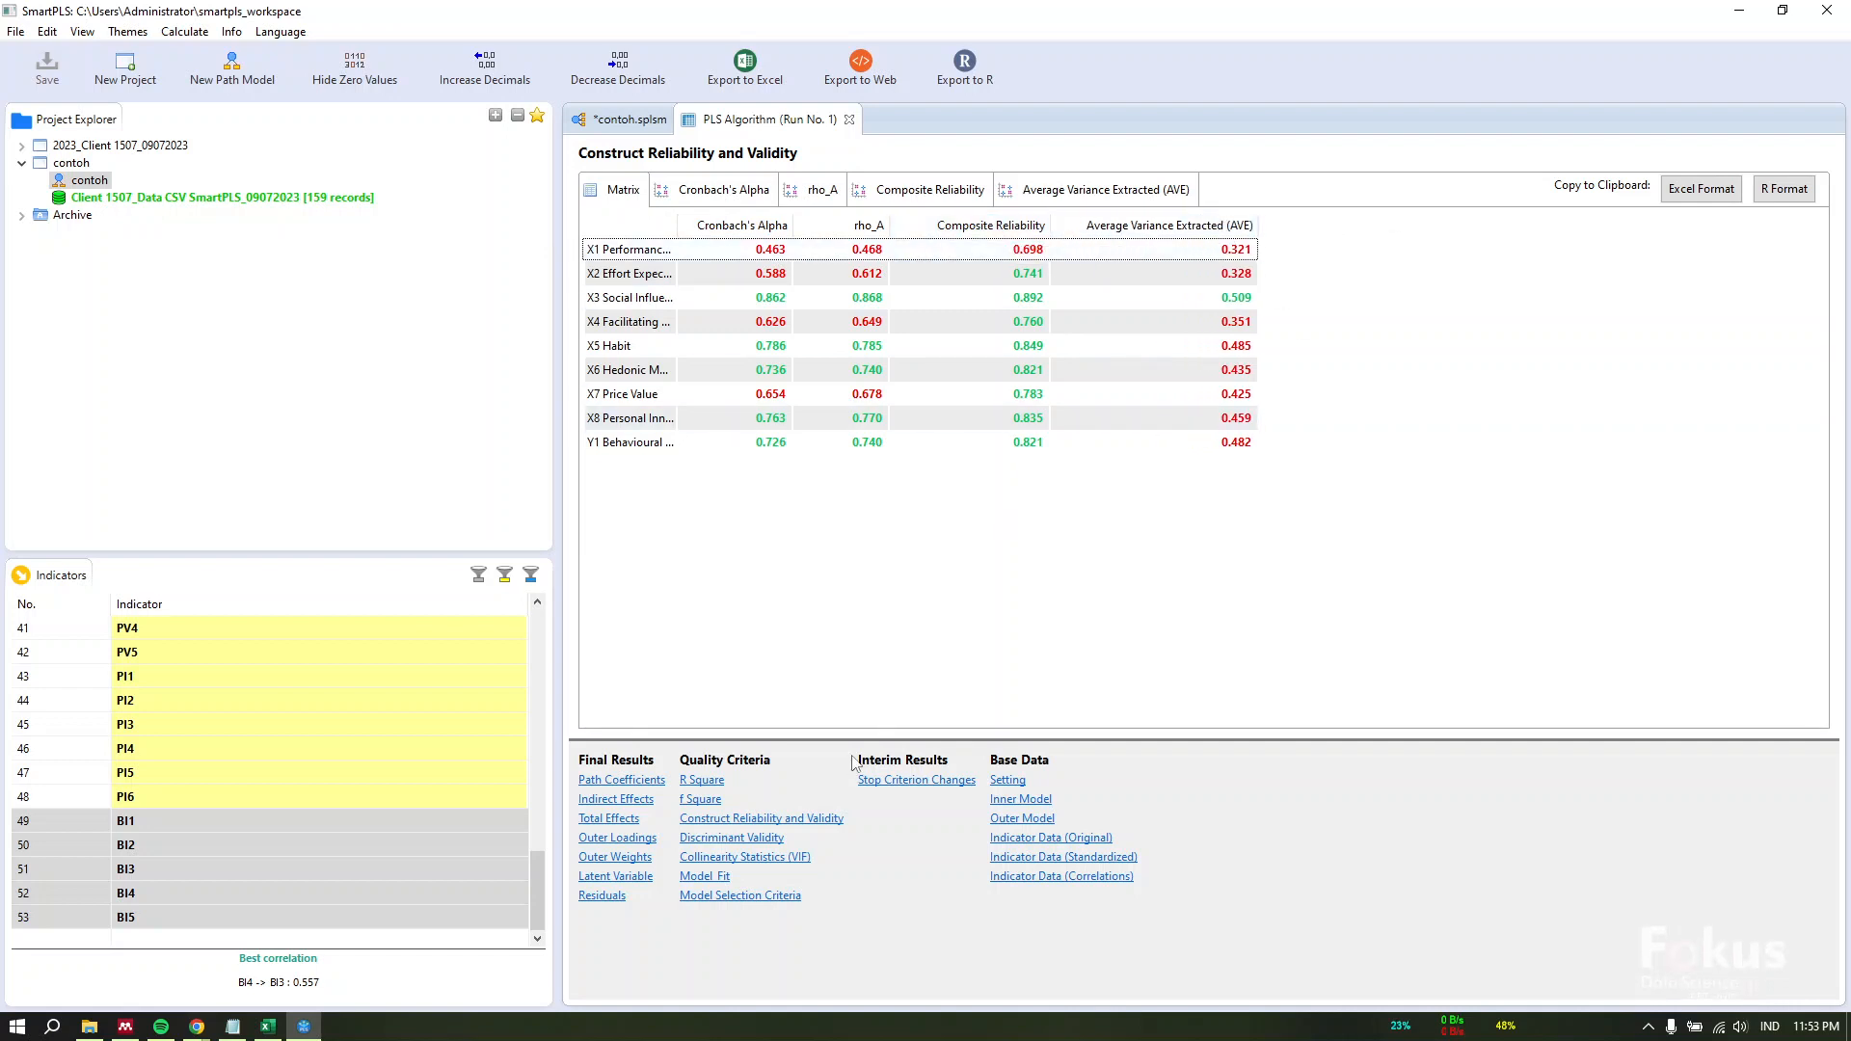
# - Go through the complete Outer Loadings matrix again to look for weak indicators
pyautogui.click(648, 841)
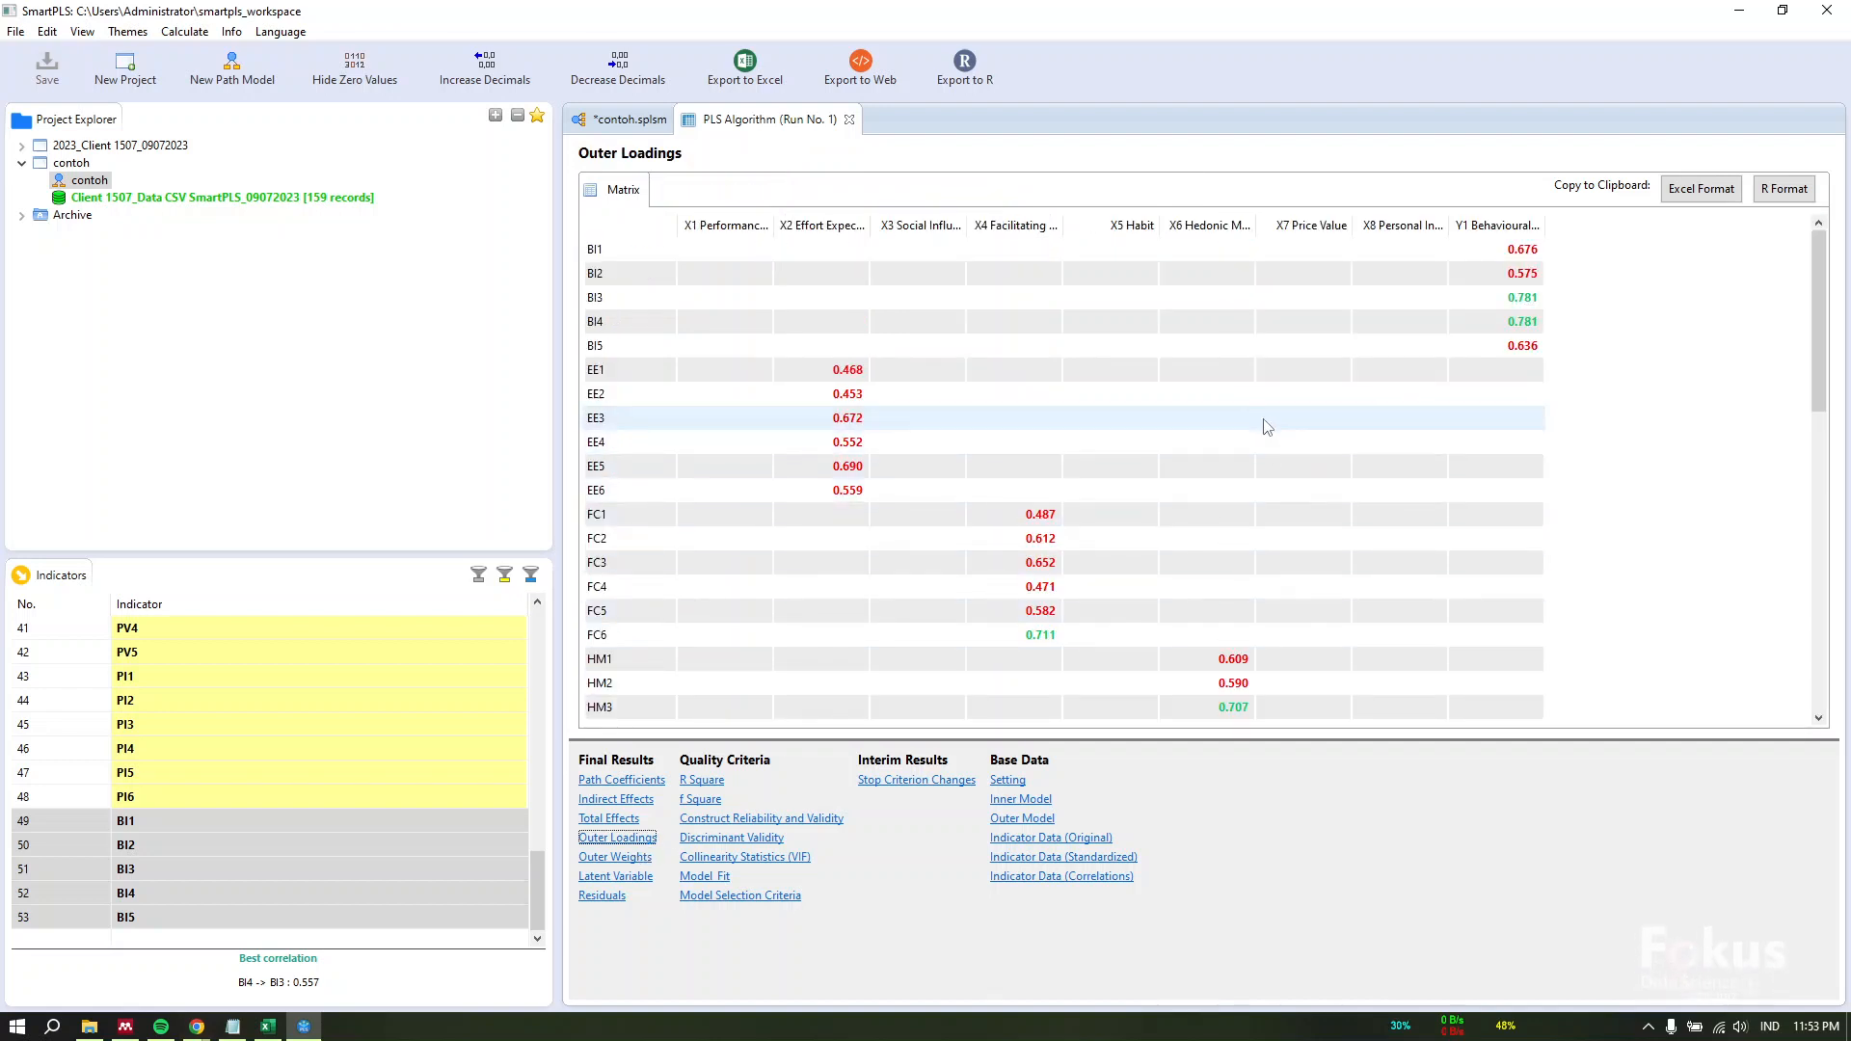
pyautogui.scroll(-10, 1266, 417)
pyautogui.scroll(10, 1267, 417)
pyautogui.scroll(-10, 1039, 422)
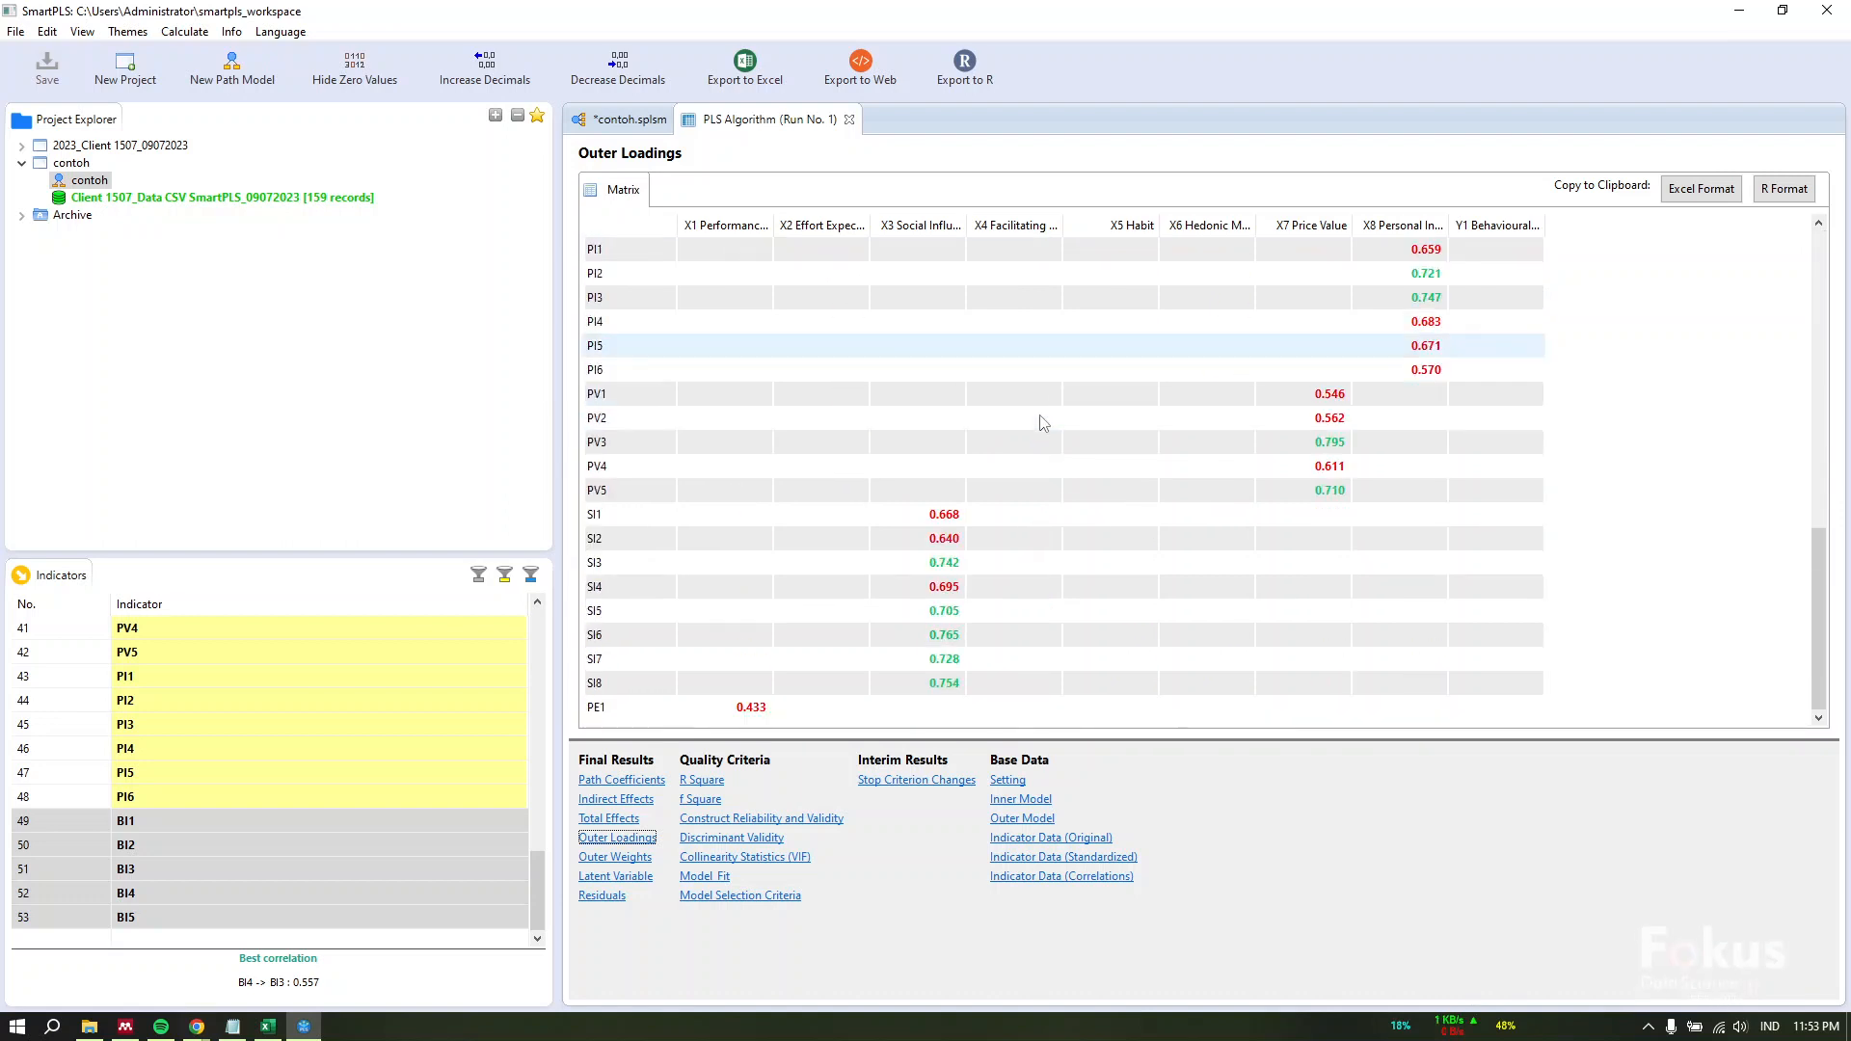
pyautogui.scroll(10, 1037, 424)
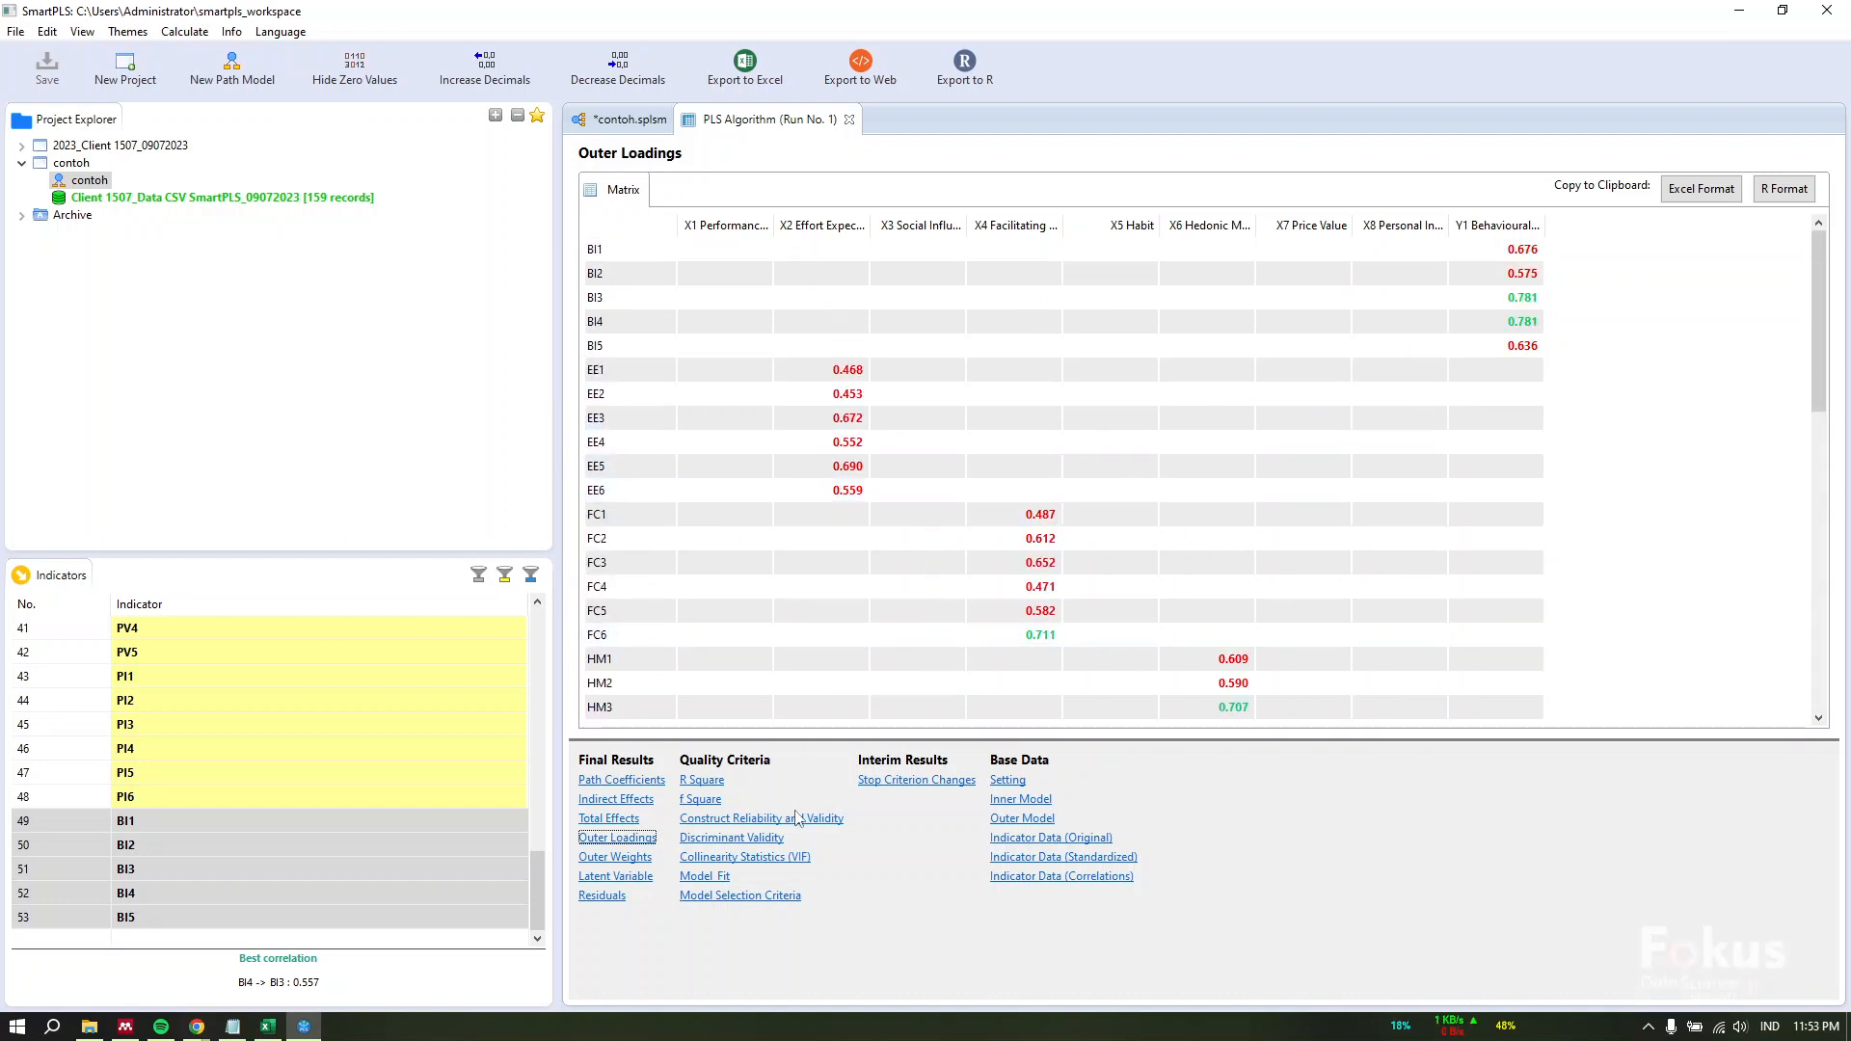
# - Inspect the X1 Performance Expectancy row in Construct Reliability and Validity, widening the construct name and AVE columns
pyautogui.click(794, 818)
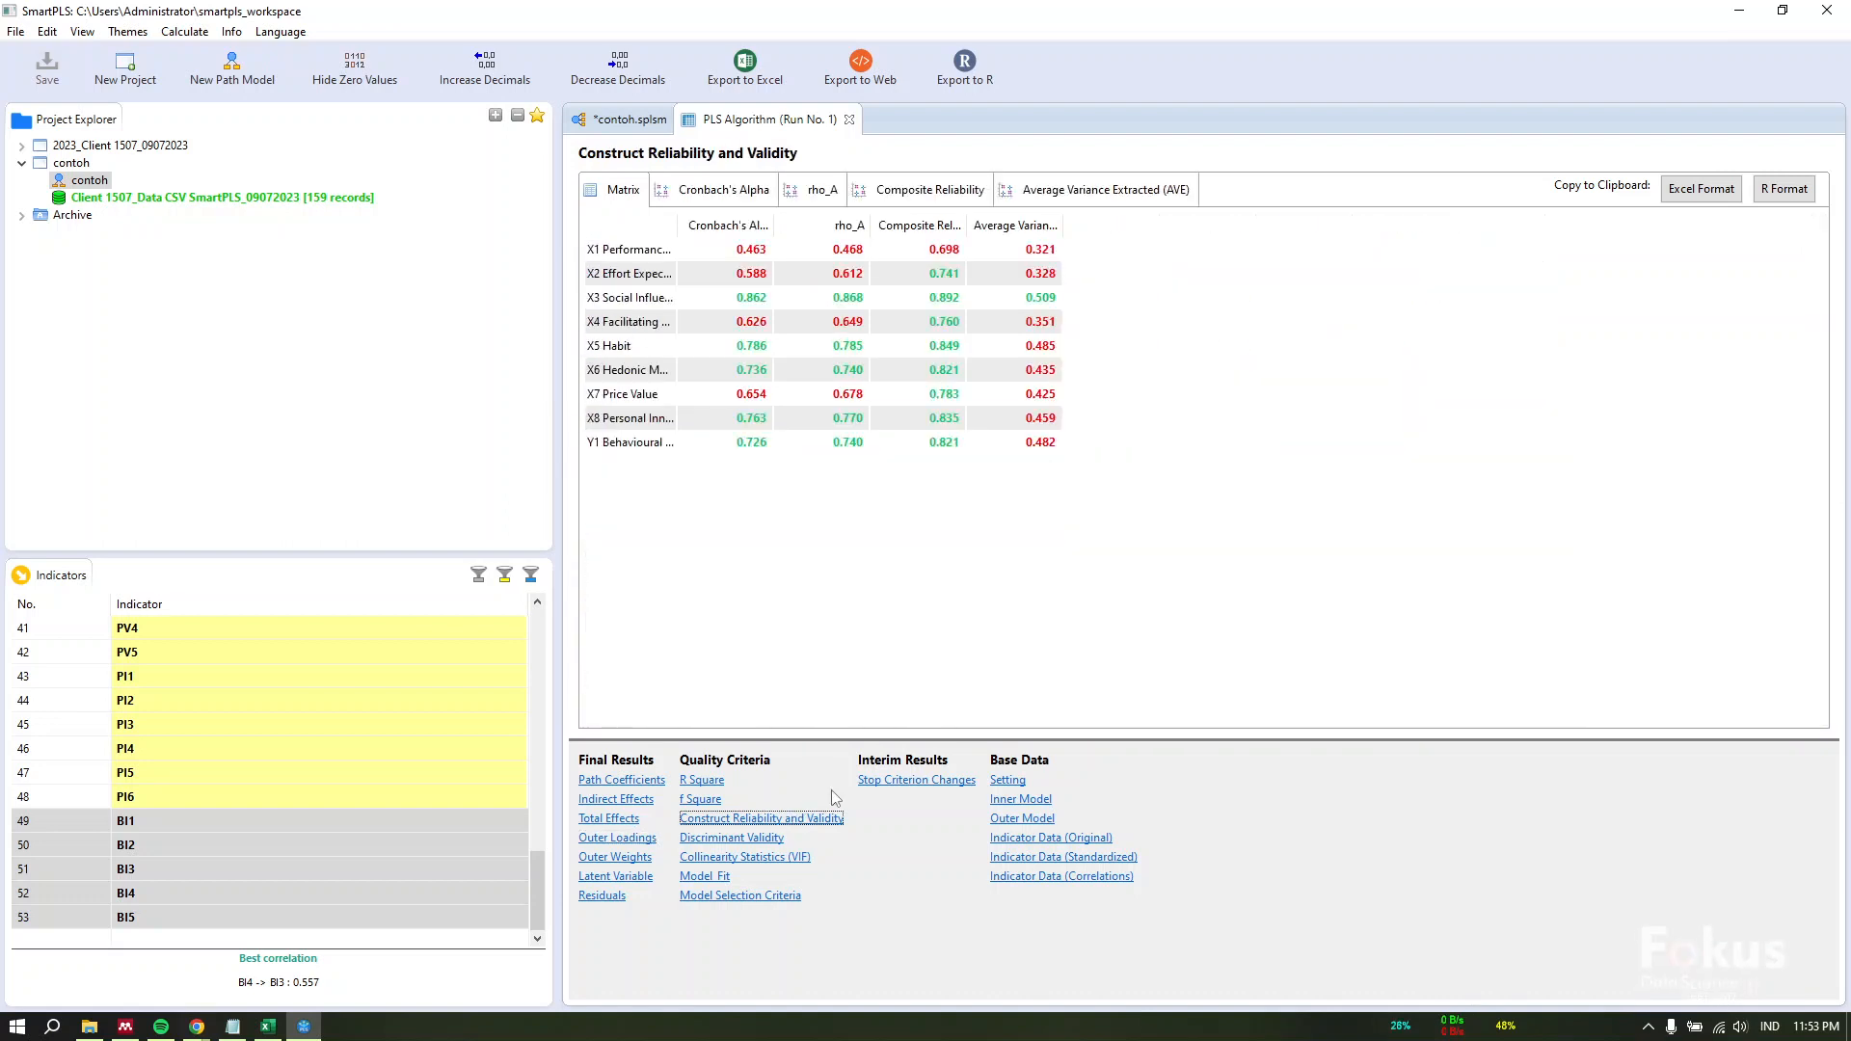
pyautogui.moveTo(674, 226); pyautogui.dragTo(821, 228)
pyautogui.click(702, 254)
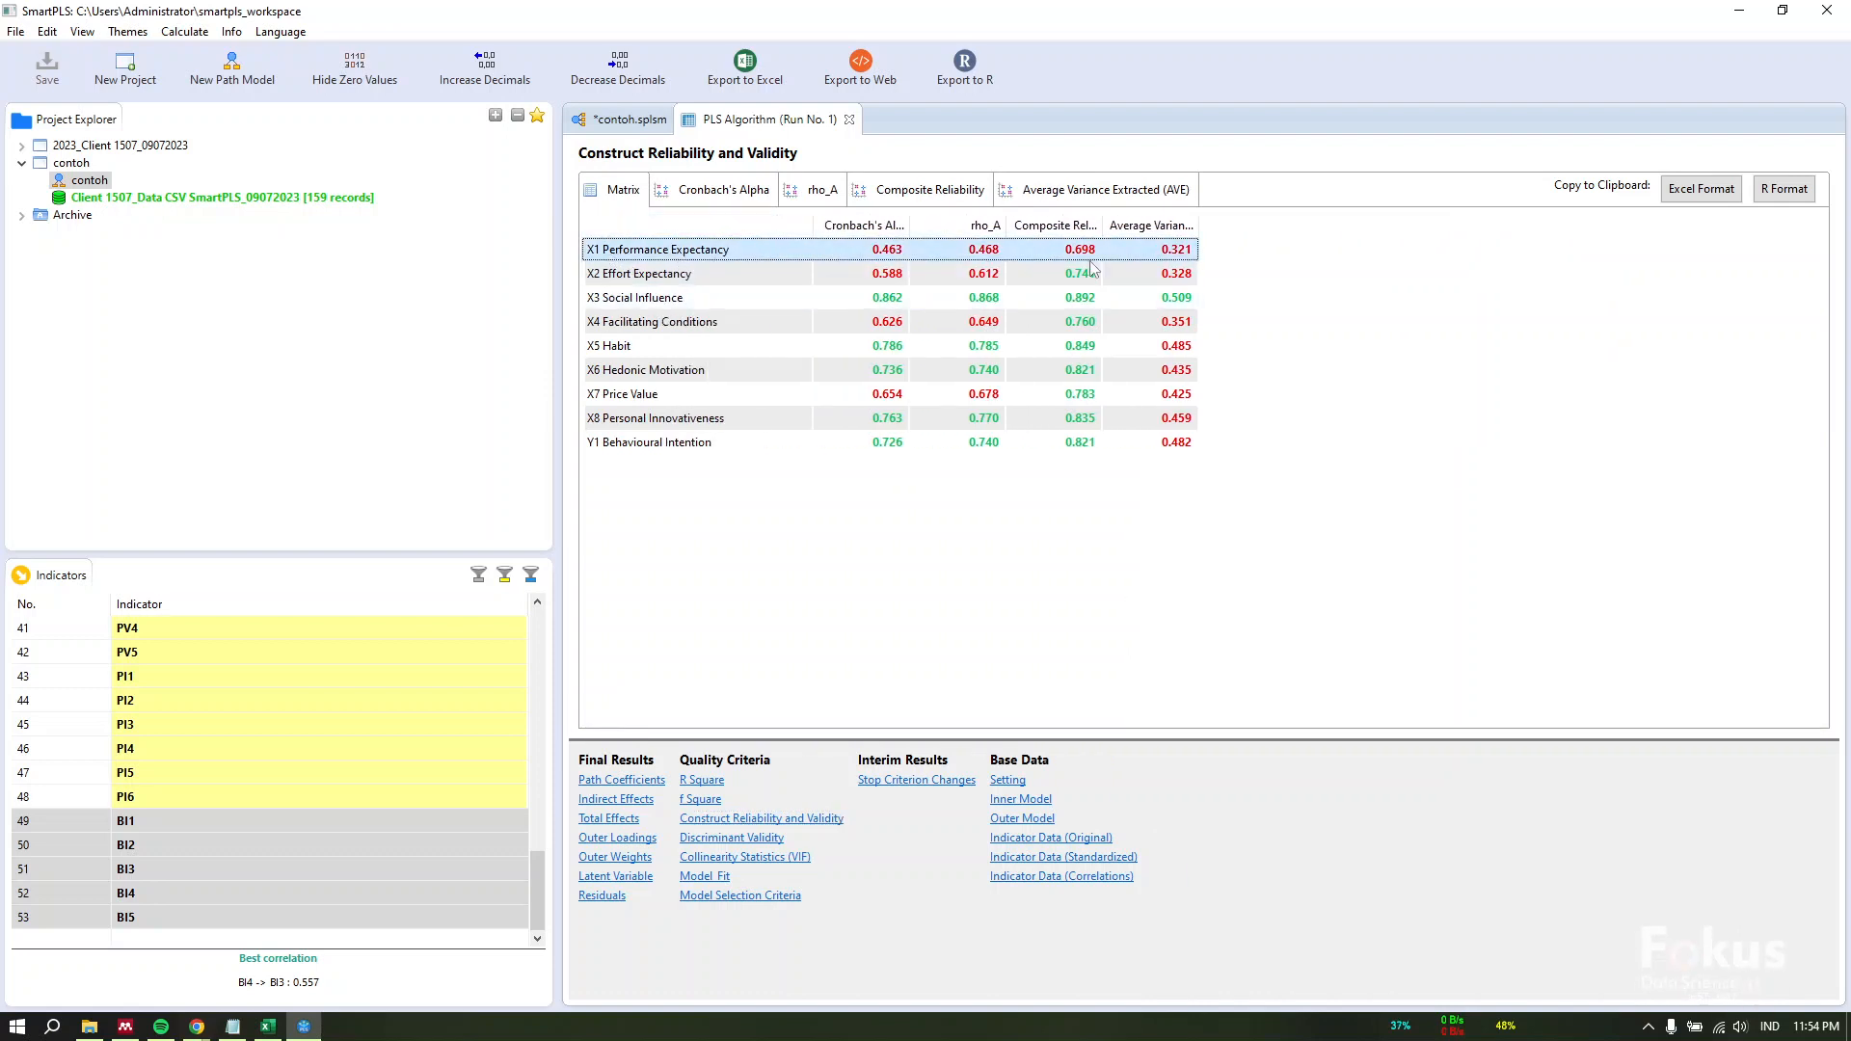
pyautogui.moveTo(1199, 226); pyautogui.dragTo(1262, 225)
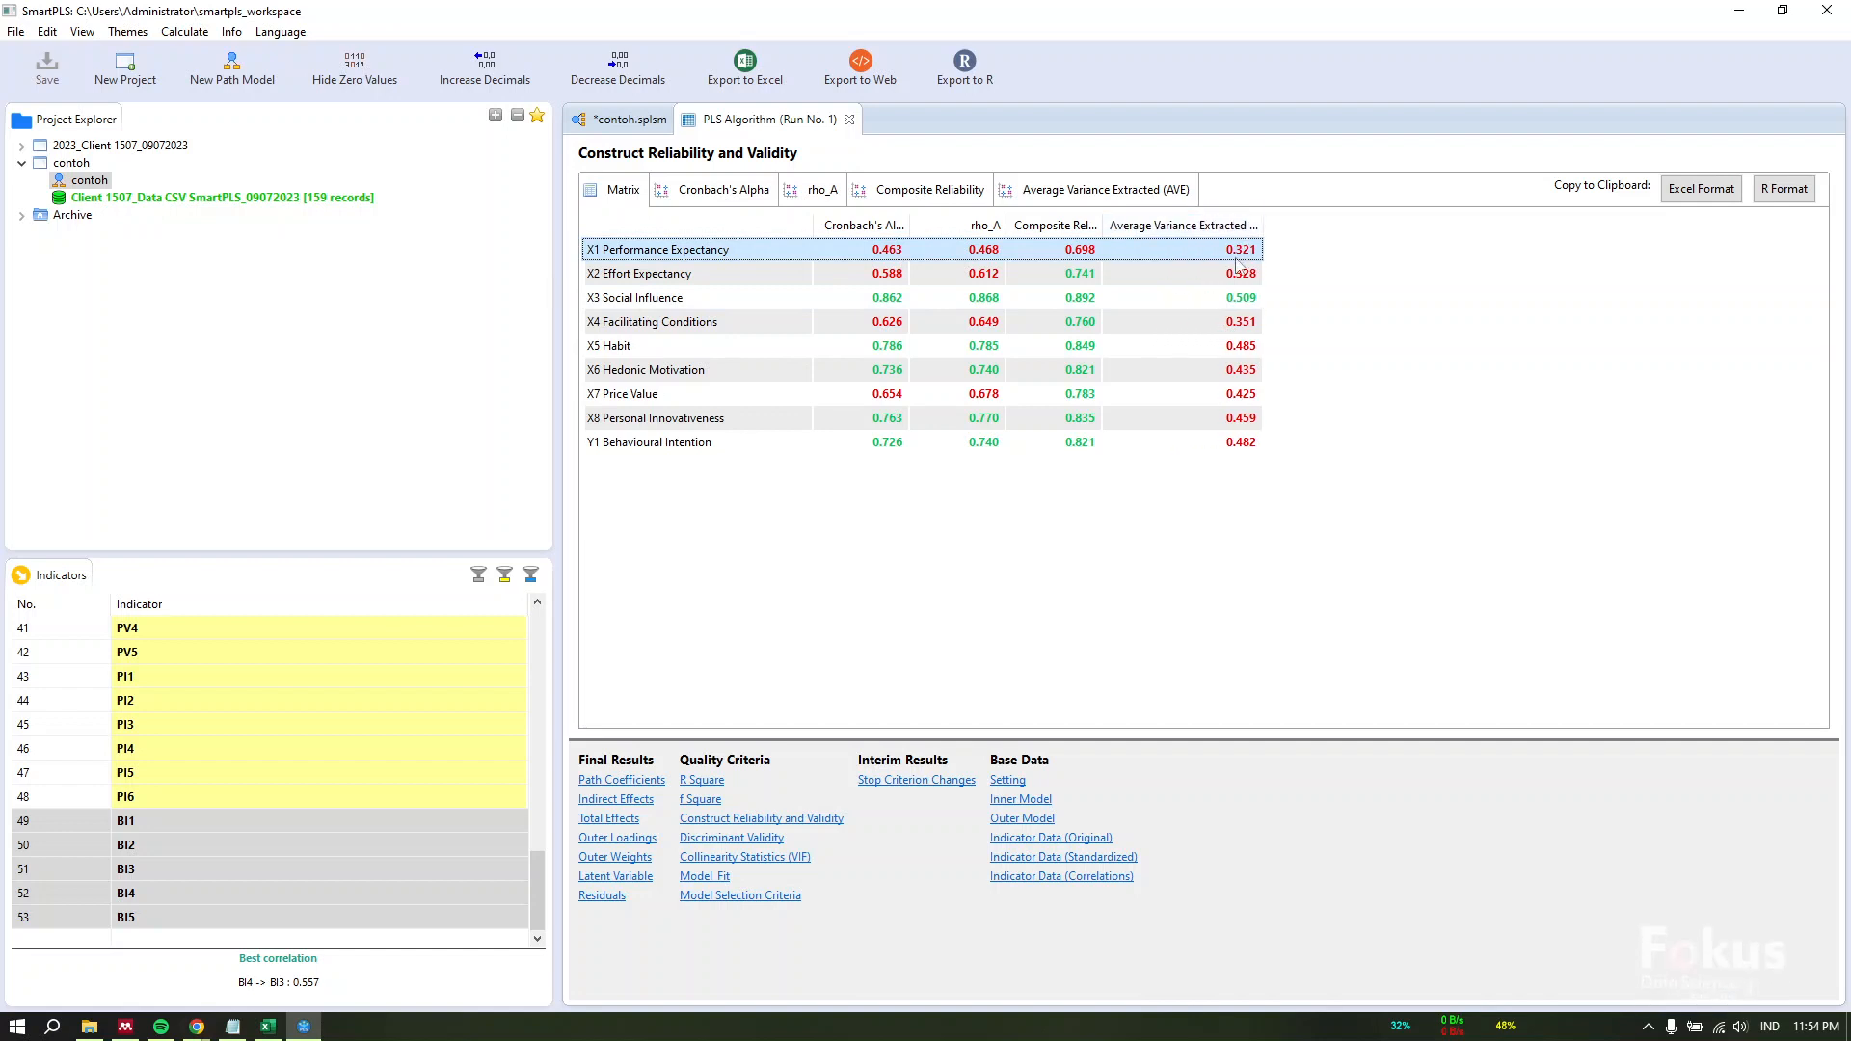
# - Compare the outer loadings of the X1 Performance Expectancy indicators PE1 to PE5 to find the weakest one
pyautogui.click(641, 839)
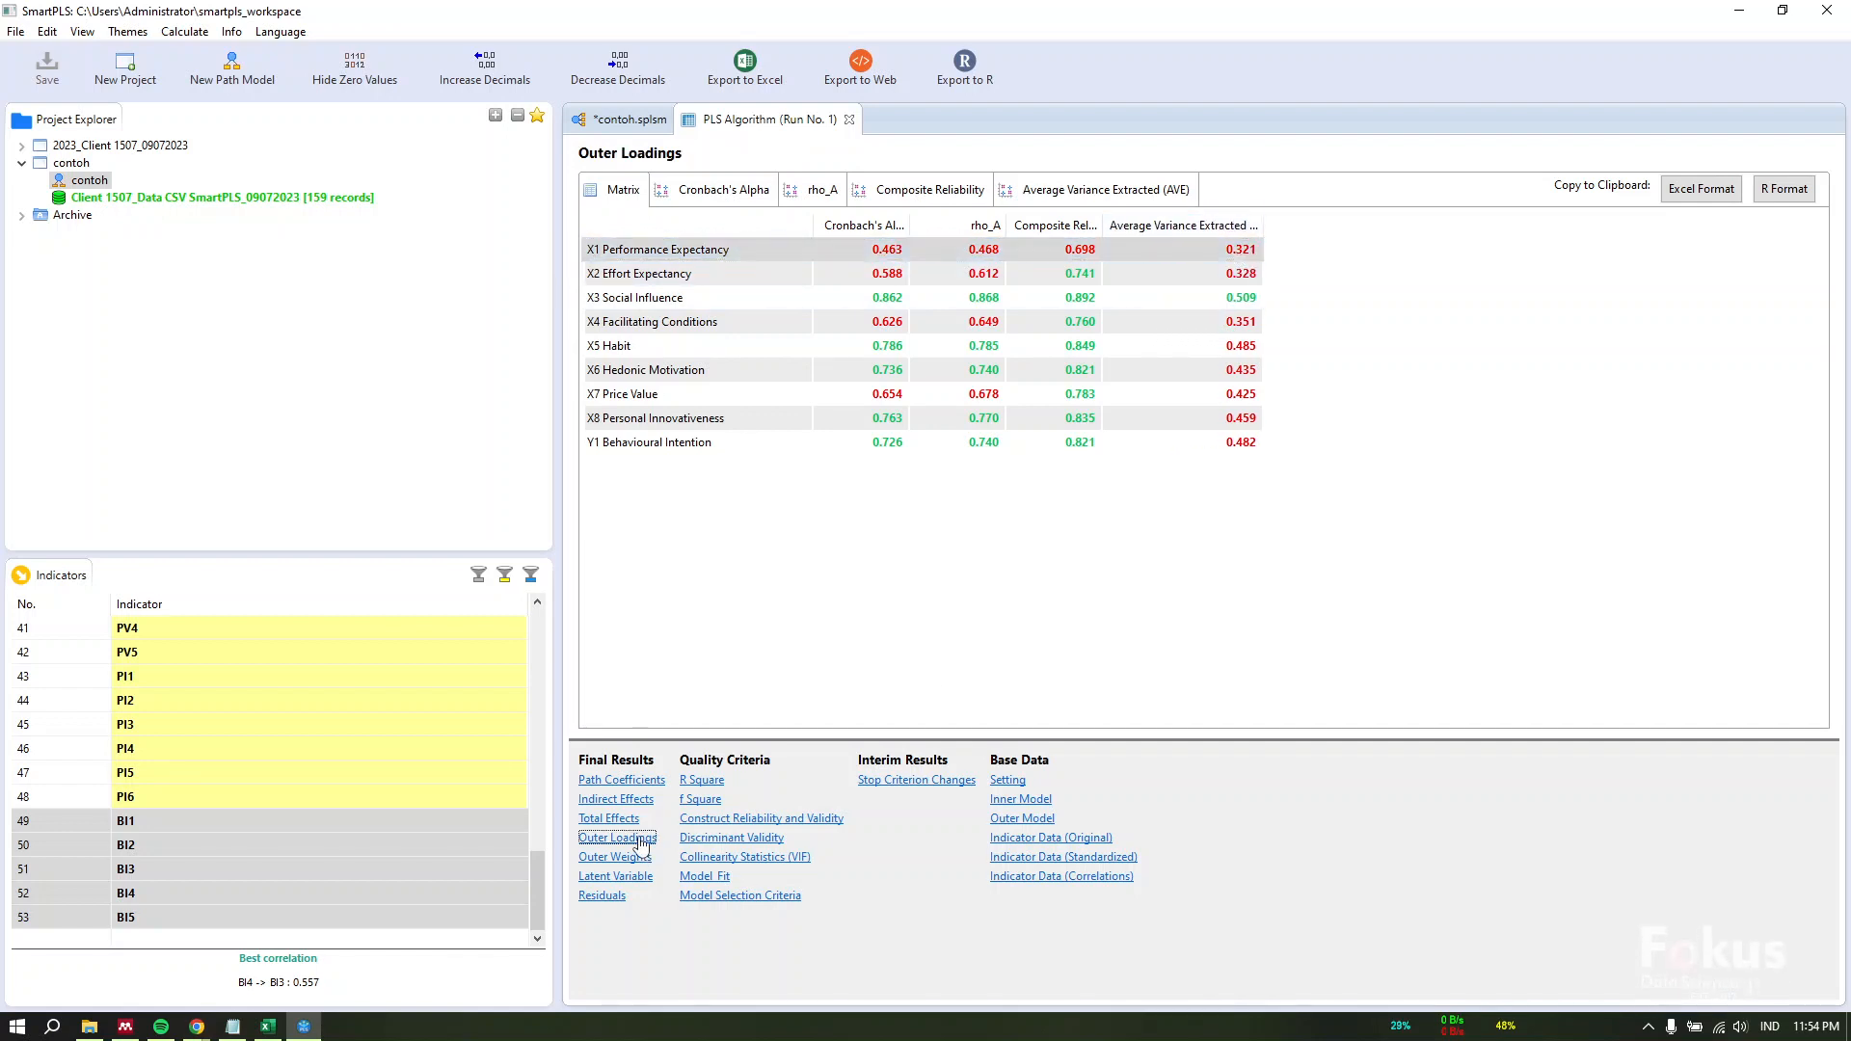
pyautogui.scroll(-3, 818, 529)
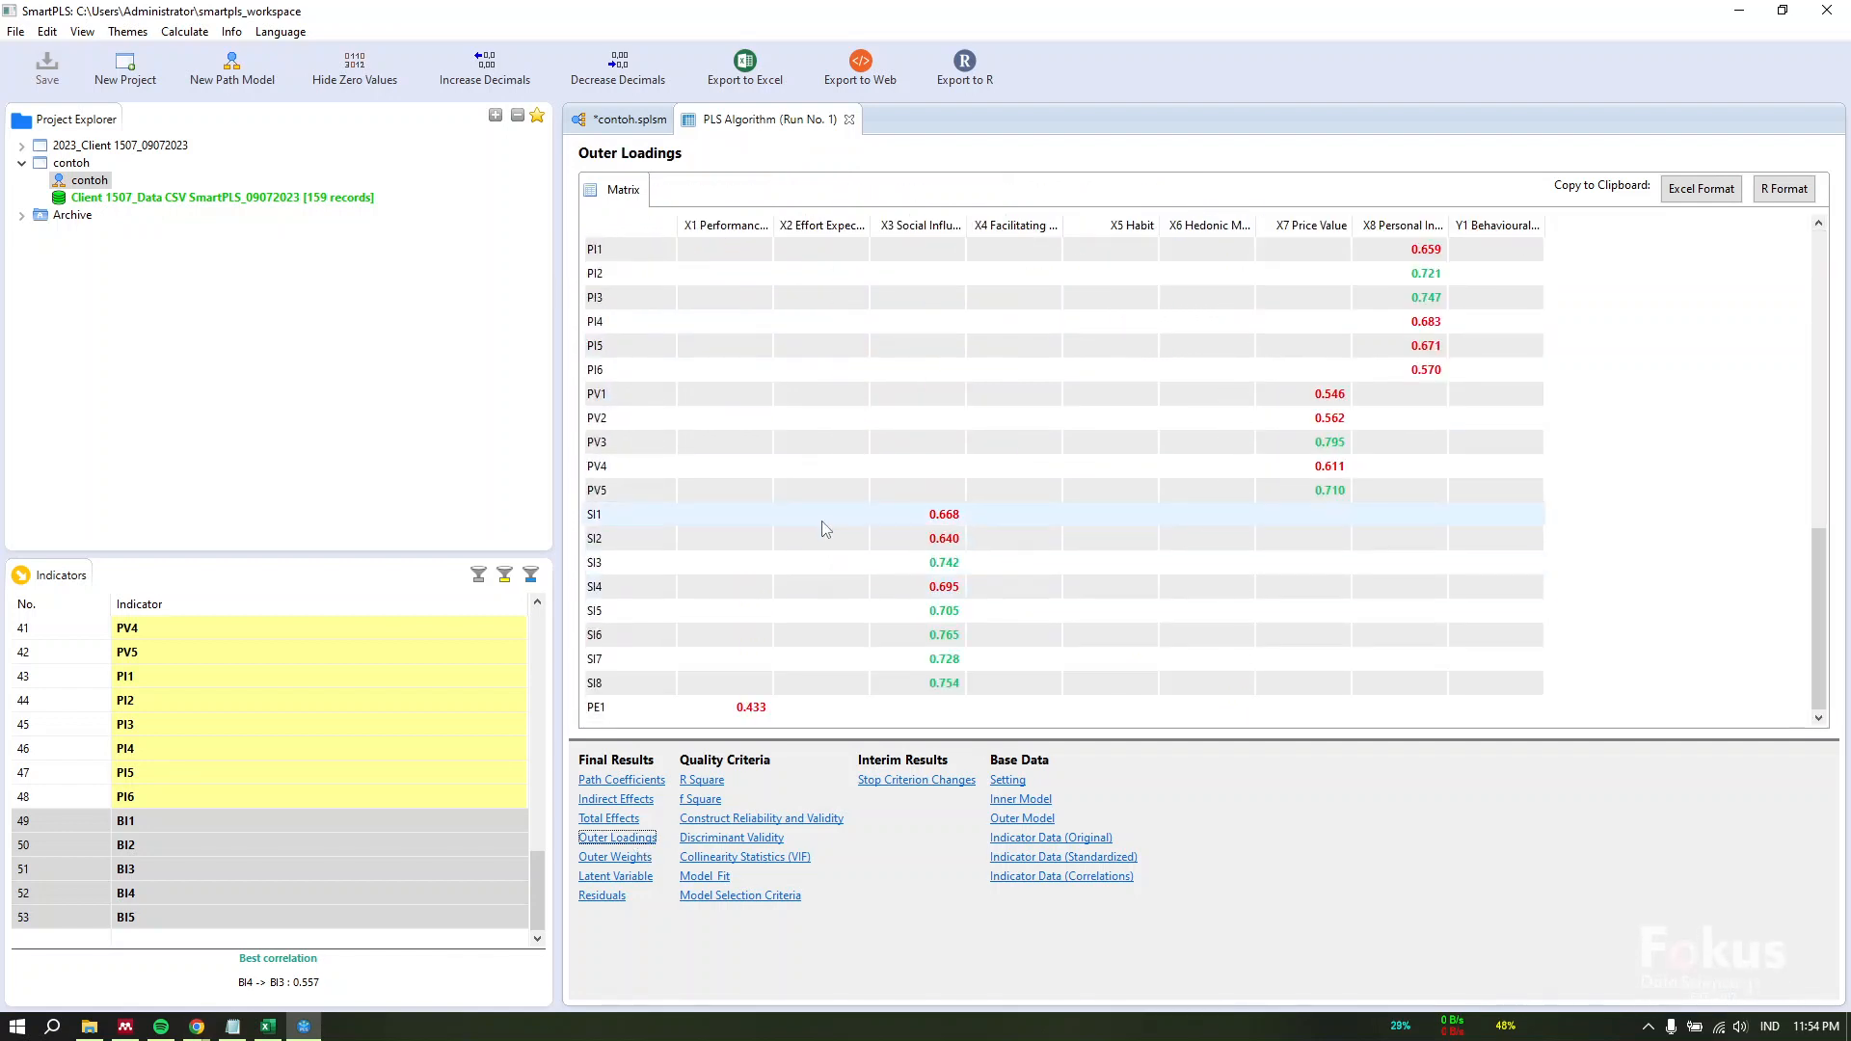
pyautogui.scroll(-3, 822, 525)
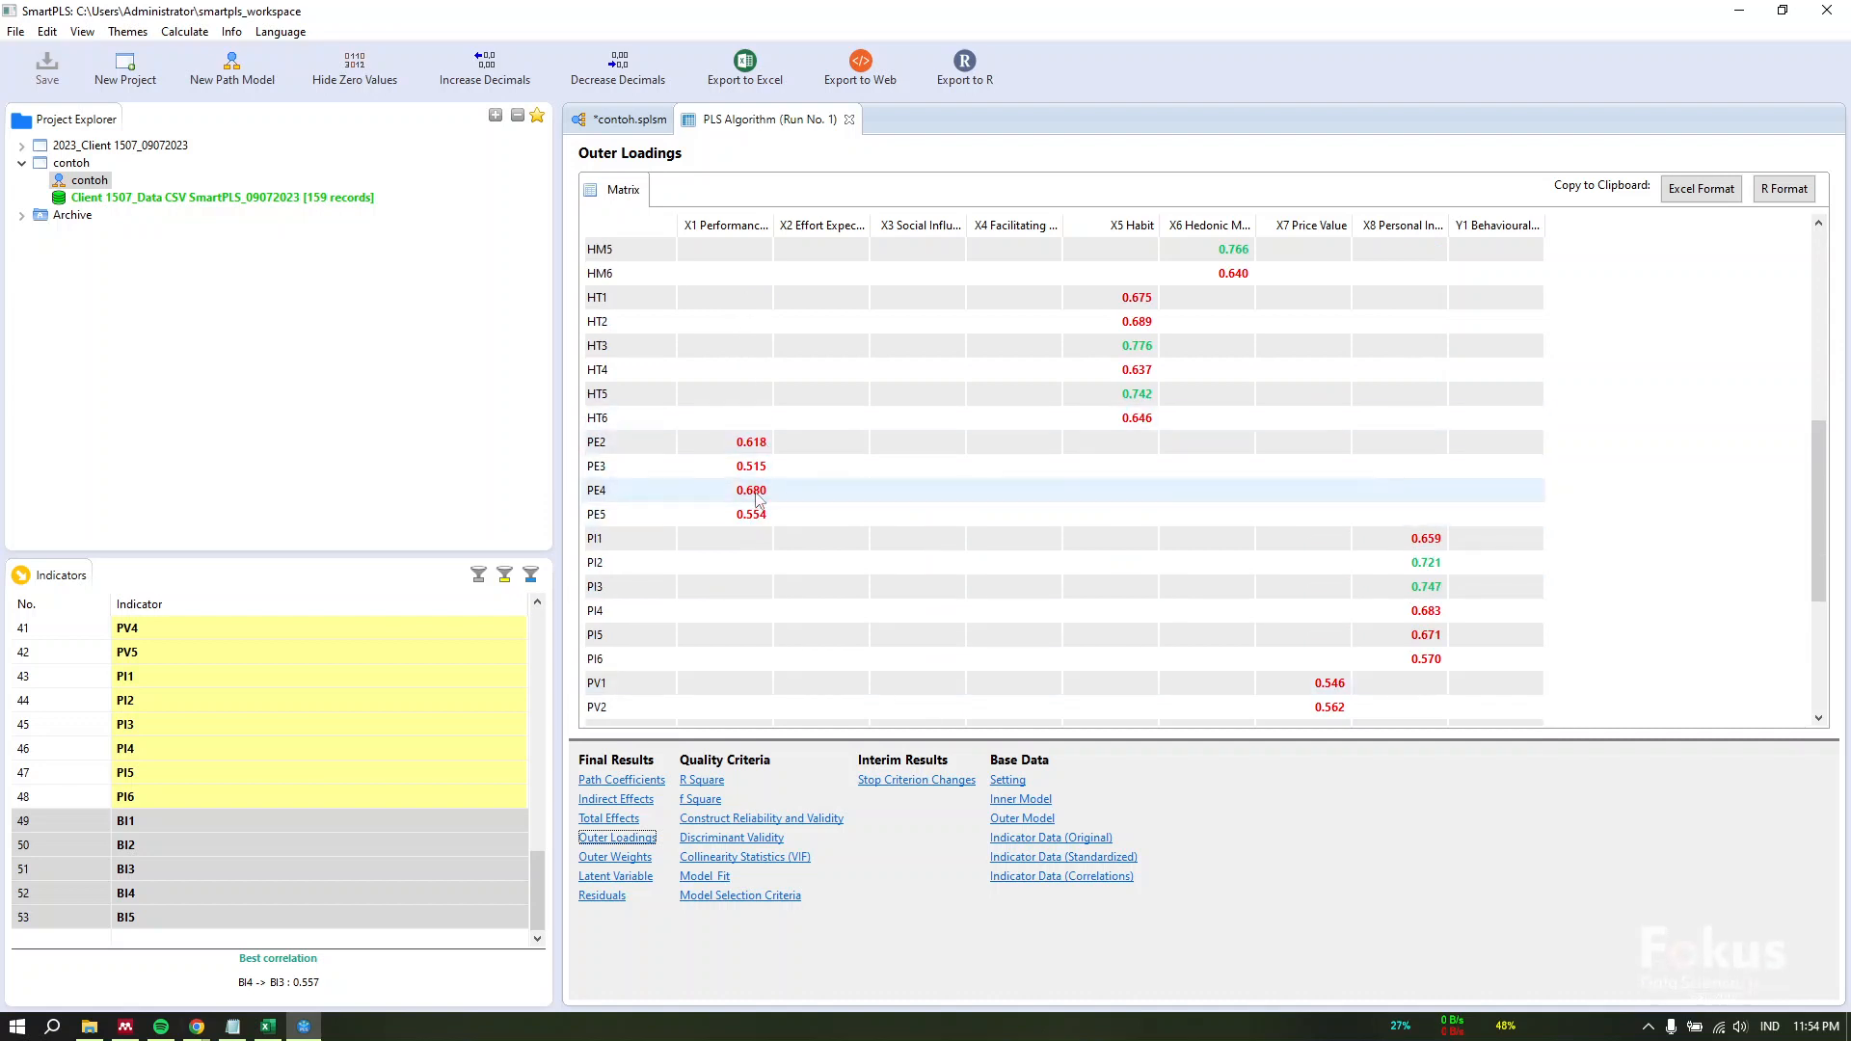
pyautogui.scroll(-4, 760, 539)
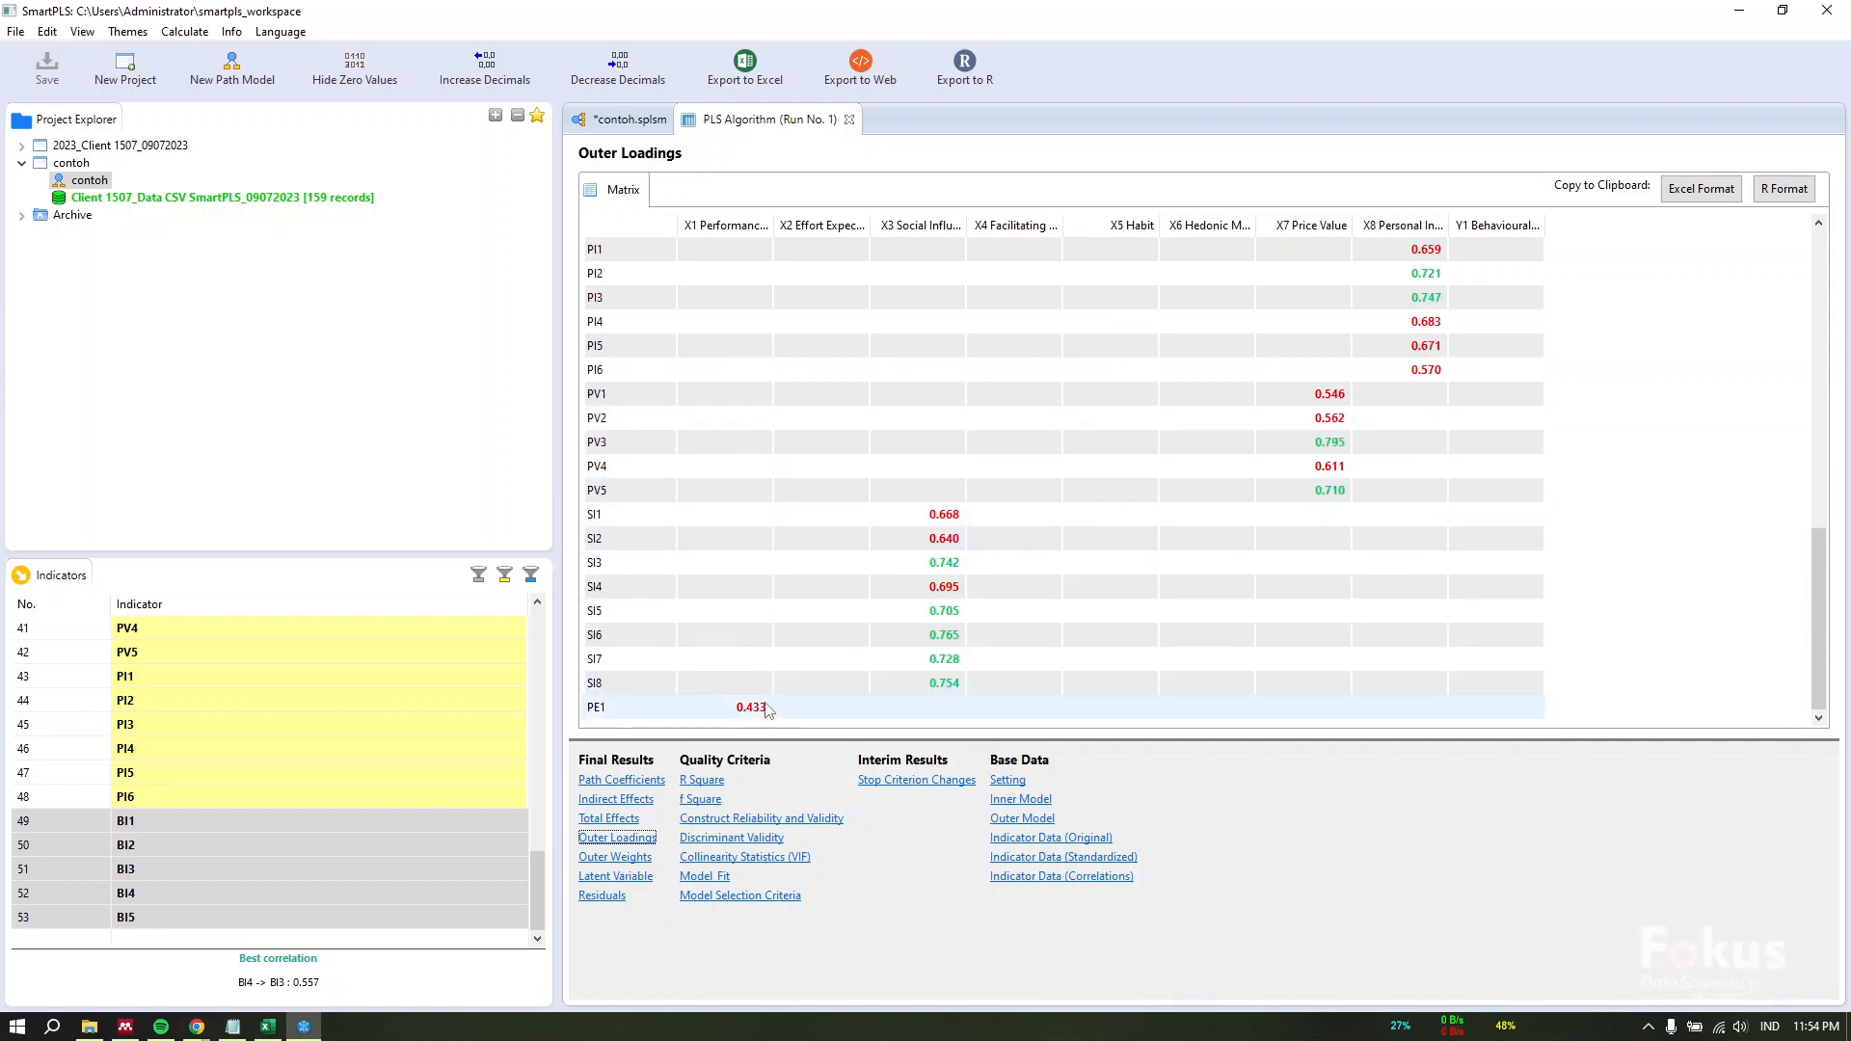
pyautogui.scroll(4, 809, 494)
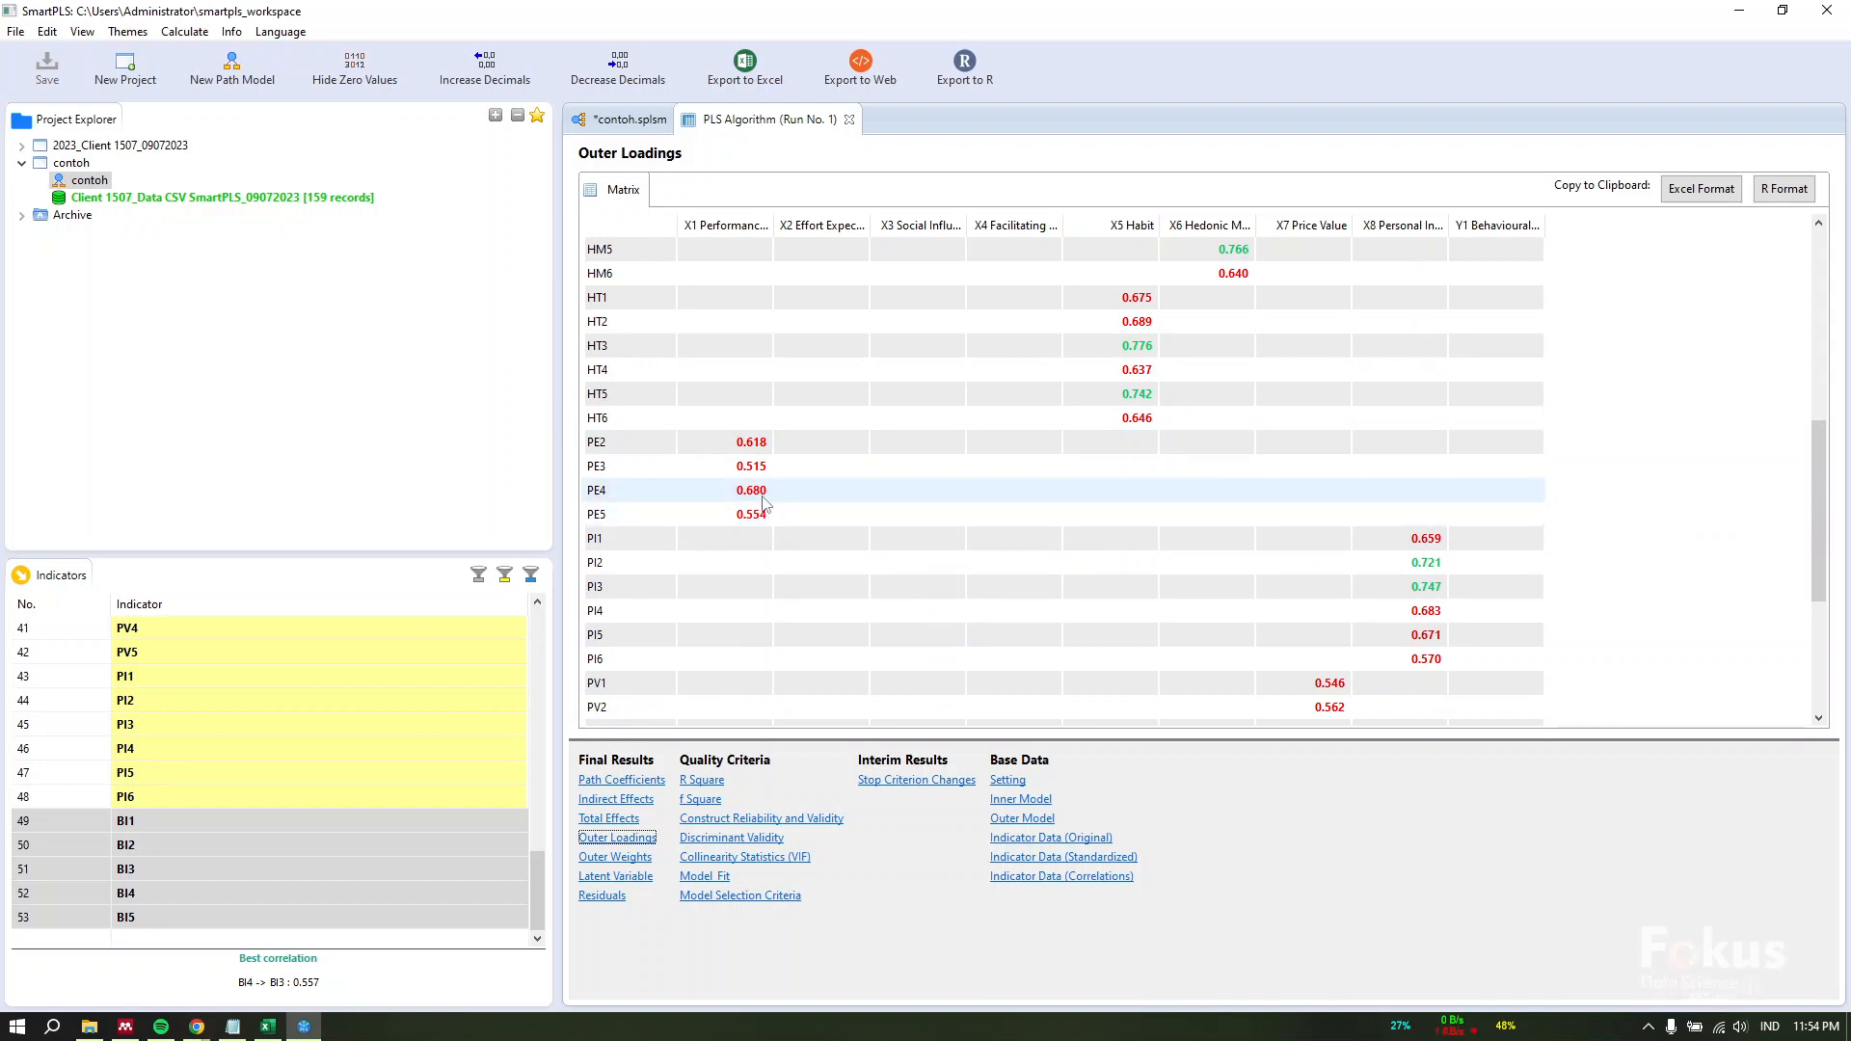
pyautogui.scroll(-4, 810, 497)
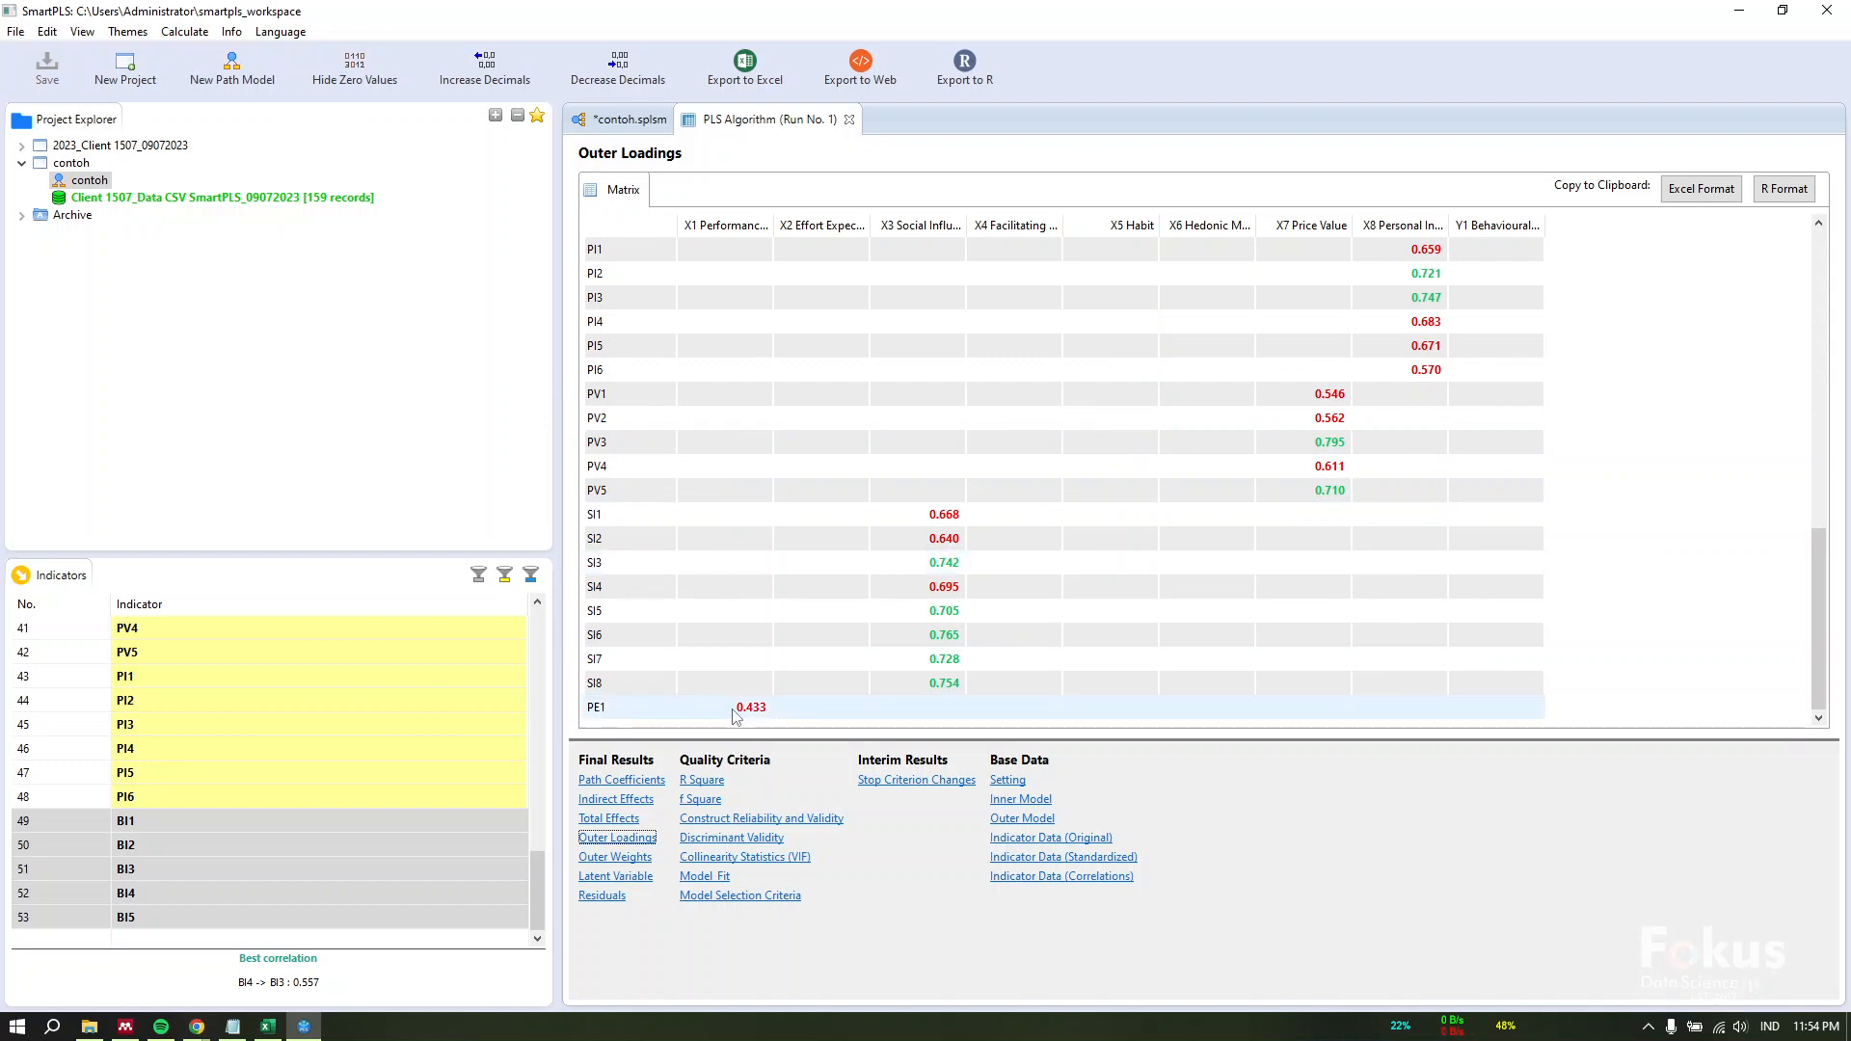
pyautogui.scroll(4, 751, 675)
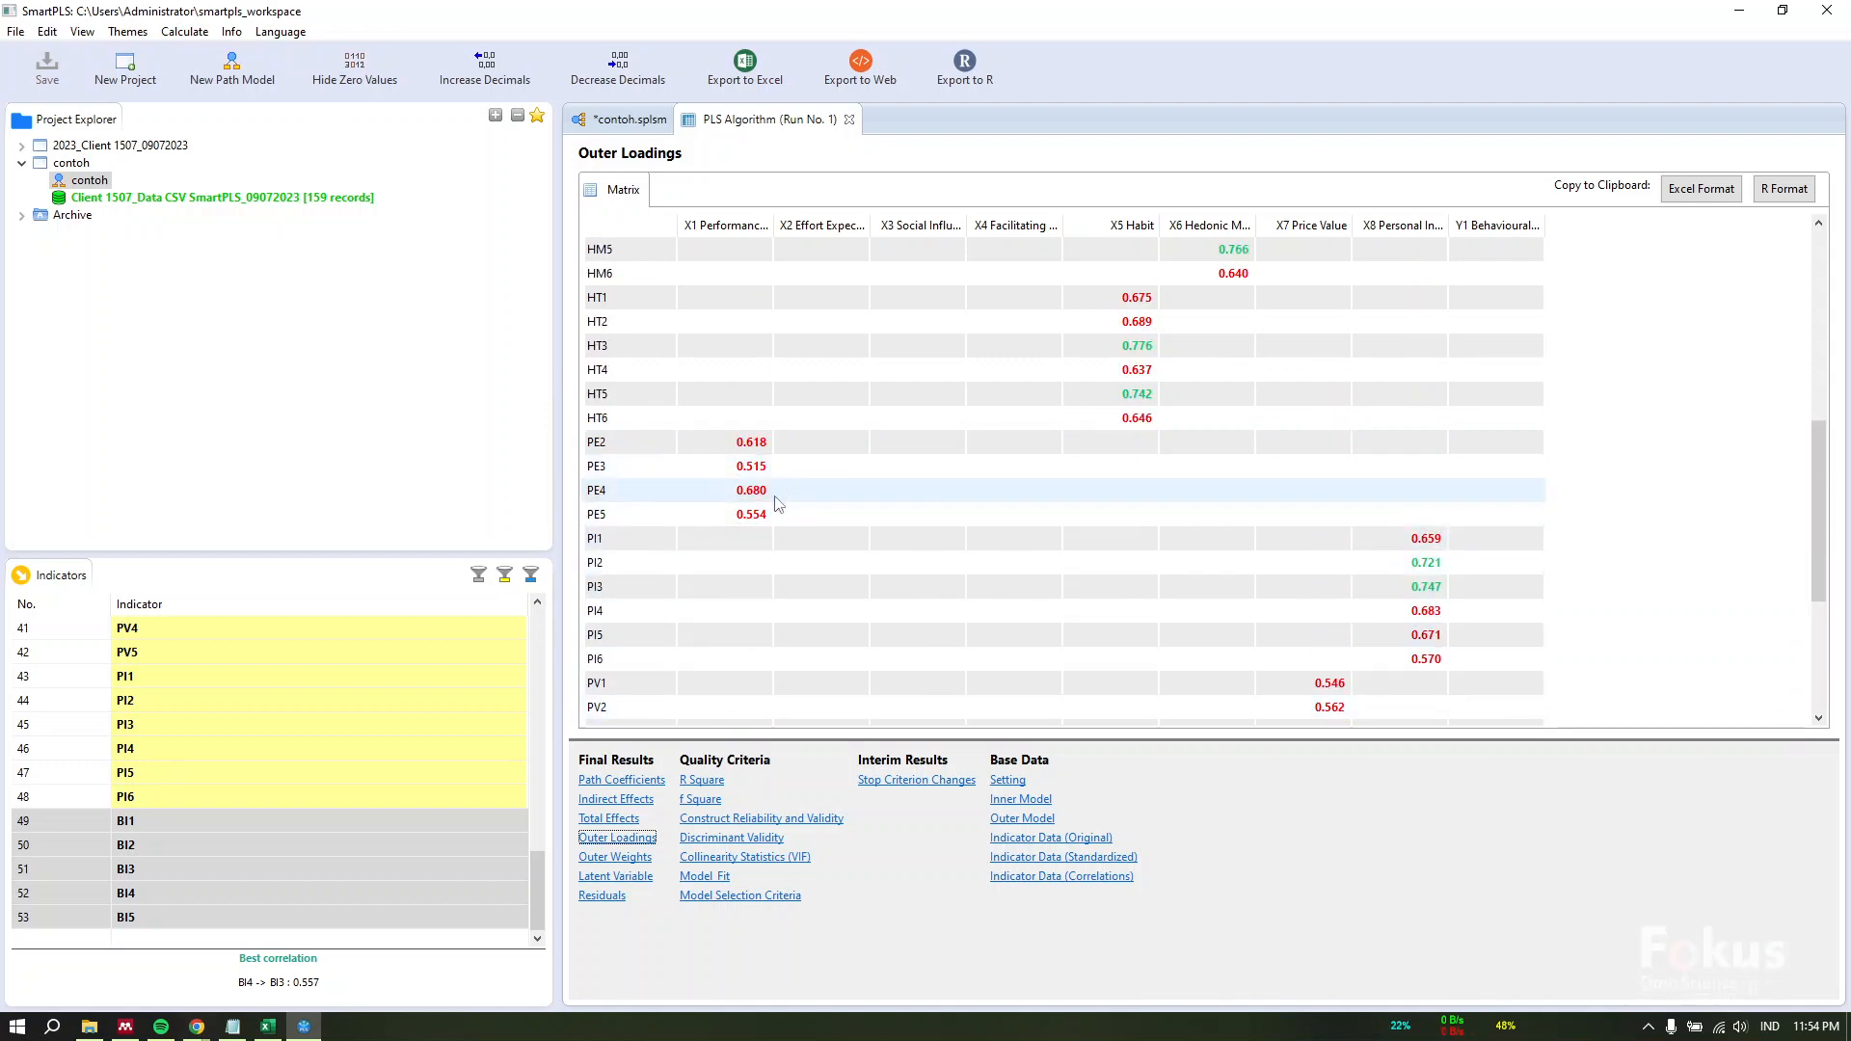
# - Delete indicator PE1 from X1 Performance Expectancy in the contoh path model
pyautogui.click(648, 126)
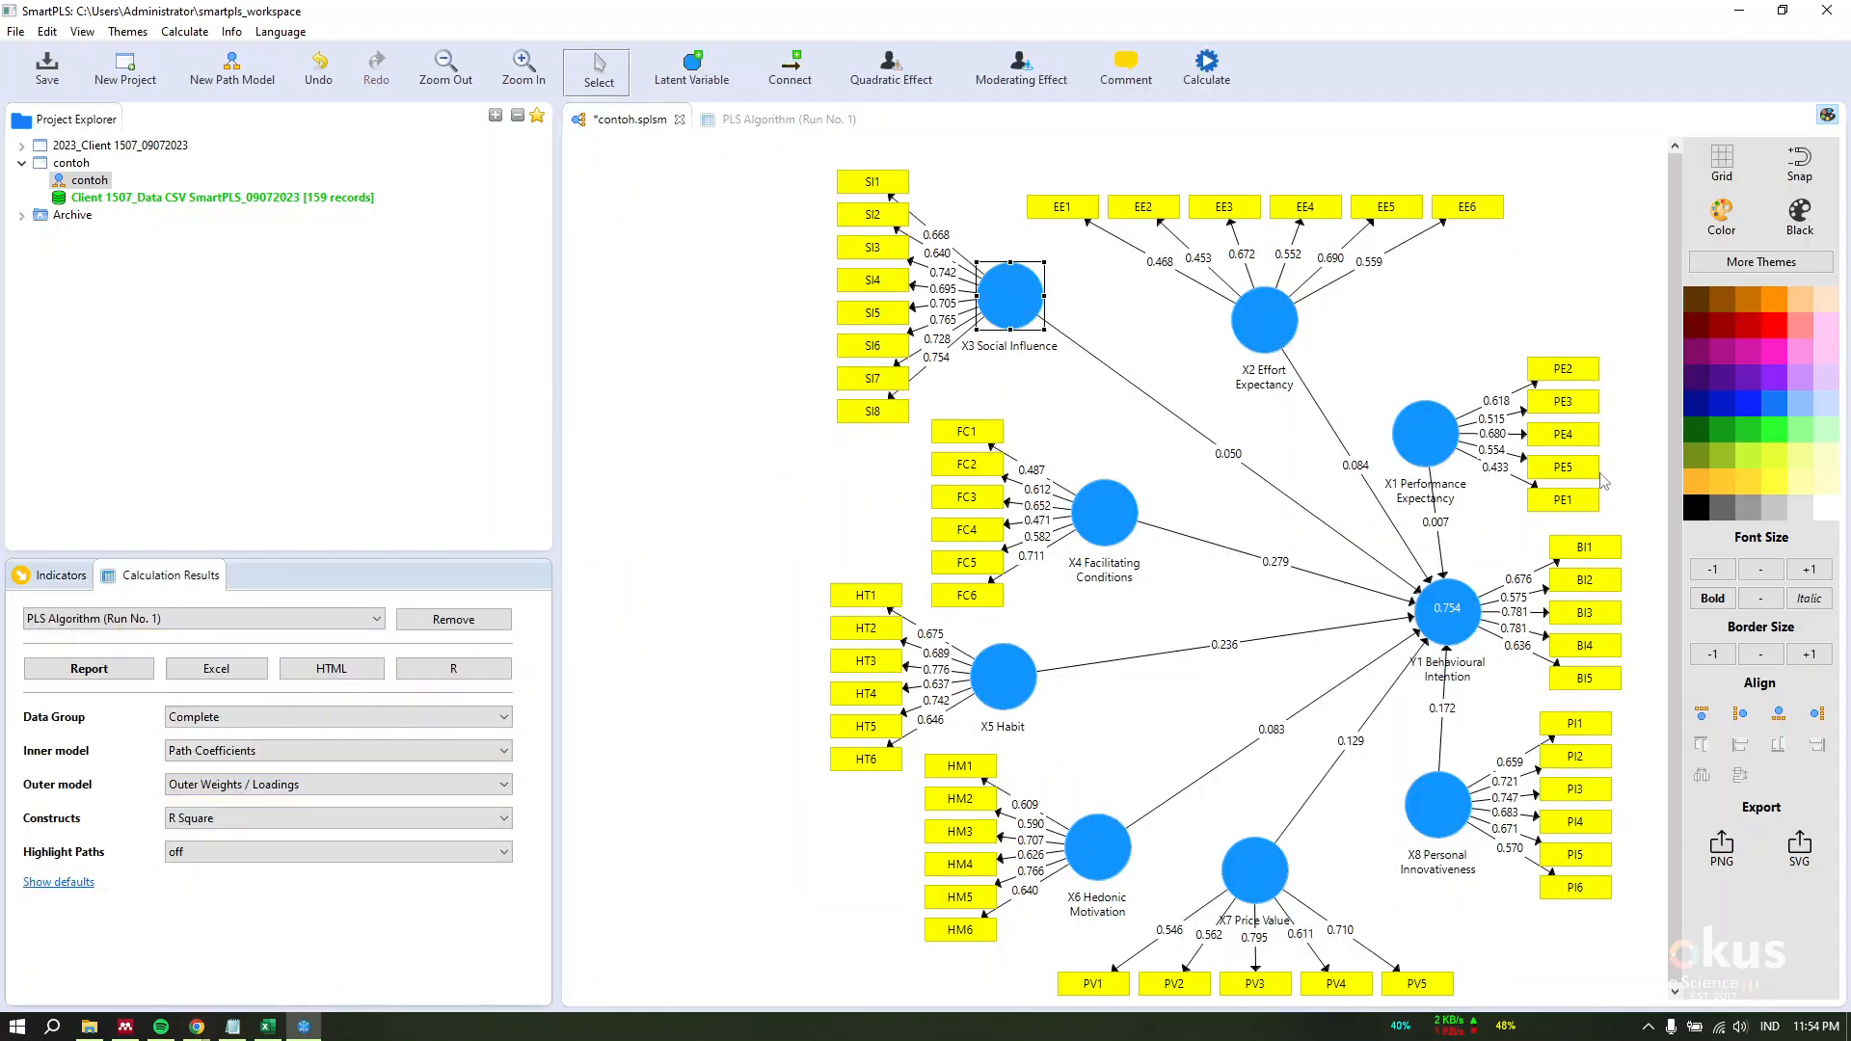
pyautogui.click(1589, 499)
pyautogui.press('Delete')
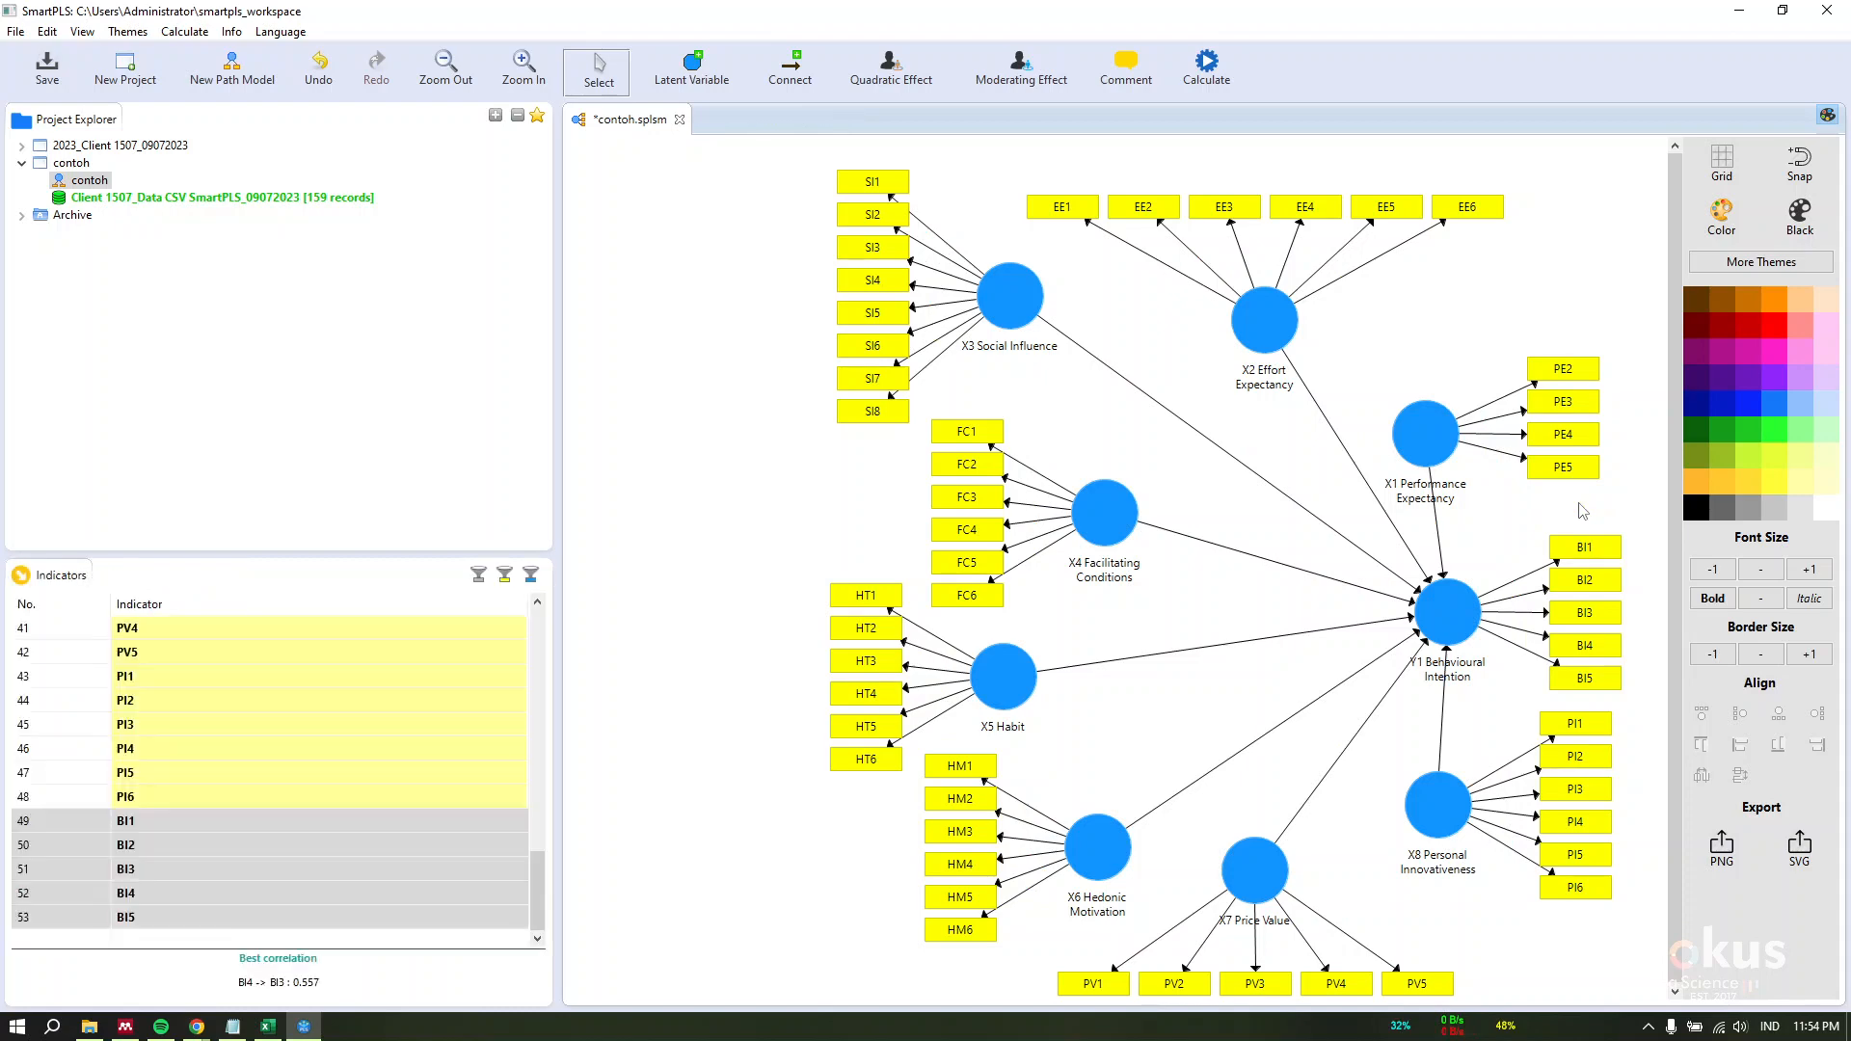
# - Rerun the PLS Algorithm on the contoh model and open its report
pyautogui.click(1206, 67)
pyautogui.click(1243, 64)
pyautogui.click(1402, 671)
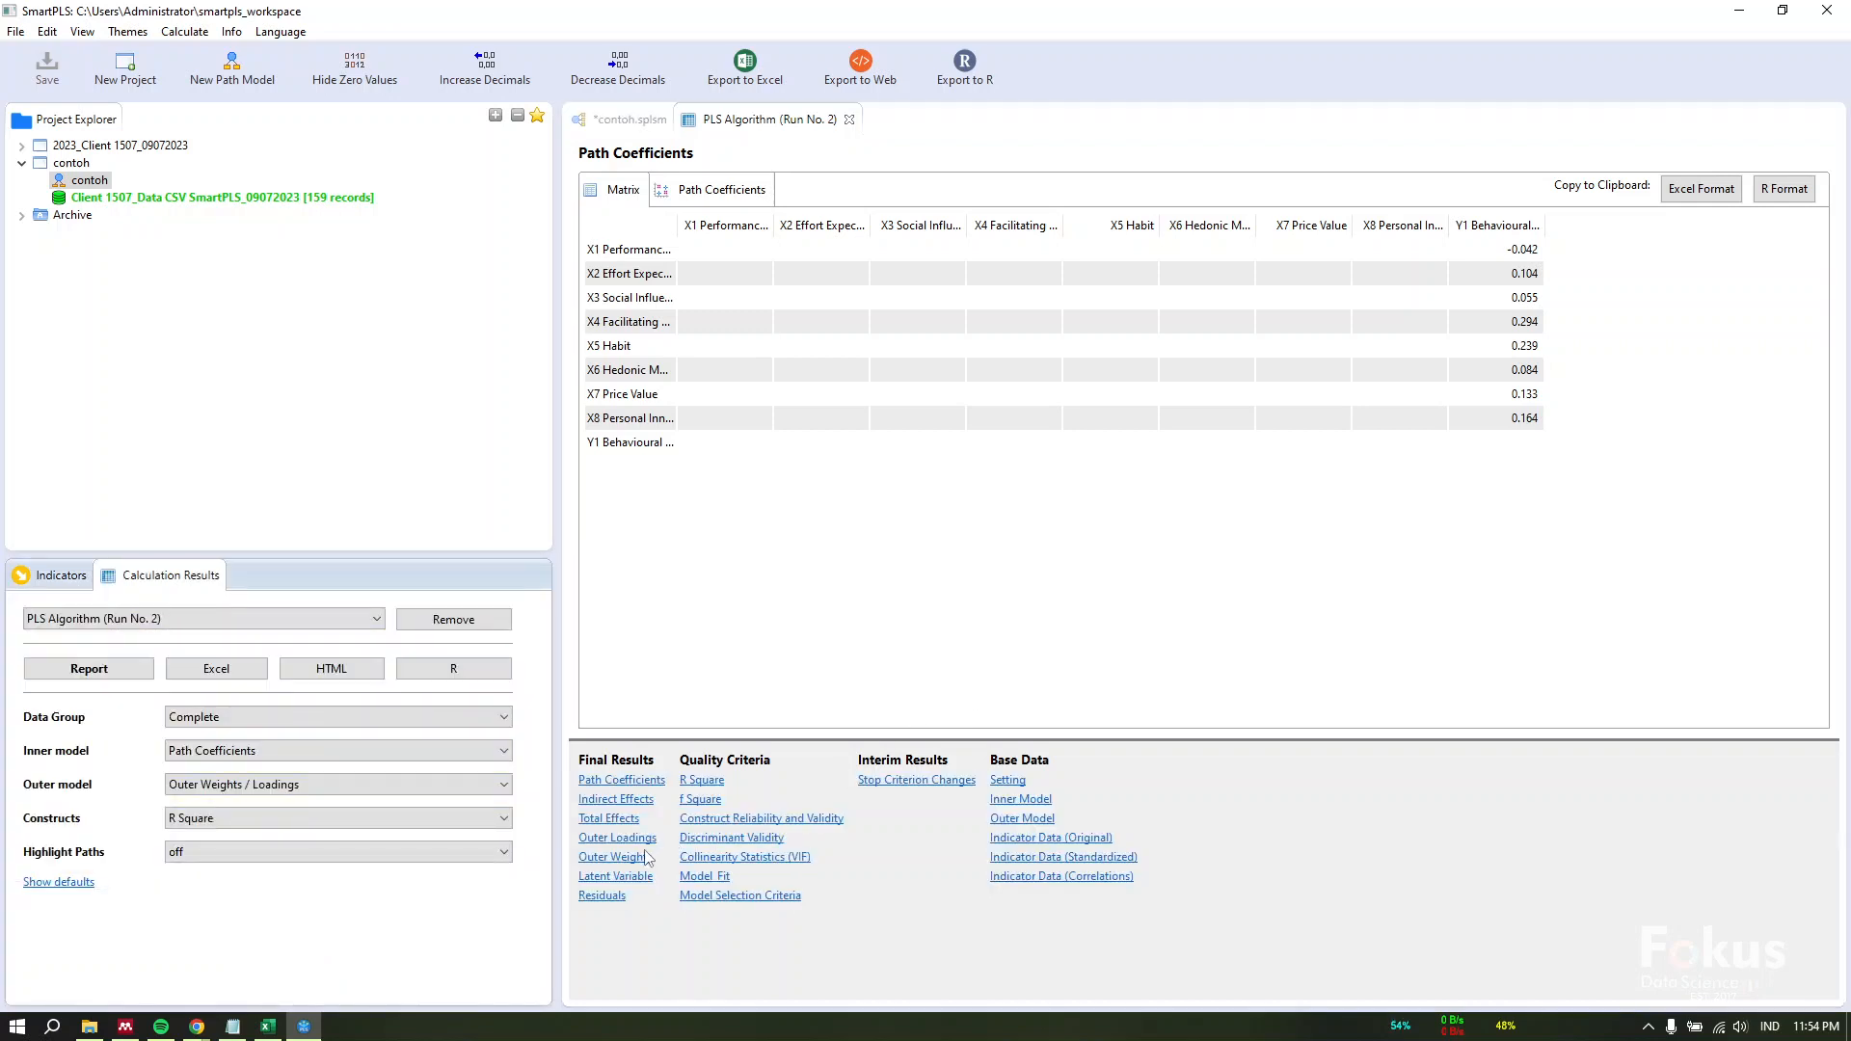
# - Check Construct Reliability and Validity and the outer loadings in the report of PLS Algorithm Run No. 2
pyautogui.click(723, 820)
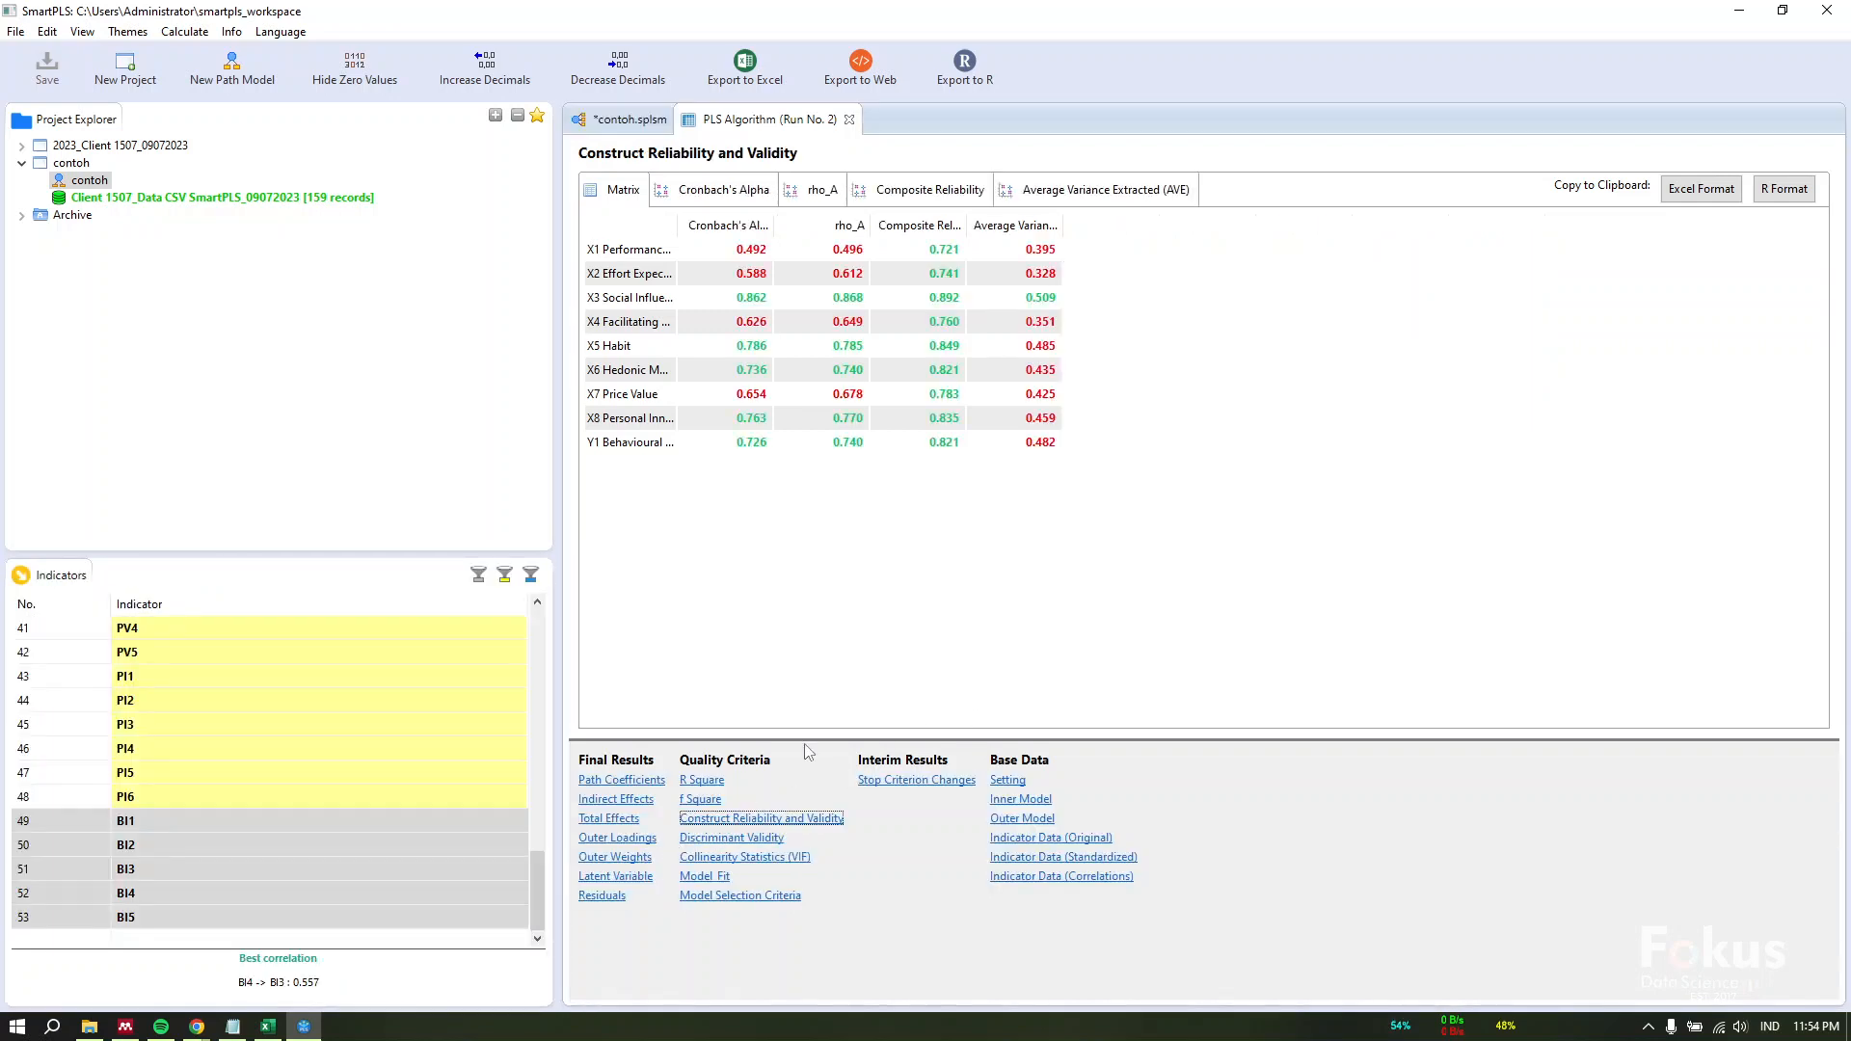
pyautogui.click(632, 838)
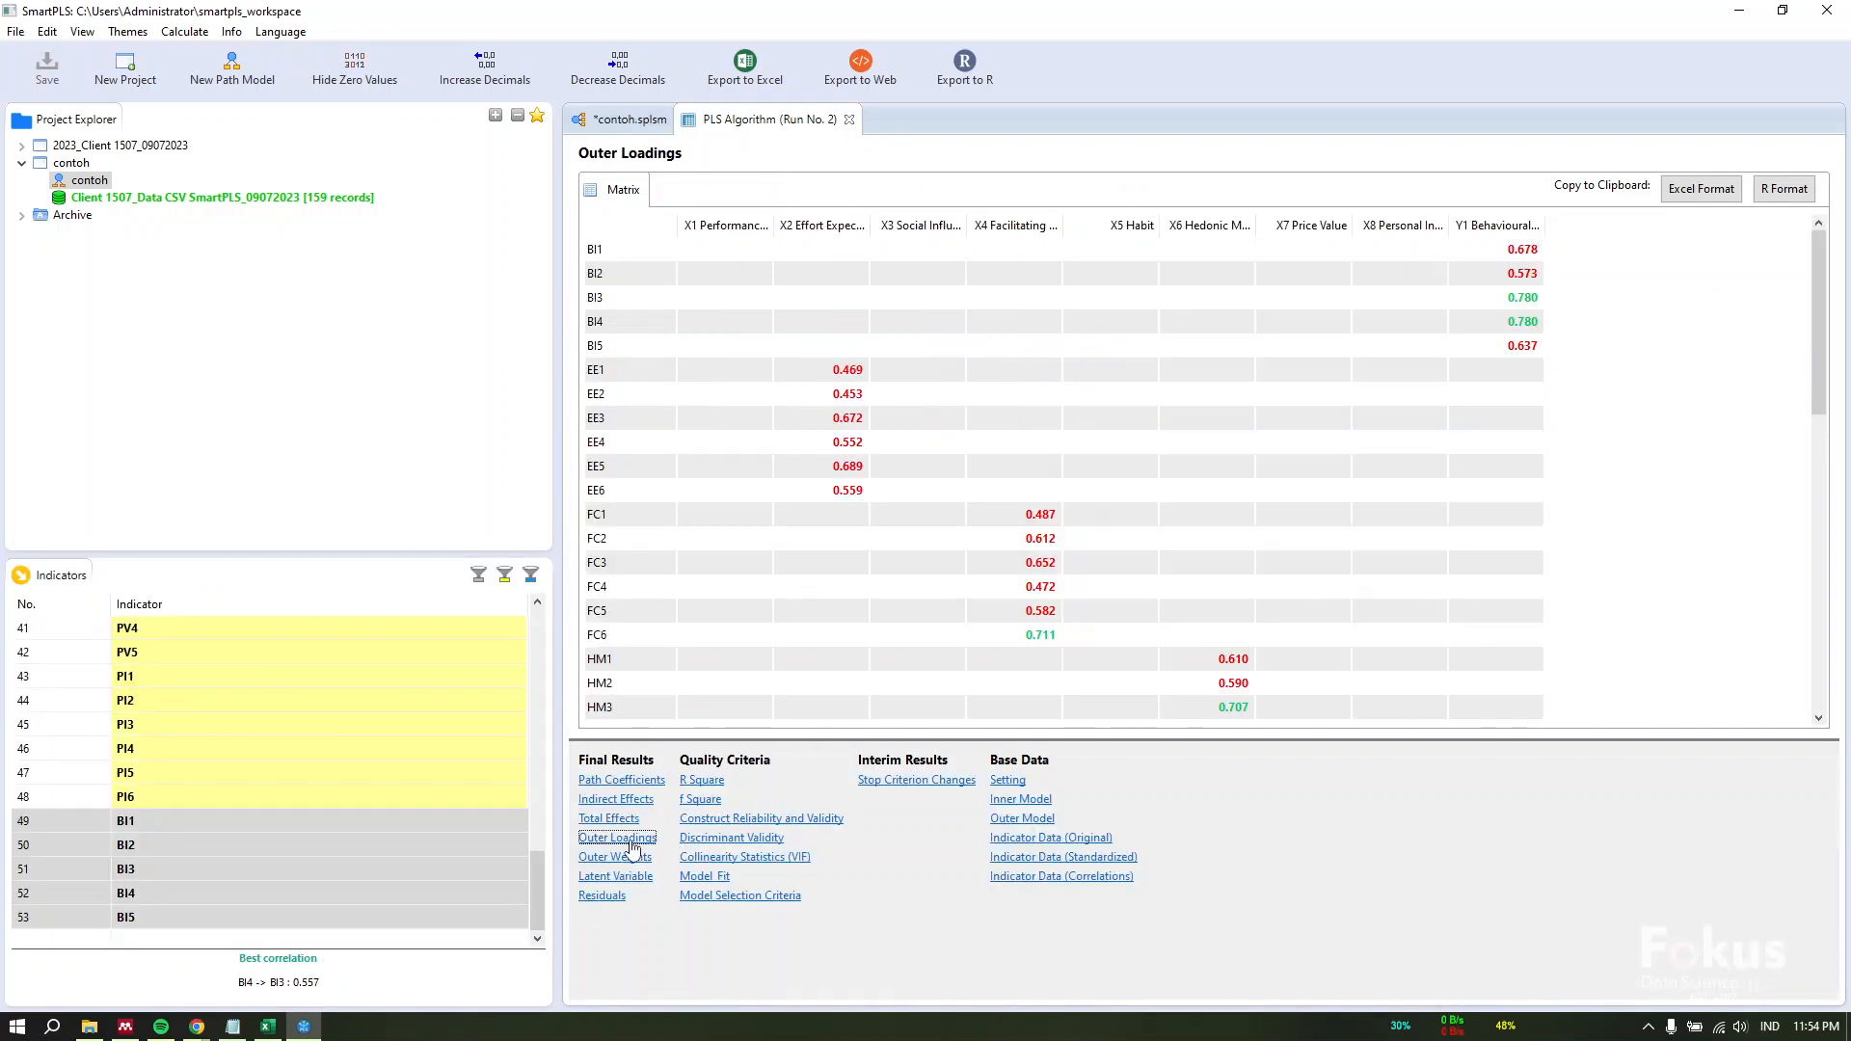
pyautogui.click(747, 819)
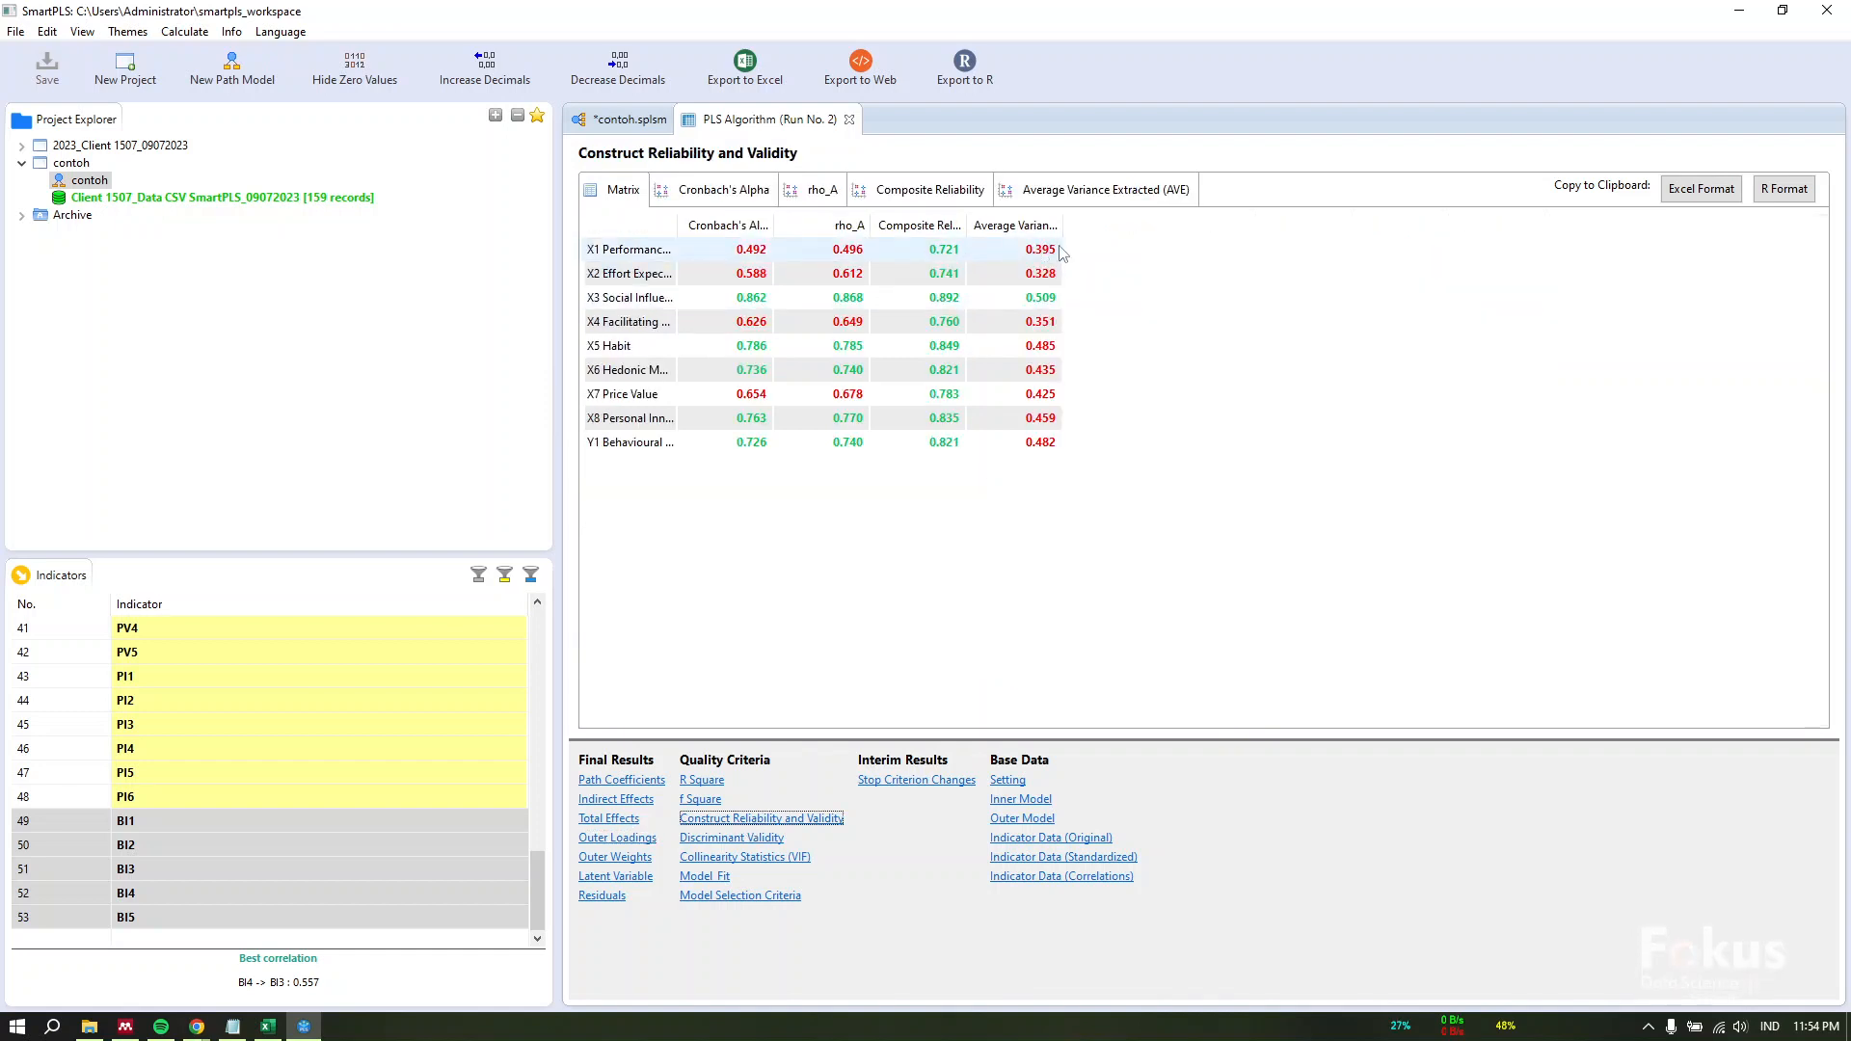
# - Compare the outer loadings of PE2 to PE5 in the Run No. 2 report to find X1's weakest indicator
pyautogui.click(640, 839)
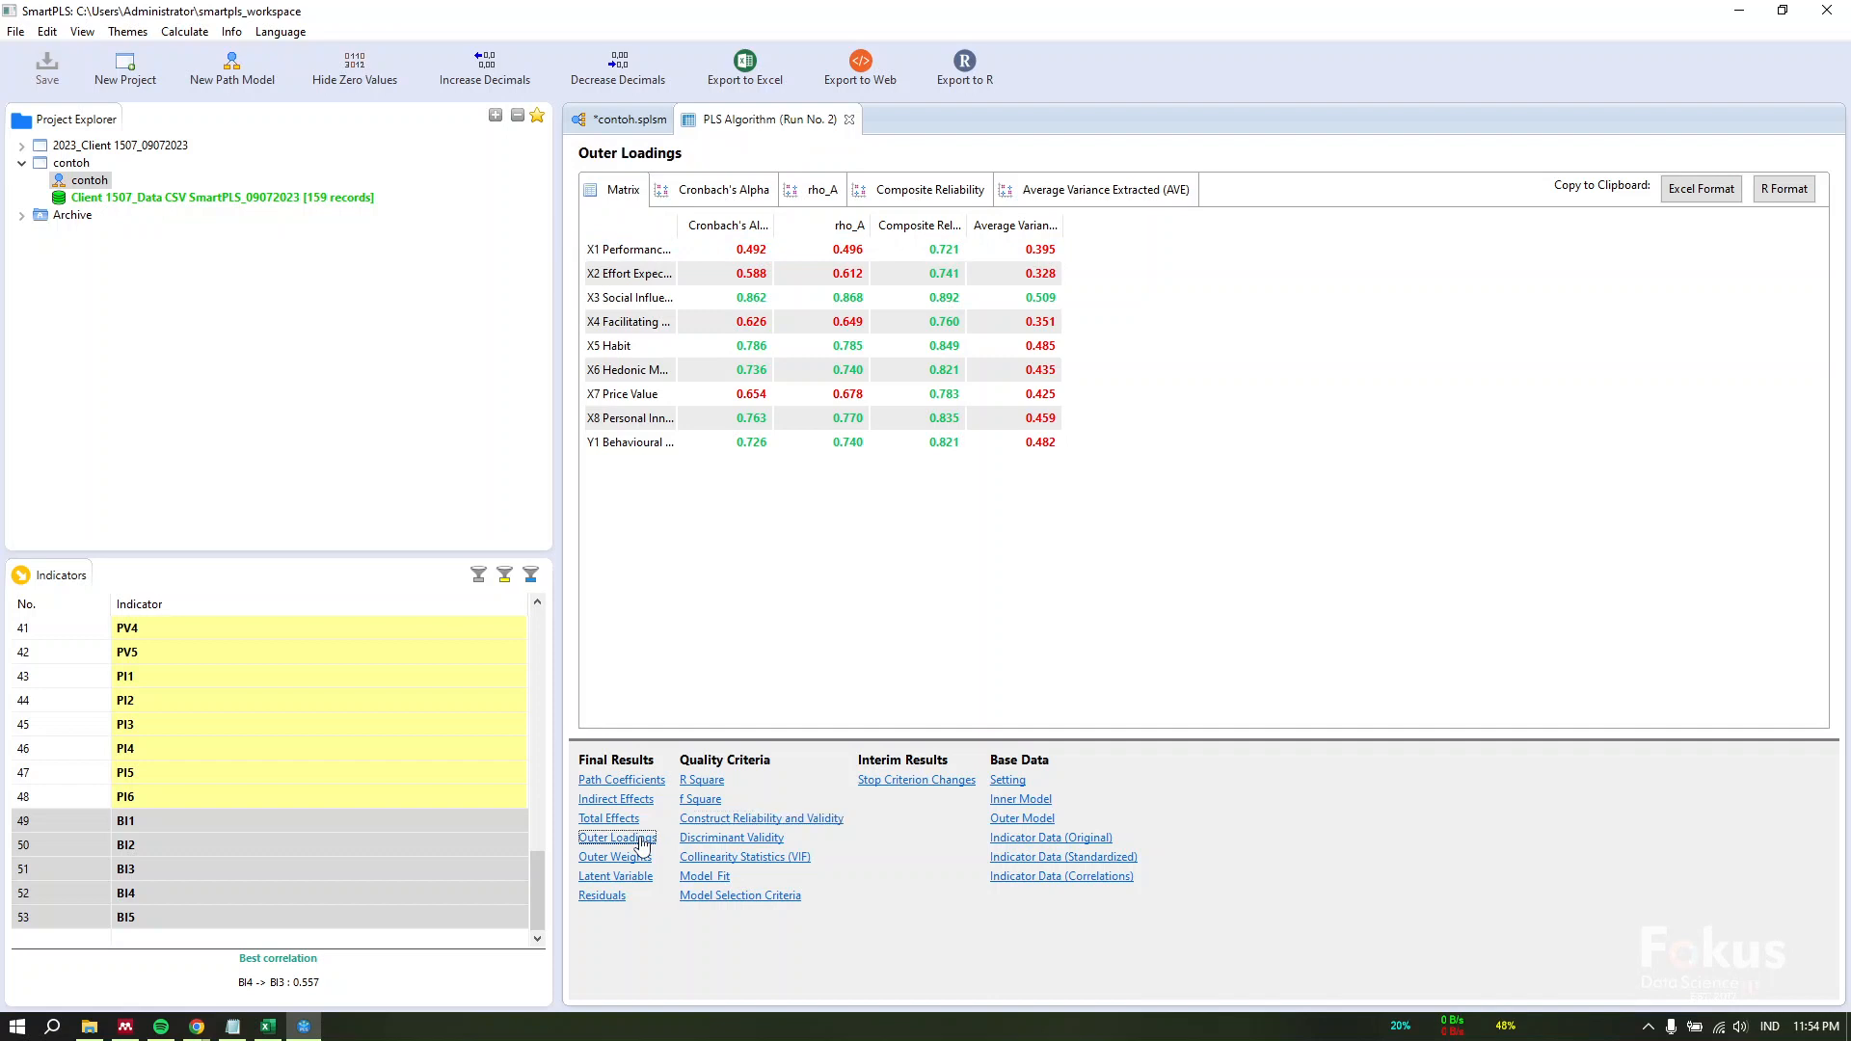
pyautogui.scroll(-8, 868, 599)
pyautogui.scroll(4, 856, 617)
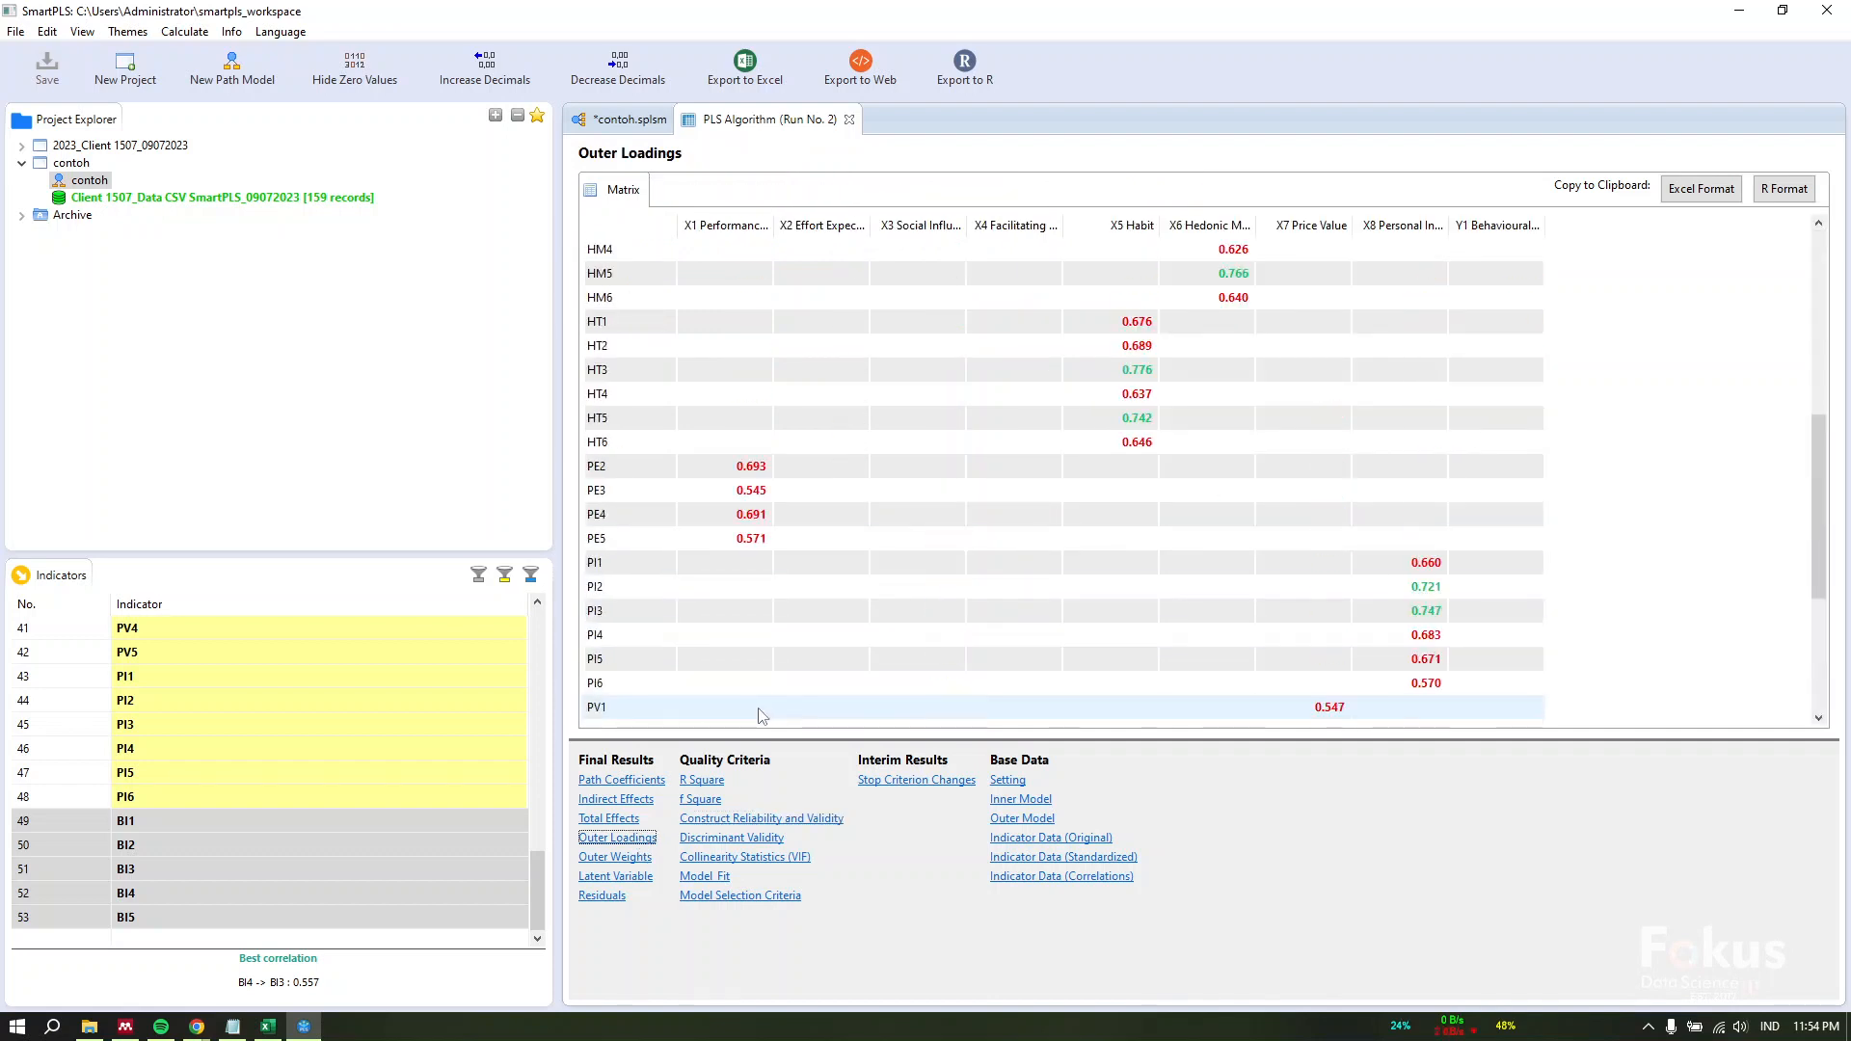
pyautogui.scroll(-2, 766, 710)
pyautogui.scroll(6, 755, 695)
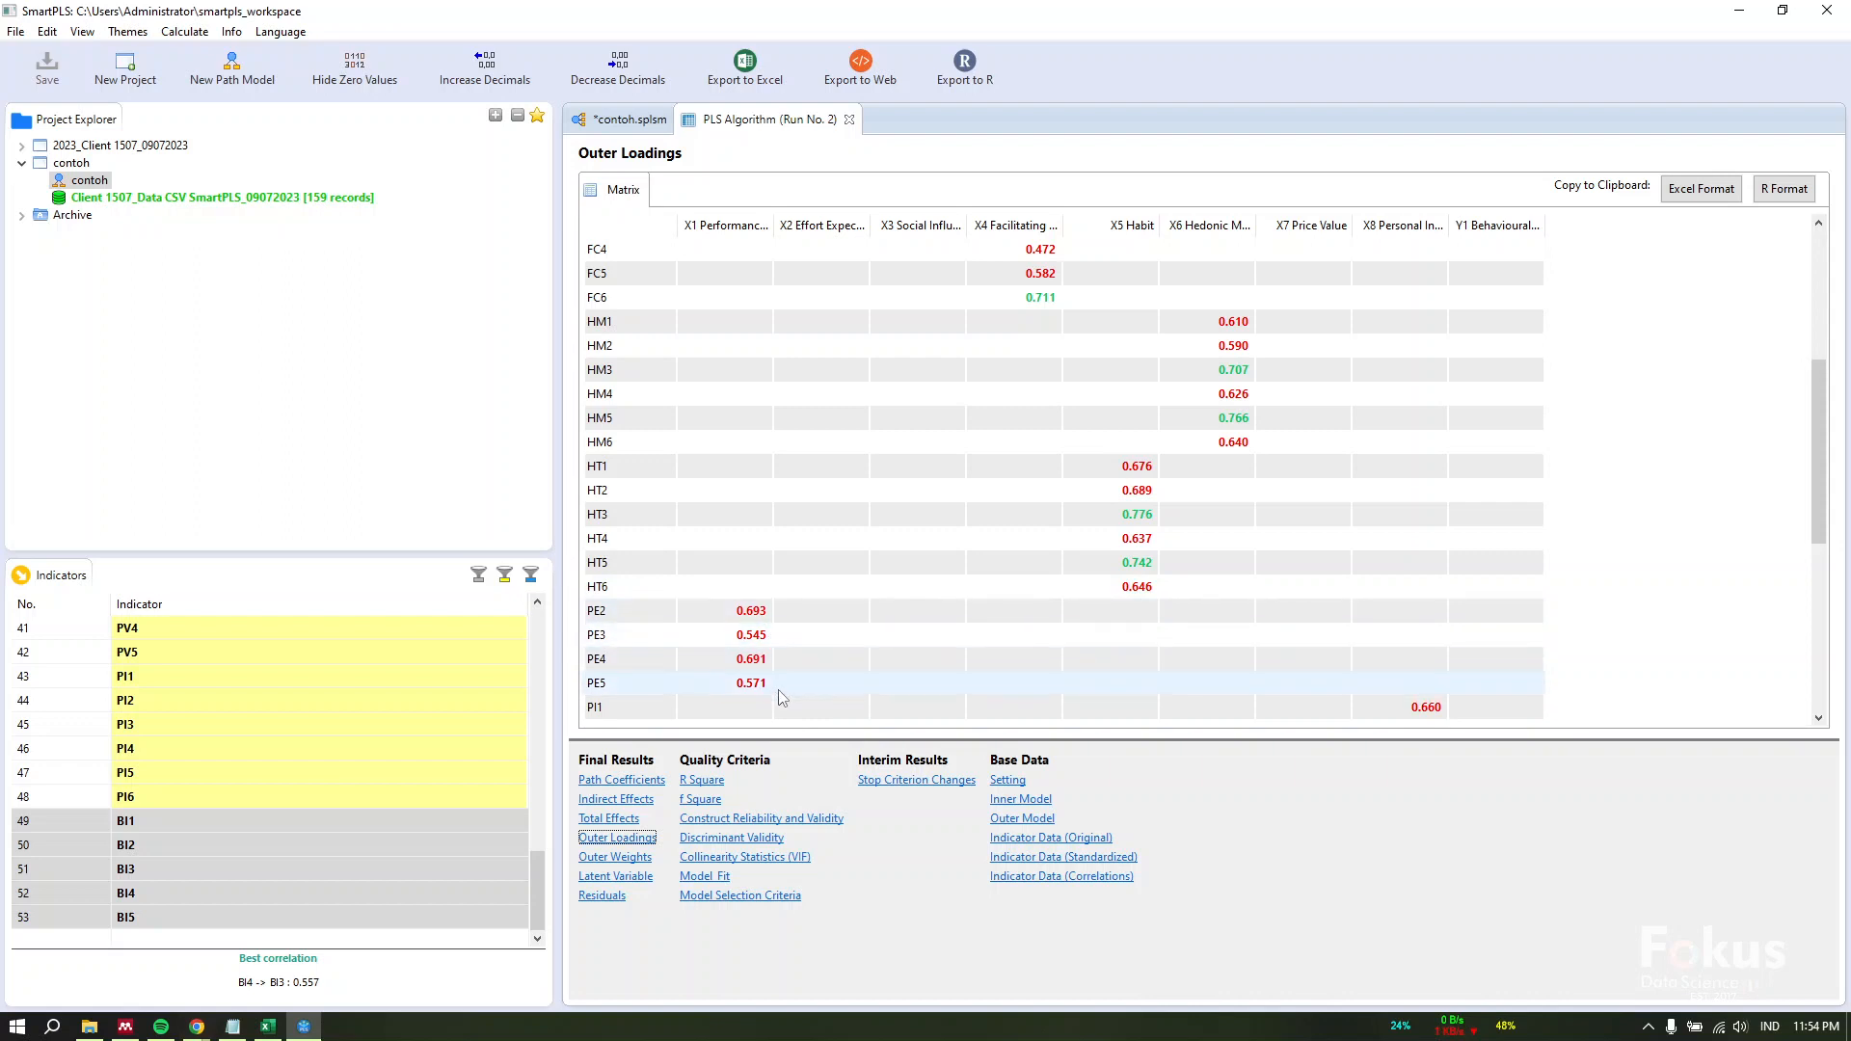
pyautogui.click(787, 641)
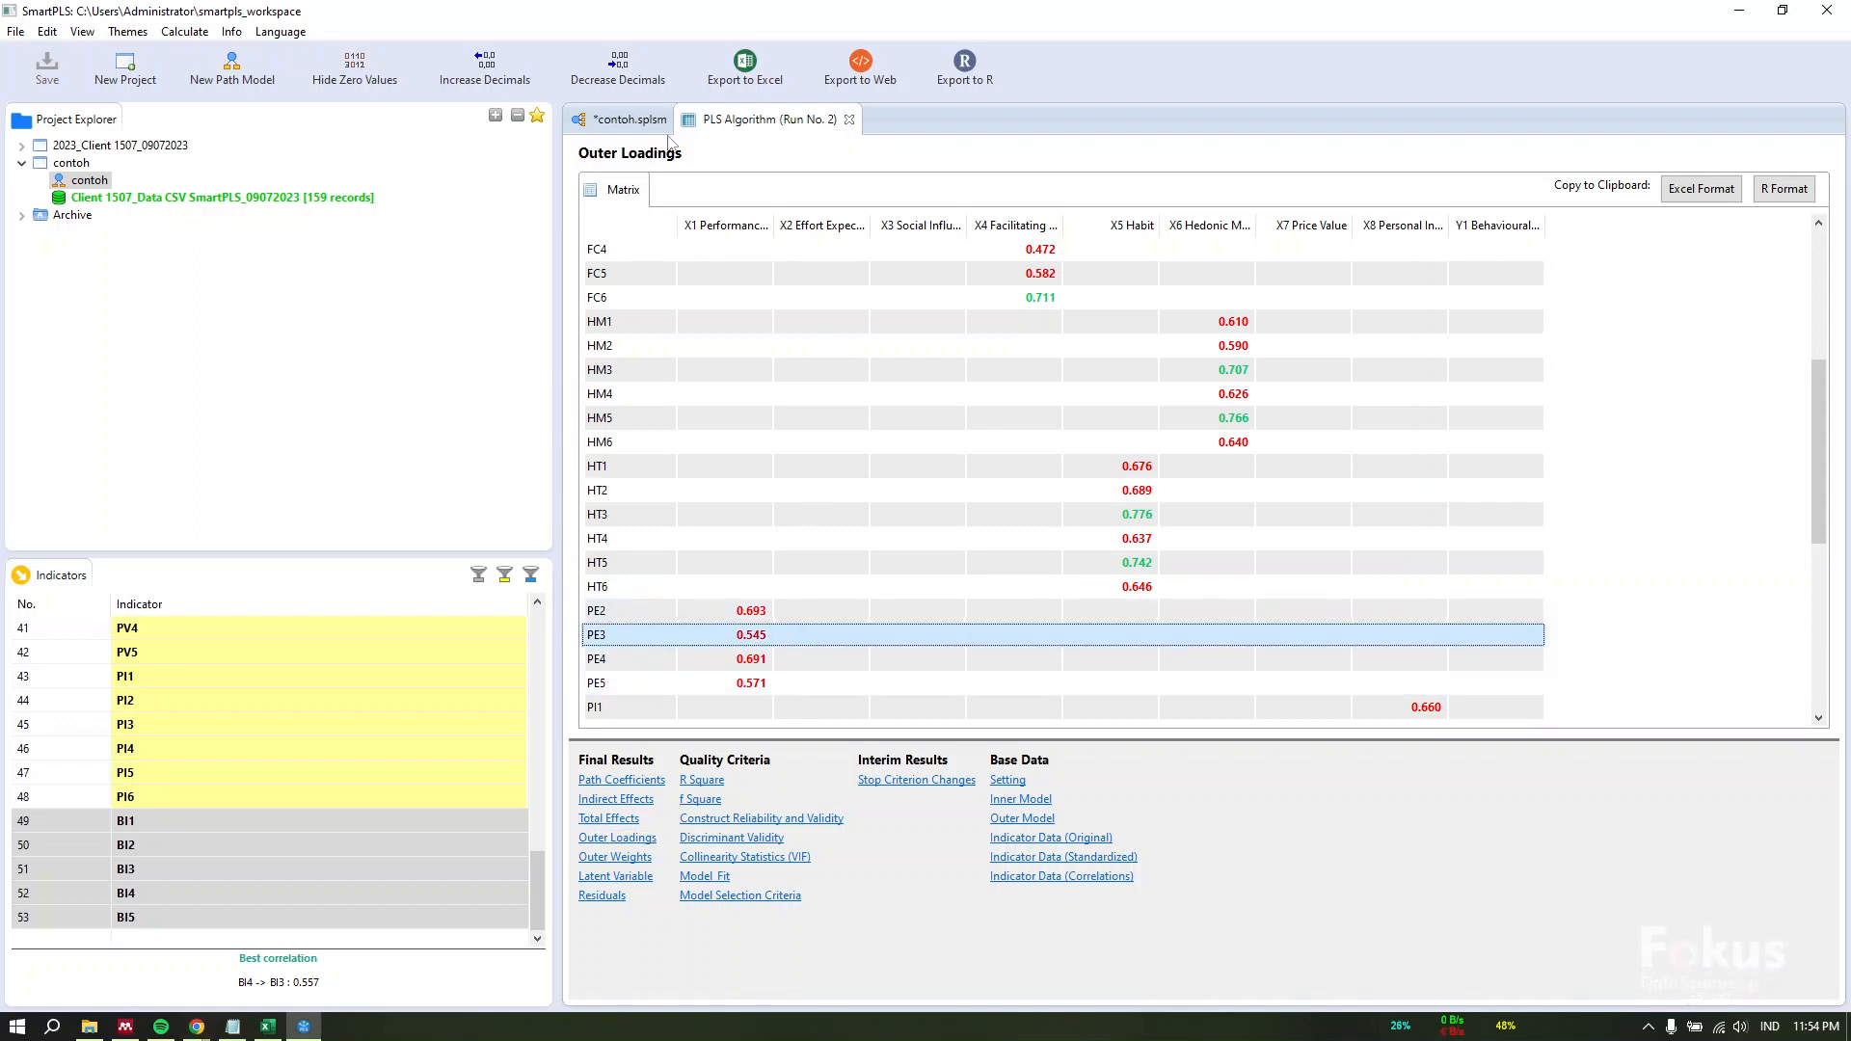
# - Delete indicator PE3 from X1 Performance Expectancy in the contoh path model
pyautogui.click(636, 123)
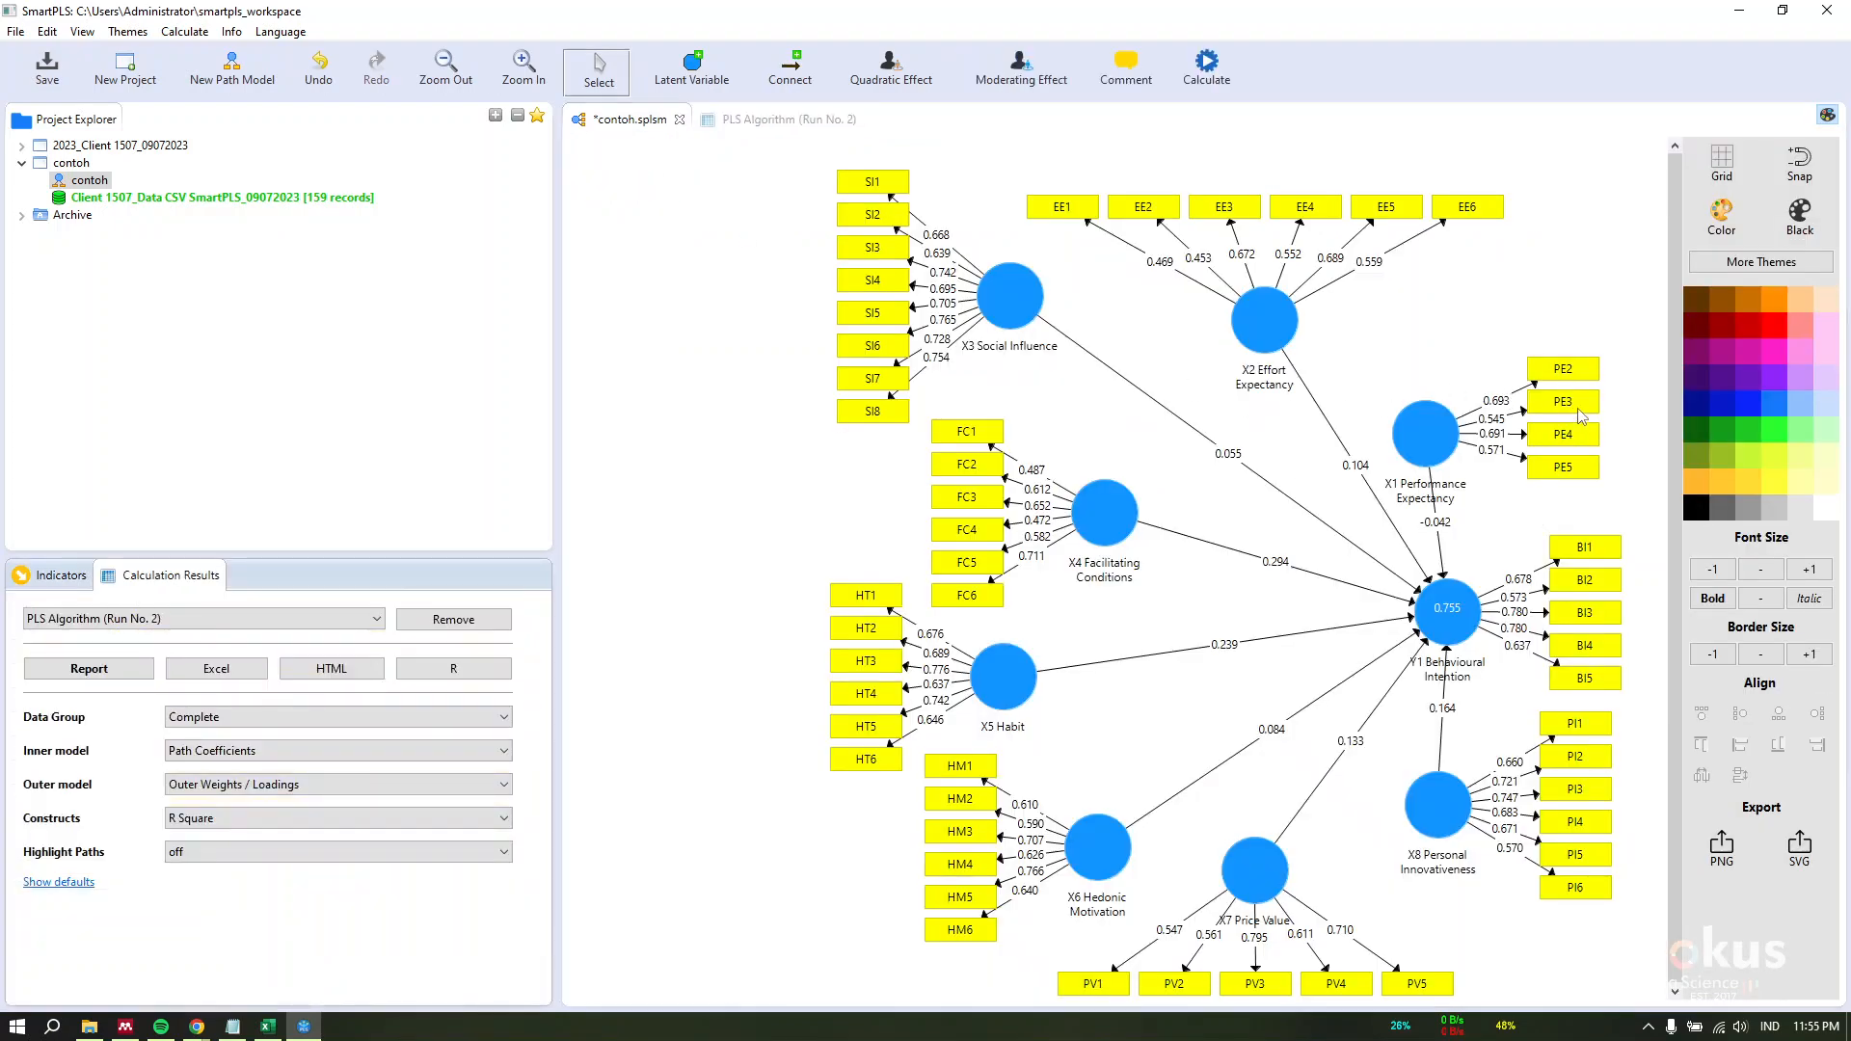
pyautogui.click(1579, 404)
pyautogui.press('Delete')
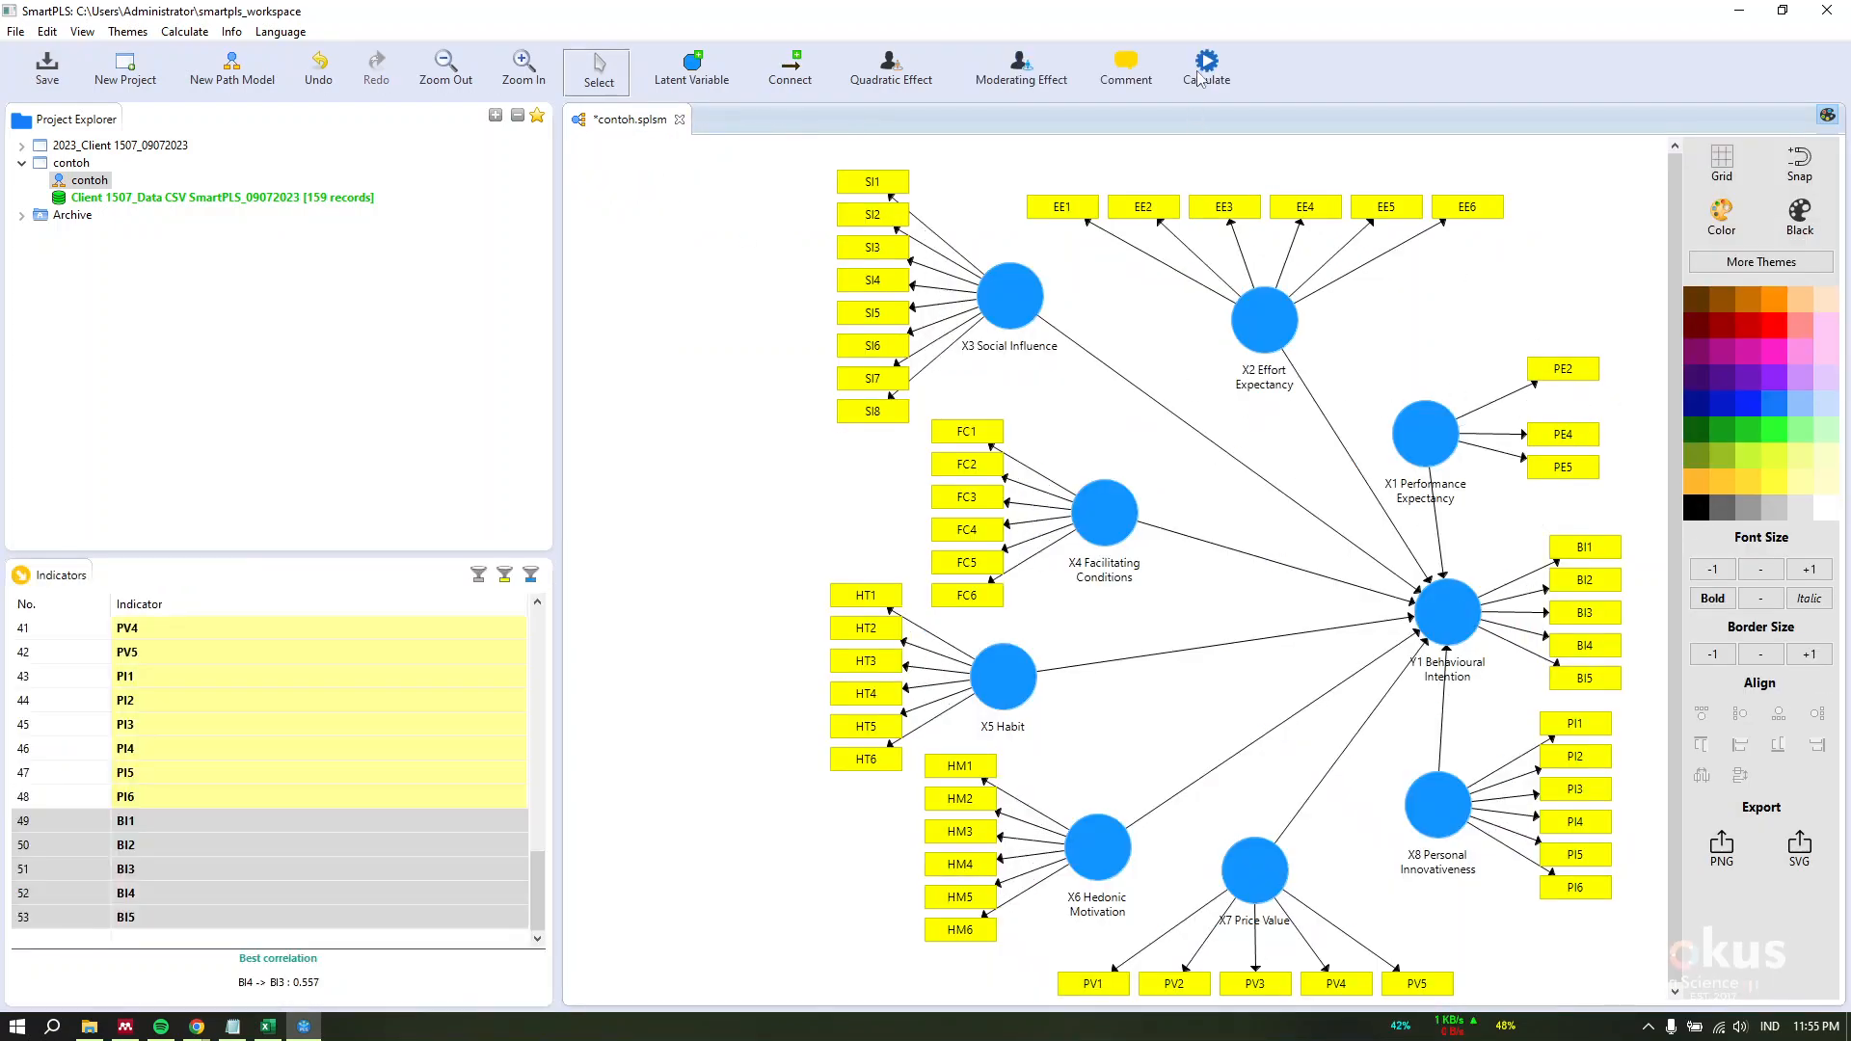
# - Run the PLS Algorithm again on the contoh model without PE3 and open the new report
pyautogui.click(1207, 66)
pyautogui.click(1253, 82)
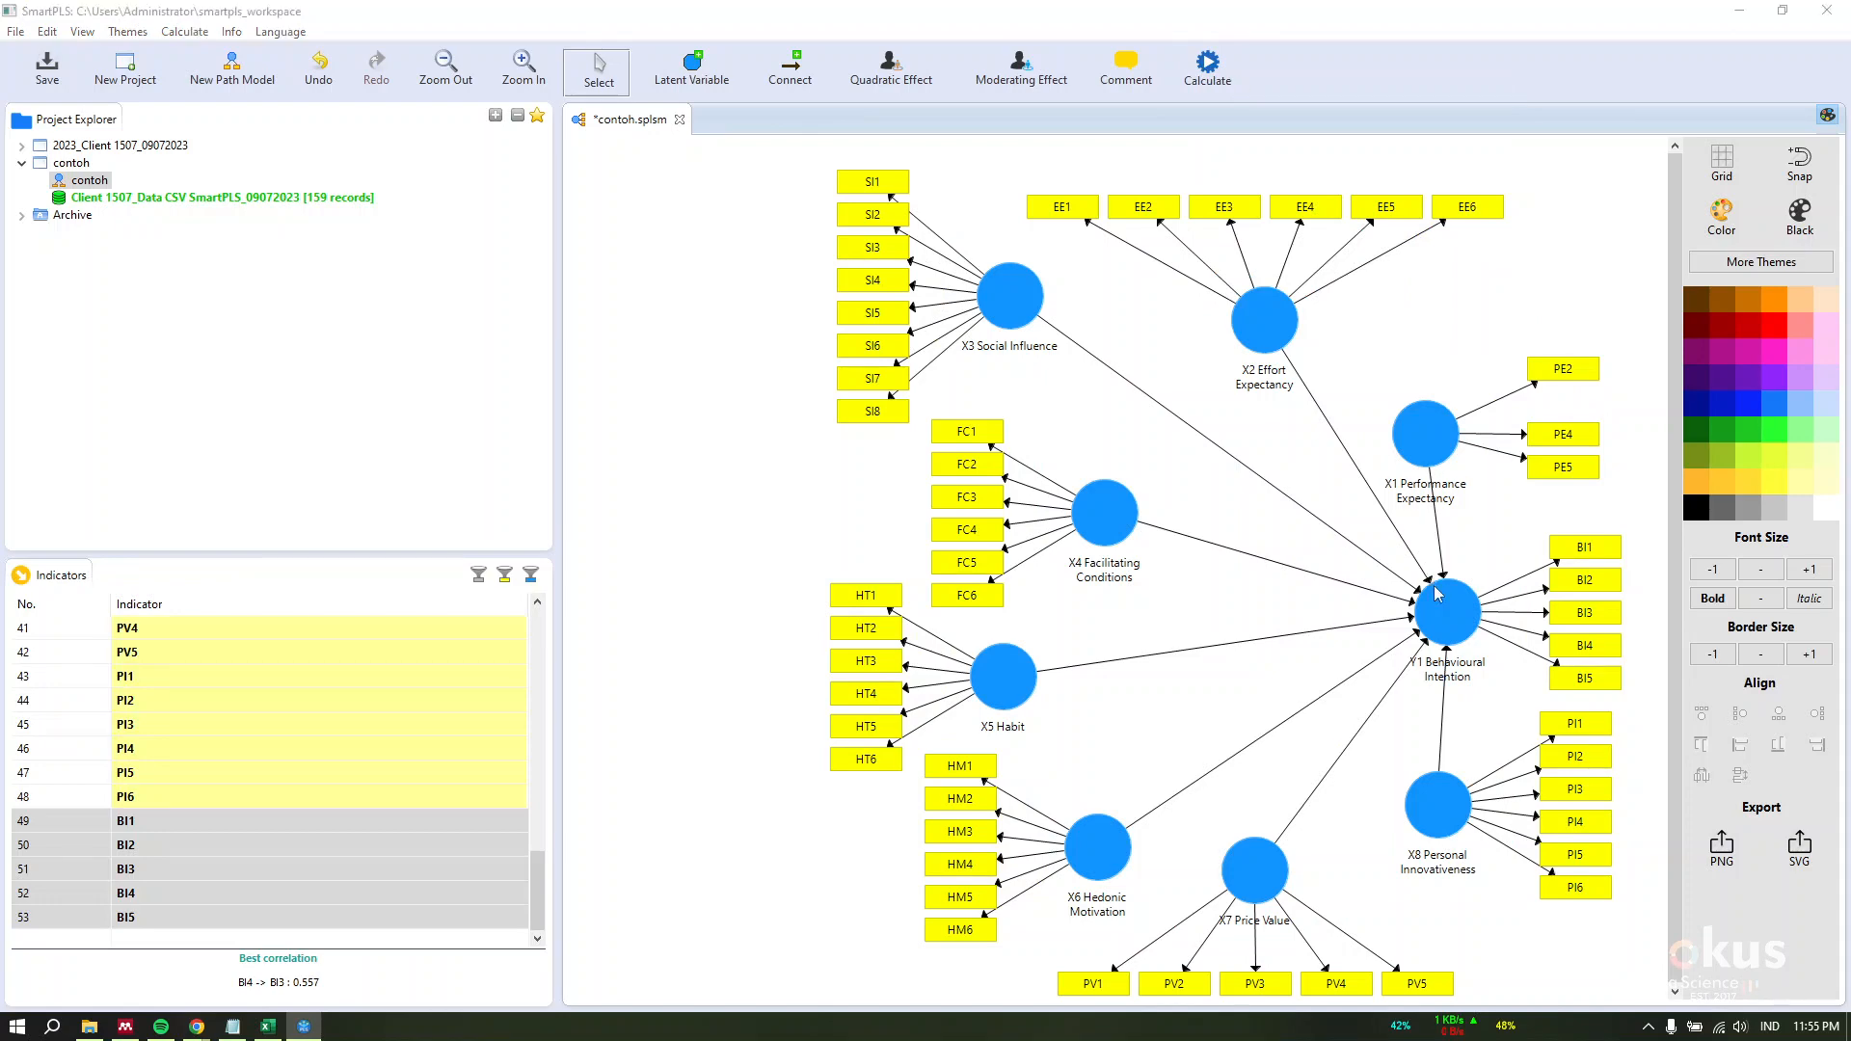
pyautogui.click(1406, 672)
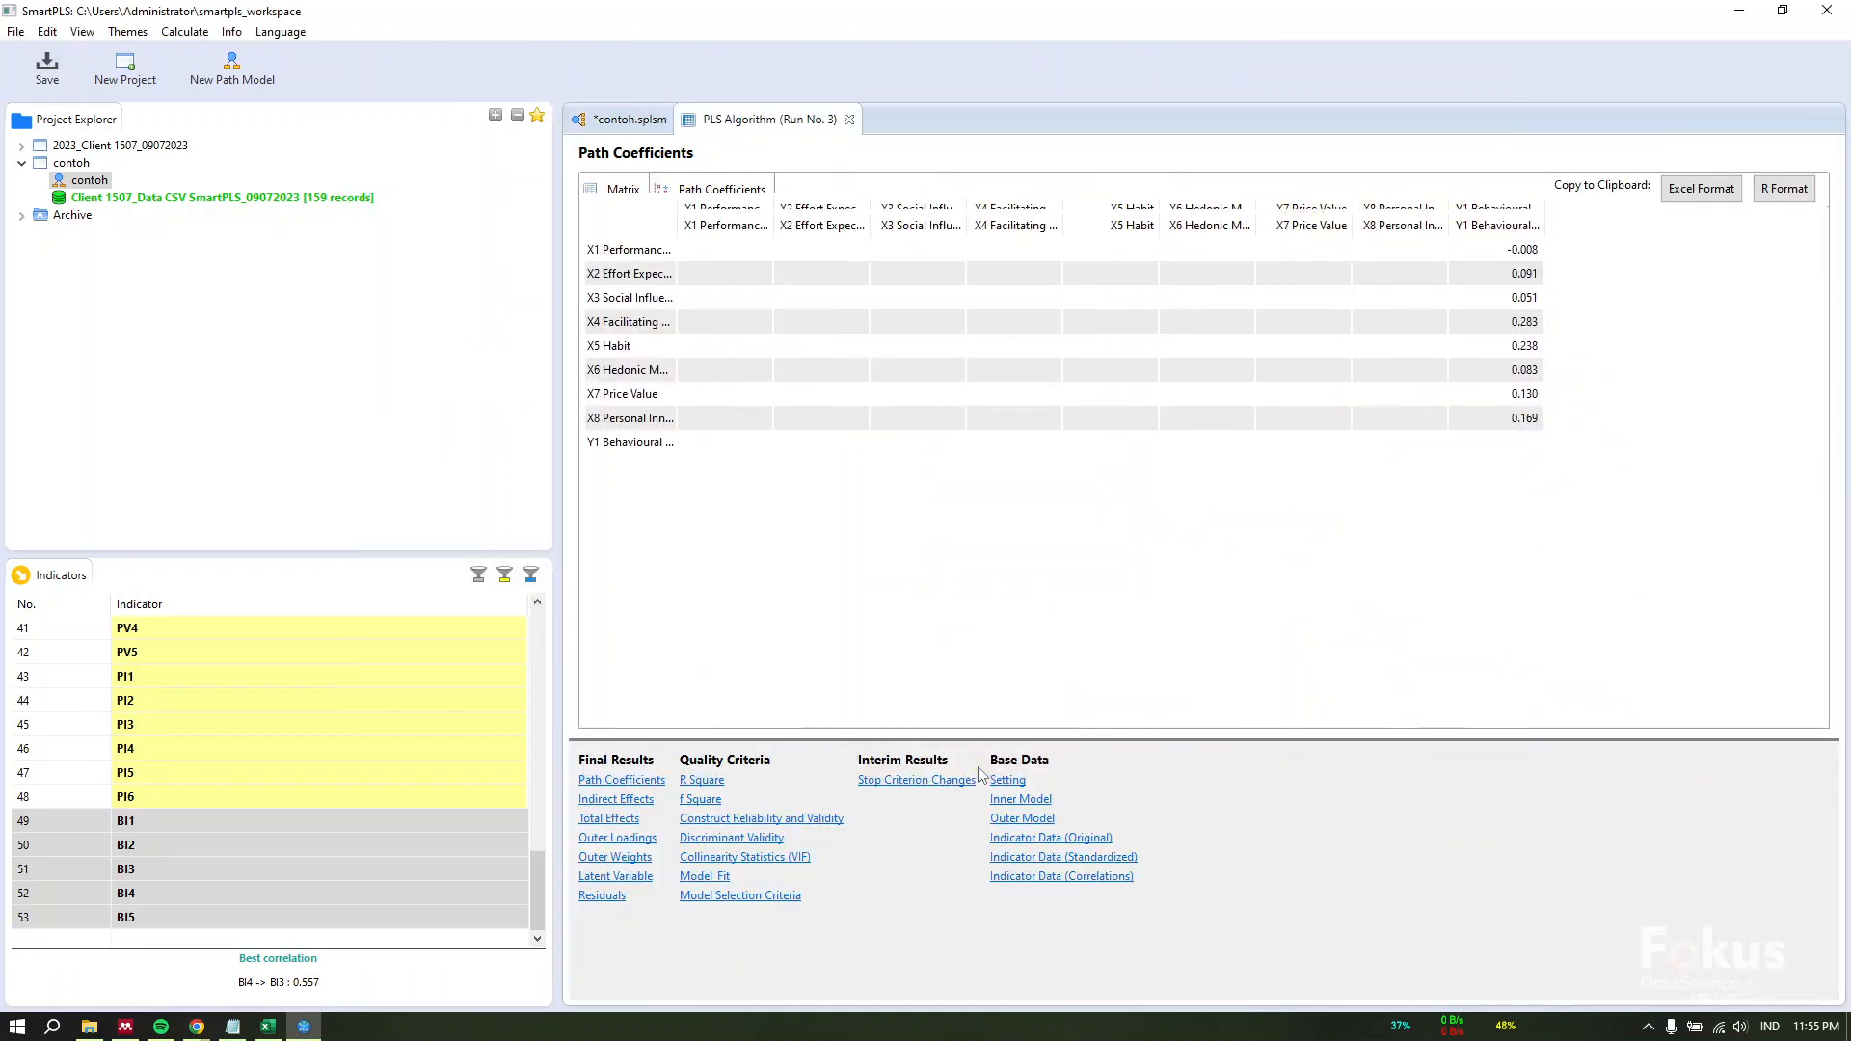
# - Check the construct reliability, AVE and outer loadings of X1 Performance Expectancy in the Run No. 3 report
pyautogui.click(641, 840)
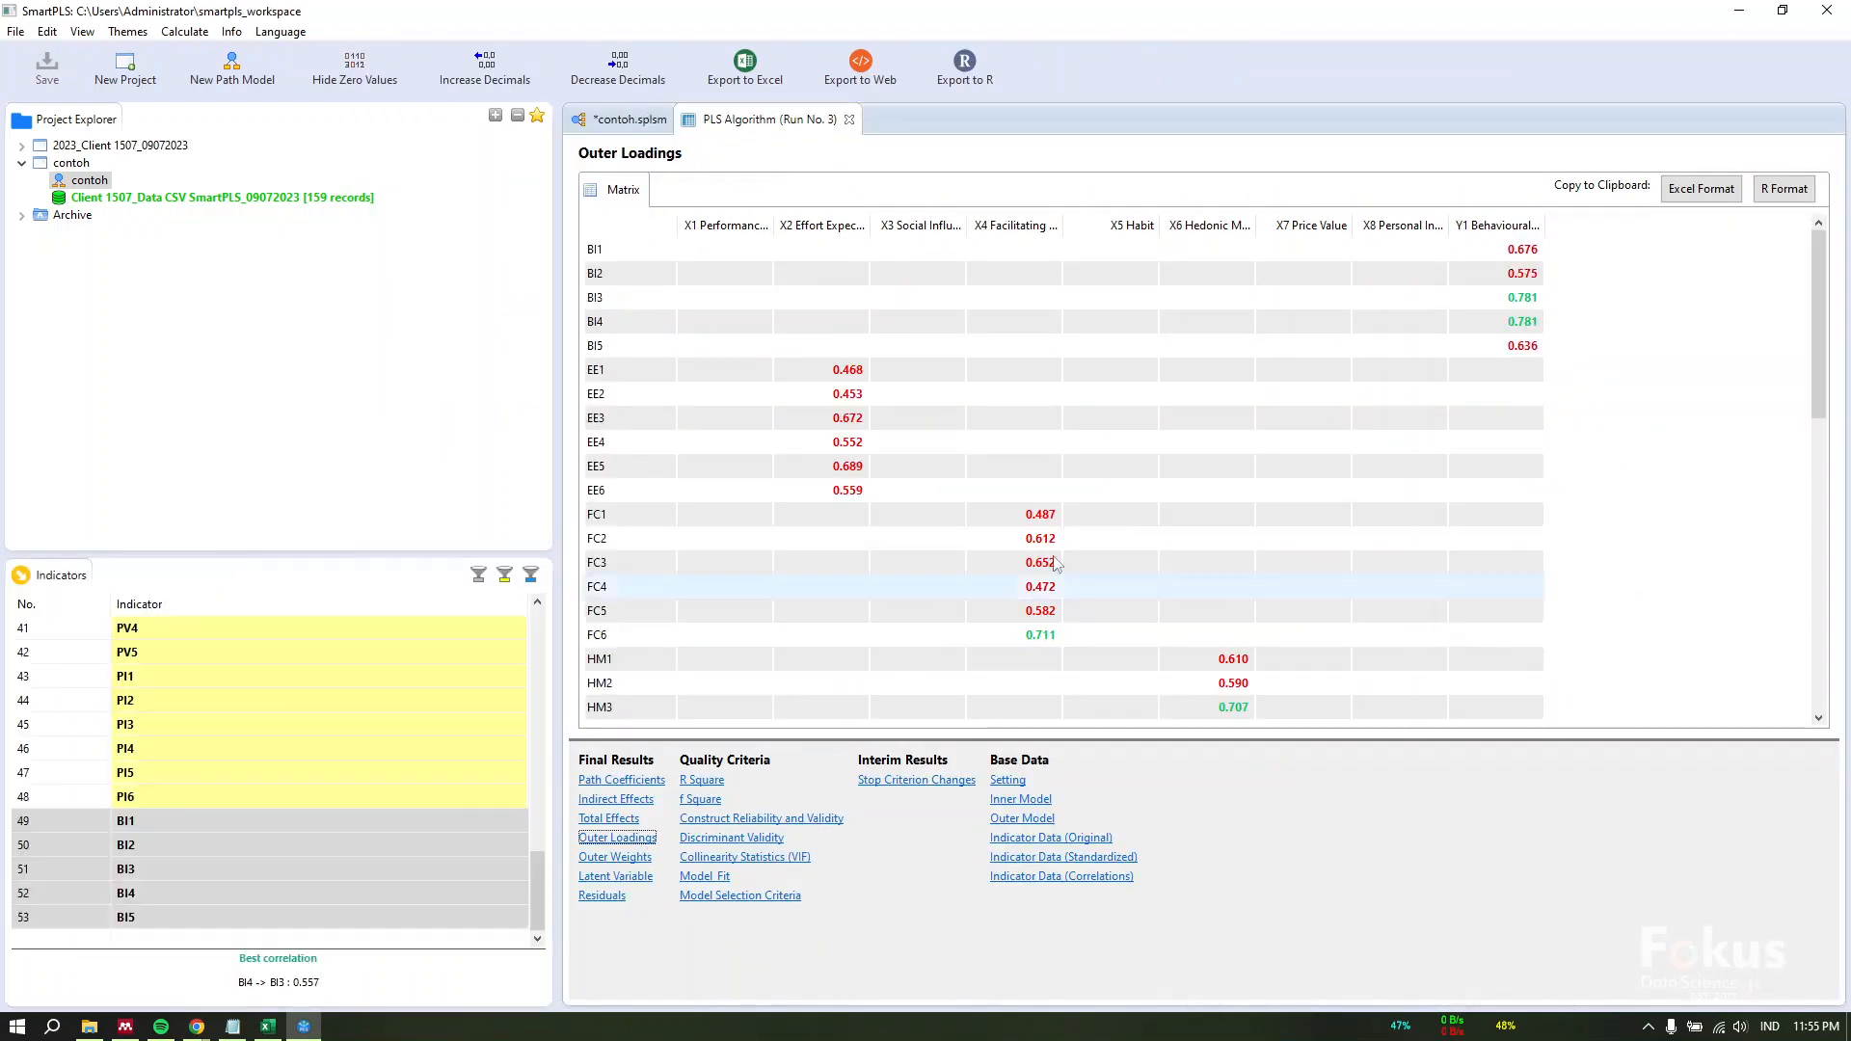
pyautogui.click(809, 821)
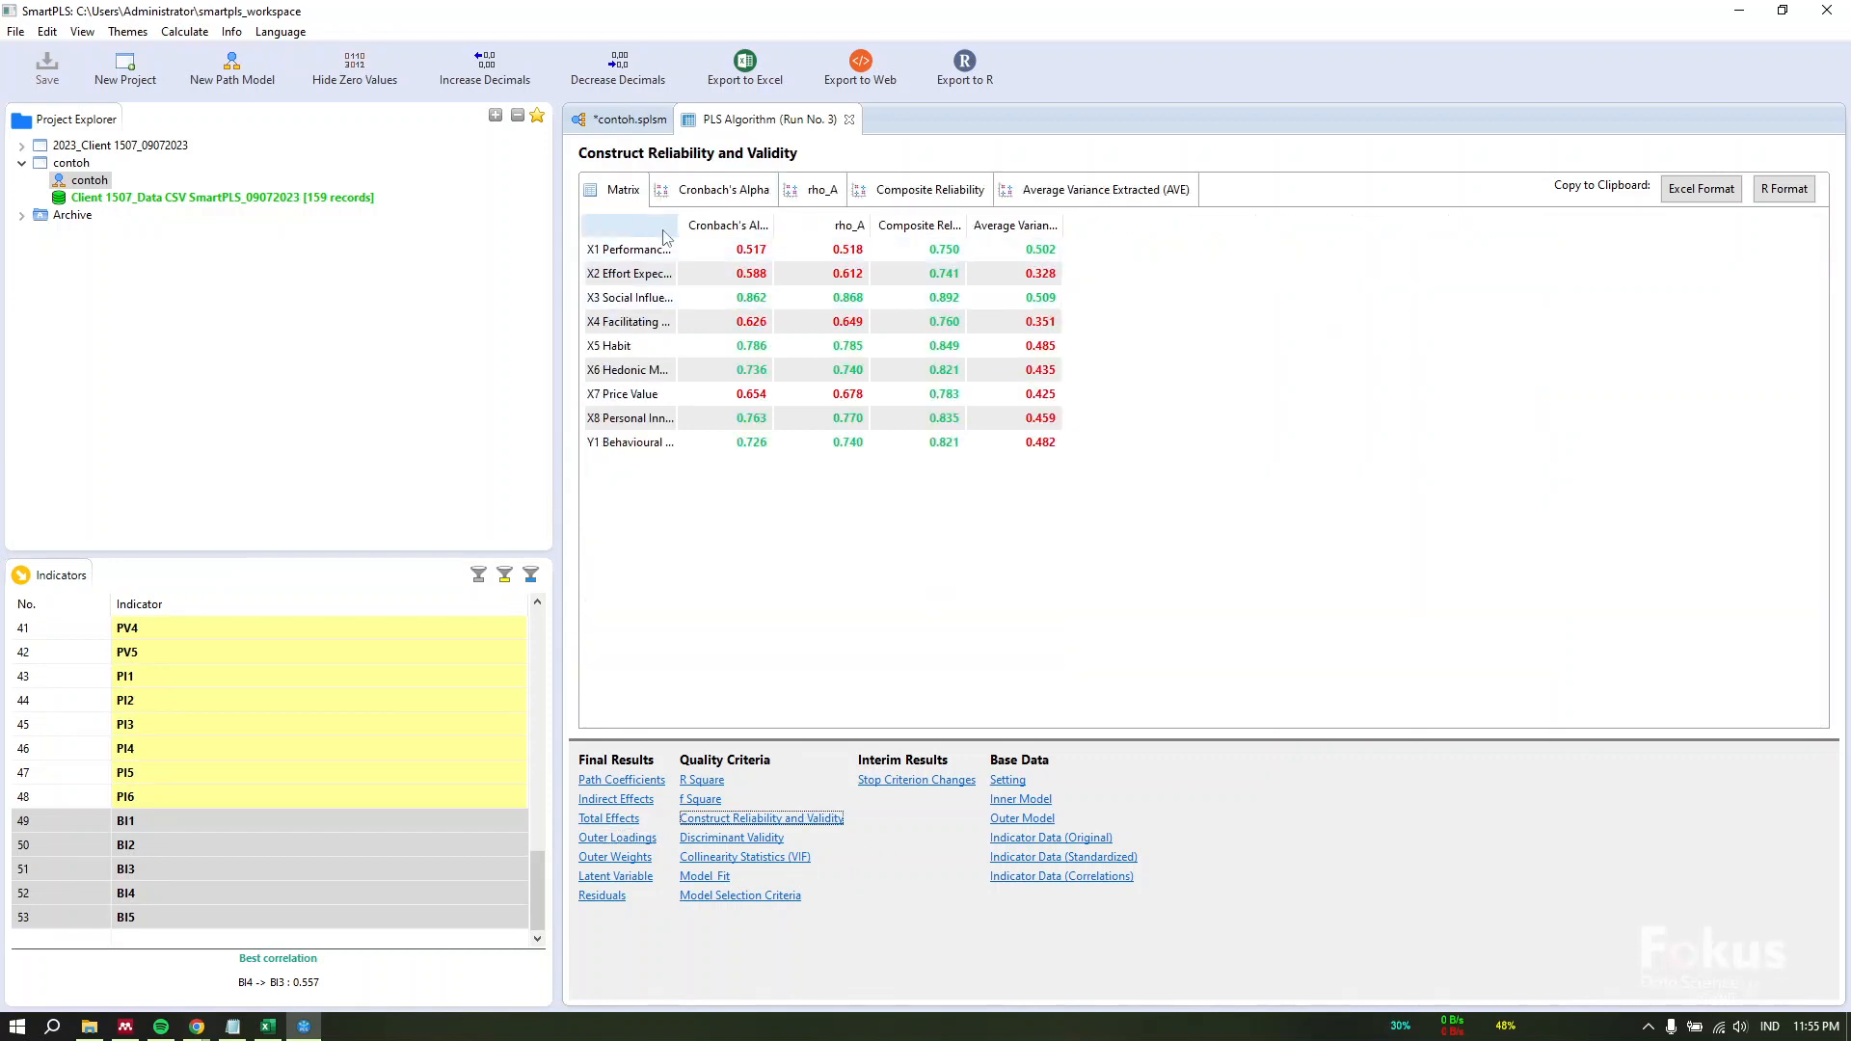
pyautogui.moveTo(678, 225); pyautogui.dragTo(791, 231)
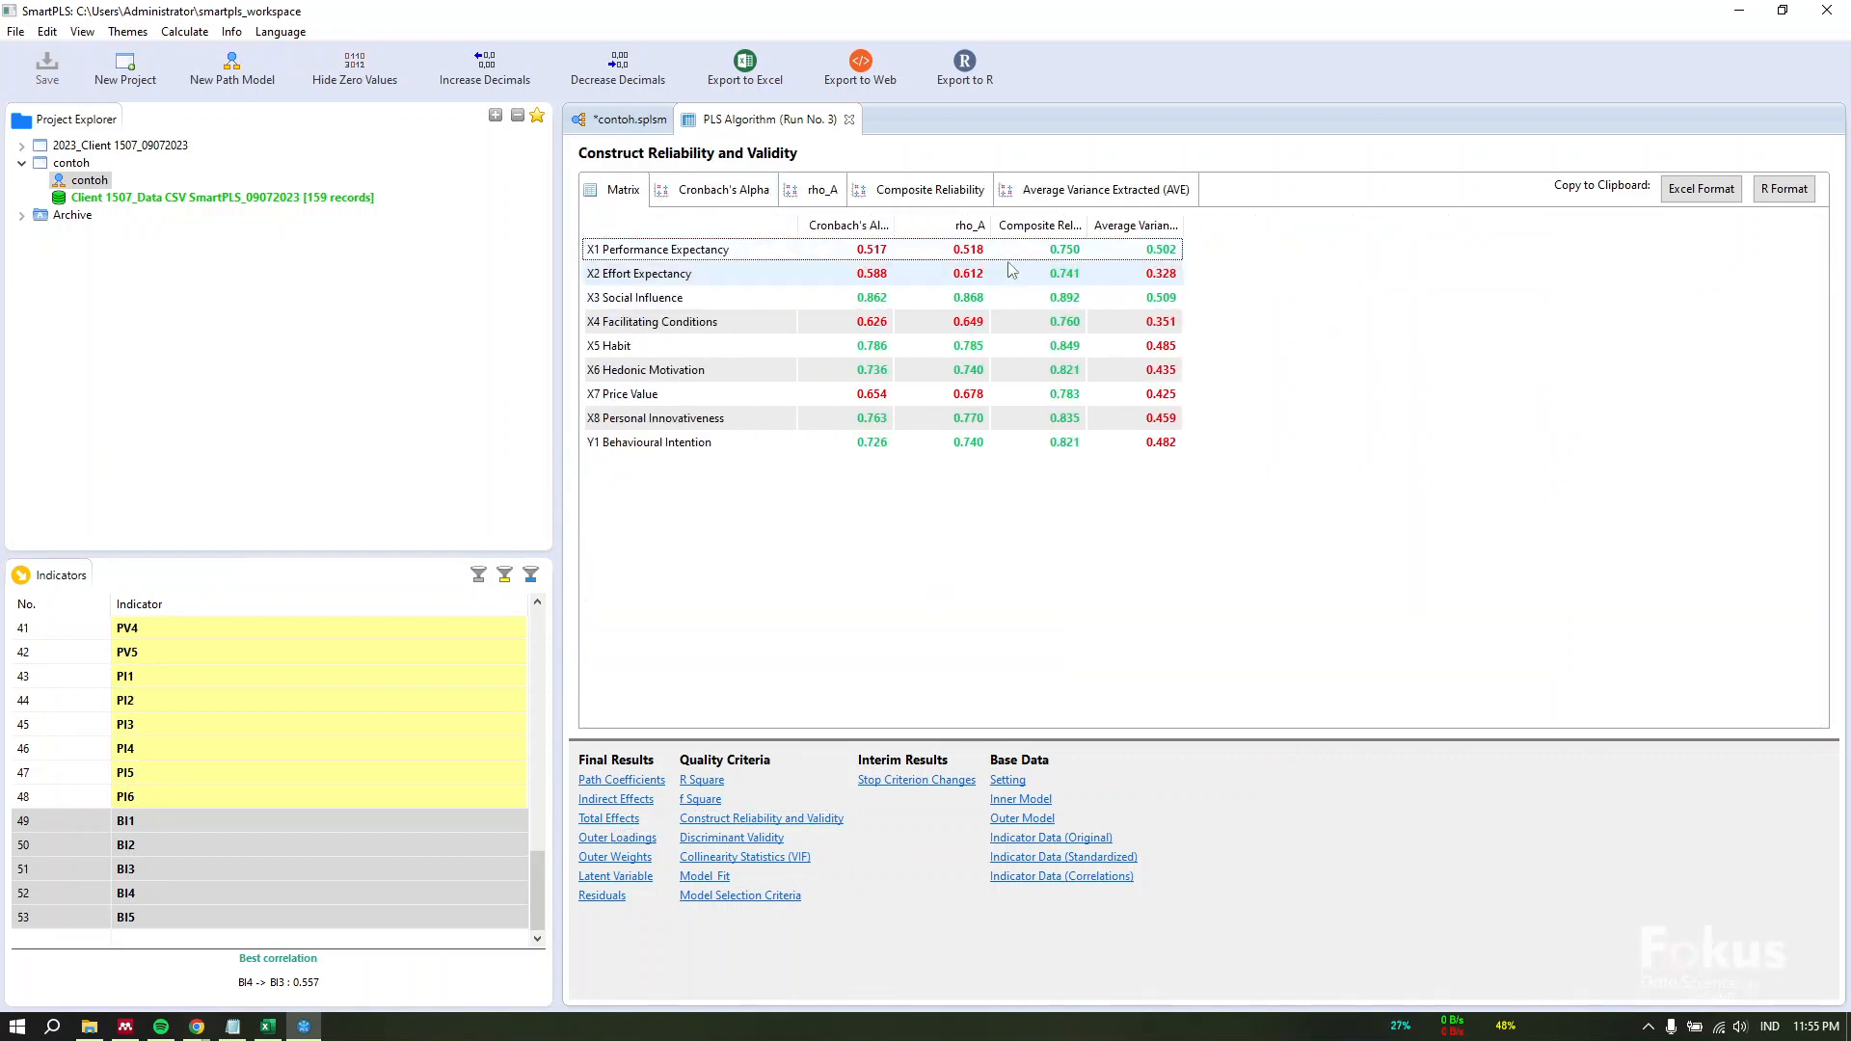
pyautogui.click(617, 837)
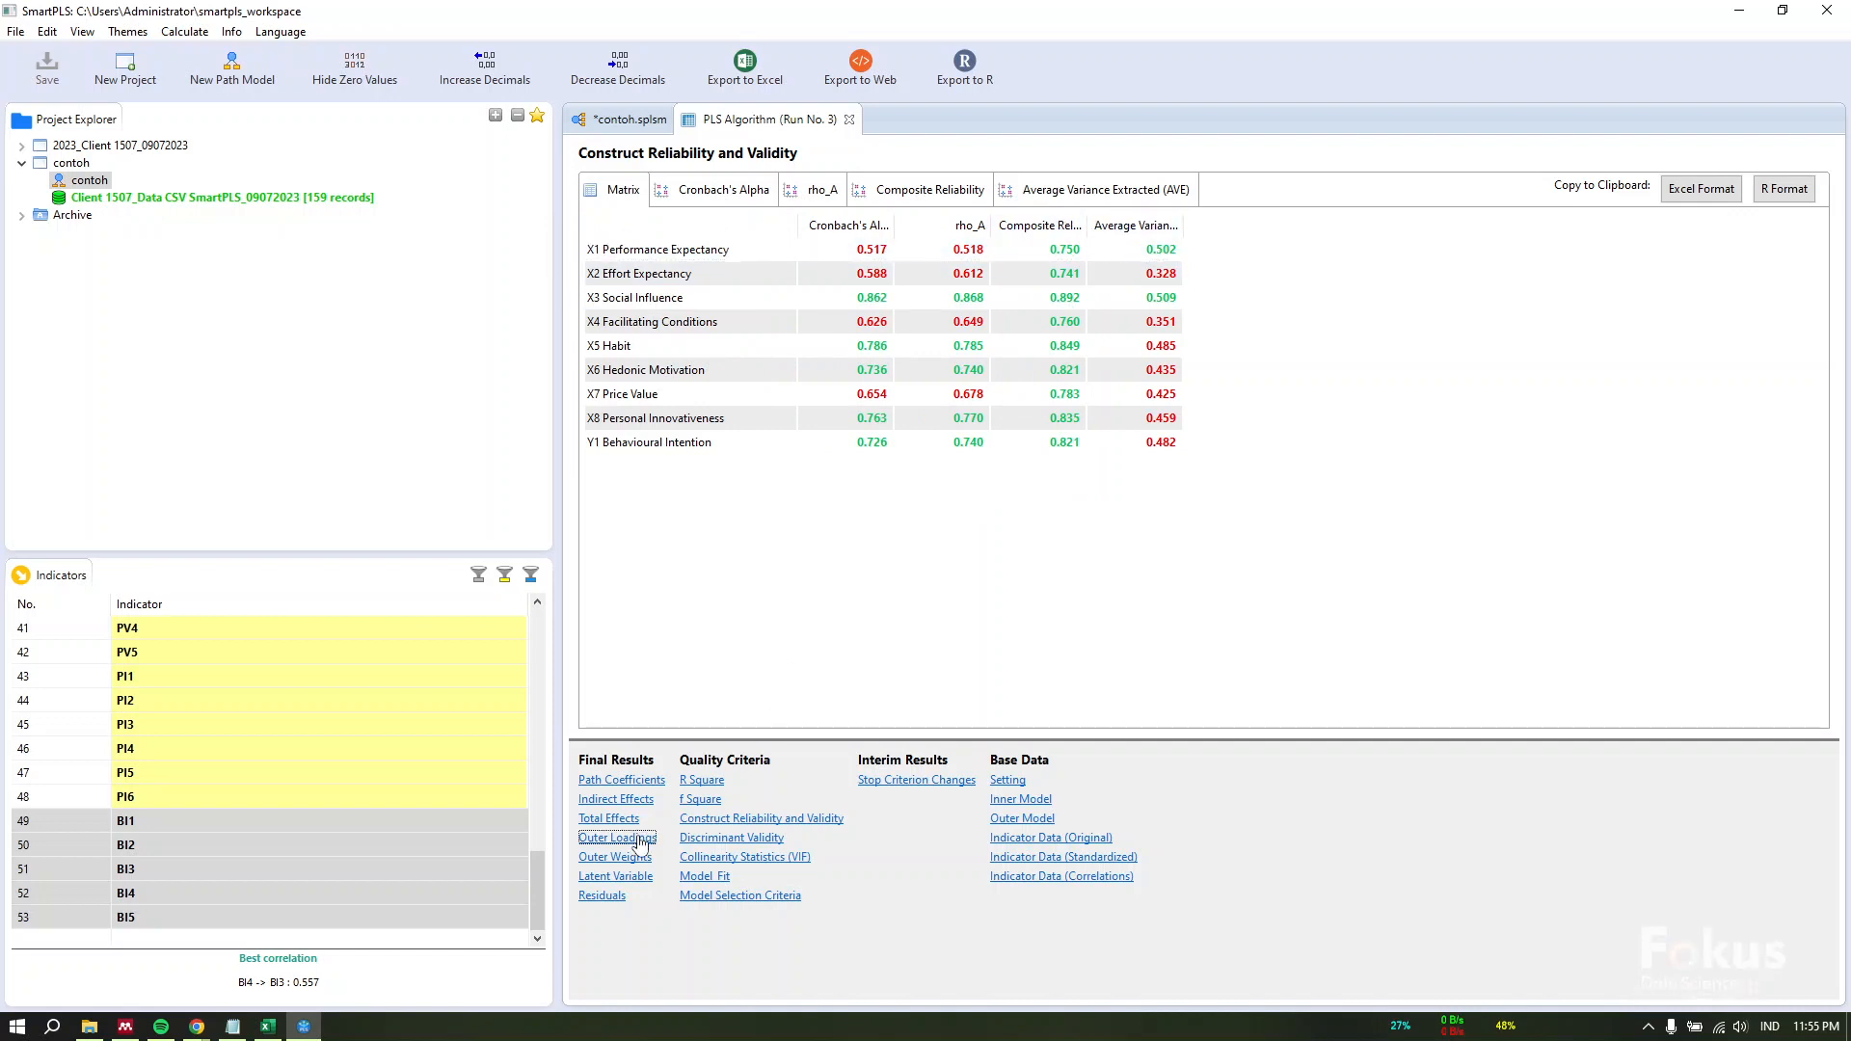
pyautogui.scroll(-4, 848, 501)
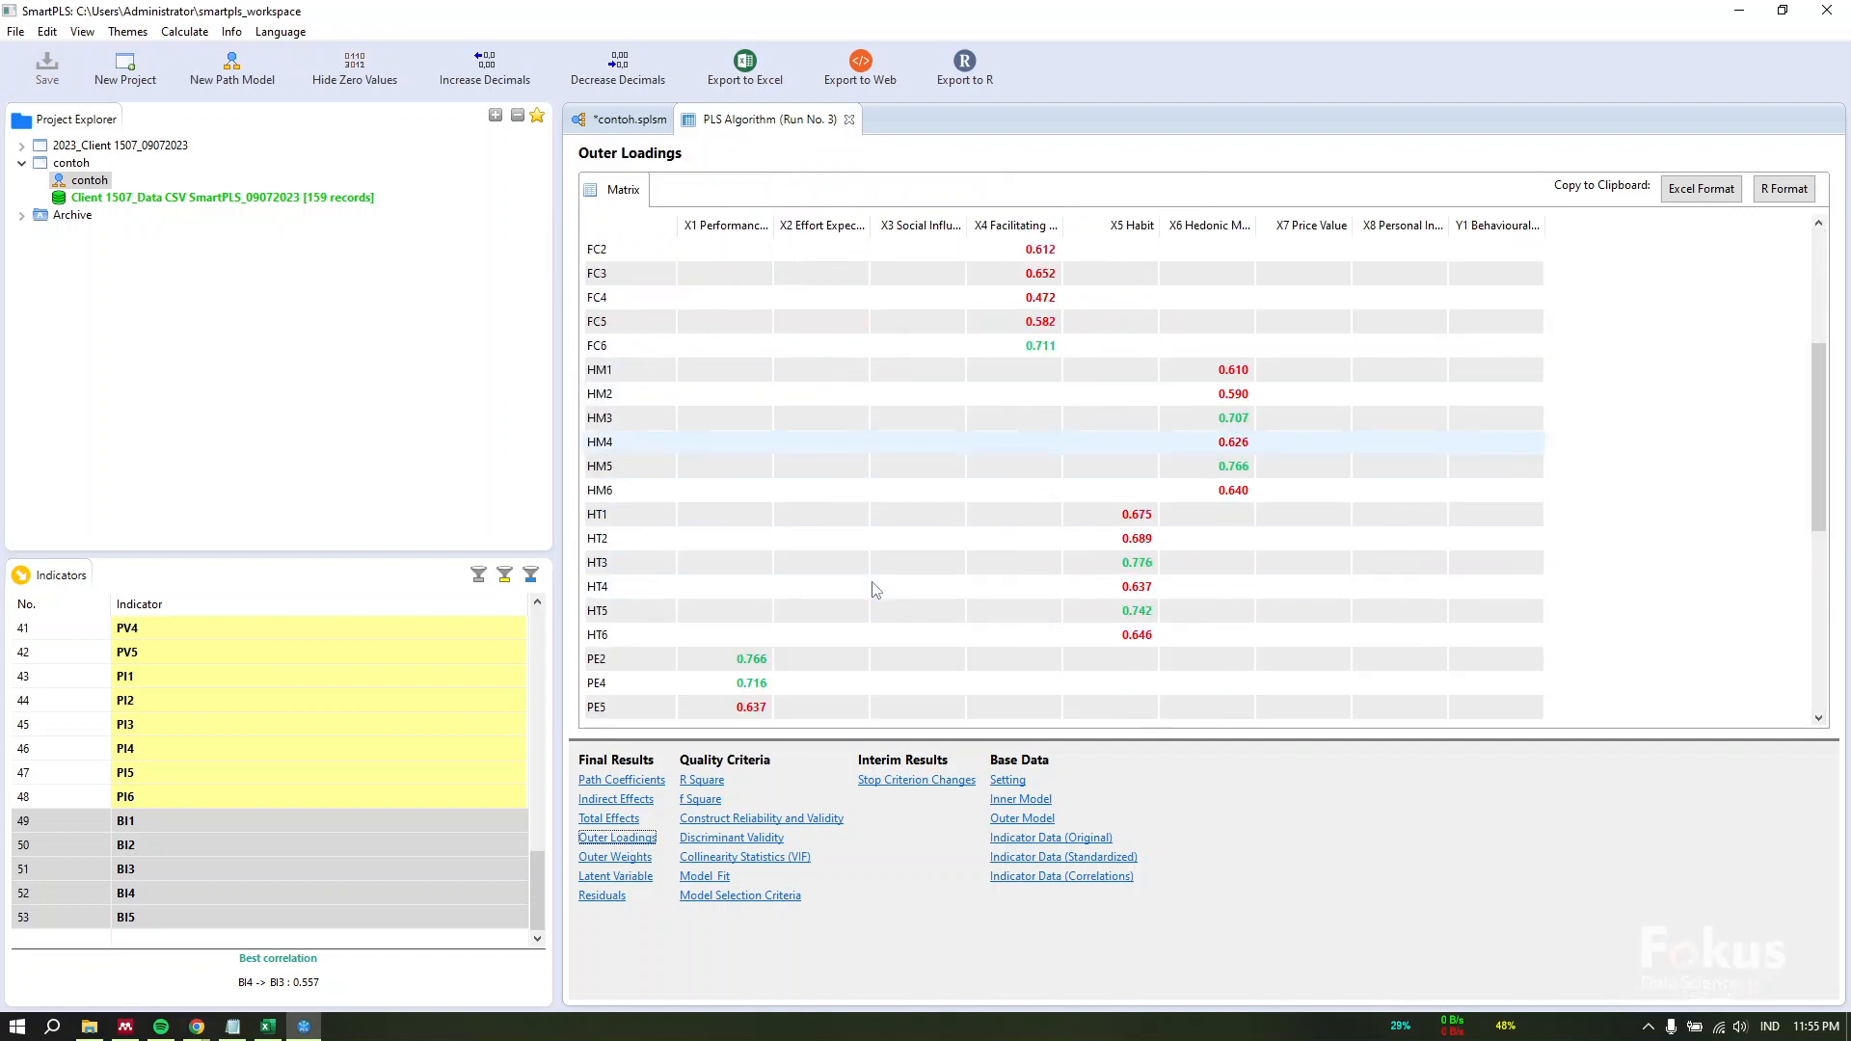
pyautogui.scroll(-2, 761, 540)
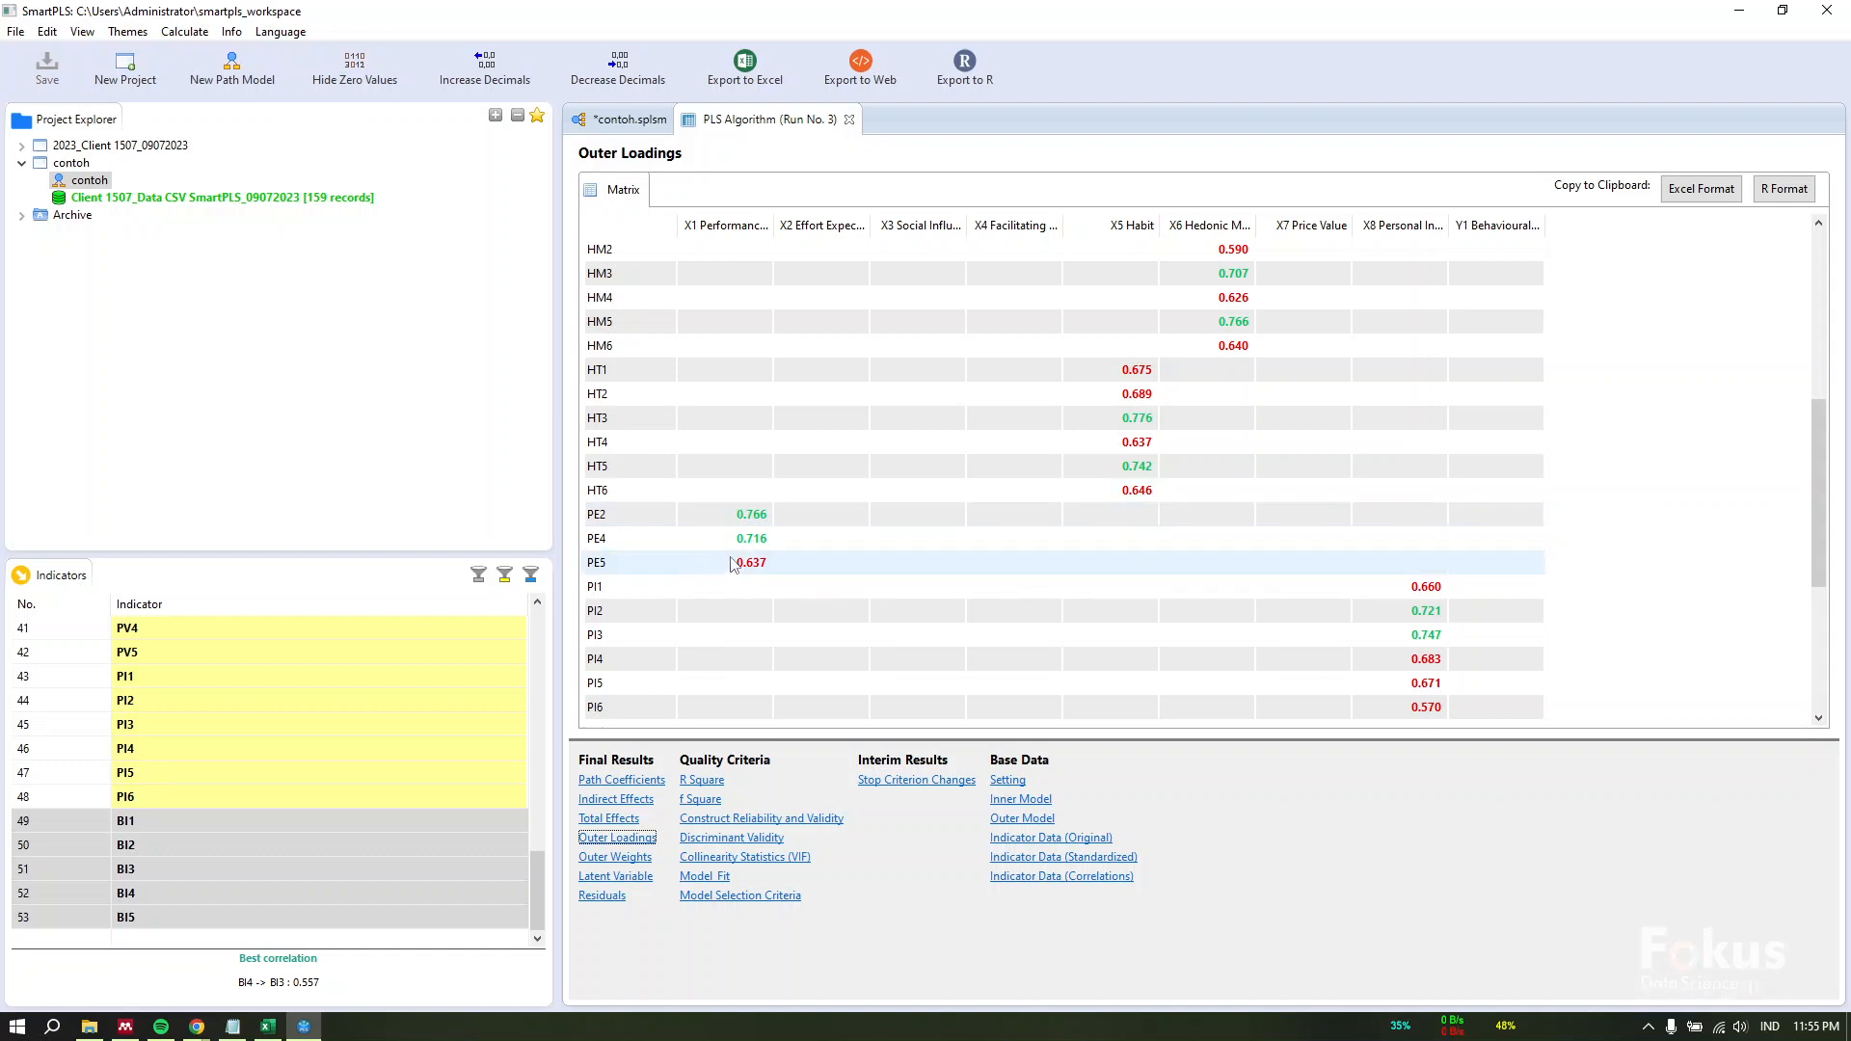
# - Show Construct Reliability and Validity and widen the Cronbach's Alpha, Composite Reliability and AVE columns to fit their full headings
pyautogui.click(766, 820)
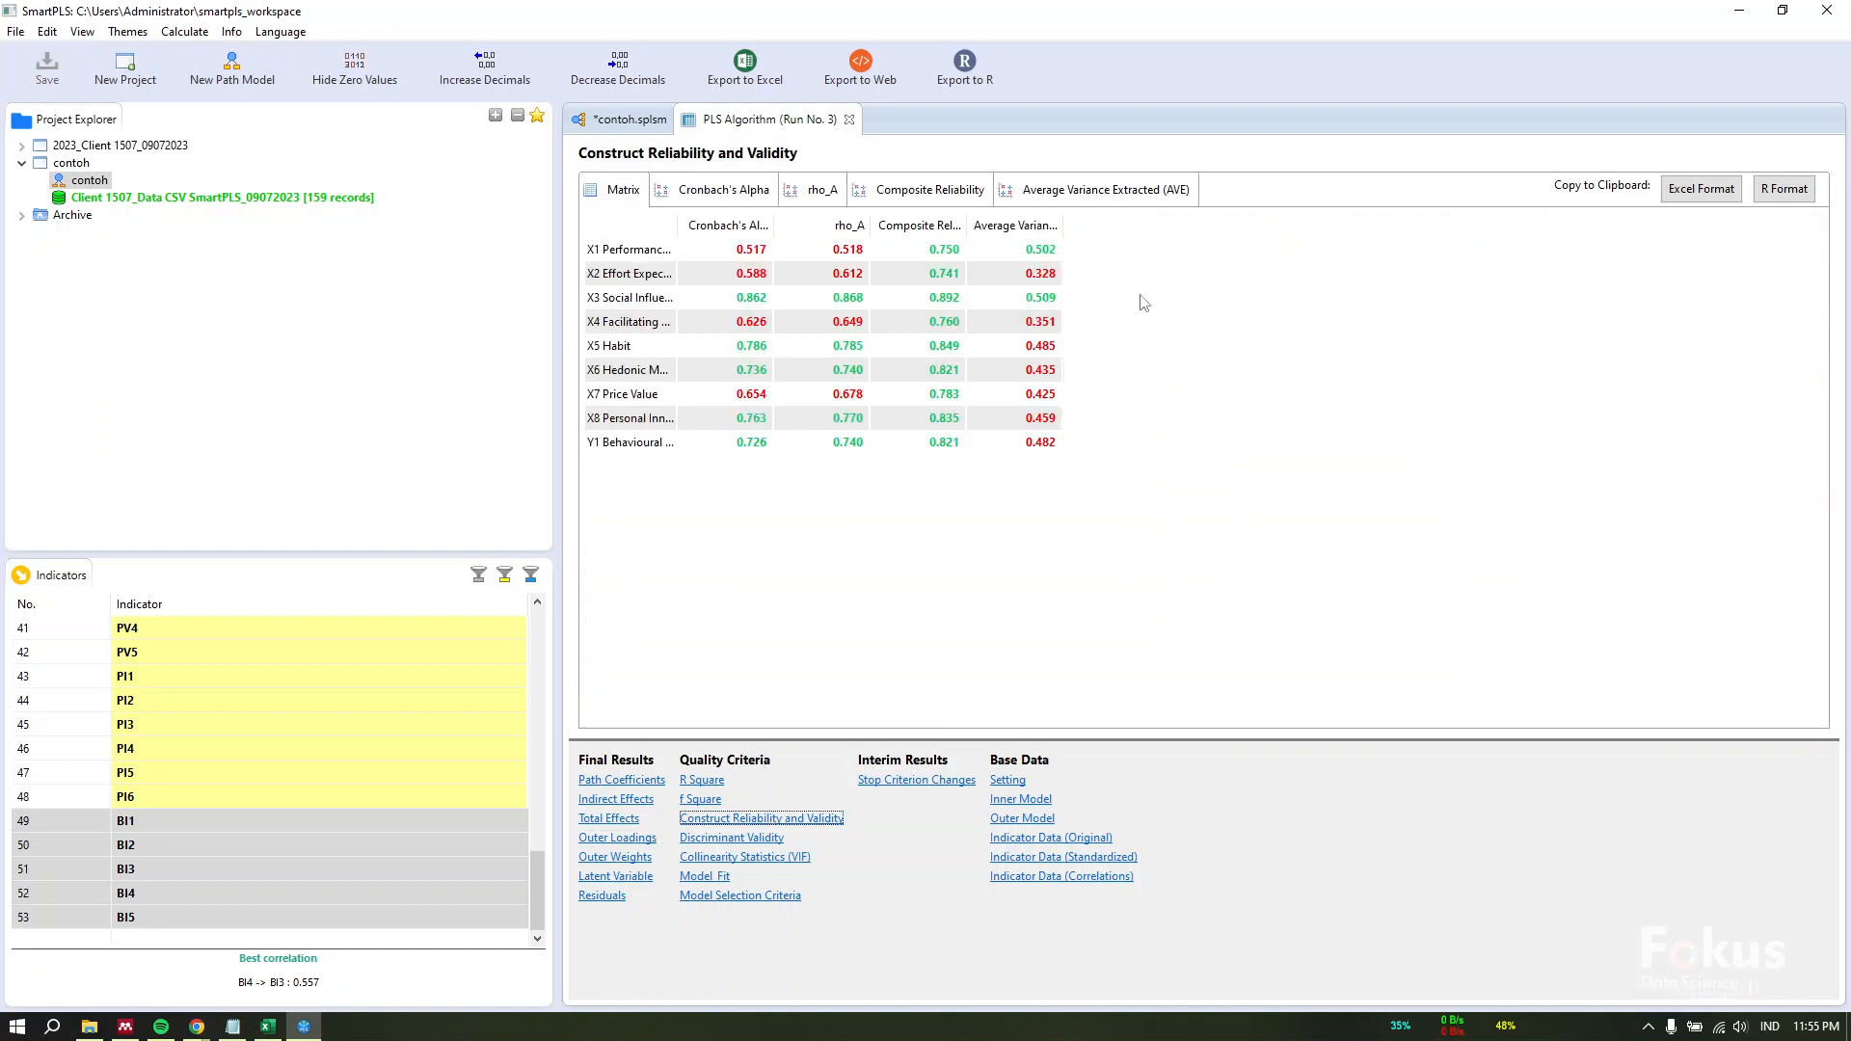
pyautogui.moveTo(1058, 234); pyautogui.dragTo(1157, 228)
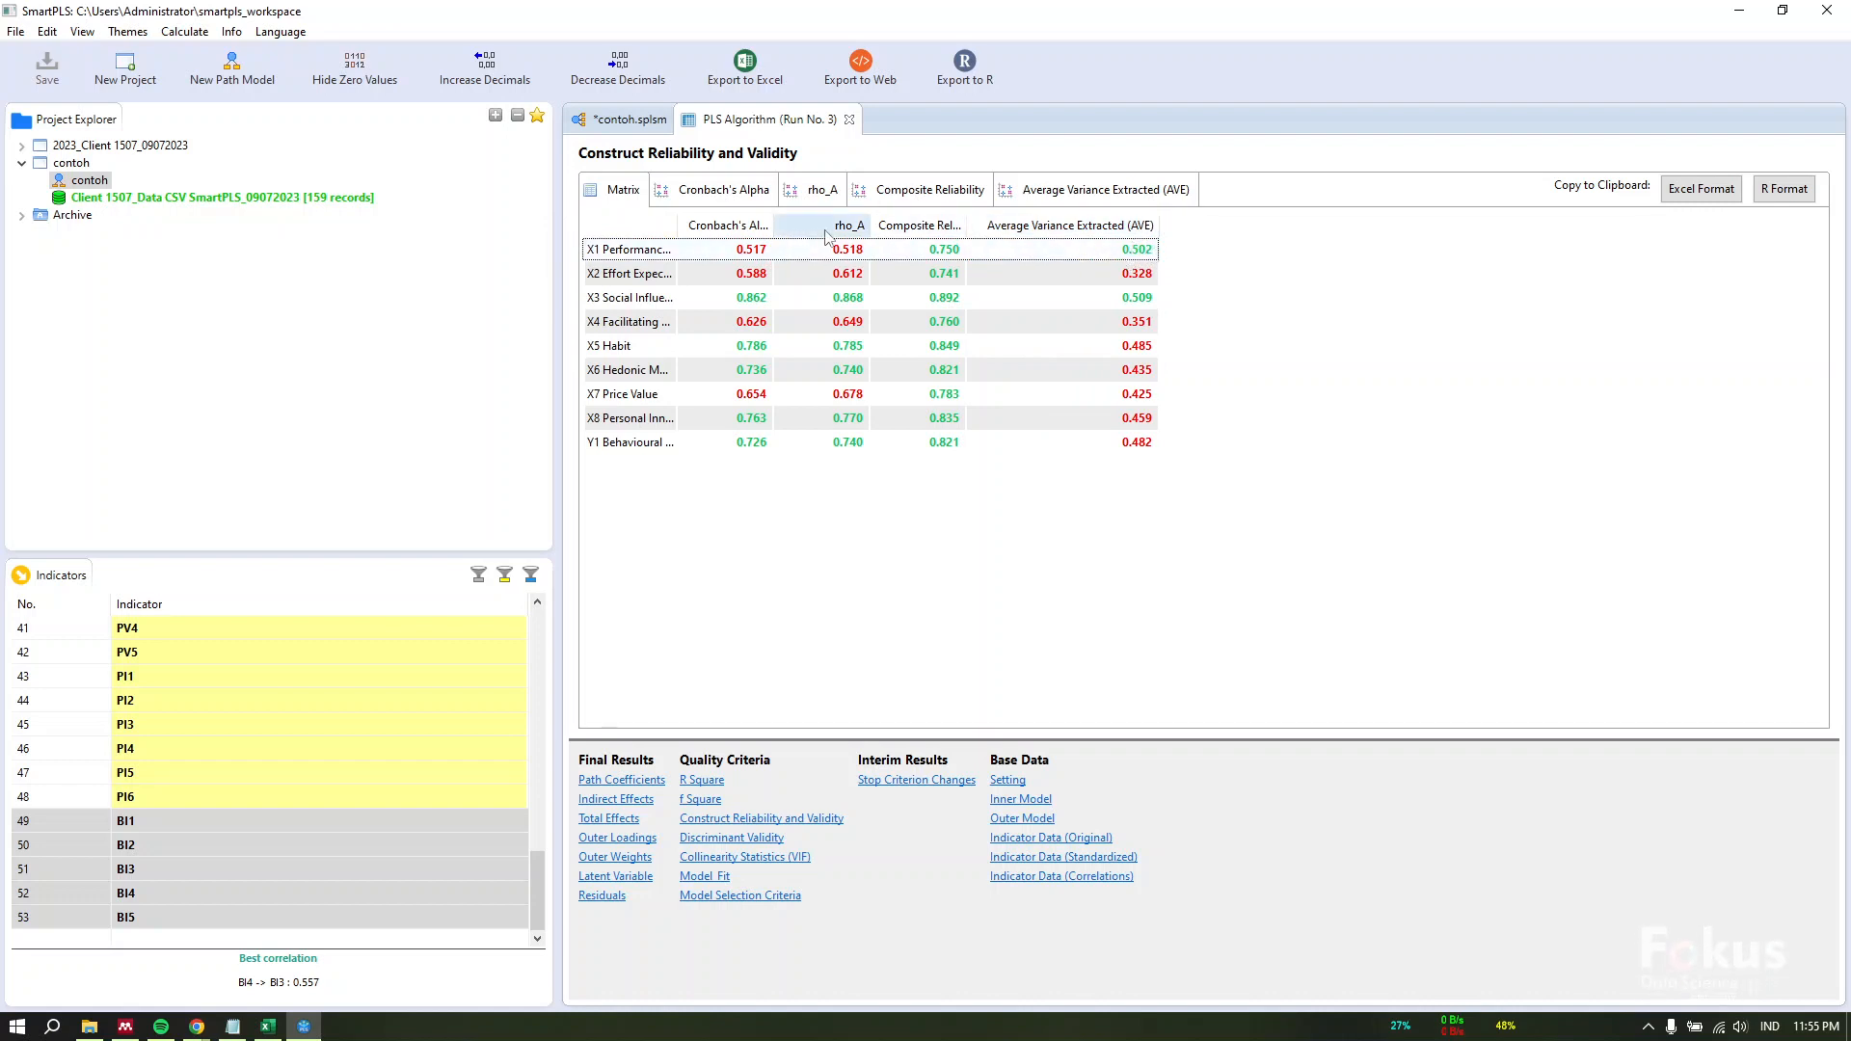
pyautogui.moveTo(773, 228); pyautogui.dragTo(805, 228)
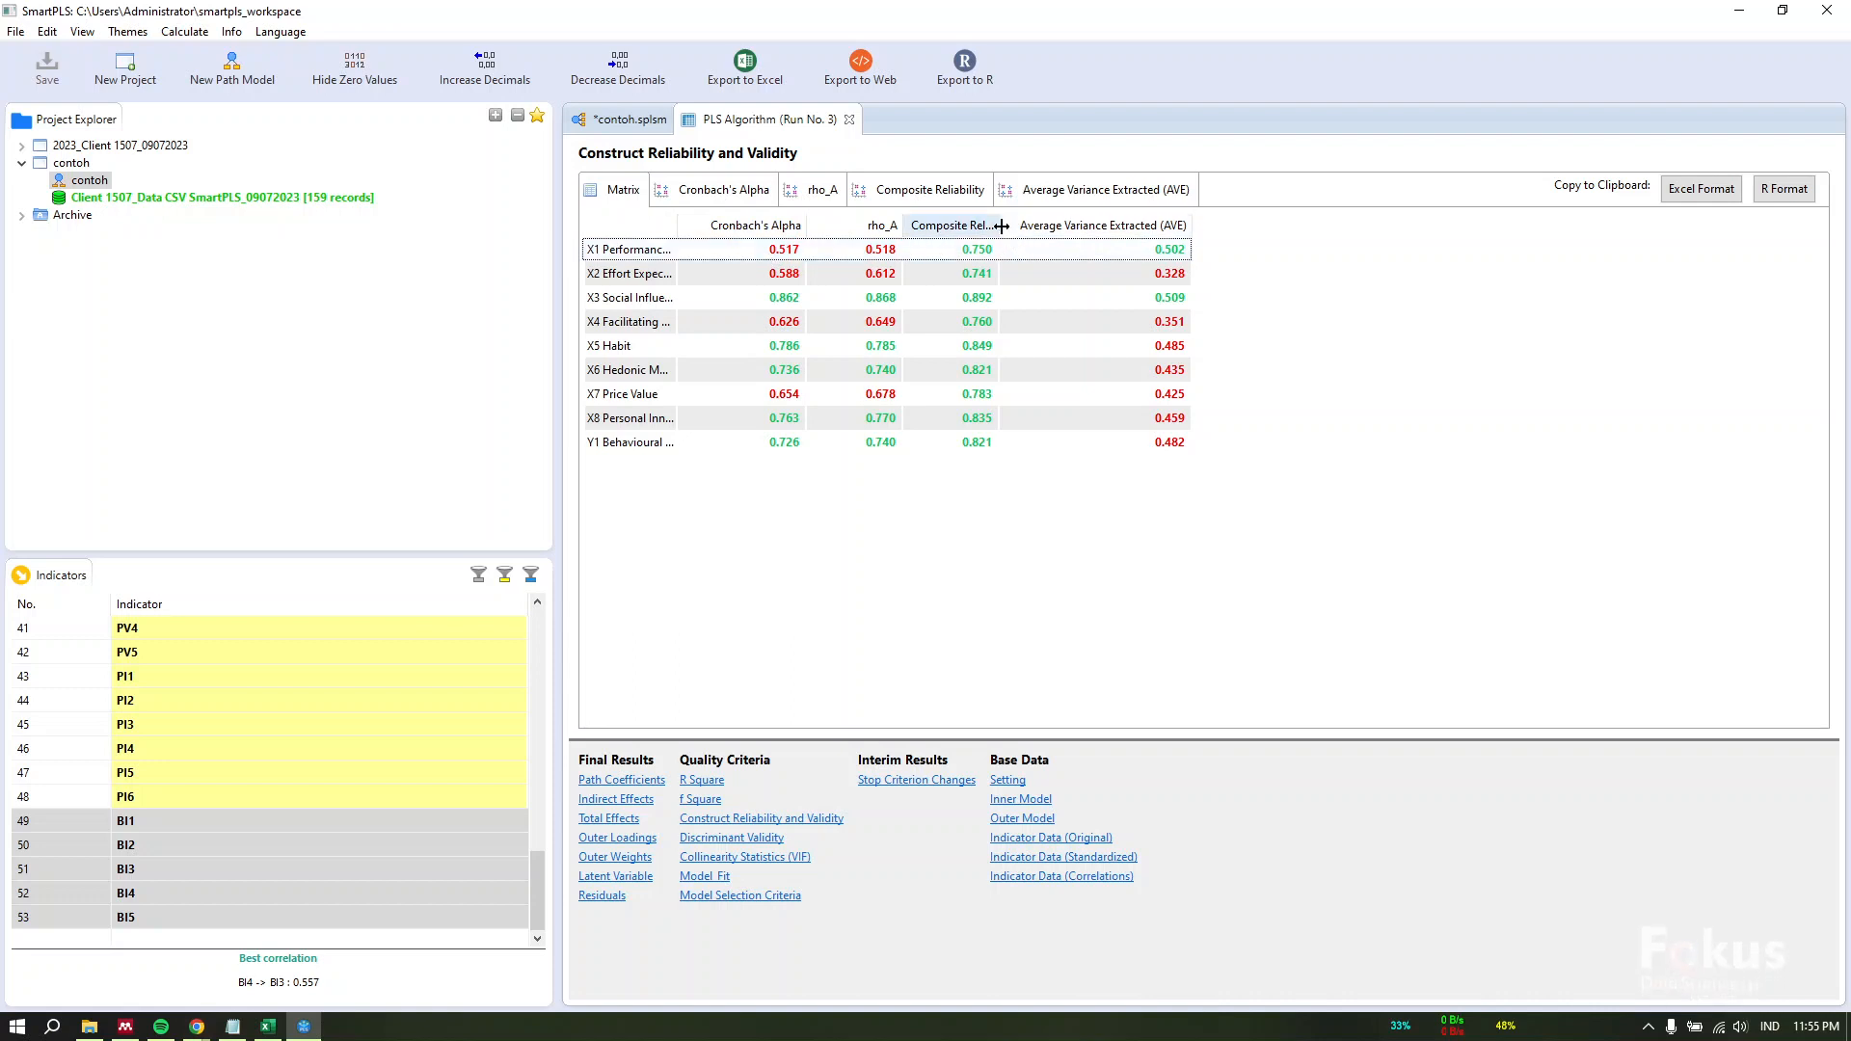
pyautogui.moveTo(998, 228); pyautogui.dragTo(1027, 231)
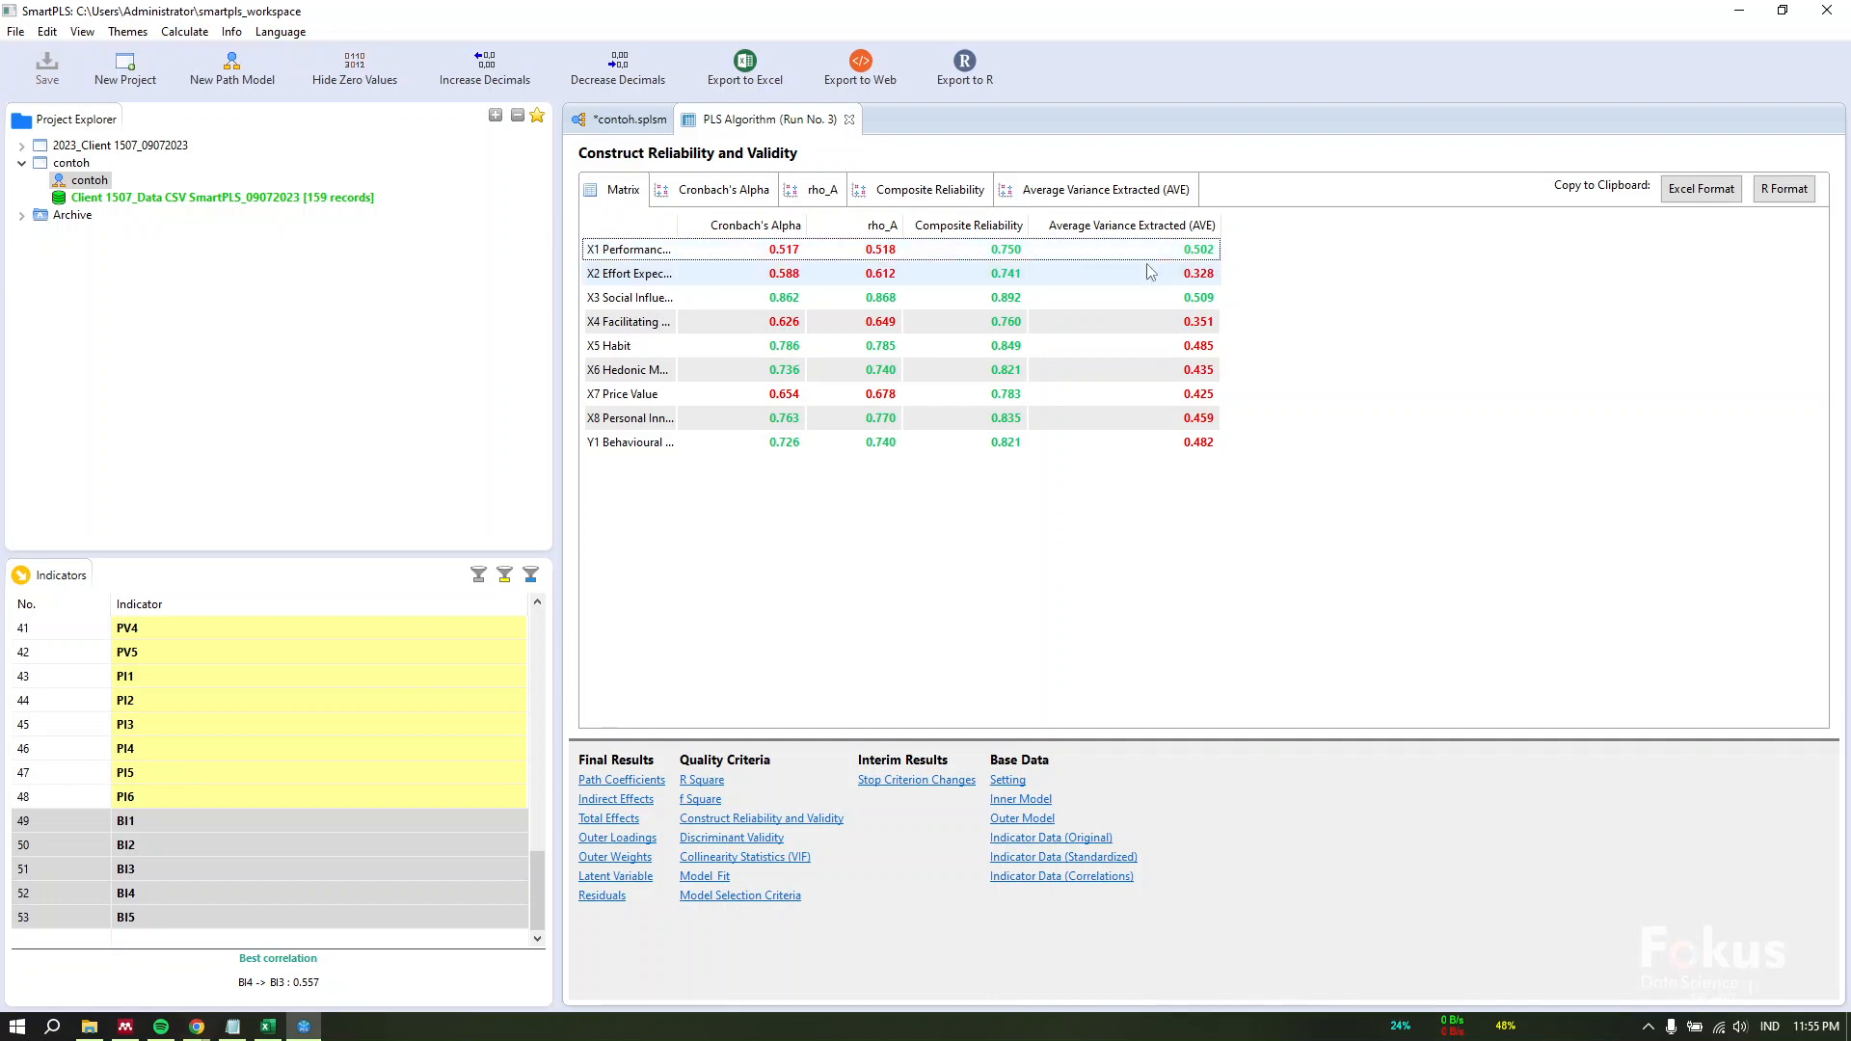
# - Open the Interpretasi Hasil SmartPLS Word document from the project folder and view its Outer Model 1 section at 100%
pyautogui.click(630, 119)
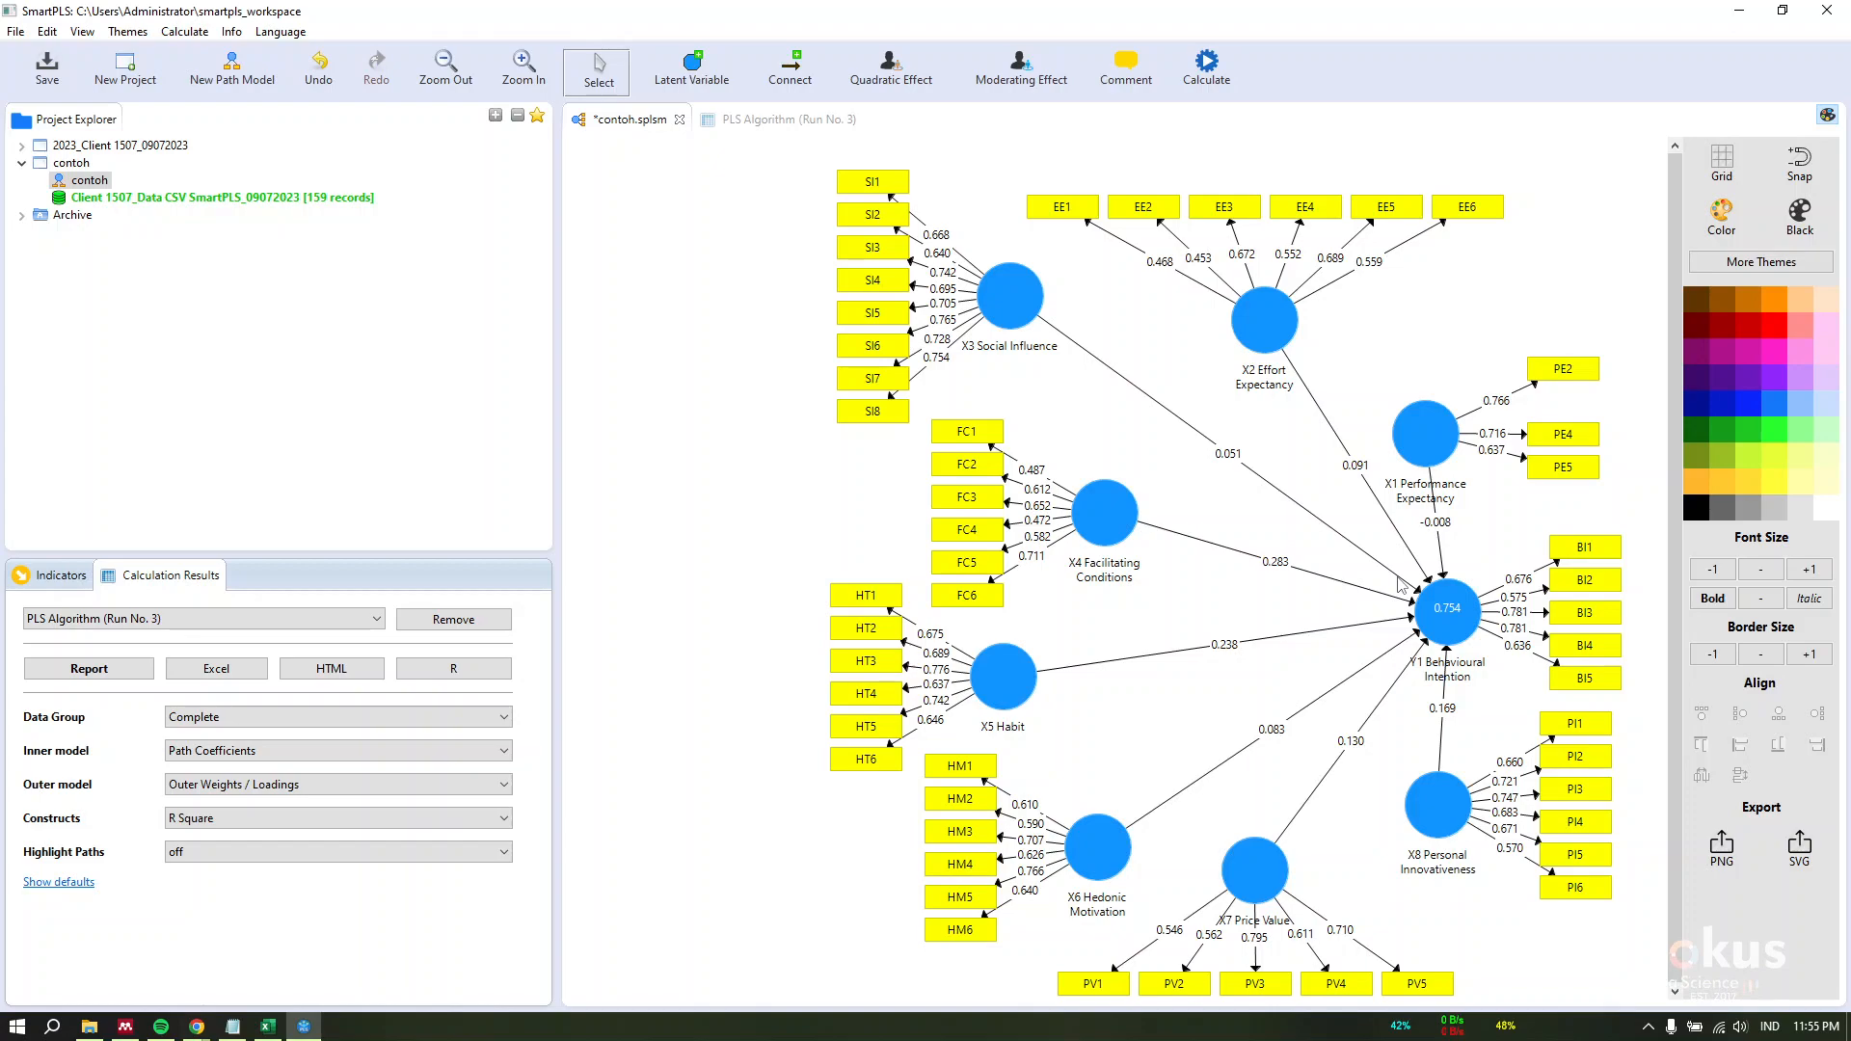
pyautogui.click(88, 1025)
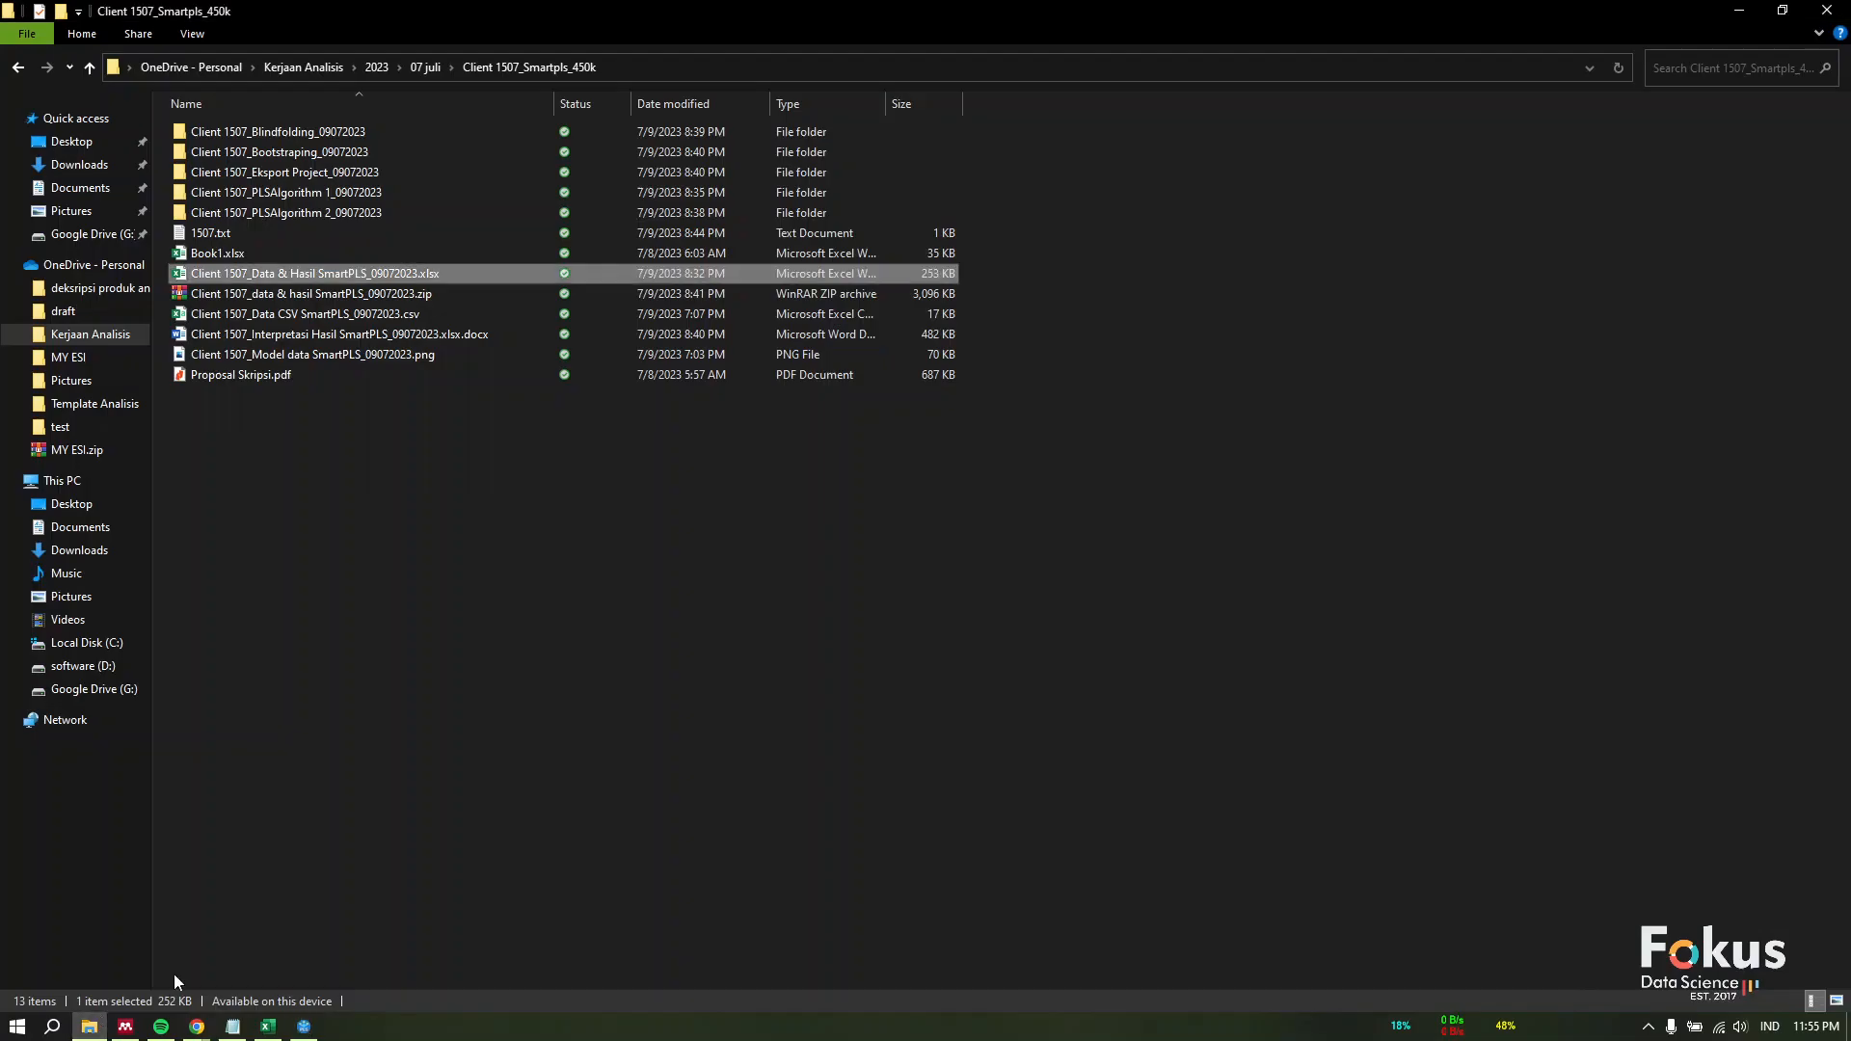
pyautogui.doubleClick(343, 337)
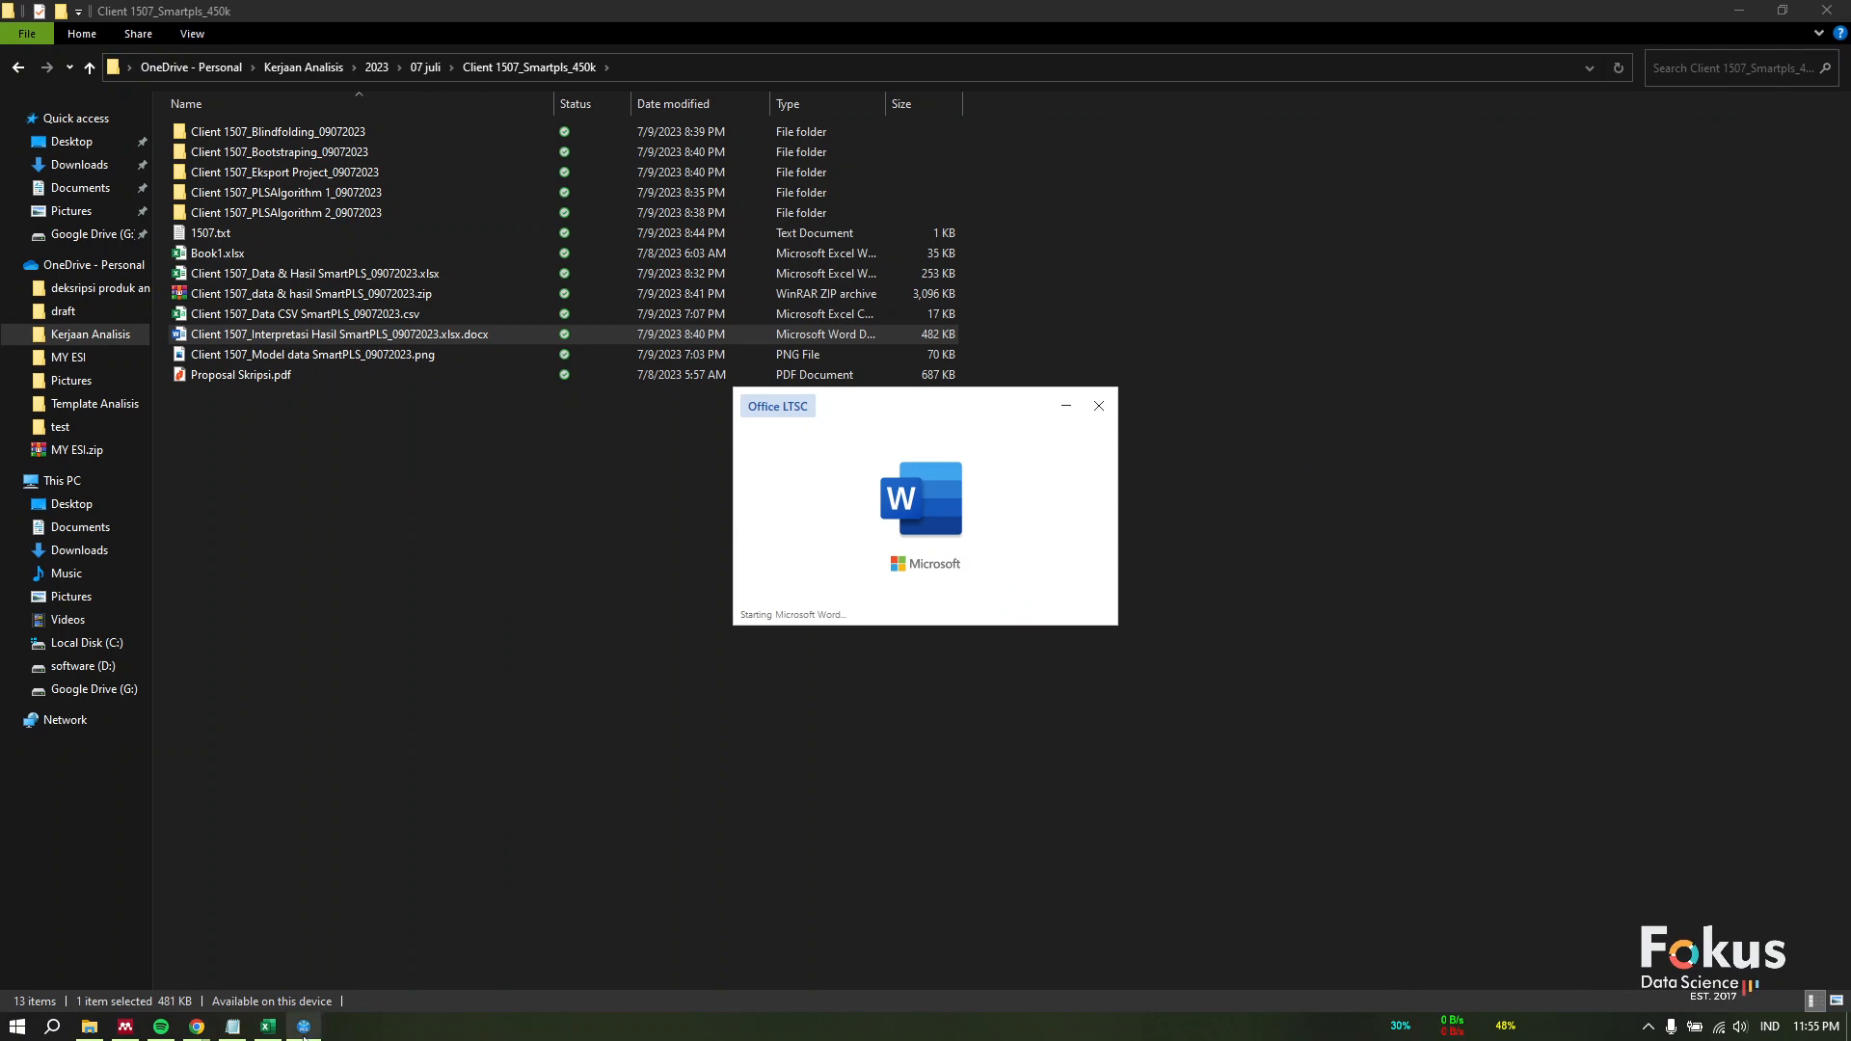
pyautogui.moveTo(299, 1037)
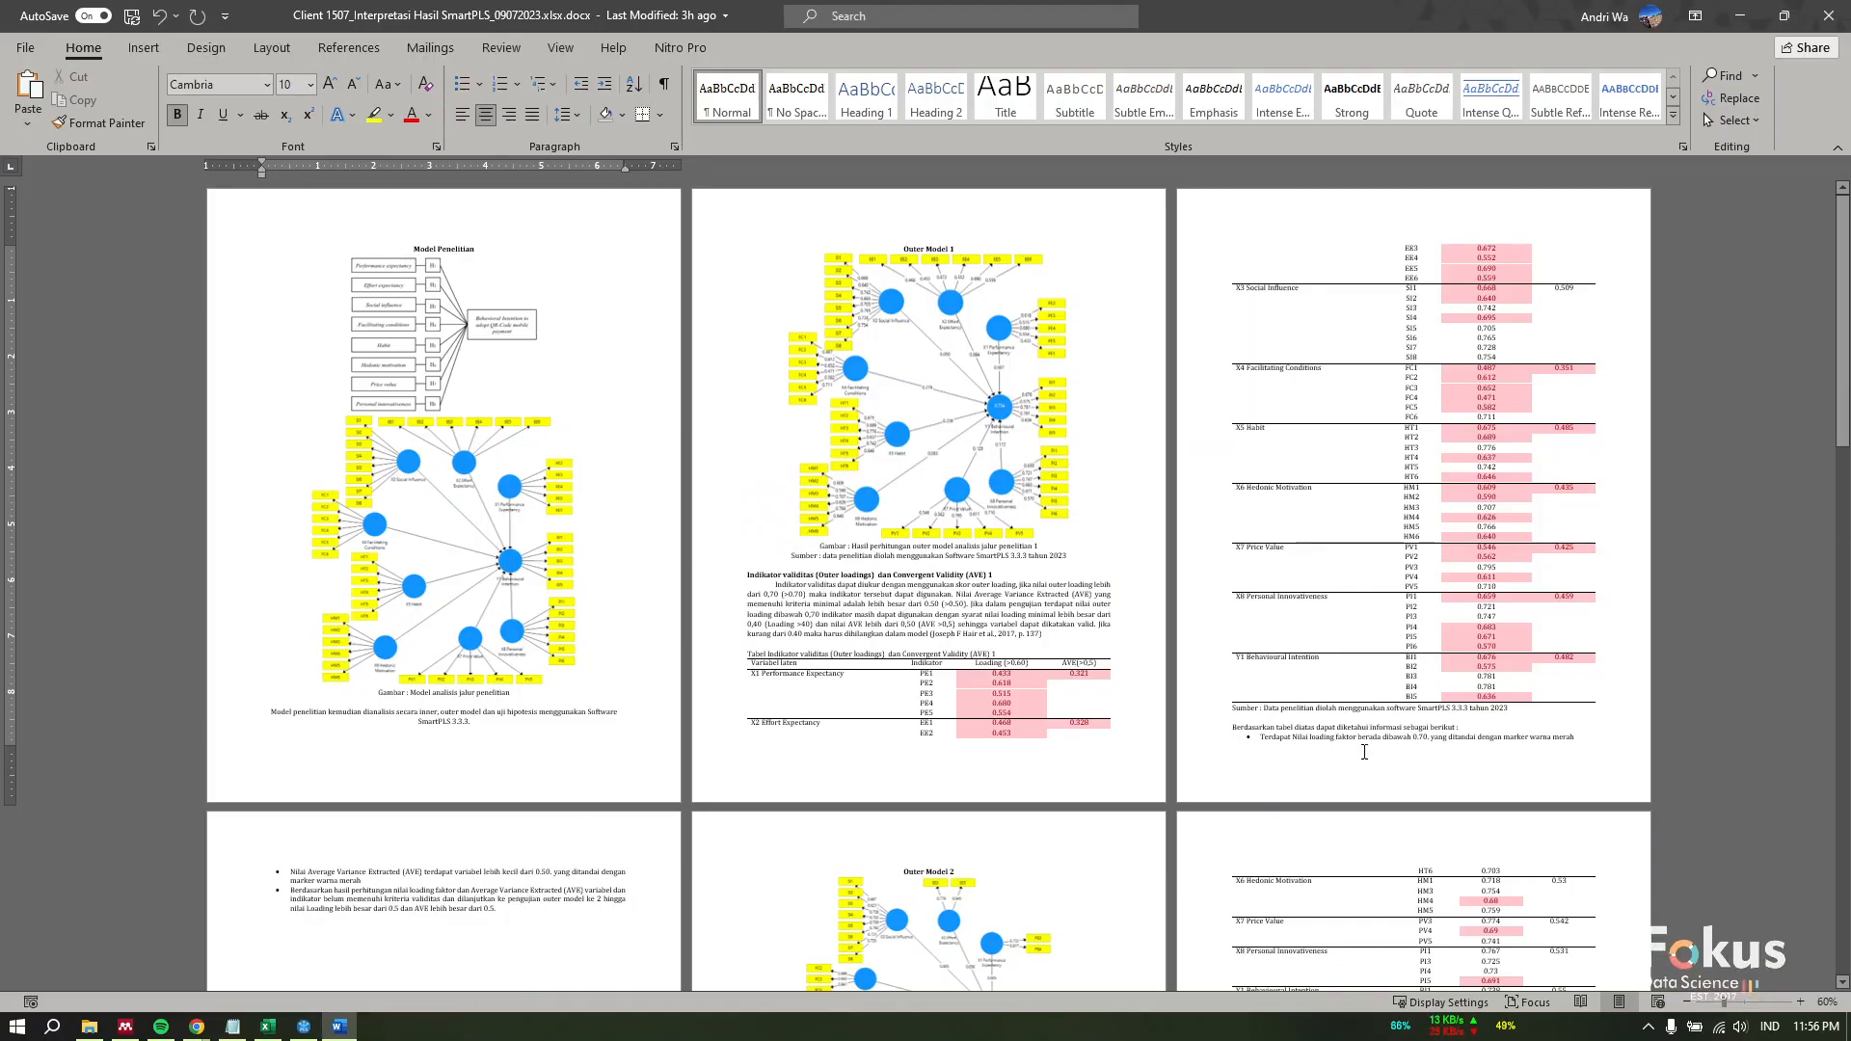
pyautogui.click(1801, 1003)
pyautogui.click(1801, 1002)
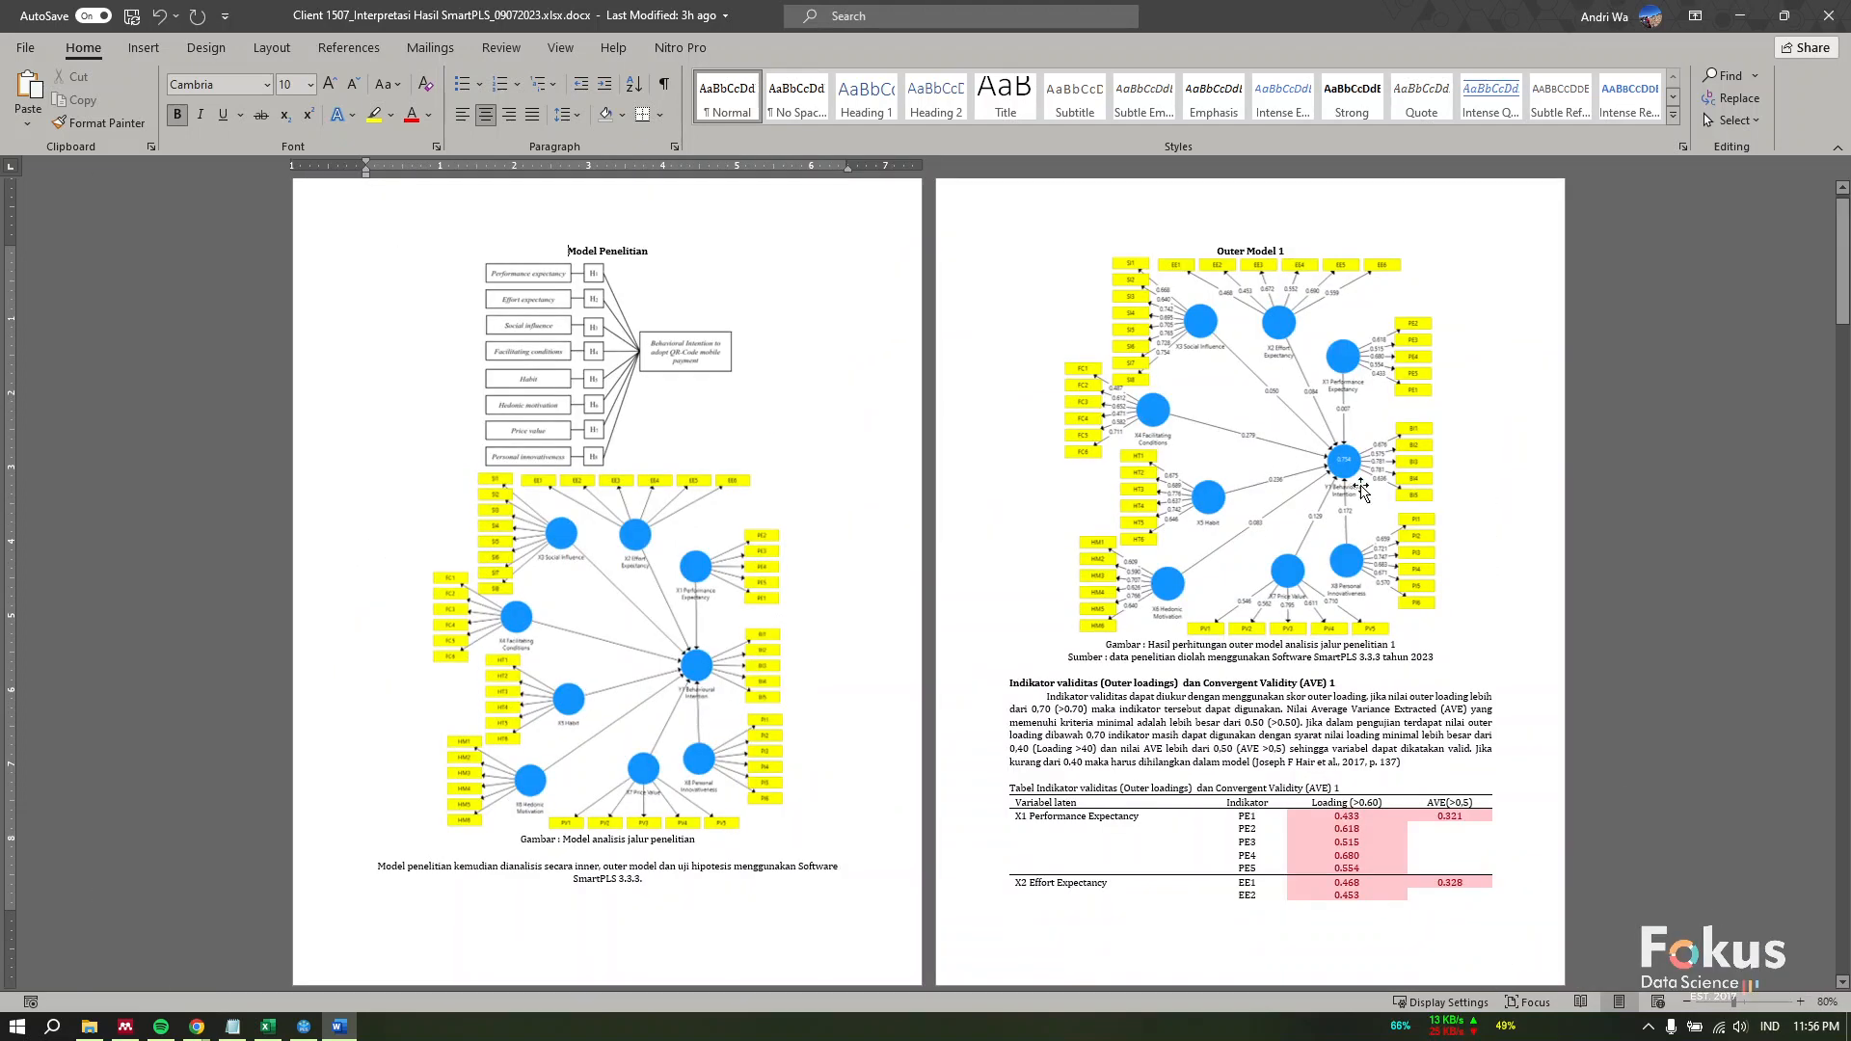
pyautogui.scroll(-1, 1361, 491)
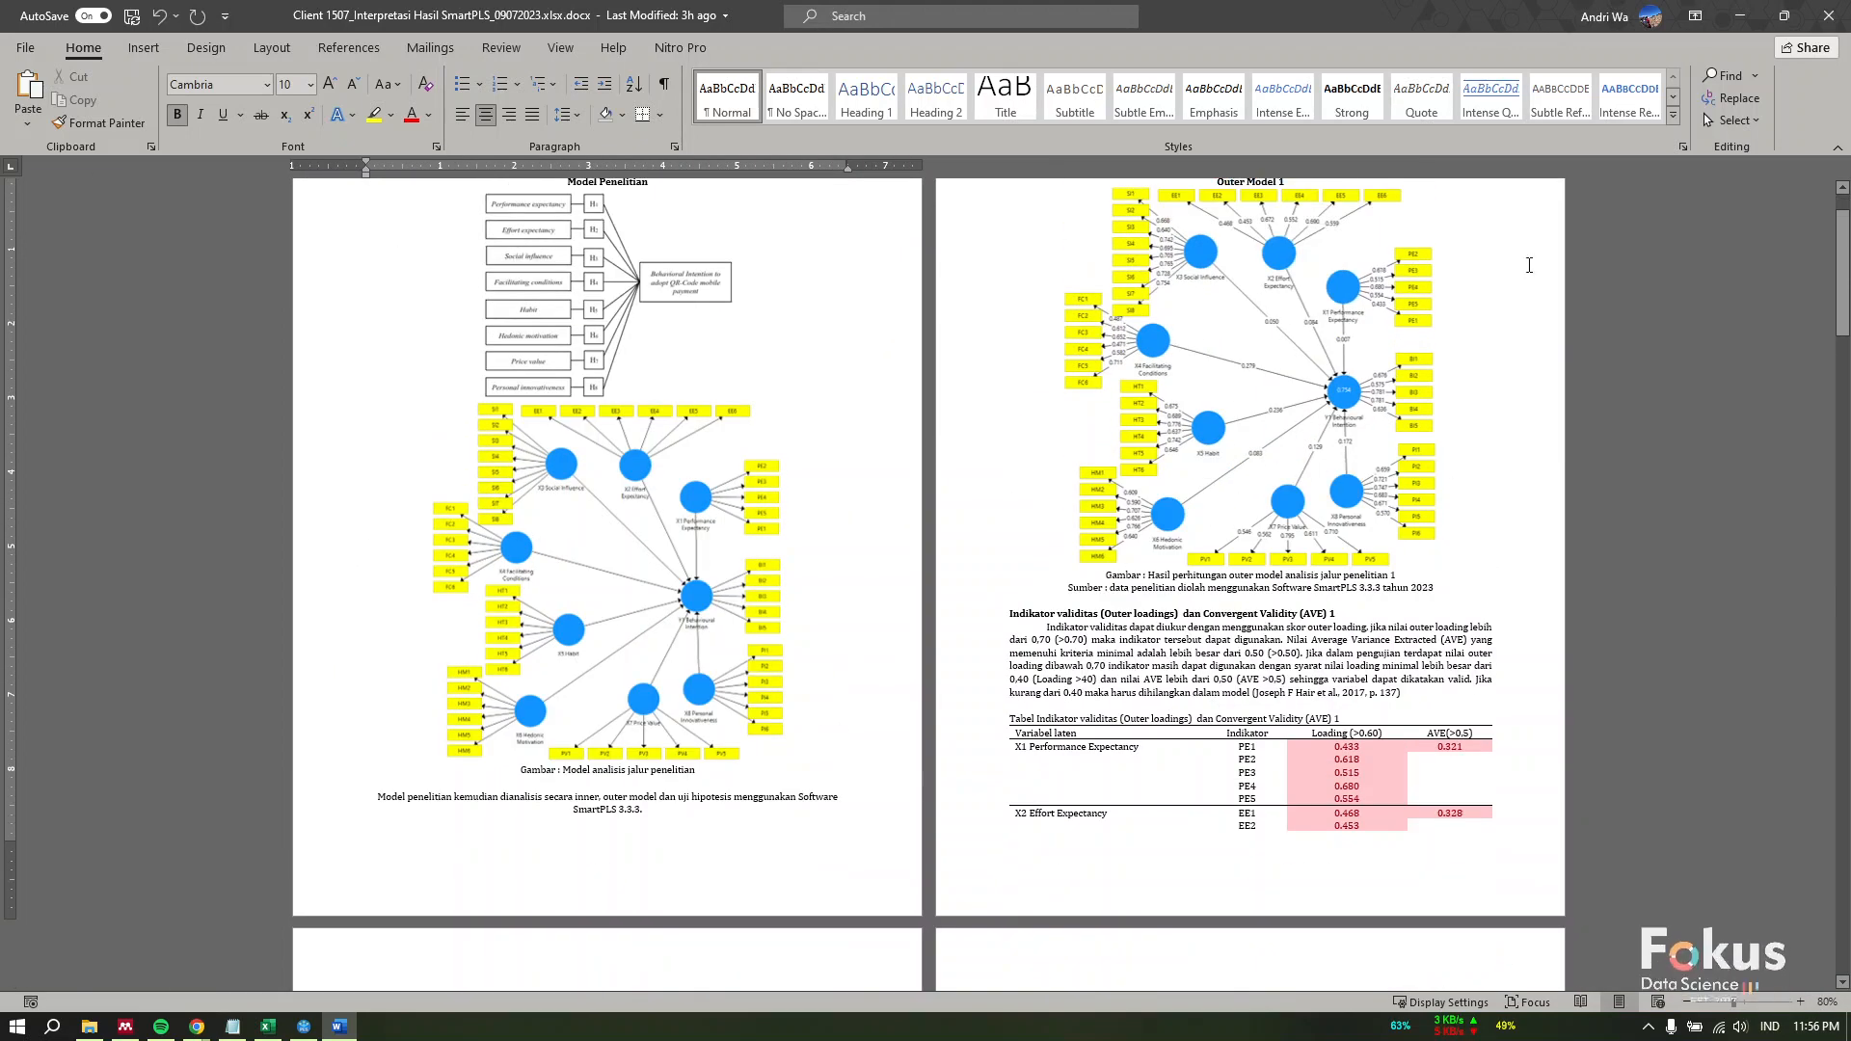
pyautogui.scroll(1, 1678, 824)
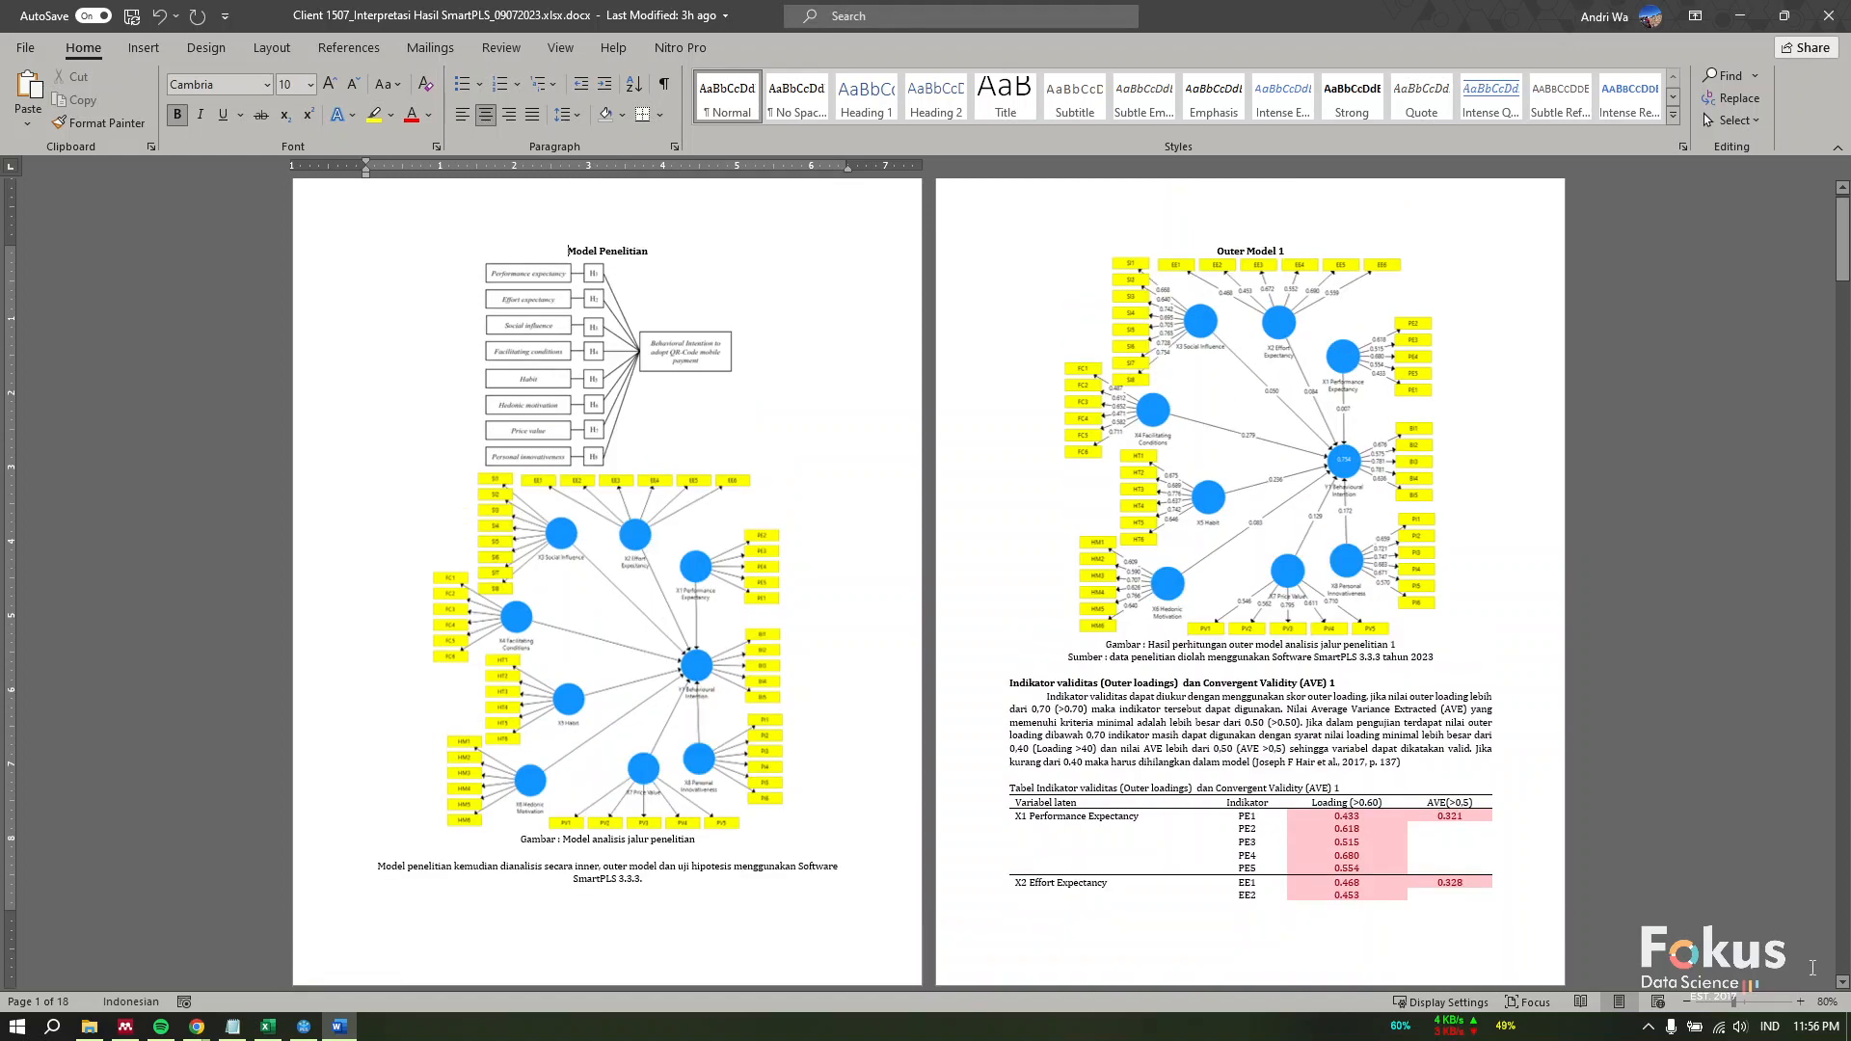
pyautogui.click(1800, 1003)
pyautogui.click(1800, 1003)
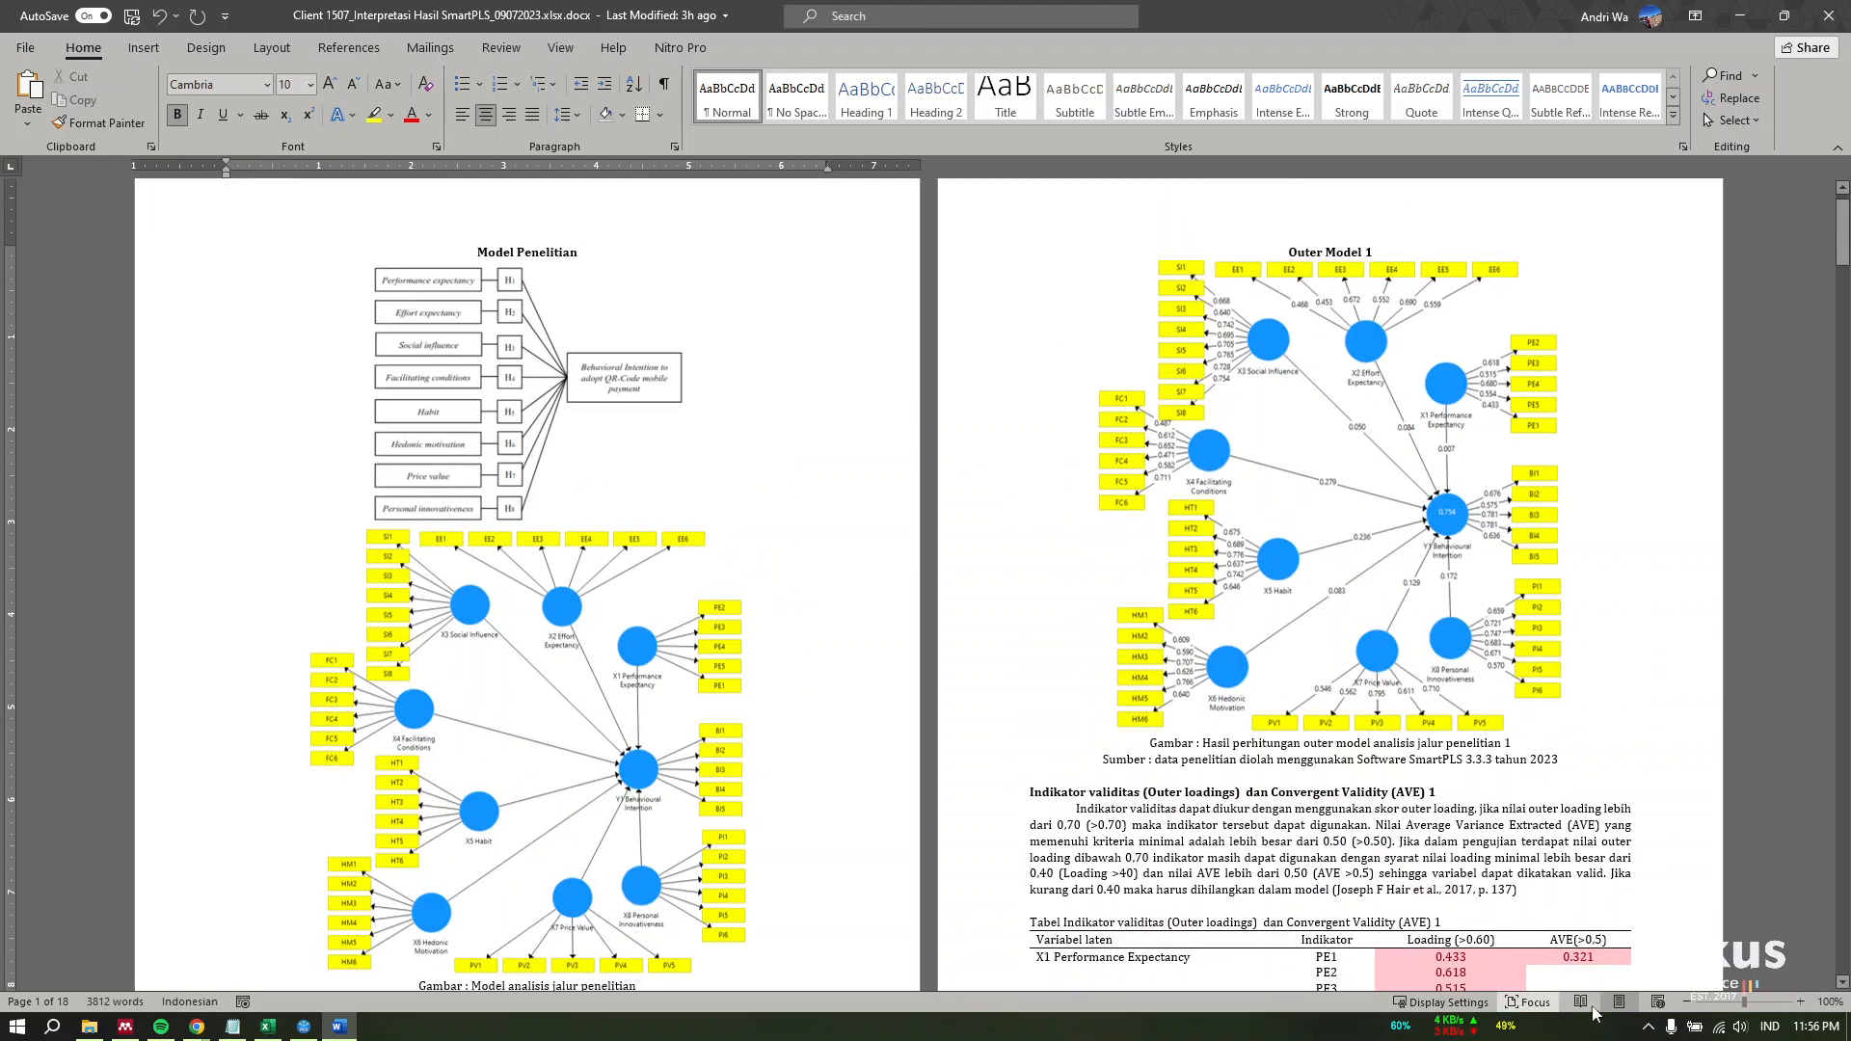
# - Switch back to SmartPLS and align the indicators of X1 Performance Expectancy on the construct's right side
pyautogui.click(1737, 12)
pyautogui.click(303, 1026)
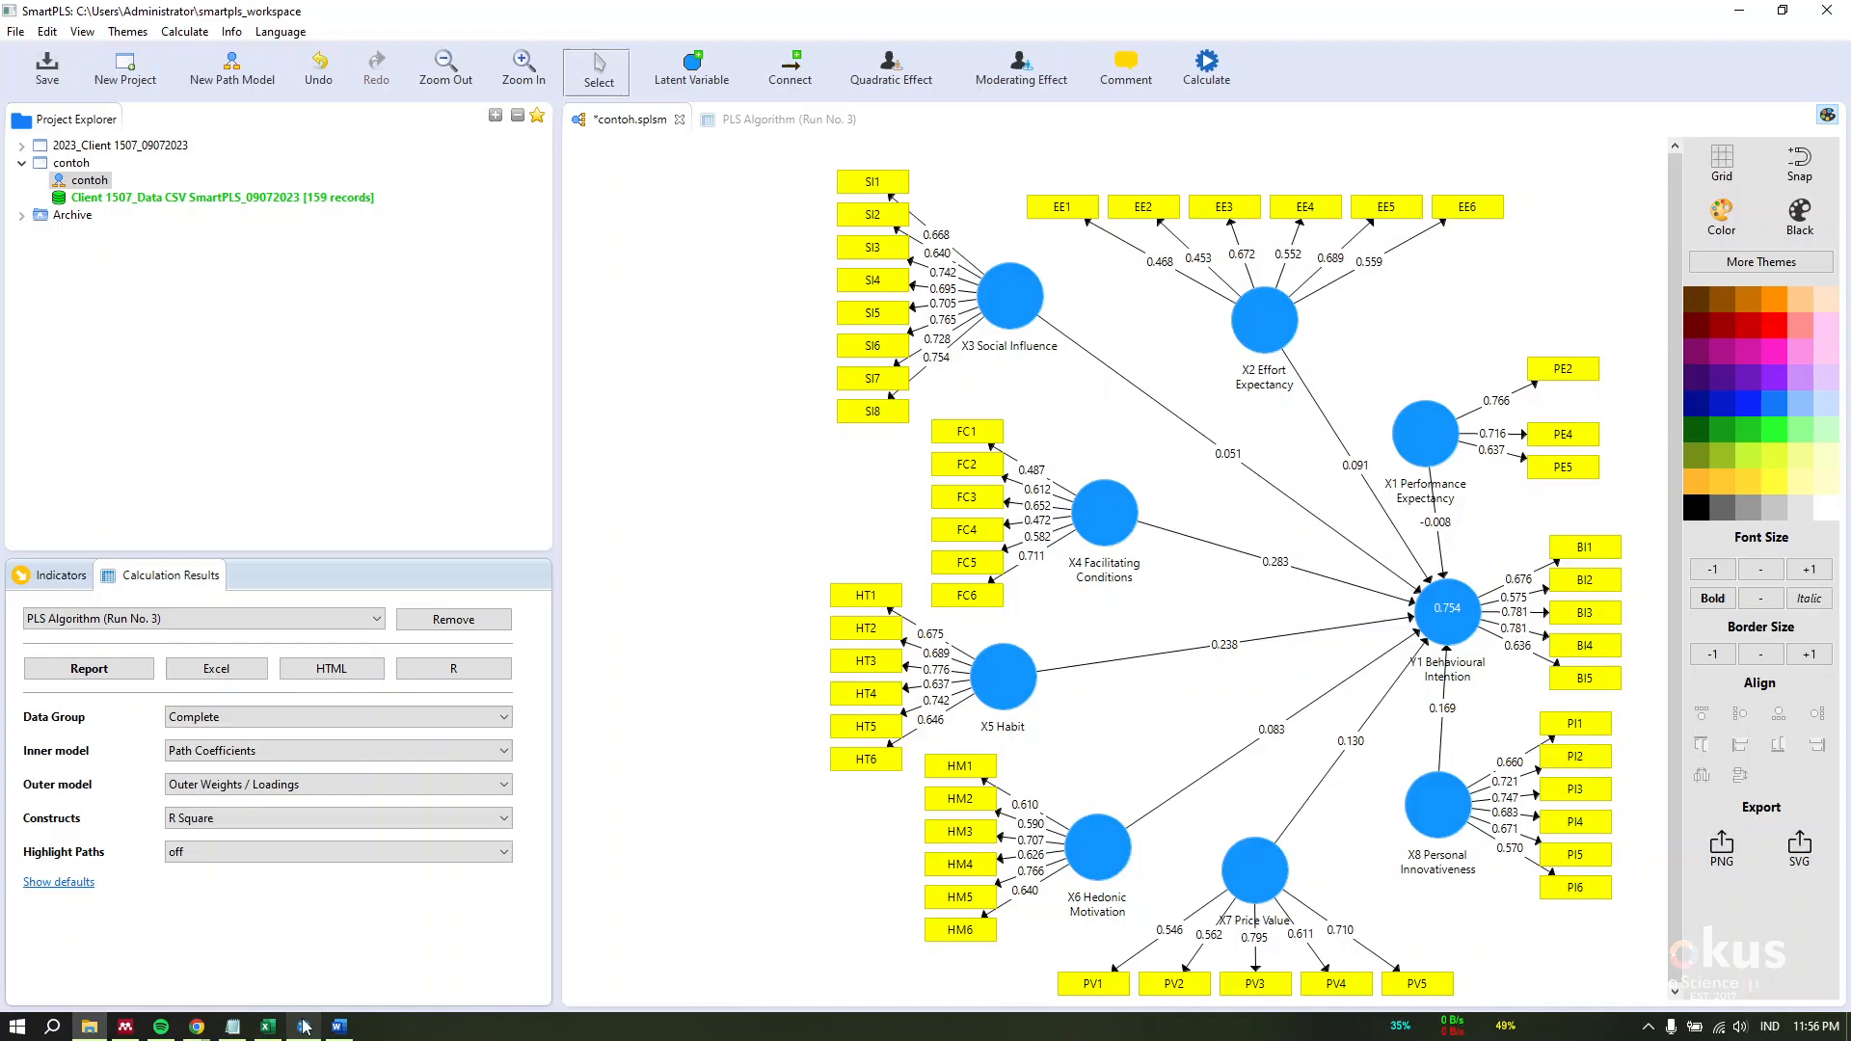
pyautogui.click(1419, 436)
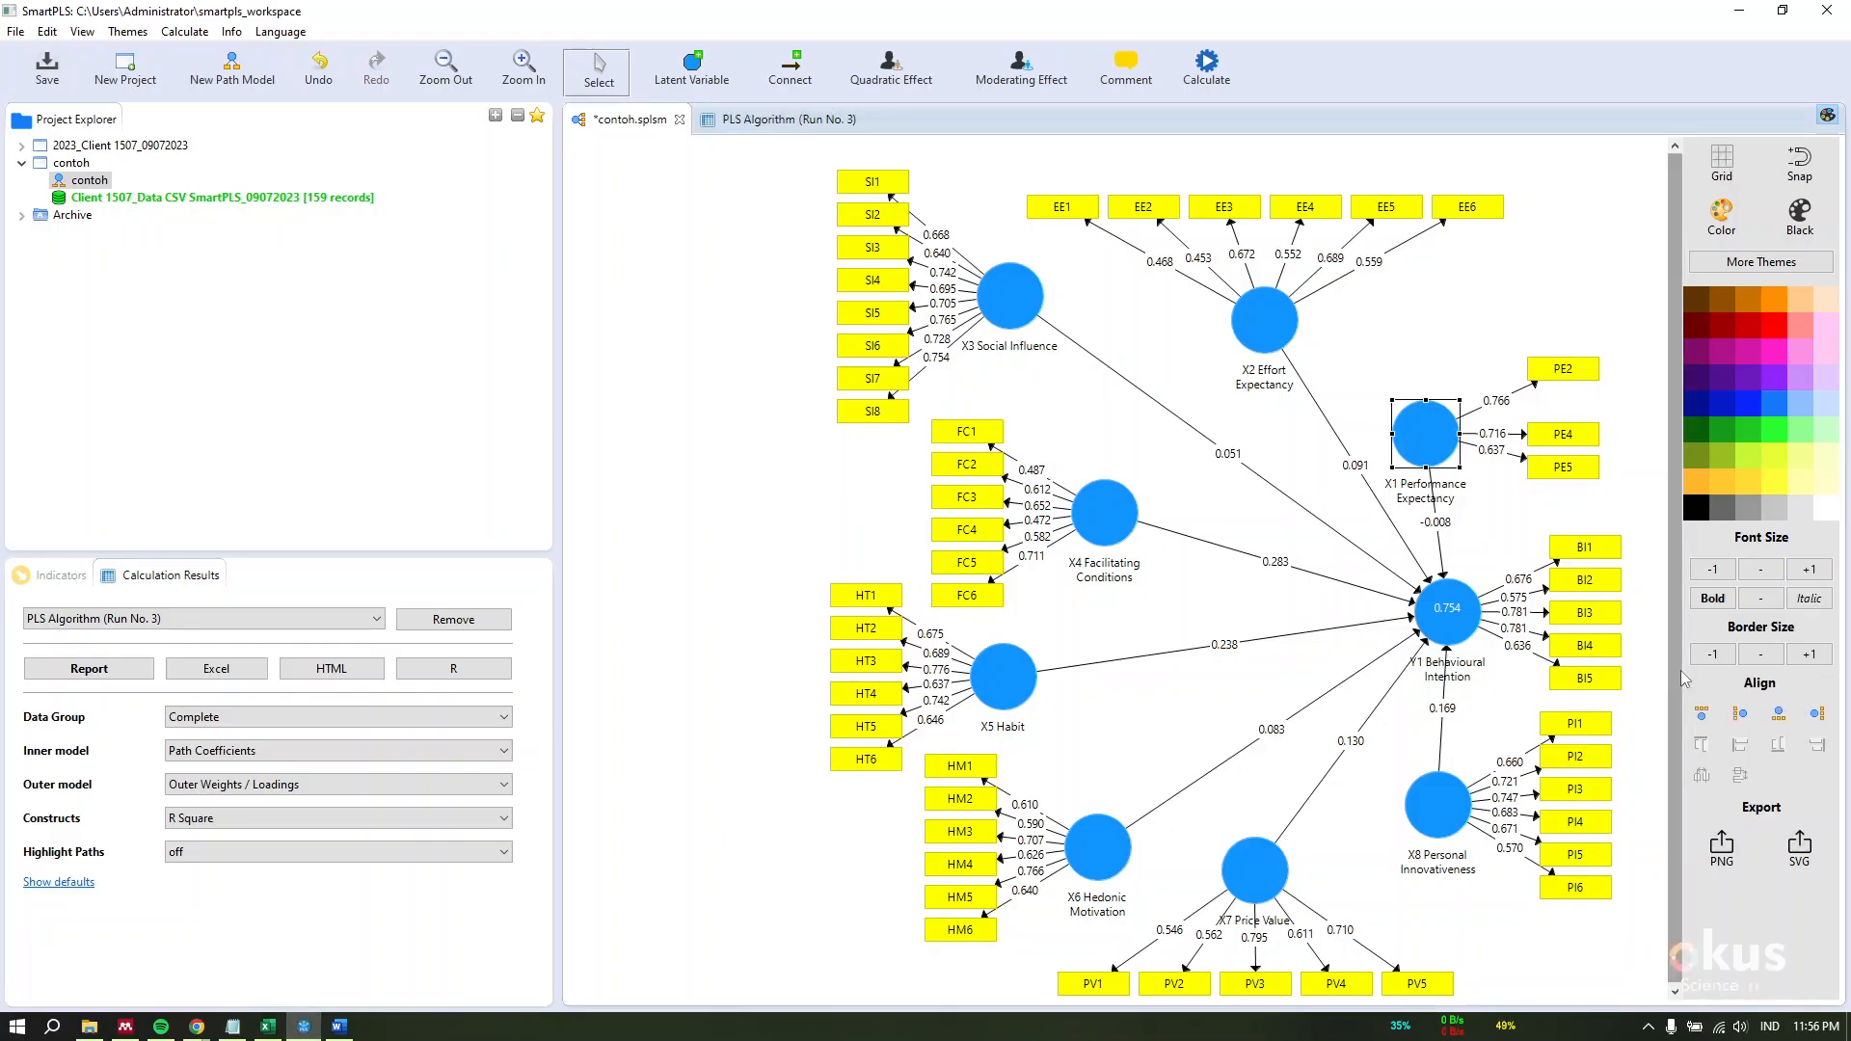
pyautogui.click(1817, 713)
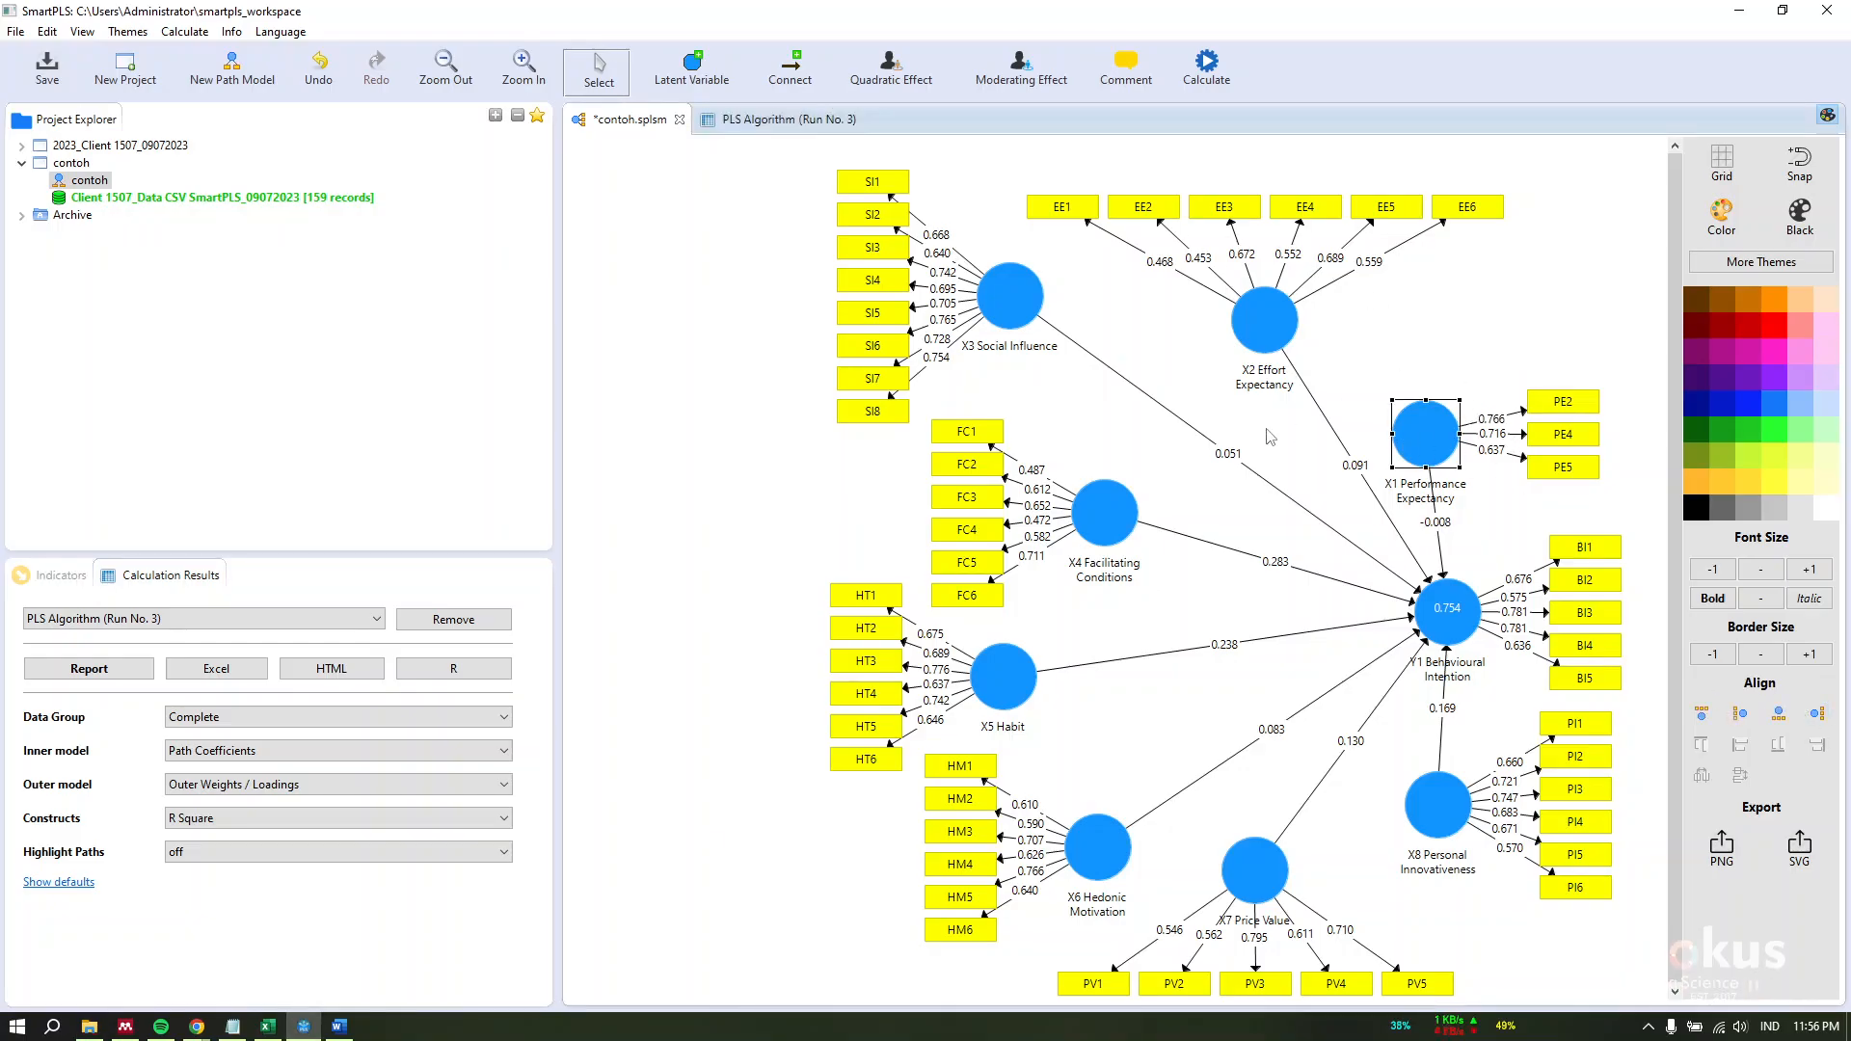
# - Switch to the Word document and examine the Outer Model 2 diagram with its validity and reliability tables
pyautogui.click(340, 1028)
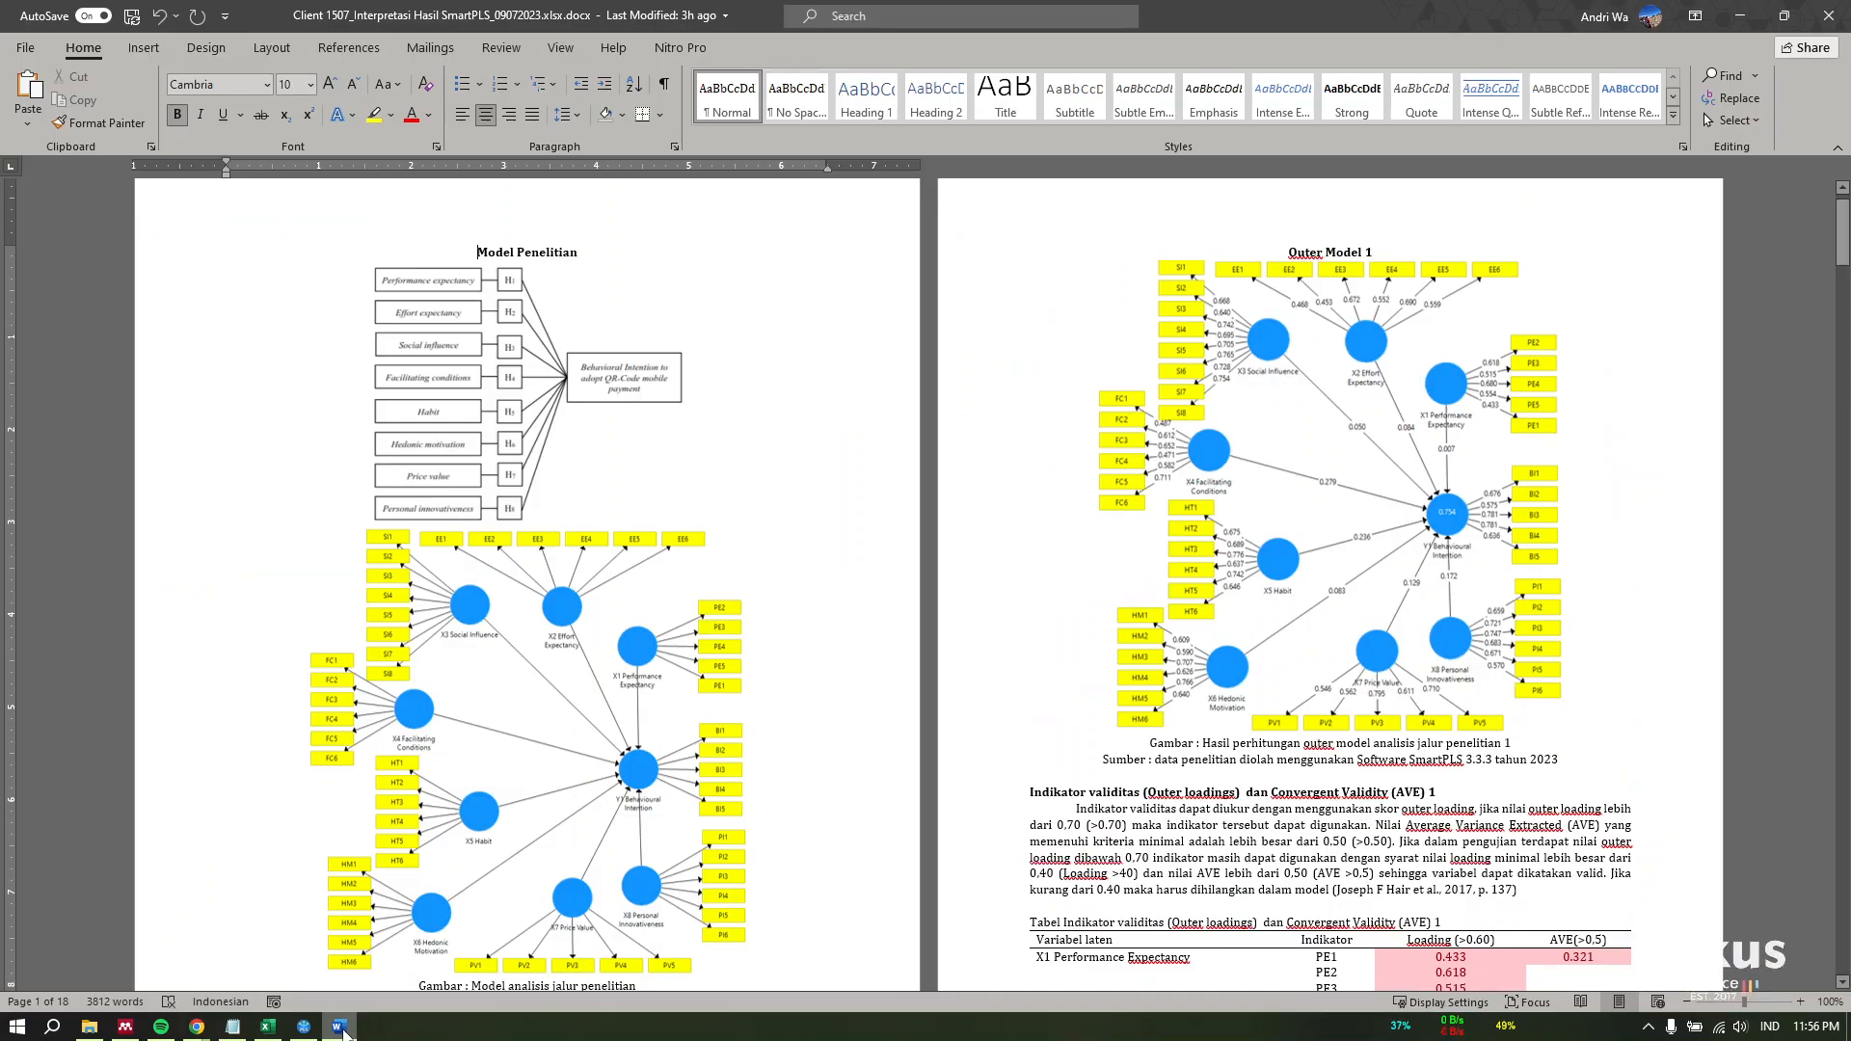
pyautogui.click(346, 1034)
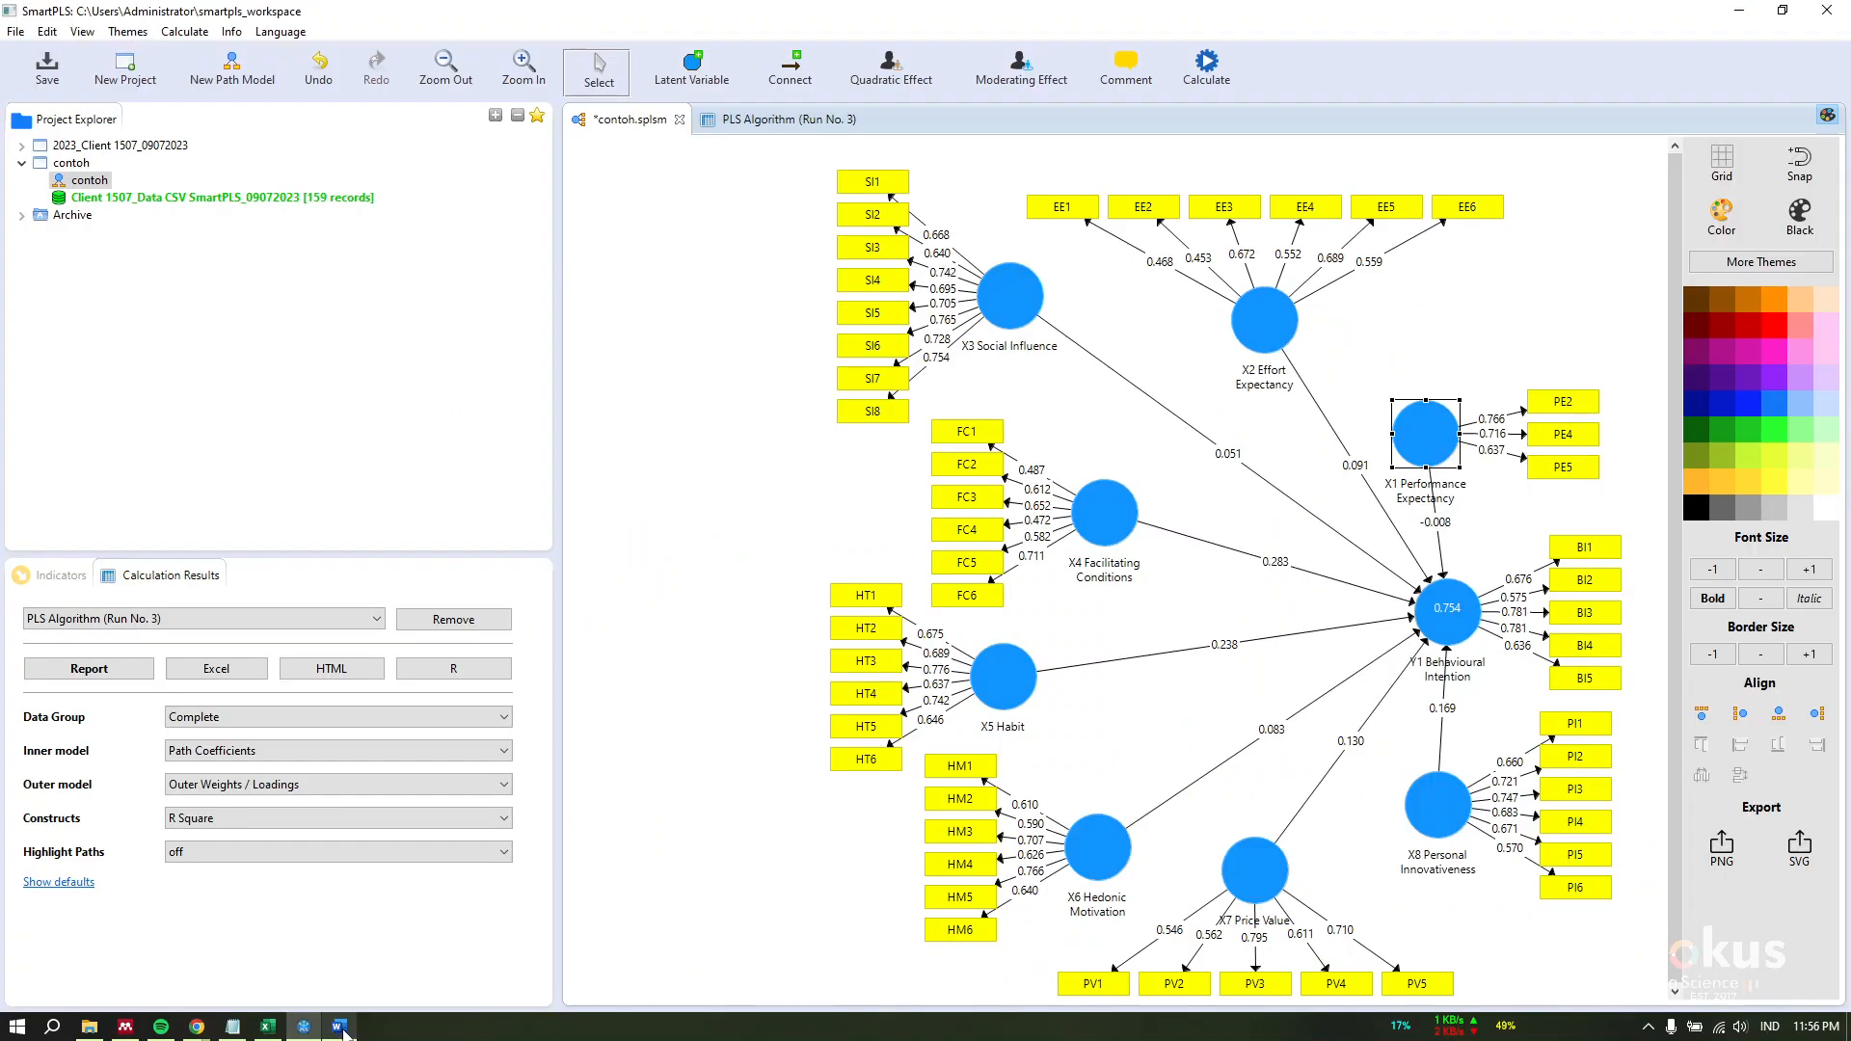
pyautogui.click(340, 1027)
pyautogui.scroll(-15, 1042, 774)
pyautogui.scroll(-10, 1042, 774)
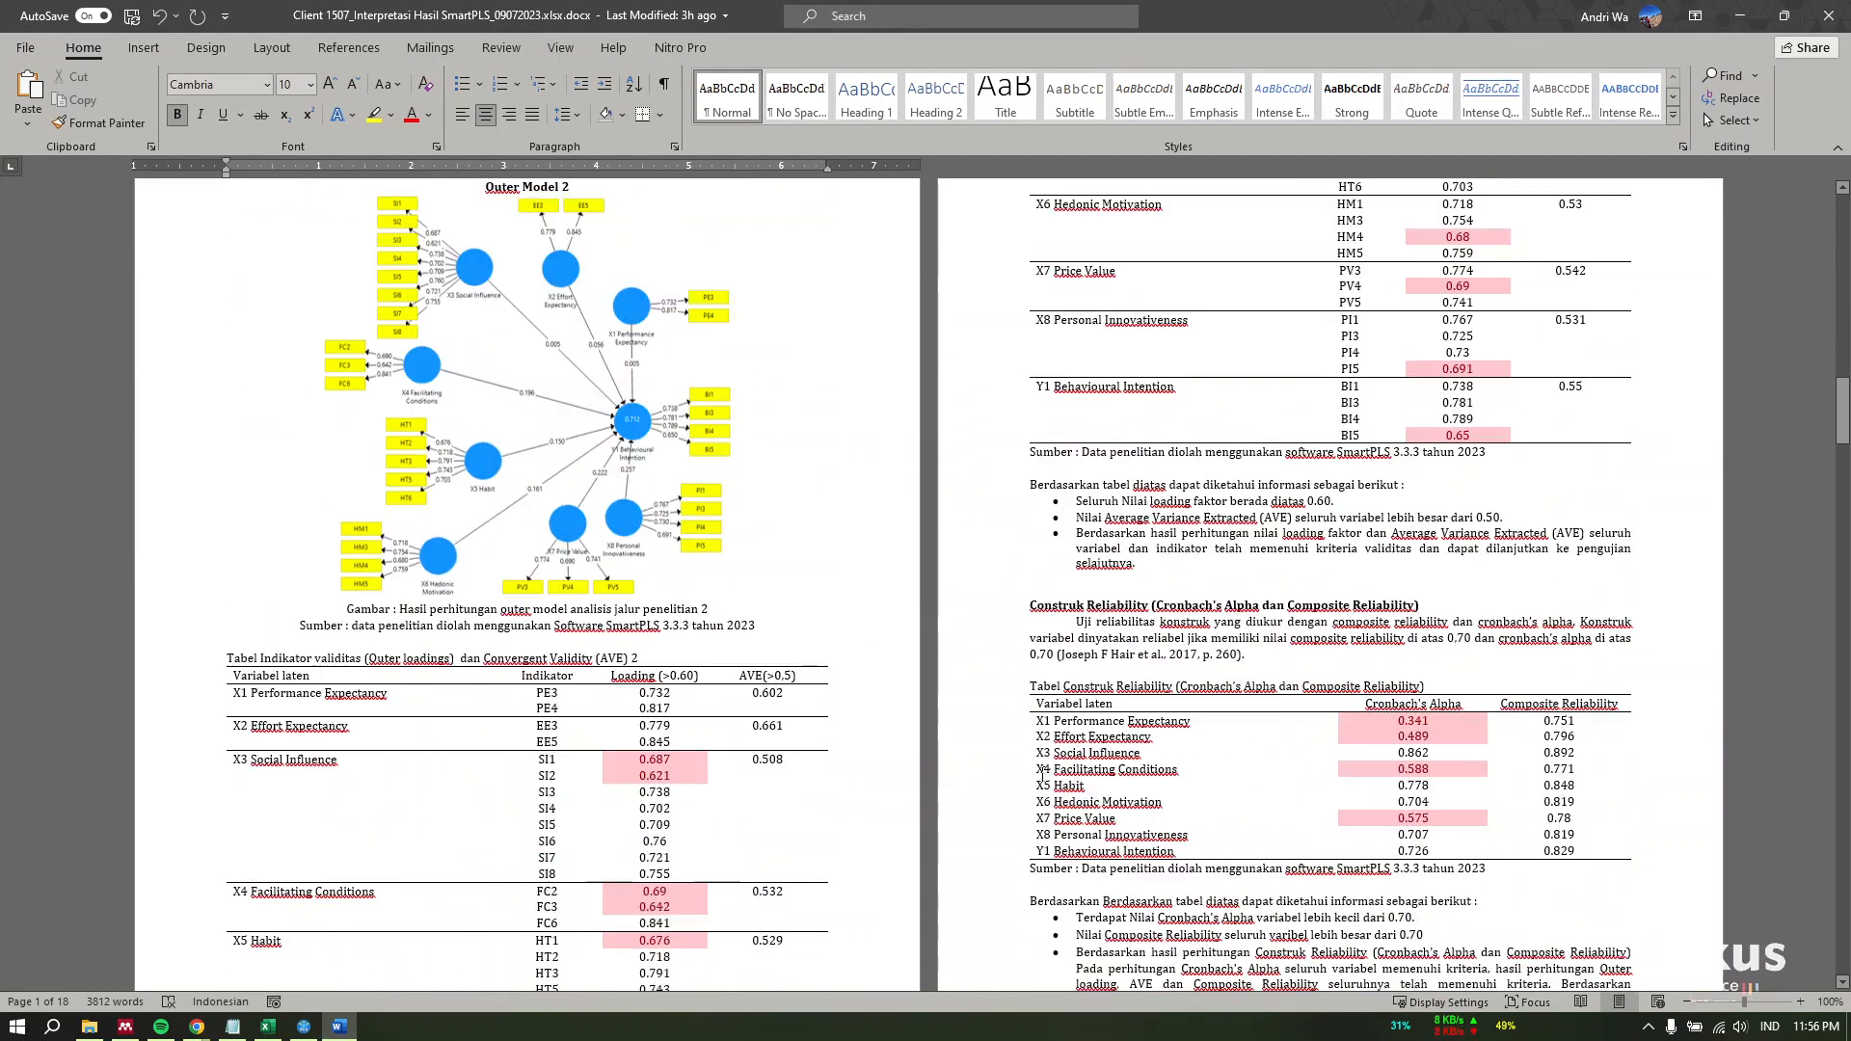
# - Return to the Run No. 3 report in SmartPLS and widen the construct name column to fit the full names
pyautogui.click(339, 1033)
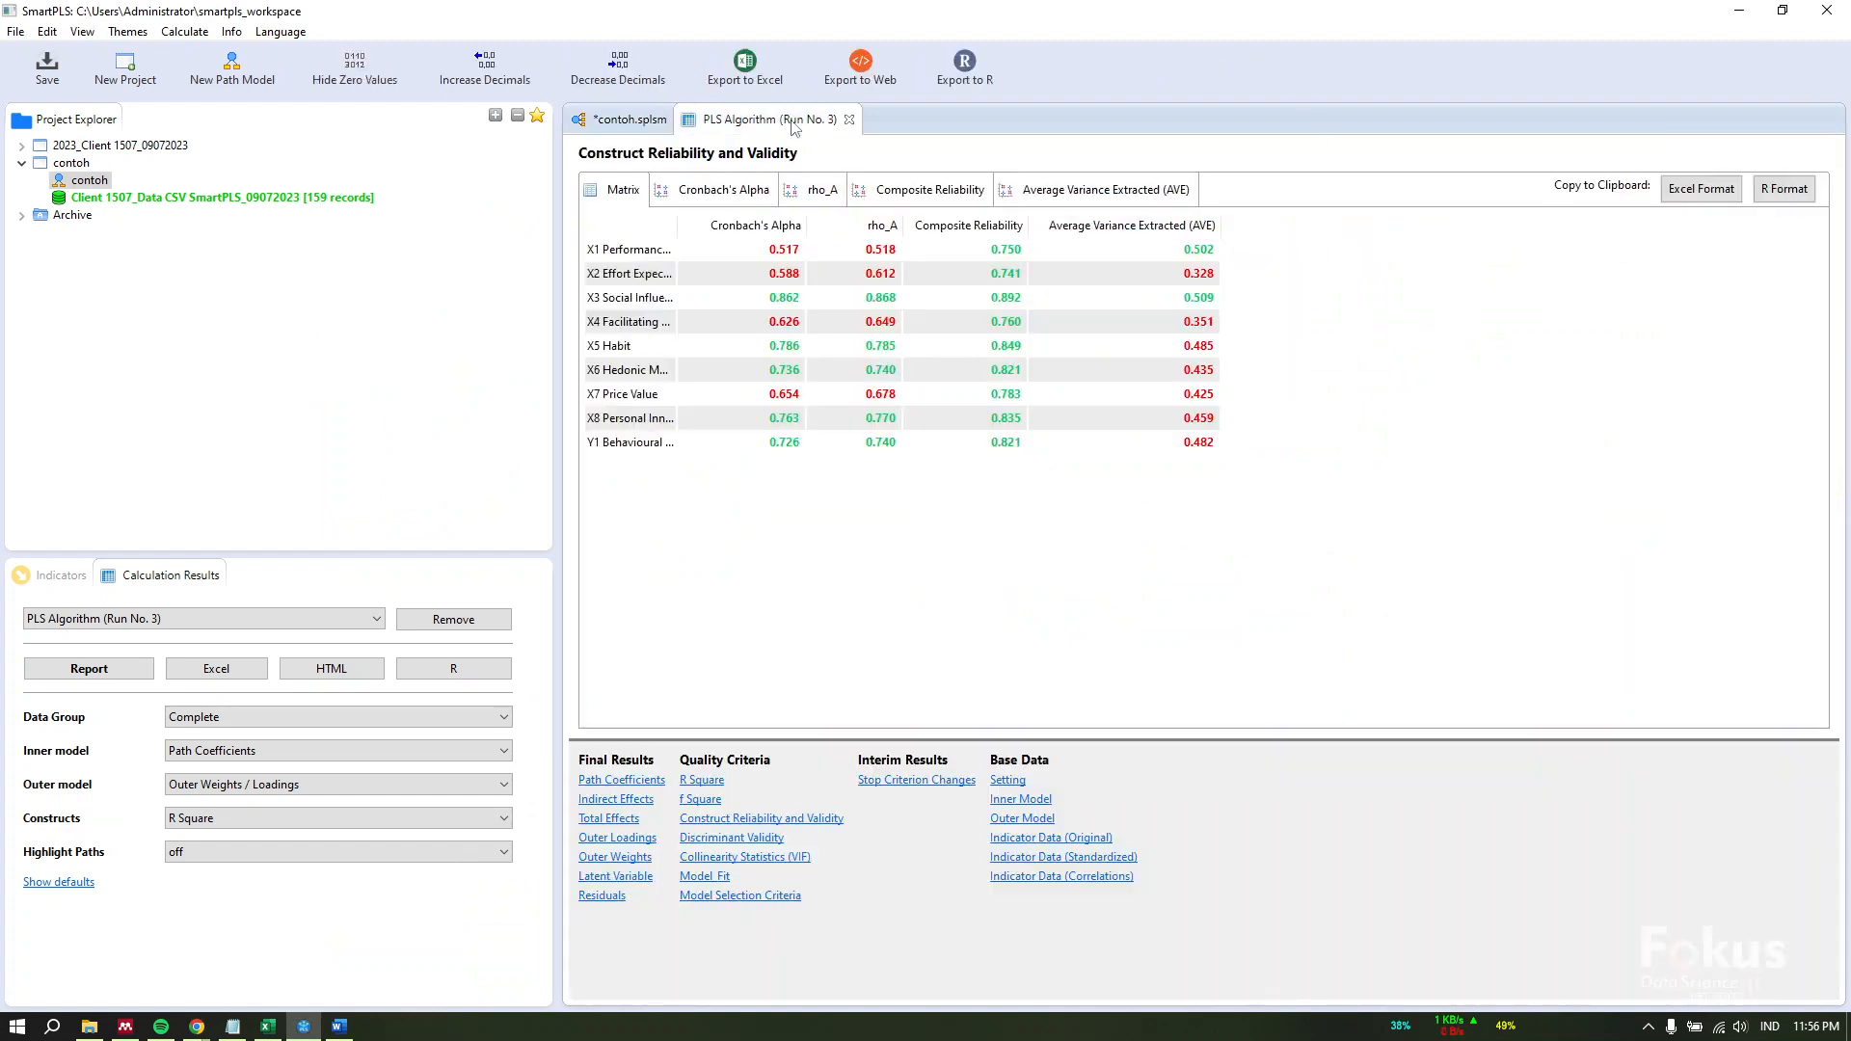
pyautogui.click(786, 120)
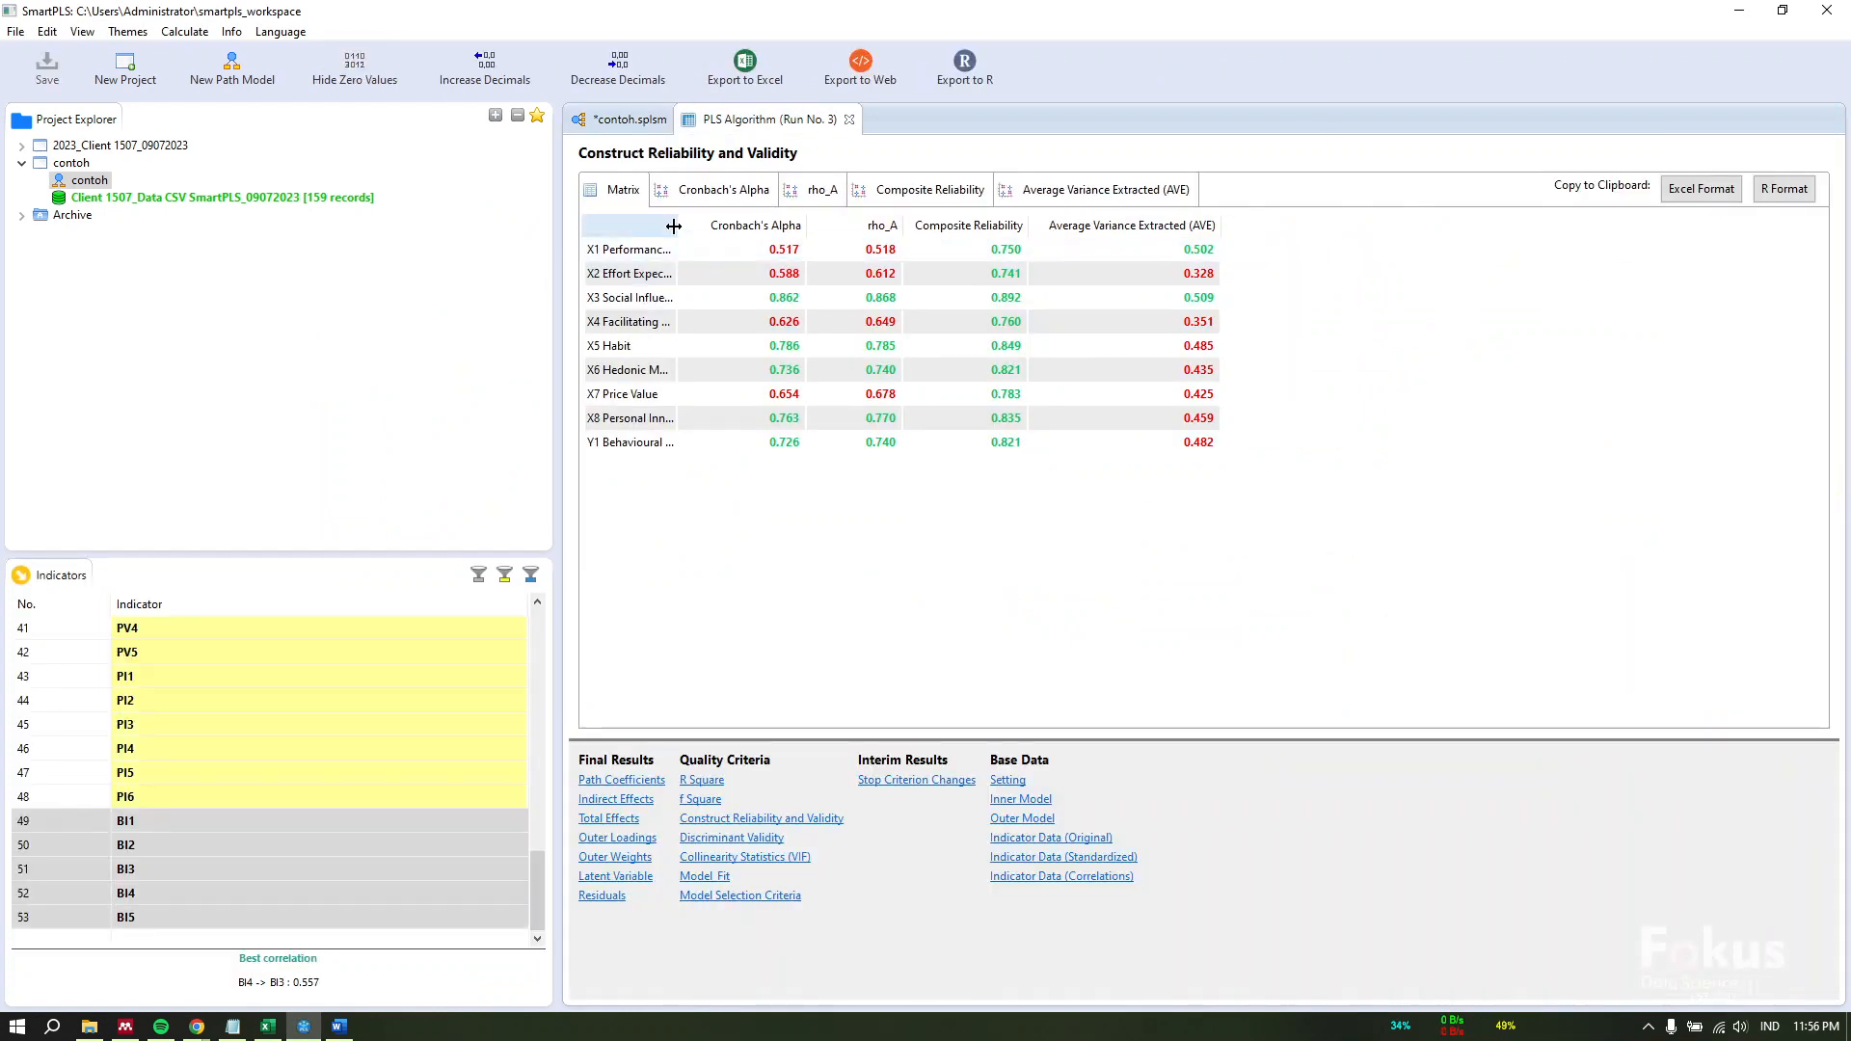
pyautogui.moveTo(677, 229); pyautogui.dragTo(889, 231)
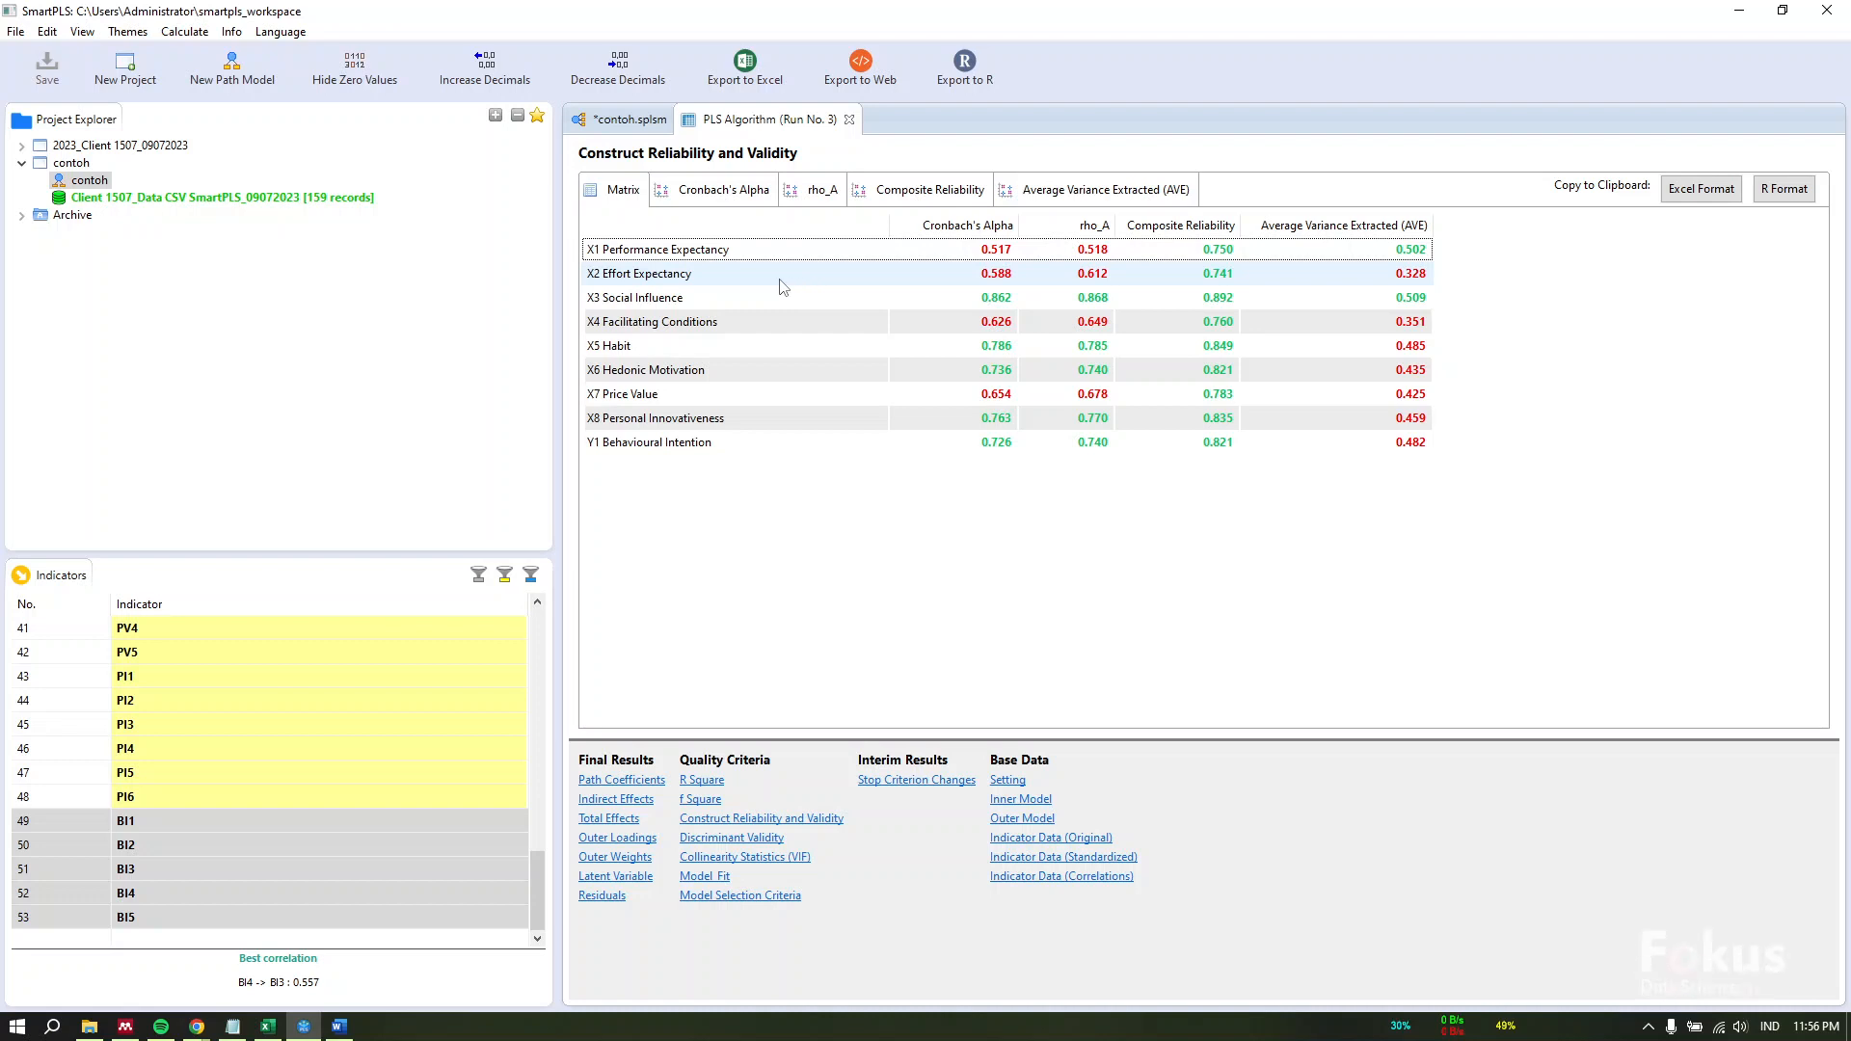
# - Remove indicators EE1 and EE2 from X2 Effort Expectancy in the contoh model and rerun the PLS Algorithm
pyautogui.click(688, 274)
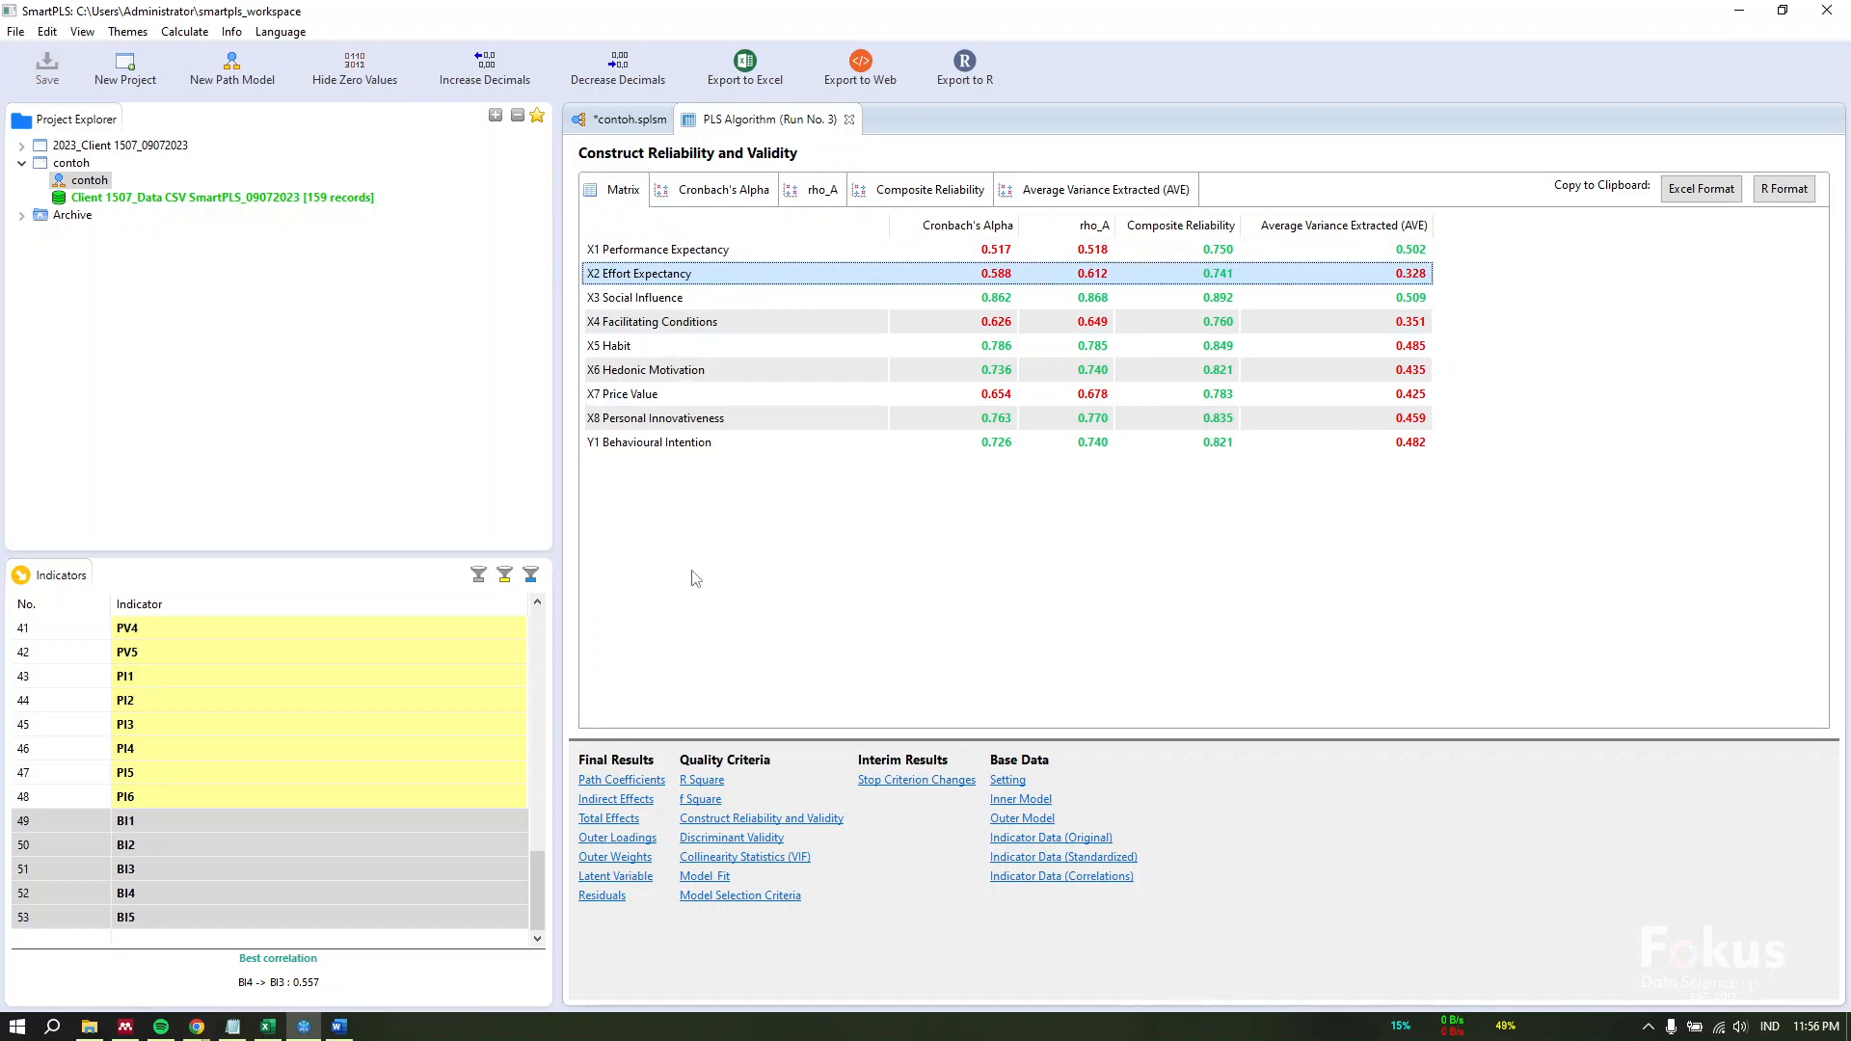
pyautogui.click(629, 119)
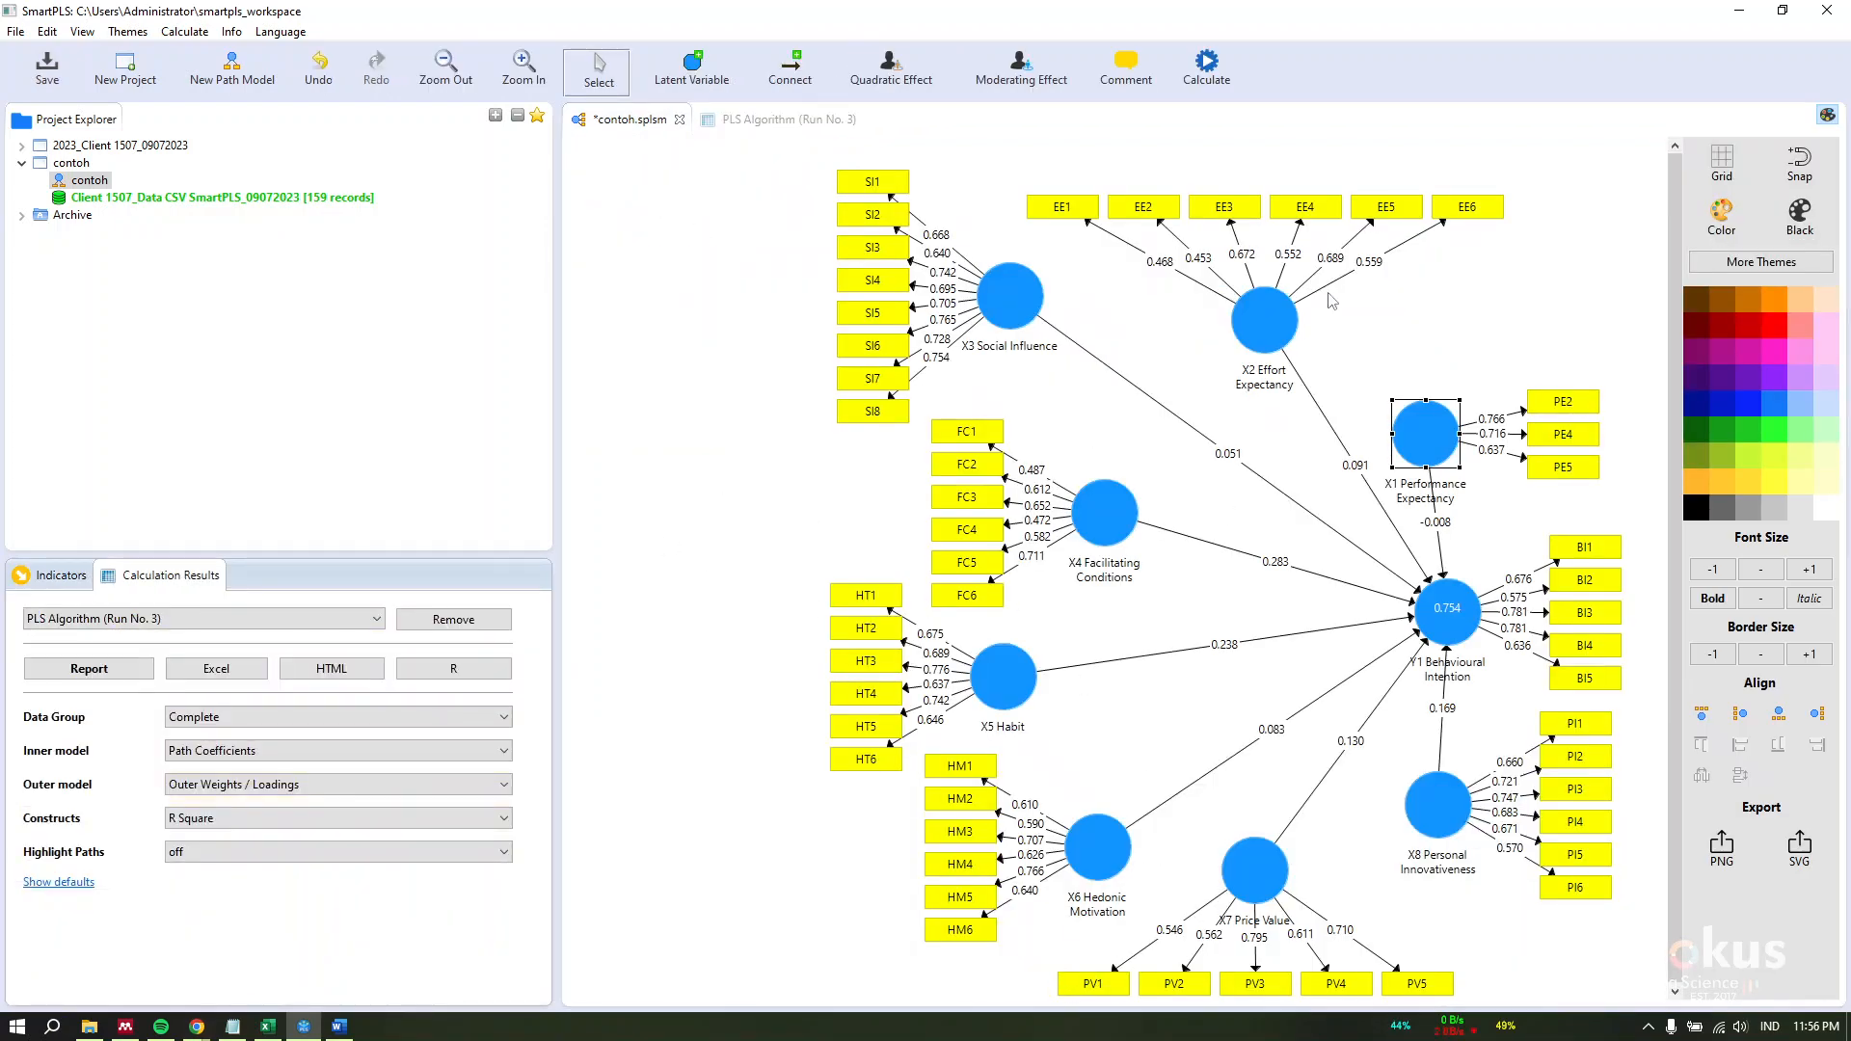
pyautogui.click(1066, 213)
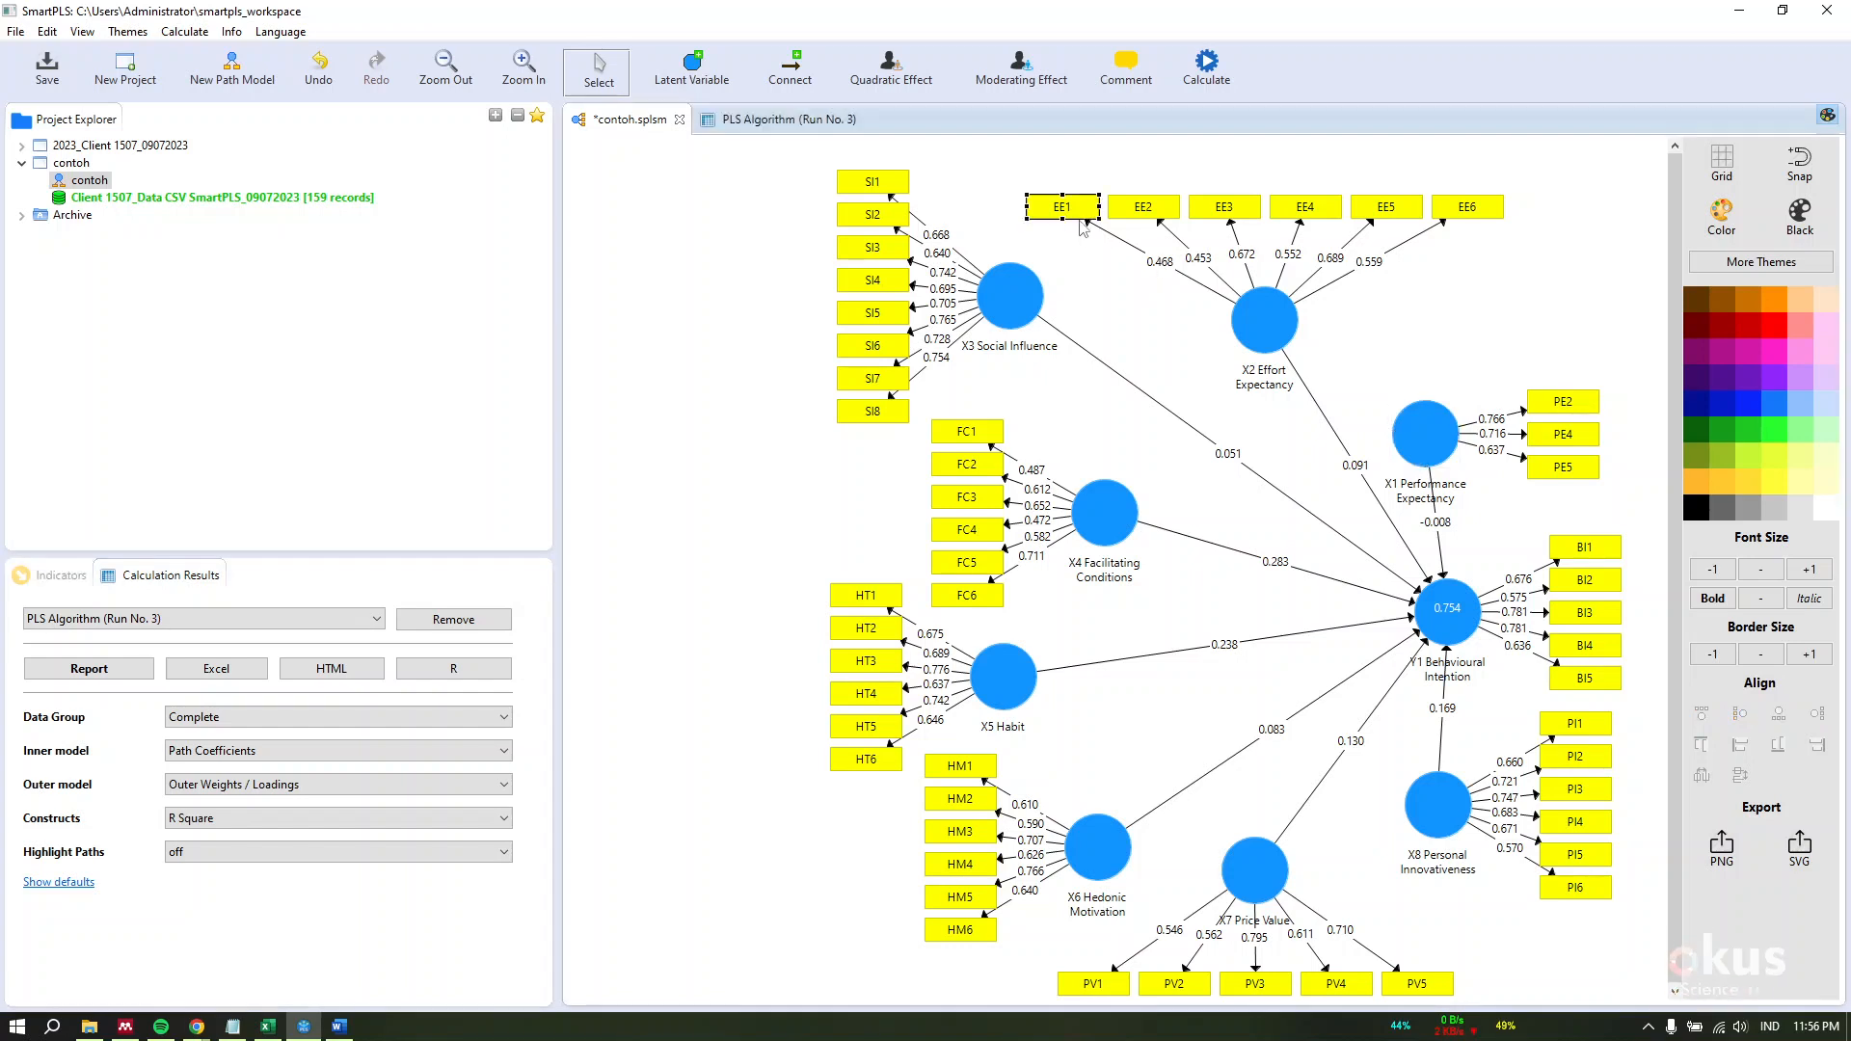
pyautogui.press('Delete')
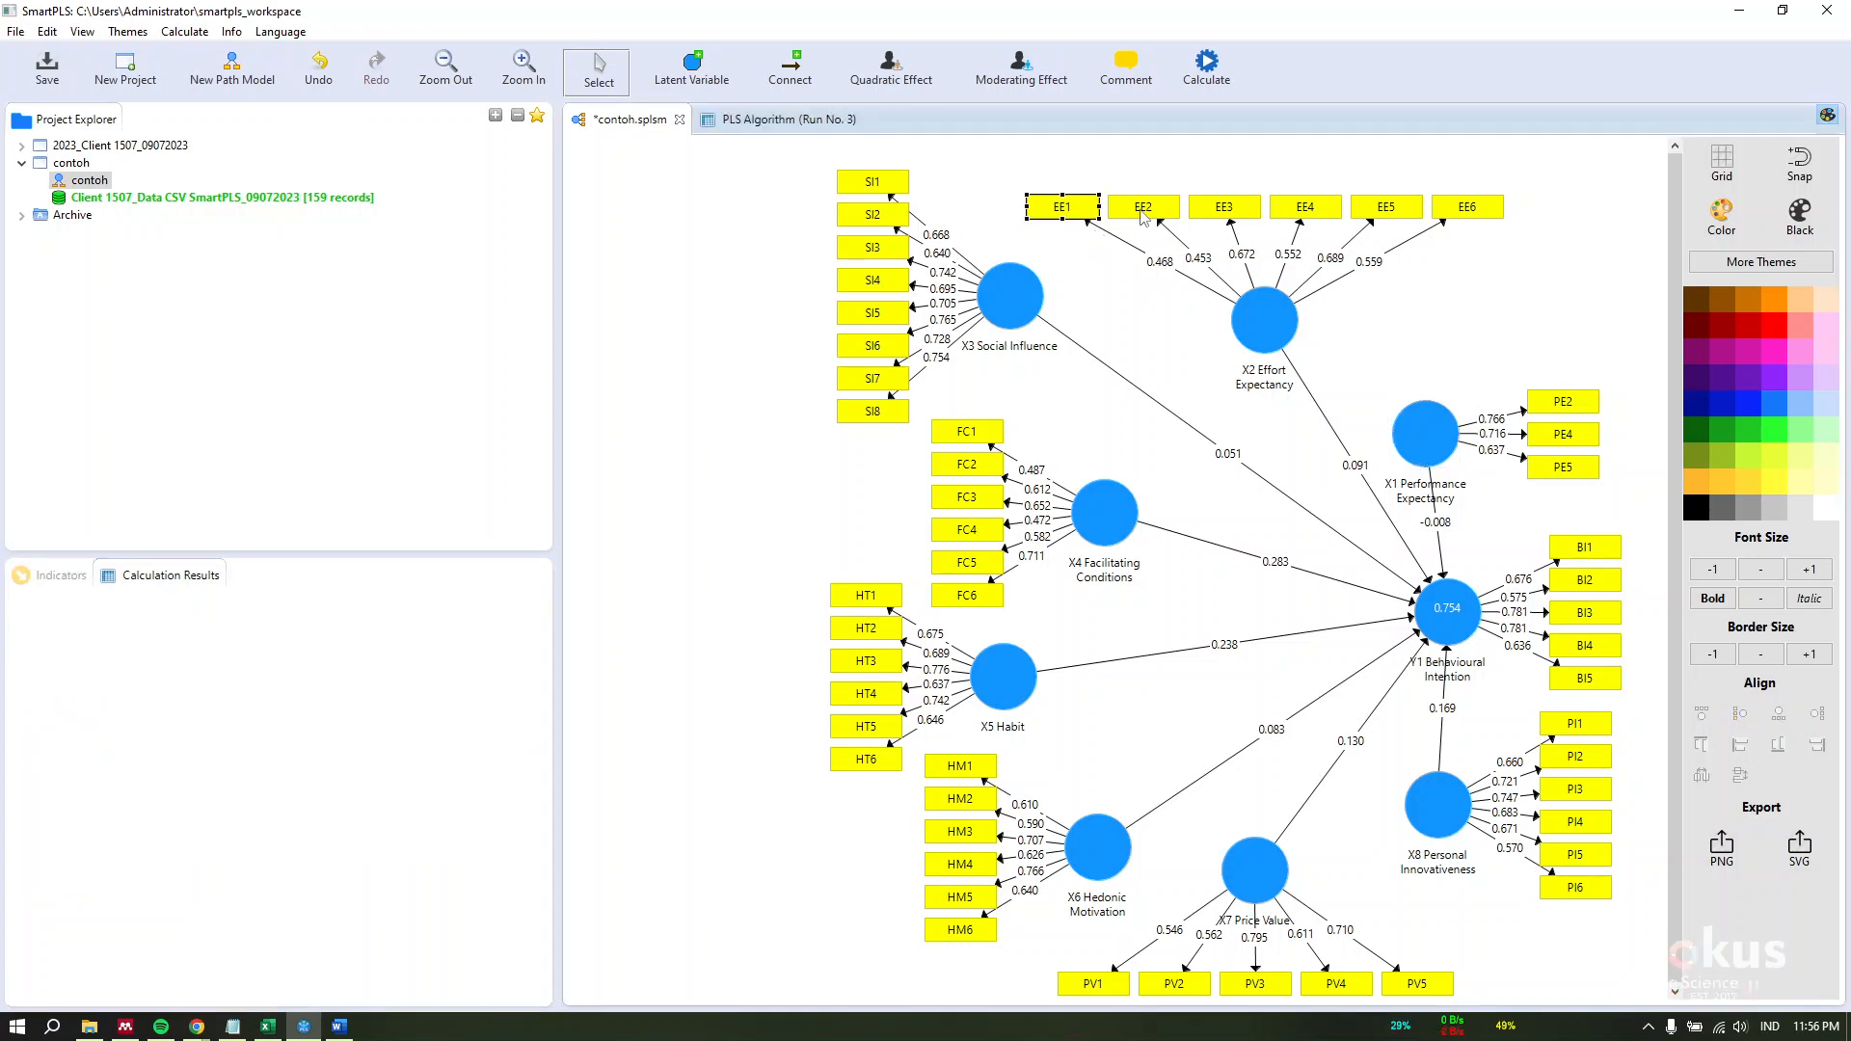
pyautogui.click(1207, 66)
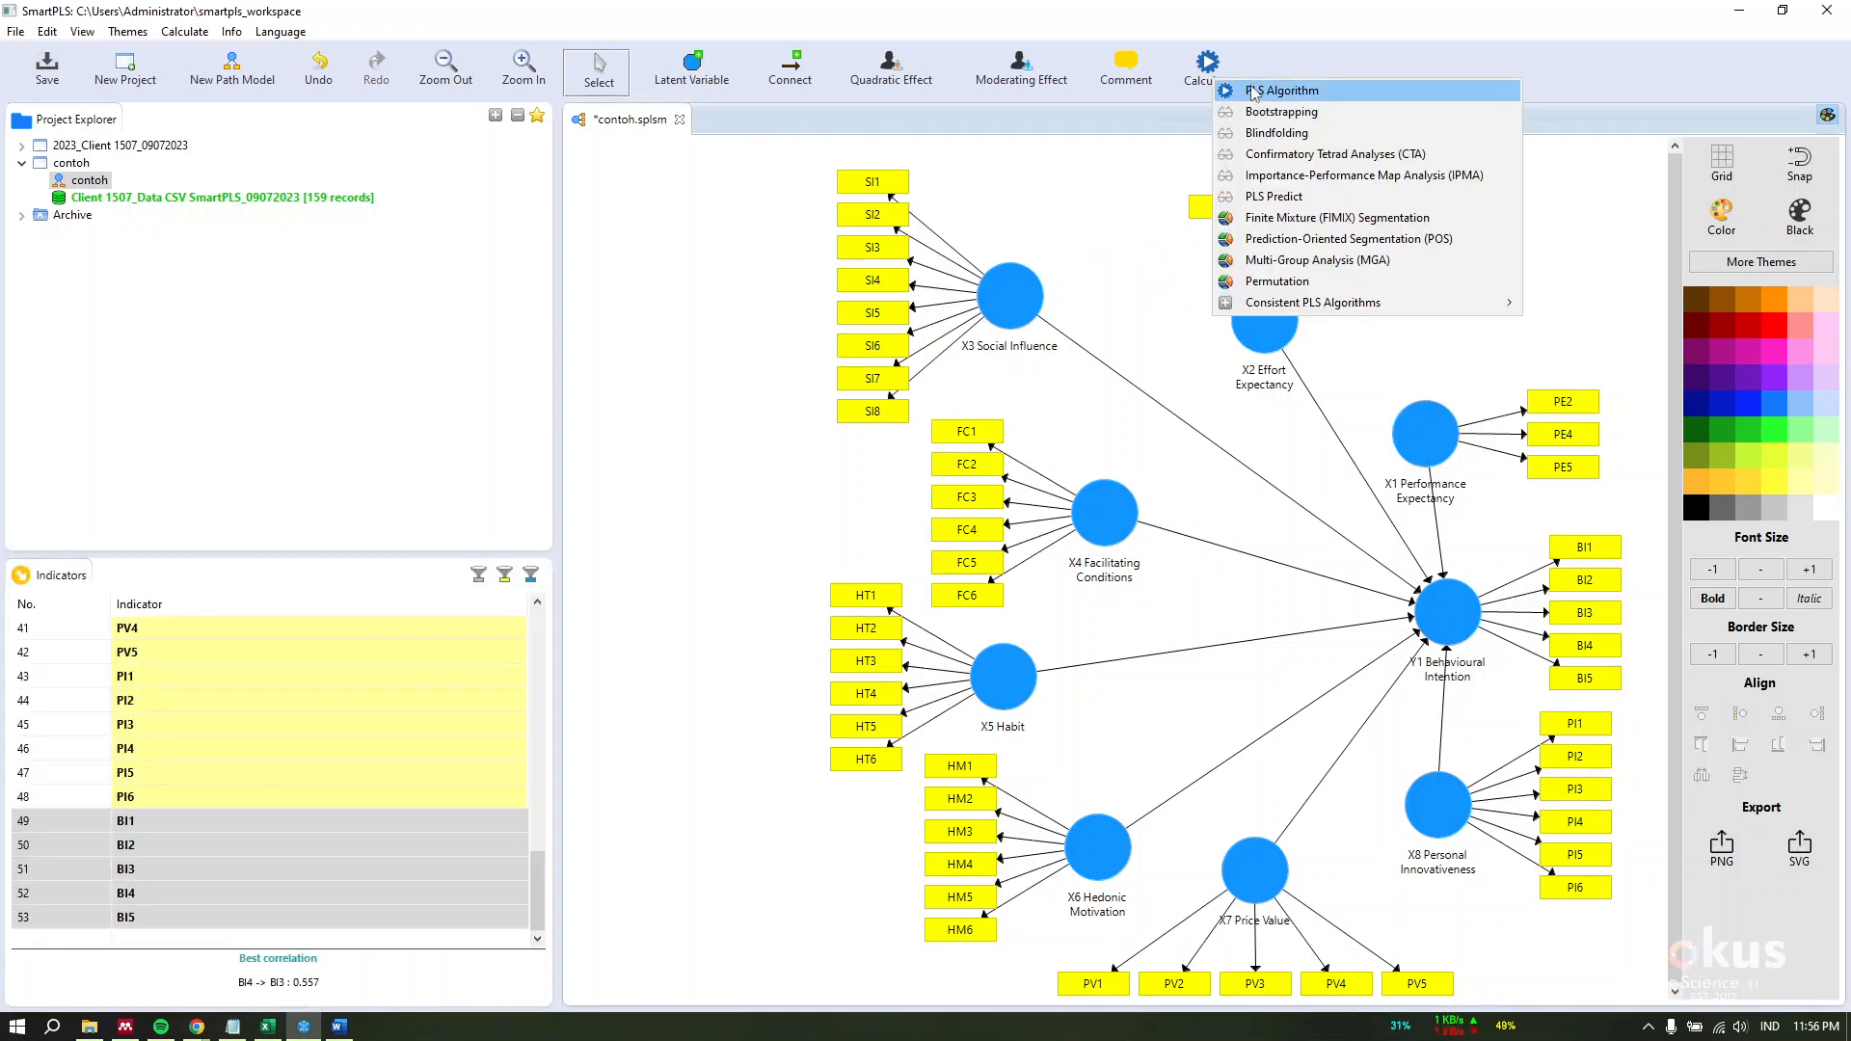
pyautogui.click(1256, 91)
pyautogui.click(1421, 673)
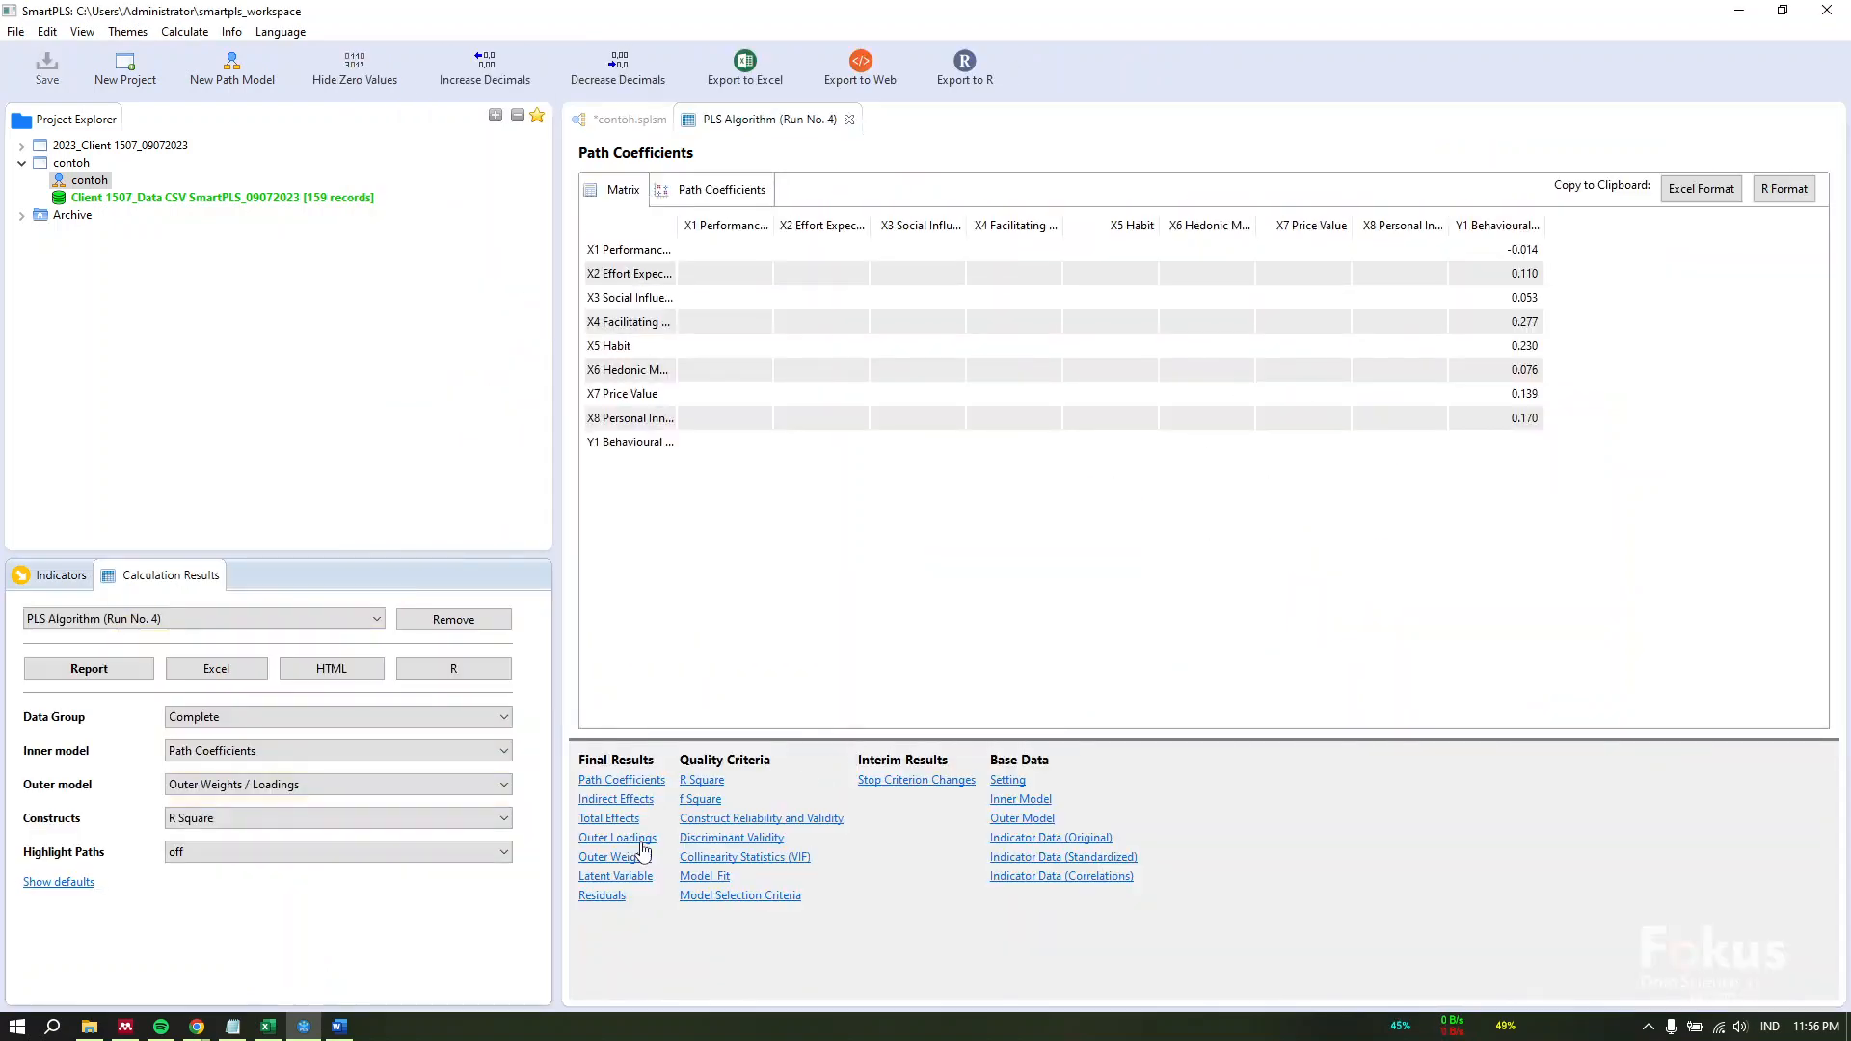
# - Compare the Run No. 4 outer loadings with the construct reliability and validity table, widening its name column to read the constructs
pyautogui.click(622, 838)
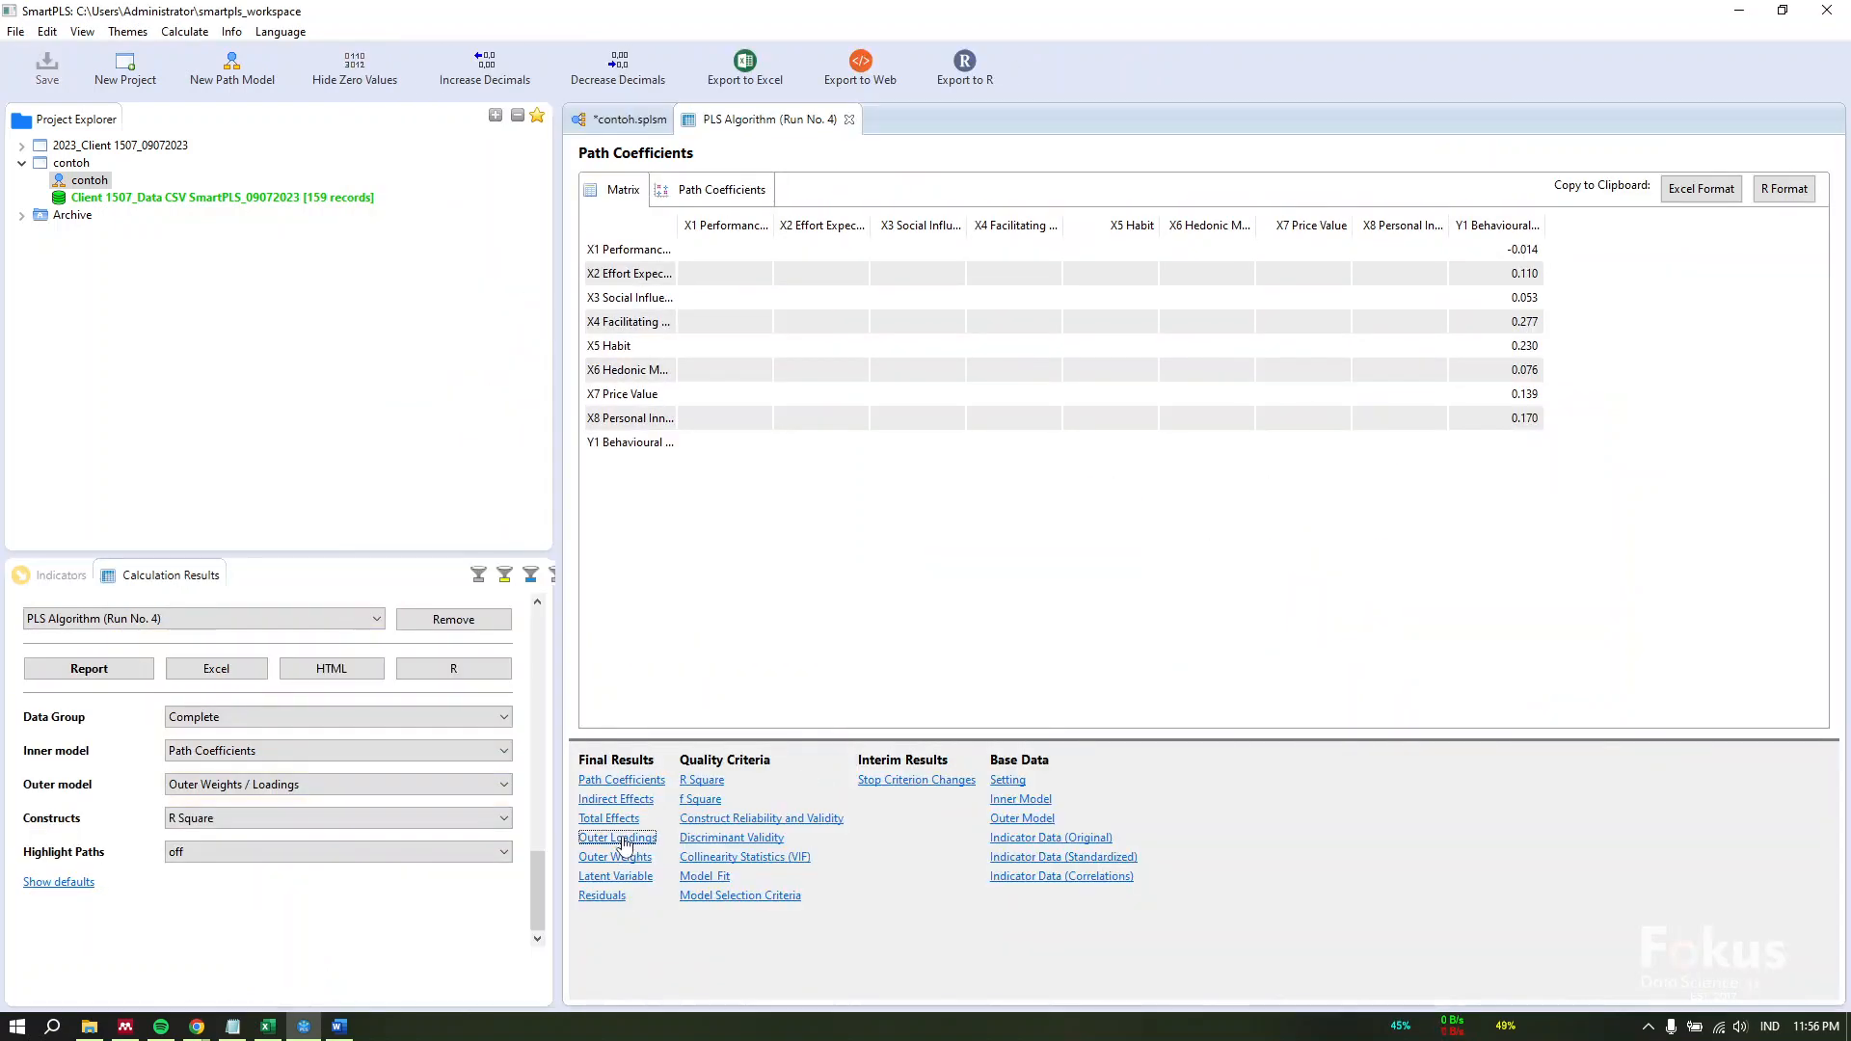
pyautogui.scroll(-10, 974, 617)
pyautogui.scroll(10, 933, 696)
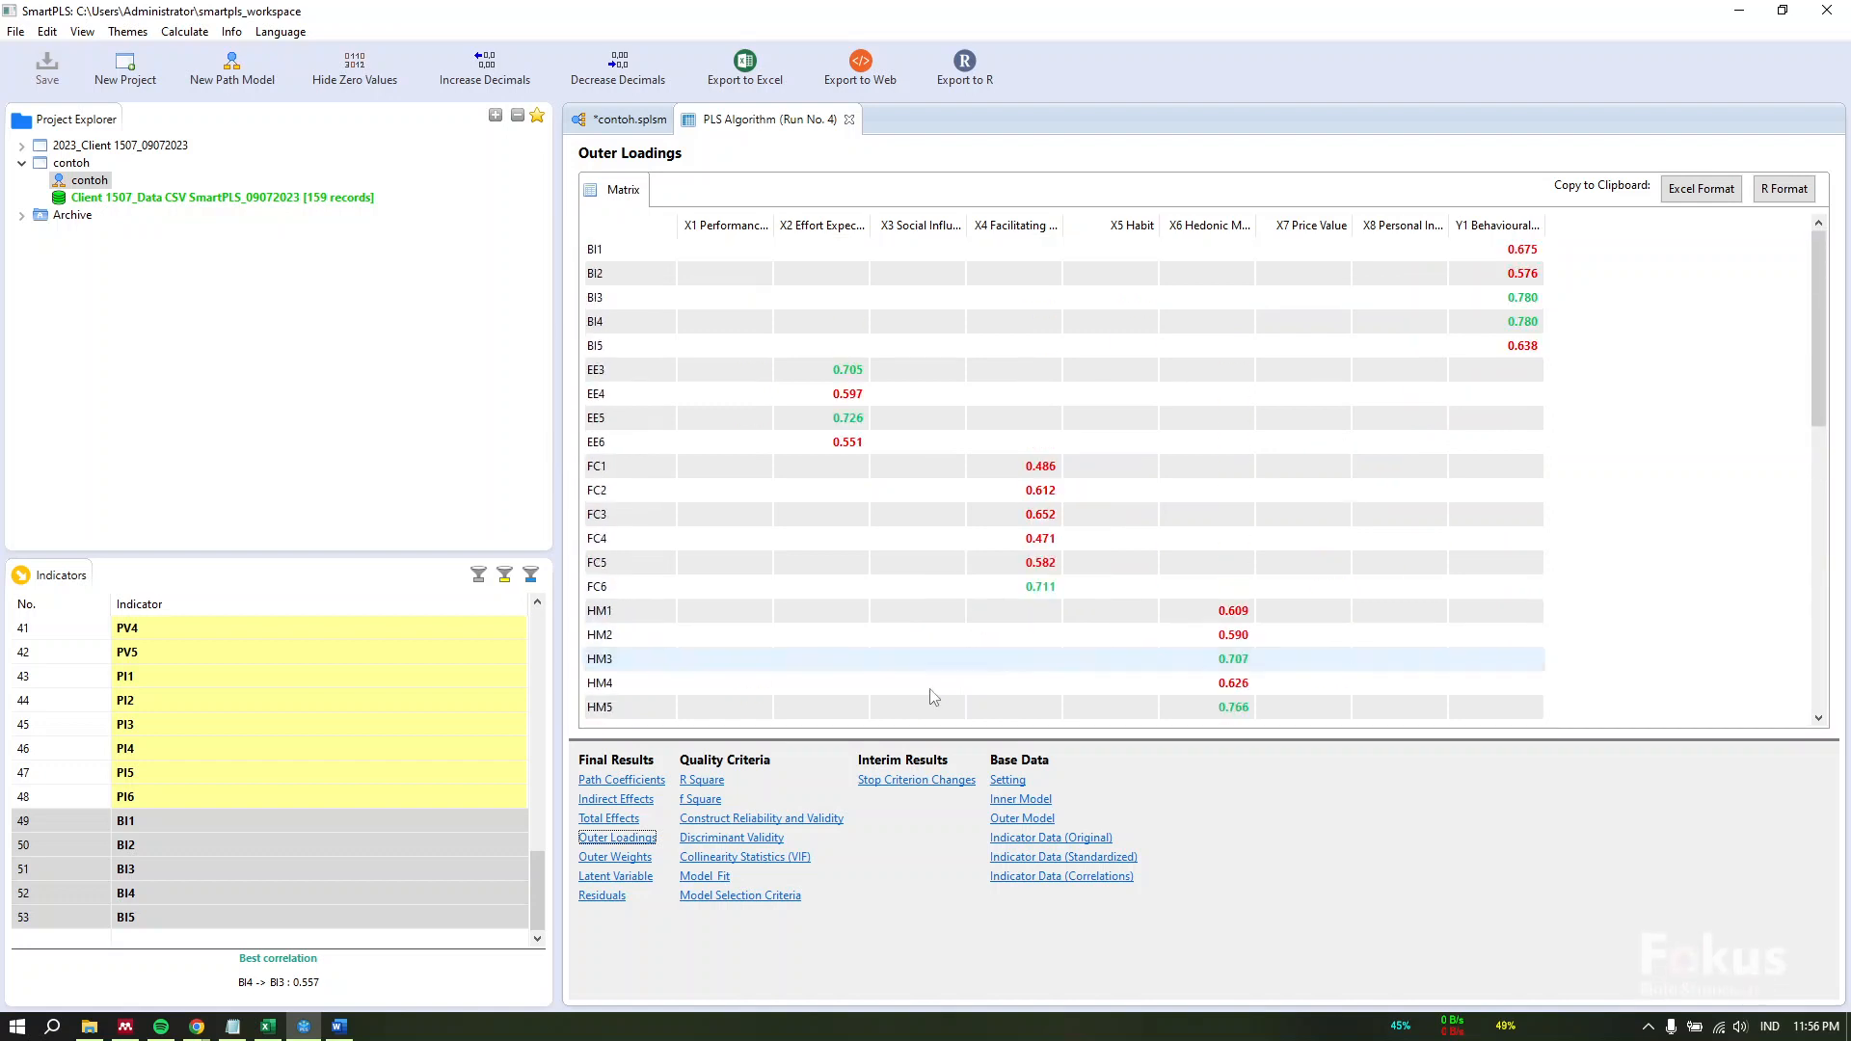
pyautogui.click(827, 820)
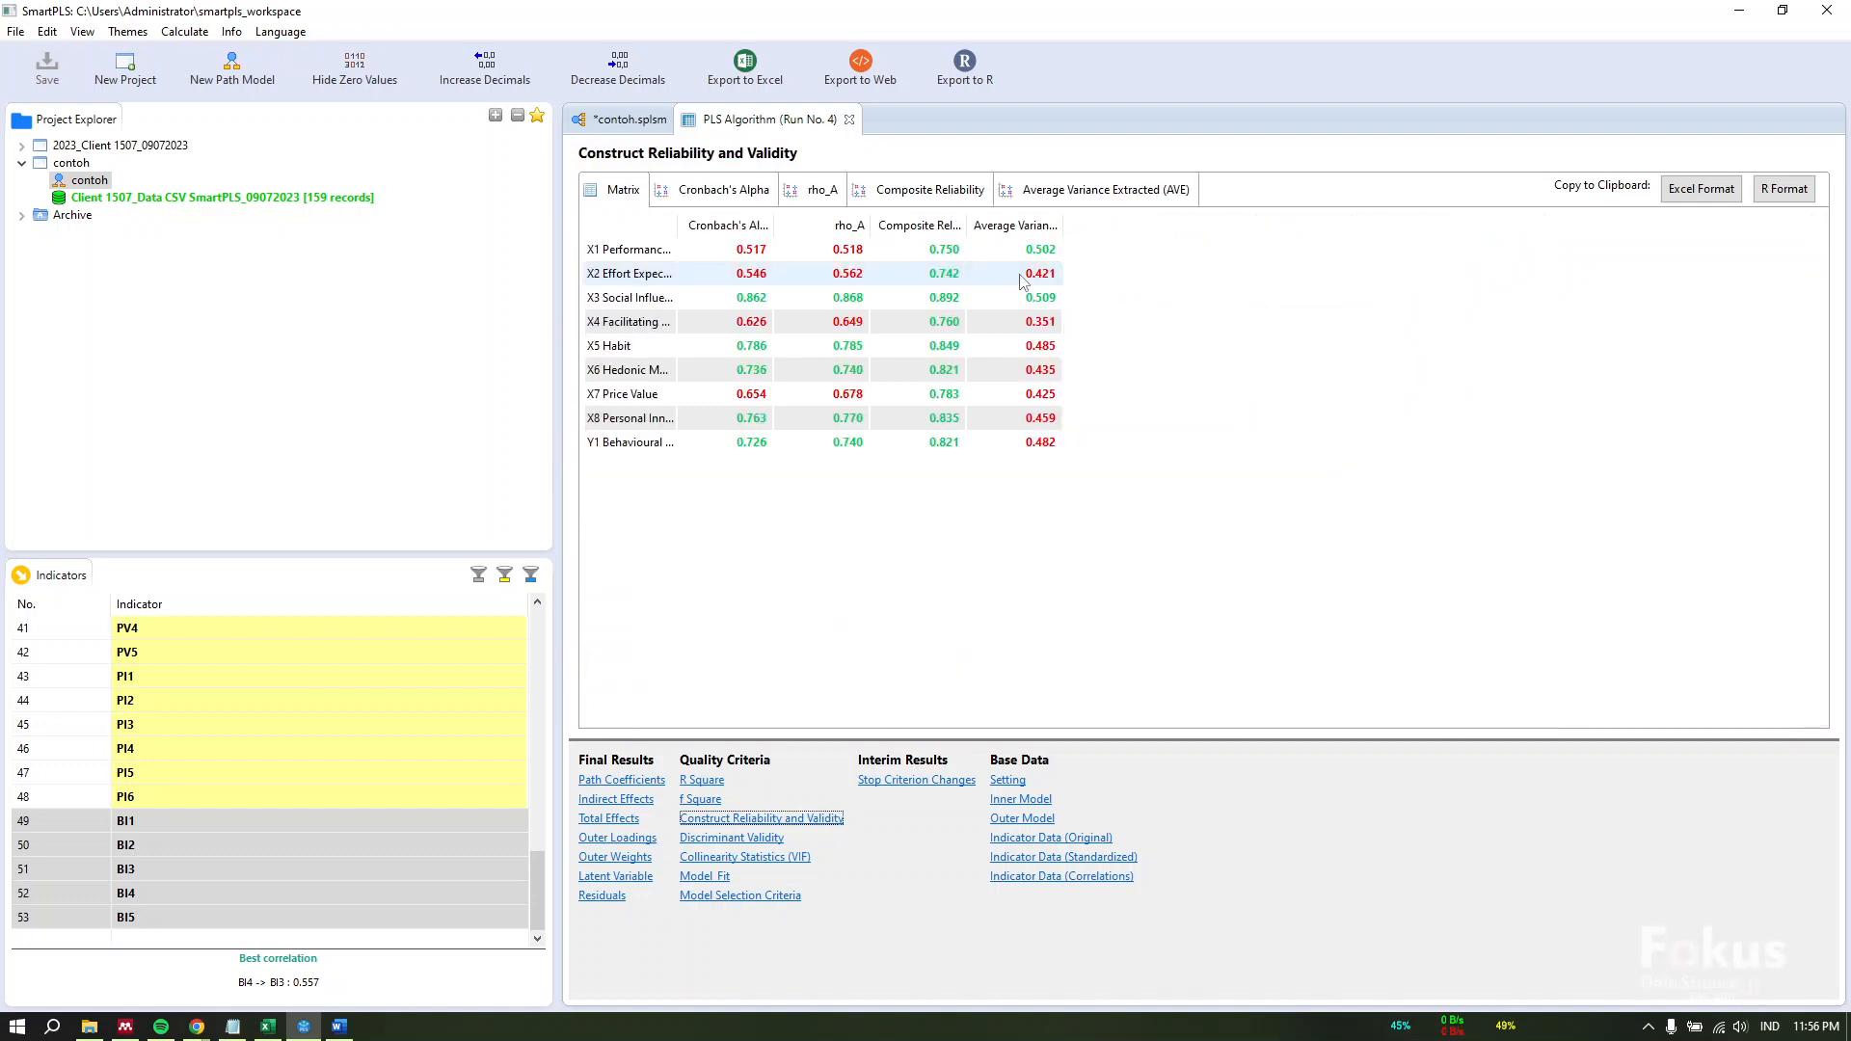
pyautogui.click(636, 839)
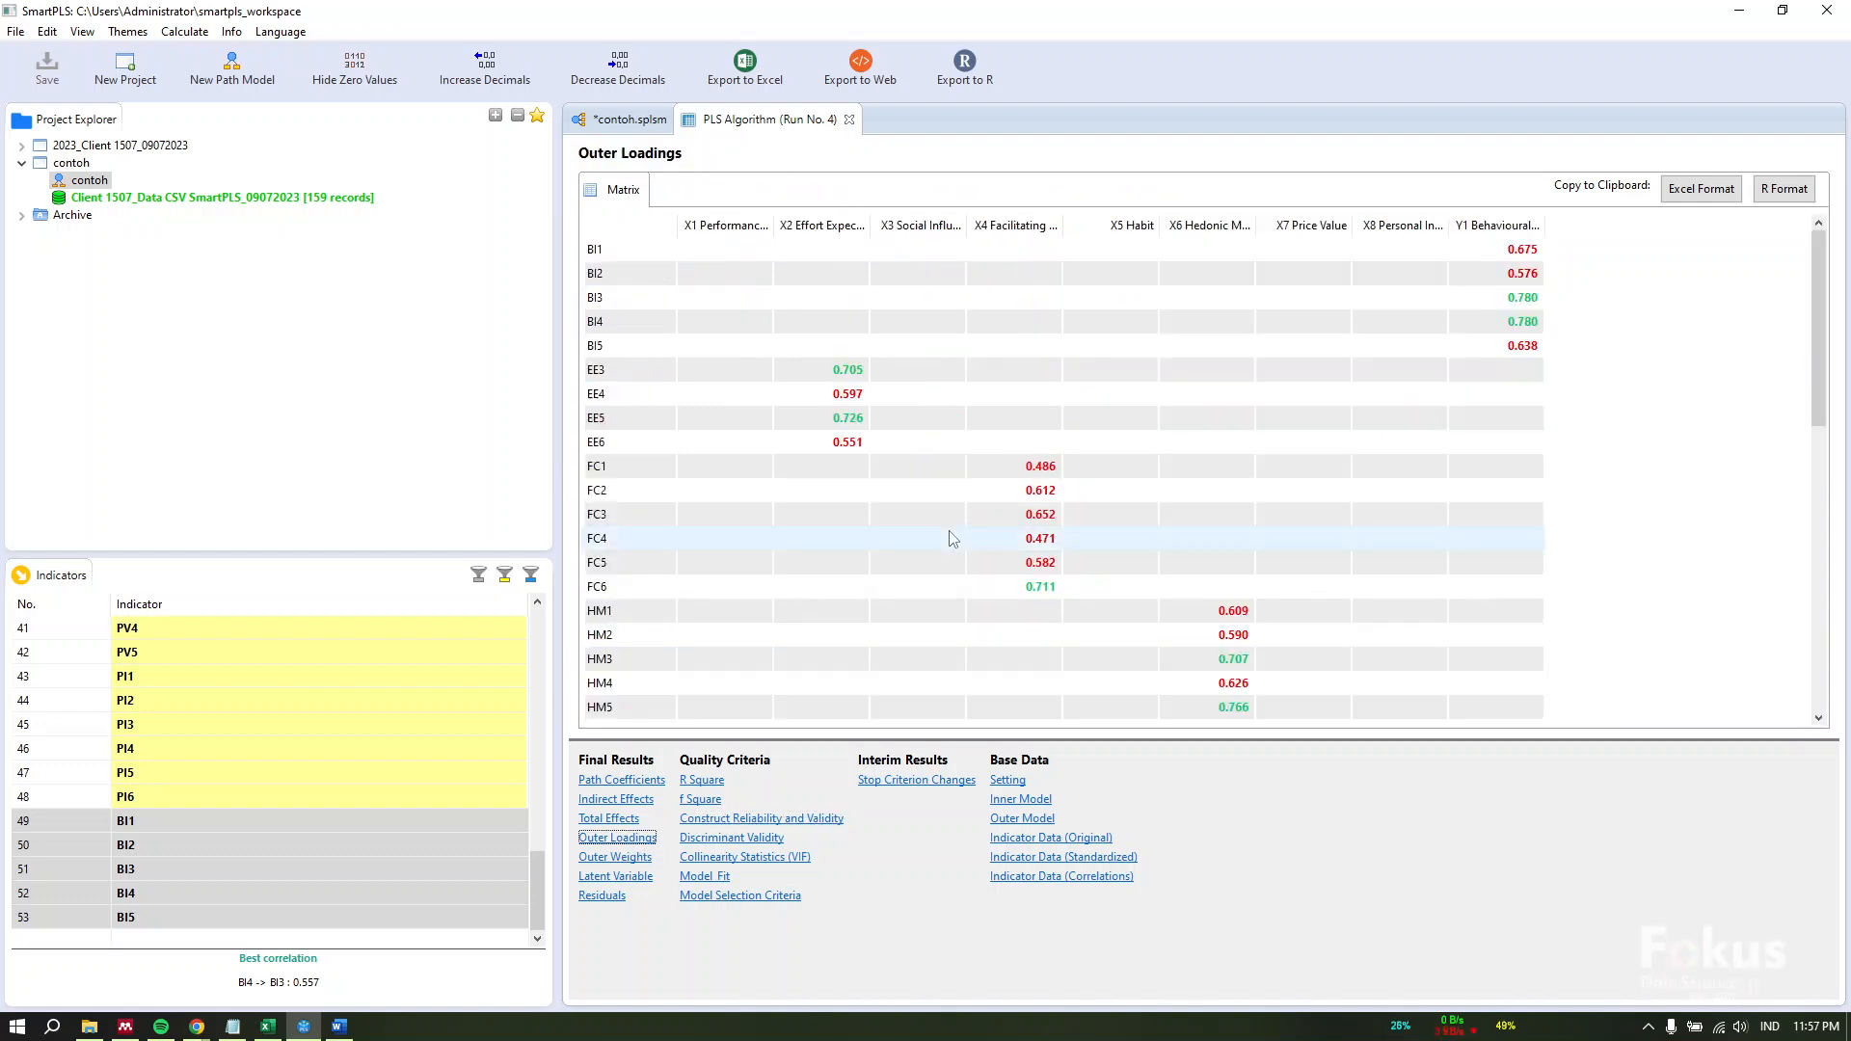
pyautogui.click(777, 819)
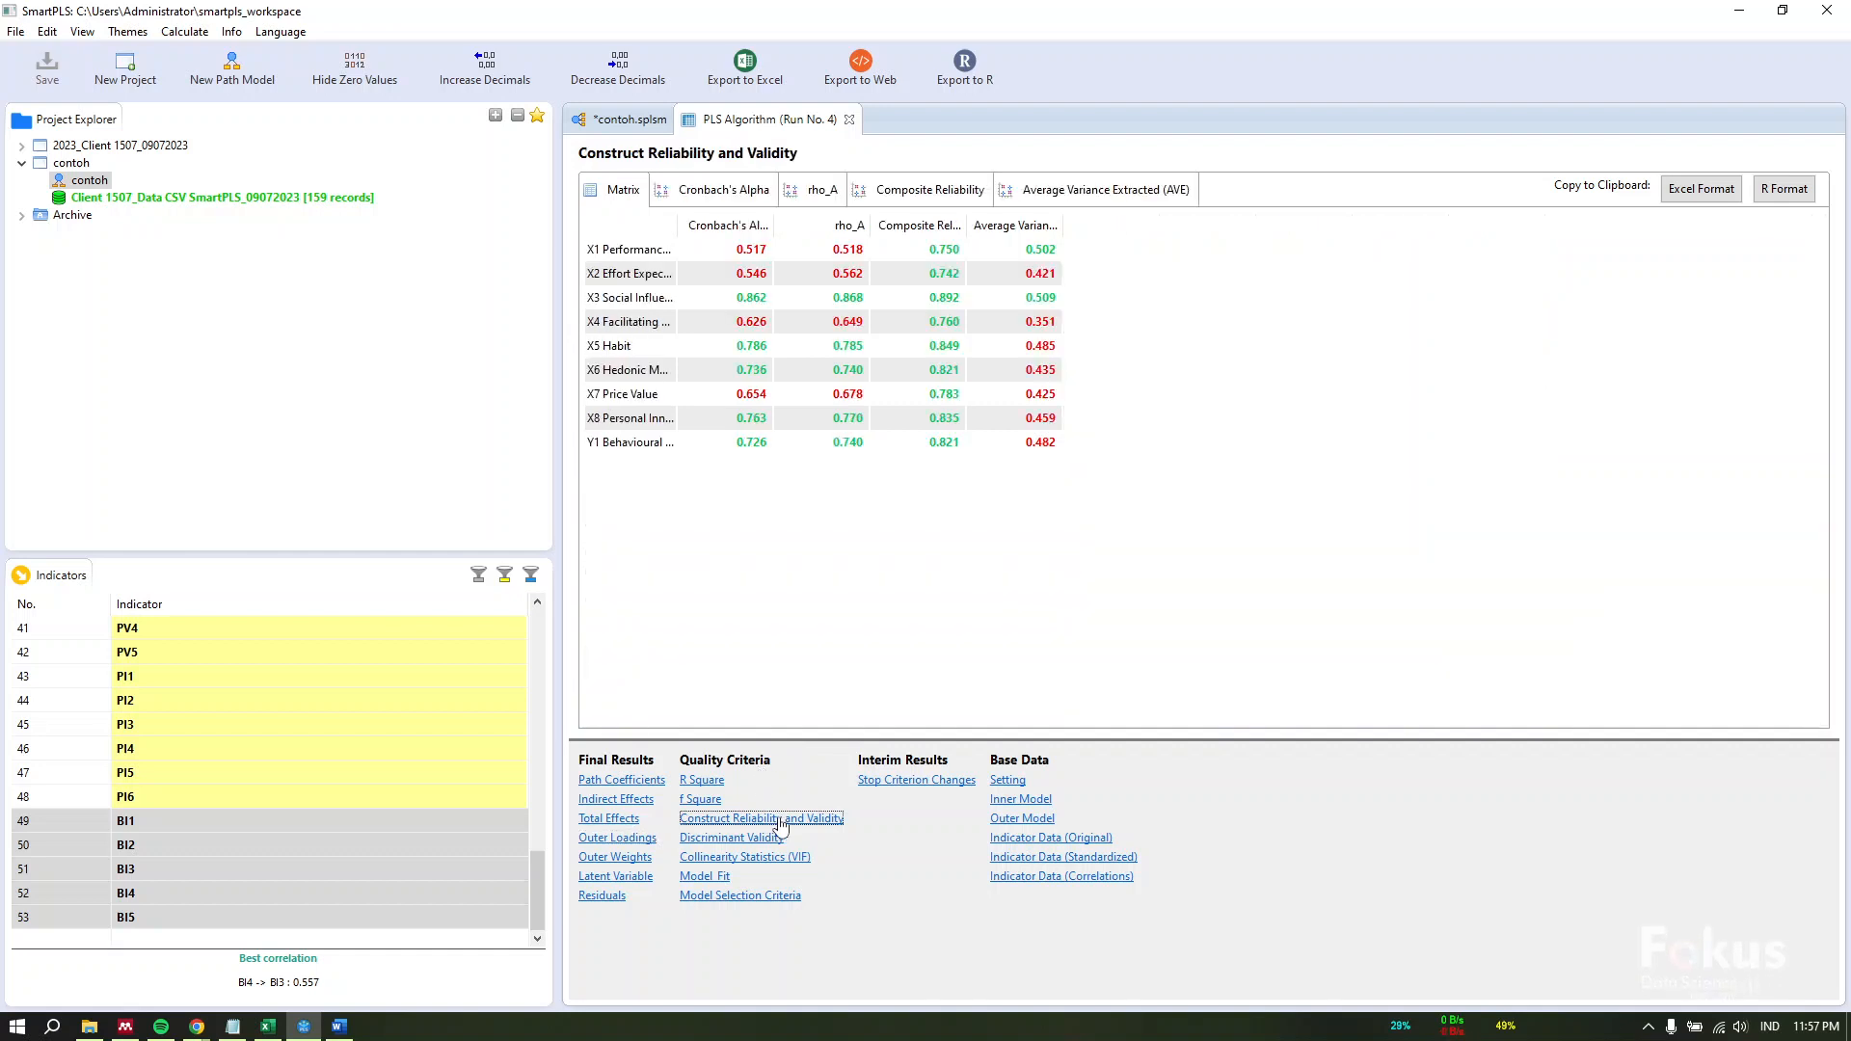
pyautogui.moveTo(673, 225); pyautogui.dragTo(856, 225)
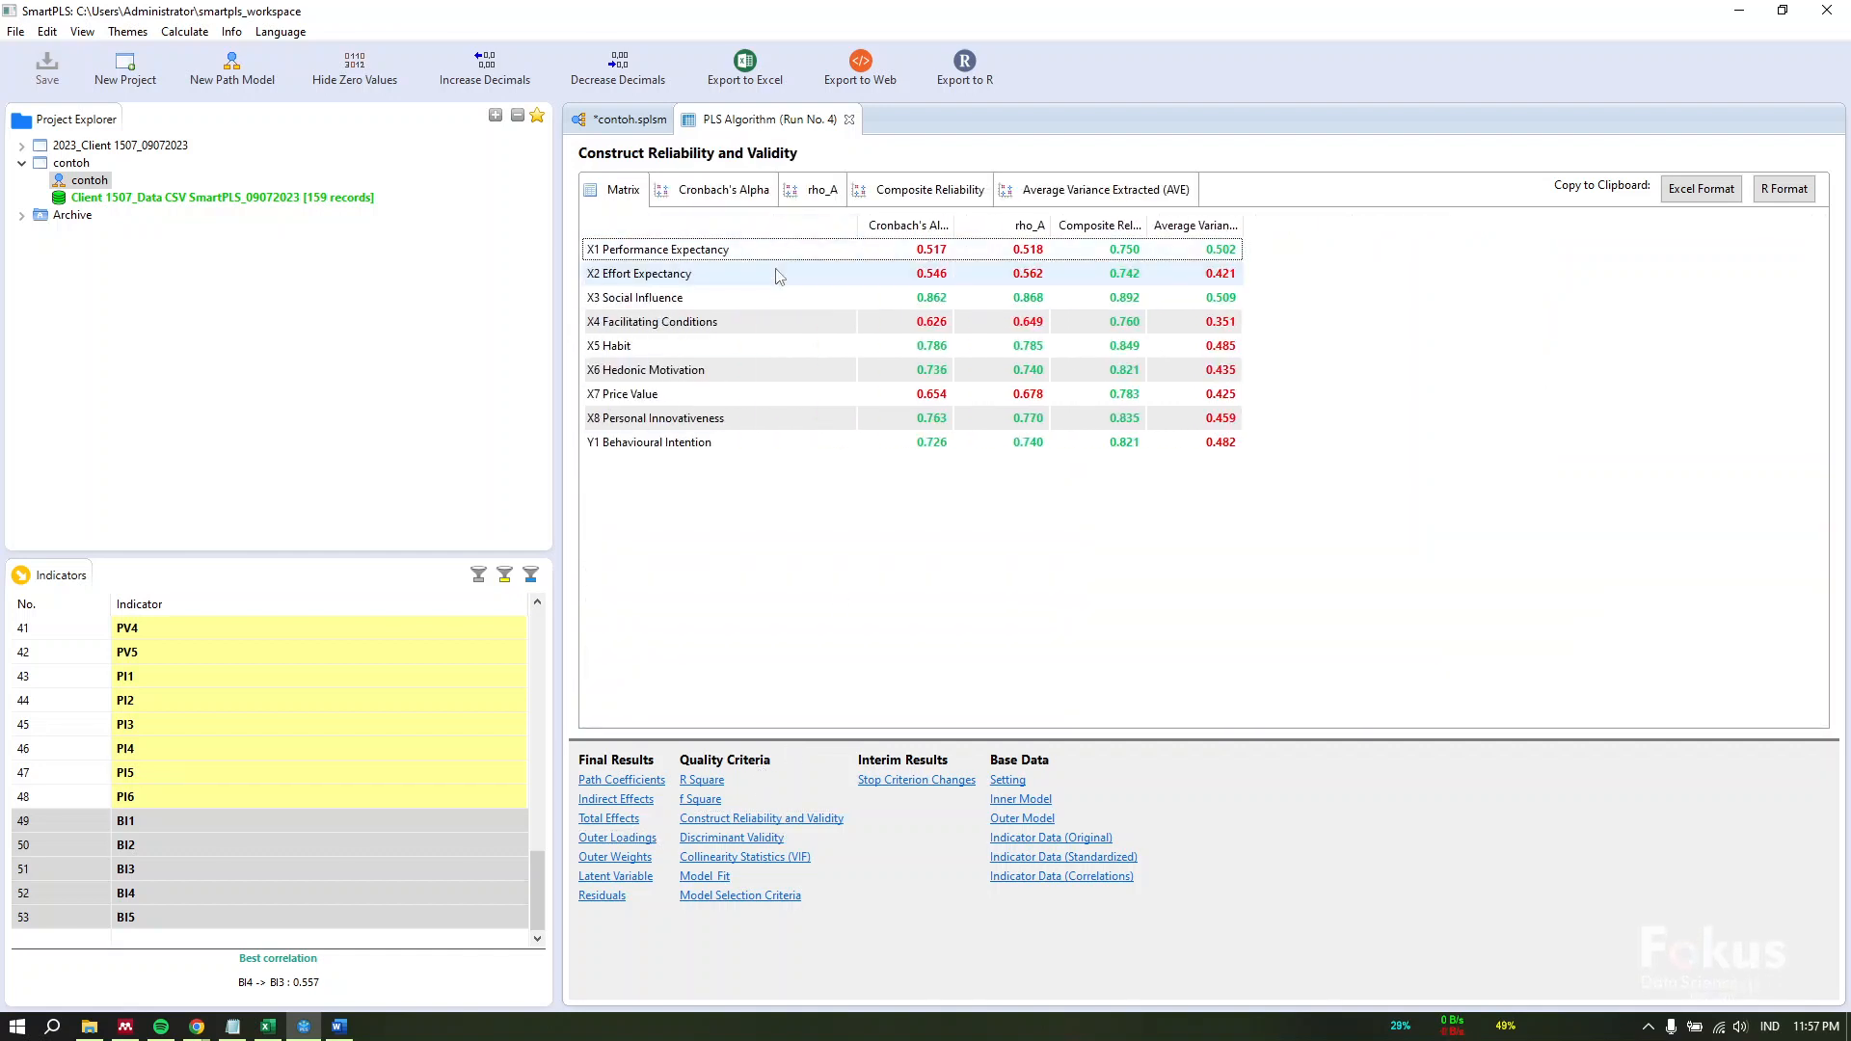
pyautogui.click(644, 837)
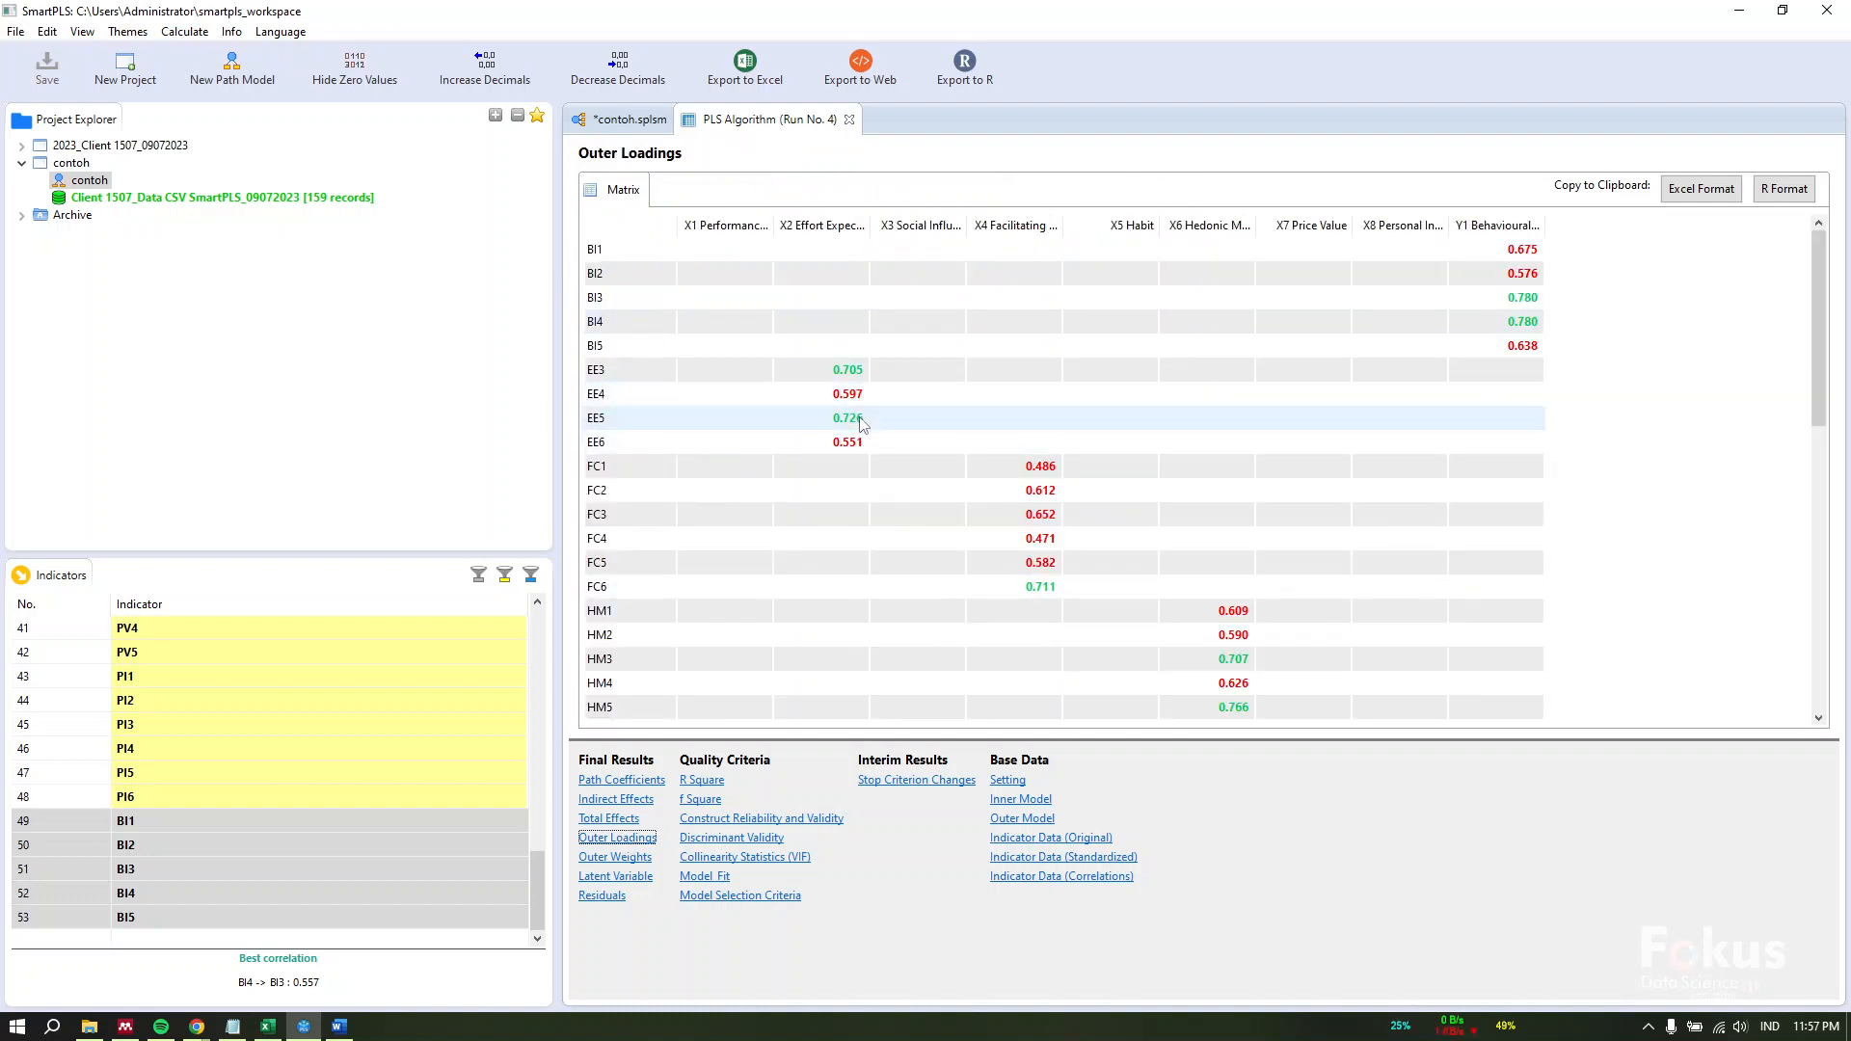
# - Remove indicator EE6 from X2 Effort Expectancy in the contoh model and recalculate with the PLS Algorithm
pyautogui.click(856, 445)
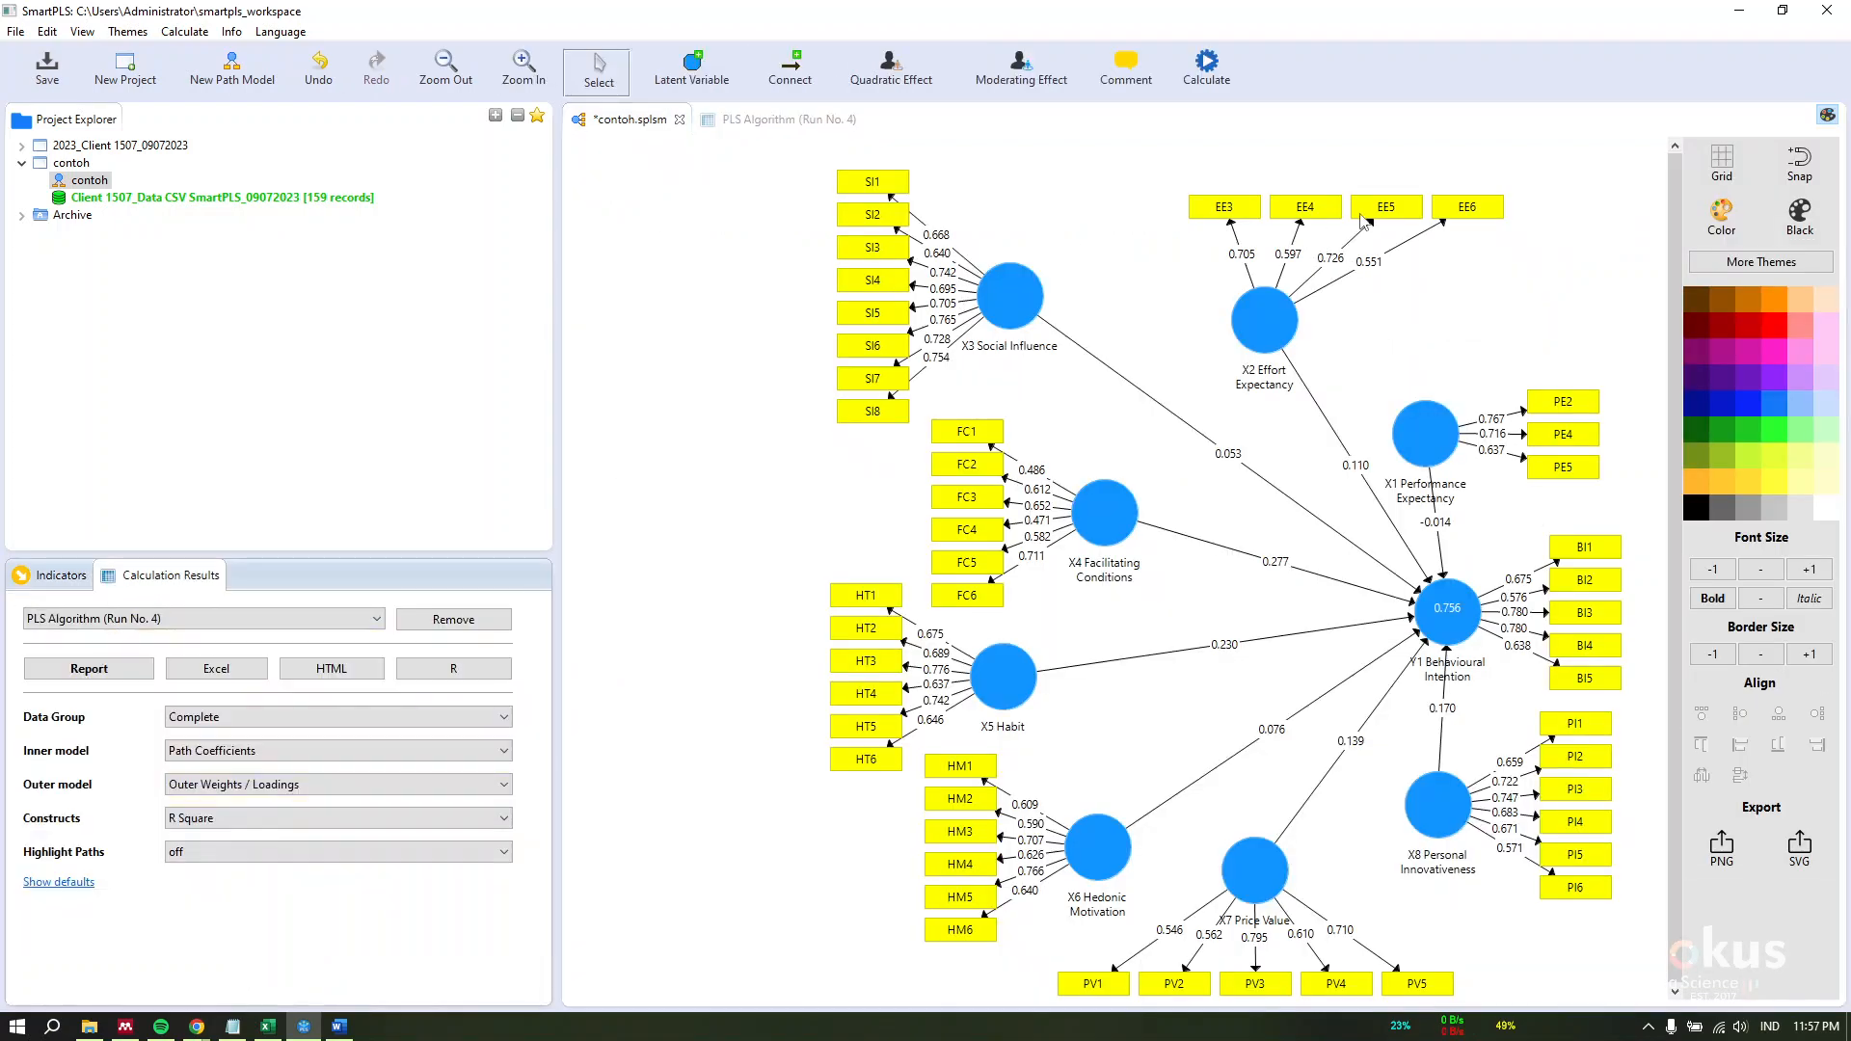
pyautogui.click(1487, 213)
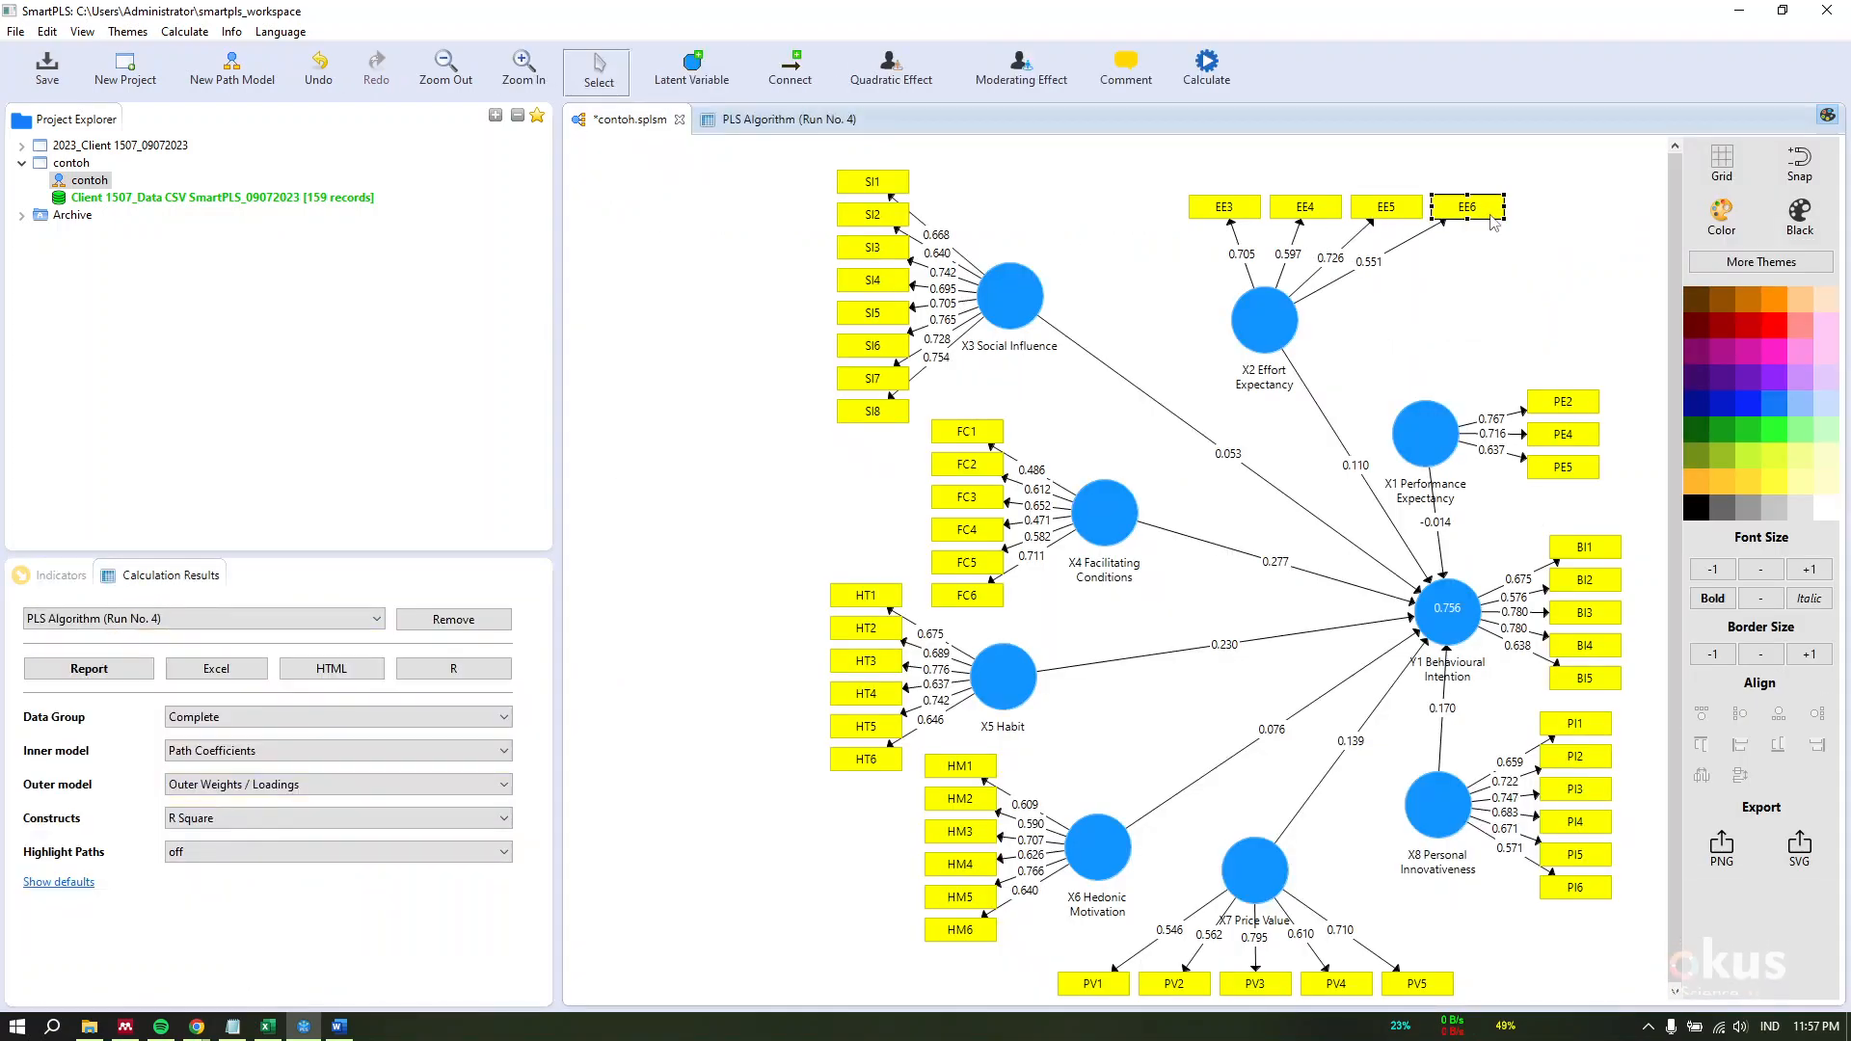
pyautogui.press('Delete')
pyautogui.click(1209, 70)
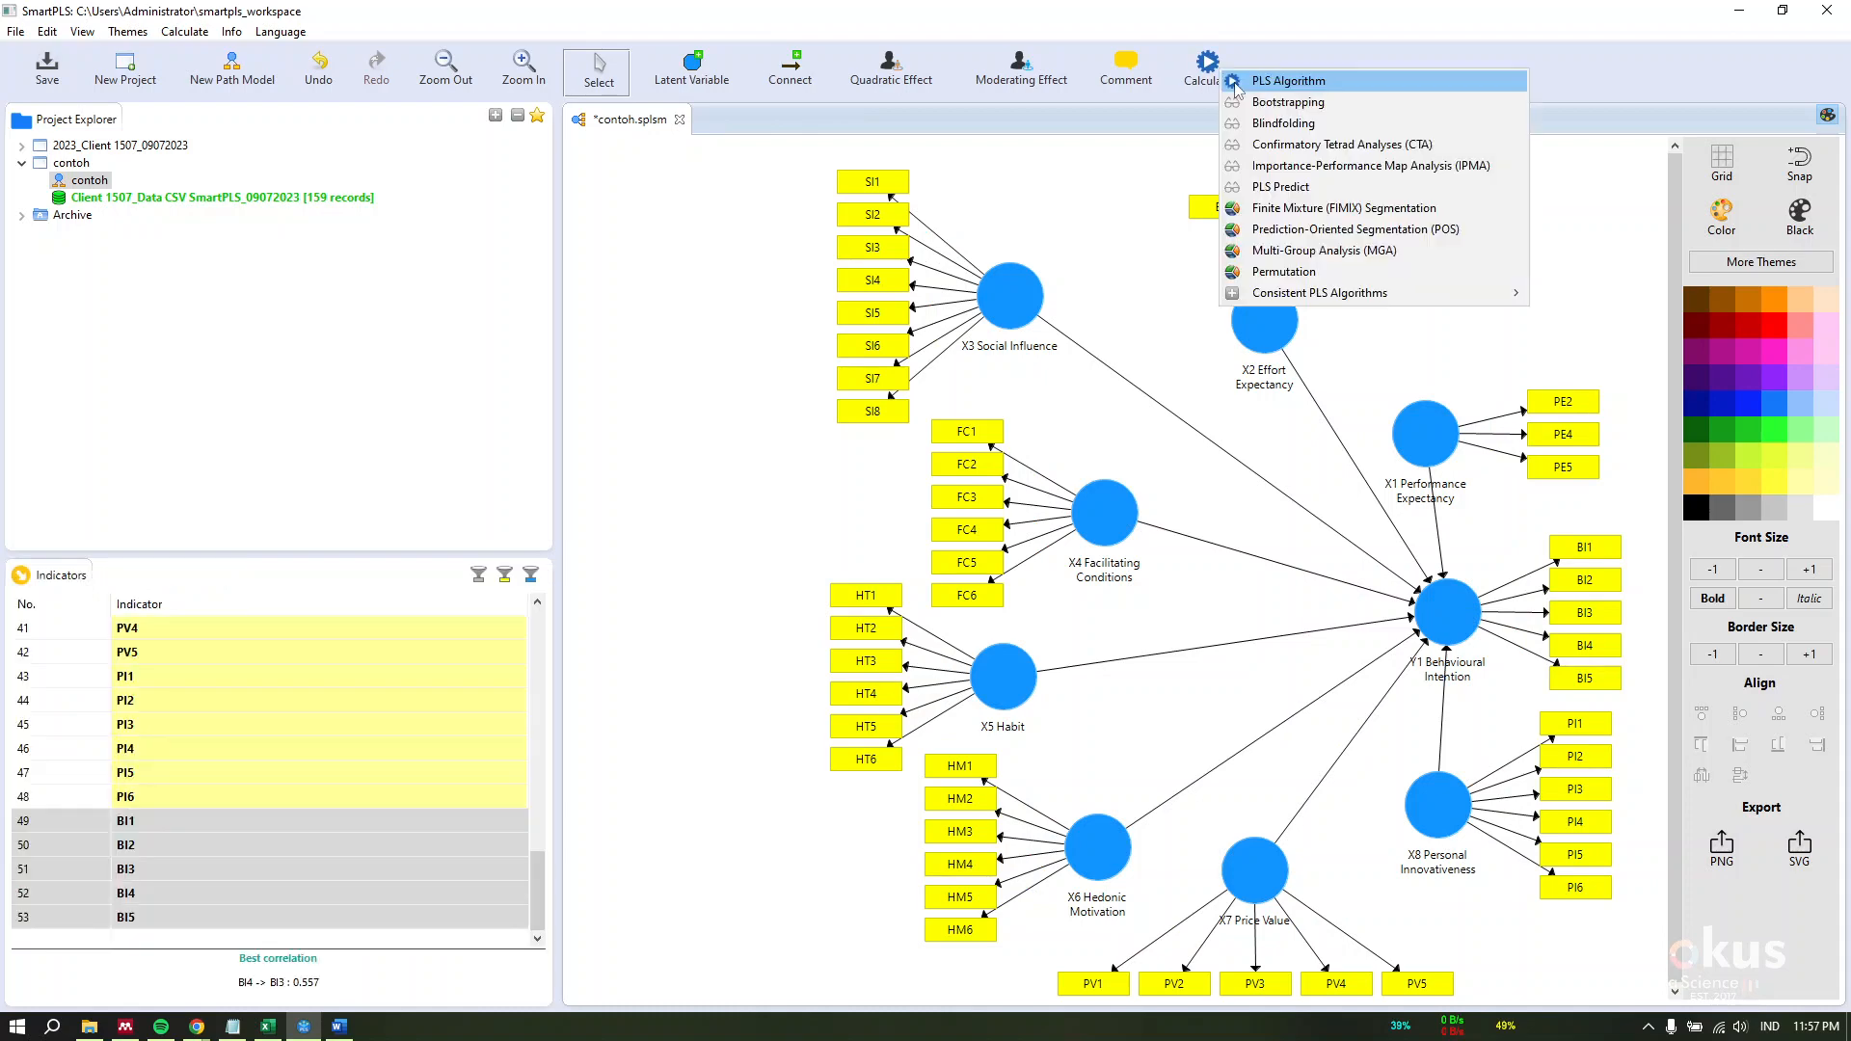
pyautogui.click(1235, 84)
pyautogui.click(1395, 673)
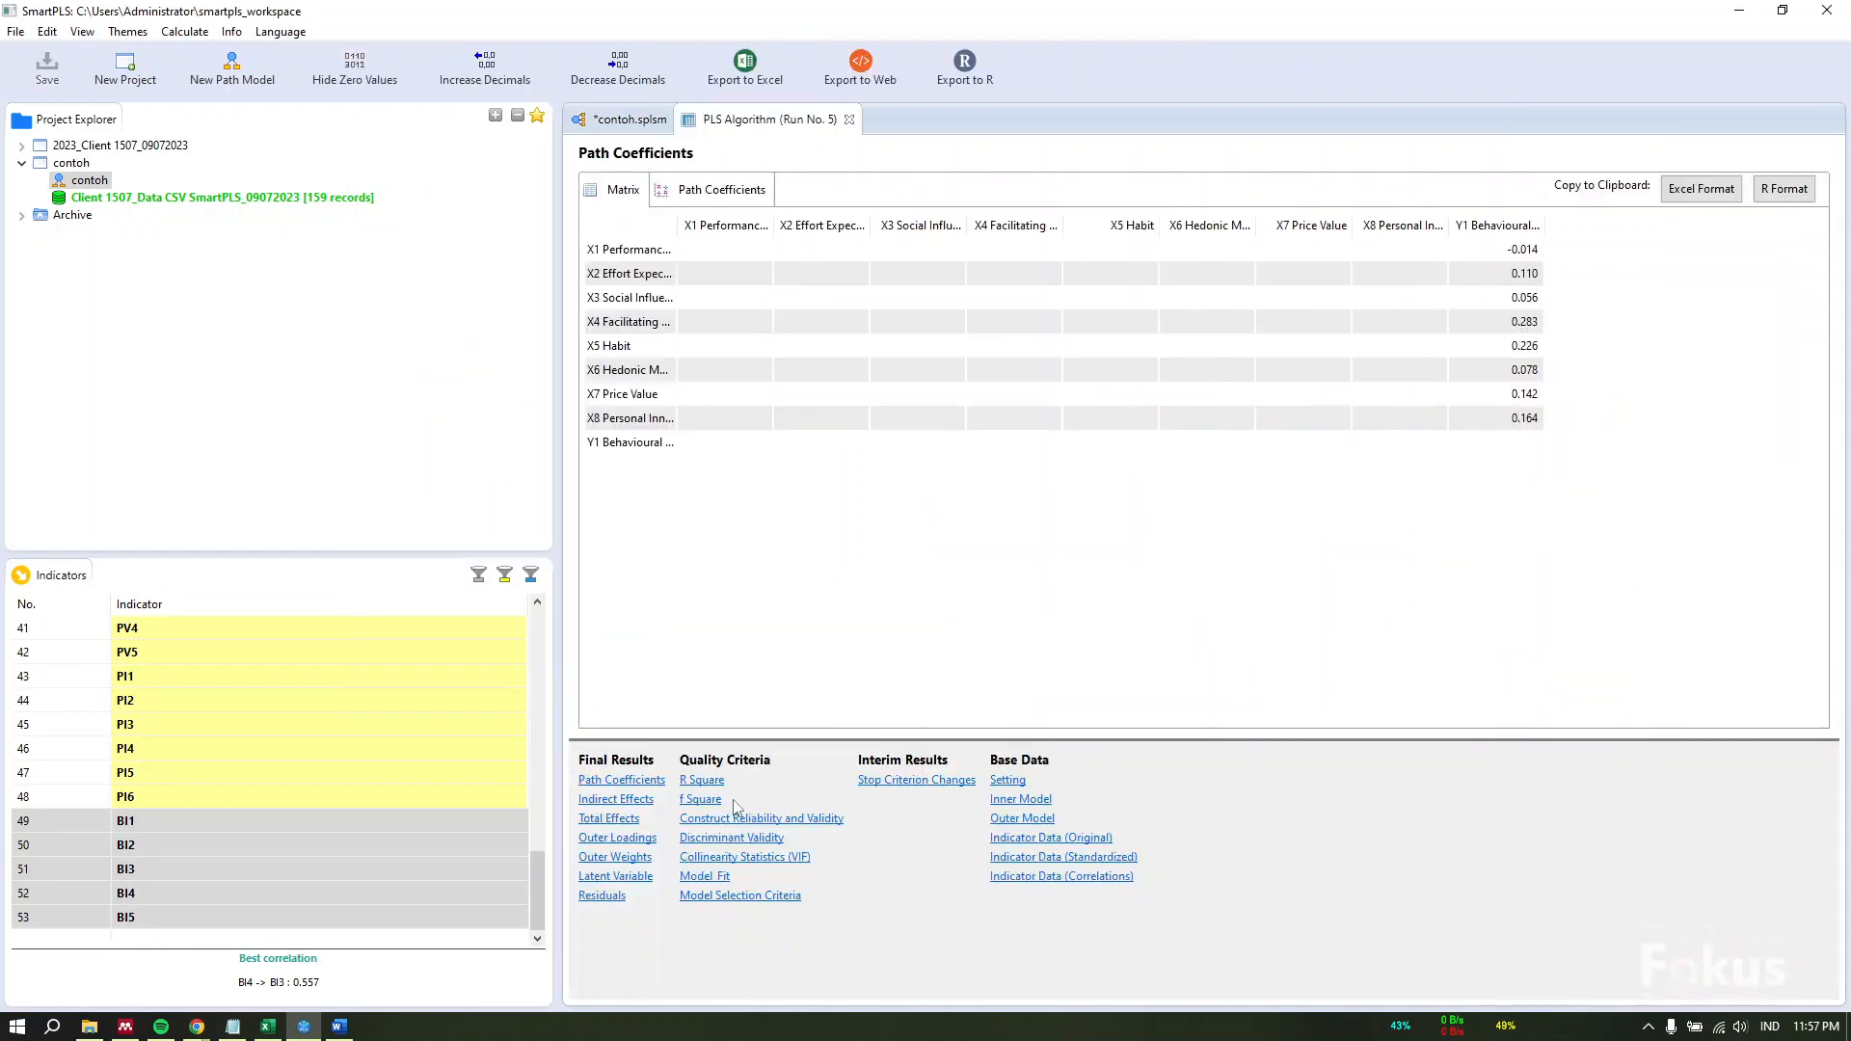
# - Check construct reliability and validity for Run No. 5 with full construct names, and inspect the EE4 outer loading
pyautogui.click(732, 818)
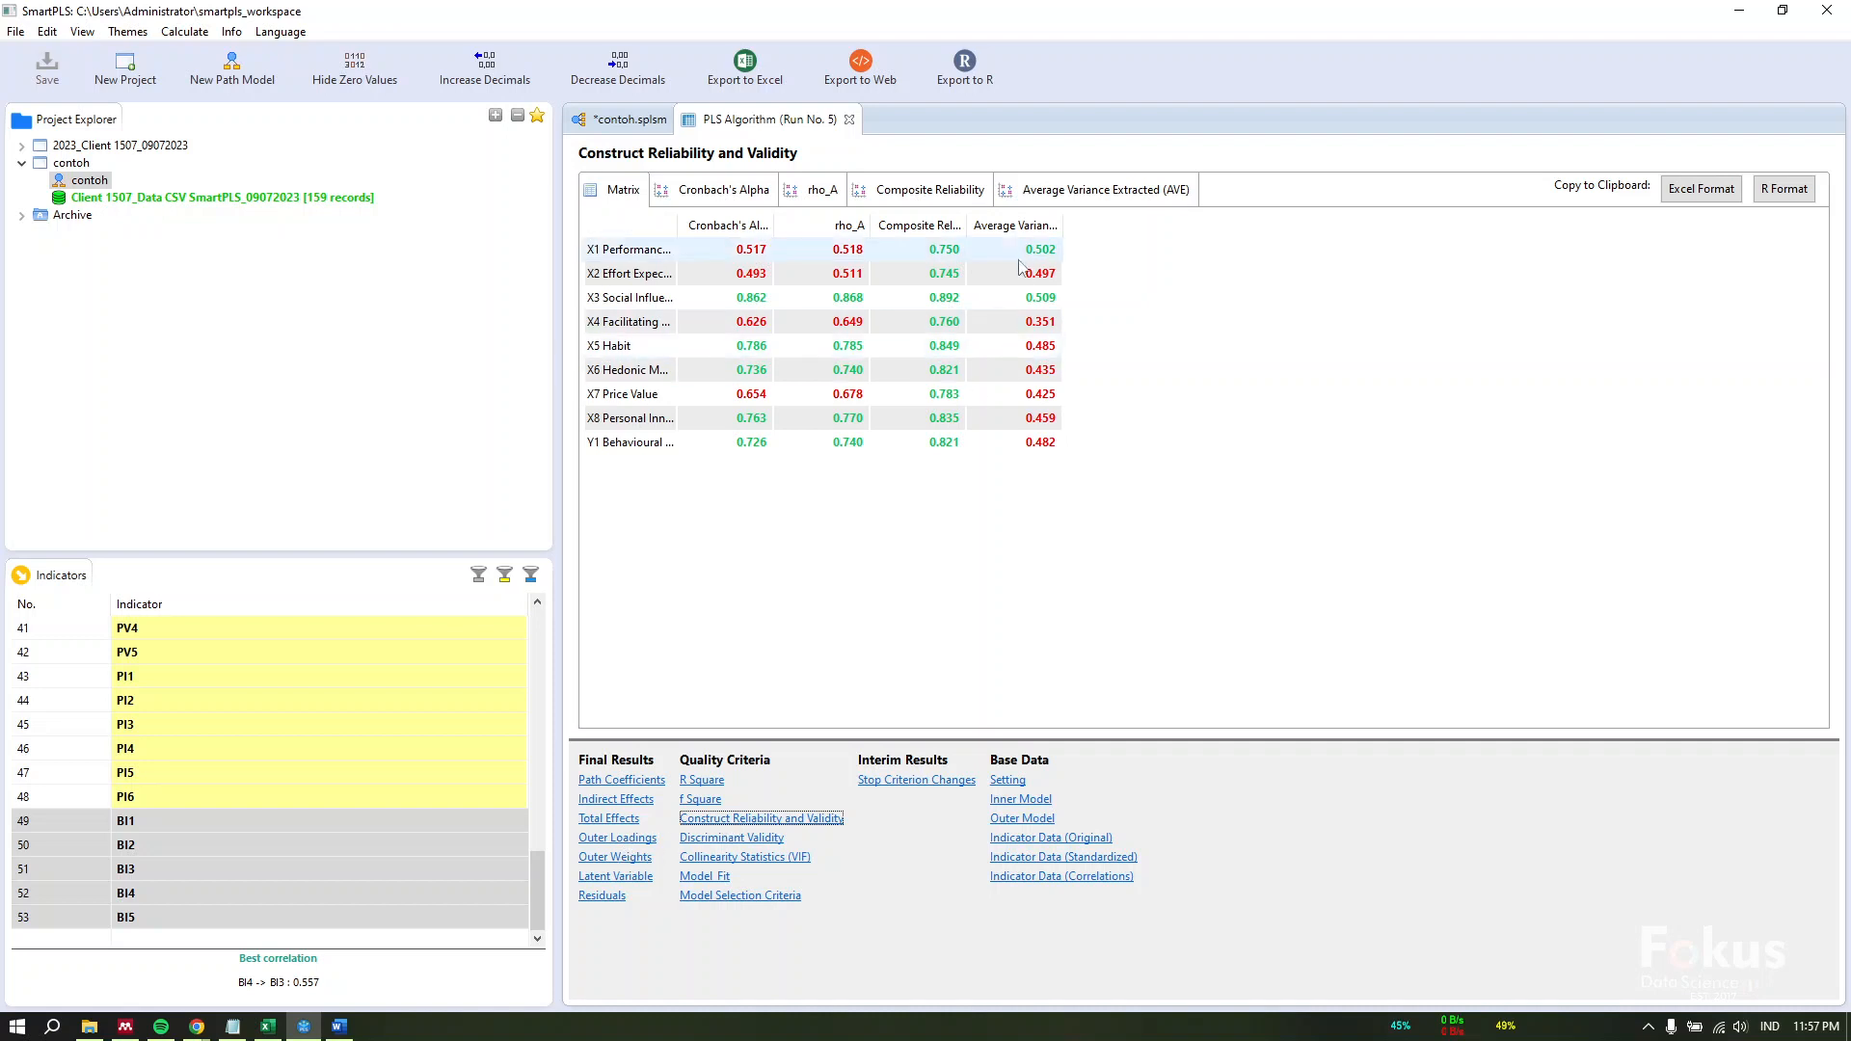
pyautogui.moveTo(681, 226); pyautogui.dragTo(814, 229)
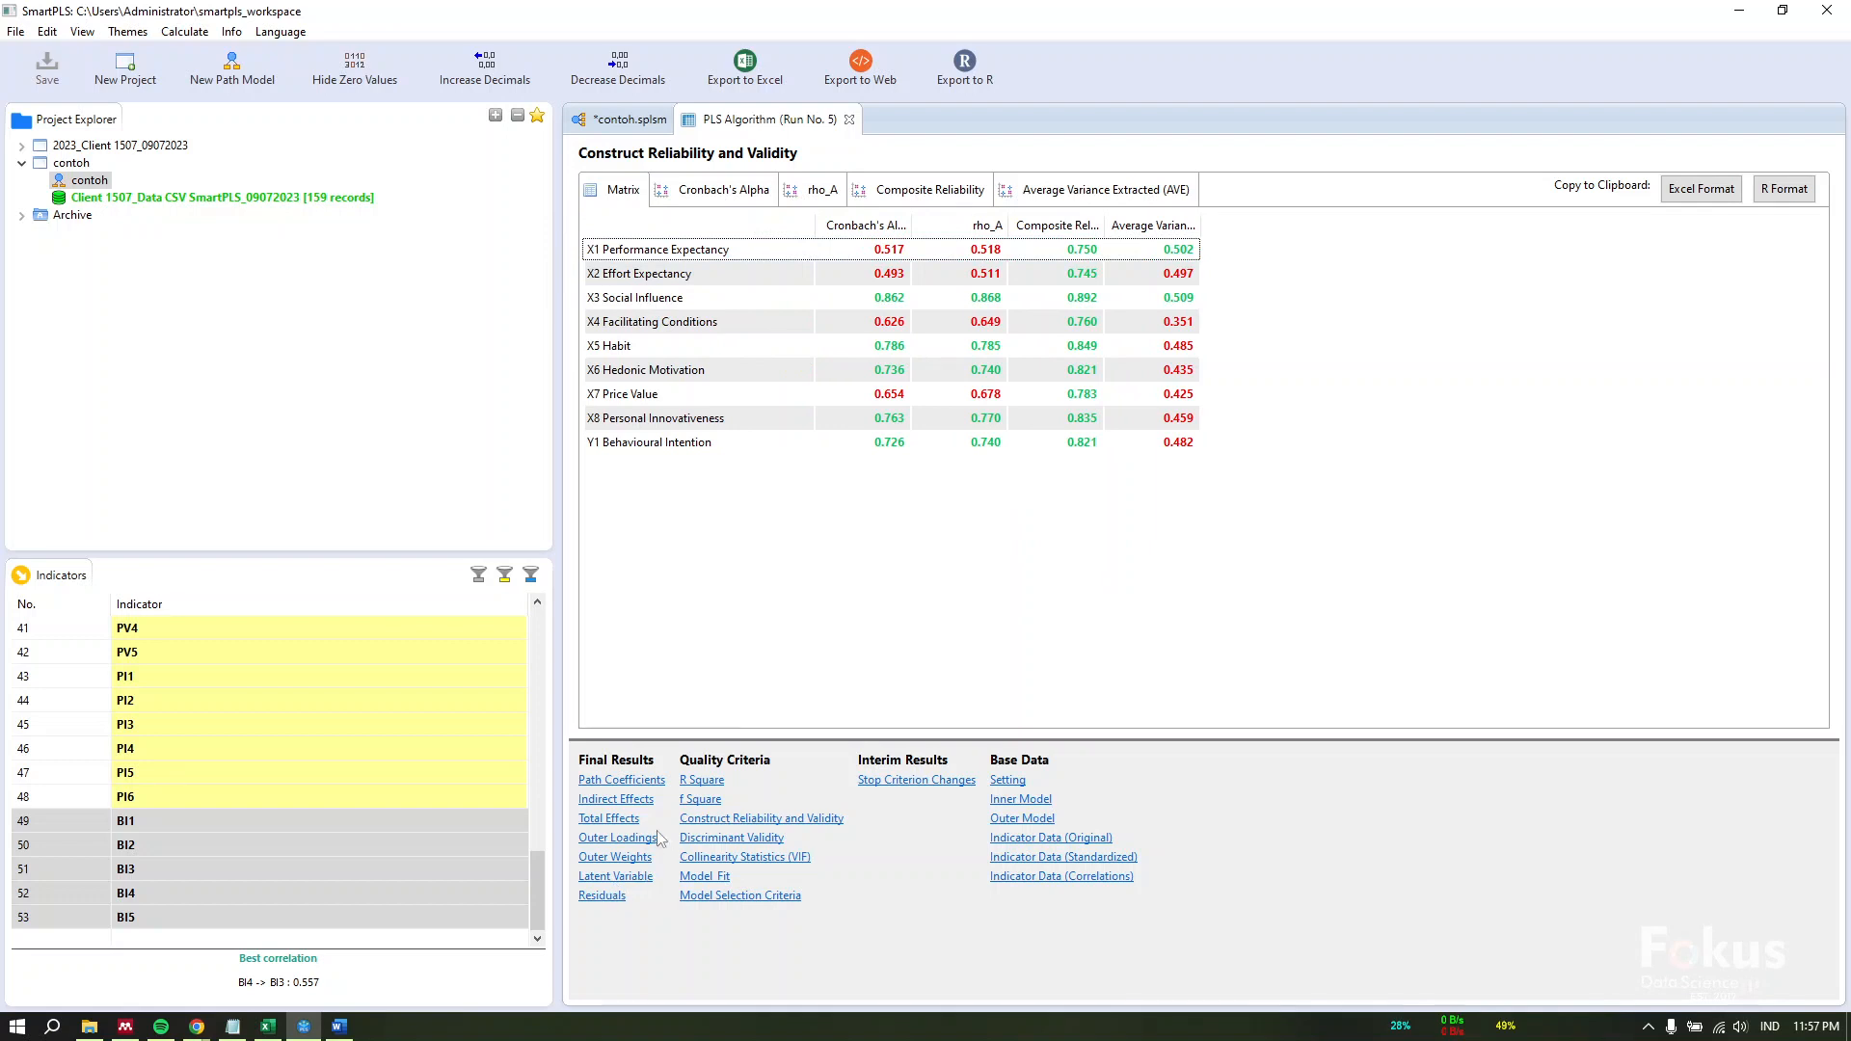
pyautogui.click(633, 846)
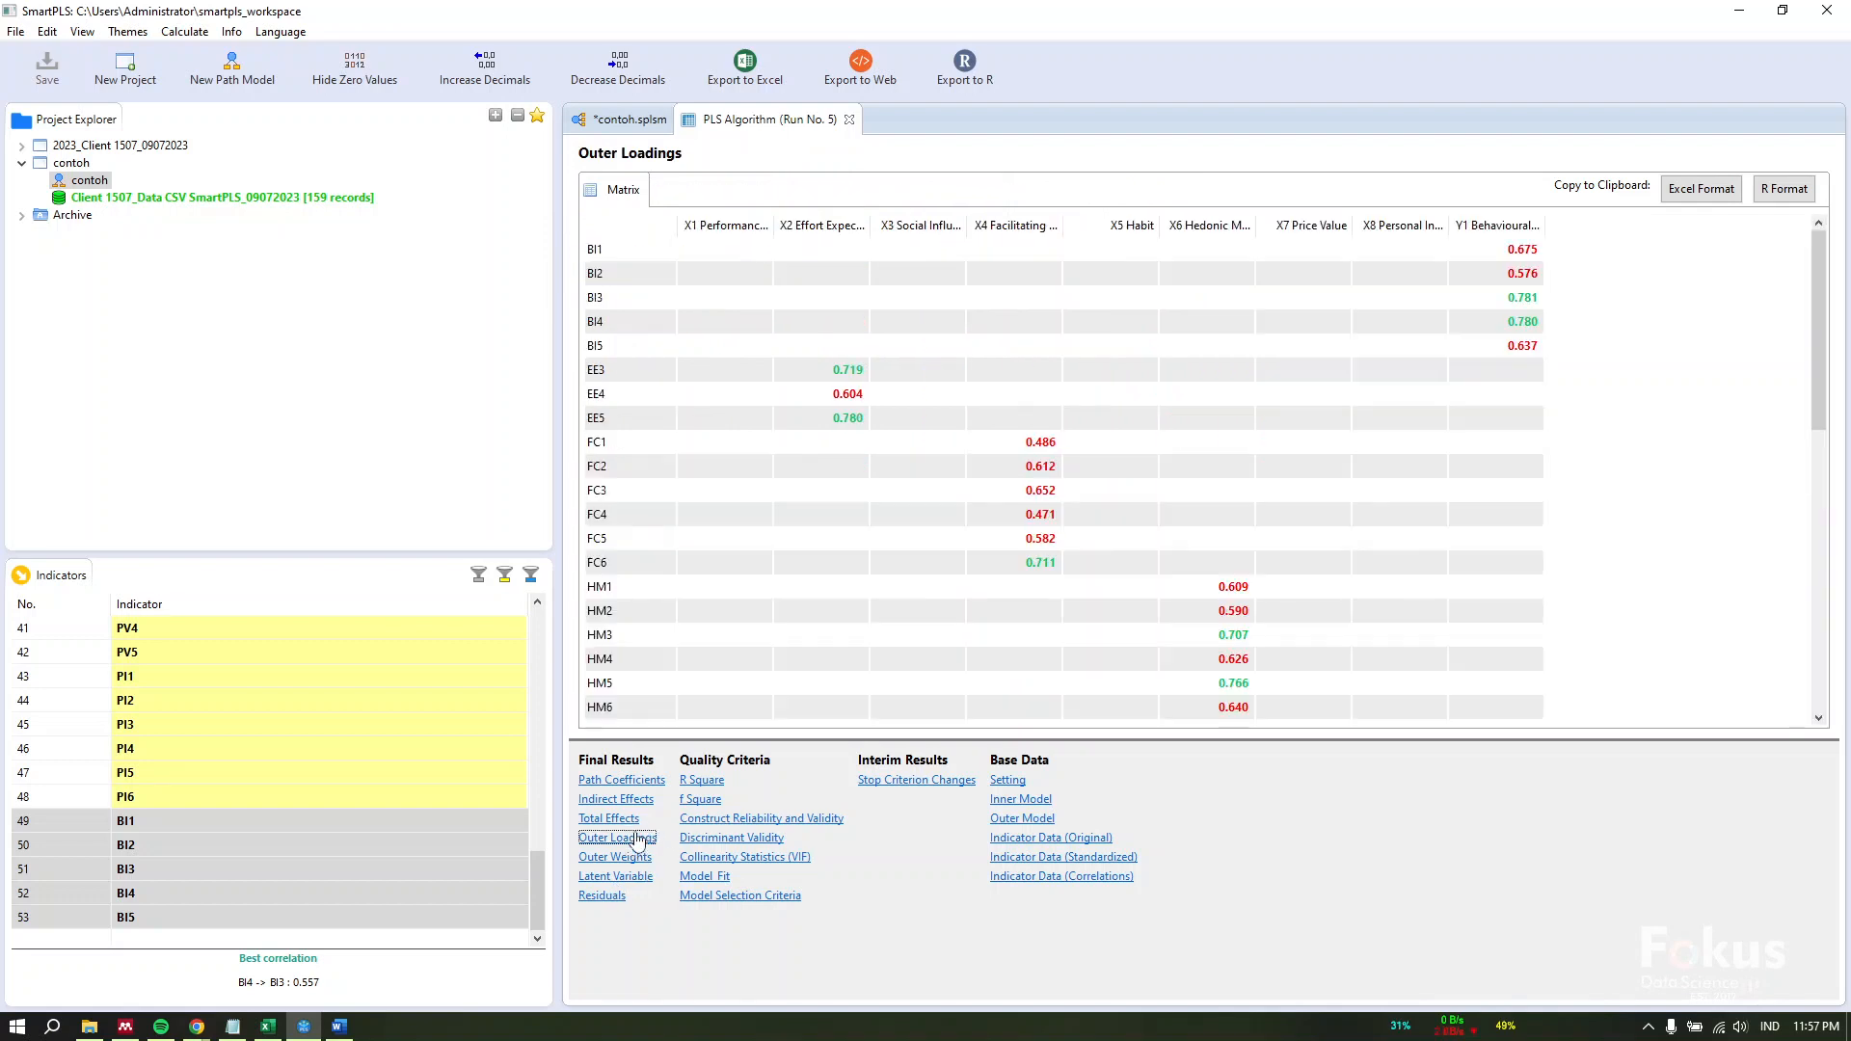
pyautogui.click(827, 395)
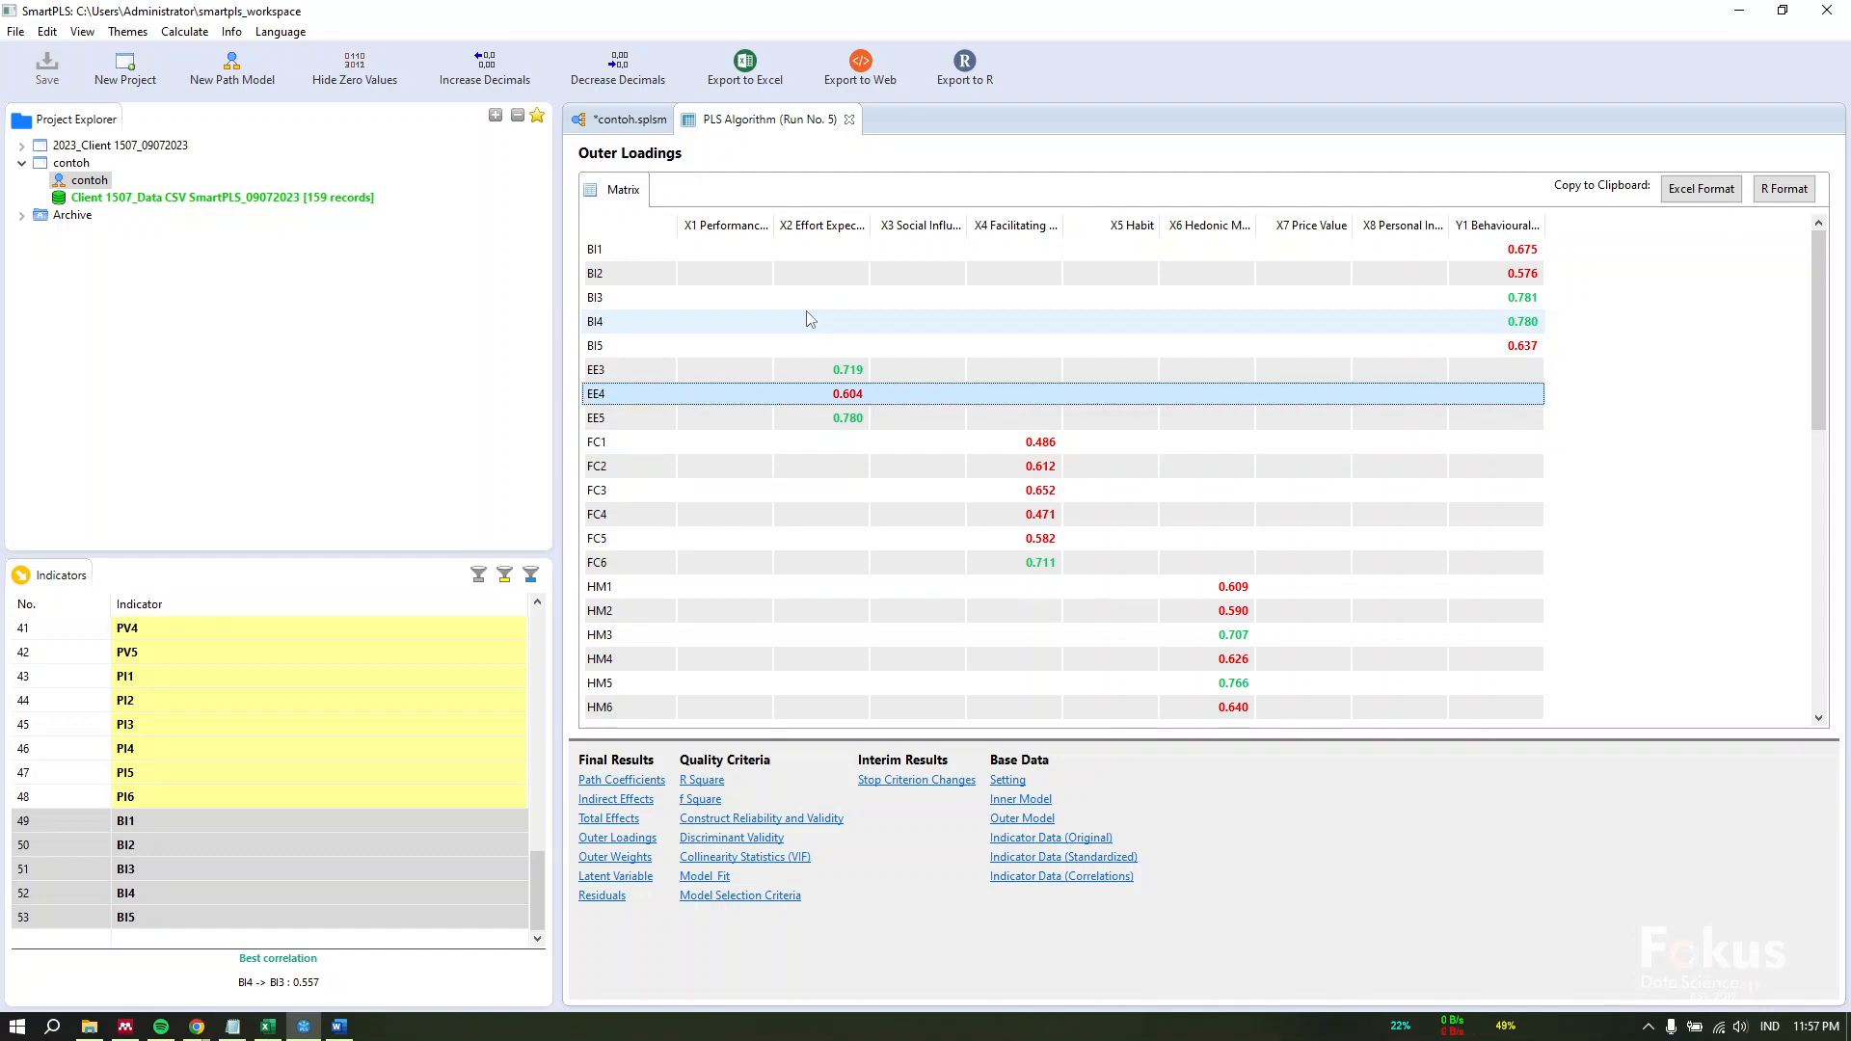
# - Remove indicator EE4 from X2 Effort Expectancy and run the PLS Algorithm again
pyautogui.click(641, 121)
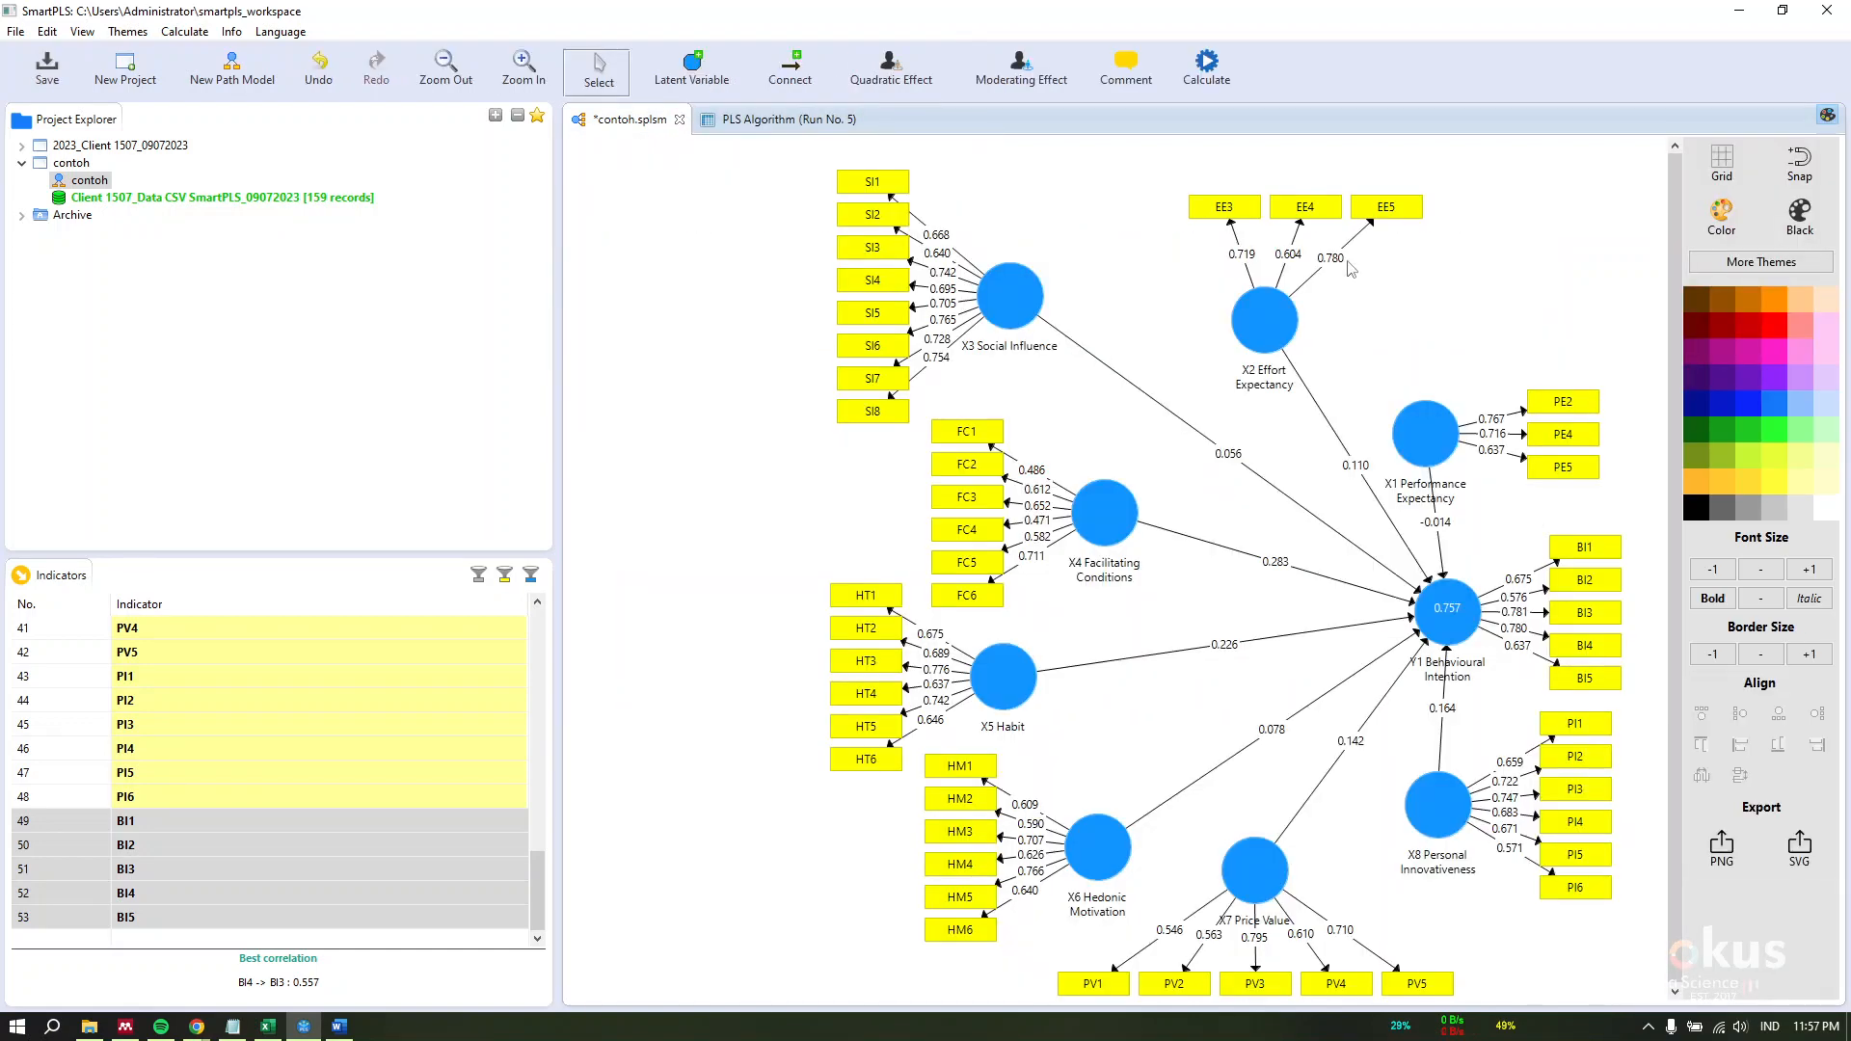
pyautogui.click(1323, 212)
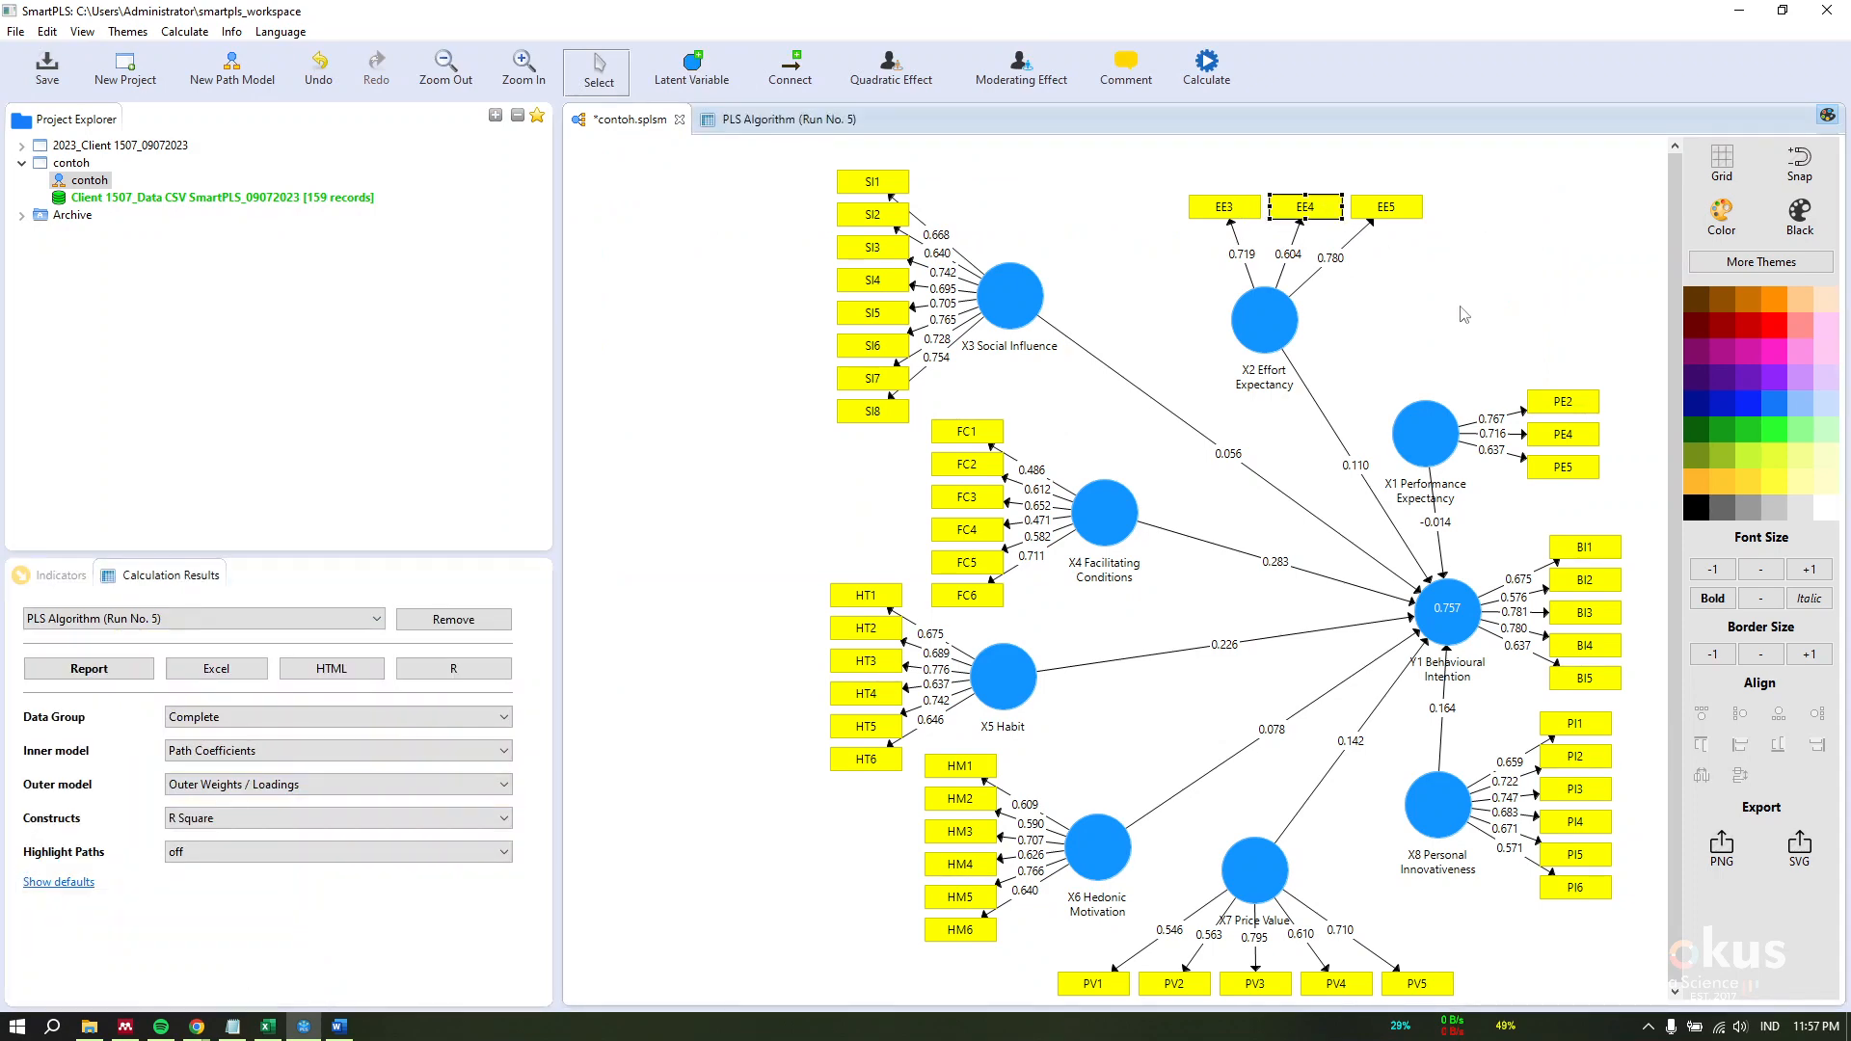
pyautogui.press('Delete')
pyautogui.click(1224, 74)
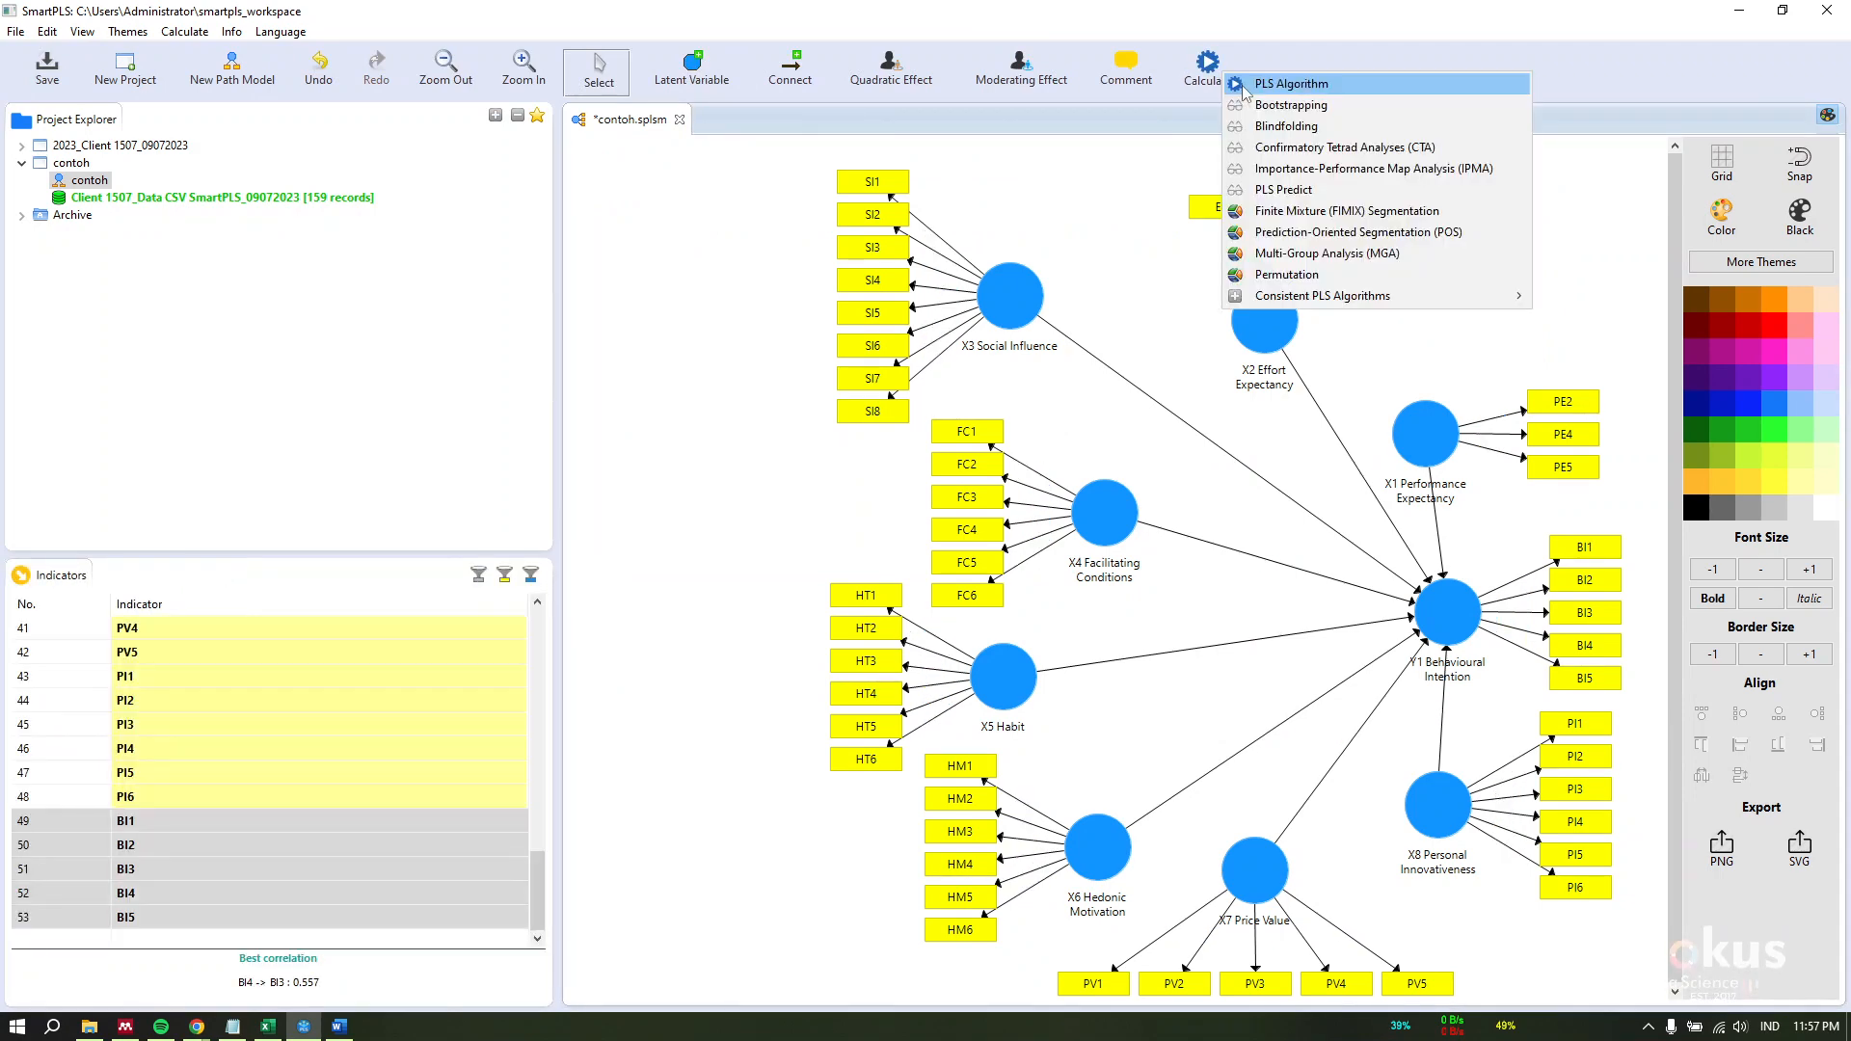
pyautogui.click(1243, 86)
pyautogui.click(1403, 672)
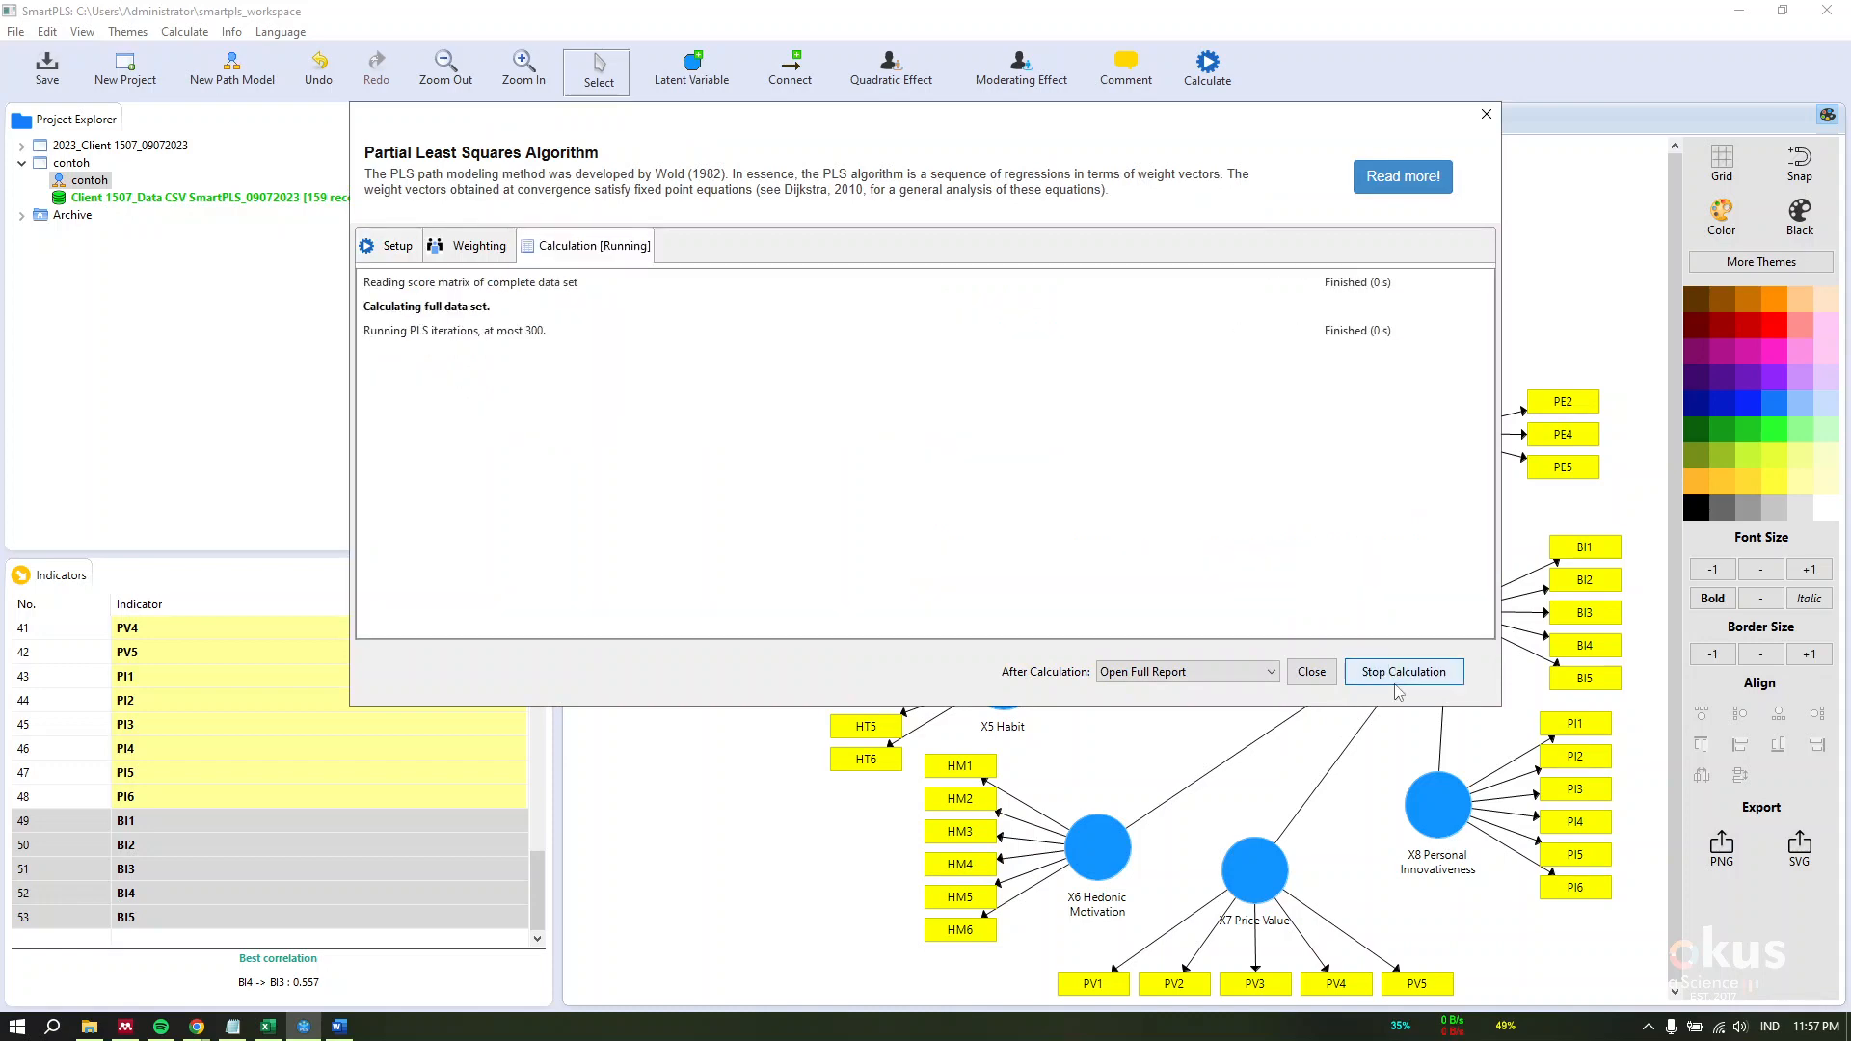
# - Show the Run No. 6 construct reliability and validity with full construct names, and collapse the contoh project in the project tree
pyautogui.click(718, 819)
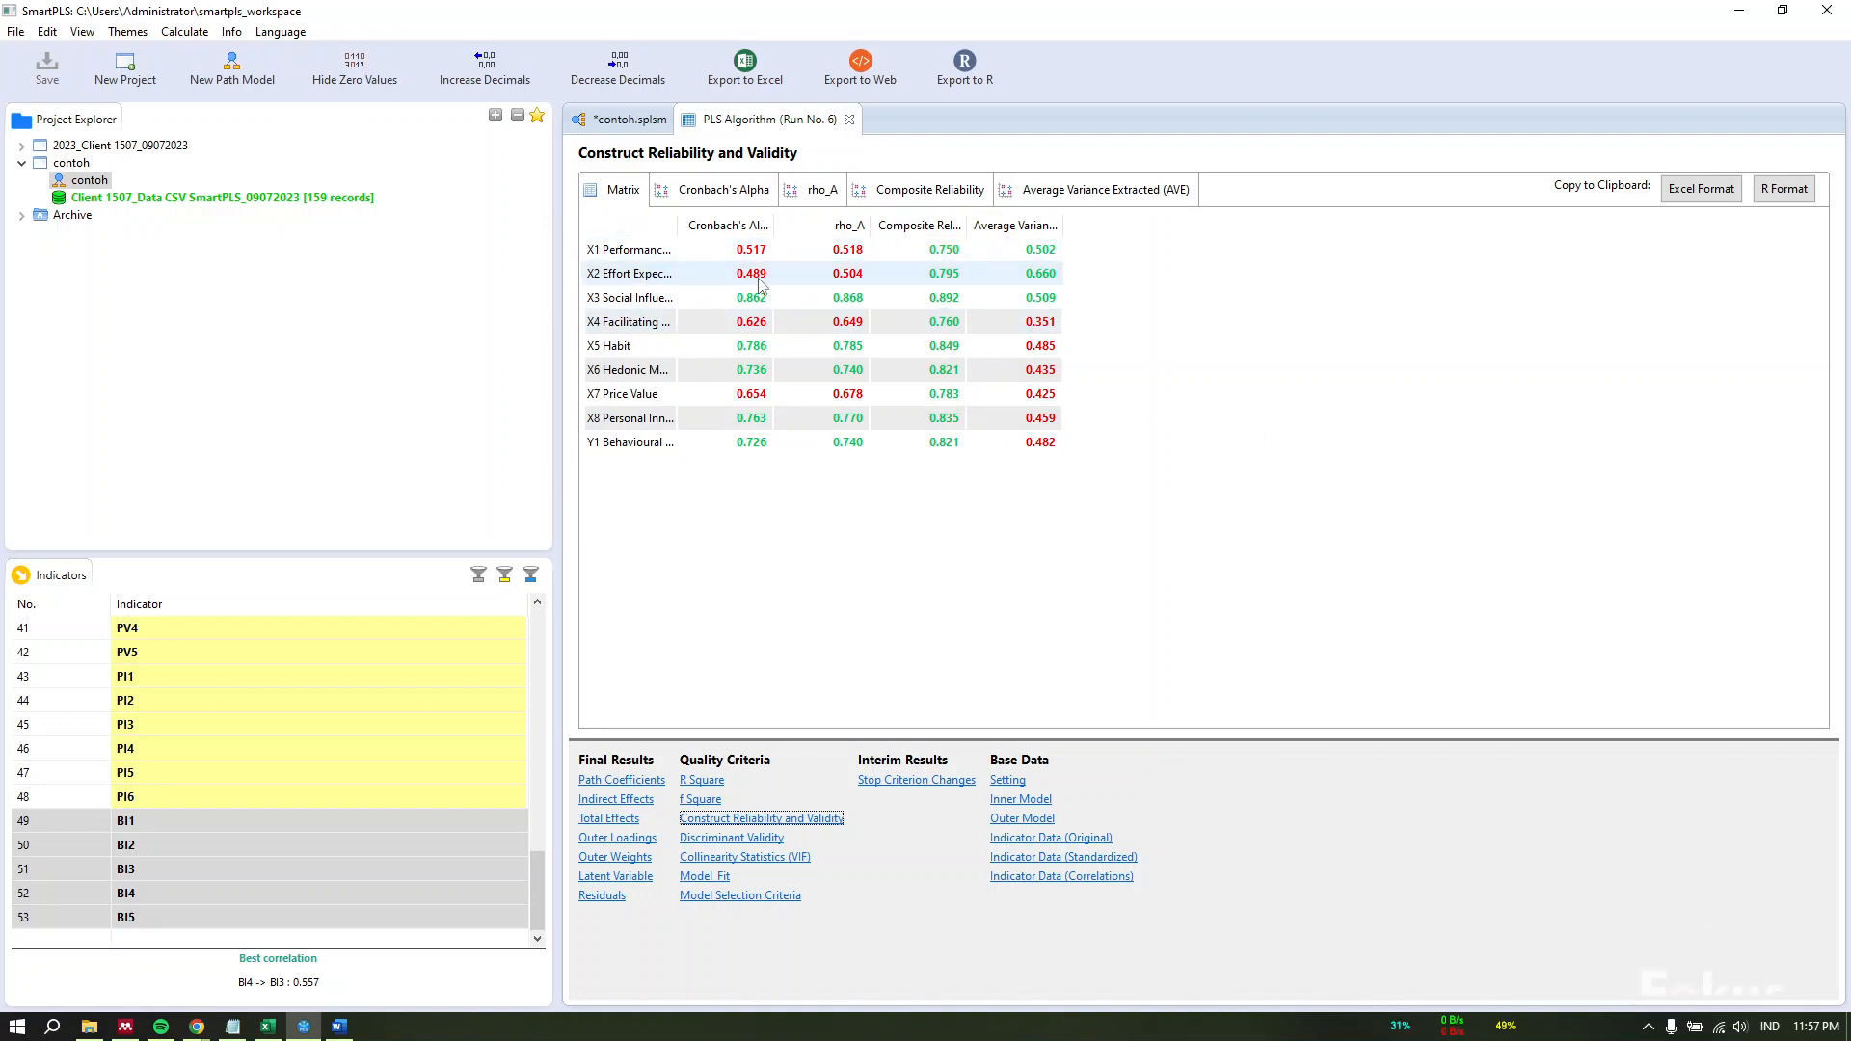
pyautogui.click(21, 163)
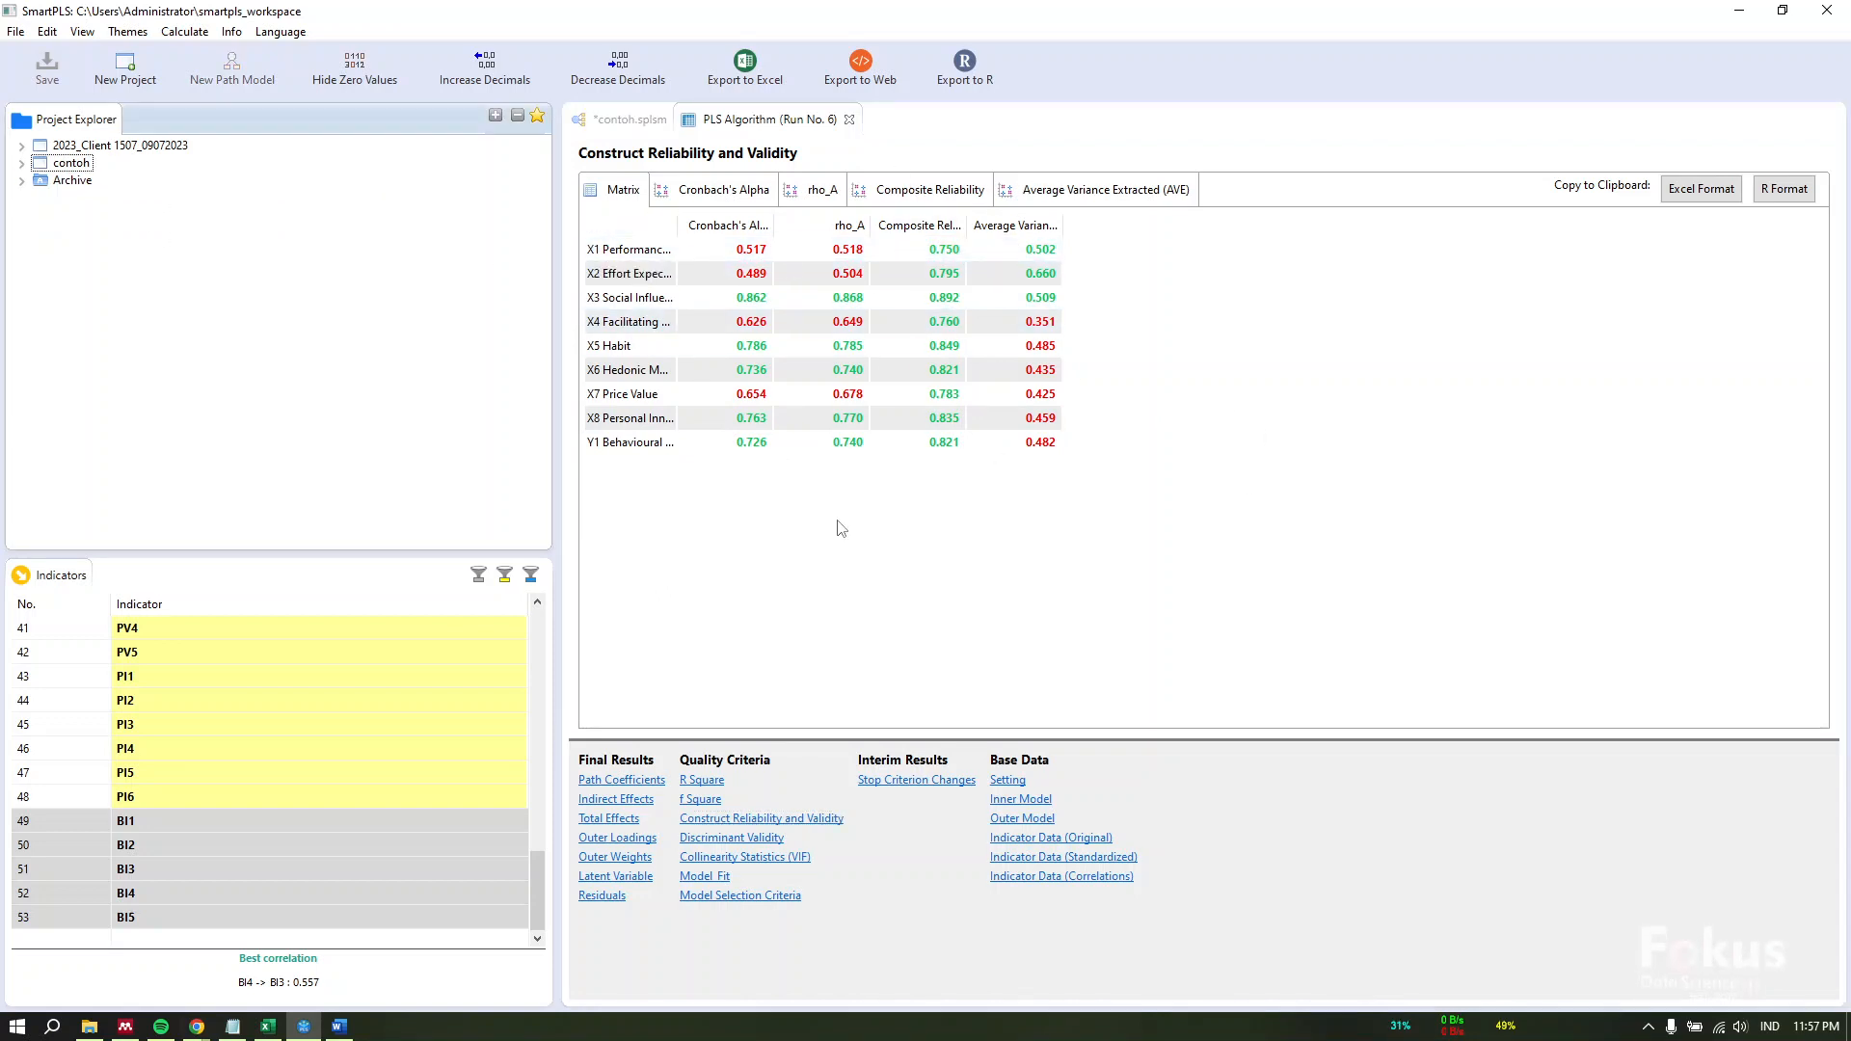
pyautogui.moveTo(676, 224); pyautogui.dragTo(876, 224)
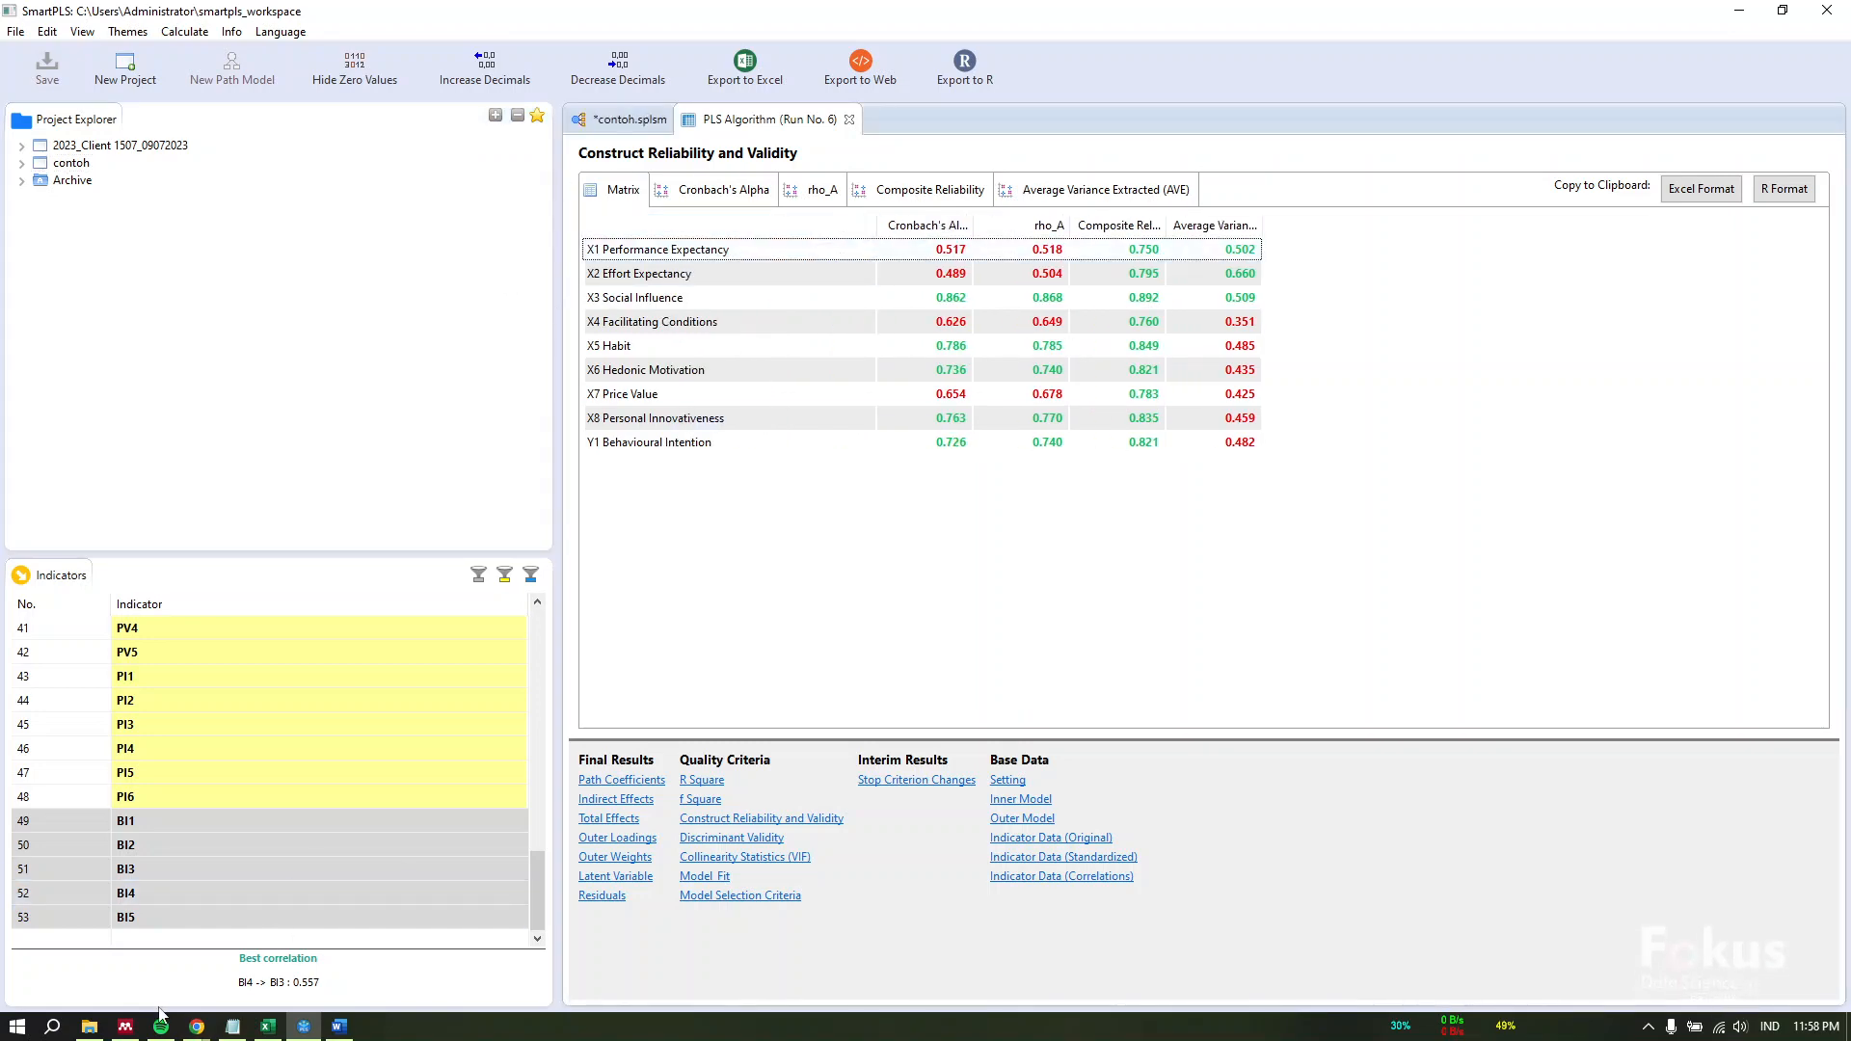
# - Switch to File Explorer, view the contents of the Eksport Project_09072023 folder, and return to SmartPLS
pyautogui.click(88, 1025)
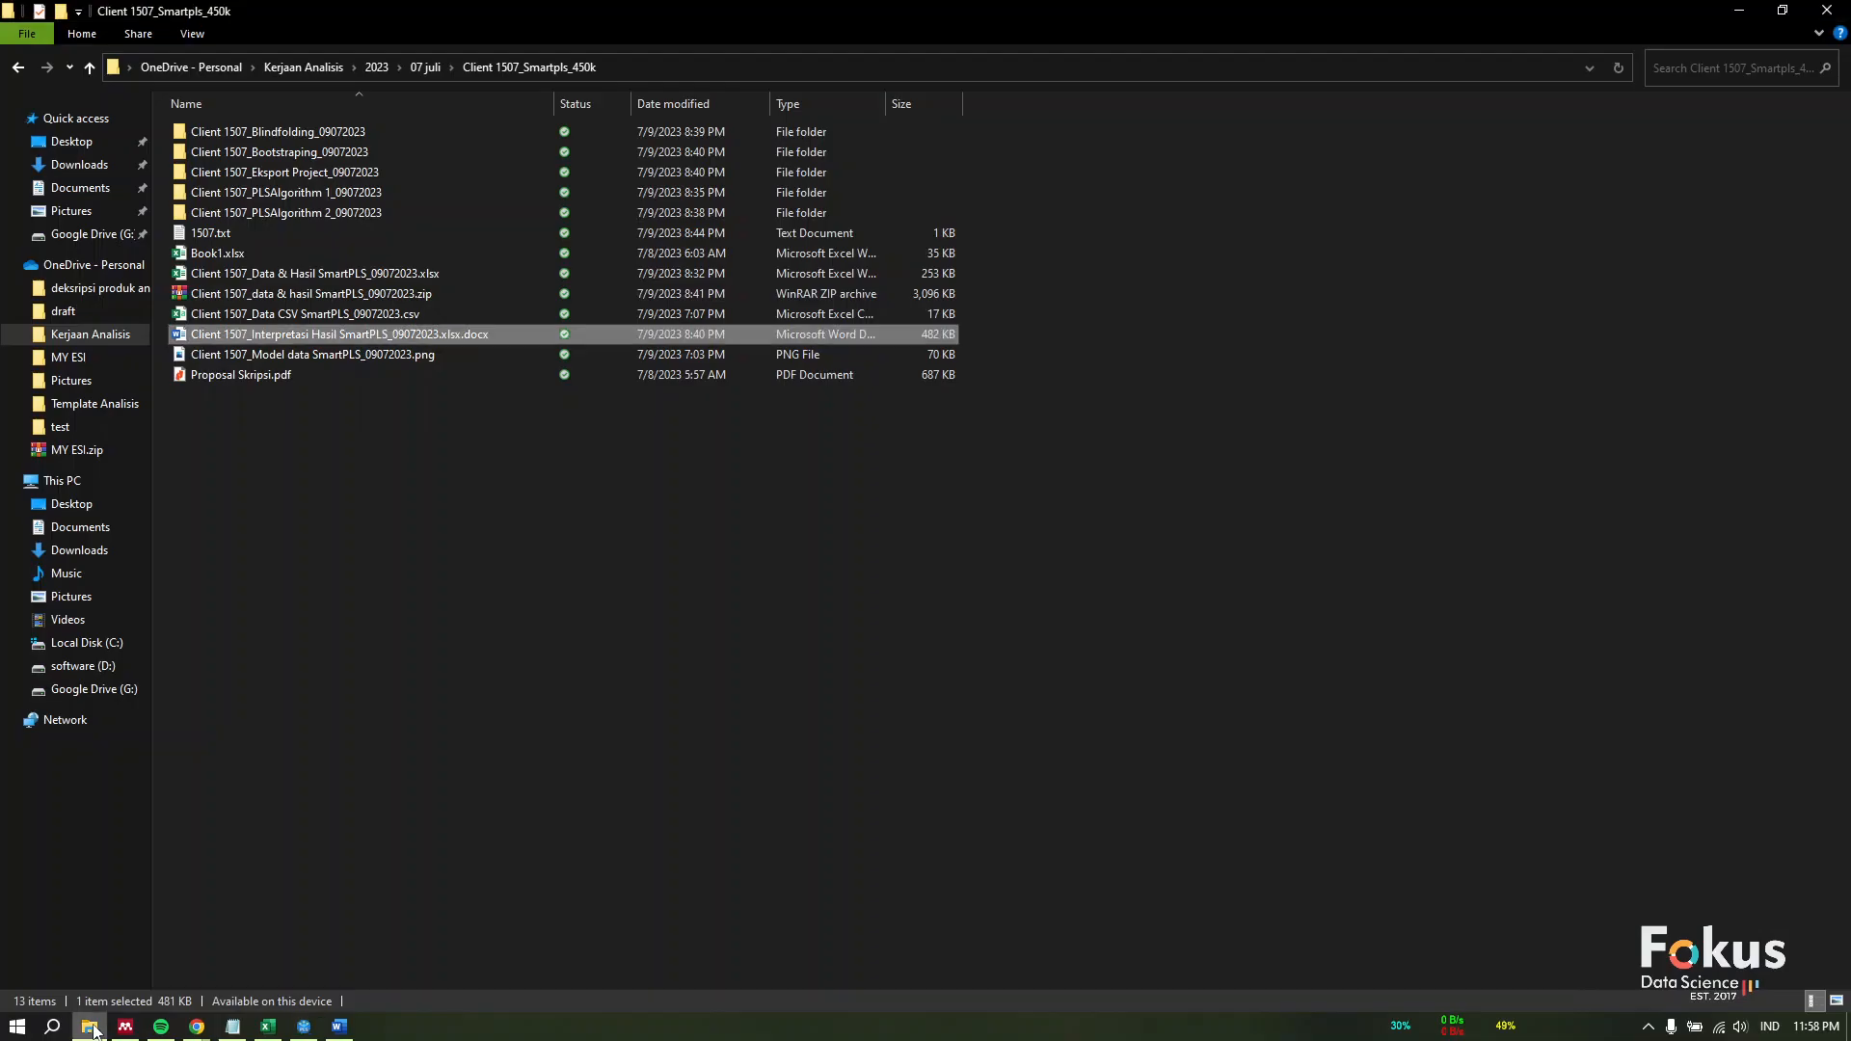
pyautogui.doubleClick(405, 173)
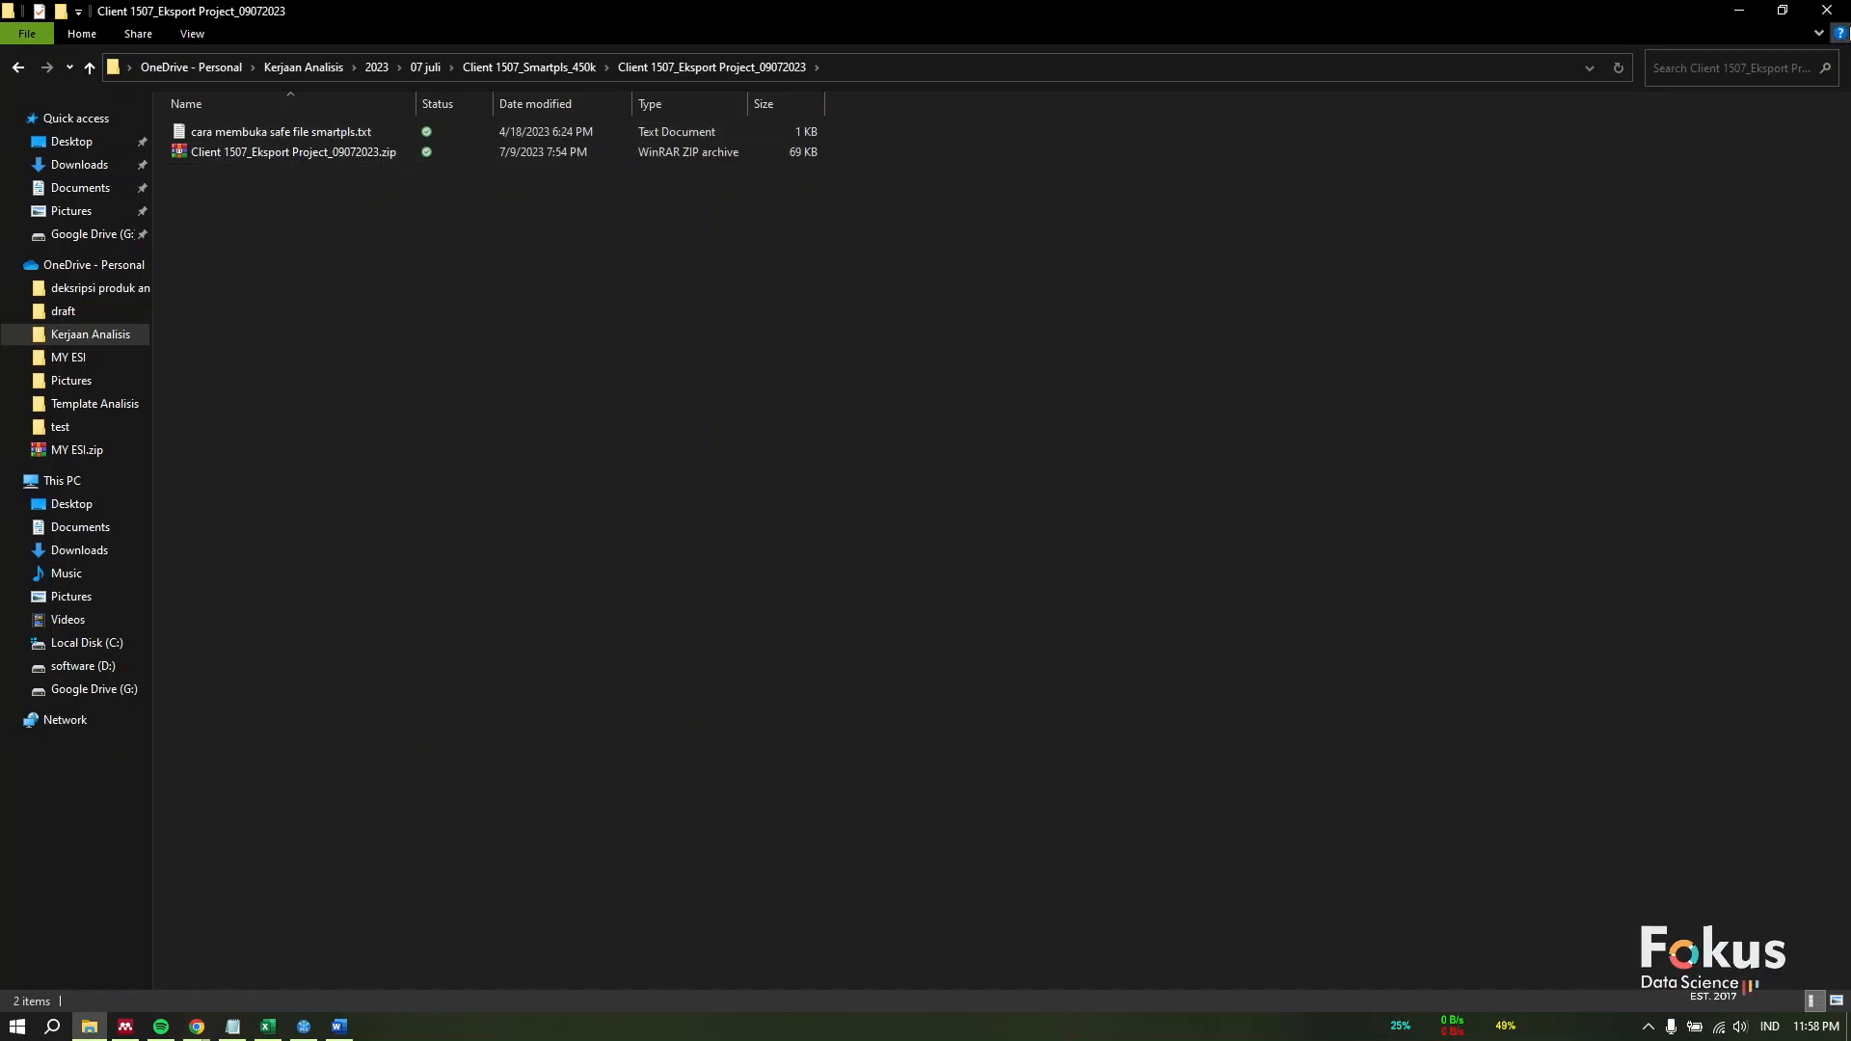
pyautogui.click(1739, 10)
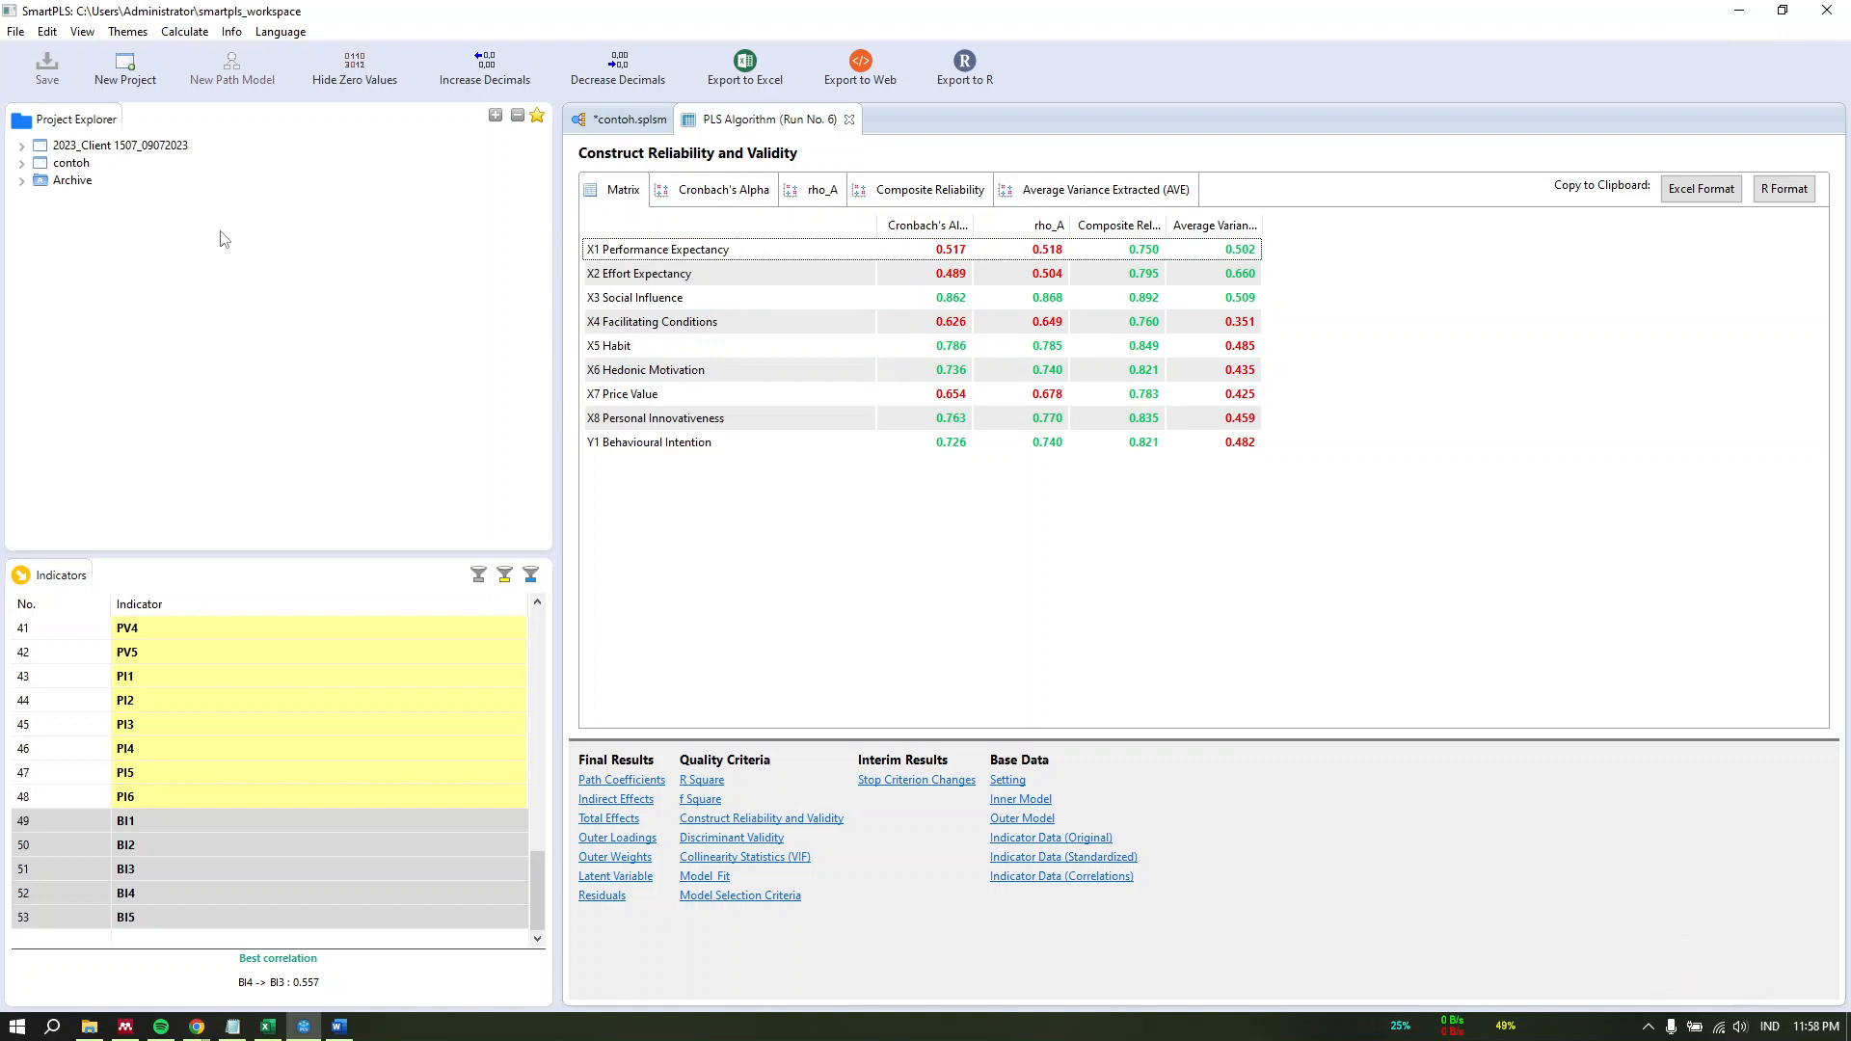
# - Import the zipped backup from the Eksport Project_09072023 folder under the suggested project name, and expand the imported project in the project tree
pyautogui.click(15, 31)
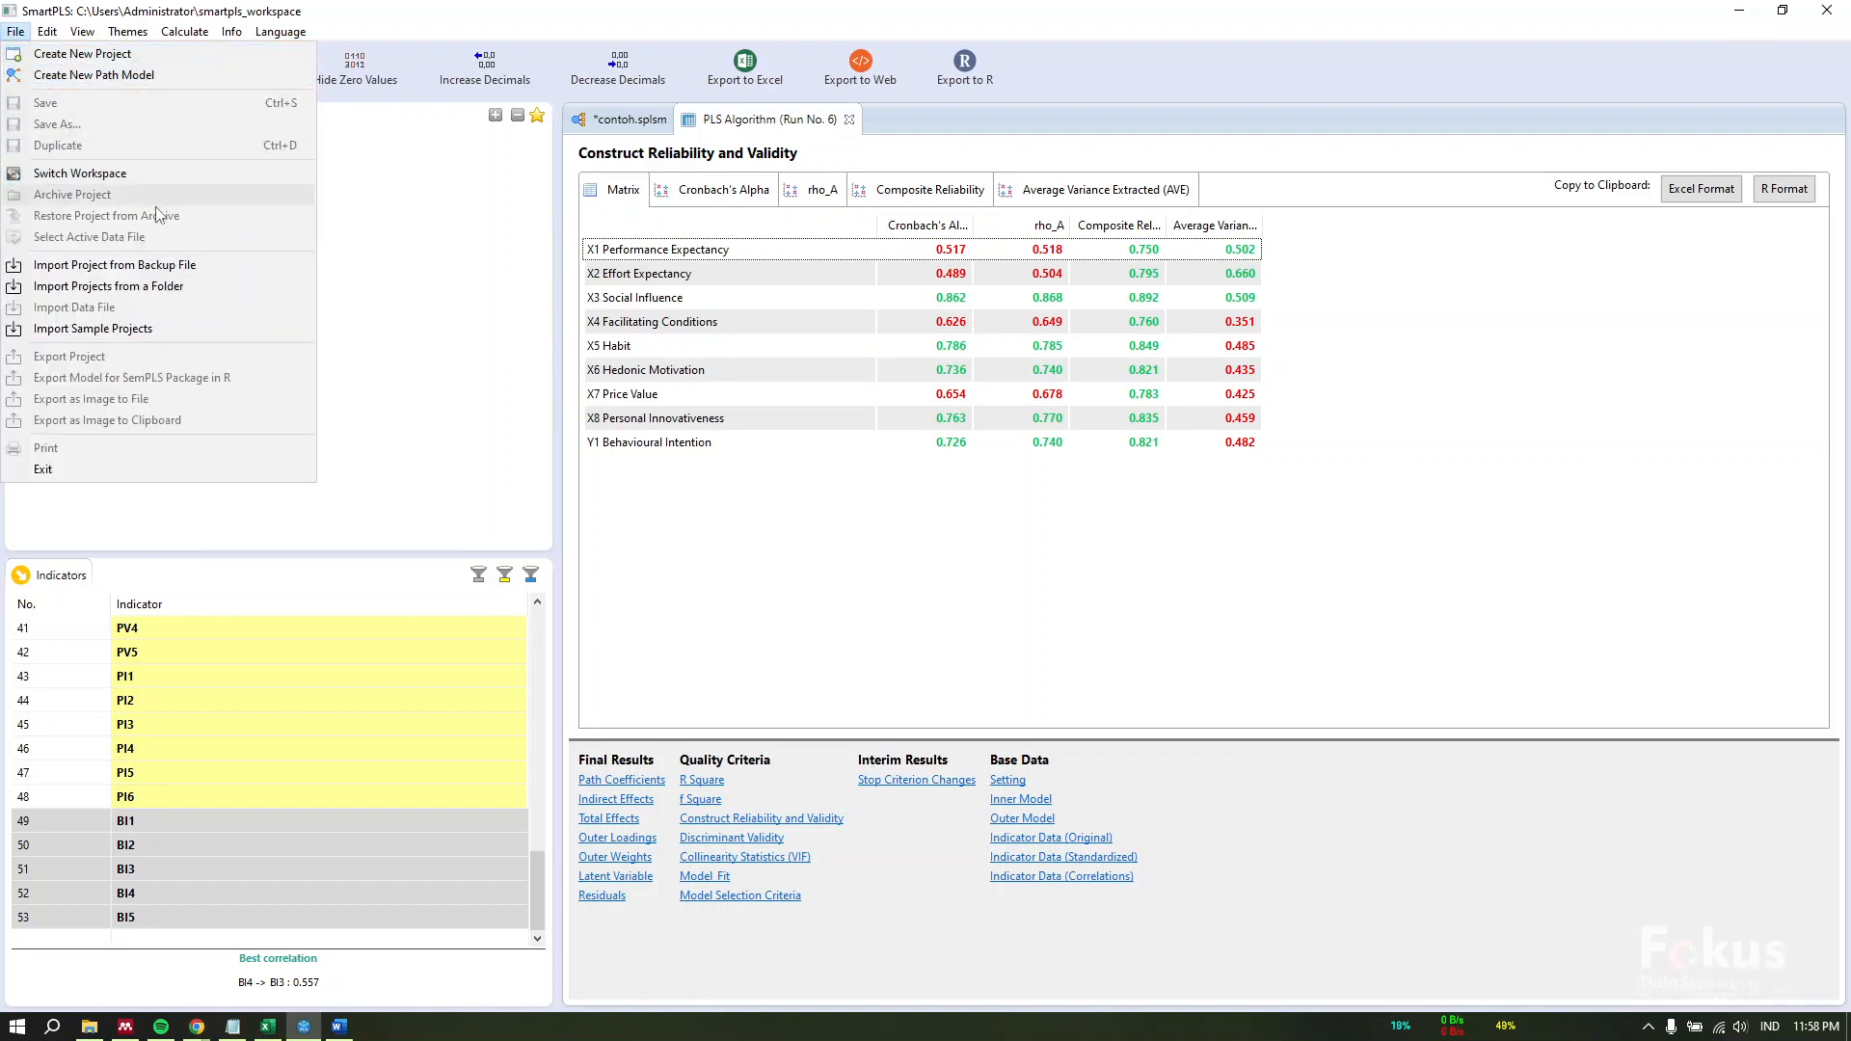
pyautogui.click(200, 265)
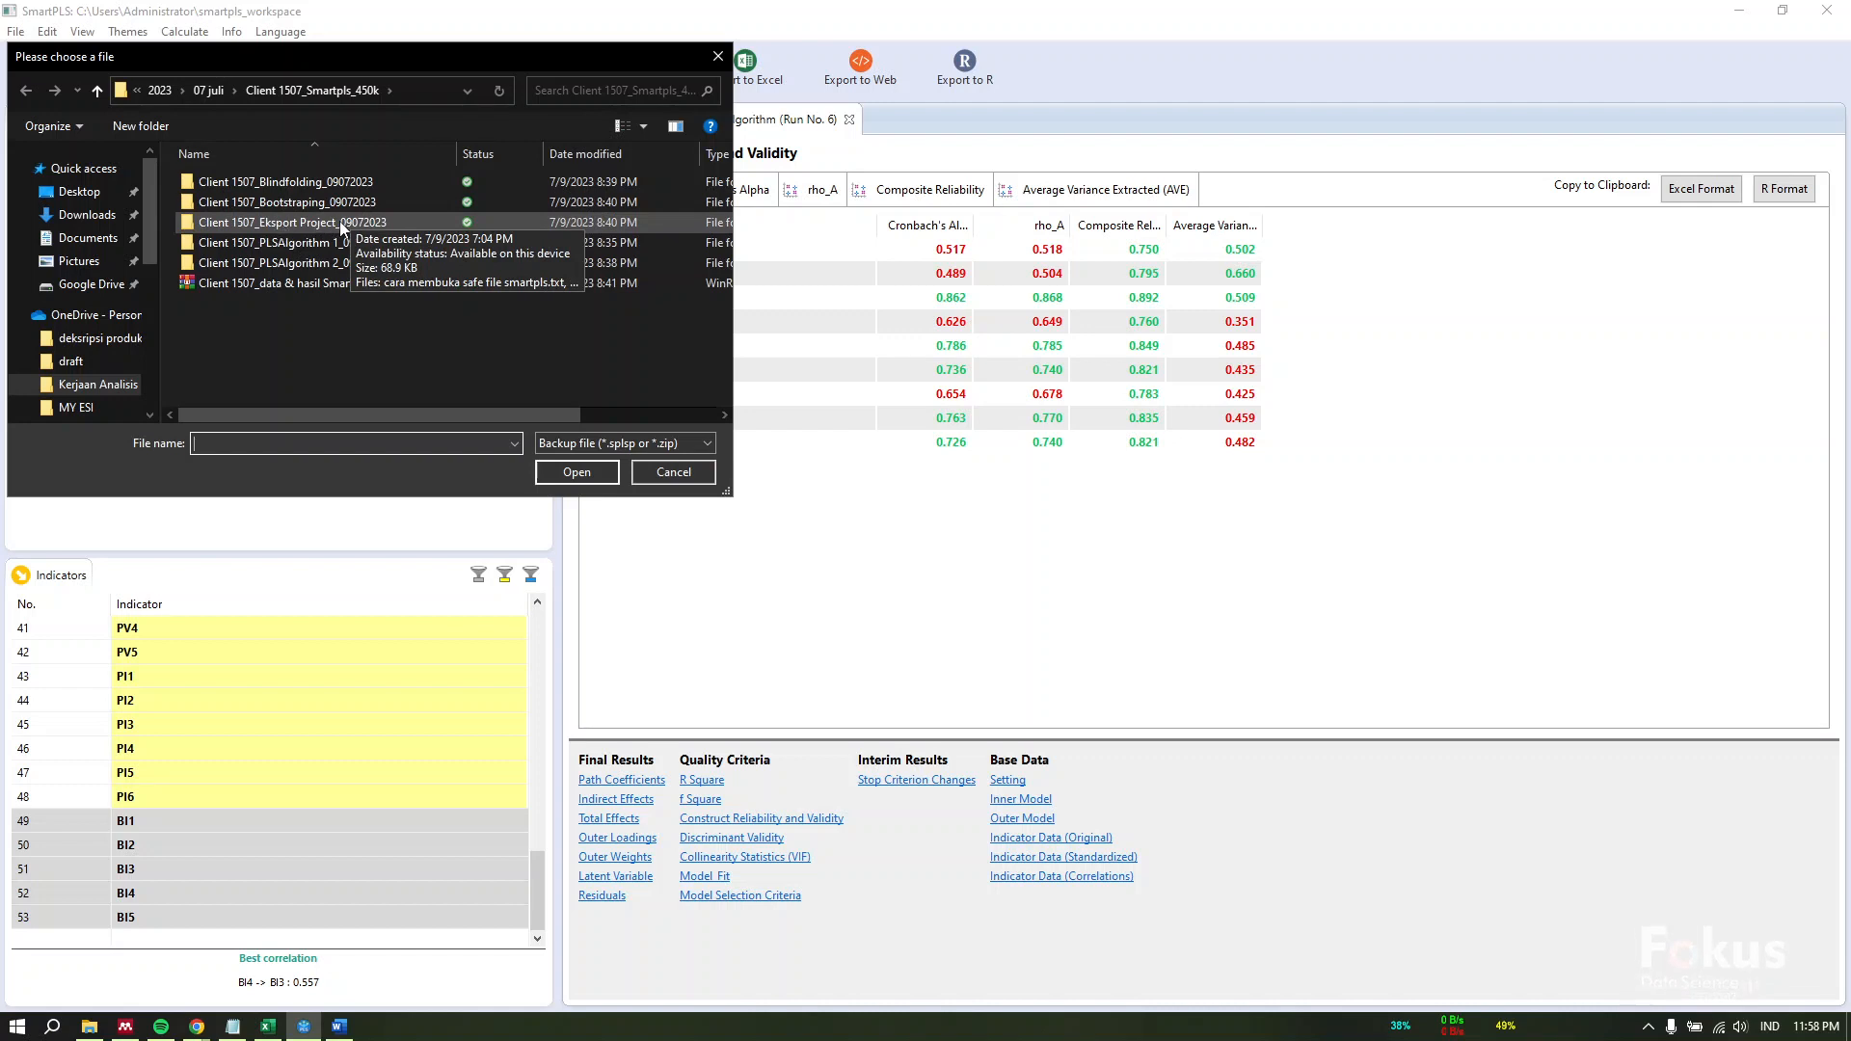
pyautogui.doubleClick(340, 221)
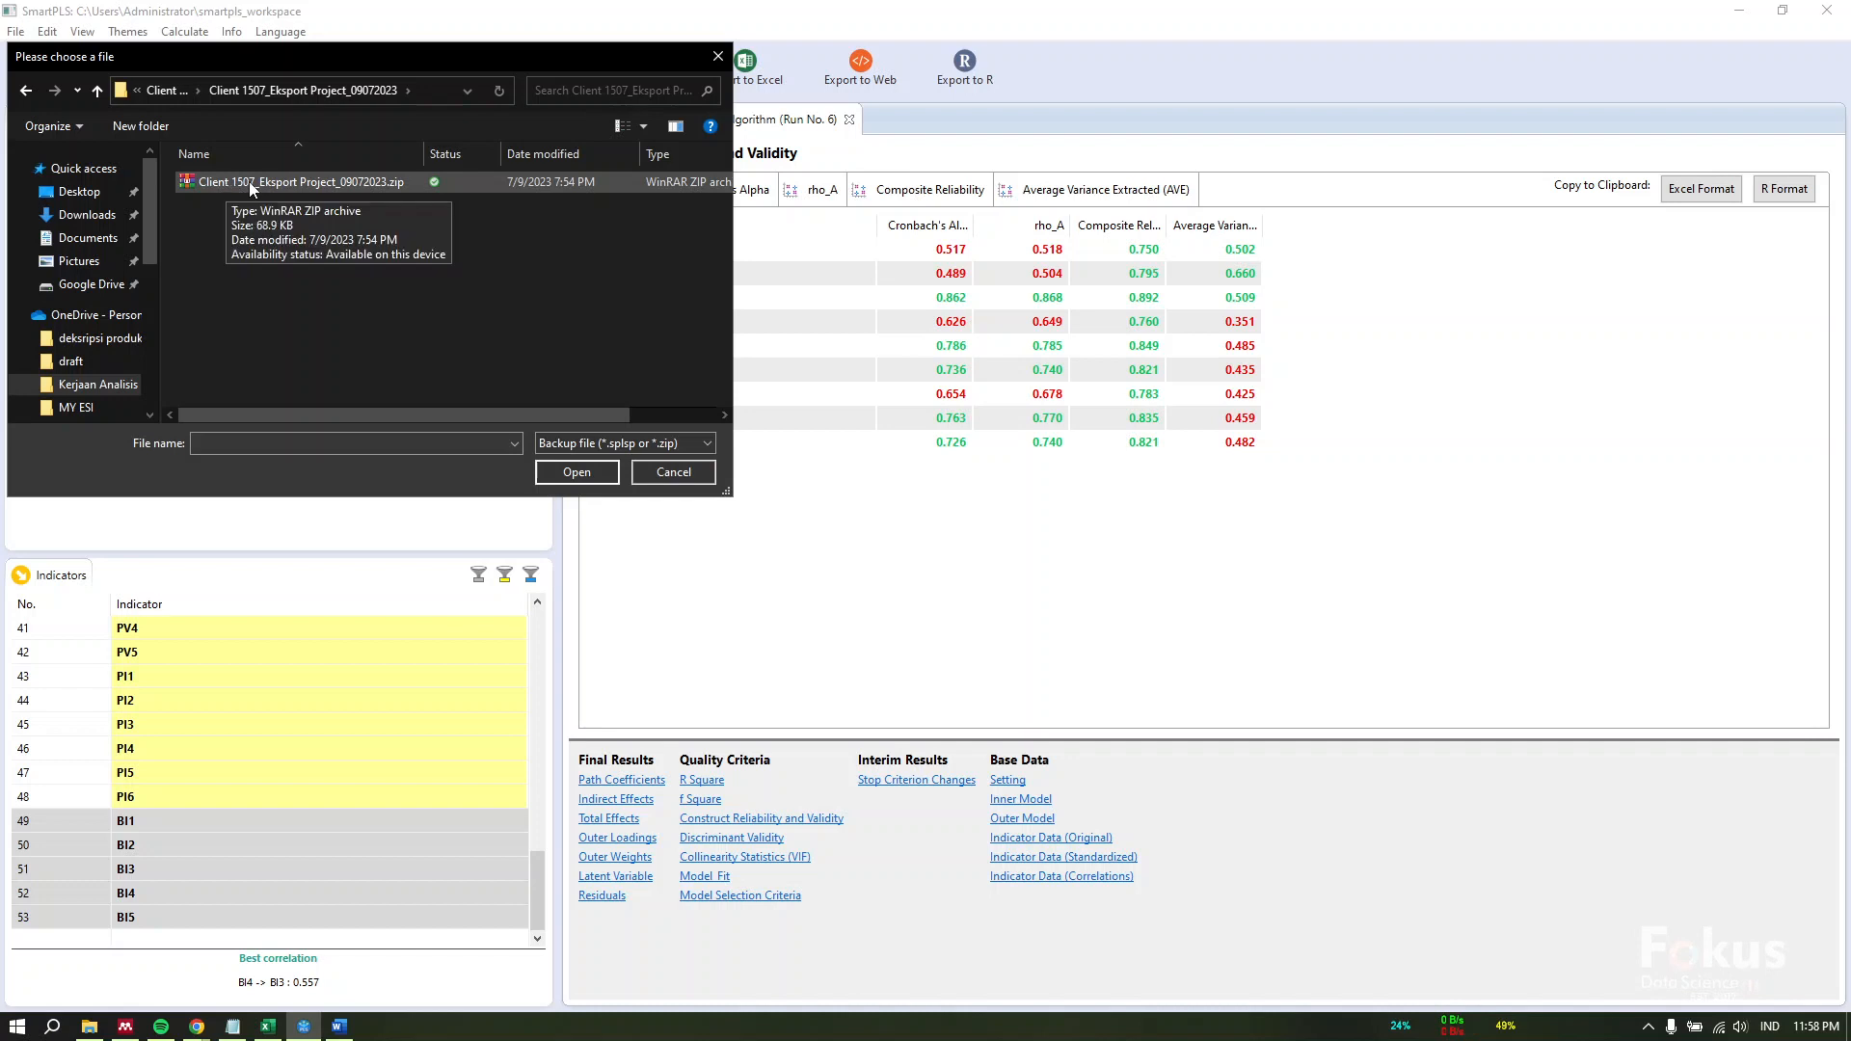
pyautogui.click(320, 183)
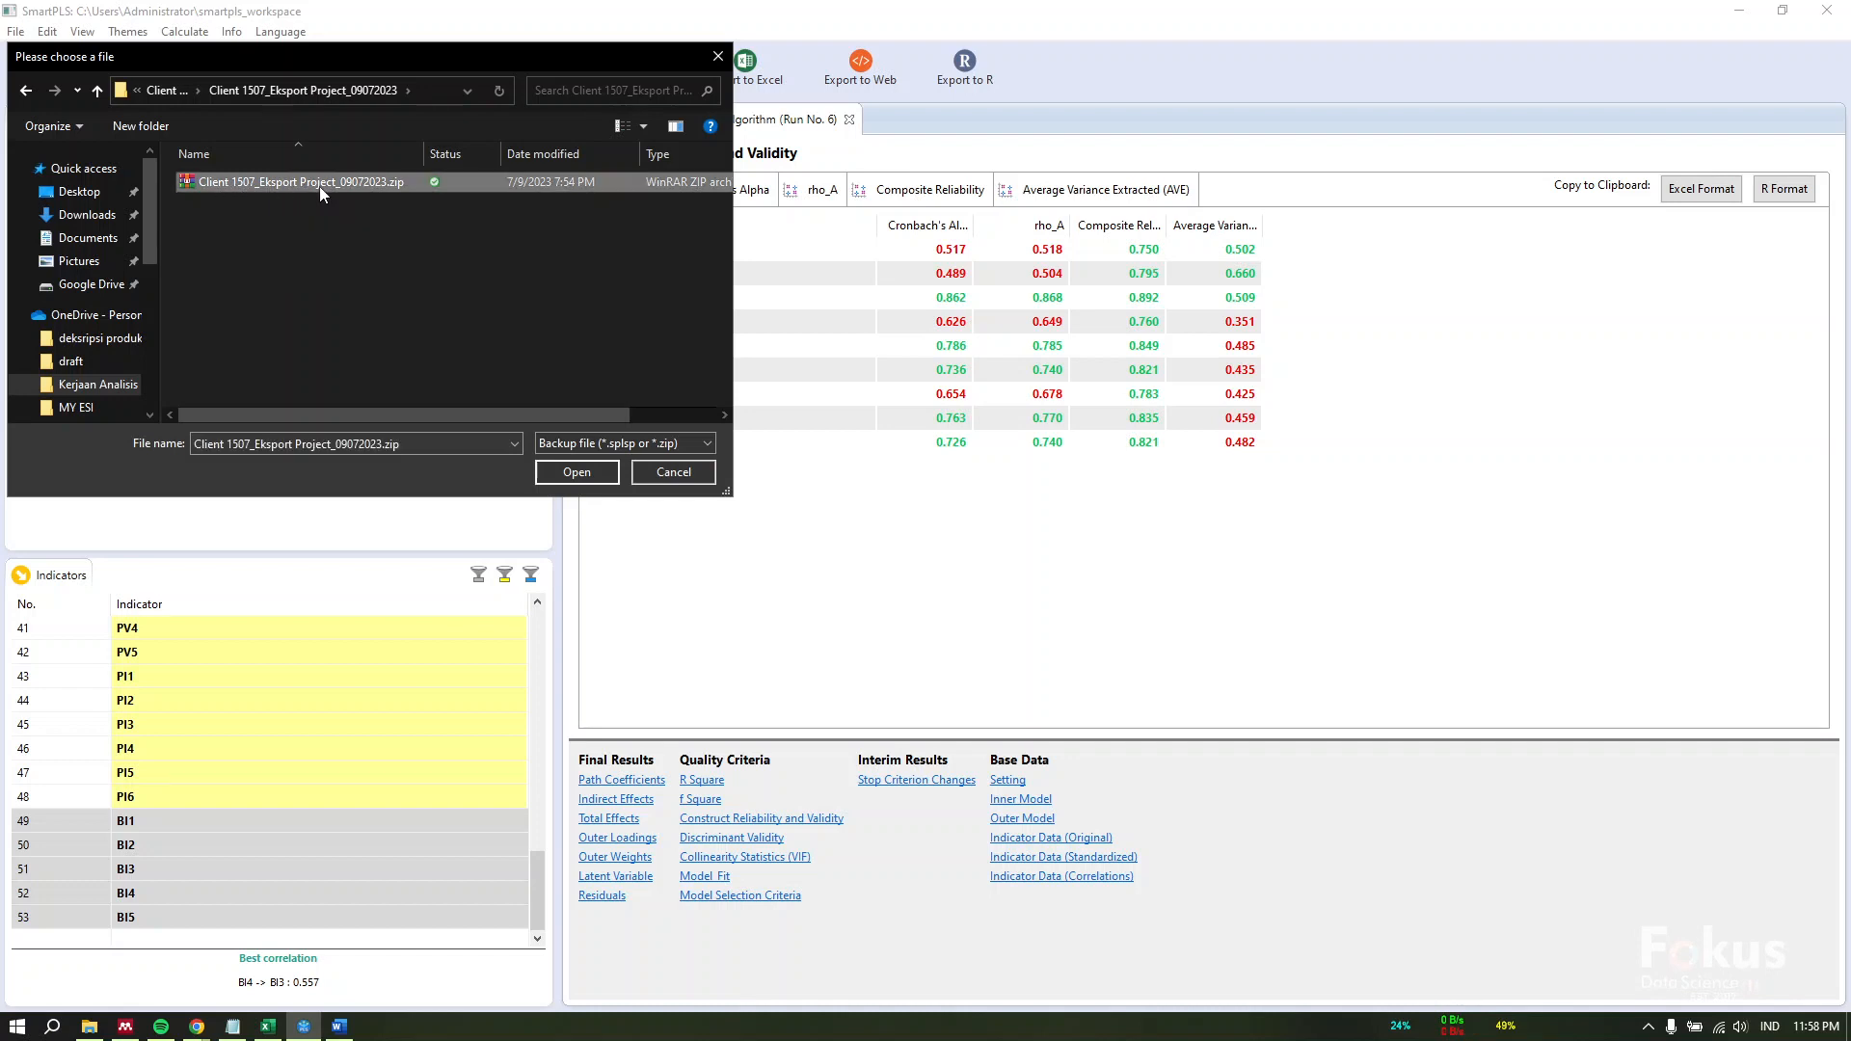
pyautogui.click(571, 471)
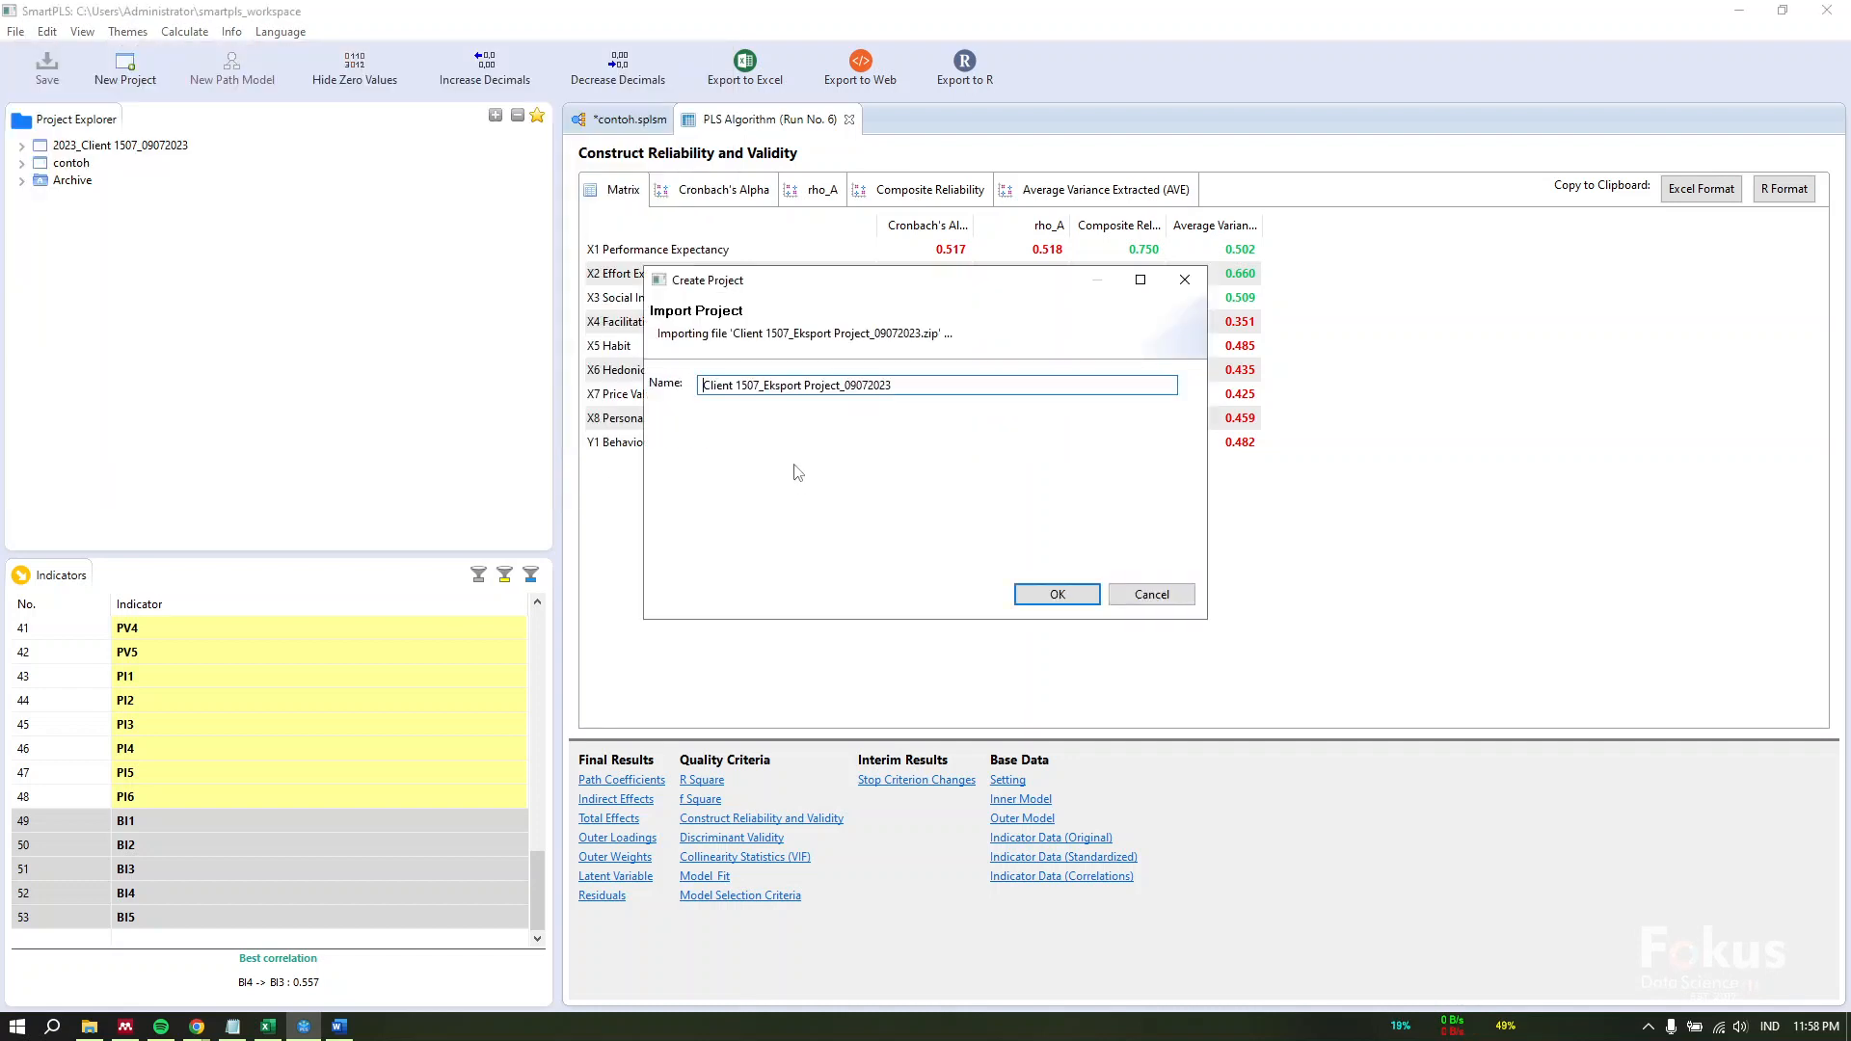
pyautogui.click(1056, 594)
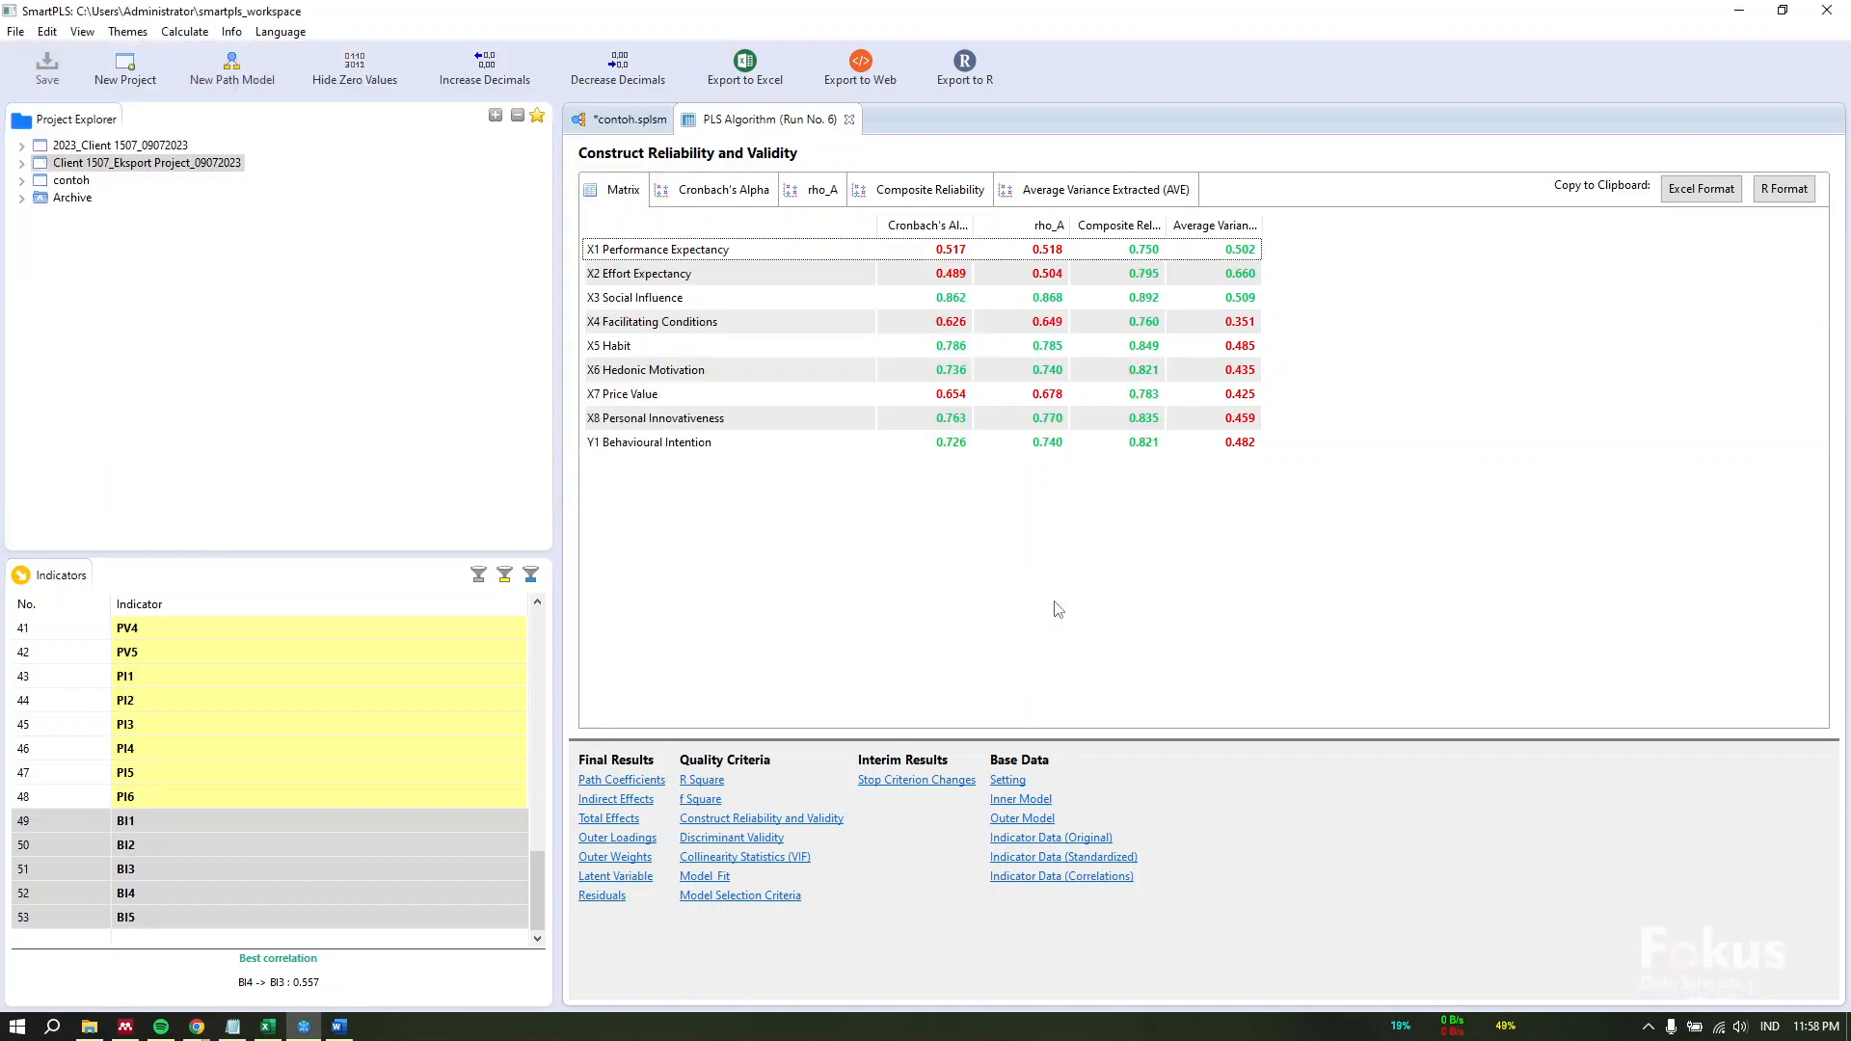
pyautogui.doubleClick(189, 163)
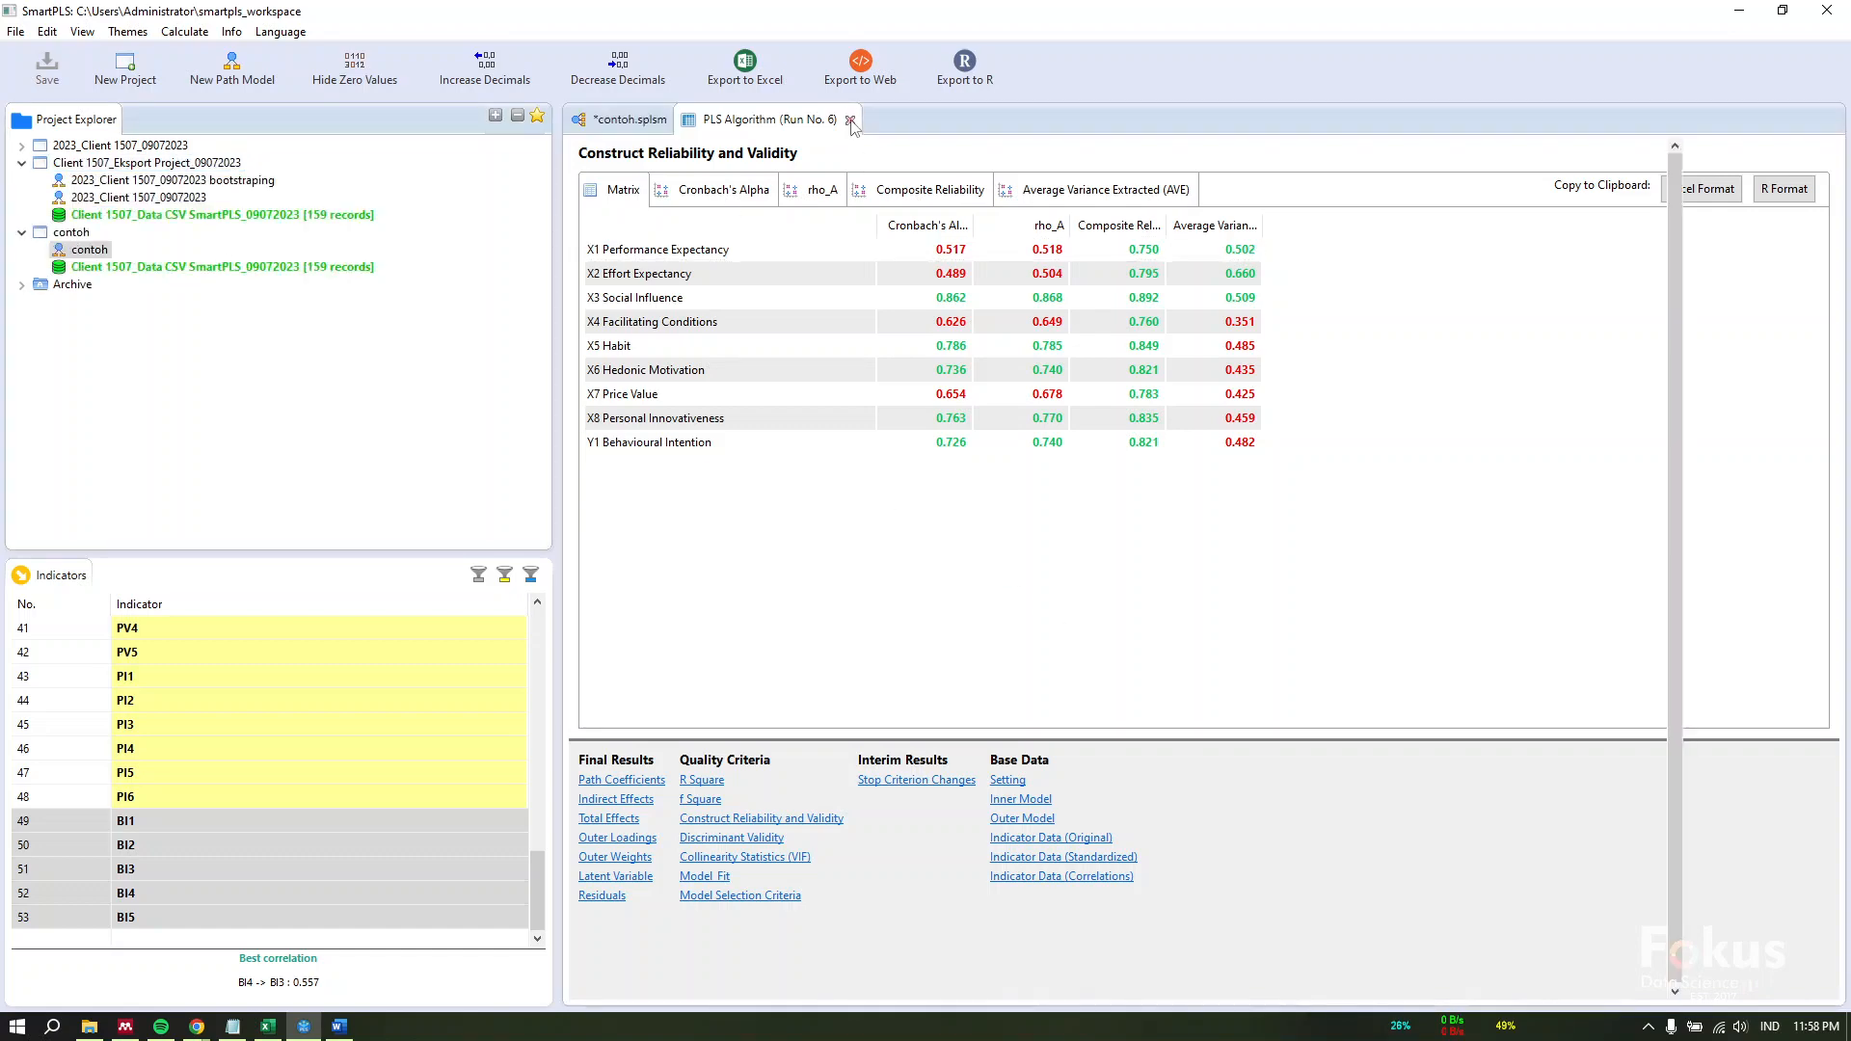
# - Close the PLS Algorithm Run No. 6 report and the contoh model without saving changes, and collapse the contoh project
pyautogui.click(849, 119)
pyautogui.click(681, 120)
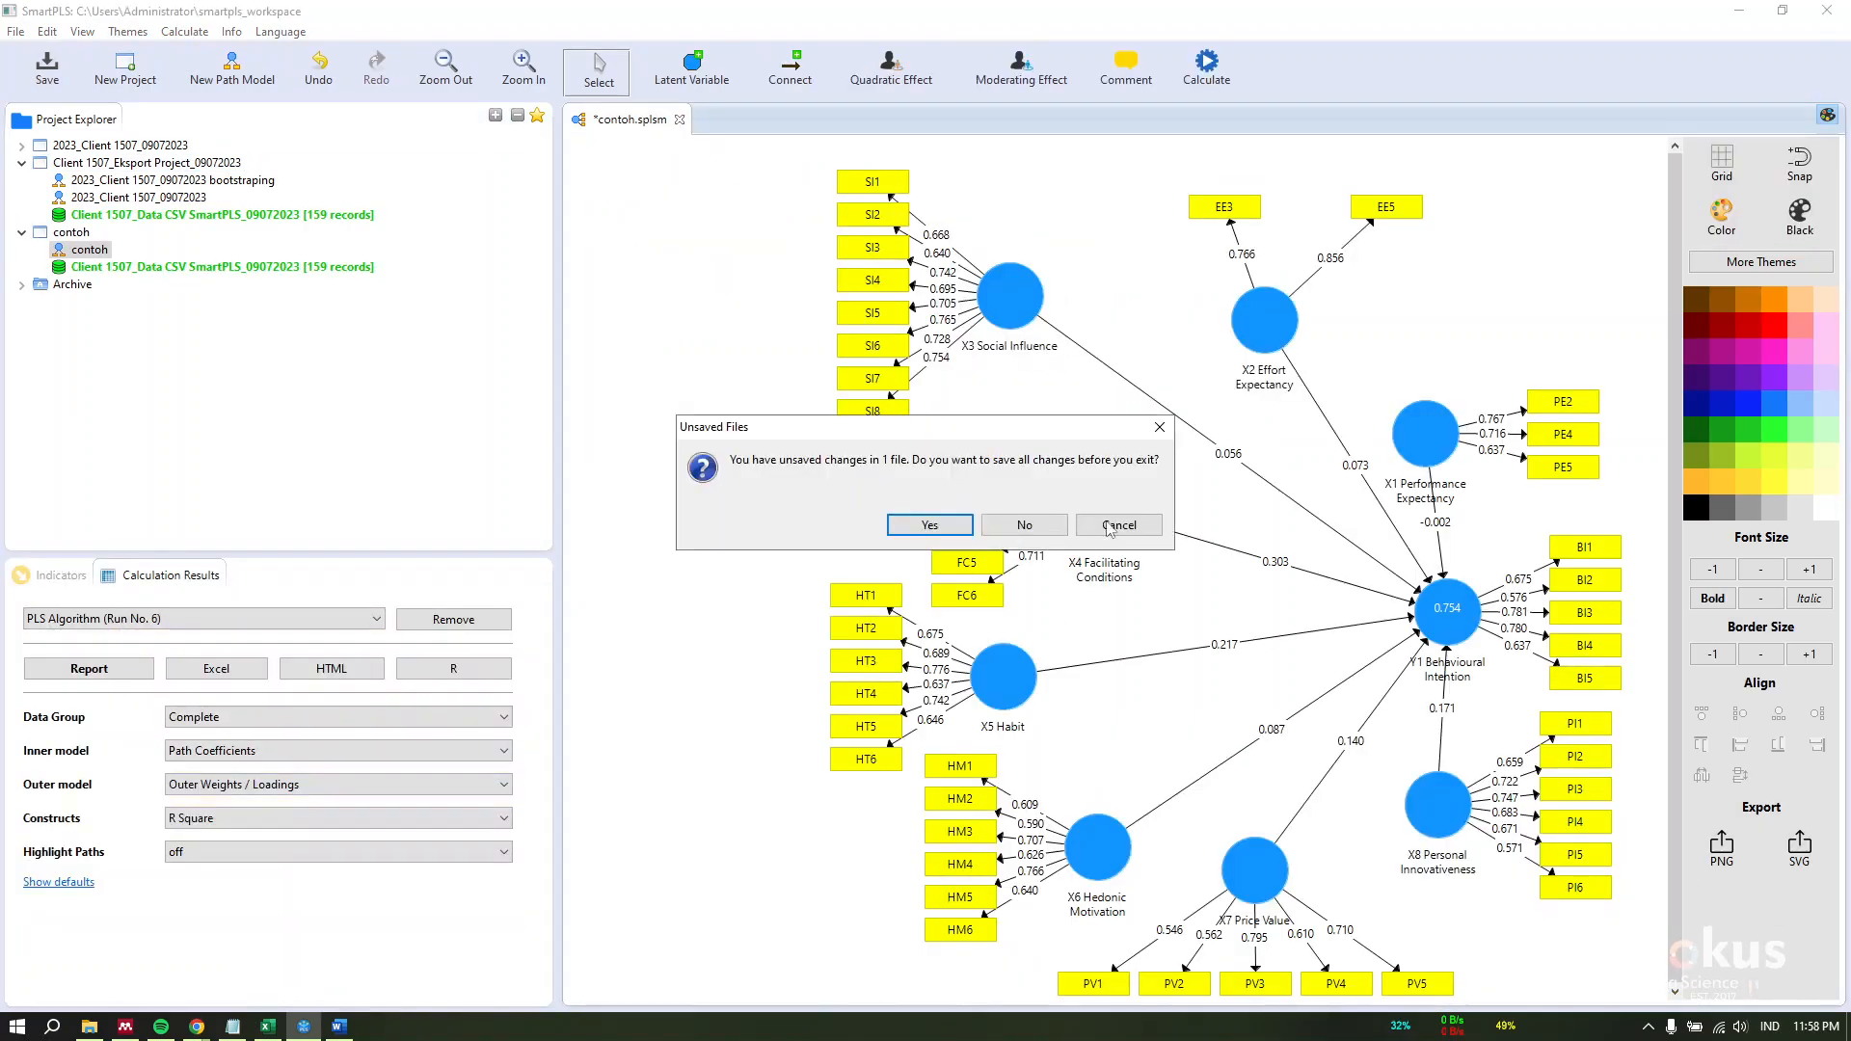
pyautogui.click(1034, 529)
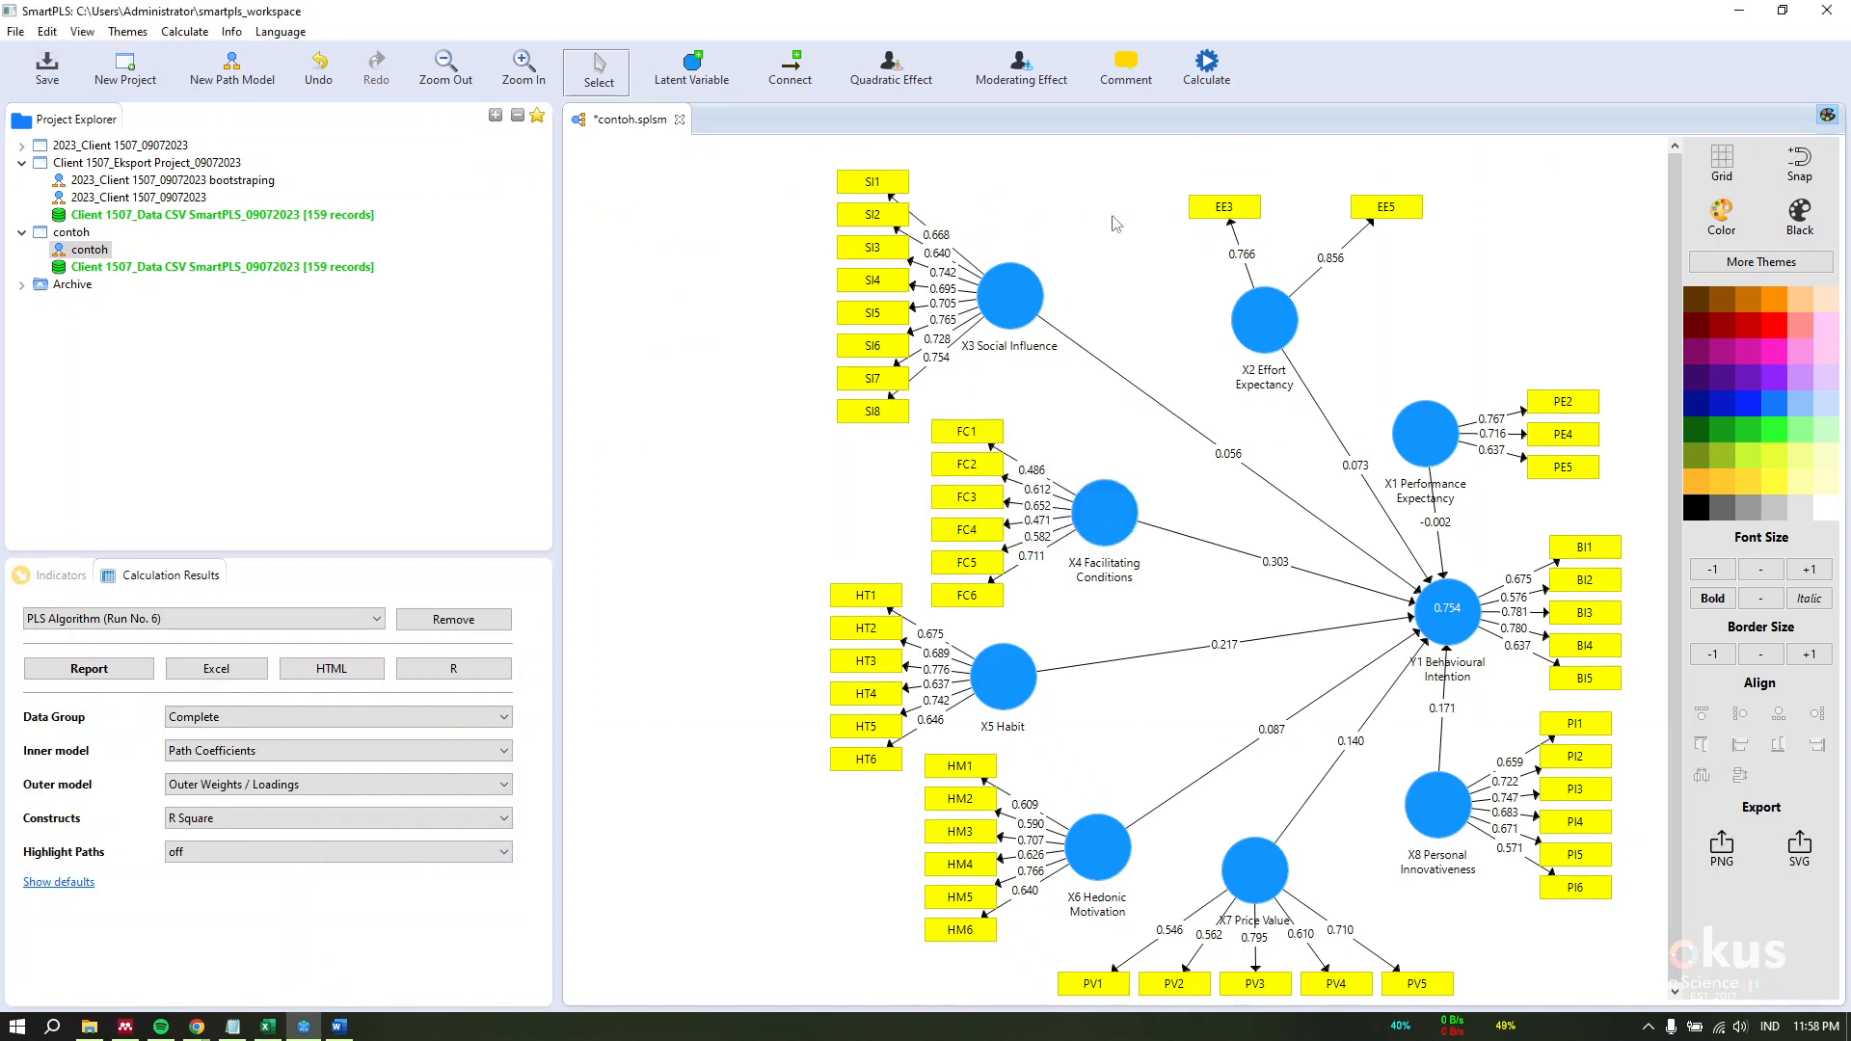
pyautogui.click(679, 119)
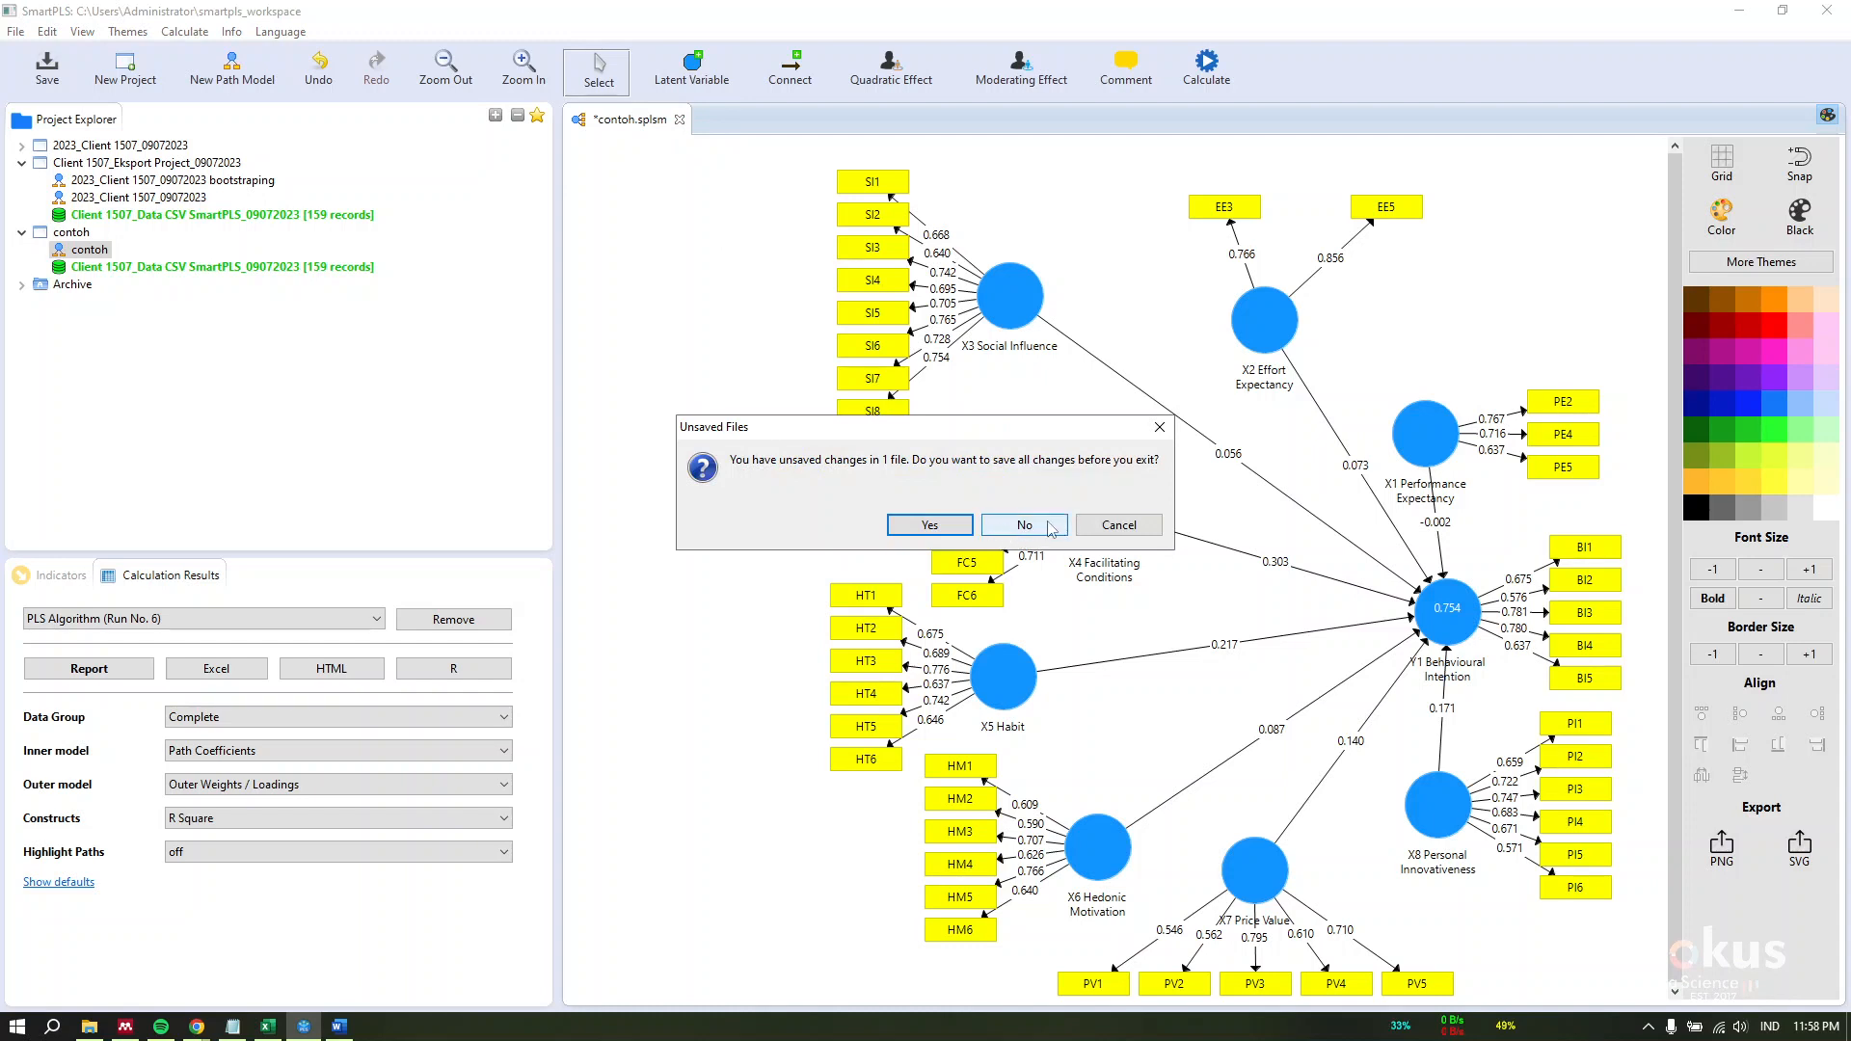
pyautogui.click(1017, 528)
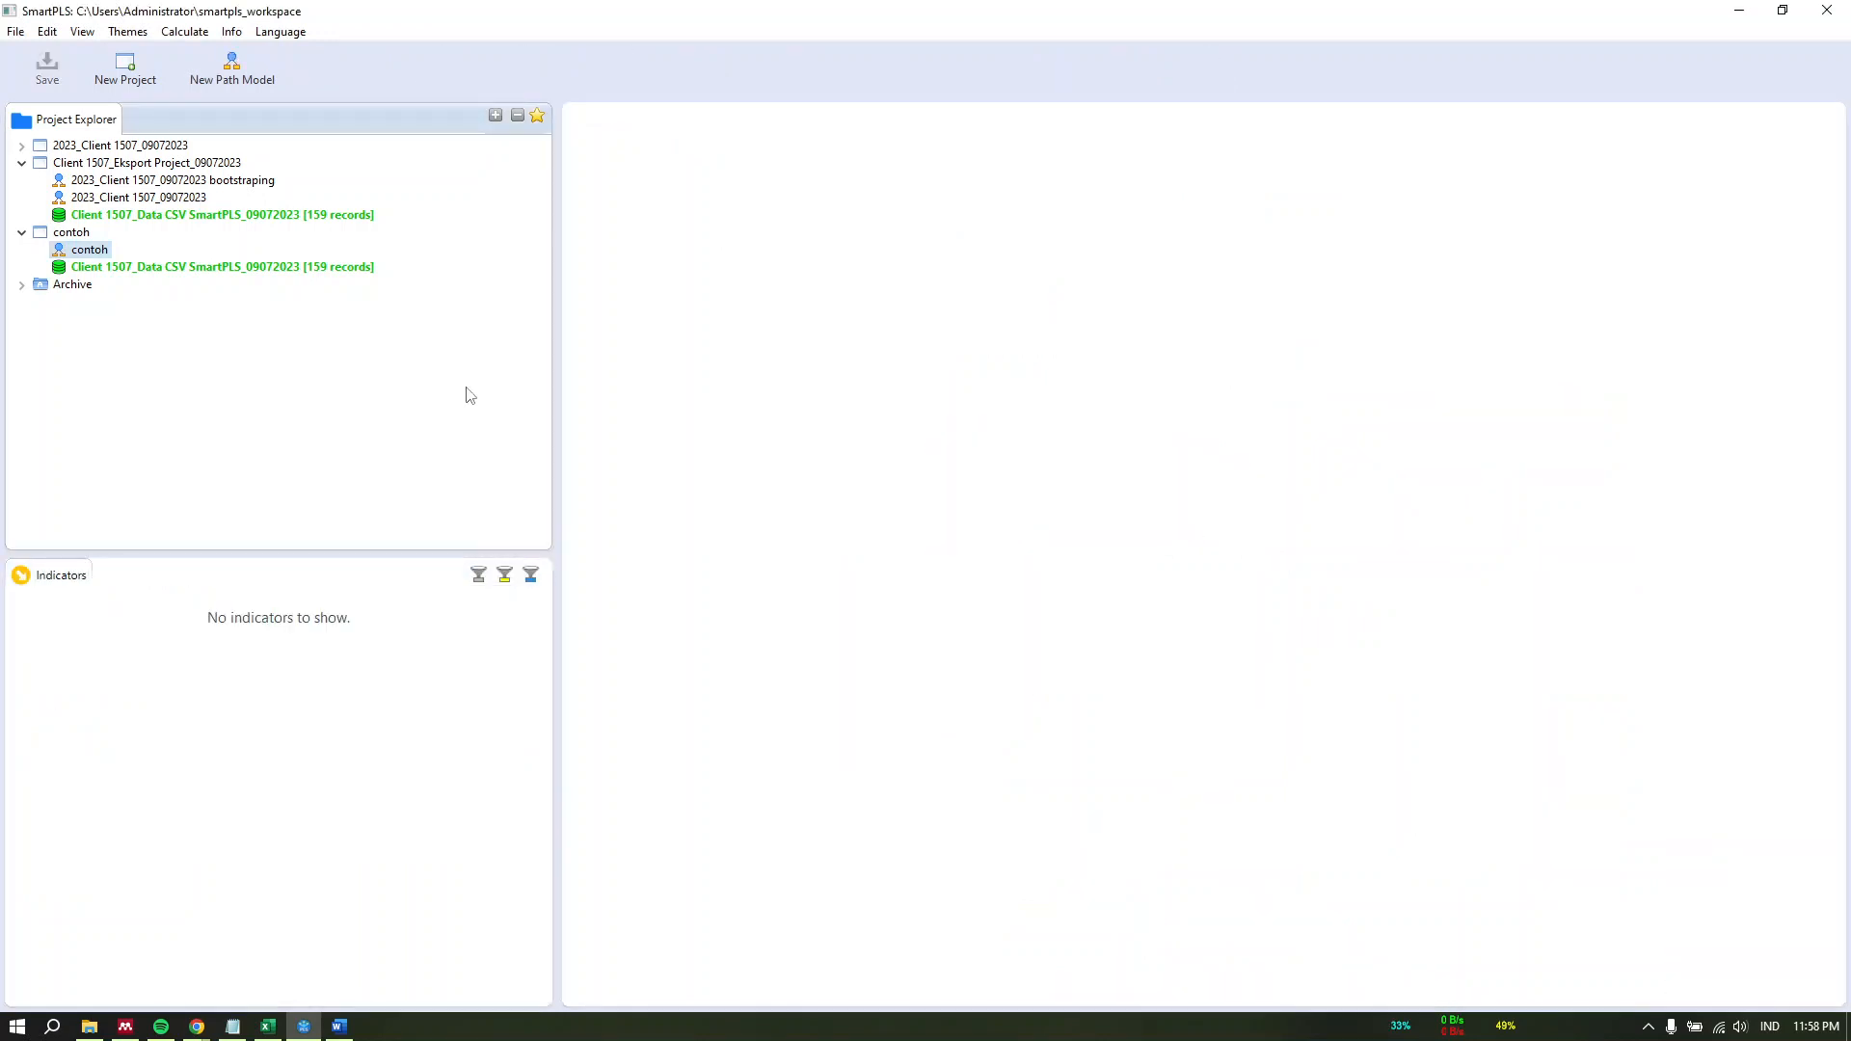
pyautogui.click(20, 234)
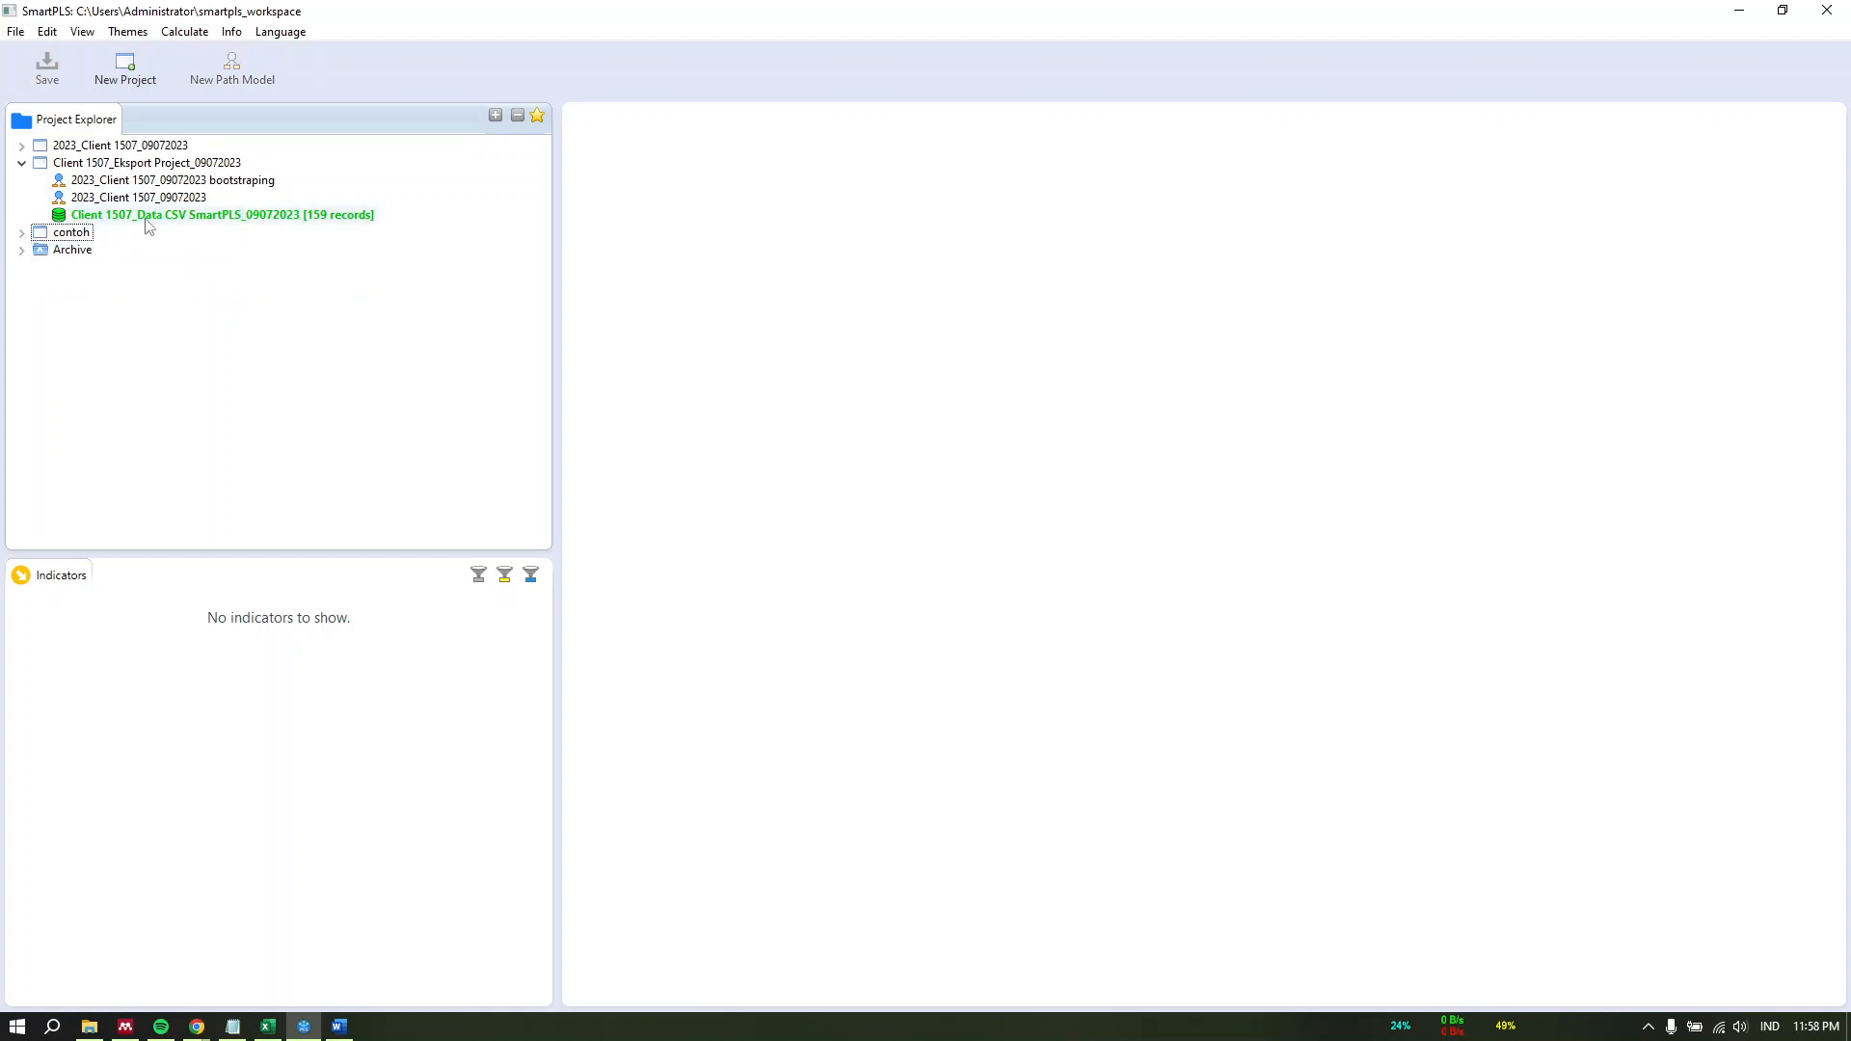
# - Open the imported project's original path model to view its full diagram, and open its bootstraping model as well
pyautogui.doubleClick(168, 198)
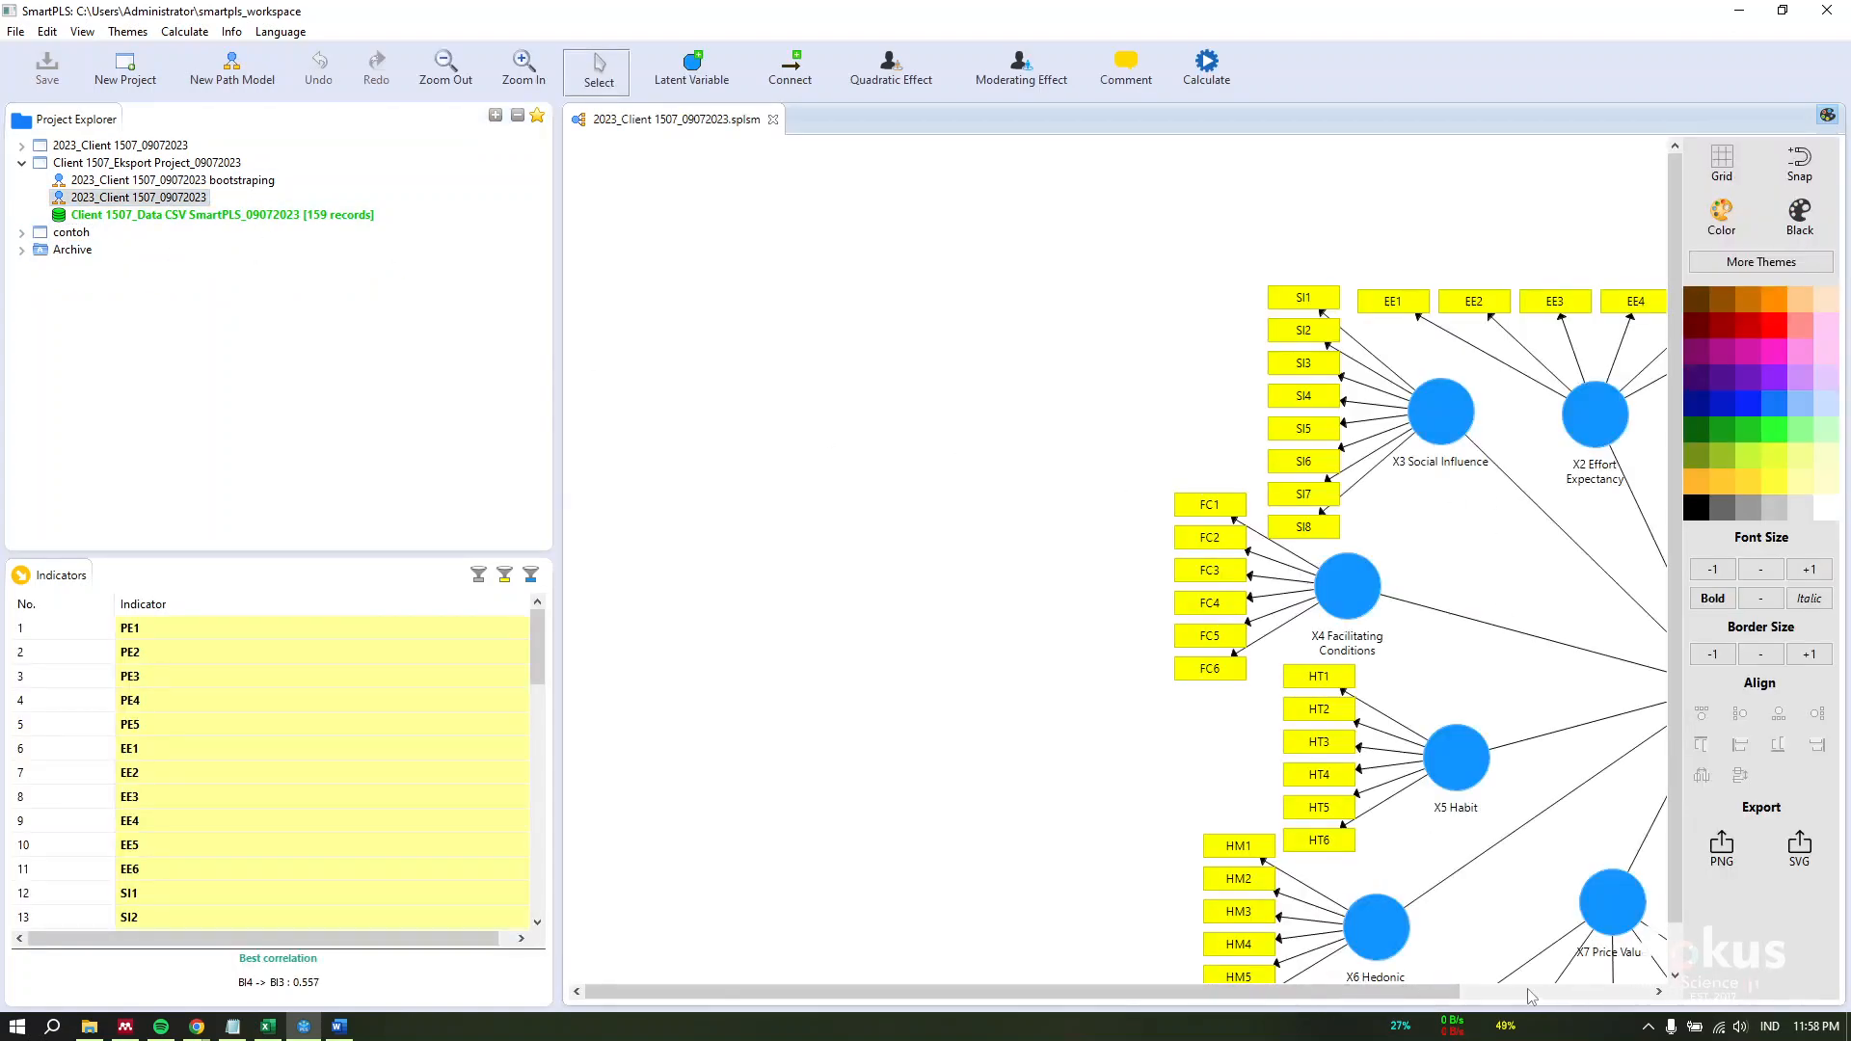
pyautogui.moveTo(1443, 991); pyautogui.dragTo(1663, 978)
pyautogui.scroll(-2, 1444, 632)
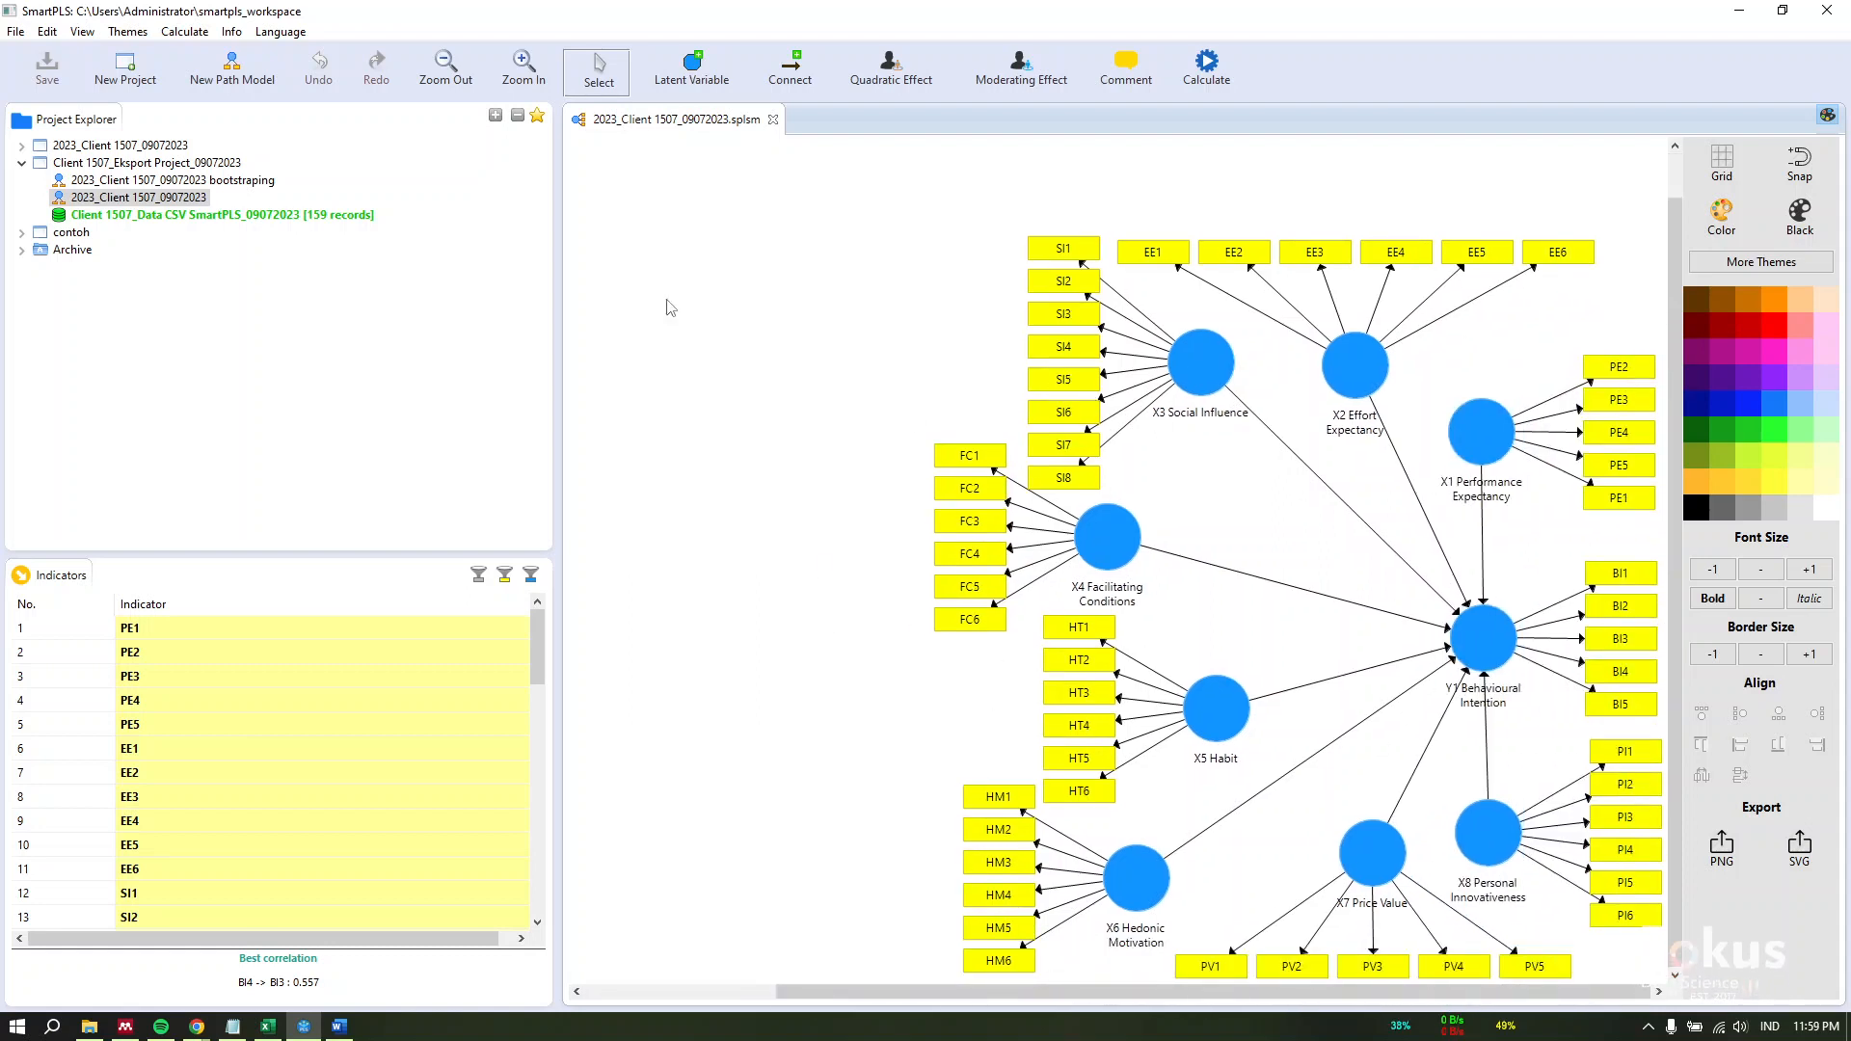
pyautogui.doubleClick(203, 181)
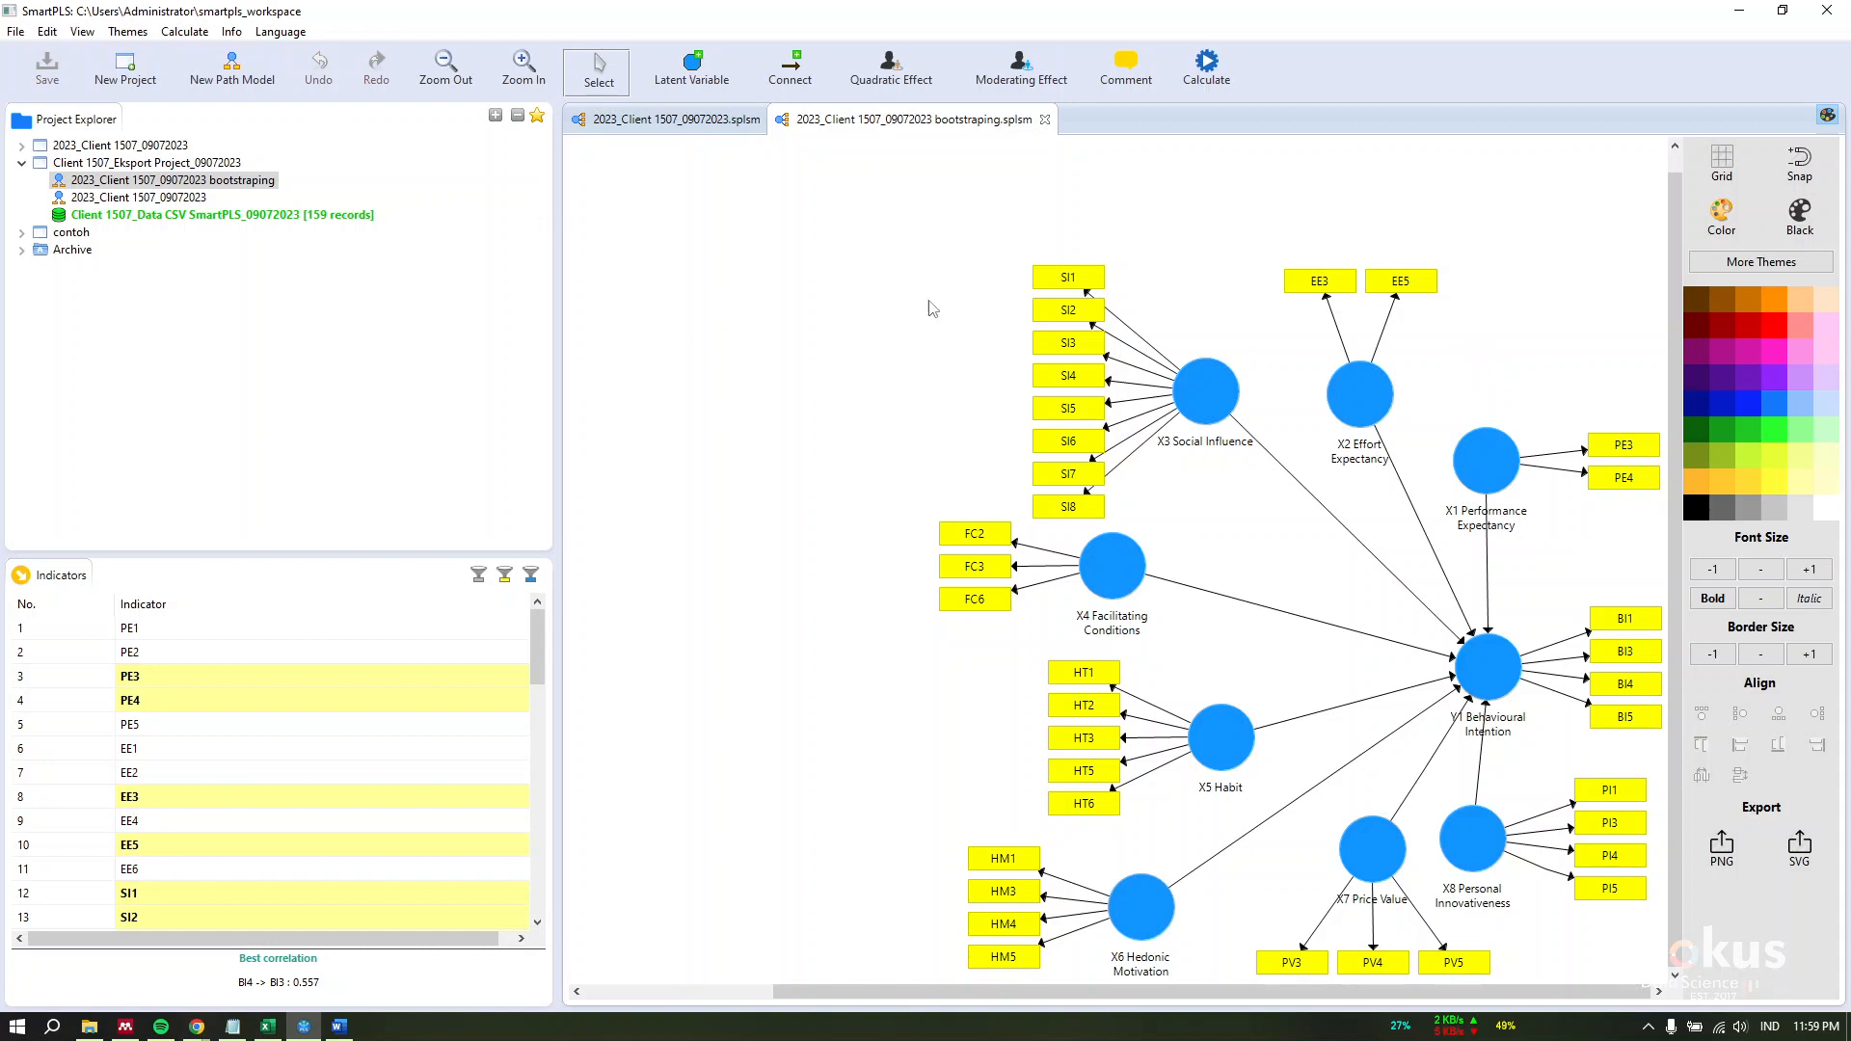
# - Run the PLS Algorithm on the imported bootstraping model with the current settings
pyautogui.click(1206, 62)
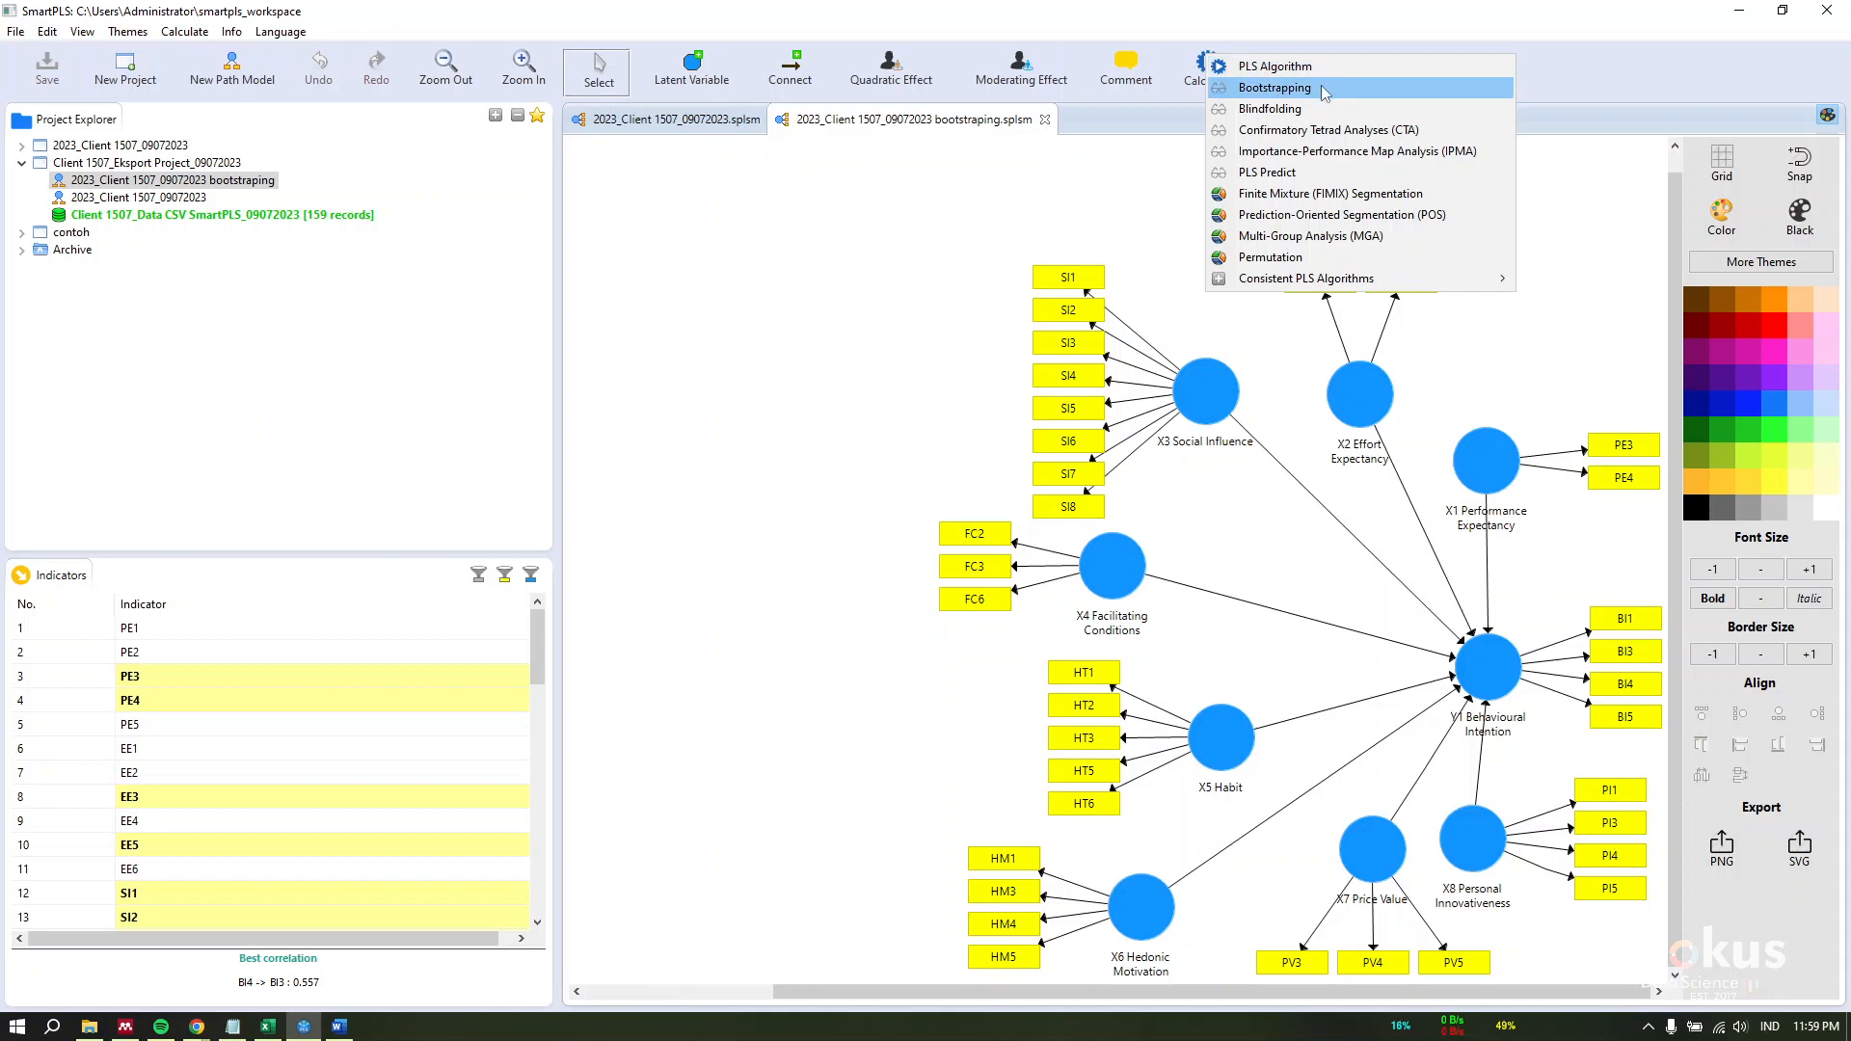
pyautogui.click(848, 128)
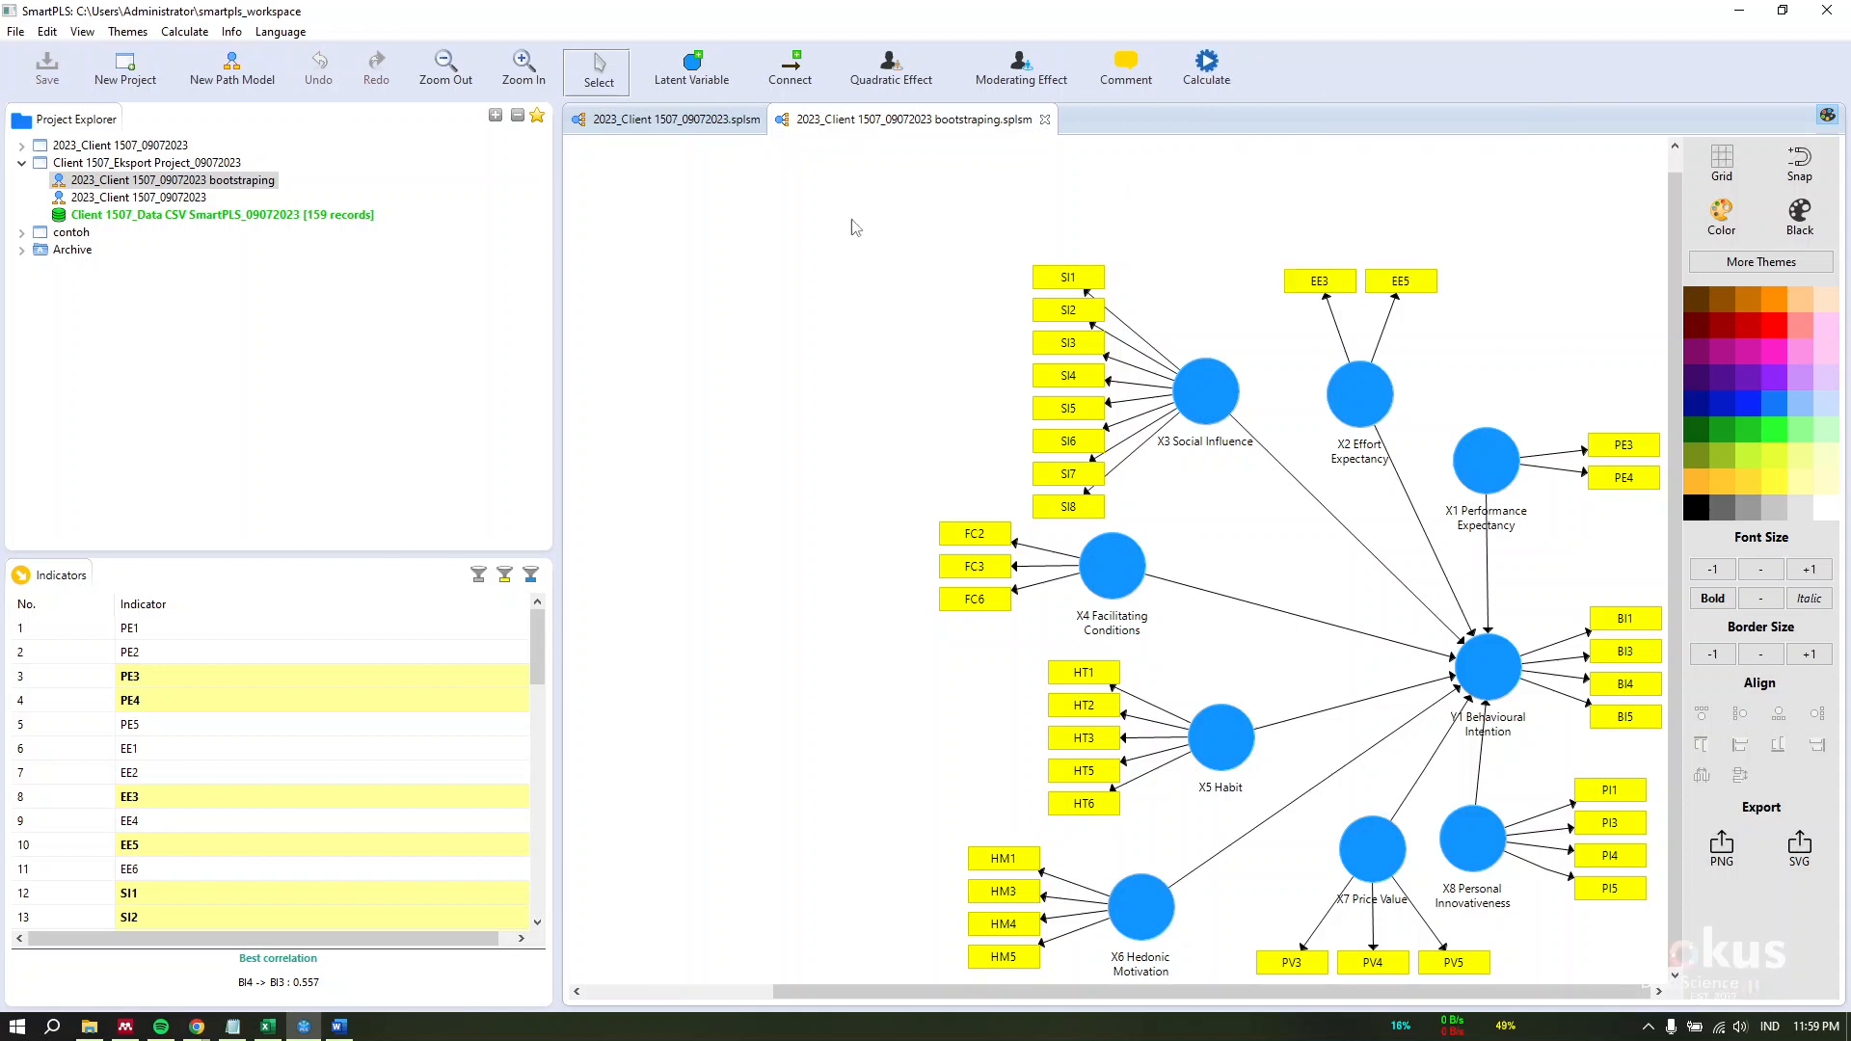
pyautogui.click(1209, 86)
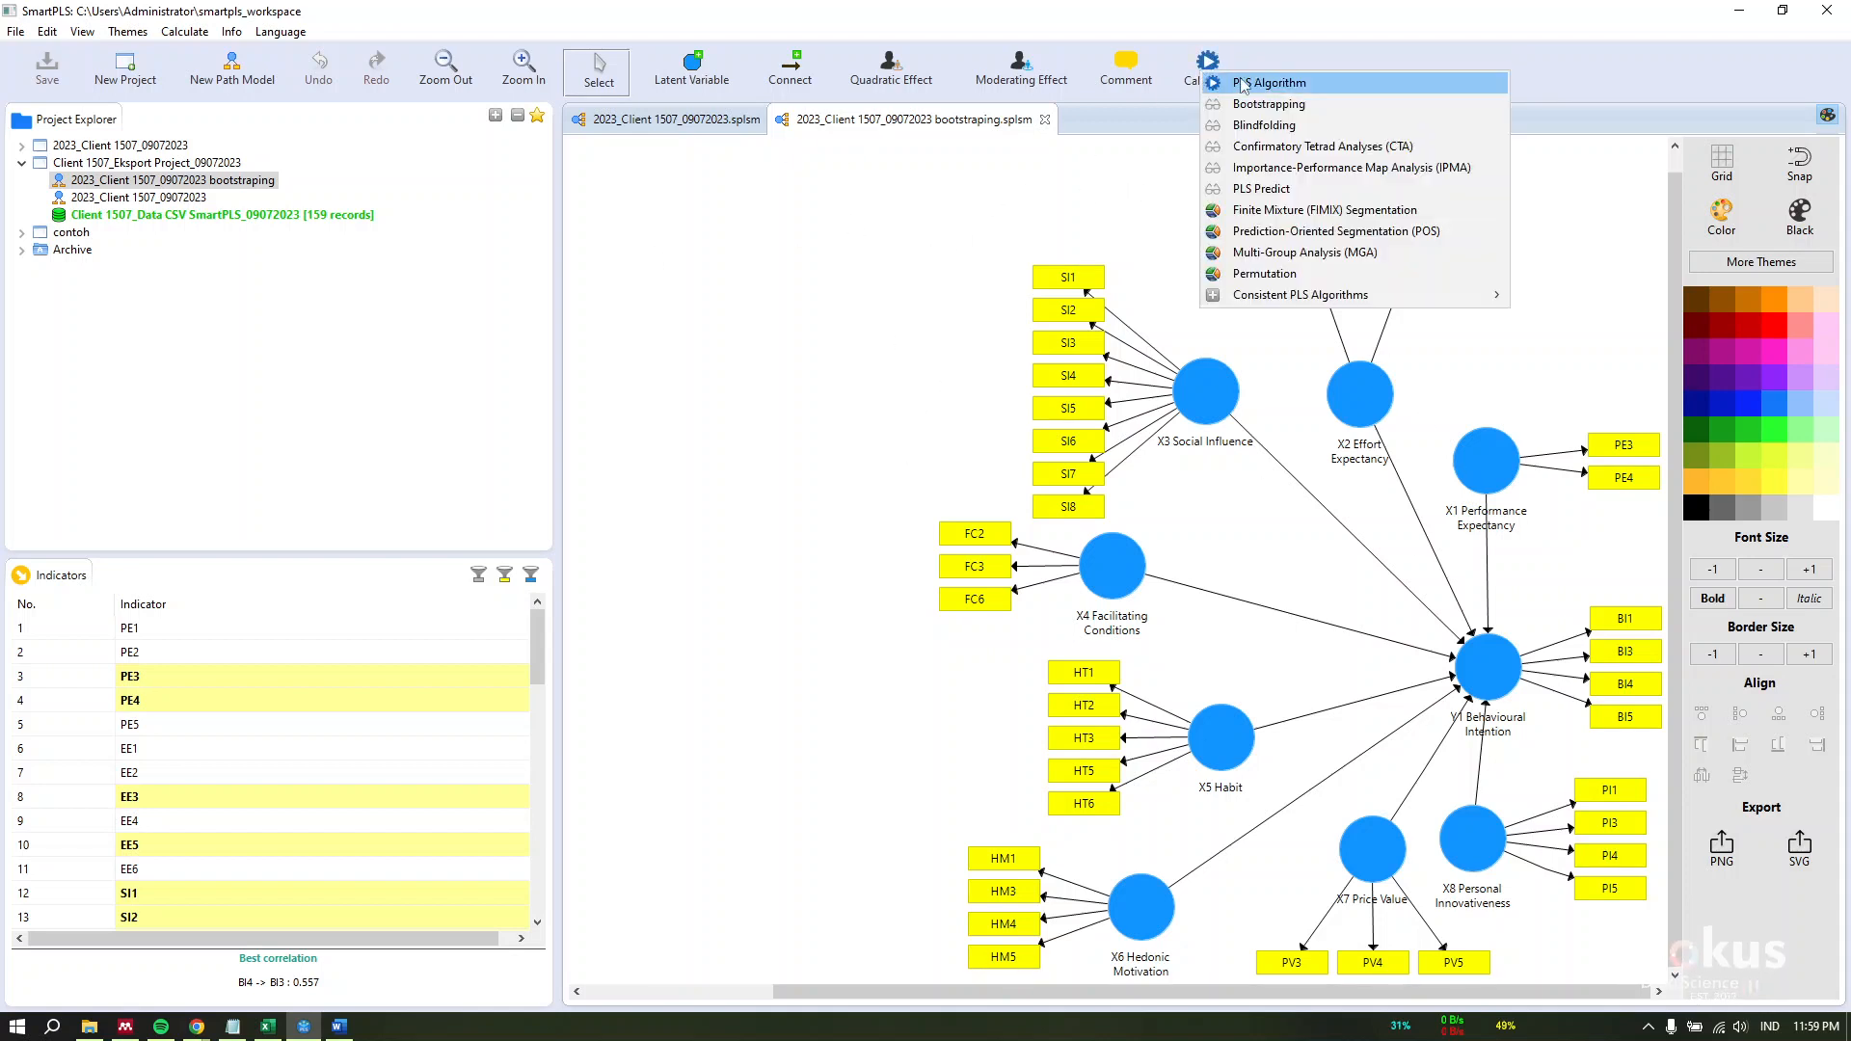
pyautogui.click(1261, 83)
pyautogui.click(1435, 673)
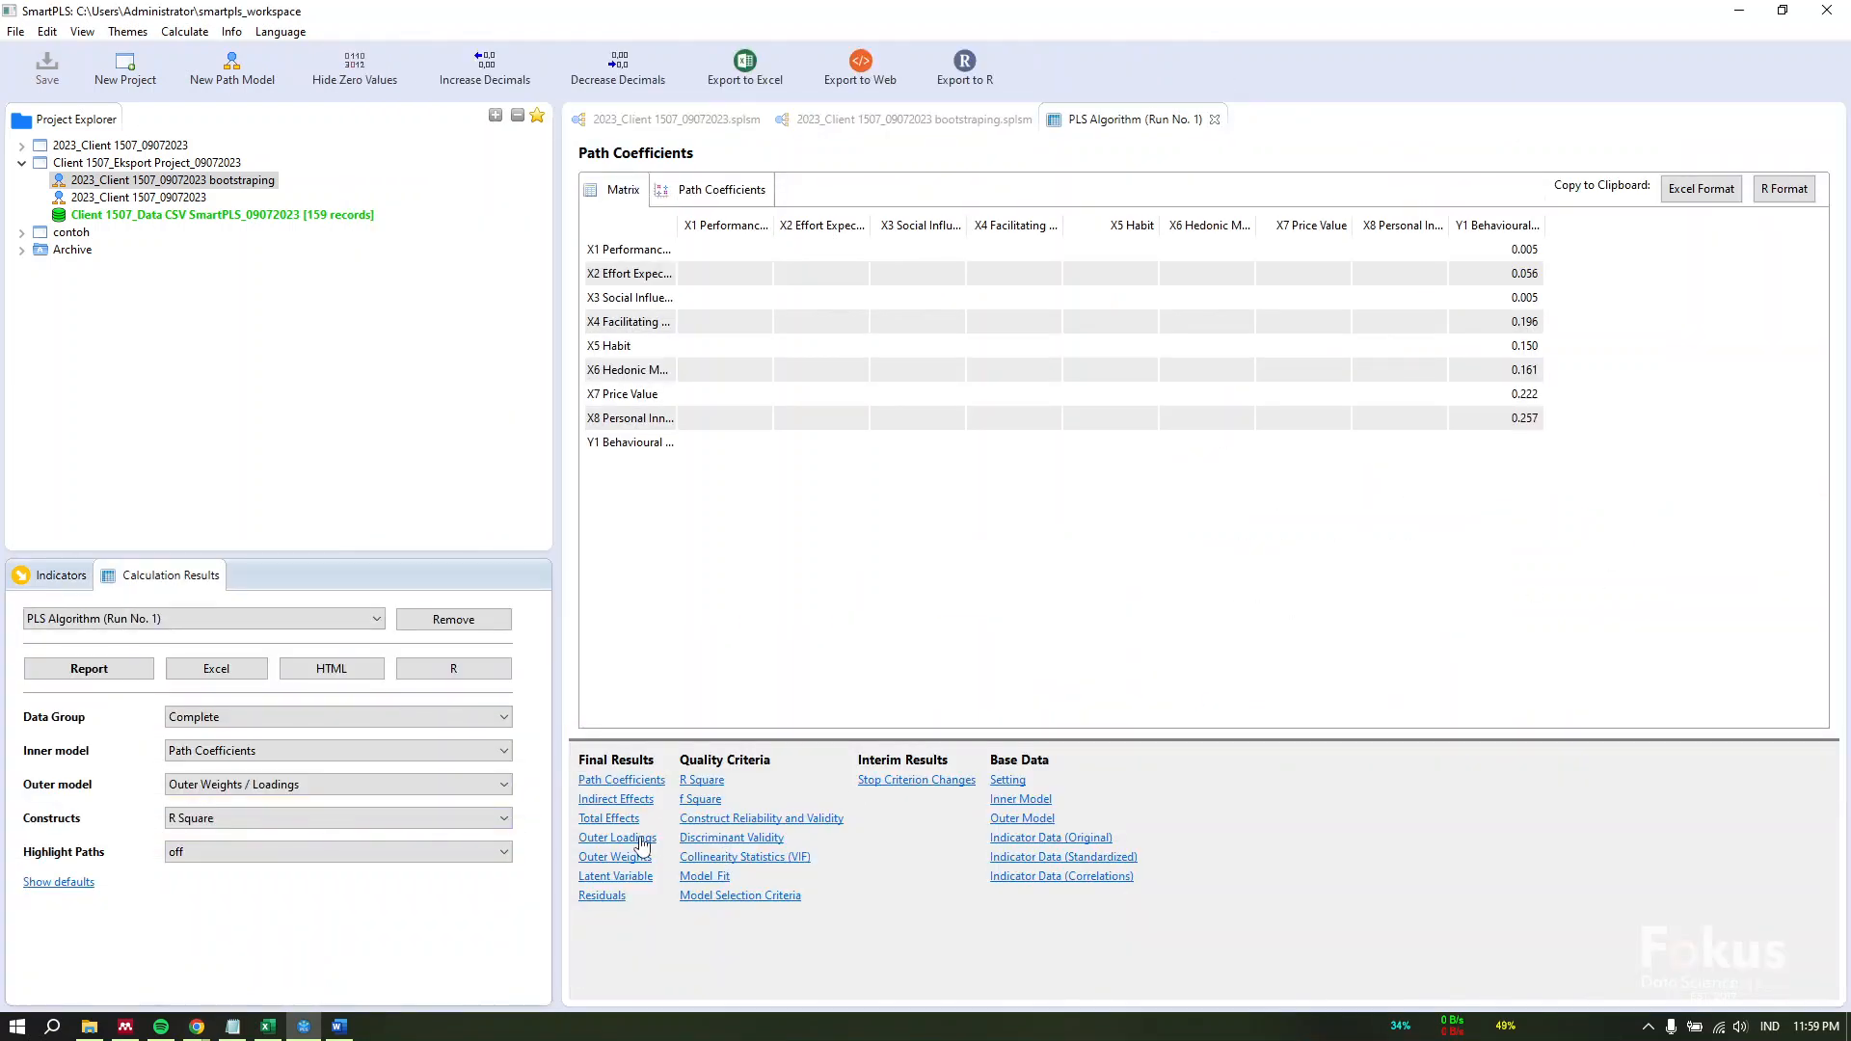
# - Review the outer loadings of all indicators in the PLS Algorithm Run No. 1 report
pyautogui.click(636, 837)
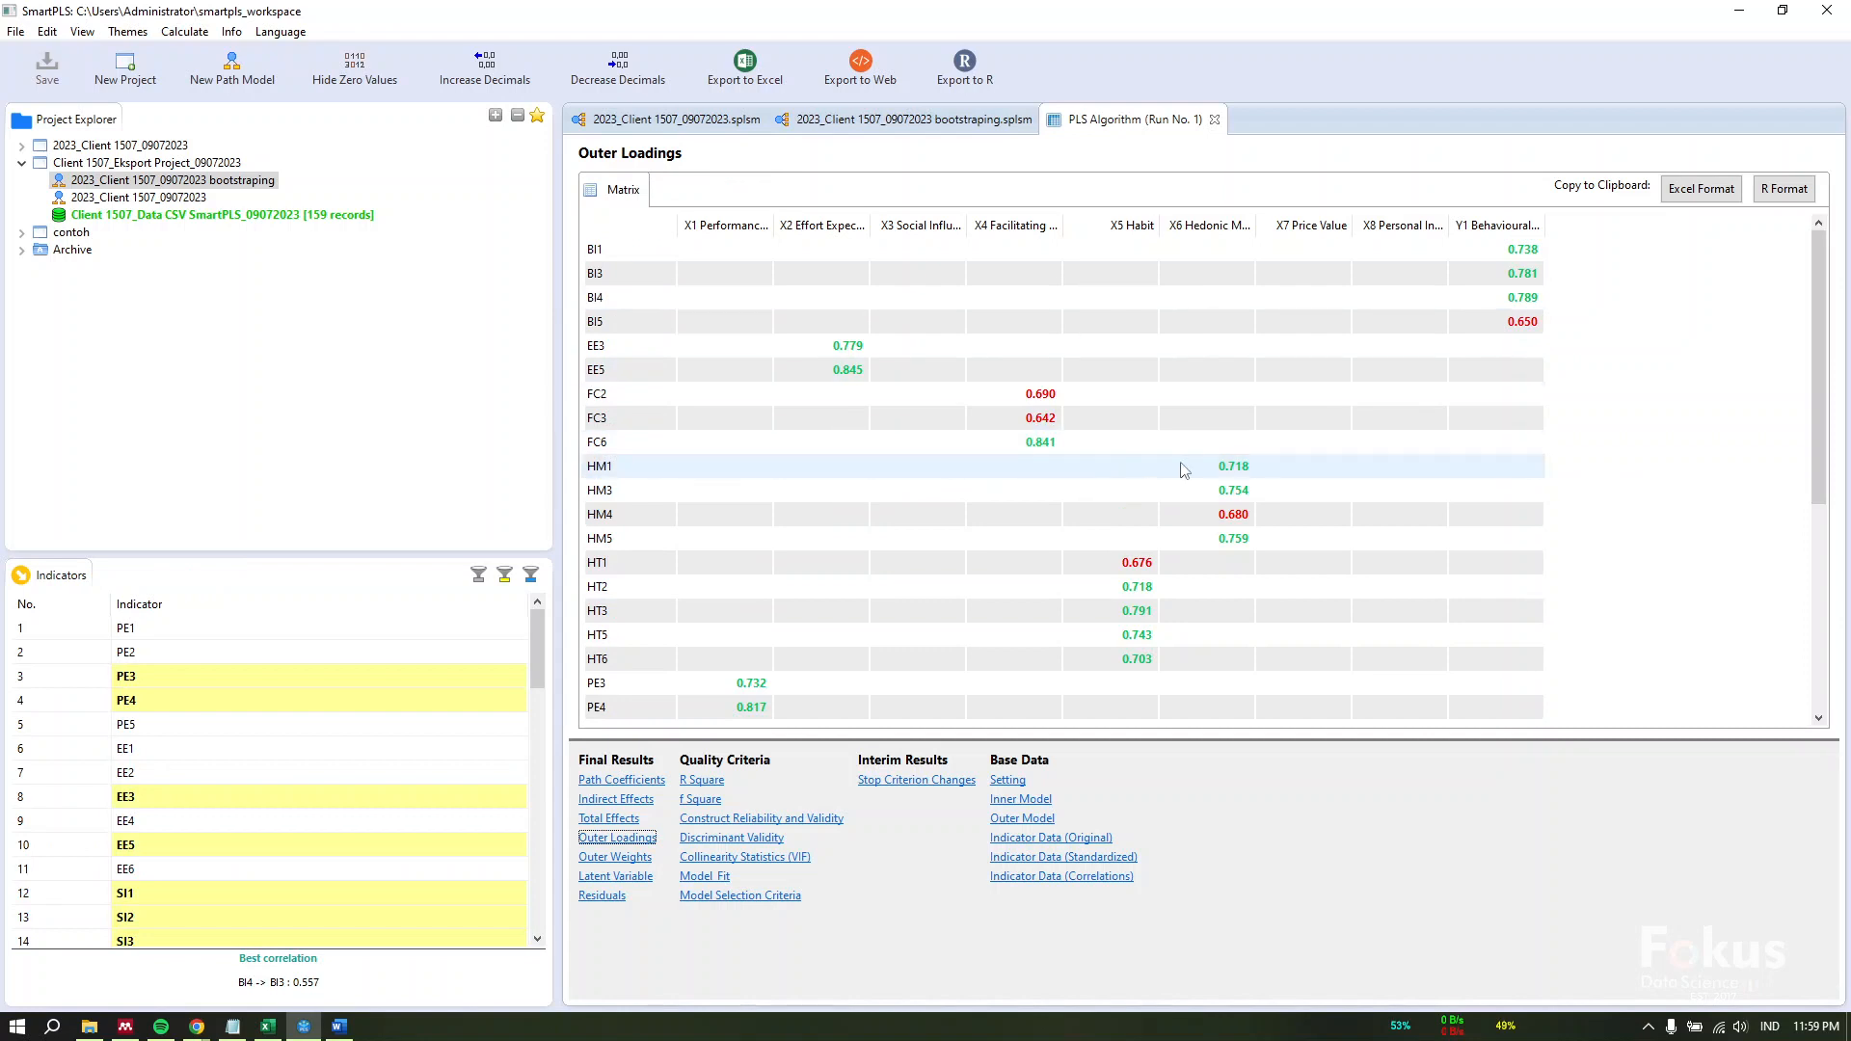
pyautogui.scroll(-5, 1304, 390)
pyautogui.scroll(5, 1239, 610)
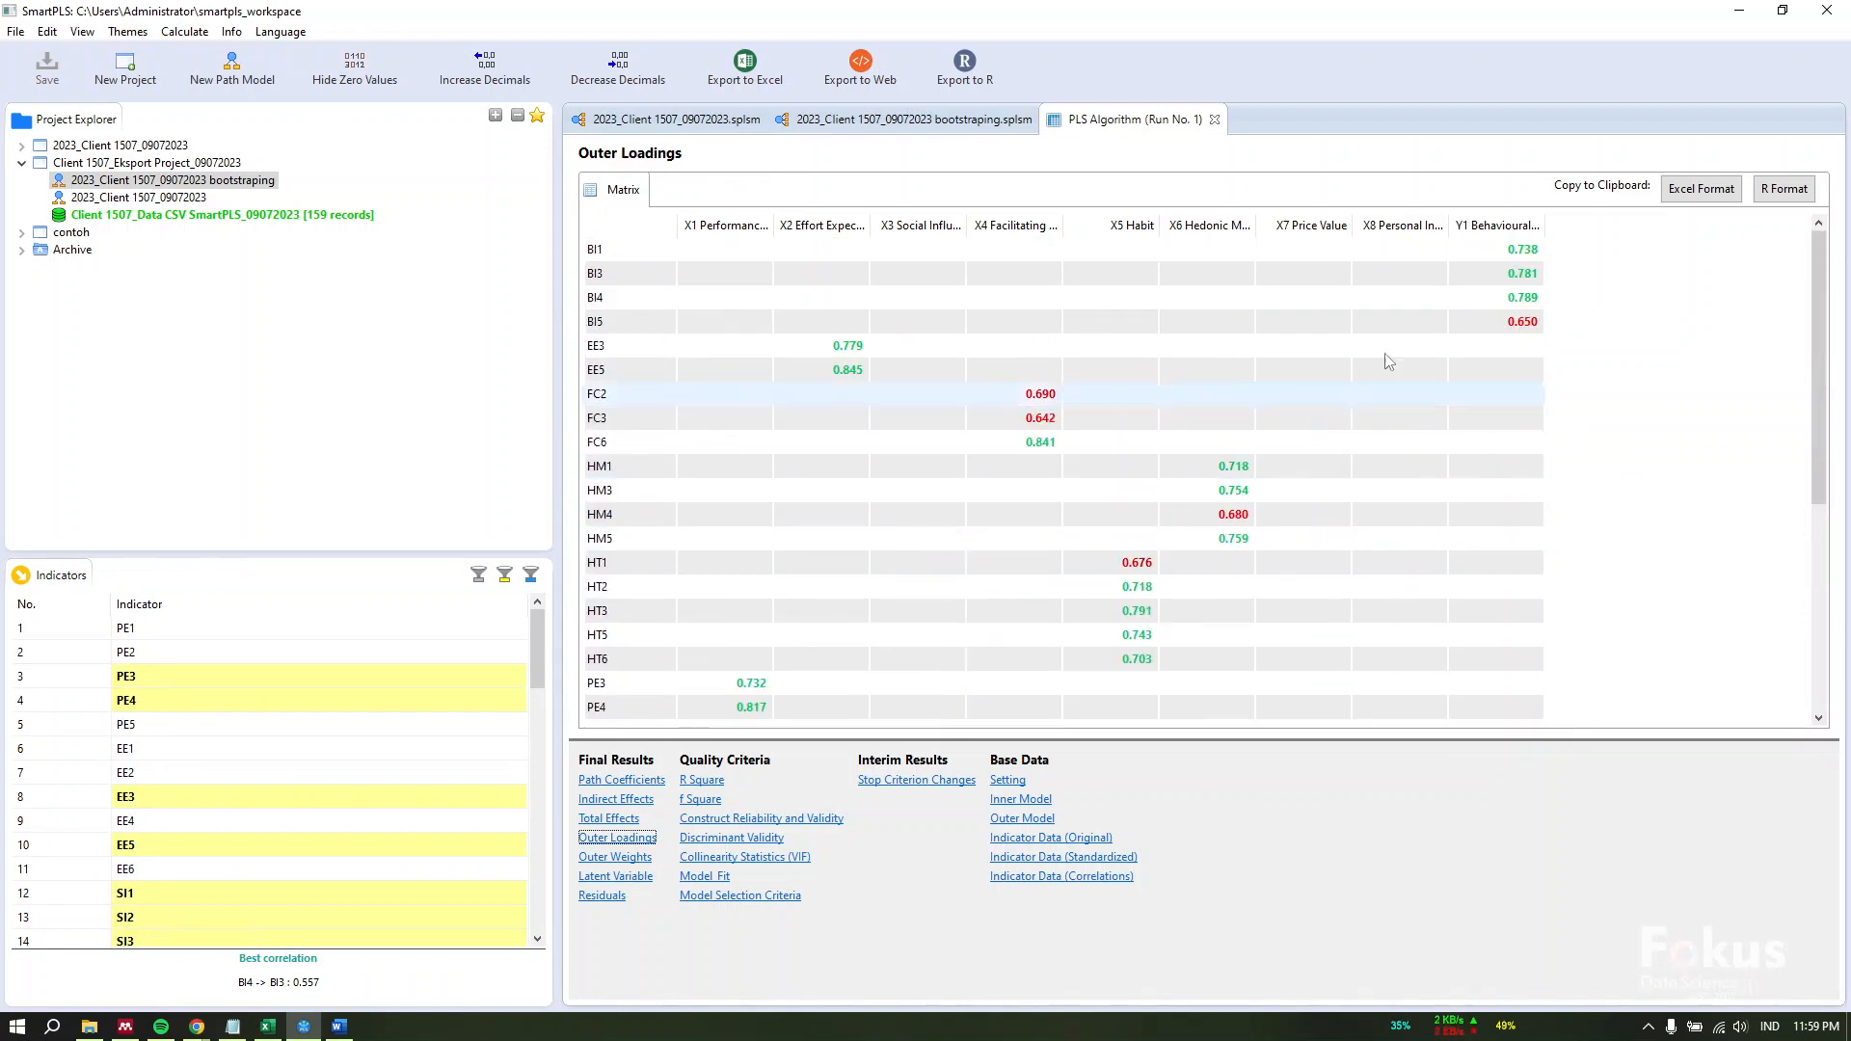
# - Show the Run No. 1 construct reliability and validity, widening the columns to reveal full construct names and the Cronbach's Alpha, Composite Reliability and AVE headings
pyautogui.click(818, 820)
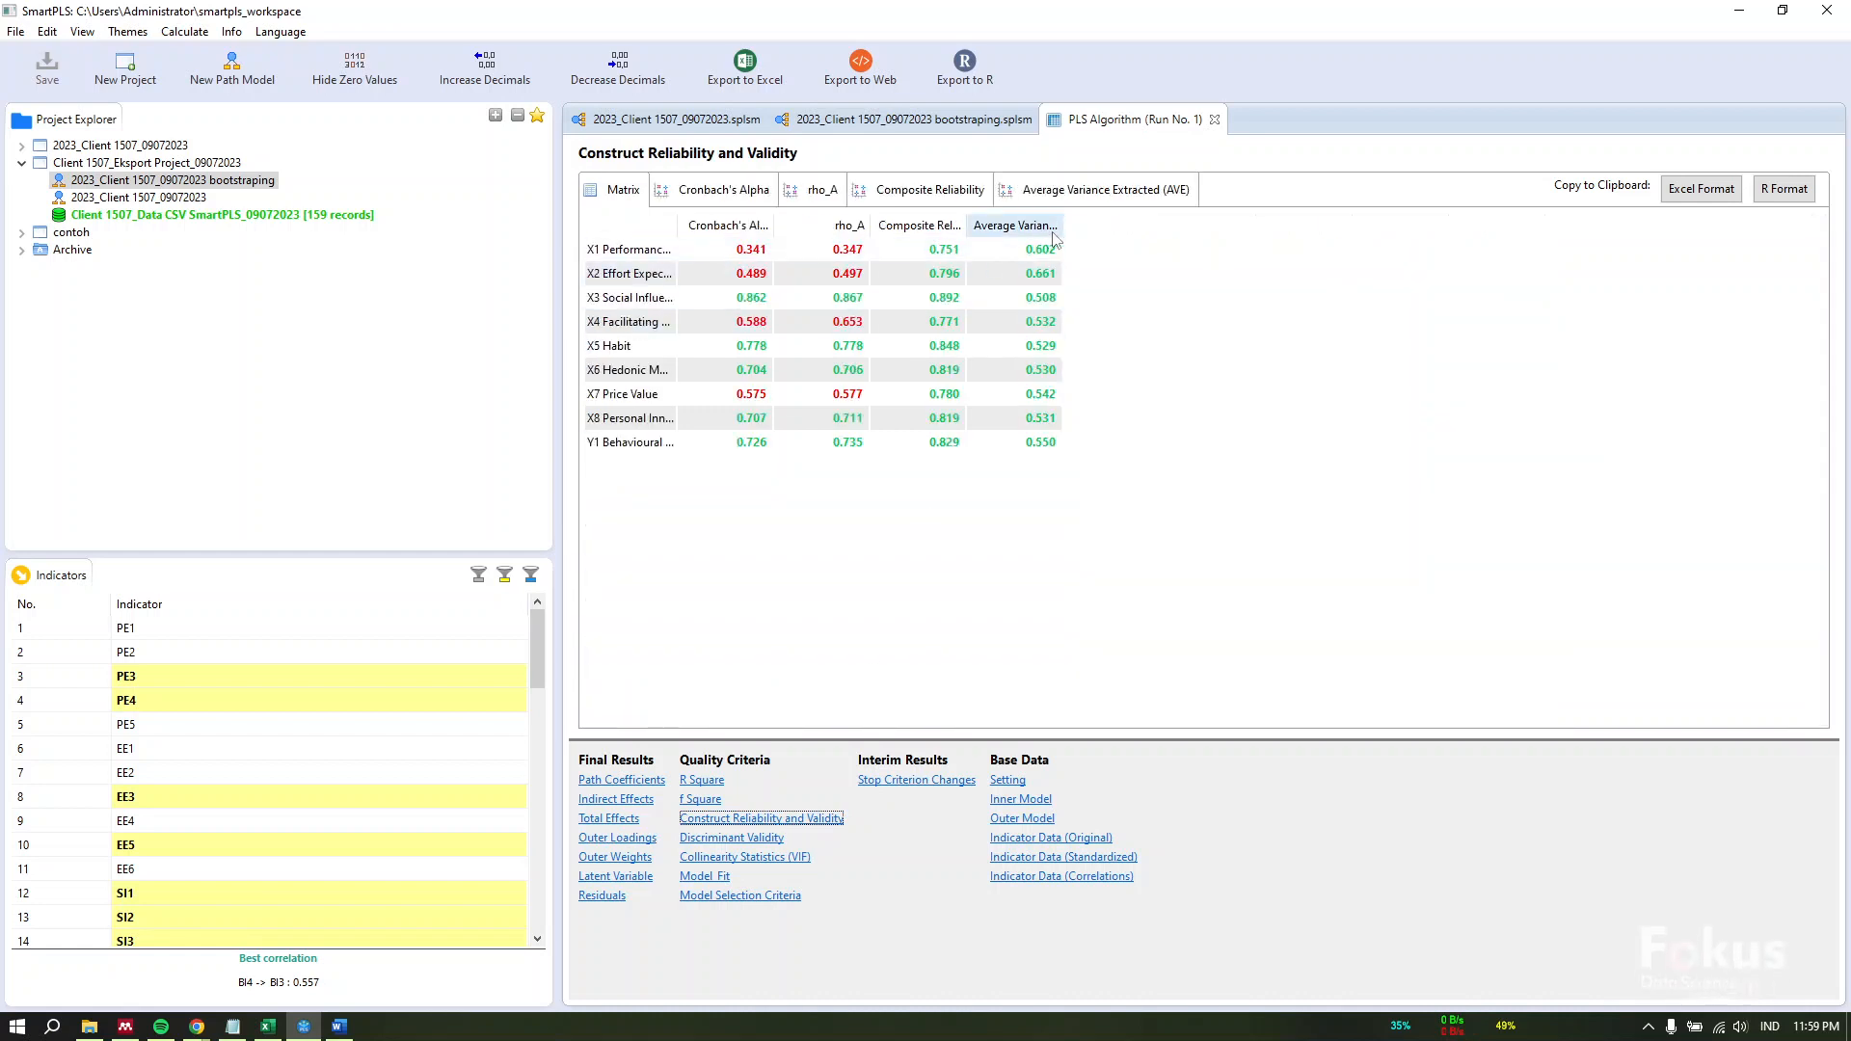
pyautogui.moveTo(1054, 235); pyautogui.dragTo(1170, 231)
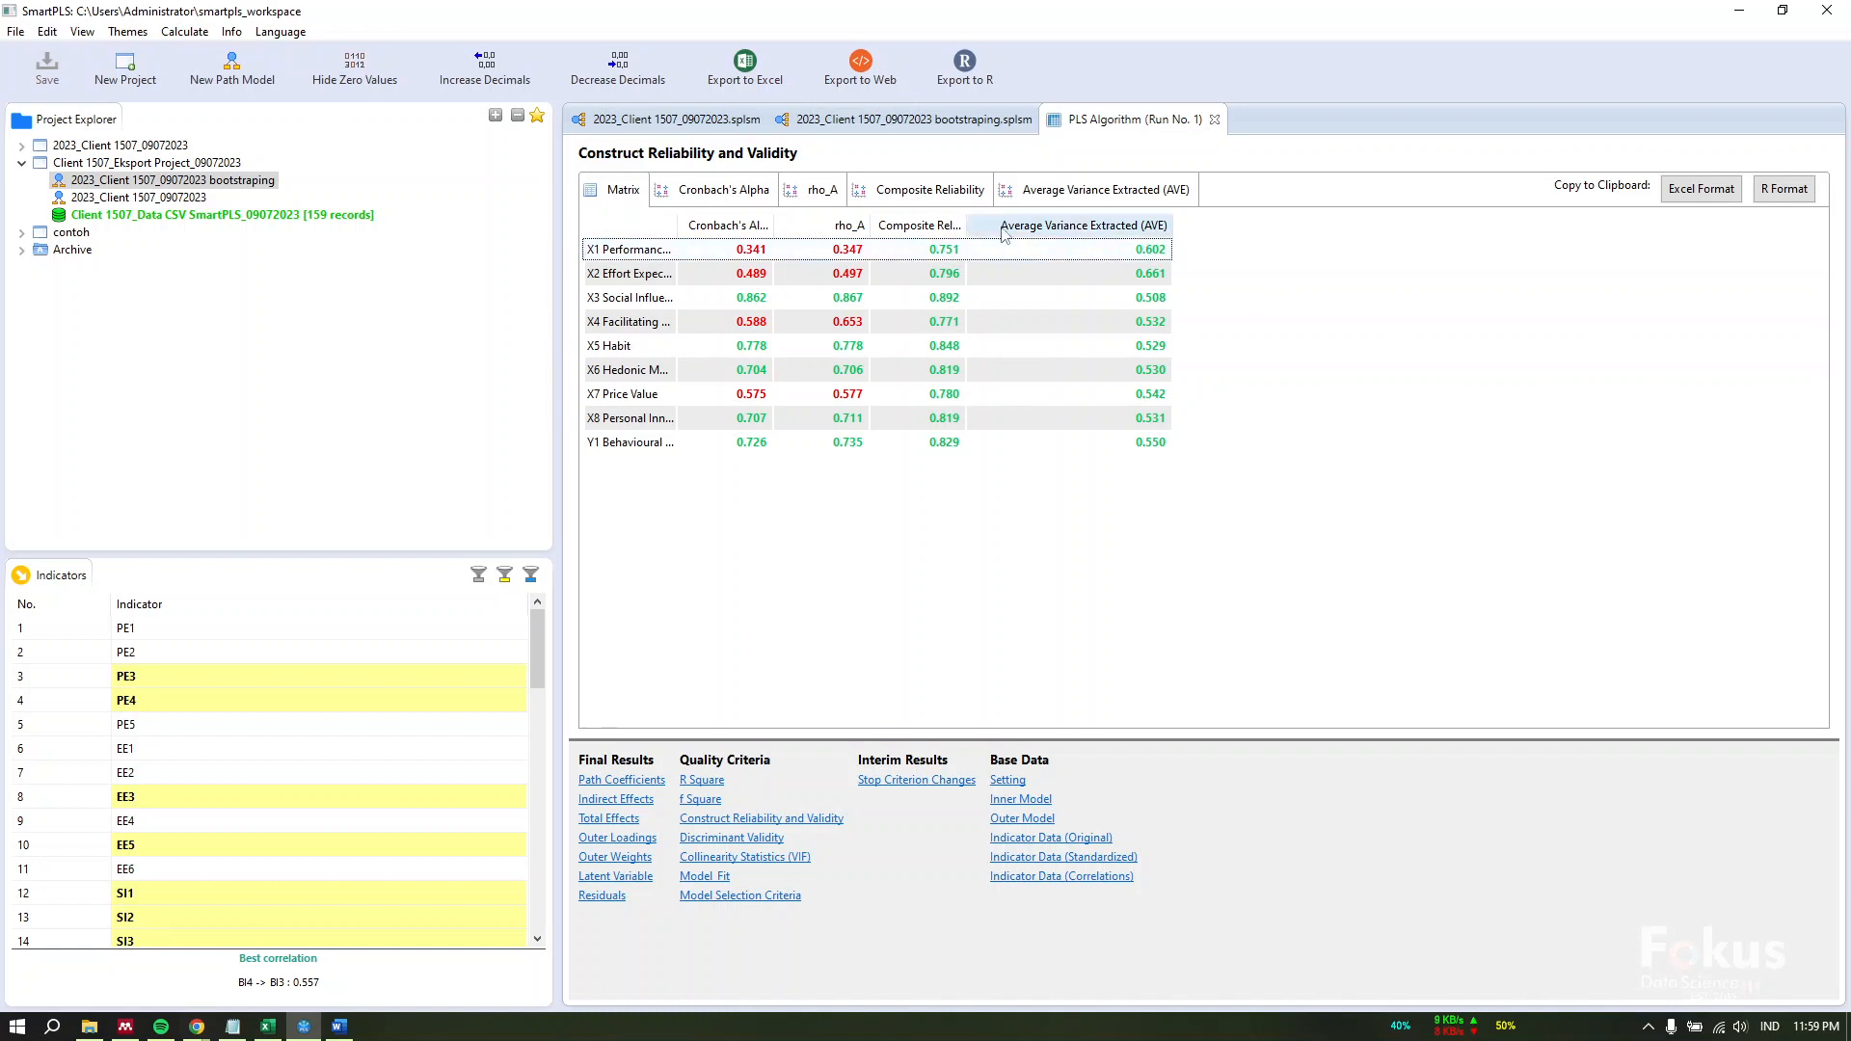
pyautogui.moveTo(967, 225); pyautogui.dragTo(1039, 231)
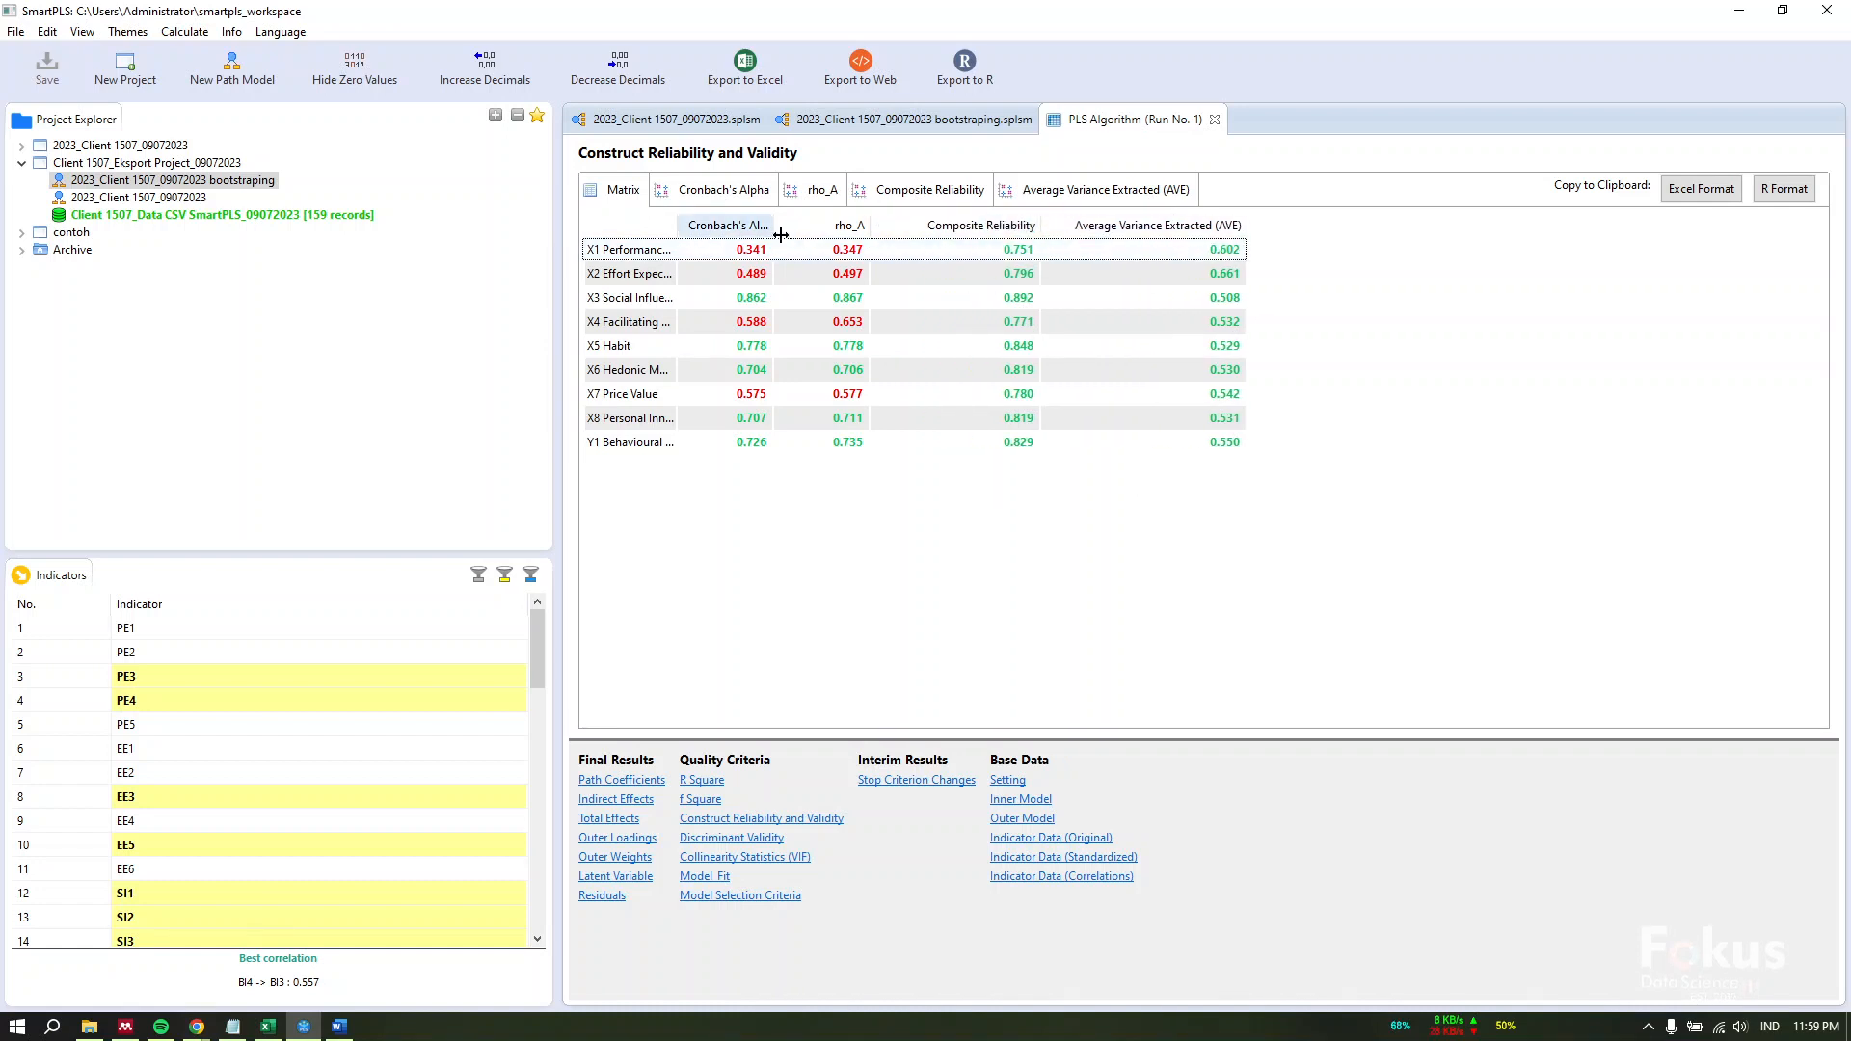
pyautogui.moveTo(773, 225); pyautogui.dragTo(858, 227)
pyautogui.moveTo(672, 232); pyautogui.dragTo(743, 231)
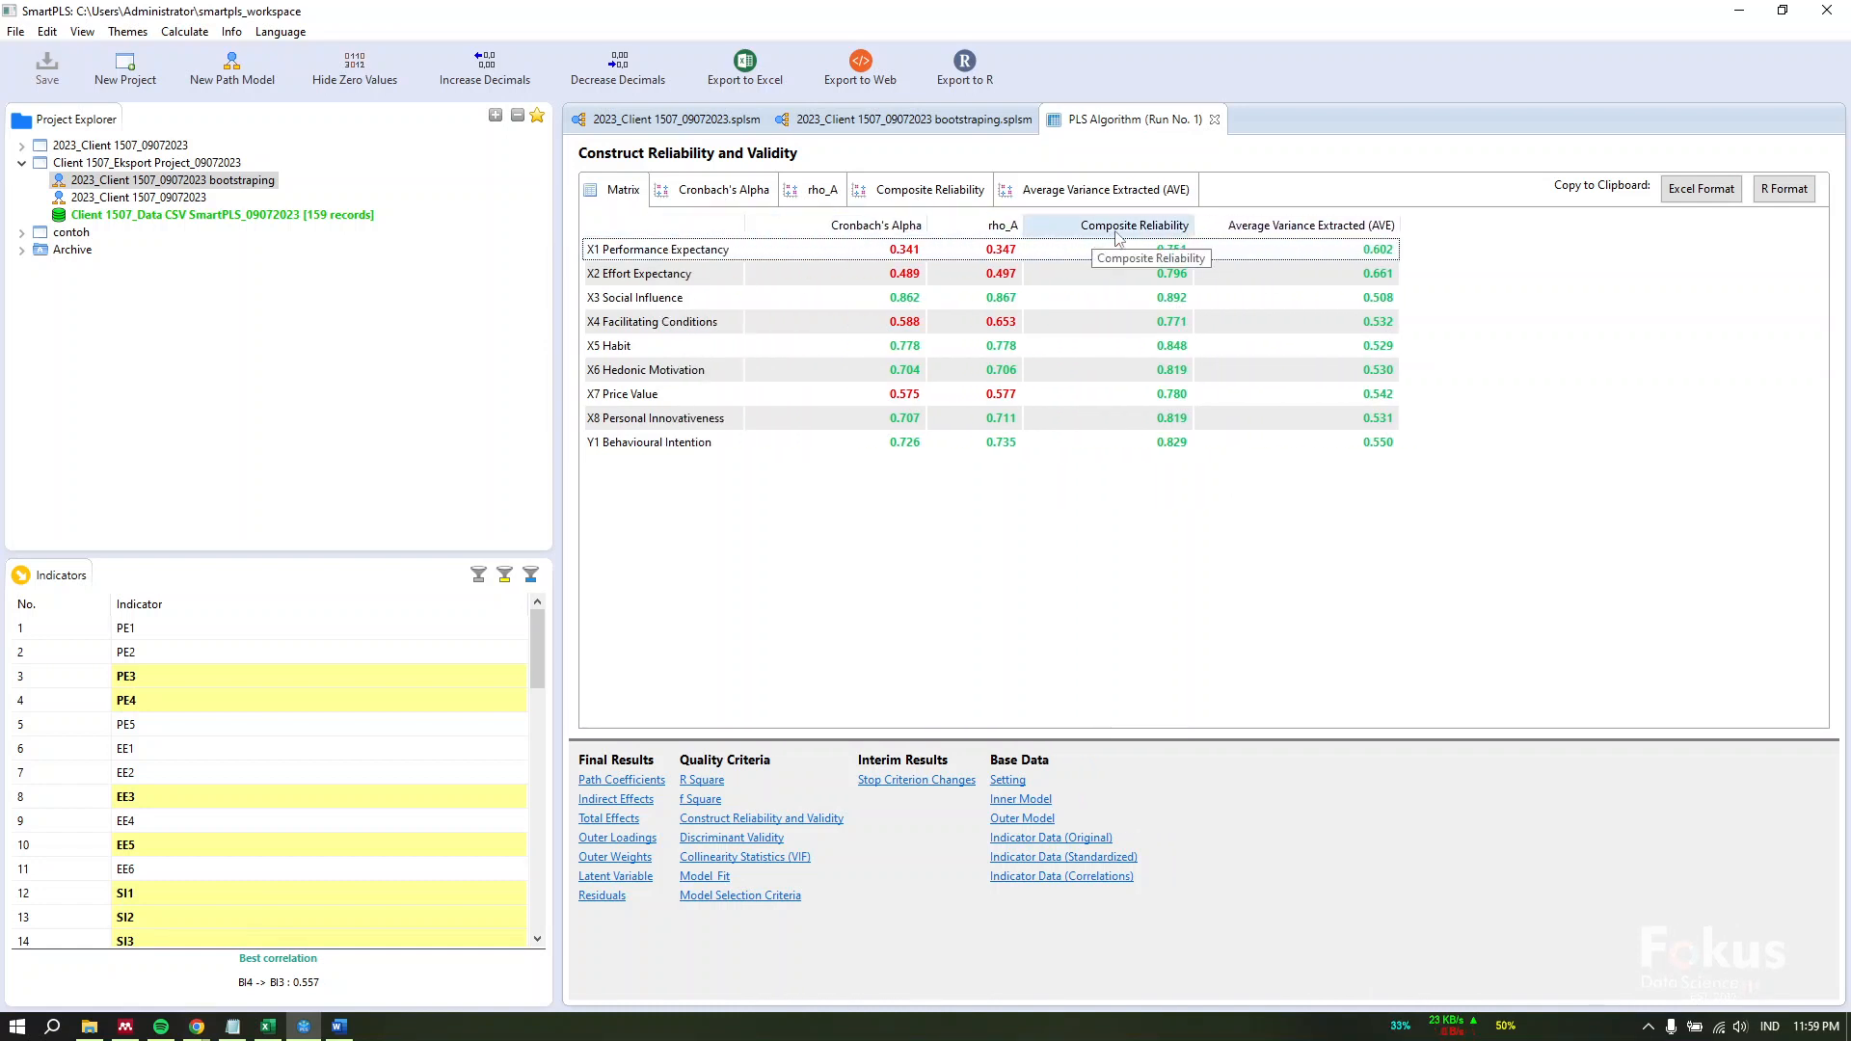
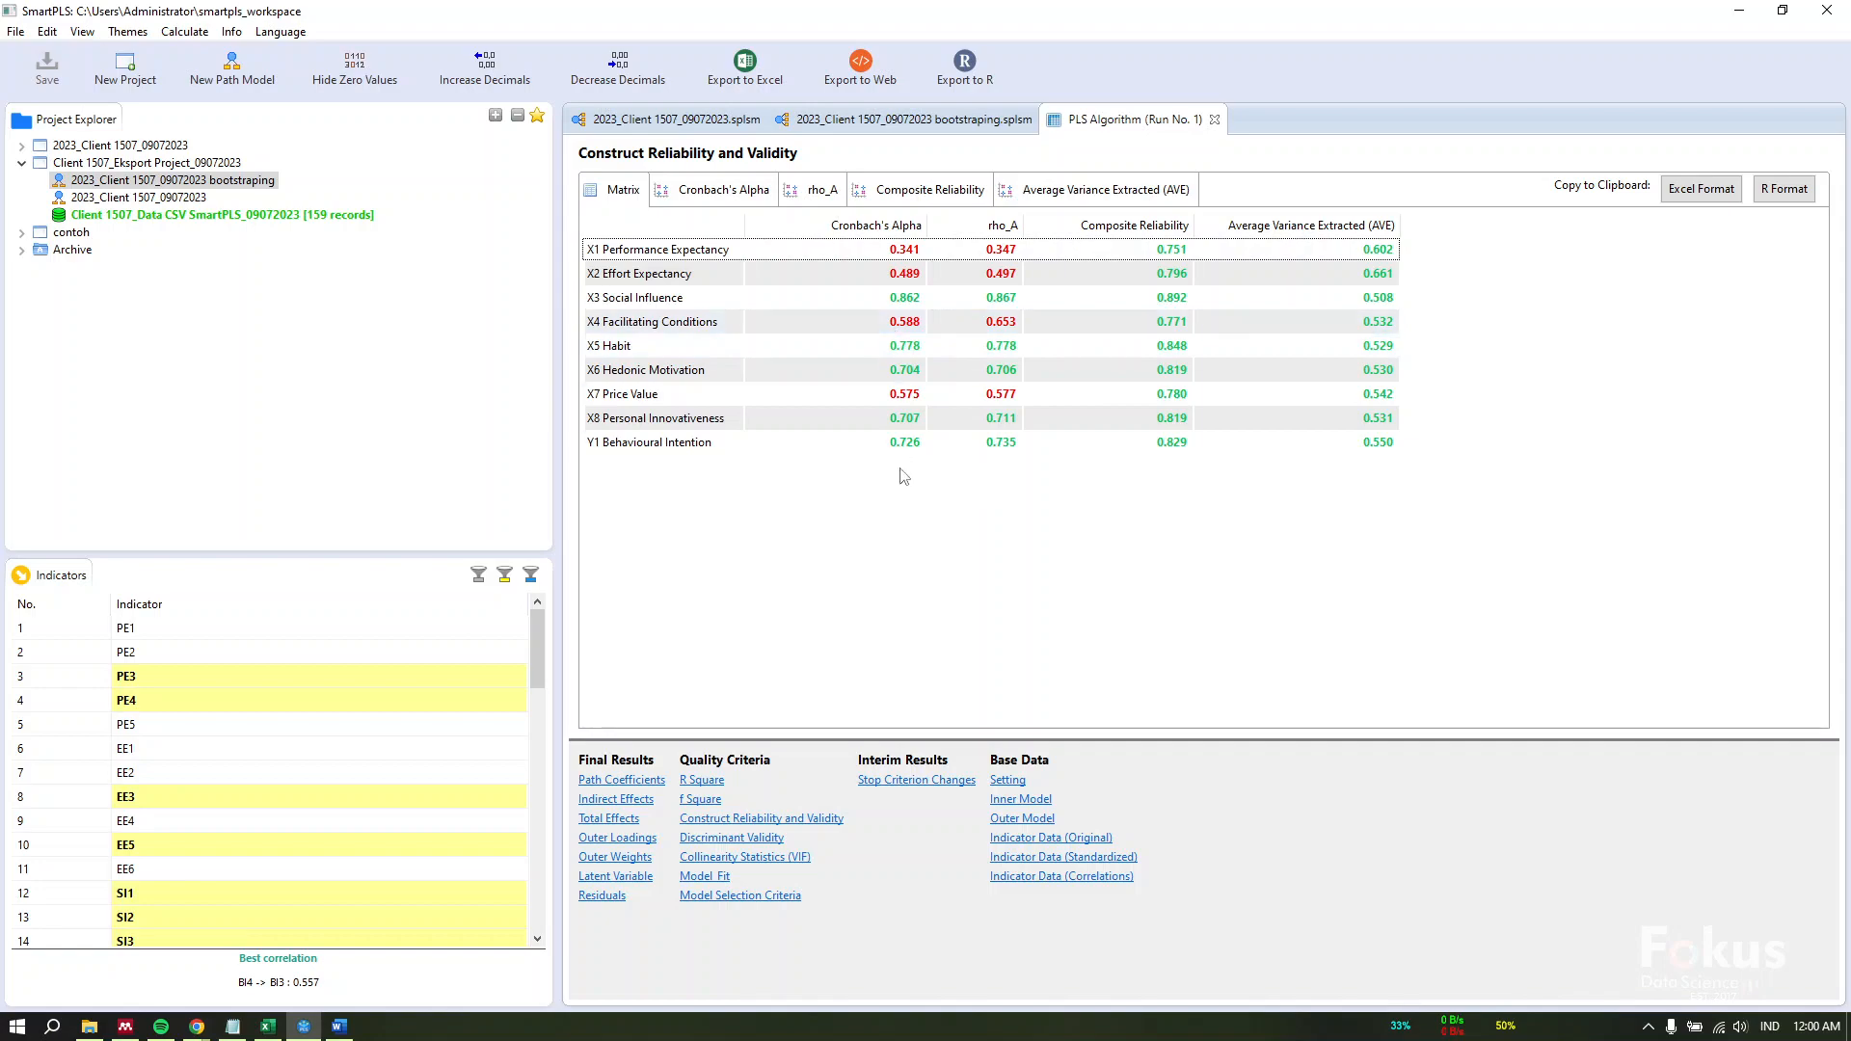
# - Switch to the SmartPLS interpretation document in Word and review its reliability and validity tables, returning to the Model Penelitian page
pyautogui.click(338, 1026)
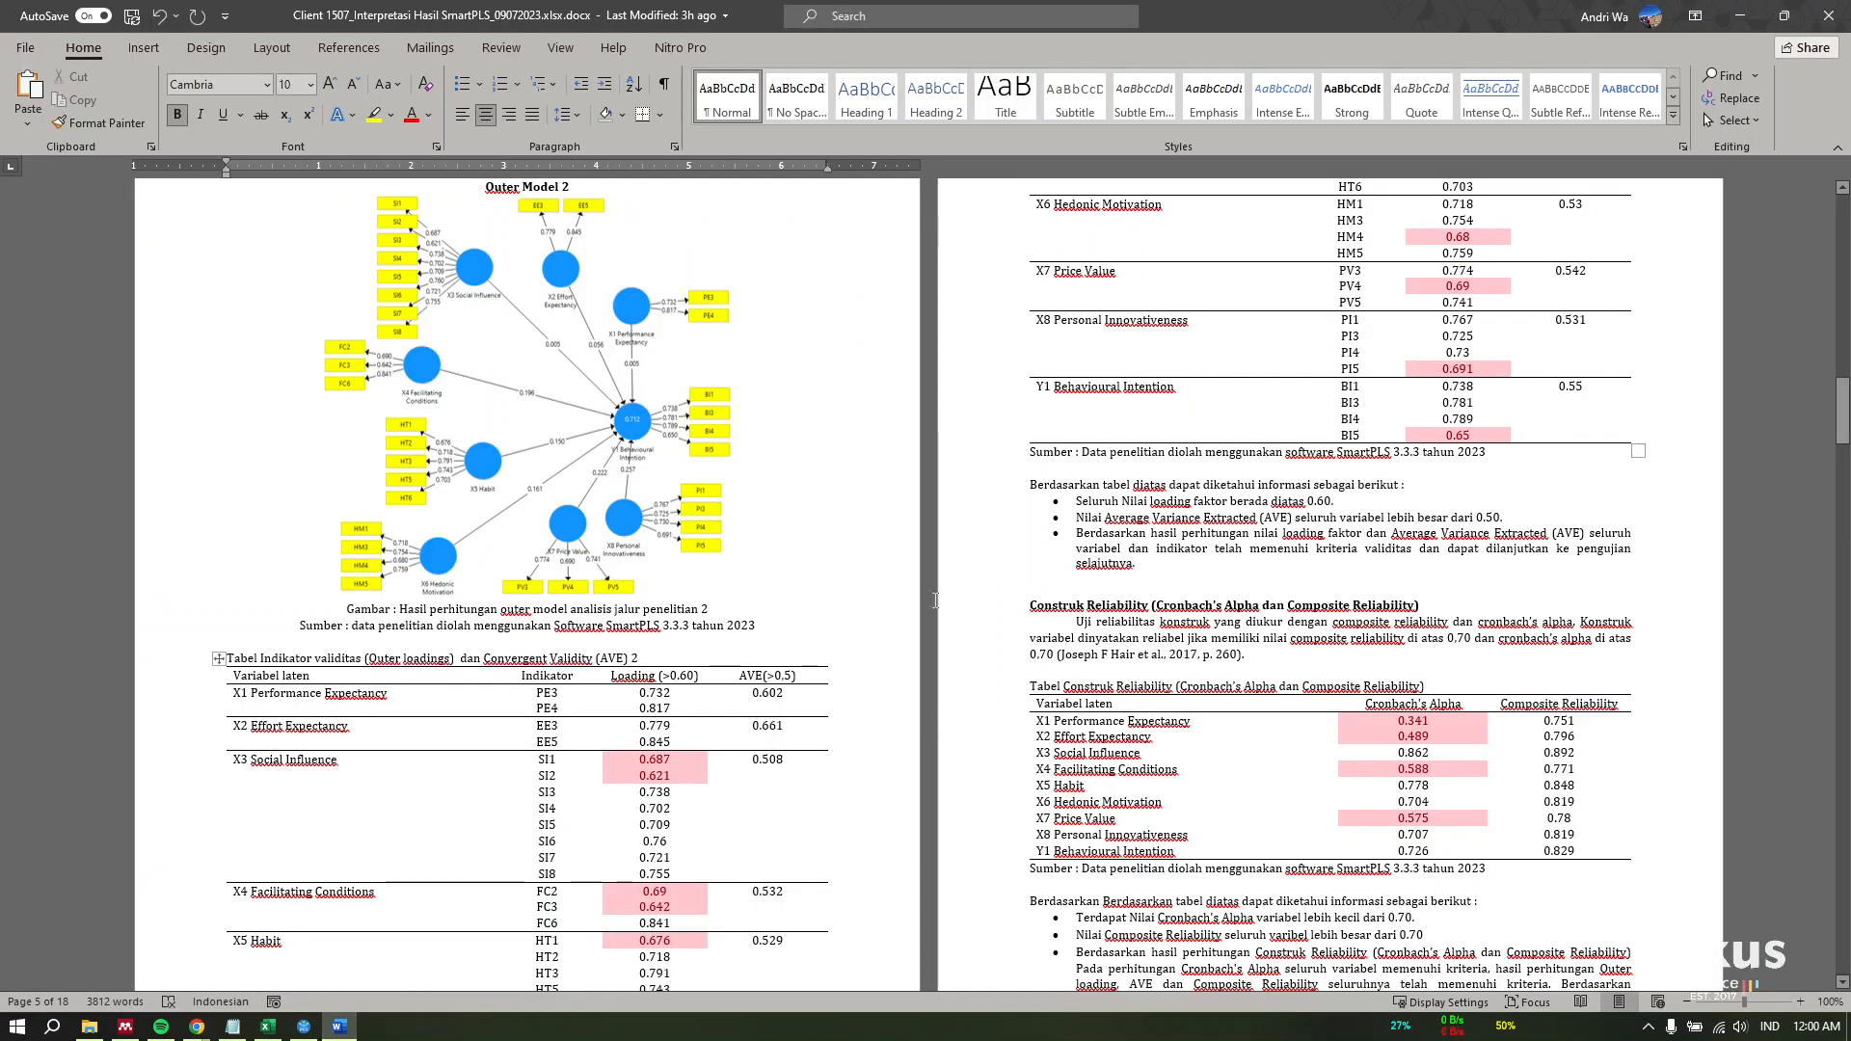
pyautogui.scroll(-8, 964, 484)
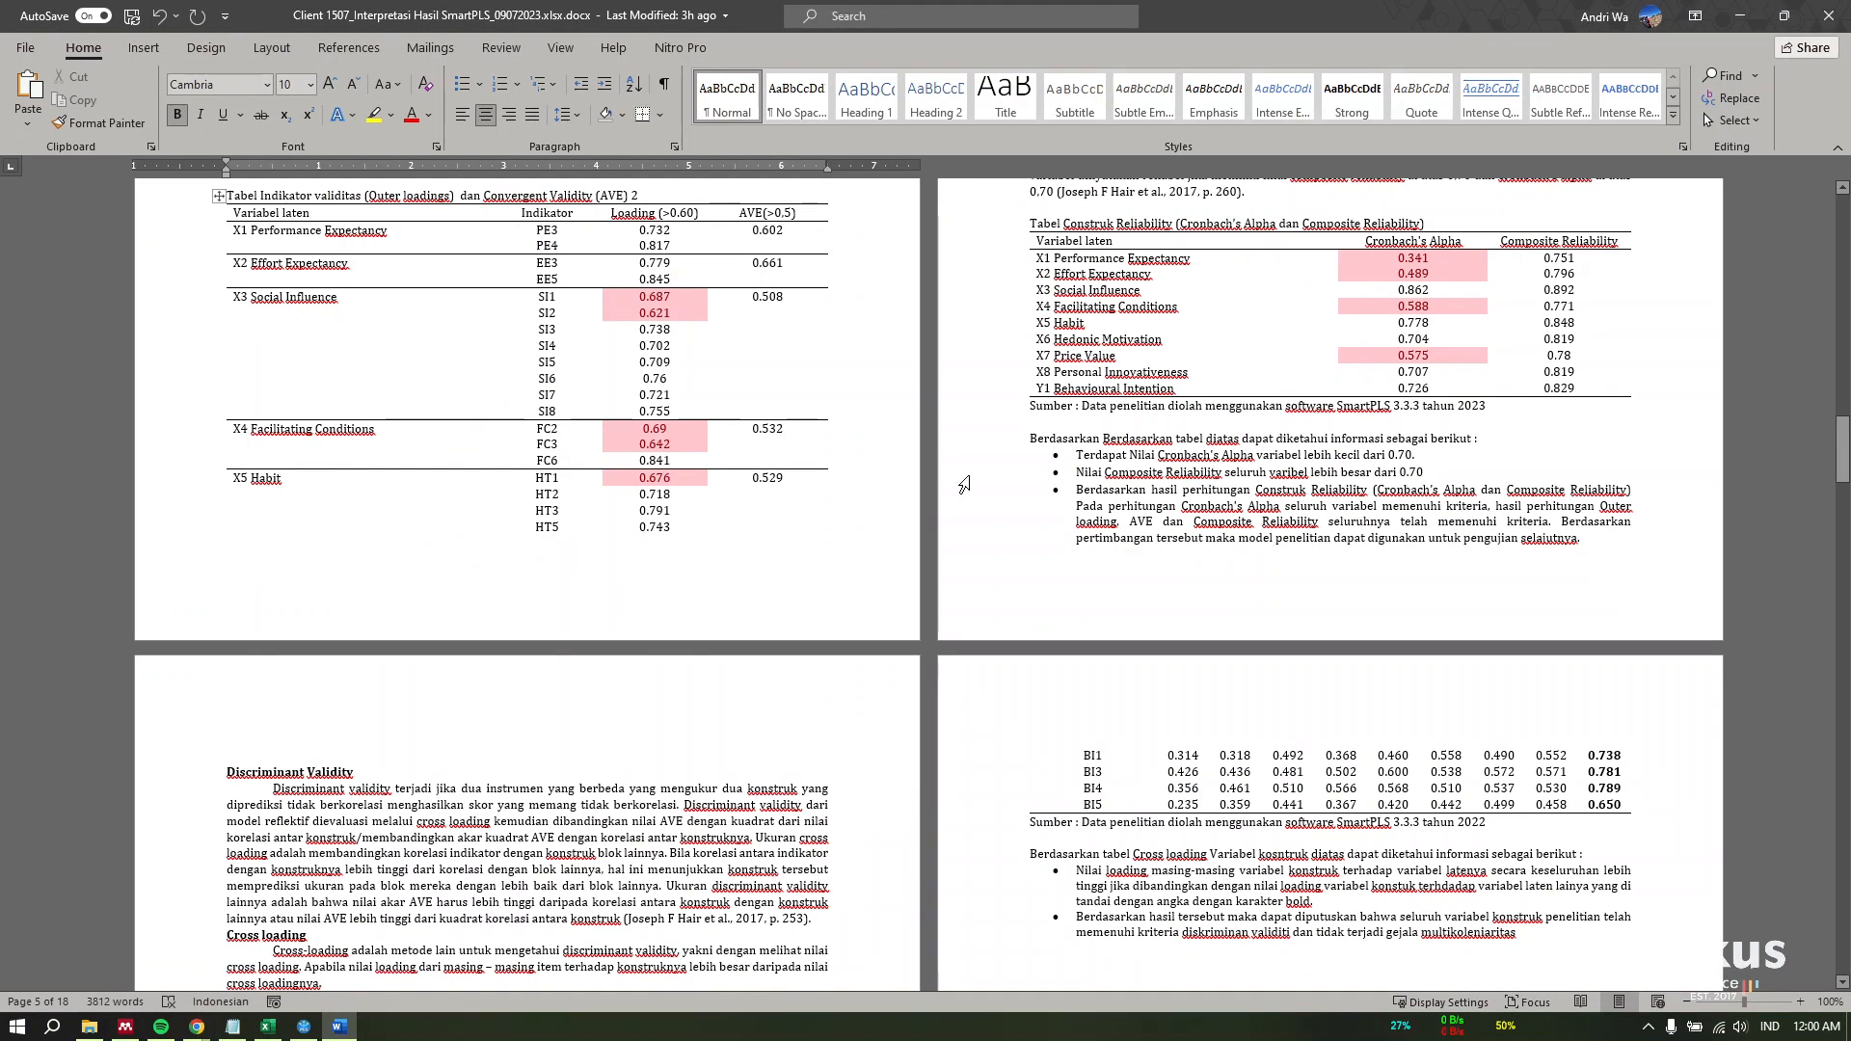
pyautogui.scroll(-5, 964, 484)
pyautogui.scroll(11, 1158, 514)
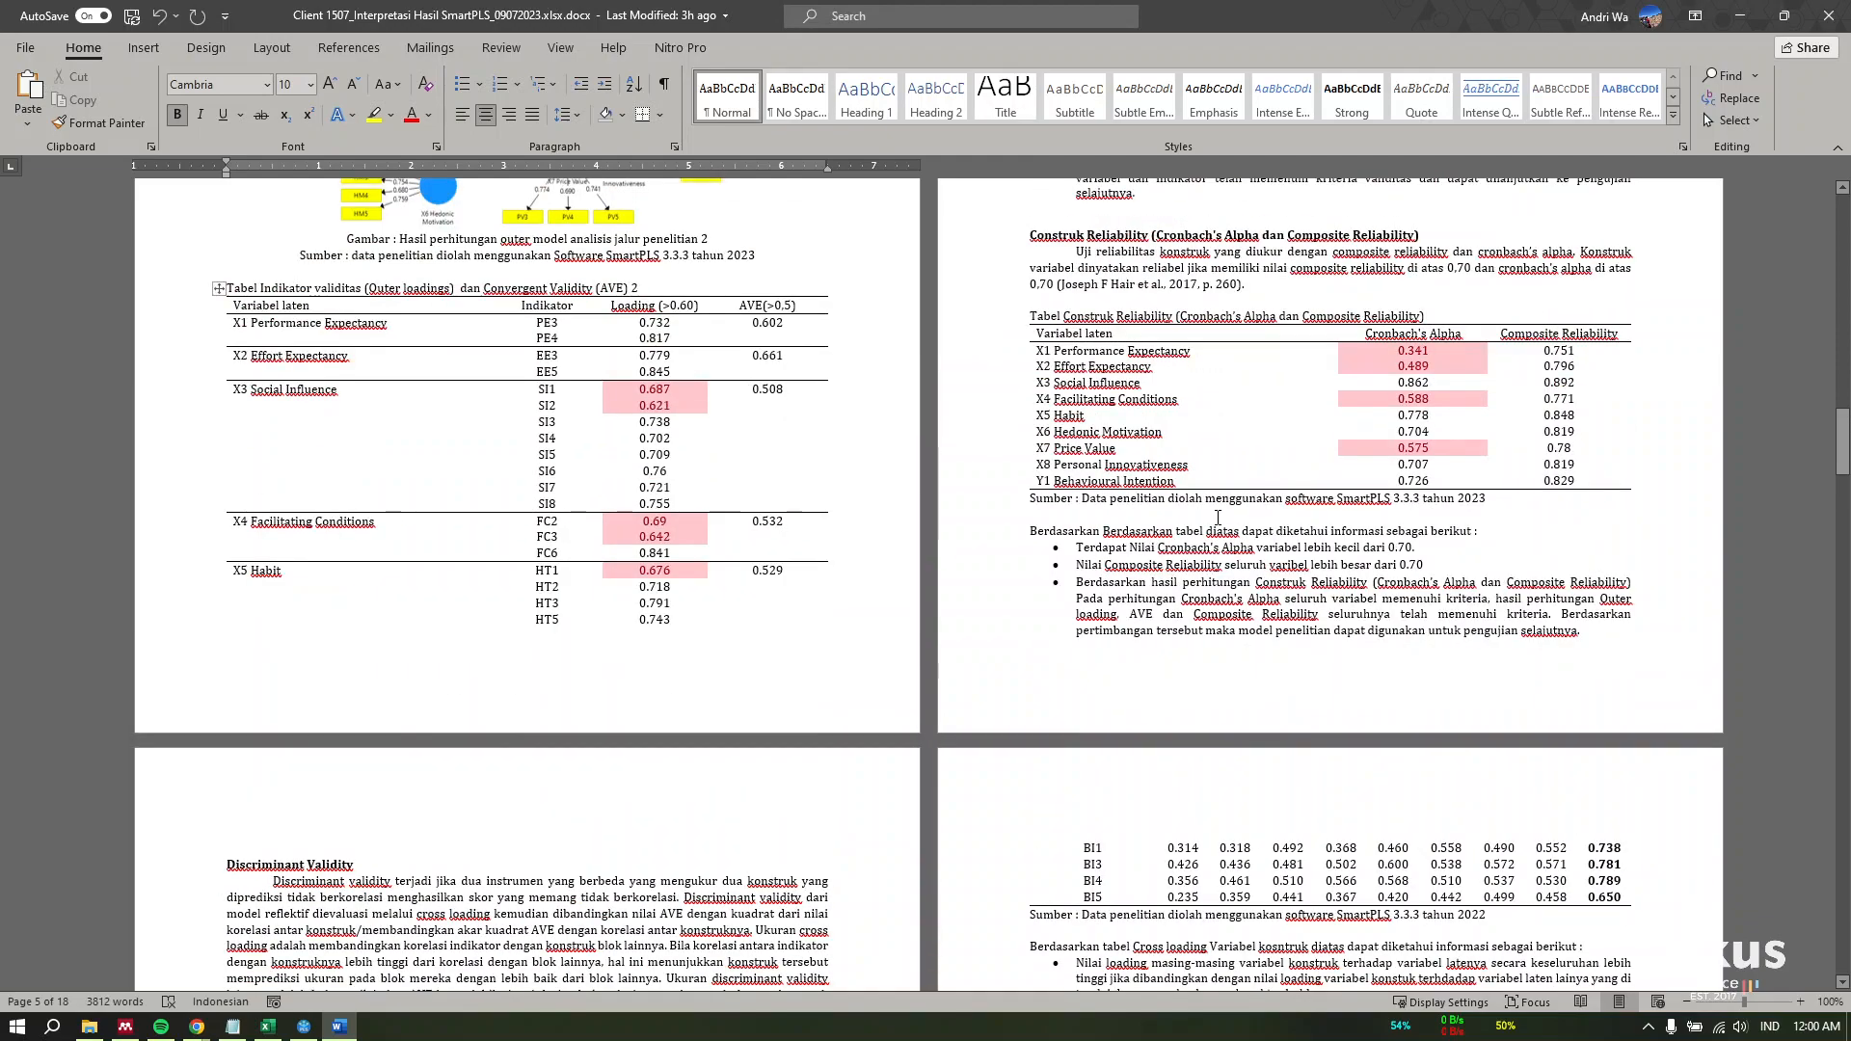
pyautogui.scroll(20, 1131, 502)
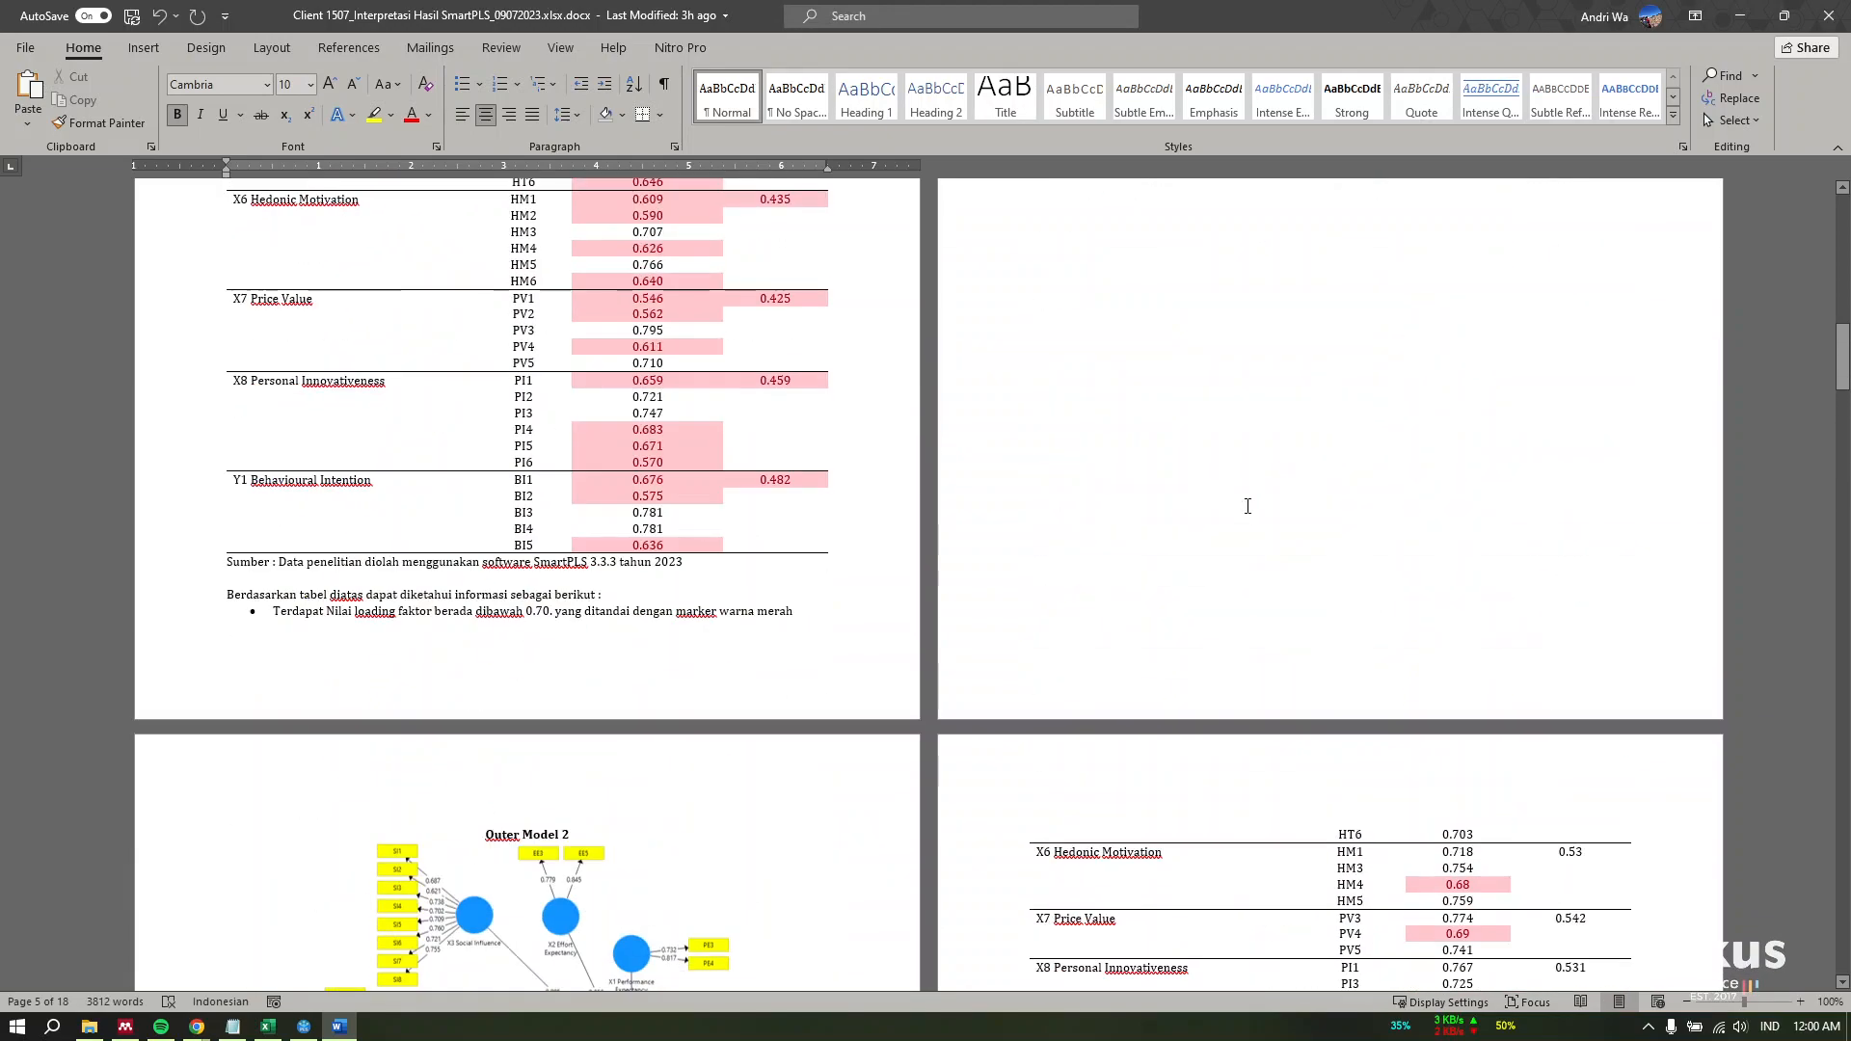
pyautogui.scroll(4, 1247, 501)
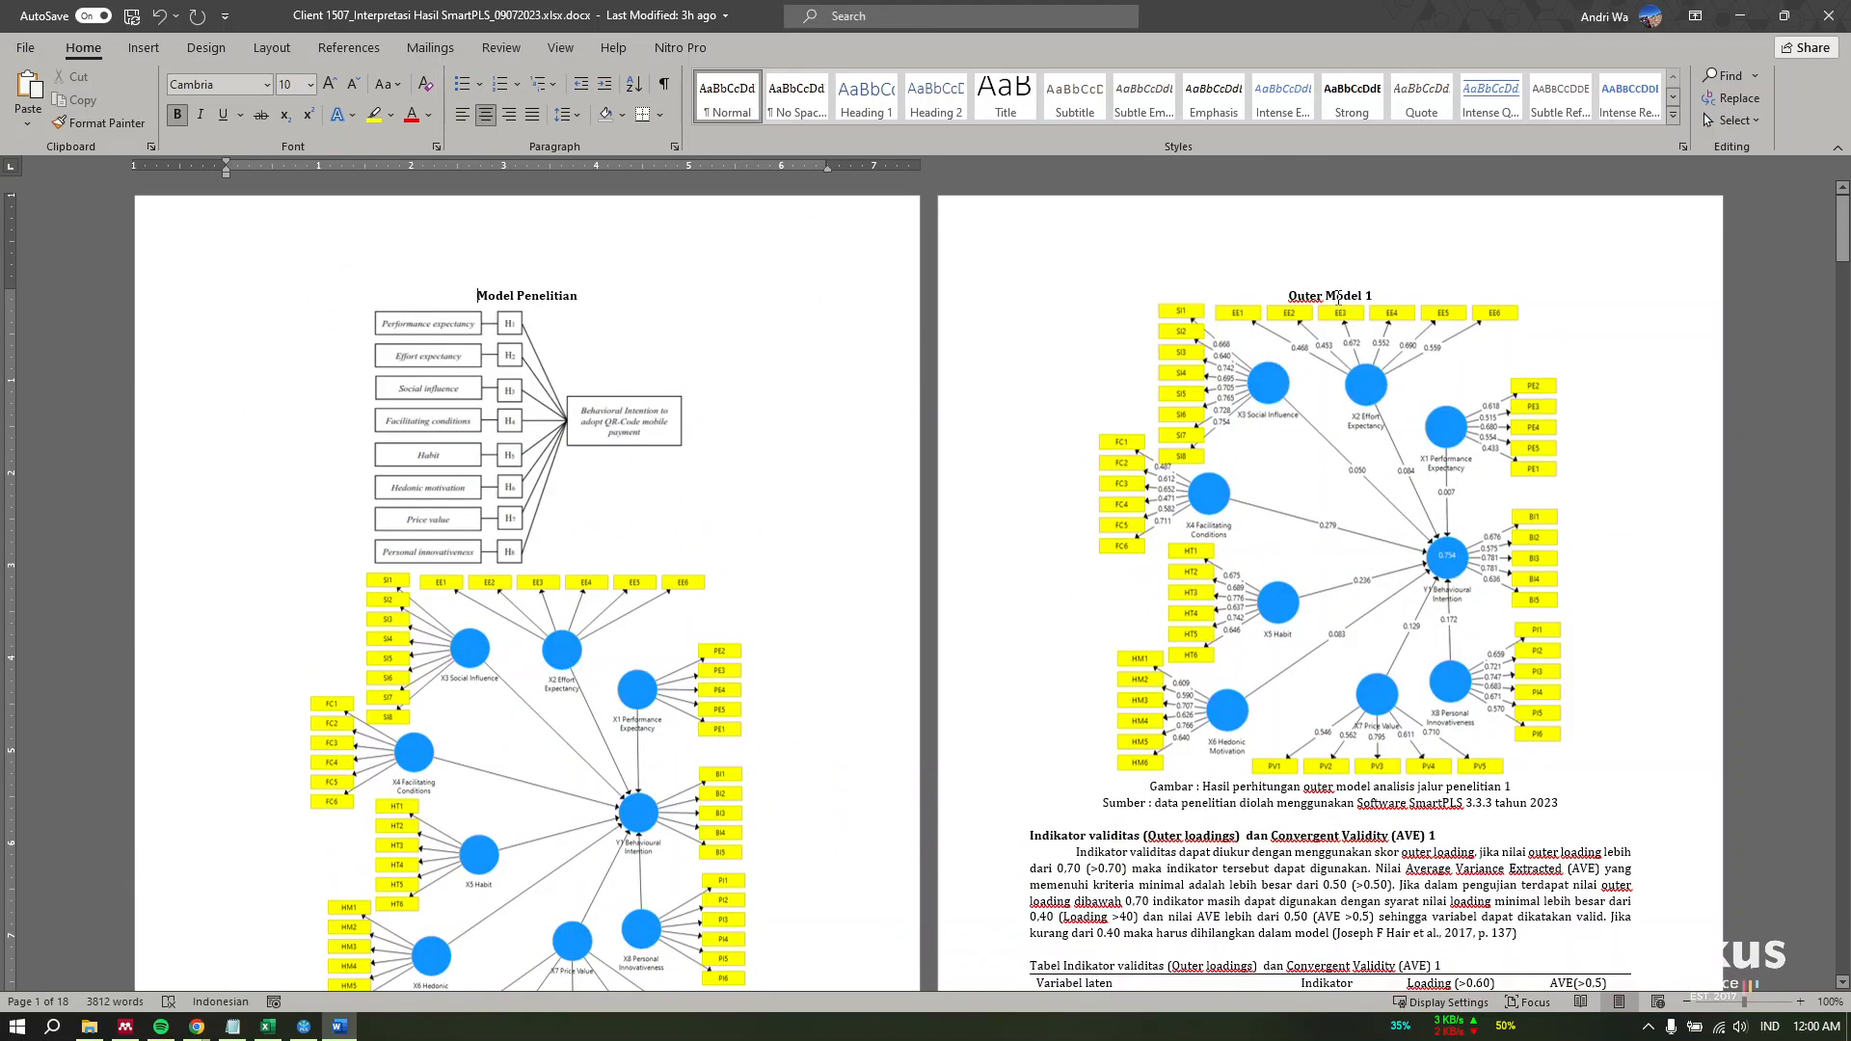
# - Zoom the document to 120% and review the Outer Model 2 diagram and its outer loadings and AVE table
pyautogui.click(1800, 1003)
pyautogui.click(1800, 1003)
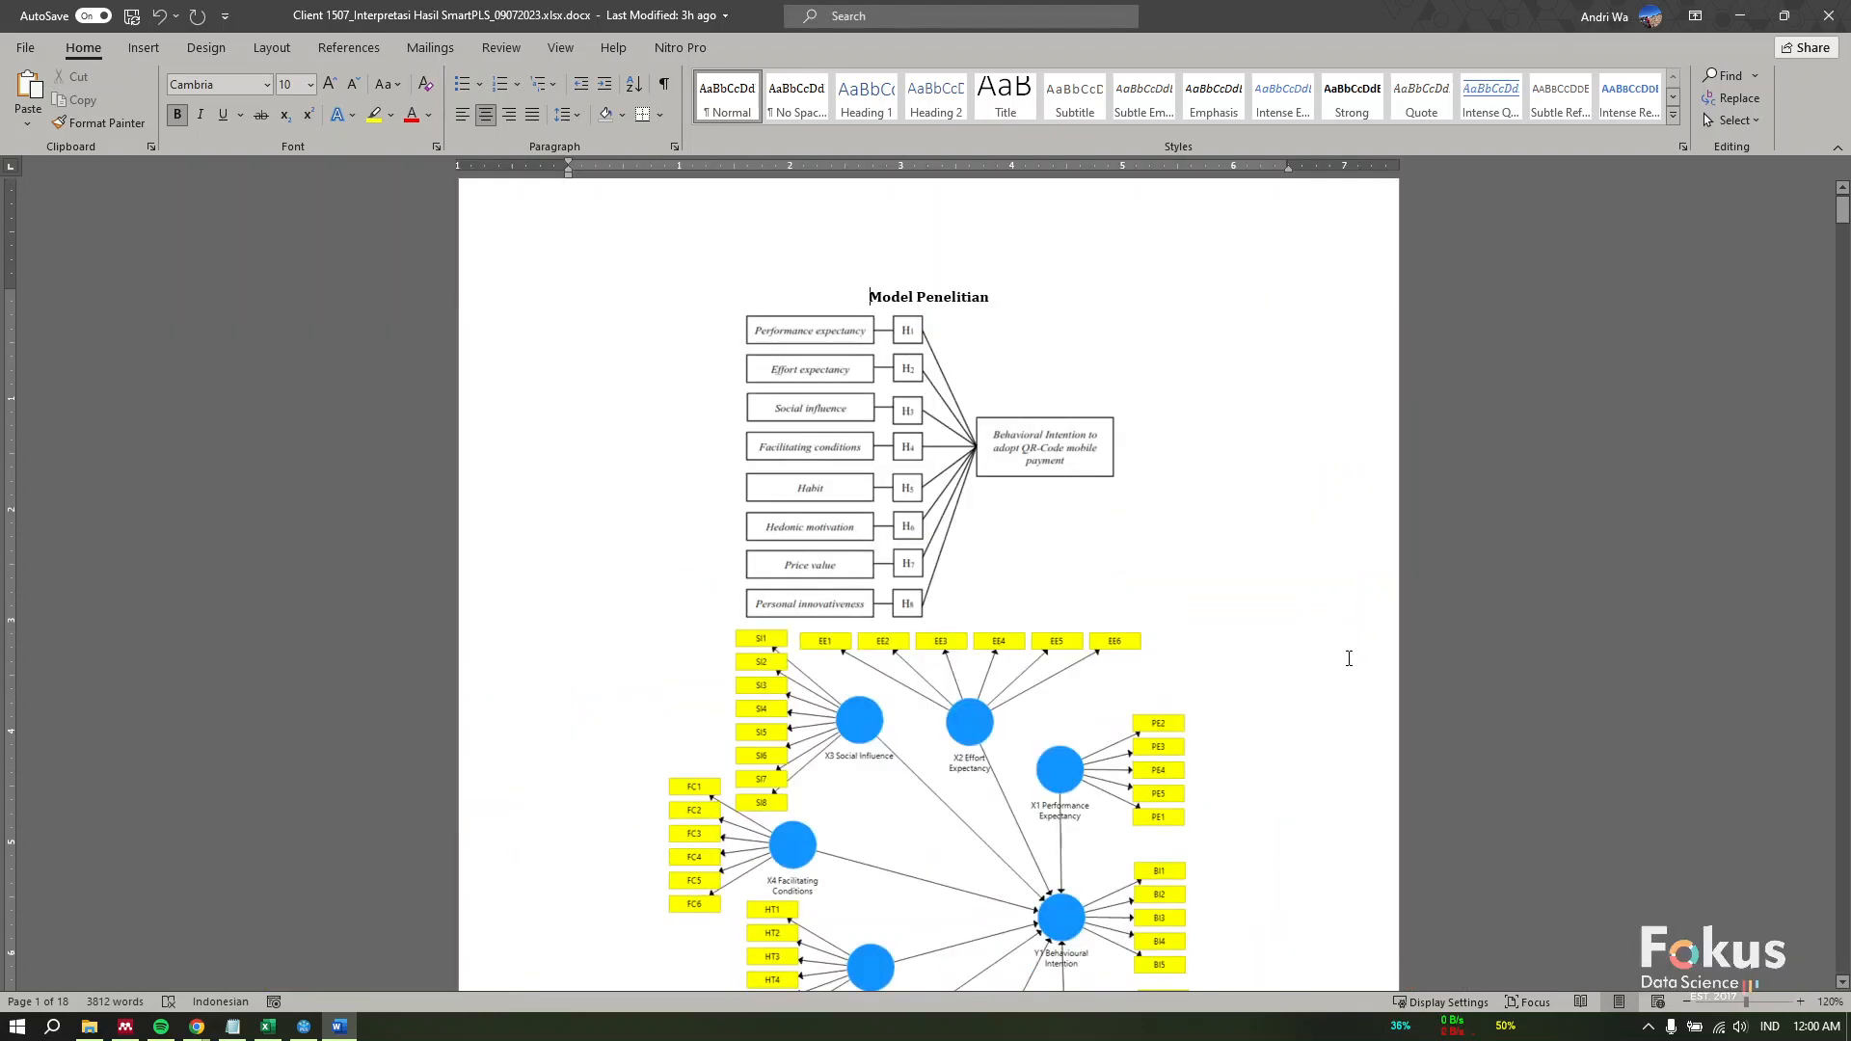
pyautogui.scroll(-20, 1057, 582)
pyautogui.scroll(-20, 1062, 576)
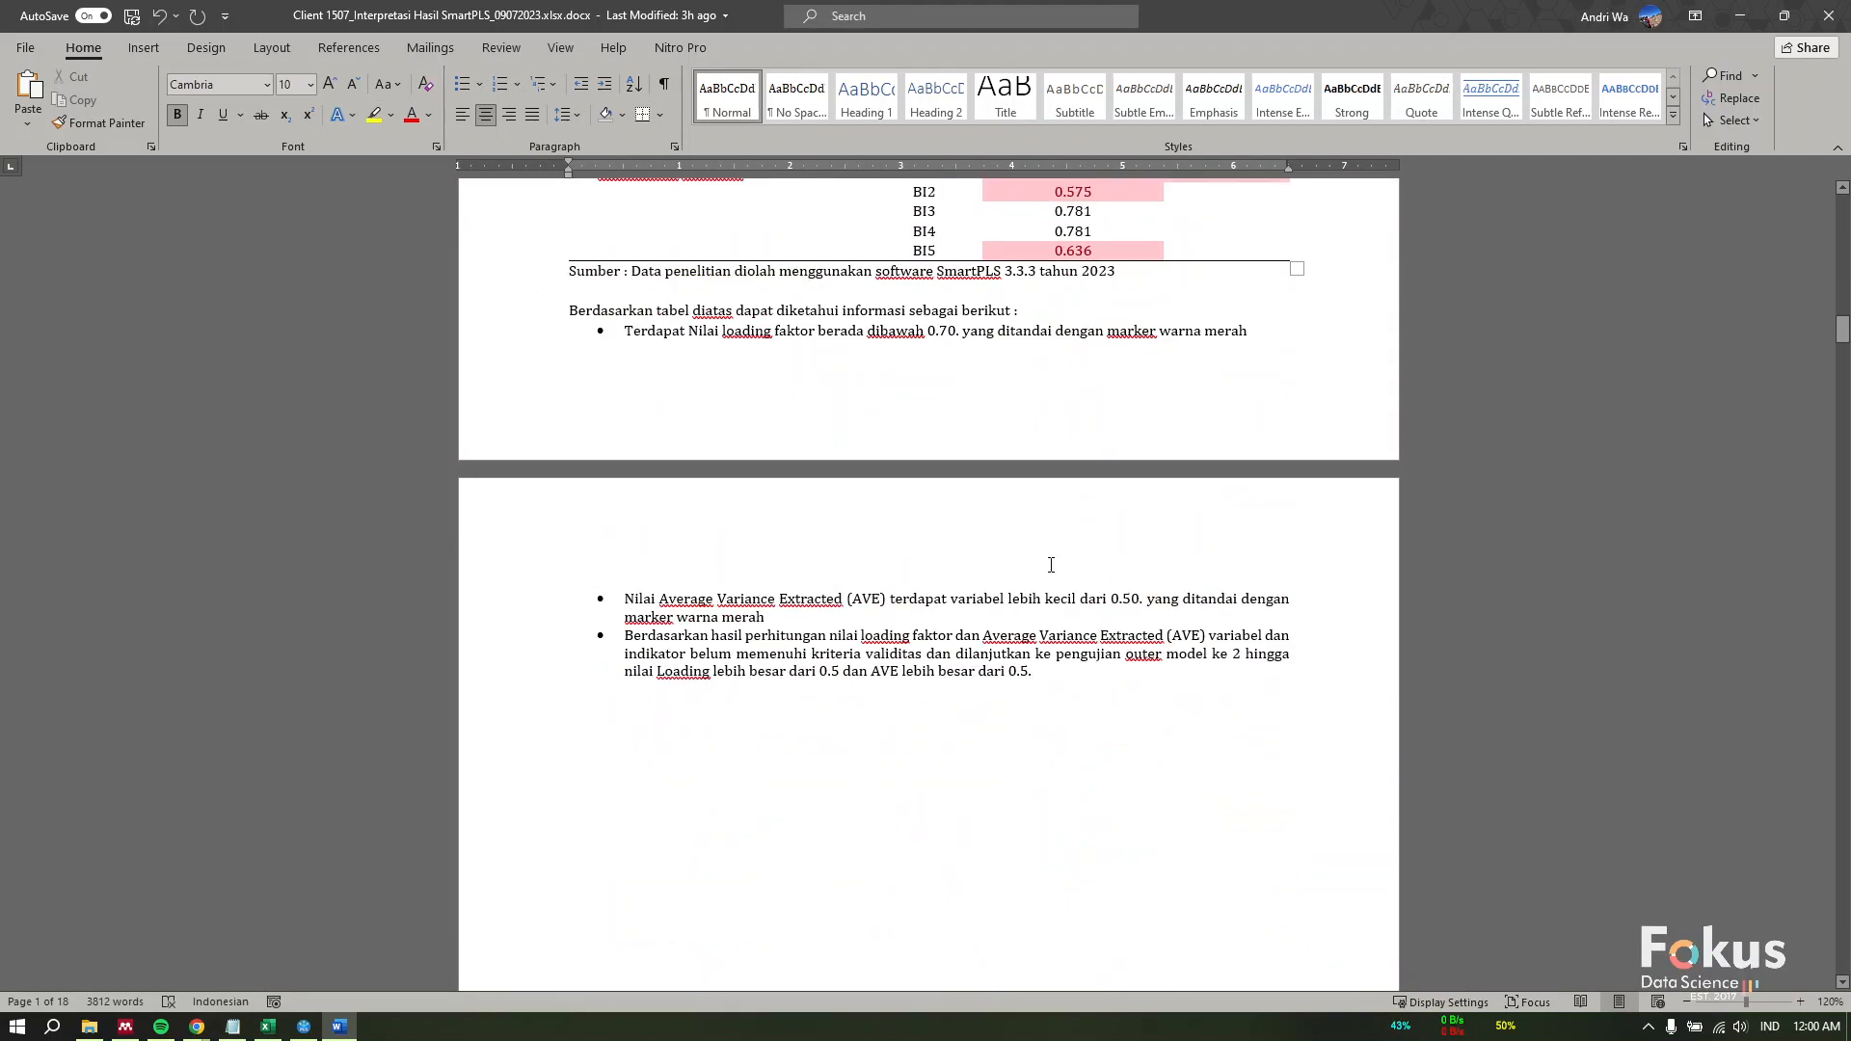
pyautogui.scroll(2, 1040, 577)
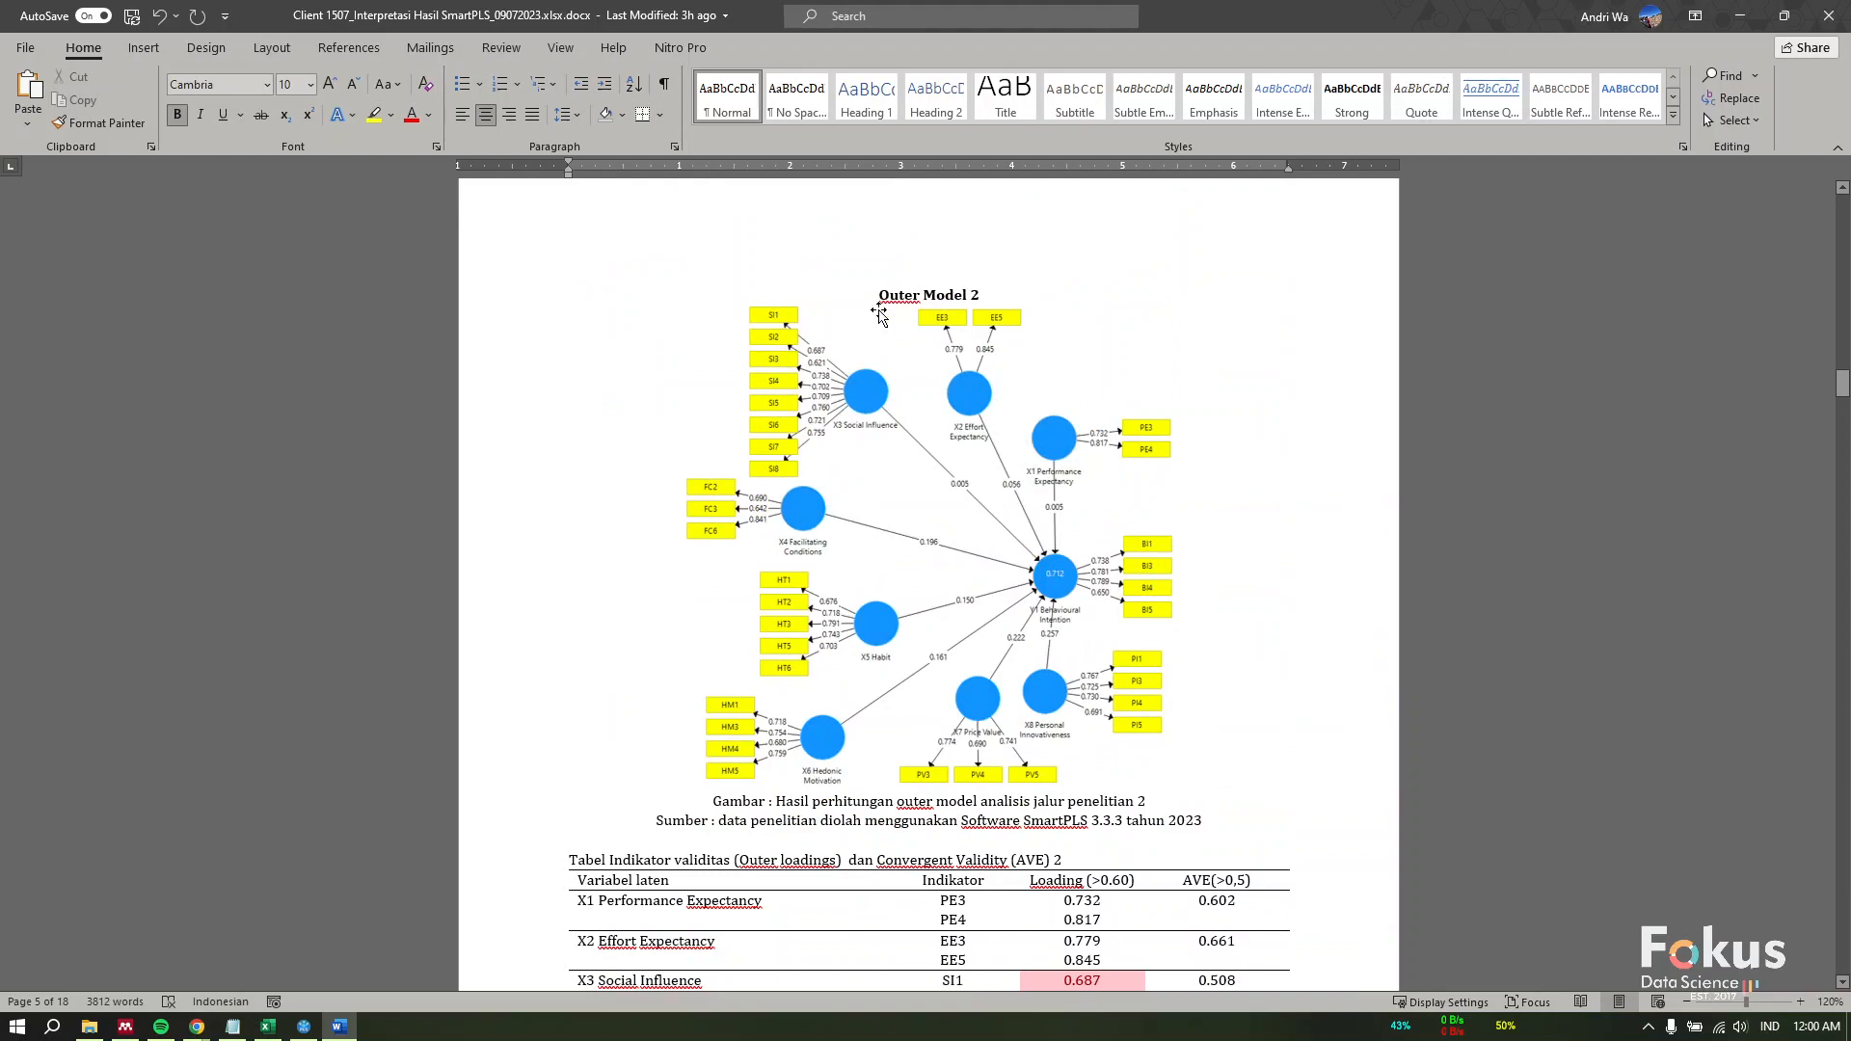
pyautogui.scroll(-6, 948, 497)
pyautogui.scroll(-6, 742, 447)
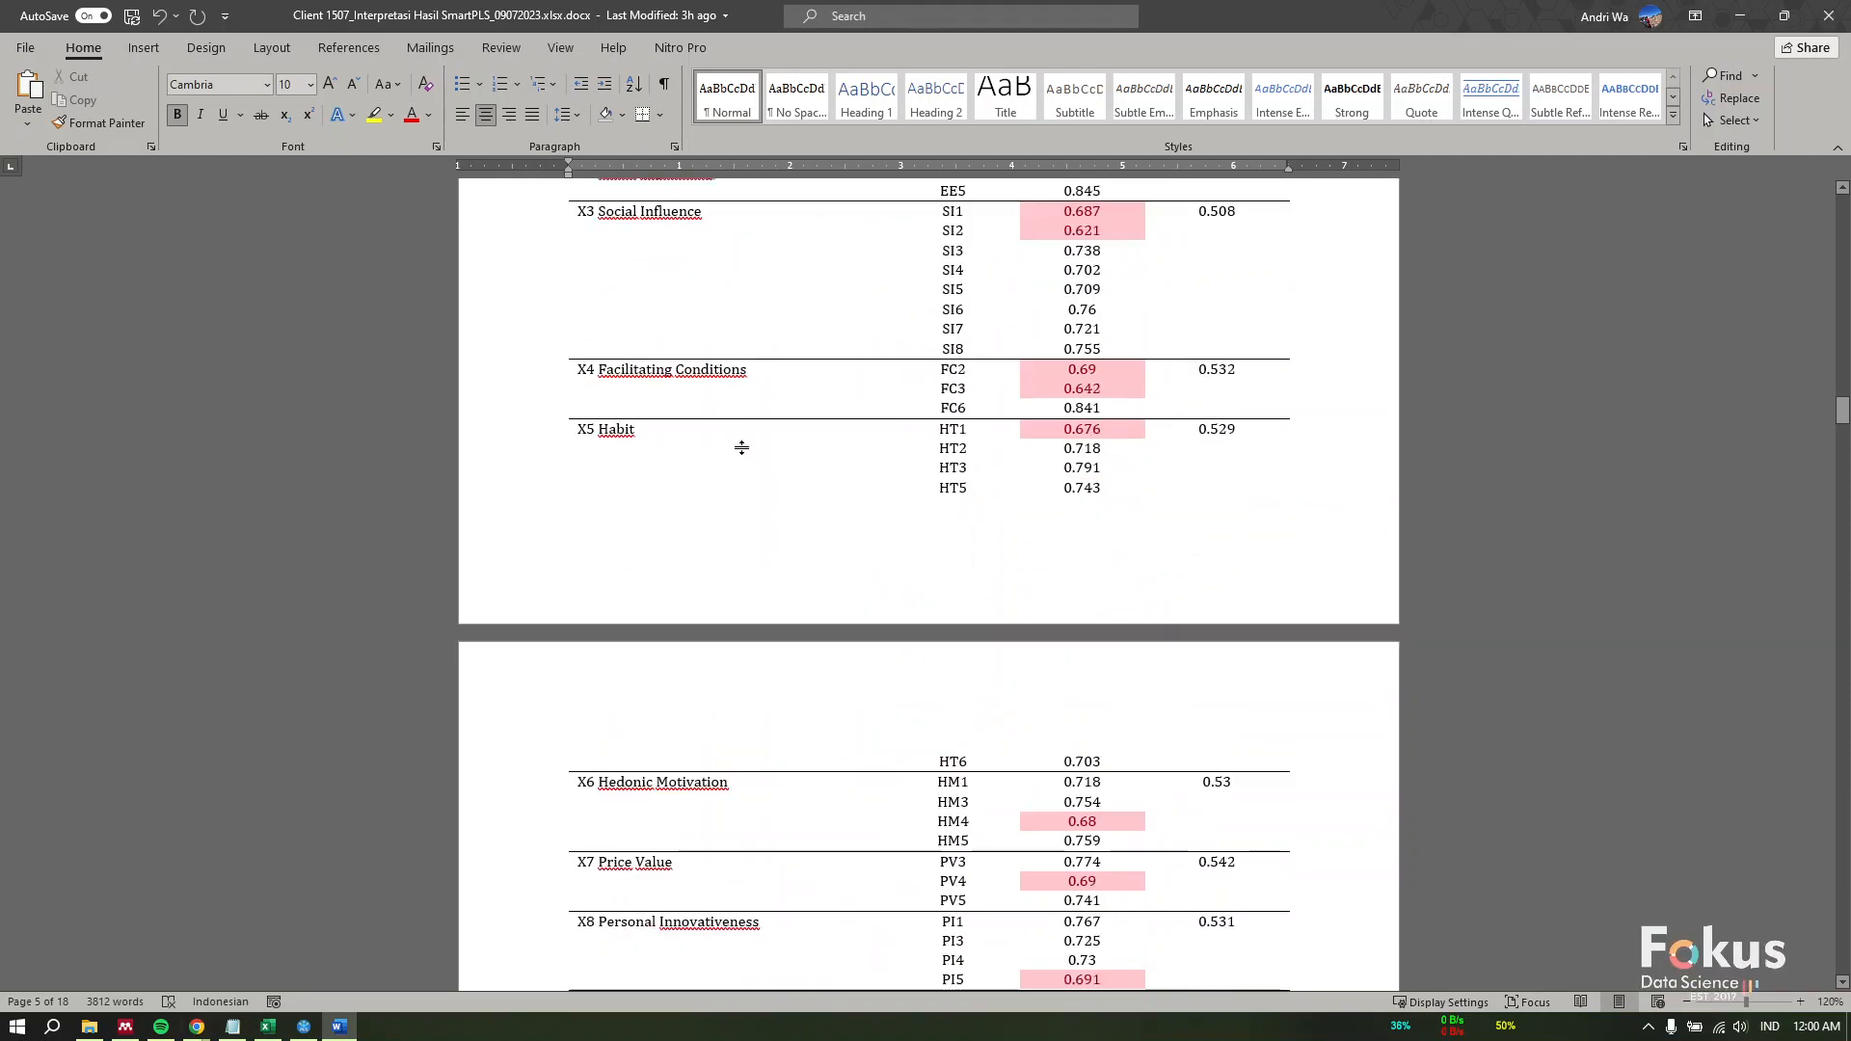
# - Review the Outer Model 2 loadings and AVE table, the Construk Reliability section and the start of the Discriminant Validity section
pyautogui.scroll(-10, 1018, 613)
pyautogui.scroll(14, 1032, 579)
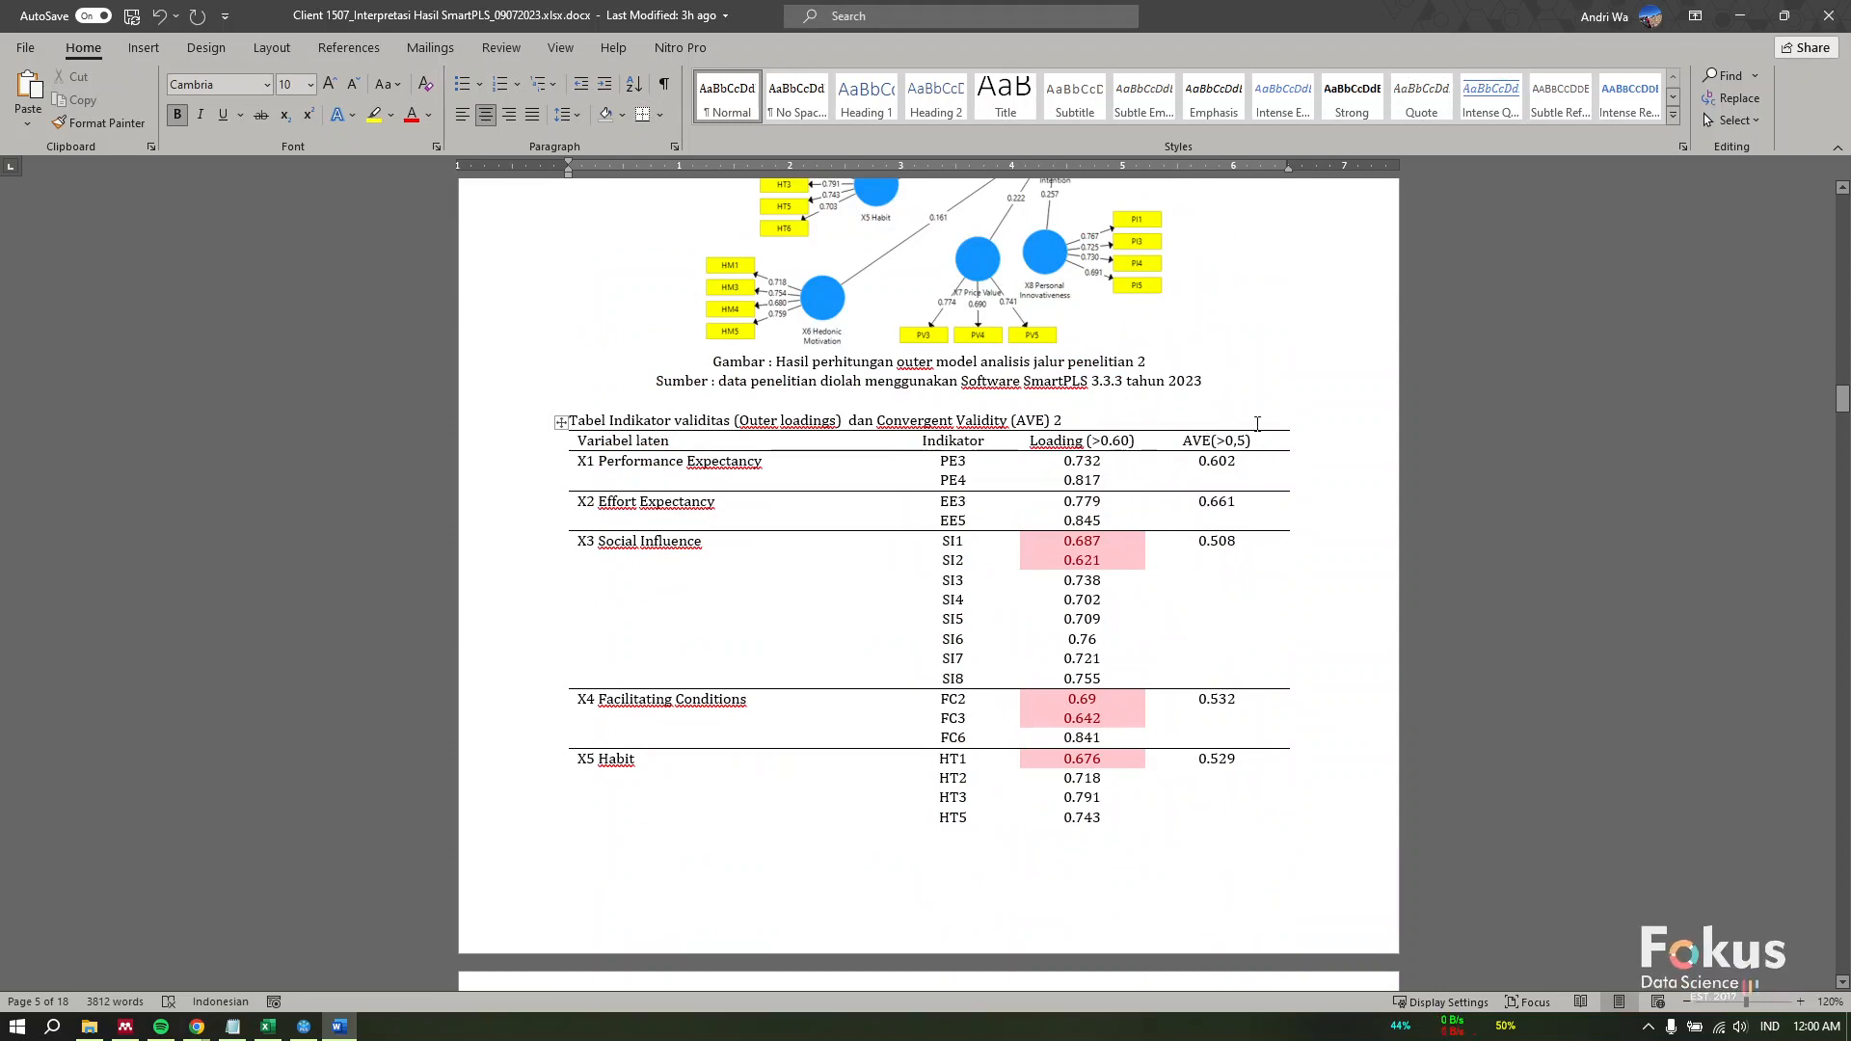
pyautogui.scroll(-15, 1340, 566)
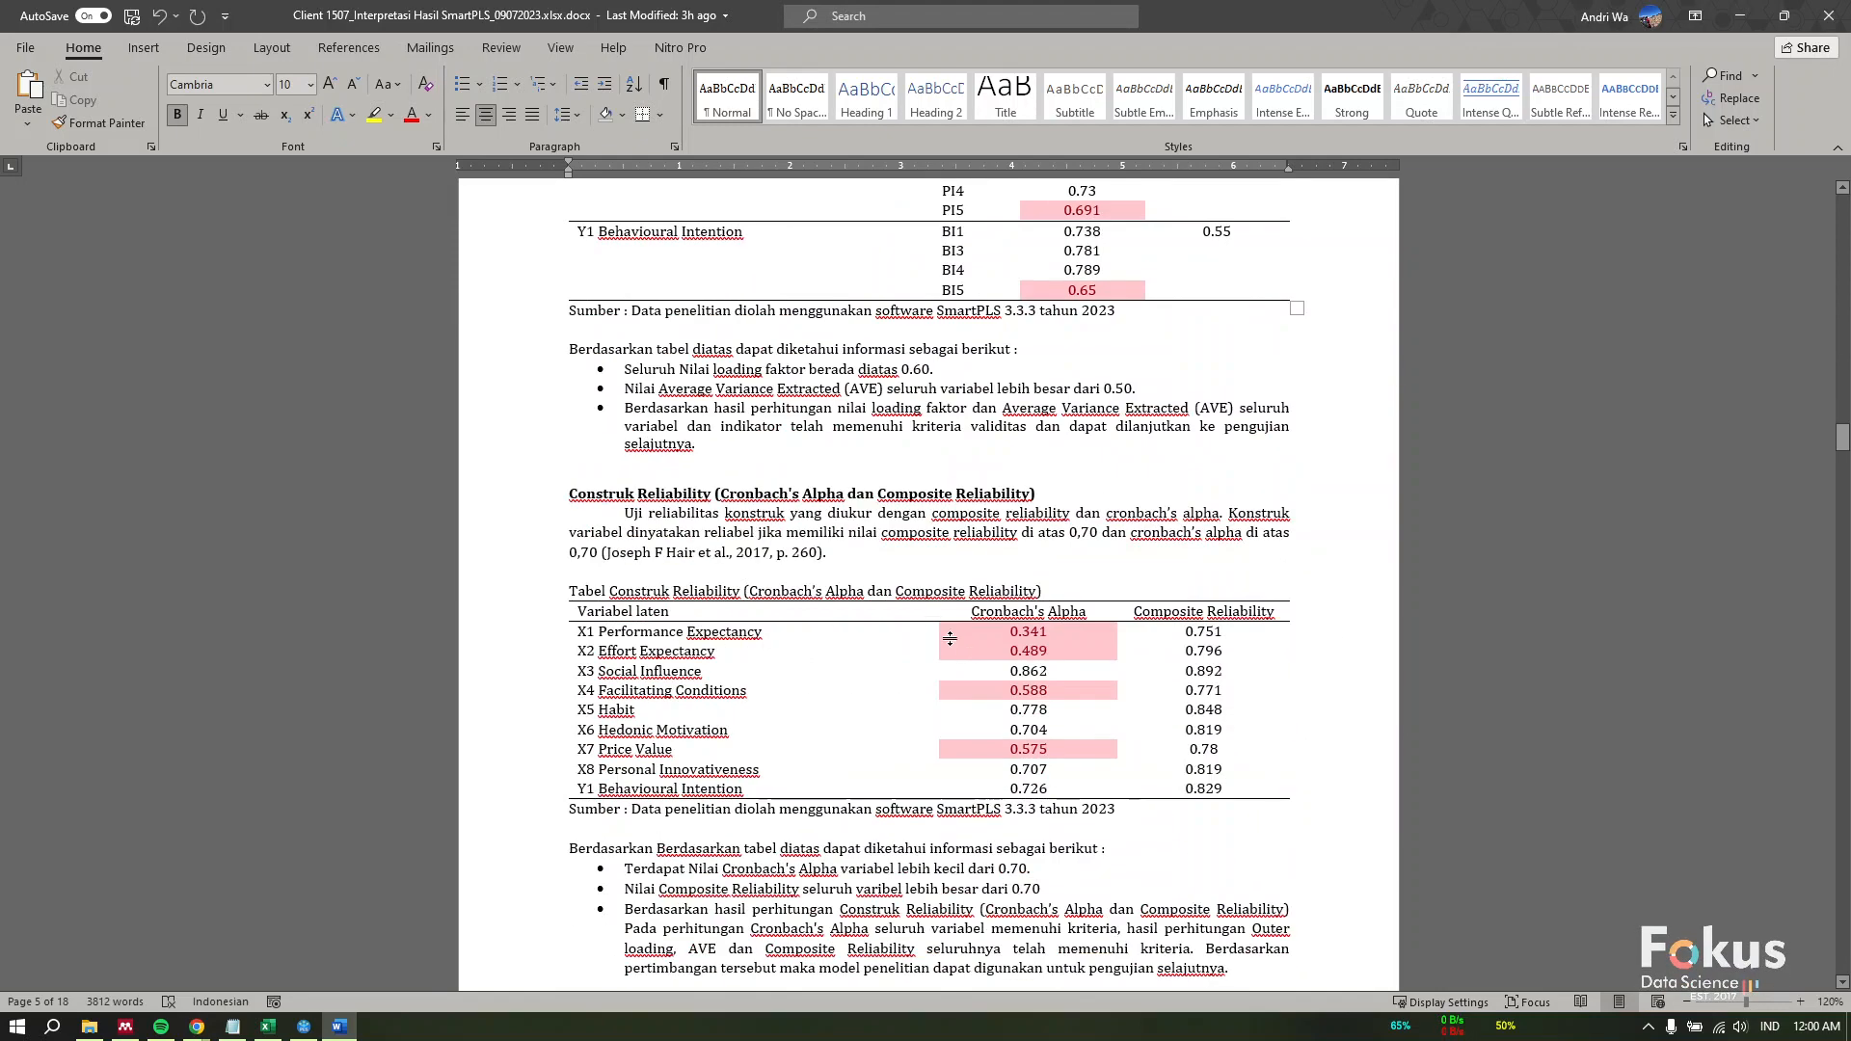
pyautogui.moveTo(614, 493); pyautogui.dragTo(993, 513)
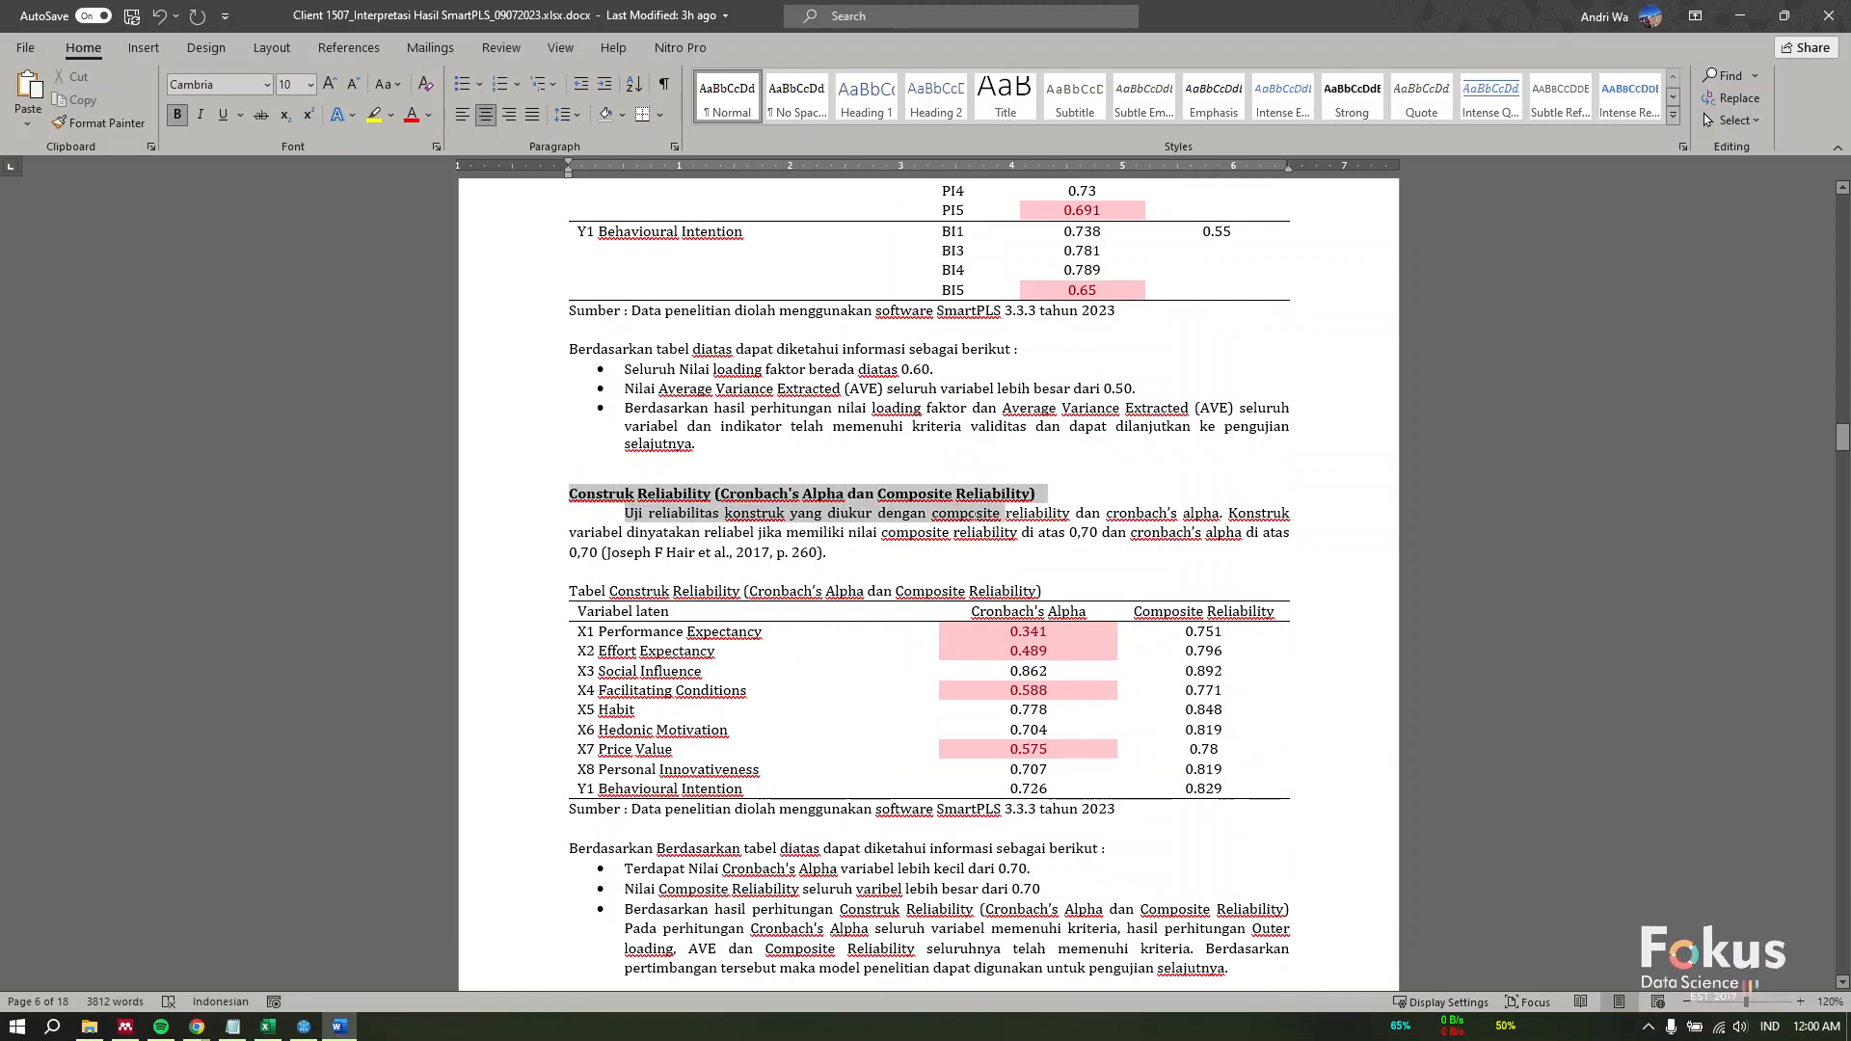
pyautogui.scroll(-3, 1146, 453)
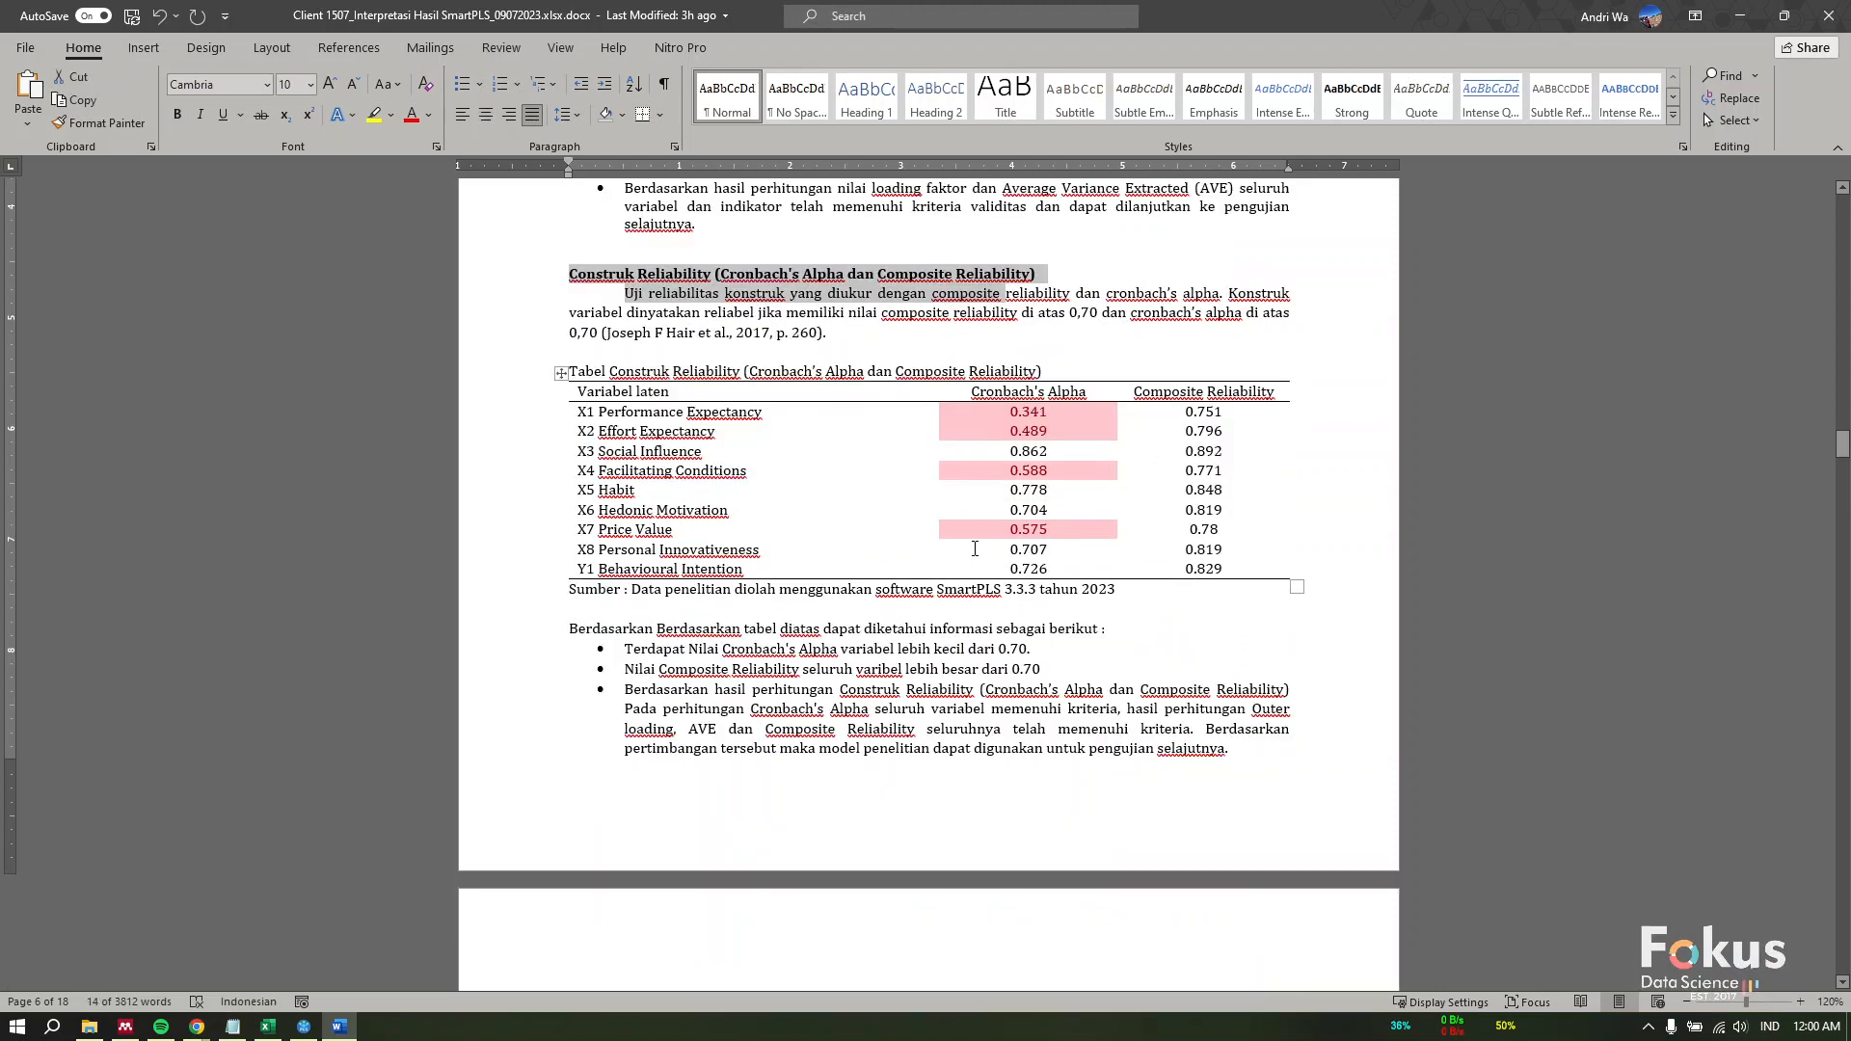
pyautogui.scroll(-8, 986, 702)
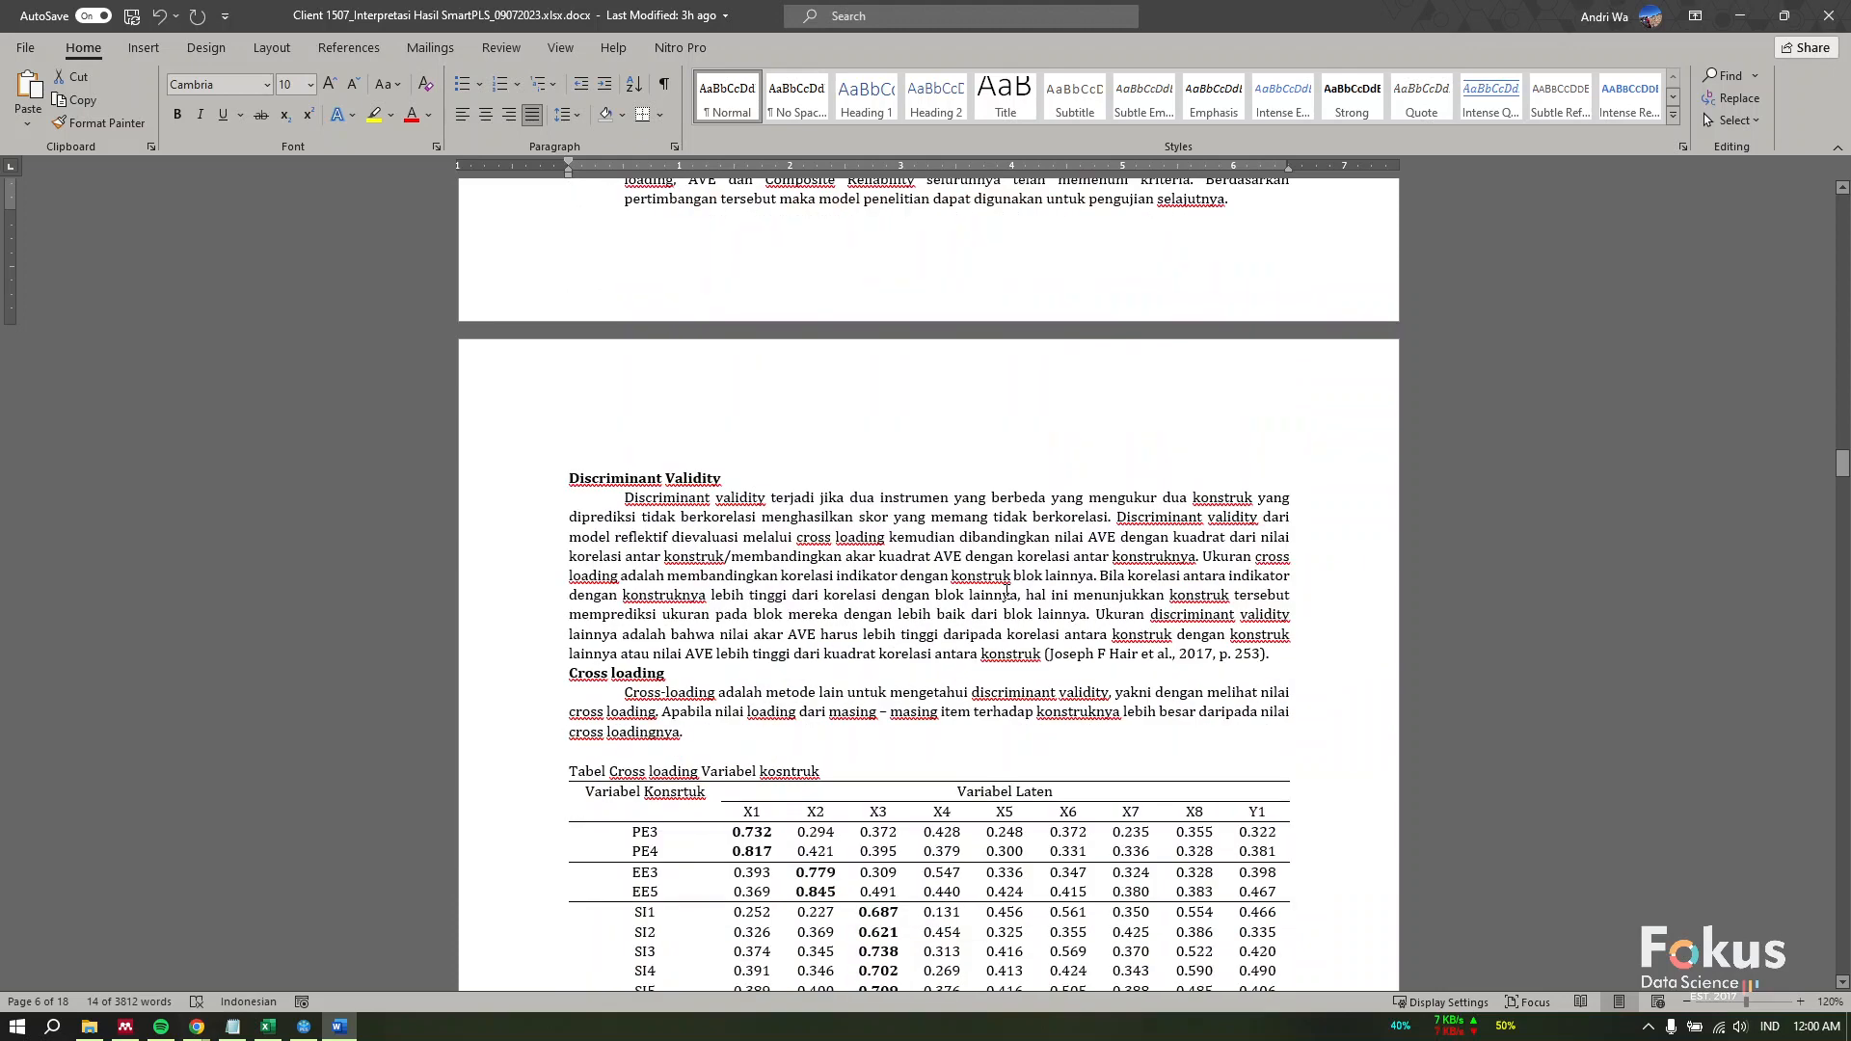
# - Switch to SmartPLS and show the Cross Loadings table of the Run No. 1 discriminant validity results
pyautogui.click(304, 1026)
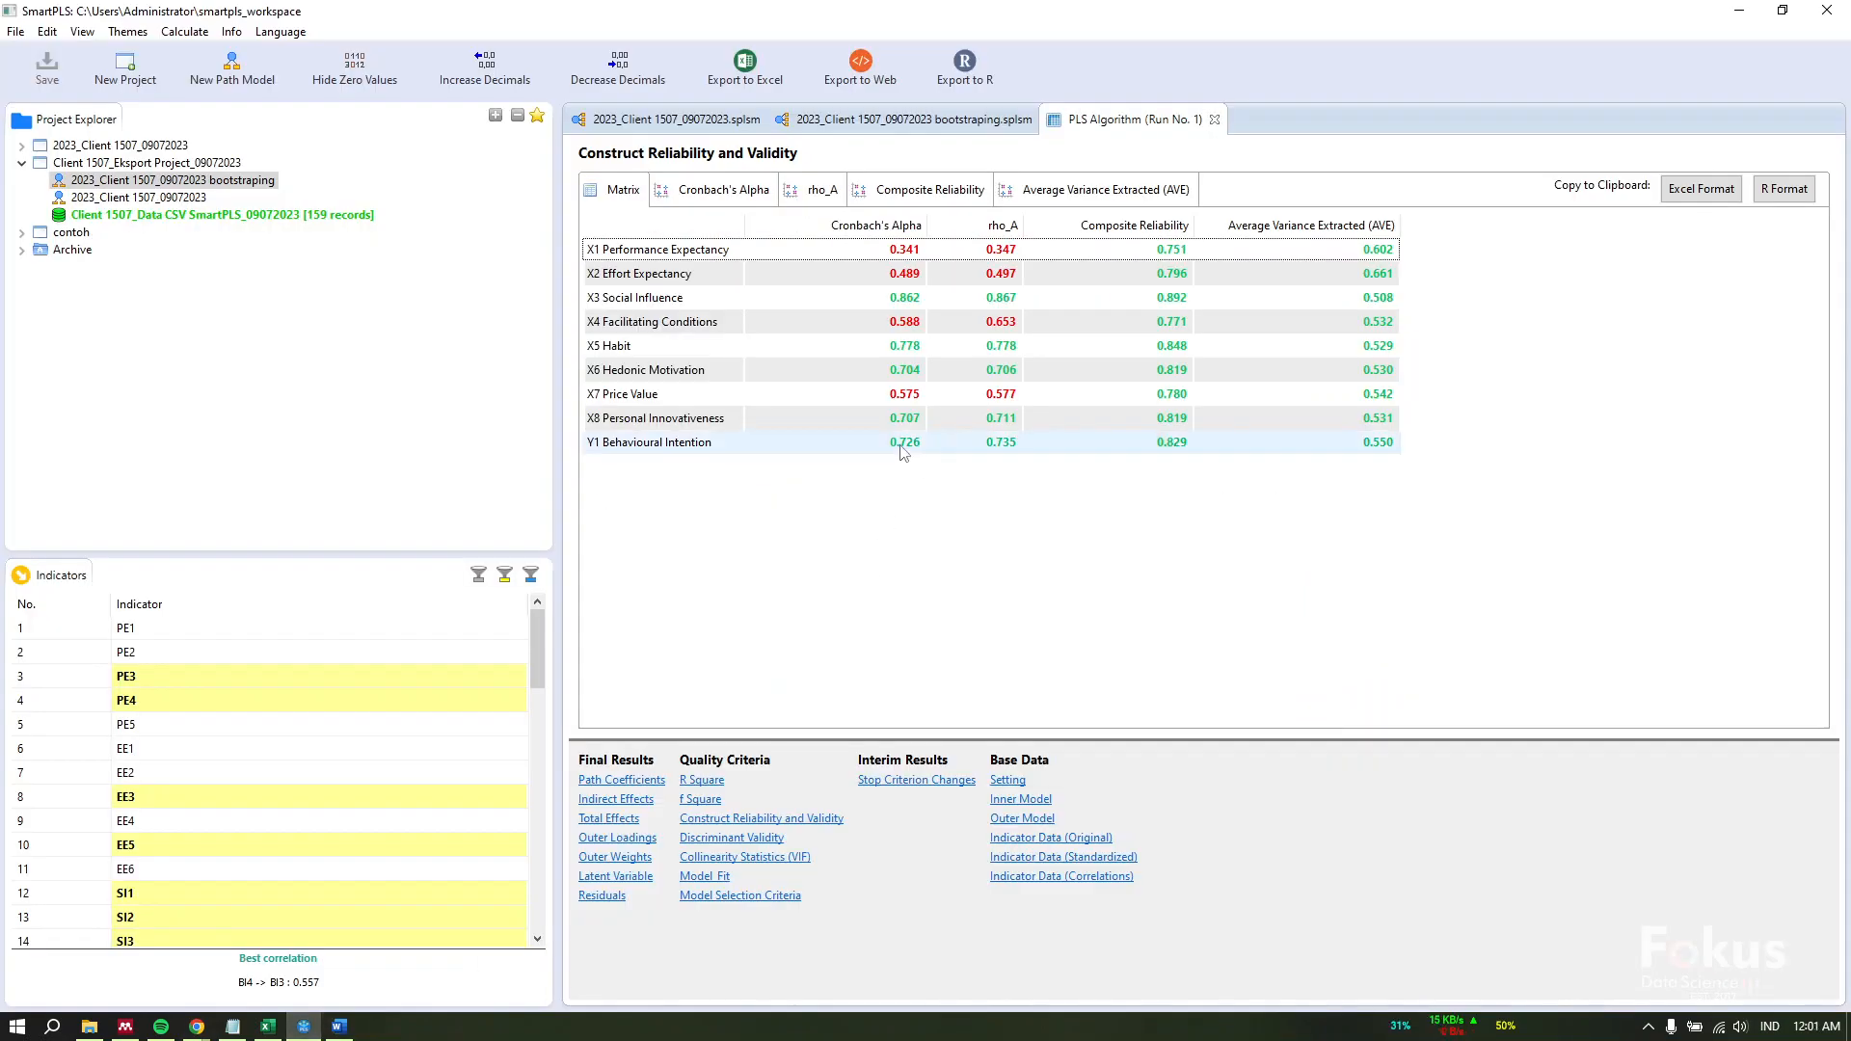
pyautogui.click(738, 840)
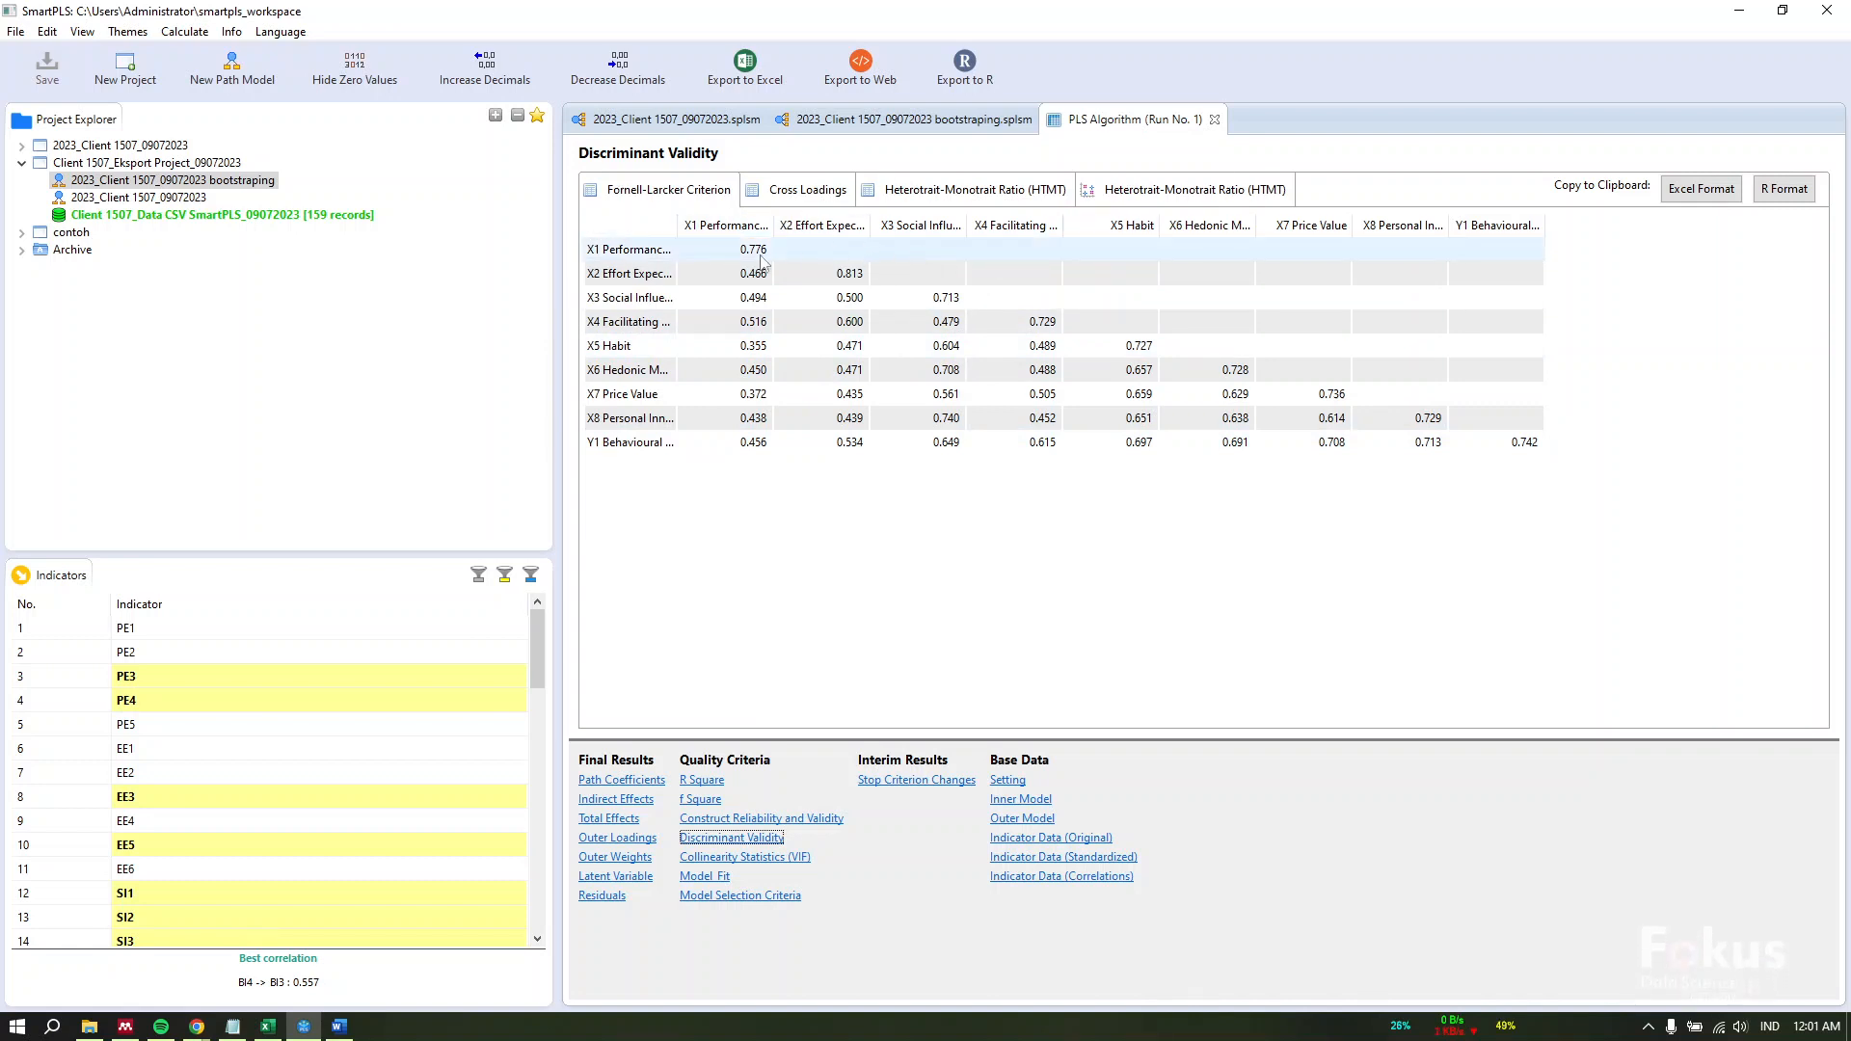
pyautogui.click(816, 193)
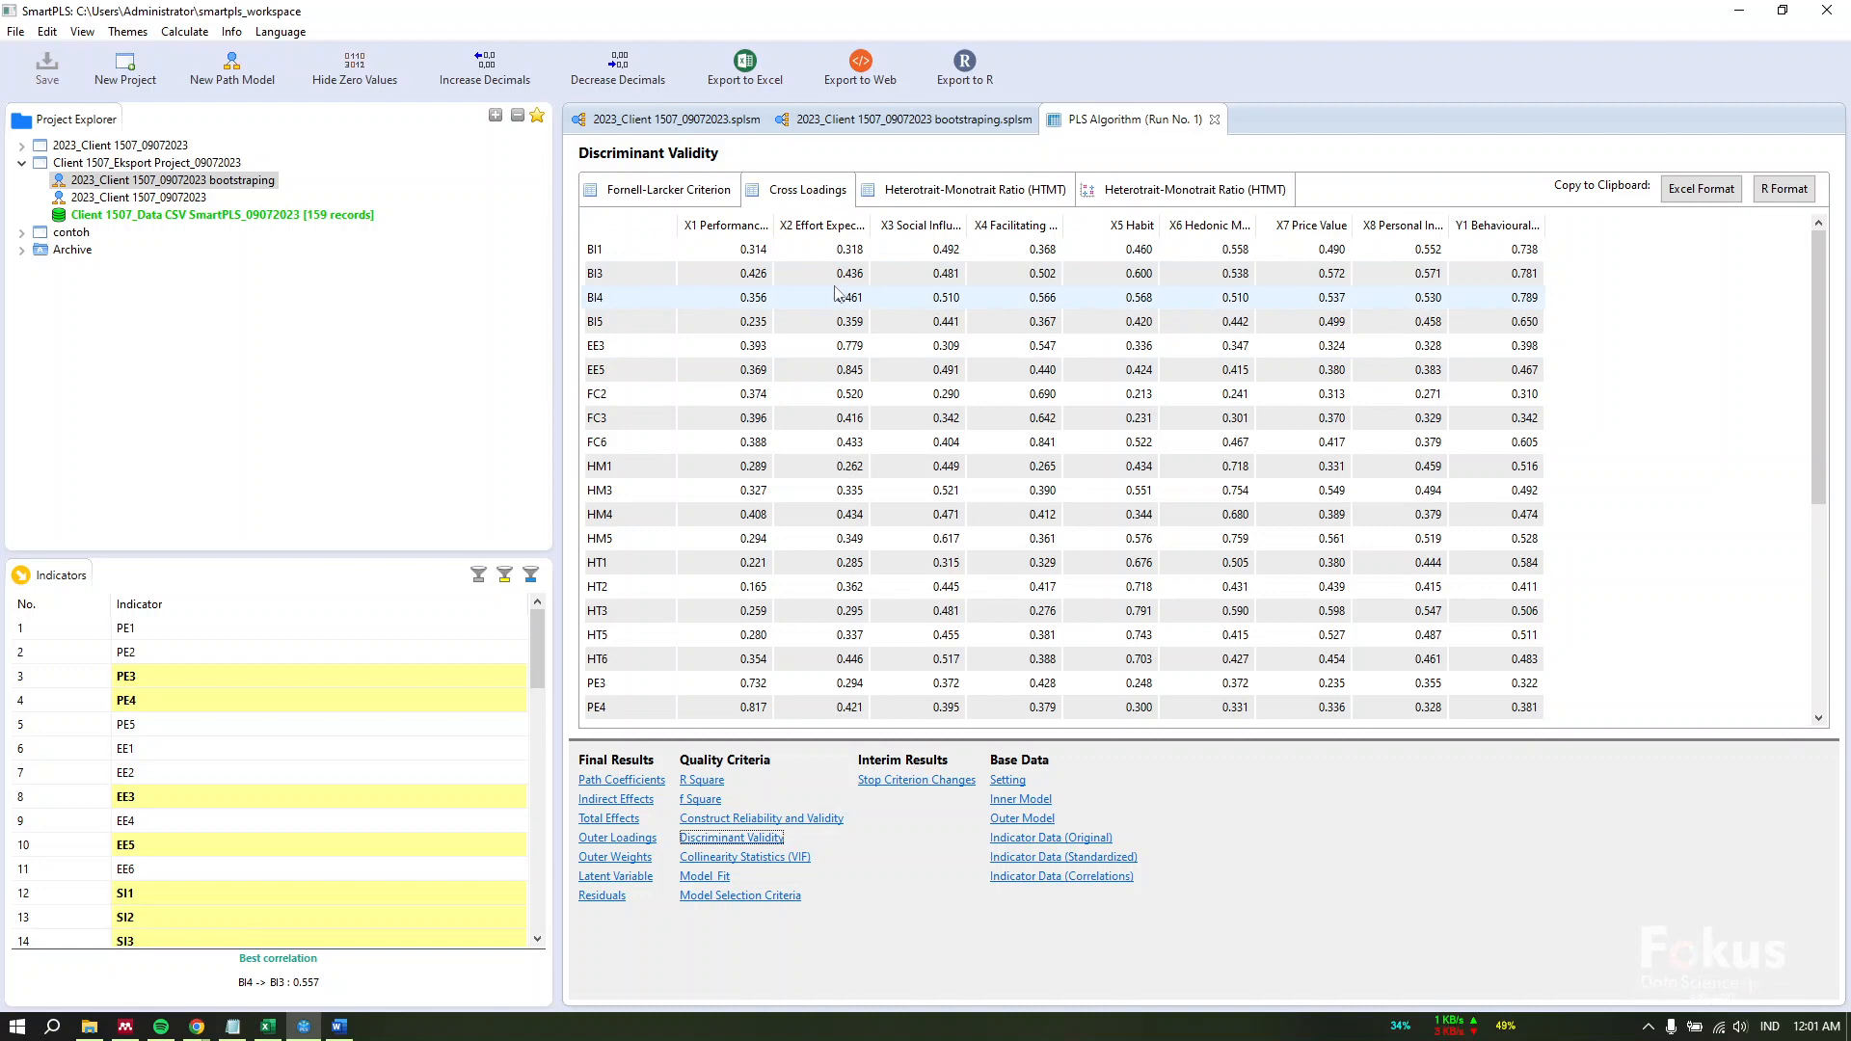
# - Switch to the Excel results workbook and show the full Crossloading table on the plsalgorithm 2 sheet
pyautogui.click(269, 1028)
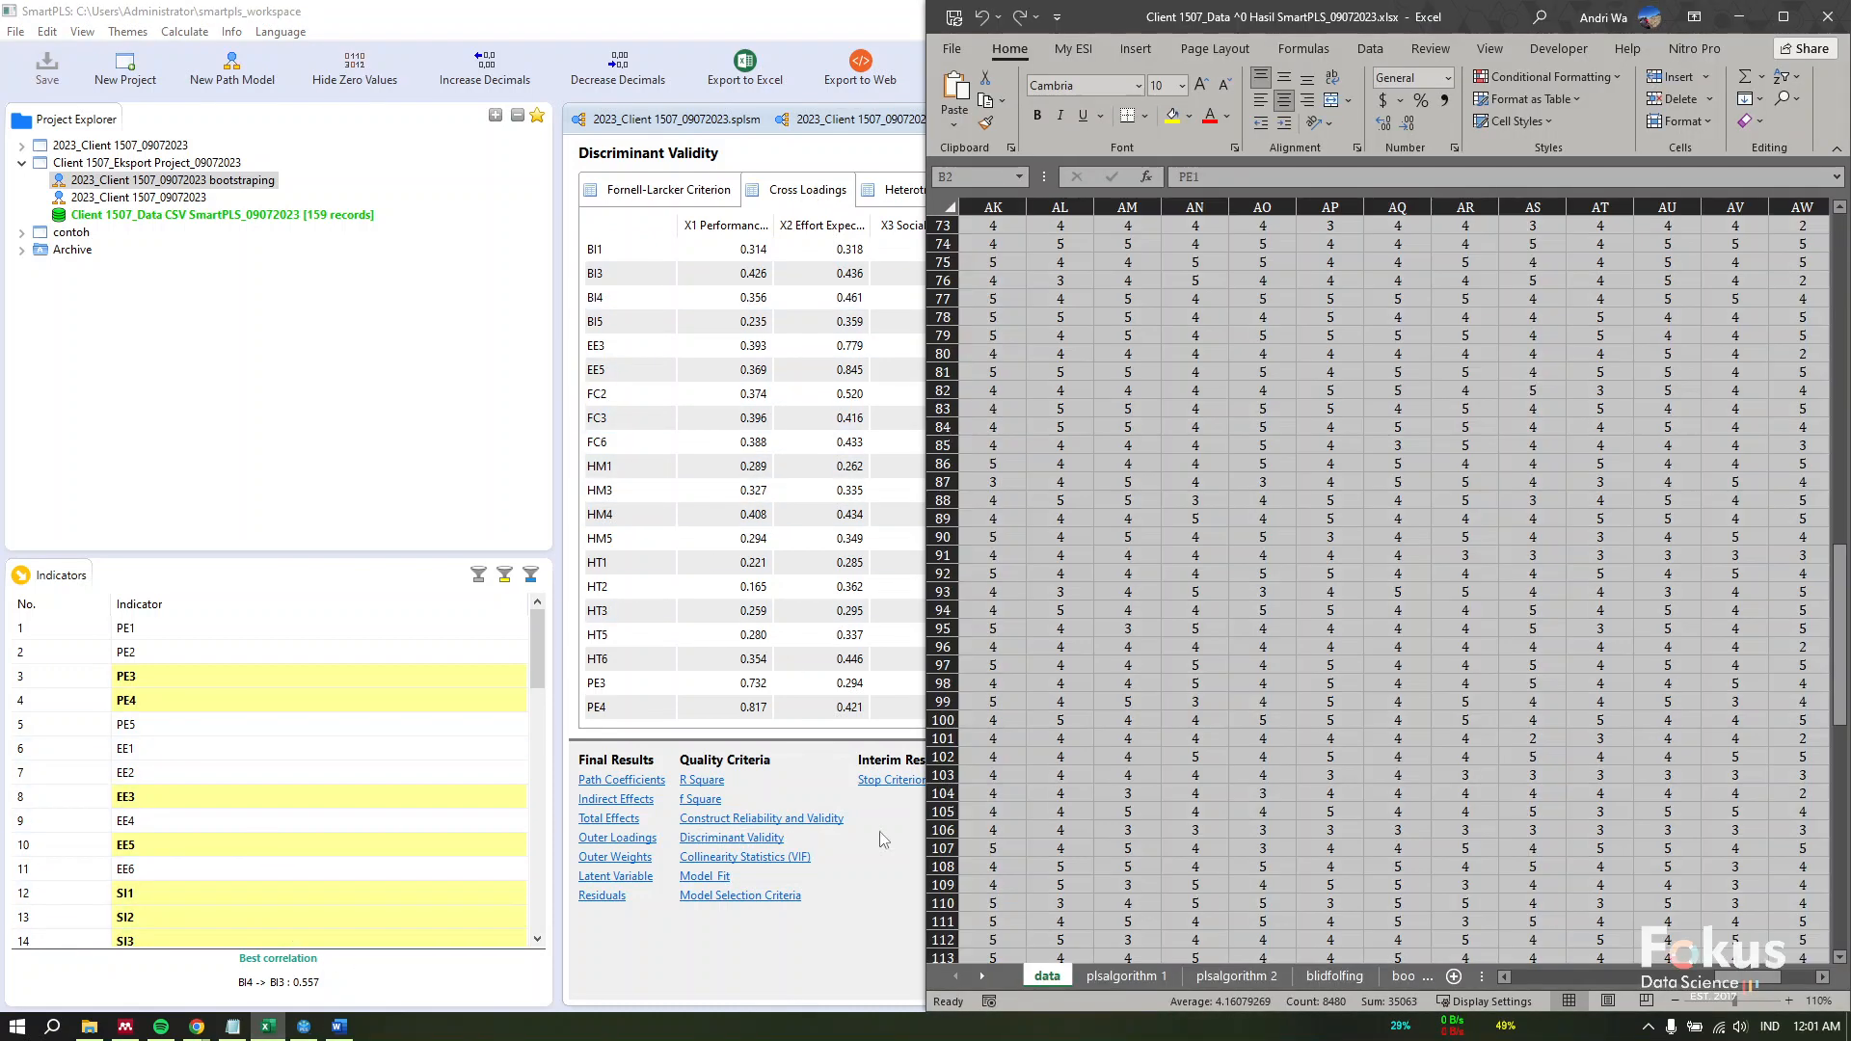
pyautogui.click(1237, 976)
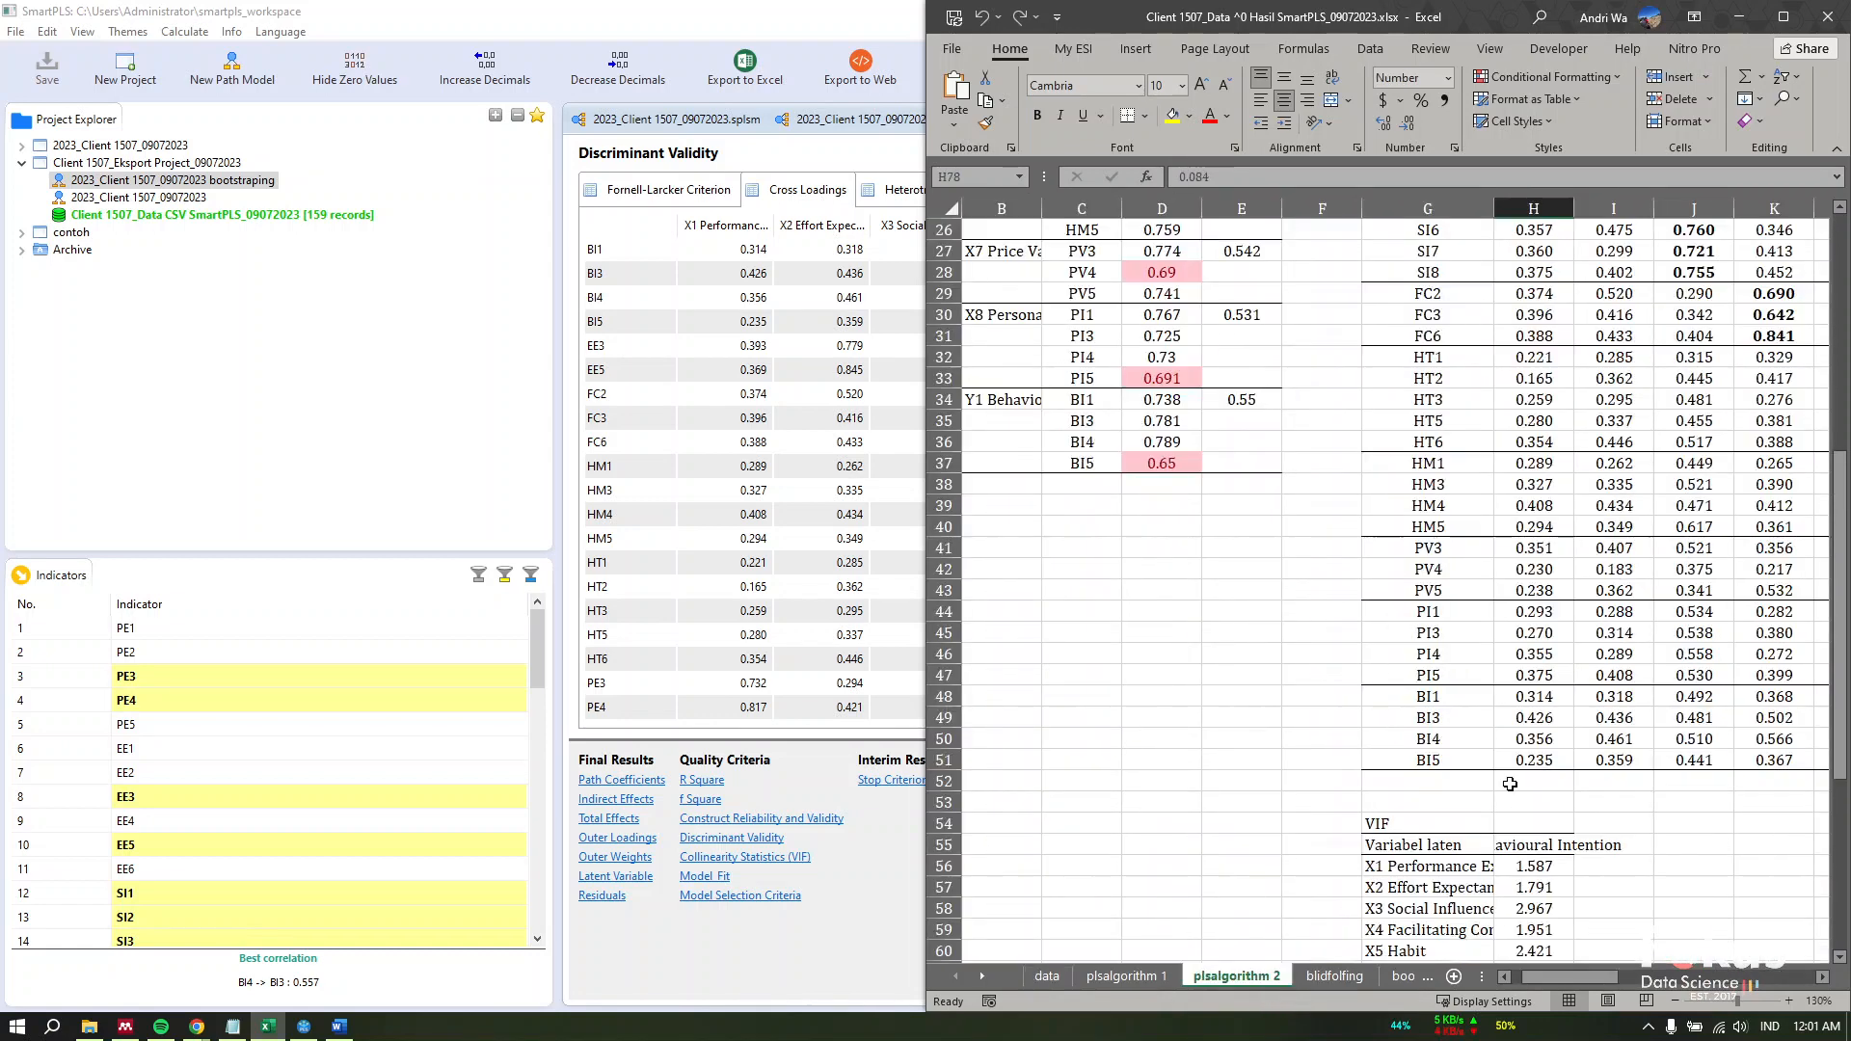
pyautogui.scroll(8, 1560, 759)
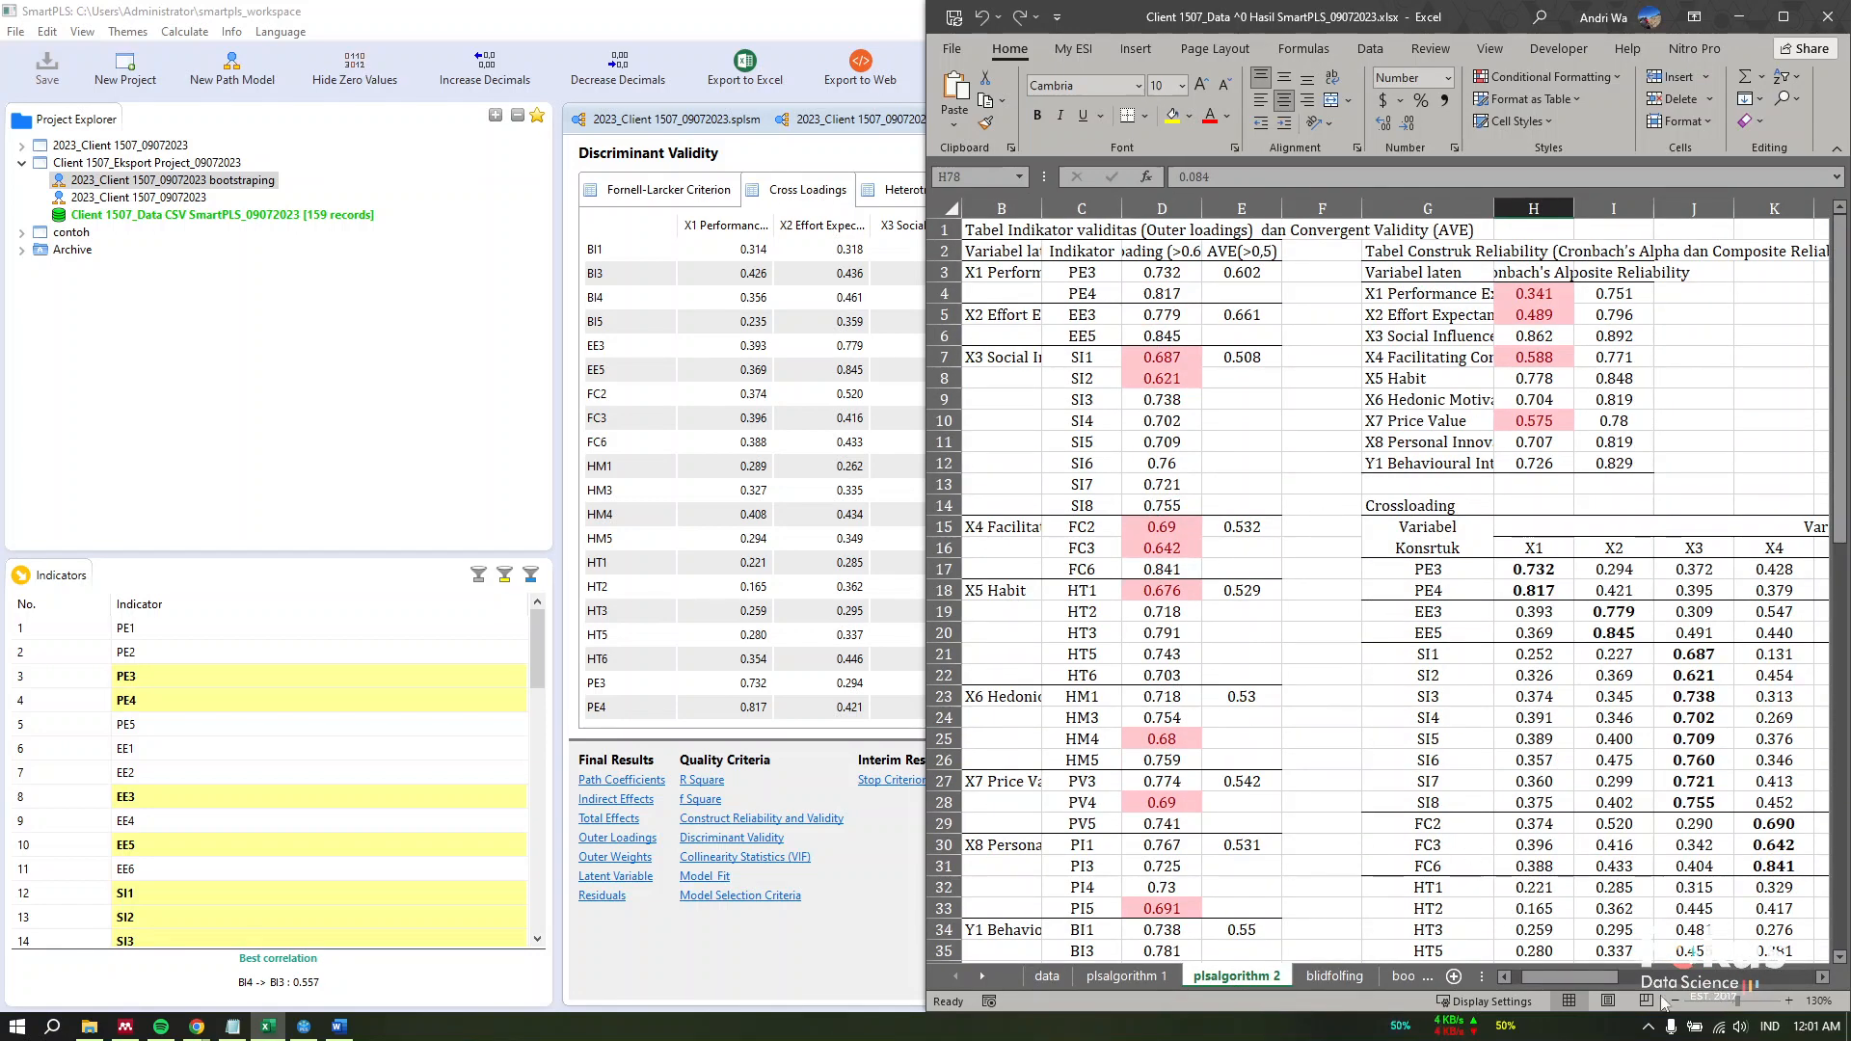
pyautogui.moveTo(1592, 978); pyautogui.dragTo(1641, 978)
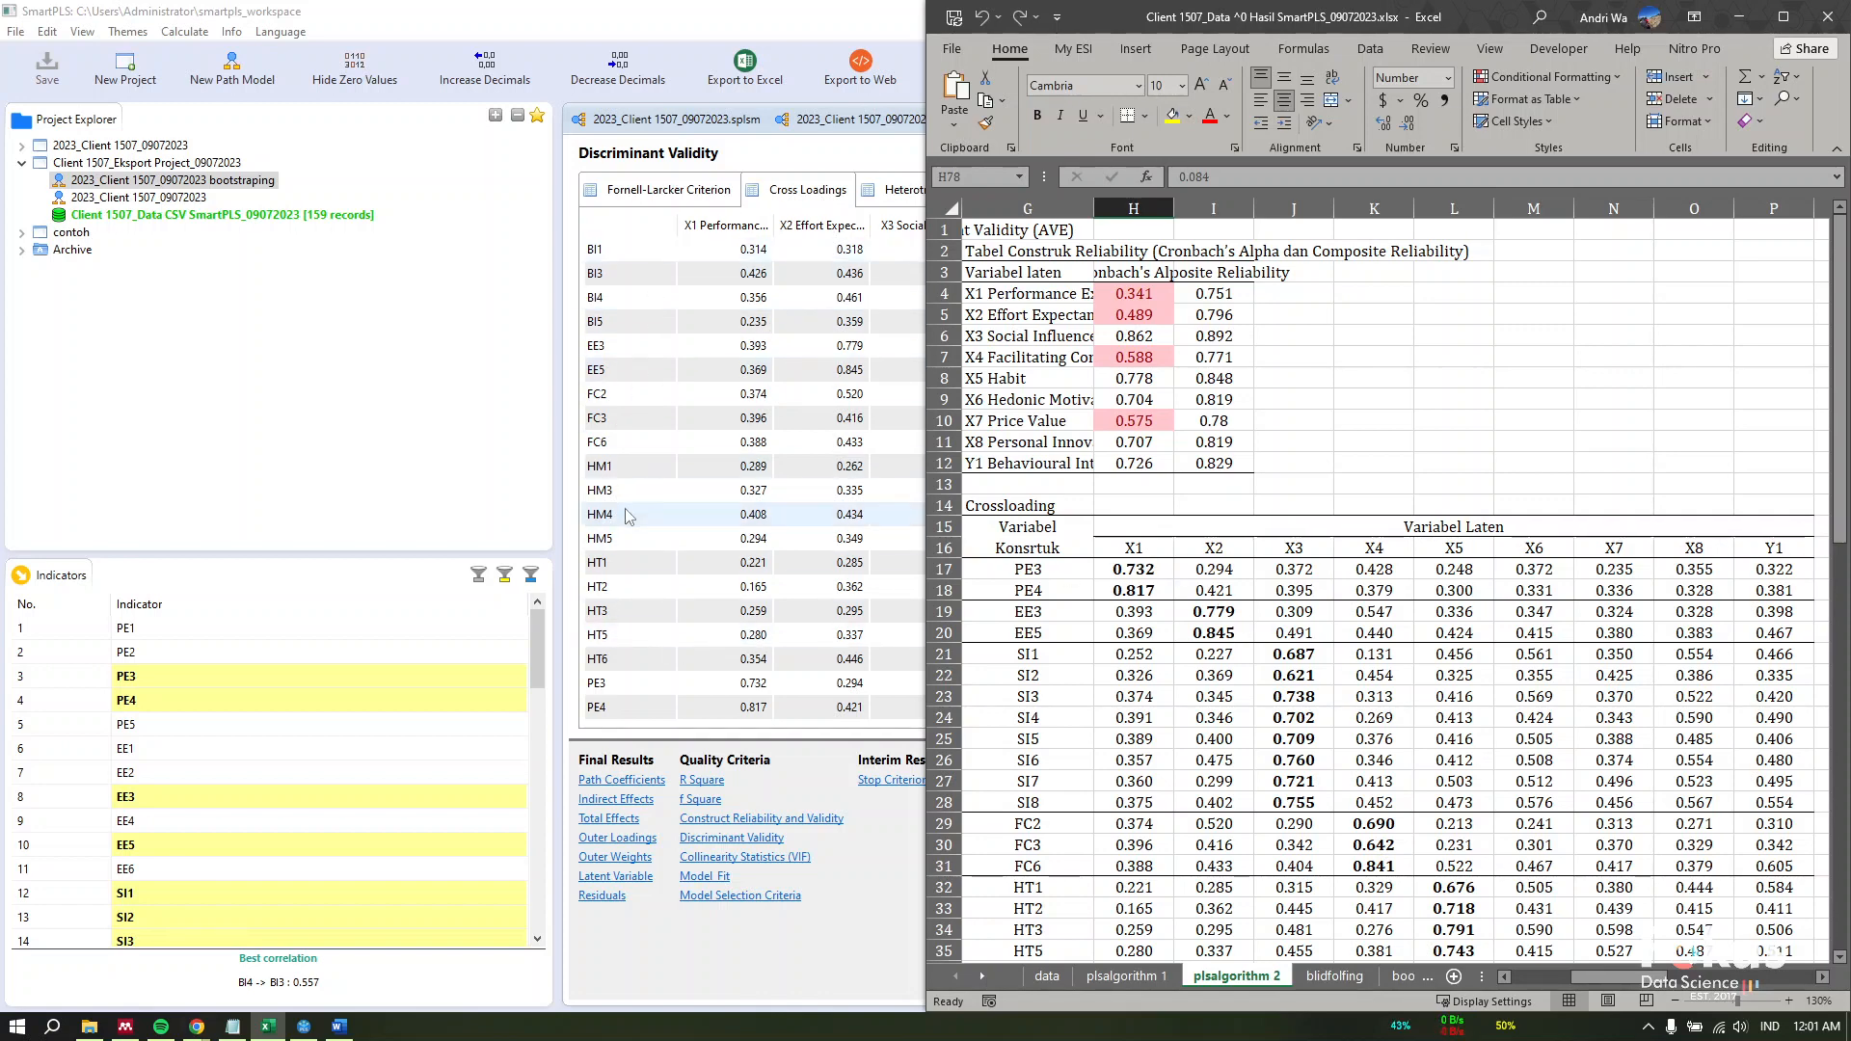
pyautogui.scroll(-5, 631, 516)
pyautogui.scroll(5, 729, 456)
pyautogui.click(1214, 611)
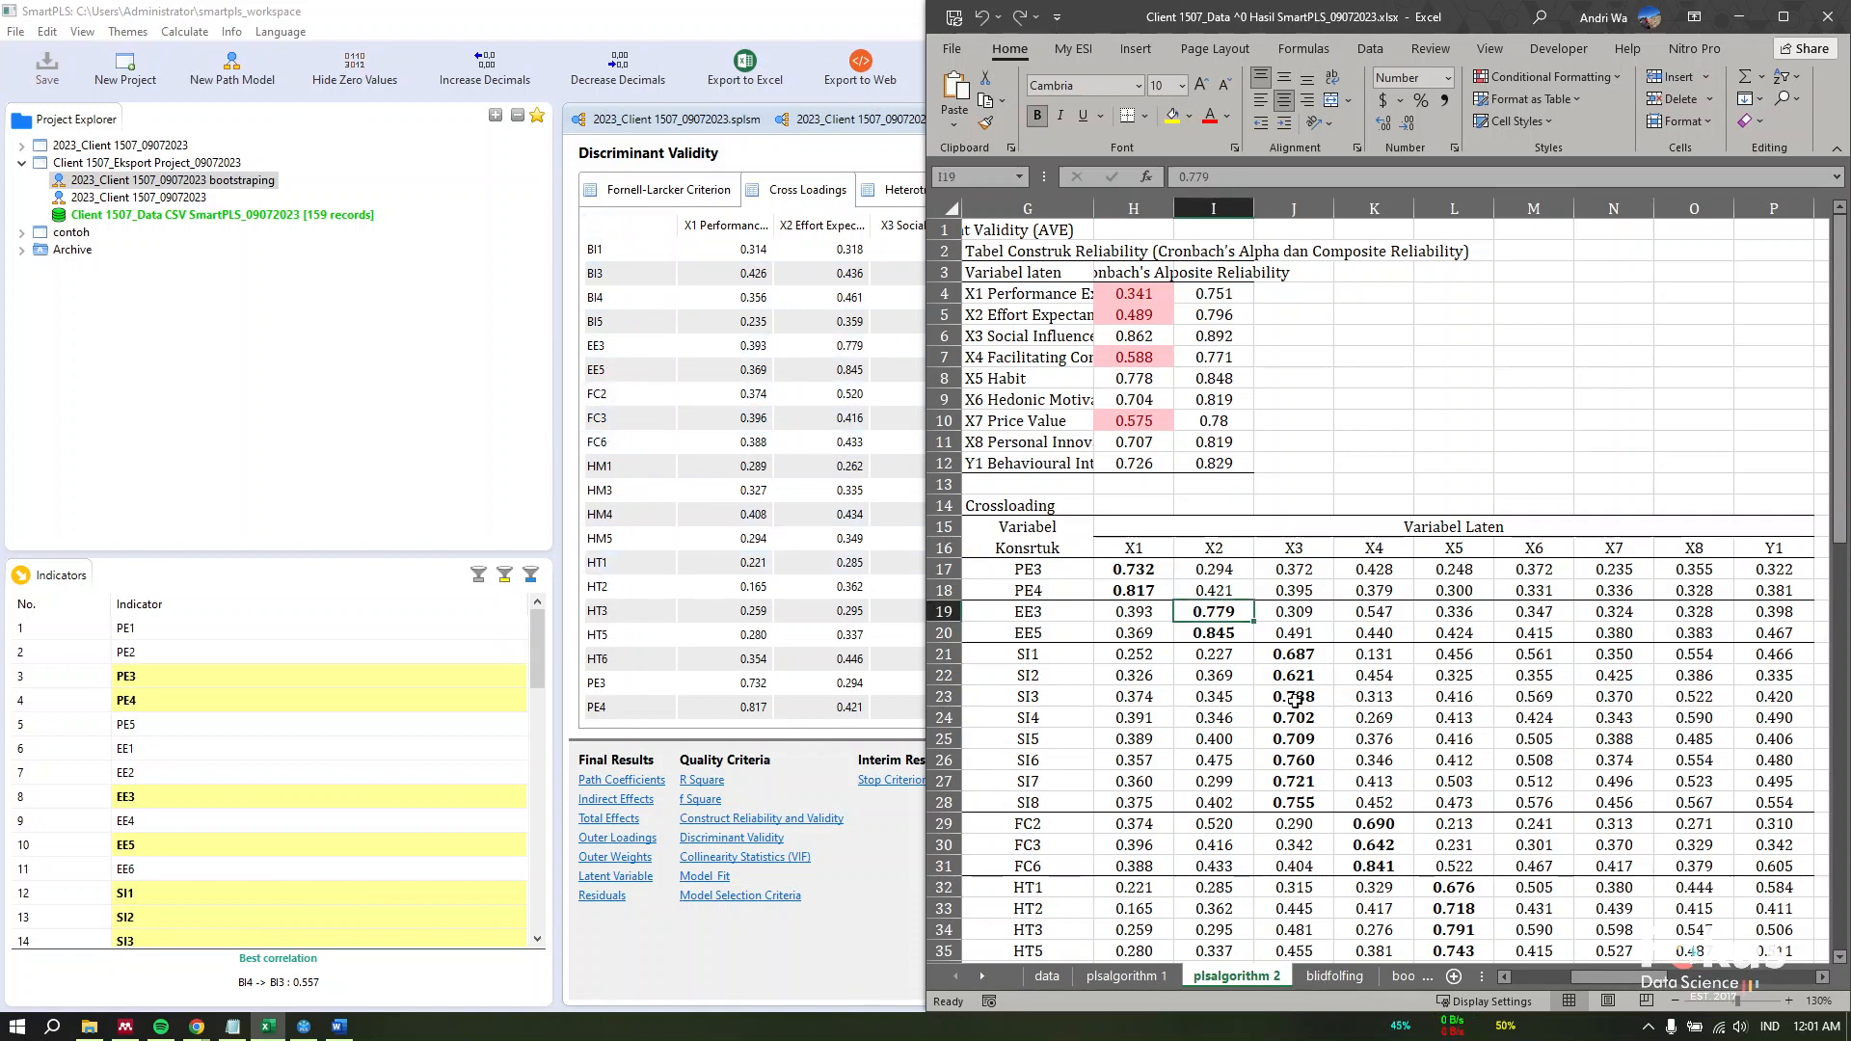
# - Maximize the workbook window and zoom the plsalgorithm 2 sheet to 140%
pyautogui.click(1782, 16)
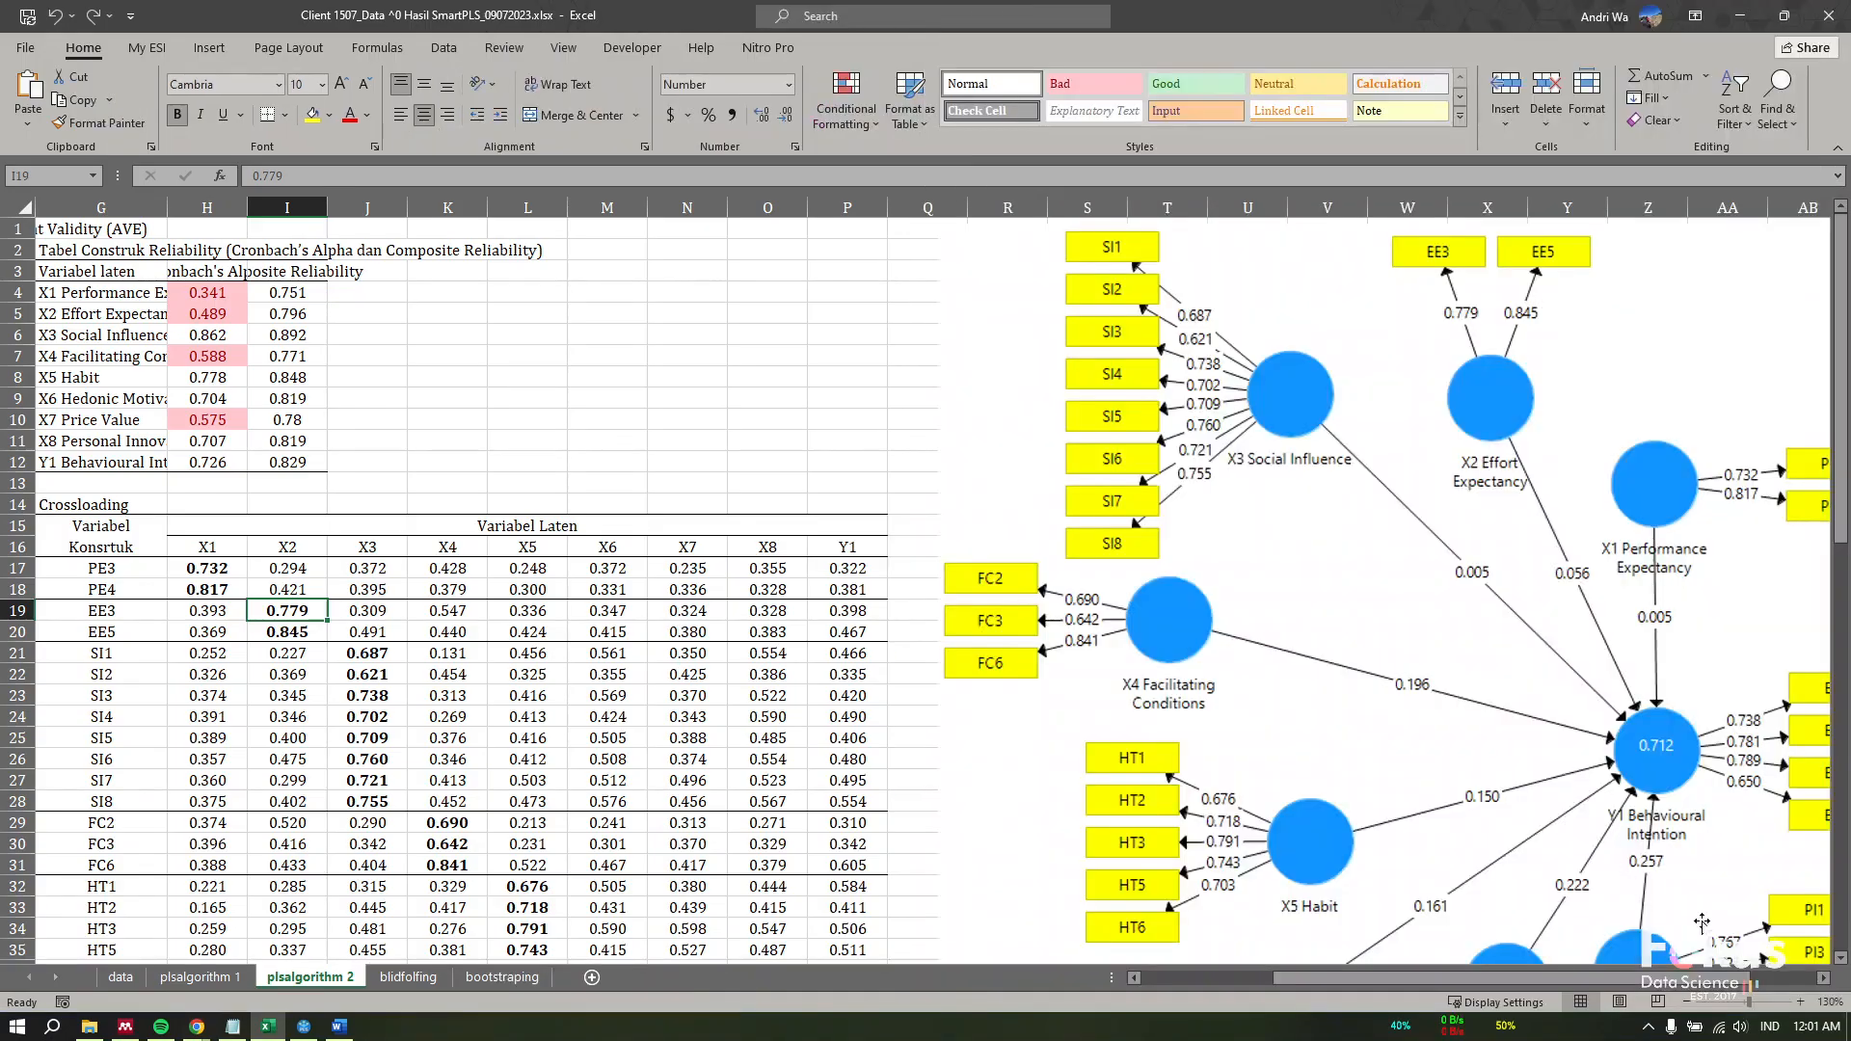
pyautogui.click(1799, 1002)
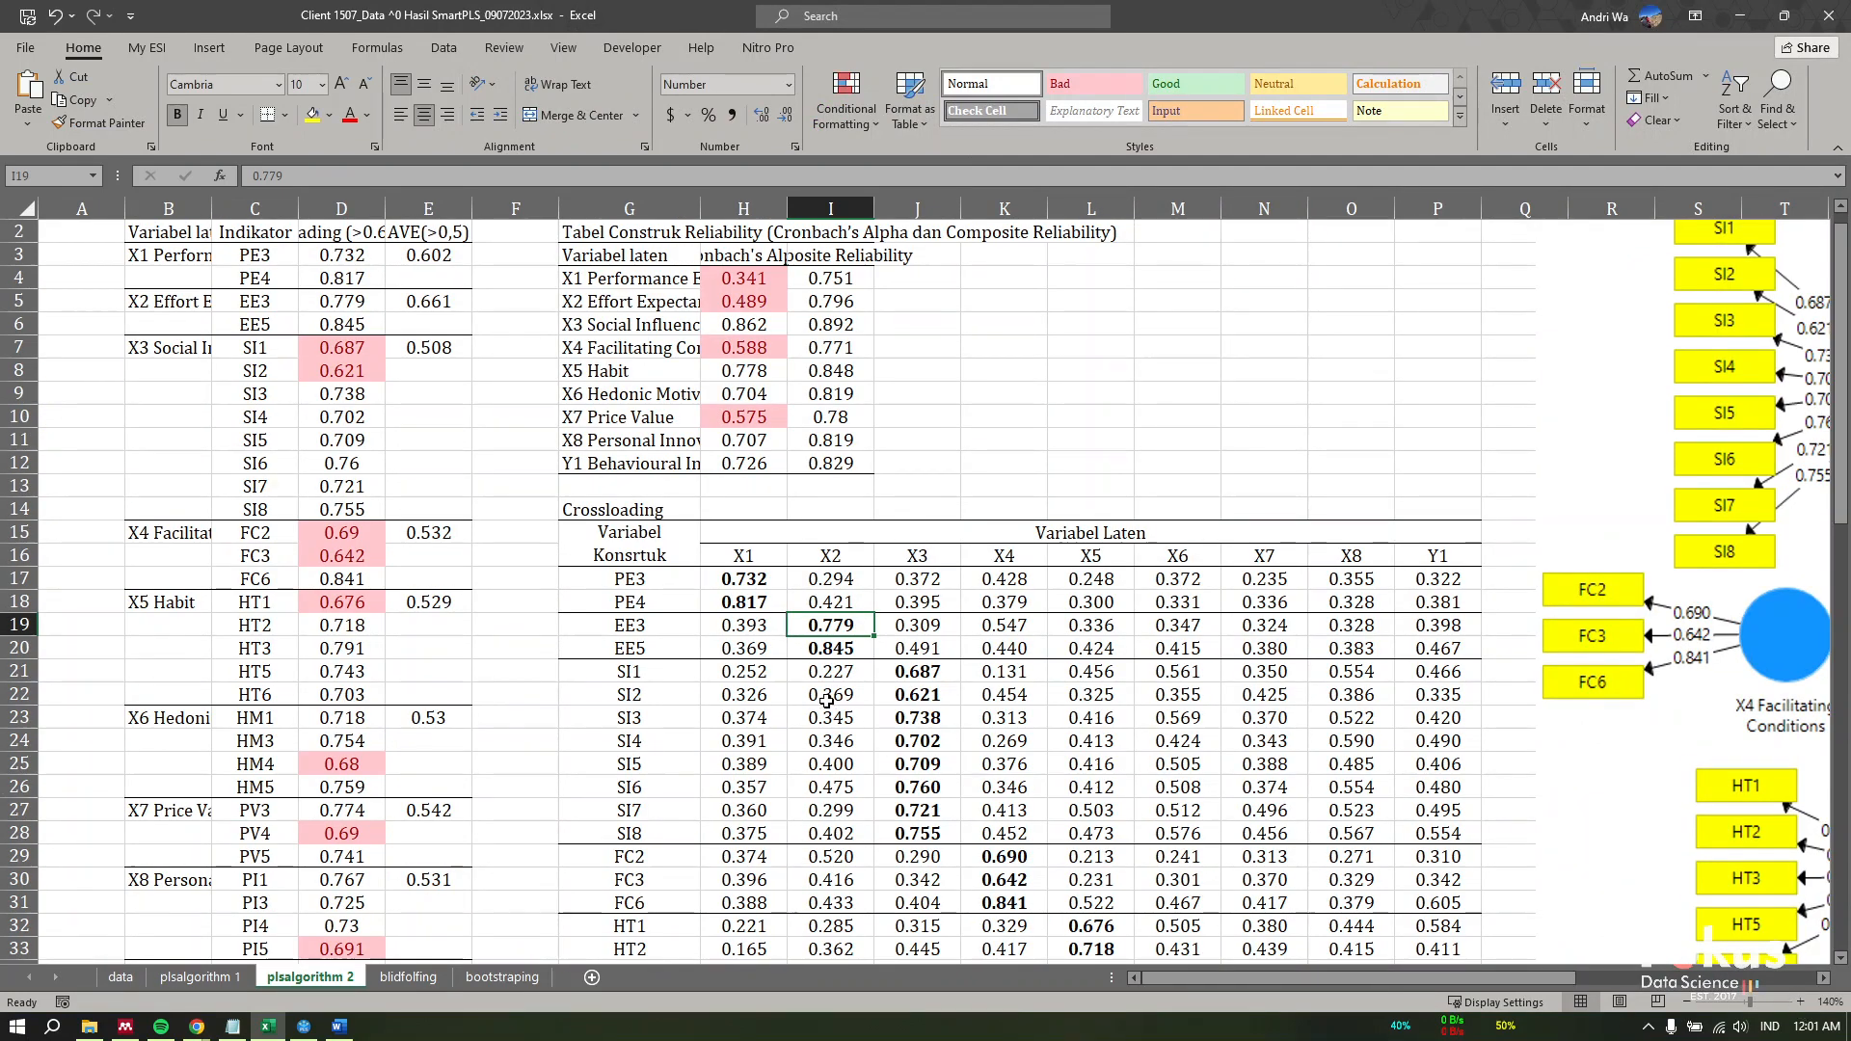
pyautogui.scroll(1, 827, 701)
# - Examine the PE3 and PE4 indicators against the X1 latent variable in the Crossloading table
pyautogui.click(651, 605)
pyautogui.click(750, 580)
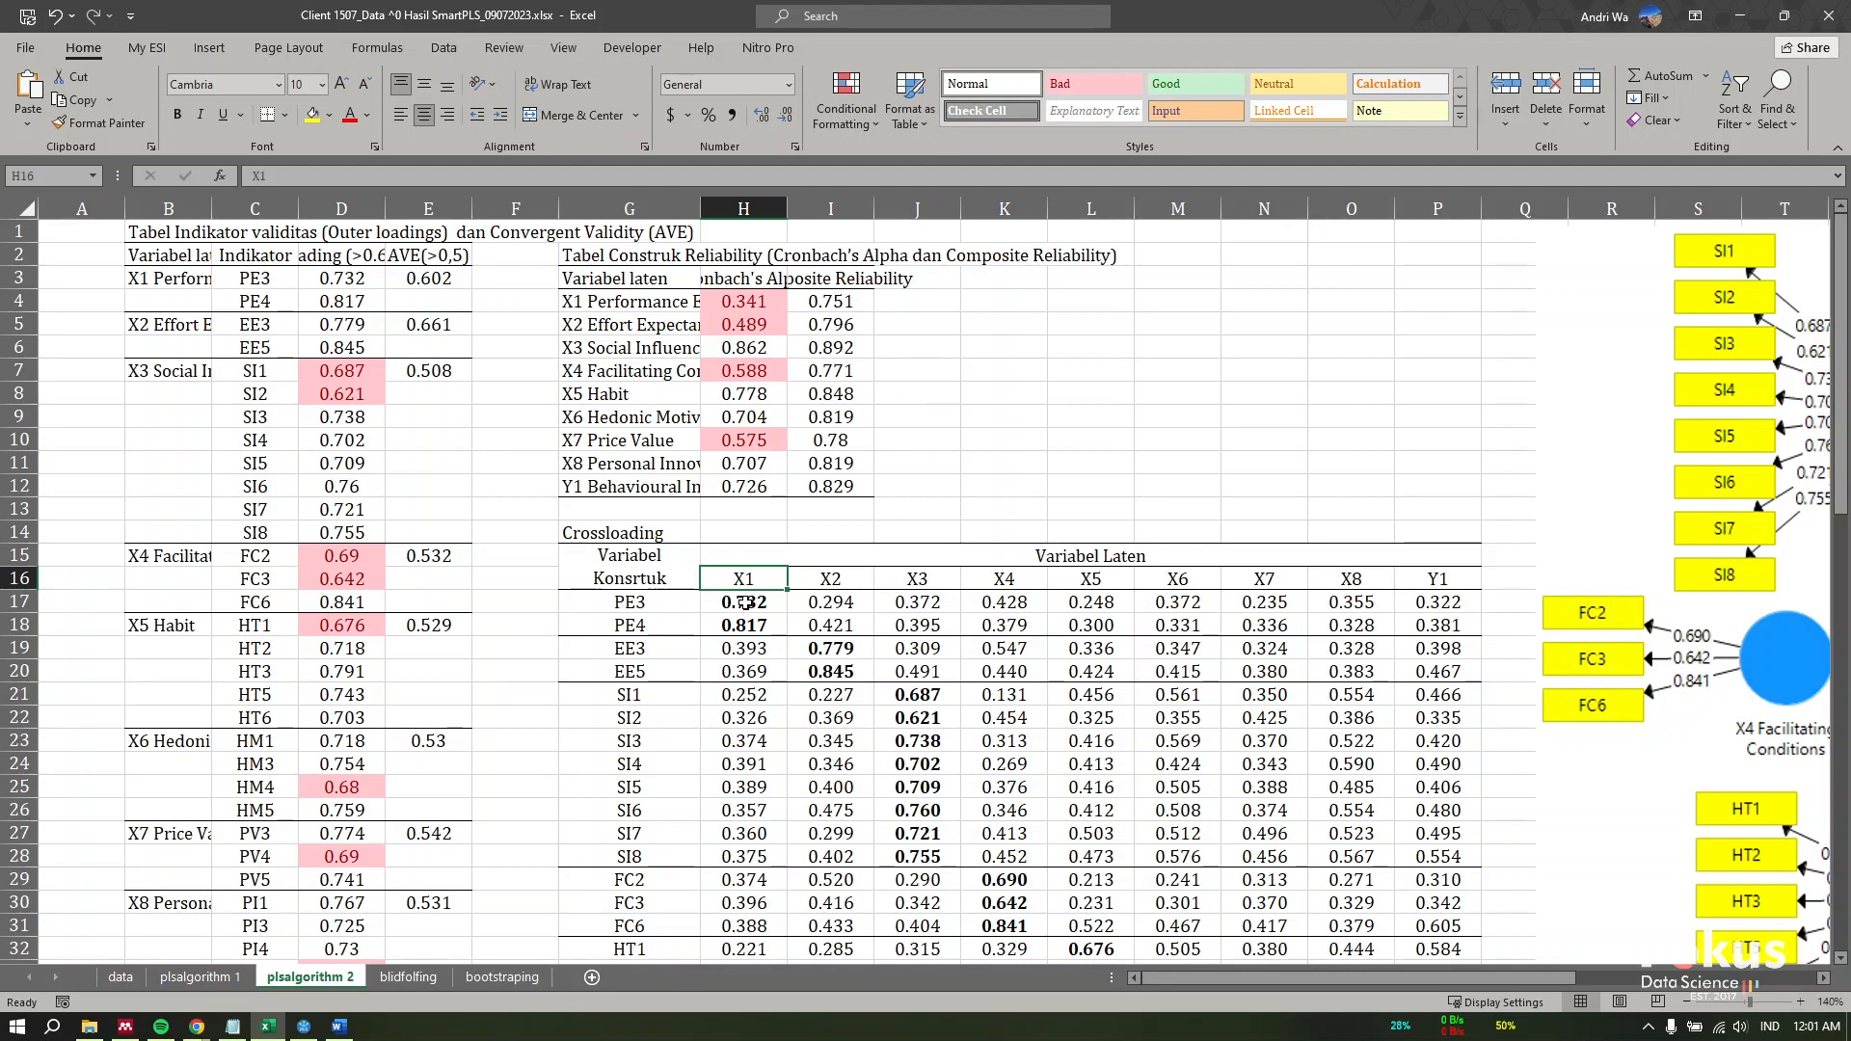
pyautogui.click(640, 603)
pyautogui.click(638, 629)
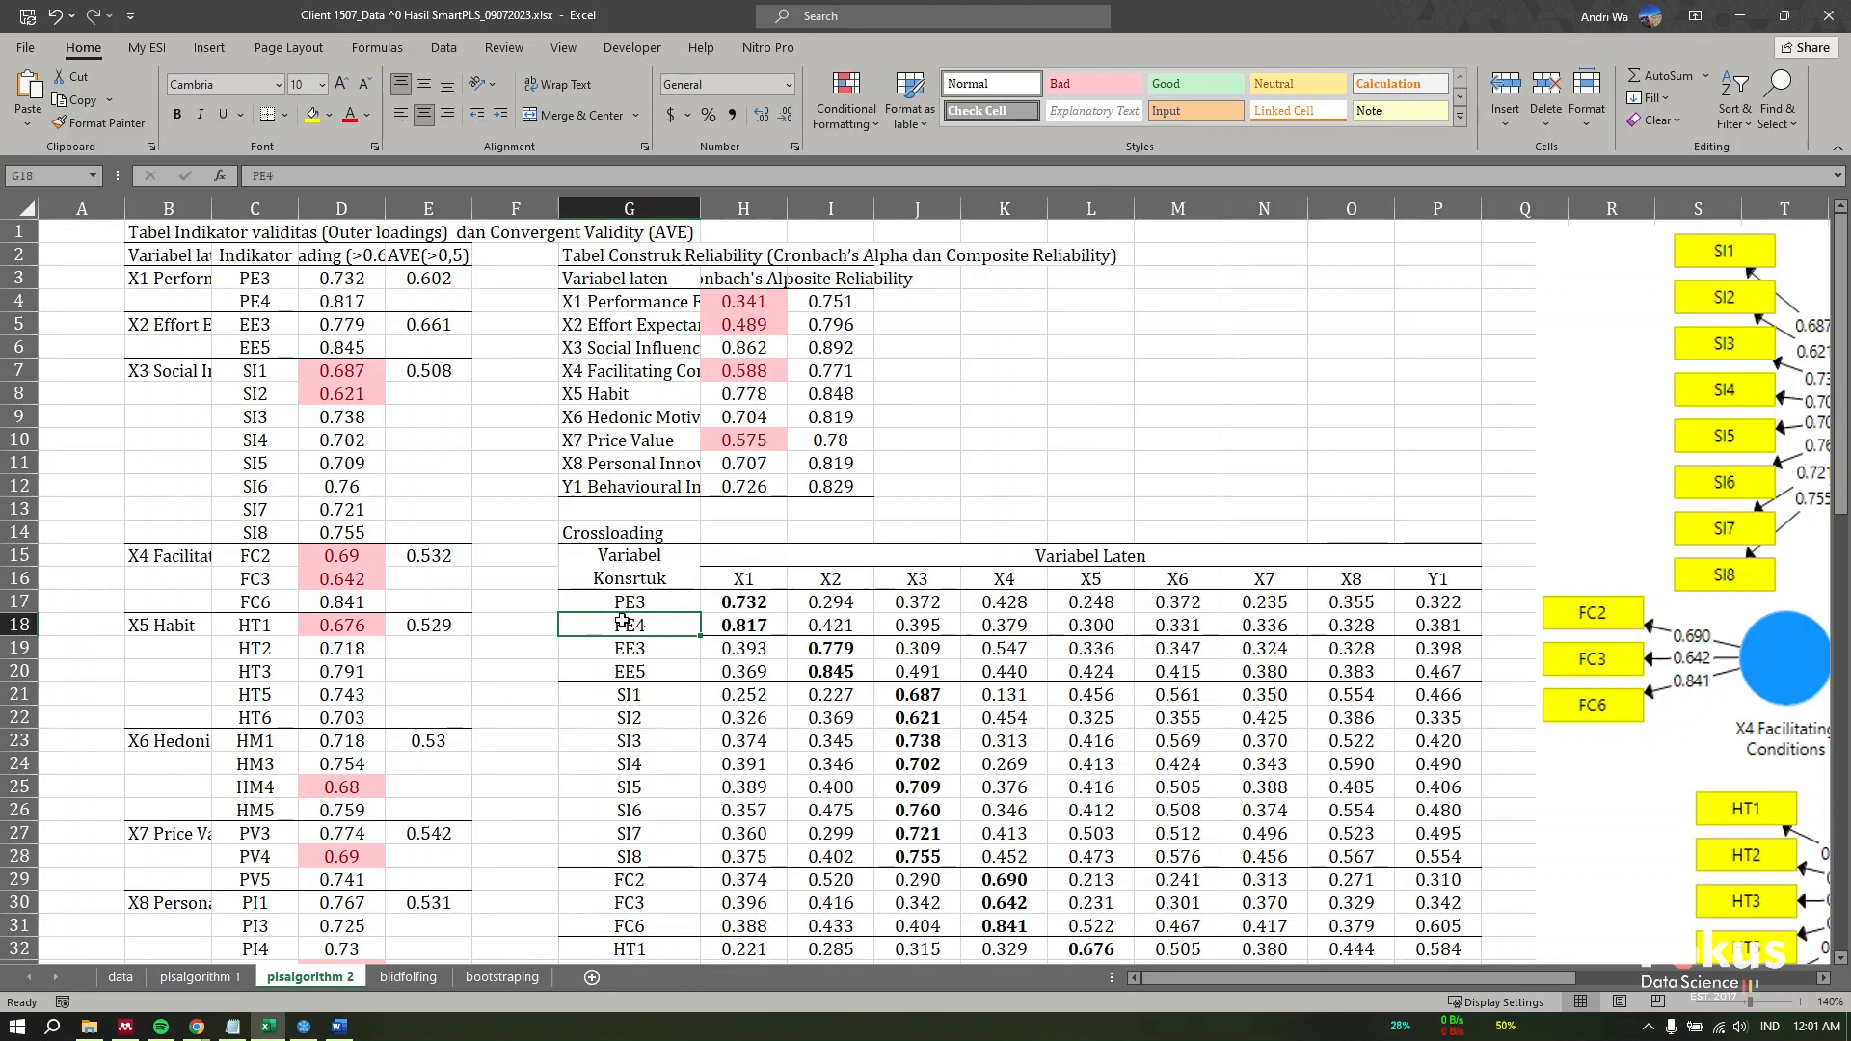
pyautogui.click(633, 604)
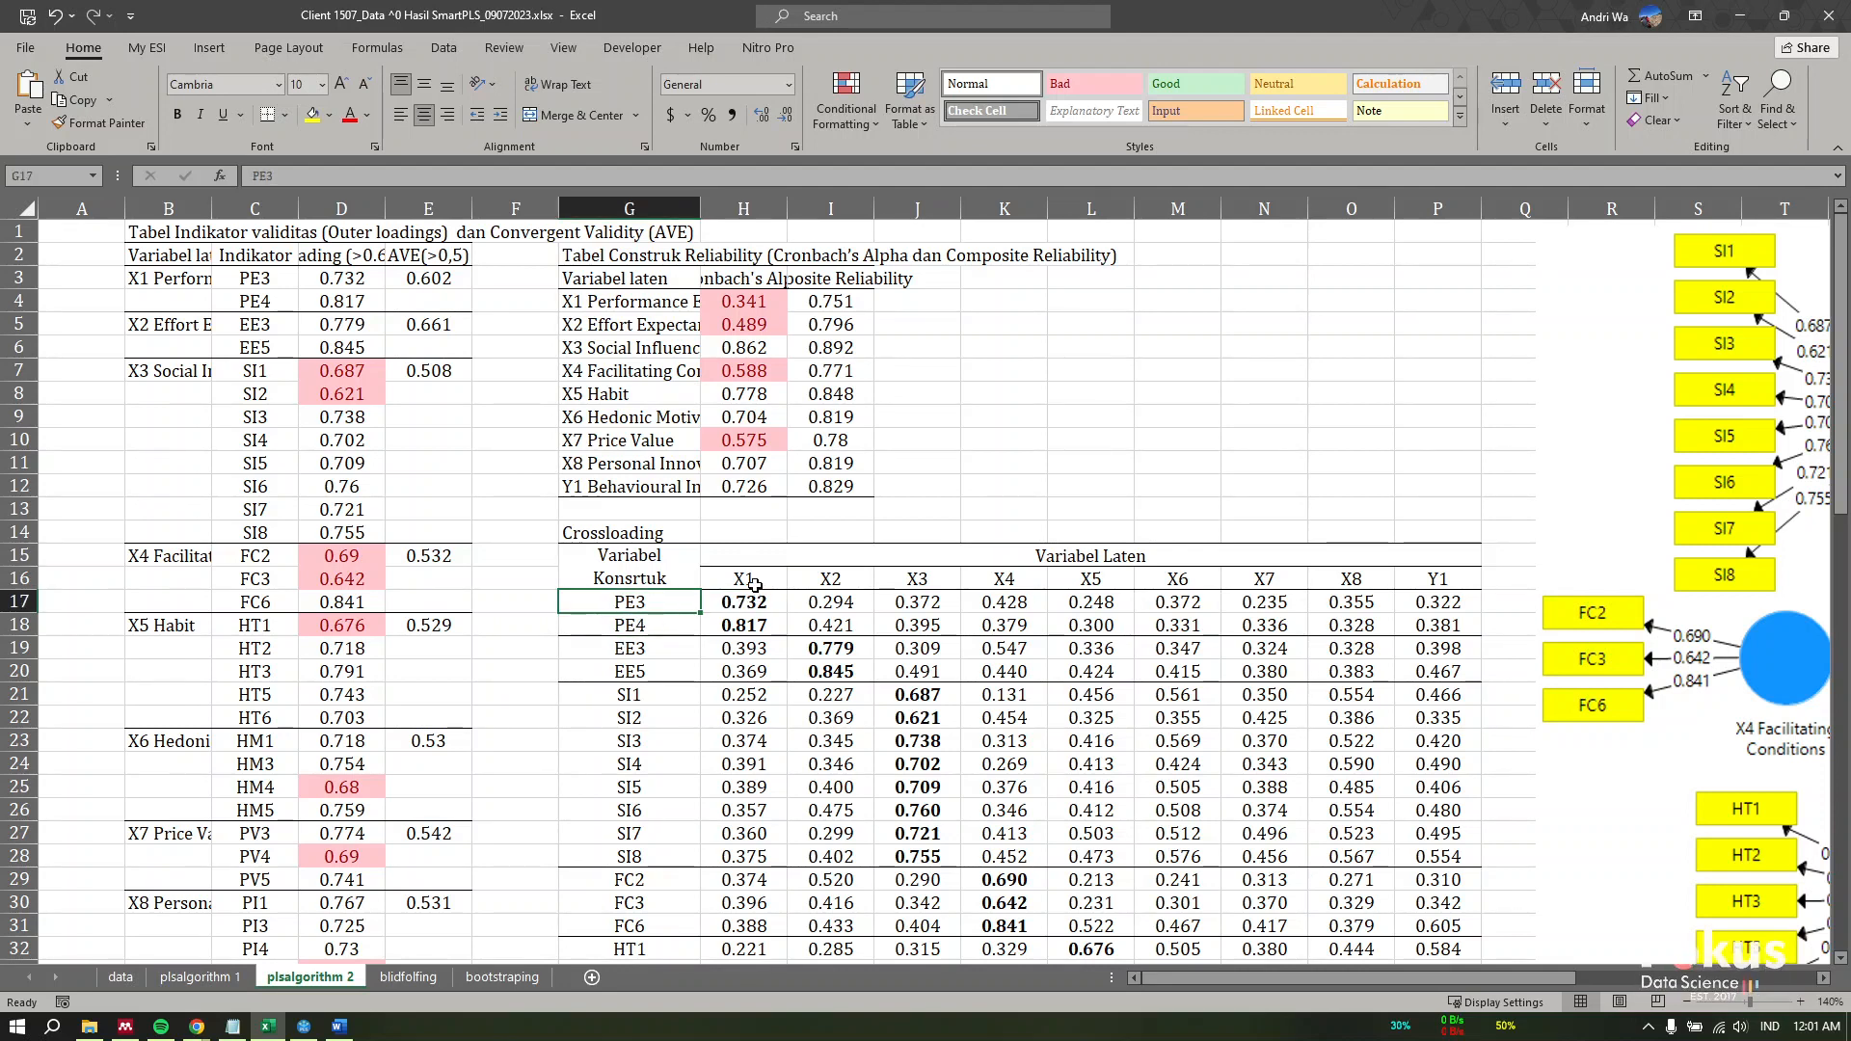
pyautogui.click(755, 586)
pyautogui.click(727, 603)
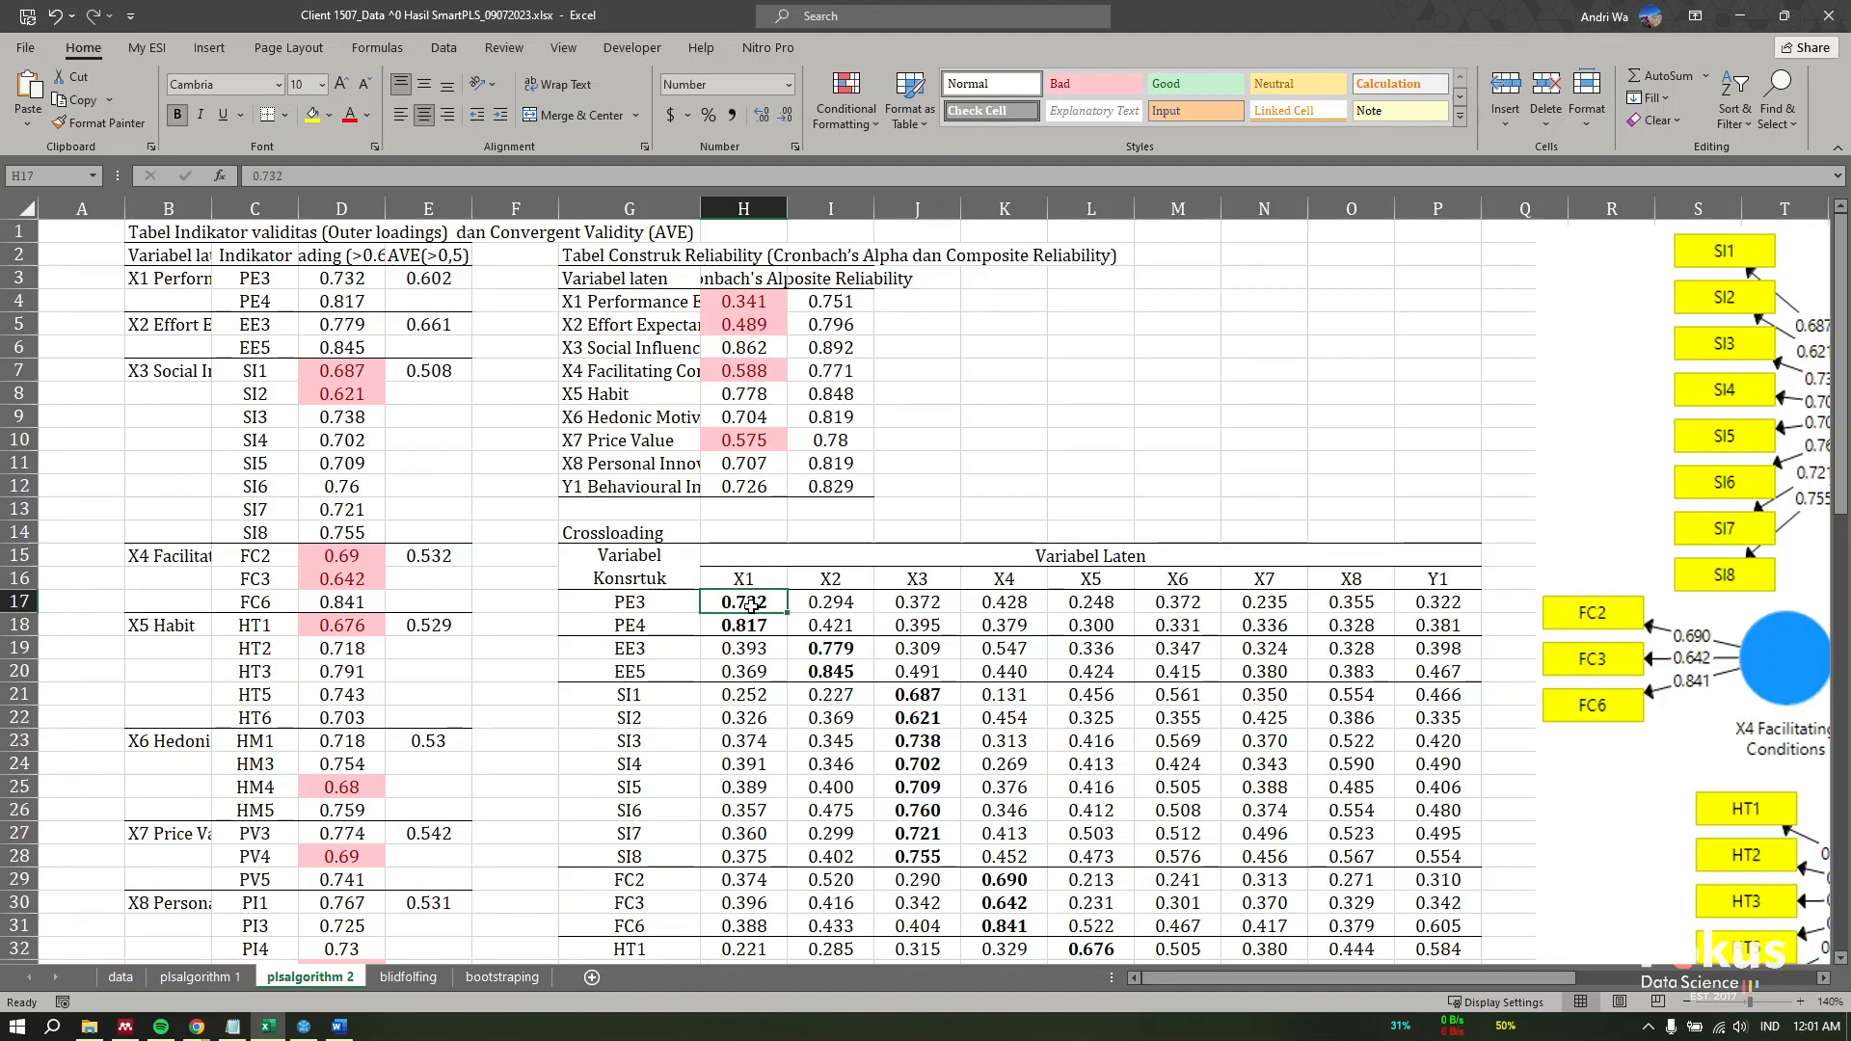
# - Compare the PE3 loading on X1 with its loadings on X2 through Y1
pyautogui.click(820, 602)
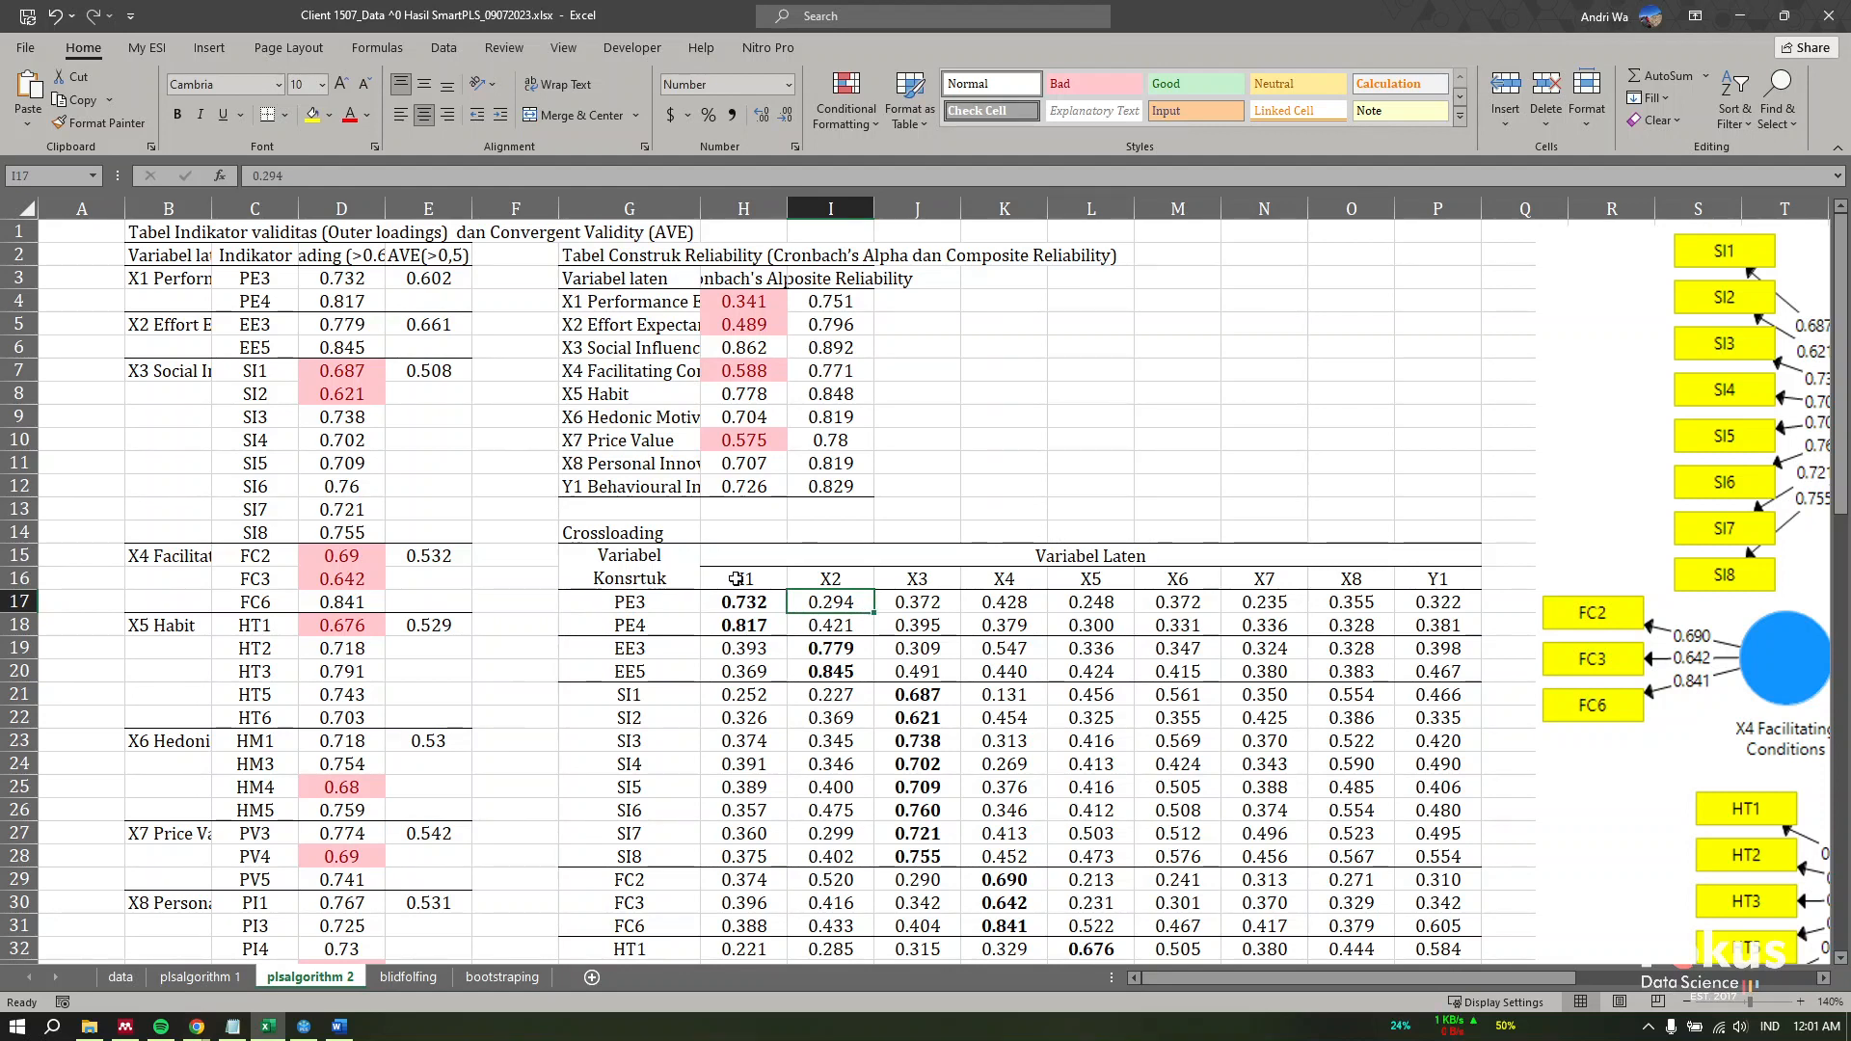
pyautogui.moveTo(737, 579); pyautogui.dragTo(736, 622)
pyautogui.click(648, 605)
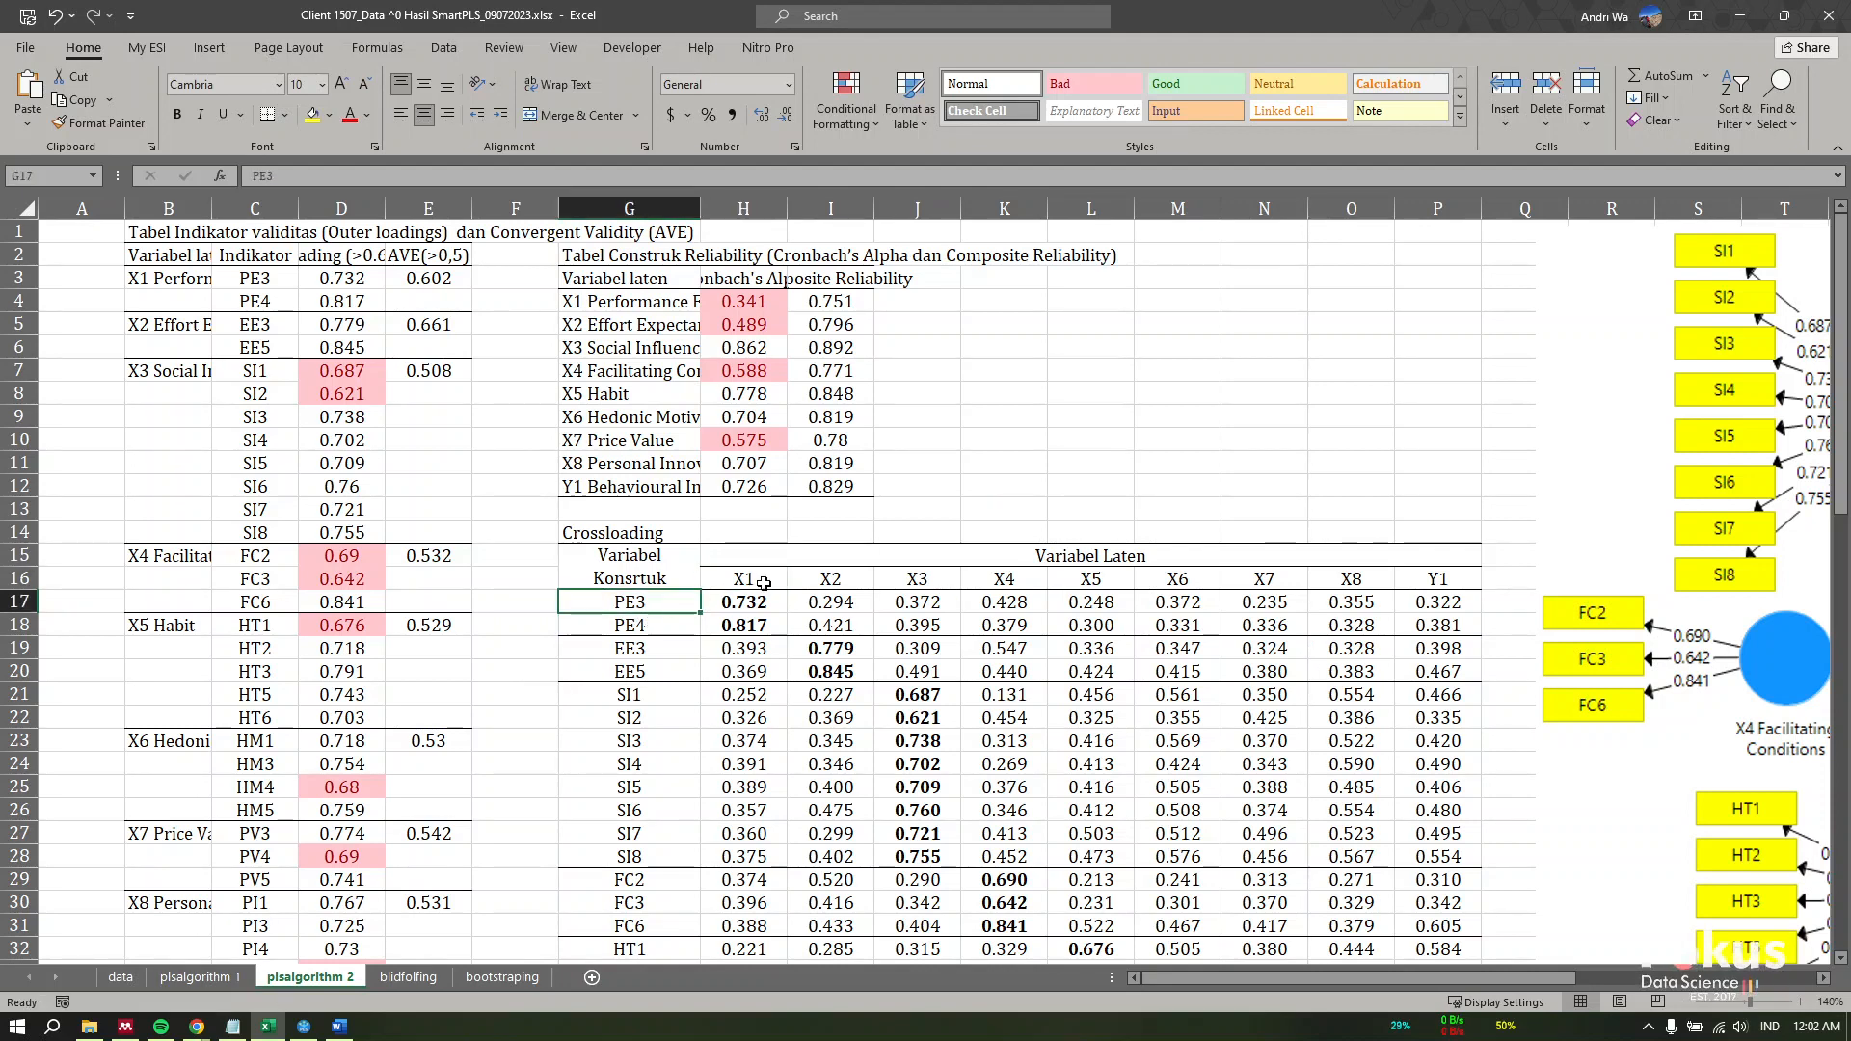
pyautogui.click(743, 602)
pyautogui.moveTo(818, 602); pyautogui.dragTo(1436, 604)
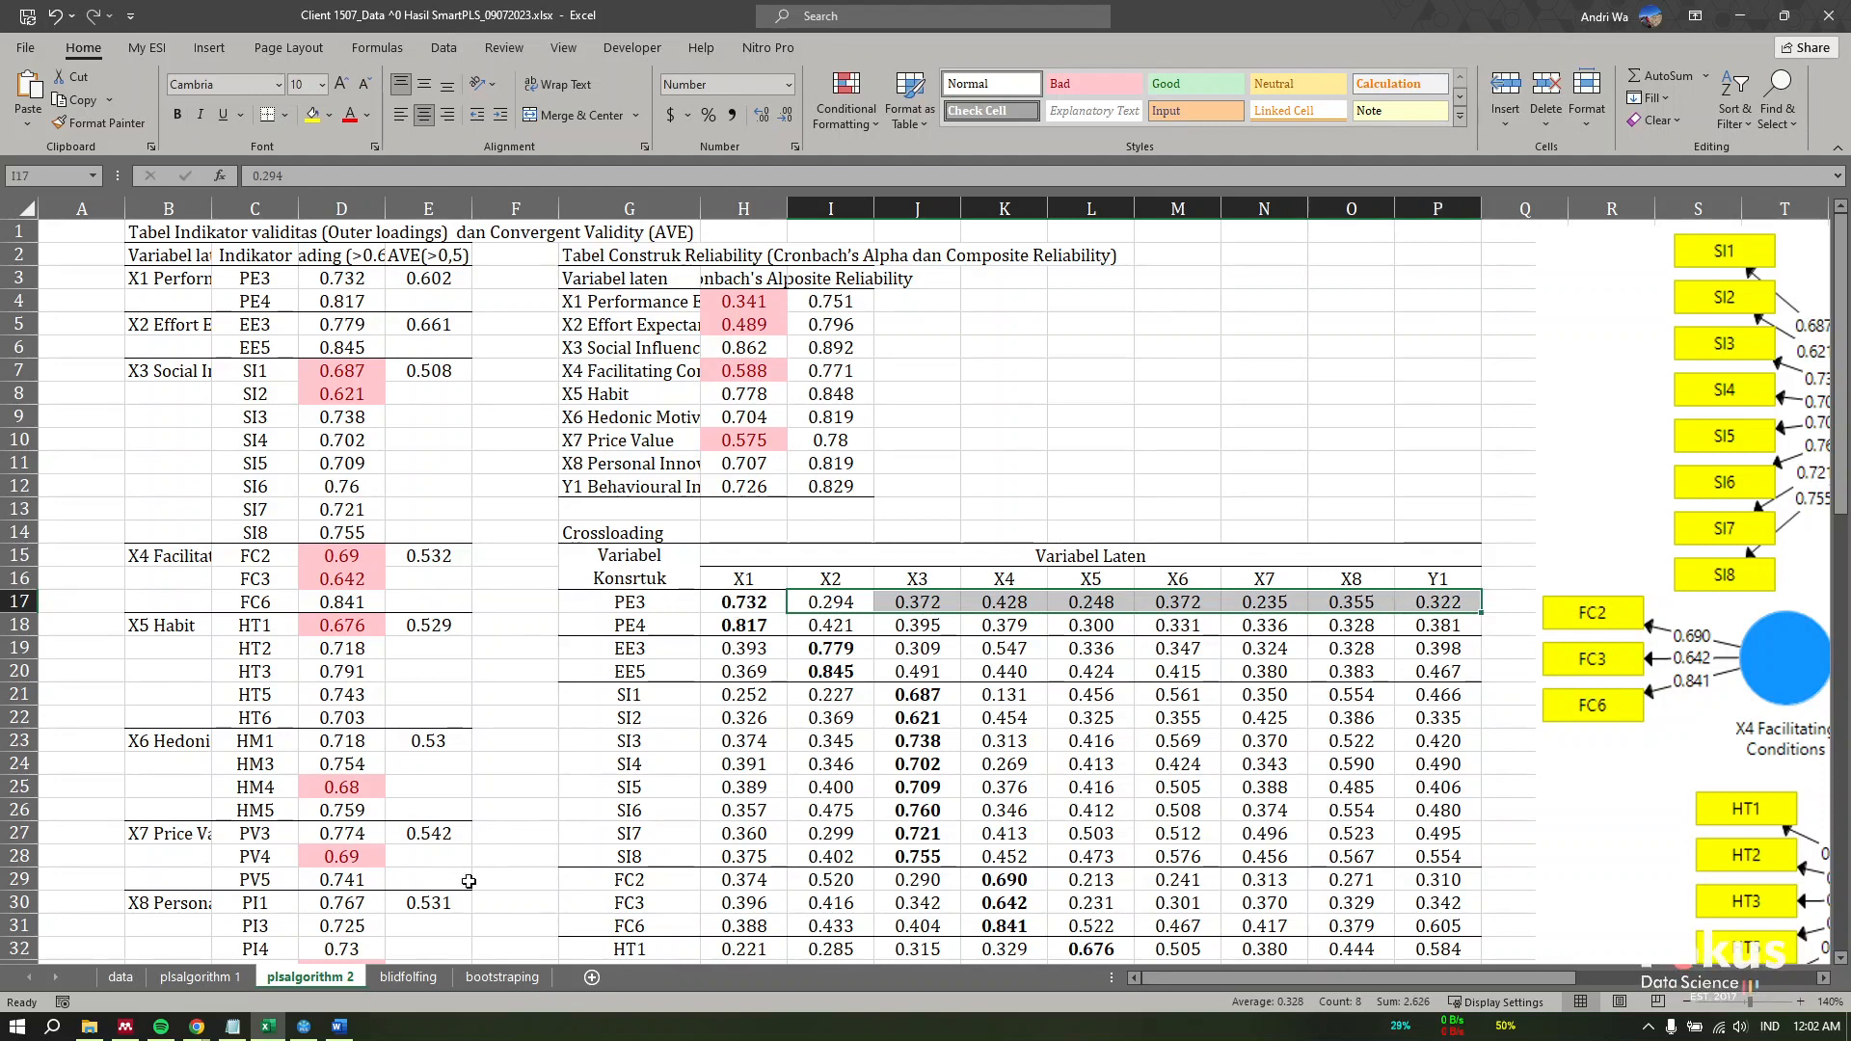
# - Switch to the Word interpretation document, review its cross loading table and conclusions, and return to the Excel workbook
pyautogui.click(338, 1026)
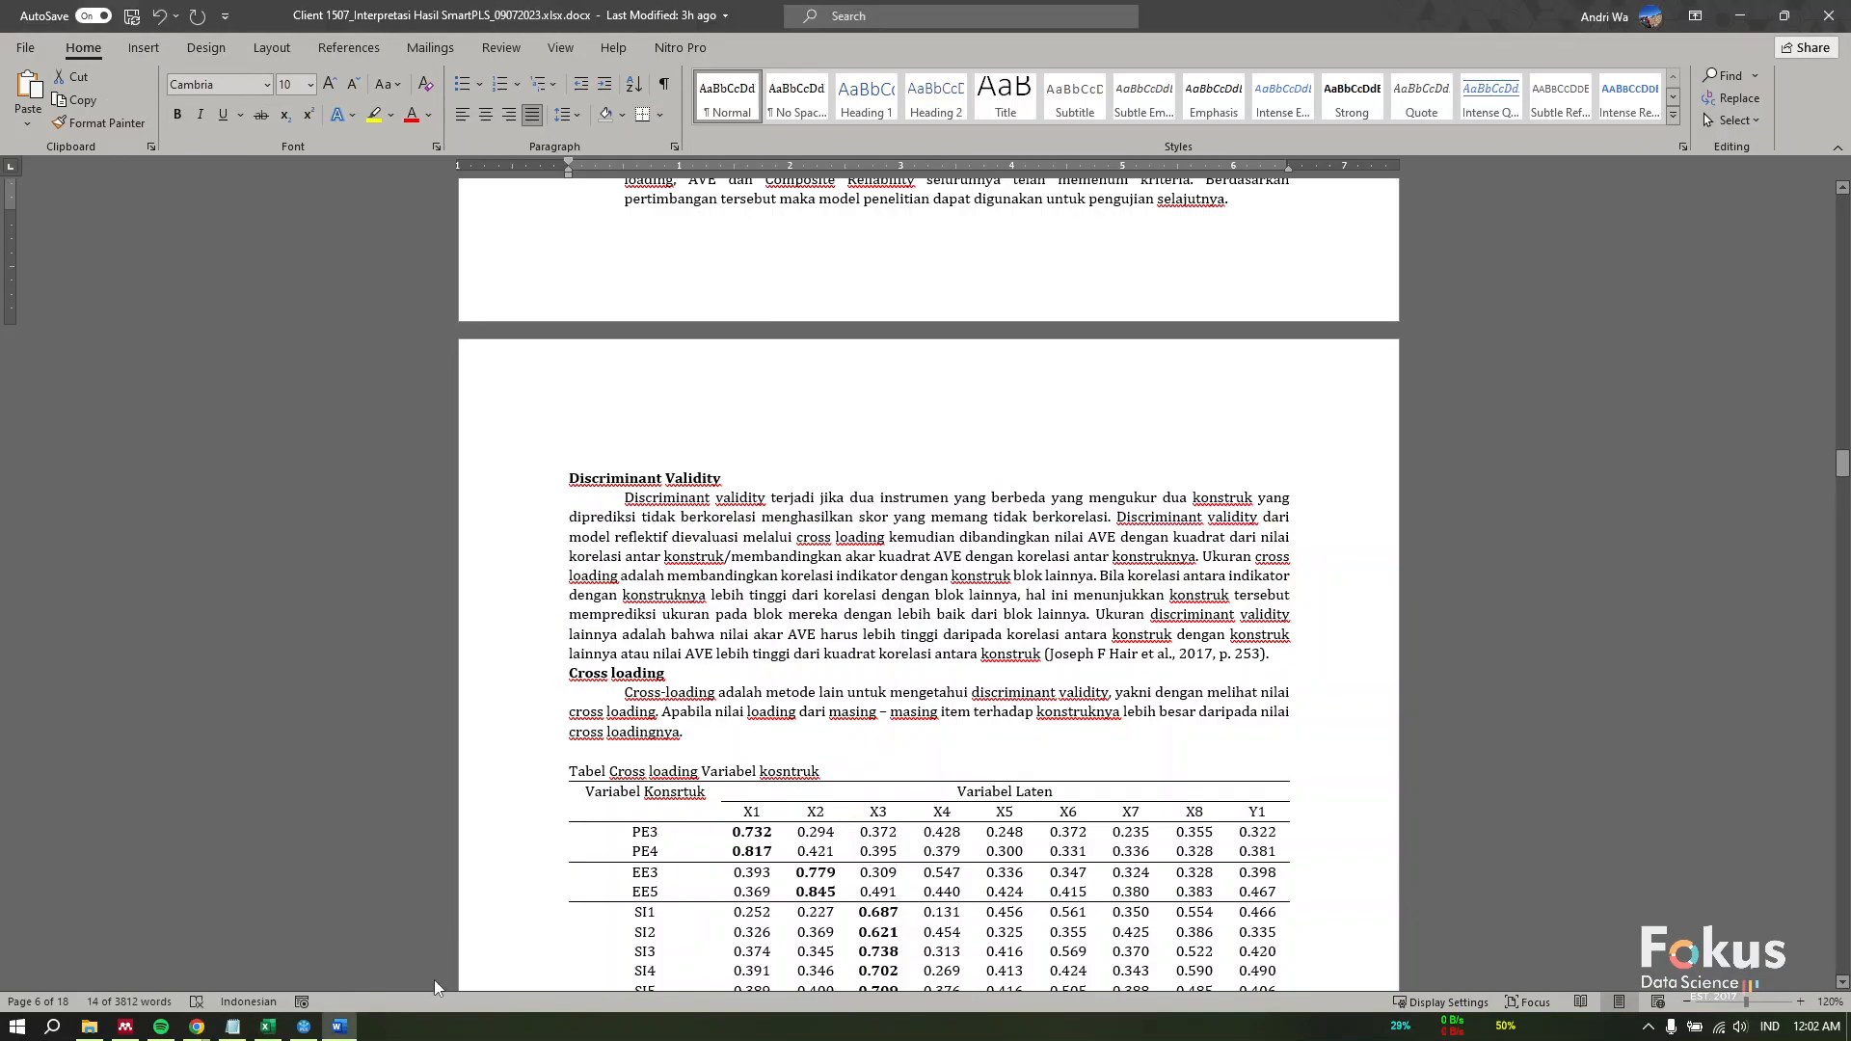
pyautogui.scroll(-15, 888, 785)
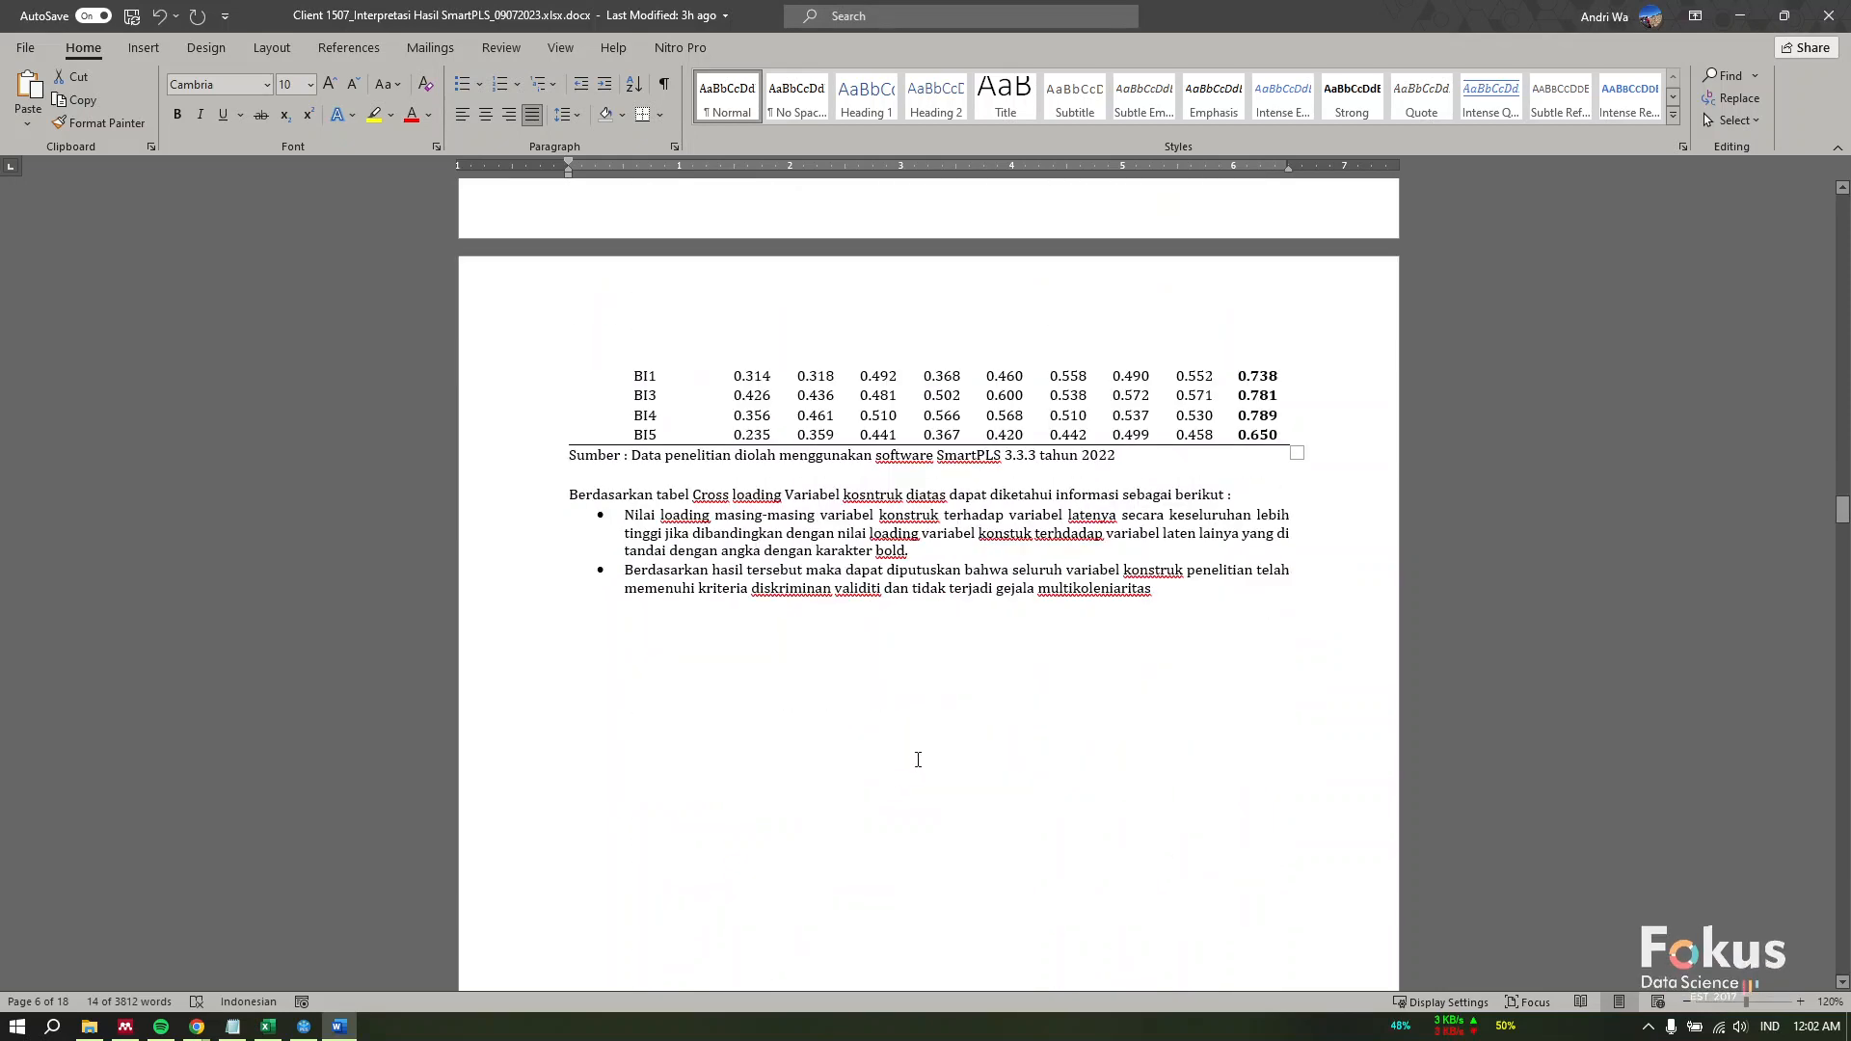
pyautogui.scroll(10, 1282, 579)
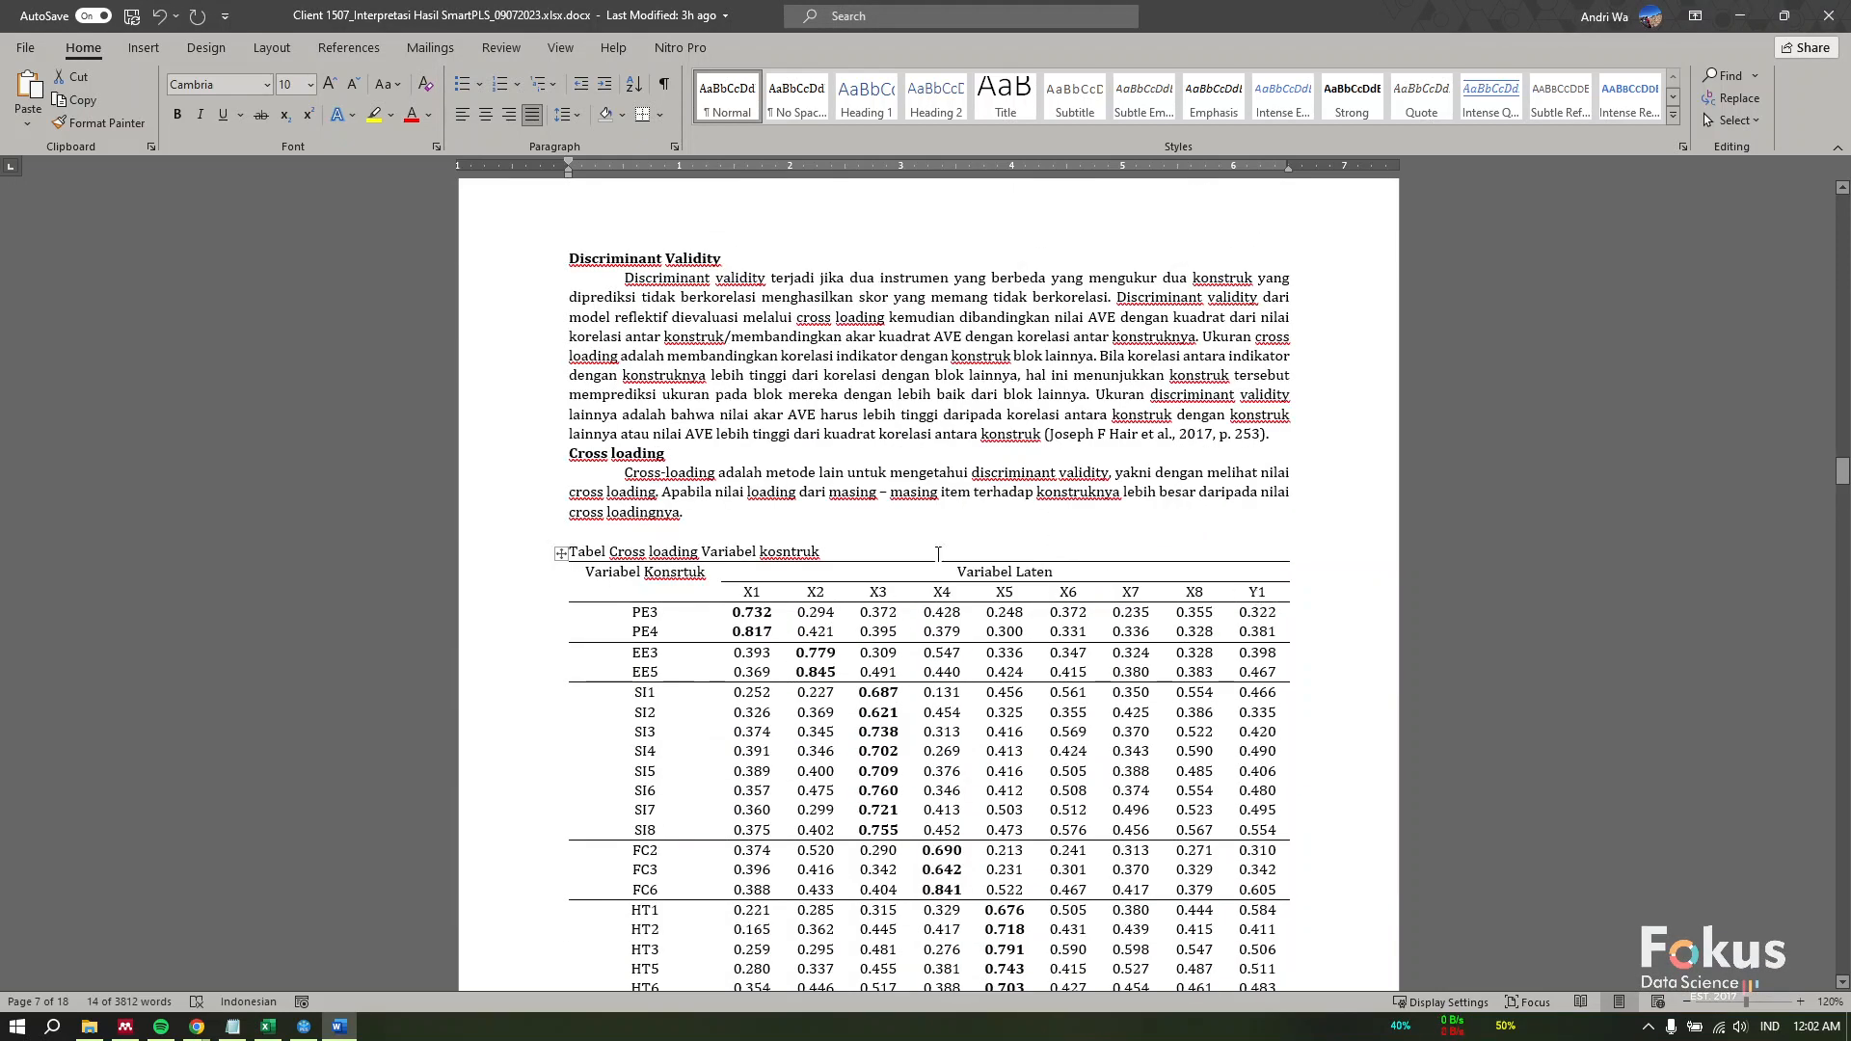
pyautogui.click(1740, 16)
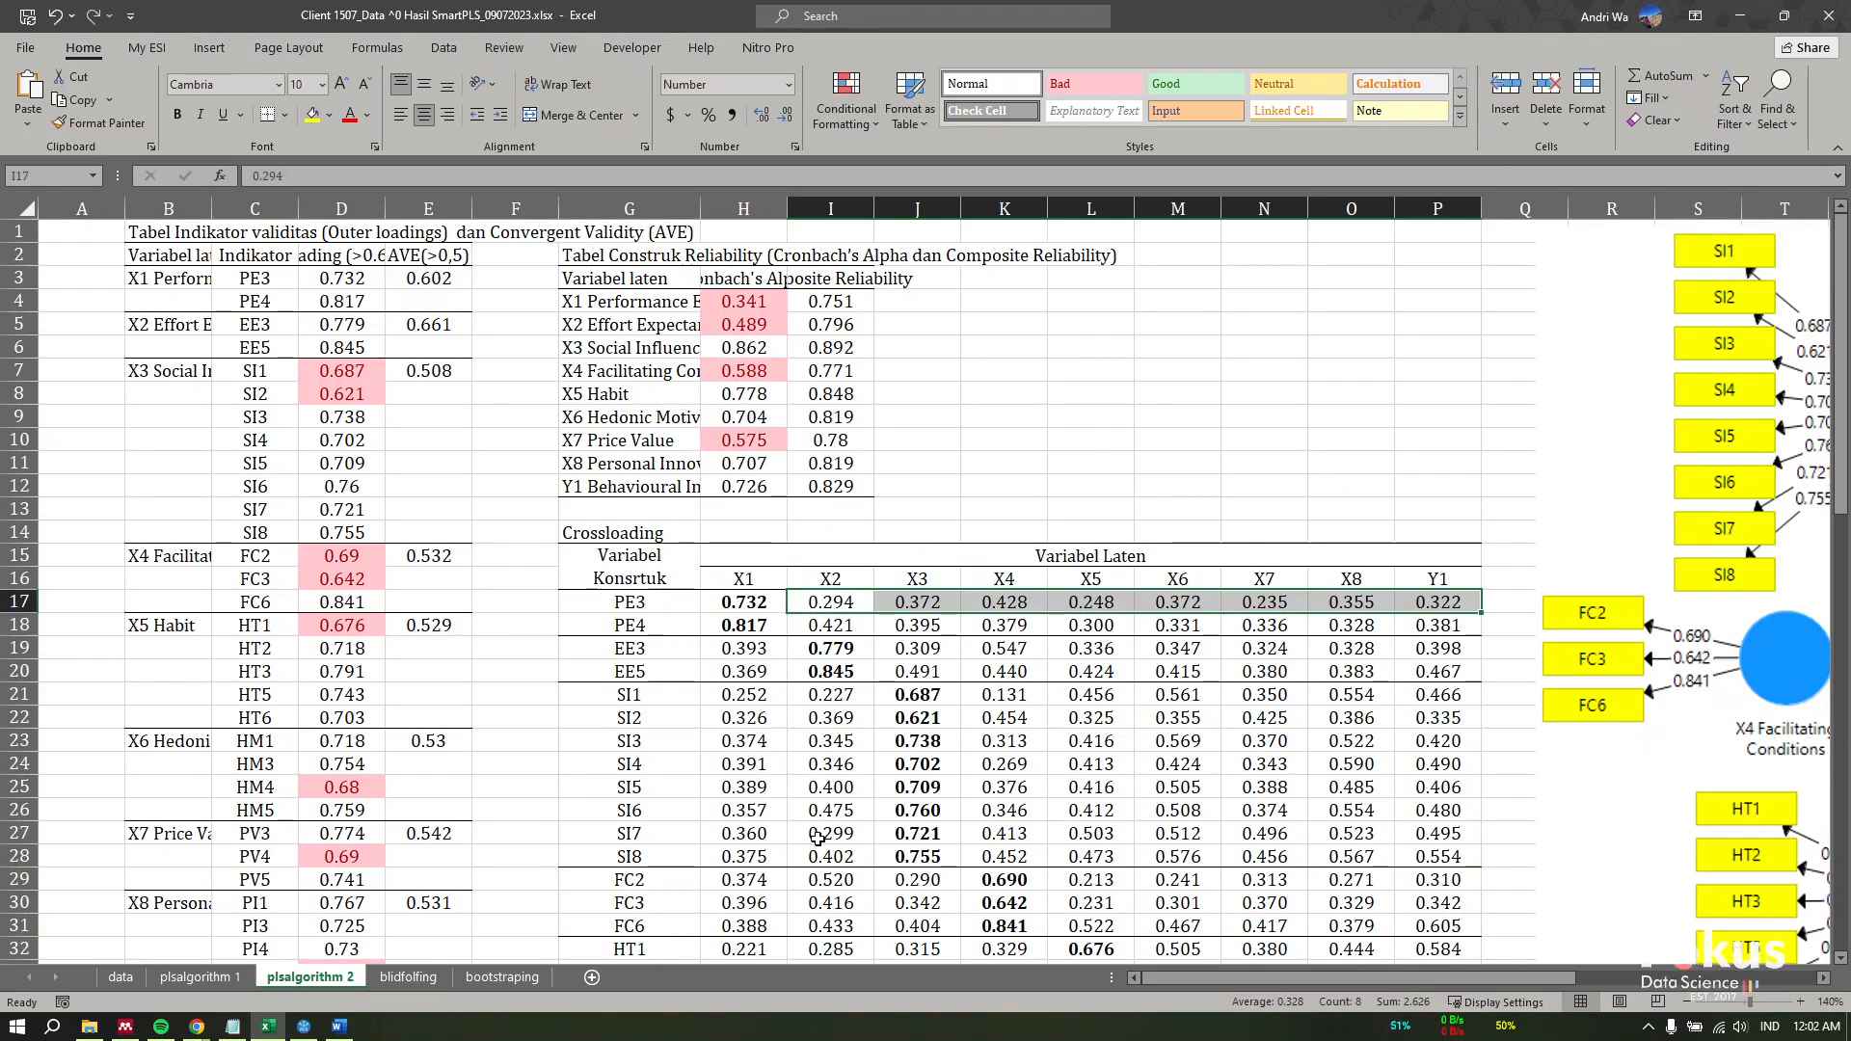
# - Examine the loadings of indicators SI1 to SI8 on the X3 latent variable
pyautogui.click(680, 705)
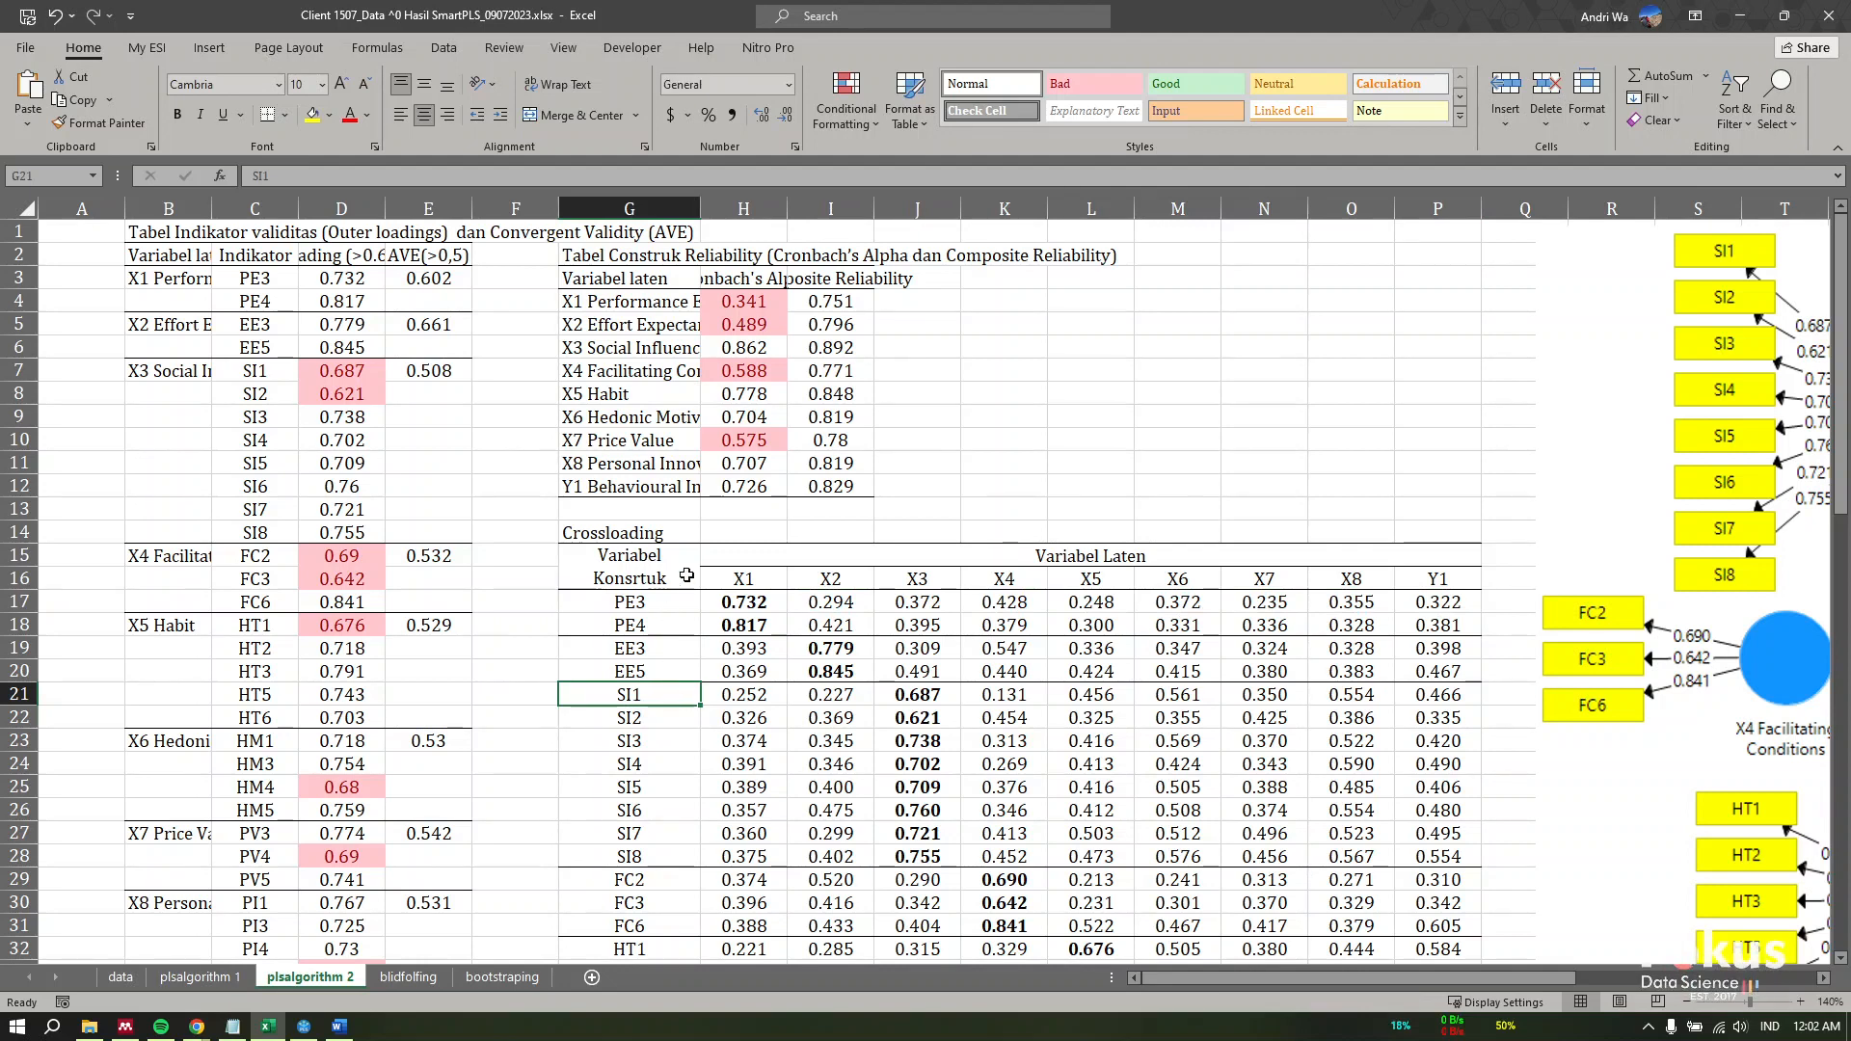
pyautogui.moveTo(940, 578); pyautogui.dragTo(922, 786)
pyautogui.moveTo(928, 696); pyautogui.dragTo(921, 856)
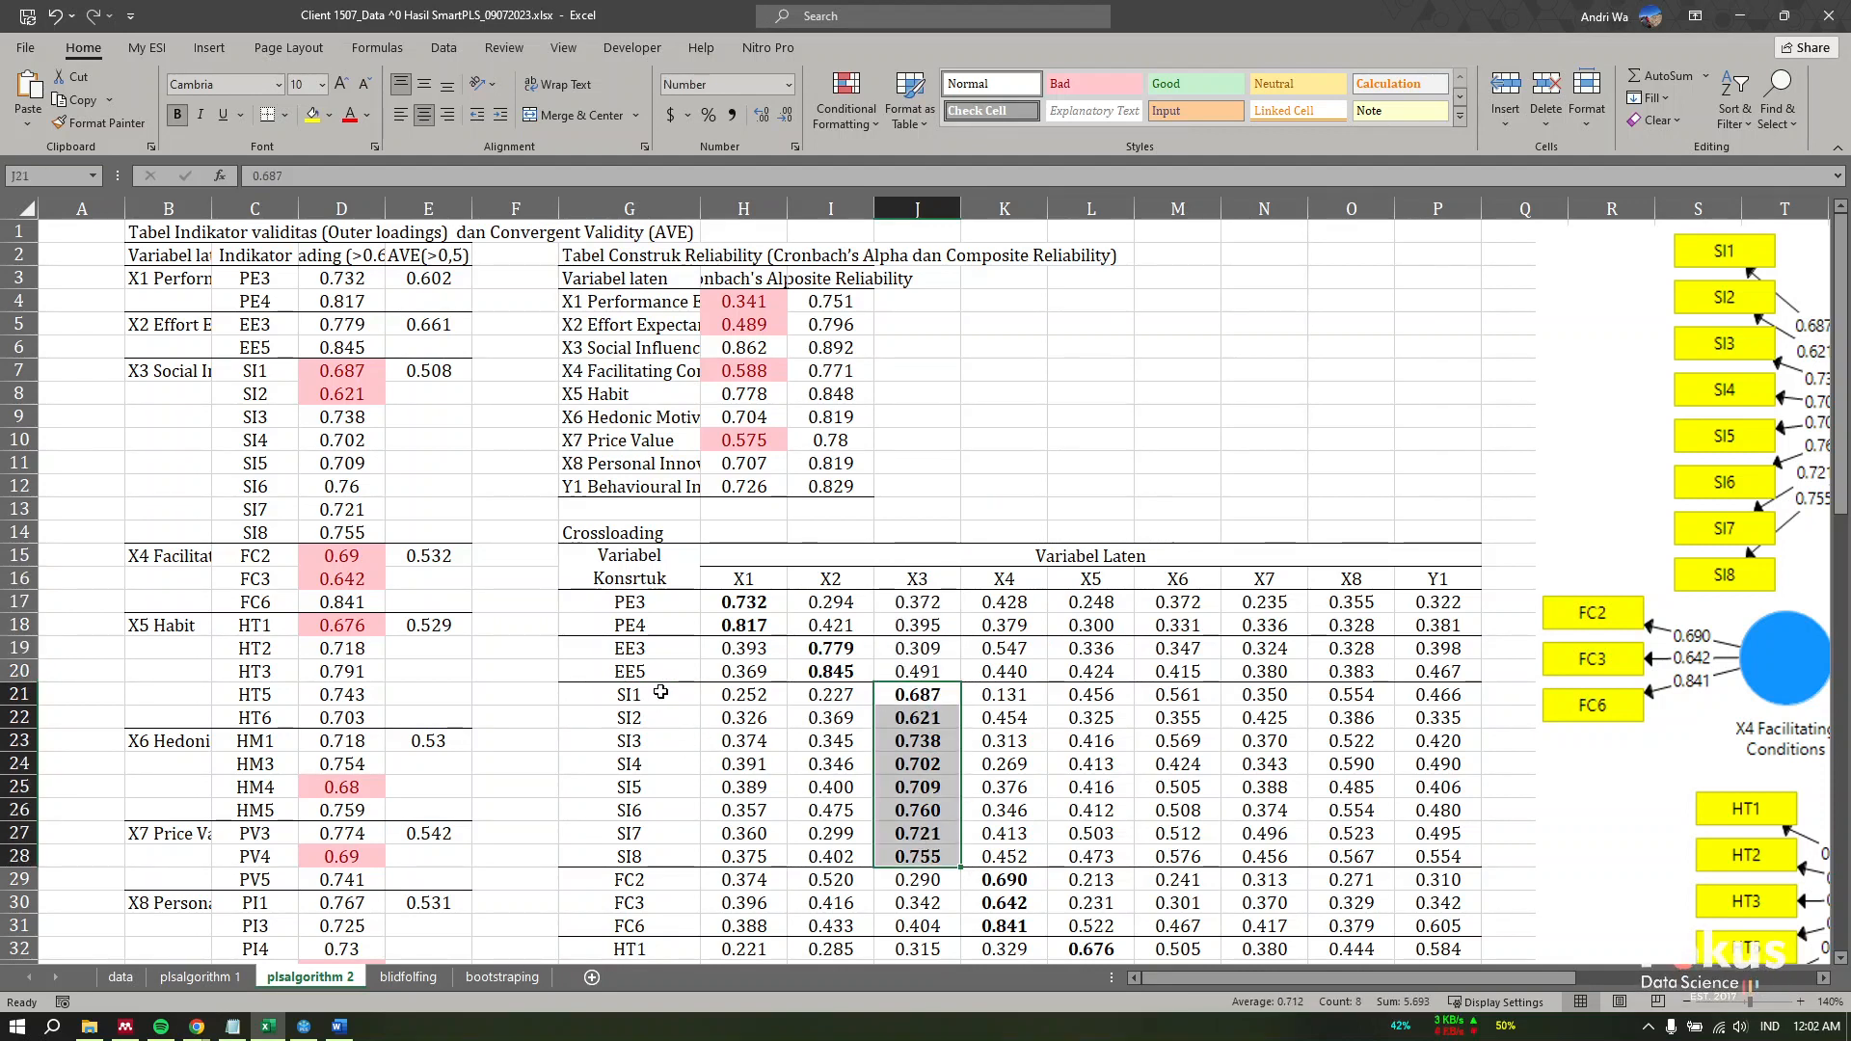
pyautogui.click(658, 698)
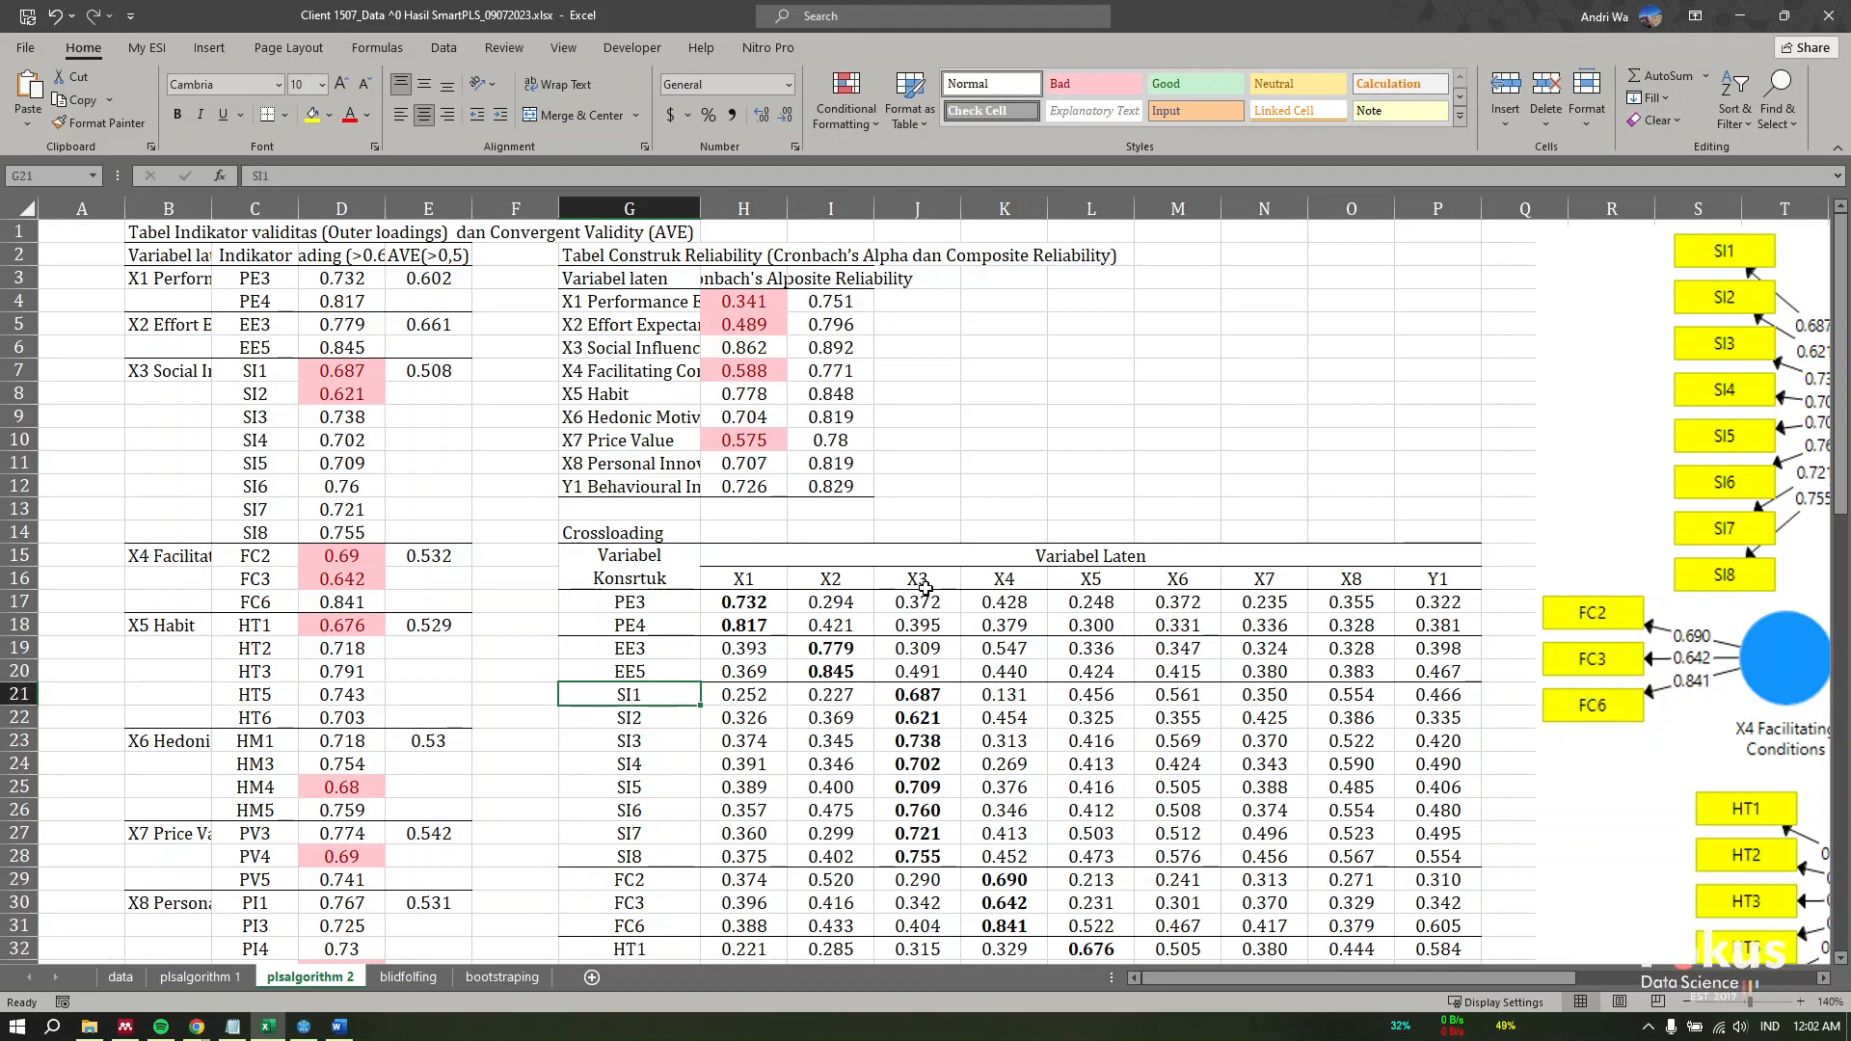
pyautogui.click(923, 583)
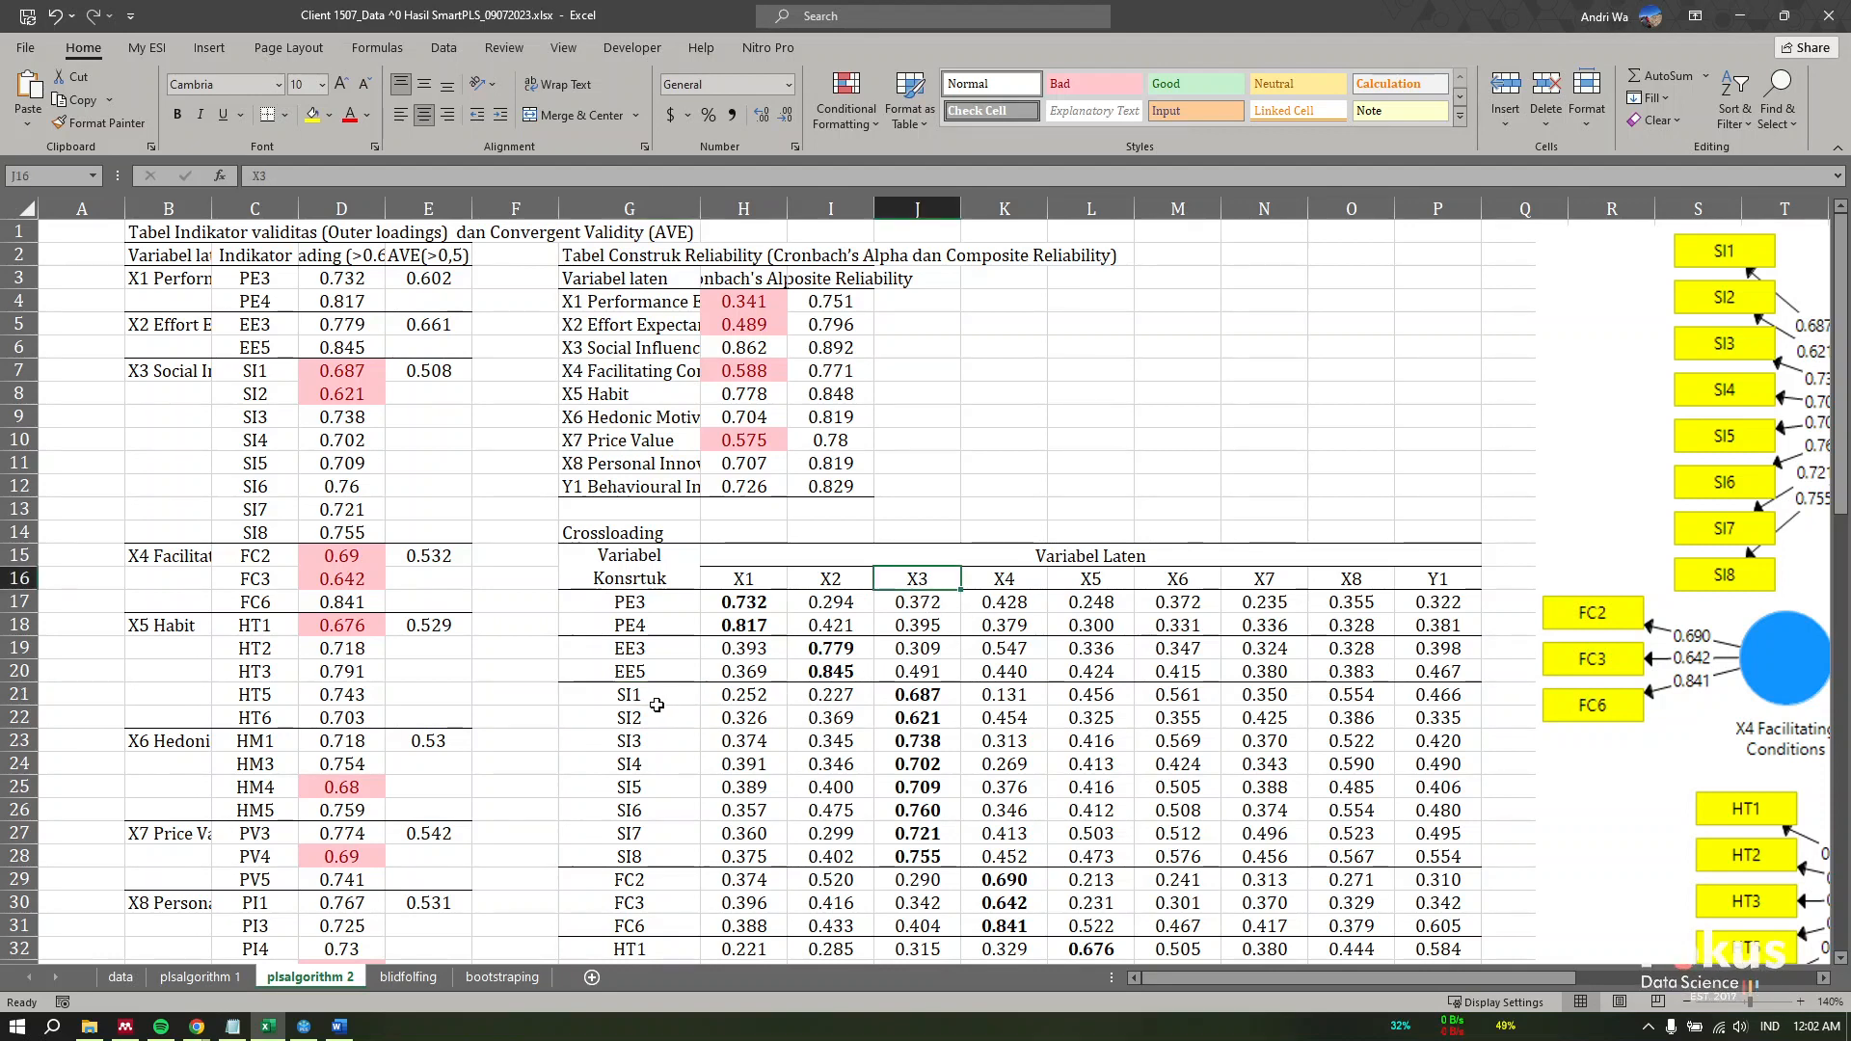
# - Compare the SI1 loading on X3 with its loadings on every other latent variable, ending on the PE3 loading on X1
pyautogui.moveTo(644, 705); pyautogui.dragTo(920, 696)
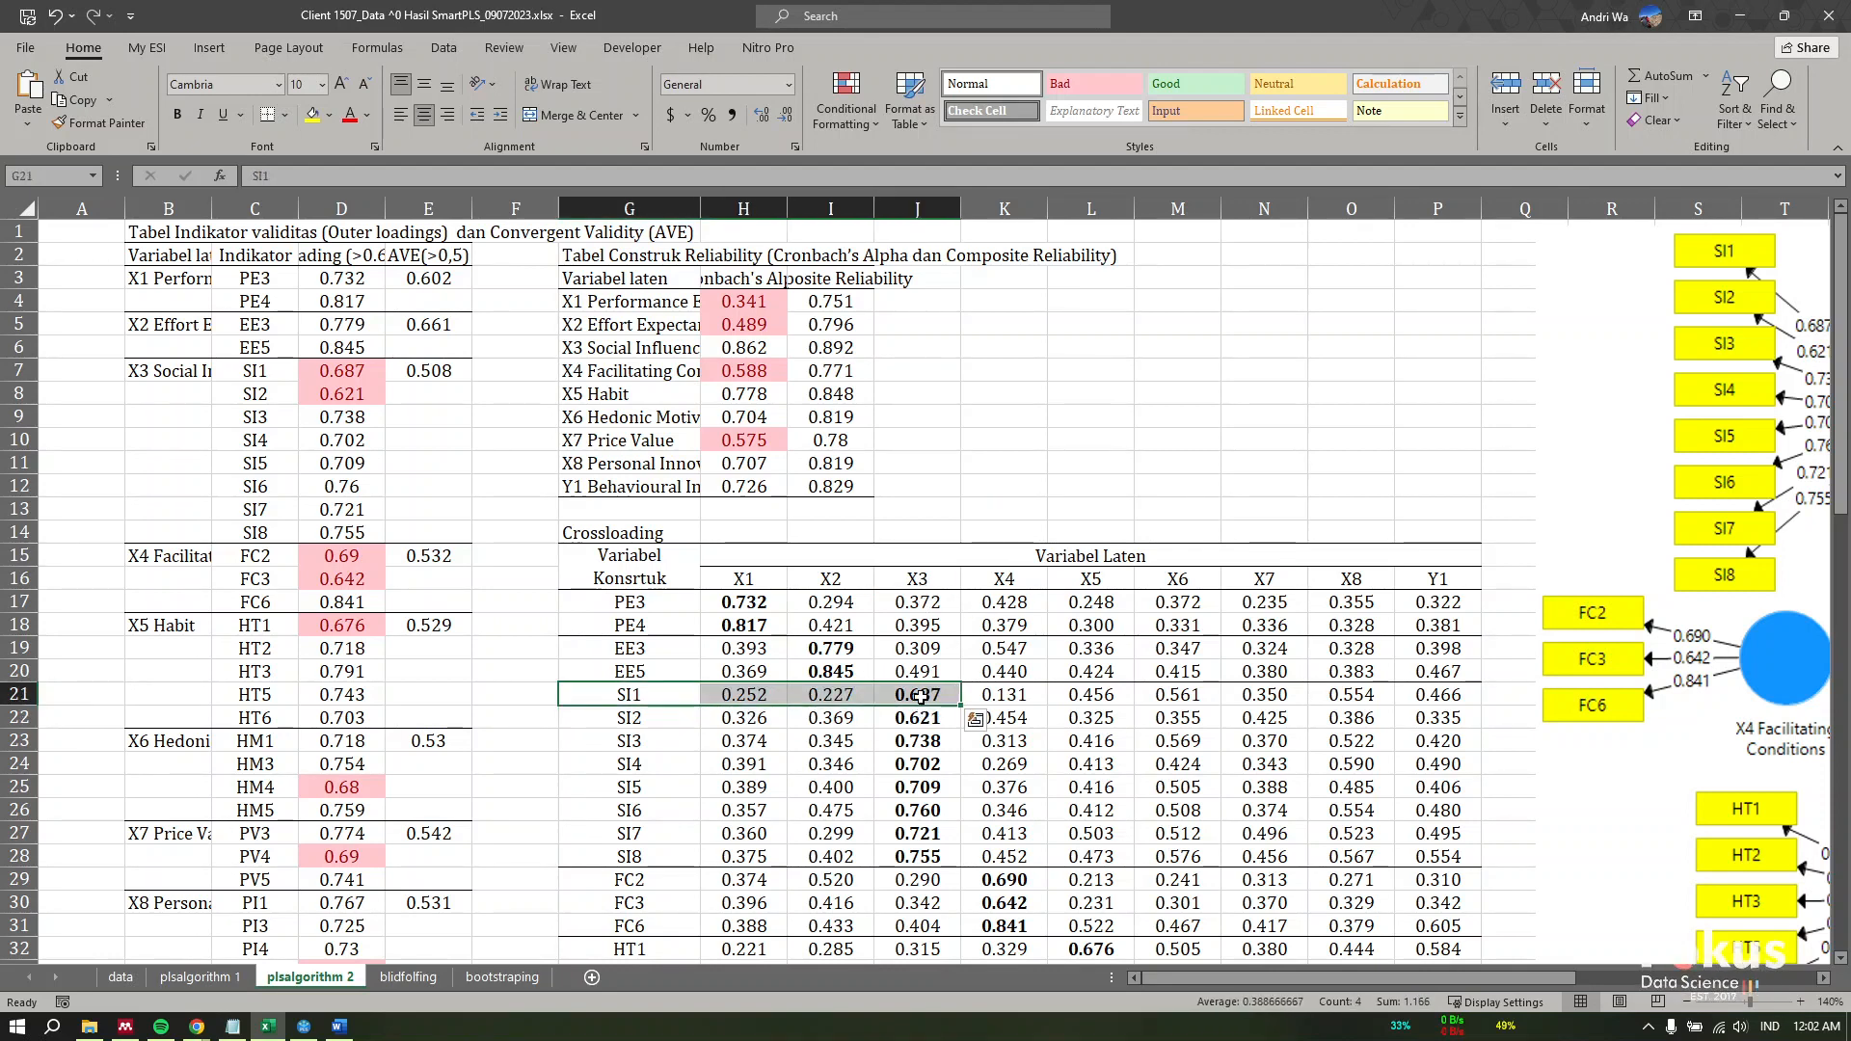
pyautogui.click(921, 696)
pyautogui.click(669, 696)
pyautogui.click(768, 697)
pyautogui.click(844, 697)
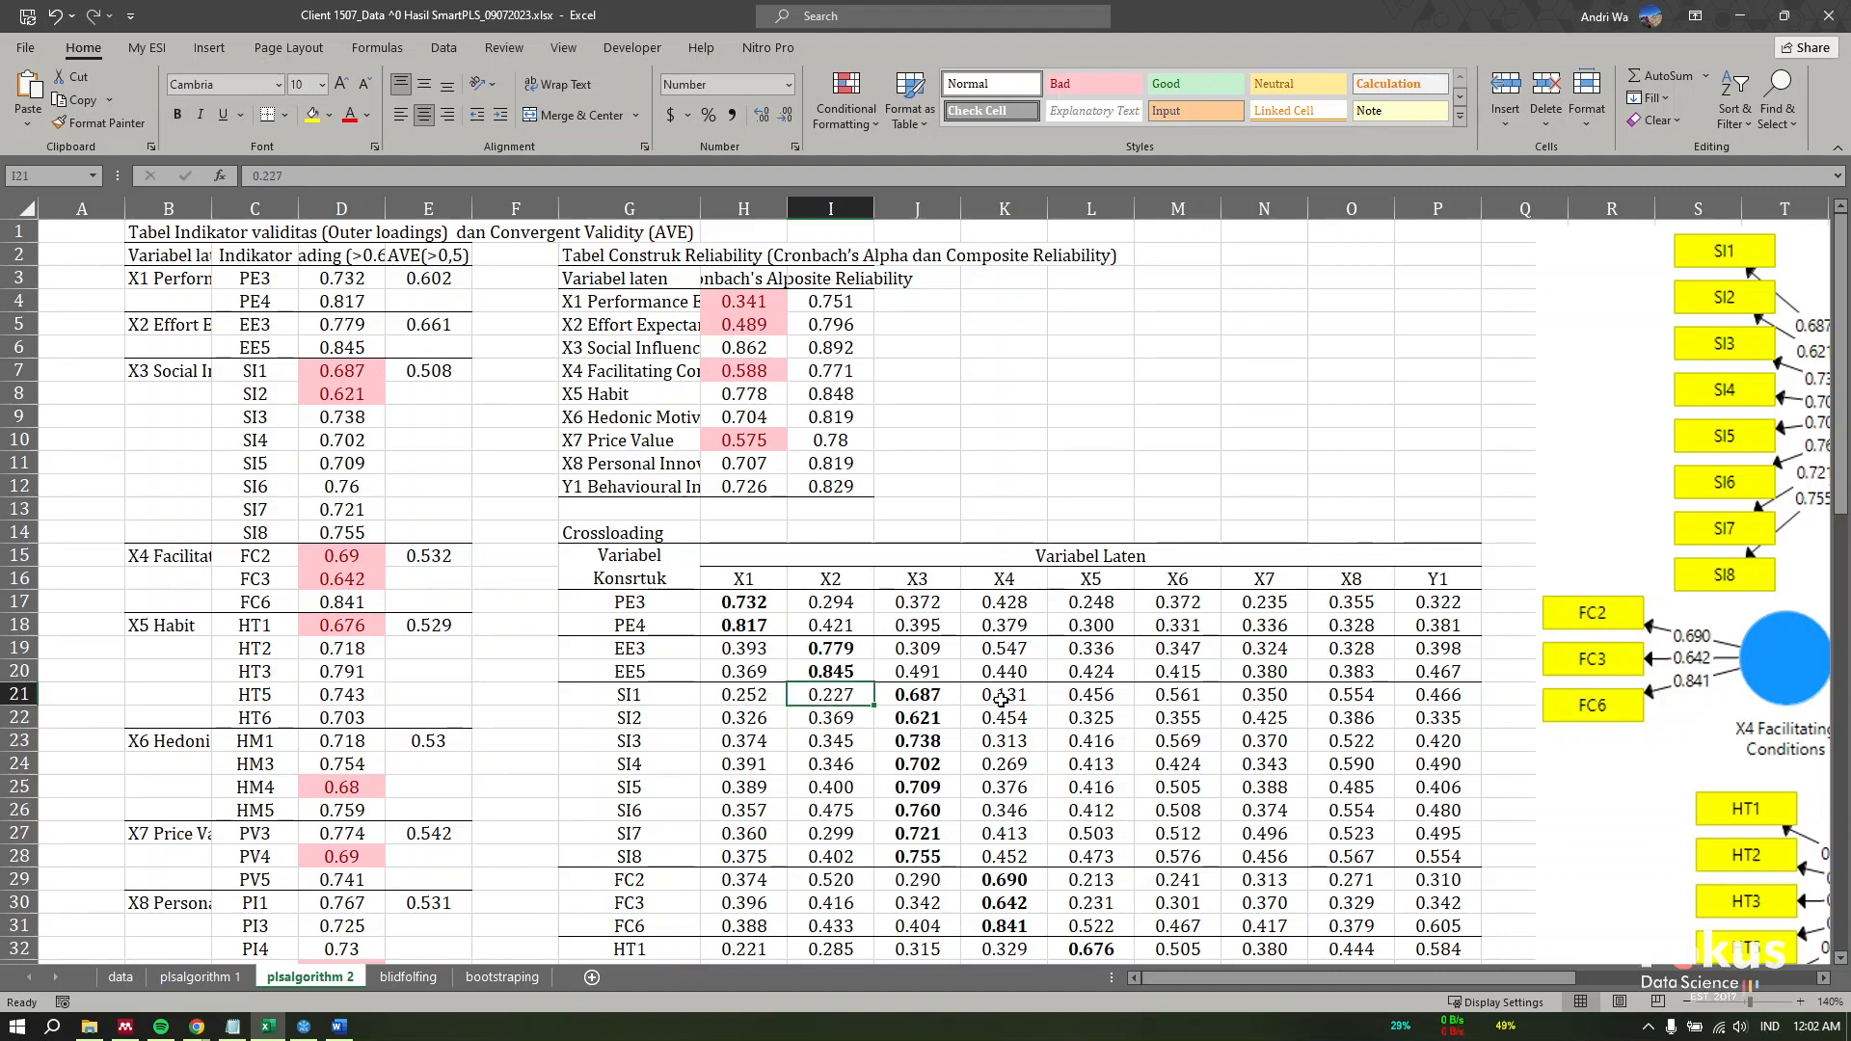
pyautogui.click(1027, 697)
pyautogui.click(1107, 695)
pyautogui.click(1205, 695)
pyautogui.click(1327, 695)
pyautogui.click(1434, 697)
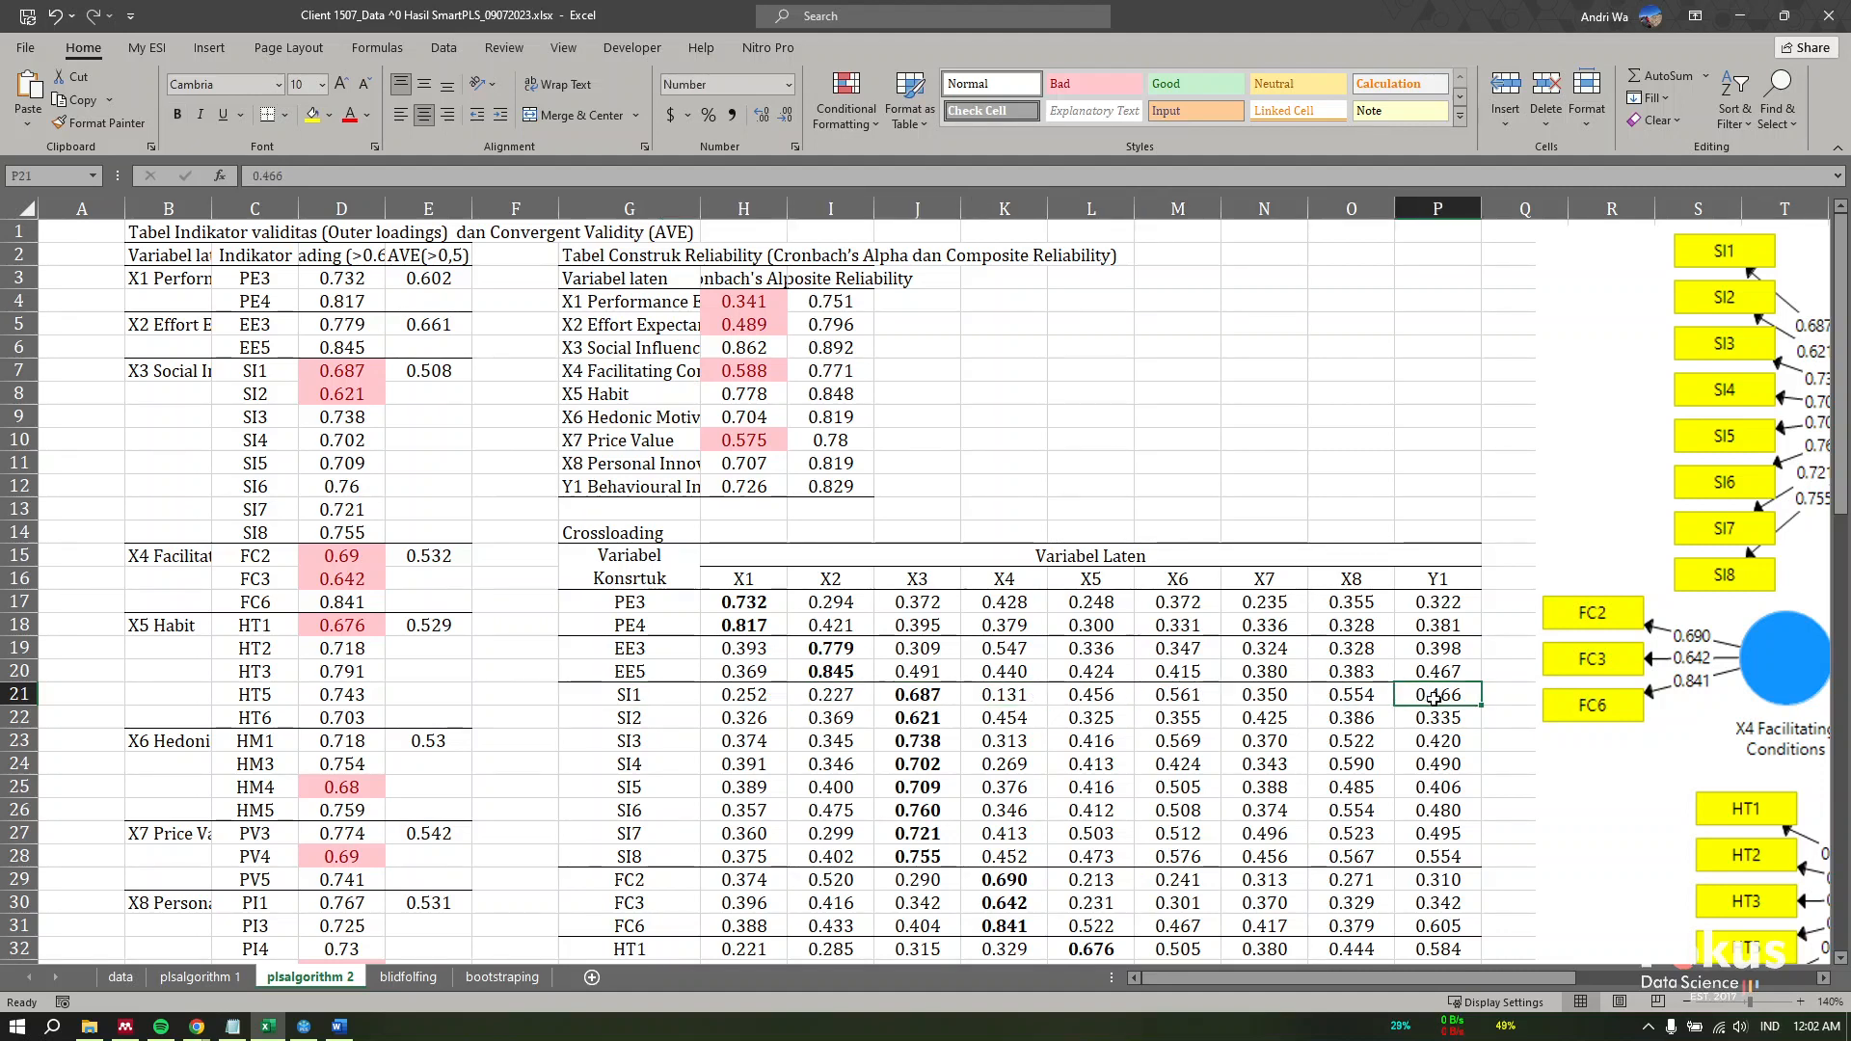
pyautogui.click(1099, 697)
pyautogui.click(1019, 699)
pyautogui.click(941, 700)
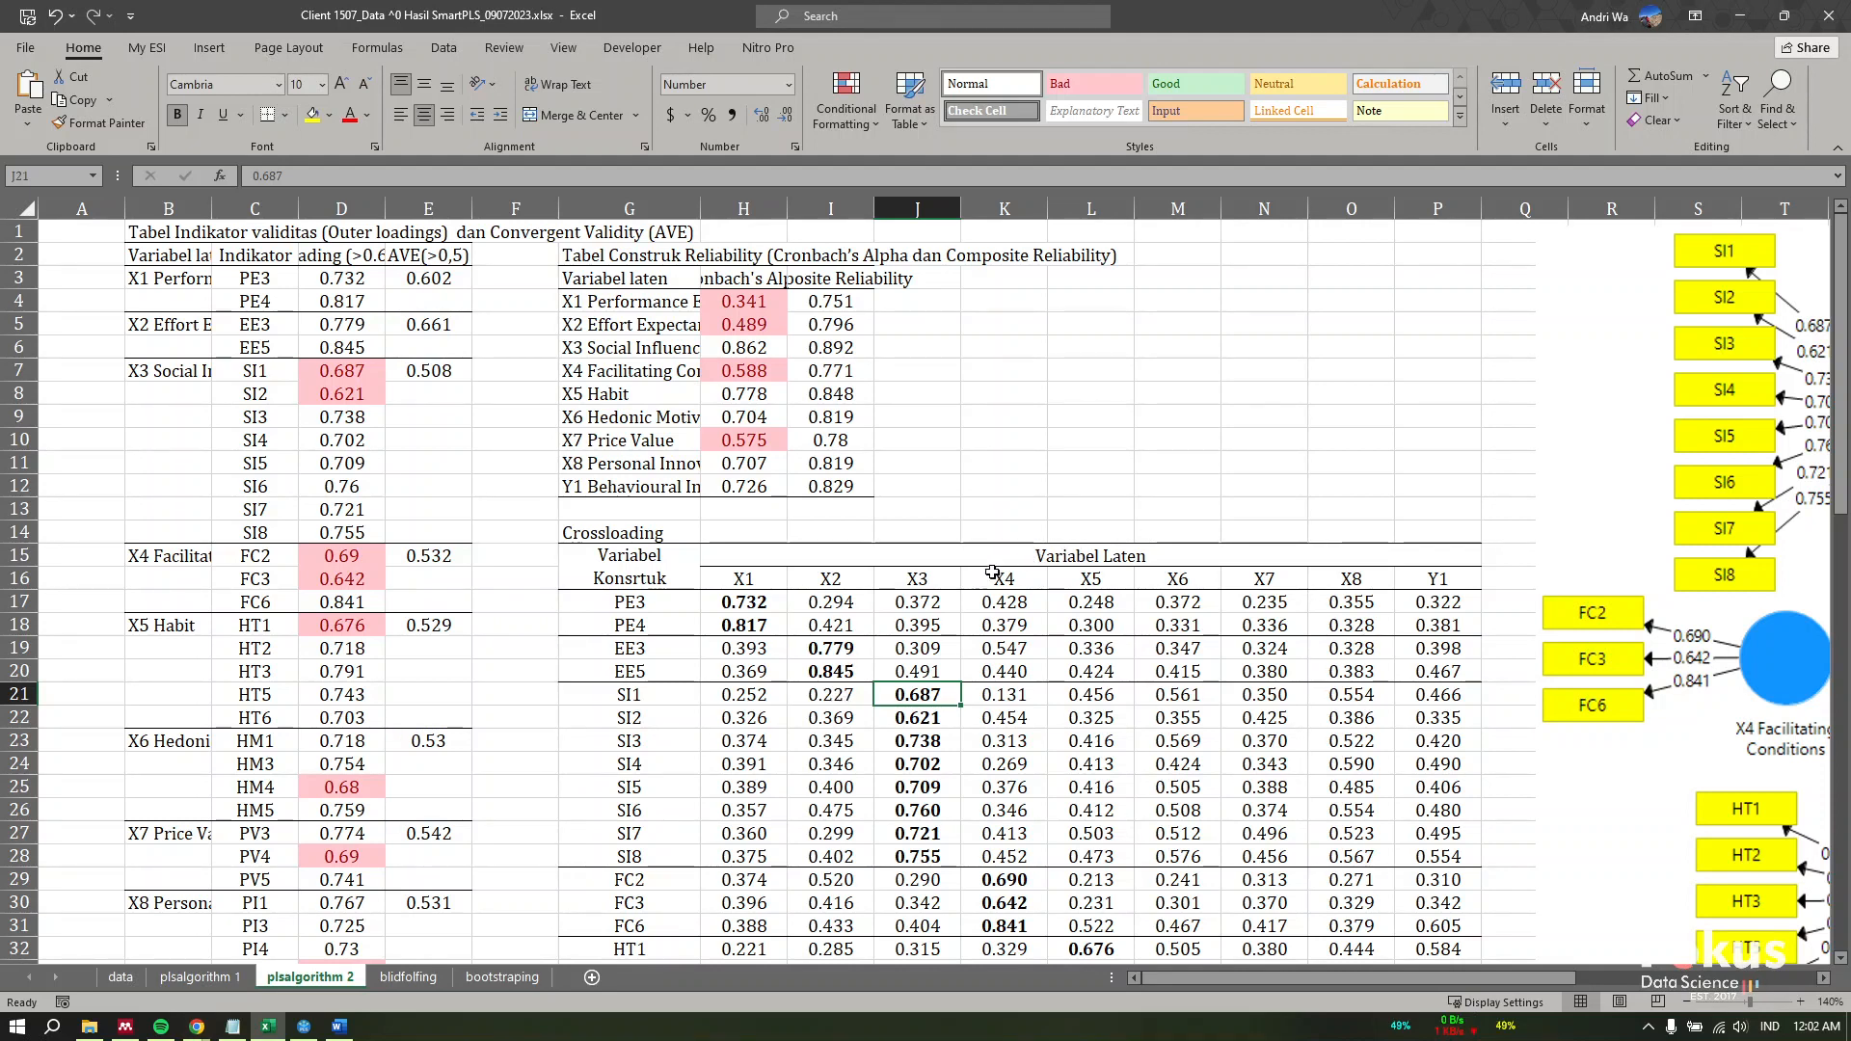
pyautogui.click(733, 603)
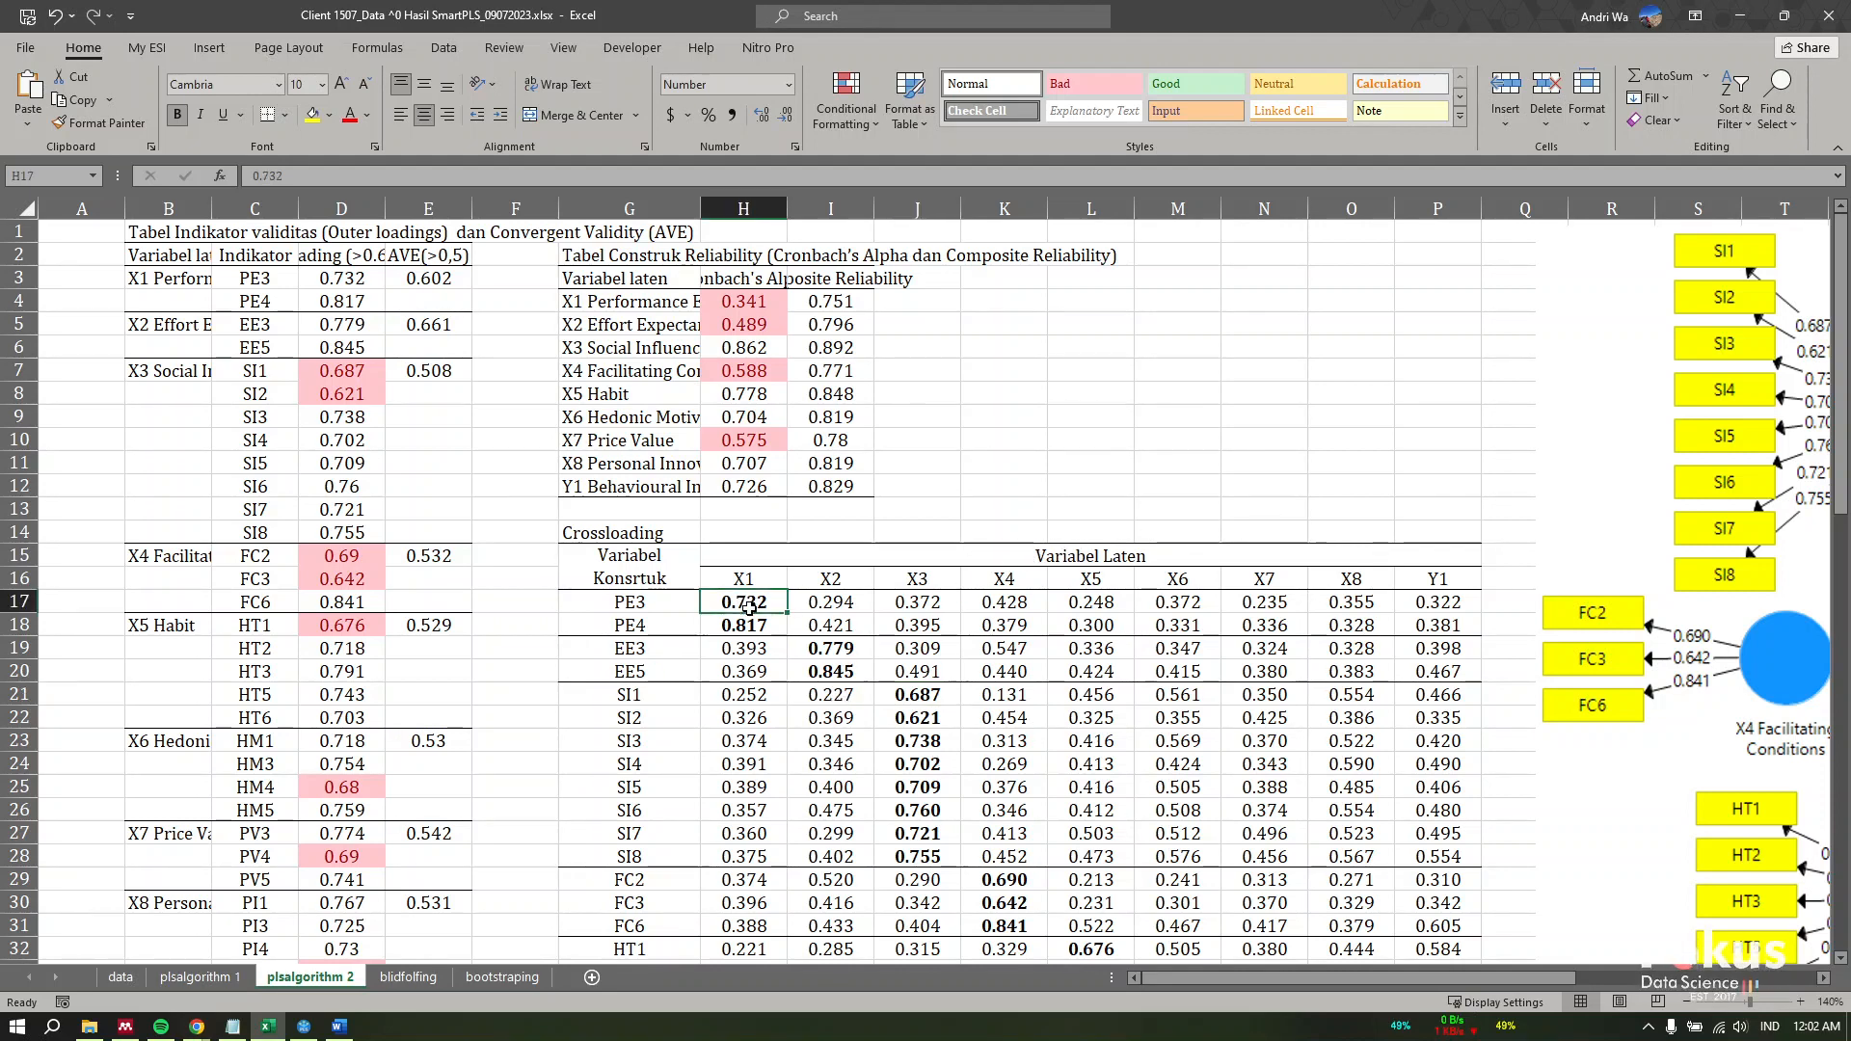
# - Examine the PE4, EE and SI cross loadings and the remaining indicator rows down to the VIF and R Square tables
pyautogui.click(763, 624)
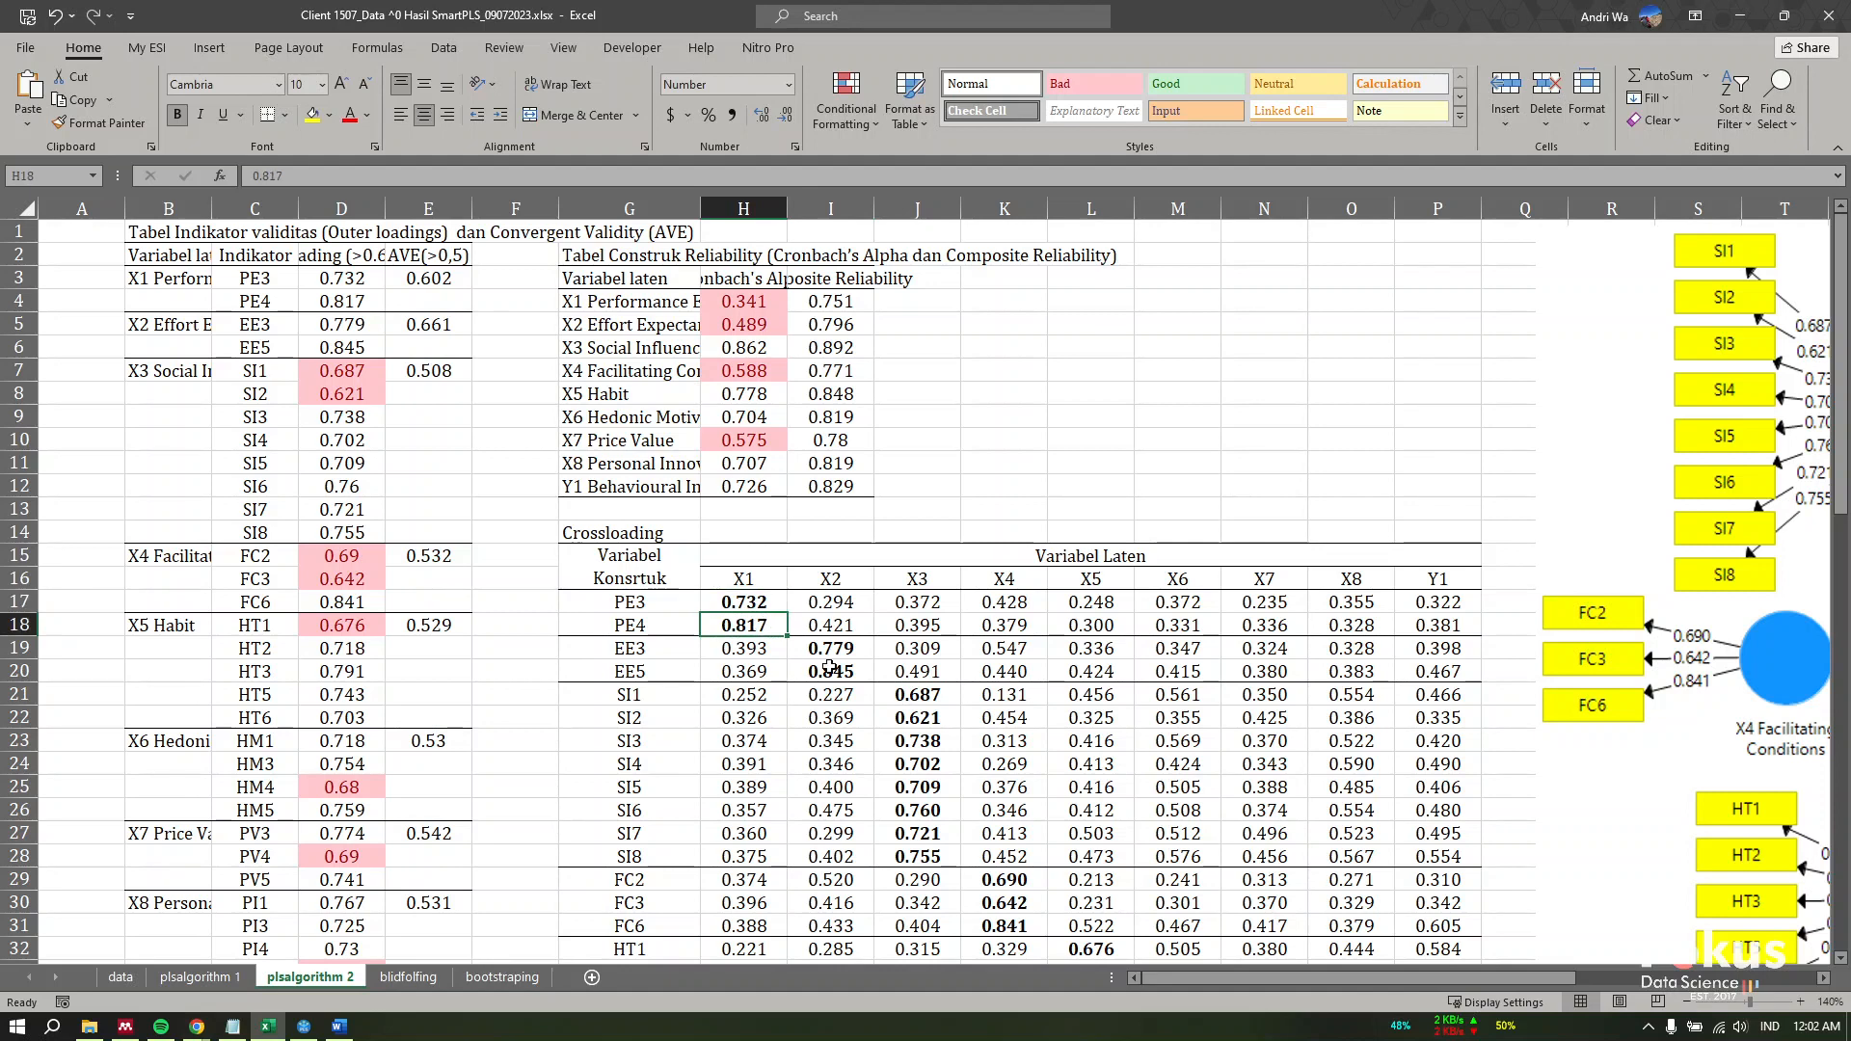
pyautogui.moveTo(665, 644); pyautogui.dragTo(848, 672)
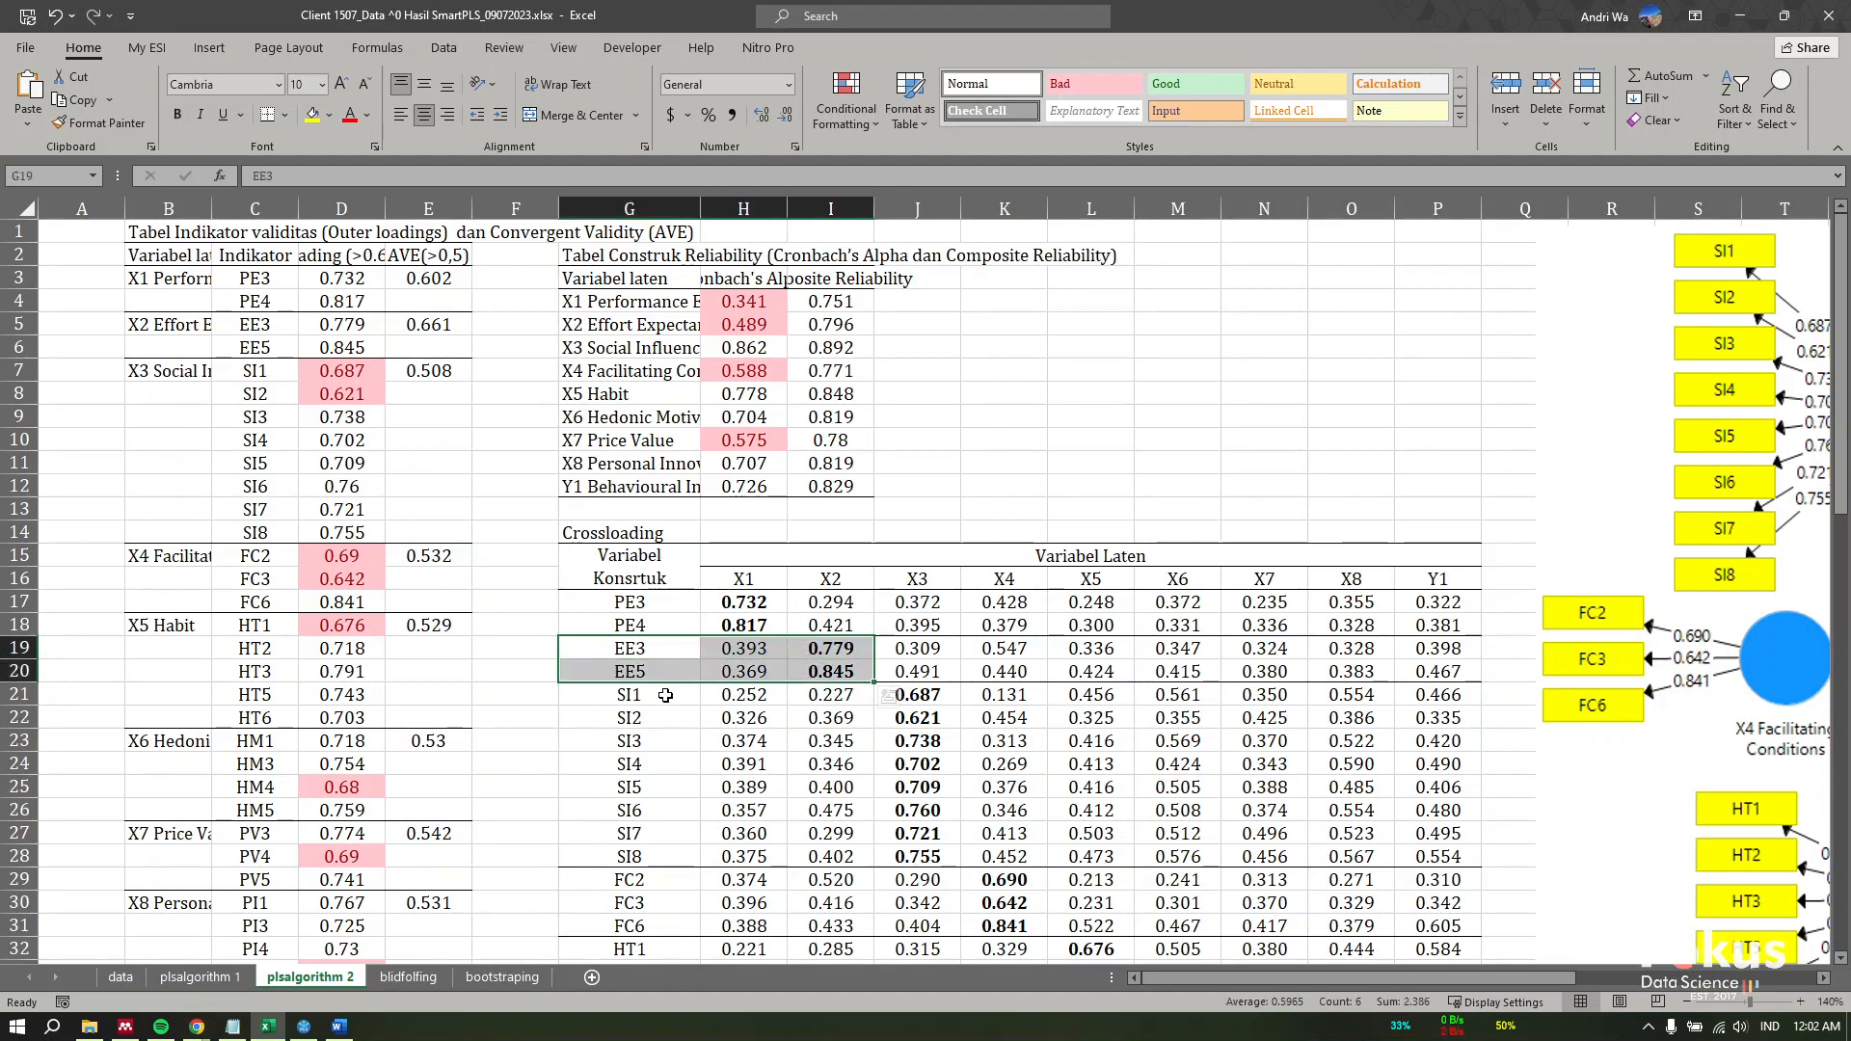
pyautogui.moveTo(666, 695); pyautogui.dragTo(829, 835)
pyautogui.scroll(-6, 926, 812)
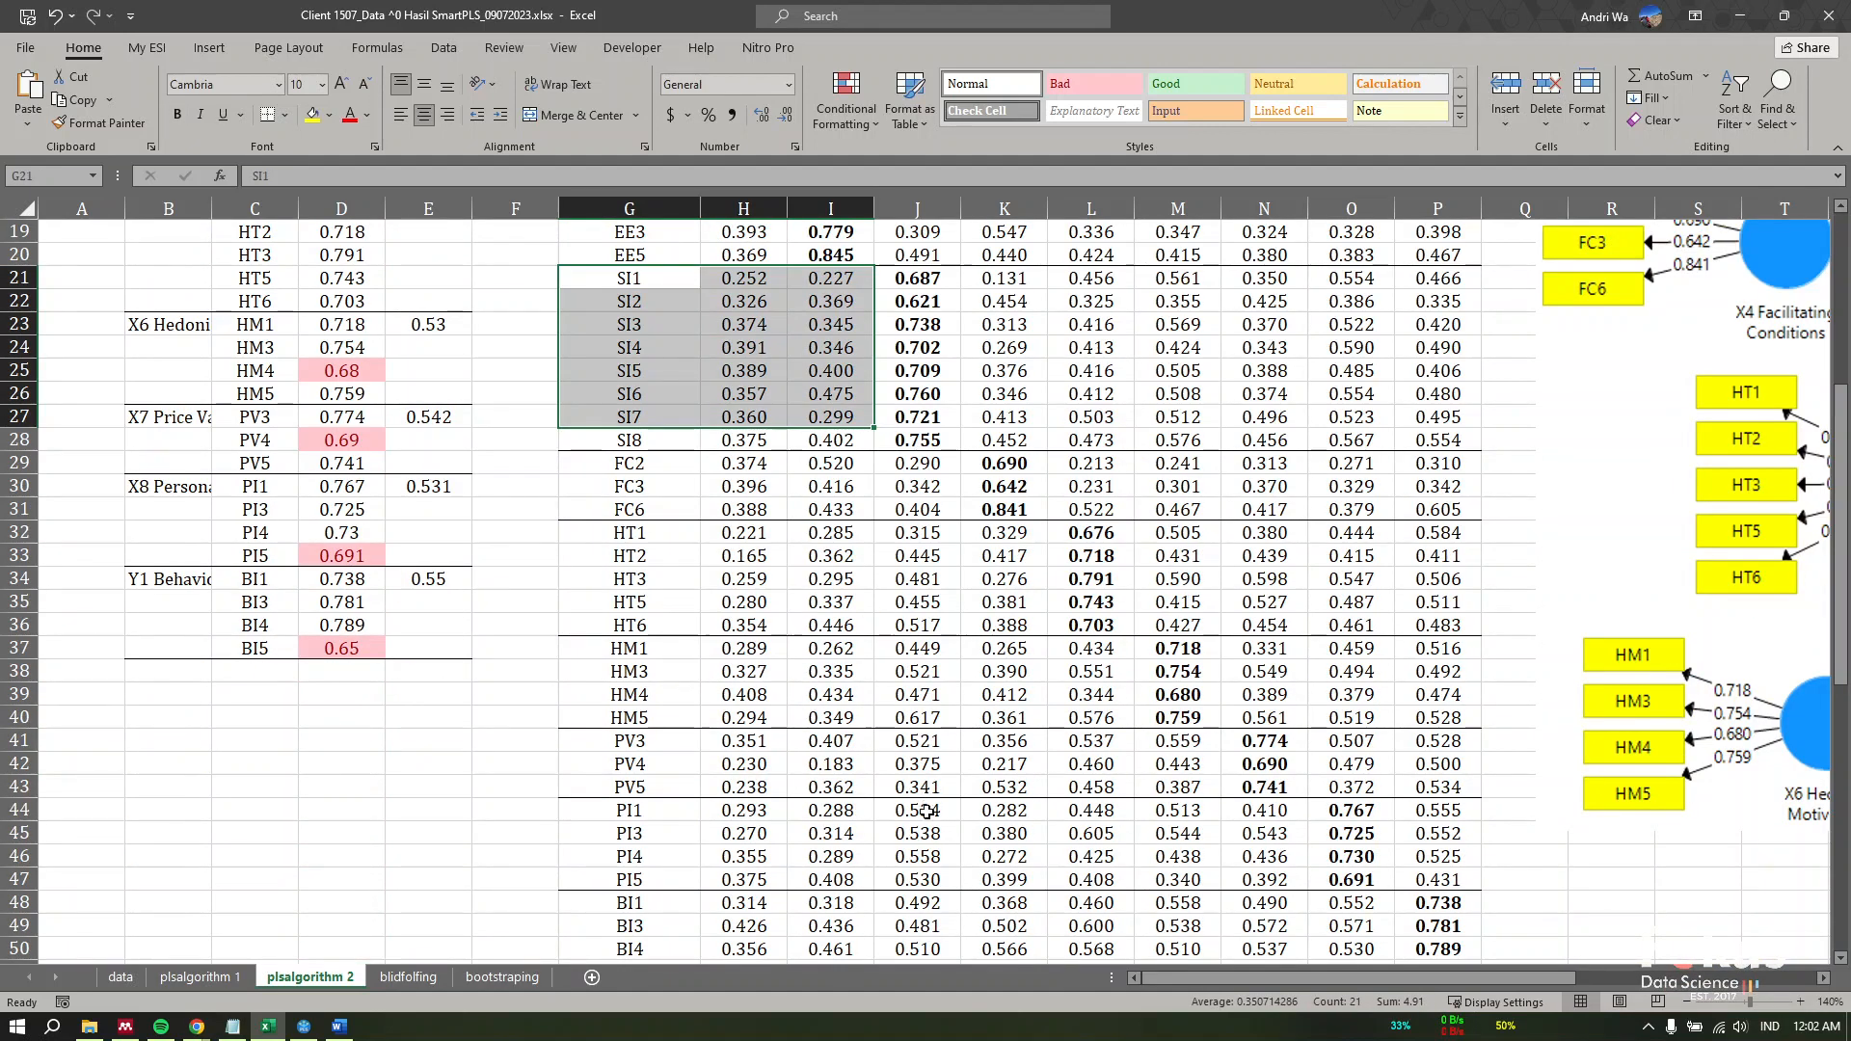
pyautogui.scroll(-4, 926, 812)
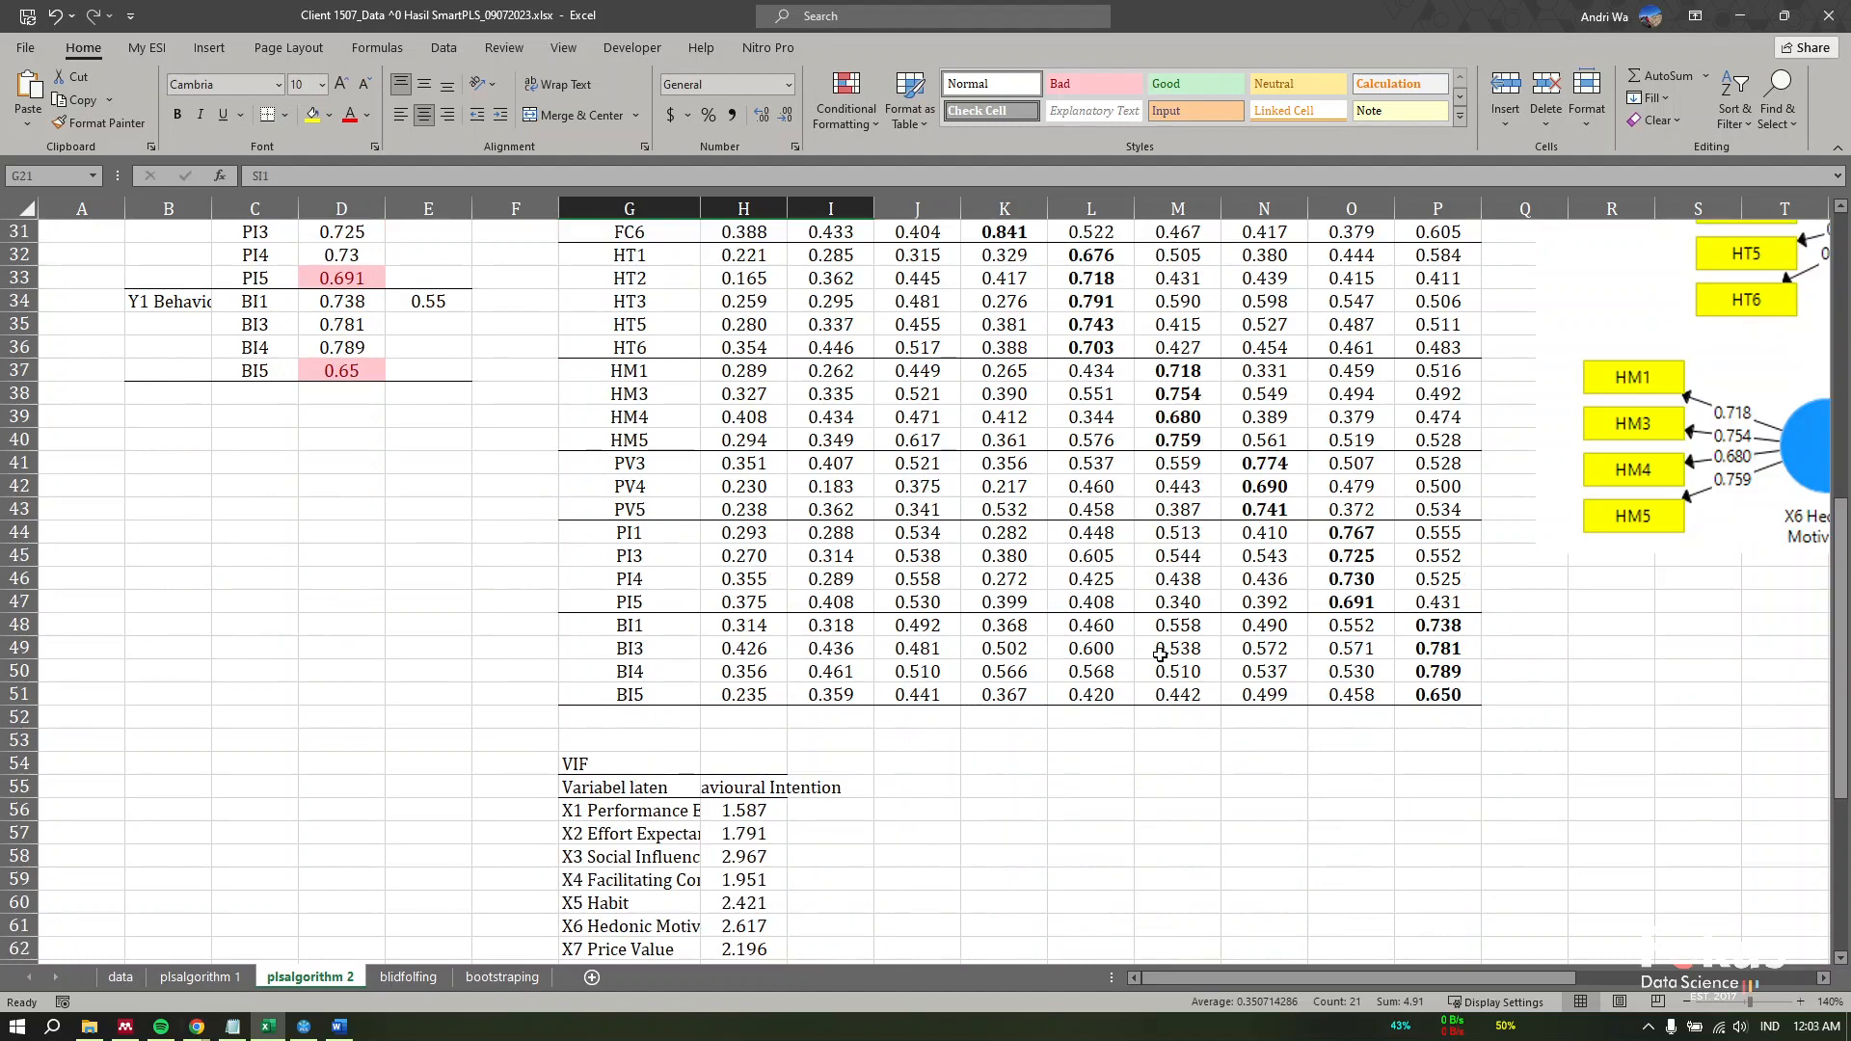
pyautogui.scroll(6, 1160, 655)
pyautogui.scroll(-4, 848, 573)
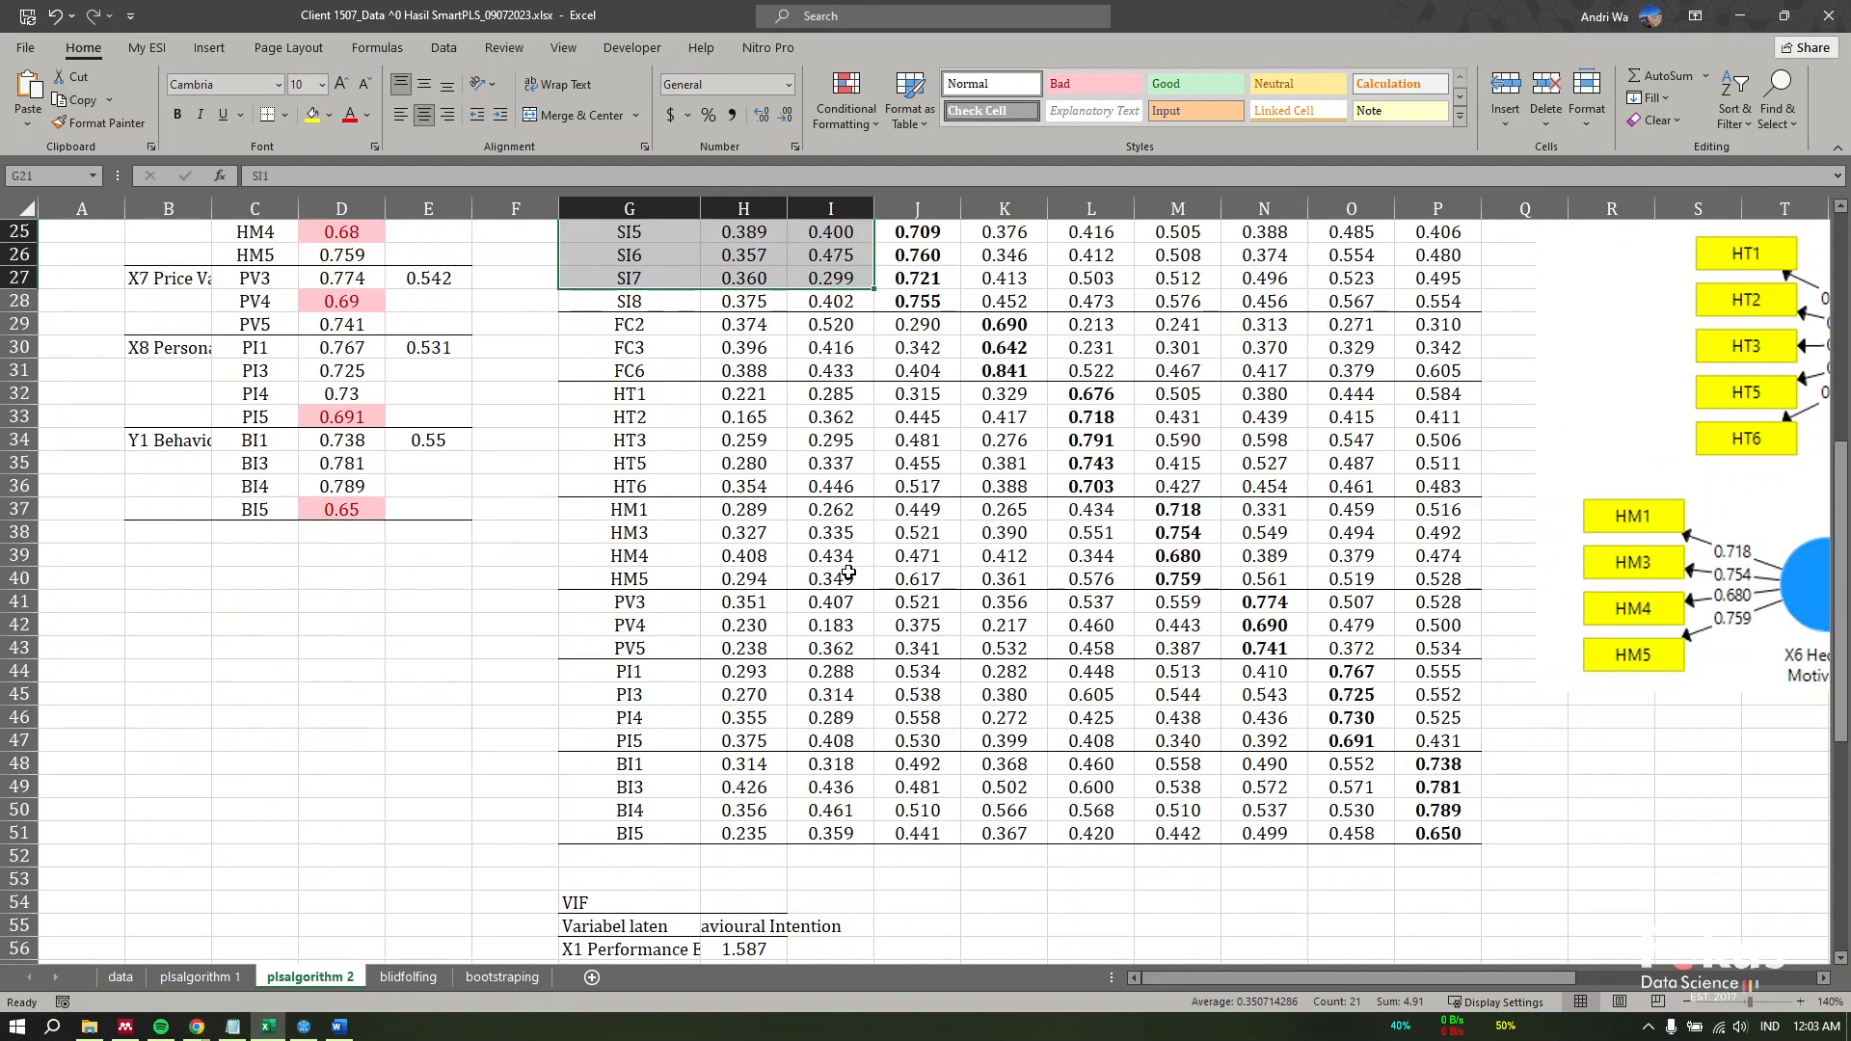
pyautogui.scroll(-4, 848, 574)
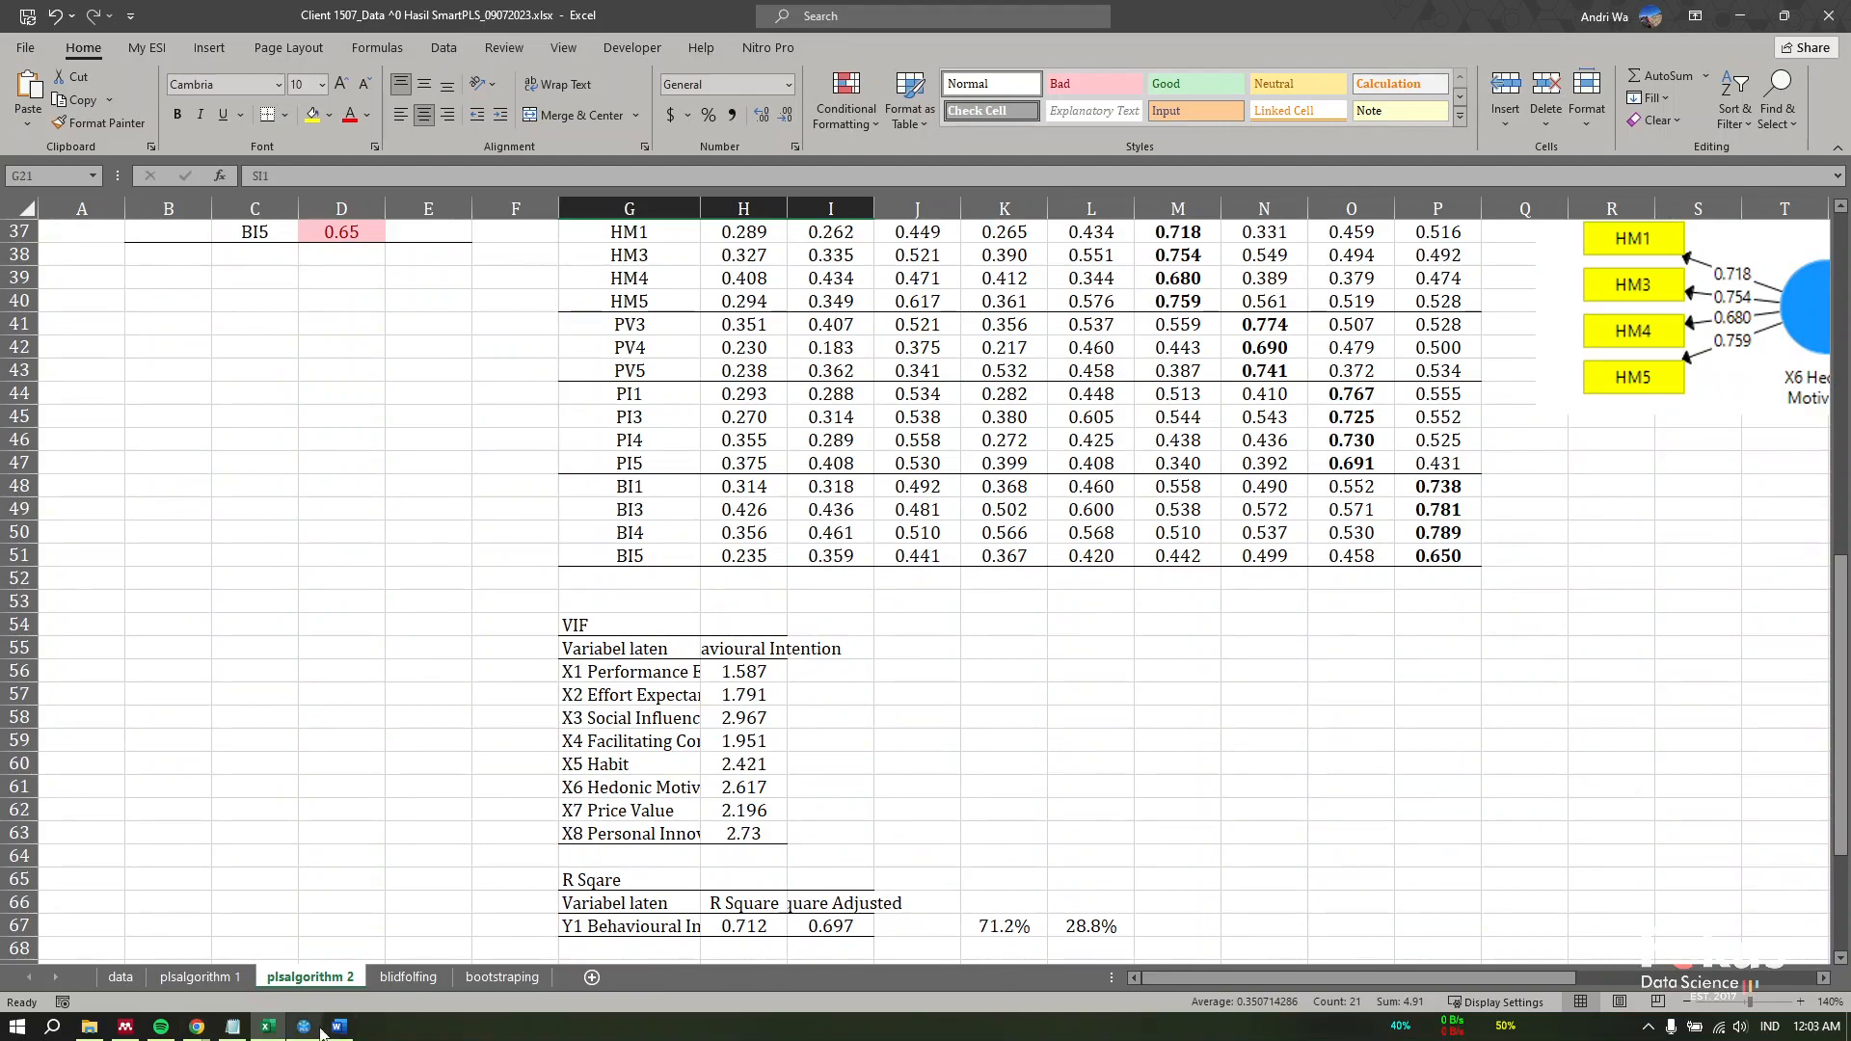
# - Switch to SmartPLS, view the inner VIF values in the PLS Algorithm report, and widen the column to show full variable names
pyautogui.click(304, 1025)
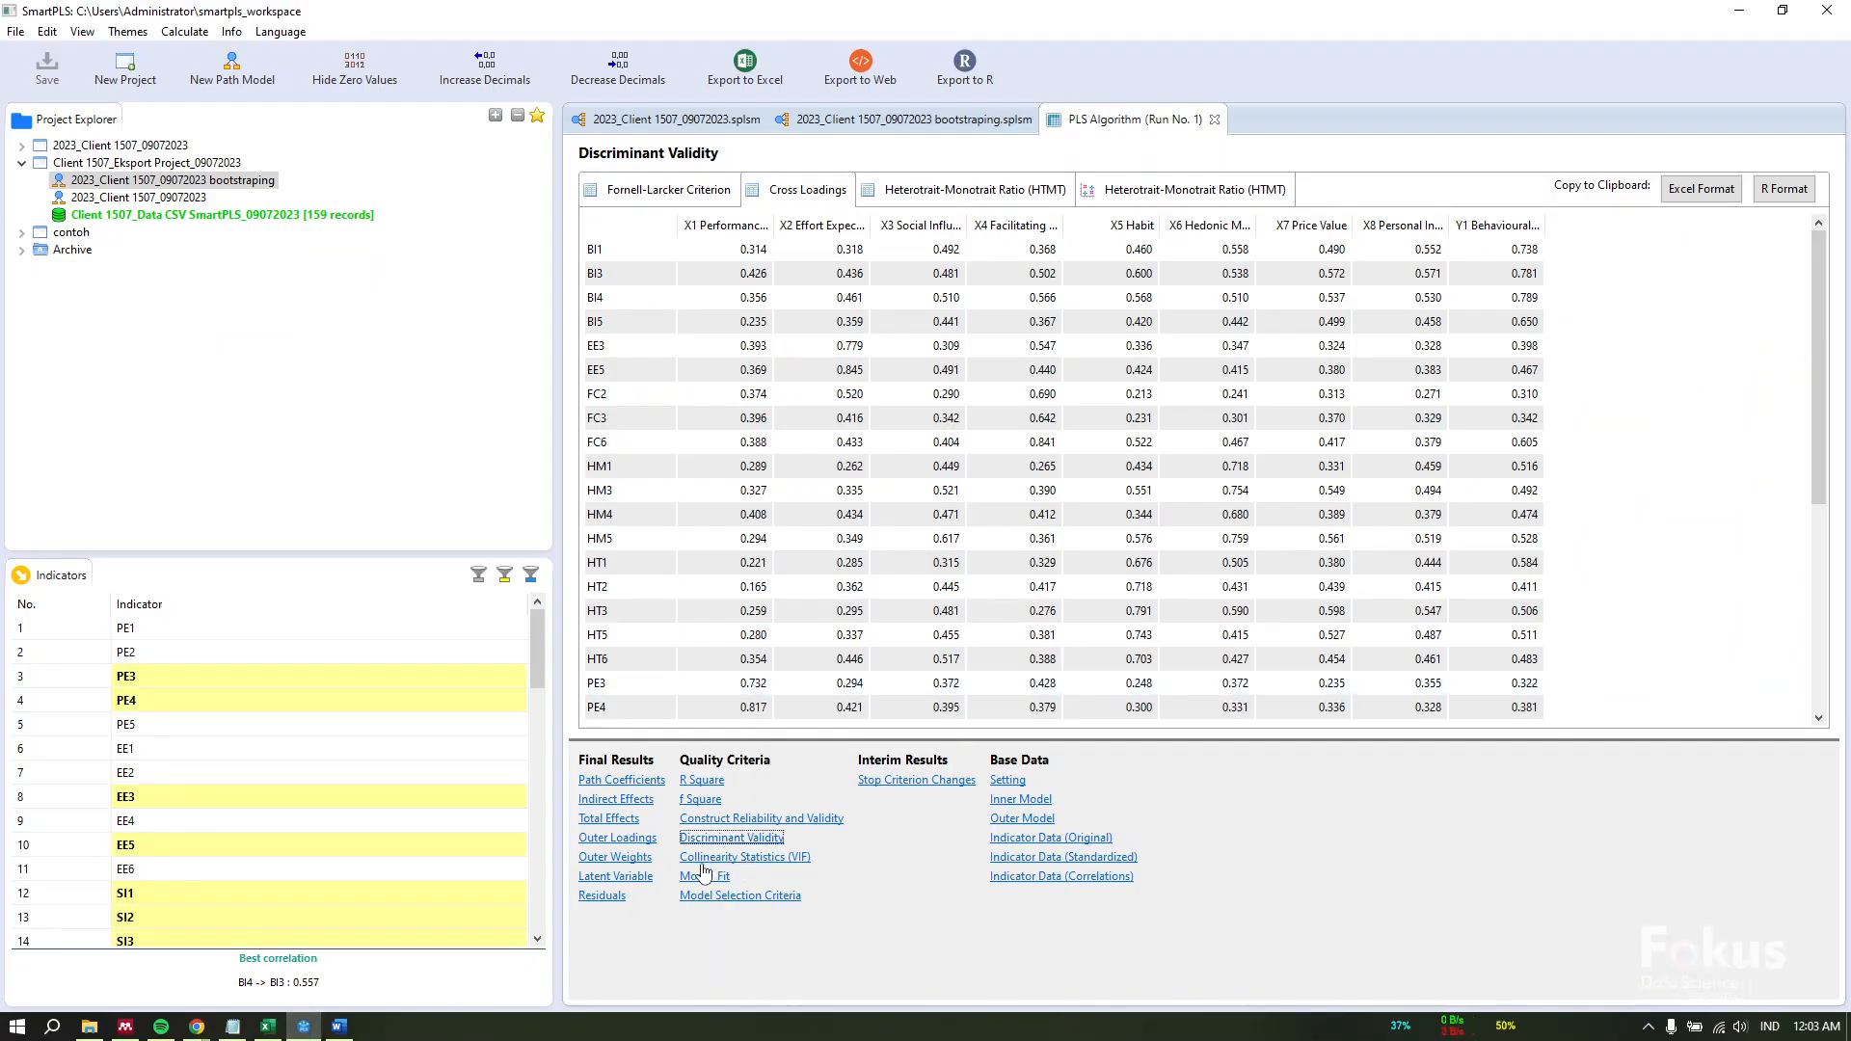
pyautogui.click(767, 858)
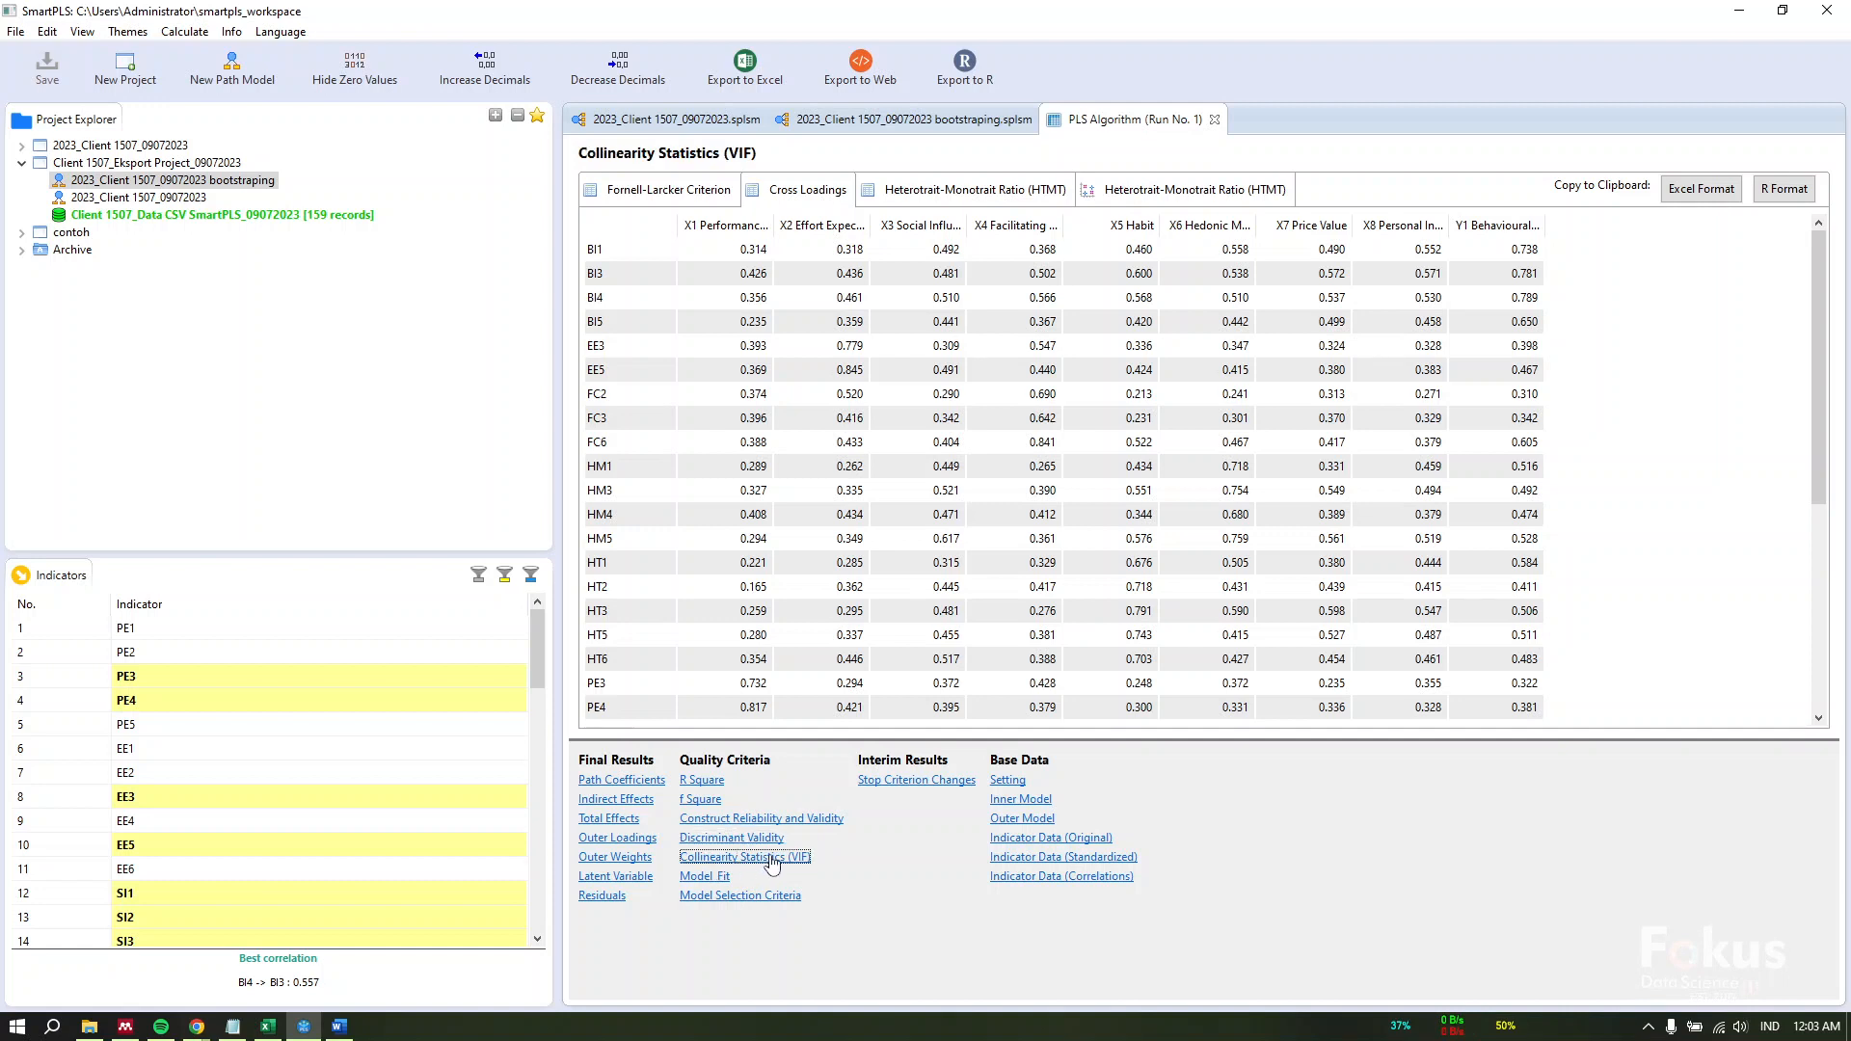
pyautogui.click(769, 193)
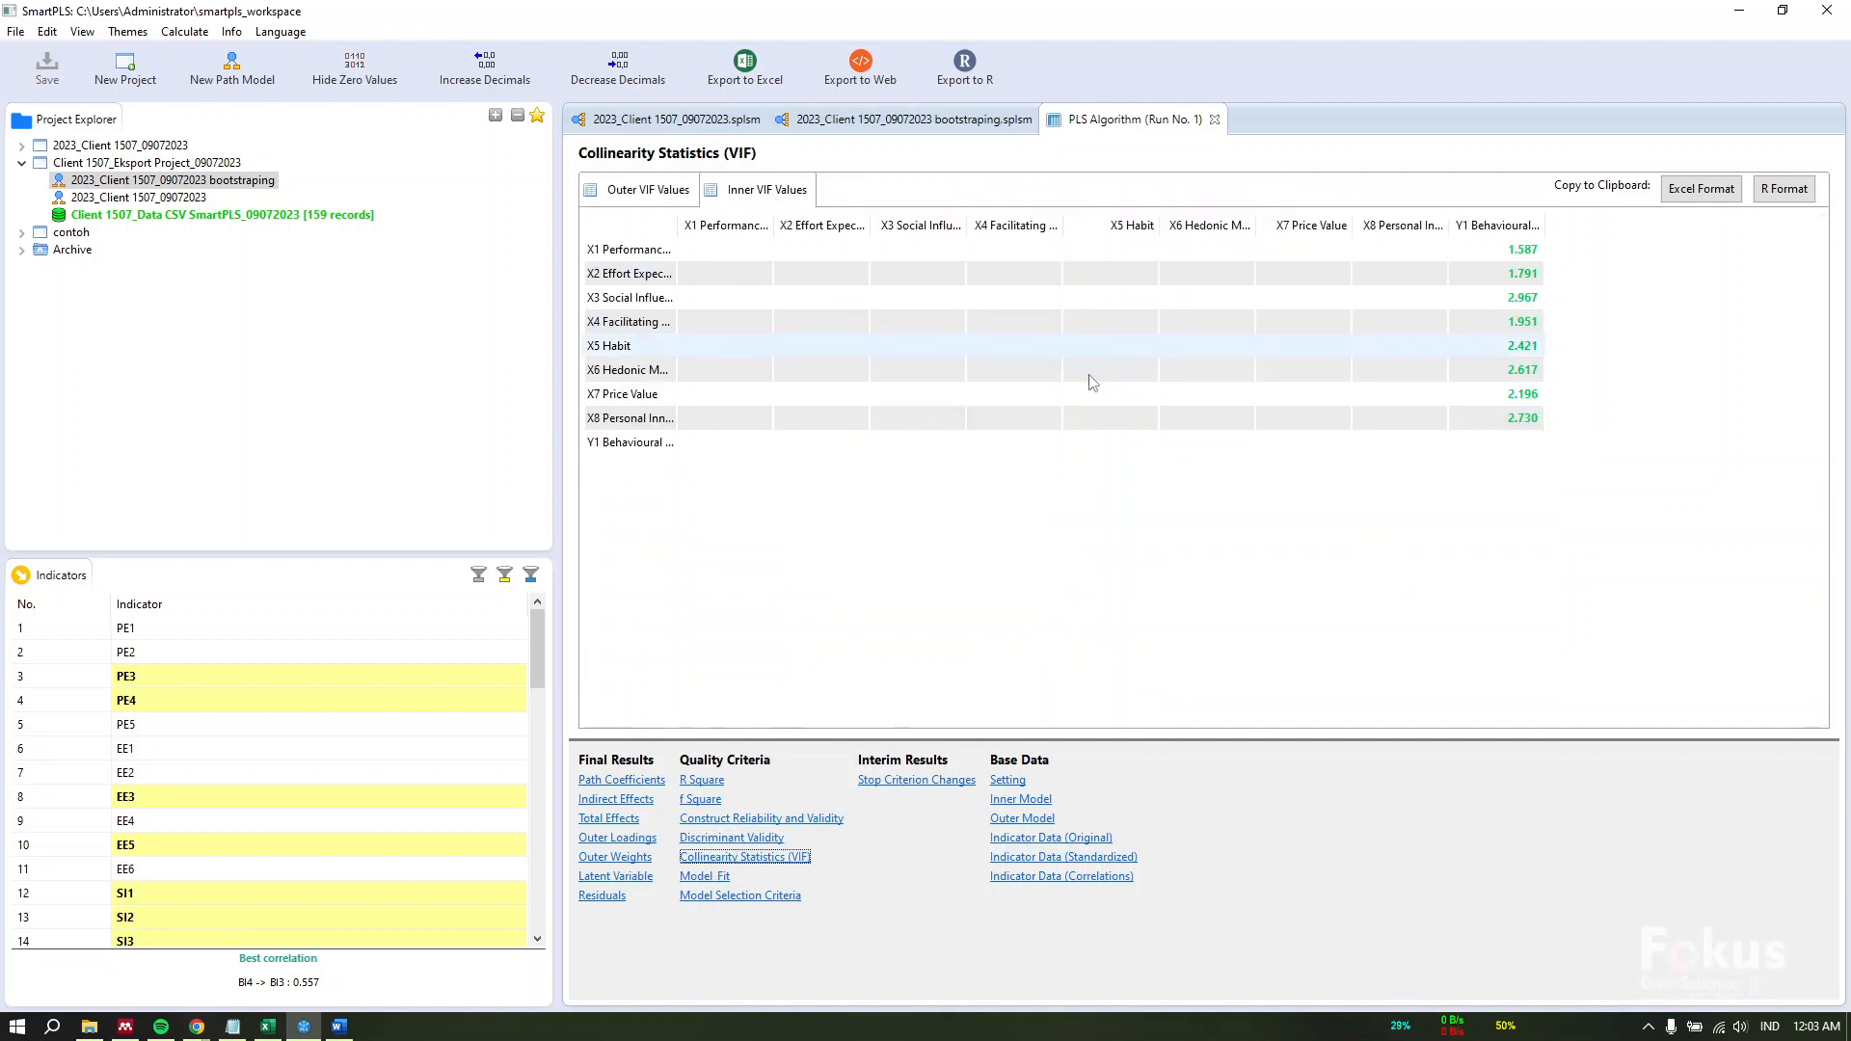
pyautogui.moveTo(705, 225); pyautogui.dragTo(761, 224)
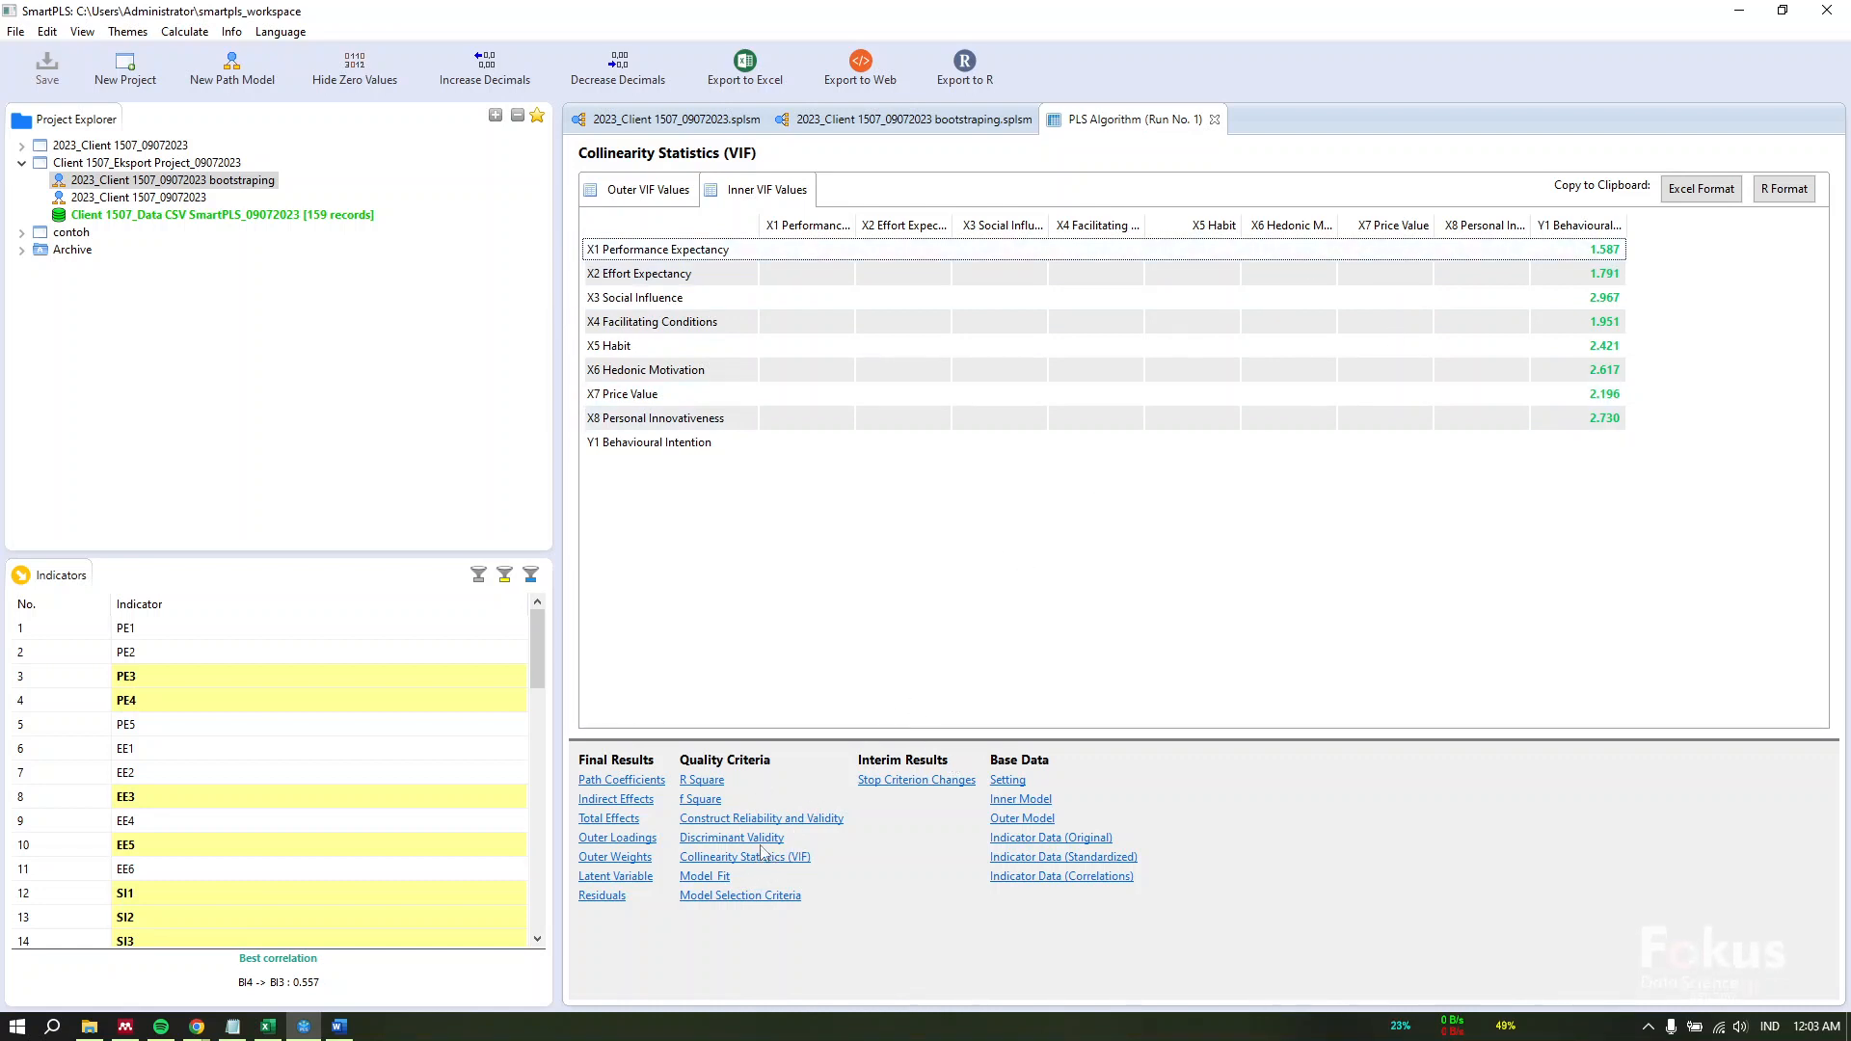
# - View the R Square matrix for Y1 Behavioural Intention and widen its variable name column
pyautogui.click(701, 780)
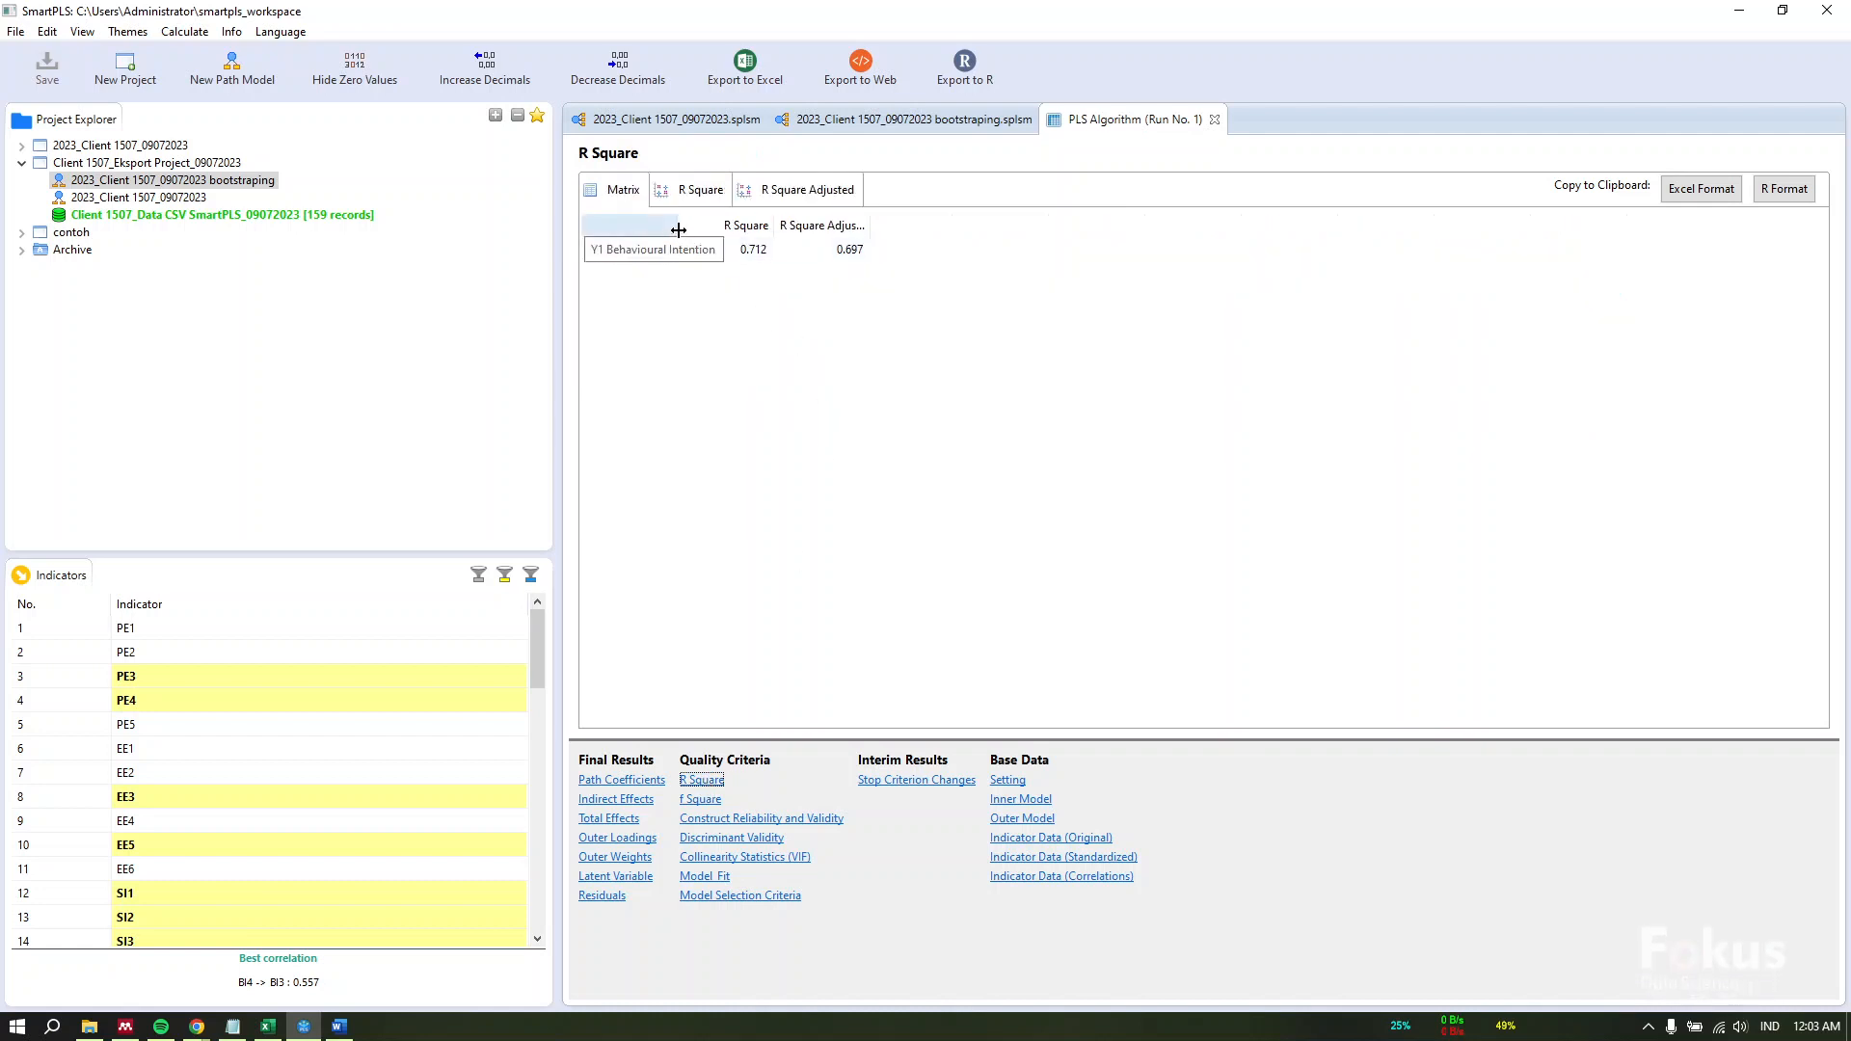
pyautogui.moveTo(678, 229); pyautogui.dragTo(779, 227)
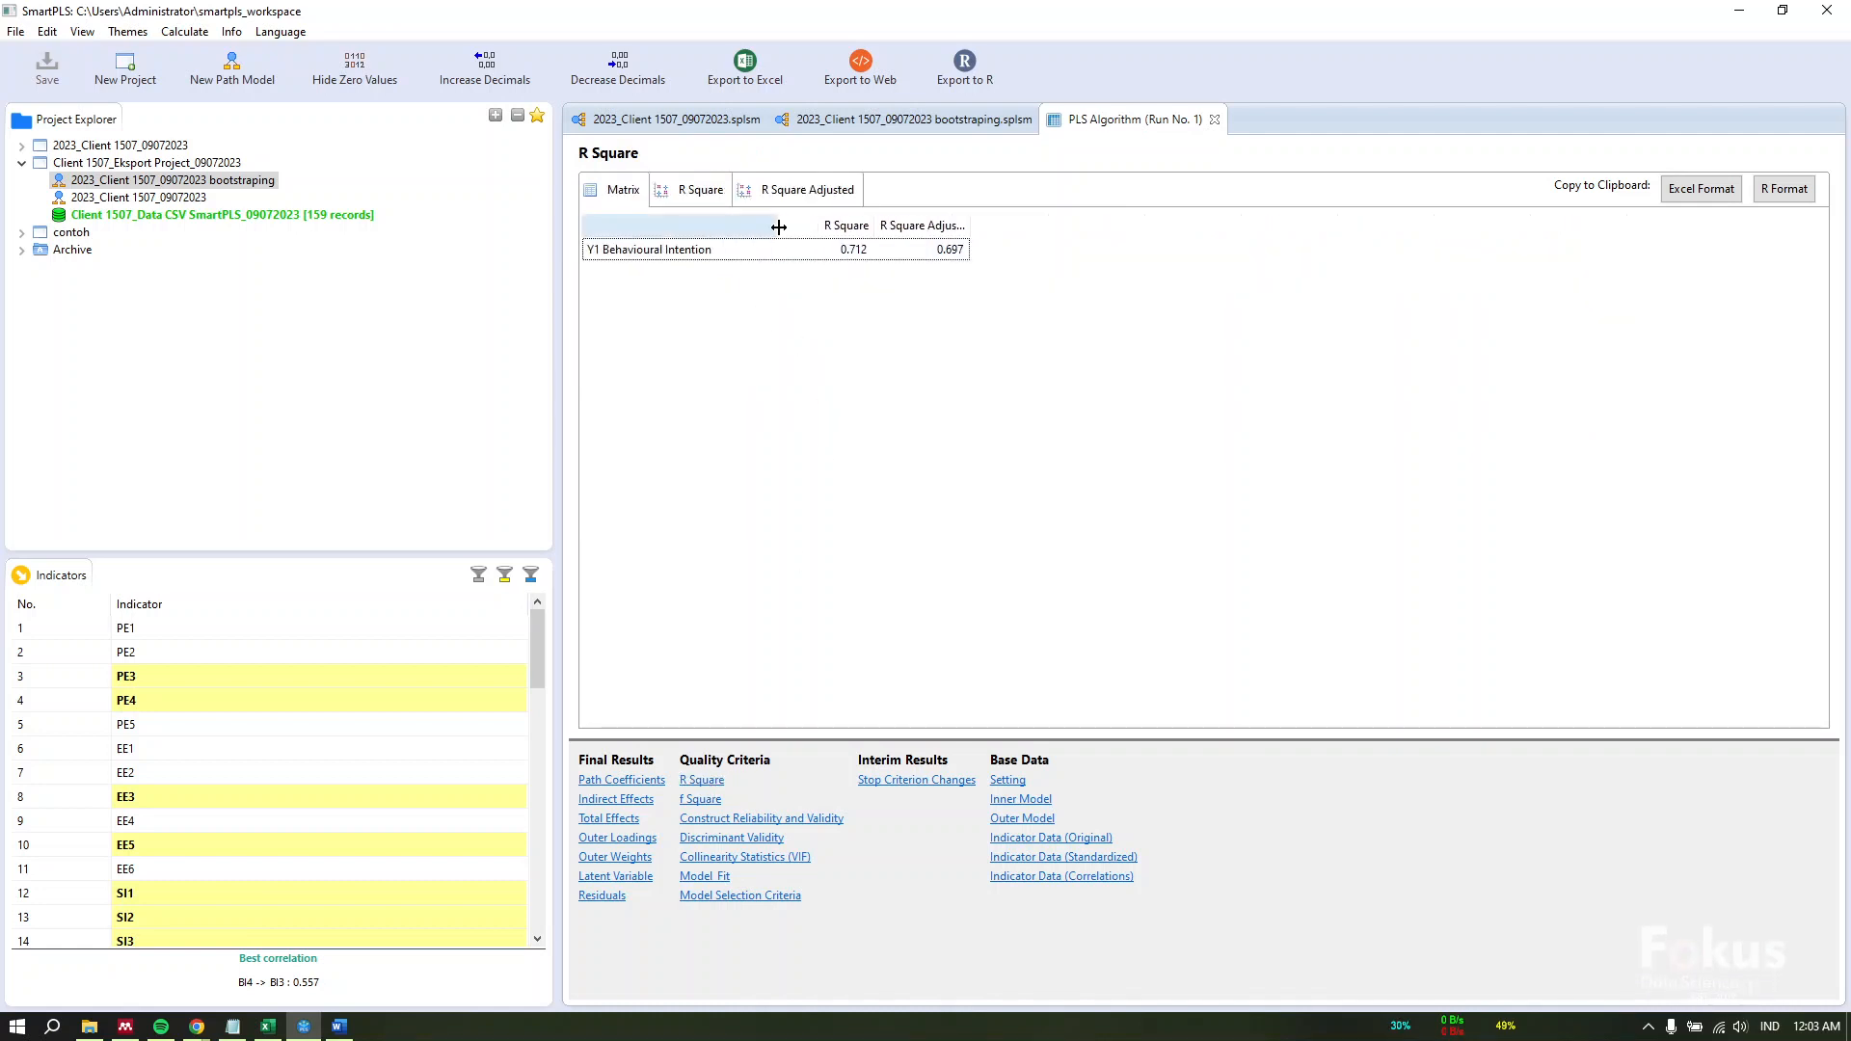
pyautogui.scroll(-8, 343, 827)
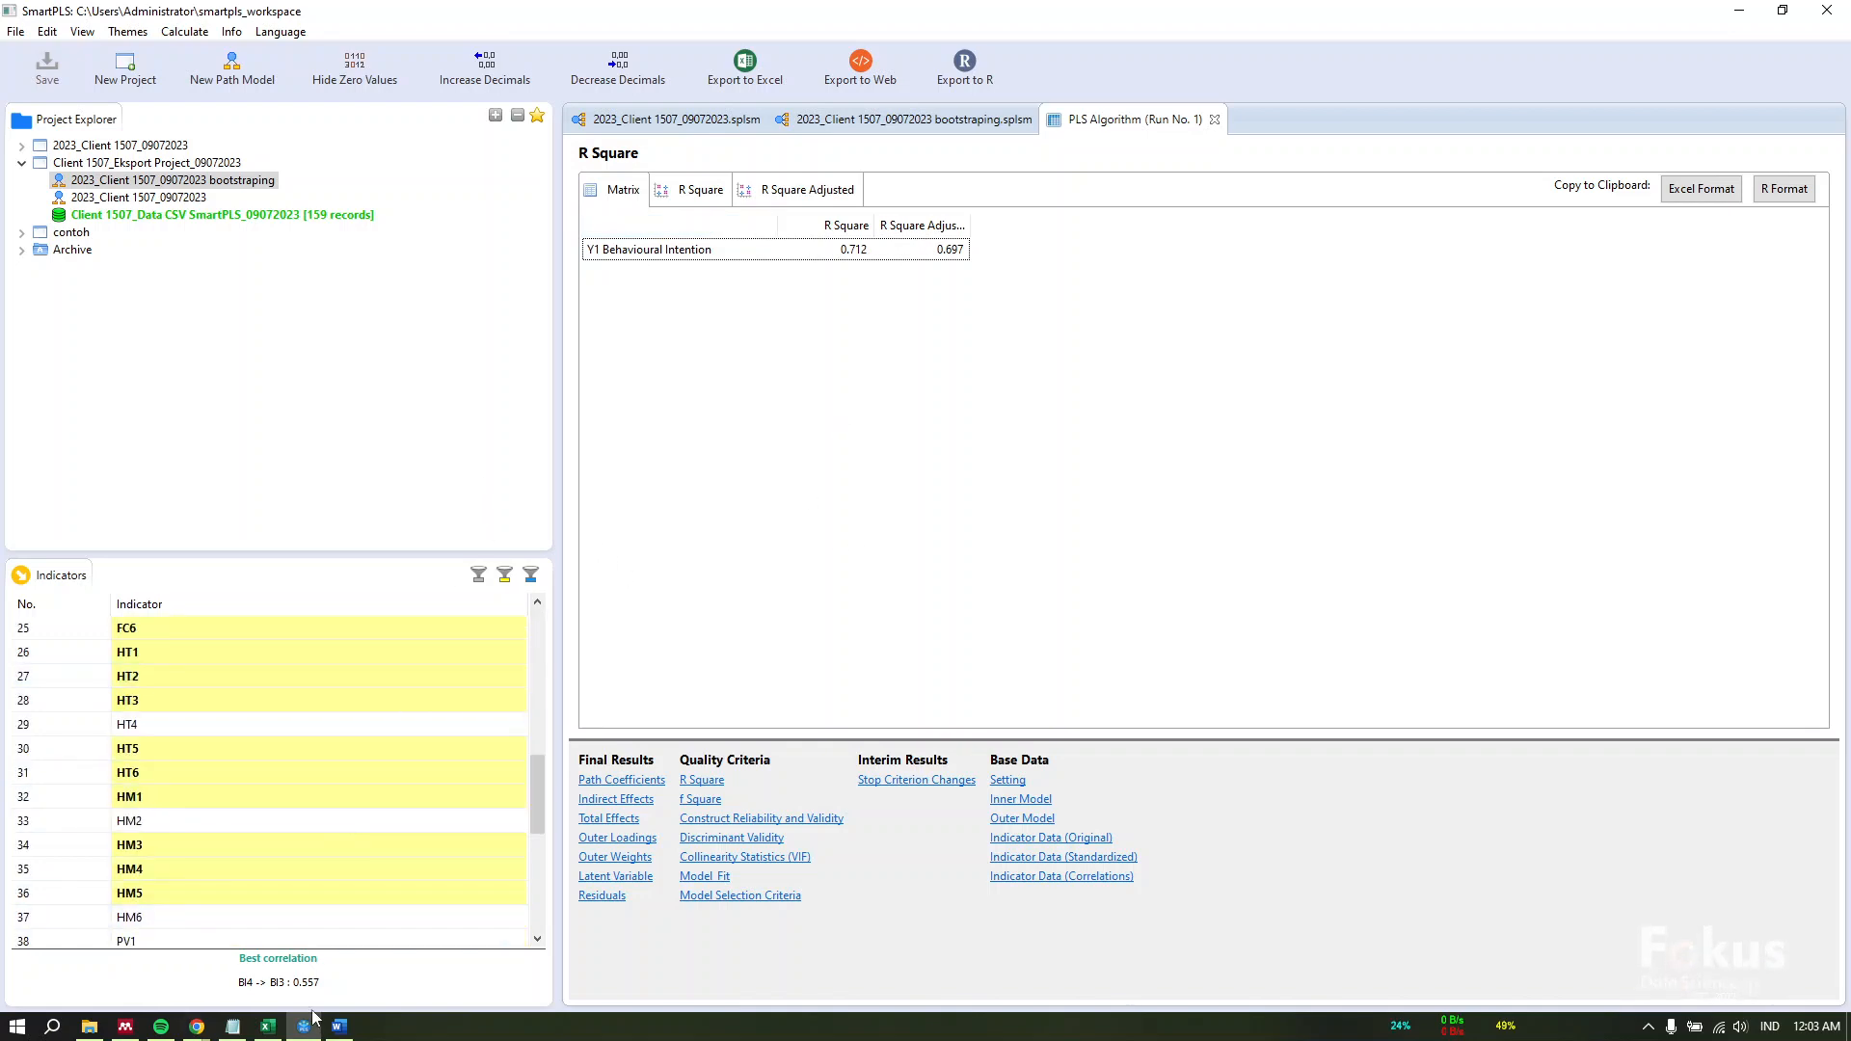
# - Switch to the Word interpretation document and review its collinearity assessment and coefficient of determination (R²) sections
pyautogui.click(267, 1025)
pyautogui.click(338, 1025)
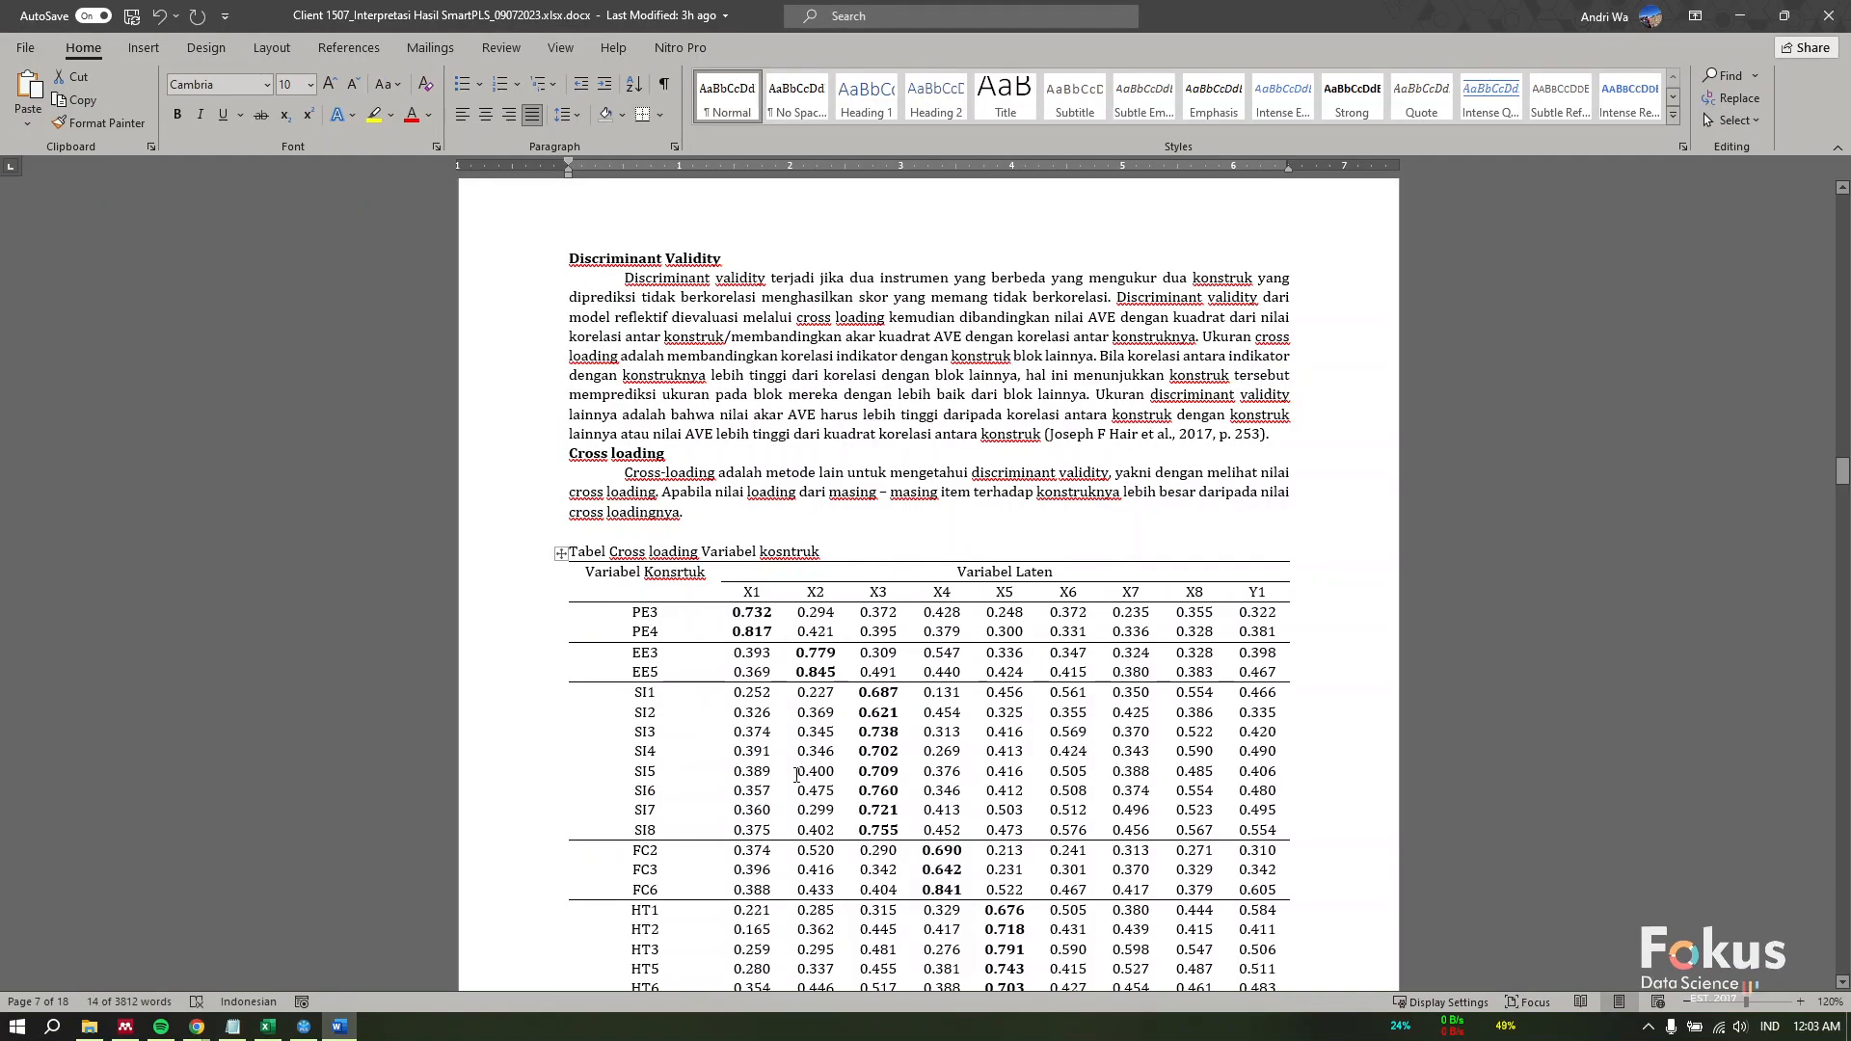
pyautogui.scroll(-20, 794, 766)
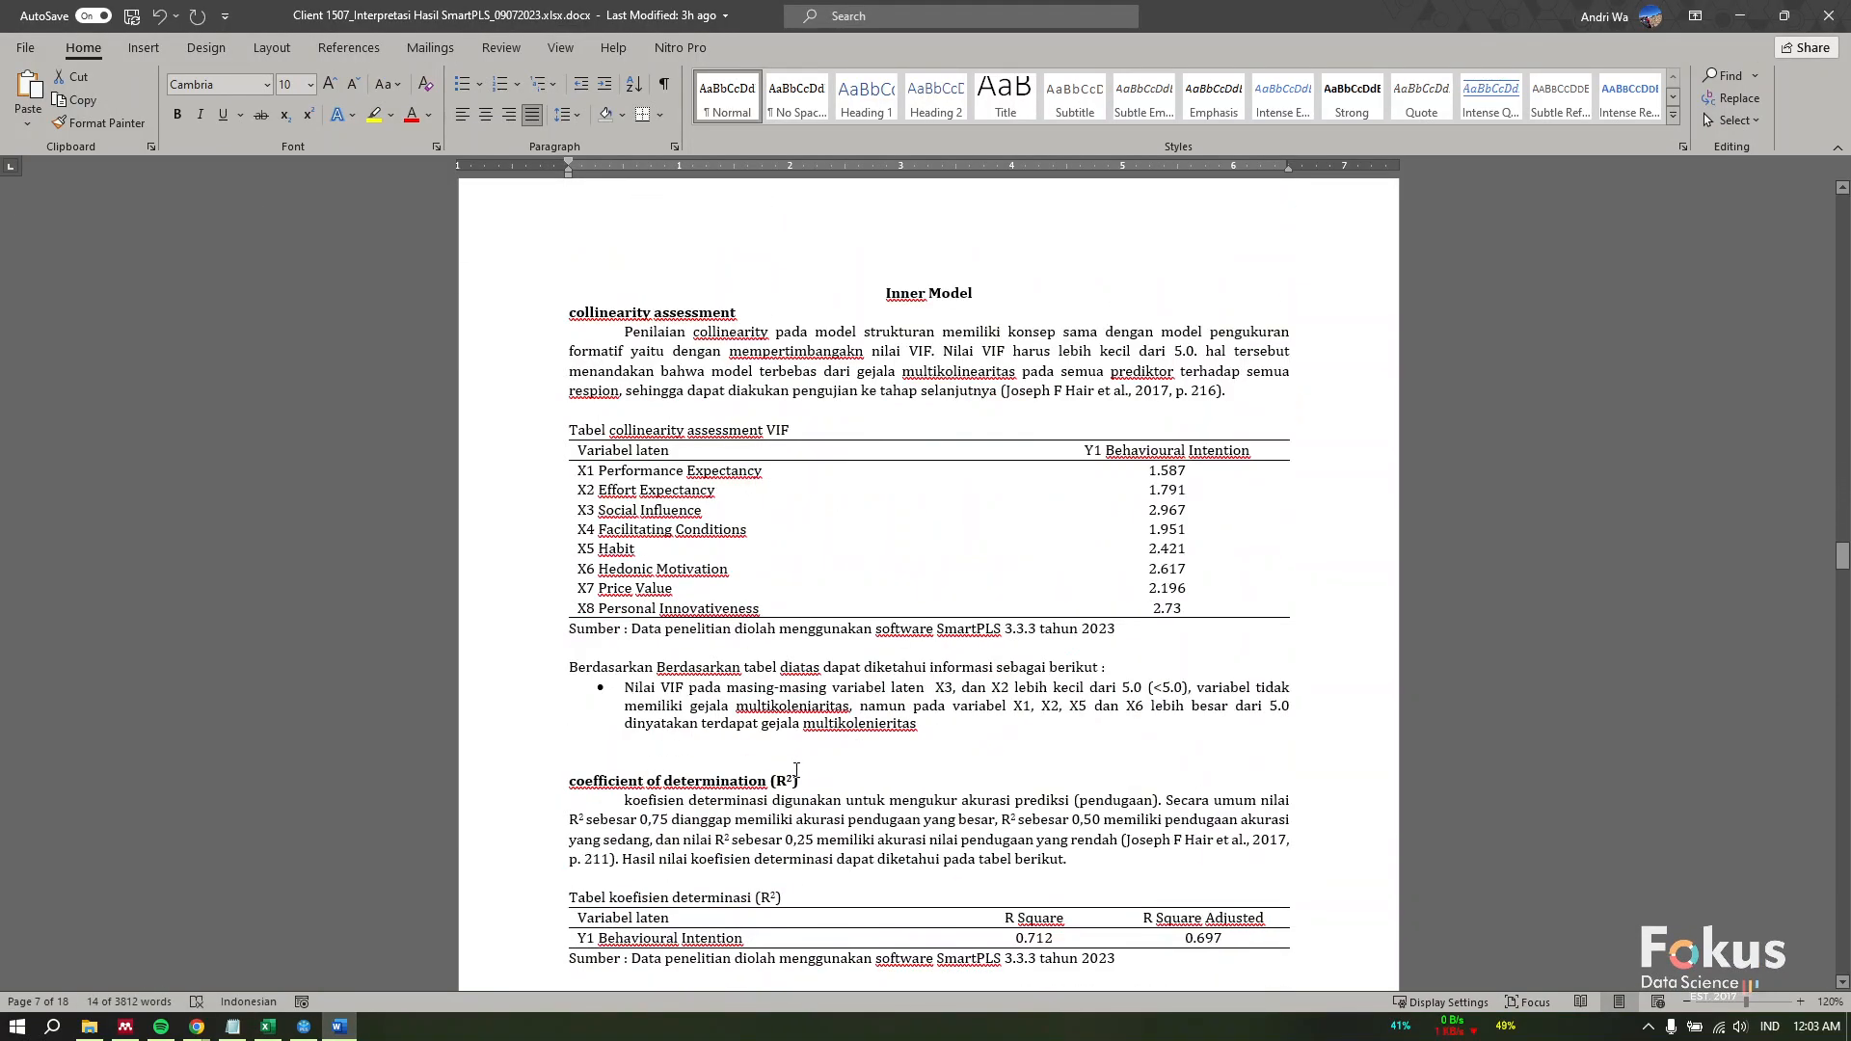
pyautogui.scroll(-4, 797, 771)
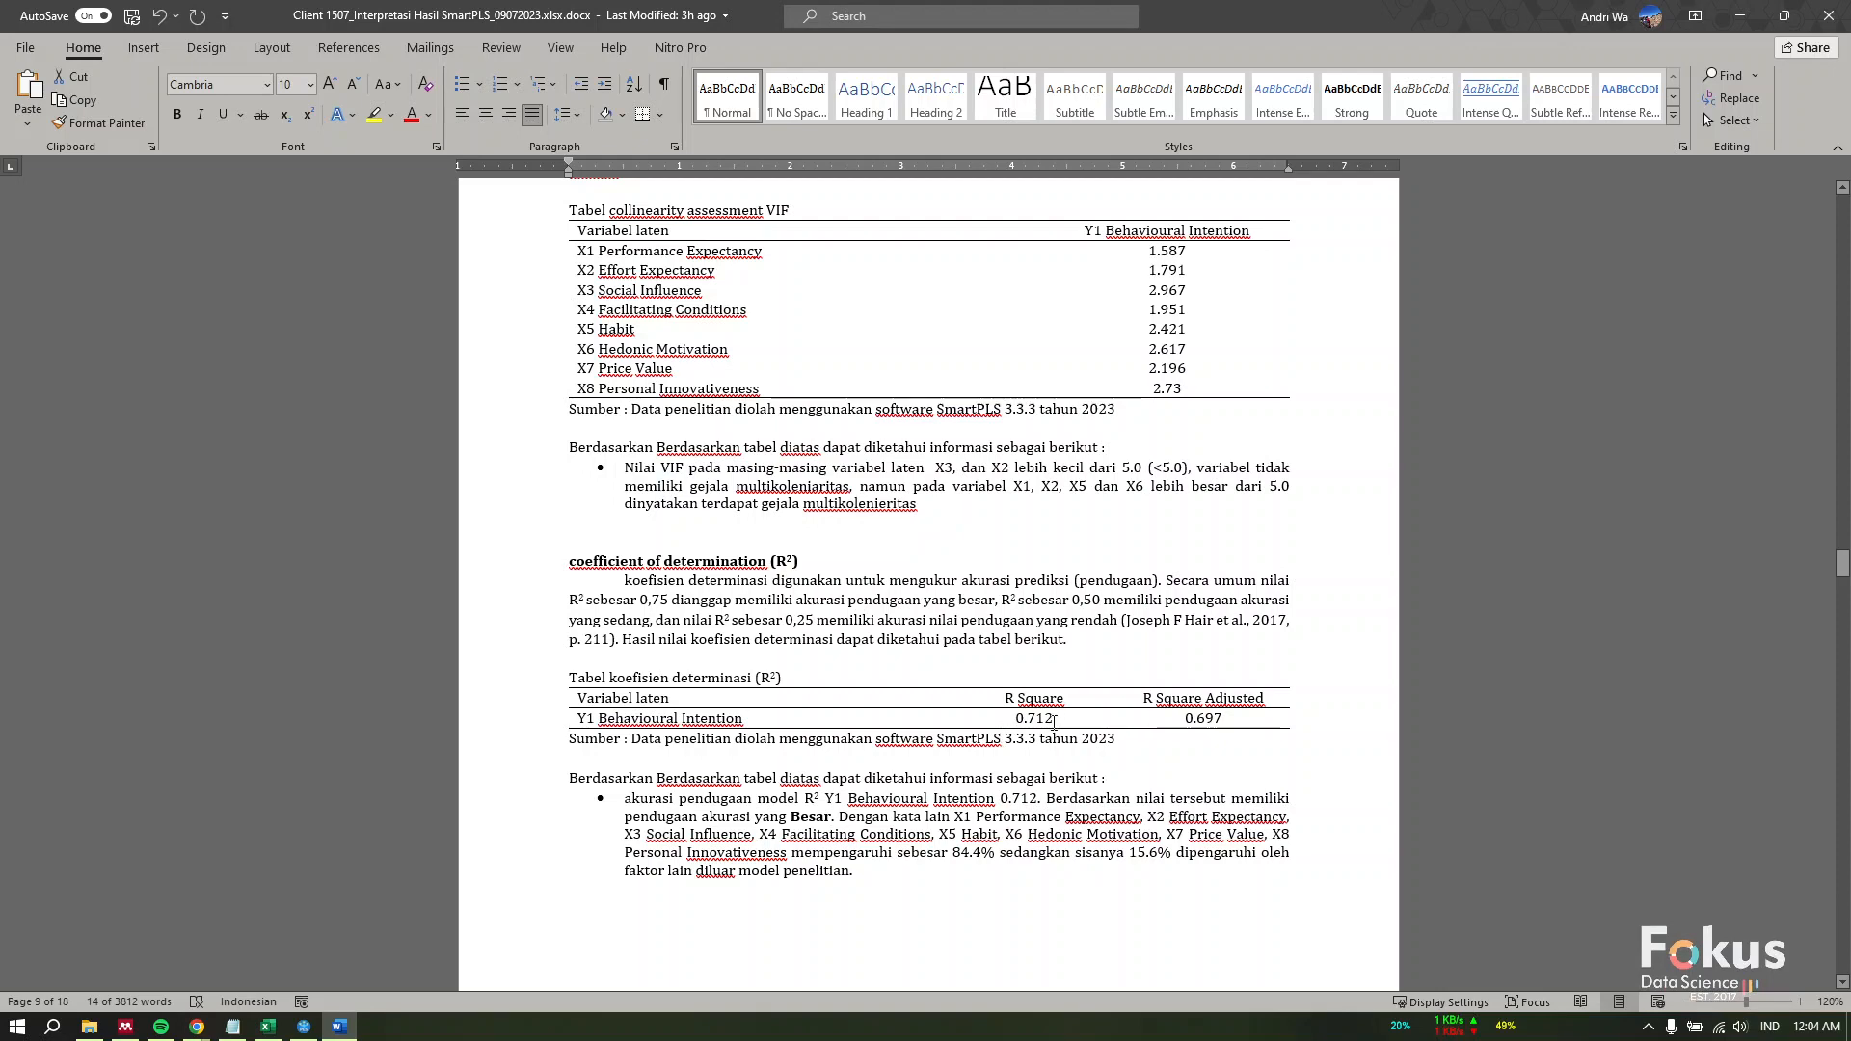
pyautogui.scroll(-1, 971, 792)
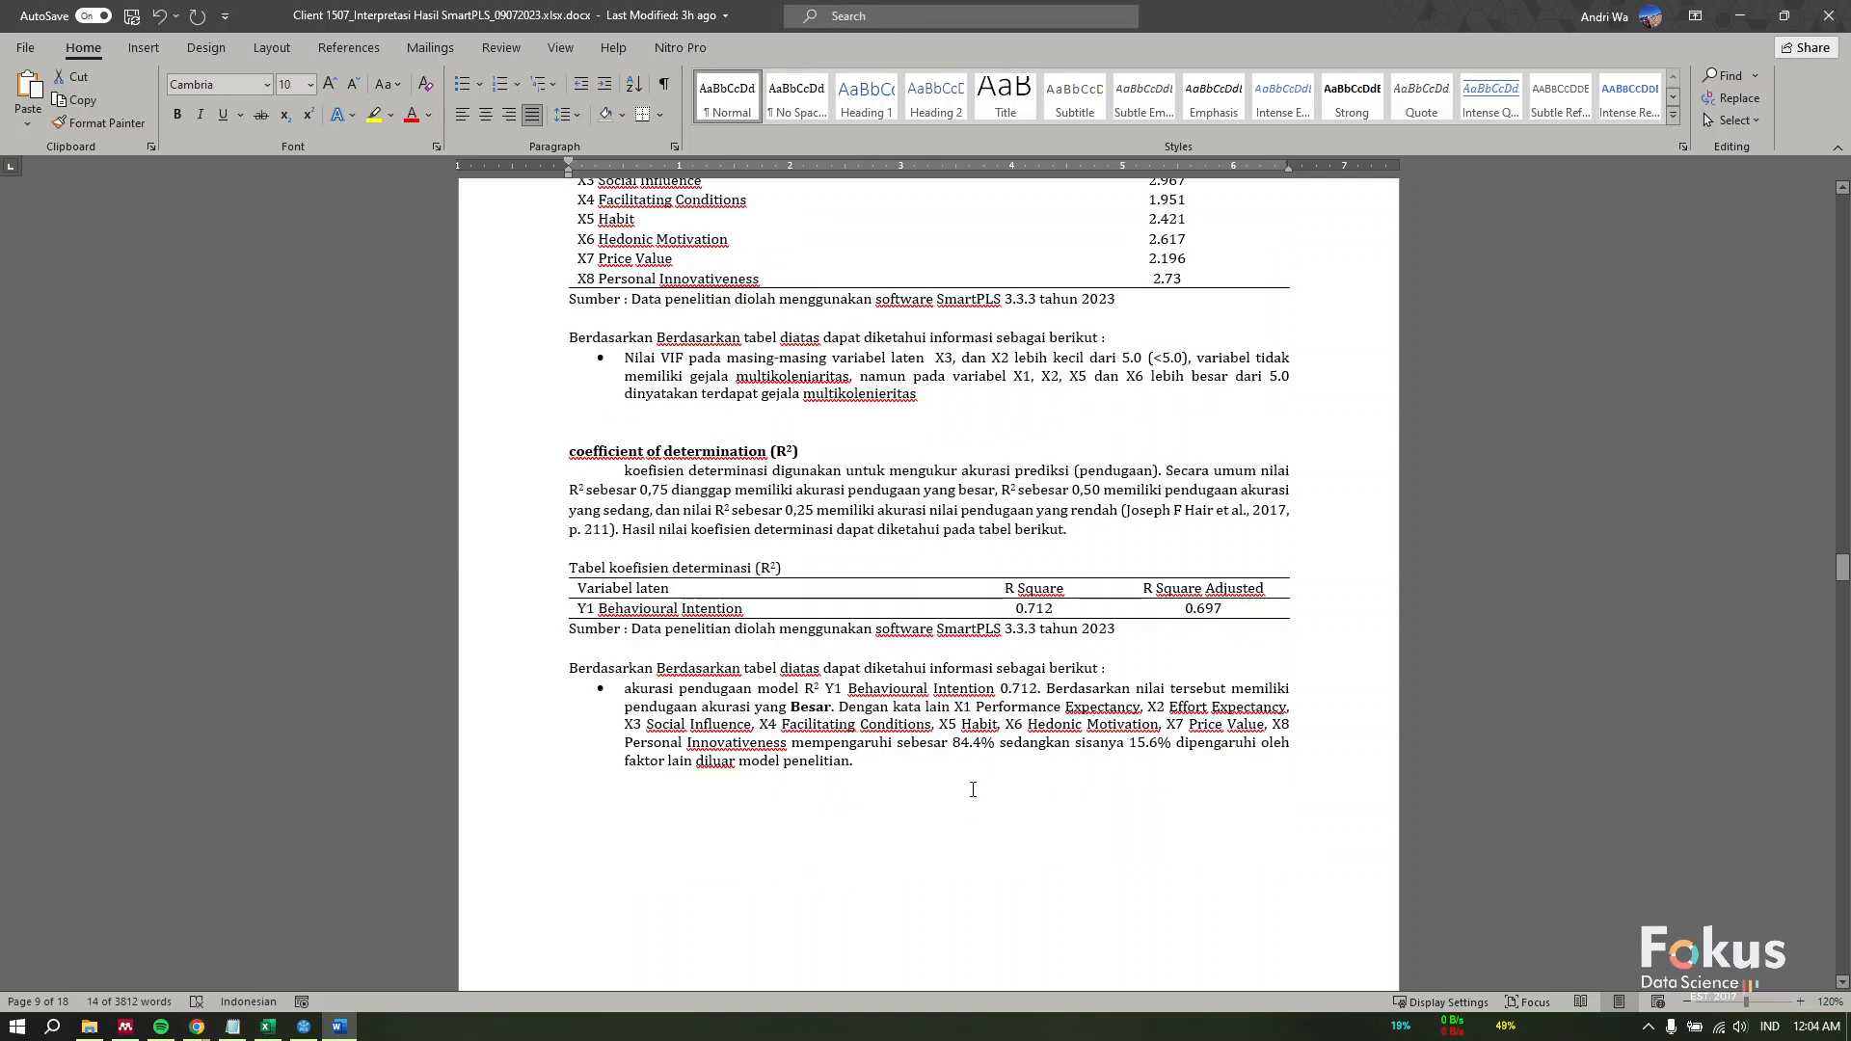
# - Correct the influence percentage in the R² interpretation bullet to 71.2%
pyautogui.doubleClick(956, 745)
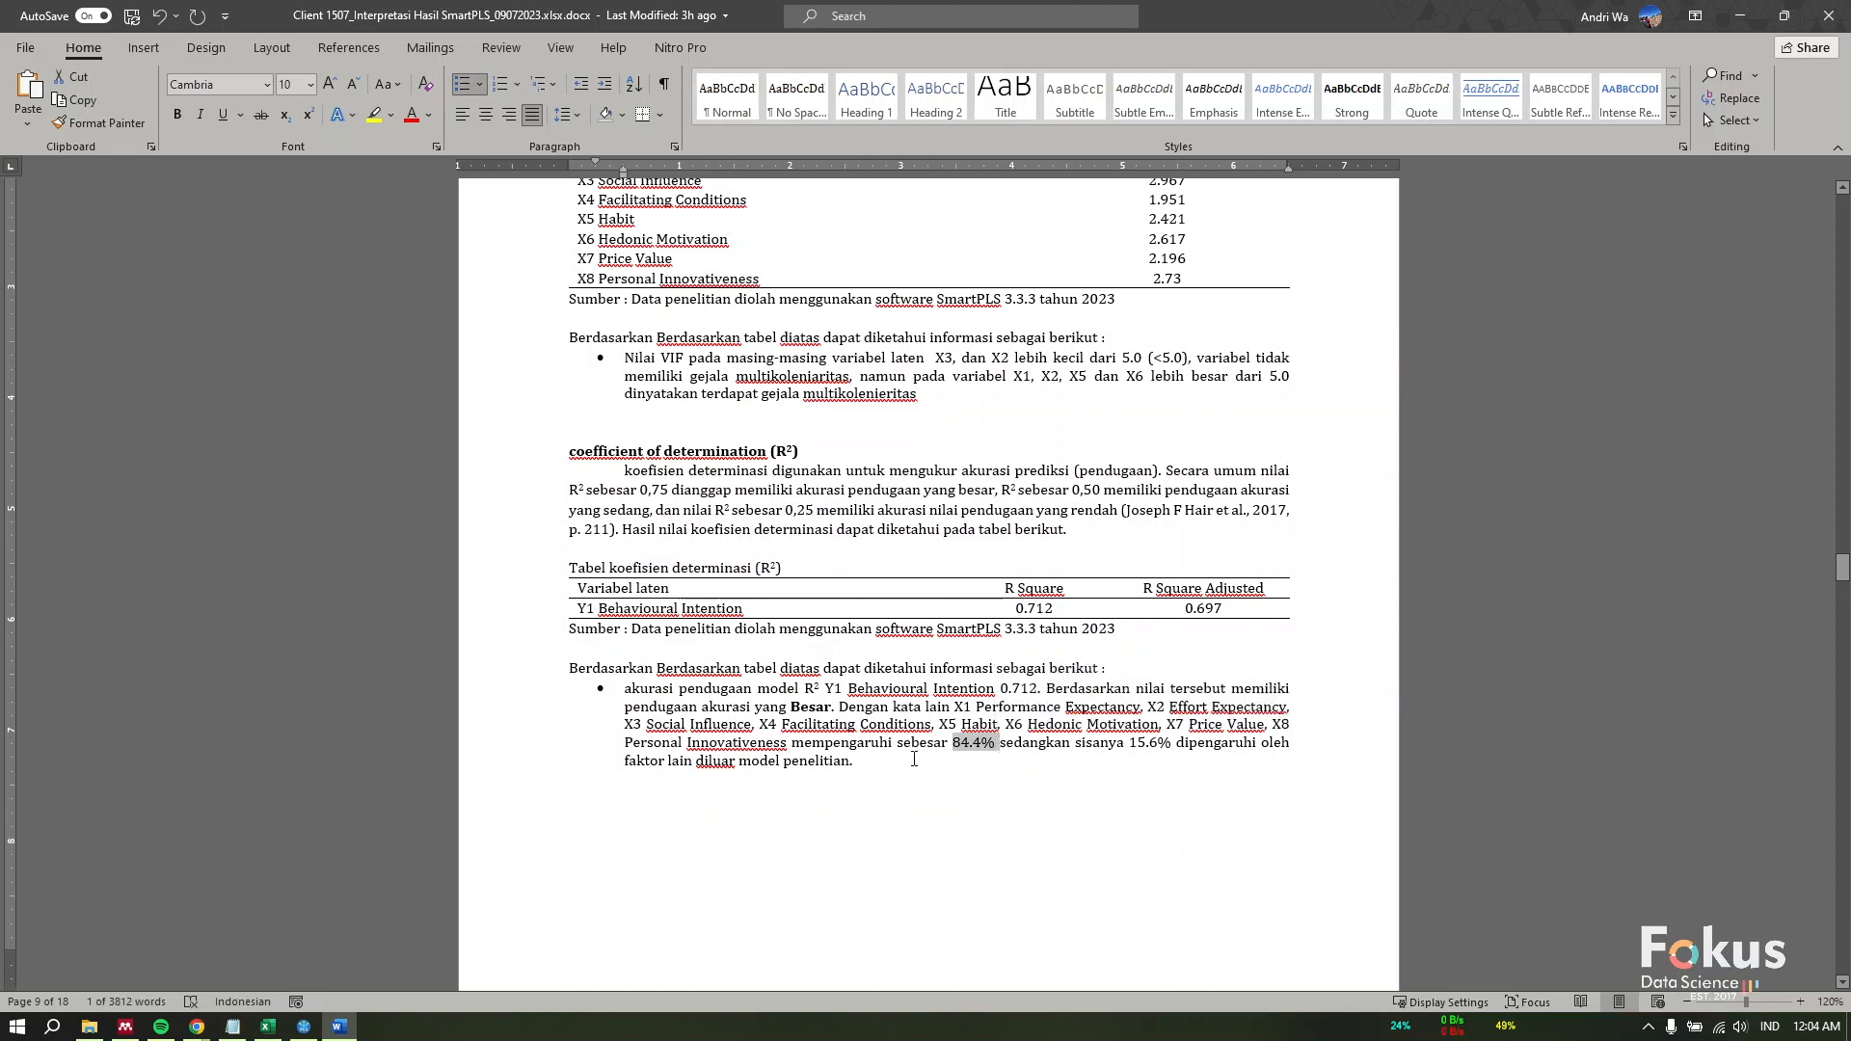
pyautogui.click(944, 755)
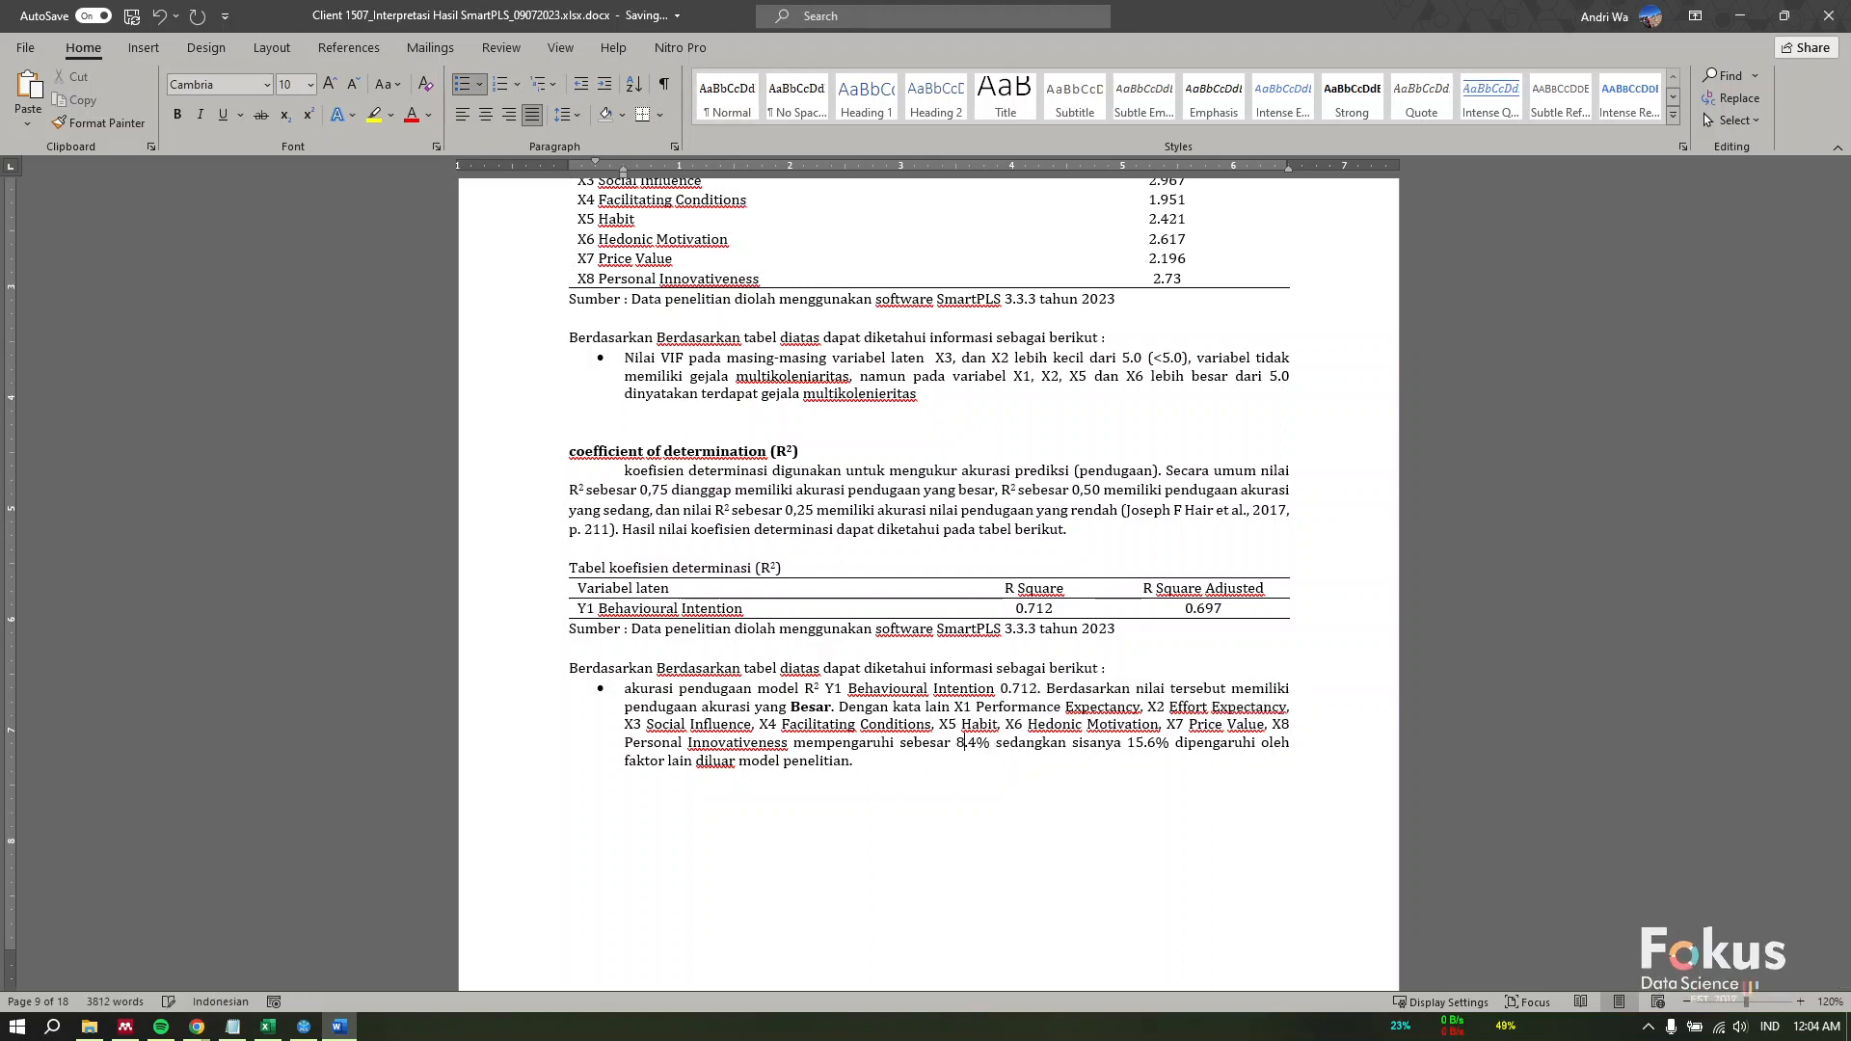
pyautogui.click(969, 742)
pyautogui.press('BackSpace')
pyautogui.press('BackSpace')
pyautogui.press('BackSpace')
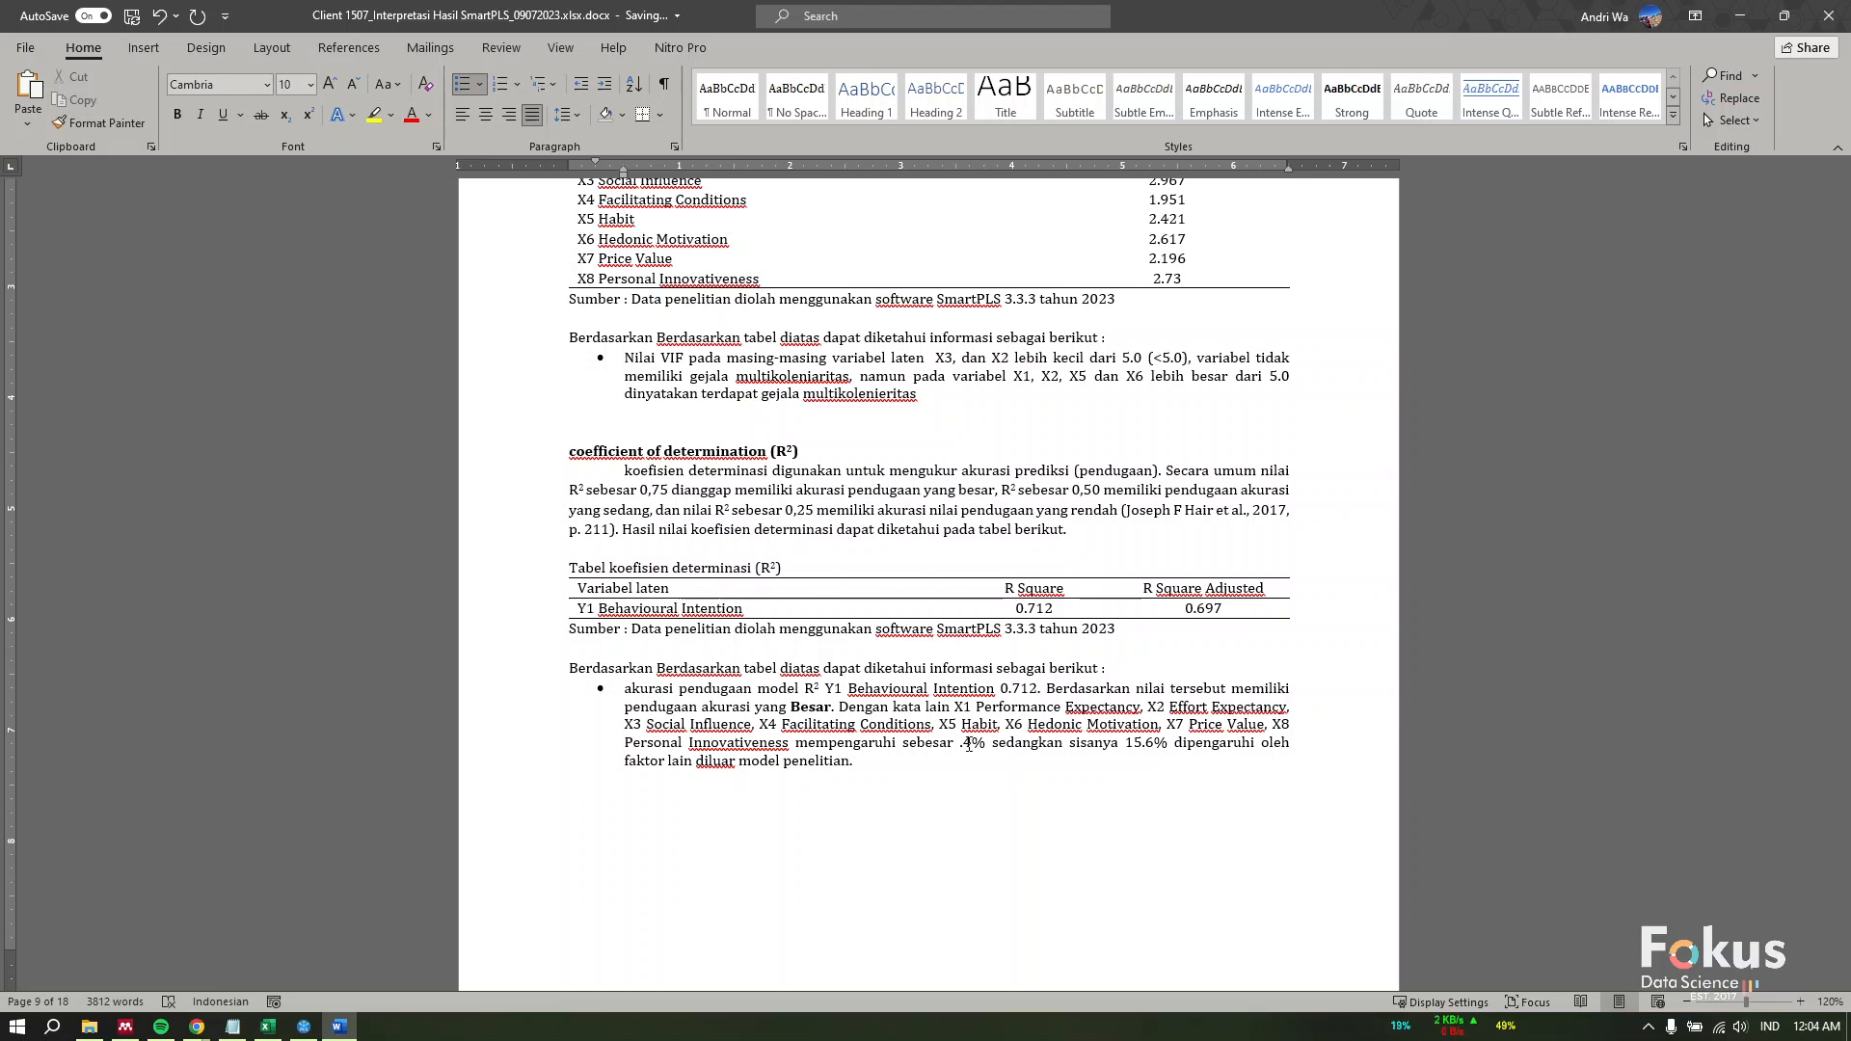
pyautogui.write('71')
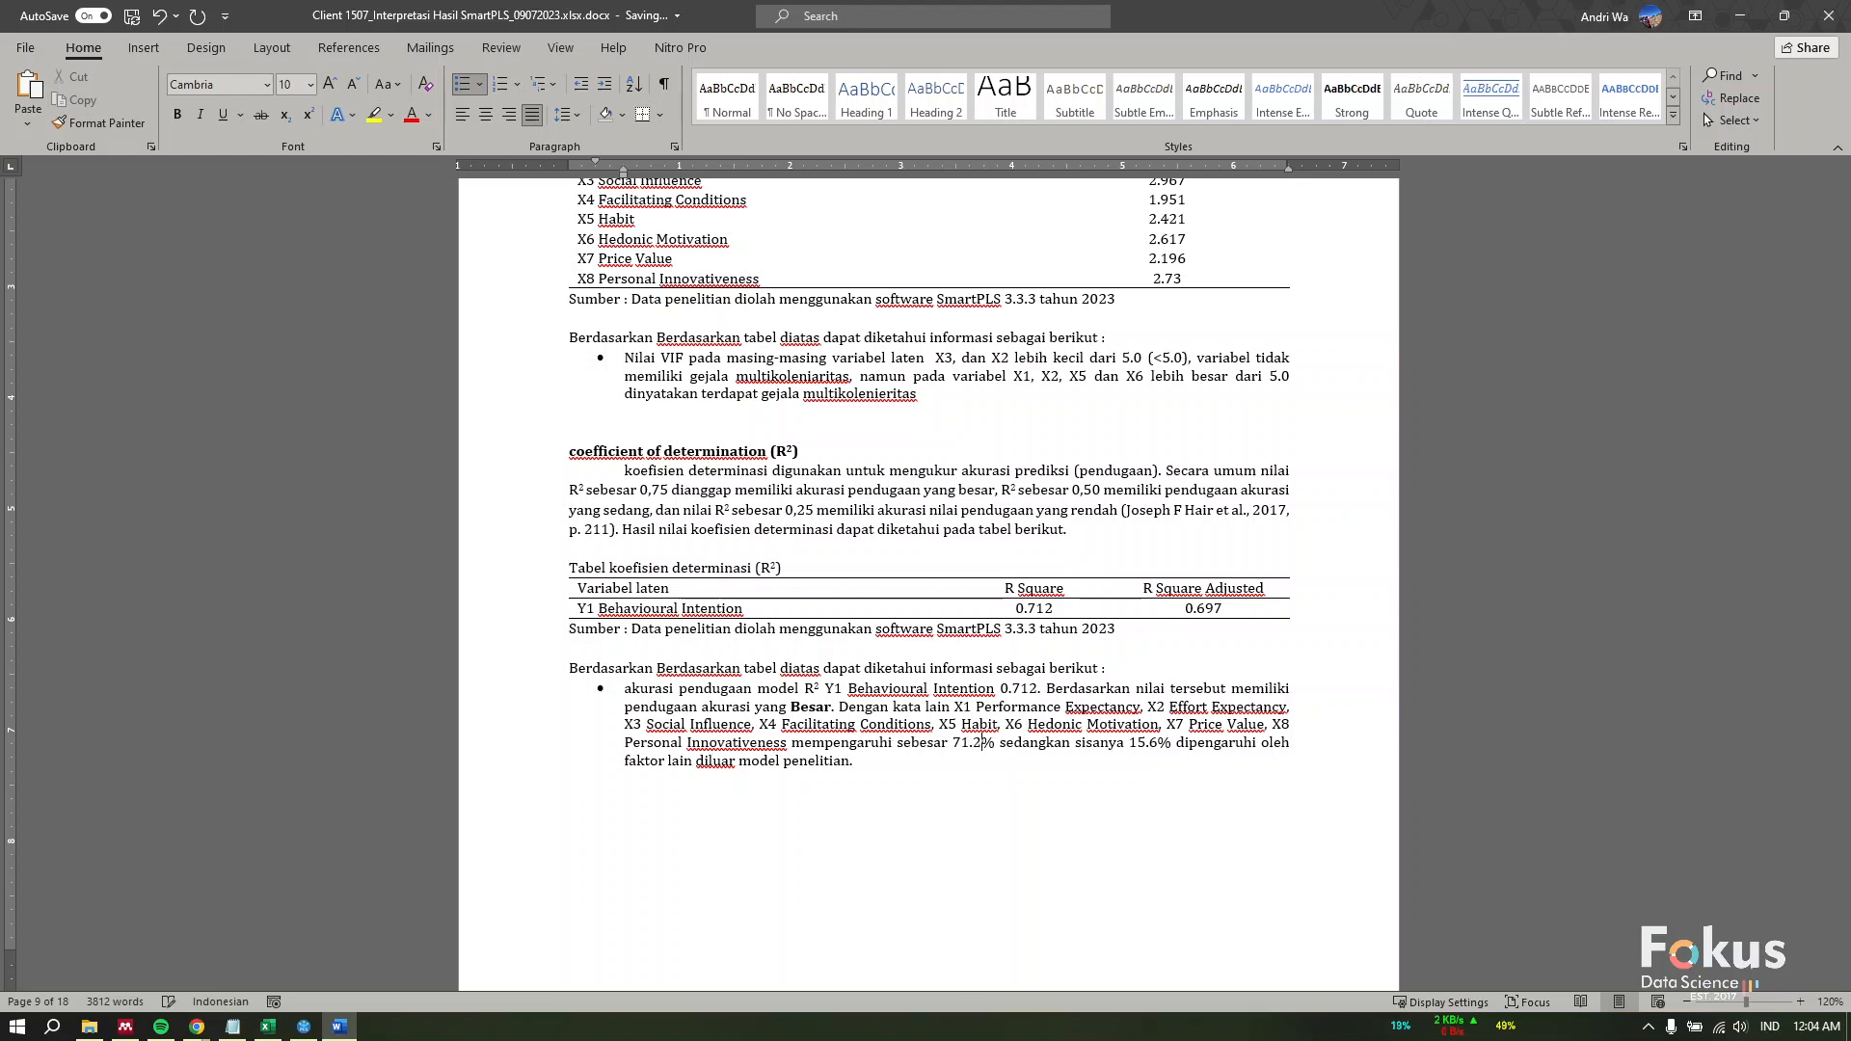
# - Copy the 28.8% remainder beside the R Square table in Excel and paste it over the 15.6% in the Word R² interpretation
pyautogui.click(267, 1025)
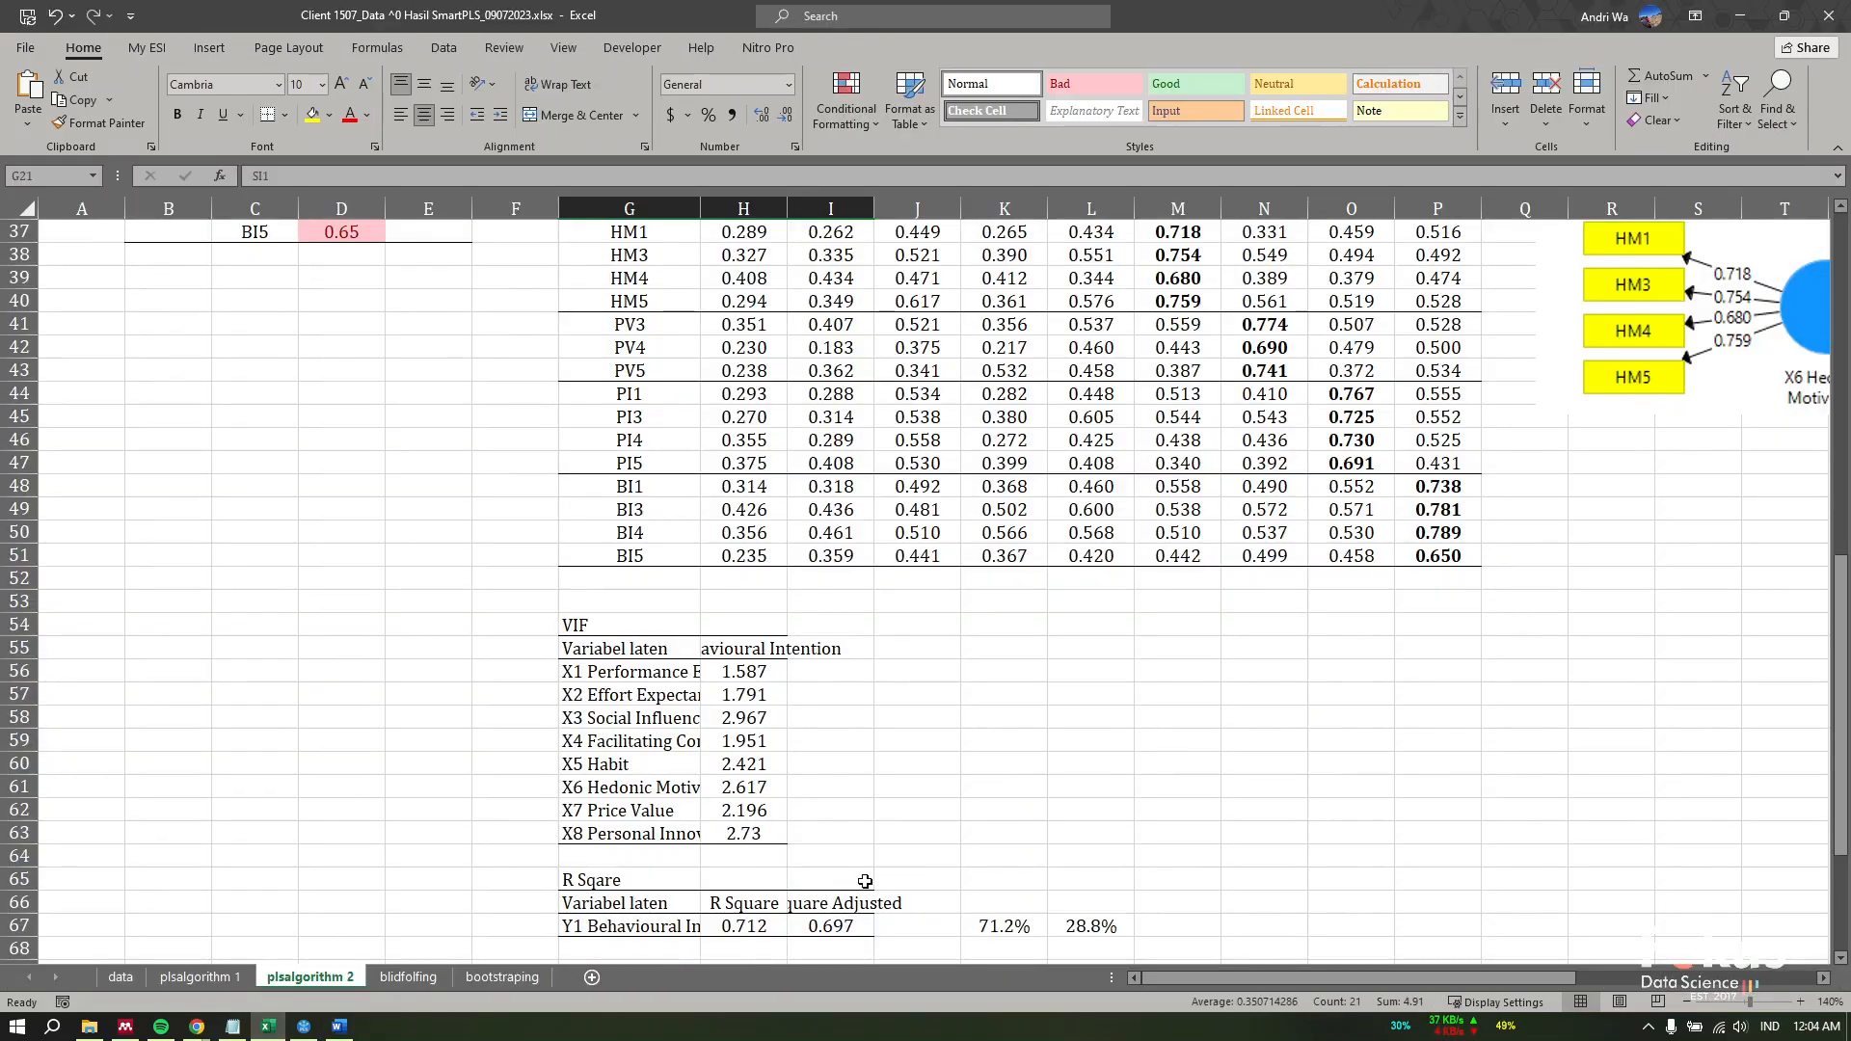
pyautogui.click(1104, 789)
pyautogui.rightClick(1112, 791)
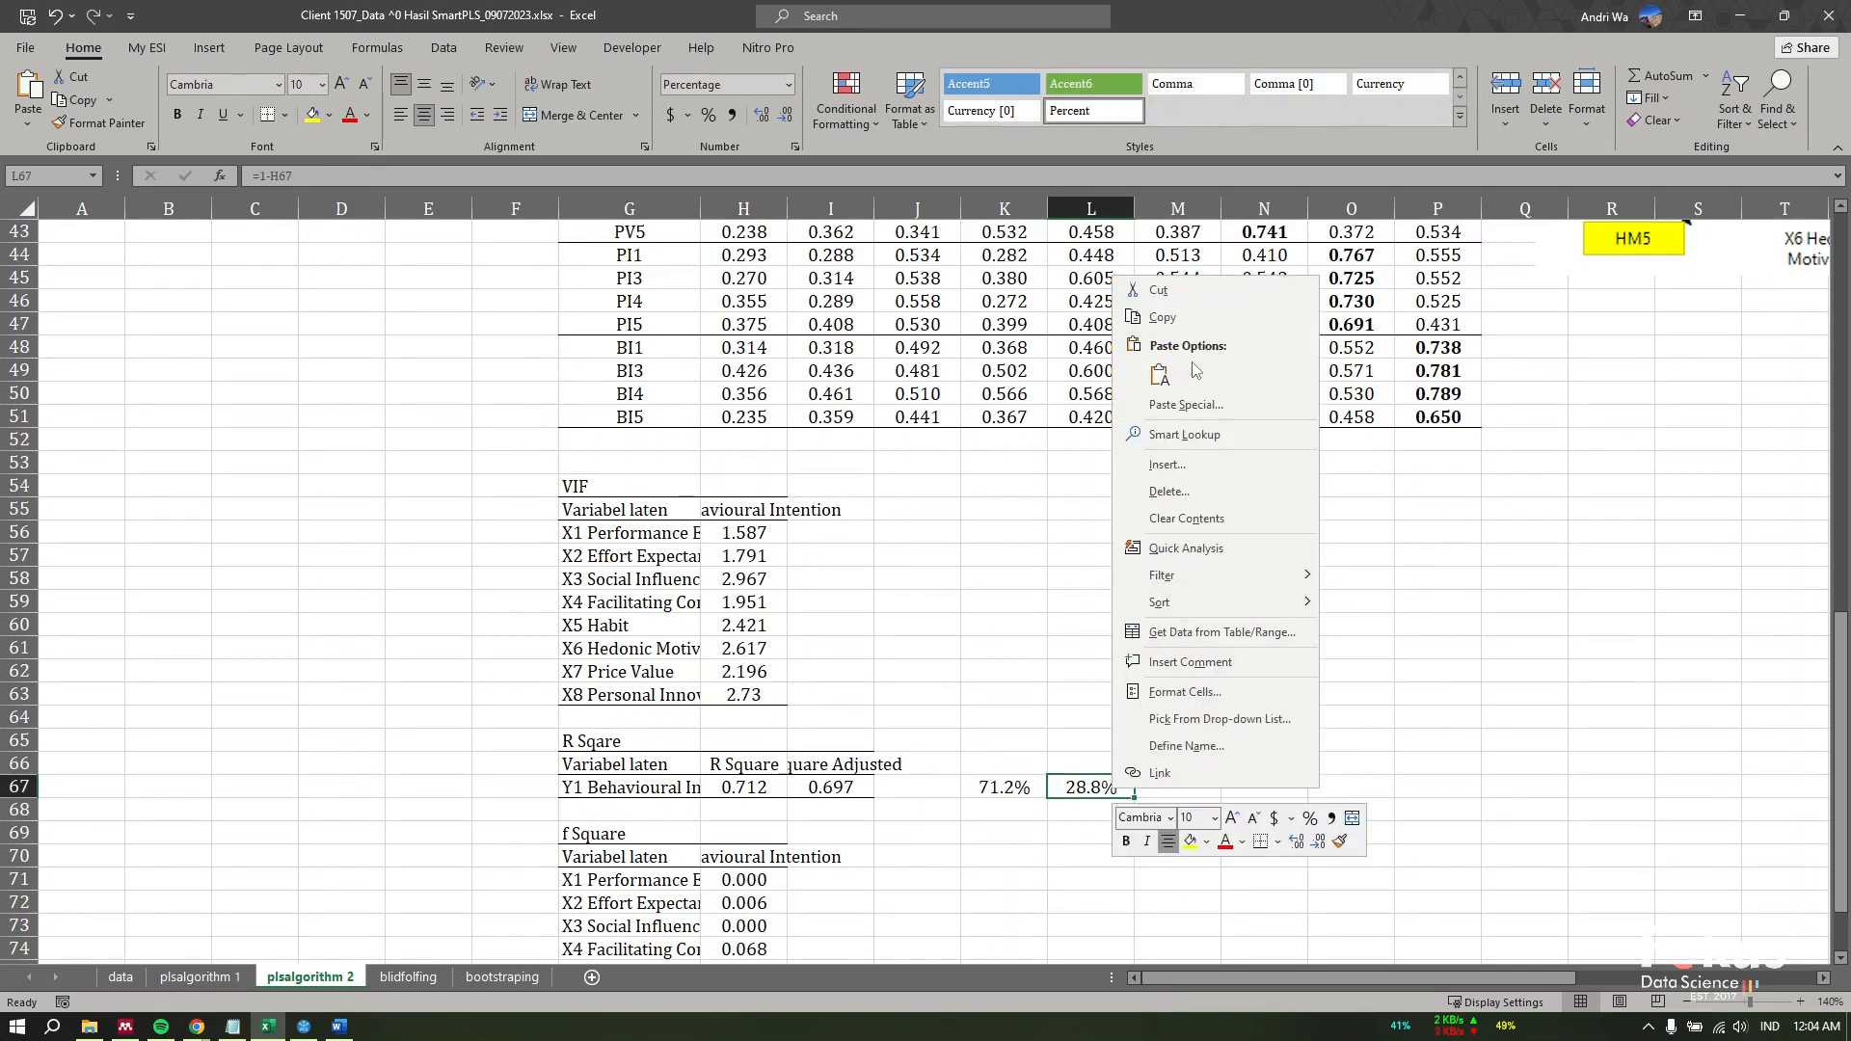
pyautogui.click(1162, 317)
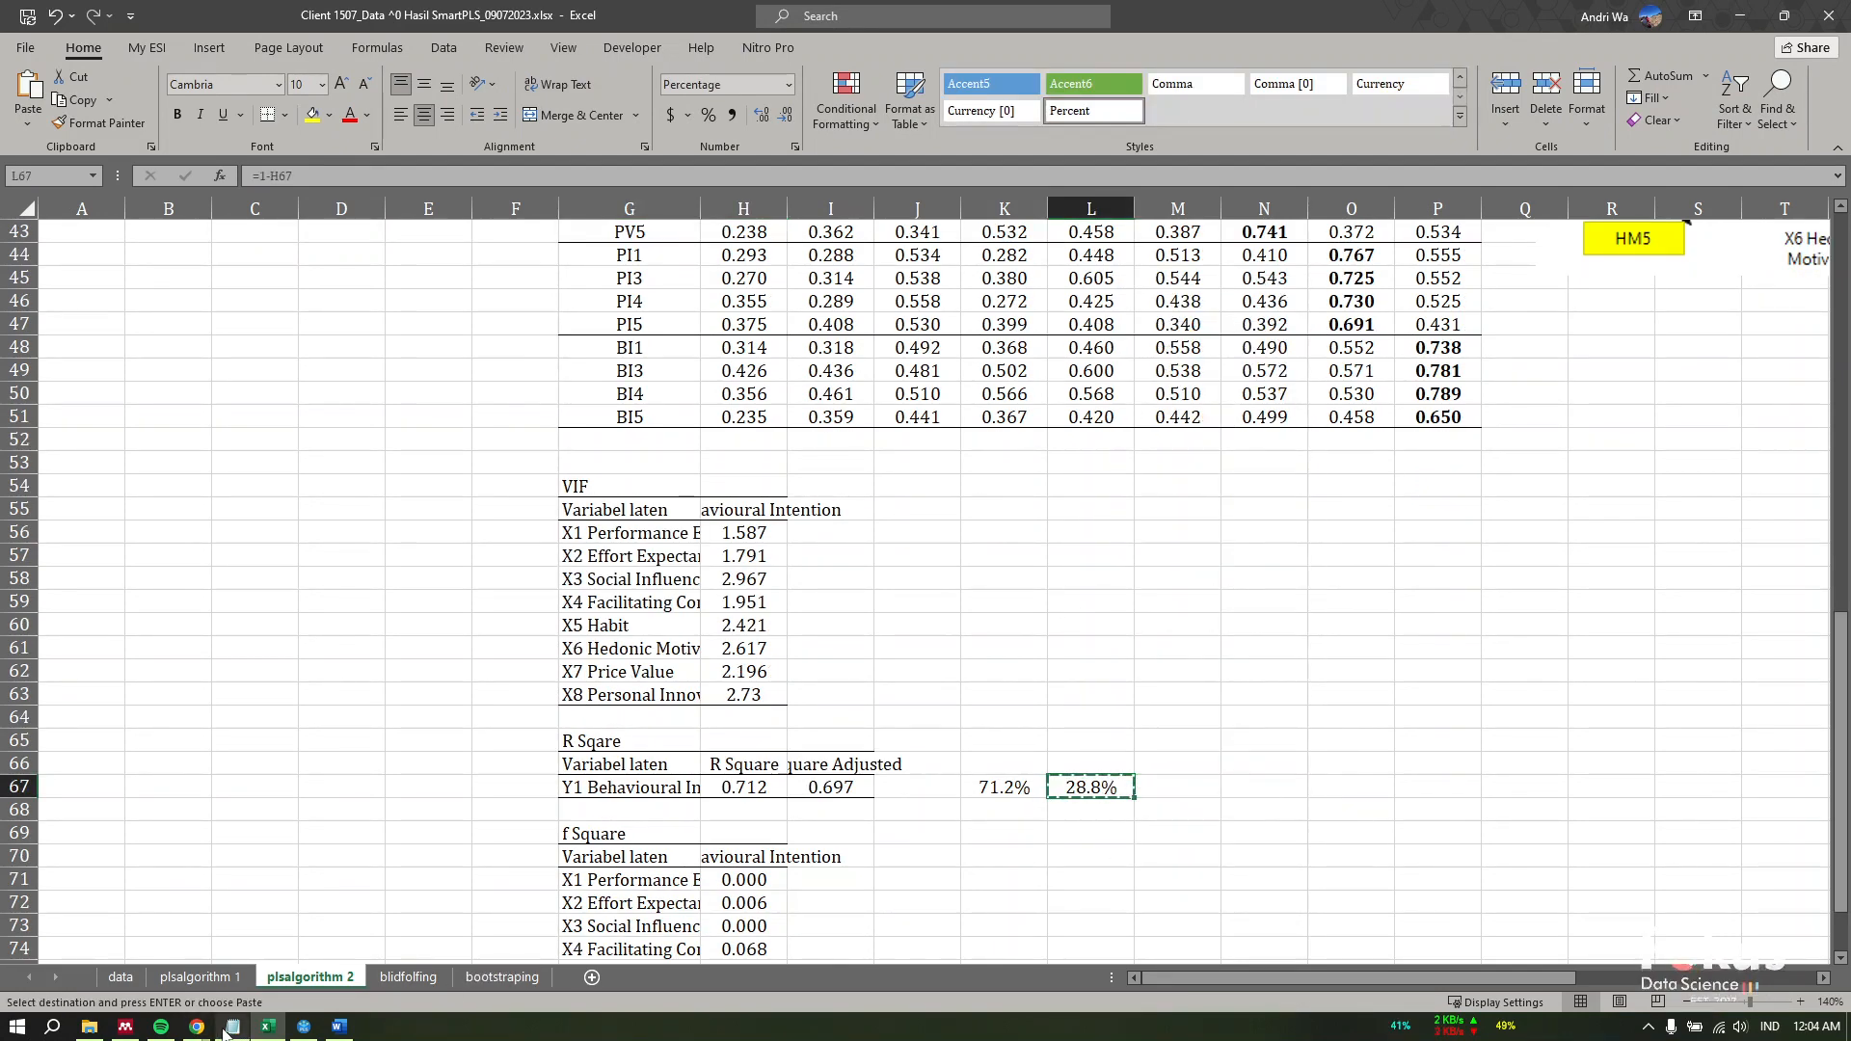
pyautogui.click(339, 1025)
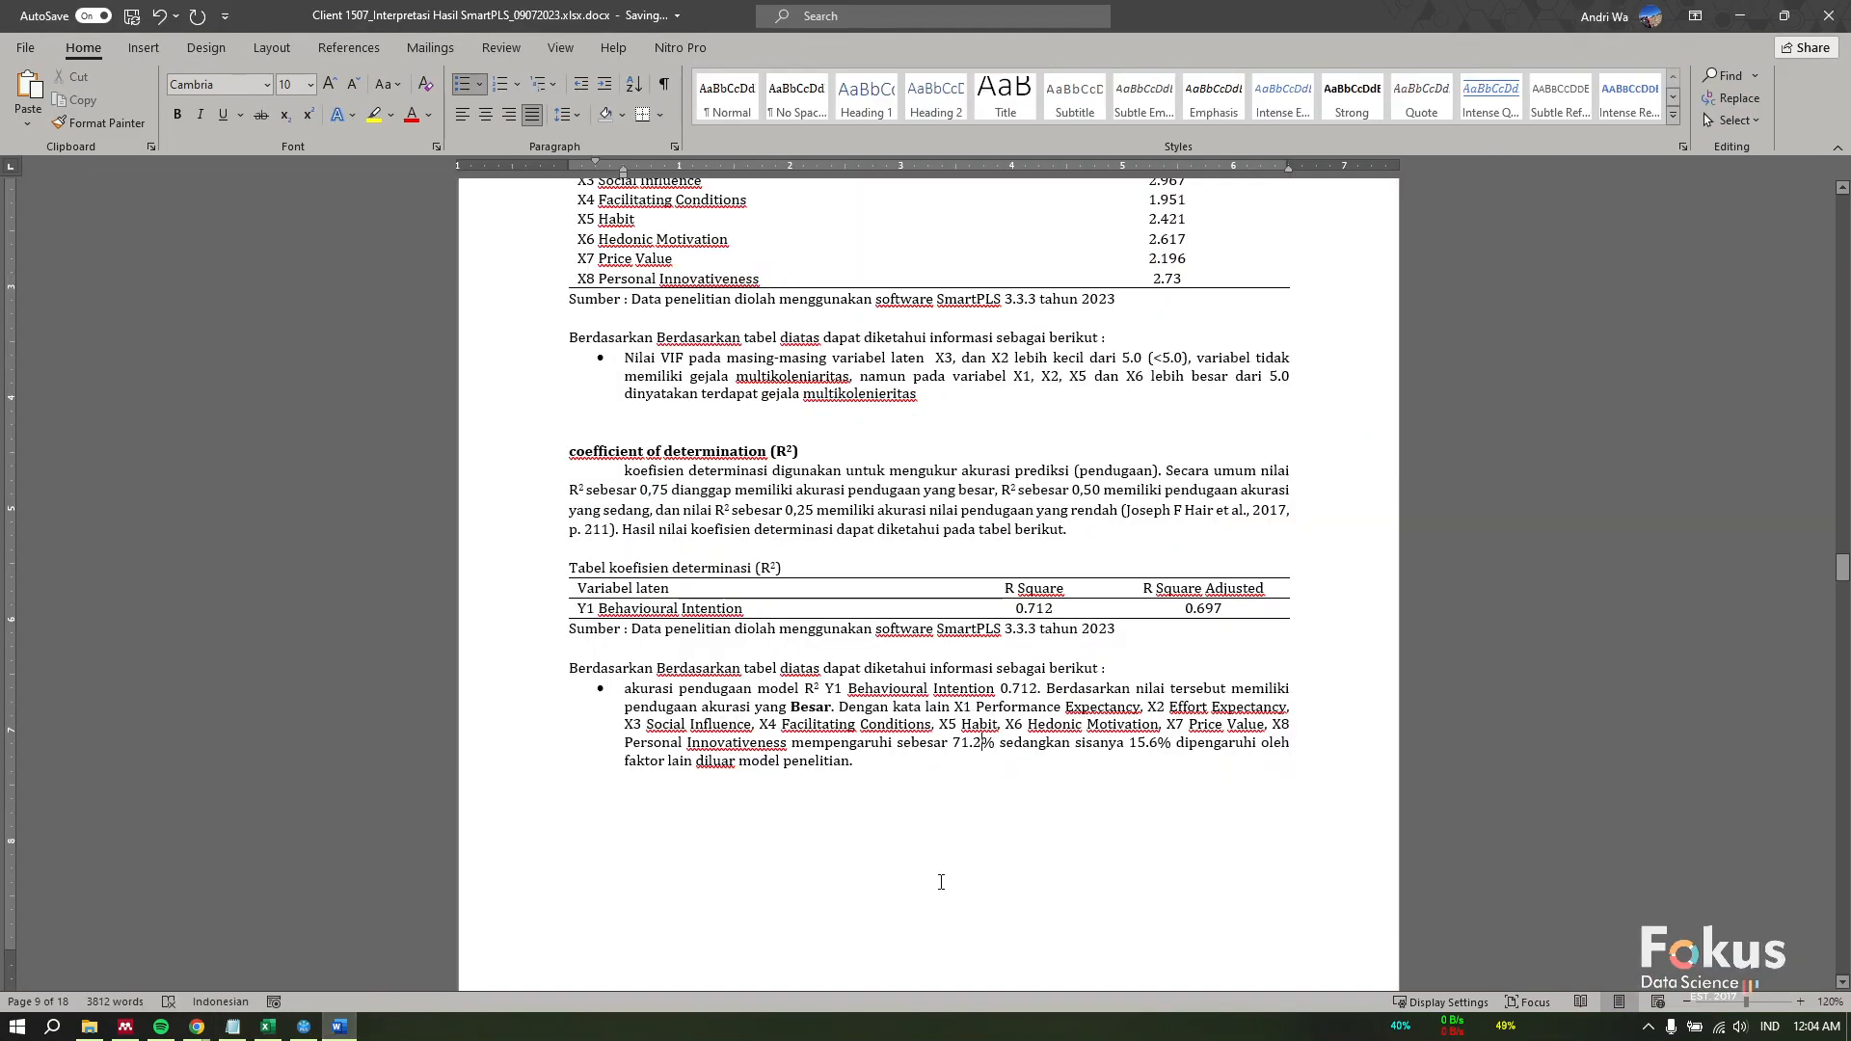
pyautogui.moveTo(1137, 741); pyautogui.dragTo(1166, 744)
pyautogui.rightClick(1167, 746)
pyautogui.click(1354, 416)
# - Check the predictor list and both percentages in the R² interpretation, and review the collinearity section above it
pyautogui.moveTo(956, 708); pyautogui.dragTo(789, 745)
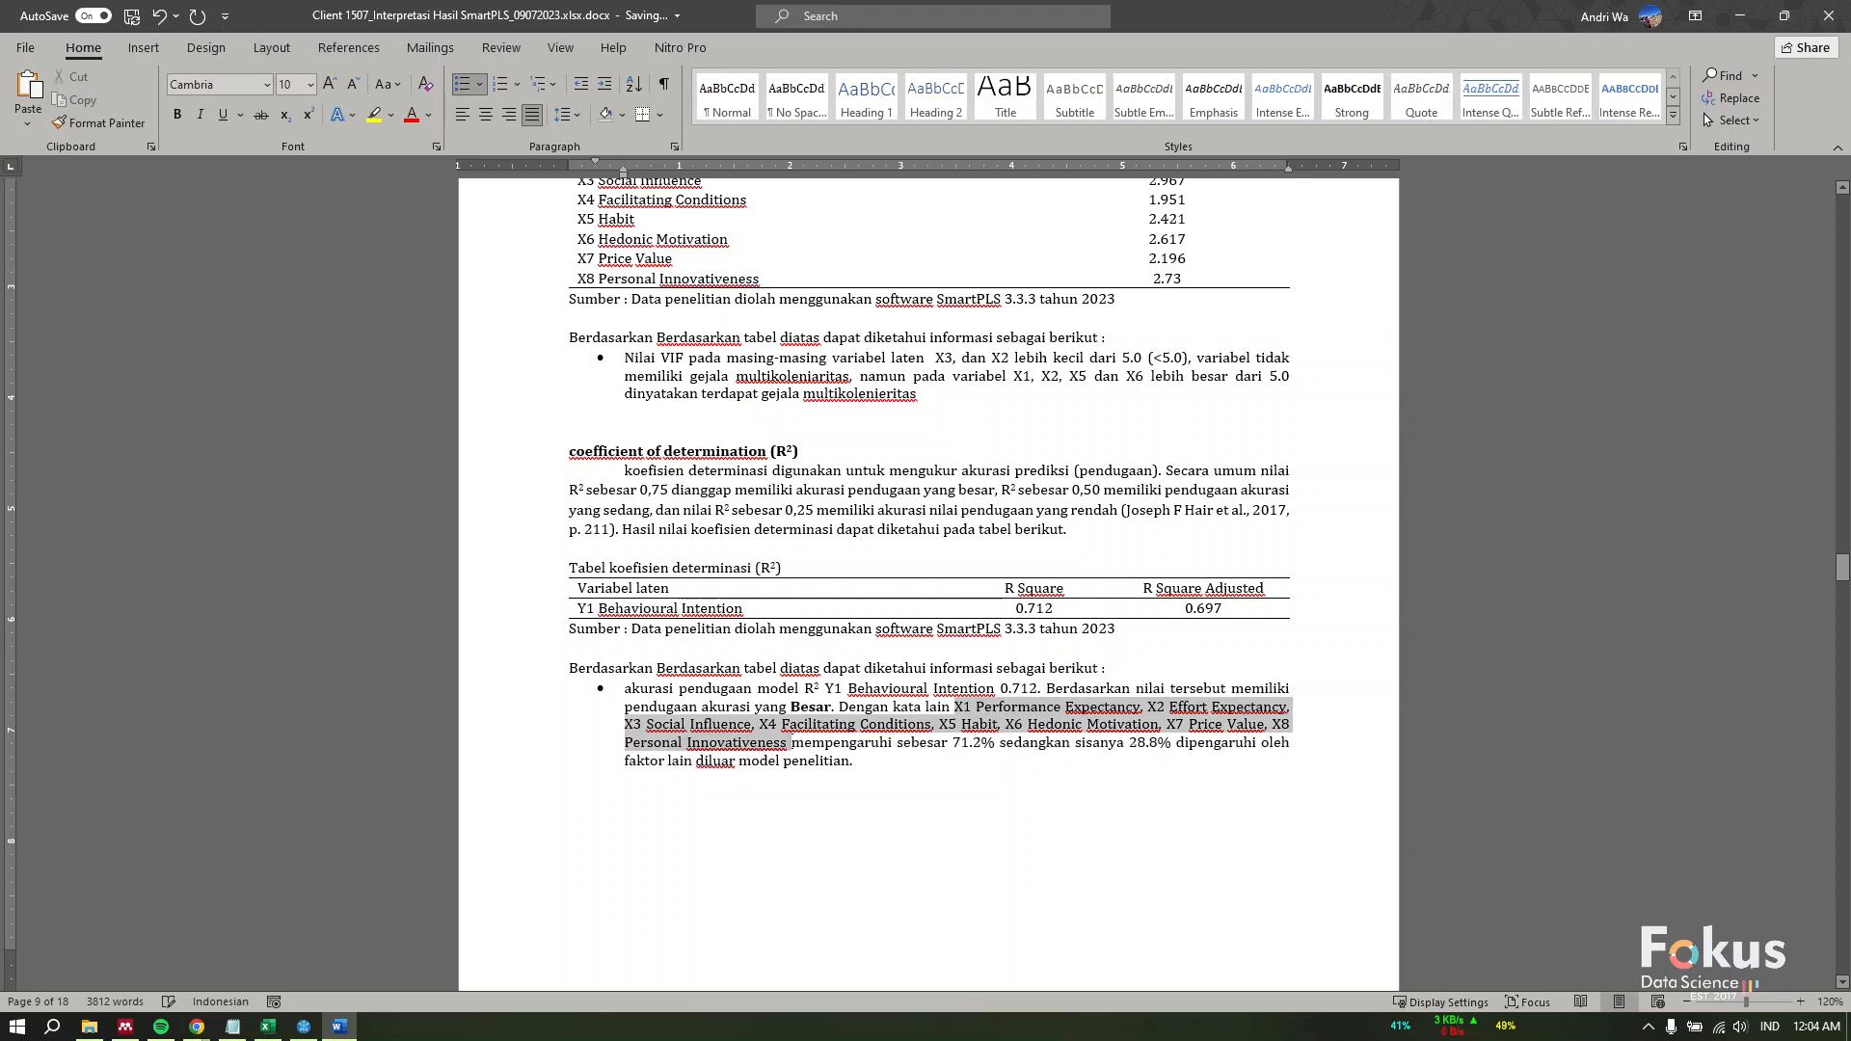
pyautogui.moveTo(953, 742); pyautogui.dragTo(983, 743)
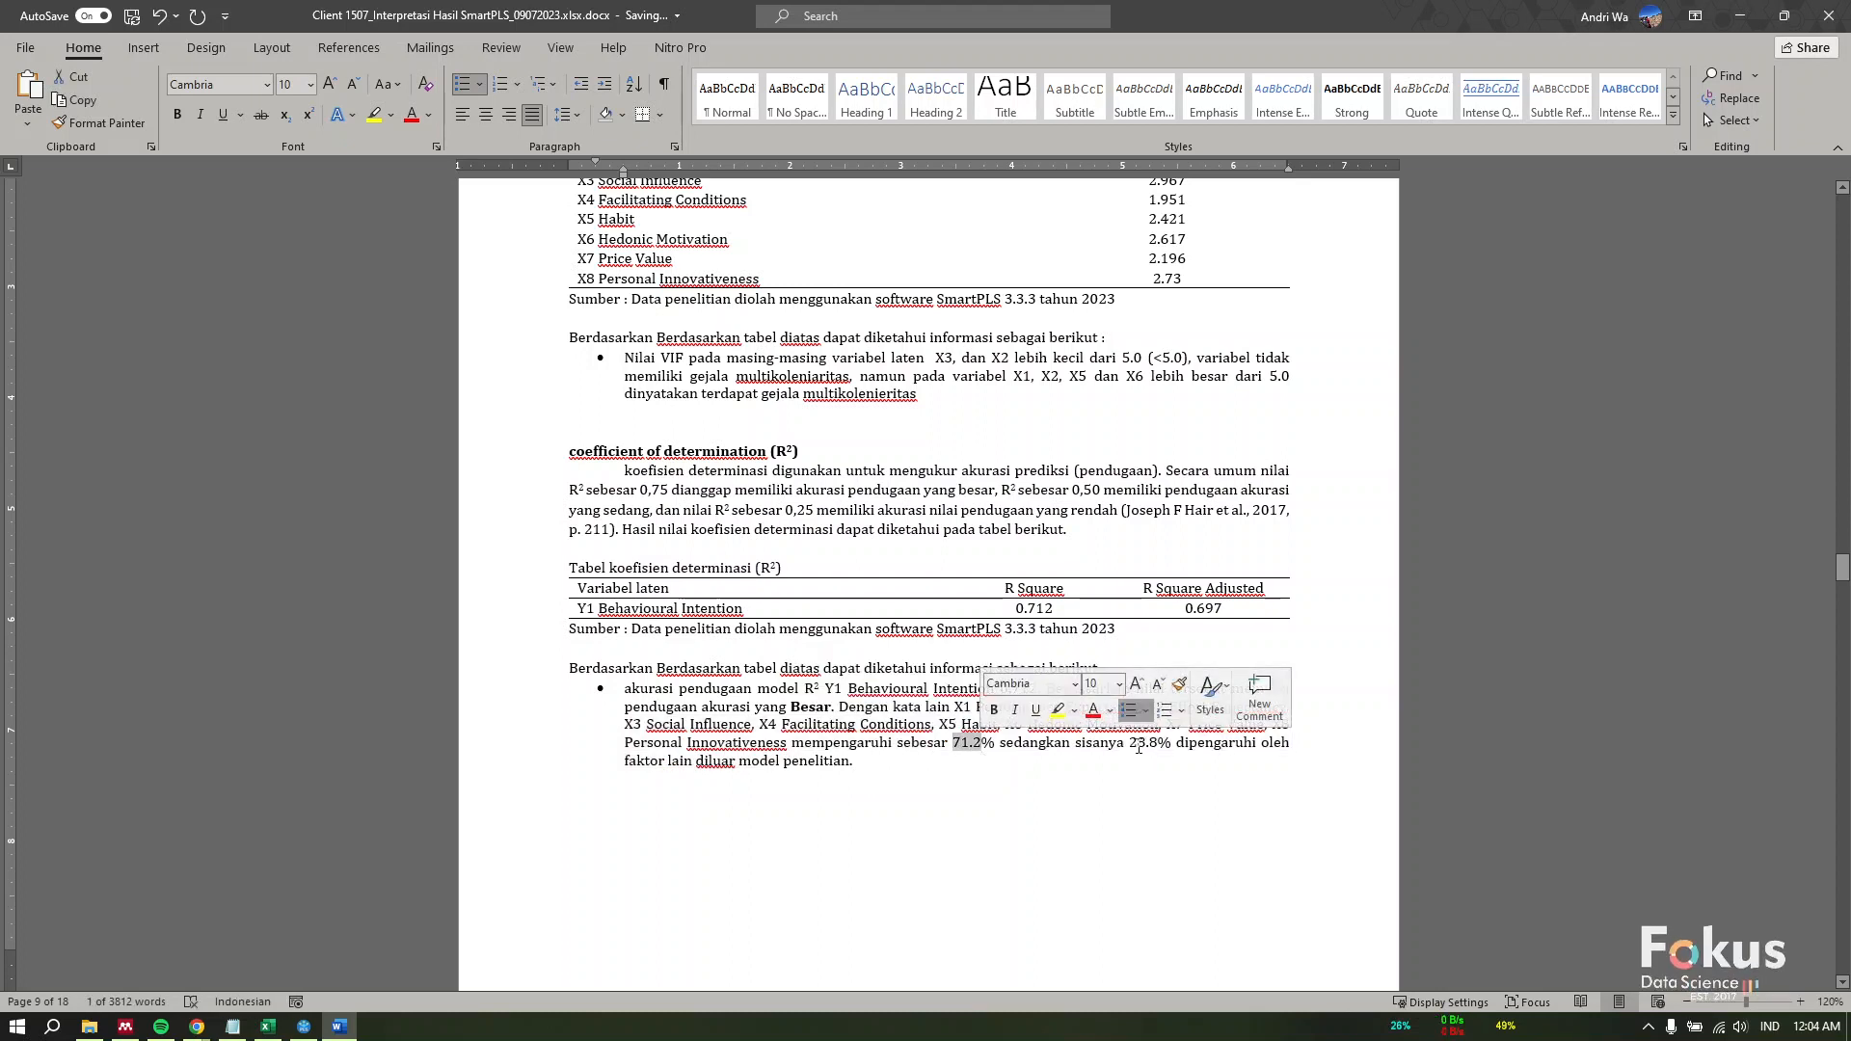
pyautogui.moveTo(1130, 744); pyautogui.dragTo(1171, 744)
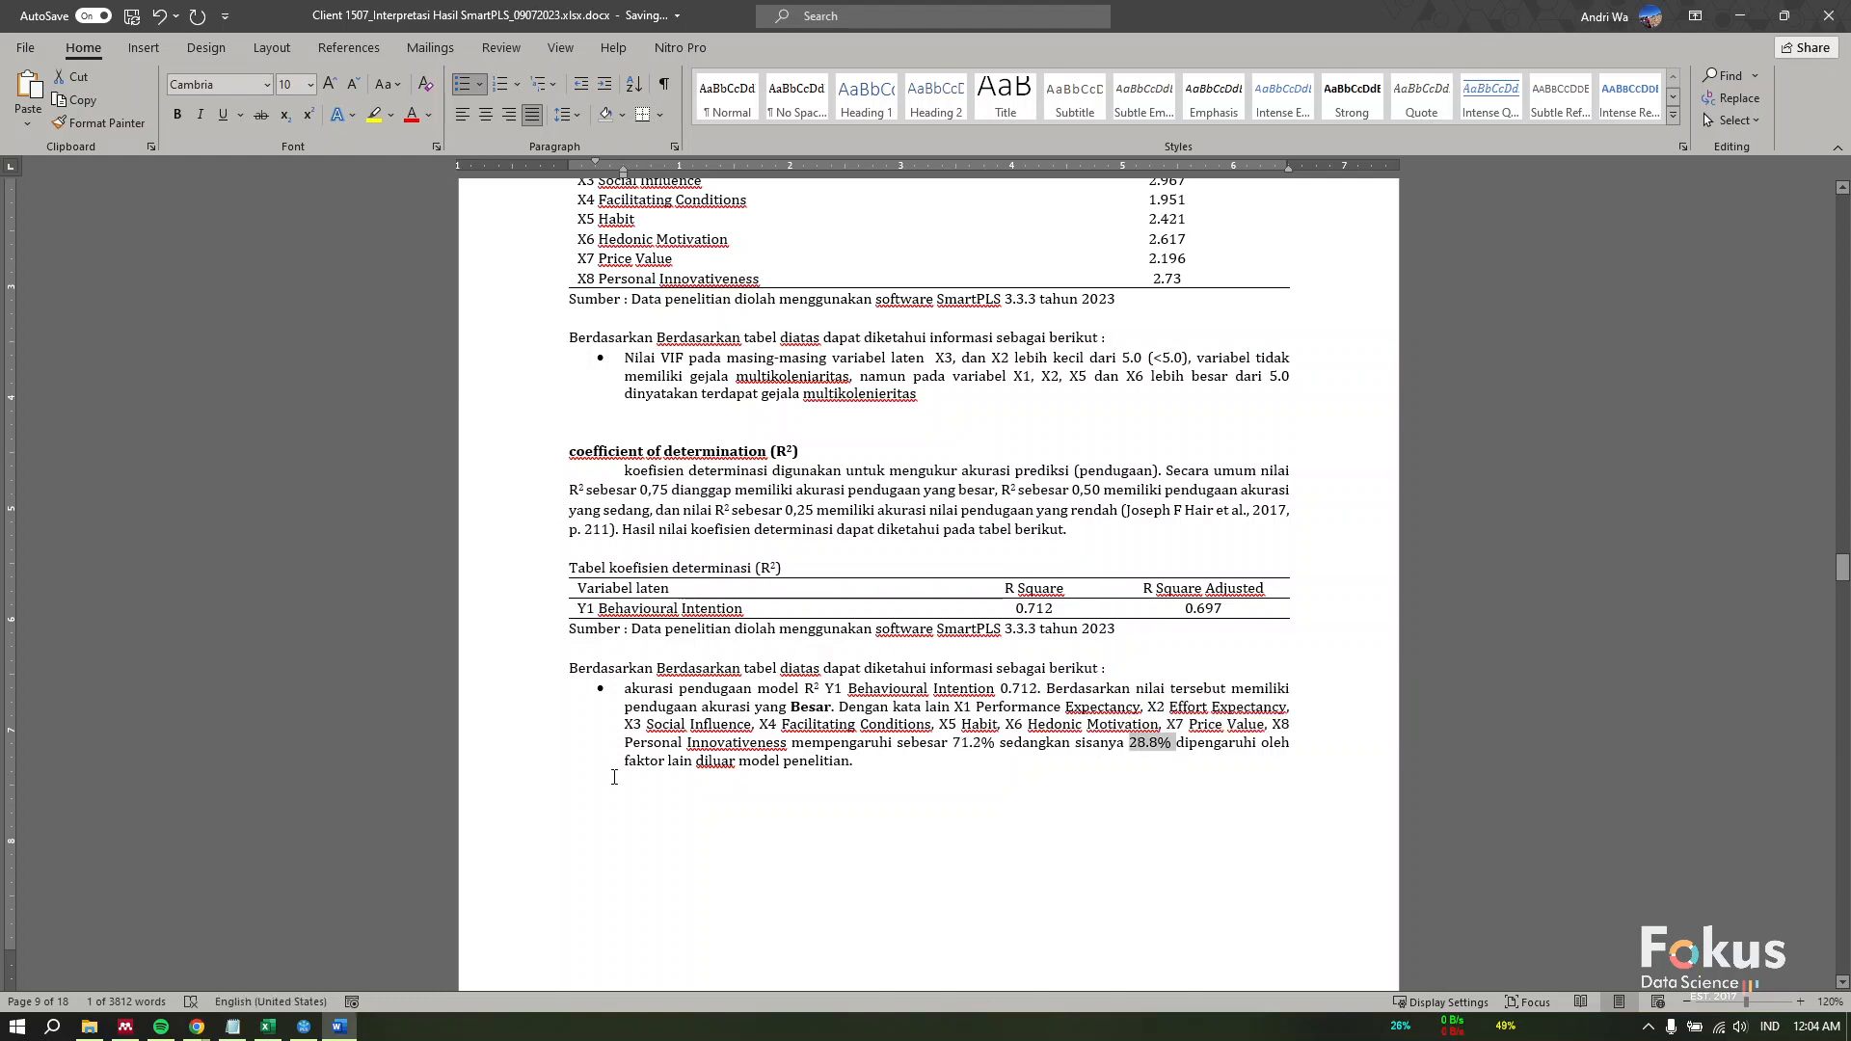
pyautogui.scroll(5, 1053, 820)
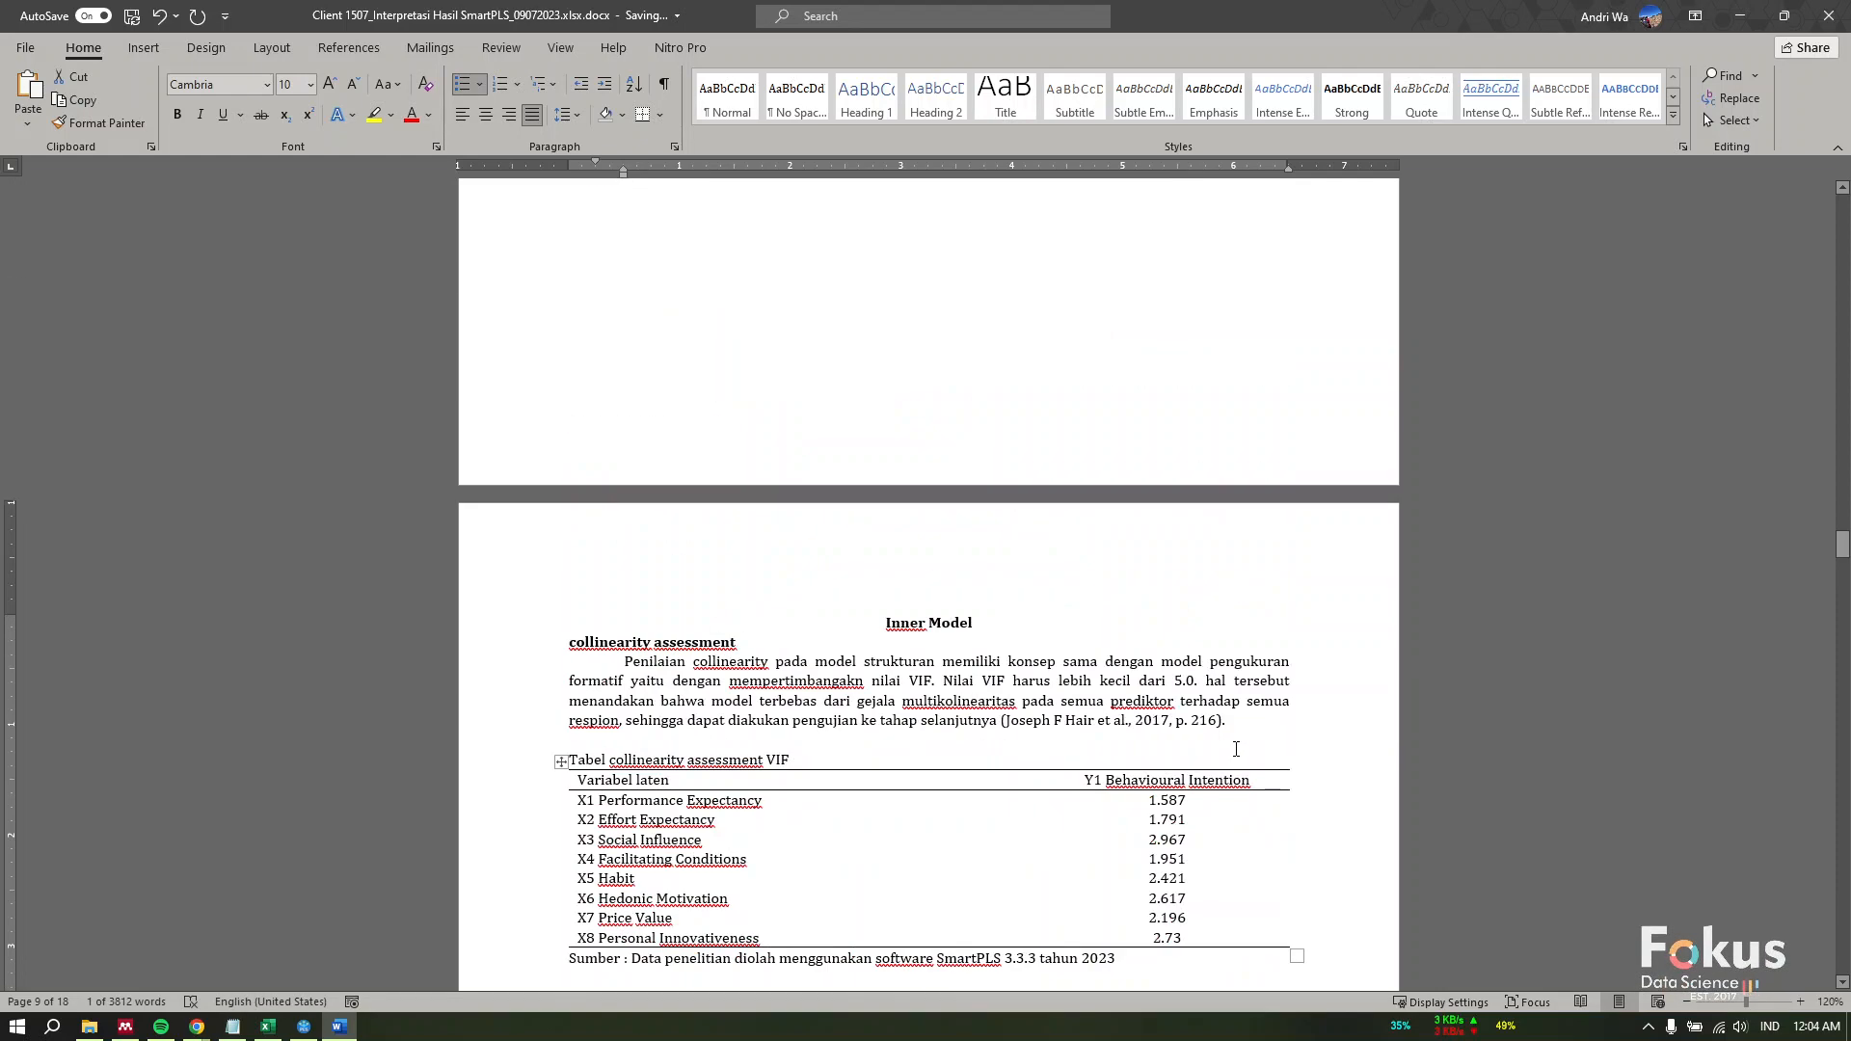
pyautogui.scroll(-2, 1054, 820)
pyautogui.scroll(-3, 914, 906)
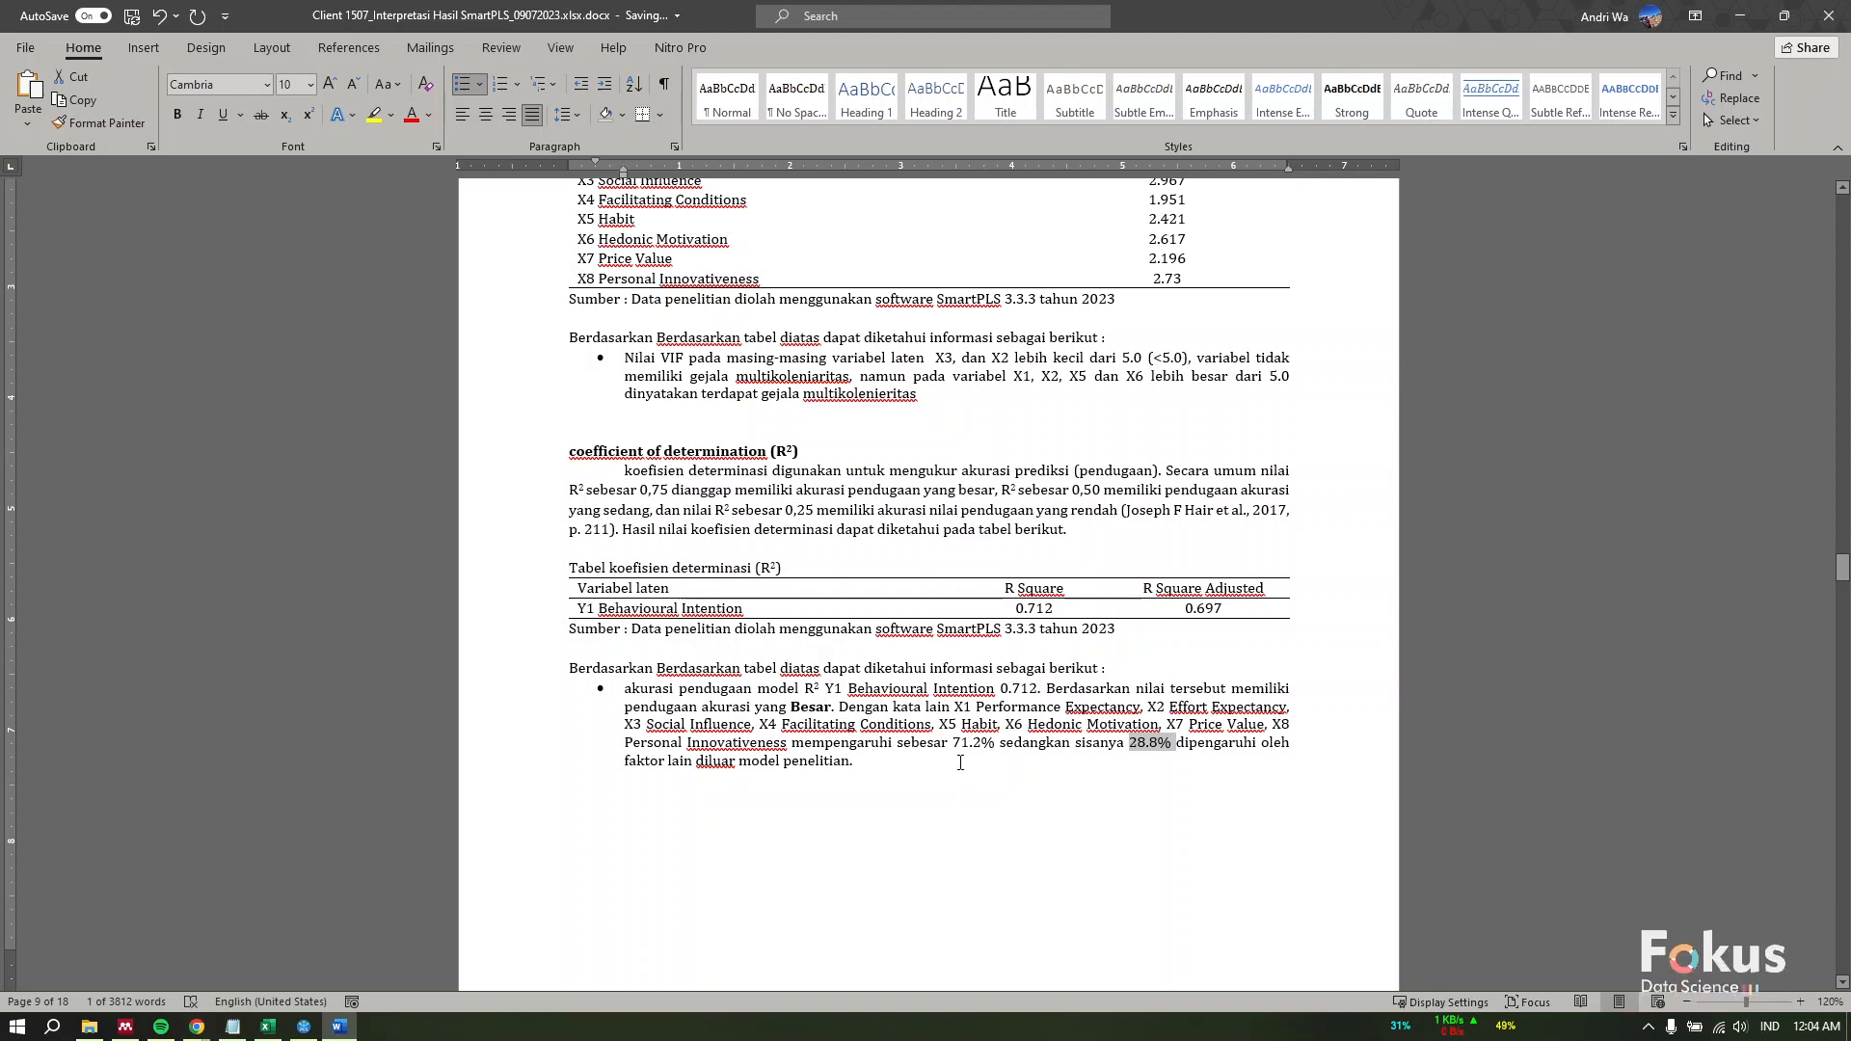
# - Review the Predictive relevance (Q²) section with its table and interpretation
pyautogui.scroll(-10, 959, 762)
pyautogui.scroll(-3, 875, 595)
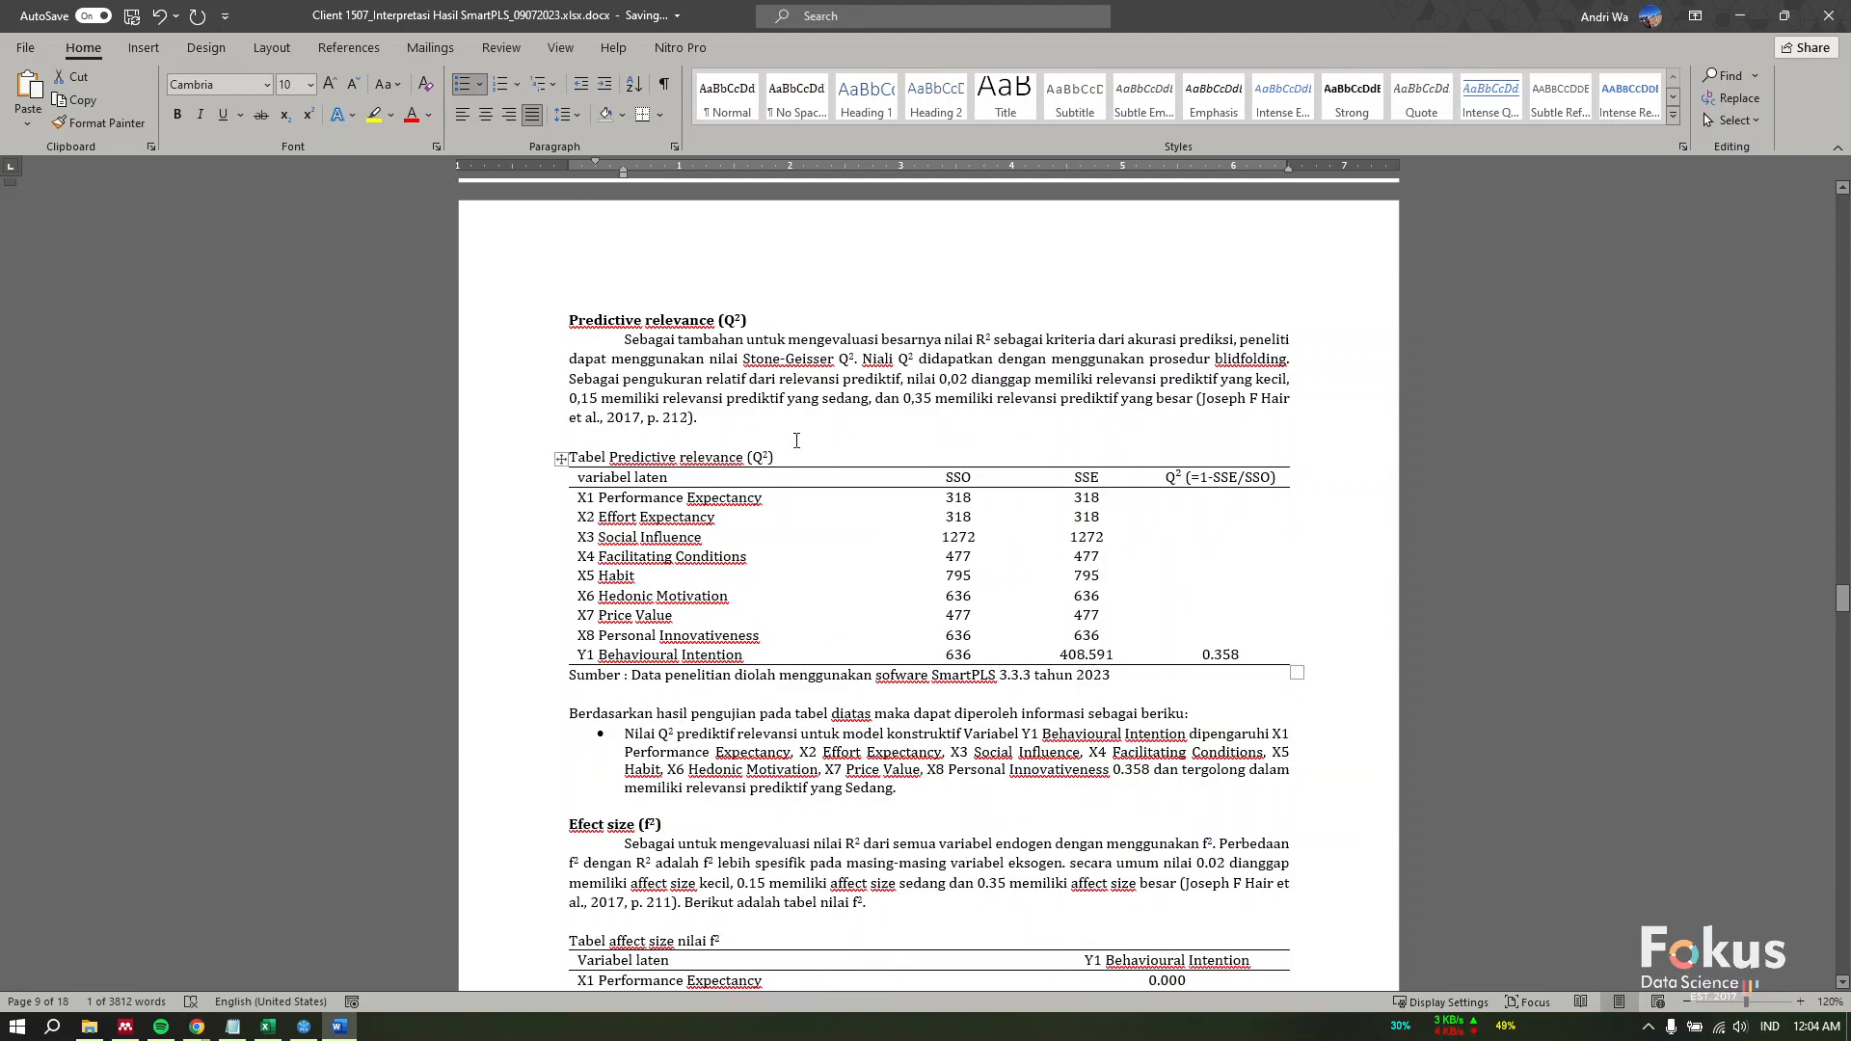
pyautogui.moveTo(569, 320); pyautogui.dragTo(1166, 798)
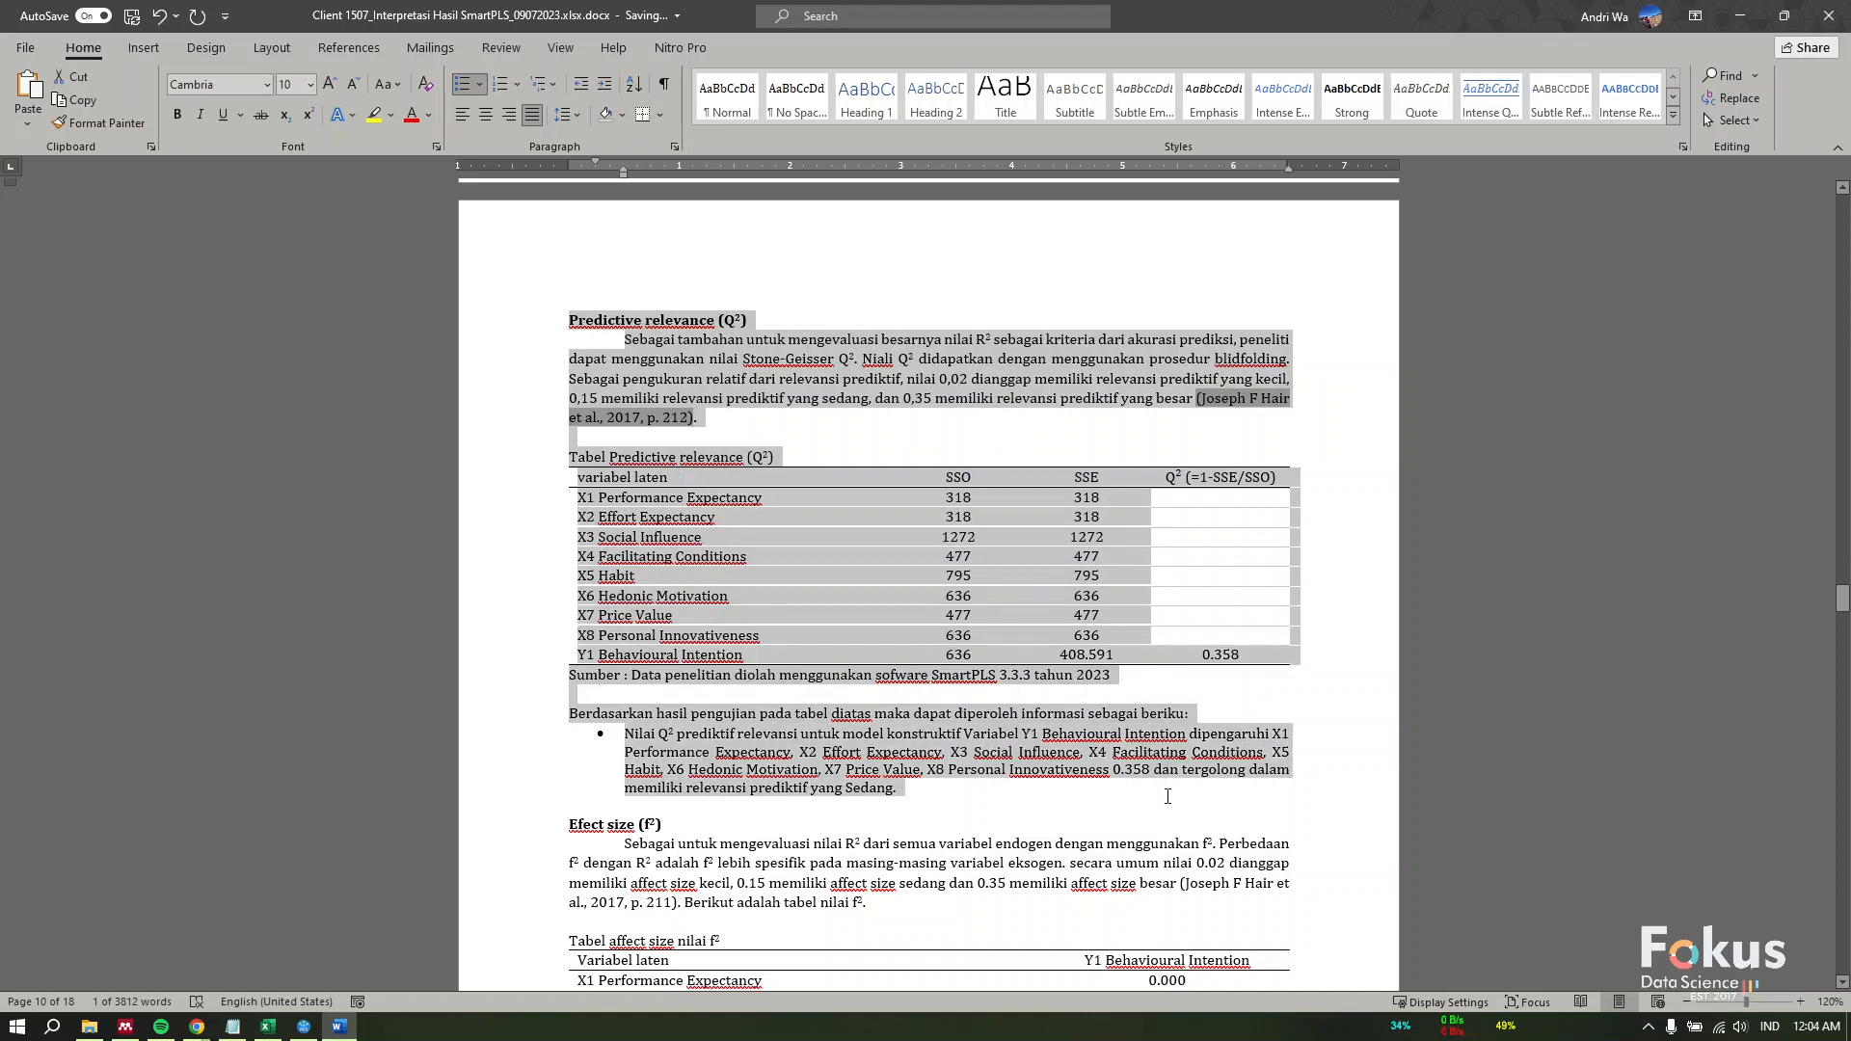
pyautogui.scroll(-2, 1124, 802)
# - Review the effect size (f²) explanation and the X1 Performance Expectancy row of its table
pyautogui.moveTo(565, 716); pyautogui.dragTo(840, 827)
pyautogui.scroll(-5, 751, 613)
pyautogui.scroll(-2, 752, 614)
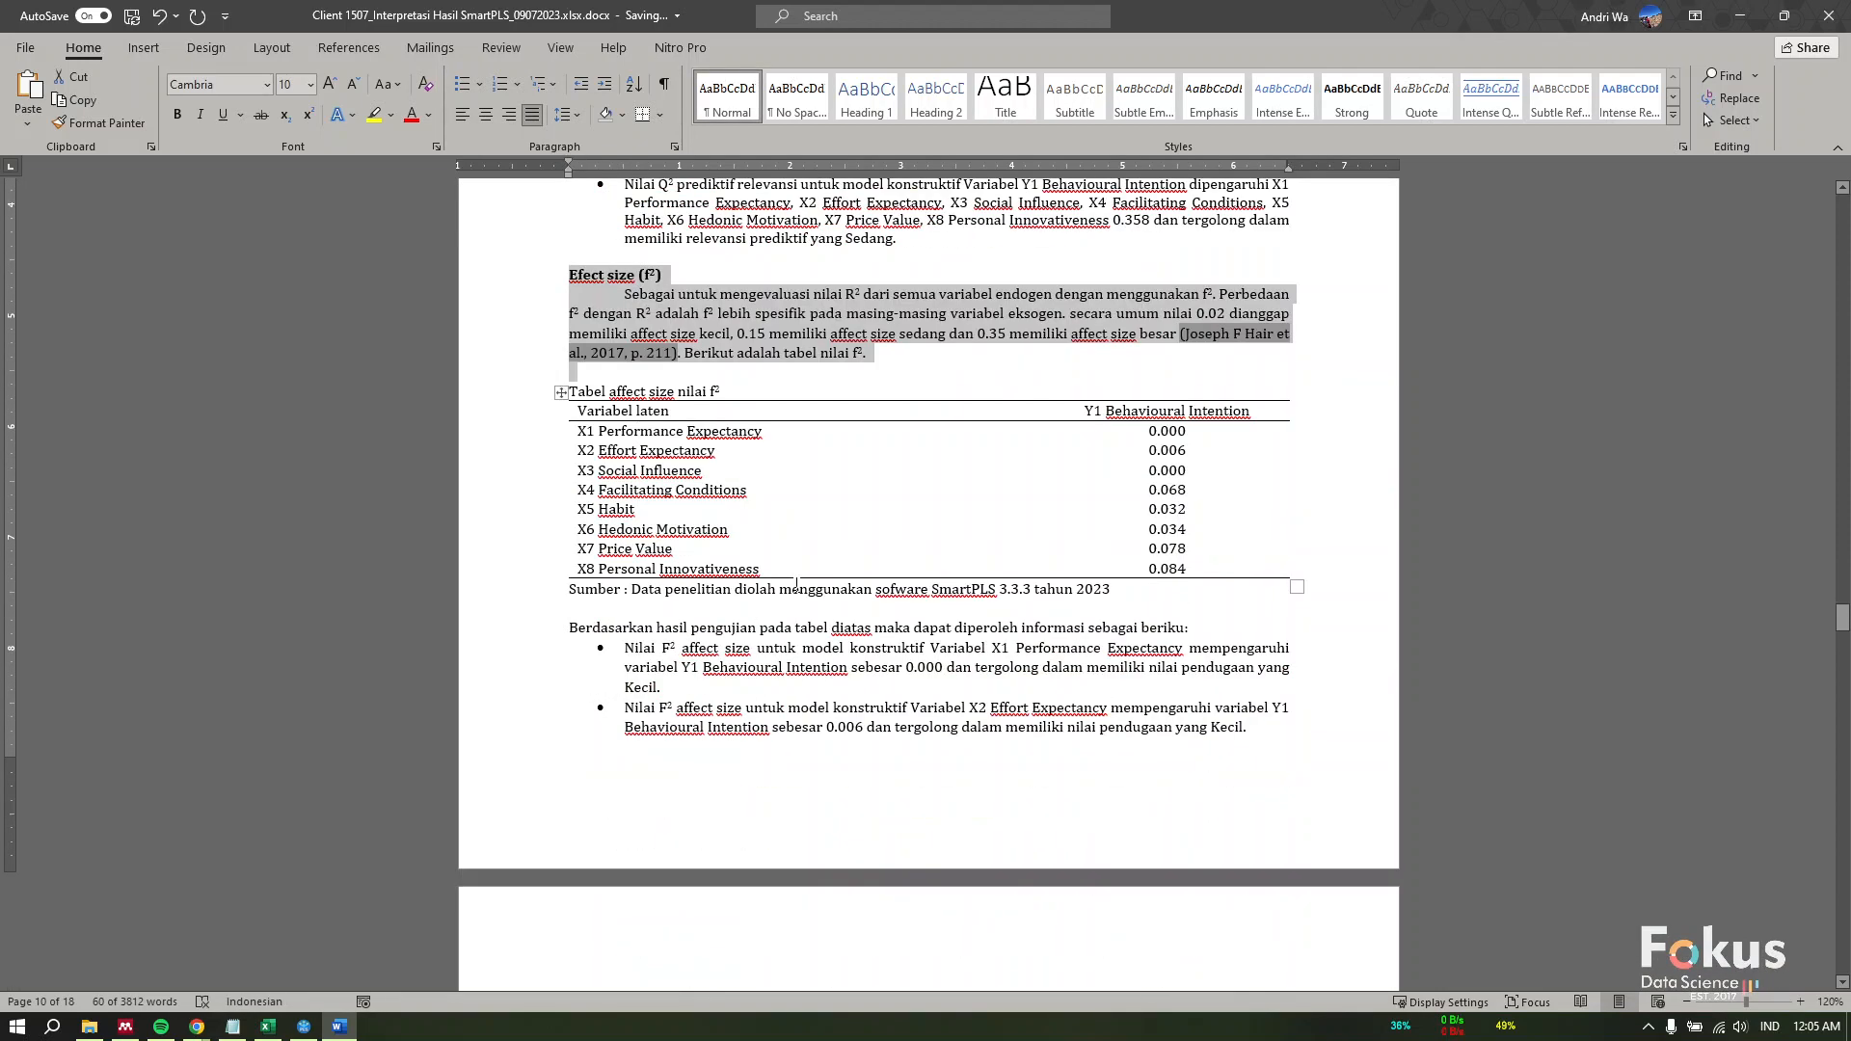
pyautogui.click(797, 311)
pyautogui.moveTo(556, 275); pyautogui.dragTo(902, 393)
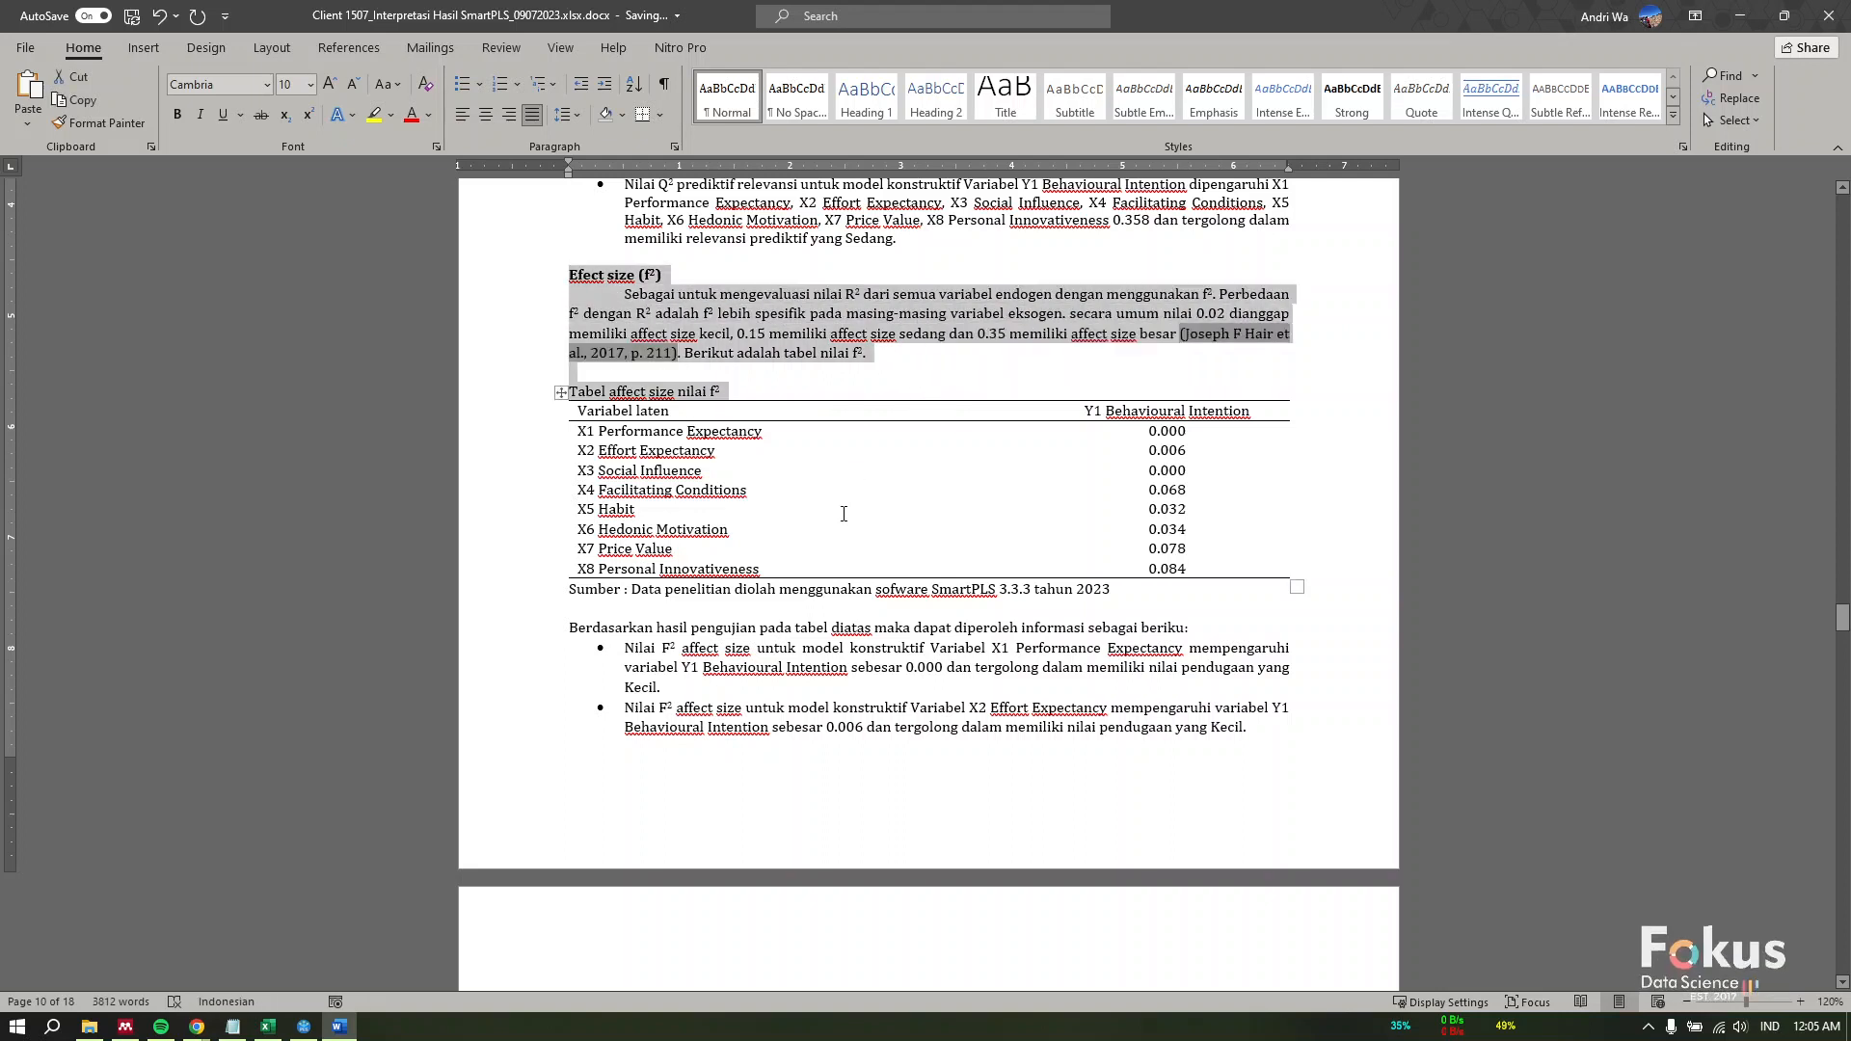
pyautogui.click(580, 433)
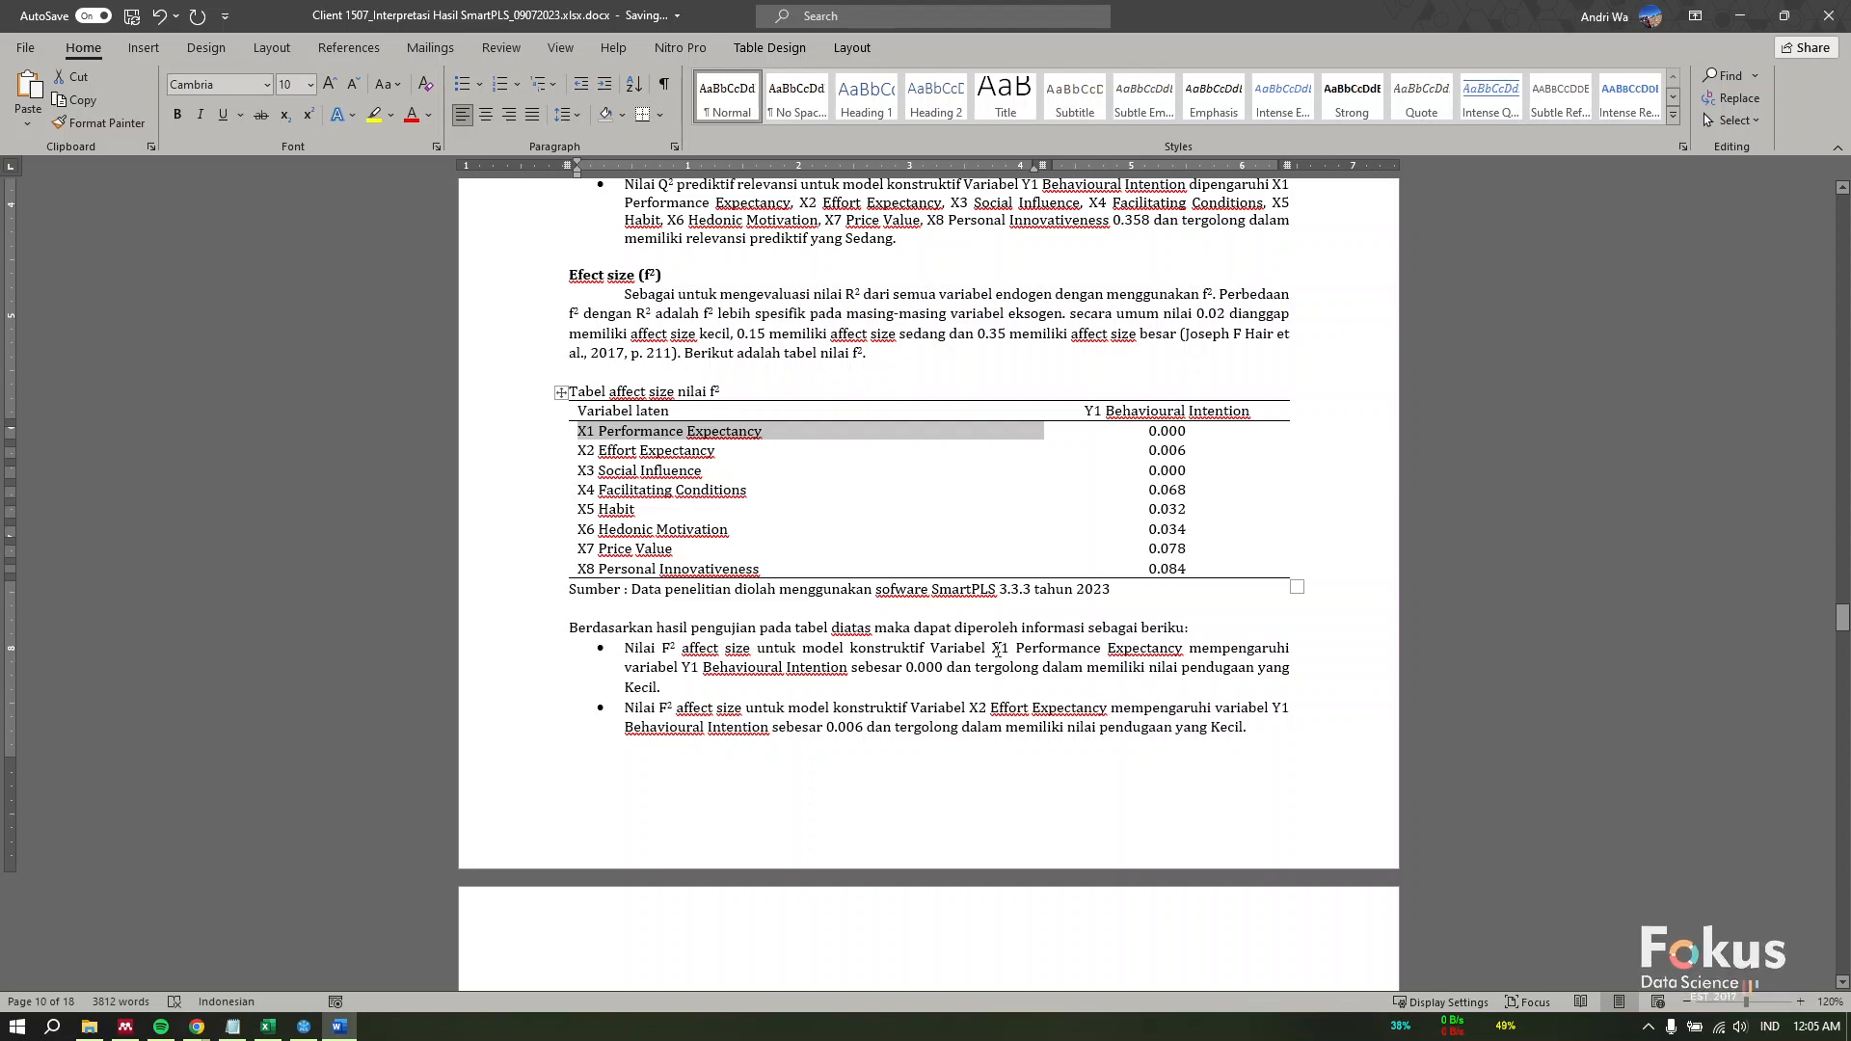
# - Check the X1 Performance Expectancy f² interpretation, including its value and category, against the thresholds in the Effect size (f²) explanation
pyautogui.moveTo(998, 651); pyautogui.dragTo(1071, 659)
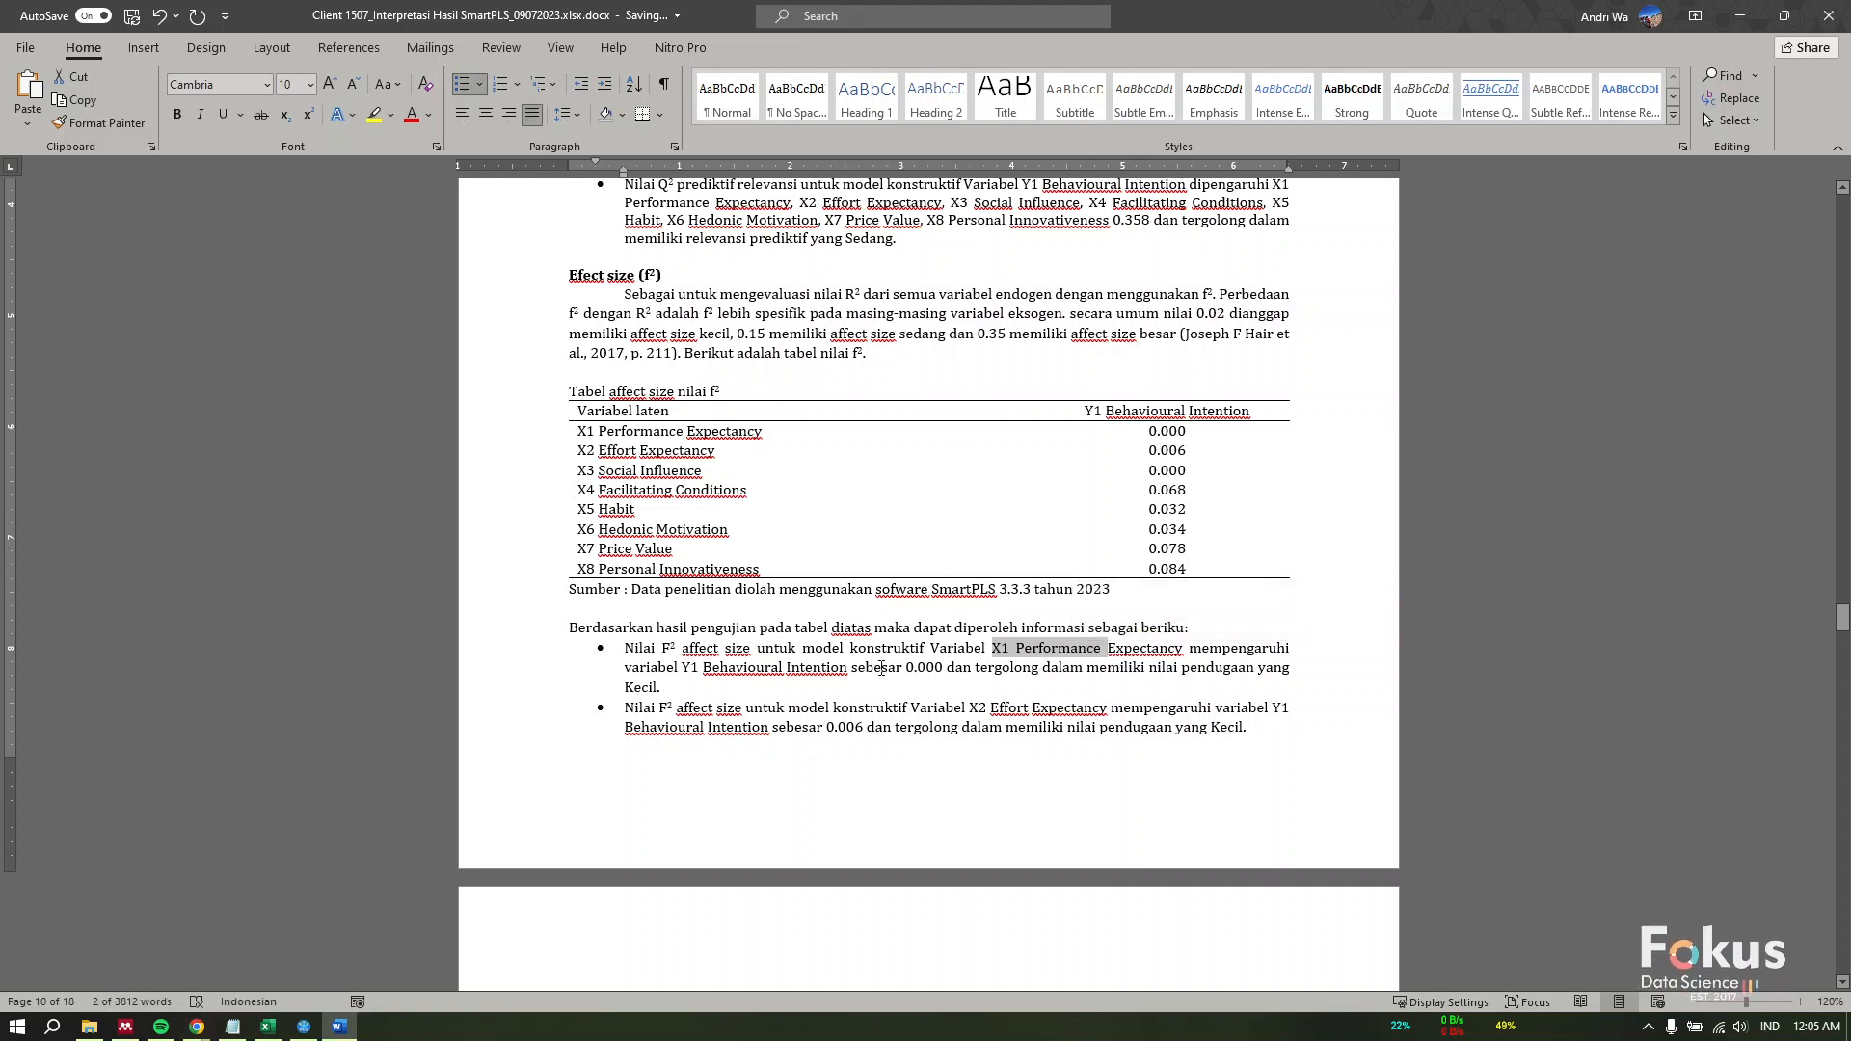
pyautogui.moveTo(916, 667); pyautogui.dragTo(945, 668)
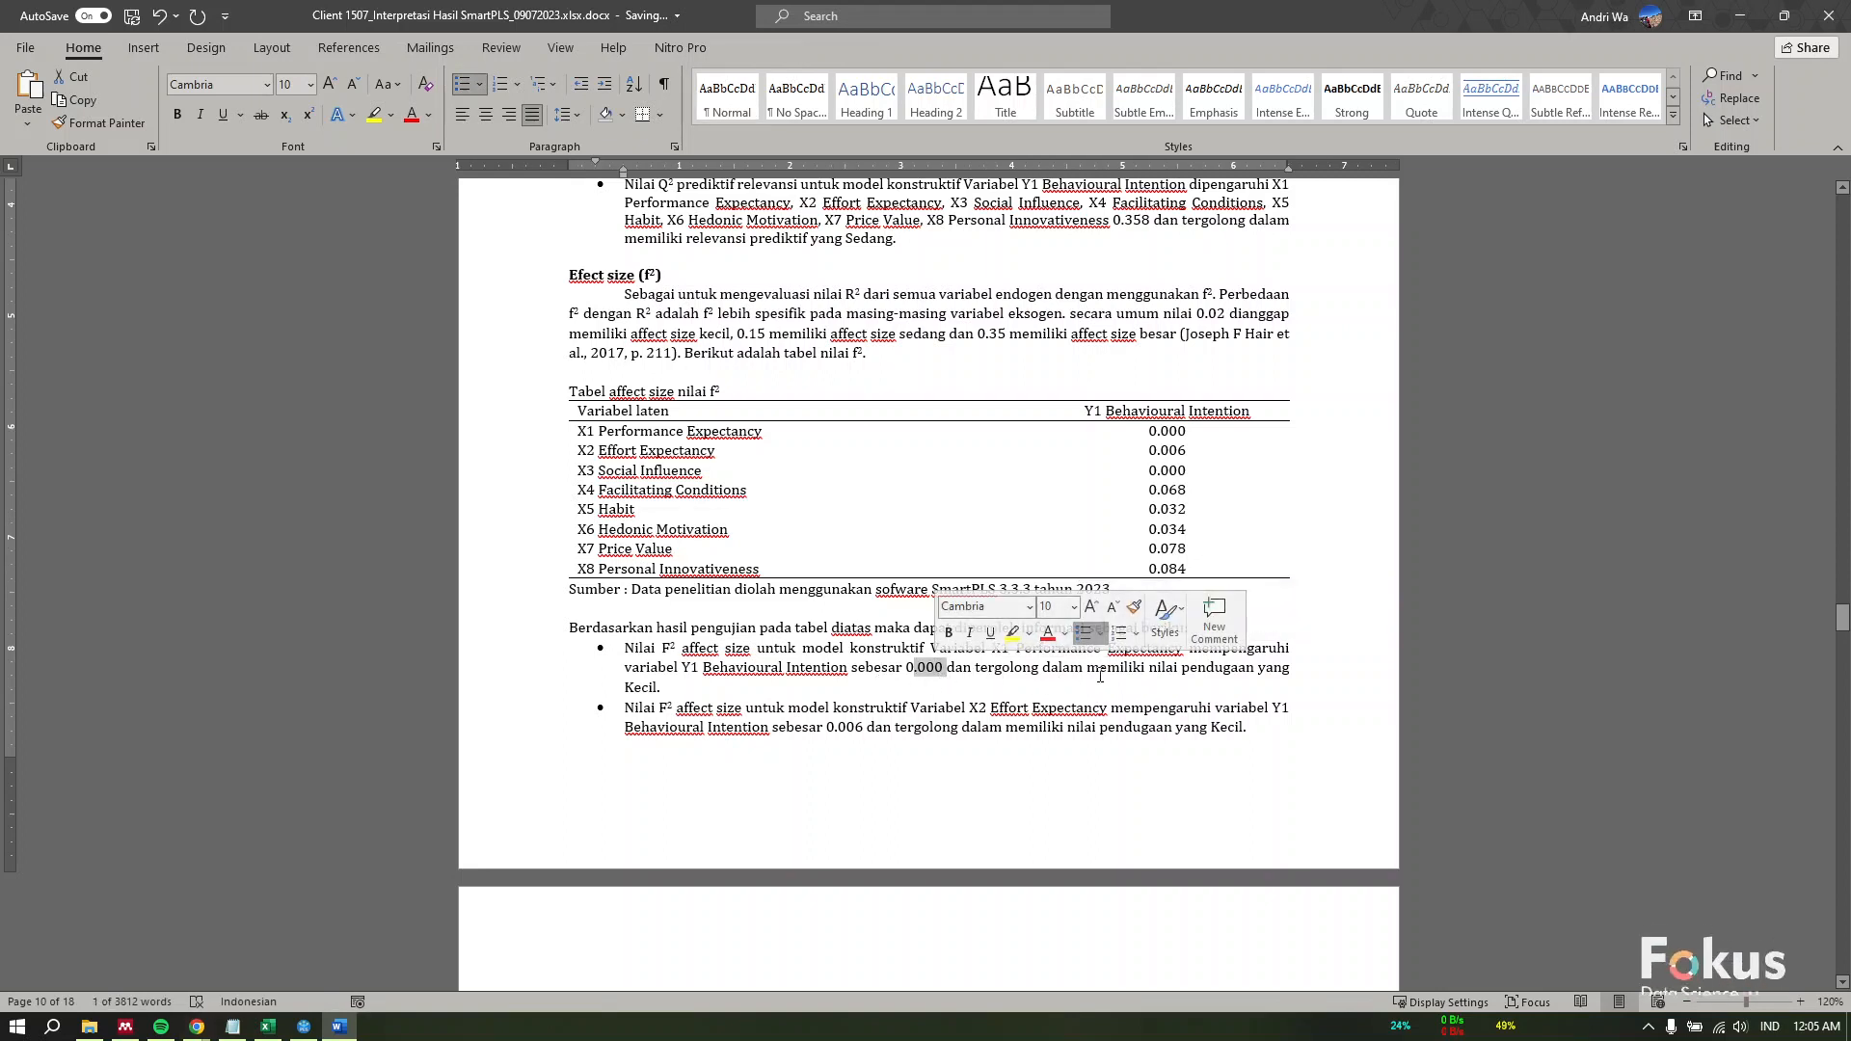
pyautogui.click(665, 685)
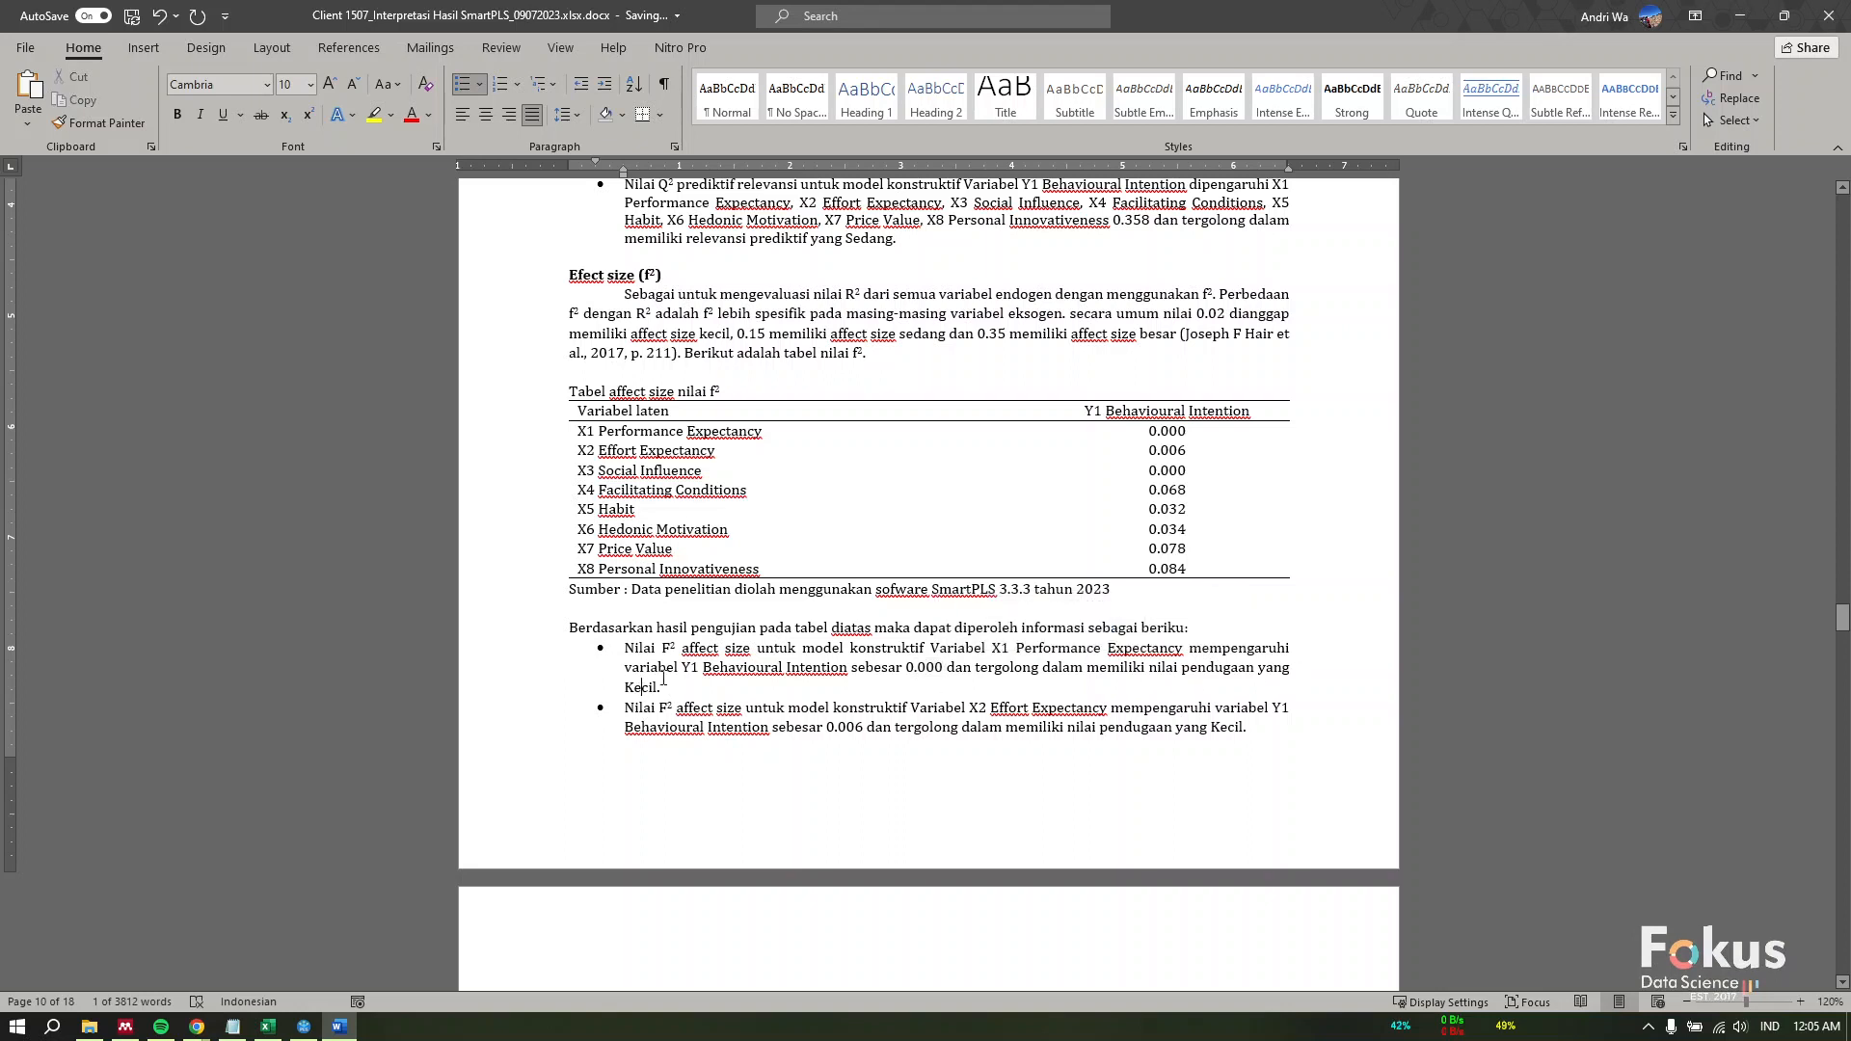
pyautogui.click(551, 278)
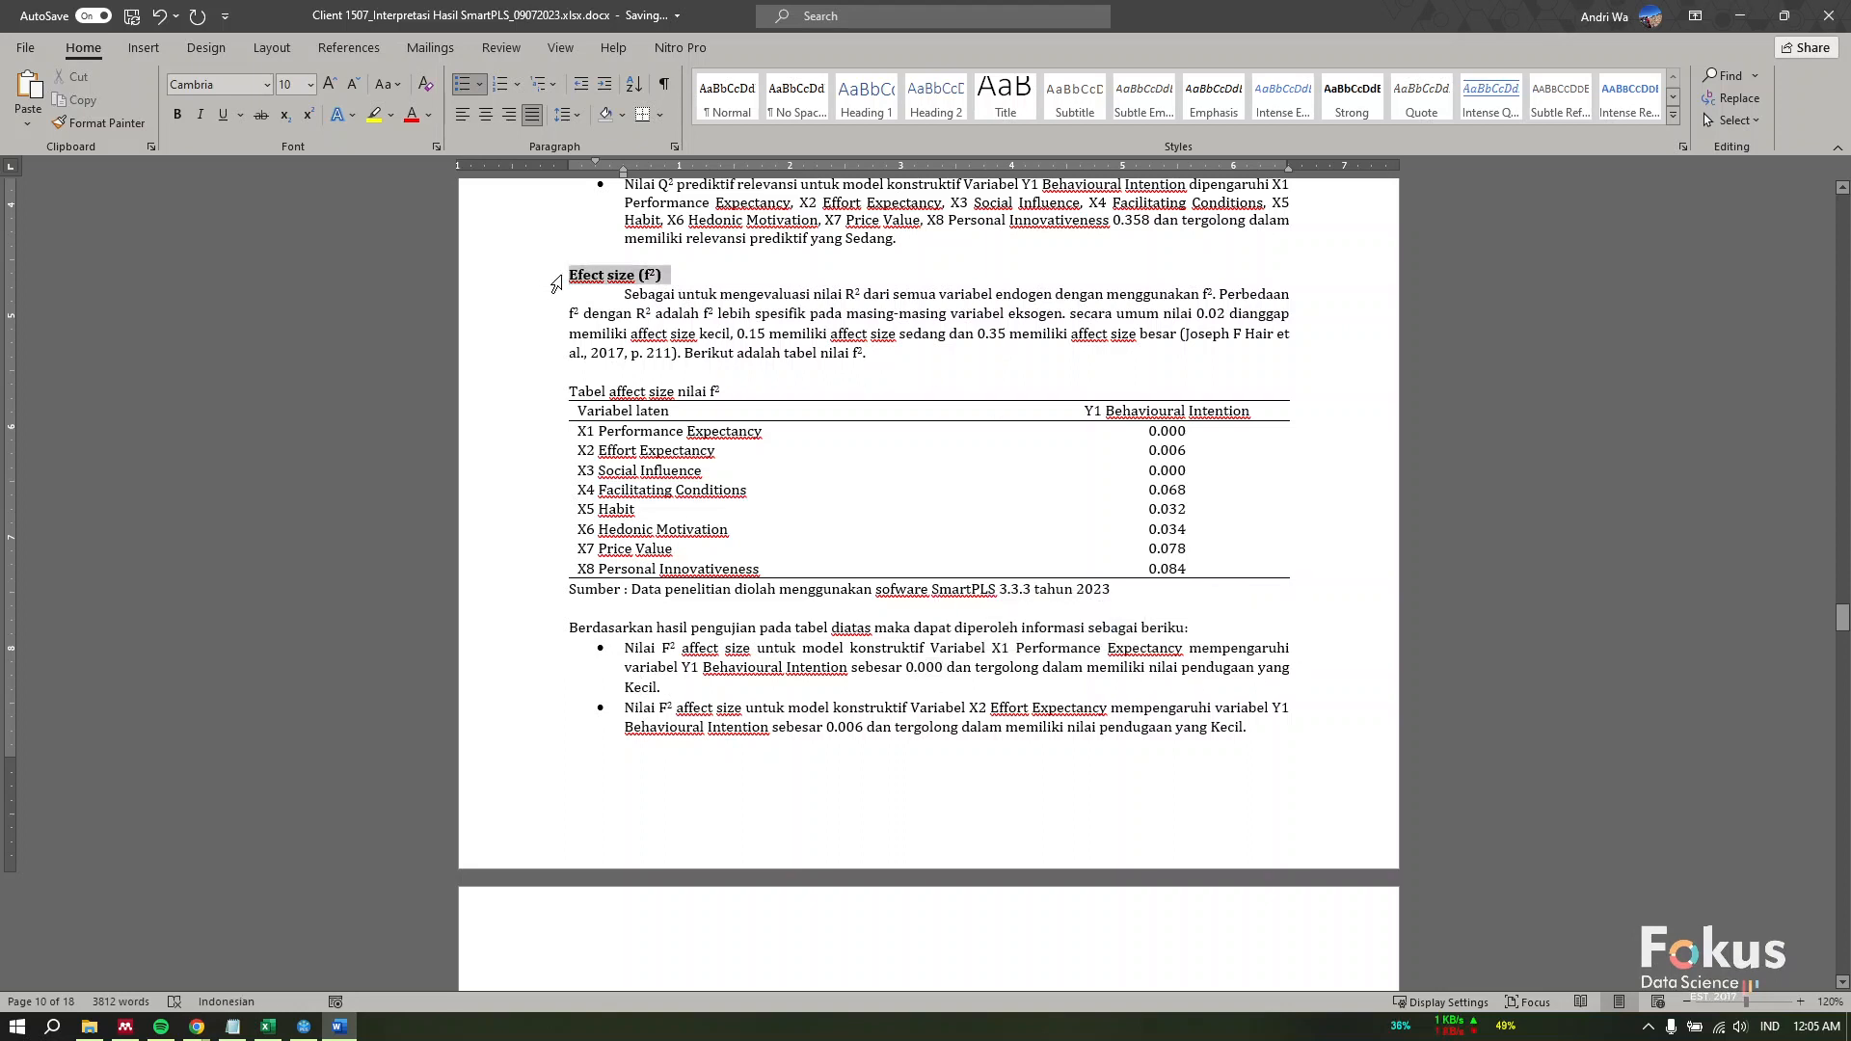
pyautogui.moveTo(556, 285); pyautogui.dragTo(873, 363)
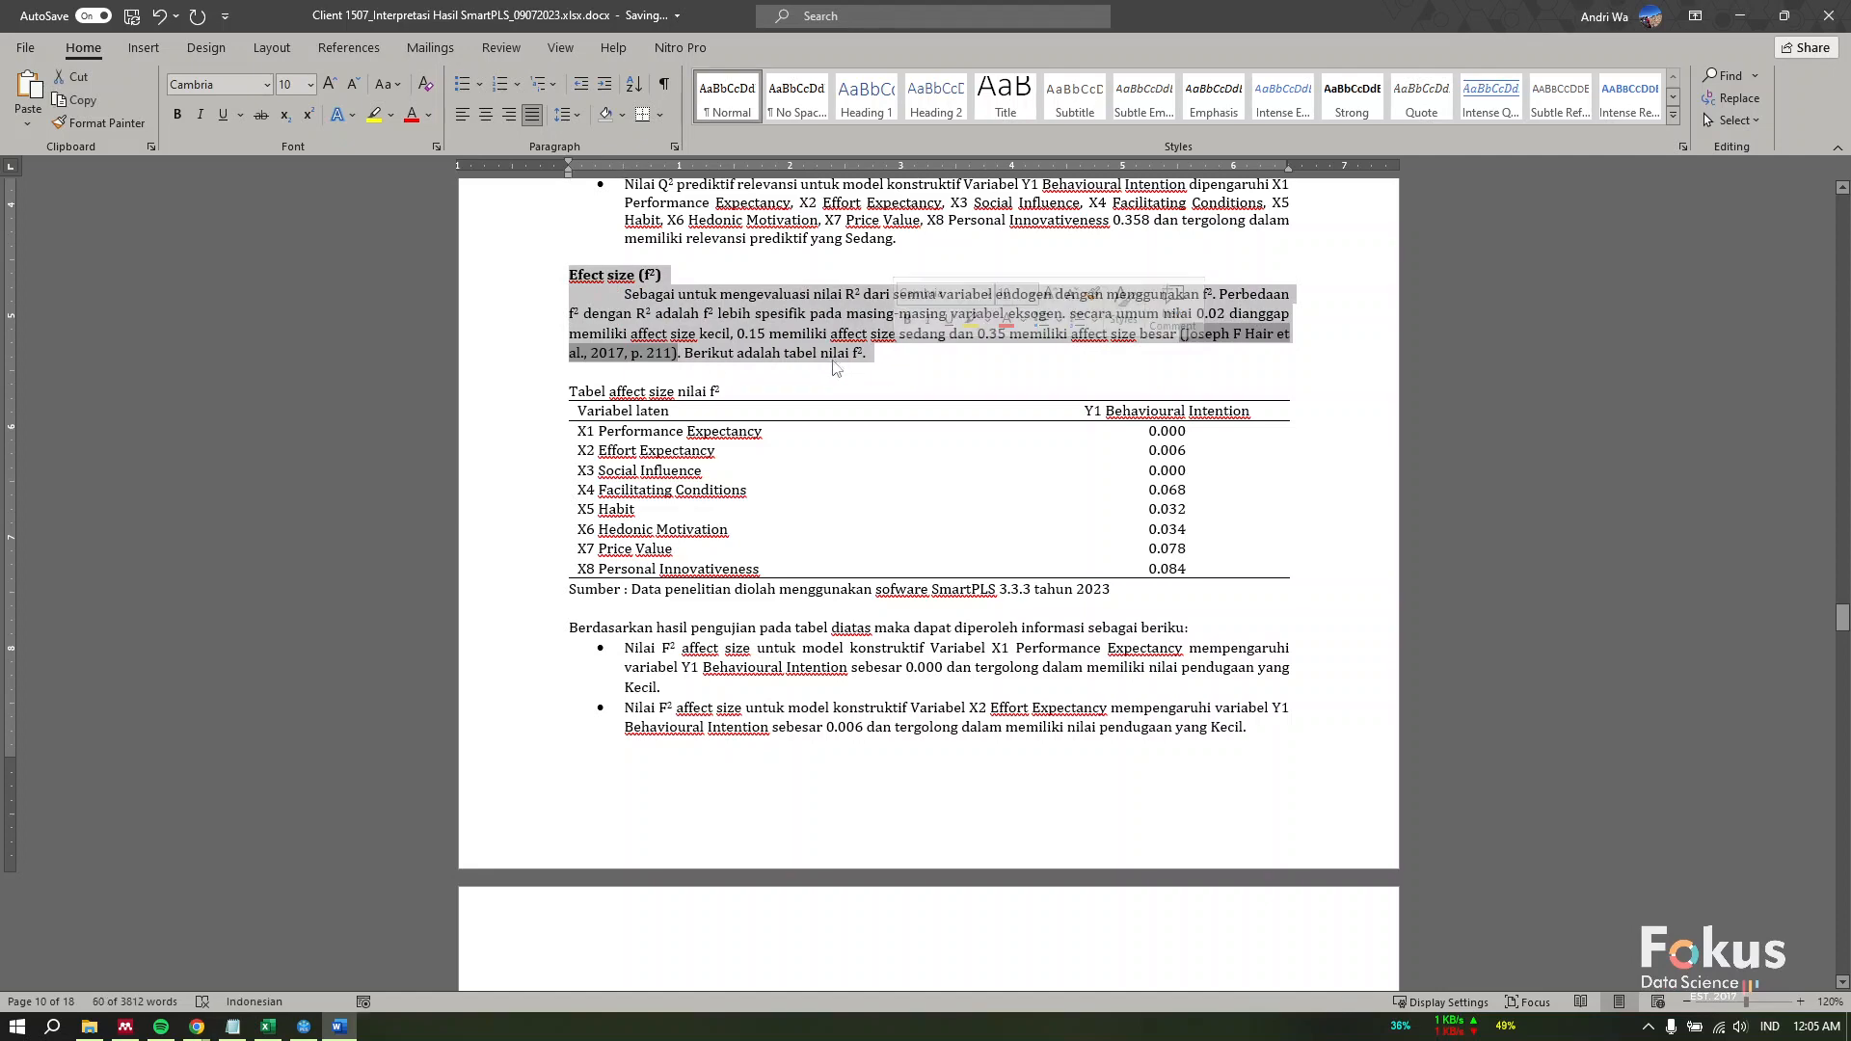
pyautogui.click(1091, 360)
pyautogui.tripleClick(1091, 360)
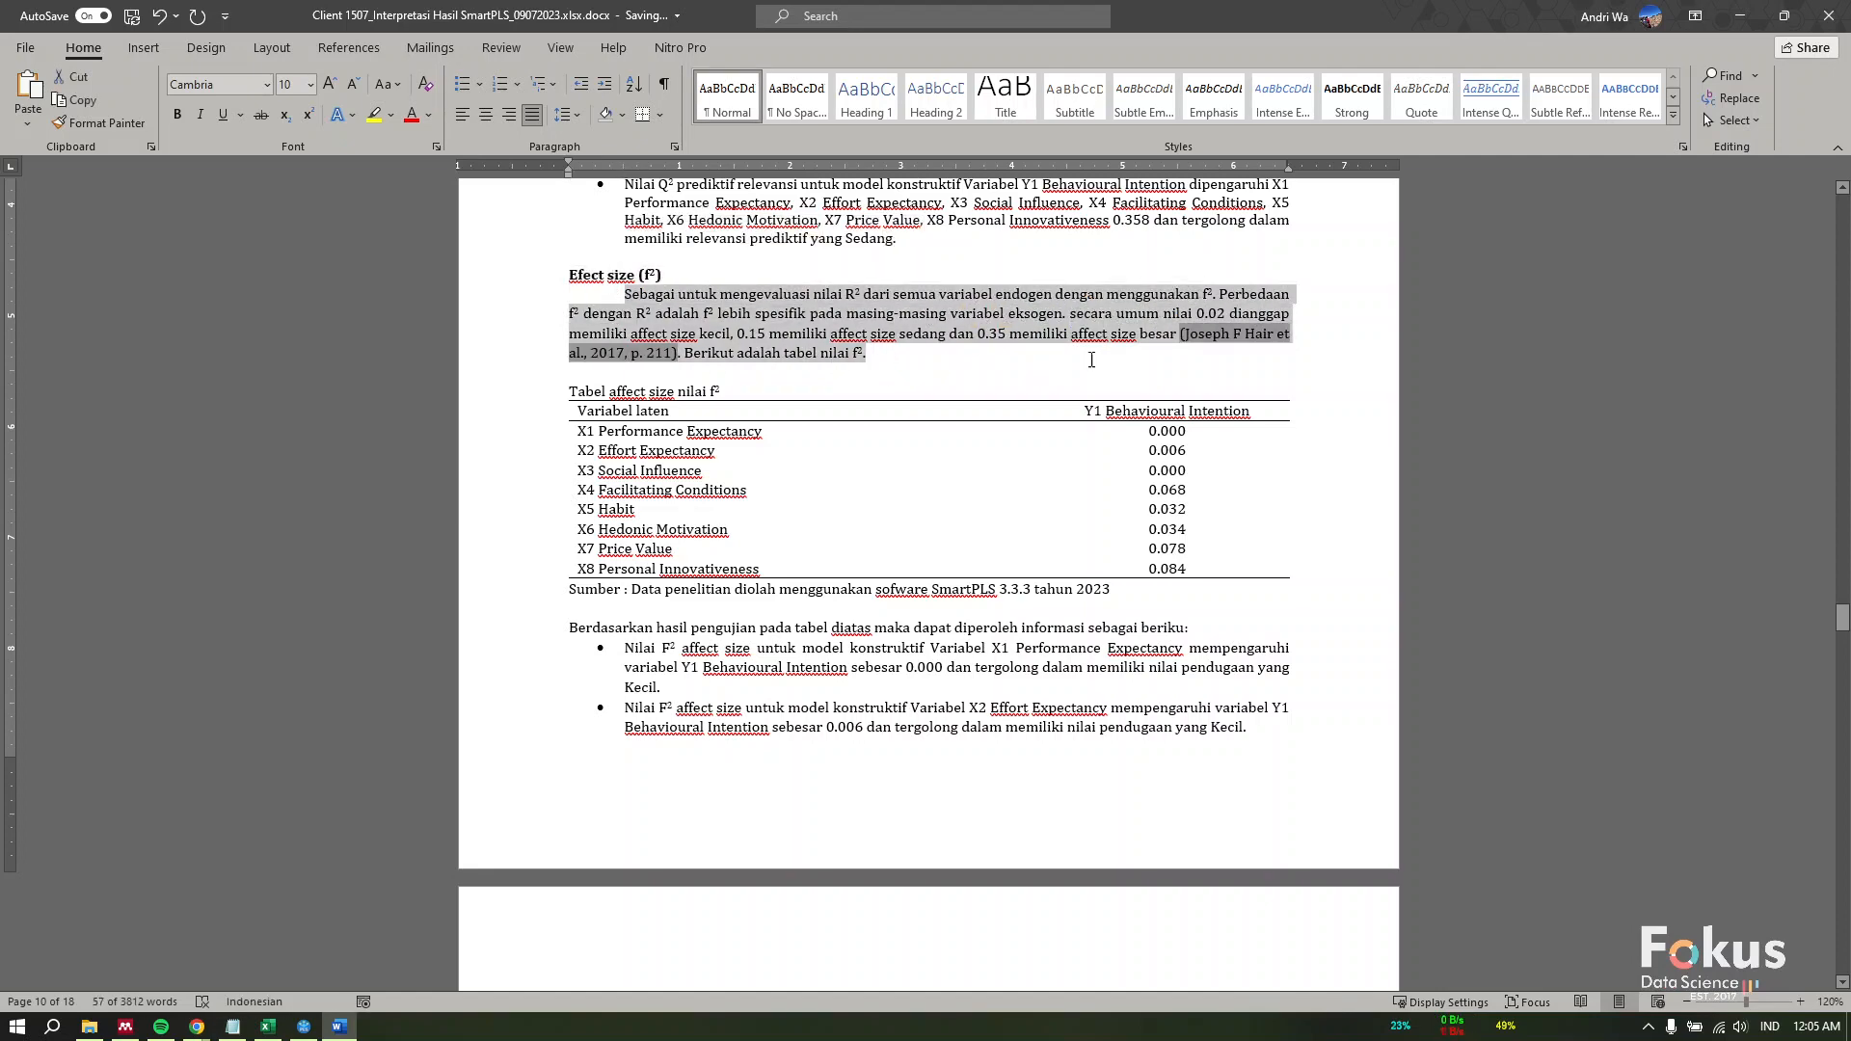
pyautogui.click(1092, 628)
# - Compare the X2 Effort Expectancy f² value with its interpretation, and review the remaining f² bullets through X8 Personal Innovativeness
pyautogui.scroll(-2, 1071, 585)
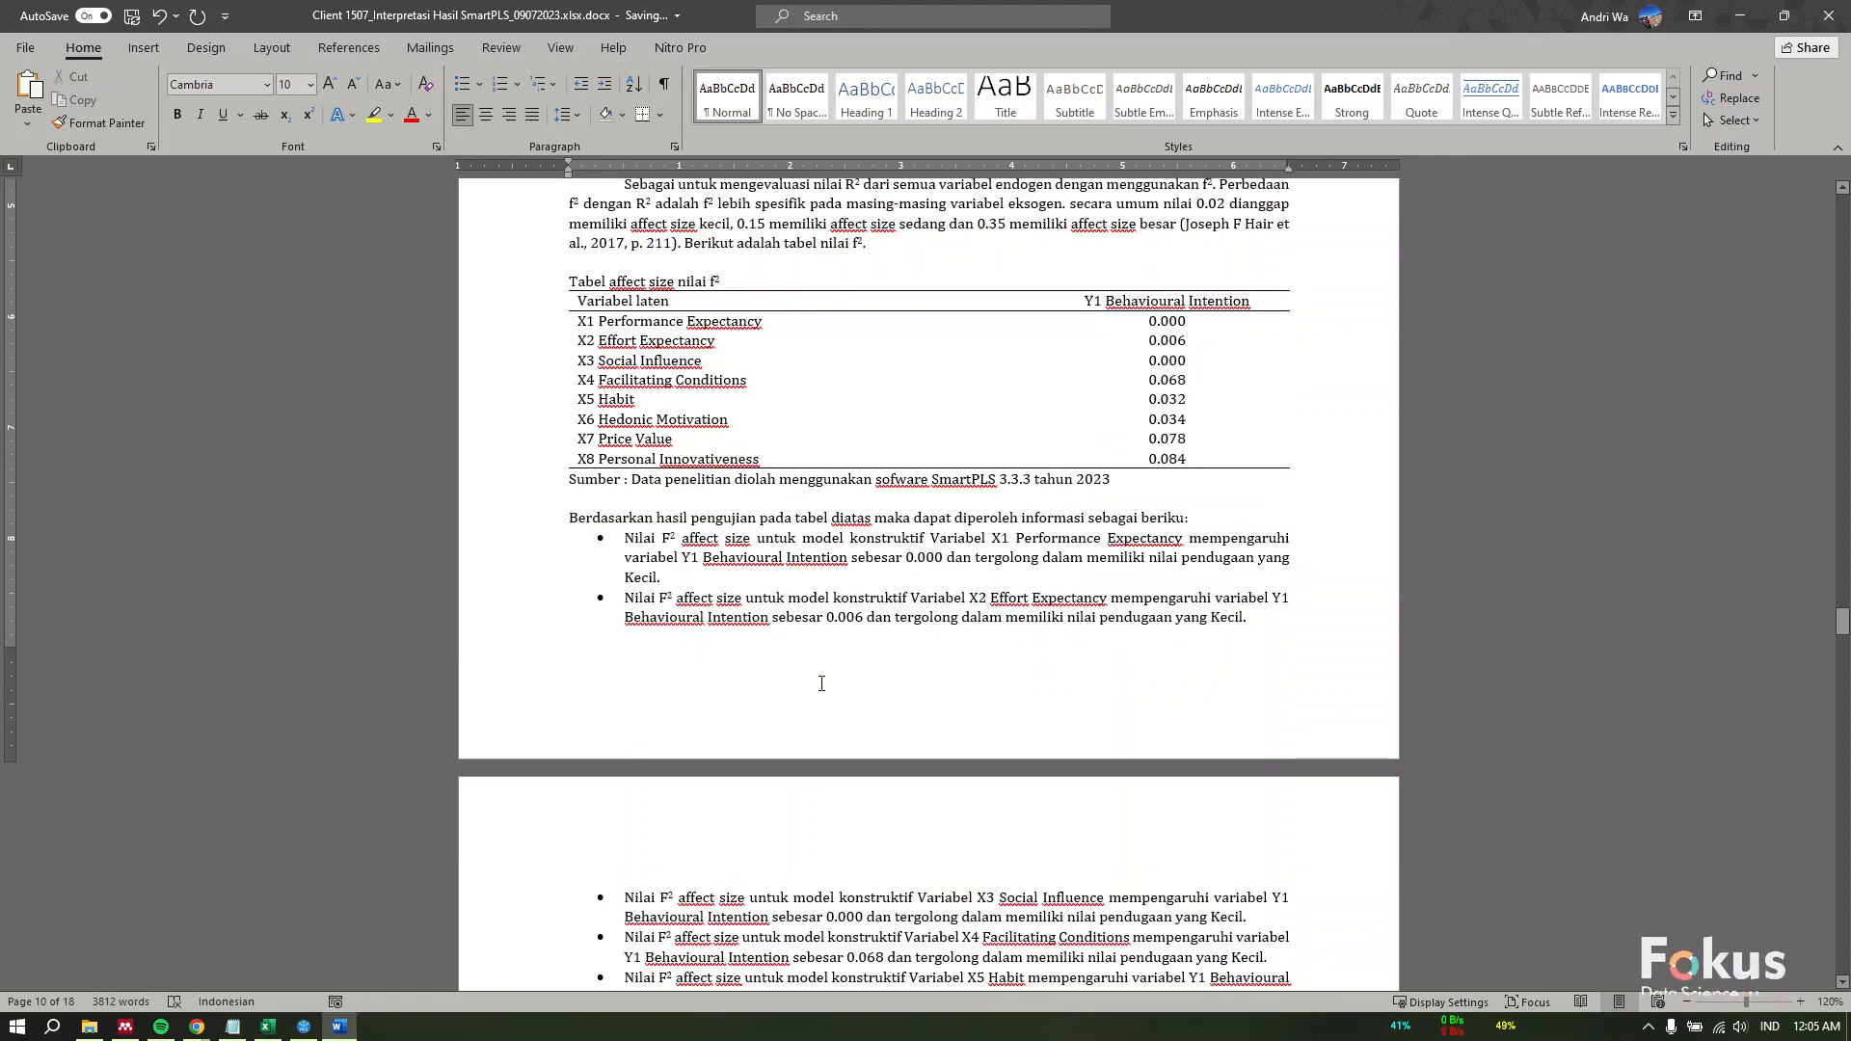
pyautogui.click(581, 341)
pyautogui.moveTo(1189, 340); pyautogui.dragTo(1149, 345)
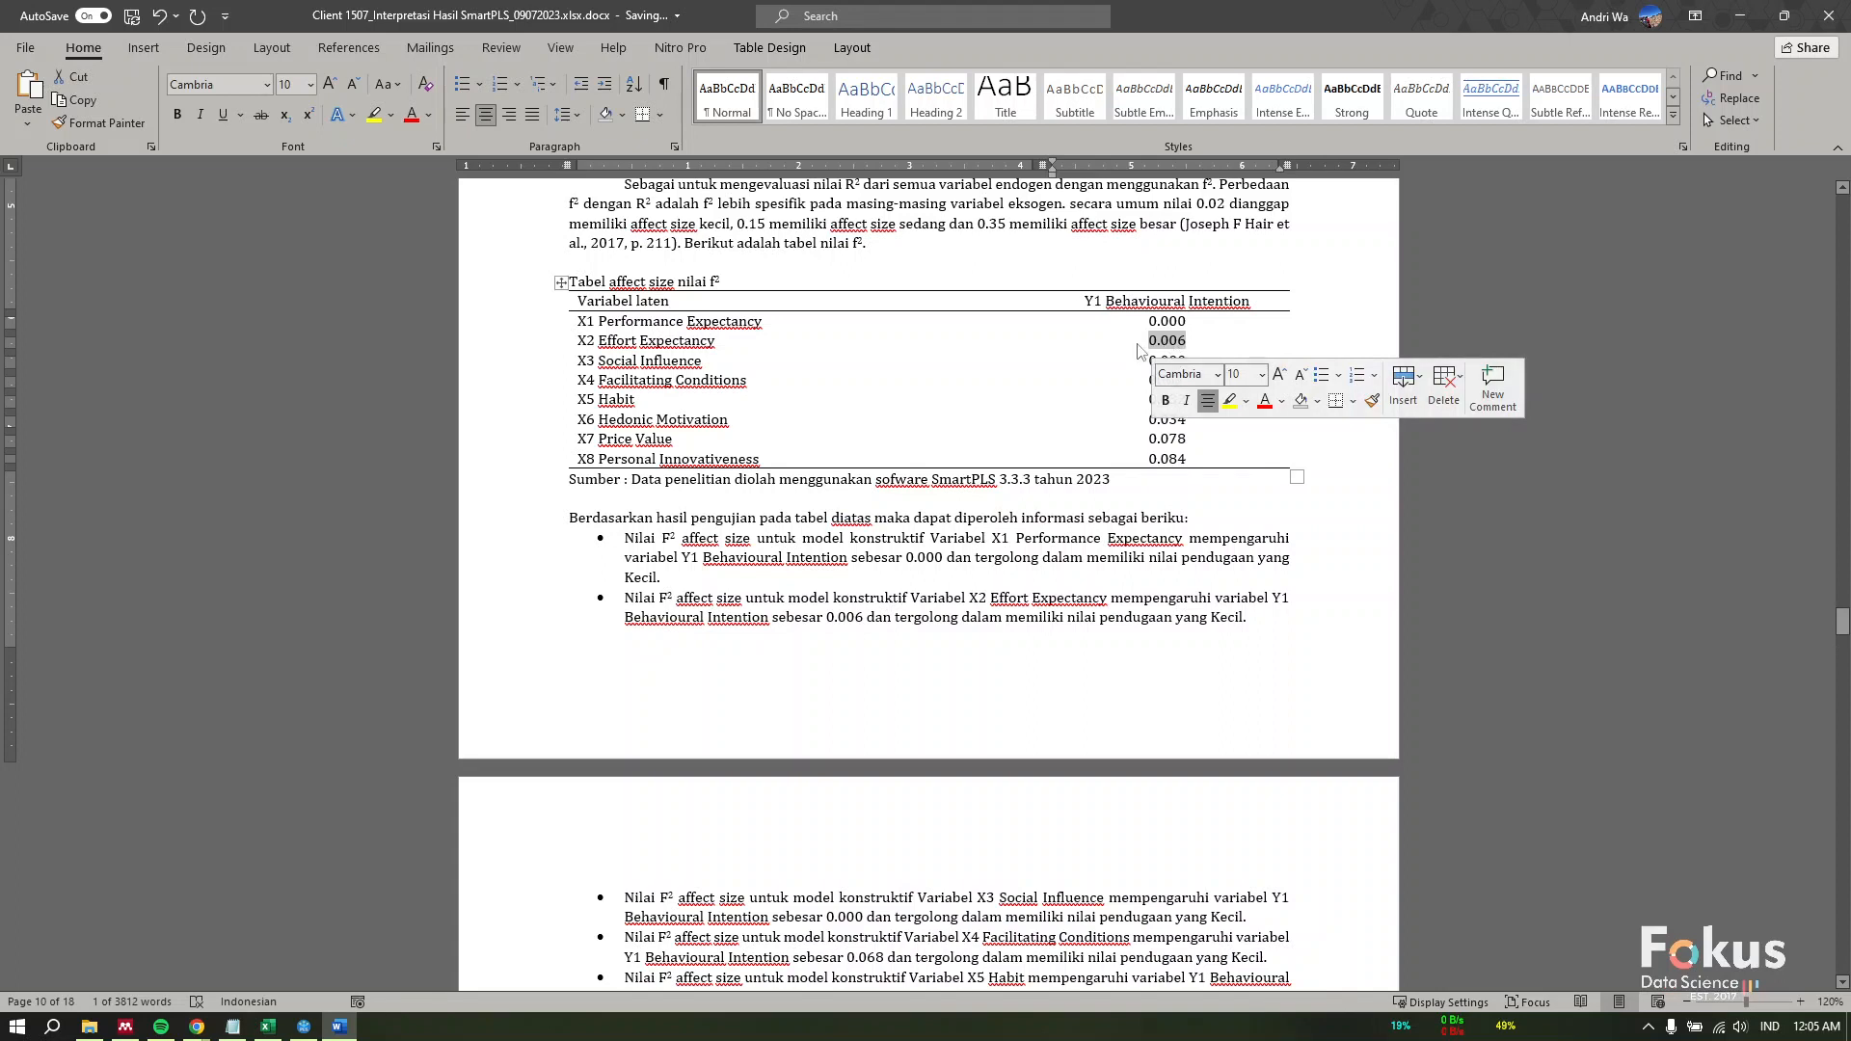
pyautogui.click(972, 479)
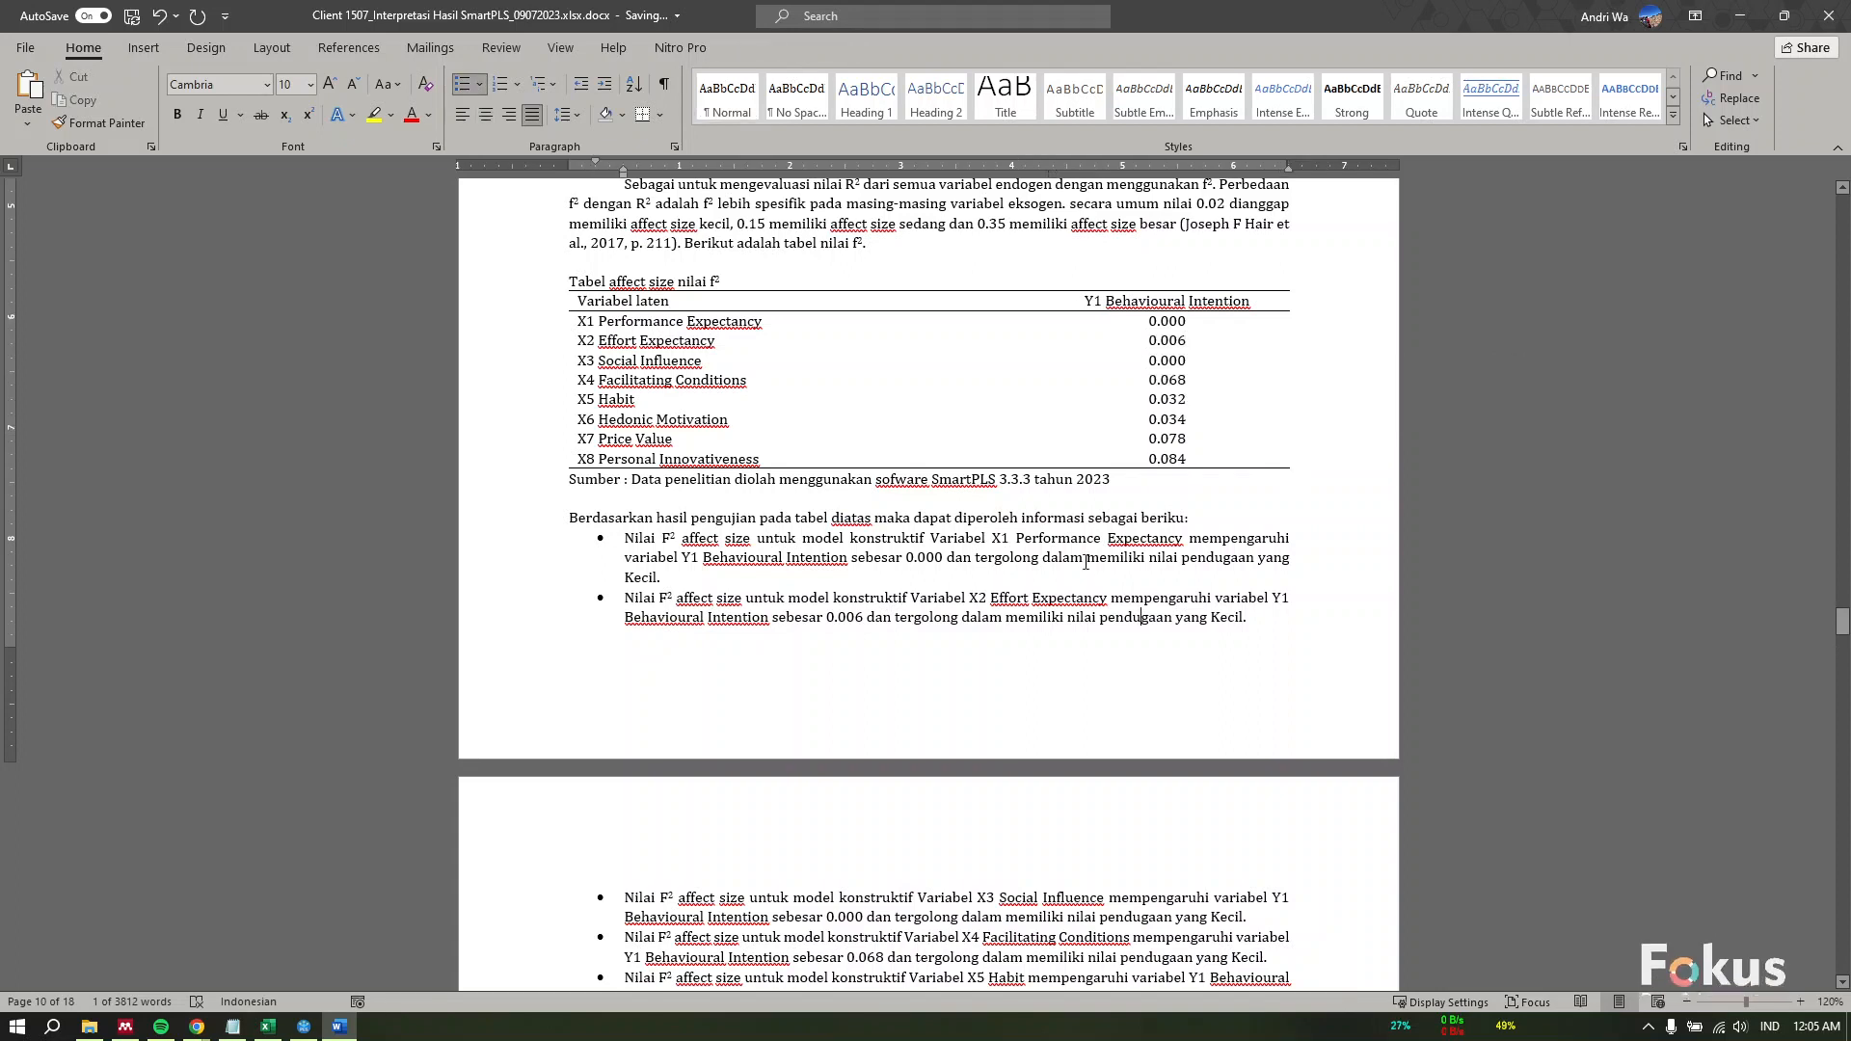
pyautogui.scroll(-5, 946, 578)
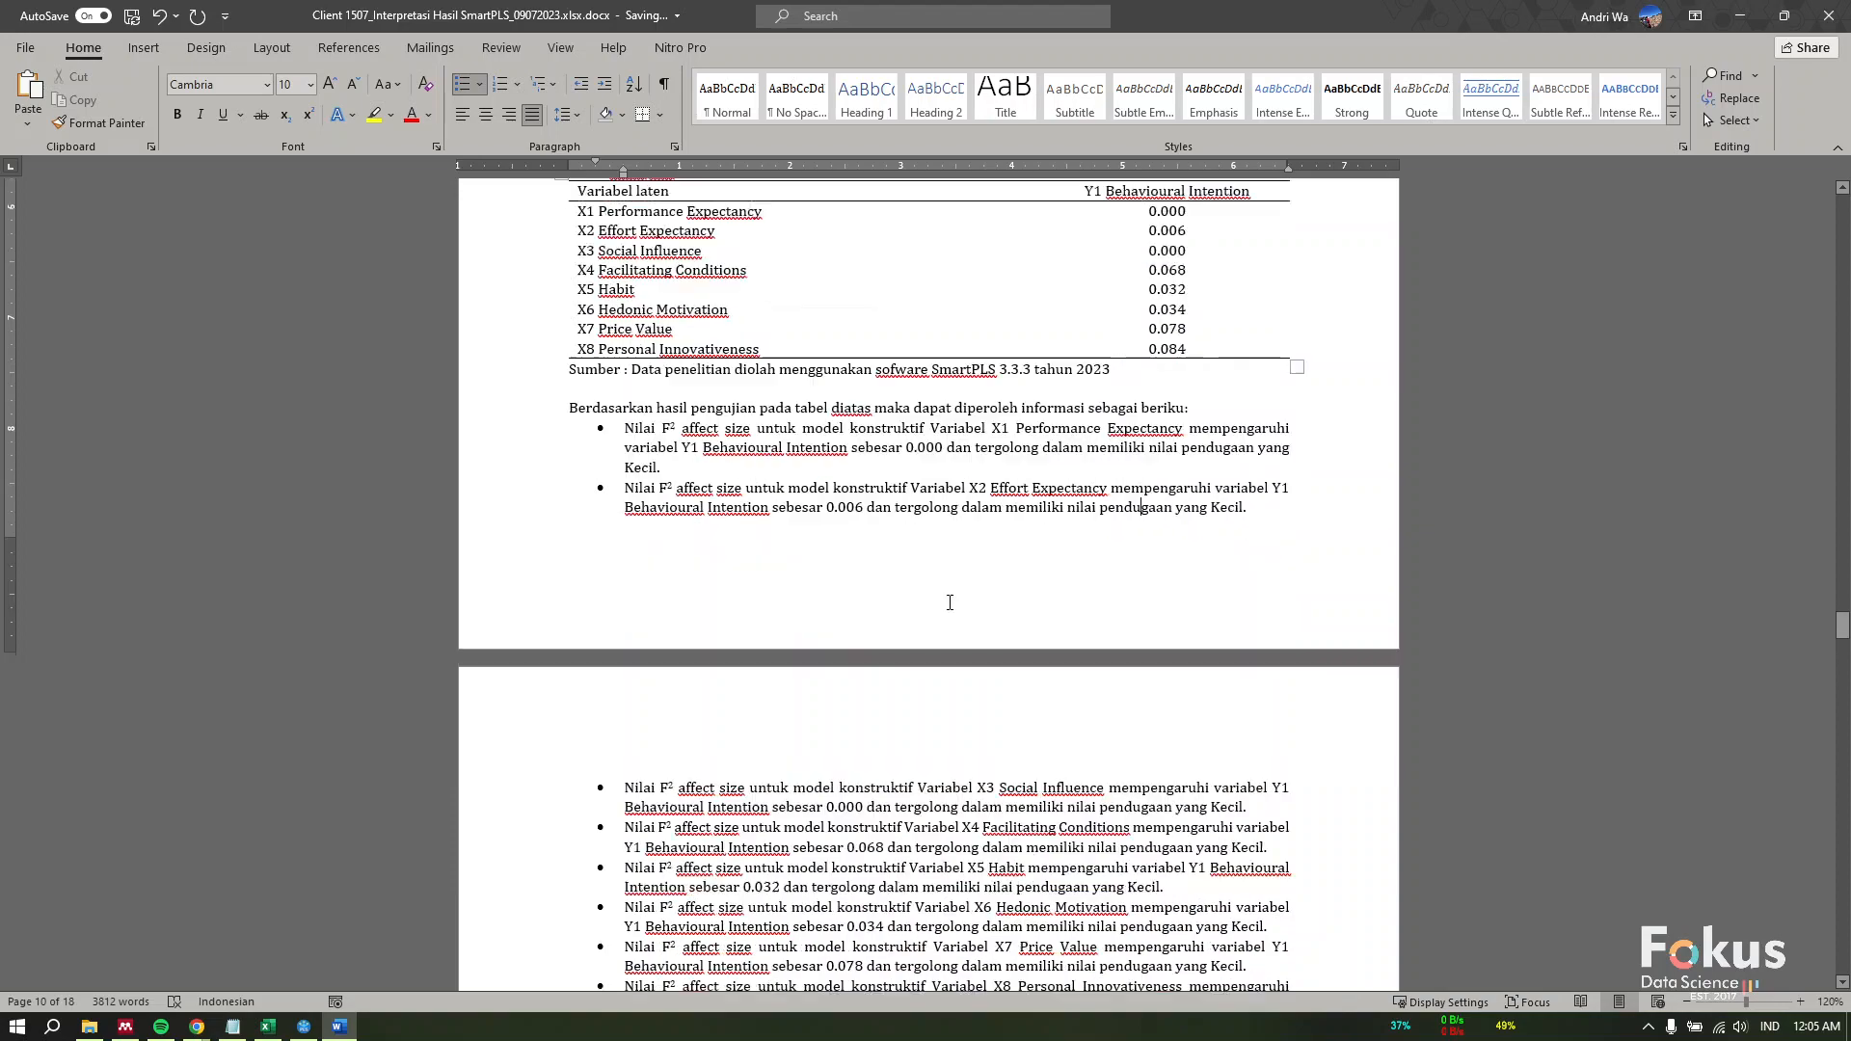
pyautogui.scroll(2, 977, 432)
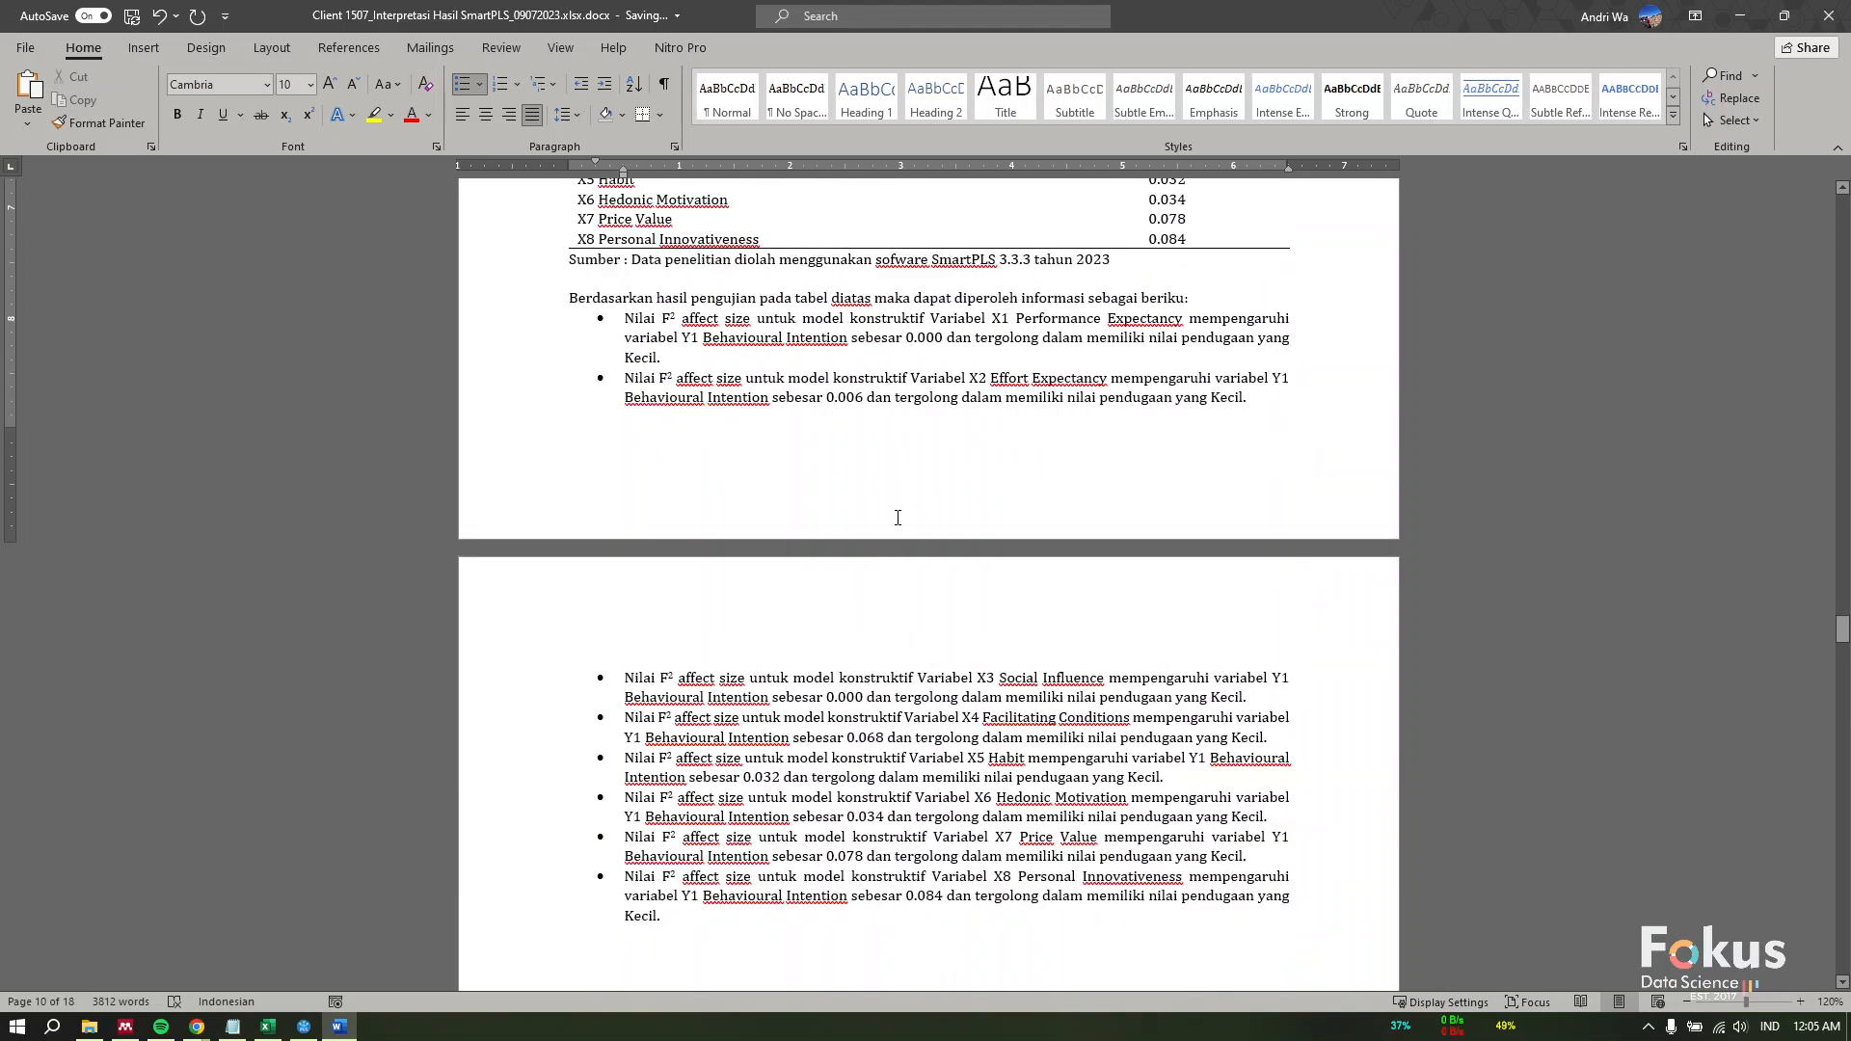
pyautogui.scroll(-8, 897, 518)
pyautogui.scroll(18, 901, 557)
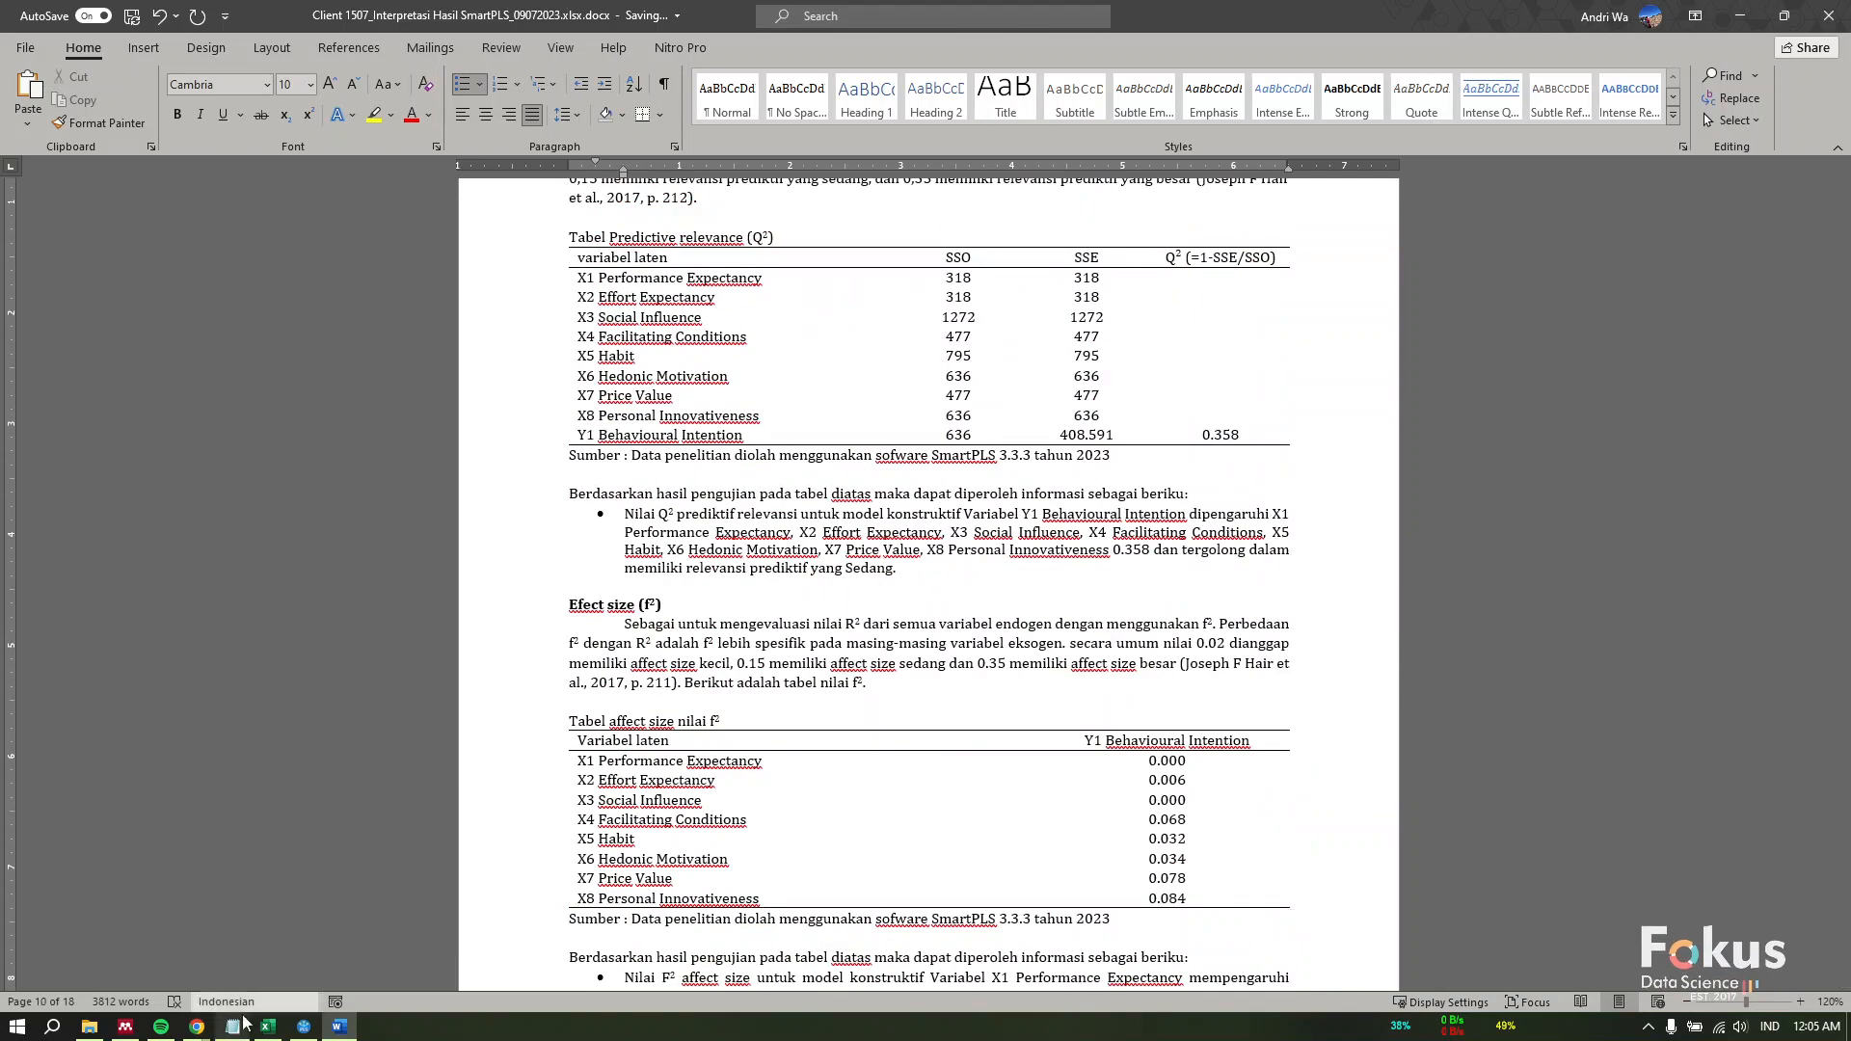
# - Switch to SmartPLS, run Blindfolding on the bootstraping model, and widen the construct name column of the Construct Crossvalidated Redundancy table
pyautogui.click(304, 1026)
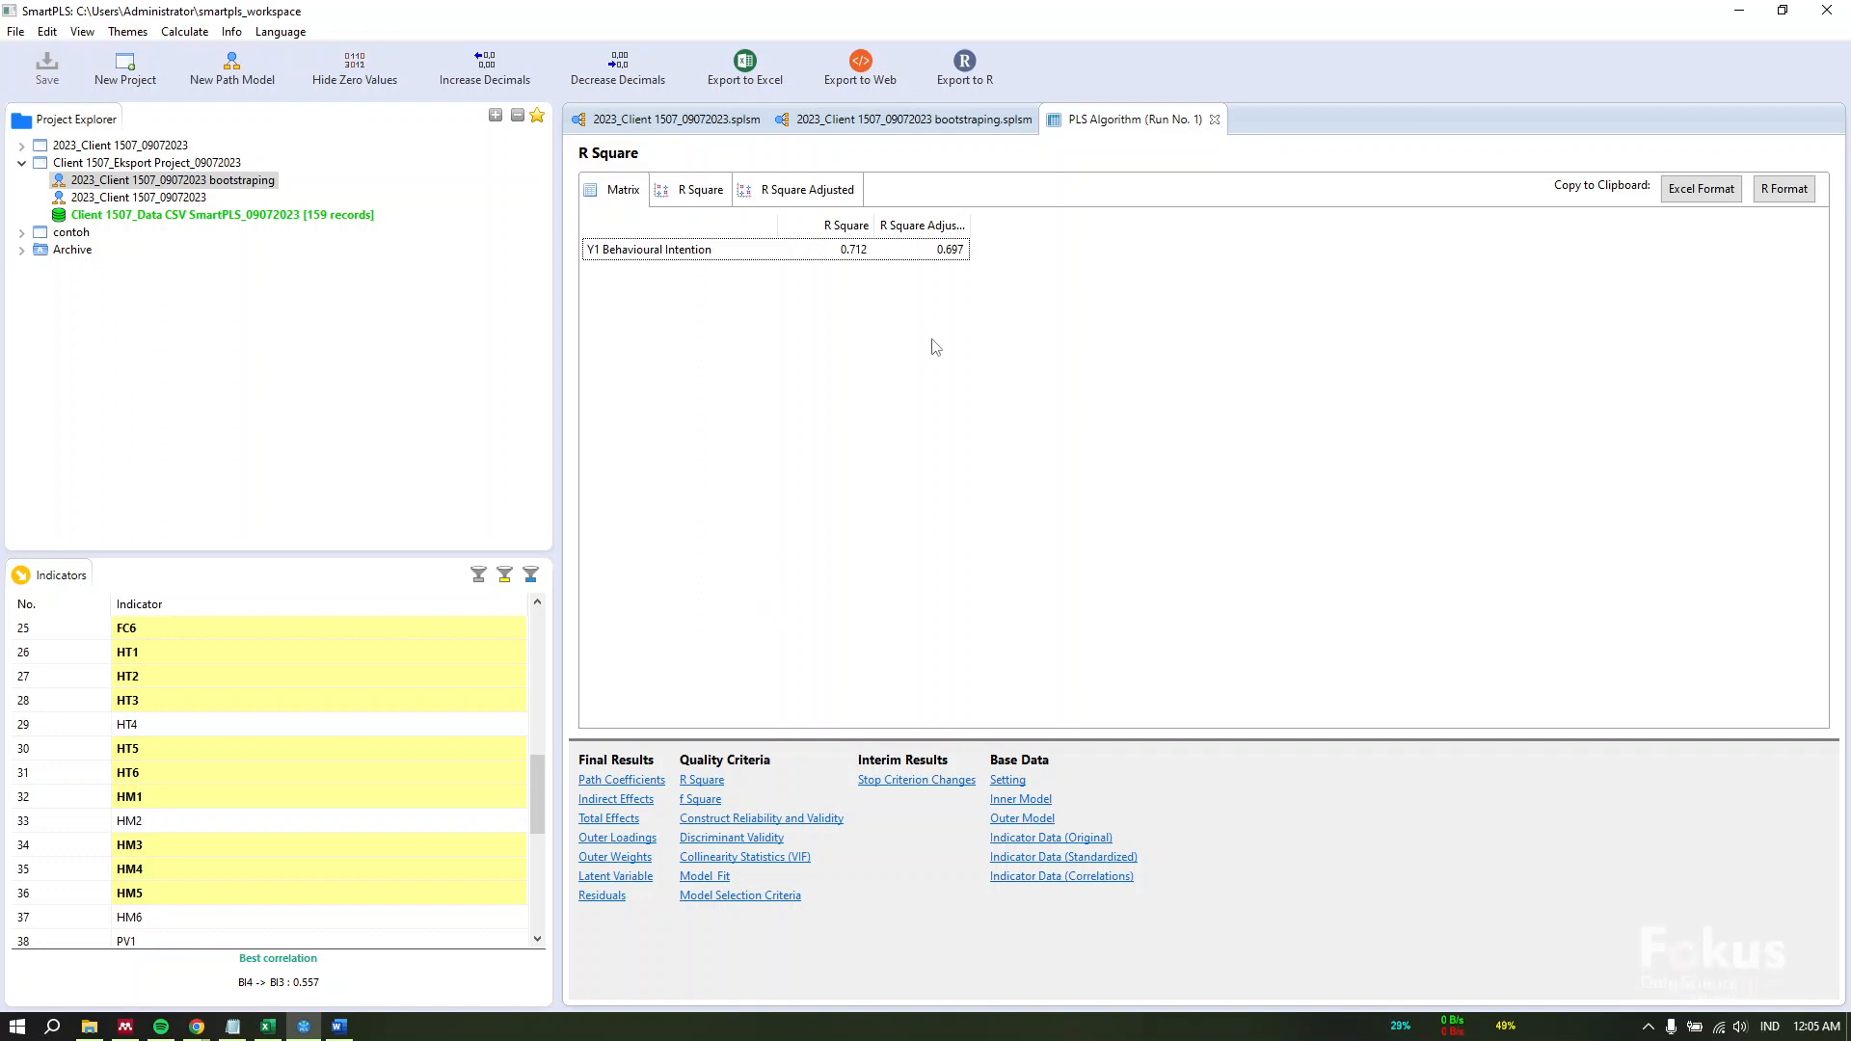
pyautogui.click(879, 116)
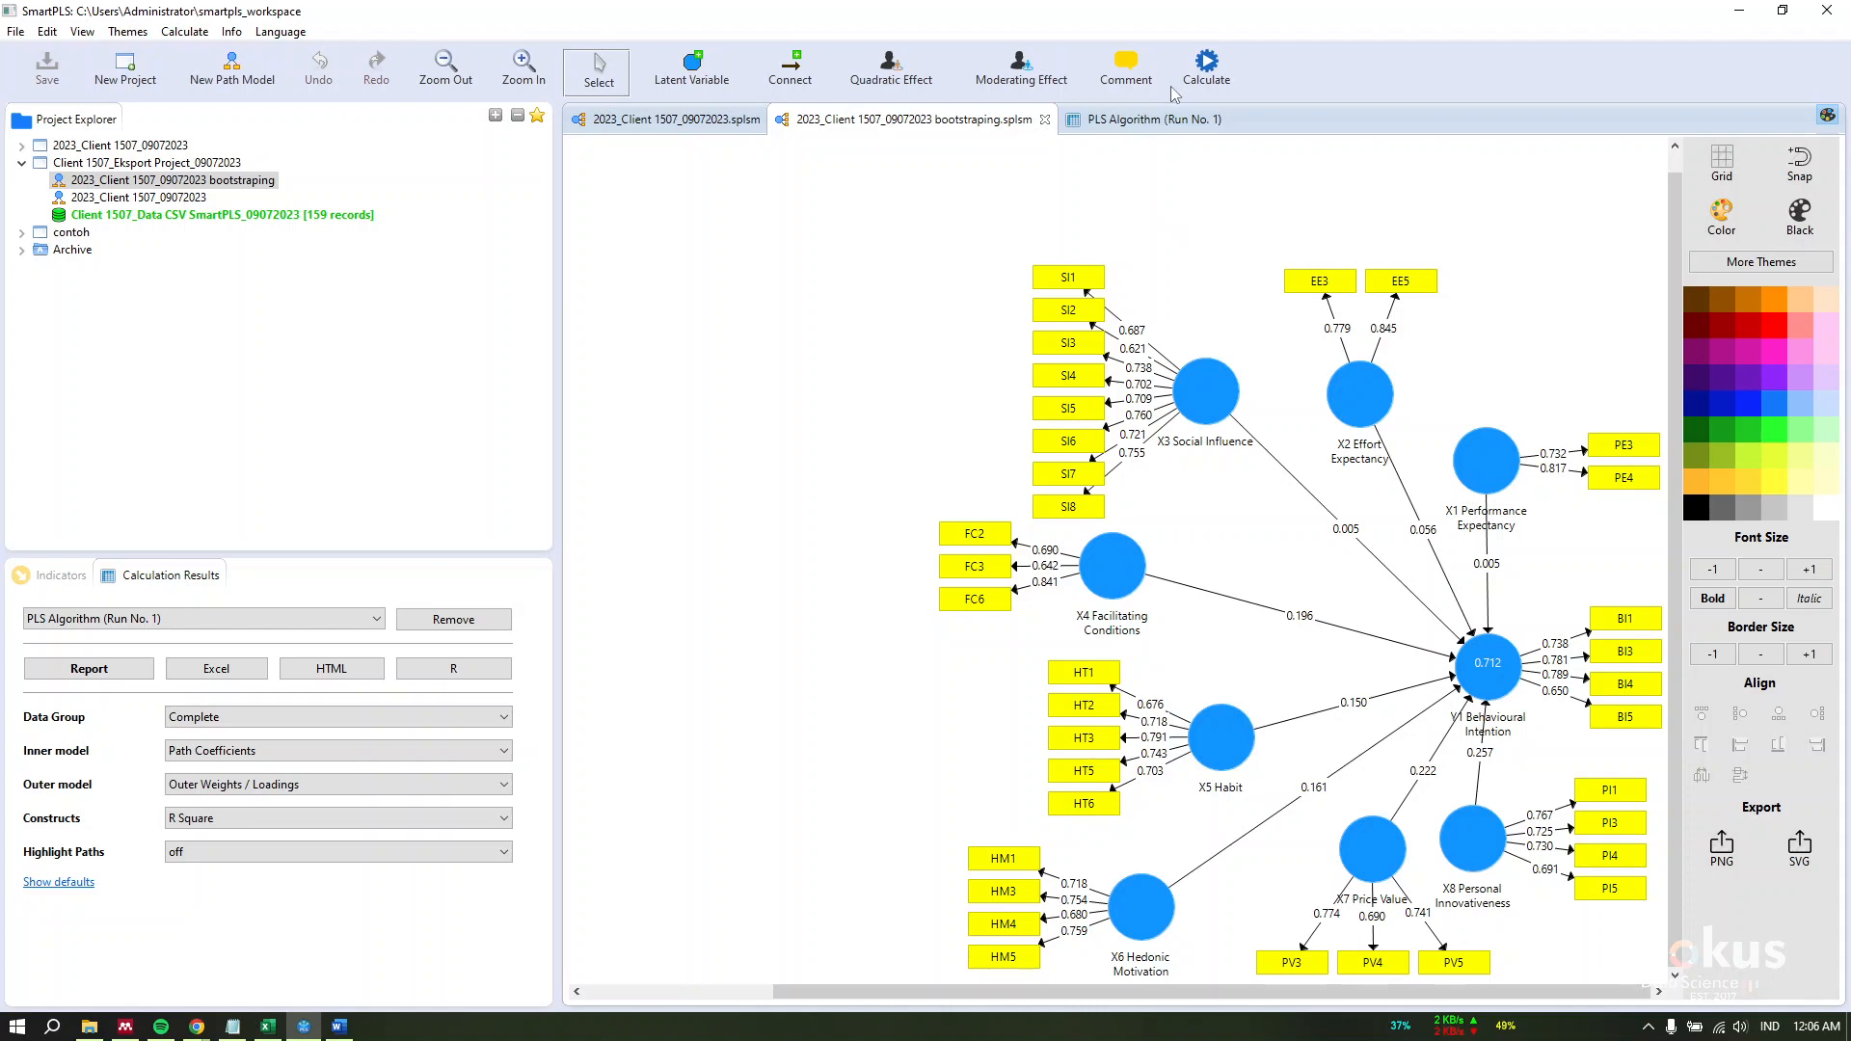
pyautogui.click(1211, 81)
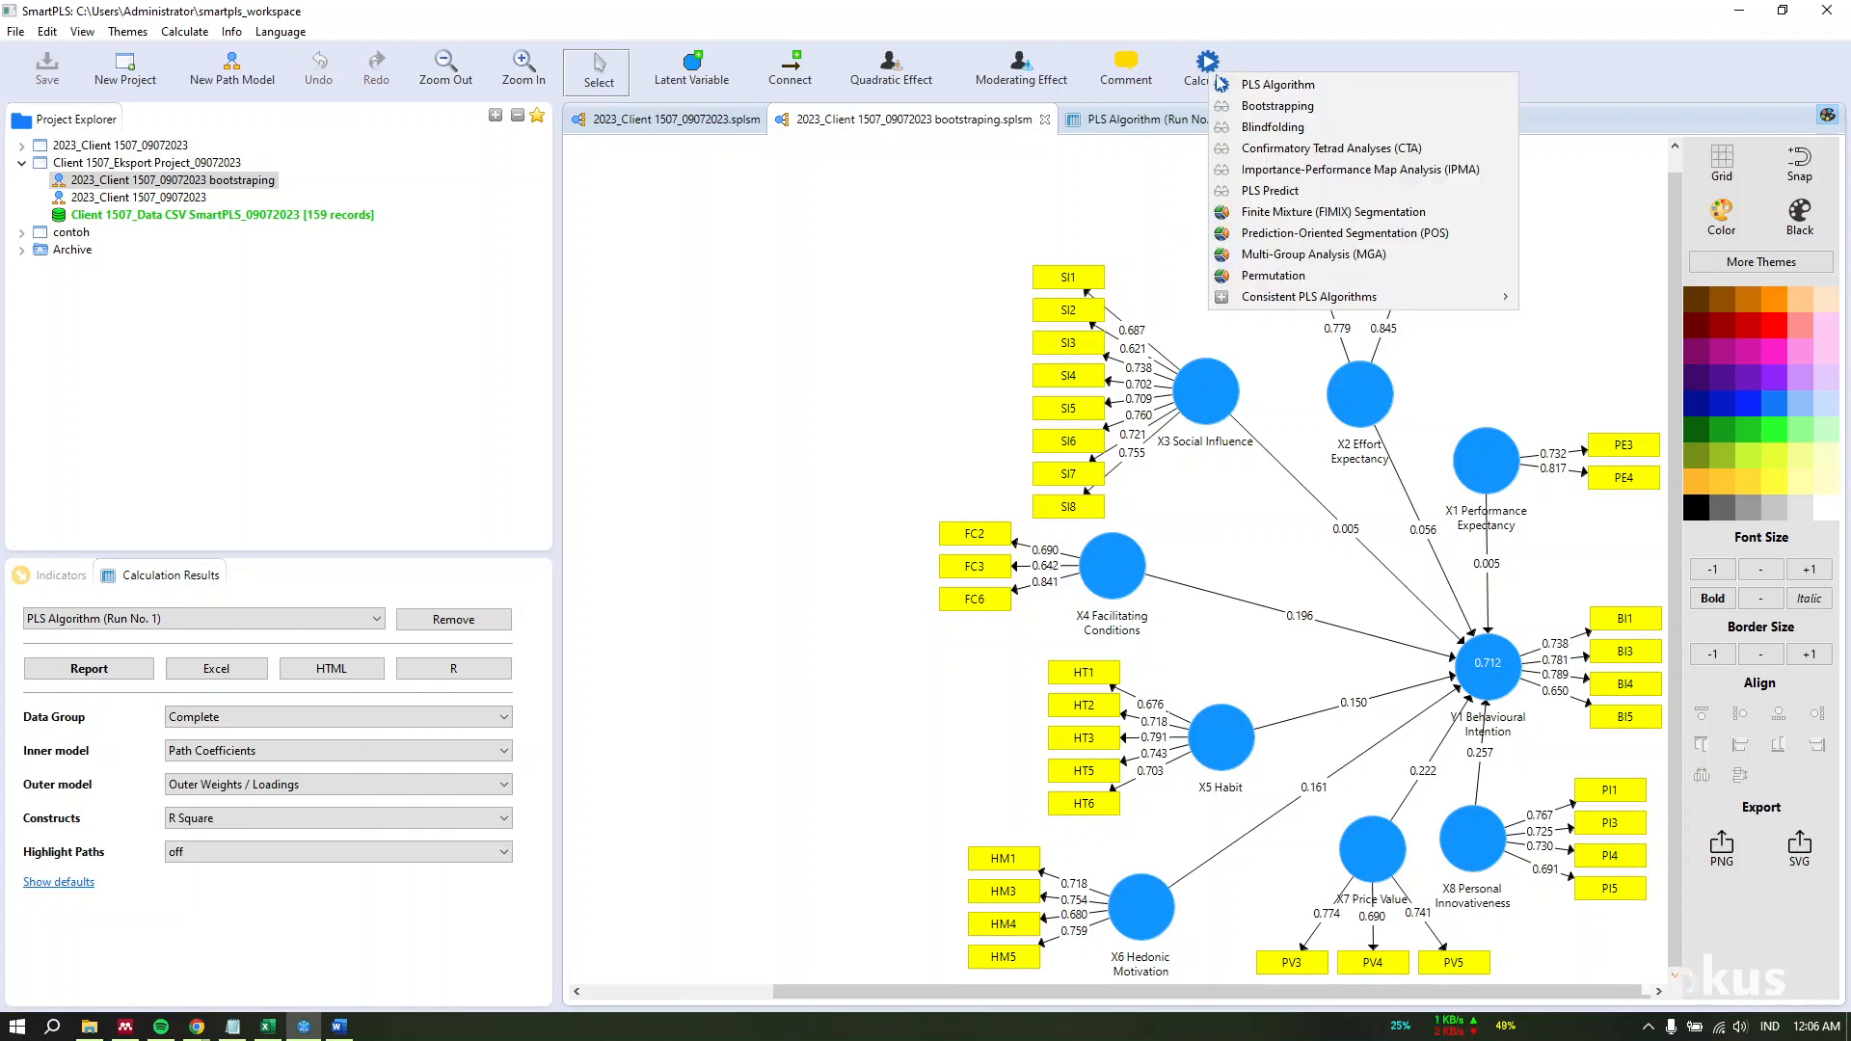
pyautogui.click(1252, 133)
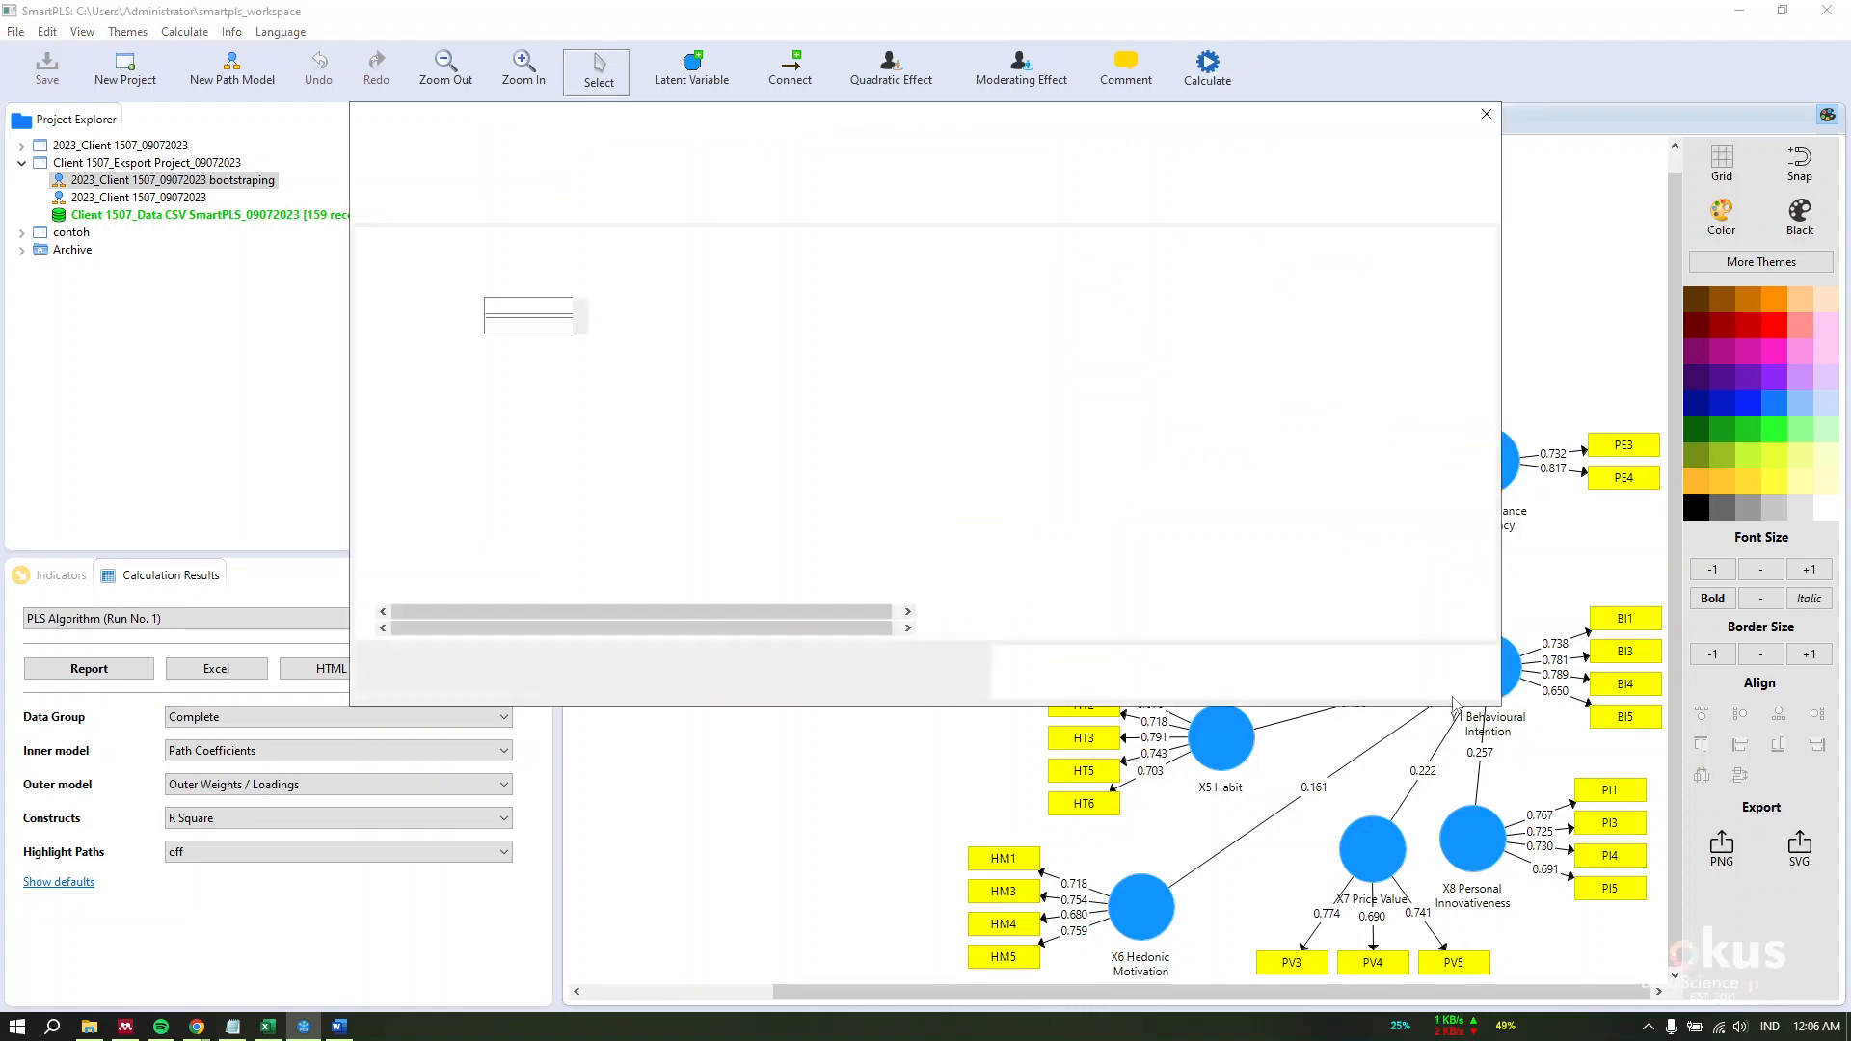
pyautogui.click(1432, 681)
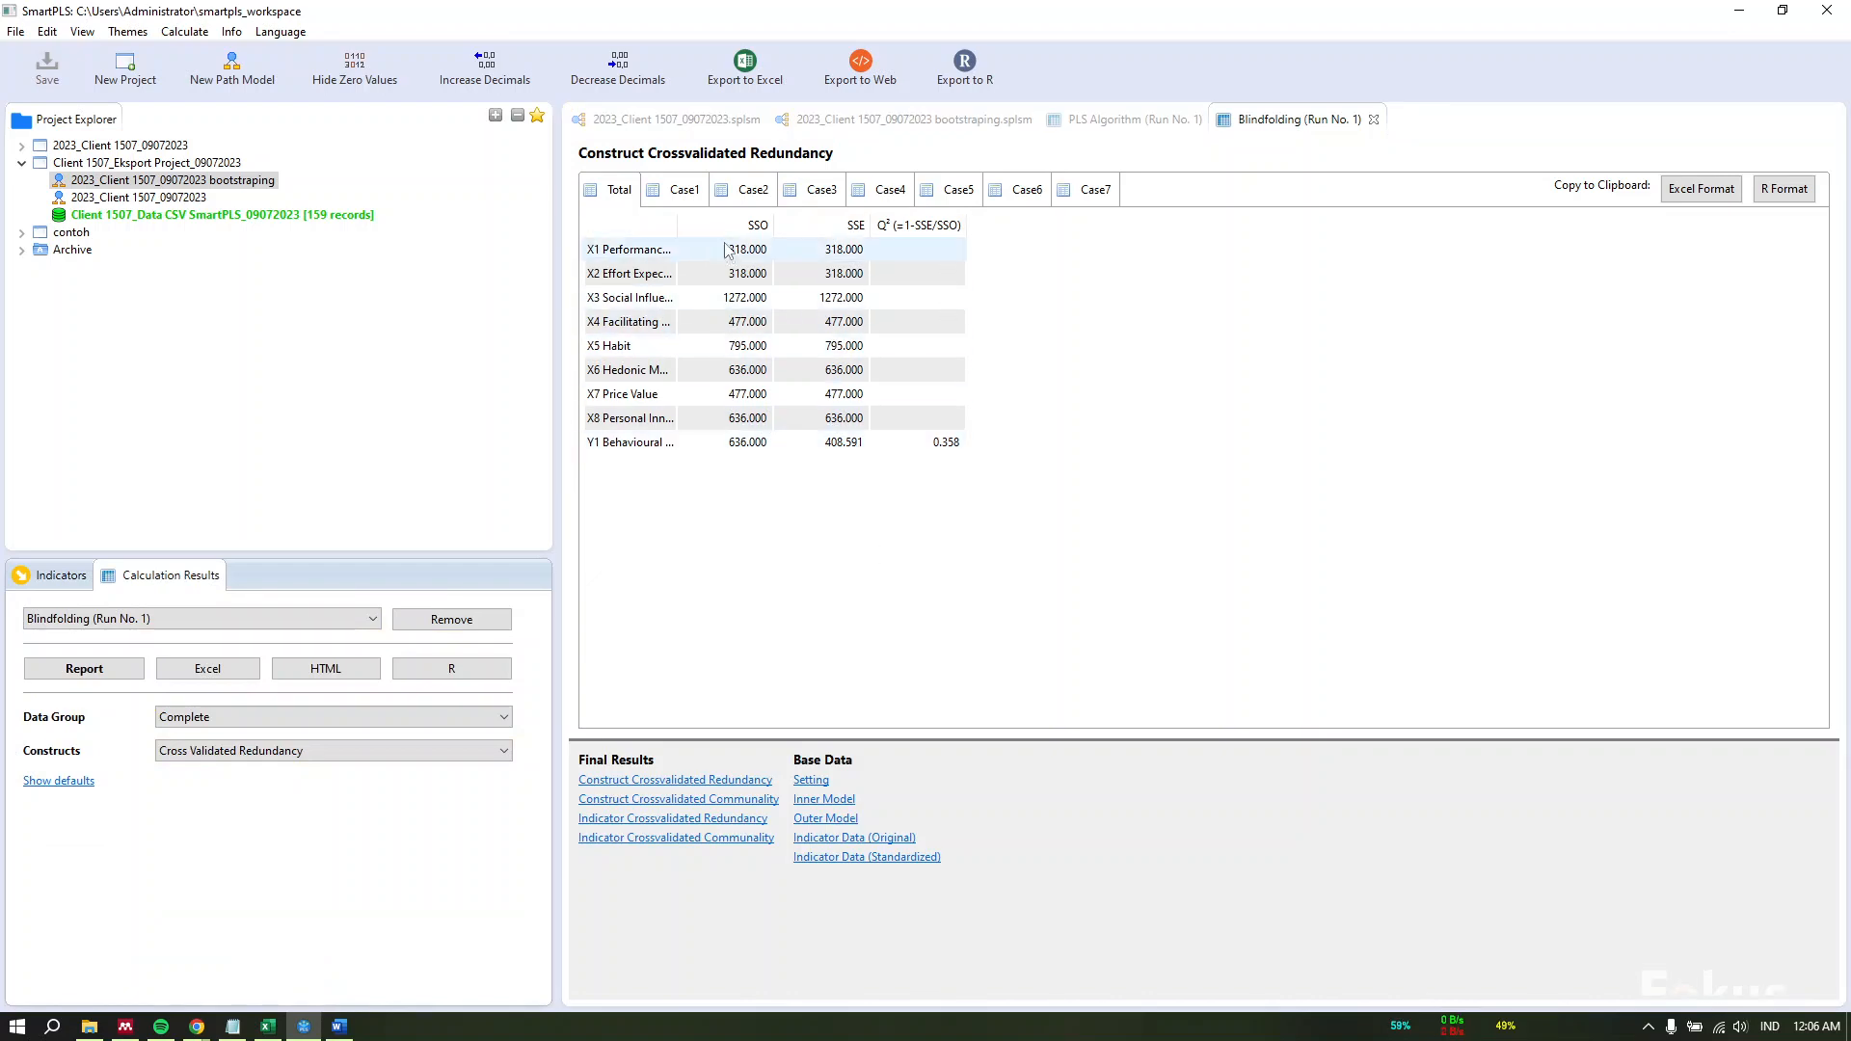
pyautogui.moveTo(678, 239); pyautogui.dragTo(761, 239)
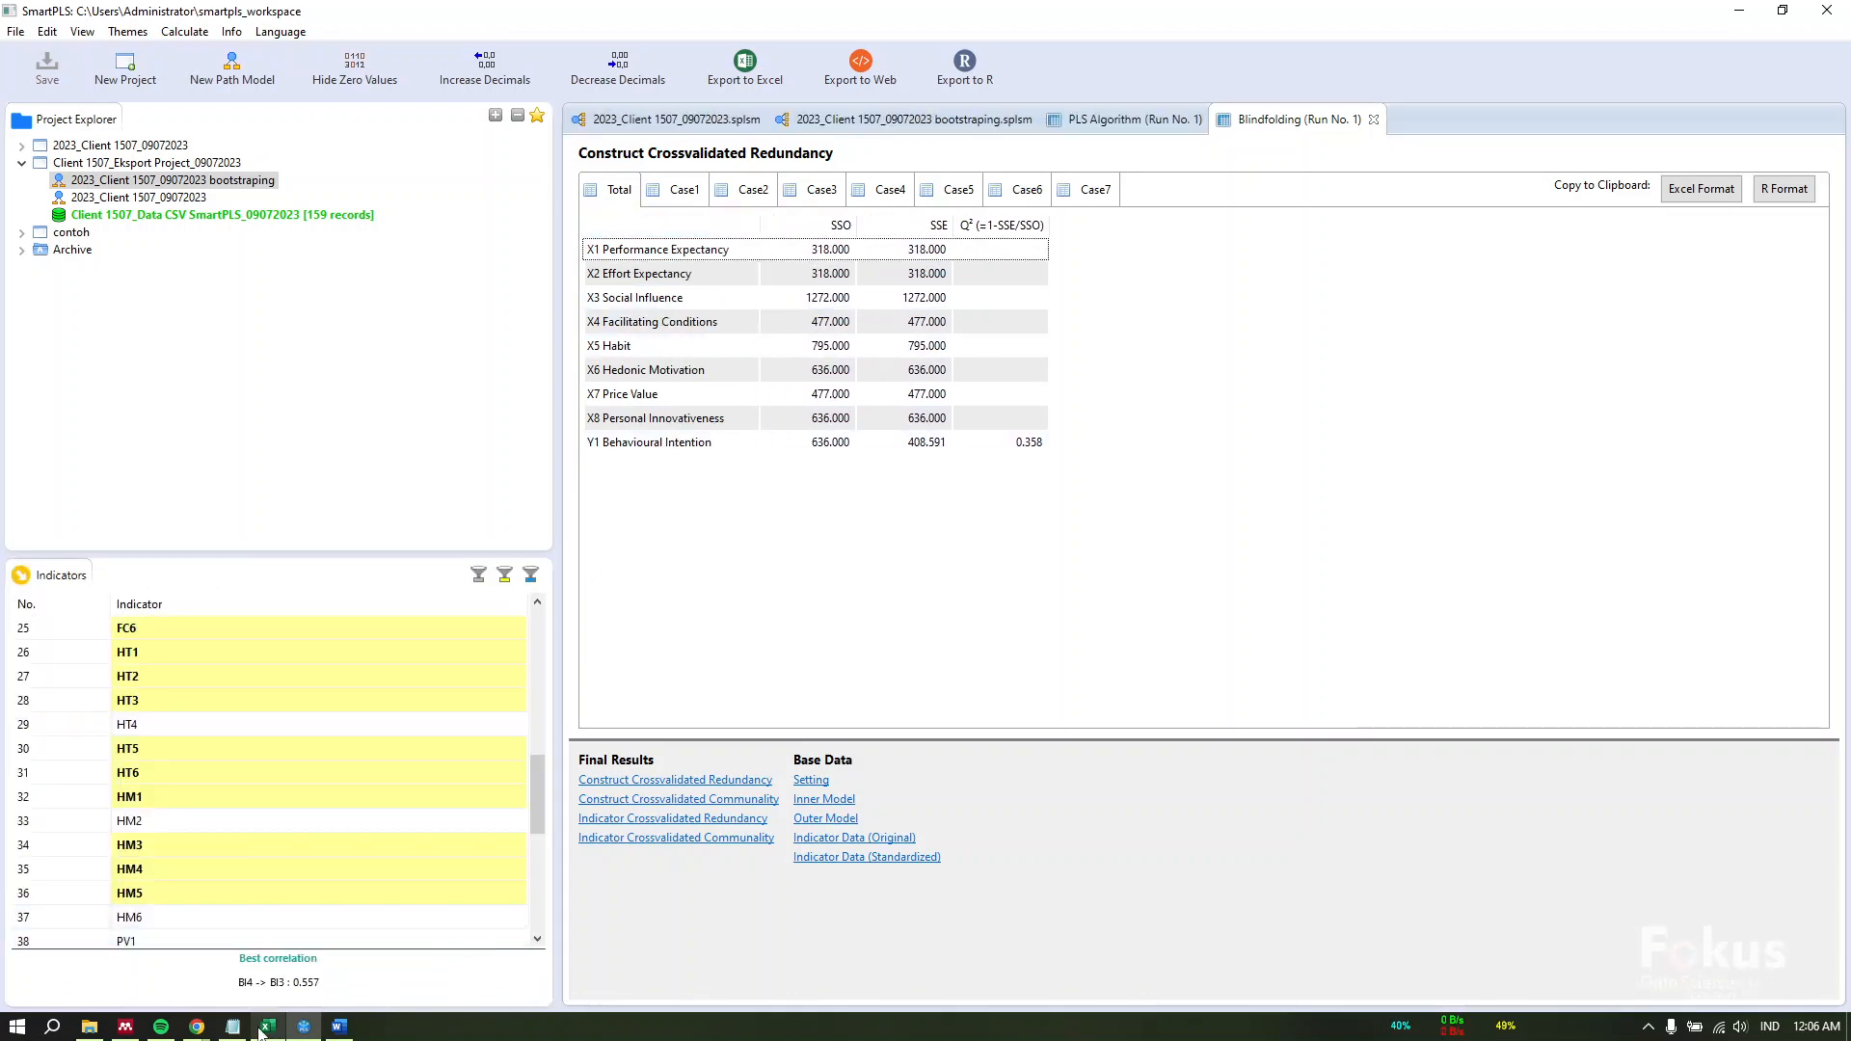
# - Return to the Word report and check the Q² table and interpretation against the medium predictive relevance threshold, revisiting the R² section
pyautogui.click(340, 1028)
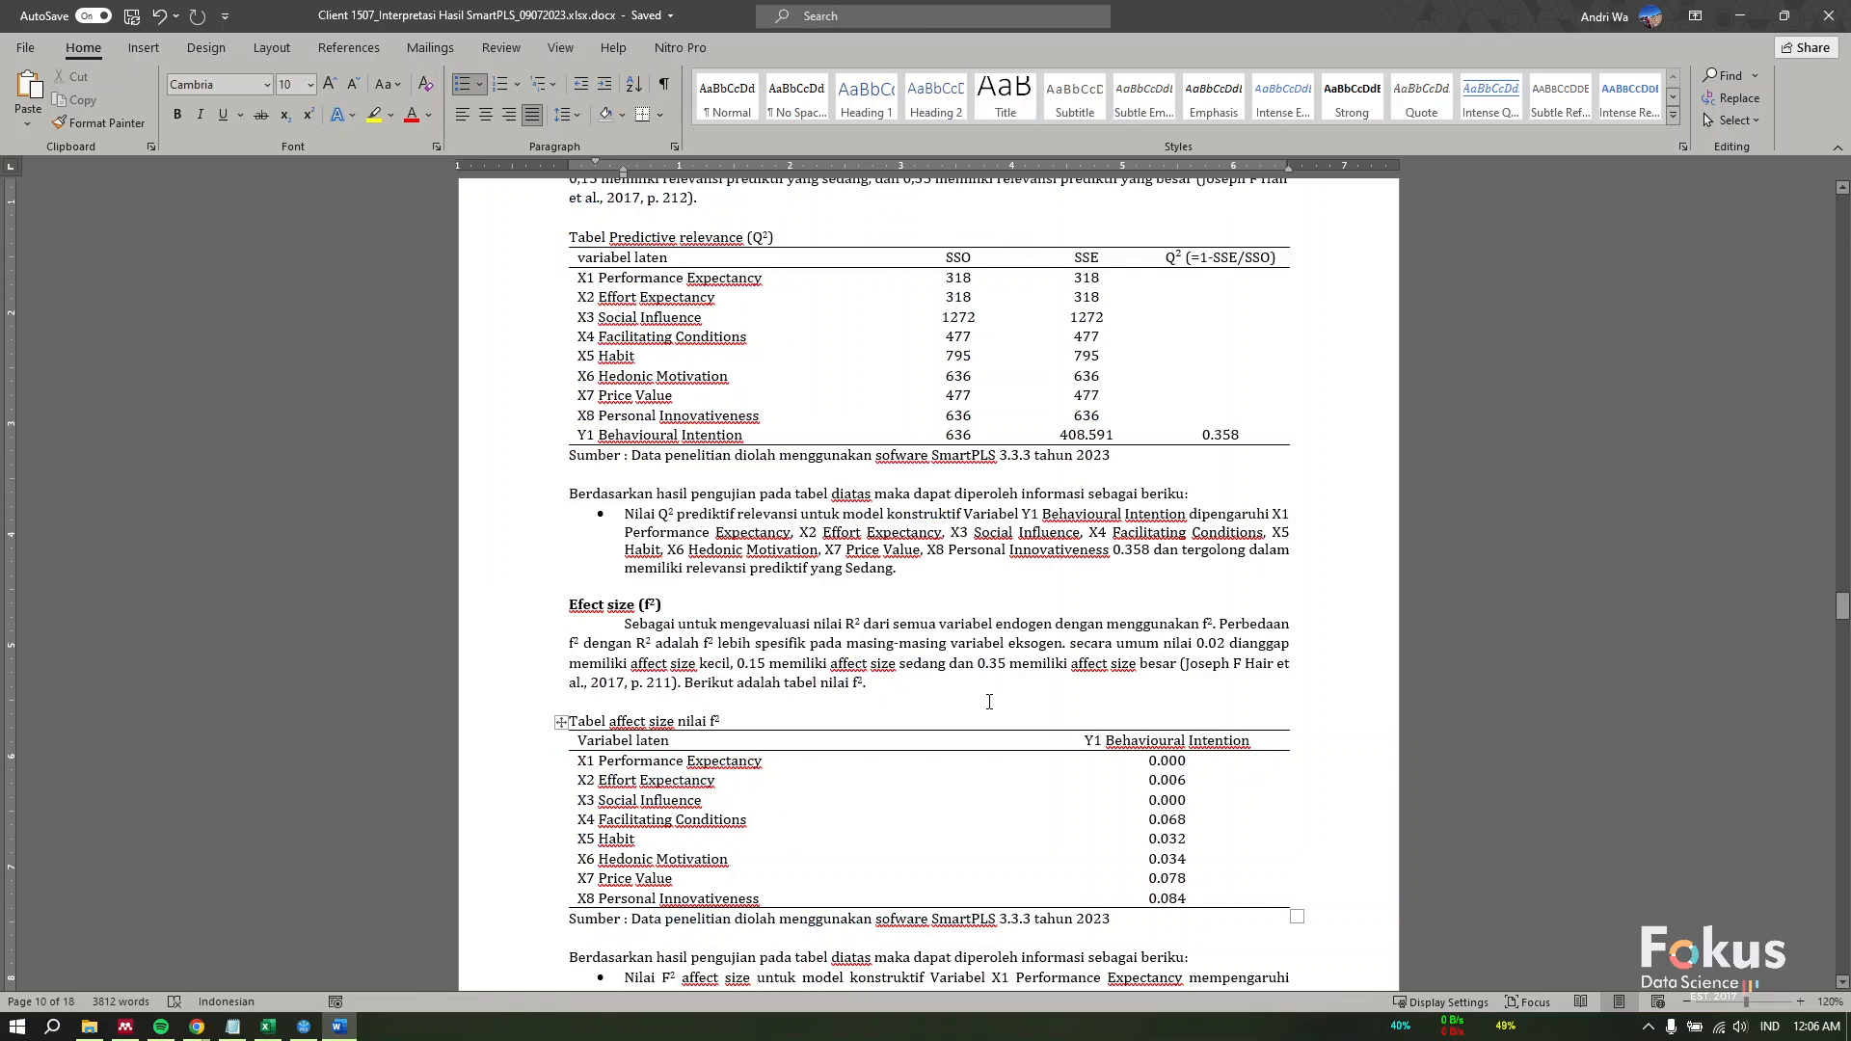
pyautogui.scroll(5, 989, 701)
pyautogui.scroll(-3, 1121, 750)
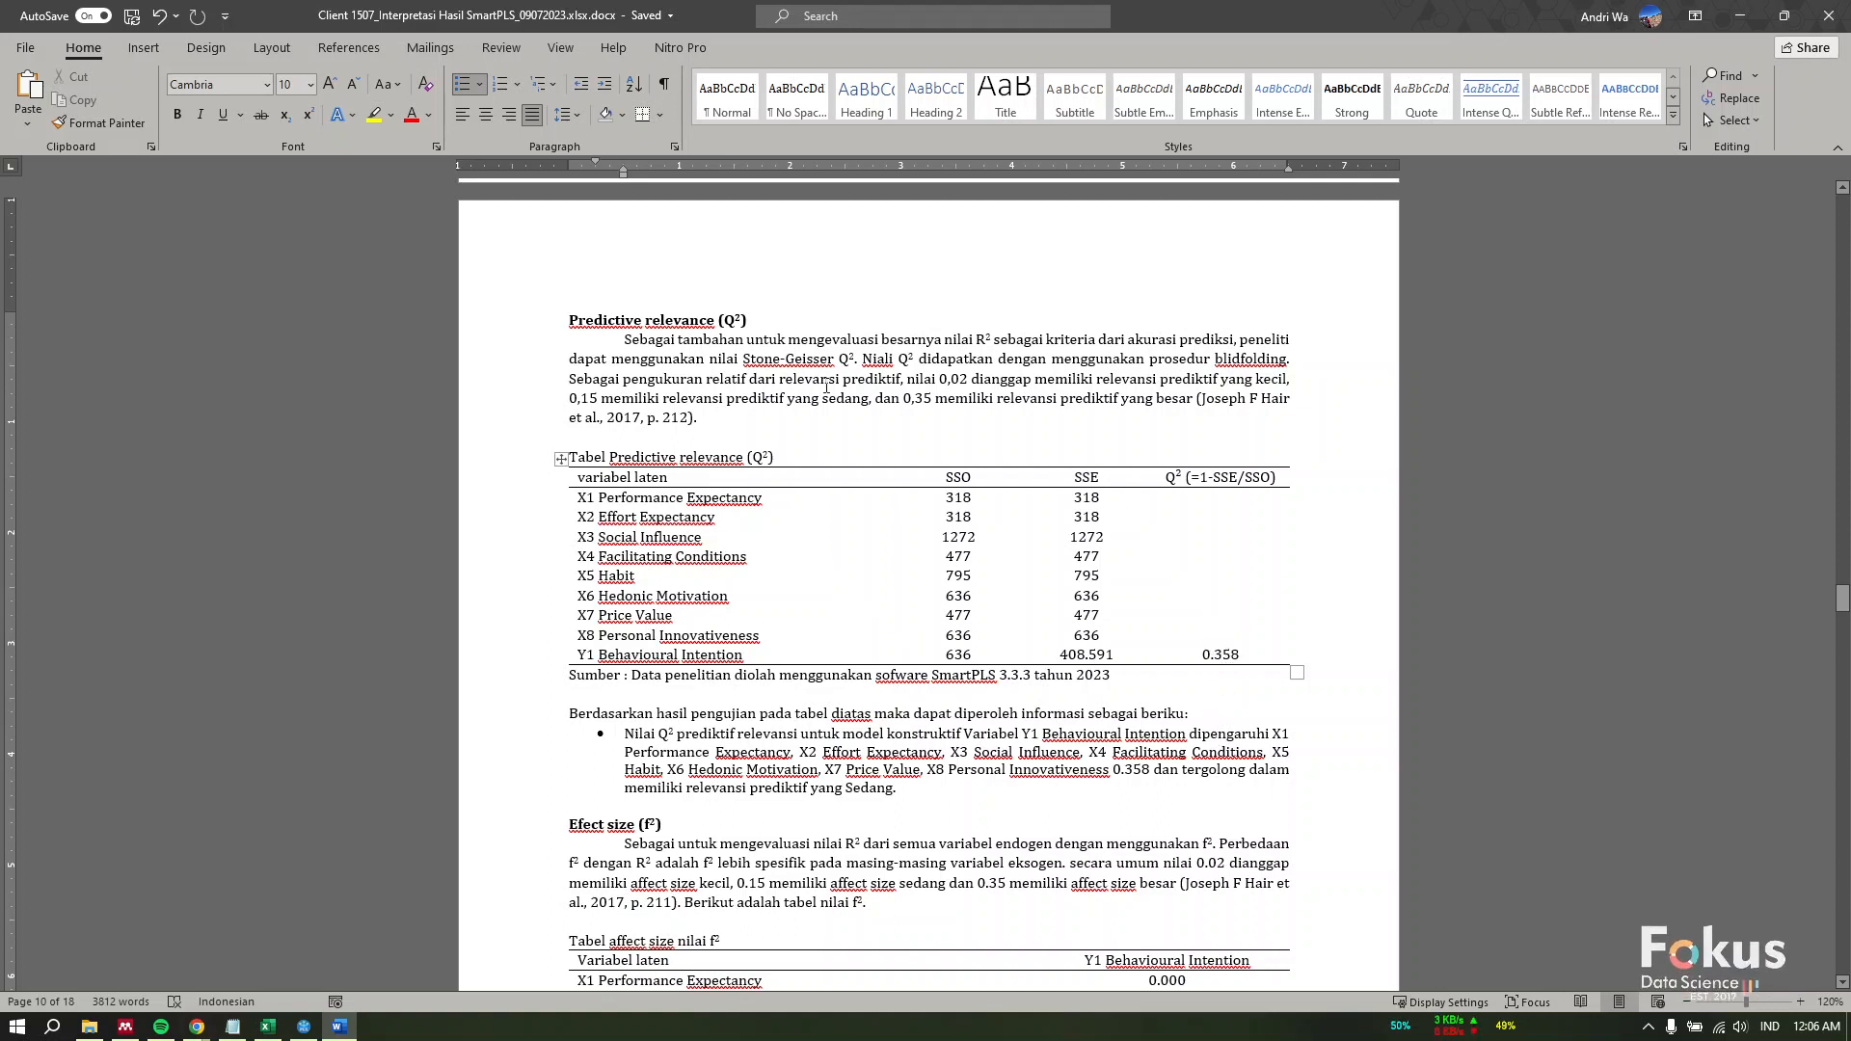
pyautogui.moveTo(905, 397); pyautogui.dragTo(1061, 397)
pyautogui.click(1057, 769)
pyautogui.scroll(4, 1056, 769)
pyautogui.scroll(-4, 1057, 768)
pyautogui.scroll(9, 720, 339)
pyautogui.scroll(-3, 617, 650)
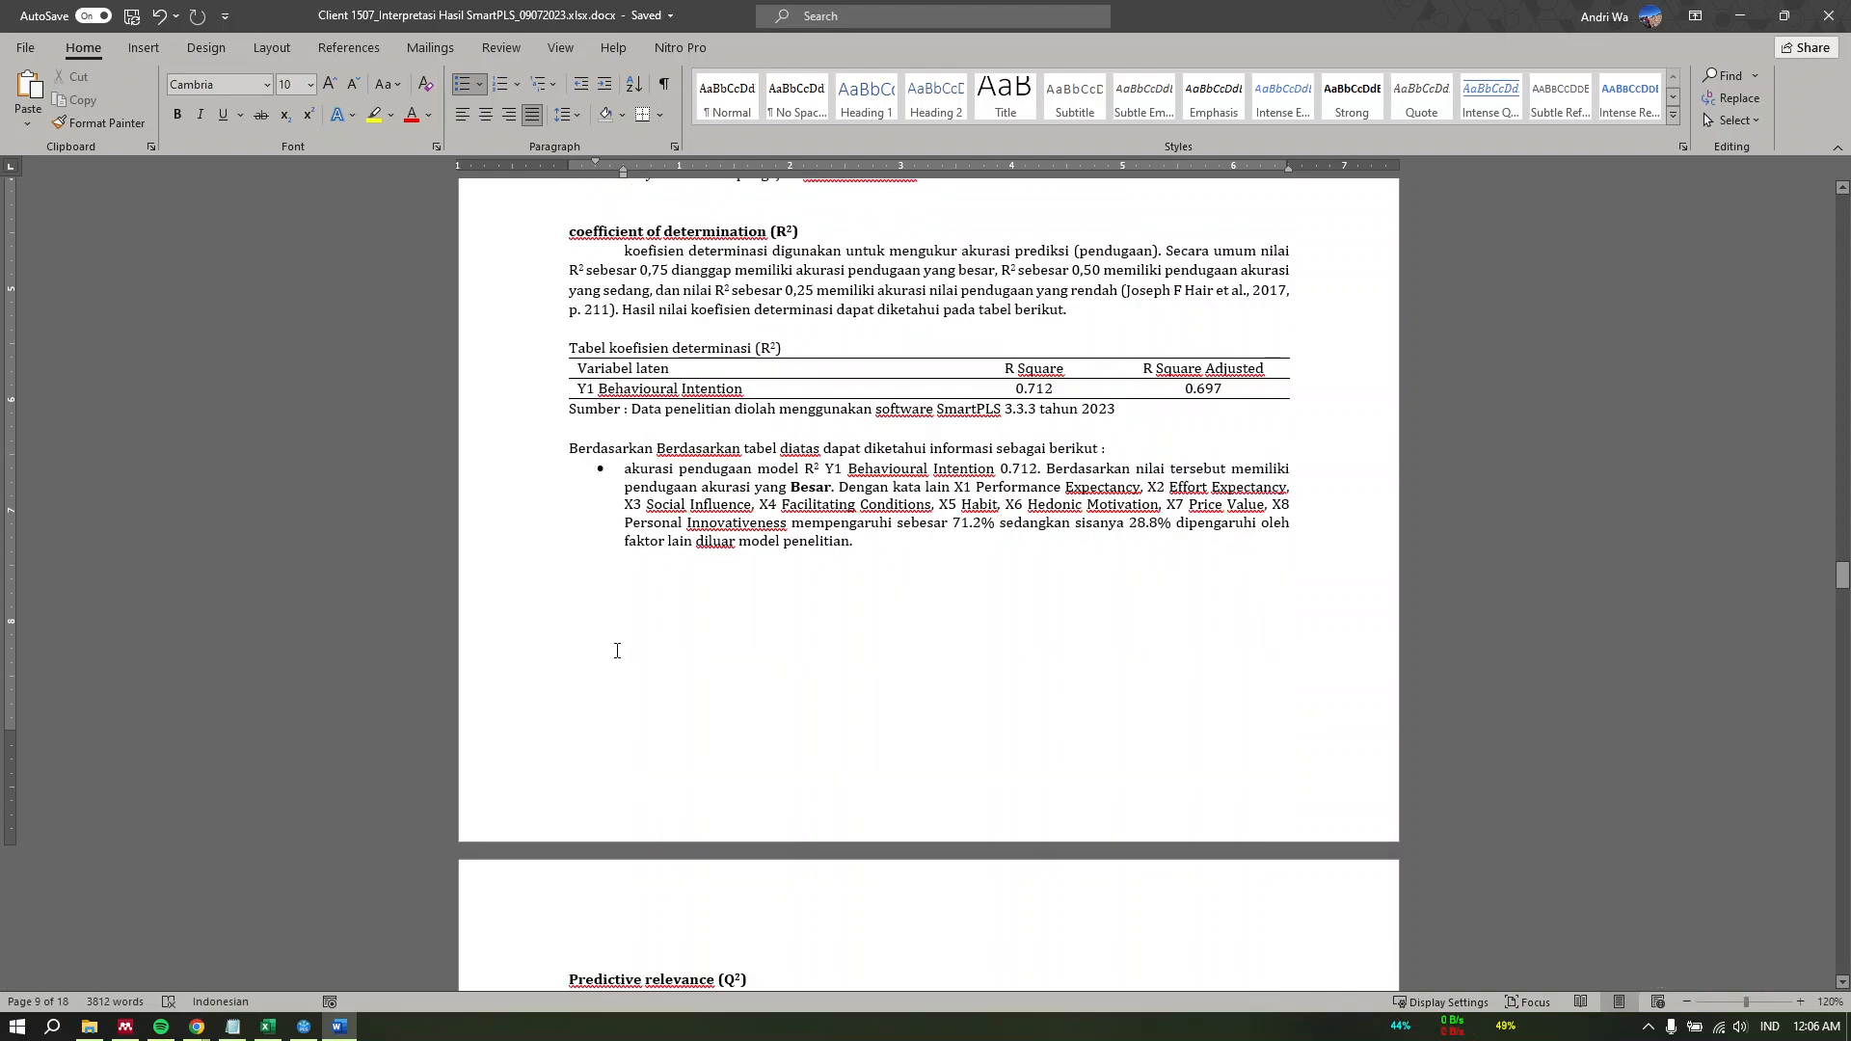
# - Review the Word report from the f² section onward to the bootstrapping path diagram under Uji Hipotesis Penelitian
pyautogui.scroll(-7, 617, 650)
pyautogui.scroll(-6, 885, 624)
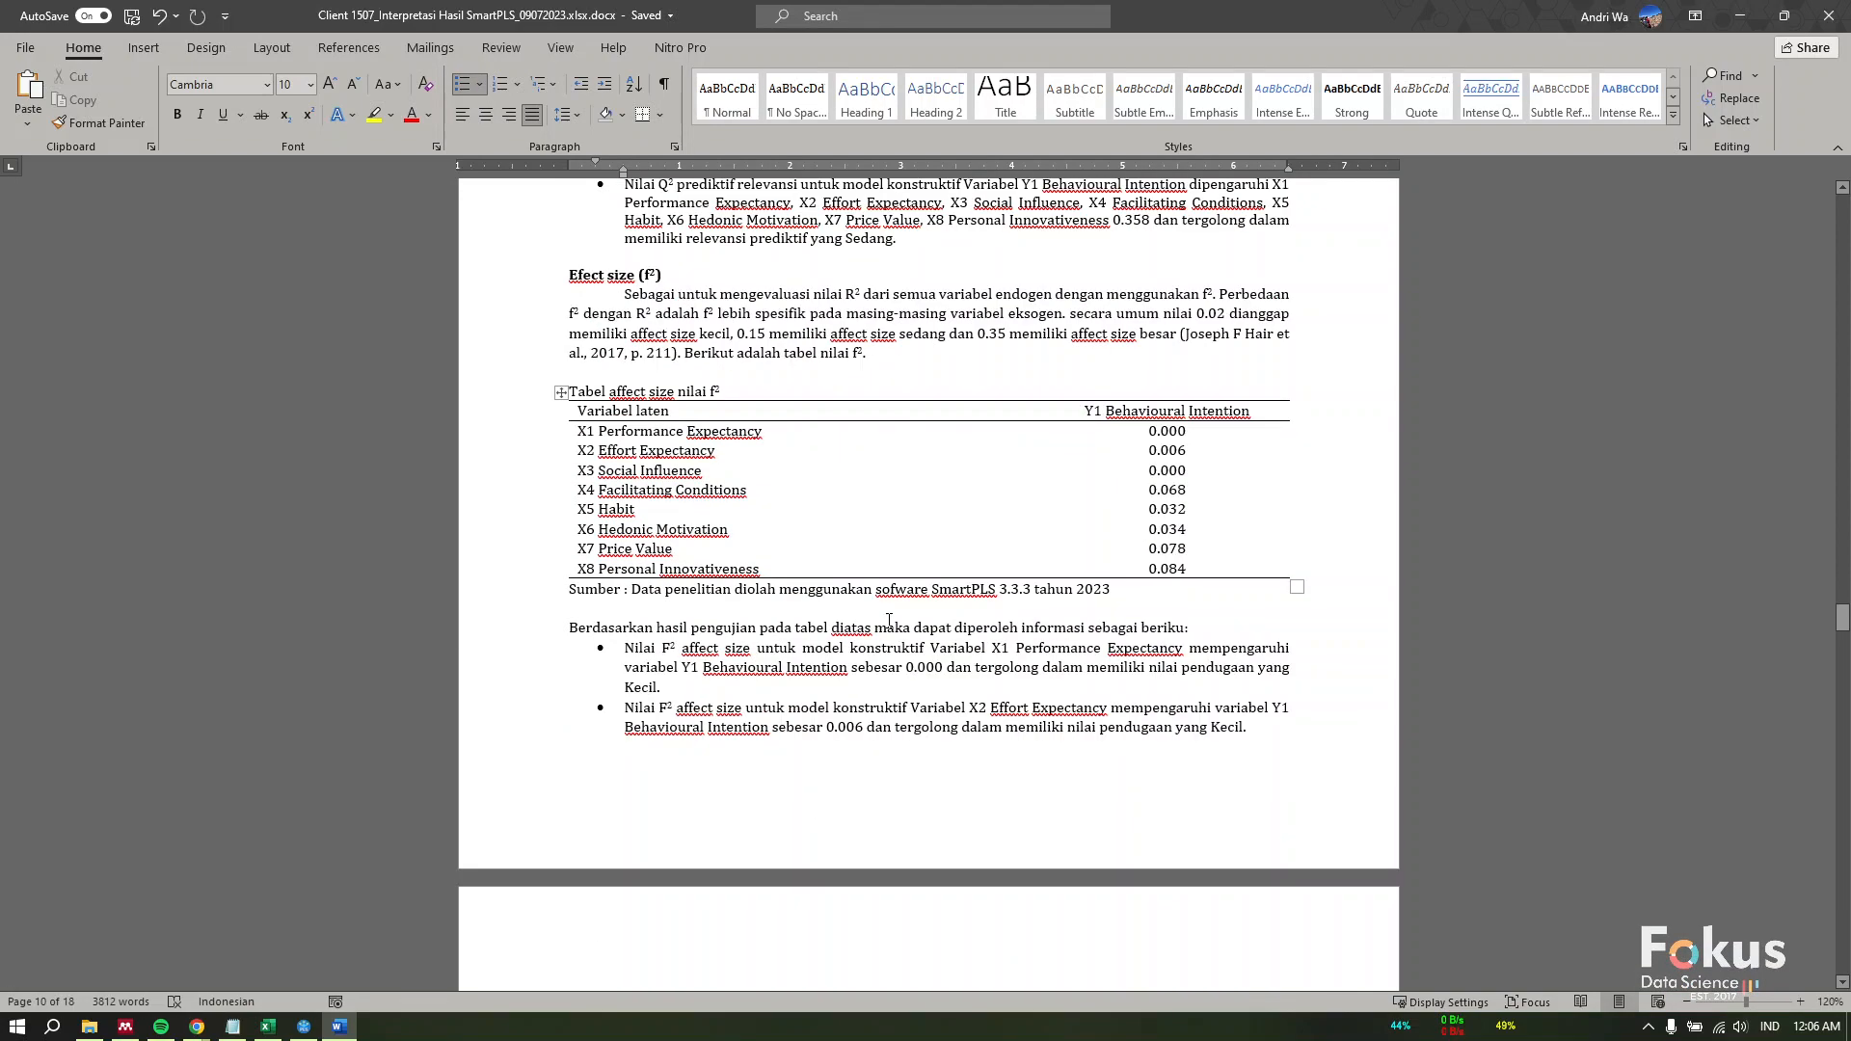
pyautogui.scroll(-15, 891, 575)
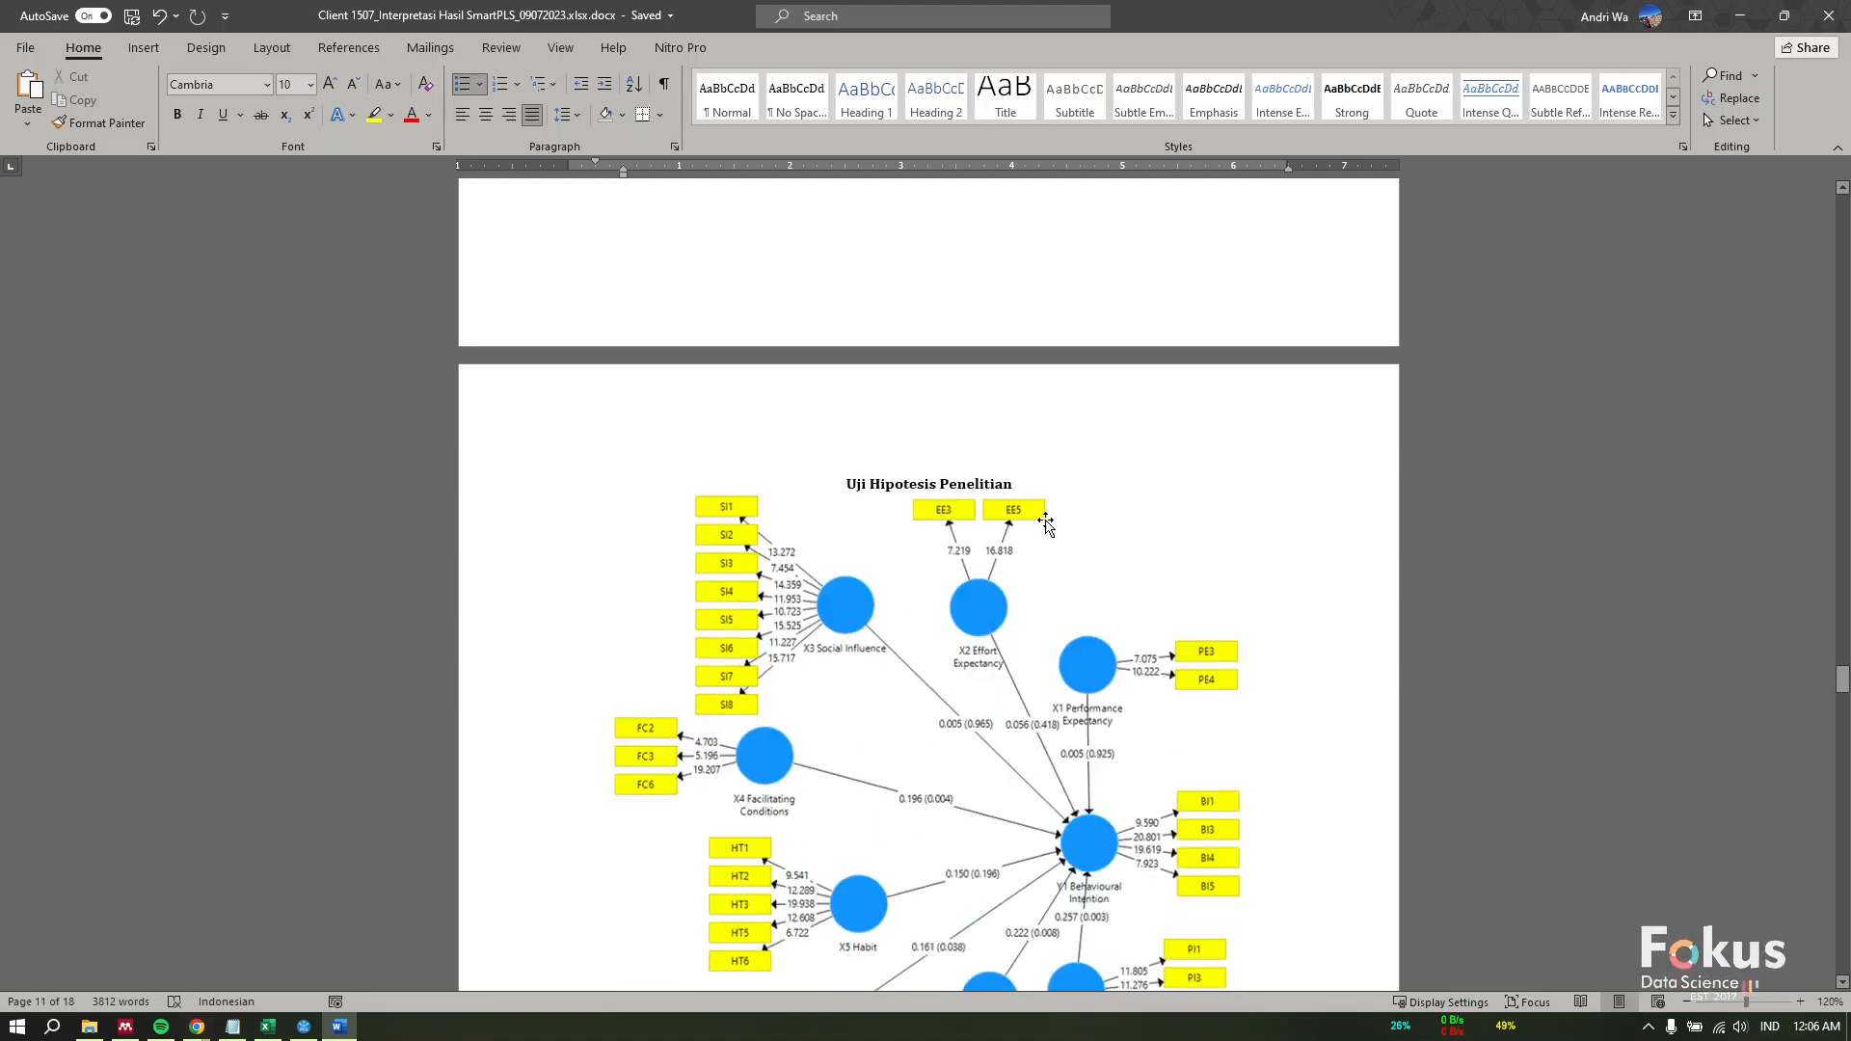
pyautogui.scroll(-3, 1114, 672)
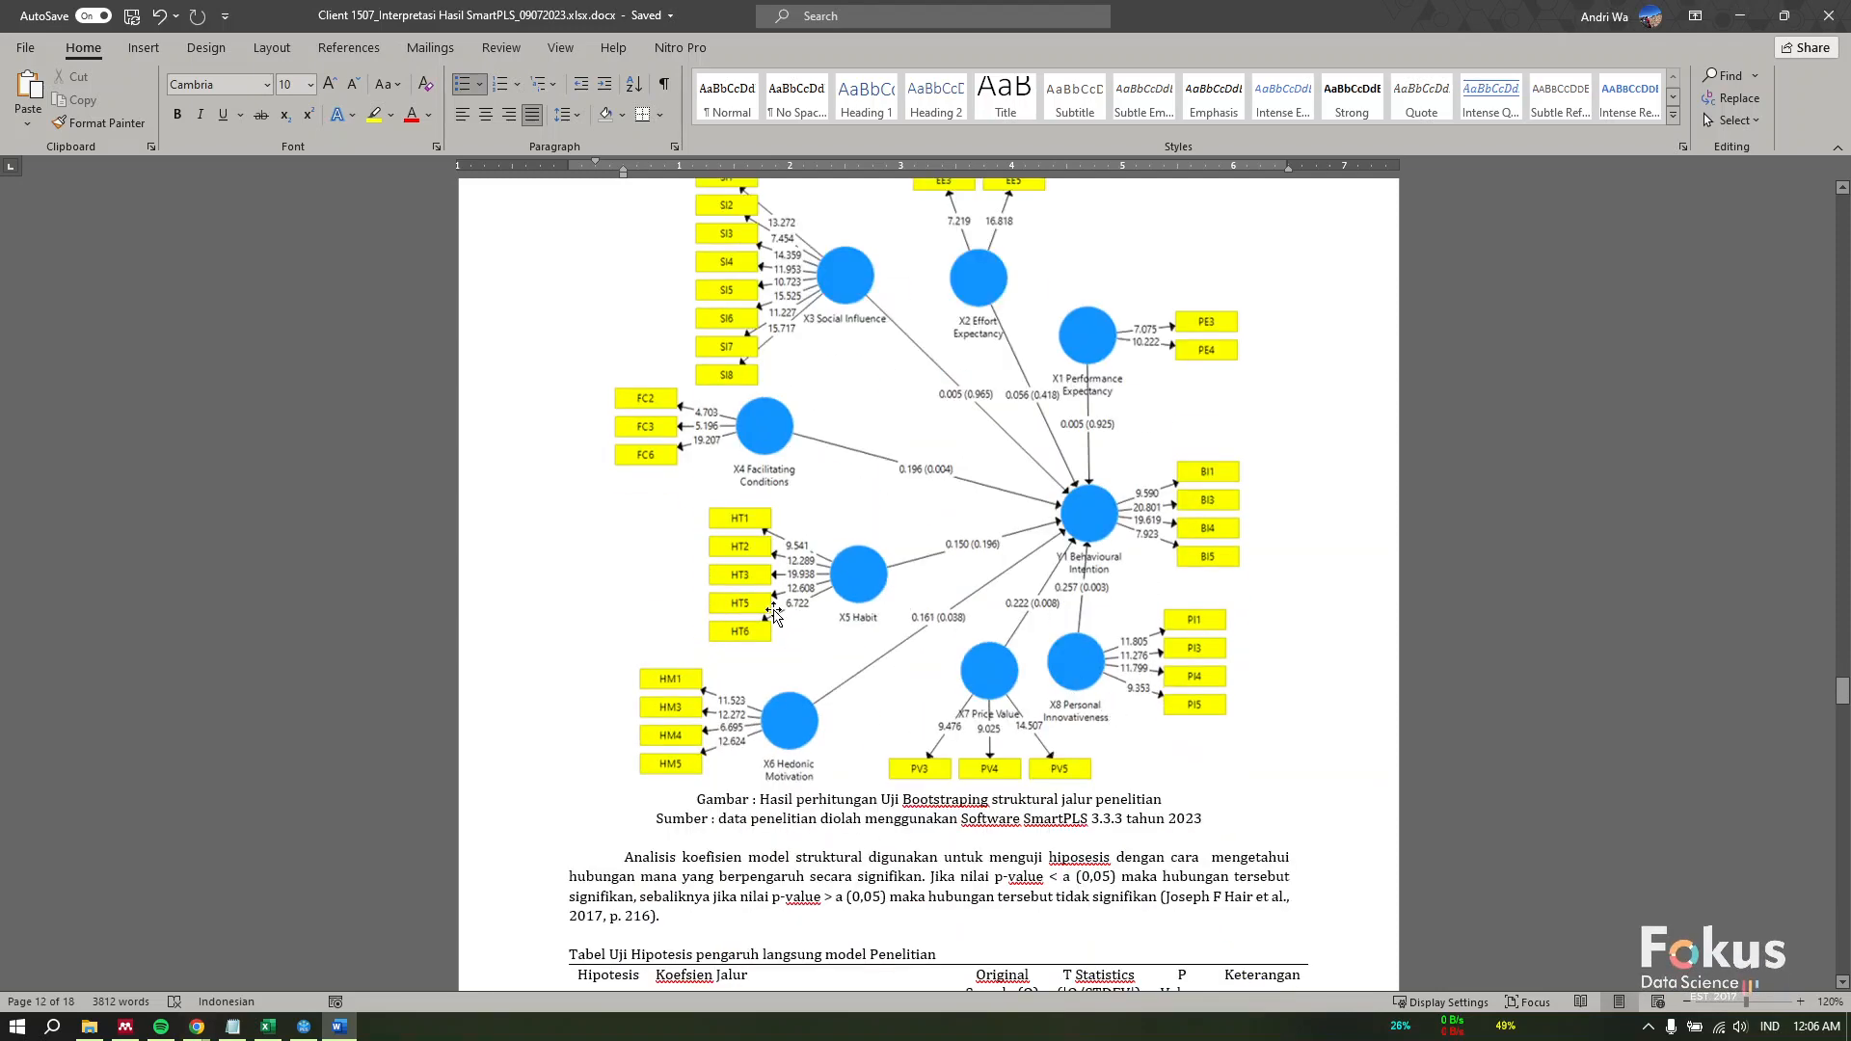
# - Switch to SmartPLS and run Bootstrapping on the bootstraping model
pyautogui.click(307, 1028)
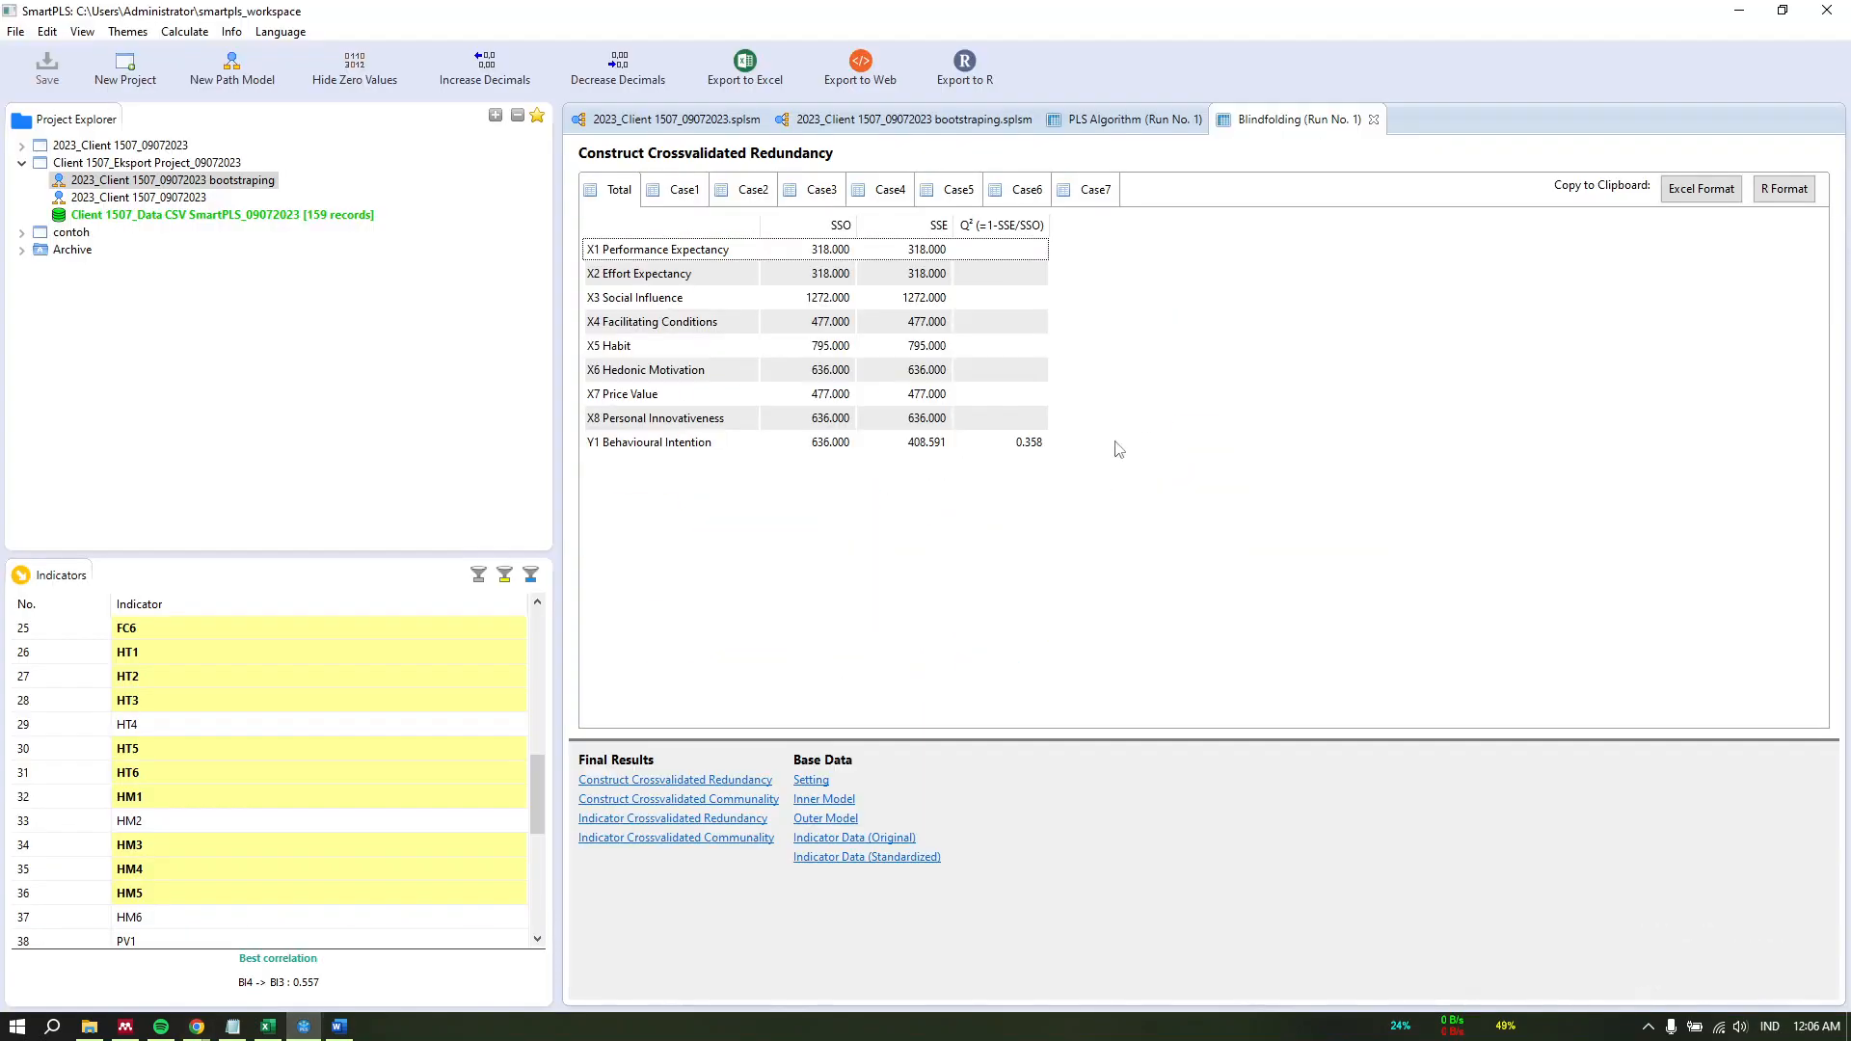
pyautogui.click(938, 120)
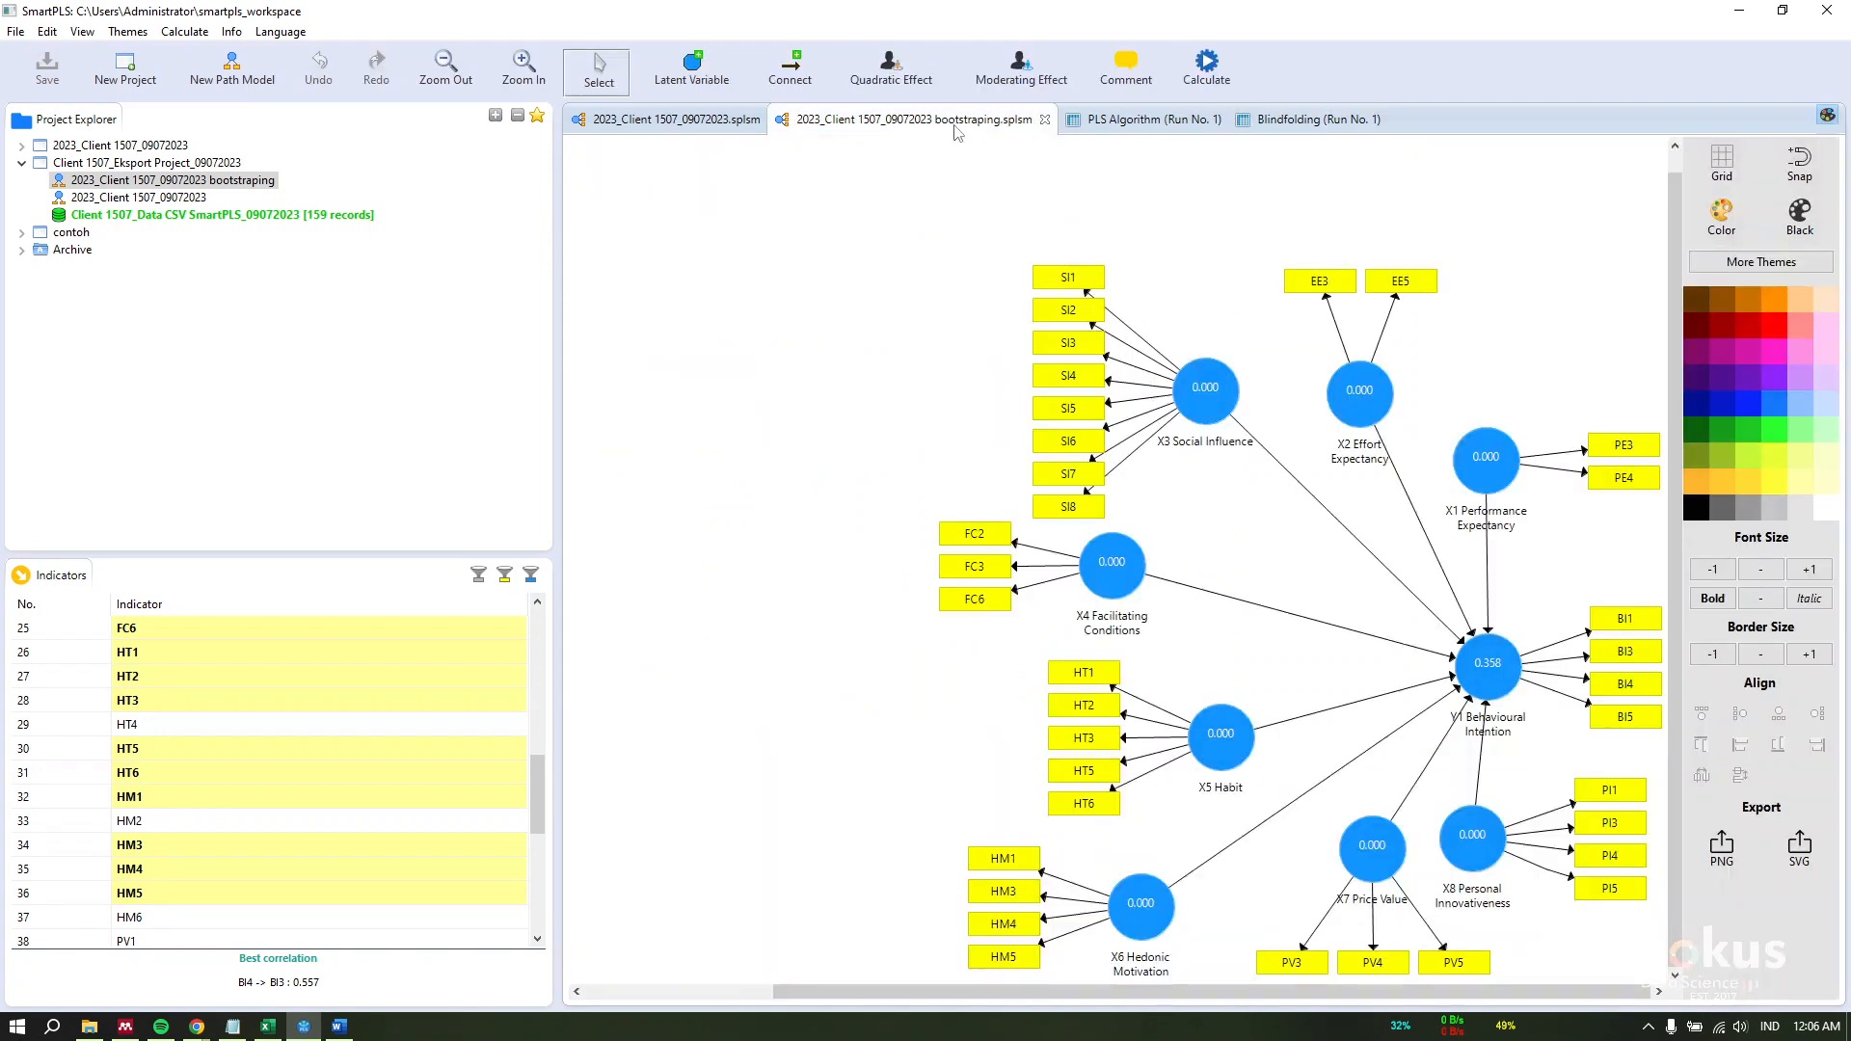
pyautogui.click(1207, 64)
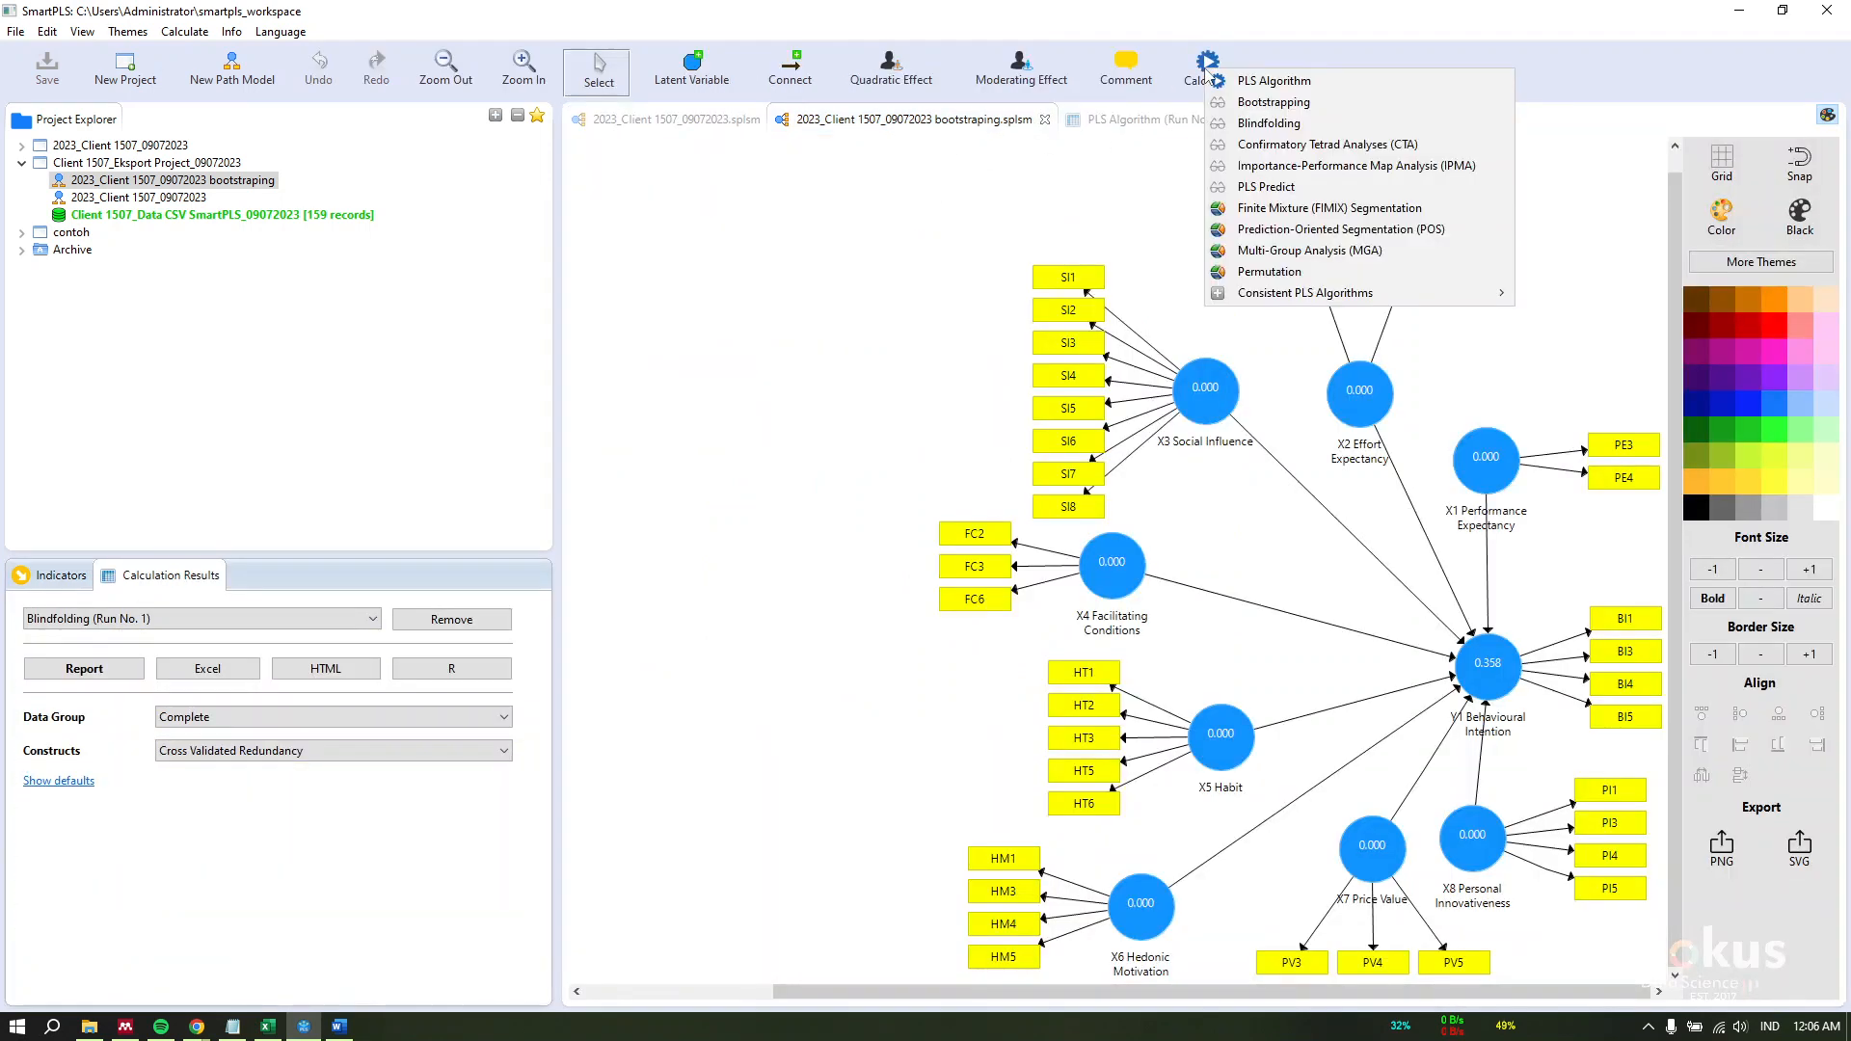
pyautogui.click(1432, 101)
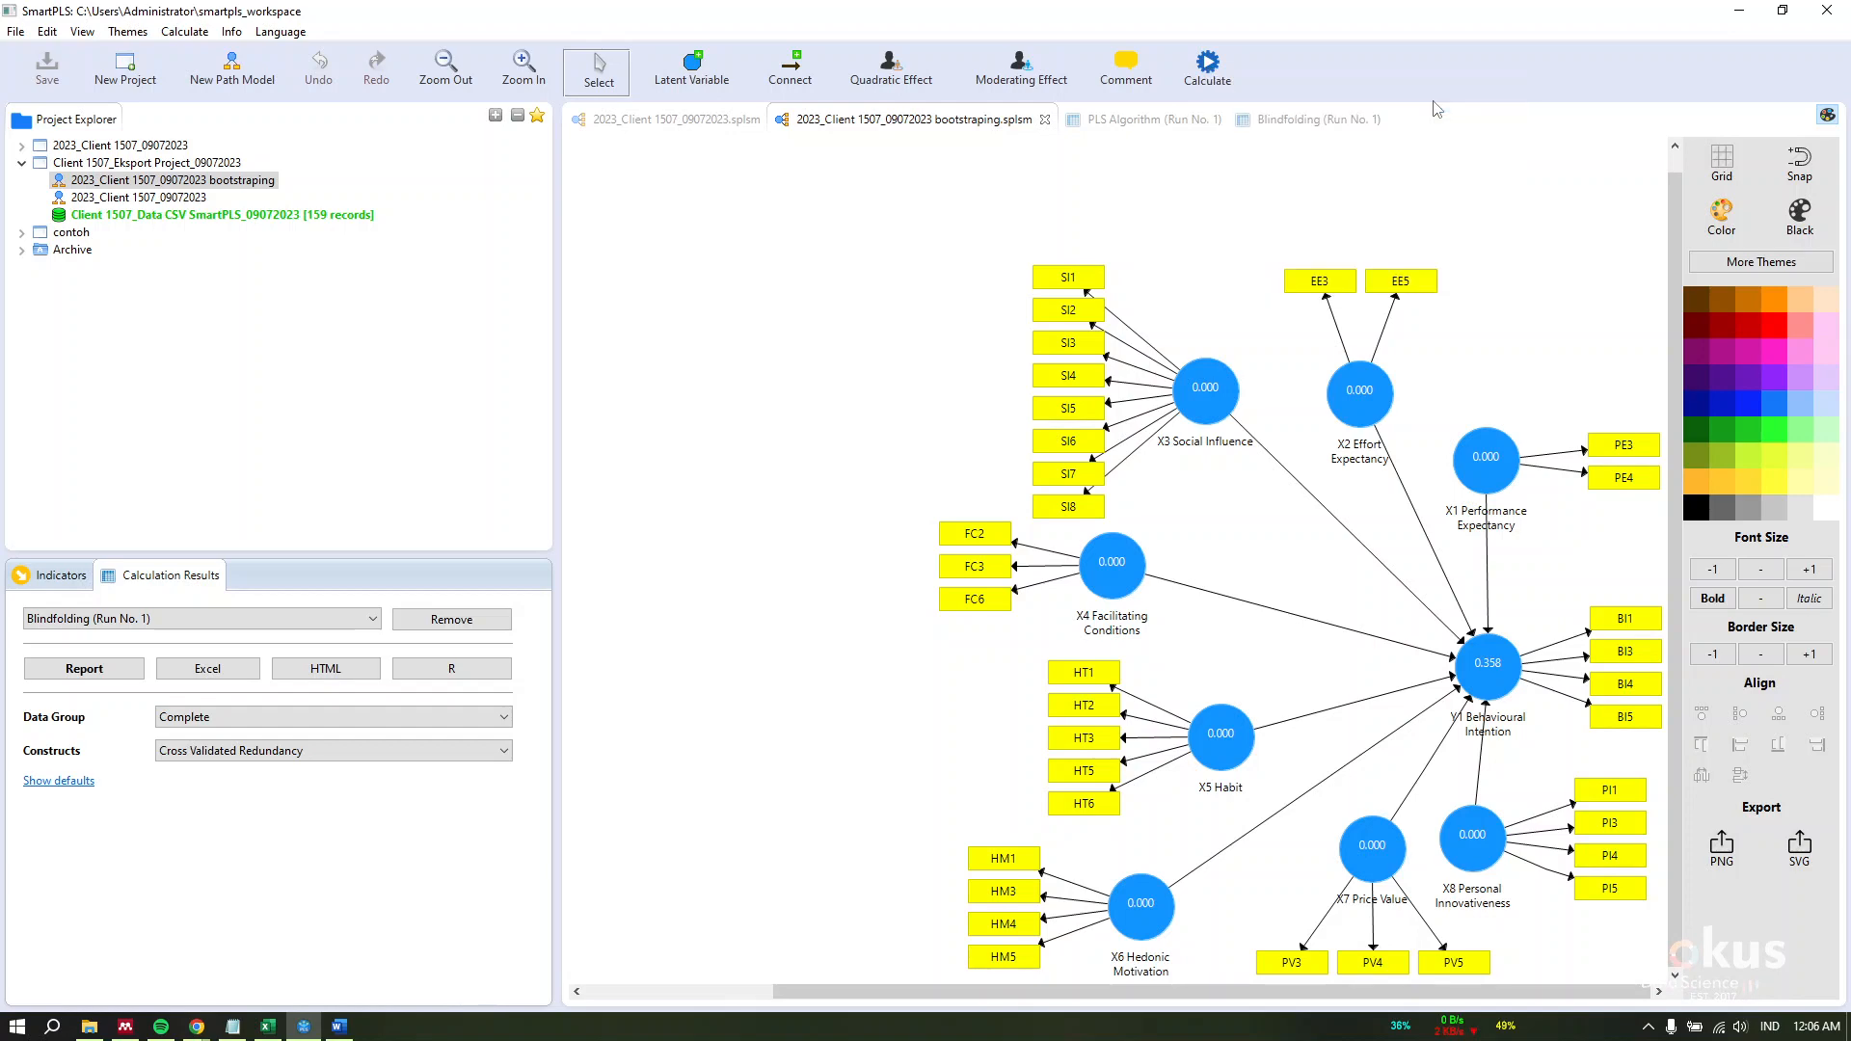
pyautogui.click(1415, 679)
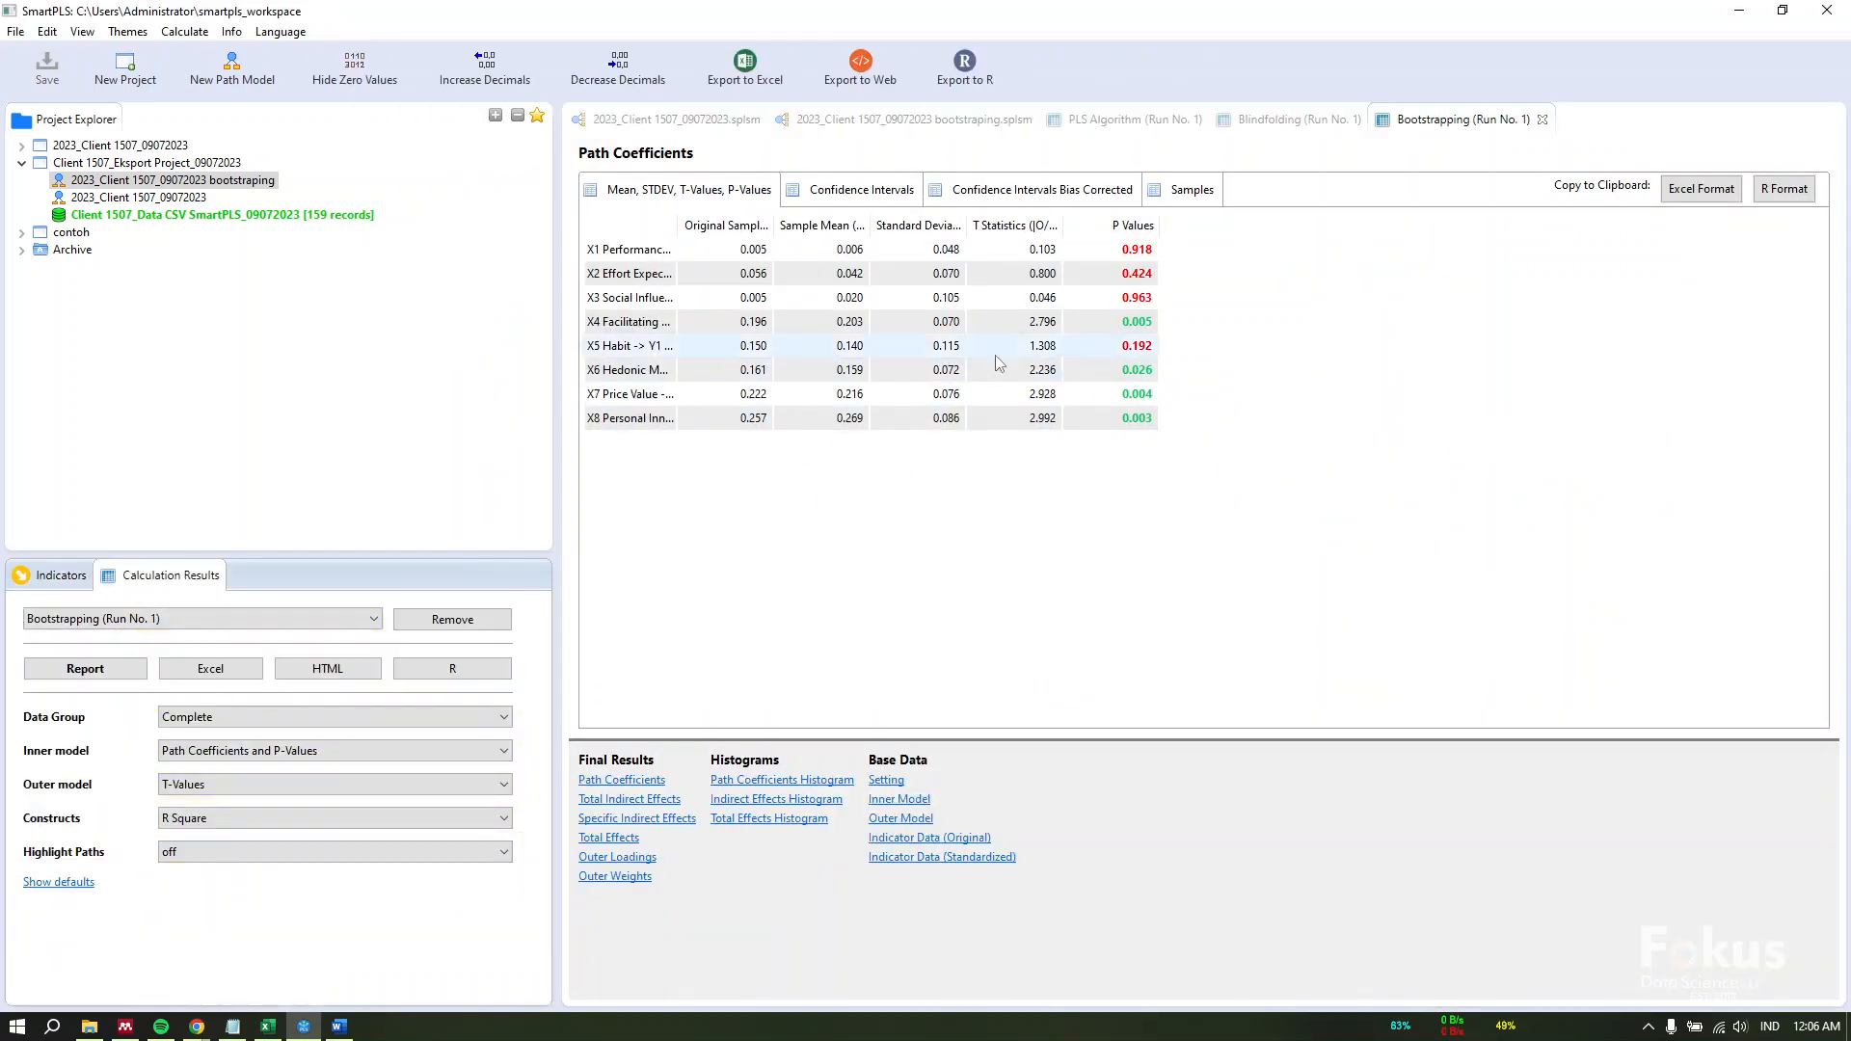
# - Widen the path name, Original Sample, T Statistics and P Values columns in Path Coefficients, and examine the X2 and X4 paths
pyautogui.moveTo(680, 226); pyautogui.dragTo(826, 229)
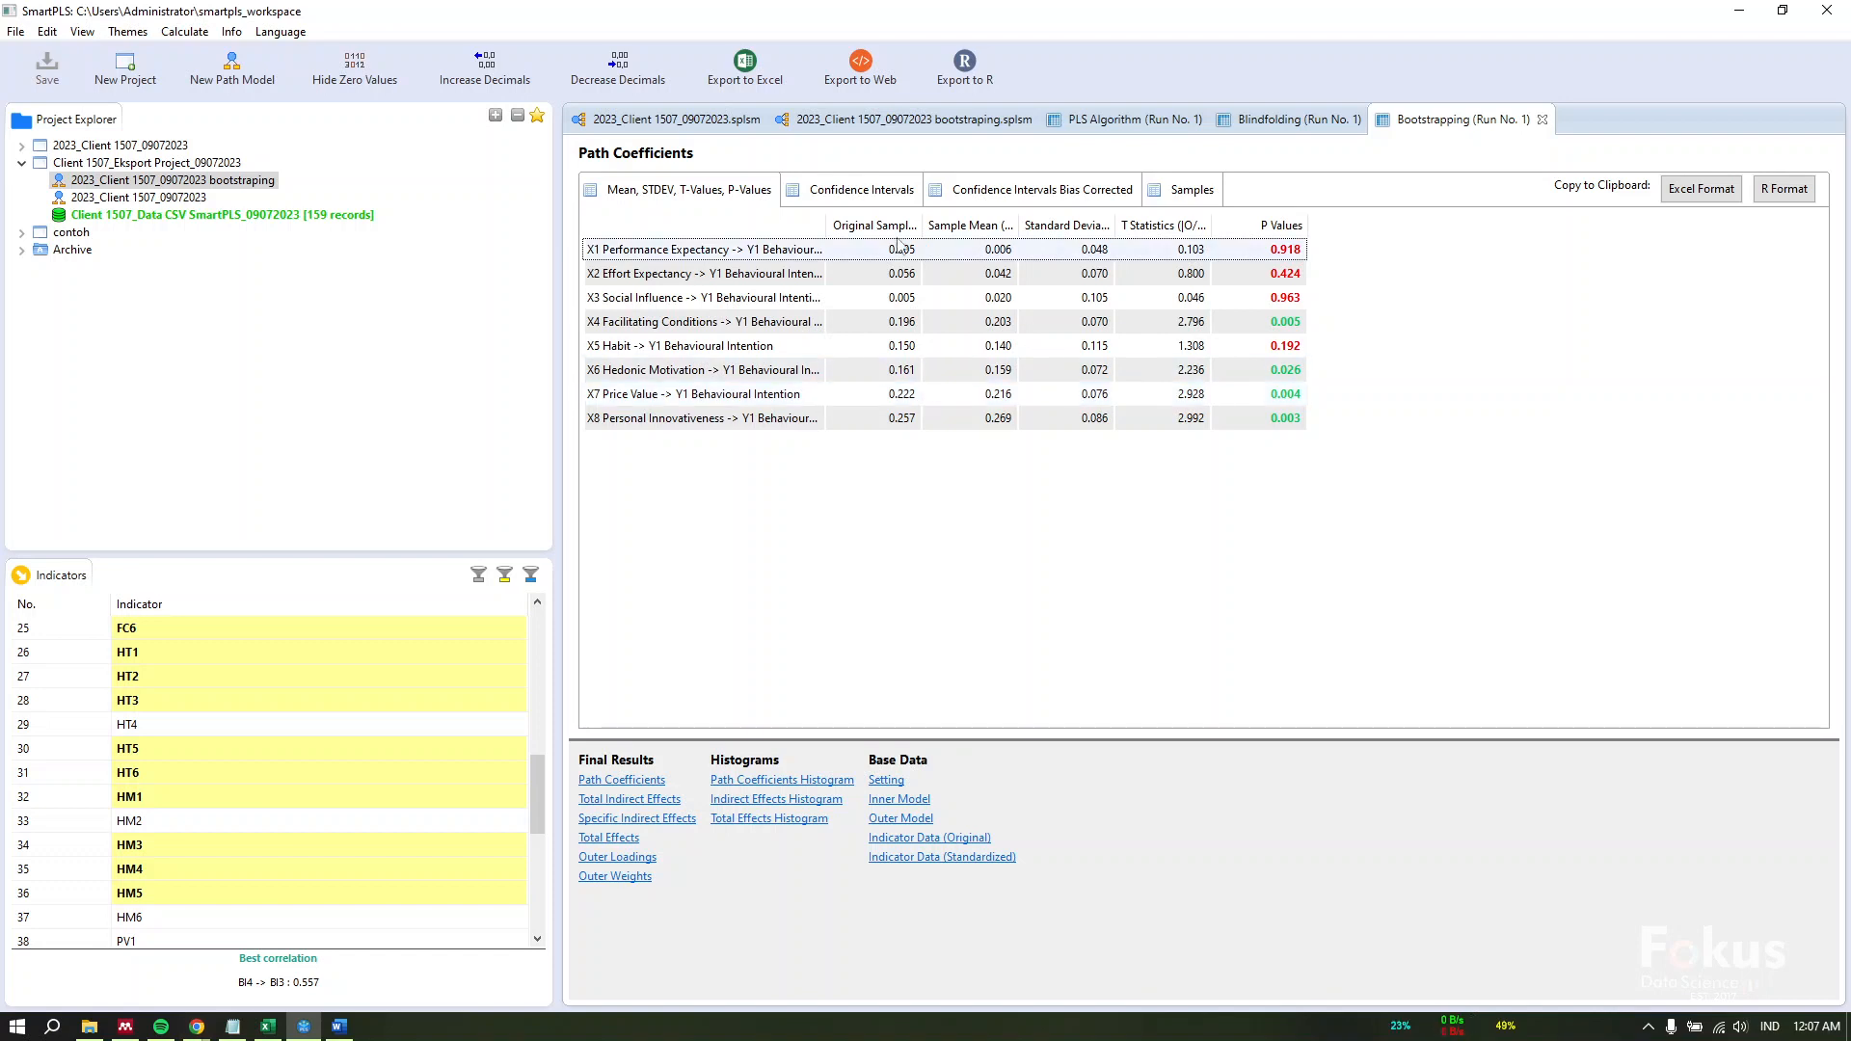
pyautogui.moveTo(821, 225); pyautogui.dragTo(925, 243)
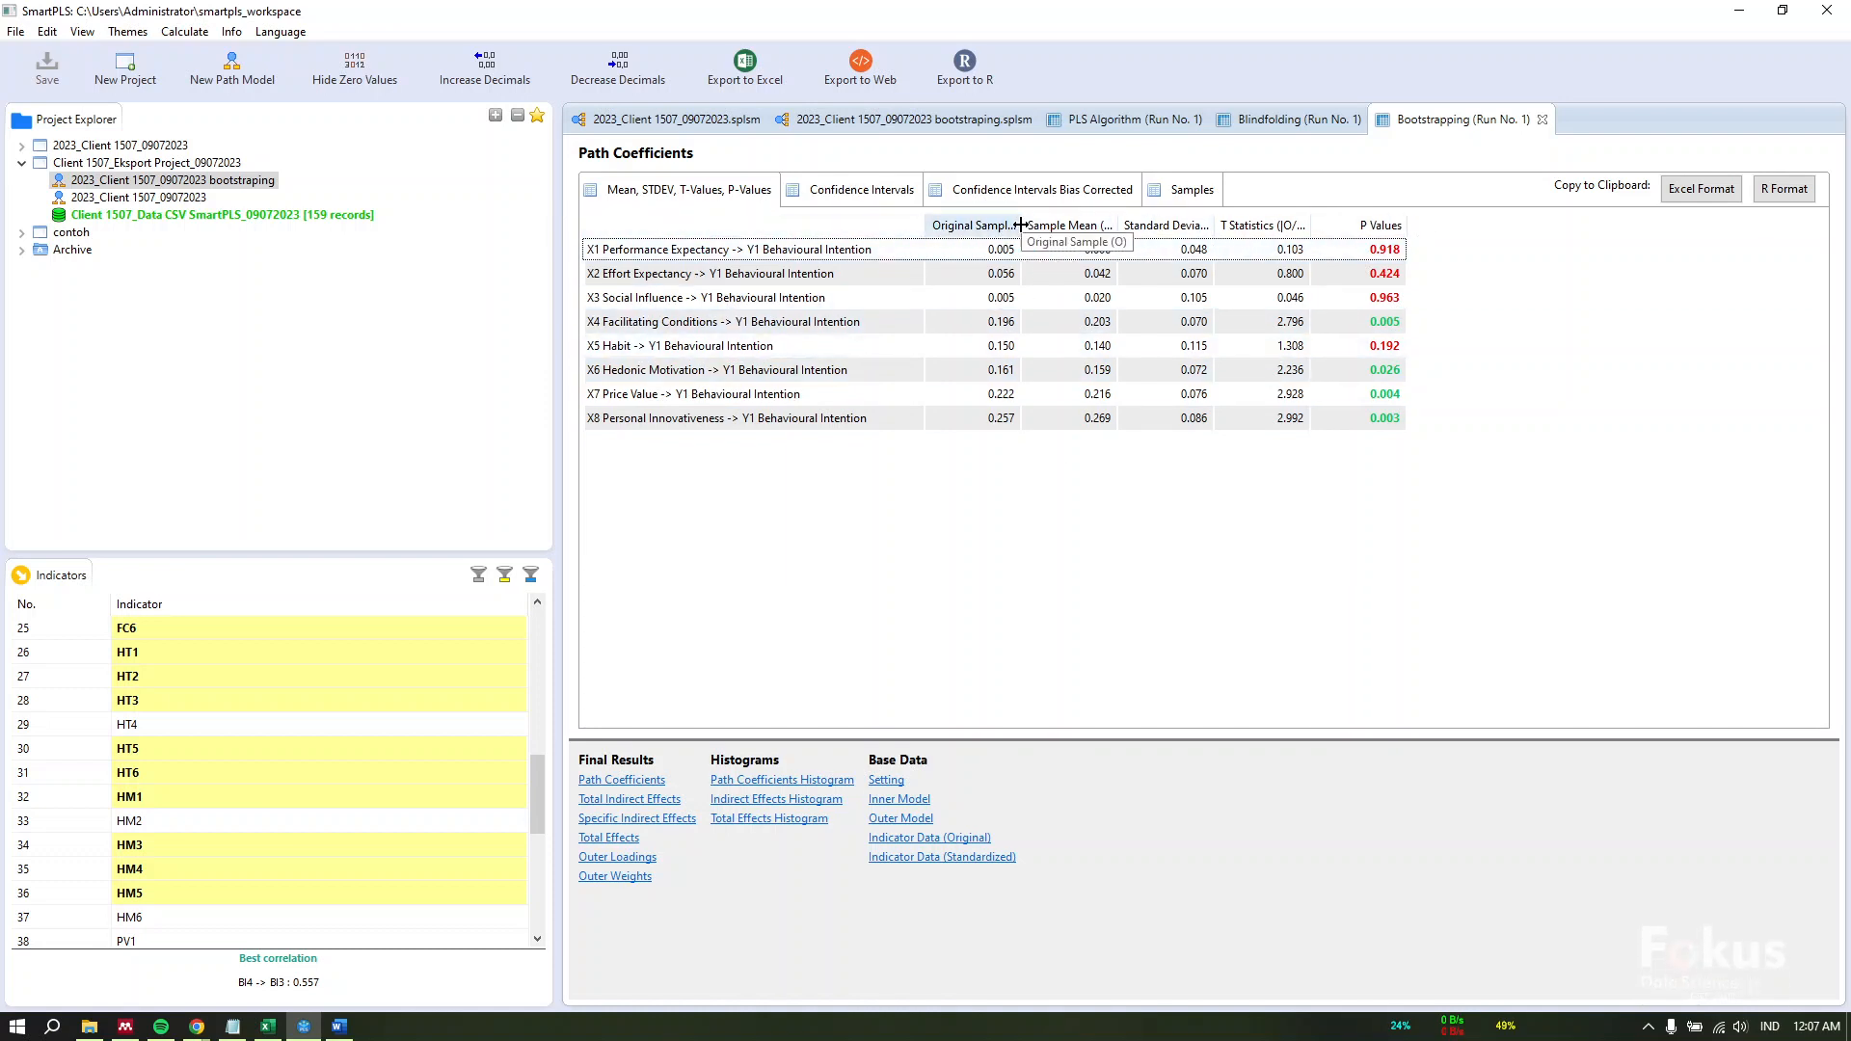
pyautogui.moveTo(1022, 225); pyautogui.dragTo(1074, 225)
pyautogui.moveTo(1356, 220); pyautogui.dragTo(1389, 224)
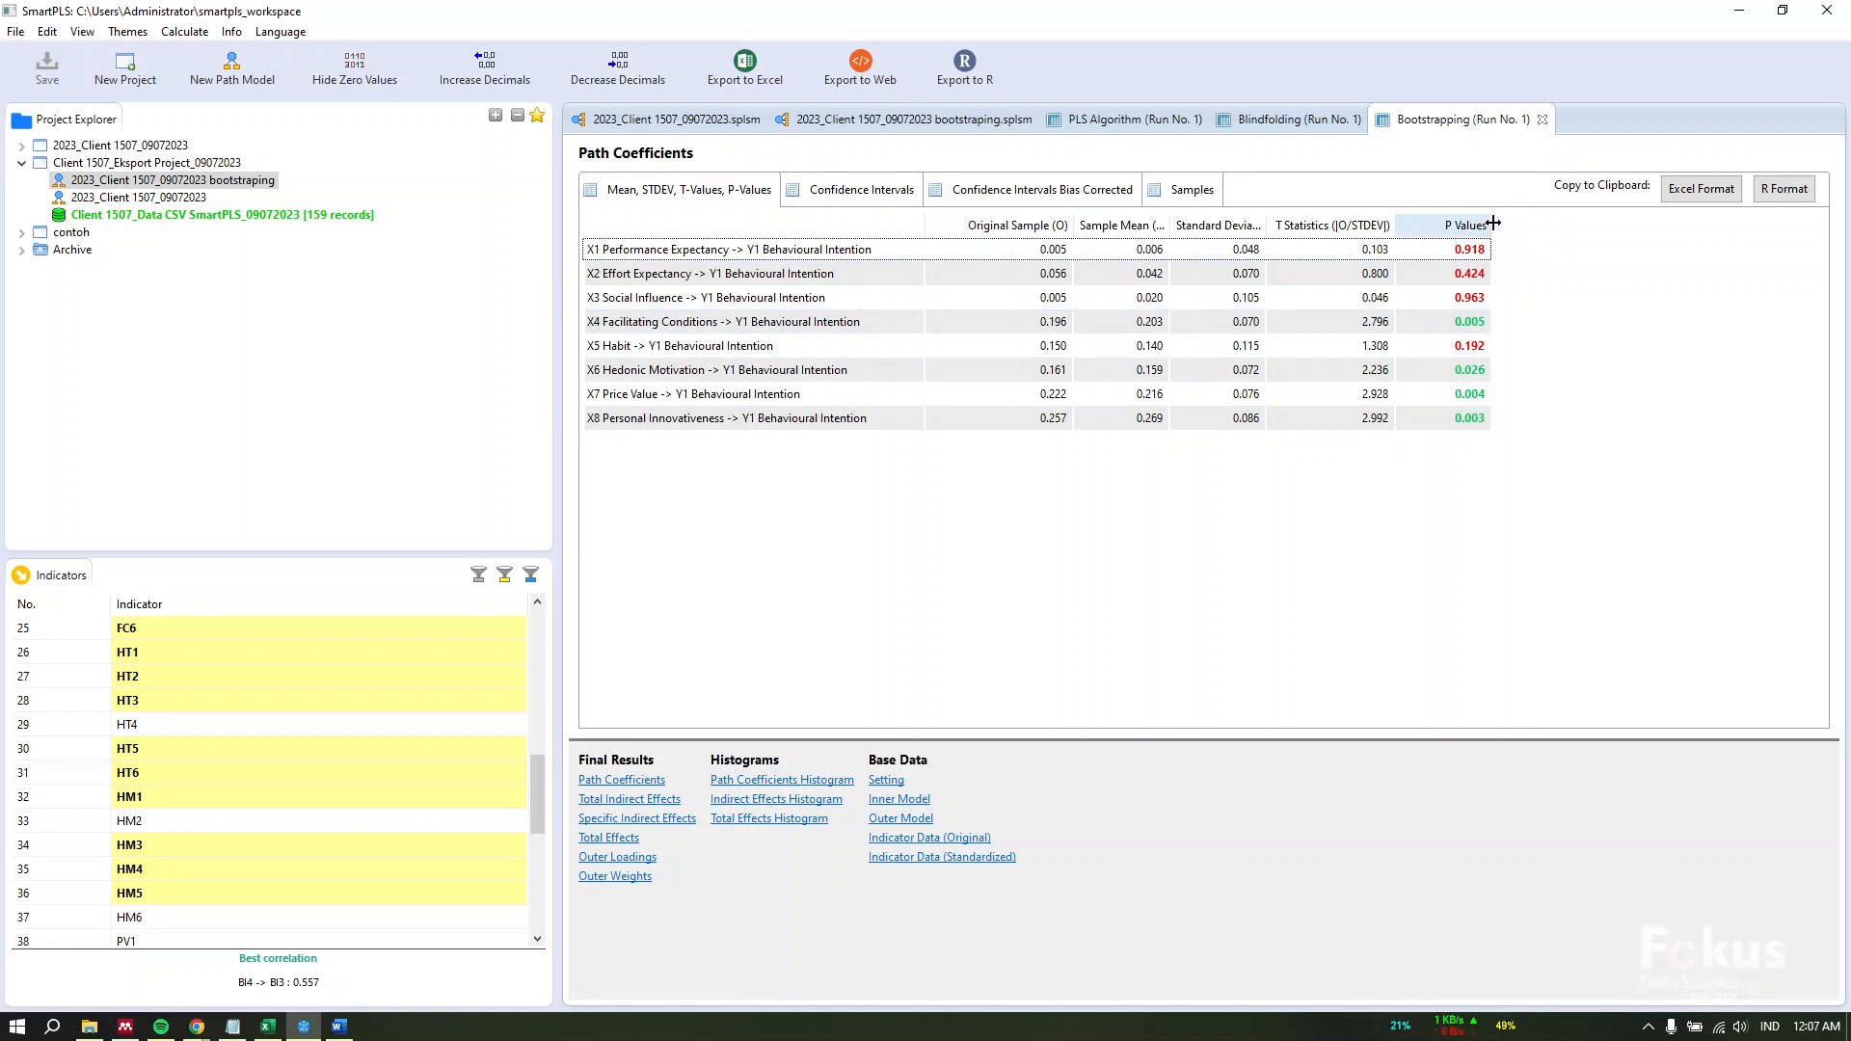
pyautogui.moveTo(1492, 223); pyautogui.dragTo(1508, 224)
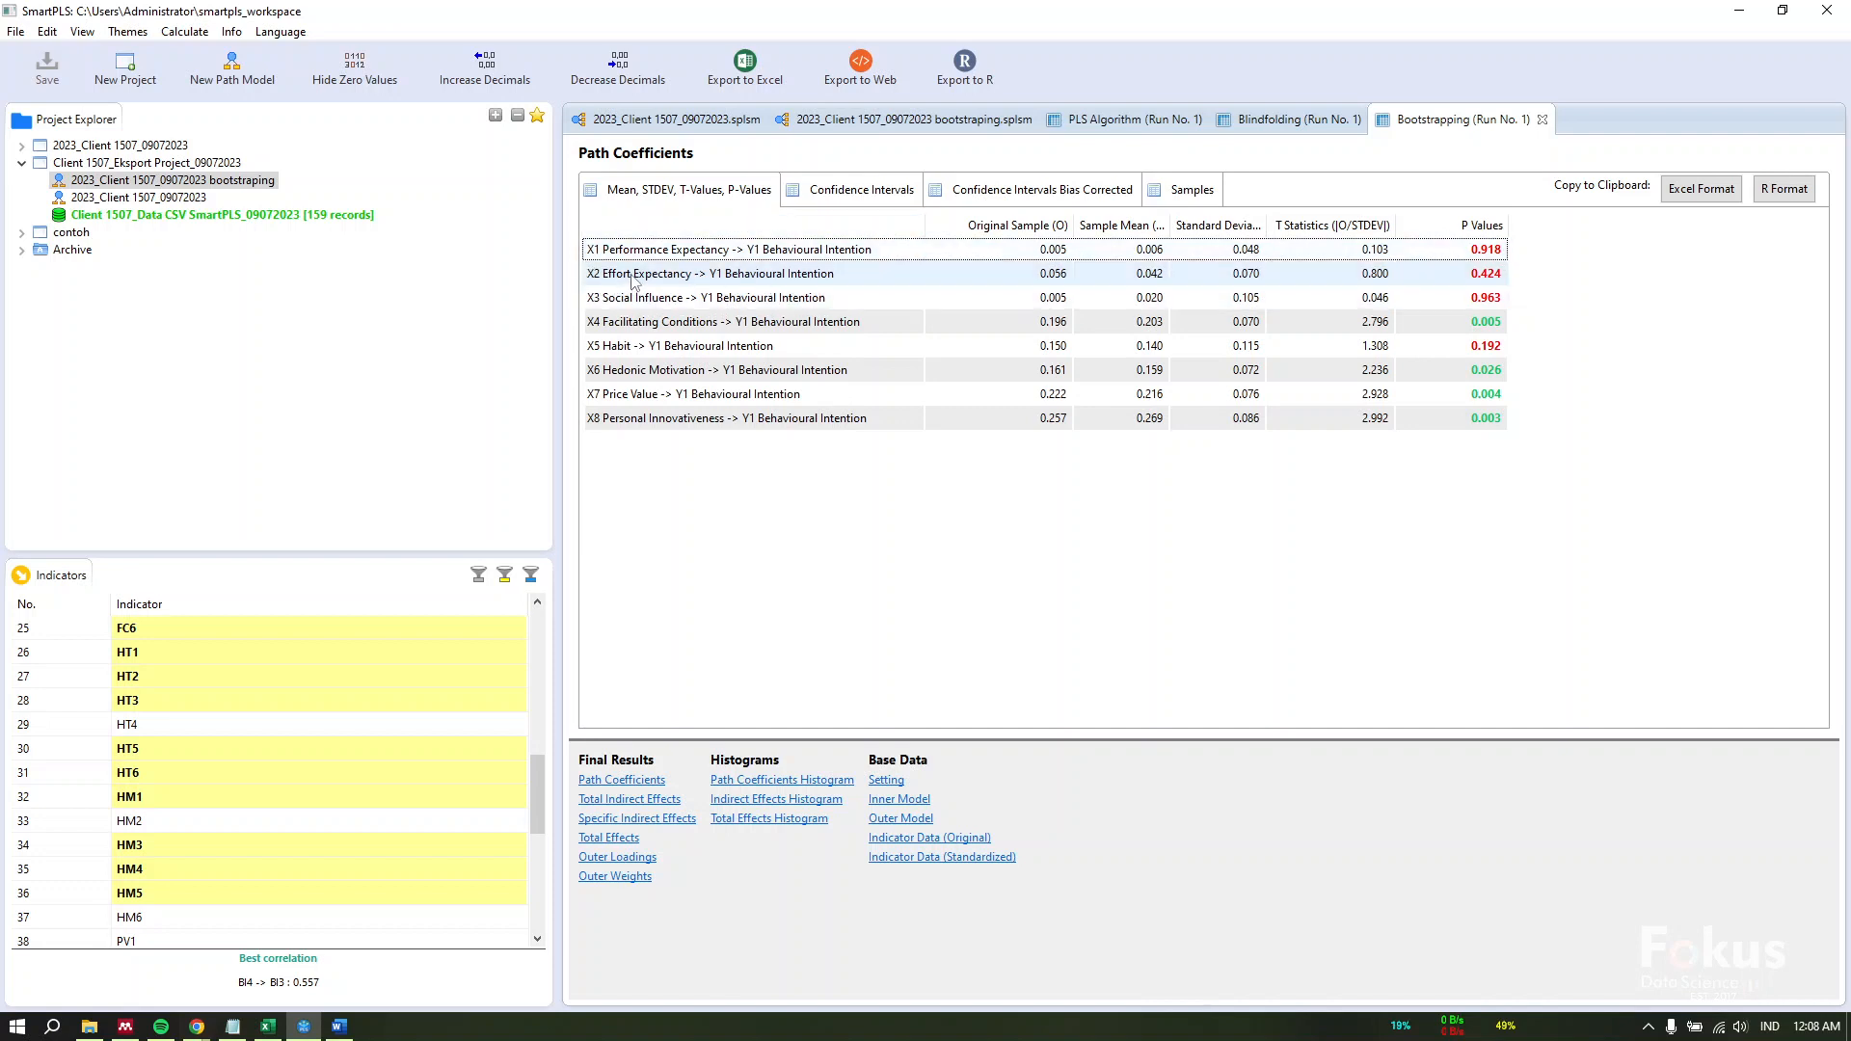
pyautogui.click(716, 276)
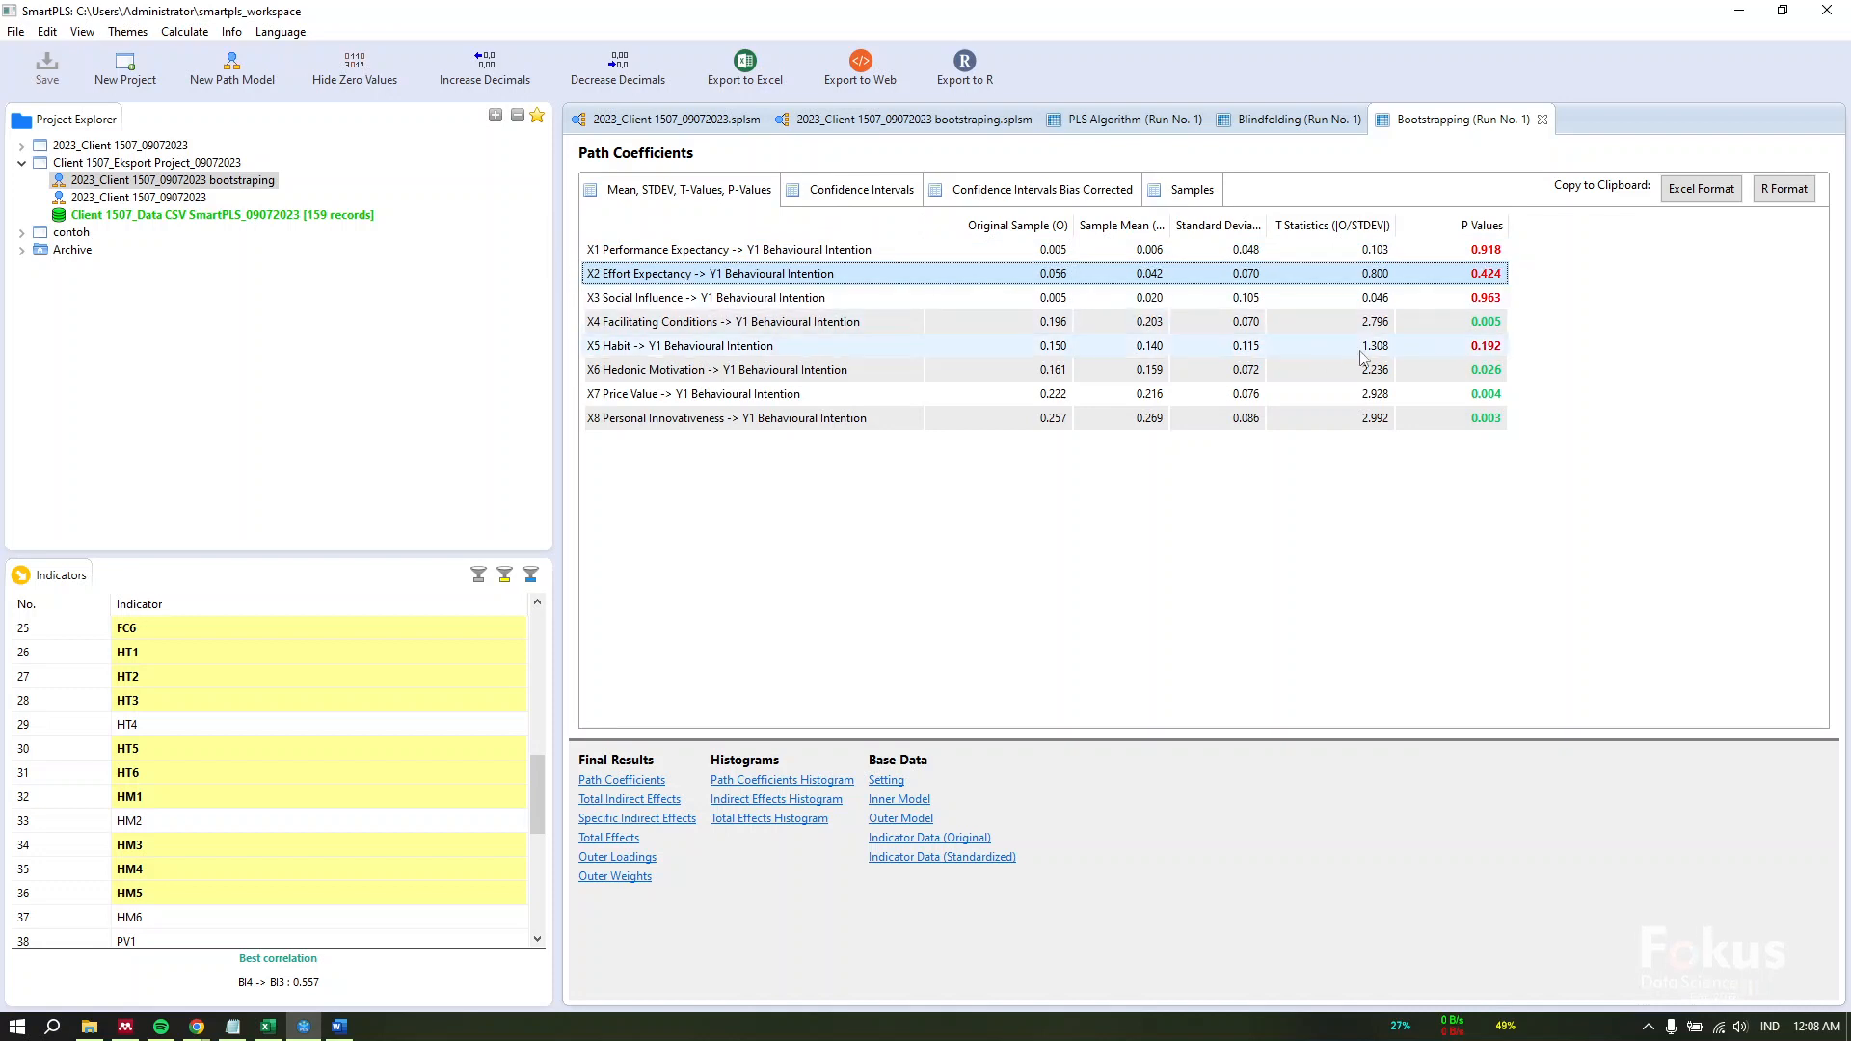
pyautogui.click(1251, 323)
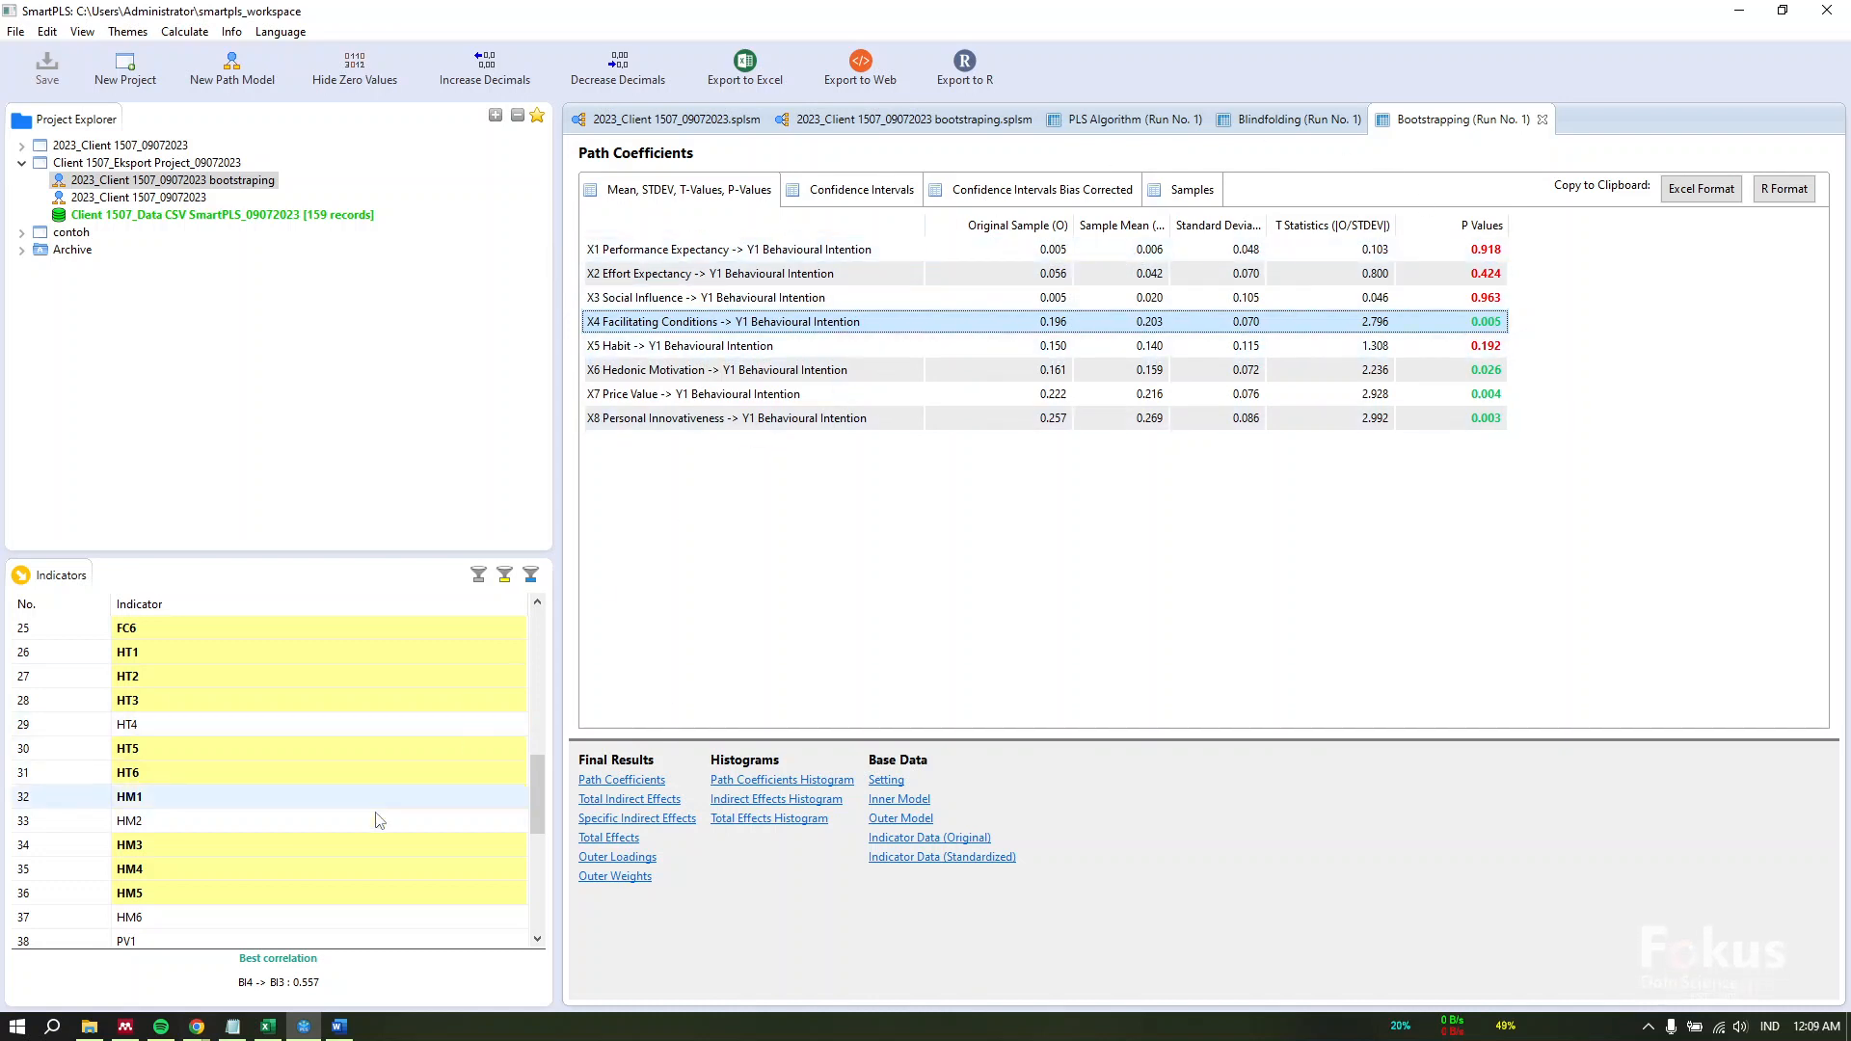
# - Compare the Blindfolding, PLS Algorithm and Bootstrapping result reports, revisiting Construct Crossvalidated Redundancy and R Square
pyautogui.click(1296, 119)
pyautogui.click(1133, 124)
pyautogui.click(1306, 125)
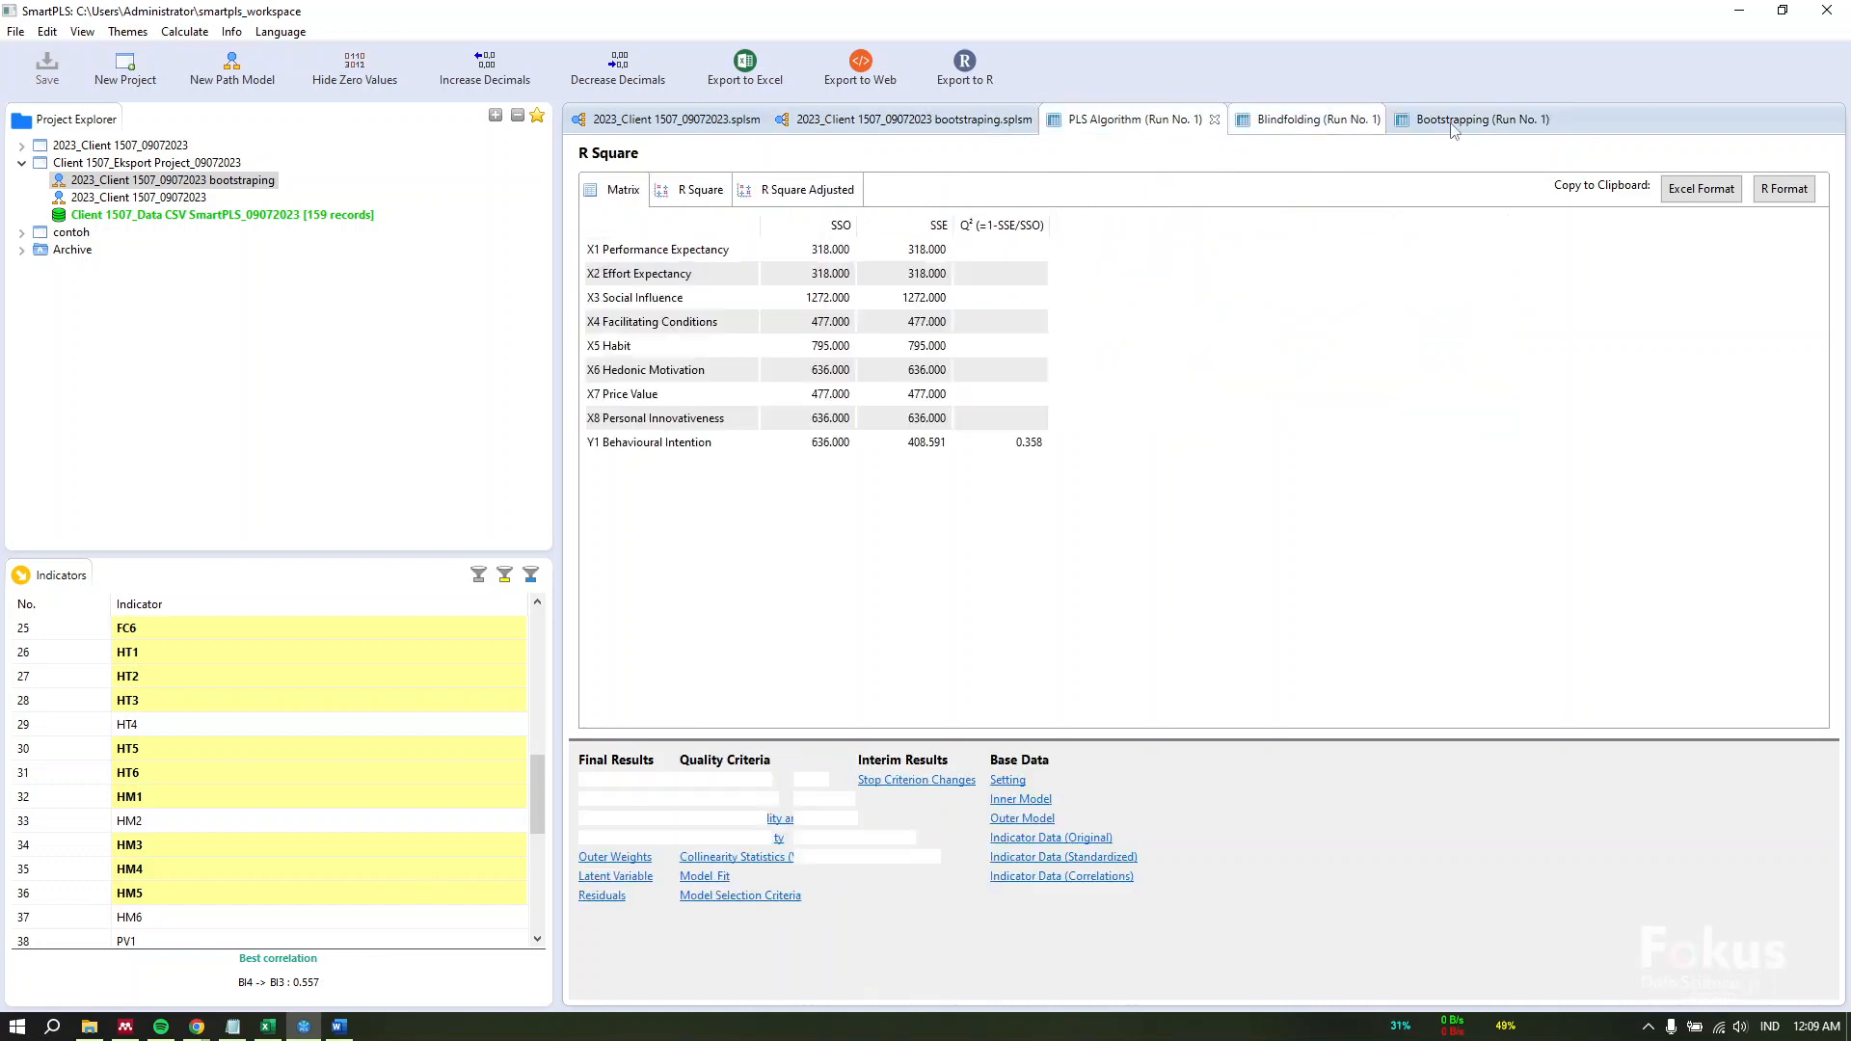
pyautogui.click(1455, 126)
pyautogui.click(1315, 125)
pyautogui.click(1139, 126)
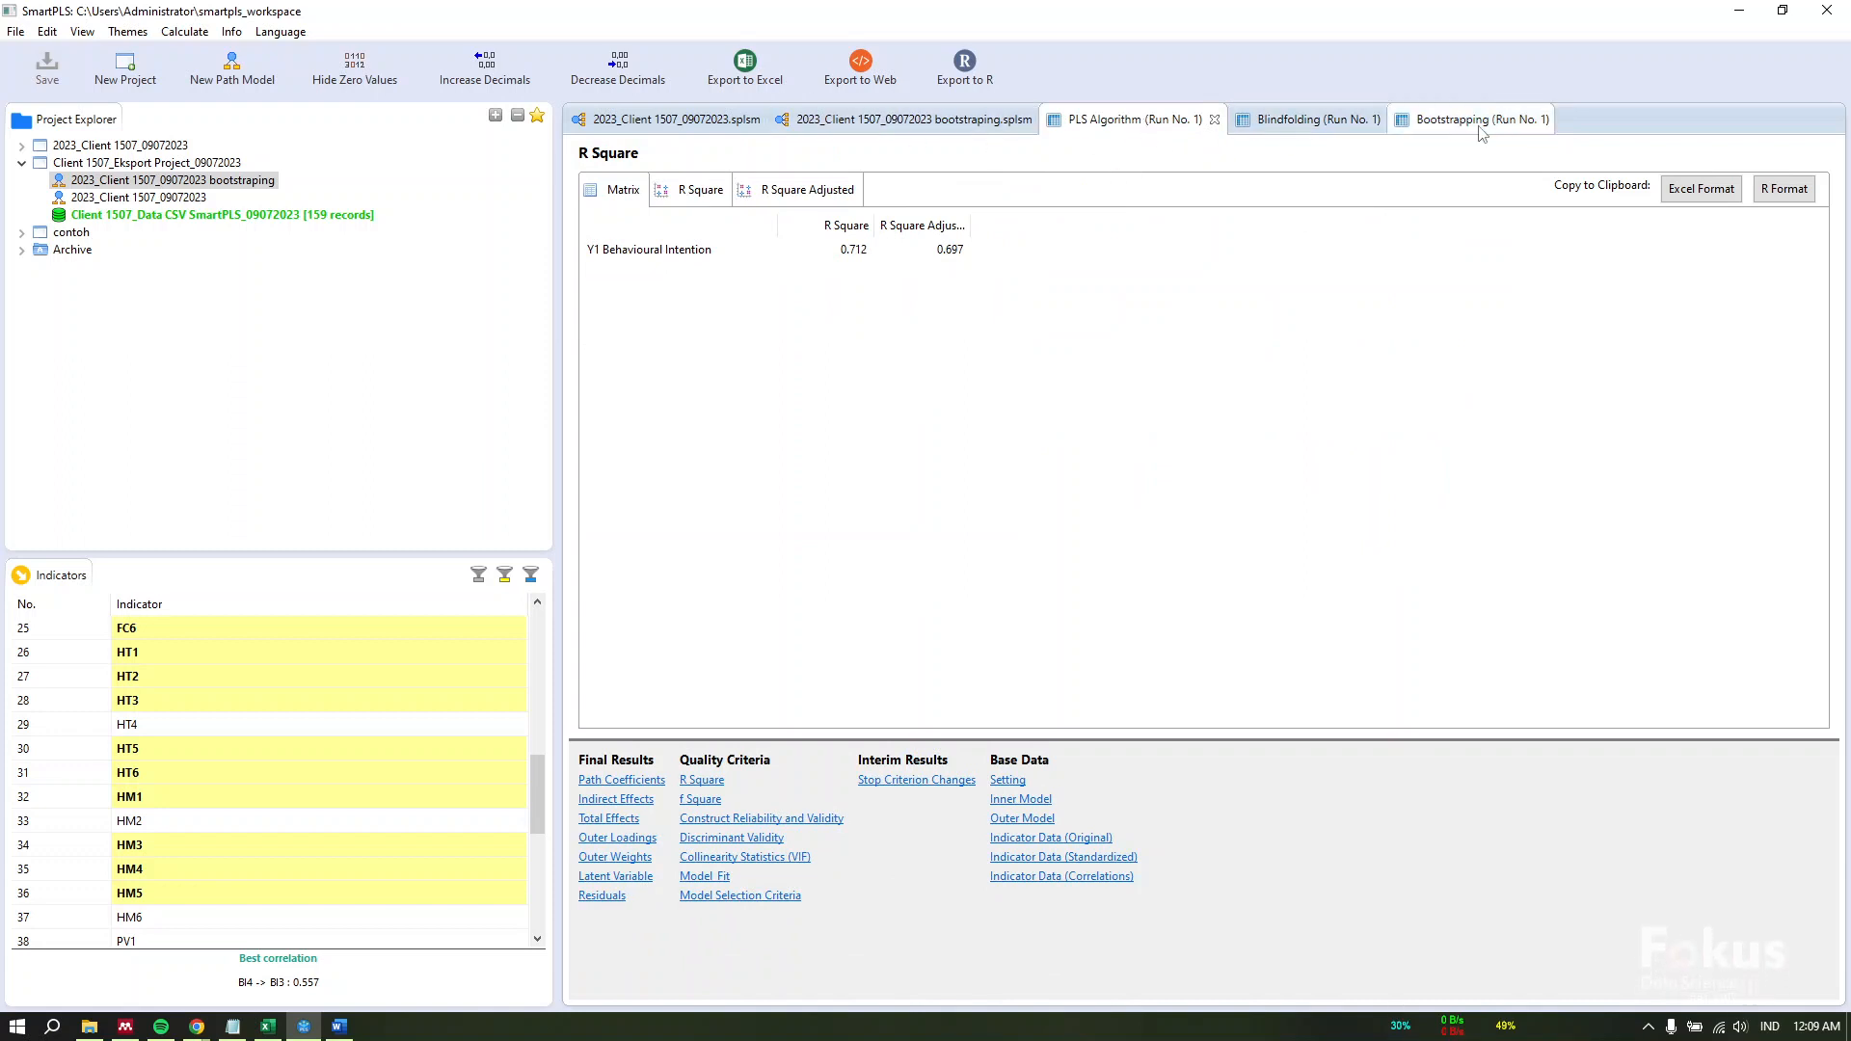
pyautogui.click(1244, 124)
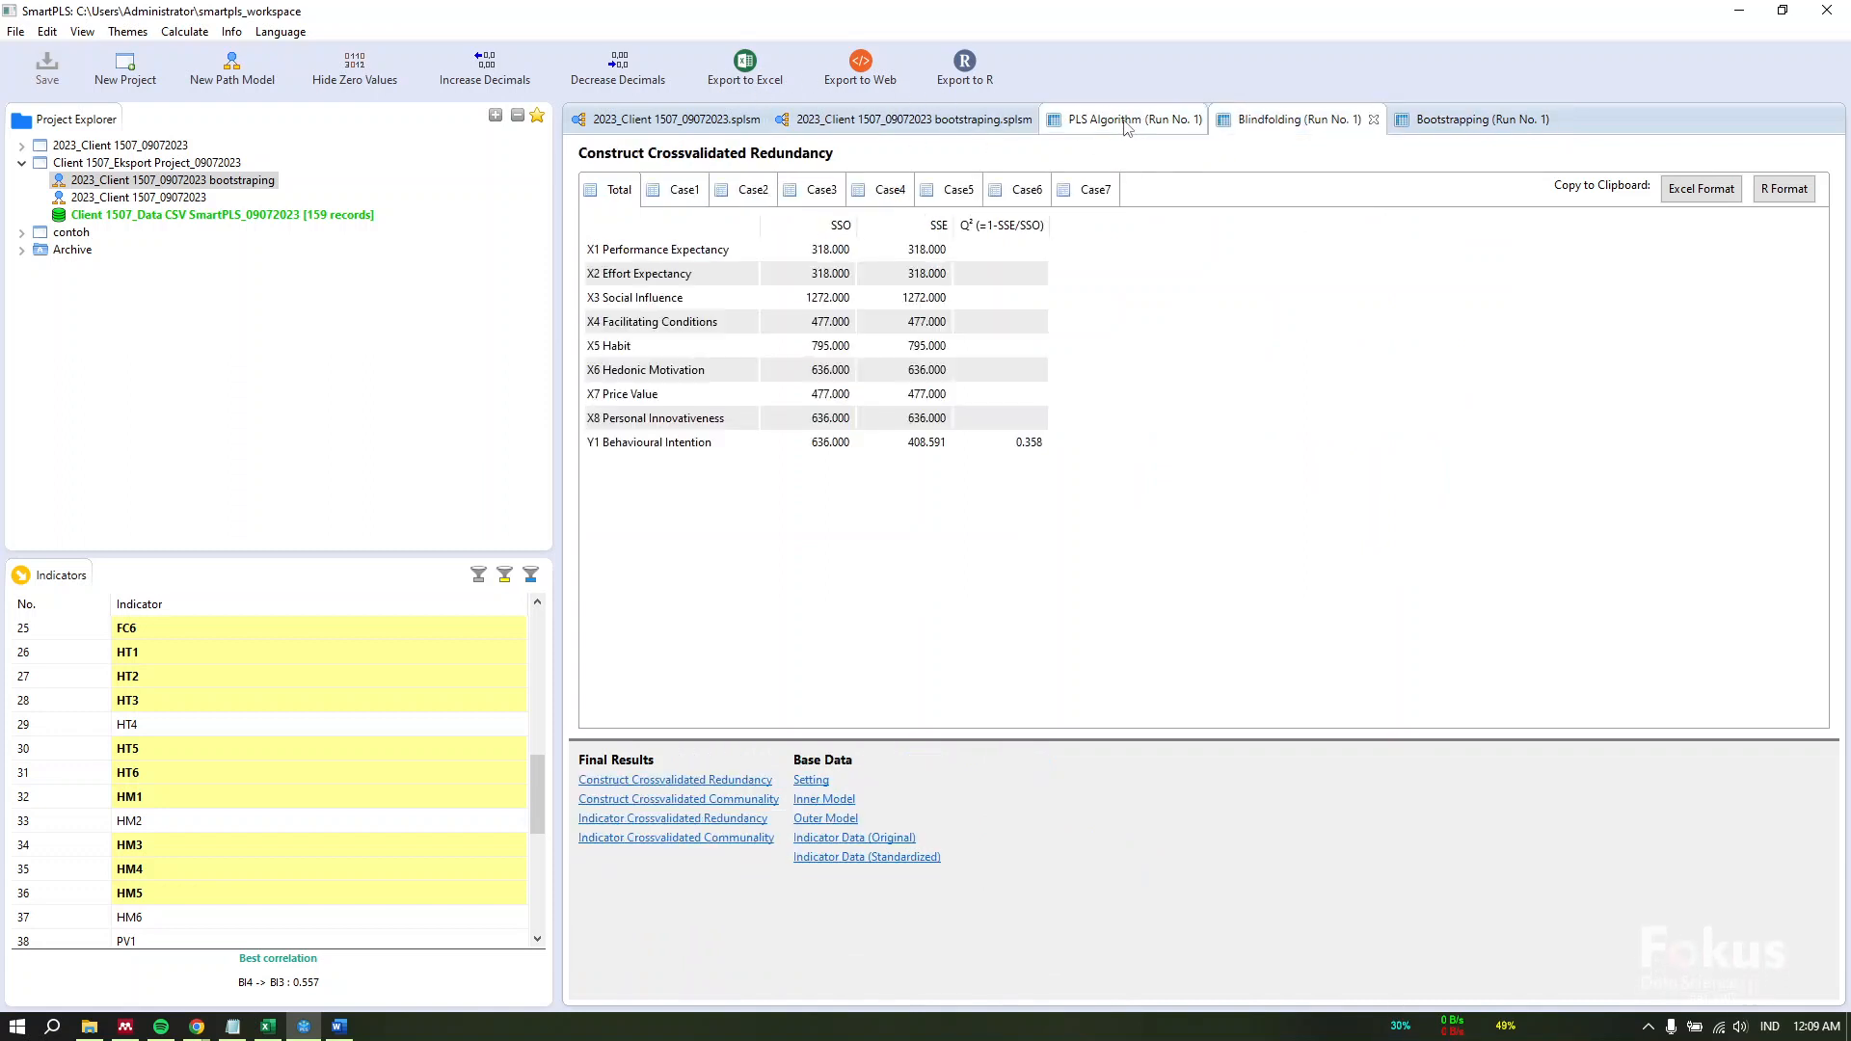
pyautogui.click(1186, 128)
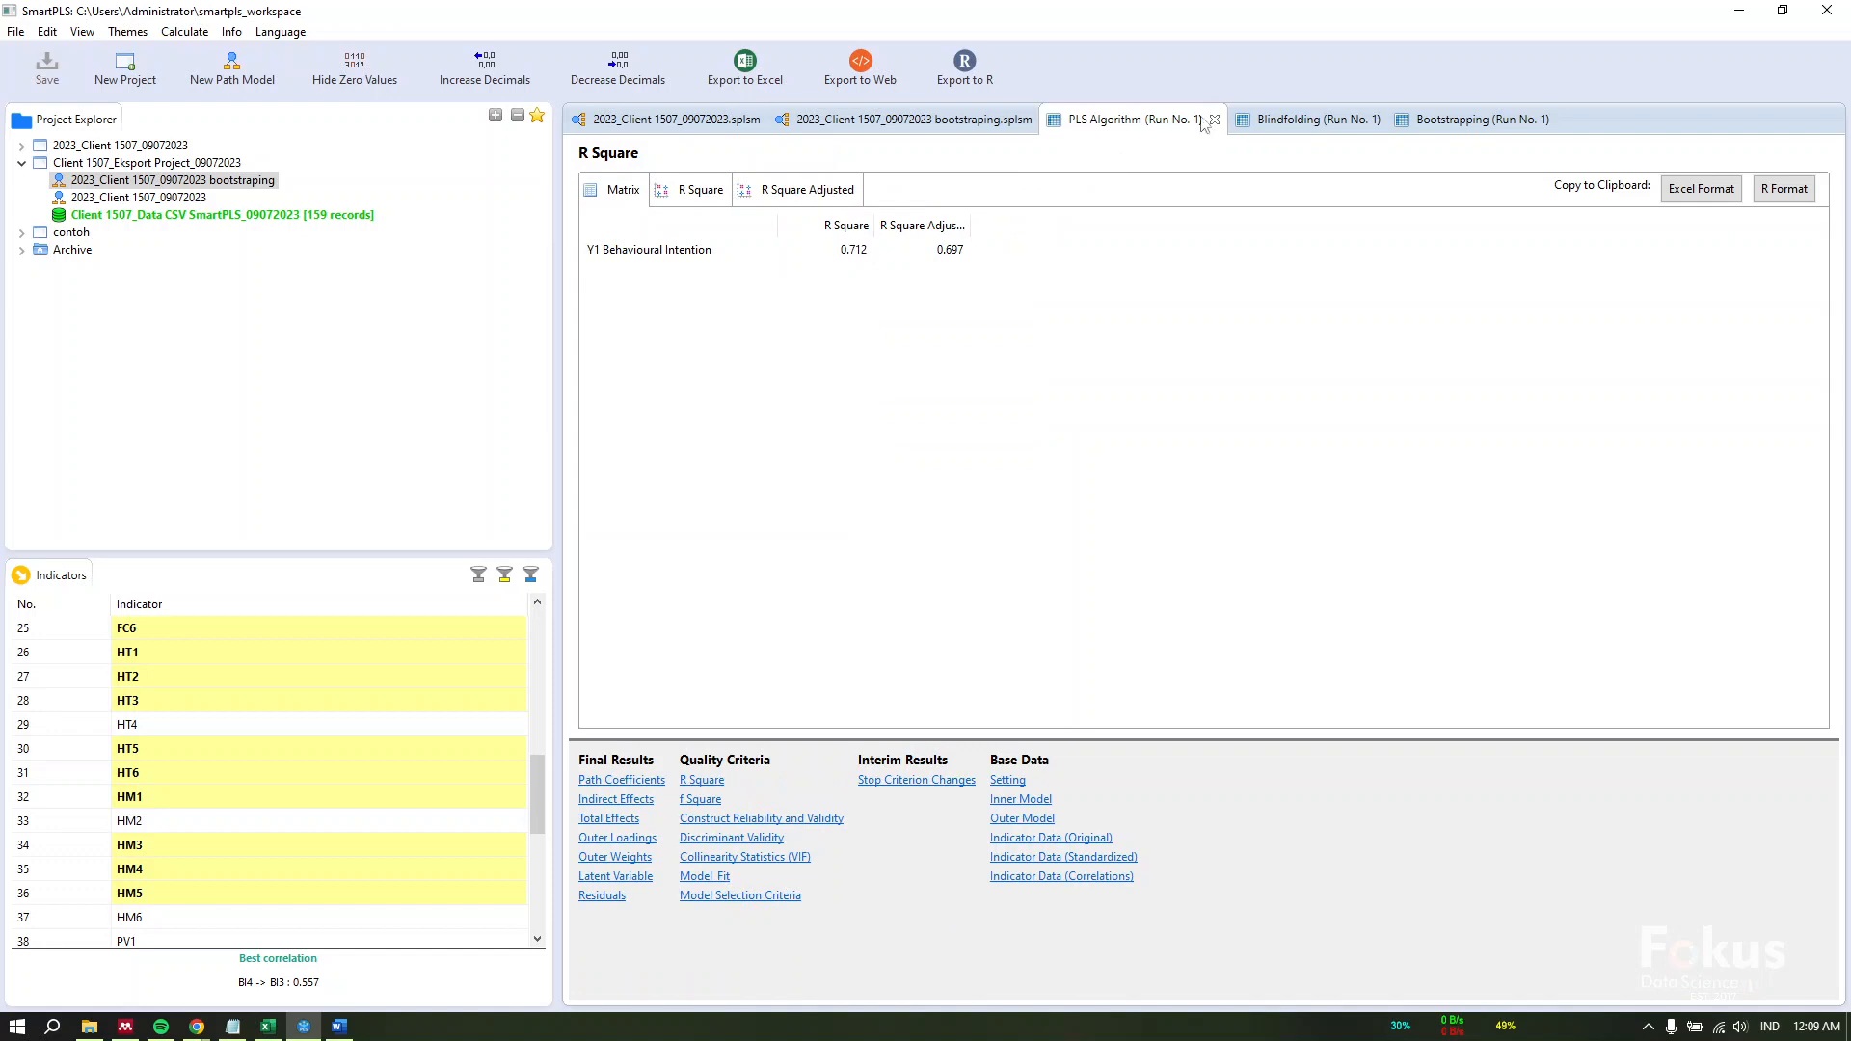
pyautogui.click(755, 83)
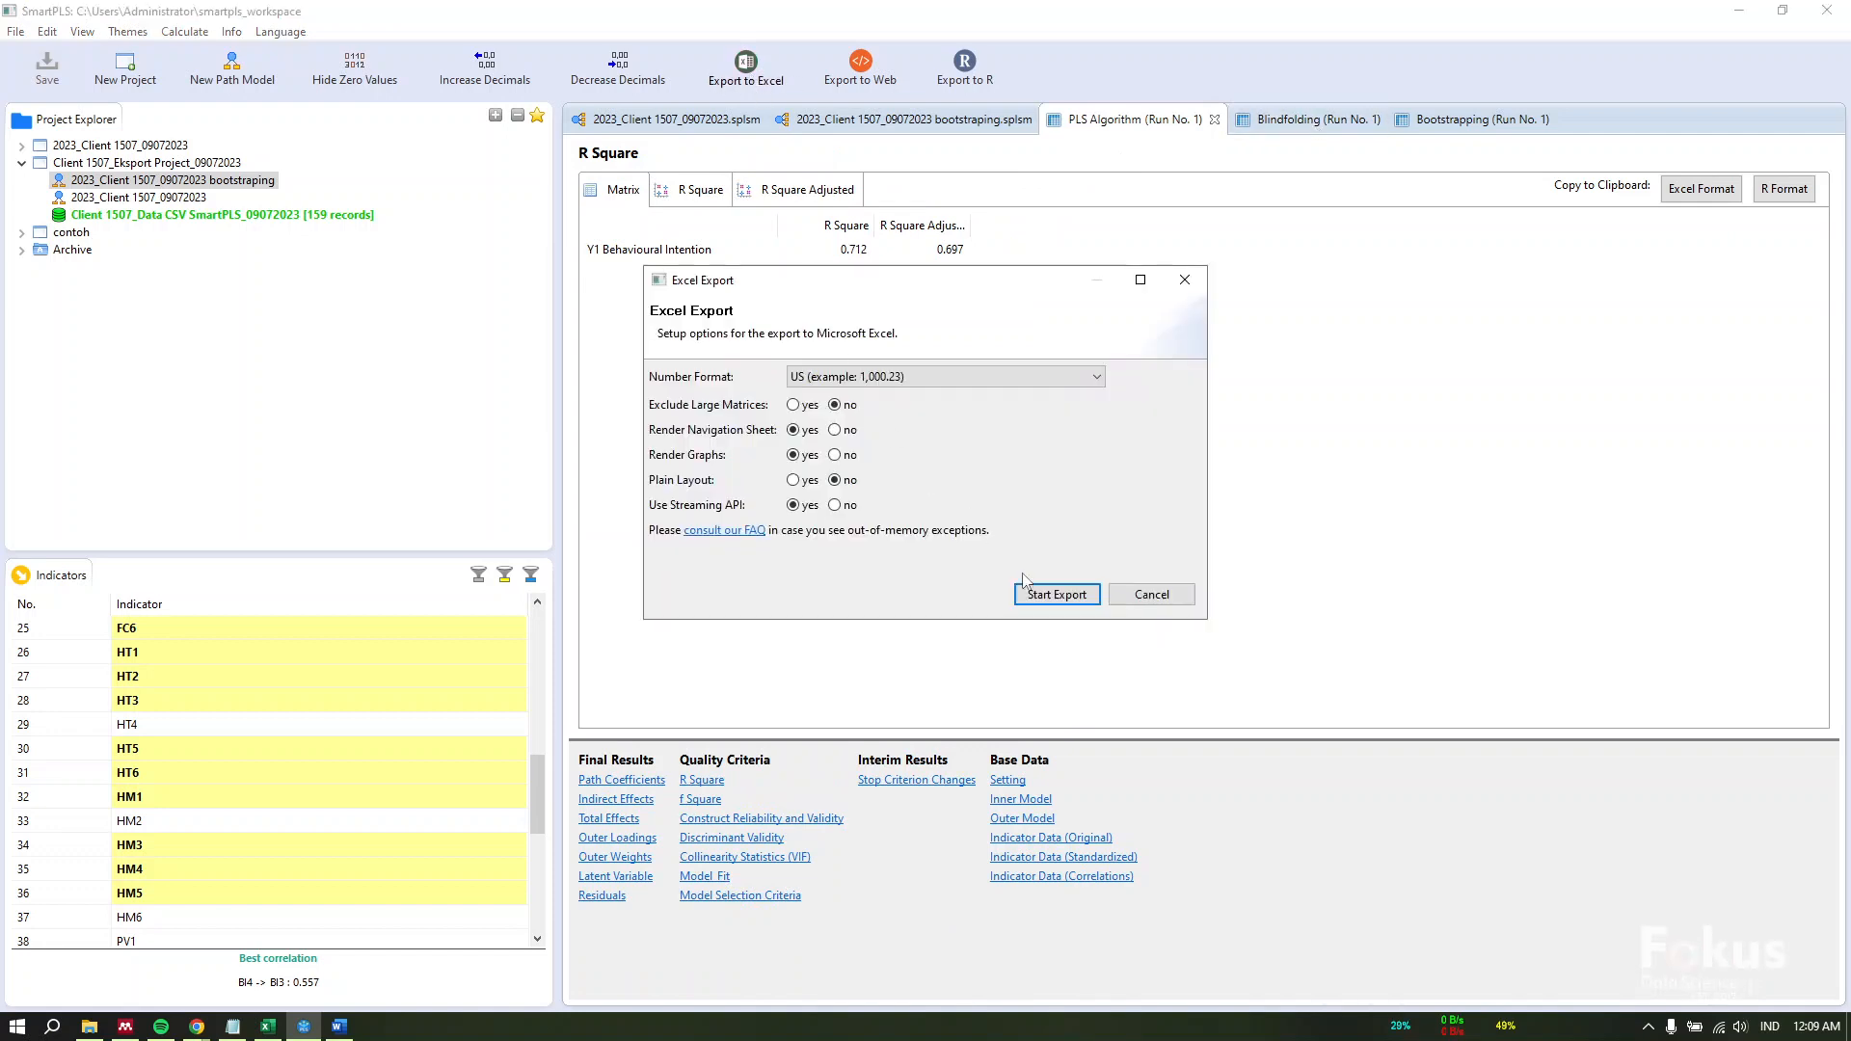
pyautogui.click(1041, 594)
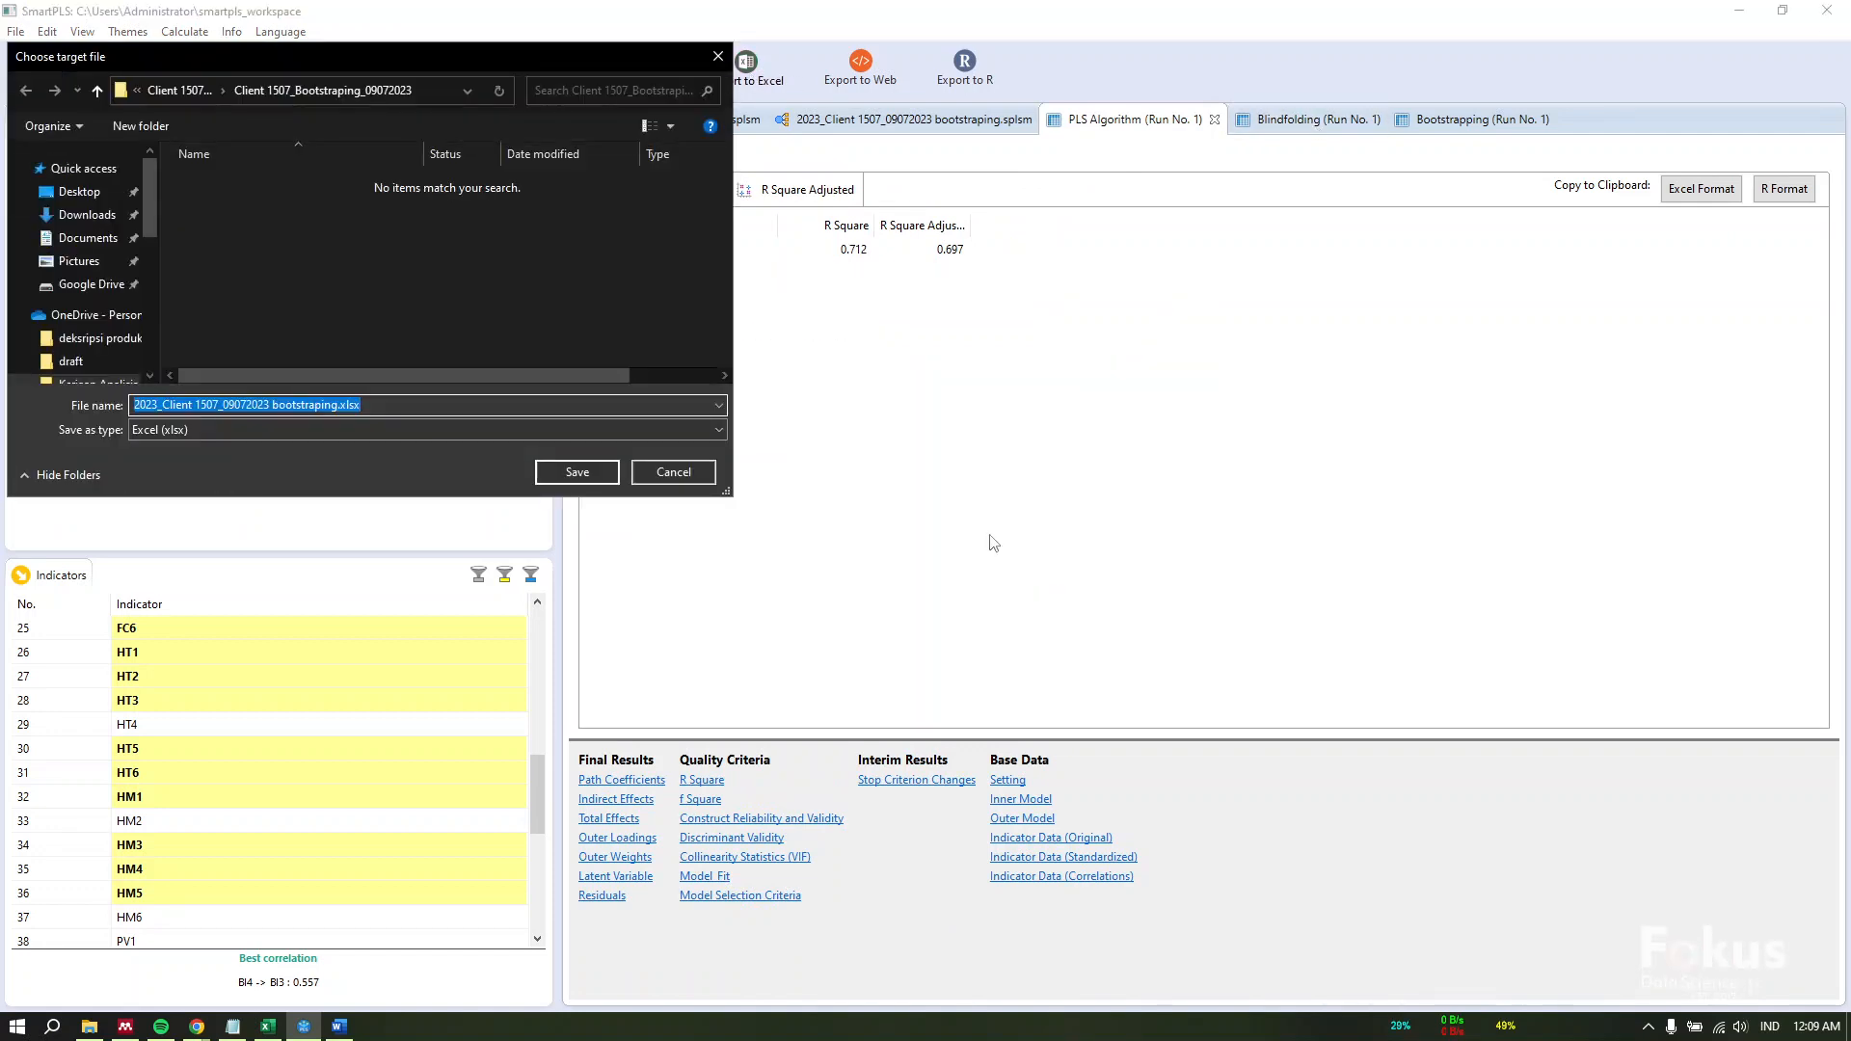
pyautogui.click(179, 90)
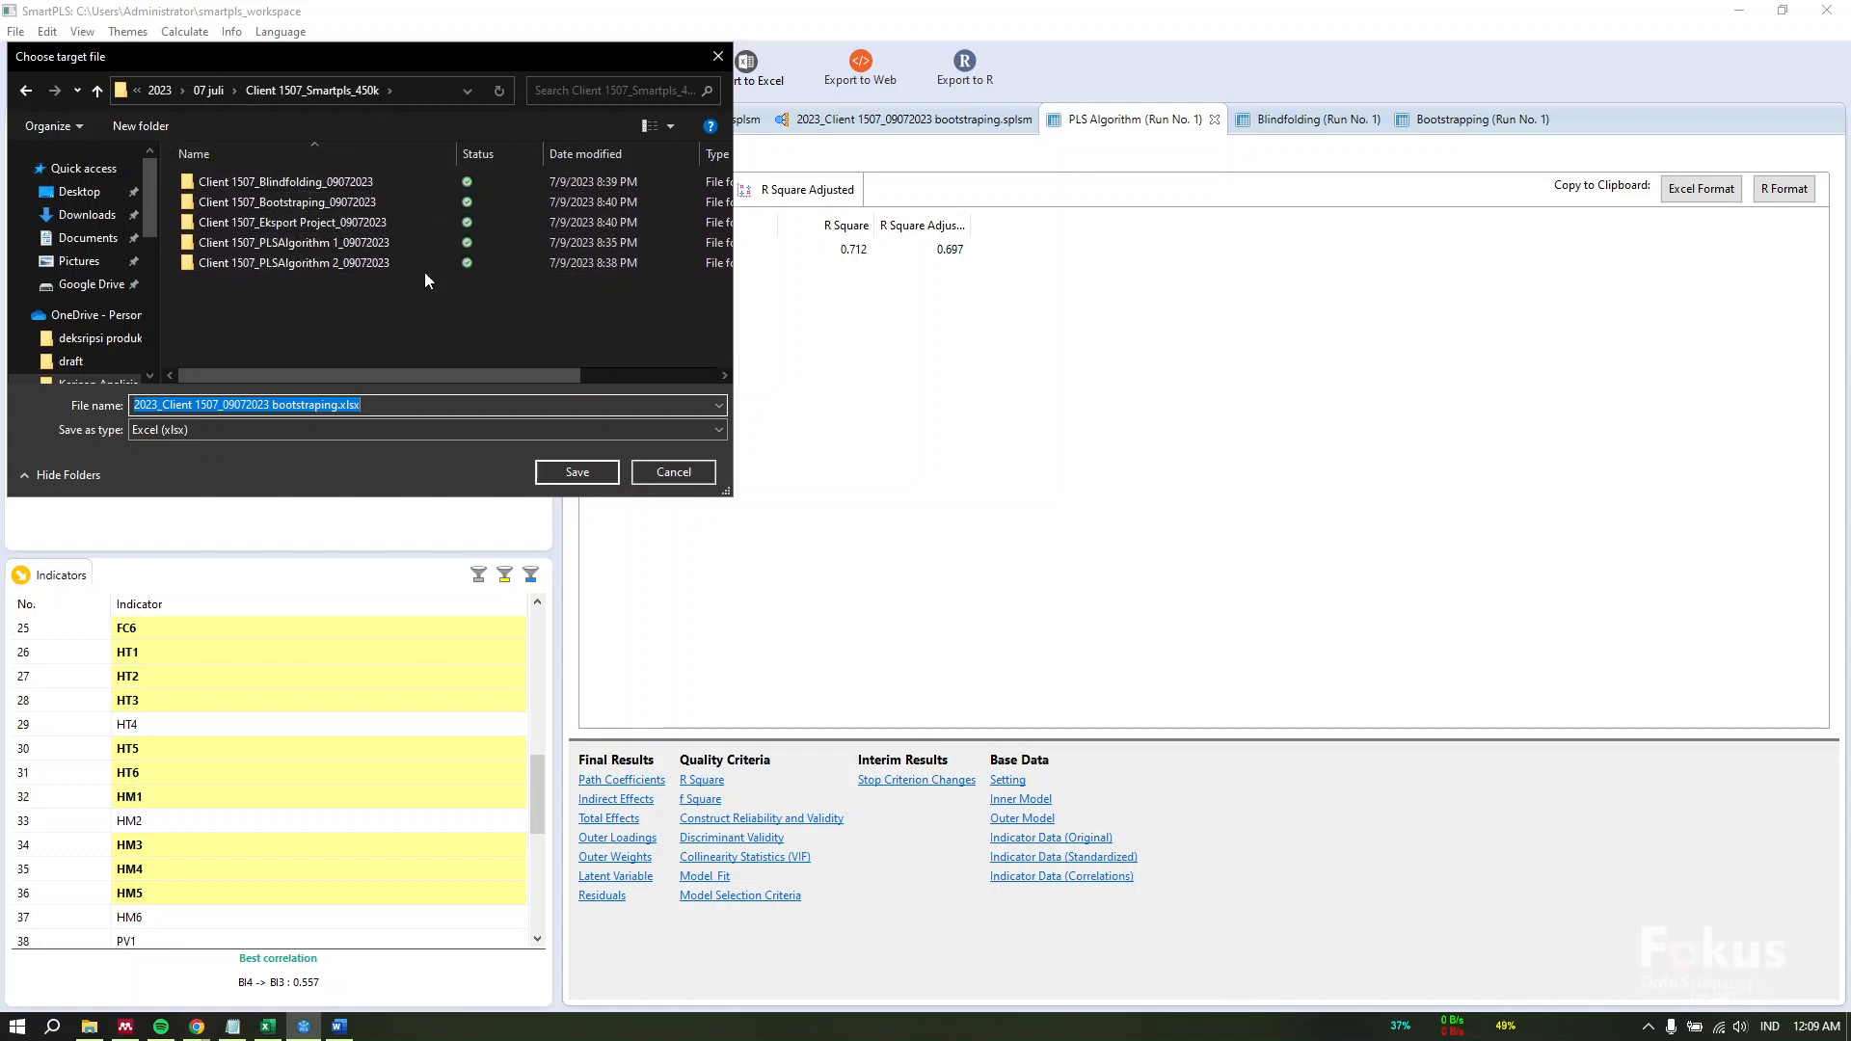
pyautogui.click(673, 472)
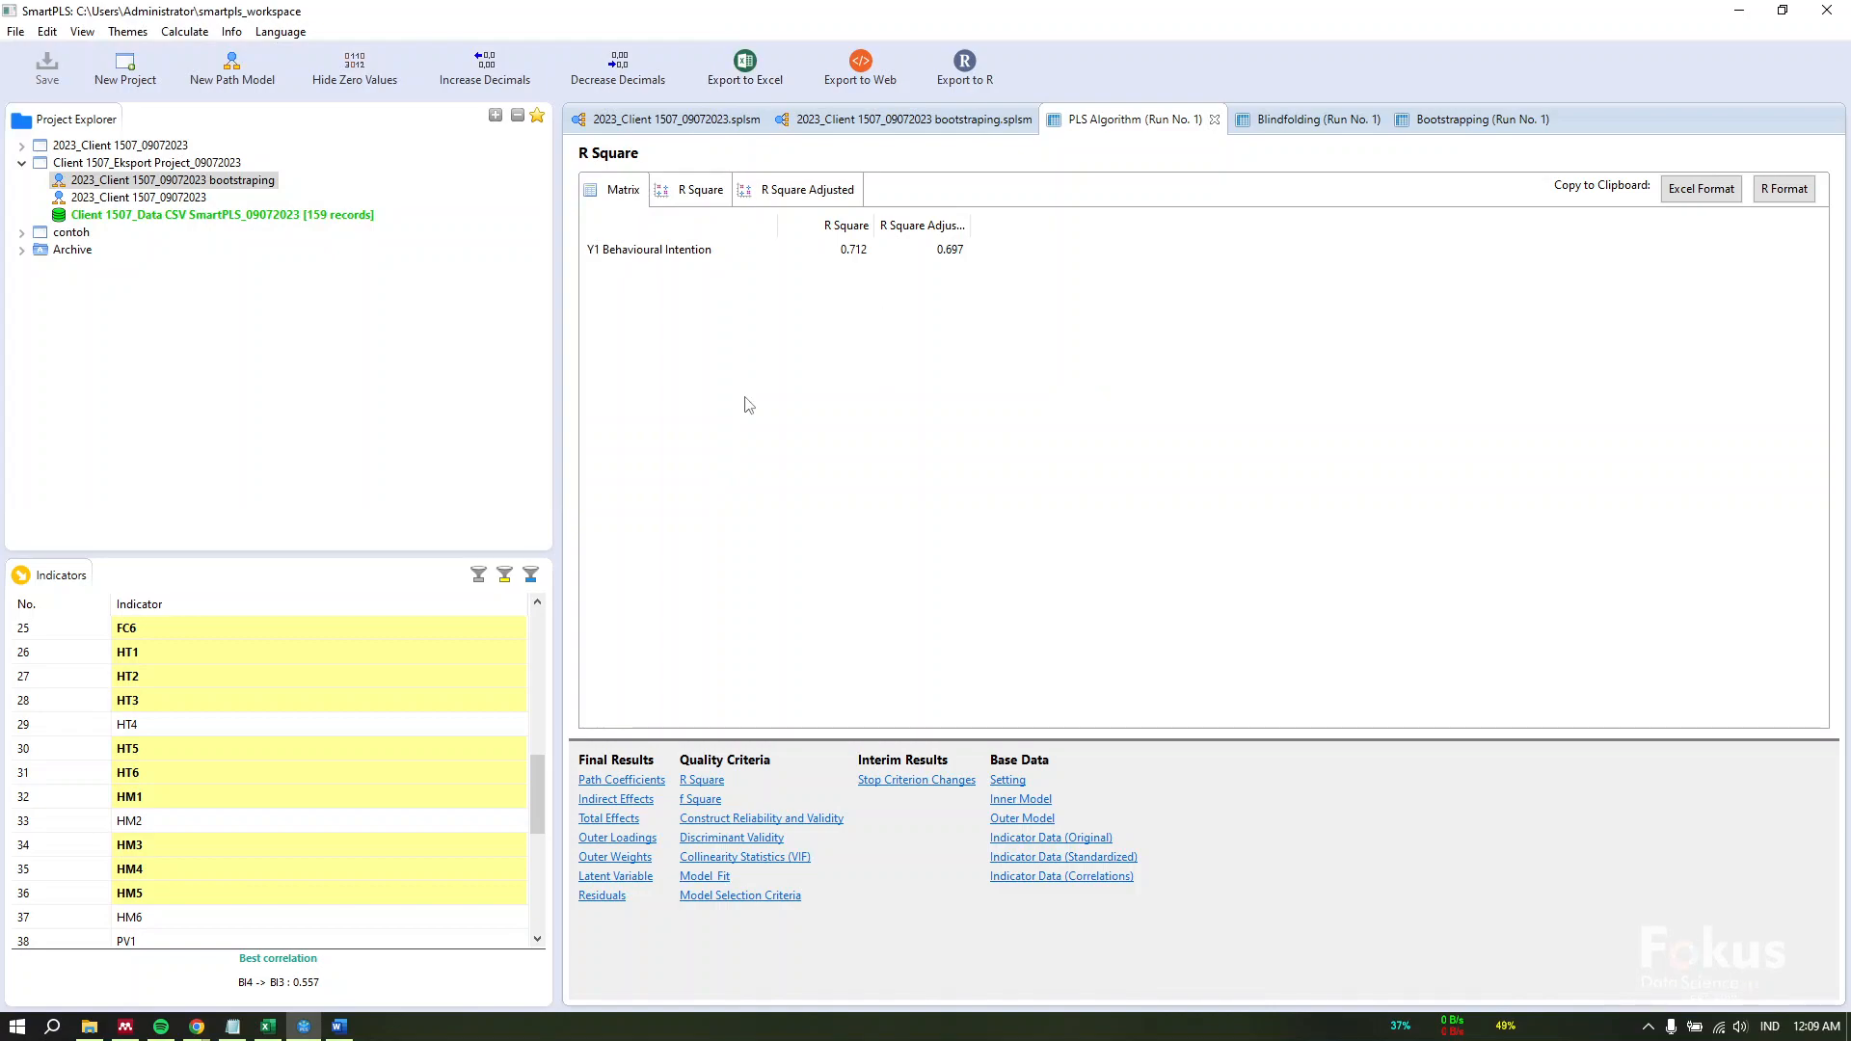
# - Switch to the Word report and review the Lampiran Output SmartPLS appendix from the Outer Loadings table to the R Square and f Square tables
pyautogui.click(339, 1028)
pyautogui.scroll(-20, 897, 579)
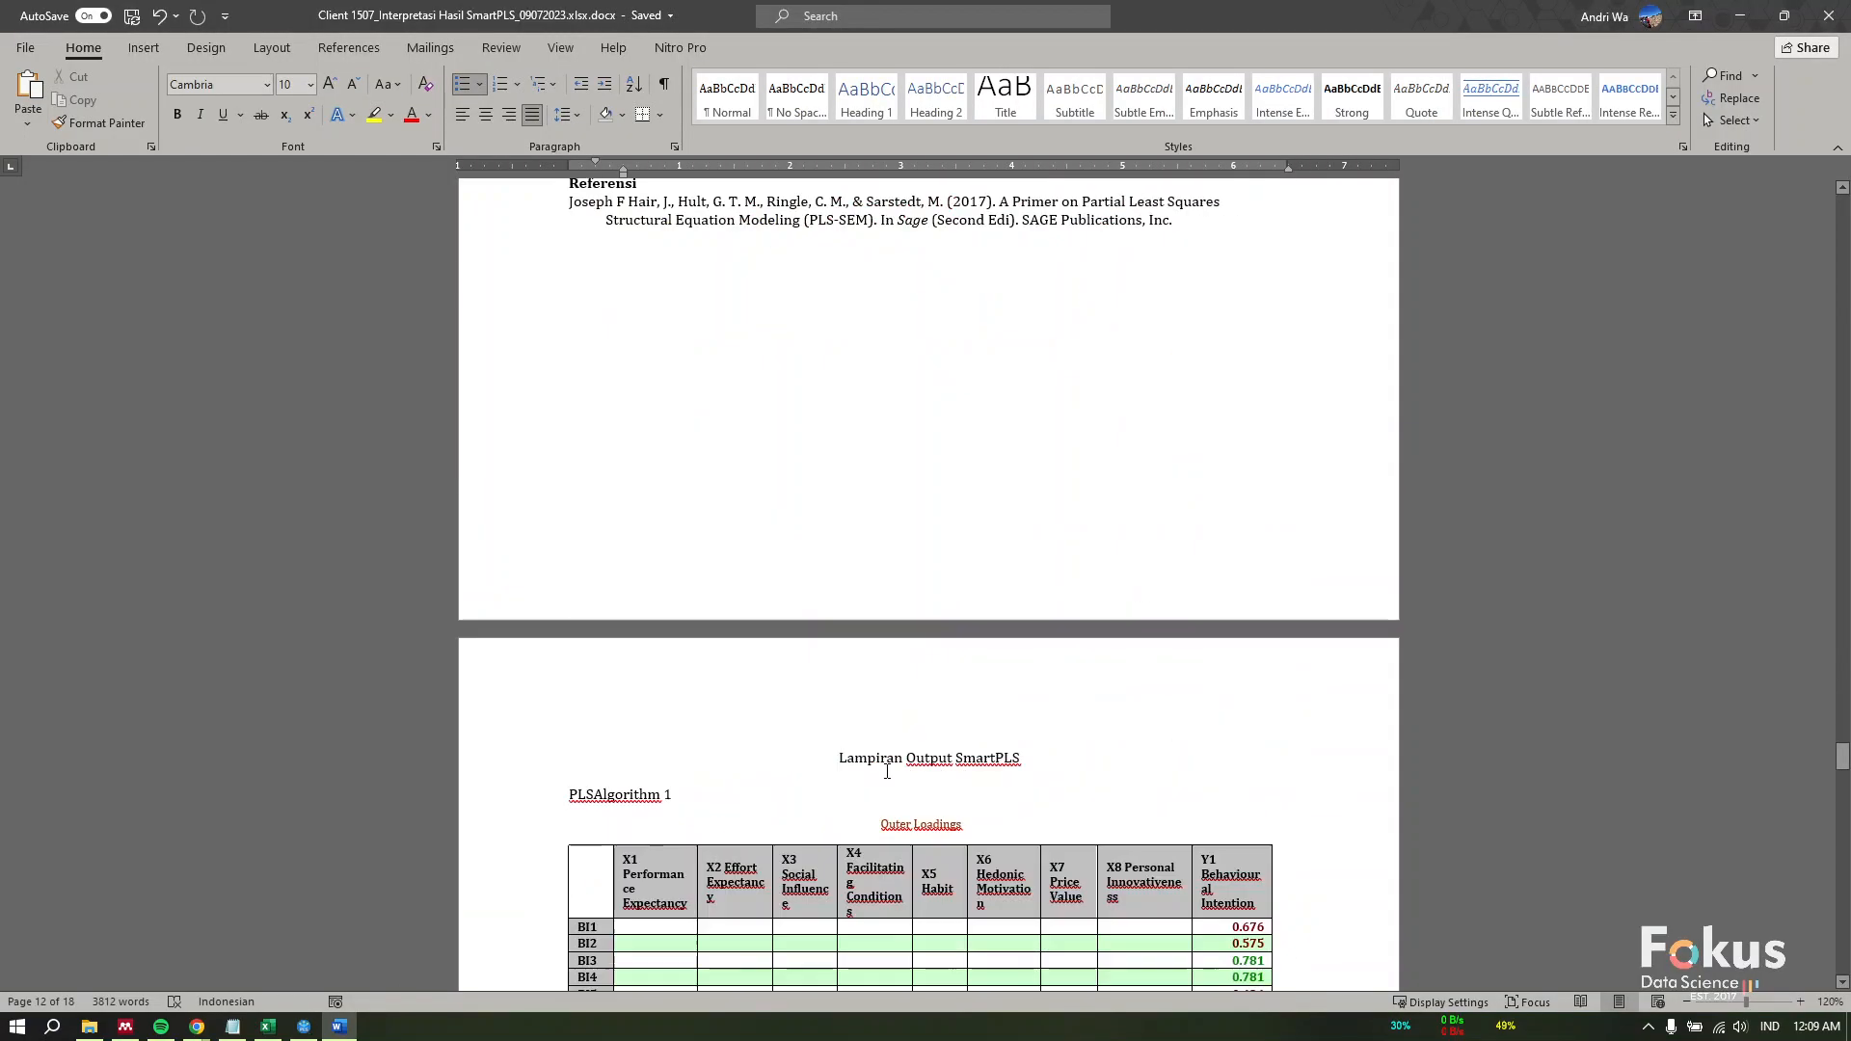
pyautogui.scroll(5, 837, 403)
pyautogui.moveTo(820, 315); pyautogui.dragTo(1030, 328)
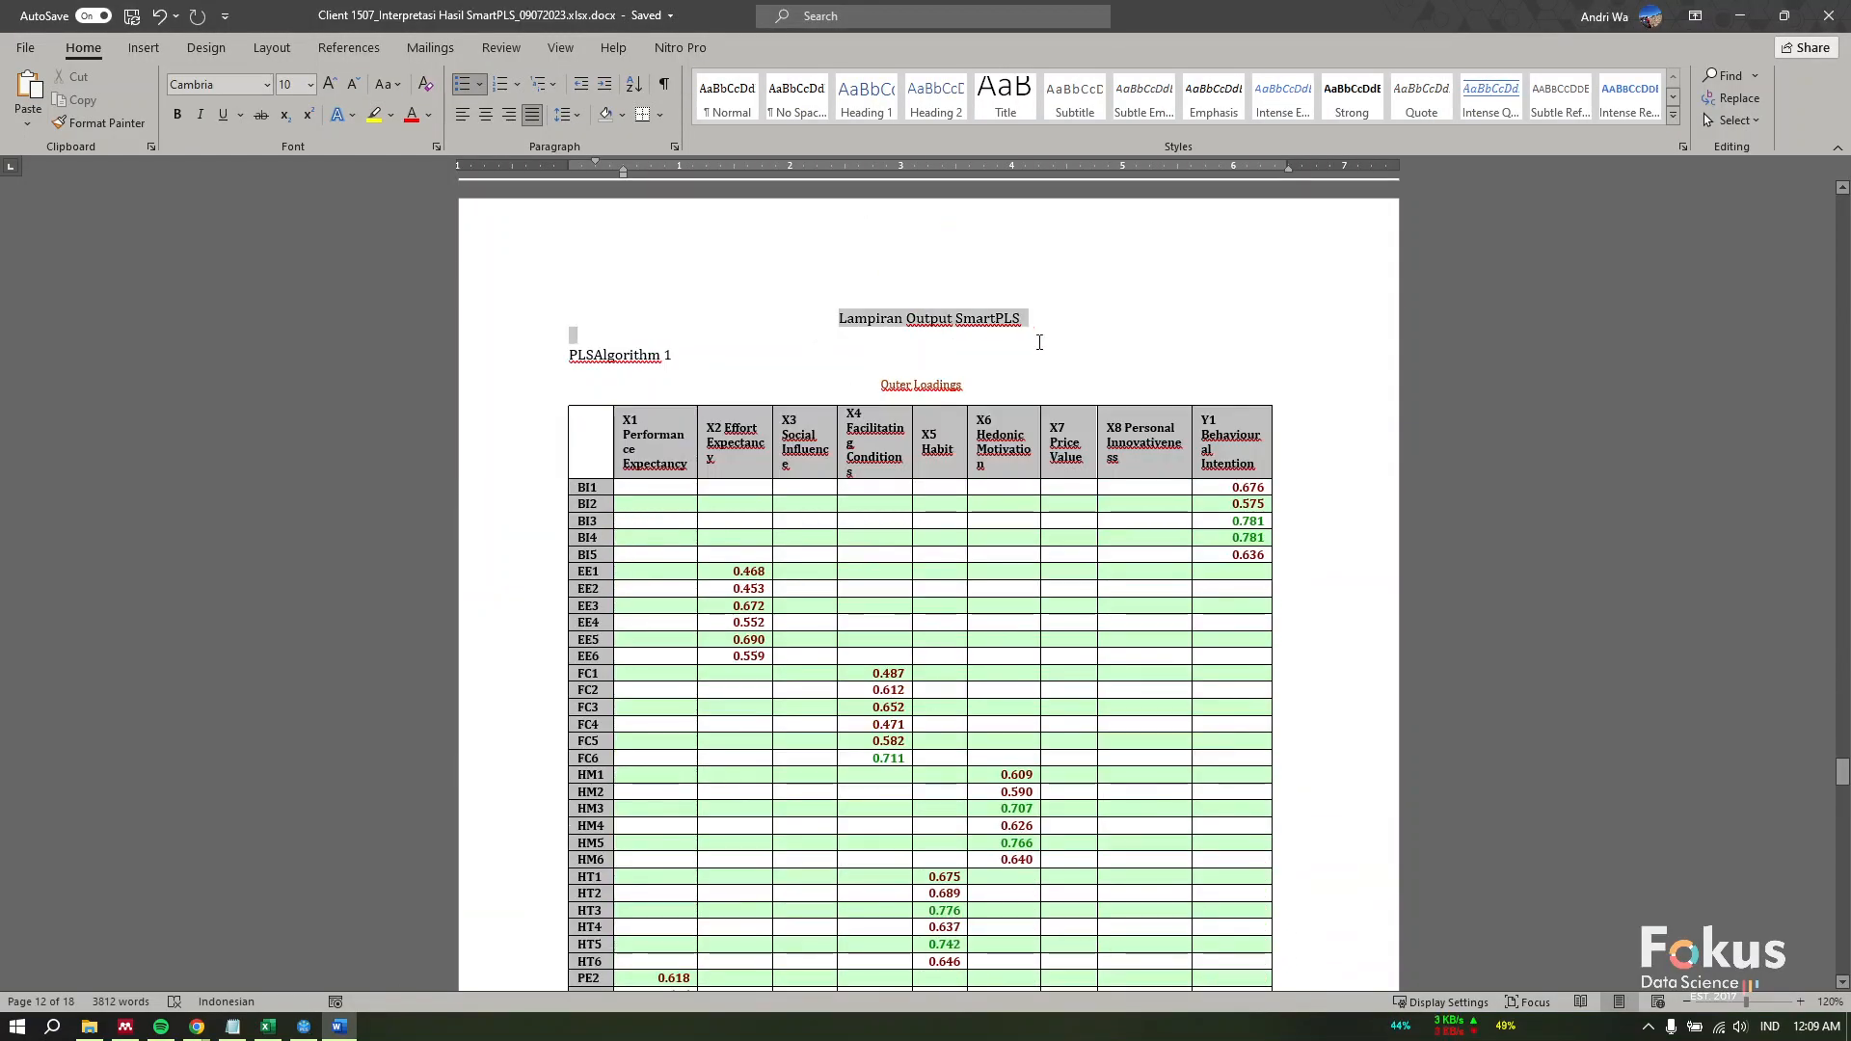
pyautogui.scroll(-15, 970, 615)
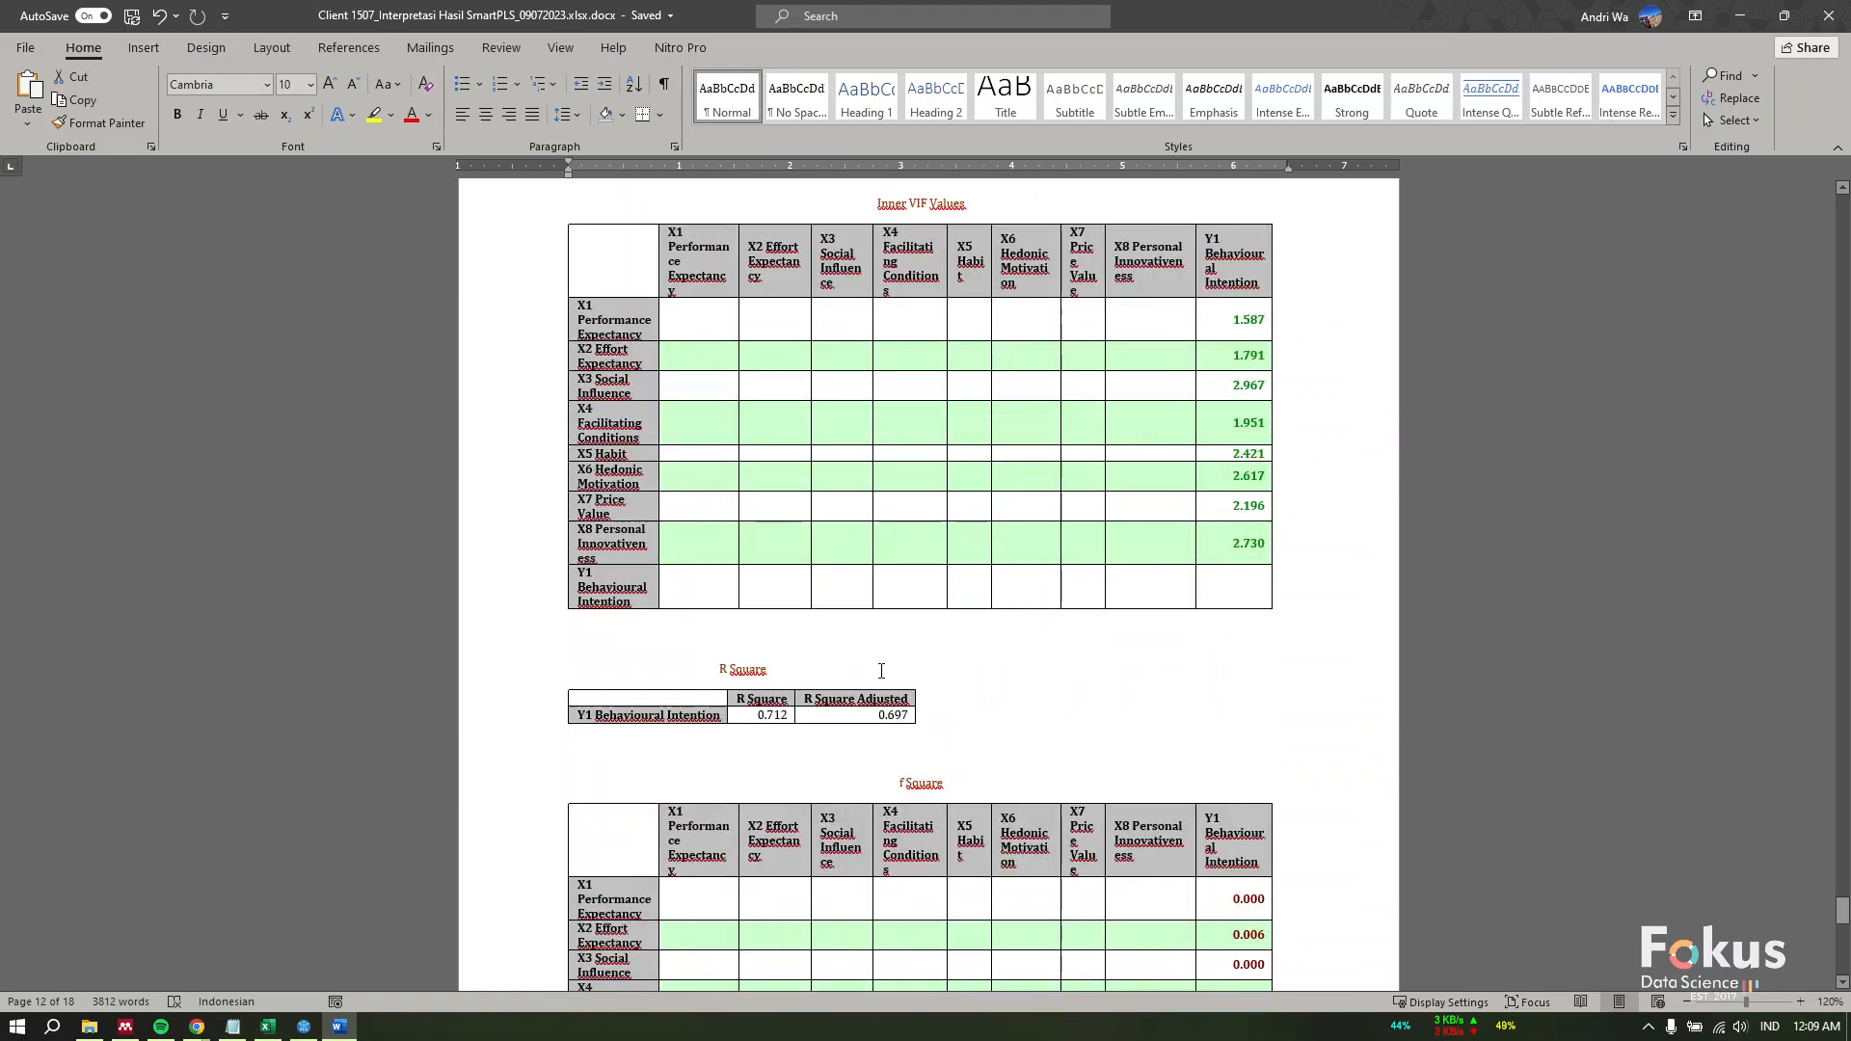
pyautogui.scroll(20, 970, 615)
pyautogui.scroll(20, 877, 647)
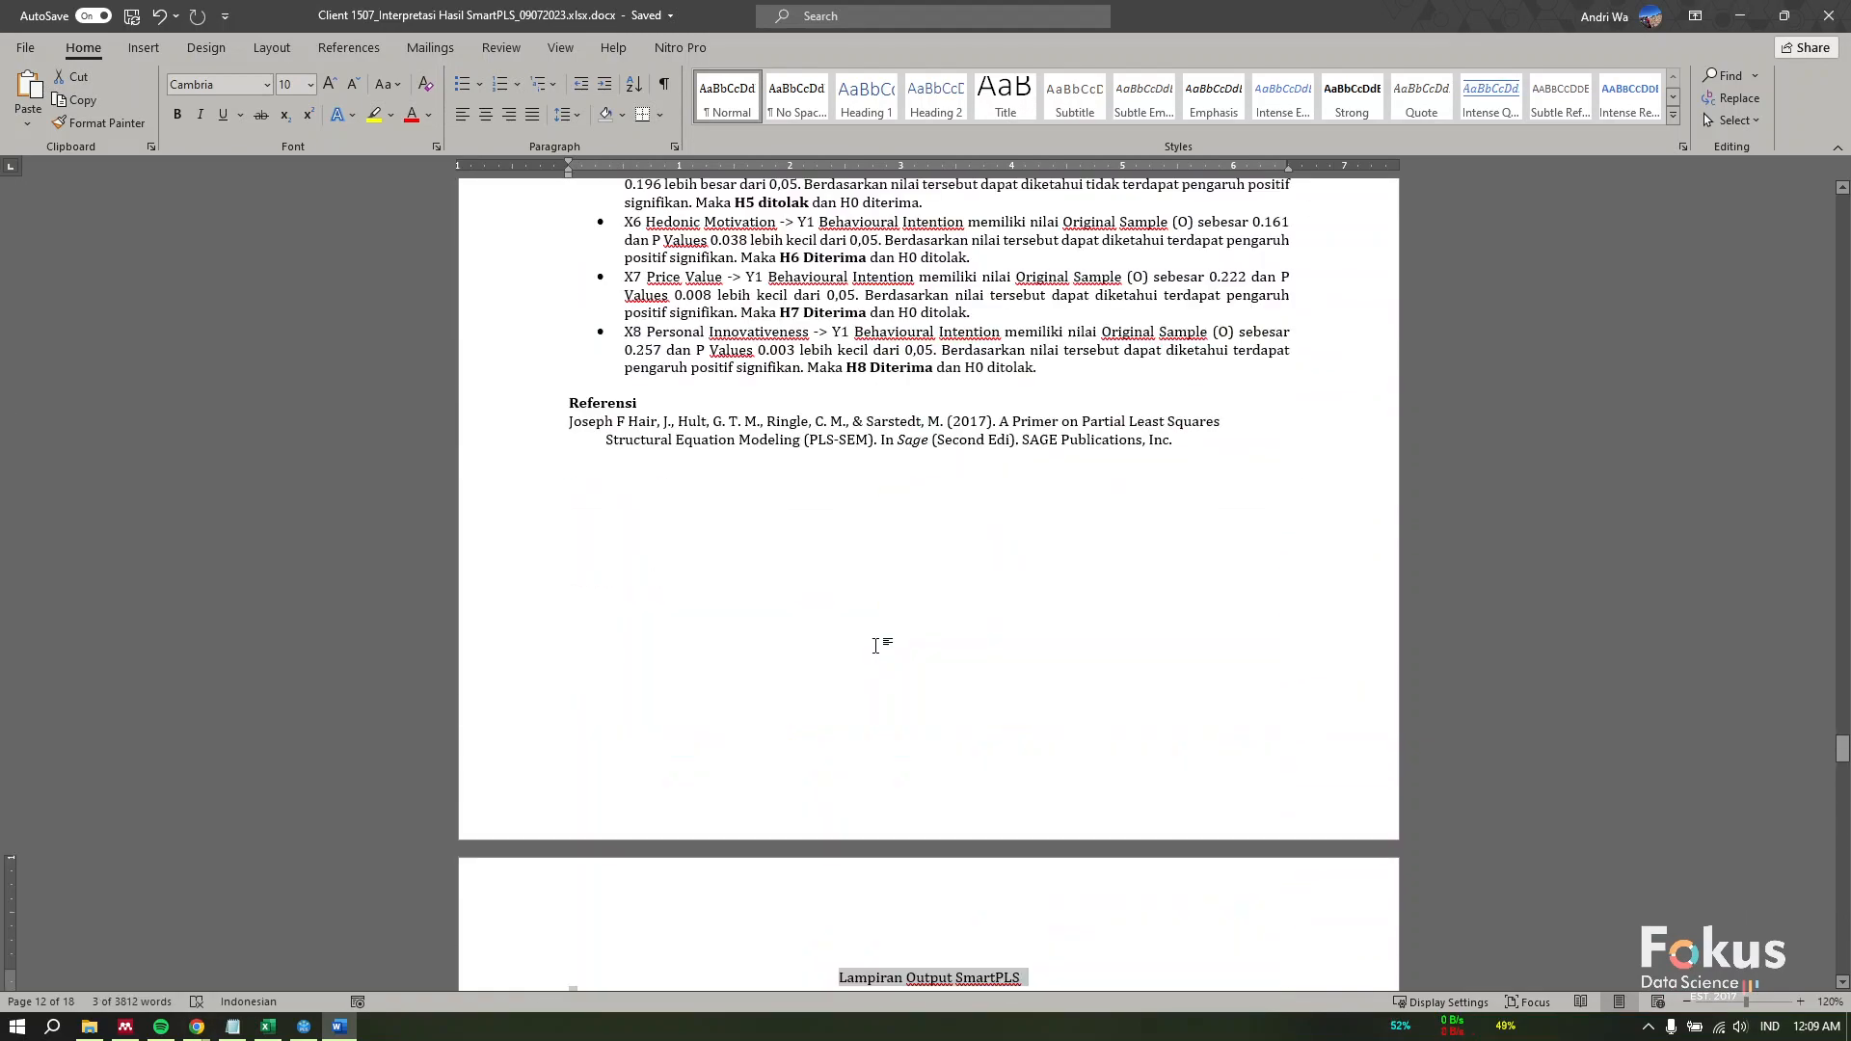